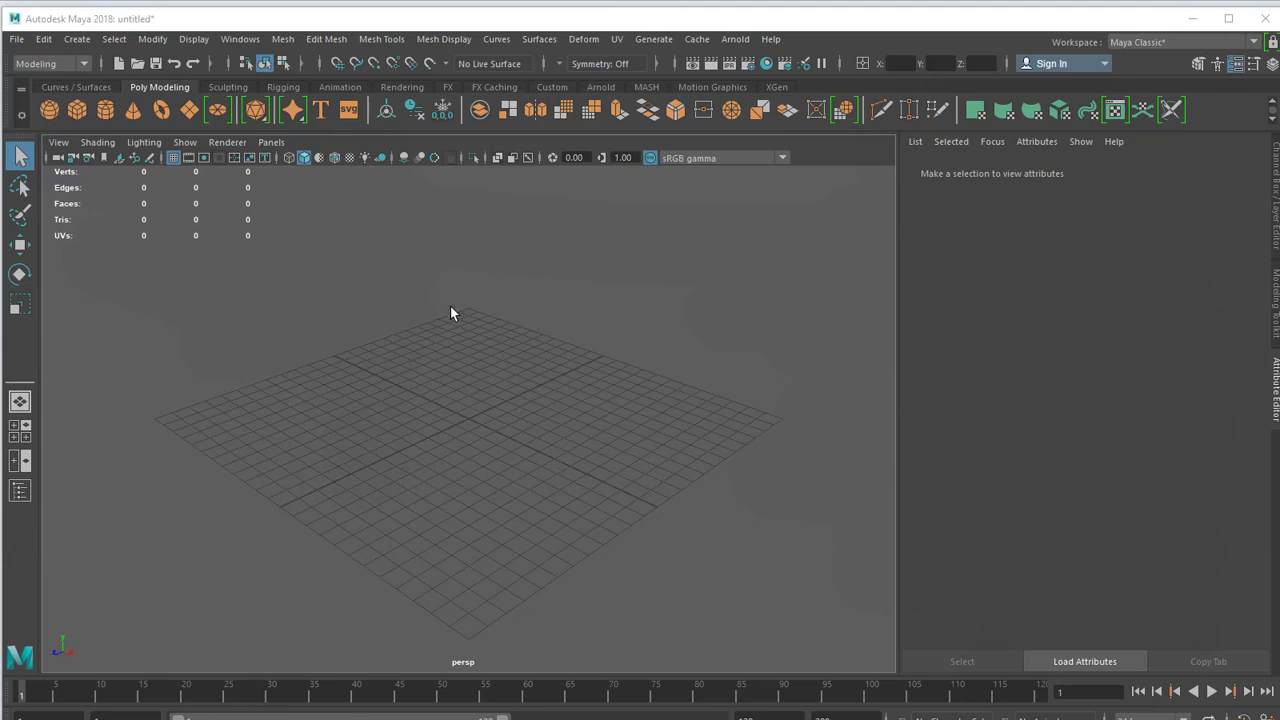
Open the Project Window for the default project and move it to the upper-left of the viewport.
{"action": "left_click", "coordinate": [16, 40]}
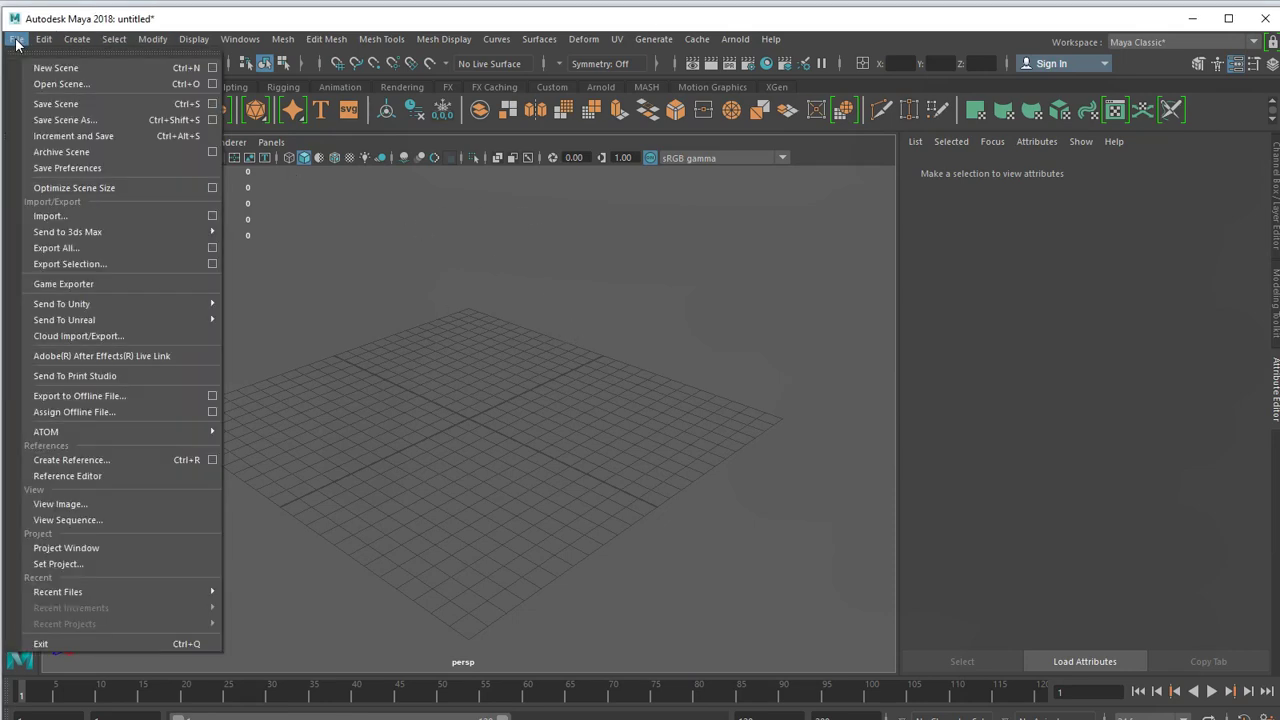
{"action": "left_click", "coordinate": [114, 550]}
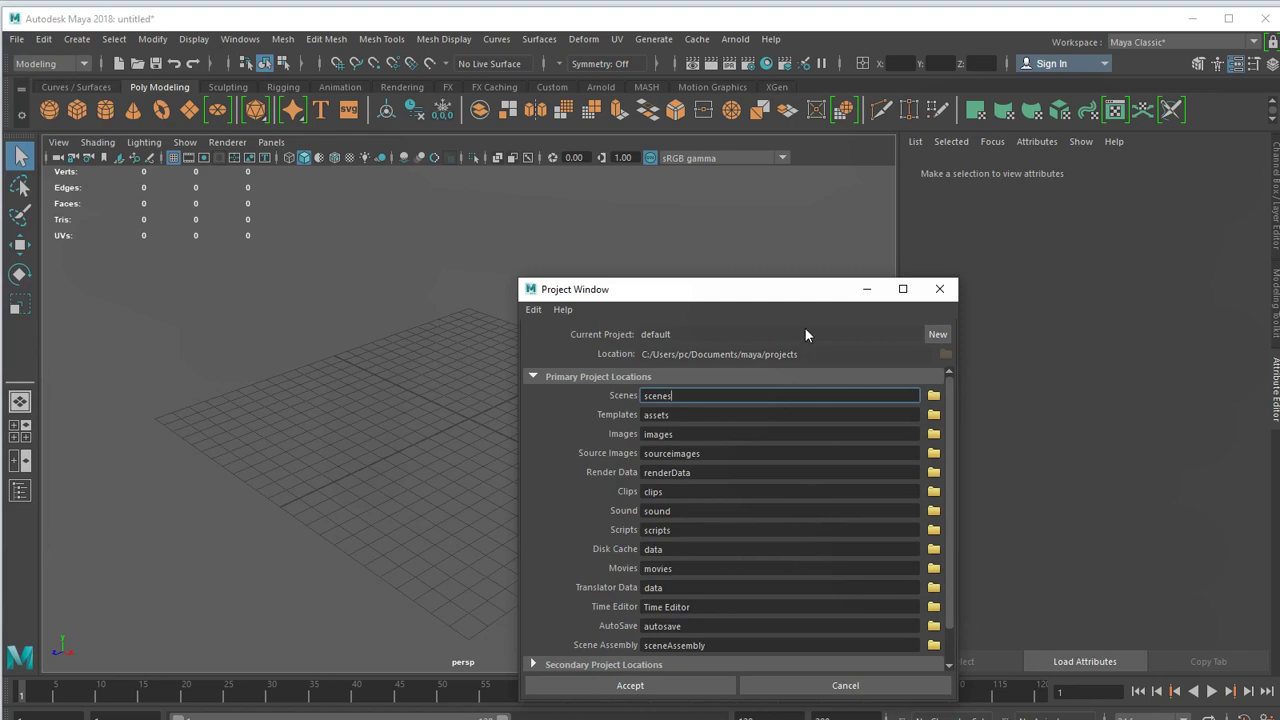
{"action": "left_click_drag", "start_coordinate": [771, 300], "coordinate": [530, 183]}
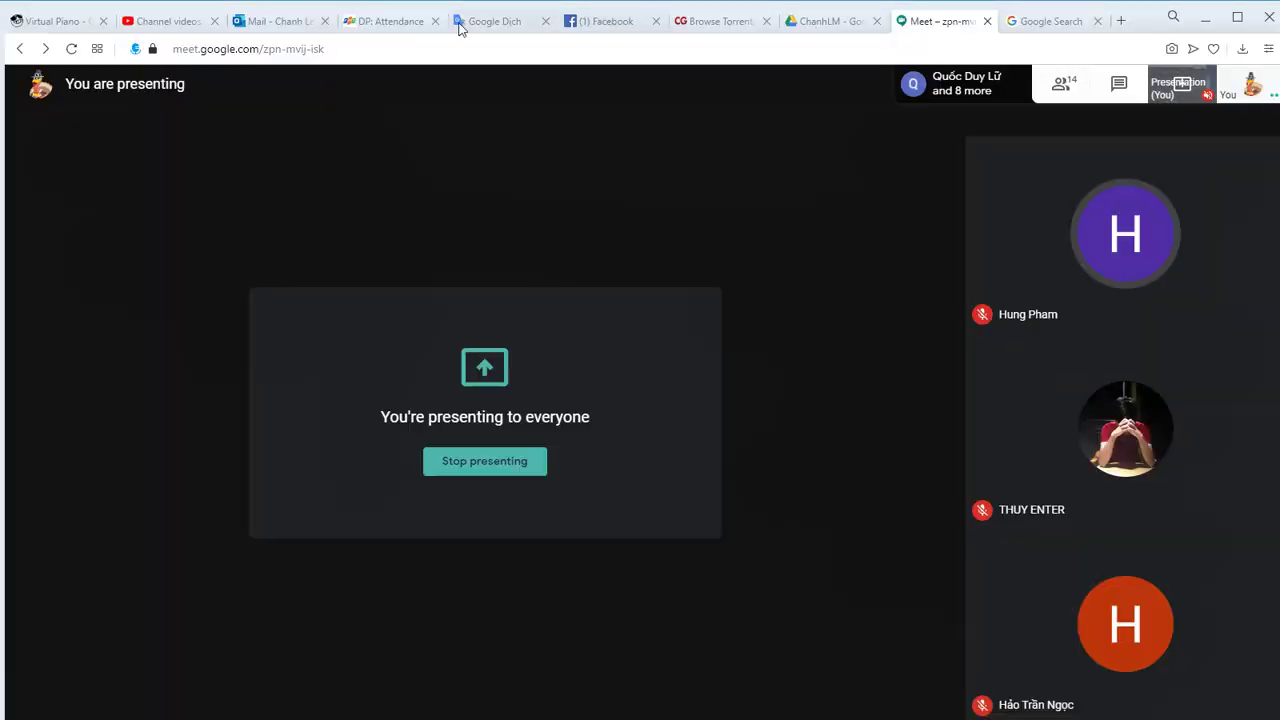
Browse the channel's uploaded videos and open 'Maya I 06 Mesh Display - Deform'.
{"action": "left_click", "coordinate": [186, 24]}
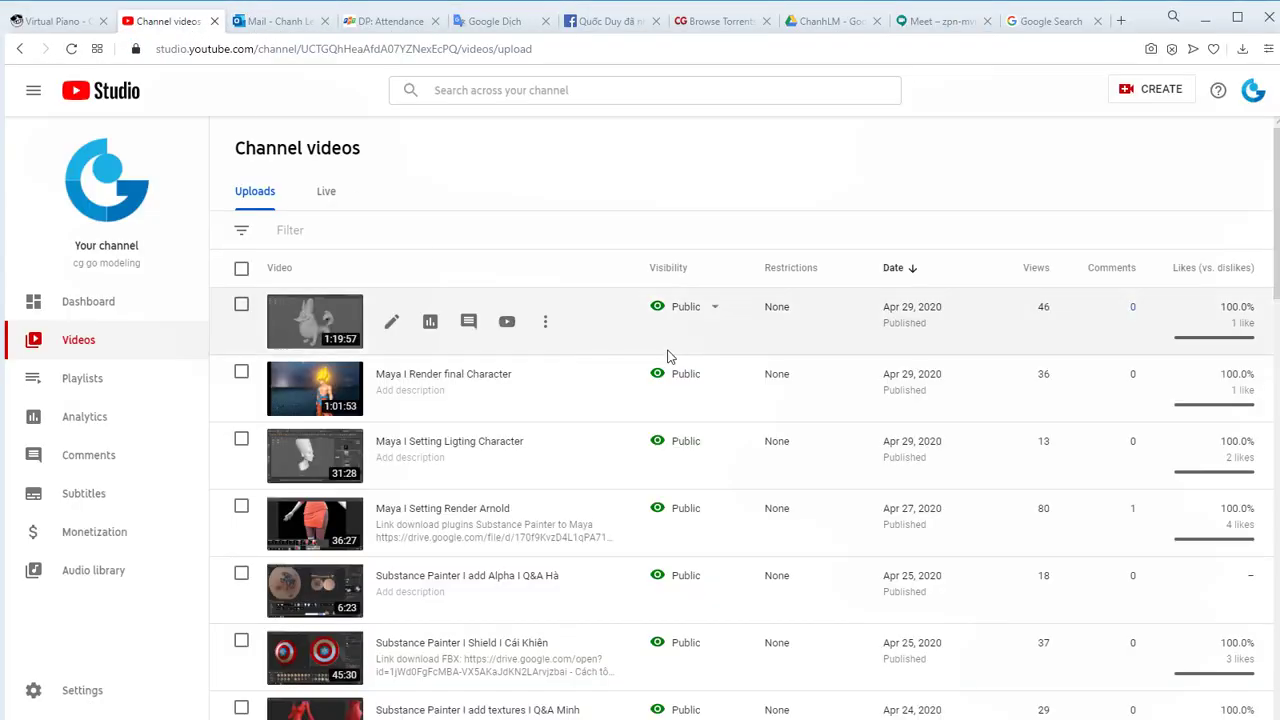
{"action": "scroll", "coordinate": [705, 424], "scroll_direction": "down", "scroll_amount": 3}
{"action": "scroll", "coordinate": [706, 421], "scroll_direction": "down", "scroll_amount": 5}
{"action": "scroll", "coordinate": [706, 421], "scroll_direction": "down", "scroll_amount": 5}
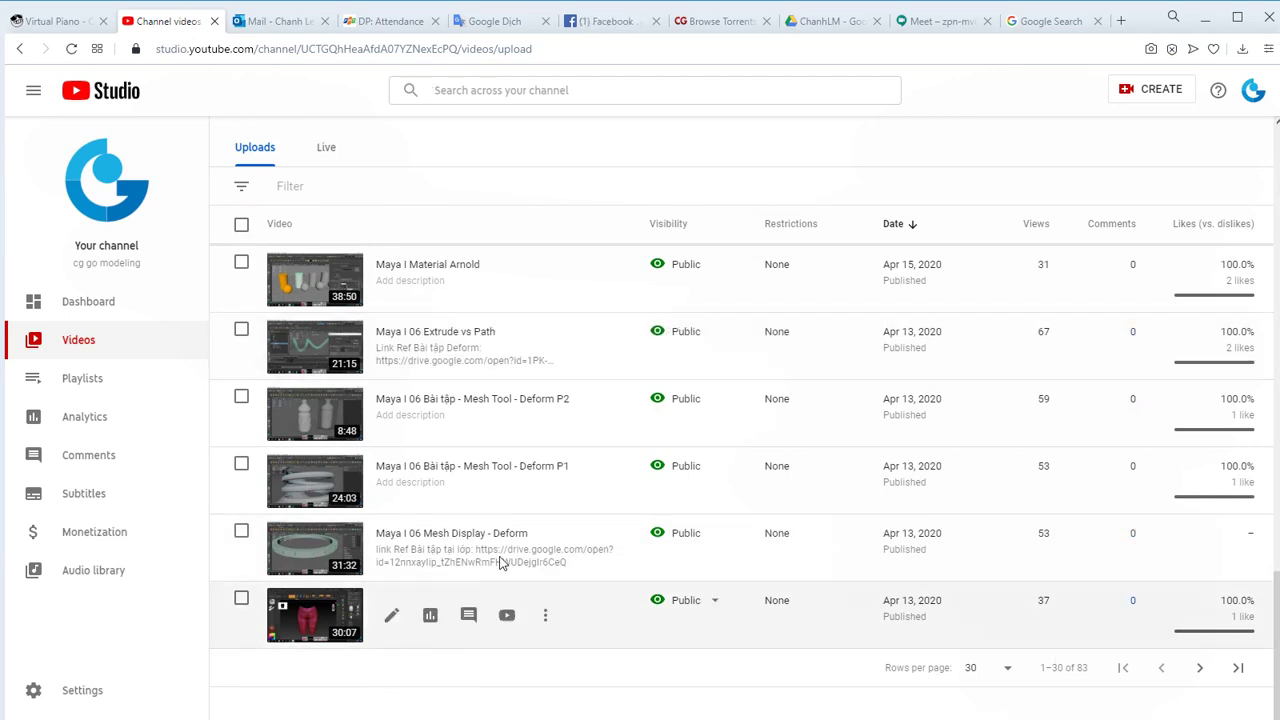
{"action": "mouse_move", "coordinate": [450, 548]}
{"action": "left_click", "coordinate": [507, 549]}
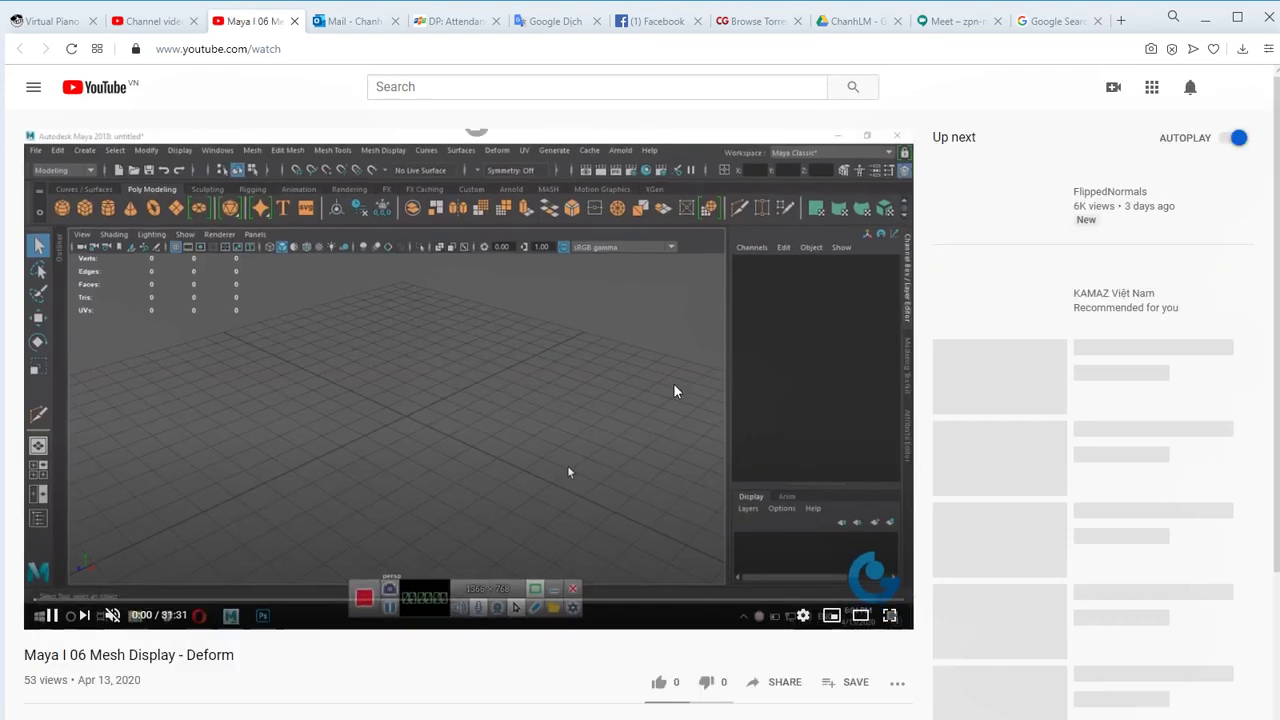
{"action": "scroll", "coordinate": [567, 152], "scroll_direction": "down", "scroll_amount": 3}
From the channel's playlists, start playing the 38-video Maya playlist.
{"action": "left_click", "coordinate": [113, 408]}
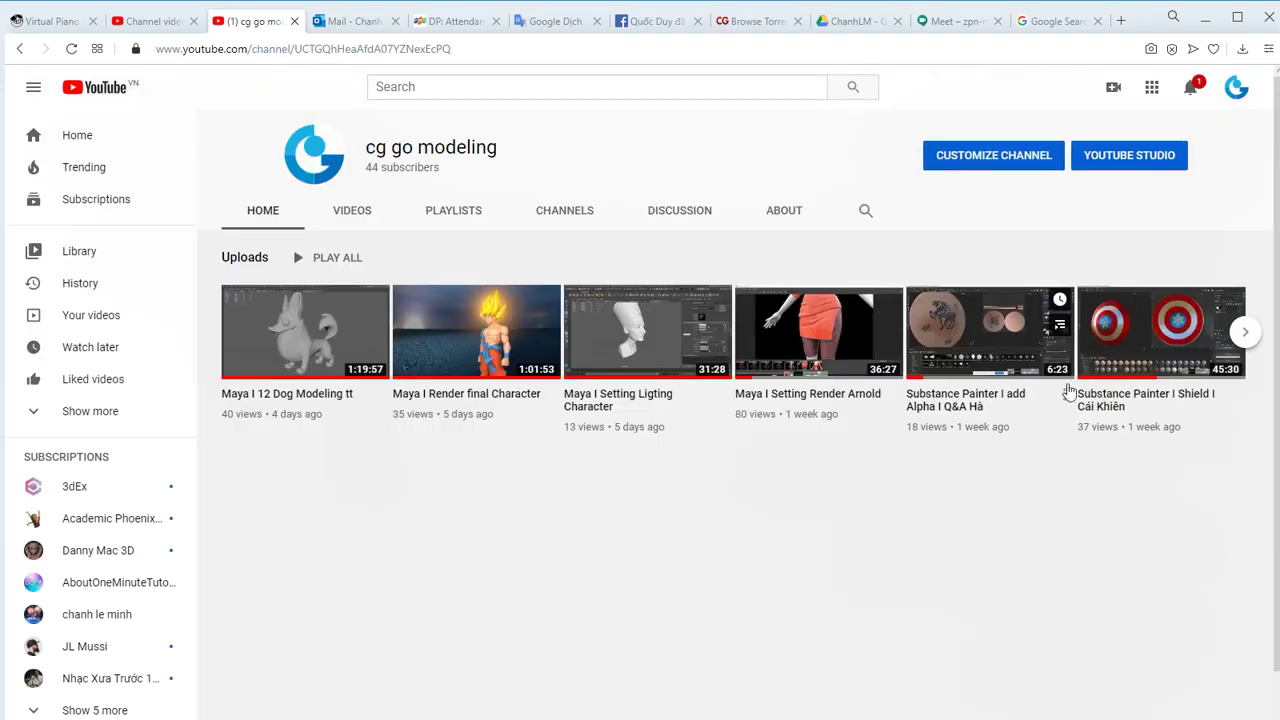
{"action": "left_click", "coordinate": [364, 214]}
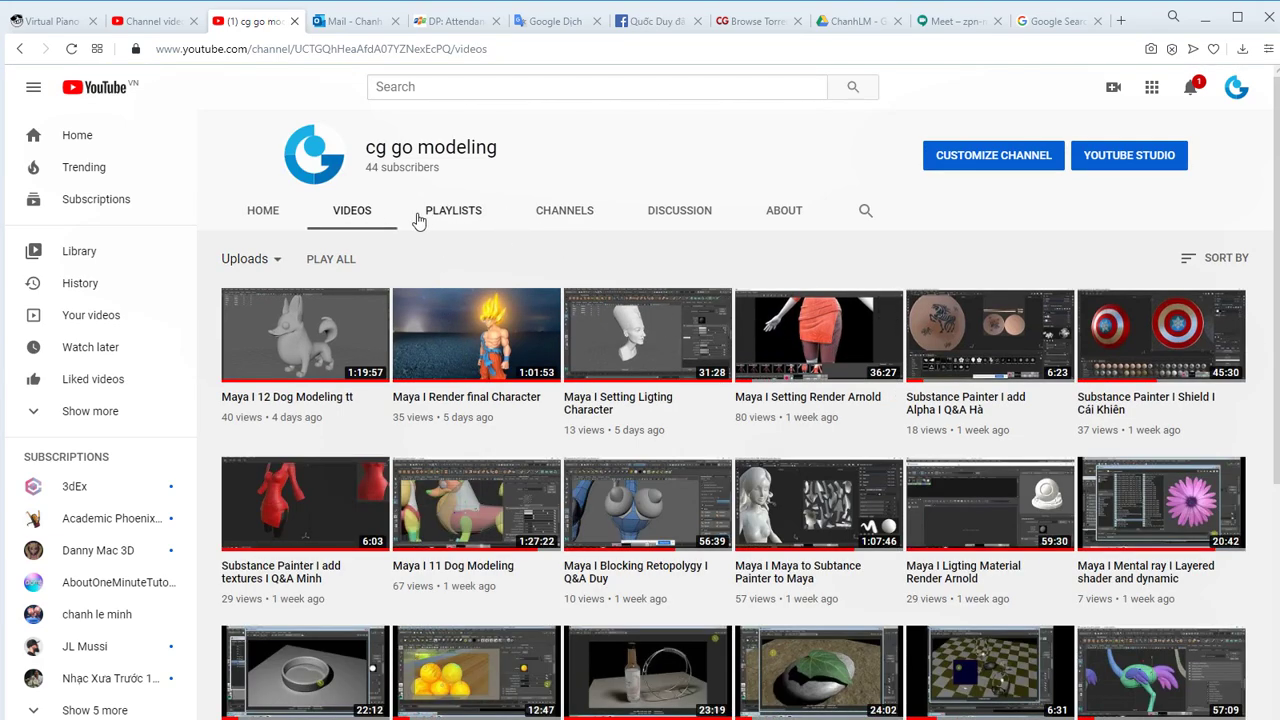
{"action": "left_click", "coordinate": [358, 212]}
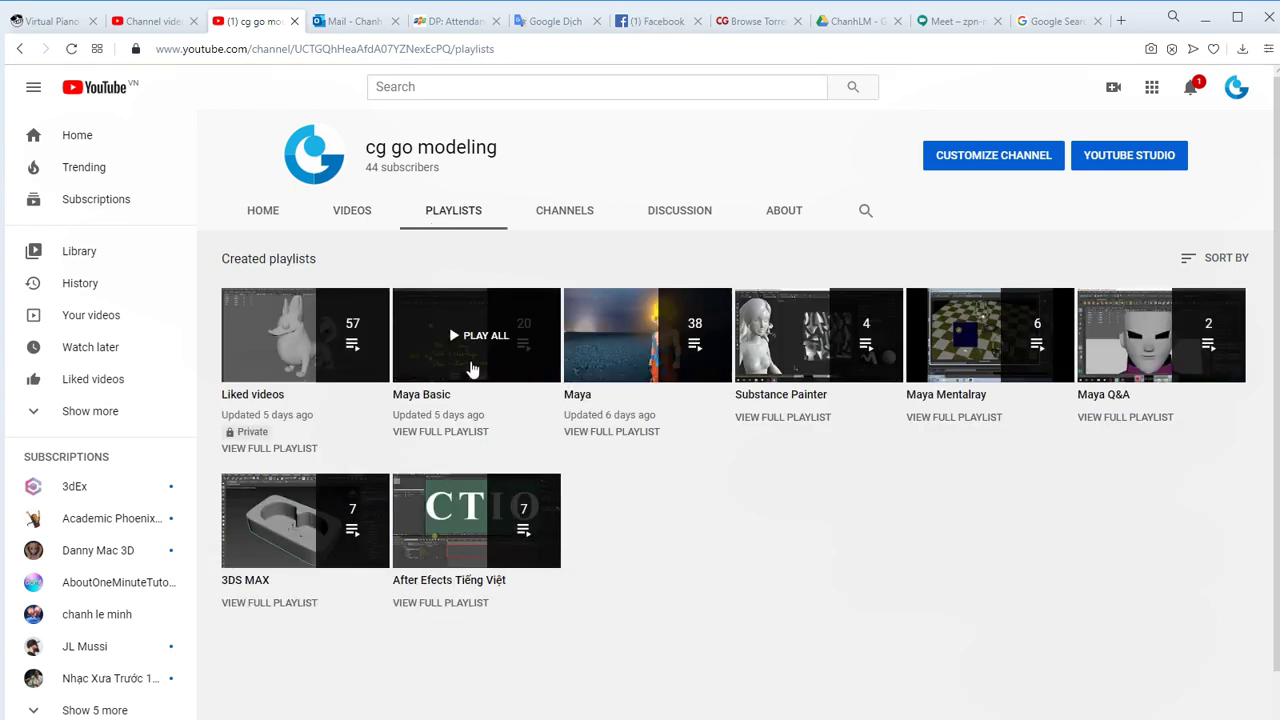
{"action": "left_click", "coordinate": [472, 367]}
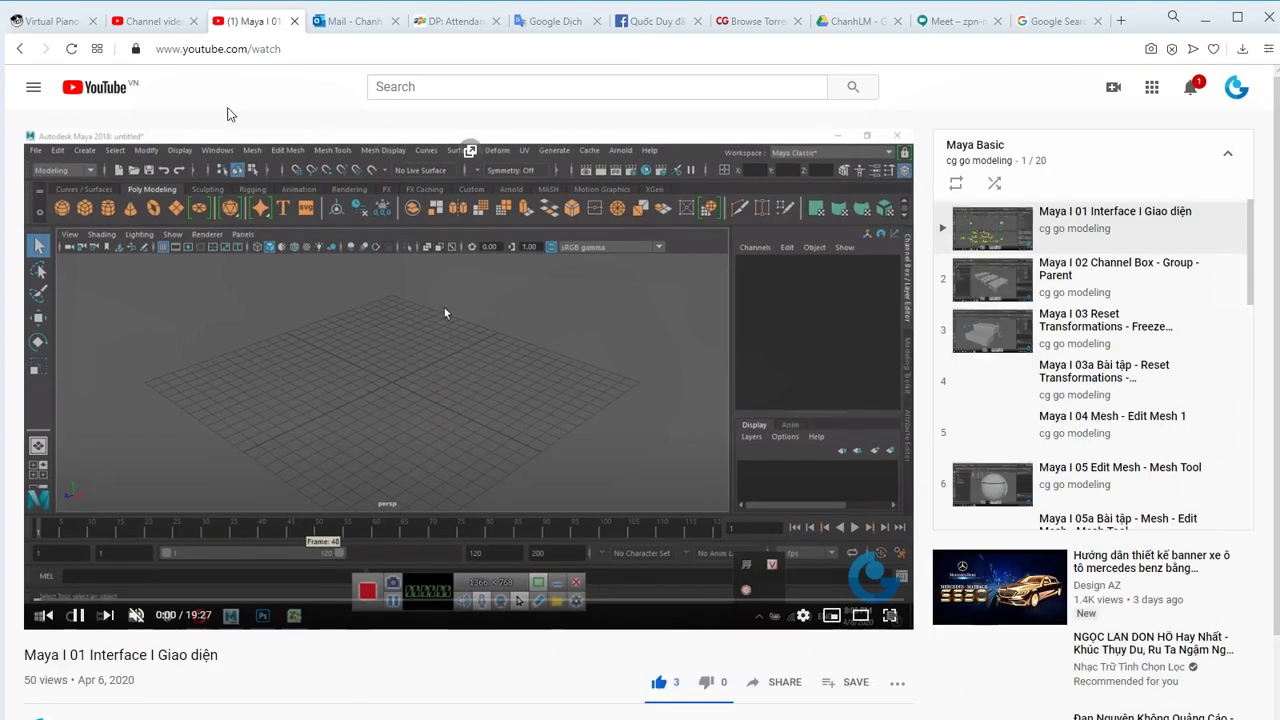
{"action": "left_click", "coordinate": [17, 49]}
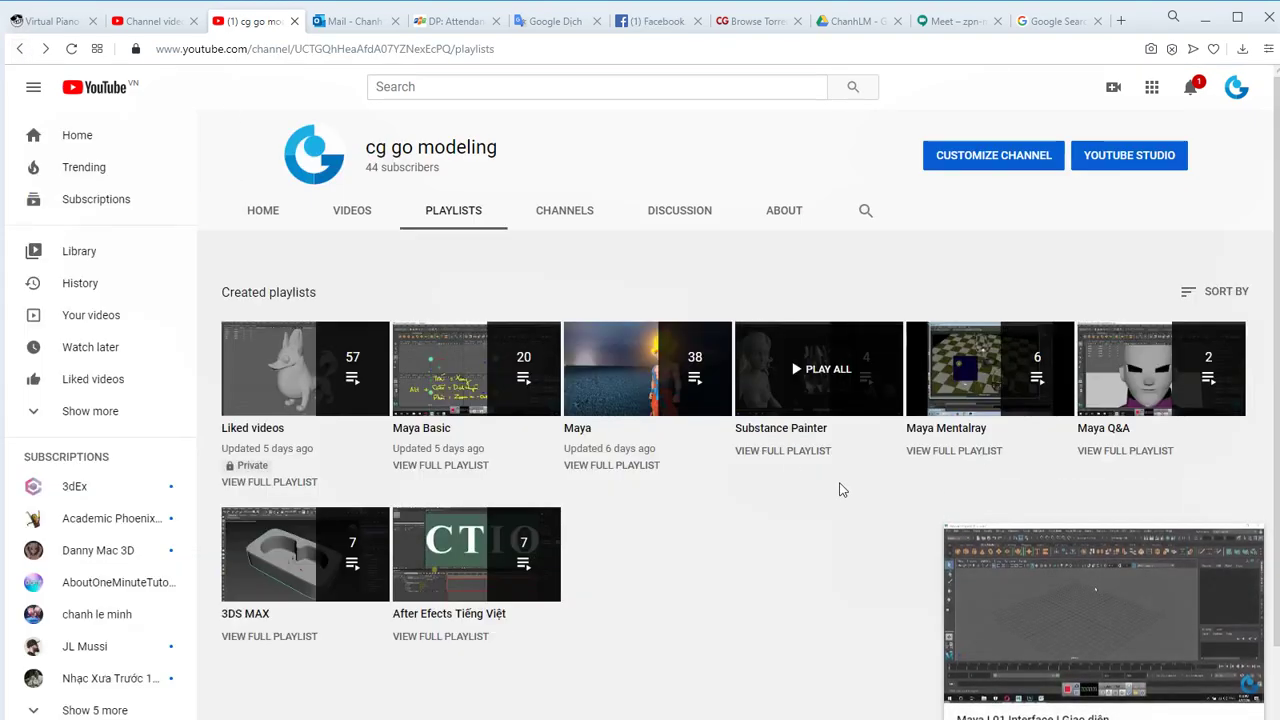
{"action": "left_click", "coordinate": [662, 378]}
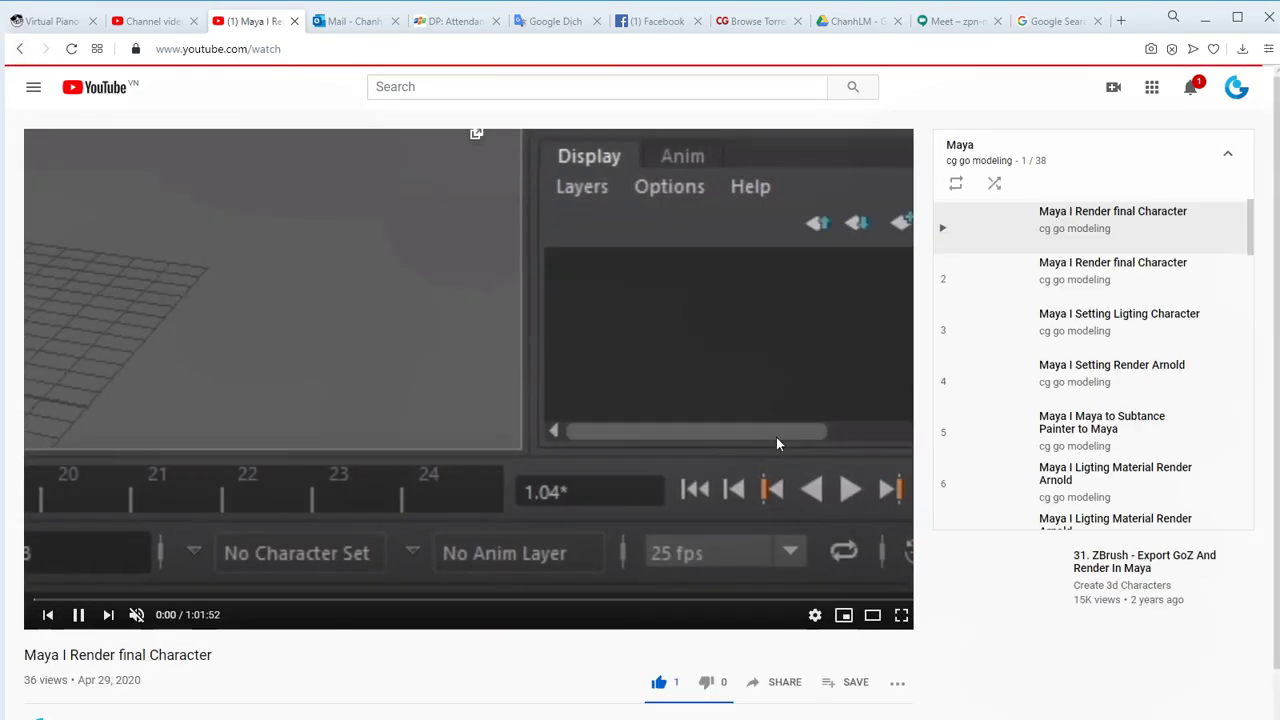
Pause the current video and play item 29, 'Maya I Project Create Set', from the playlist.
{"action": "left_click", "coordinate": [693, 419]}
{"action": "scroll", "coordinate": [718, 416], "scroll_direction": "down", "scroll_amount": 1}
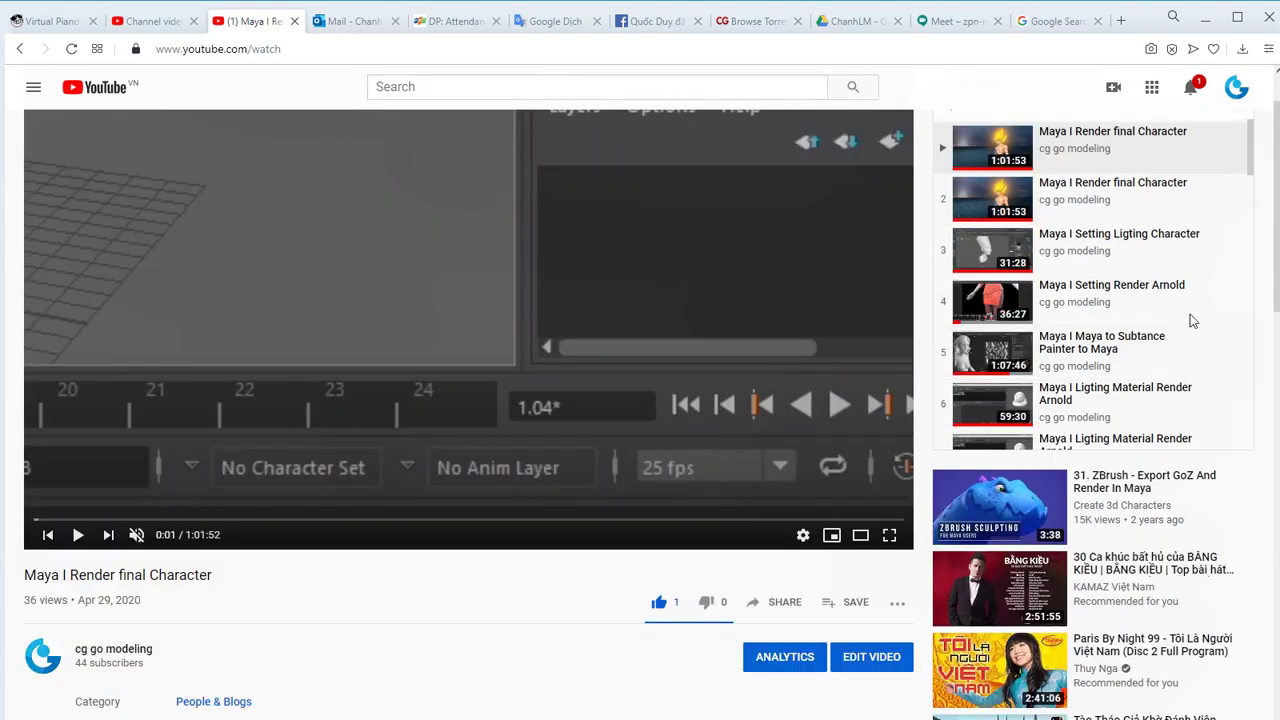
{"action": "scroll", "coordinate": [1152, 310], "scroll_direction": "down", "scroll_amount": 1}
{"action": "scroll", "coordinate": [1152, 310], "scroll_direction": "down", "scroll_amount": 1}
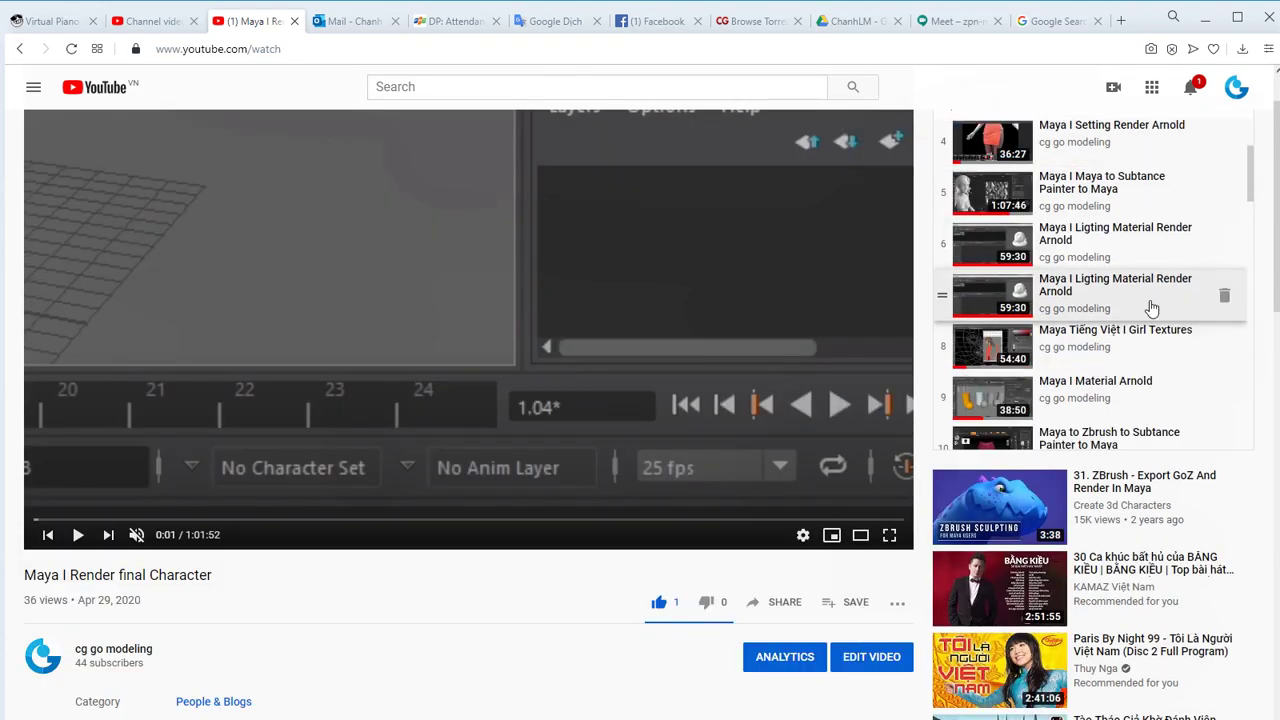
{"action": "scroll", "coordinate": [1152, 308], "scroll_direction": "down", "scroll_amount": 1}
{"action": "scroll", "coordinate": [1162, 308], "scroll_direction": "down", "scroll_amount": 1}
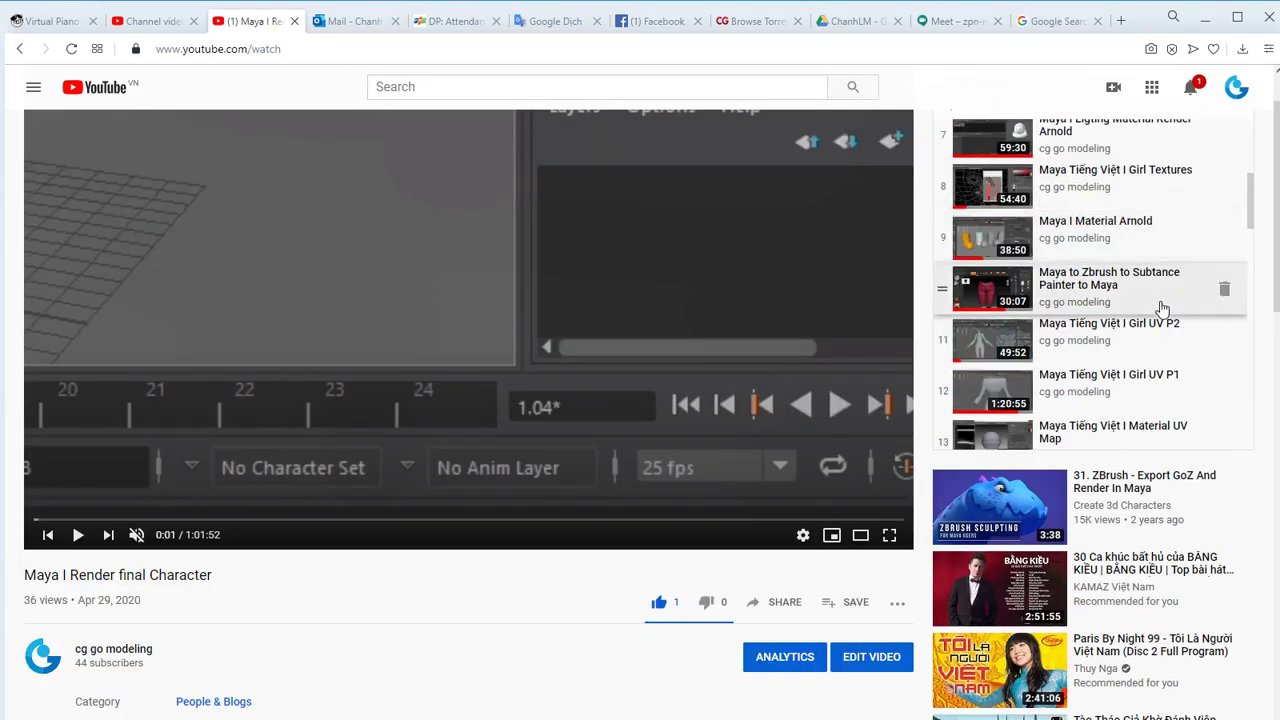
{"action": "scroll", "coordinate": [1162, 308], "scroll_direction": "down", "scroll_amount": 2}
{"action": "scroll", "coordinate": [1162, 310], "scroll_direction": "down", "scroll_amount": 3}
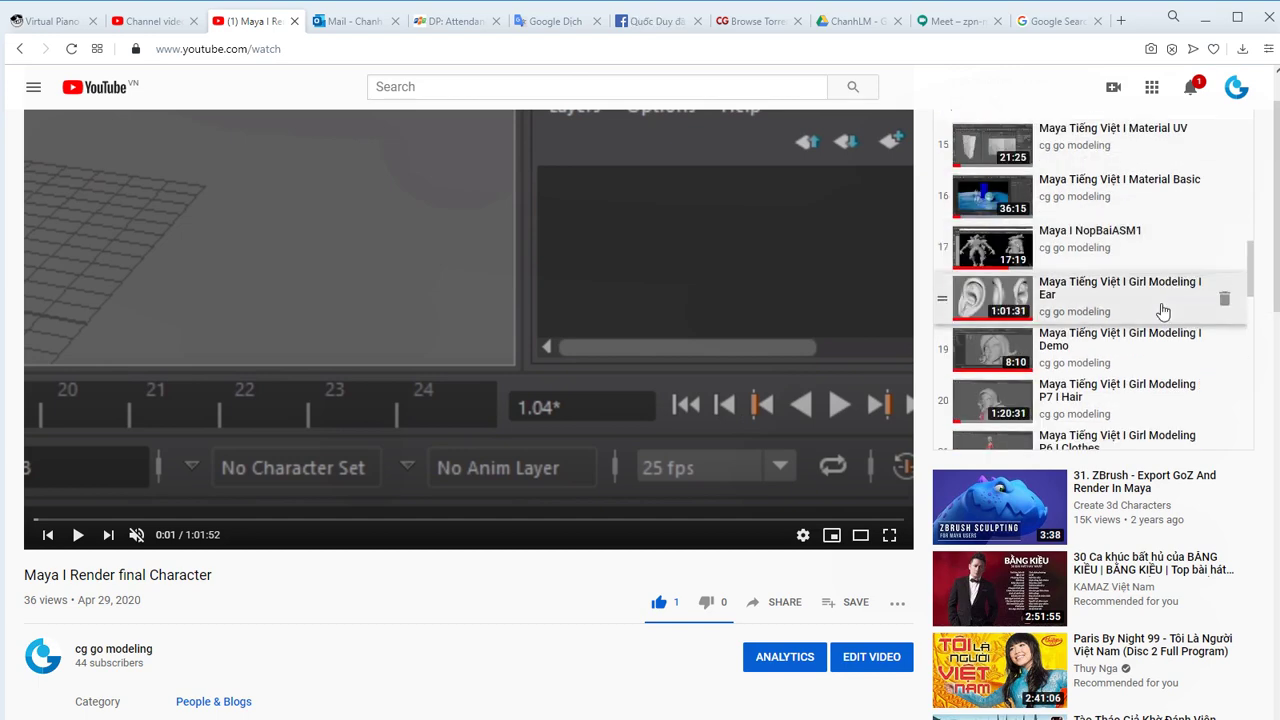
{"action": "scroll", "coordinate": [1163, 312], "scroll_direction": "down", "scroll_amount": 2}
{"action": "scroll", "coordinate": [1163, 312], "scroll_direction": "down", "scroll_amount": 1}
{"action": "scroll", "coordinate": [1163, 312], "scroll_direction": "down", "scroll_amount": 2}
{"action": "scroll", "coordinate": [1163, 312], "scroll_direction": "down", "scroll_amount": 1}
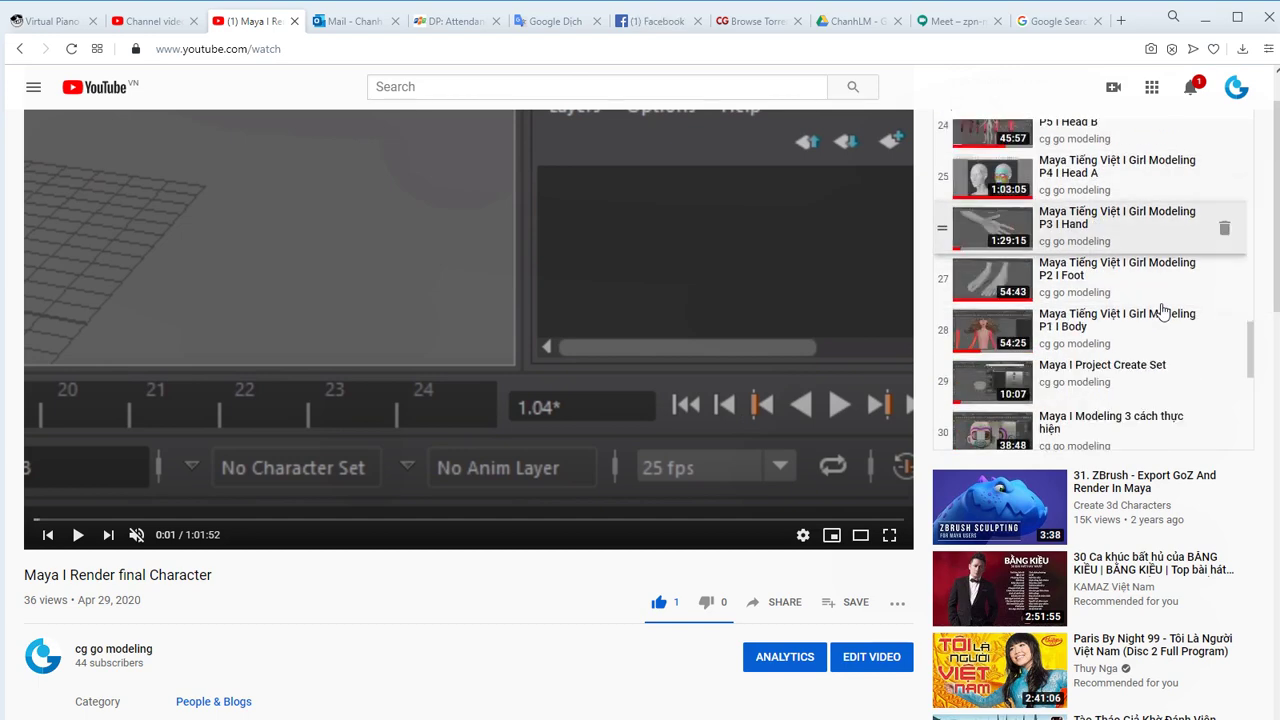
{"action": "scroll", "coordinate": [1163, 312], "scroll_direction": "down", "scroll_amount": 1}
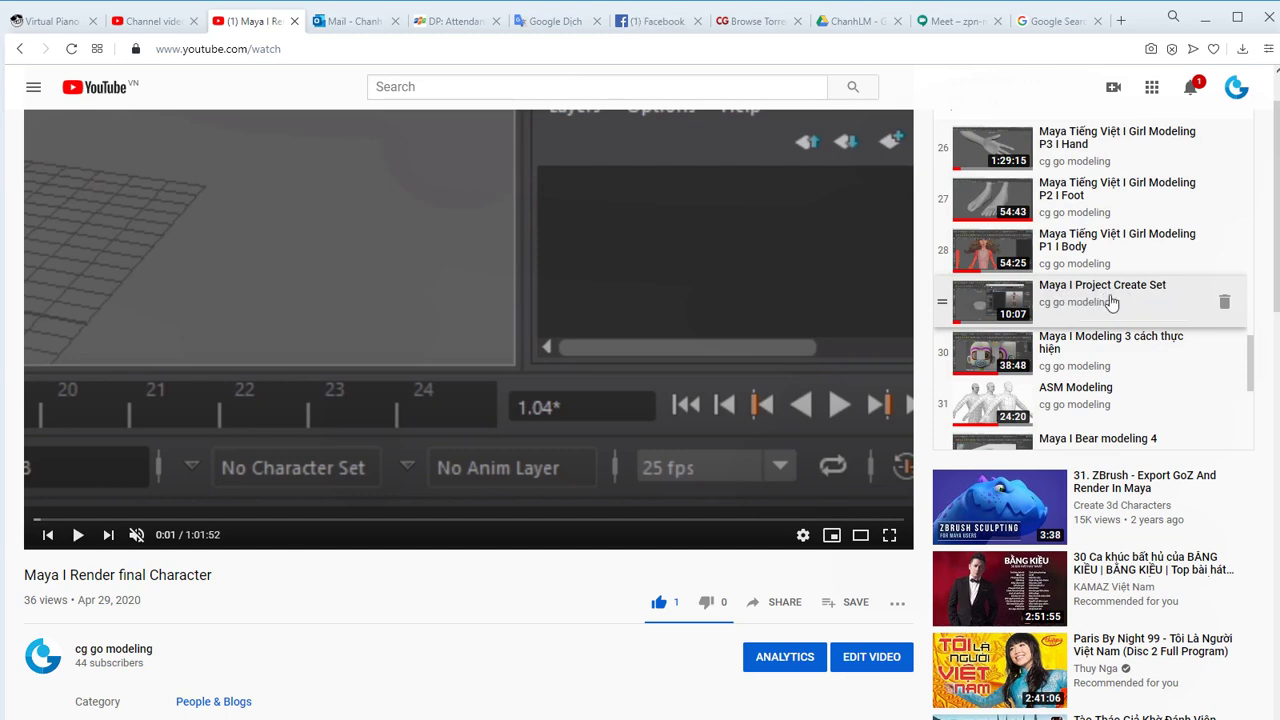
{"action": "left_click", "coordinate": [1076, 305]}
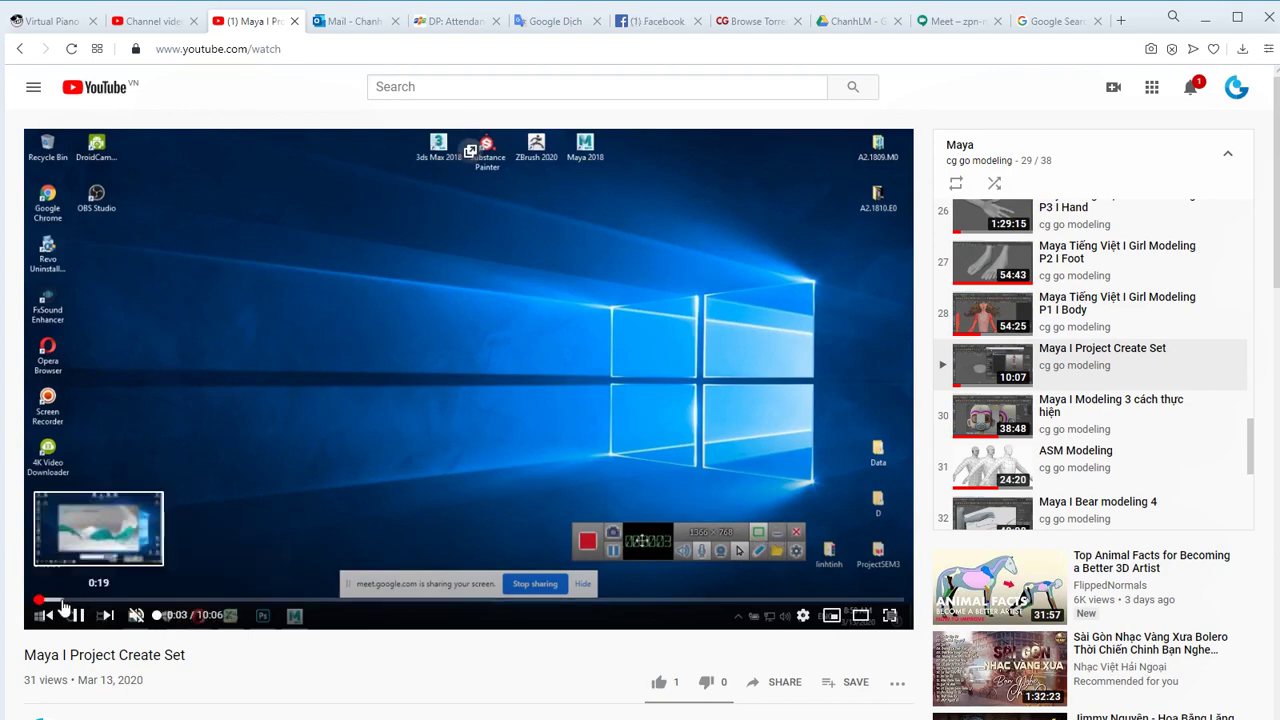
Seek the tutorial to its Project Window section, pause it, and minimize the browser.
{"action": "left_click", "coordinate": [103, 600]}
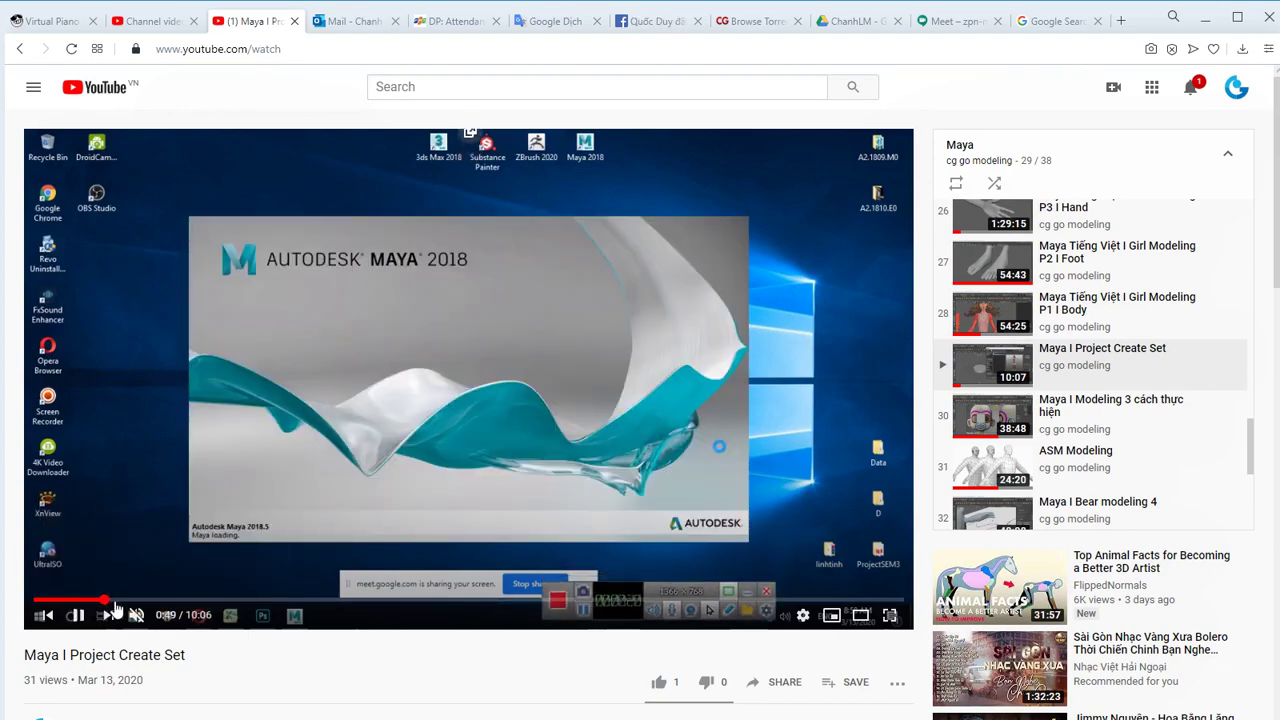
{"action": "left_click", "coordinate": [162, 601]}
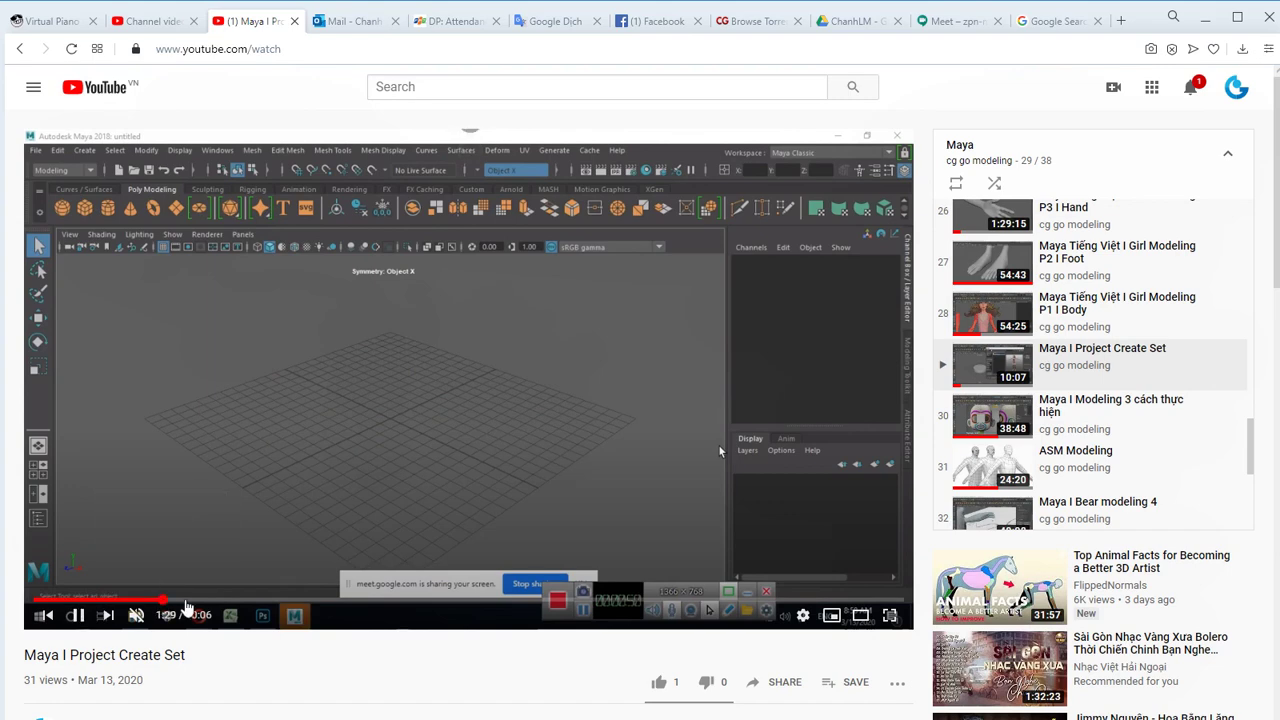
{"action": "left_click", "coordinate": [302, 601]}
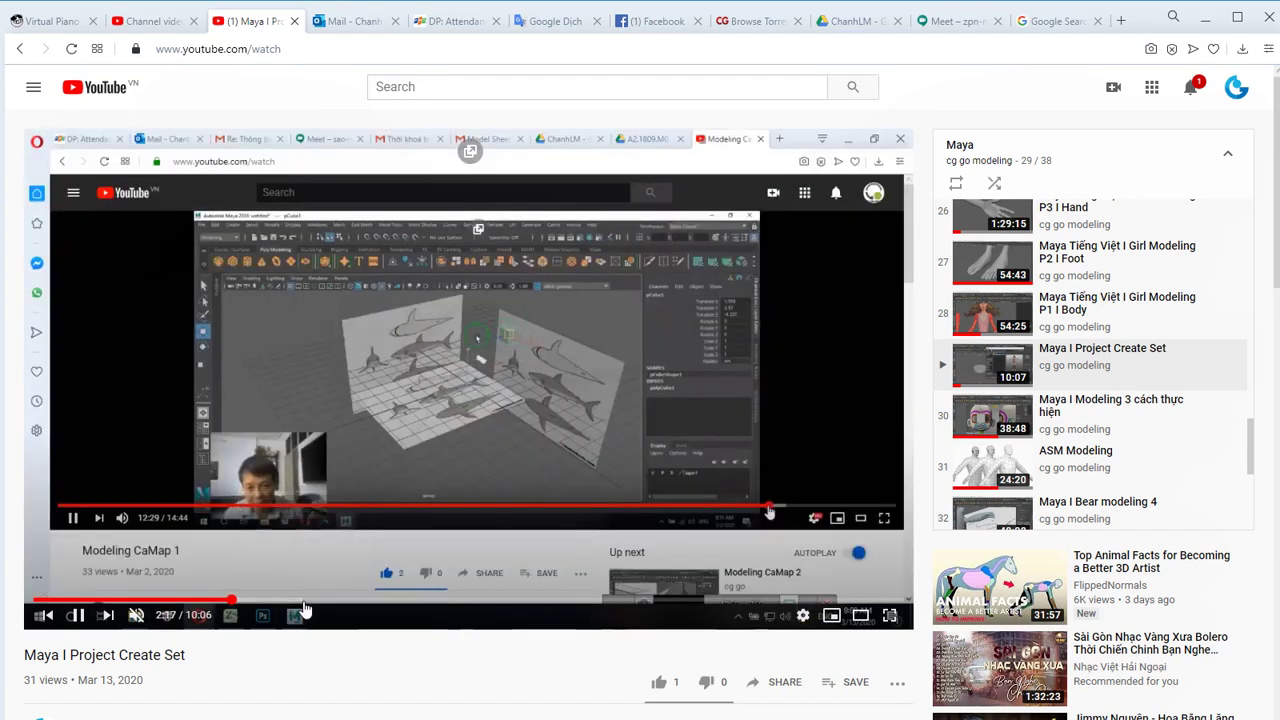
{"action": "left_click", "coordinate": [362, 603]}
{"action": "left_click", "coordinate": [640, 422]}
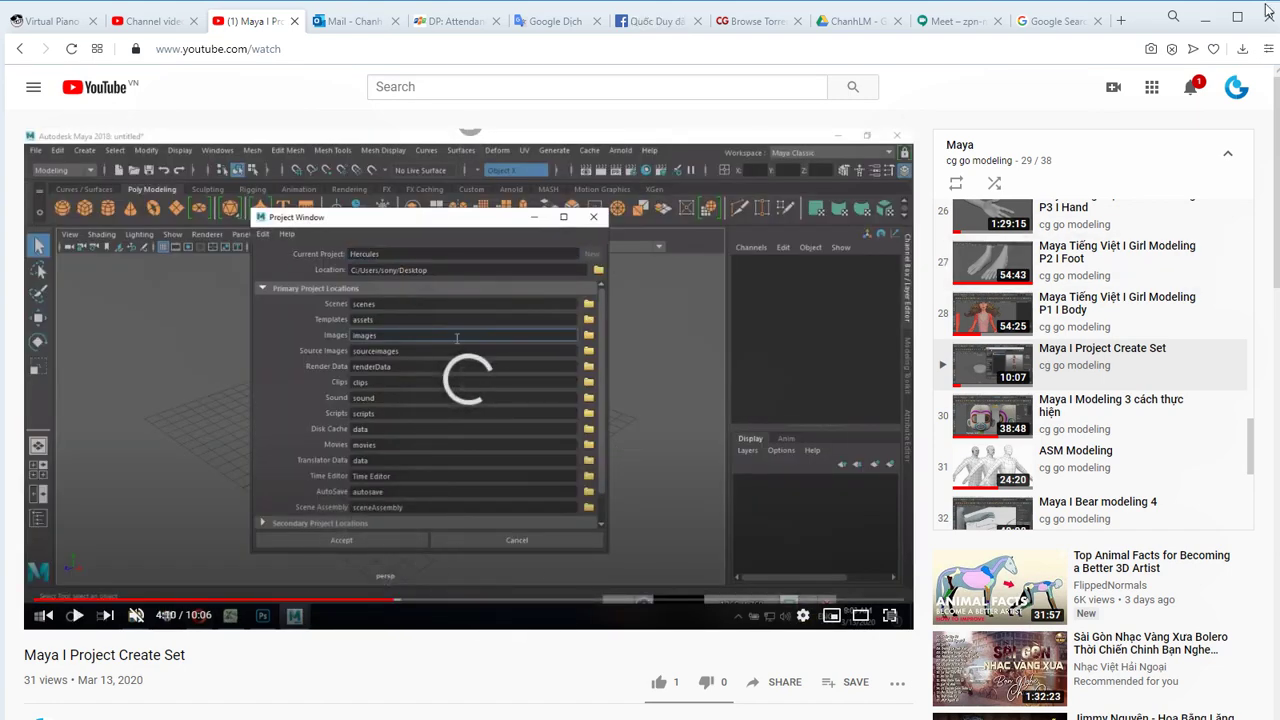
{"action": "left_click", "coordinate": [1207, 17]}
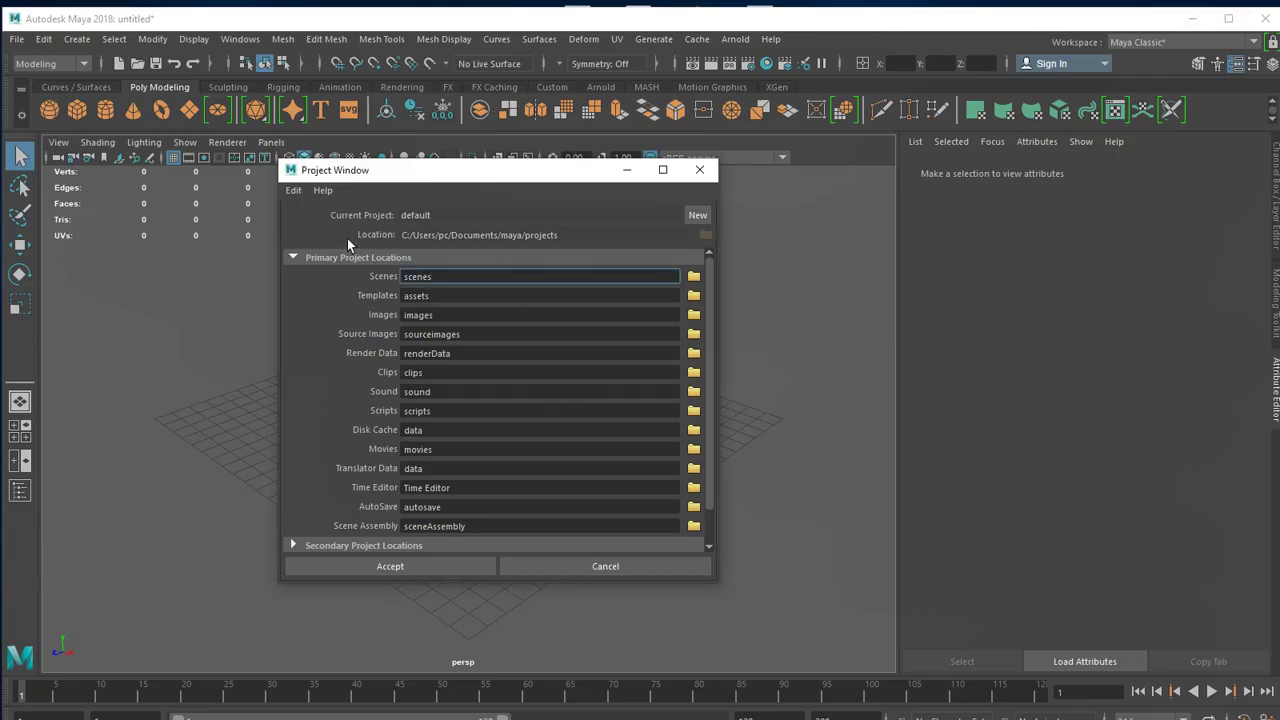
Create a new project named 'Heroes' with its location set to C:/Users/pc/Desktop.
{"action": "left_click", "coordinate": [698, 216]}
{"action": "double_click", "coordinate": [482, 215]}
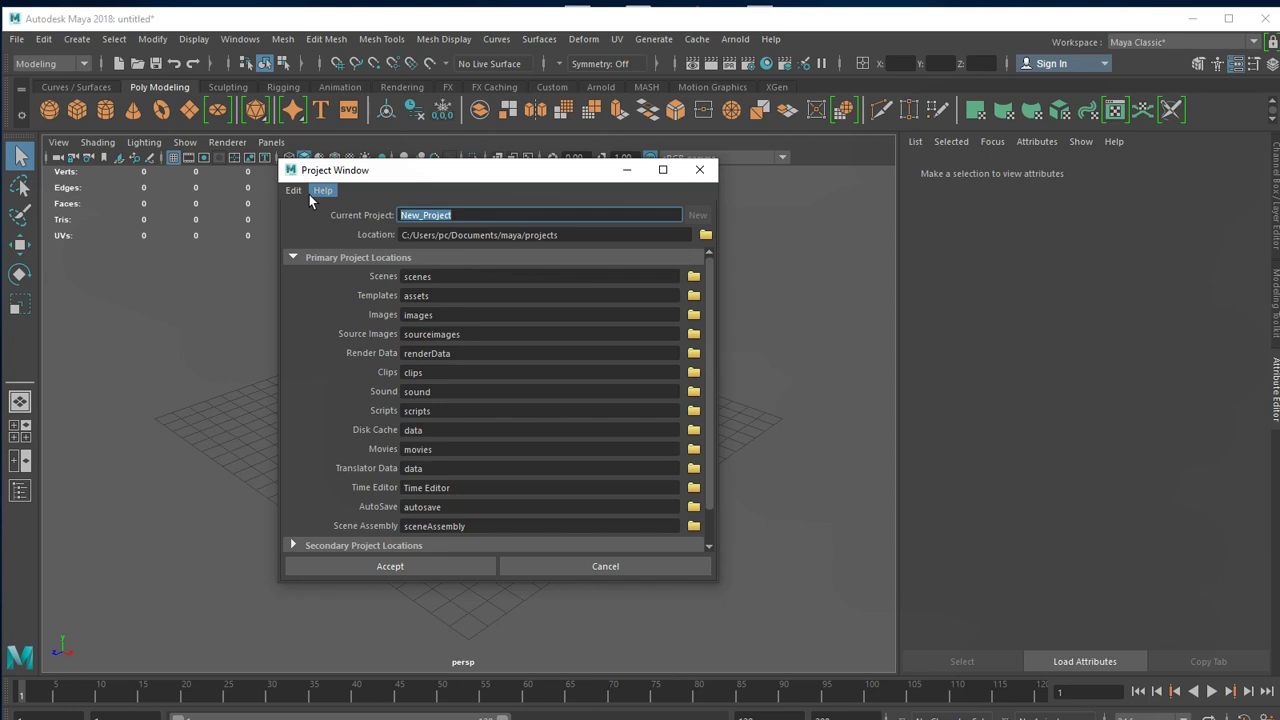
{"action": "type", "text": "Hero"}
{"action": "type", "text": "es"}
{"action": "left_click", "coordinate": [705, 236]}
{"action": "left_click", "coordinate": [112, 248]}
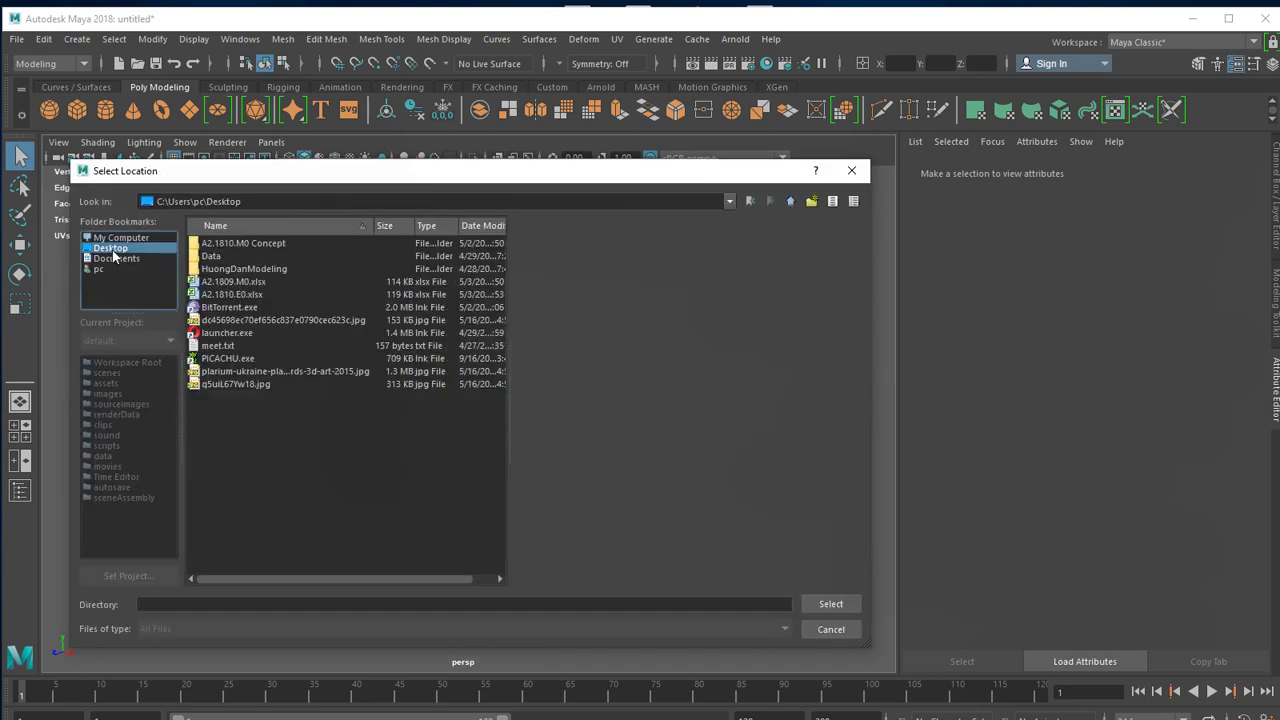
{"action": "left_click", "coordinate": [830, 604]}
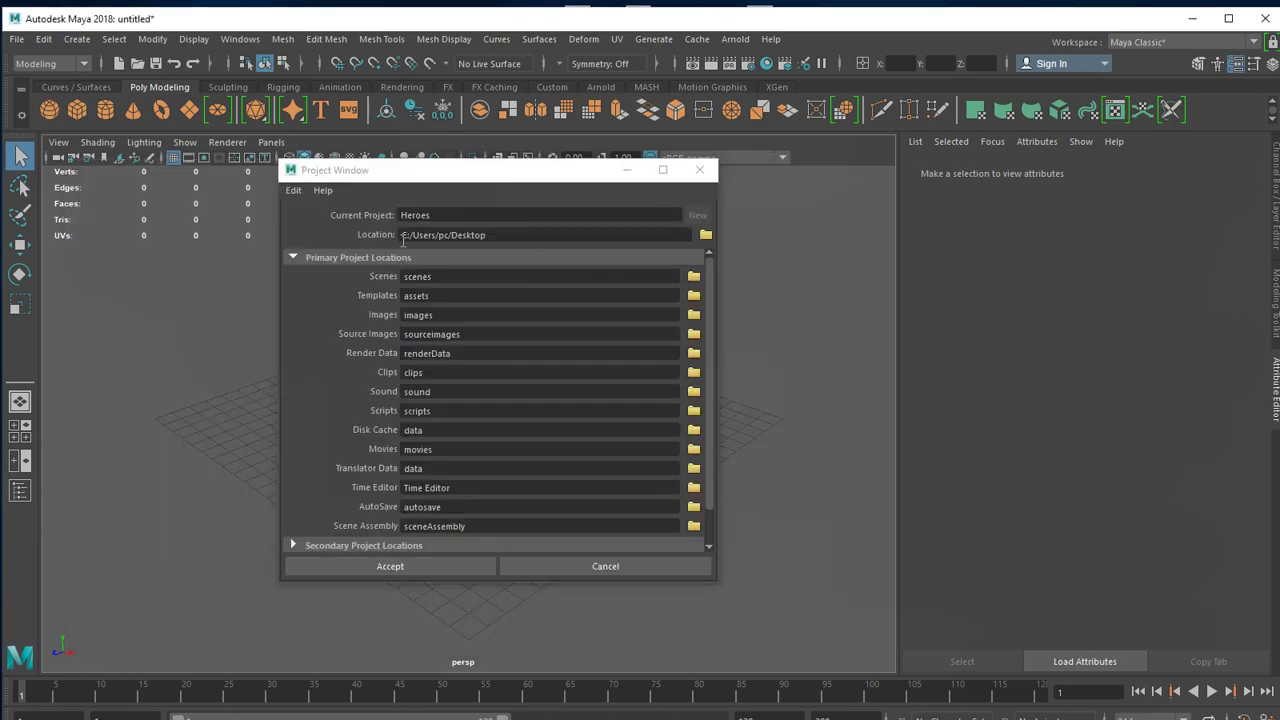
{"action": "left_click_drag", "start_coordinate": [403, 240], "coordinate": [557, 238]}
{"action": "left_click", "coordinate": [496, 217]}
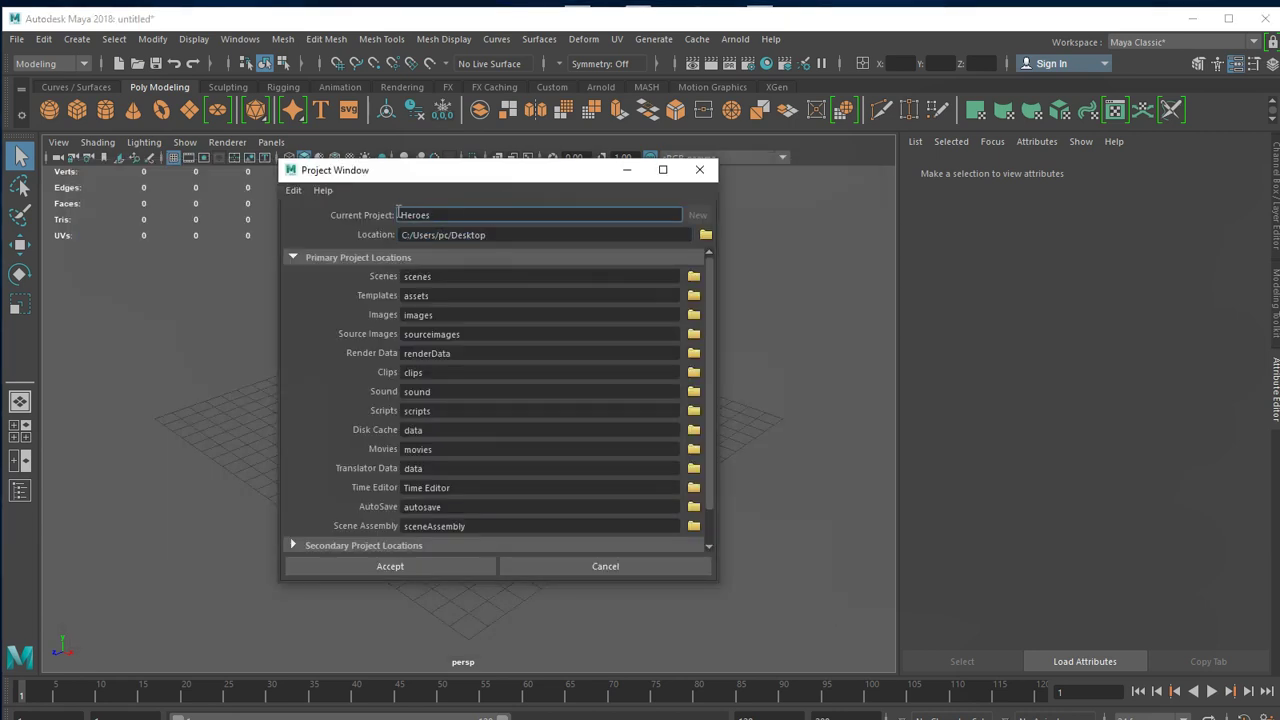
{"action": "mouse_move", "coordinate": [398, 214]}
{"action": "left_mouse_down"}
{"action": "mouse_move", "coordinate": [452, 217]}
{"action": "mouse_move", "coordinate": [309, 231]}
{"action": "left_mouse_up"}
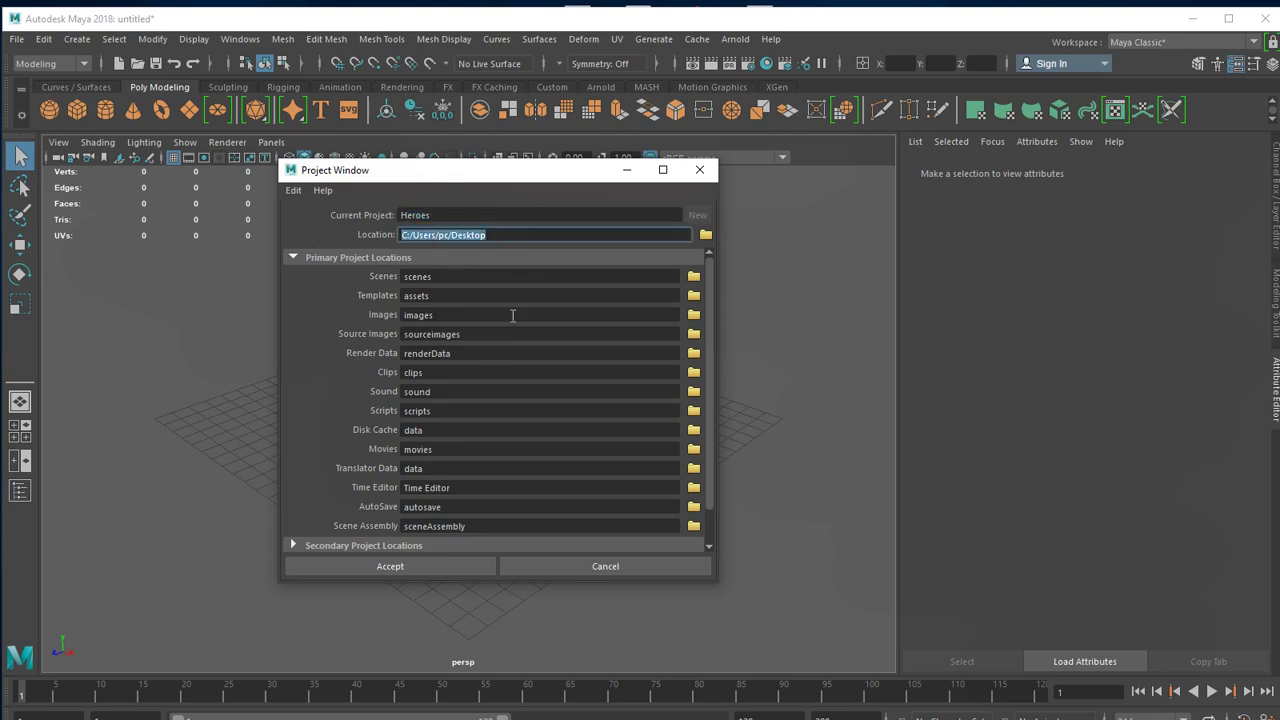
{"action": "scroll", "coordinate": [513, 316], "scroll_direction": "down", "scroll_amount": 1}
{"action": "scroll", "coordinate": [515, 370], "scroll_direction": "up", "scroll_amount": 1}
{"action": "scroll", "coordinate": [511, 359], "scroll_direction": "down", "scroll_amount": 1}
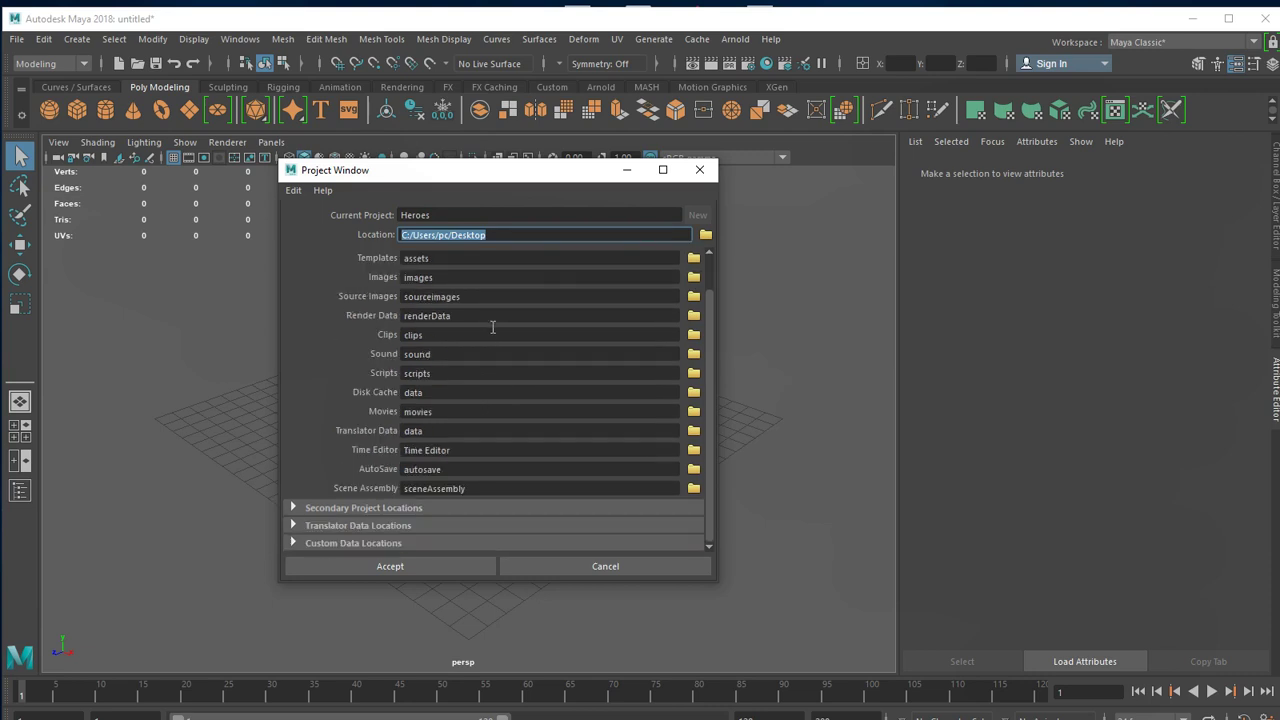
{"action": "double_click", "coordinate": [467, 282]}
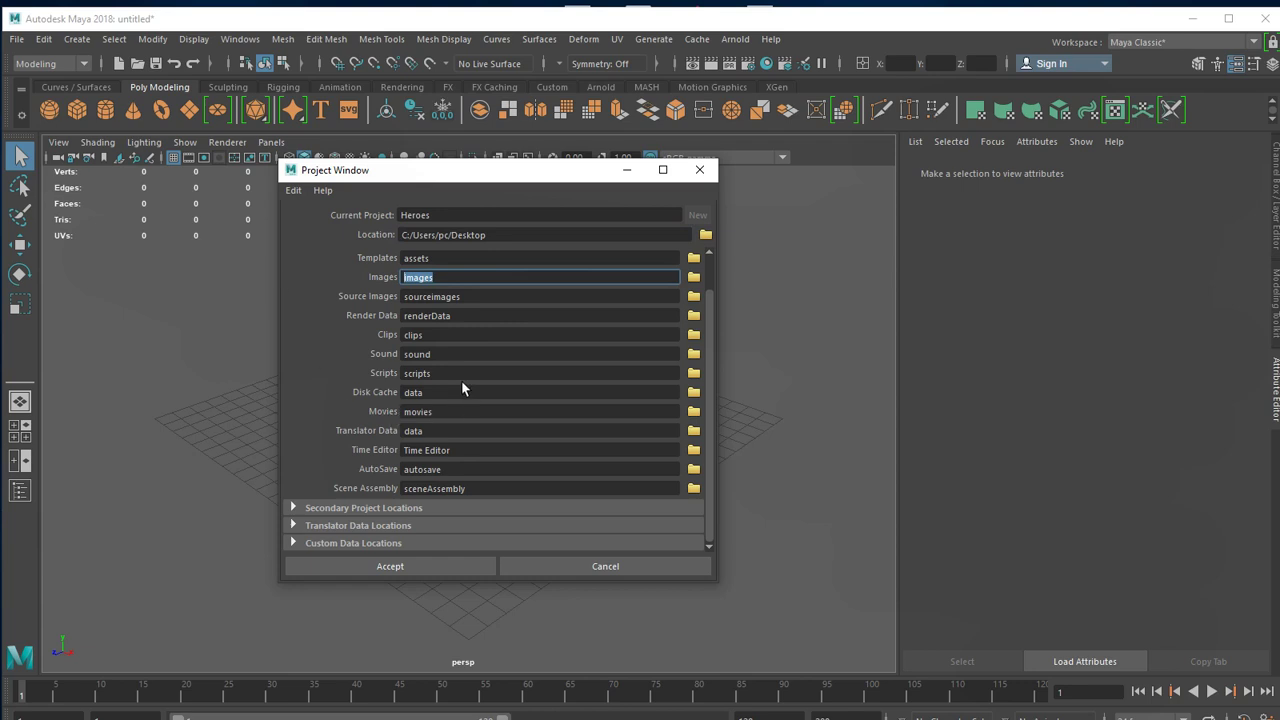
{"action": "scroll", "coordinate": [511, 423], "scroll_direction": "up", "scroll_amount": 2}
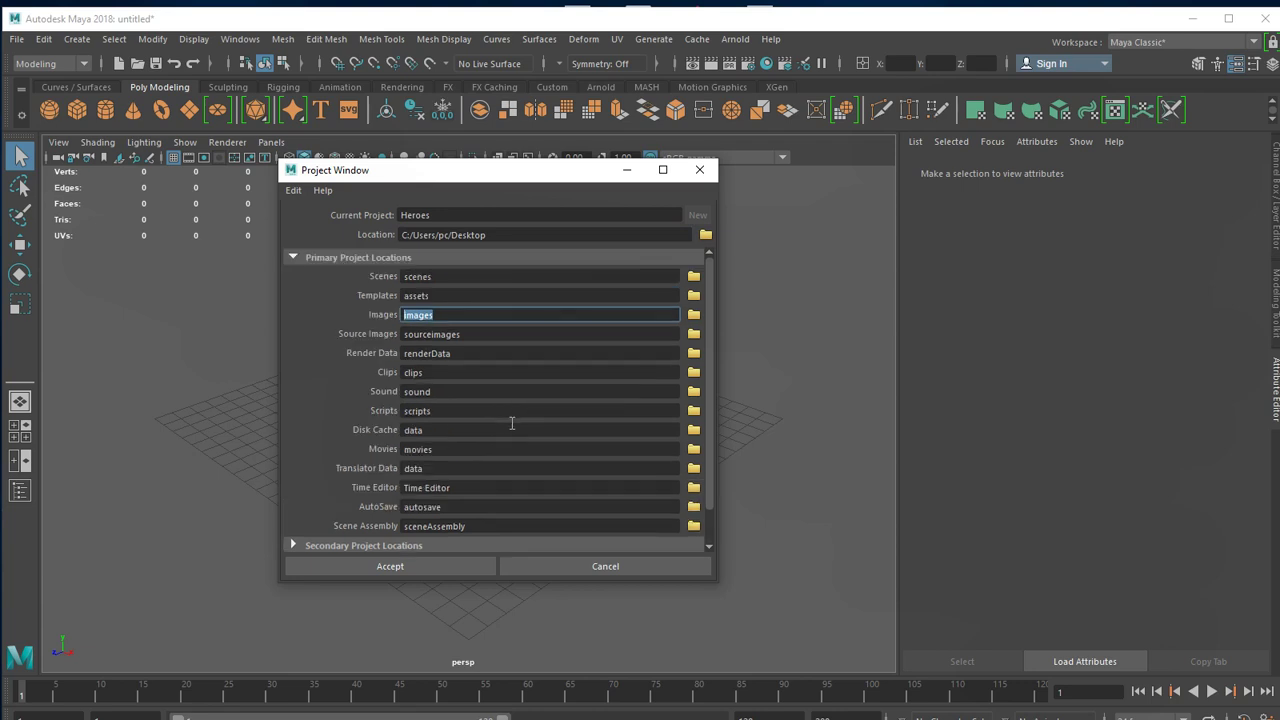
{"action": "scroll", "coordinate": [511, 423], "scroll_direction": "down", "scroll_amount": 2}
{"action": "scroll", "coordinate": [503, 345], "scroll_direction": "up", "scroll_amount": 2}
Review the Scenes, Images and sourceimages folders, accept the Heroes project, and switch to File Explorer.
{"action": "left_click", "coordinate": [440, 276]}
{"action": "double_click", "coordinate": [440, 276]}
{"action": "double_click", "coordinate": [452, 315]}
{"action": "double_click", "coordinate": [508, 337]}
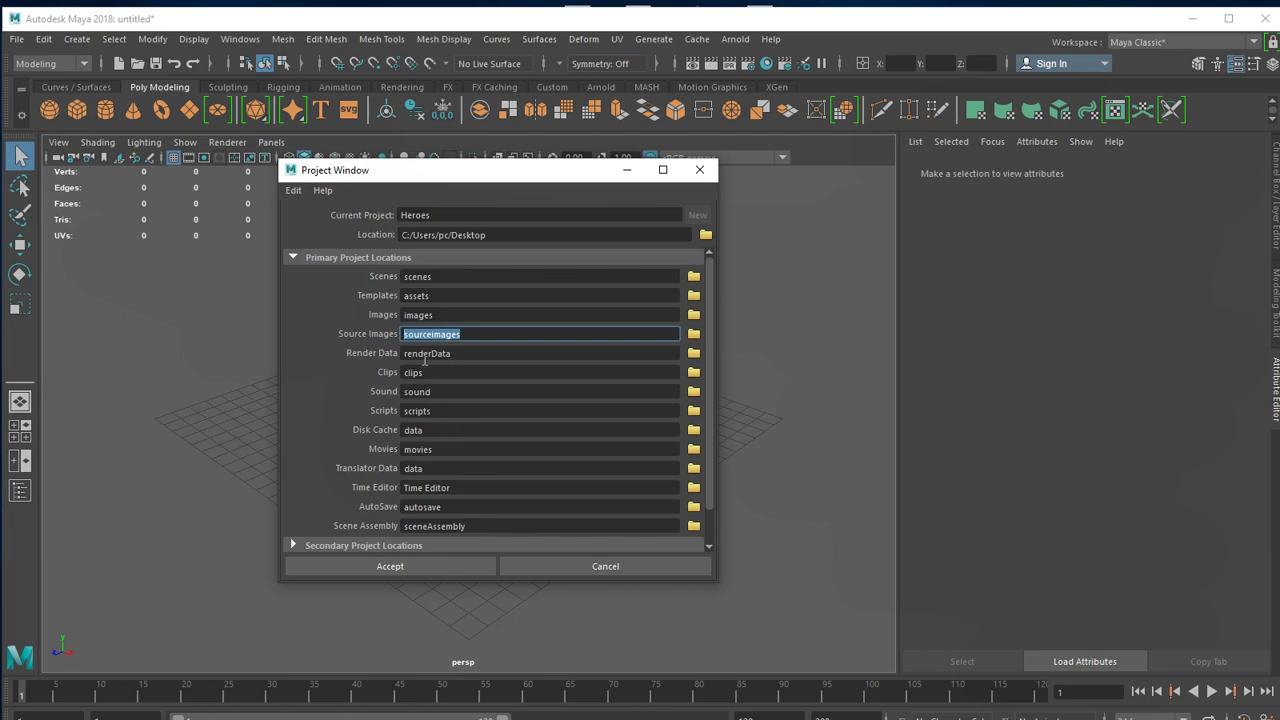
{"action": "scroll", "coordinate": [477, 391], "scroll_direction": "down", "scroll_amount": 2}
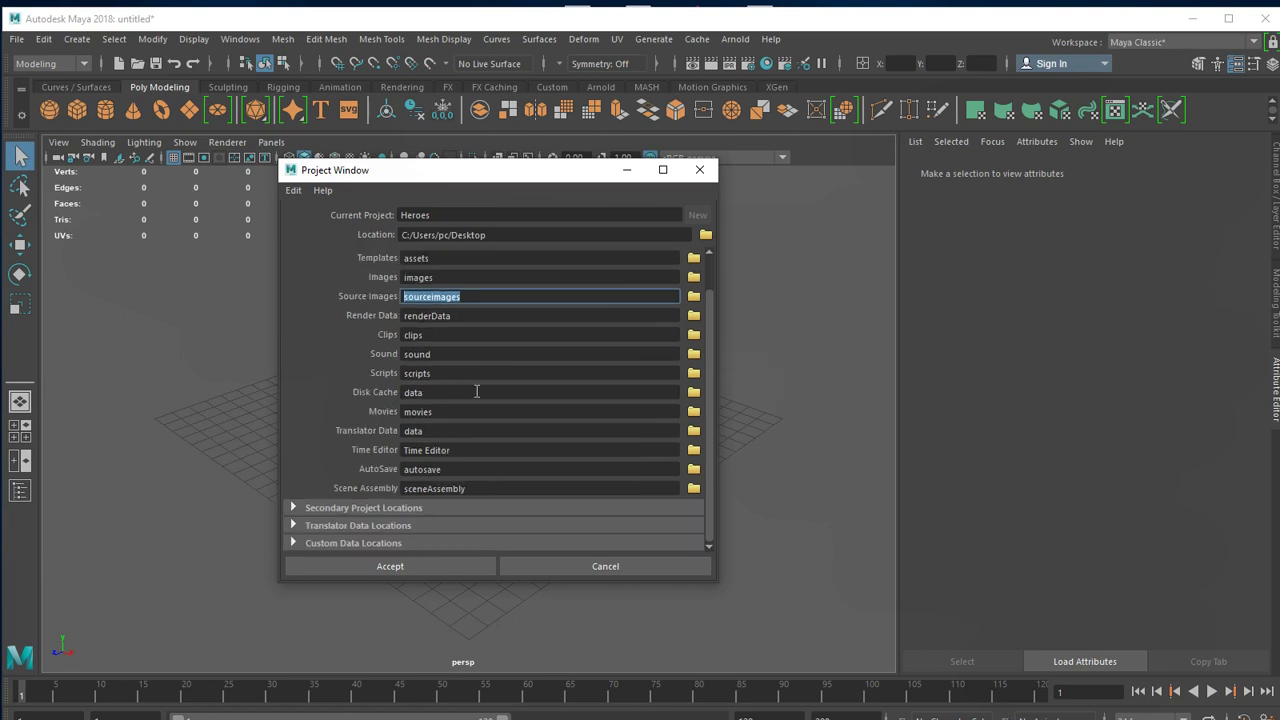
{"action": "scroll", "coordinate": [477, 391], "scroll_direction": "up", "scroll_amount": 2}
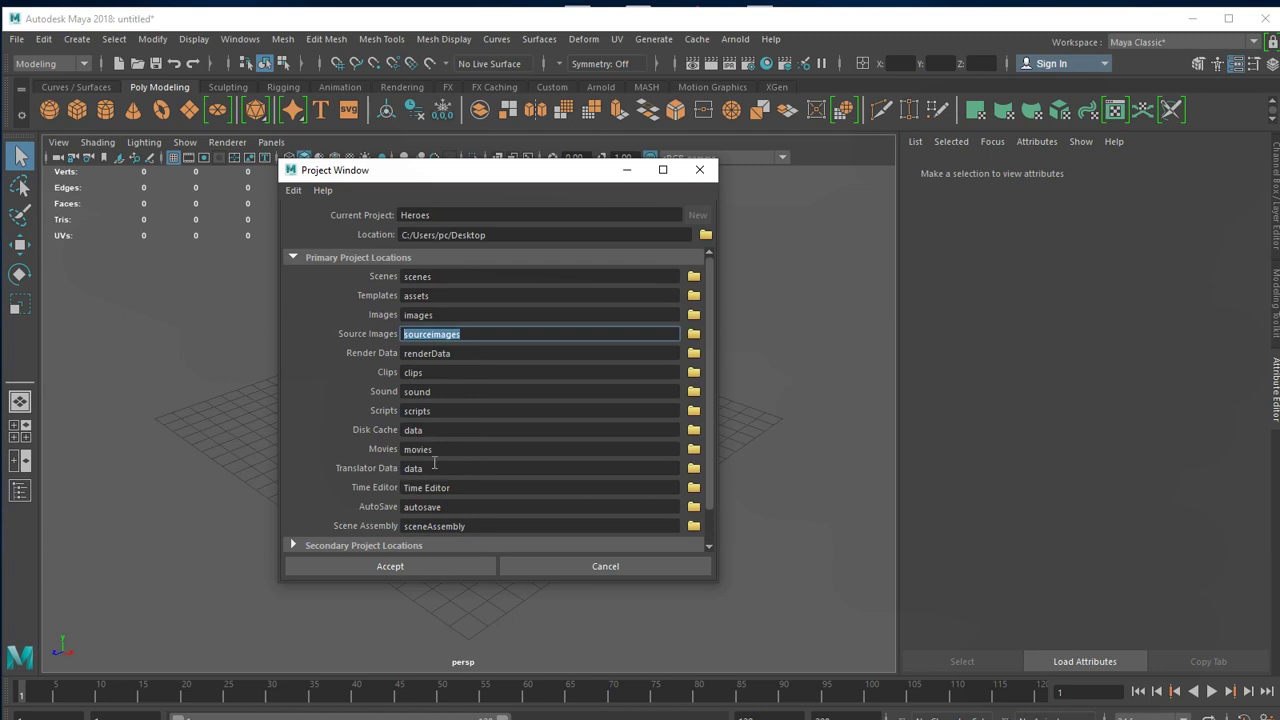
{"action": "left_click", "coordinate": [446, 280]}
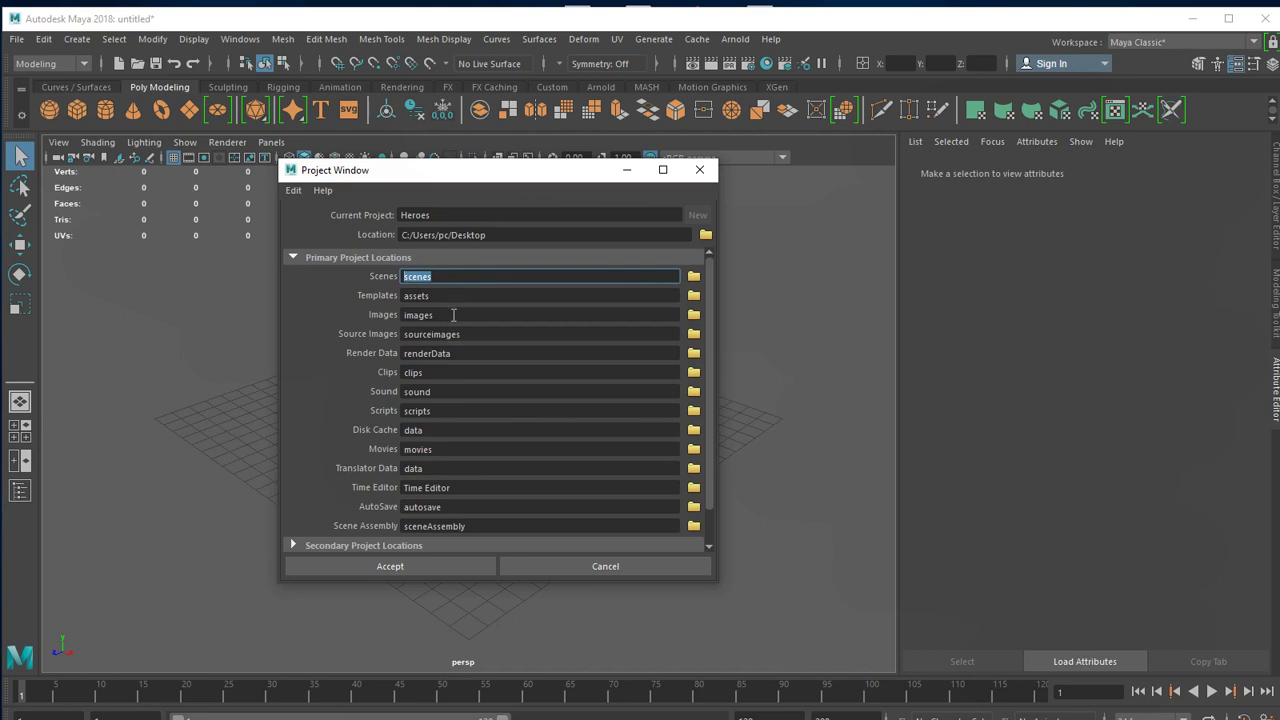
{"action": "left_click", "coordinate": [453, 314]}
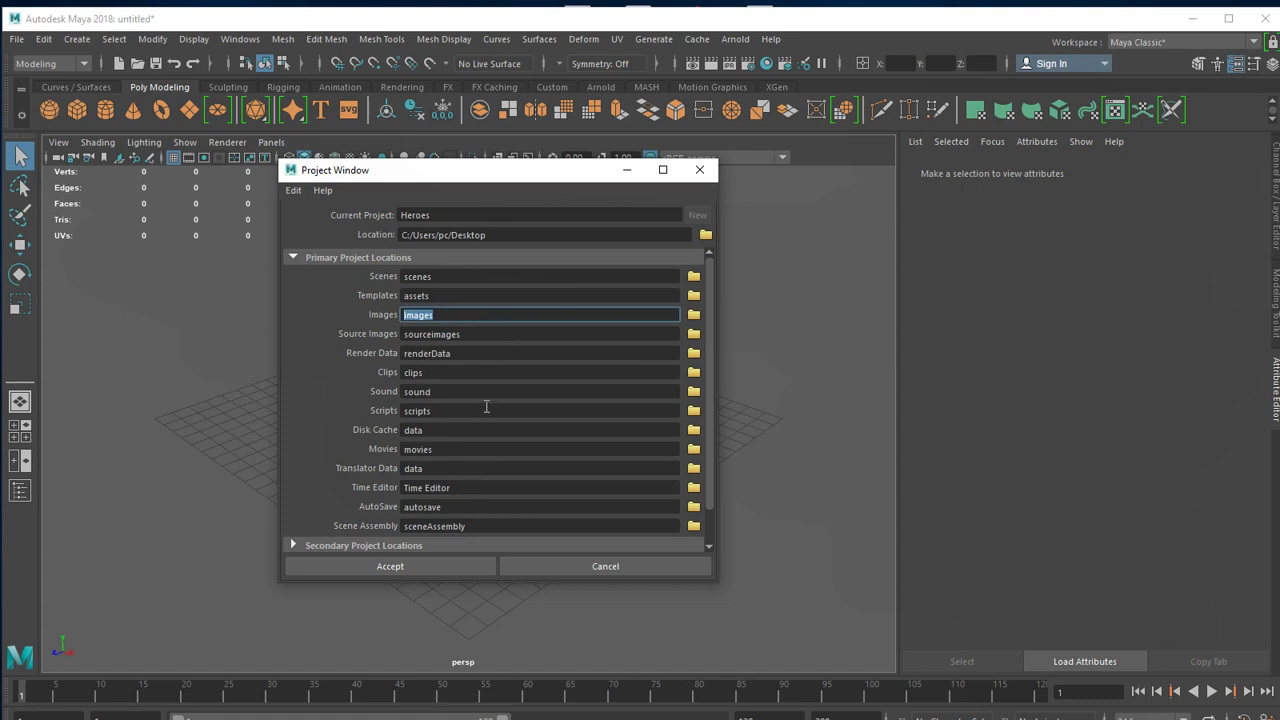
{"action": "key", "text": "Tab"}
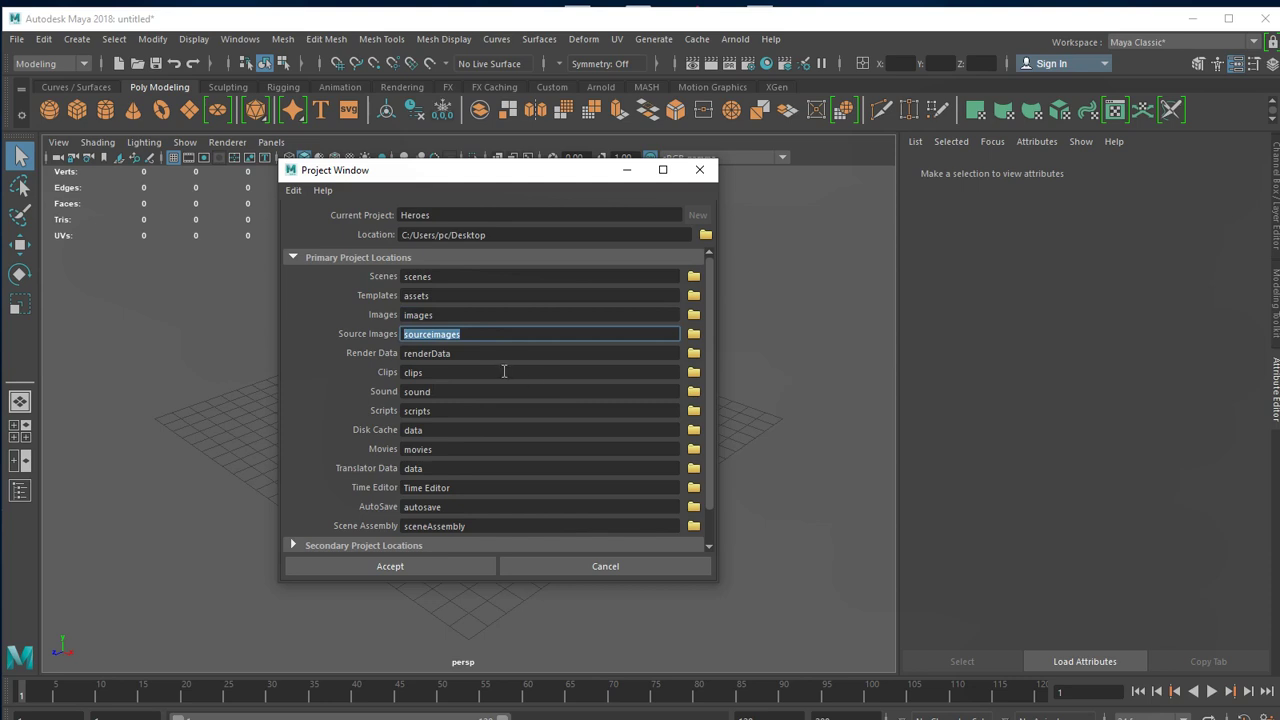
{"action": "left_click", "coordinate": [492, 337]}
{"action": "left_click", "coordinate": [433, 566]}
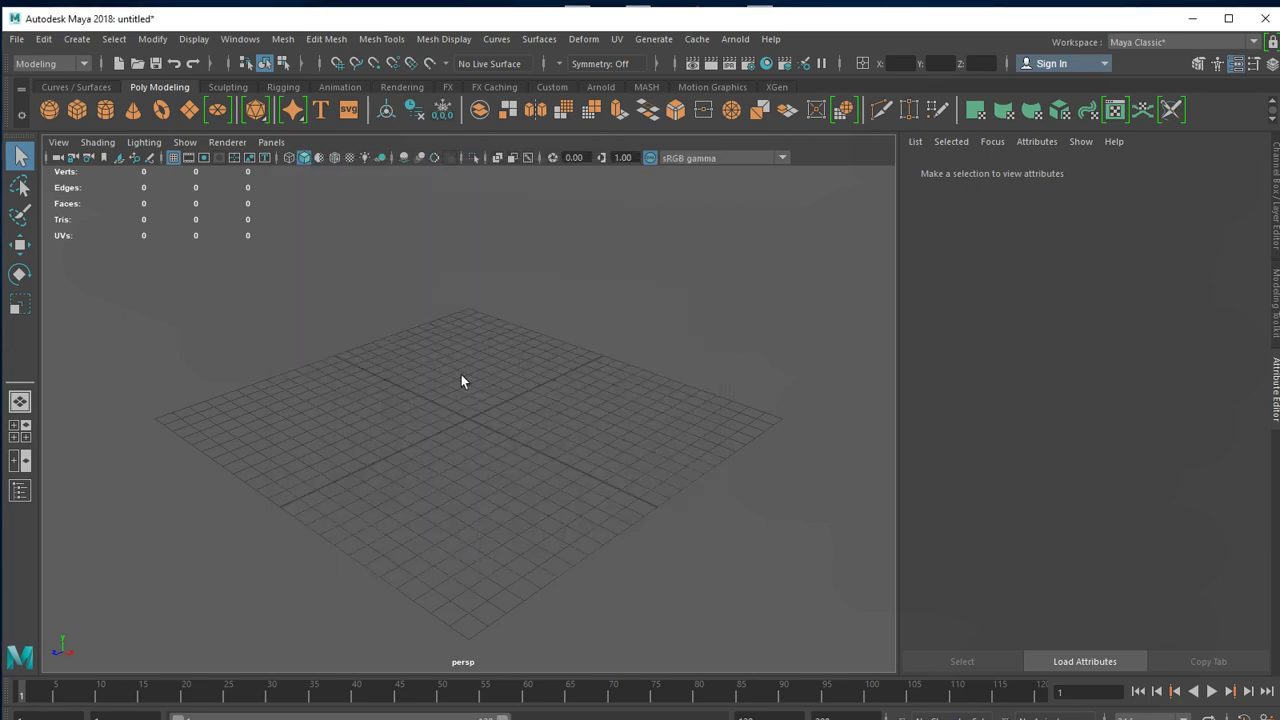
{"action": "key", "text": "alt+Tab"}
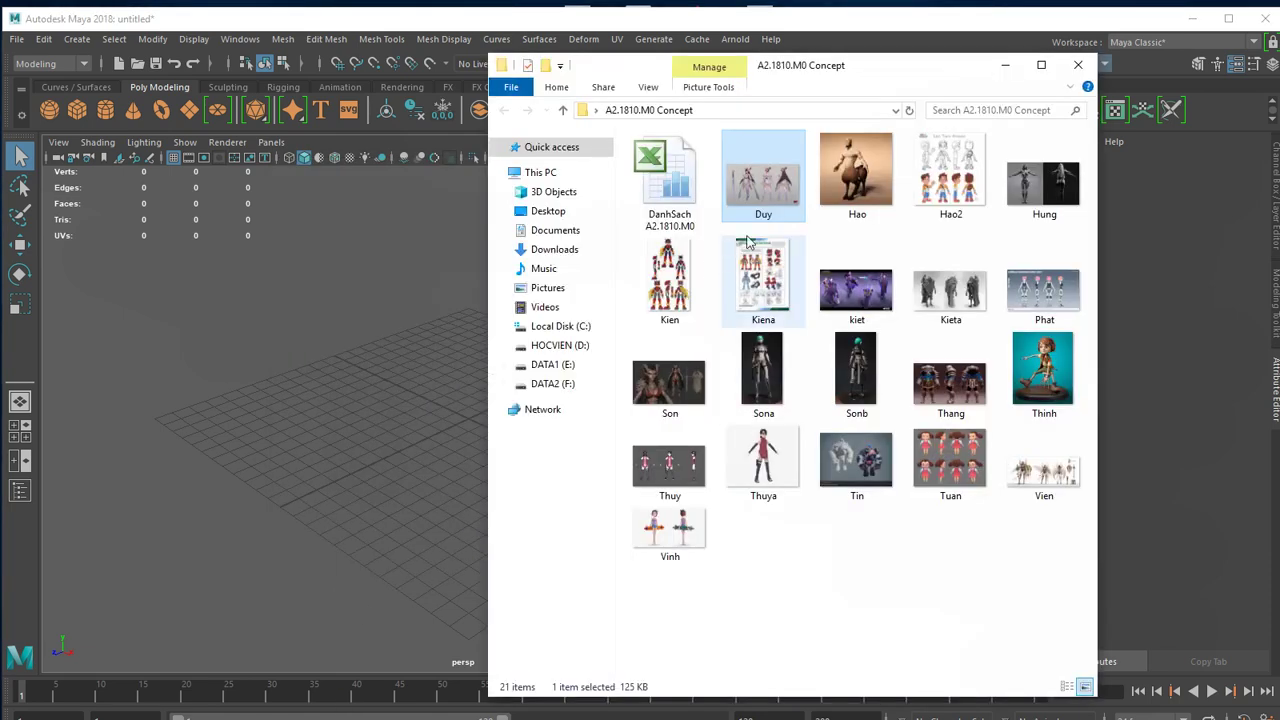
Browse to the Heroes project folder on the Desktop and open its sourceimages folder.
{"action": "left_click", "coordinate": [548, 211]}
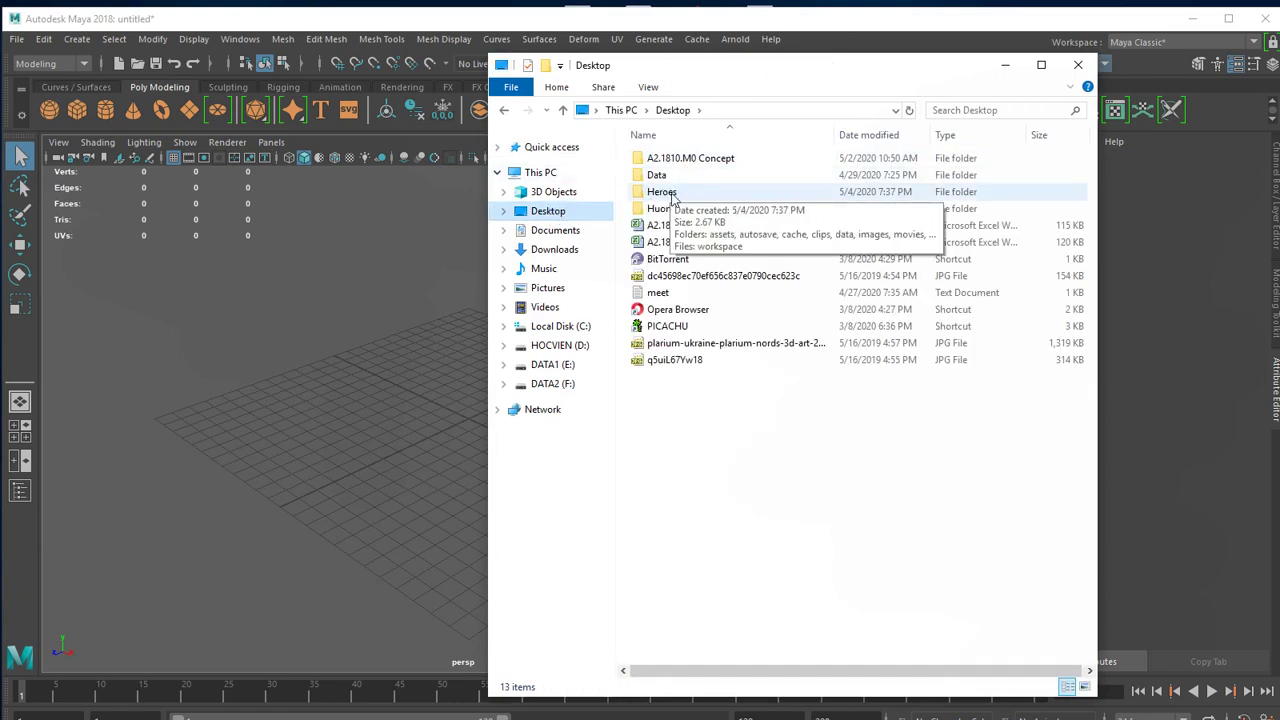
{"action": "double_click", "coordinate": [662, 192]}
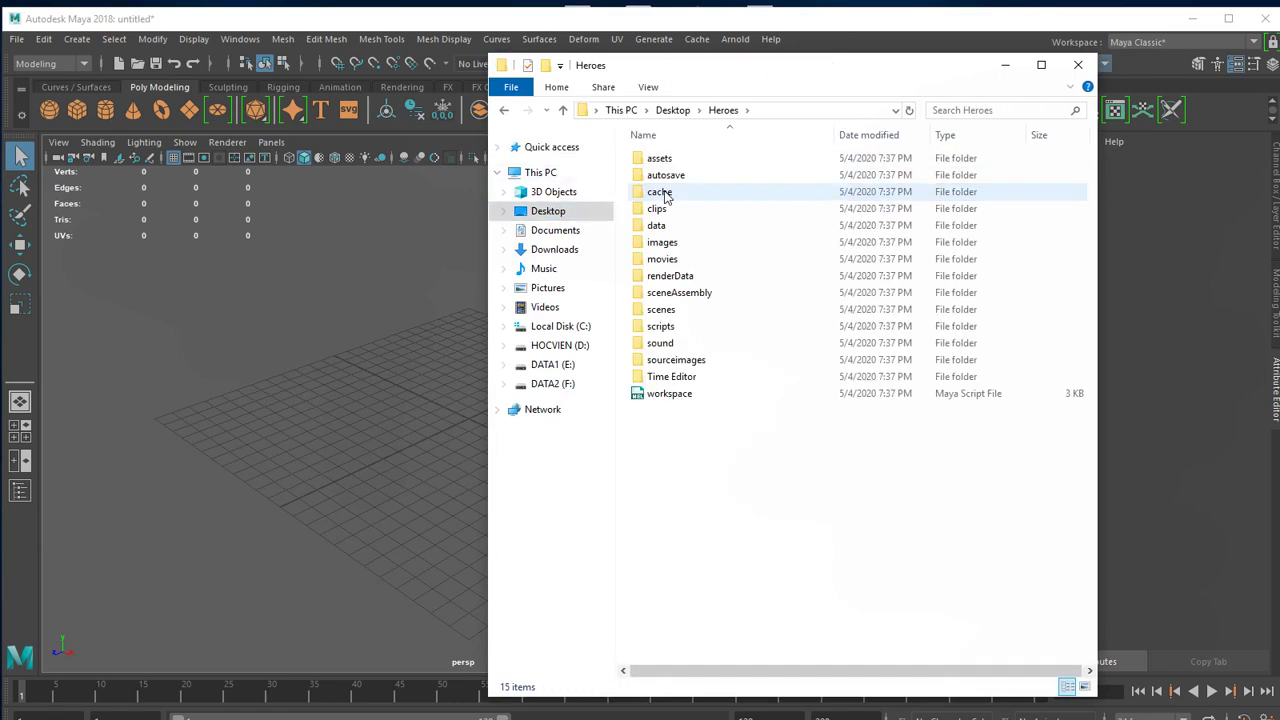
{"action": "left_click", "coordinate": [672, 312]}
{"action": "left_click", "coordinate": [675, 244]}
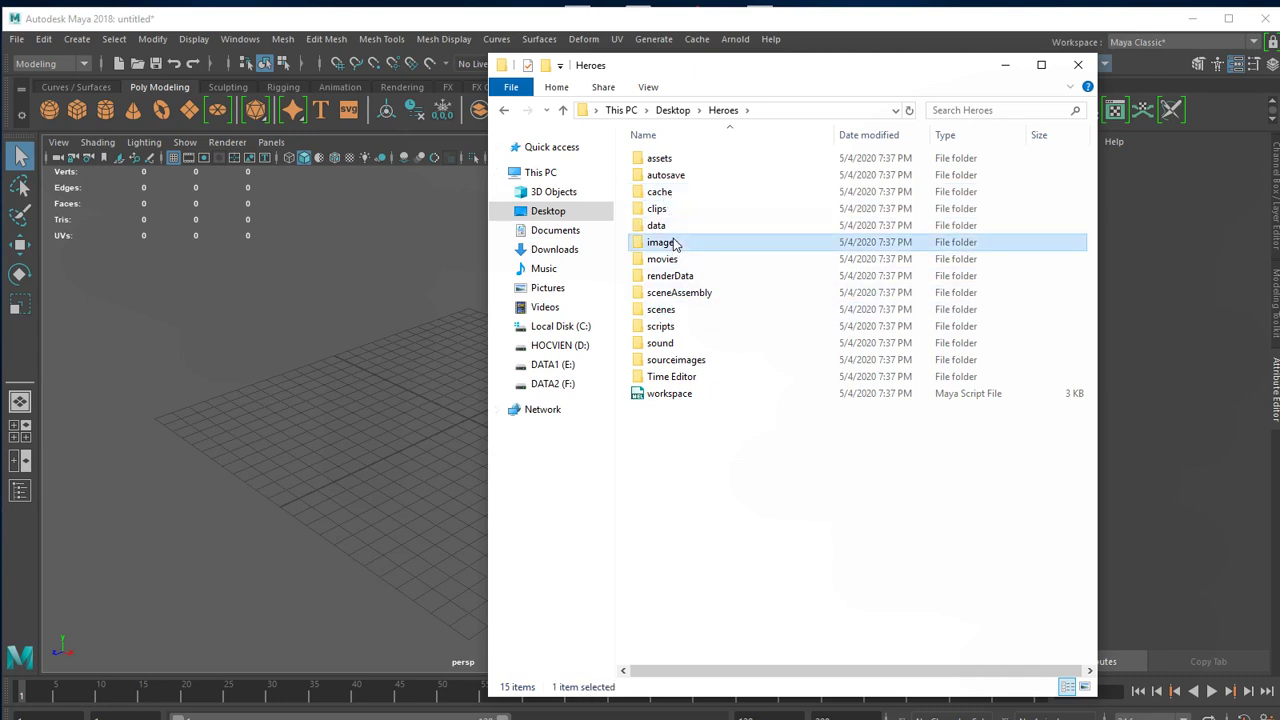
{"action": "left_click", "coordinate": [686, 366]}
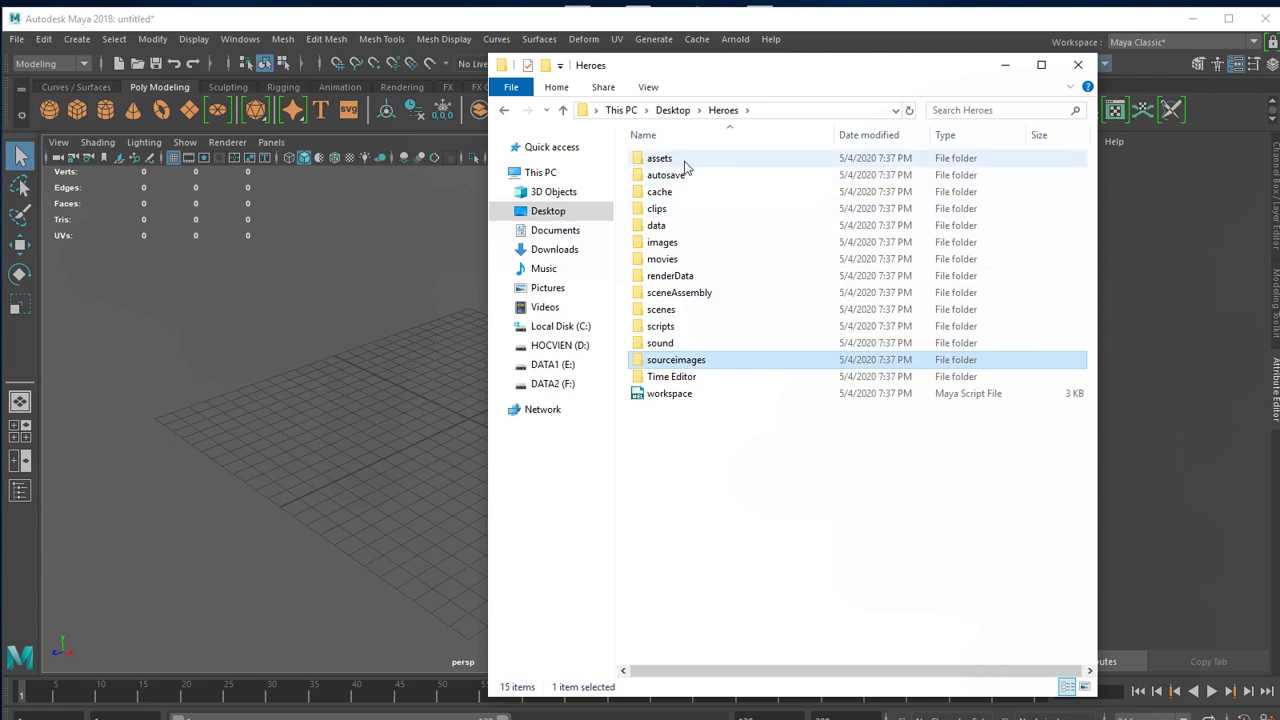
{"action": "left_click", "coordinate": [714, 432]}
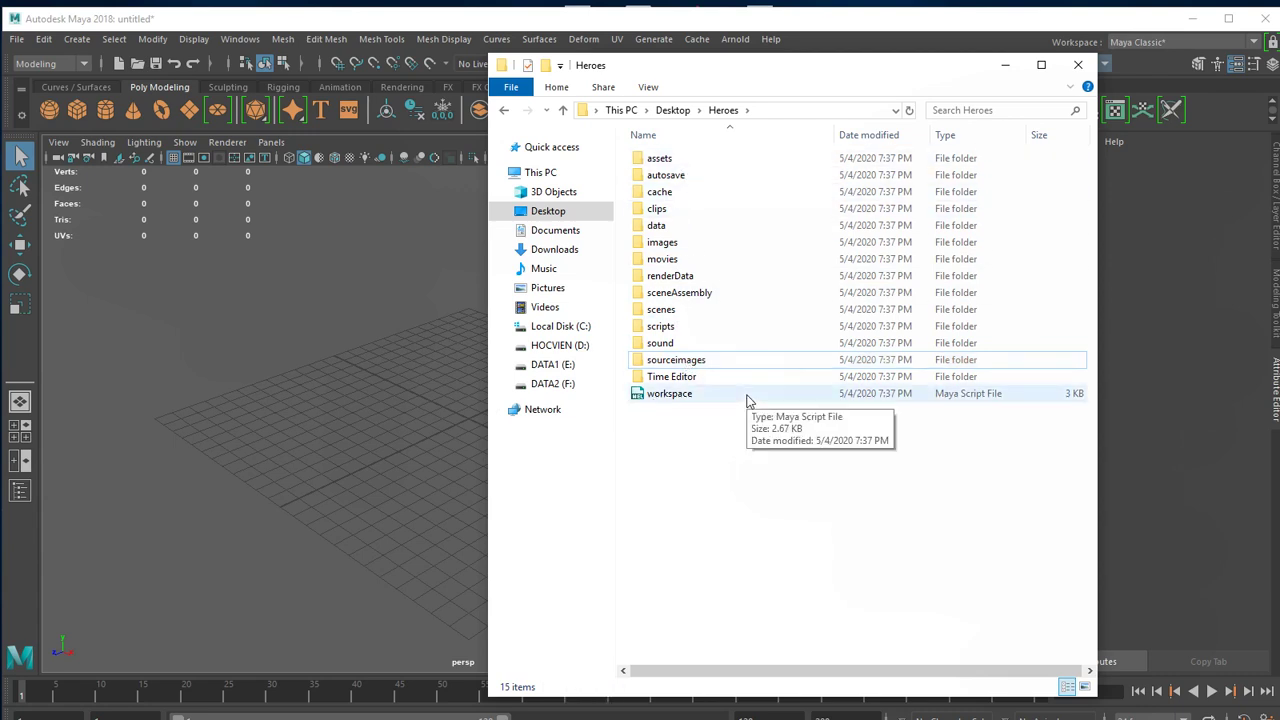
{"action": "double_click", "coordinate": [670, 362]}
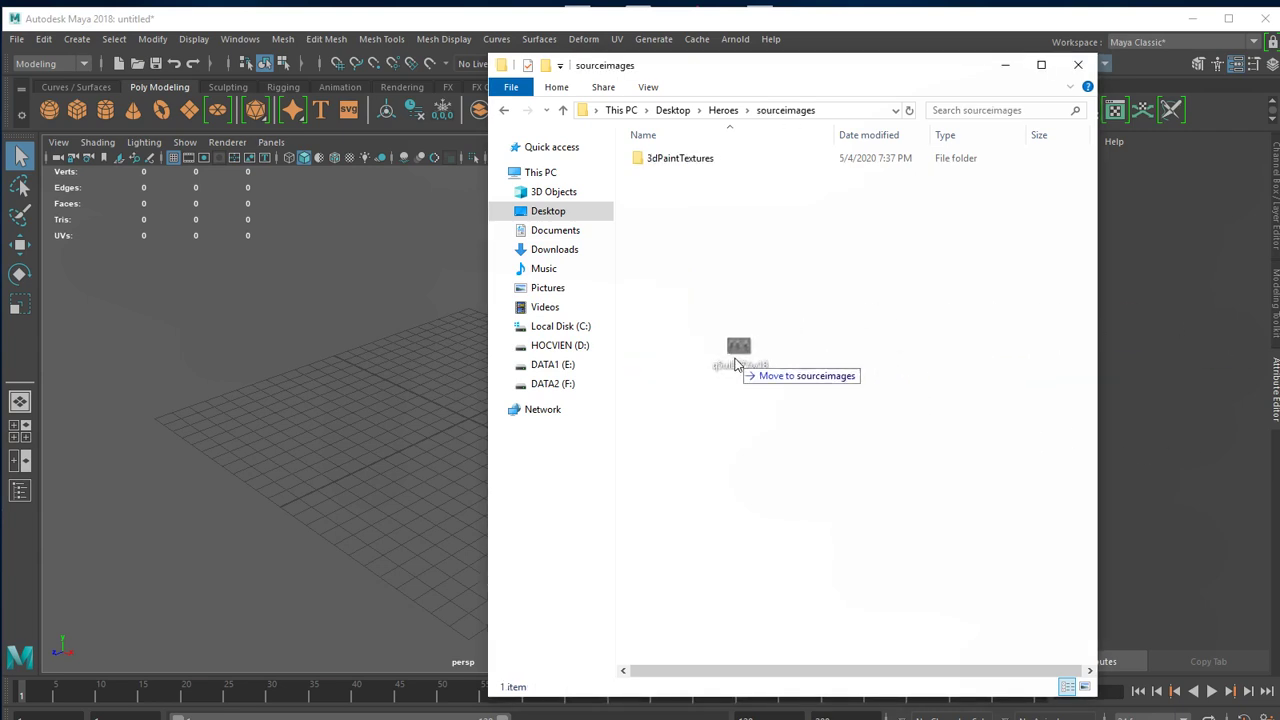
Move the q5uiL67Yw18 image into sourceimages, preview it, then return to Maya.
{"action": "left_click_drag", "start_coordinate": [981, 313], "coordinate": [734, 364]}
{"action": "left_click", "coordinate": [709, 286]}
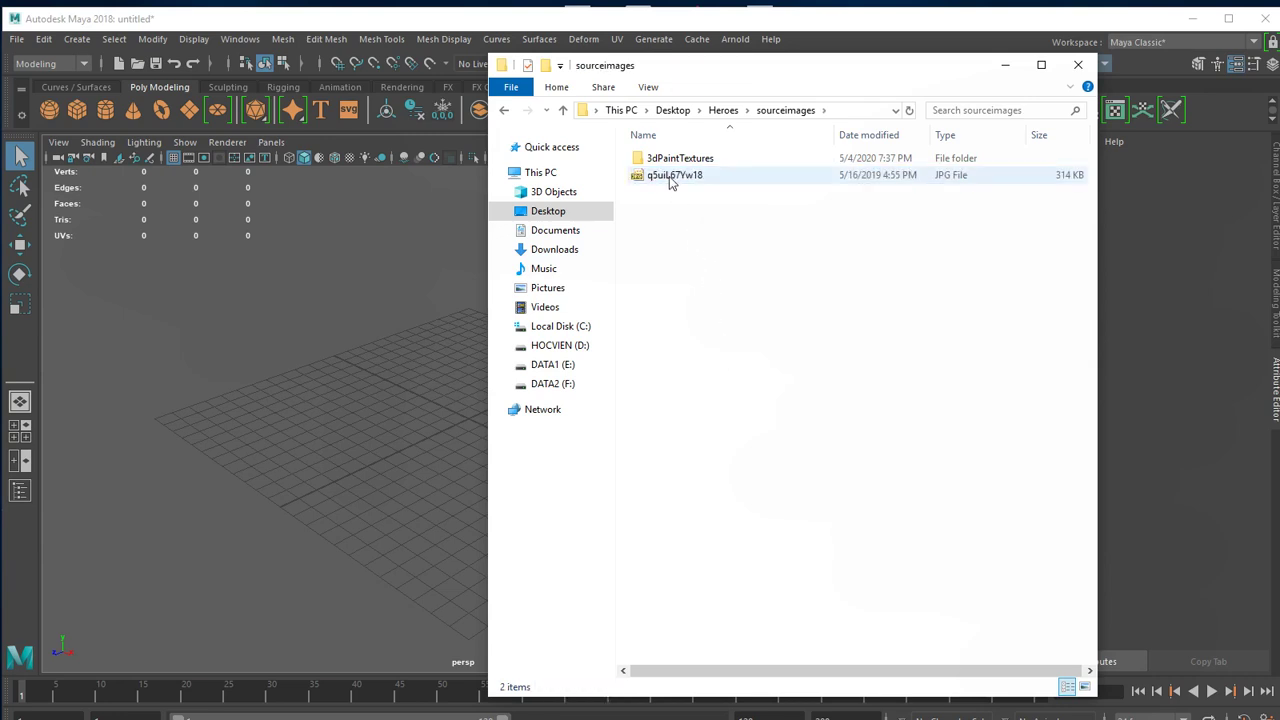
{"action": "double_click", "coordinate": [670, 176]}
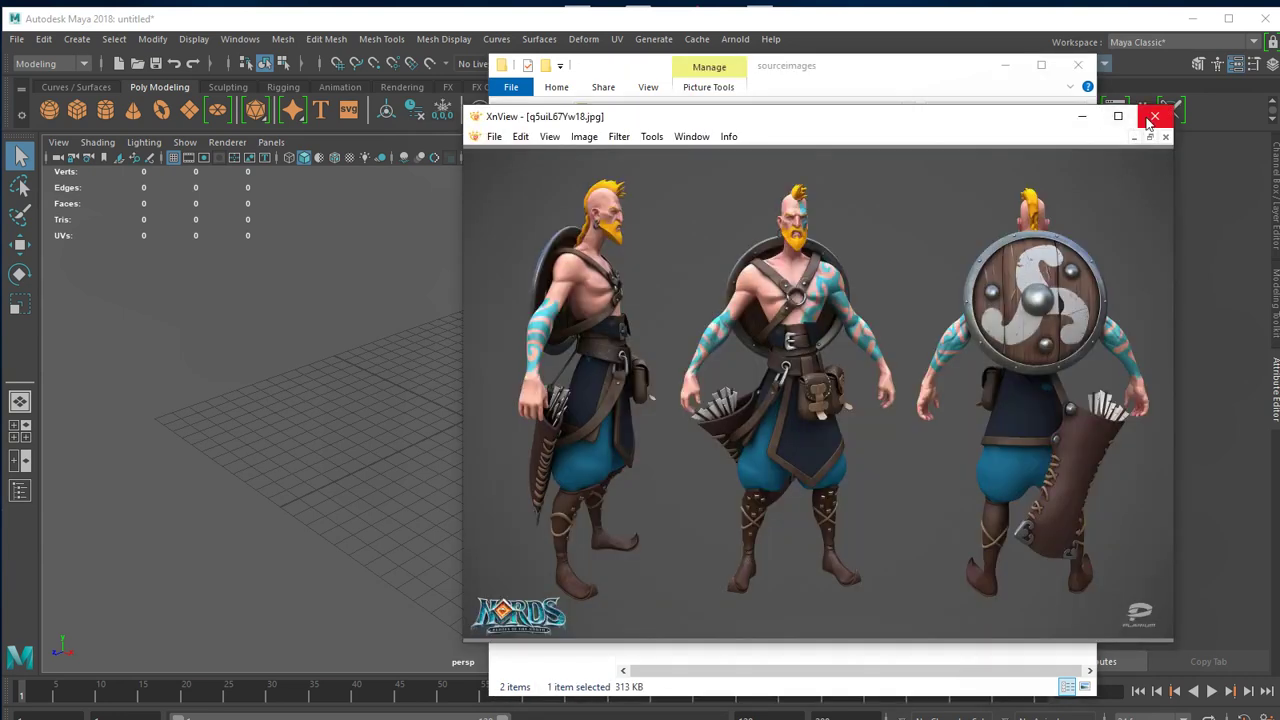
{"action": "left_click", "coordinate": [1155, 116]}
{"action": "left_click", "coordinate": [664, 224]}
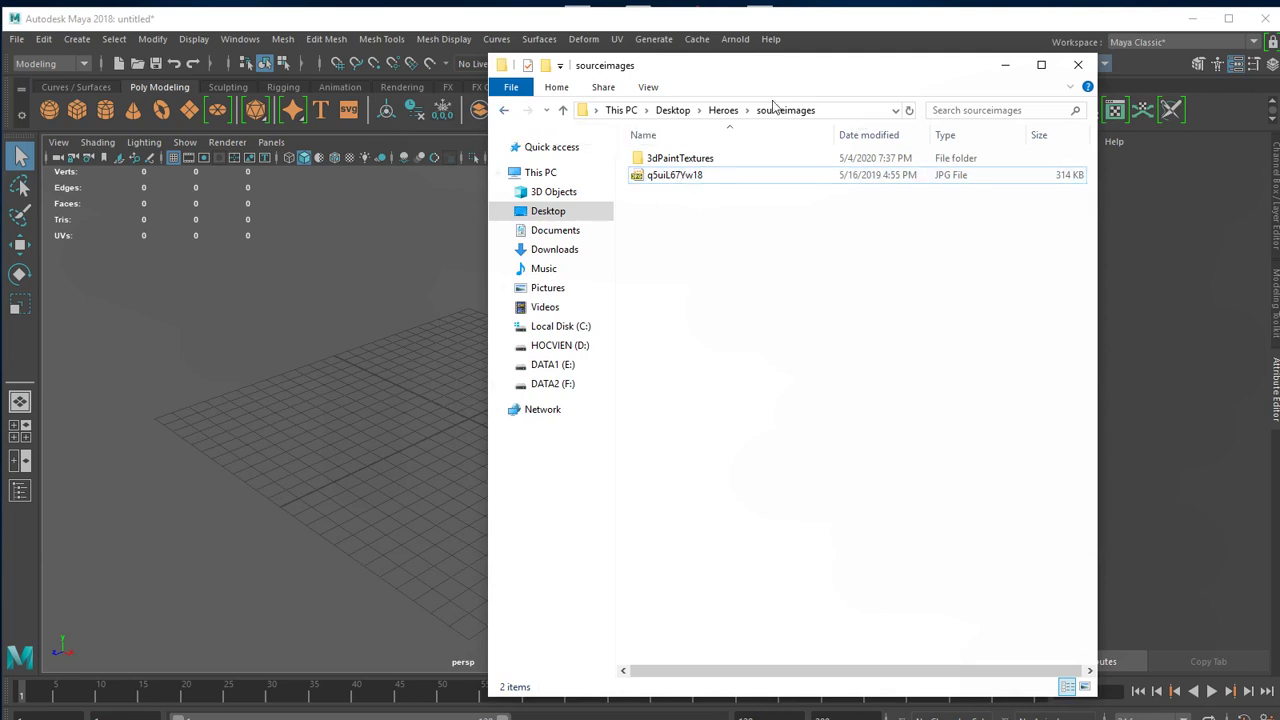
{"action": "left_click", "coordinate": [503, 113]}
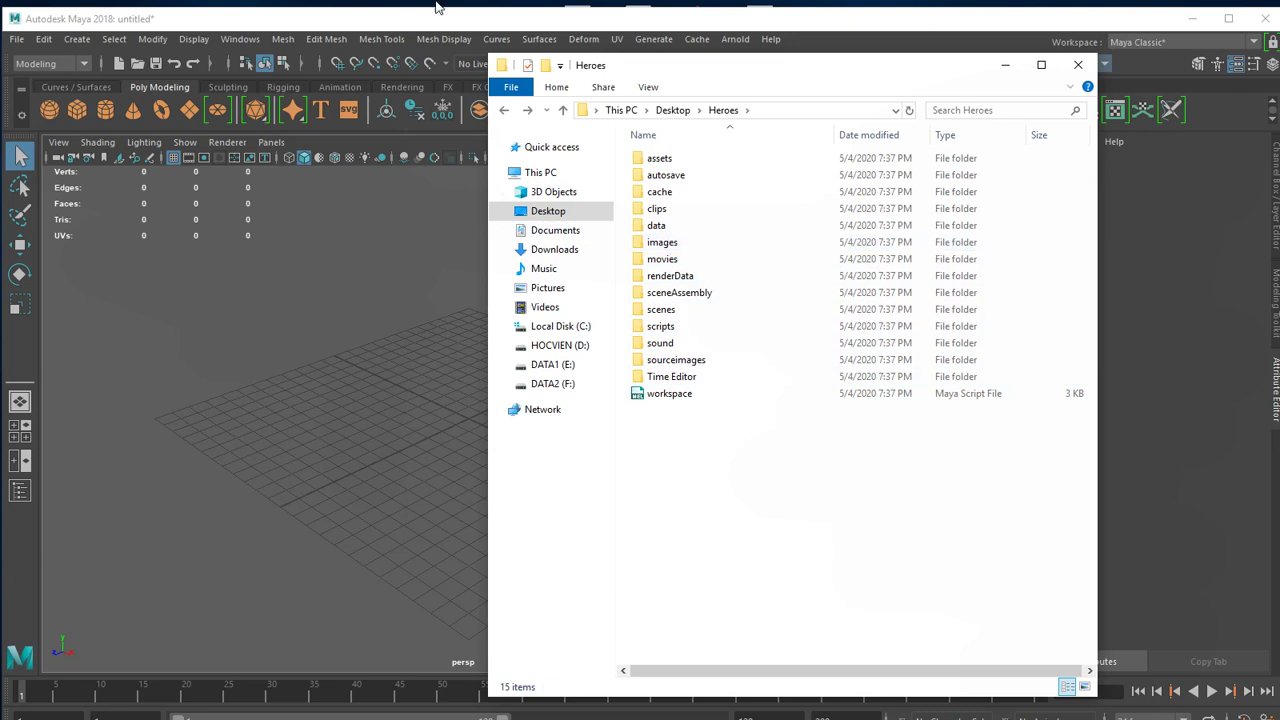
{"action": "double_click", "coordinate": [697, 363]}
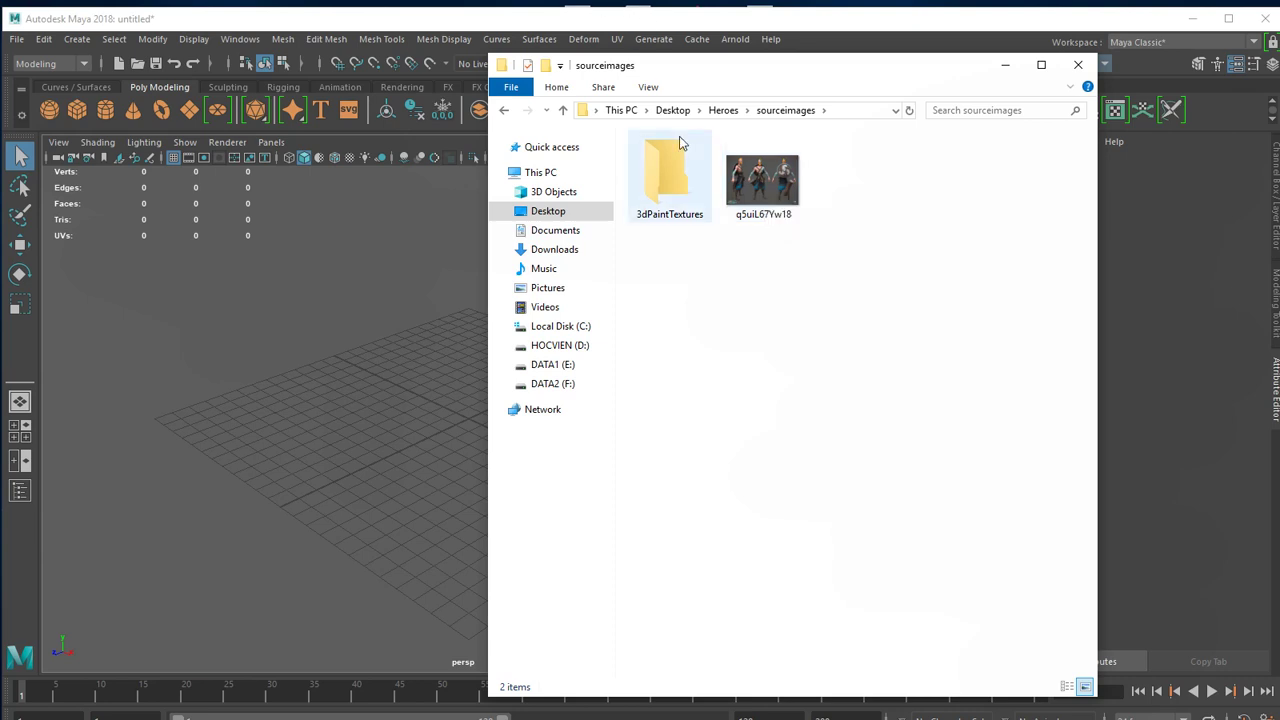
{"action": "left_click", "coordinate": [454, 428]}
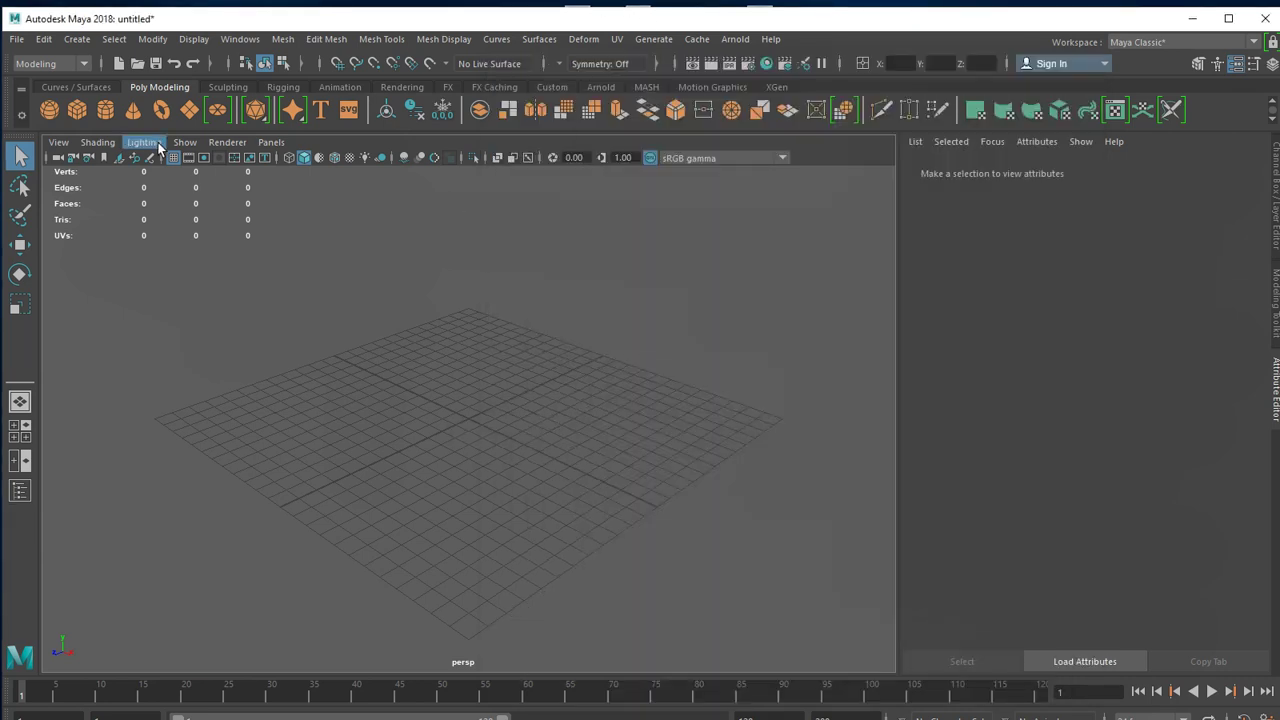
Create a polygon plane and set its width and height subdivisions to 1.
{"action": "left_click", "coordinate": [190, 109]}
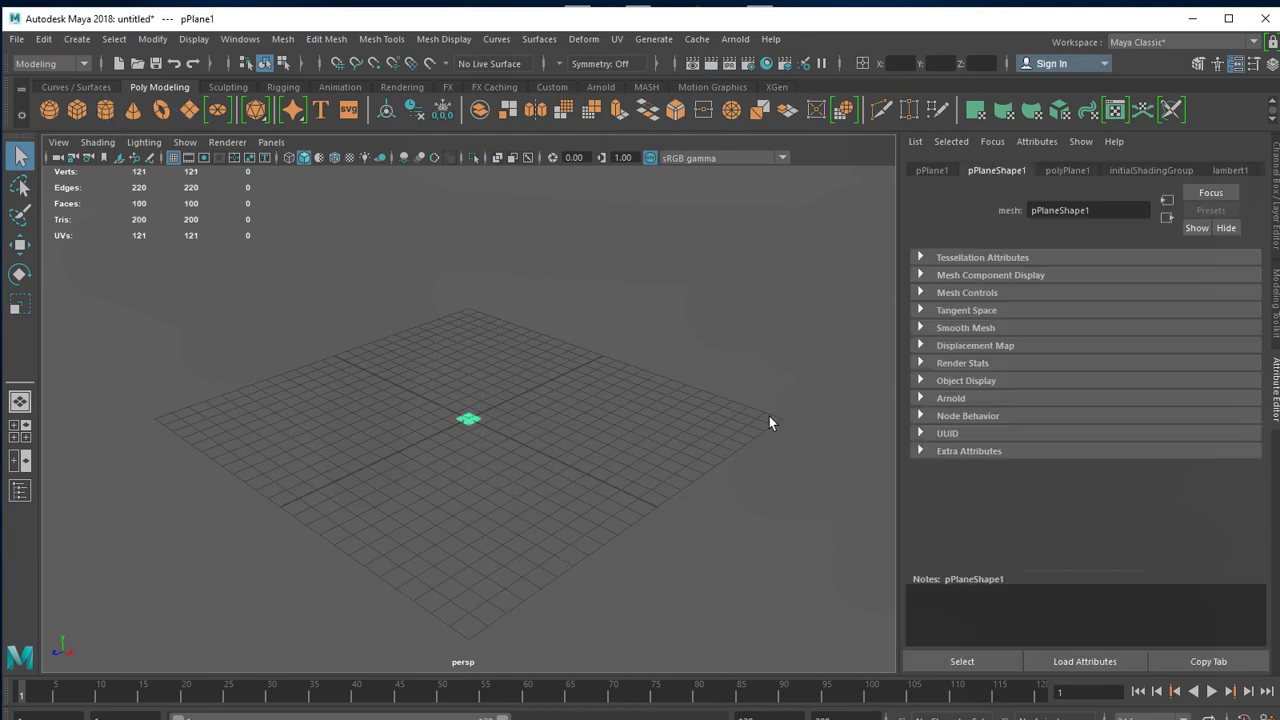
{"action": "right_click_drag", "start_coordinate": [626, 466], "coordinate": [831, 454], "text": "alt"}
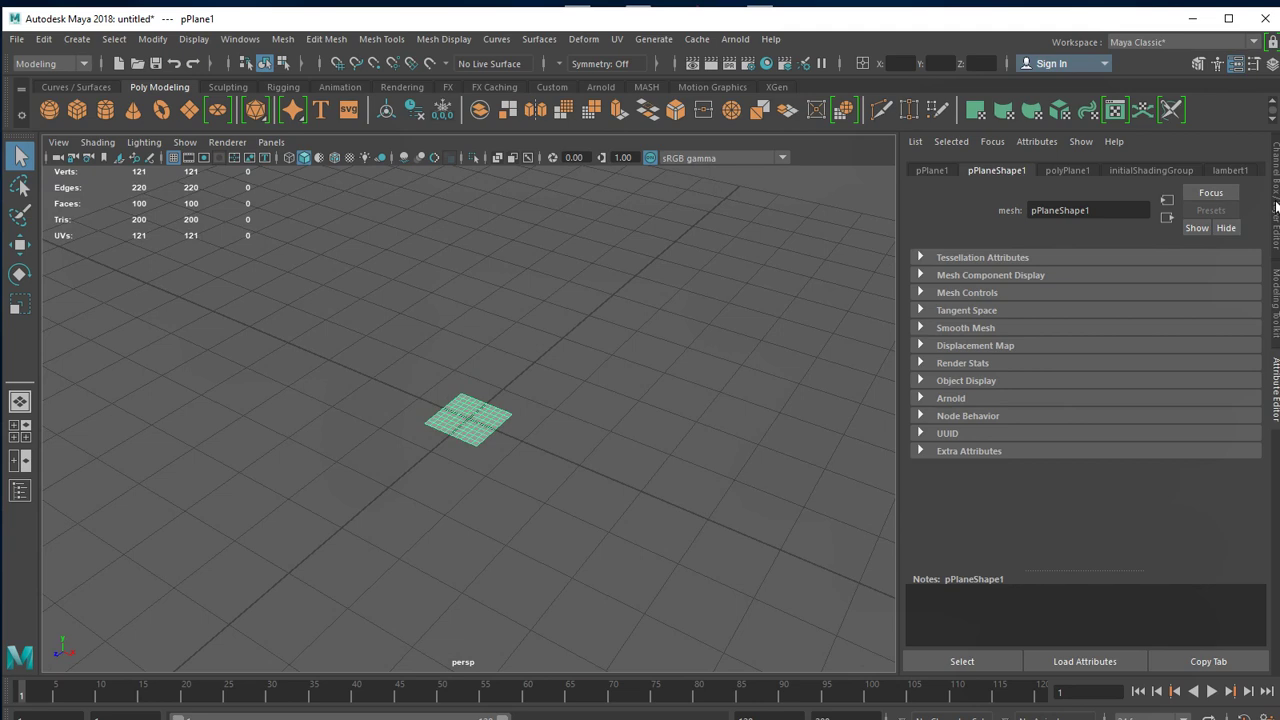
{"action": "left_click", "coordinate": [1276, 206]}
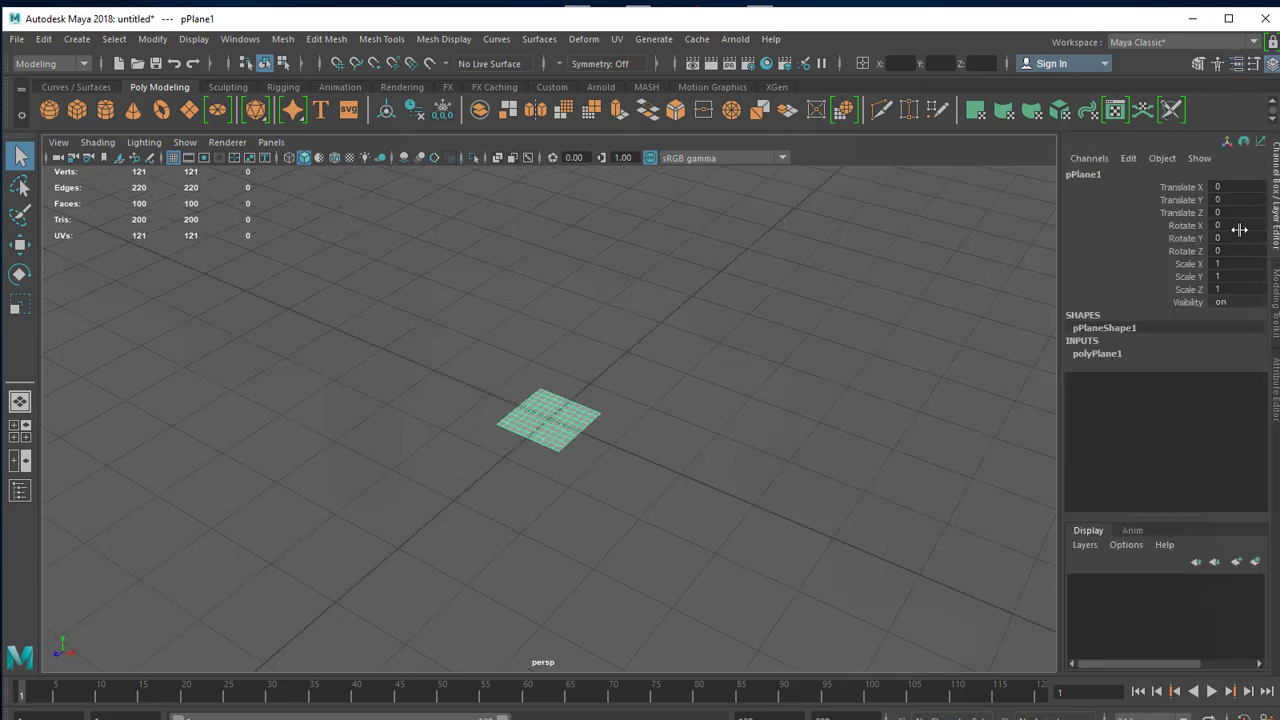
{"action": "left_click", "coordinate": [1113, 356]}
{"action": "left_click_drag", "start_coordinate": [1244, 391], "coordinate": [1248, 405]}
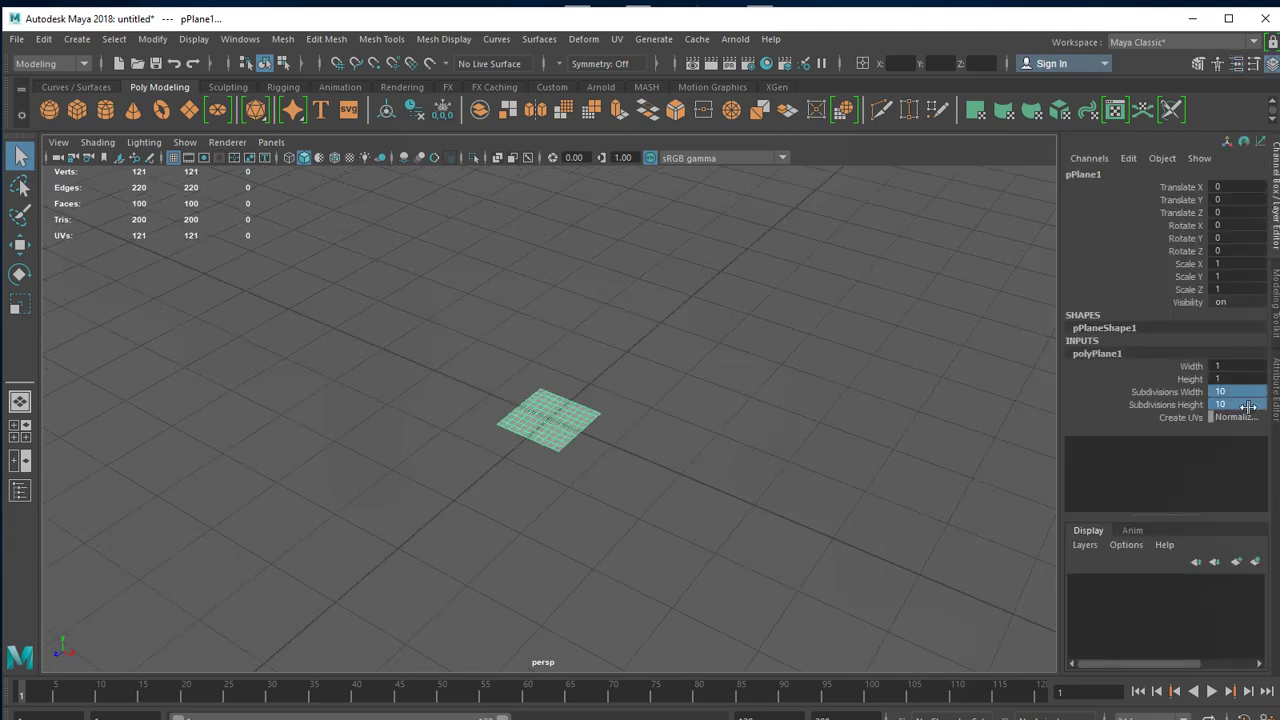
{"action": "type", "text": "1"}
{"action": "key", "text": "Return"}
Size the plane to width 19.2 and height 13.24.
{"action": "left_click", "coordinate": [1240, 366]}
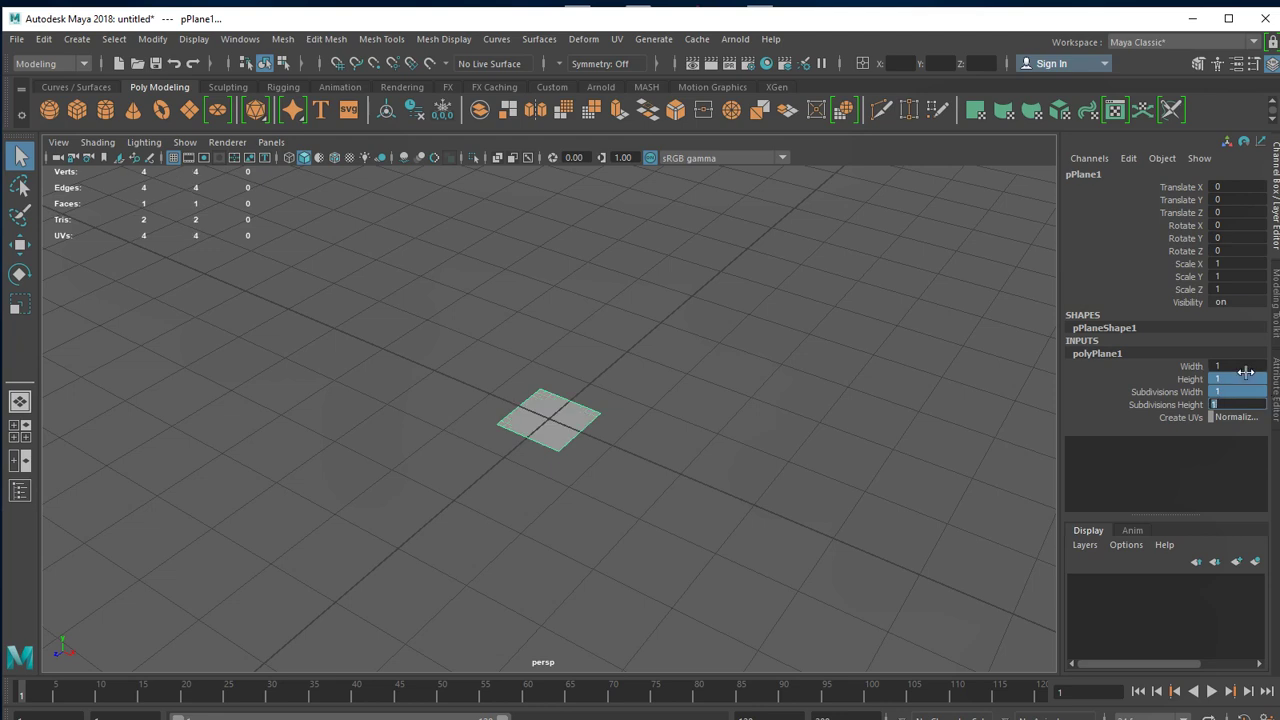
{"action": "double_click", "coordinate": [1247, 366]}
{"action": "type", "text": "9.20"}
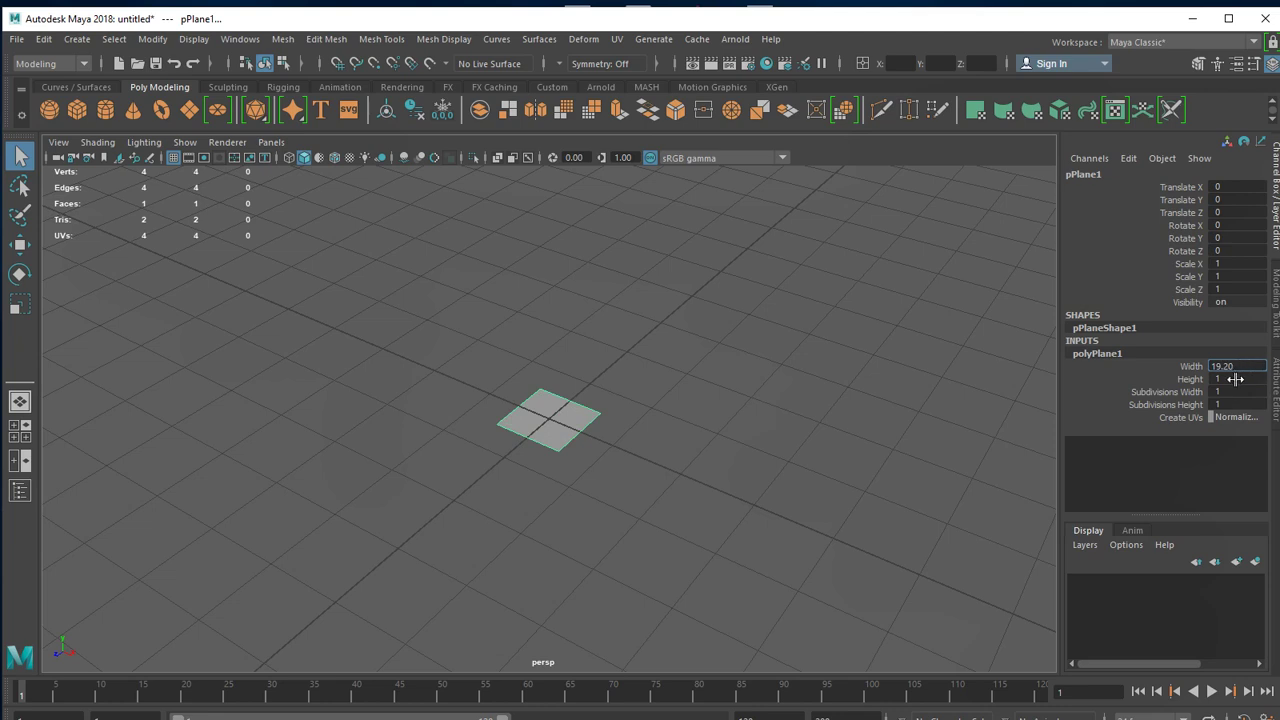
{"action": "double_click", "coordinate": [1237, 379]}
{"action": "type", "text": "3.2"}
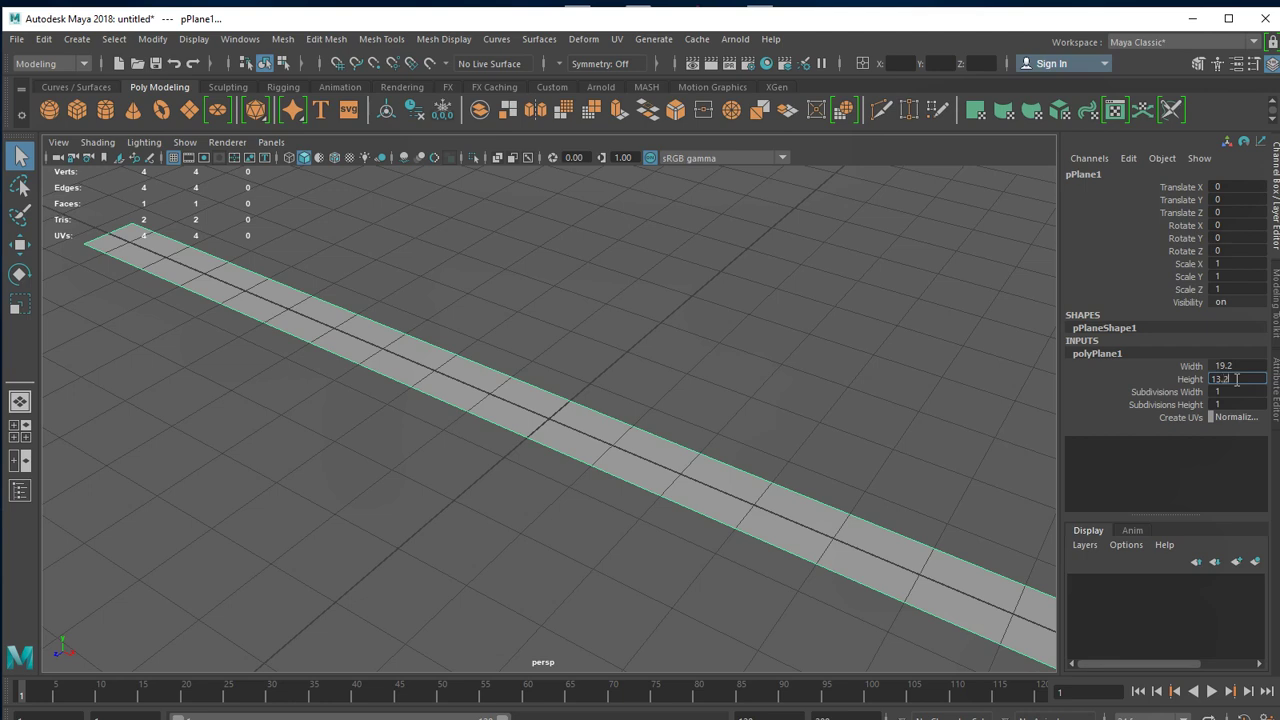
{"action": "type", "text": "4"}
{"action": "key", "text": "Return"}
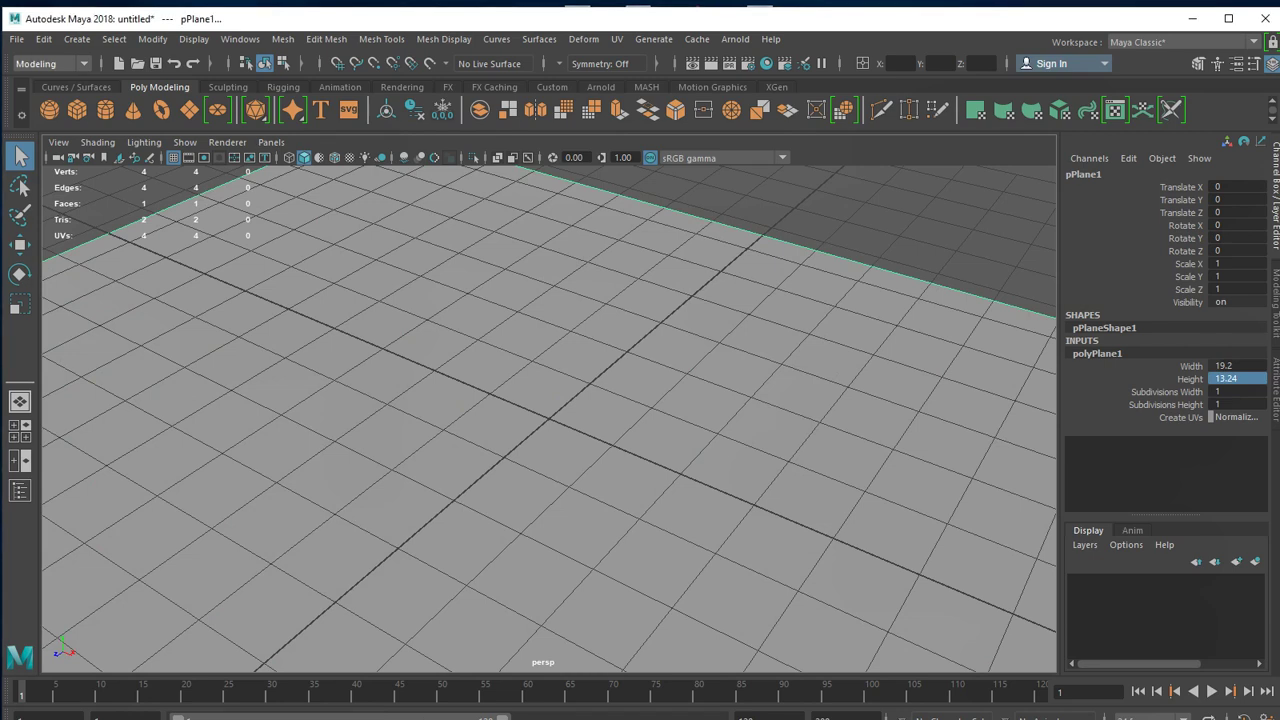
Check the reference image in sourceimages and frame the whole plane in the view.
{"action": "left_click", "coordinate": [416, 705]}
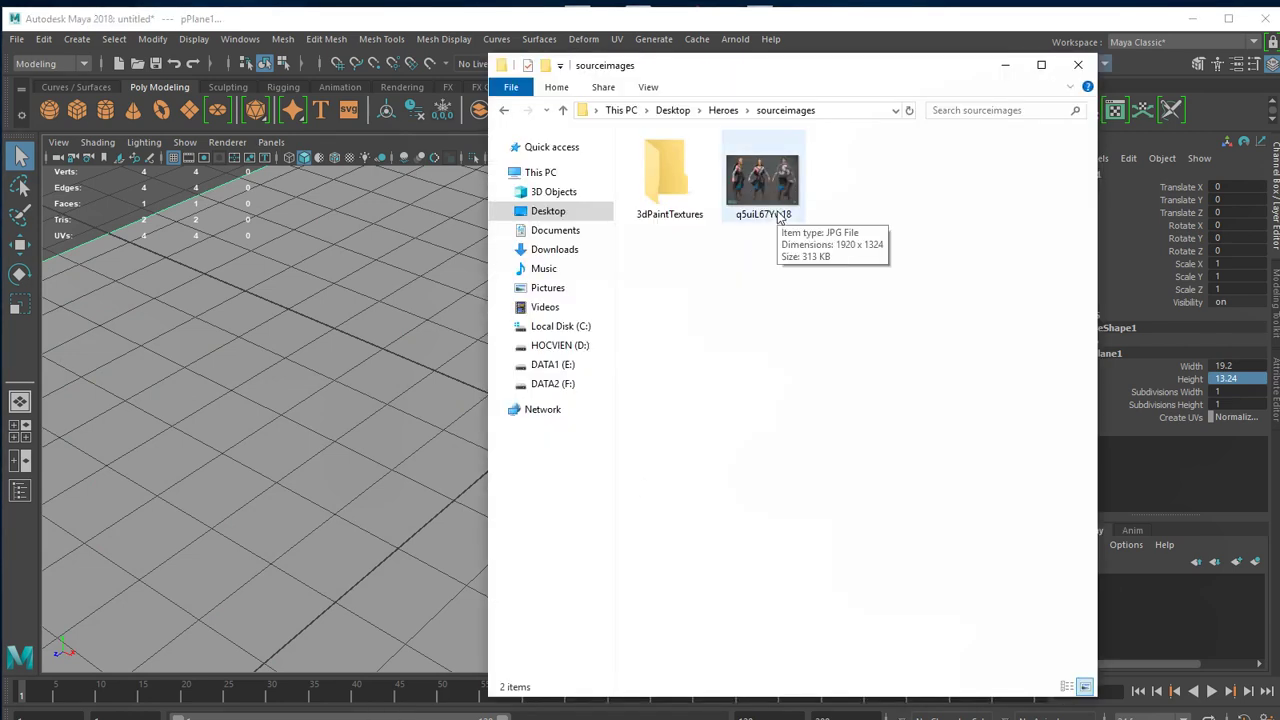
{"action": "left_click", "coordinate": [1017, 70]}
{"action": "mouse_move", "coordinate": [808, 501]}
{"action": "left_mouse_down", "text": "alt"}
{"action": "mouse_move", "coordinate": [694, 471]}
{"action": "mouse_move", "coordinate": [614, 537]}
{"action": "mouse_move", "coordinate": [749, 549]}
{"action": "mouse_move", "coordinate": [561, 481]}
{"action": "mouse_move", "coordinate": [554, 517]}
{"action": "left_mouse_up", "text": "alt"}
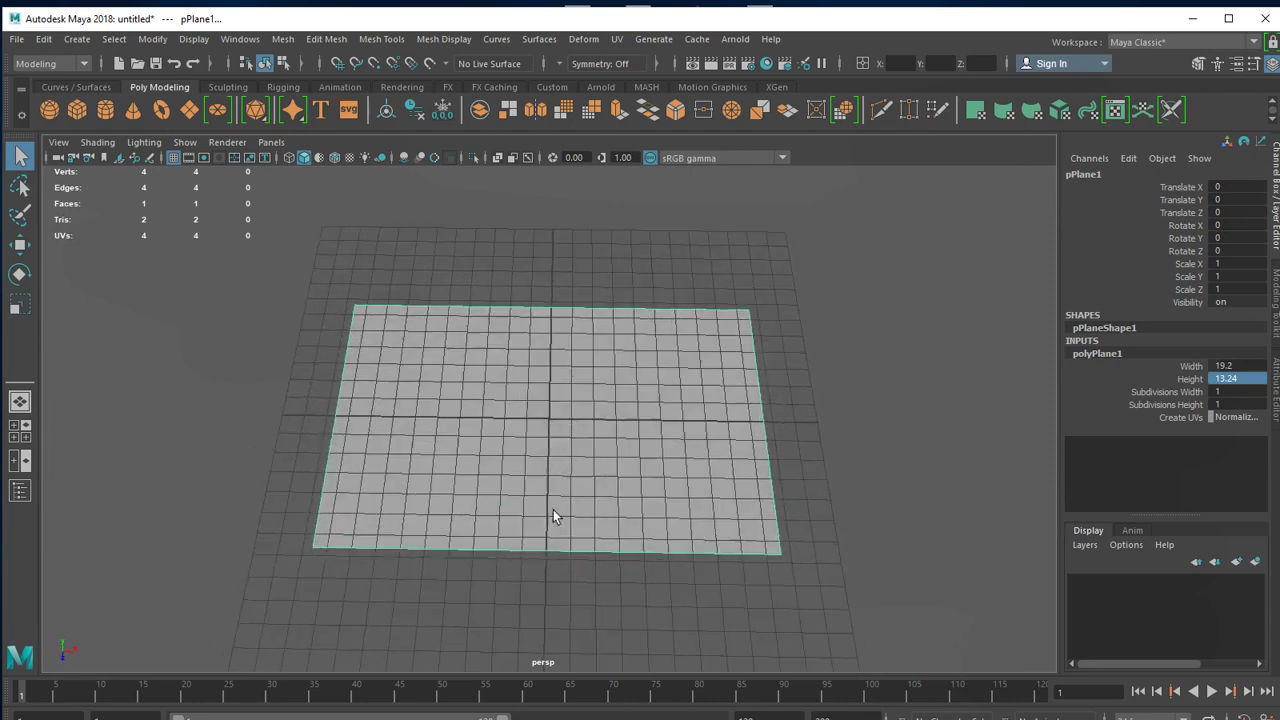
{"action": "right_click_drag", "start_coordinate": [554, 517], "coordinate": [654, 514], "text": "alt"}
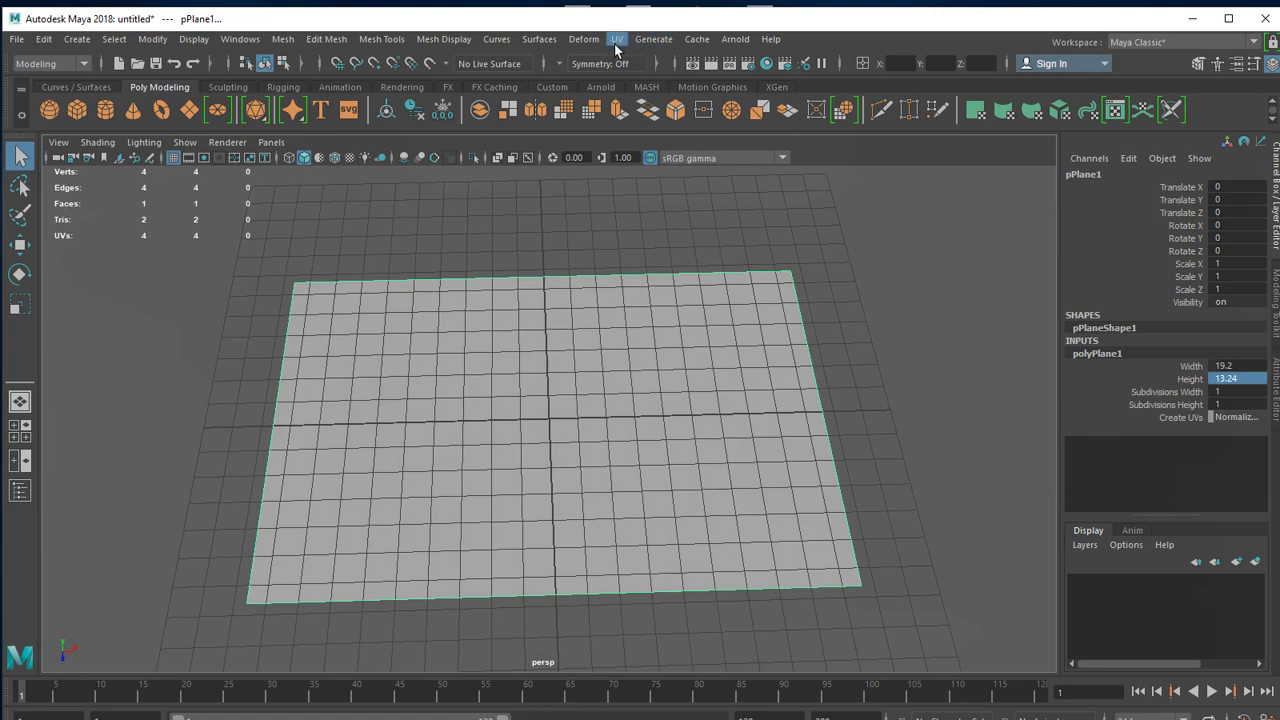
On the Rendering shelf, rename the plane's lambert2 material to REF and open its Color texture choices.
{"action": "left_click", "coordinate": [400, 87]}
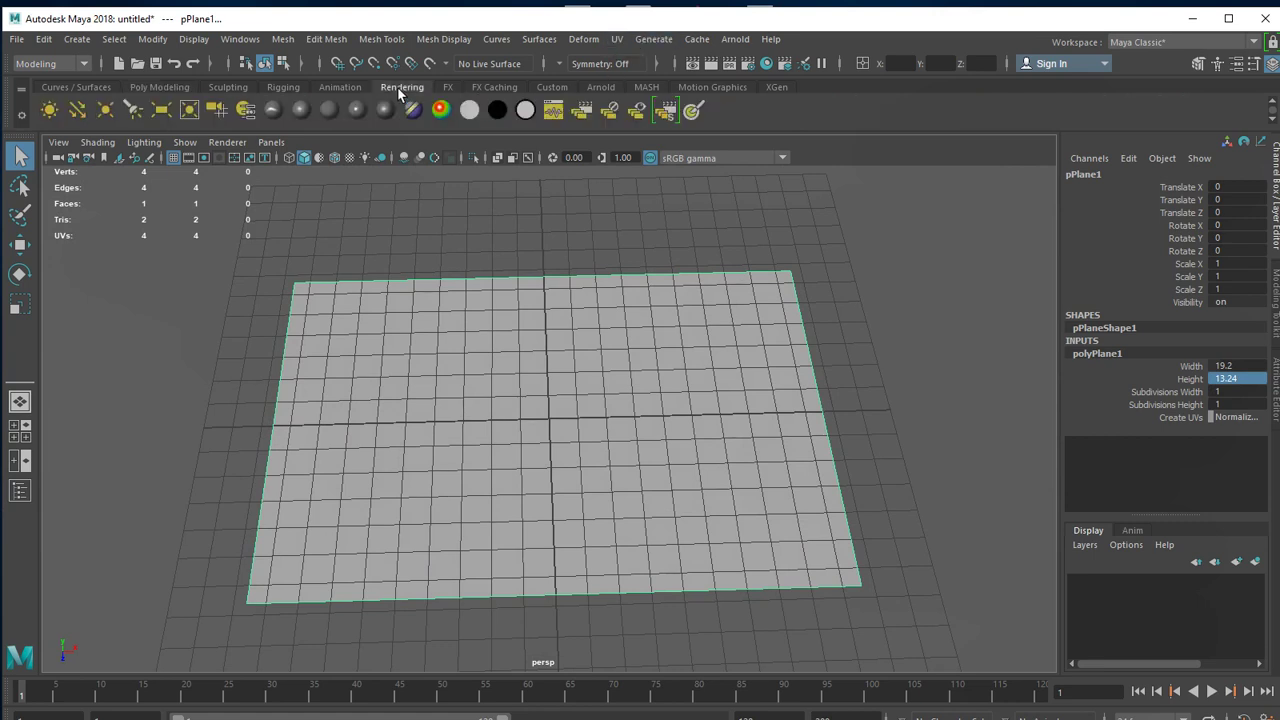
{"action": "left_click", "coordinate": [332, 110]}
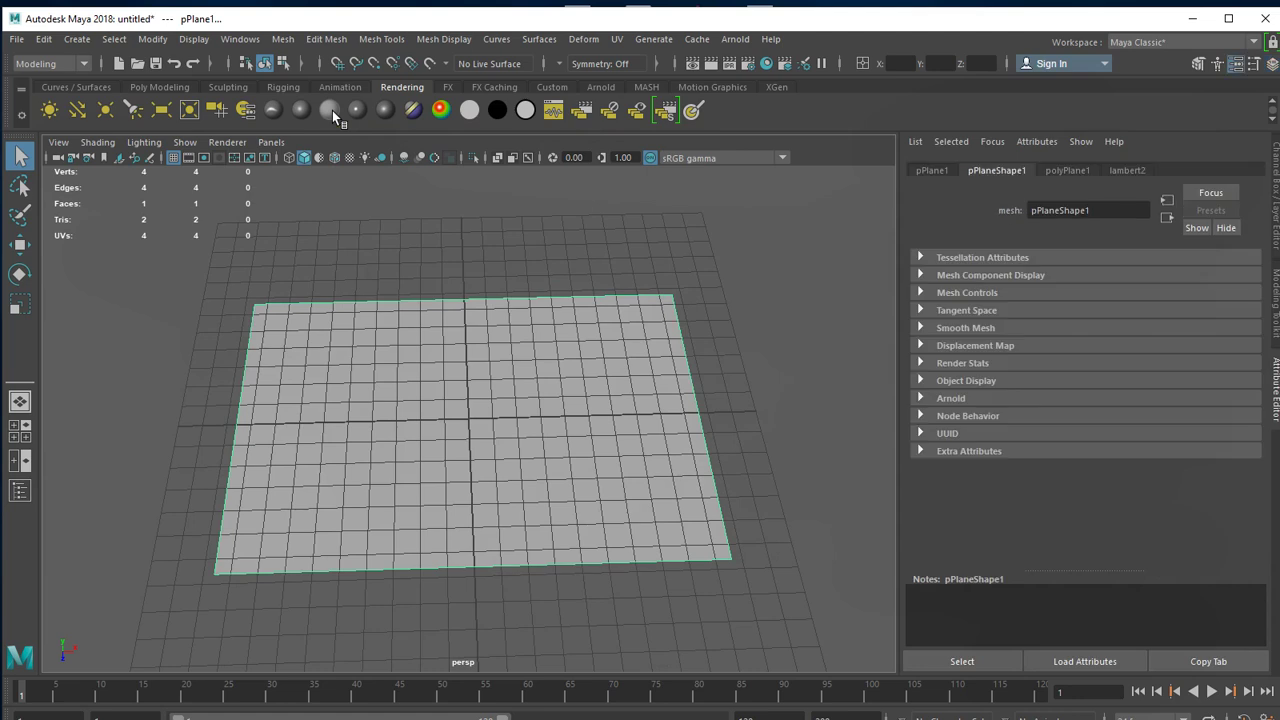
{"action": "left_click", "coordinate": [1133, 170]}
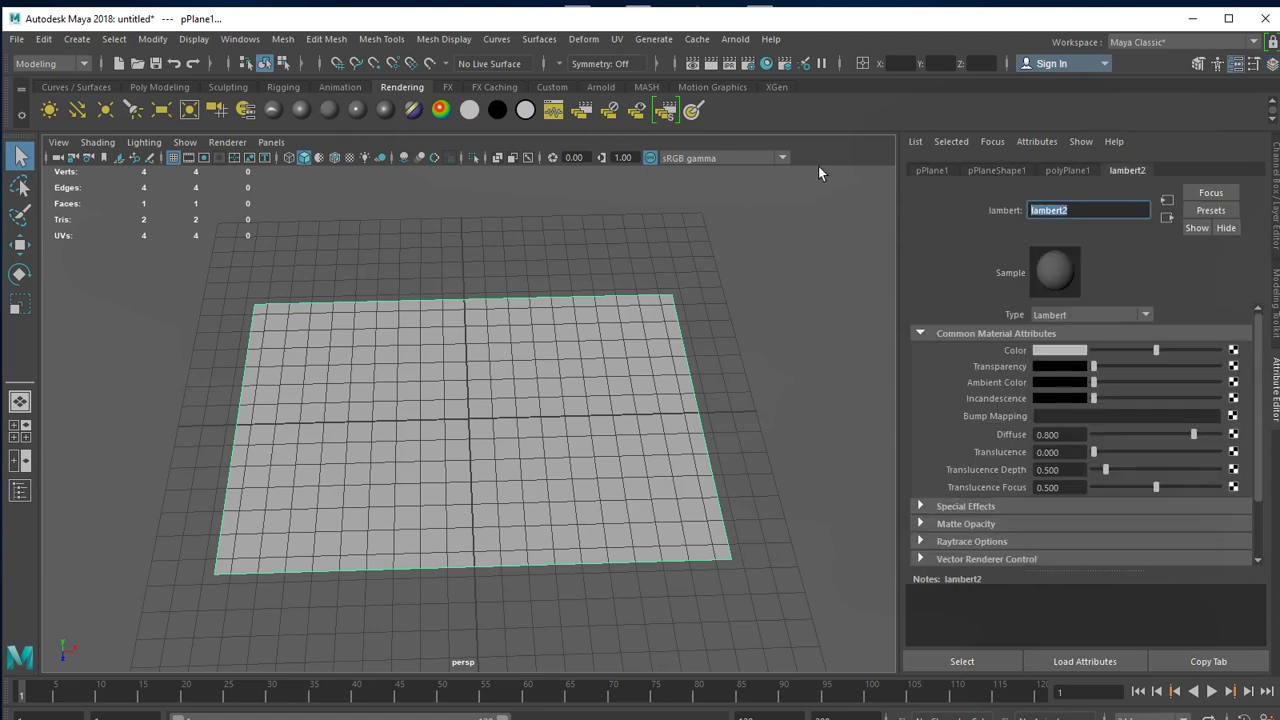
{"action": "type", "text": "REF"}
{"action": "key", "text": "Return"}
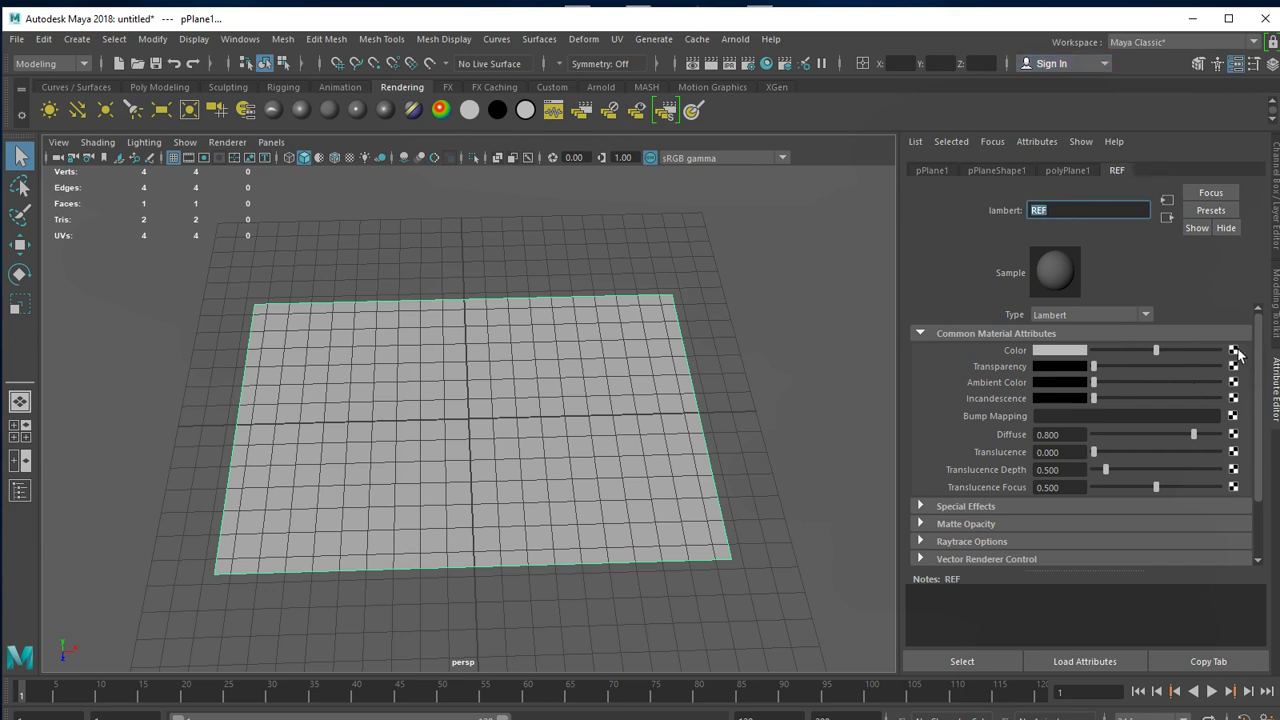
{"action": "left_click", "coordinate": [1234, 352]}
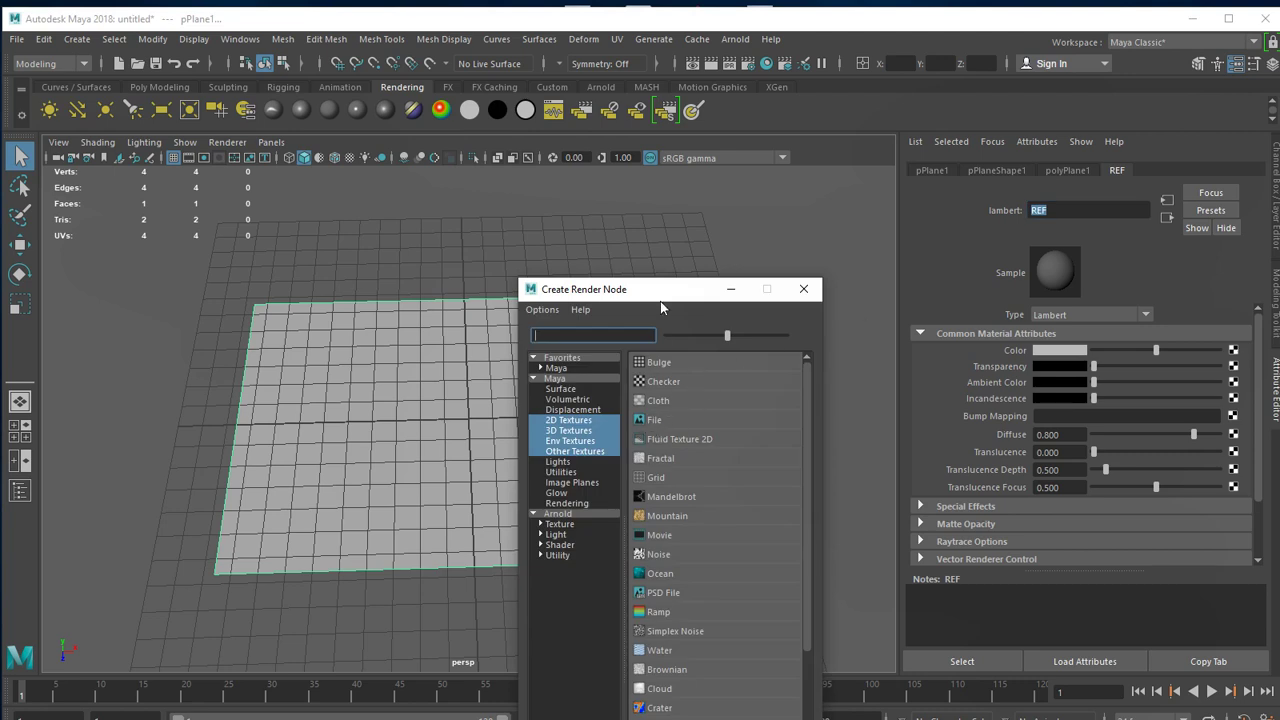
Create a File texture for REF's colour using sourceimages/q5uiL67Yw18.jpg.
{"action": "left_click_drag", "start_coordinate": [660, 290], "coordinate": [676, 169]}
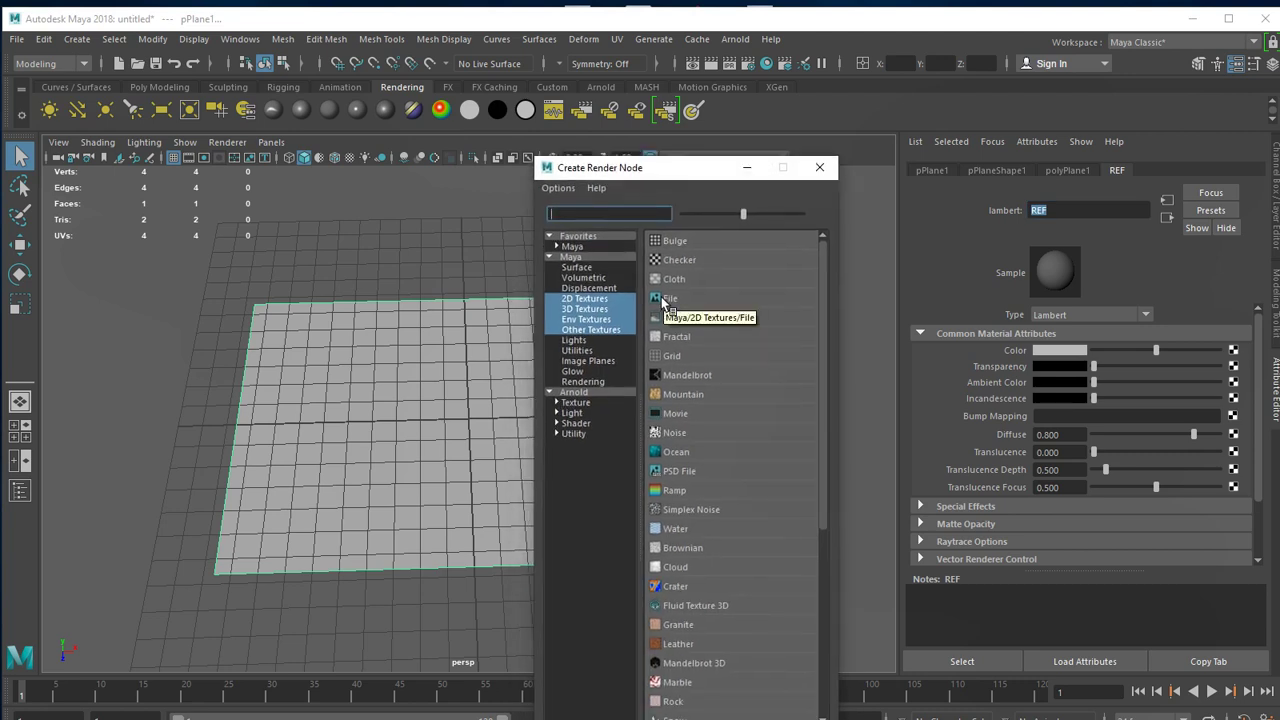
{"action": "left_click", "coordinate": [663, 300]}
{"action": "left_click", "coordinate": [1237, 389]}
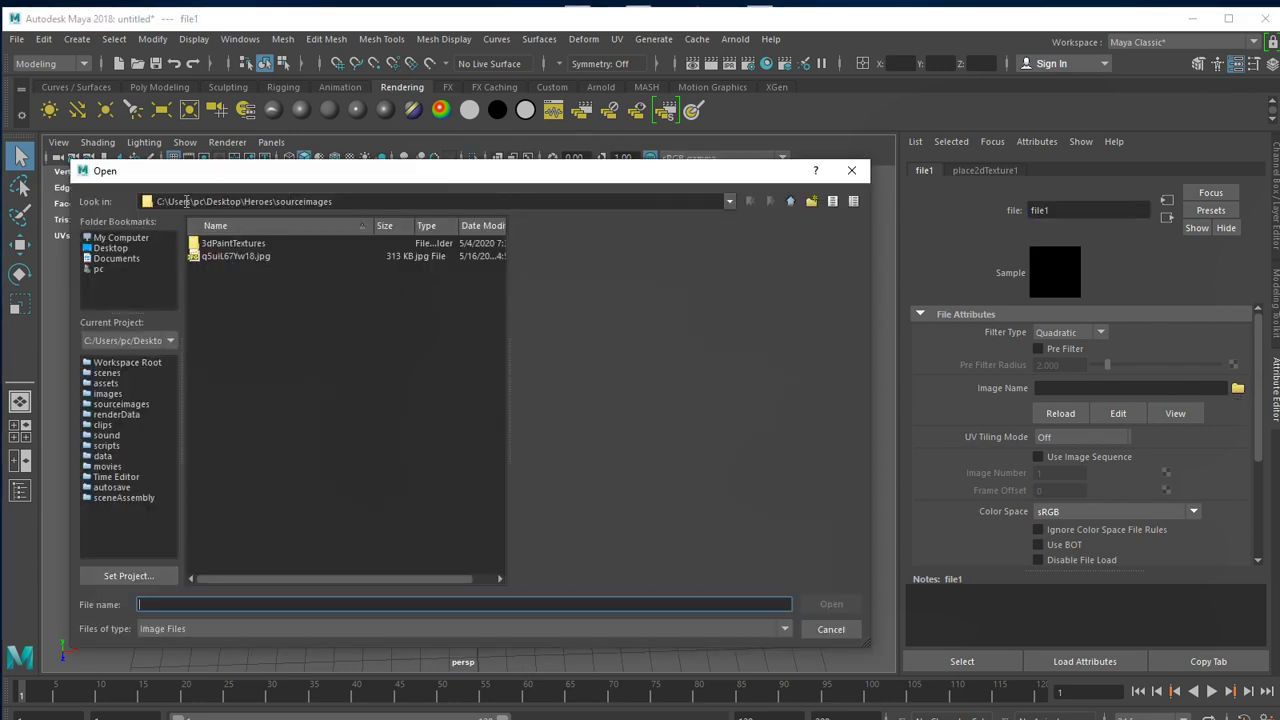
{"action": "left_click_drag", "start_coordinate": [186, 201], "coordinate": [346, 201]}
{"action": "left_click", "coordinate": [350, 201]}
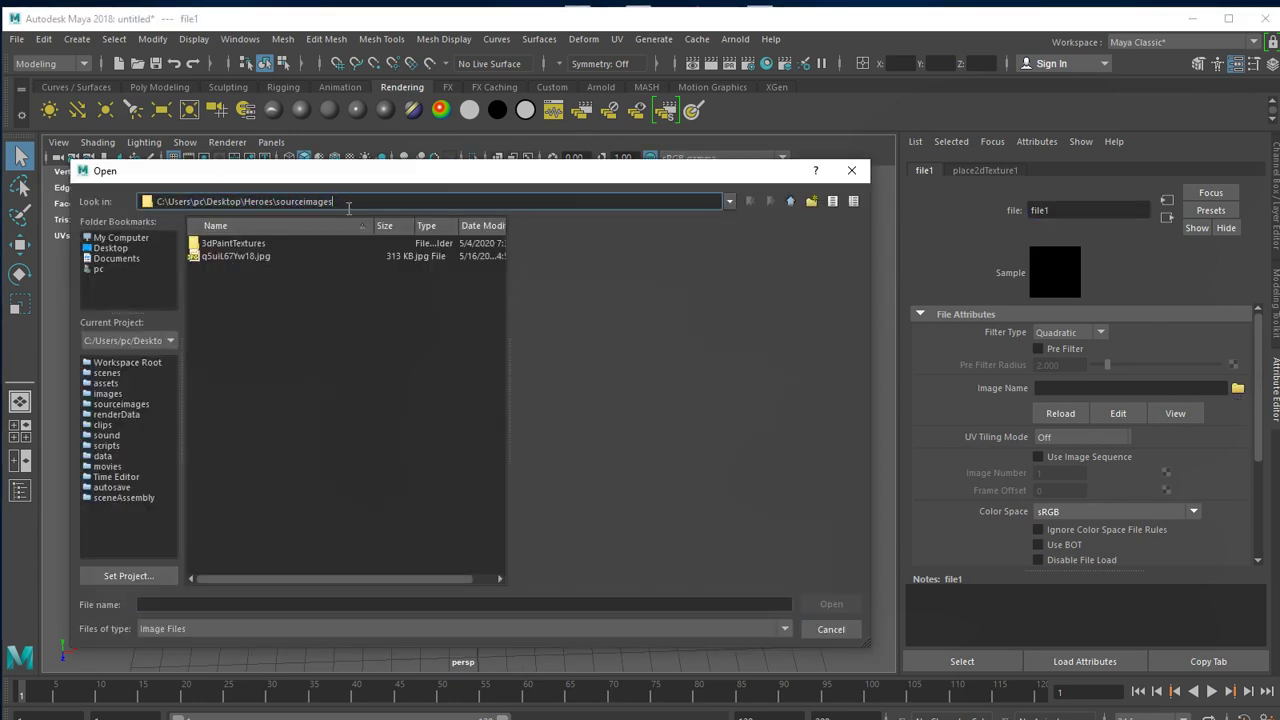
{"action": "left_click", "coordinate": [253, 257]}
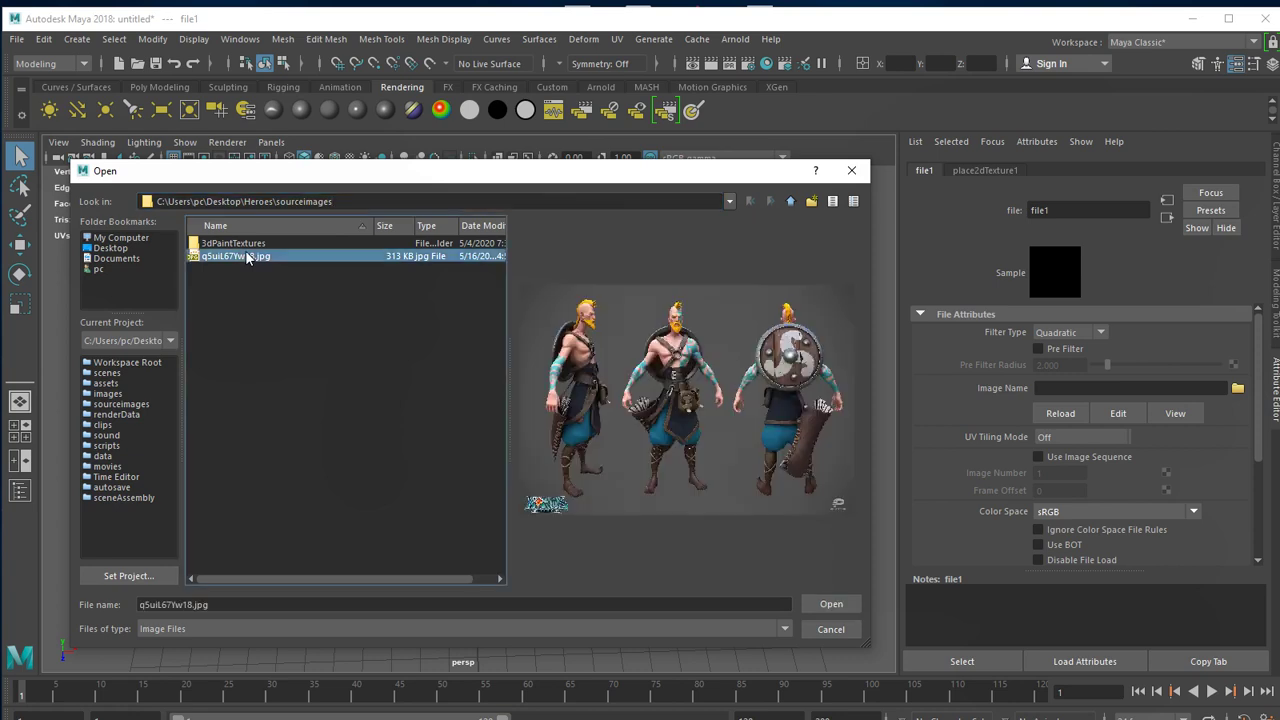
{"action": "left_click", "coordinate": [829, 606]}
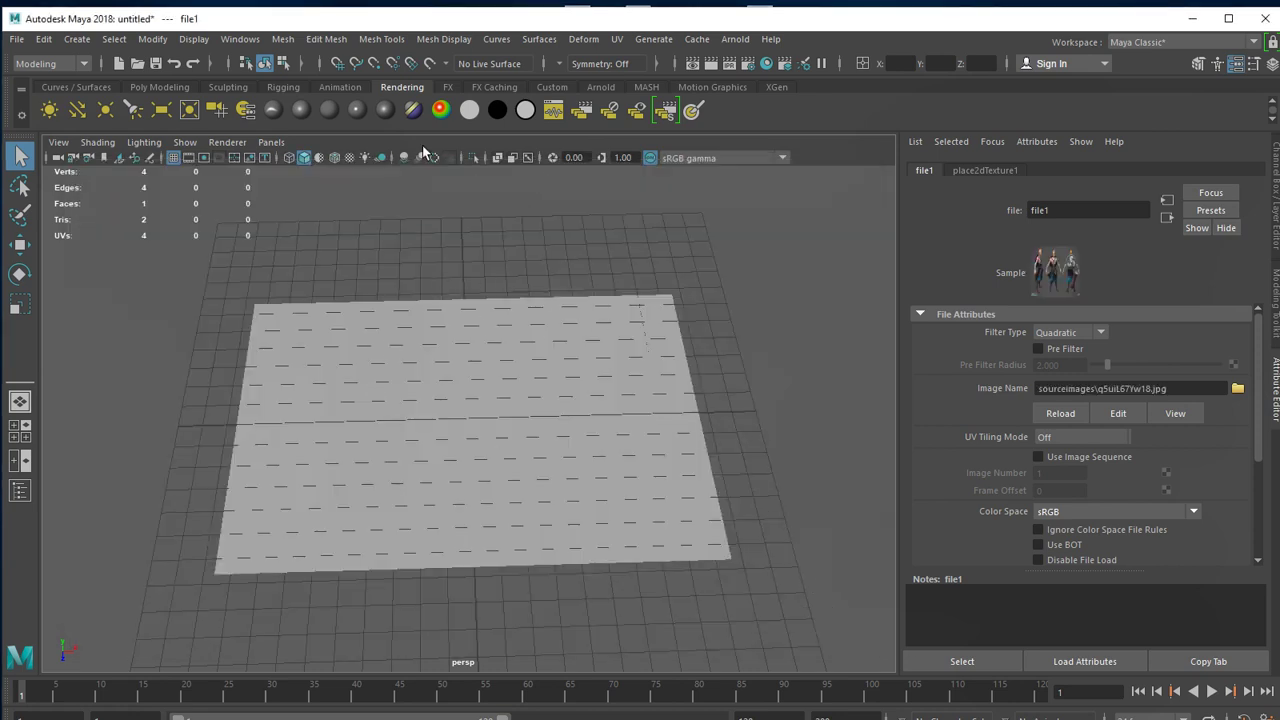
Turn on Textured shading, select pPlane1 and view it face-on.
{"action": "left_click", "coordinate": [349, 158]}
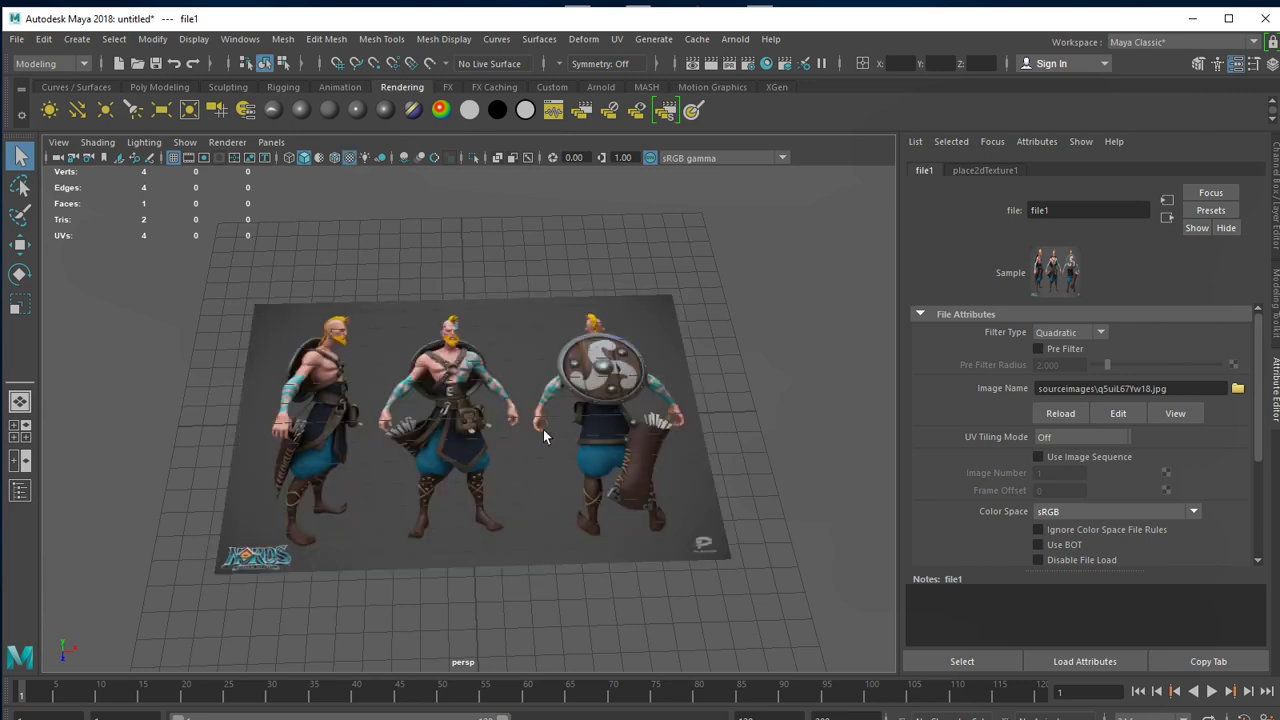
{"action": "left_click", "coordinate": [546, 482]}
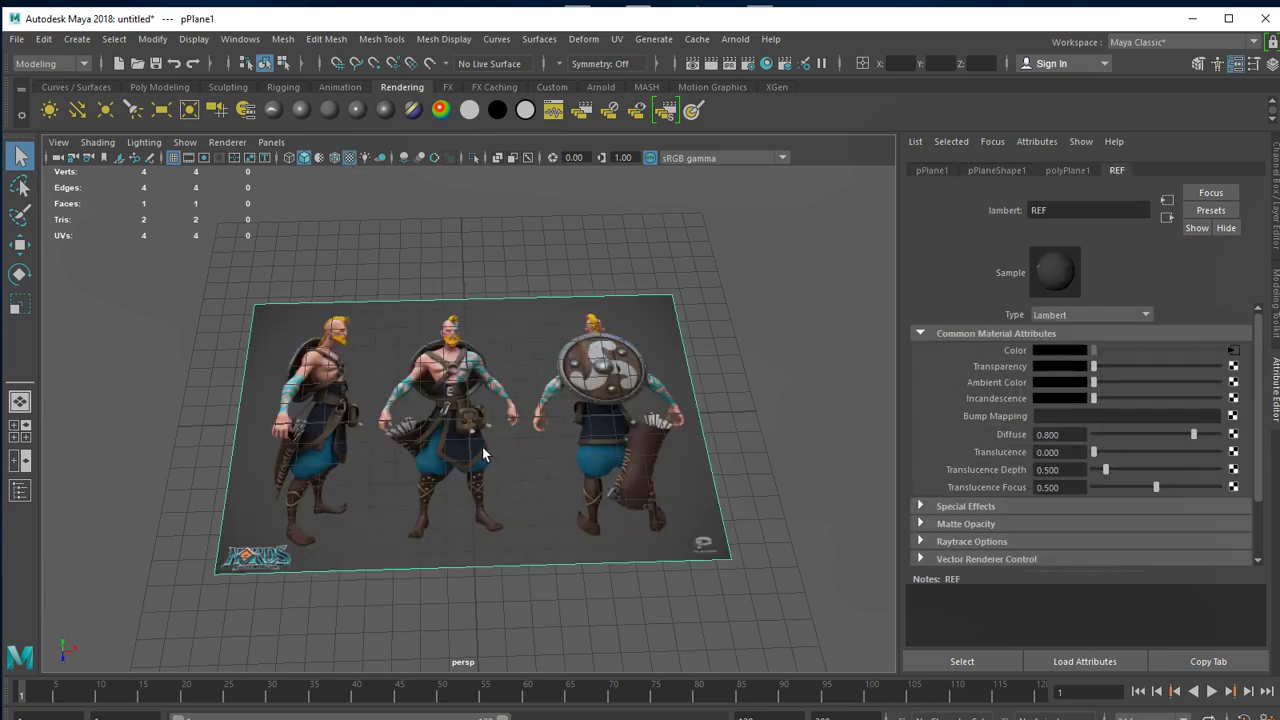
{"action": "mouse_move", "coordinate": [567, 403]}
{"action": "left_mouse_down", "text": "alt"}
{"action": "mouse_move", "coordinate": [557, 443]}
{"action": "mouse_move", "coordinate": [569, 423]}
{"action": "left_mouse_up", "text": "alt"}
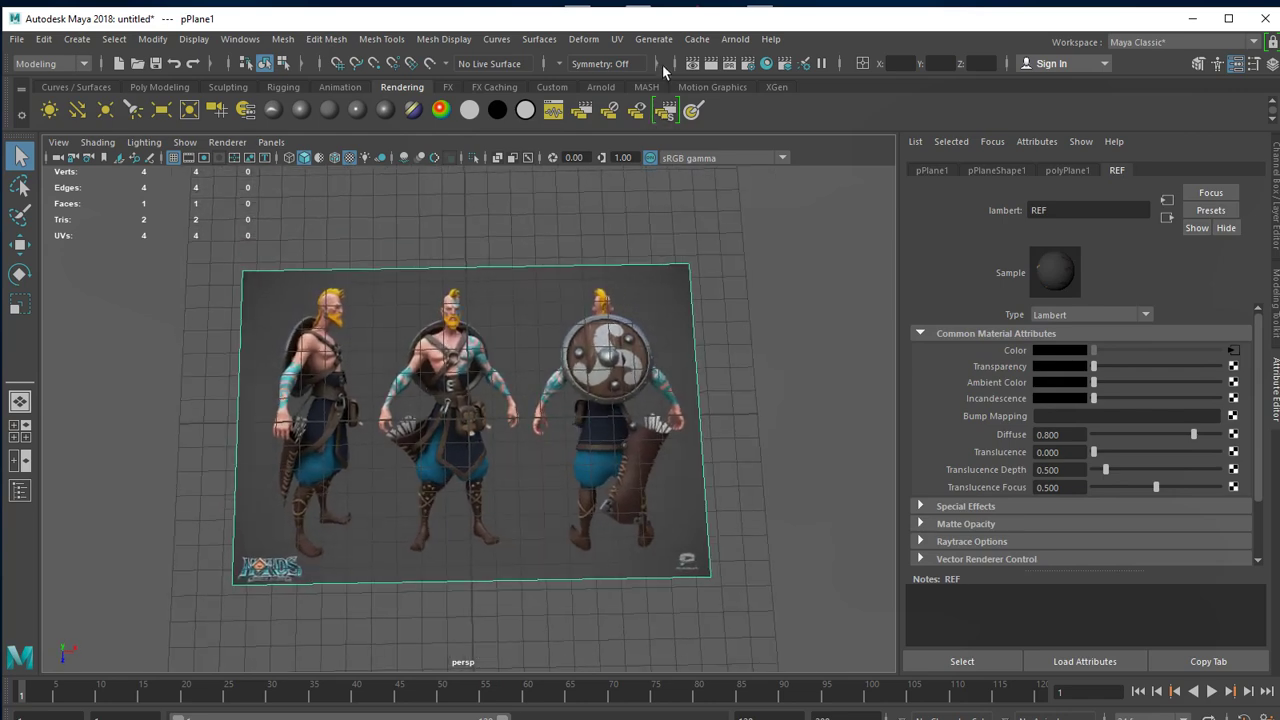
{"action": "left_click", "coordinate": [617, 39]}
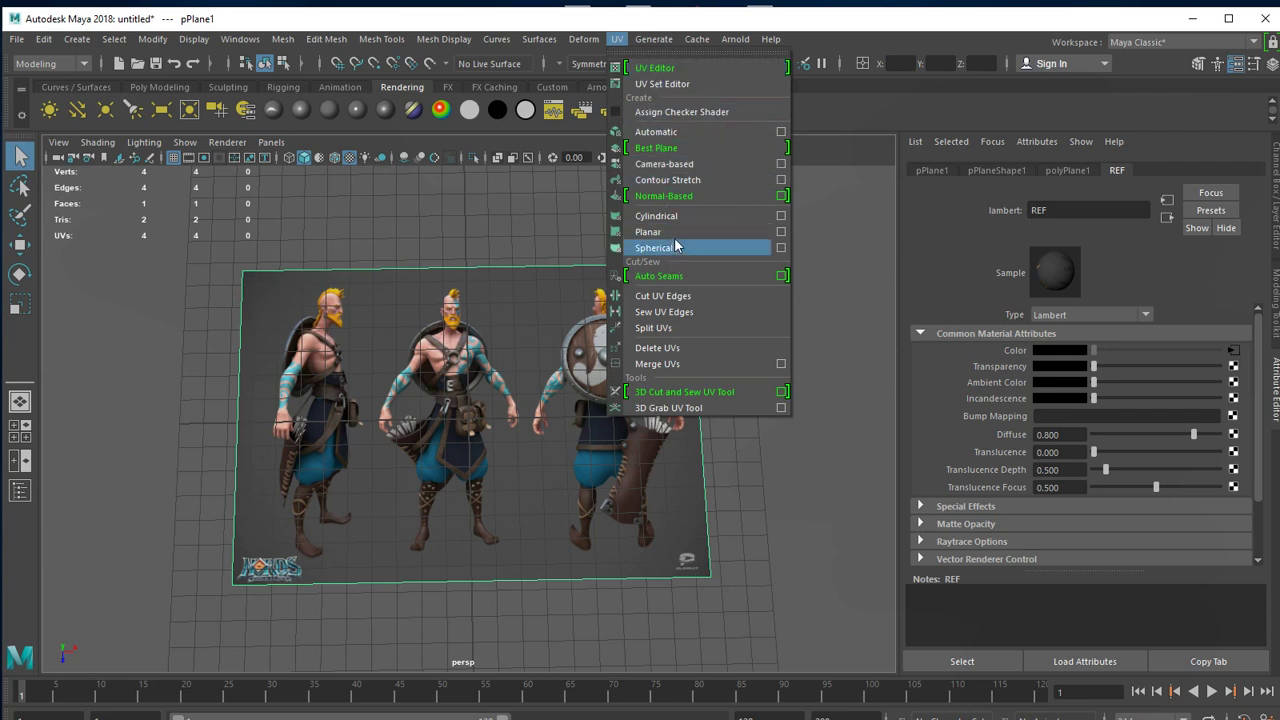
Apply a Y-axis planar UV projection (19.2 × 13.24) to pPlane1 so the reference sheet maps flat.
{"action": "left_click", "coordinate": [781, 232]}
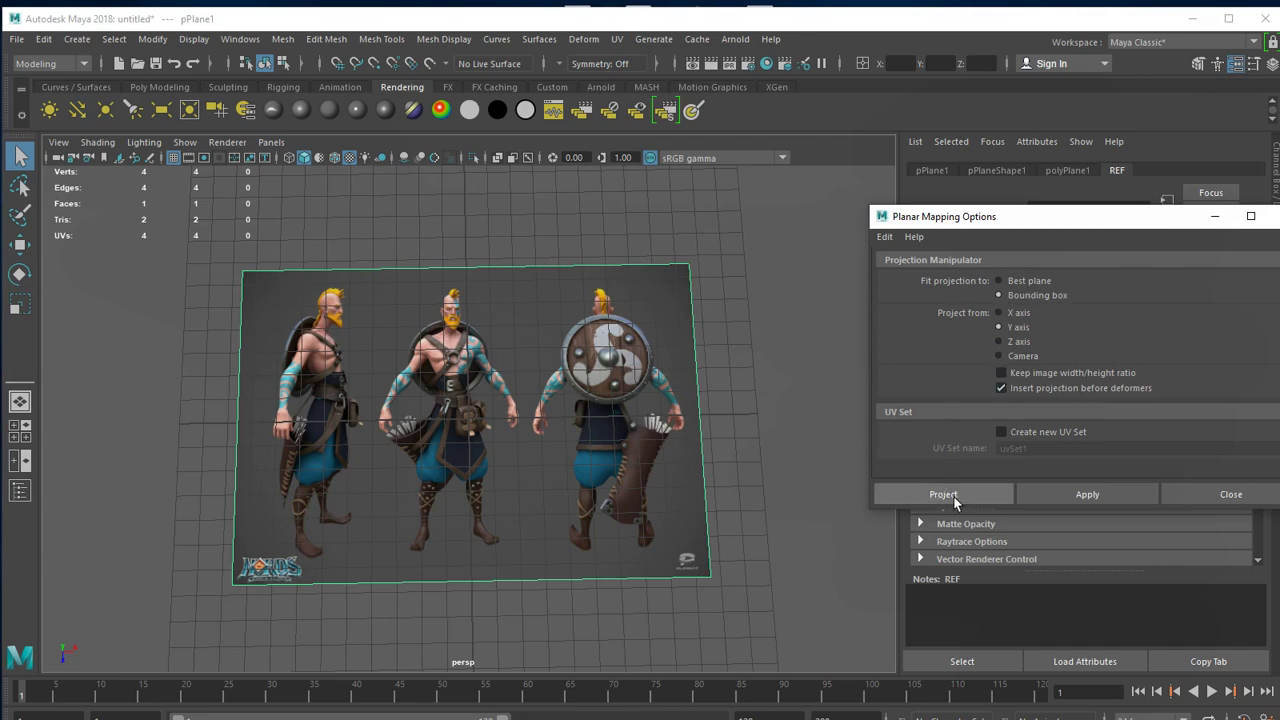
{"action": "left_click", "coordinate": [945, 494]}
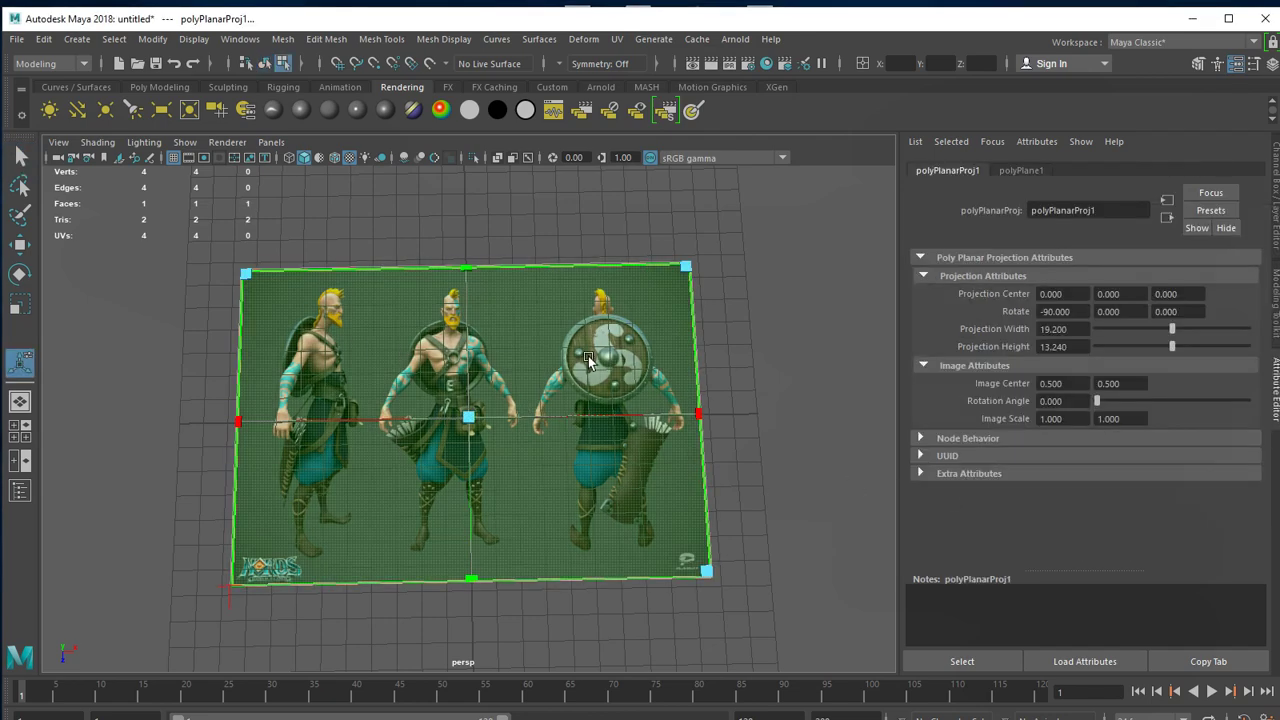
{"action": "right_click_drag", "start_coordinate": [588, 356], "coordinate": [672, 323]}
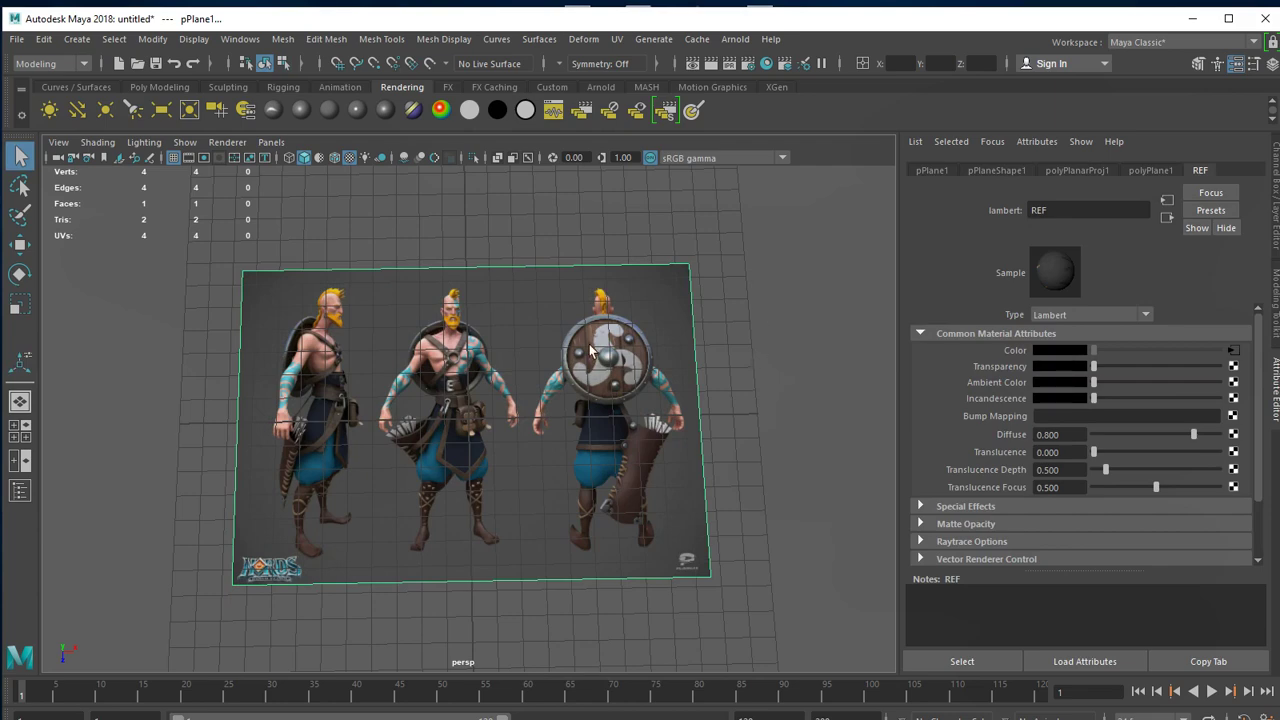
{"action": "key", "text": "t"}
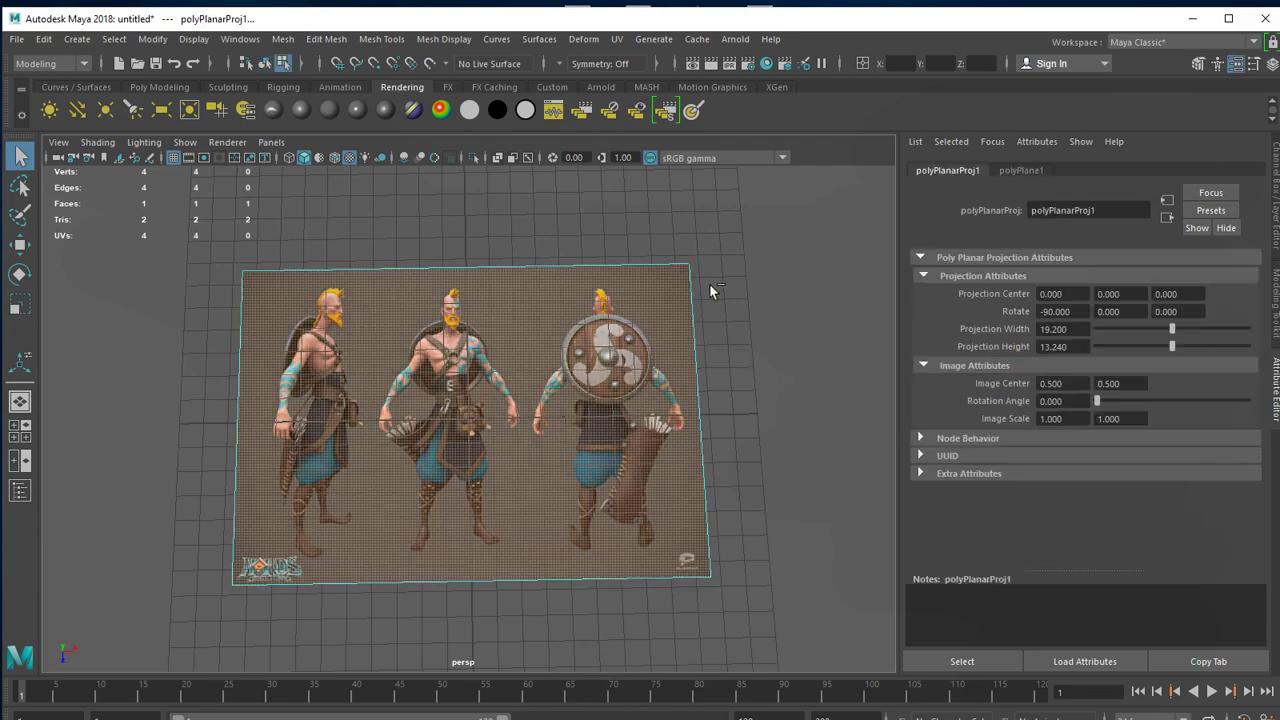
{"action": "left_click_drag", "start_coordinate": [749, 414], "coordinate": [751, 391], "text": "alt"}
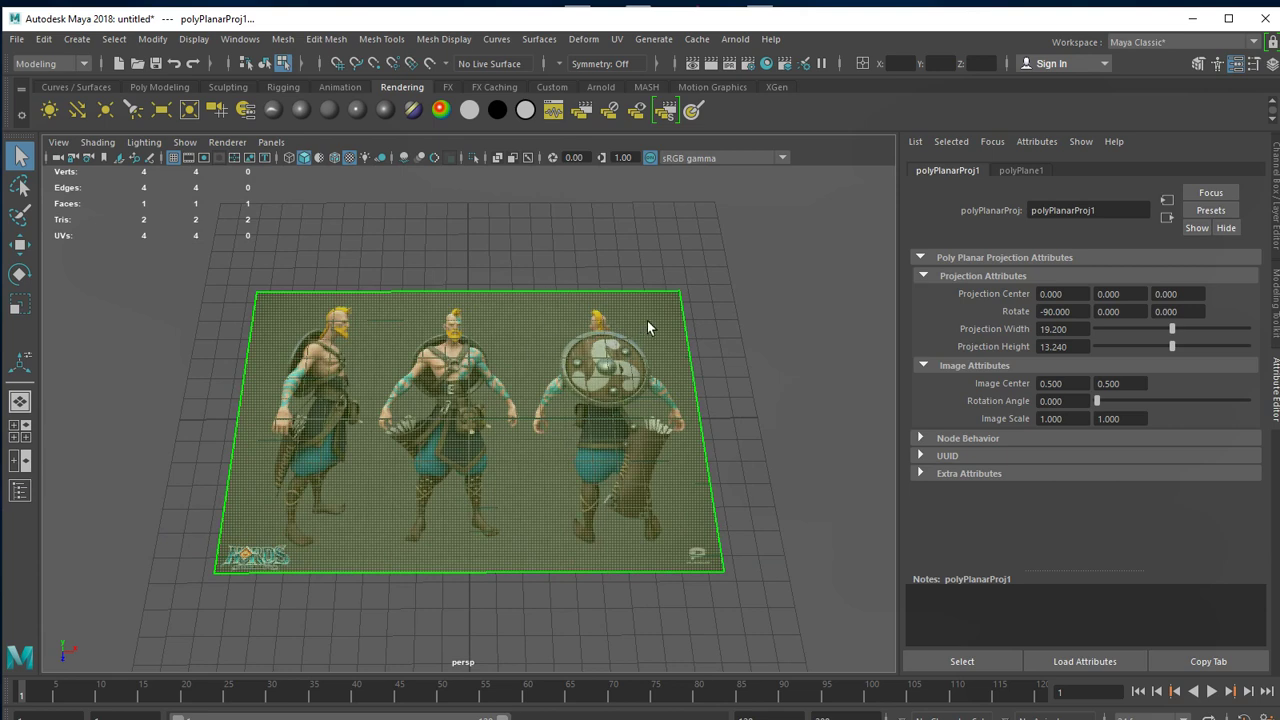
{"action": "right_click_drag", "start_coordinate": [648, 322], "coordinate": [770, 257]}
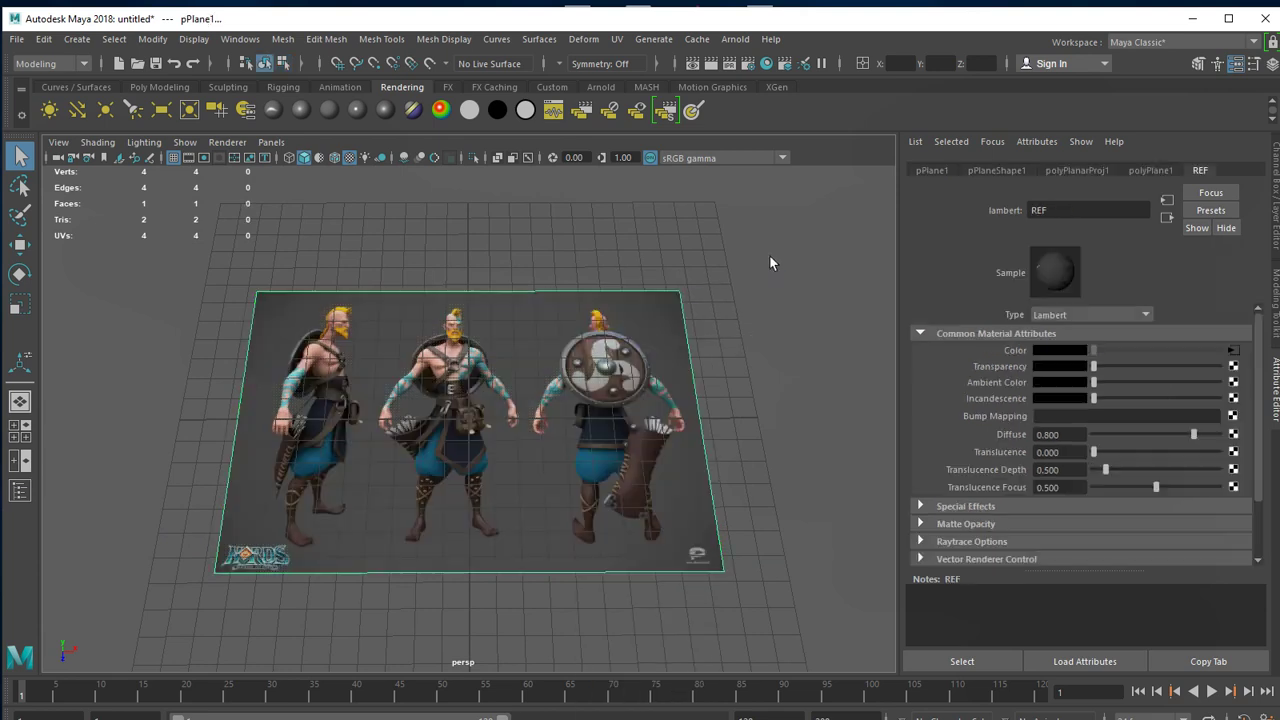
Rotate pPlane1 to Rotate X 90 so the three-view sheet stands upright, viewed from the front.
{"action": "left_click", "coordinate": [1276, 210]}
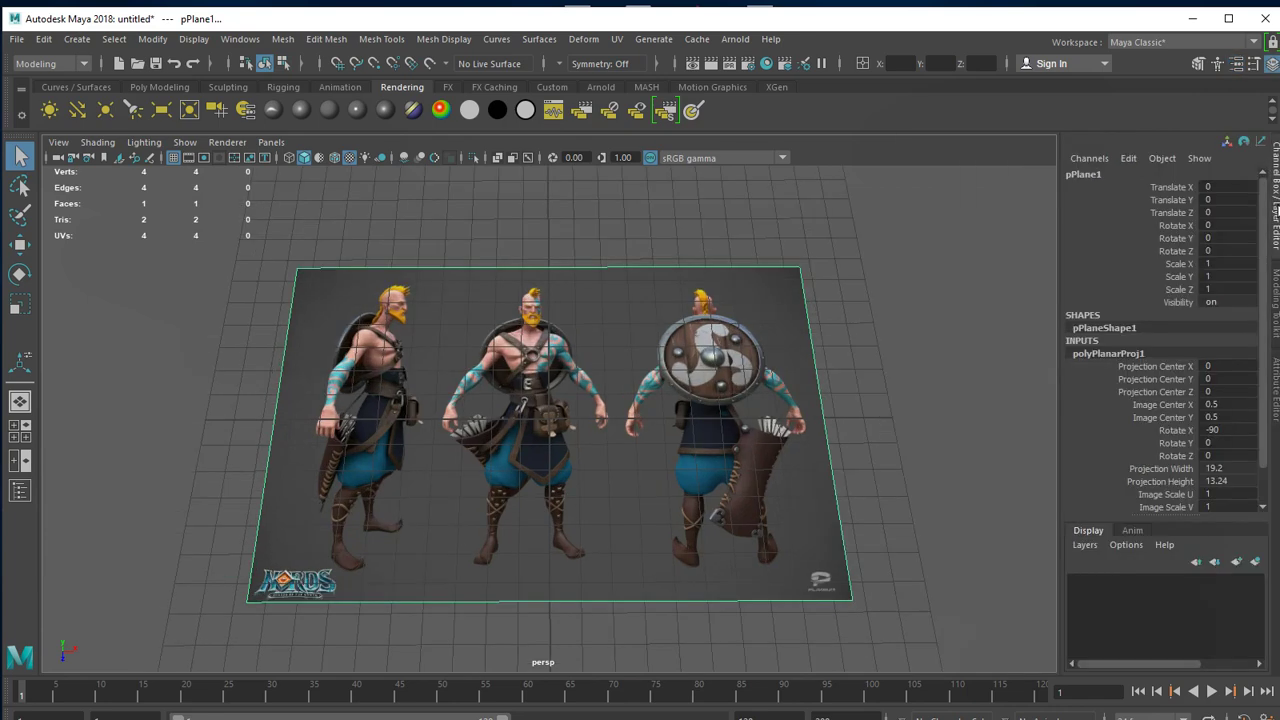
{"action": "right_click_drag", "start_coordinate": [849, 519], "coordinate": [619, 476], "text": "alt"}
{"action": "mouse_move", "coordinate": [619, 476]}
{"action": "left_mouse_down", "text": "alt"}
{"action": "mouse_move", "coordinate": [484, 456]}
{"action": "mouse_move", "coordinate": [703, 466]}
{"action": "mouse_move", "coordinate": [933, 426]}
{"action": "left_mouse_up", "text": "alt"}
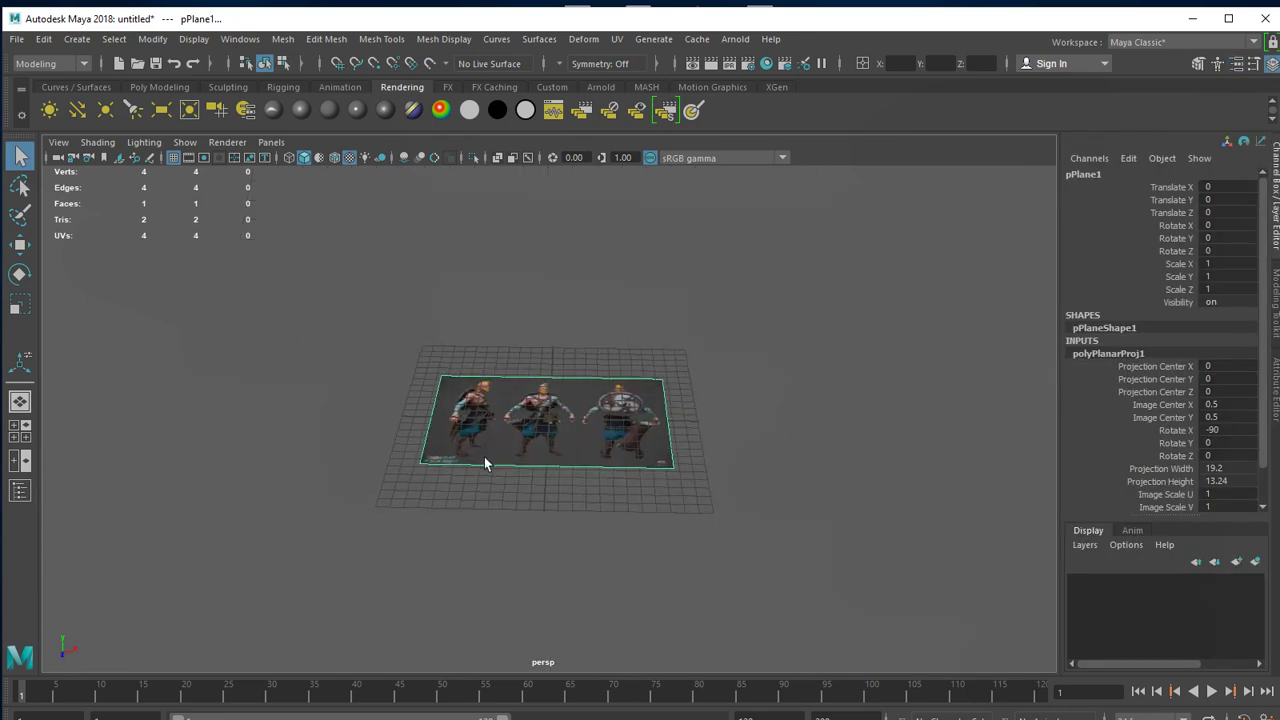
{"action": "key", "text": "w"}
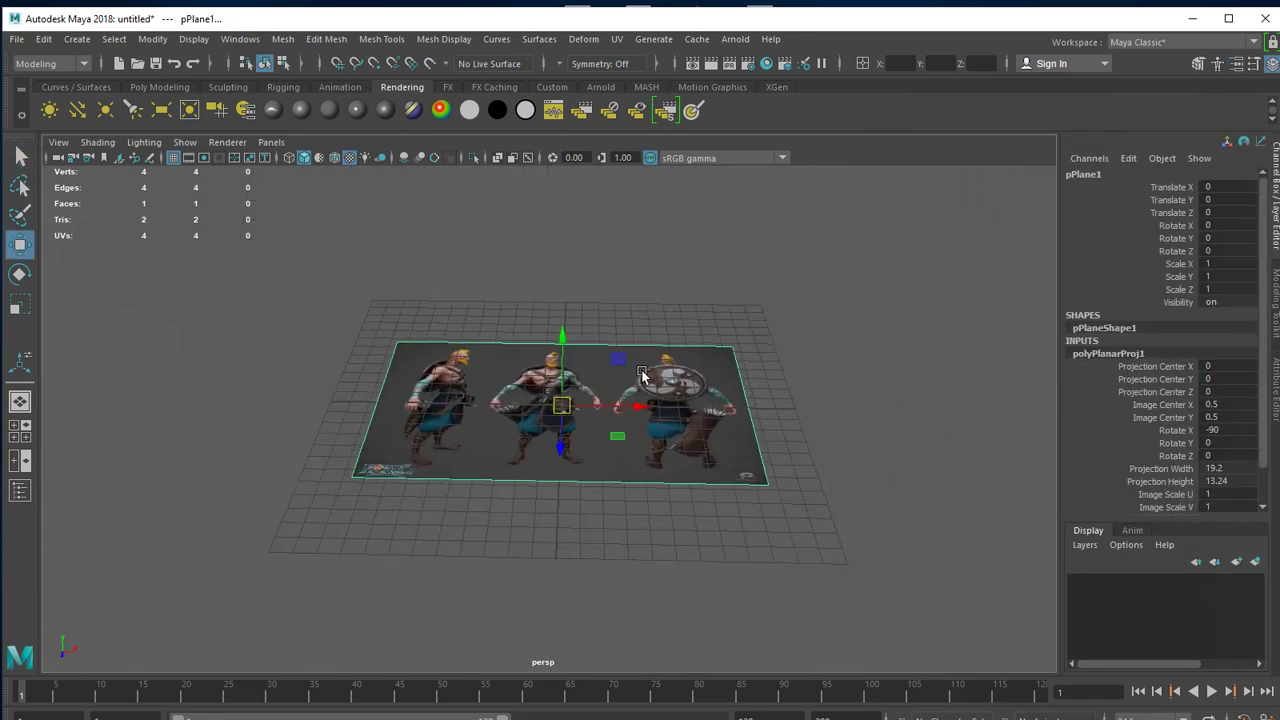
{"action": "key", "text": "e"}
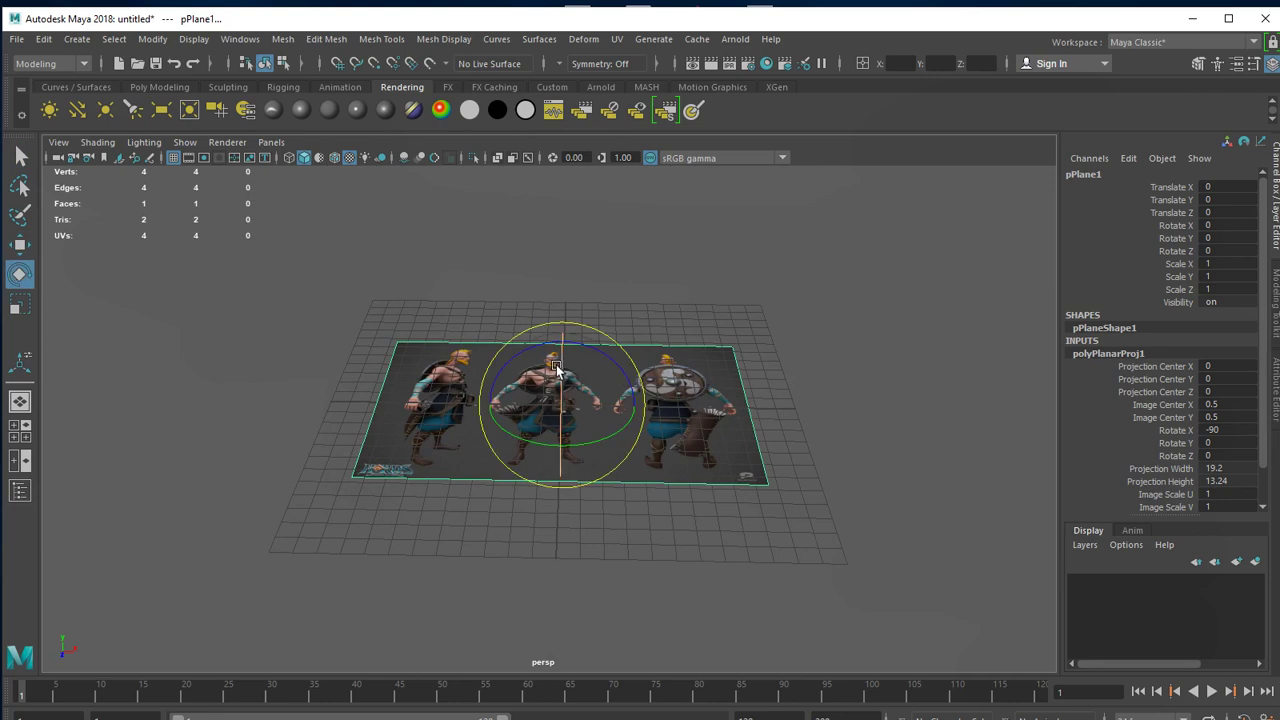
{"action": "left_click_drag", "start_coordinate": [557, 370], "coordinate": [560, 430]}
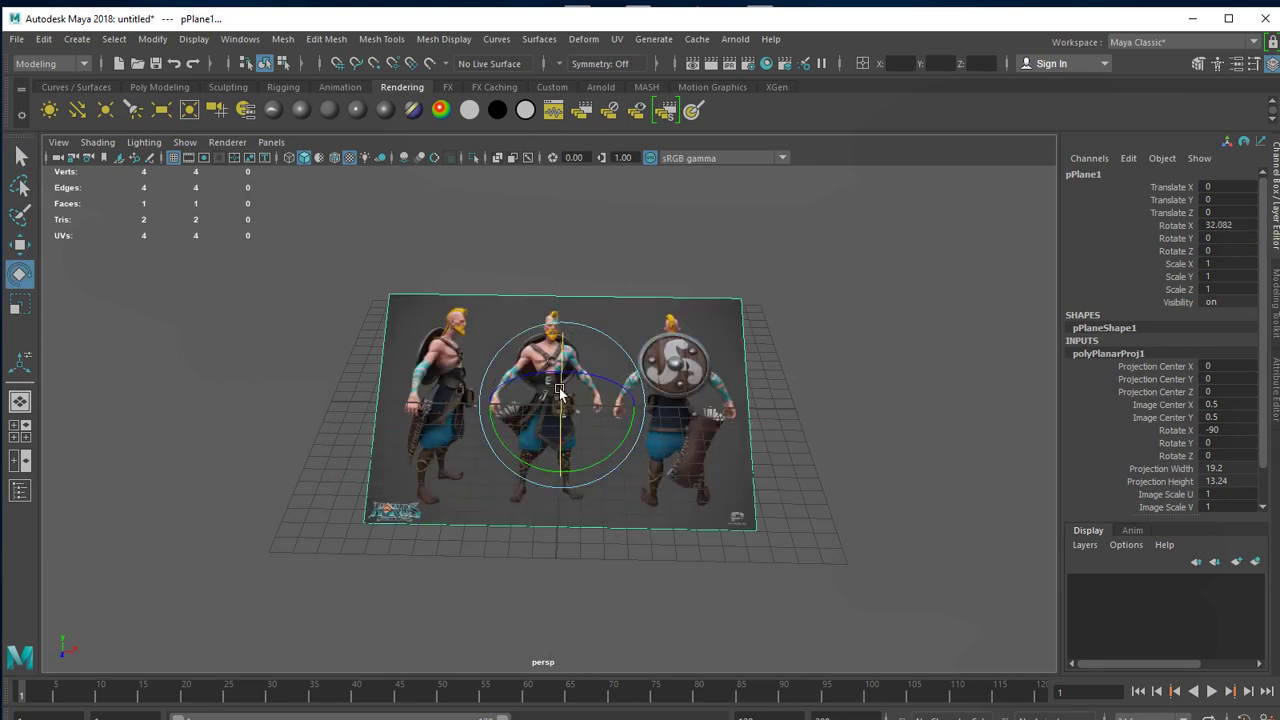
{"action": "mouse_move", "coordinate": [560, 394]}
{"action": "left_mouse_down"}
{"action": "mouse_move", "coordinate": [562, 423]}
{"action": "mouse_move", "coordinate": [574, 342]}
{"action": "mouse_move", "coordinate": [562, 455]}
{"action": "left_mouse_up"}
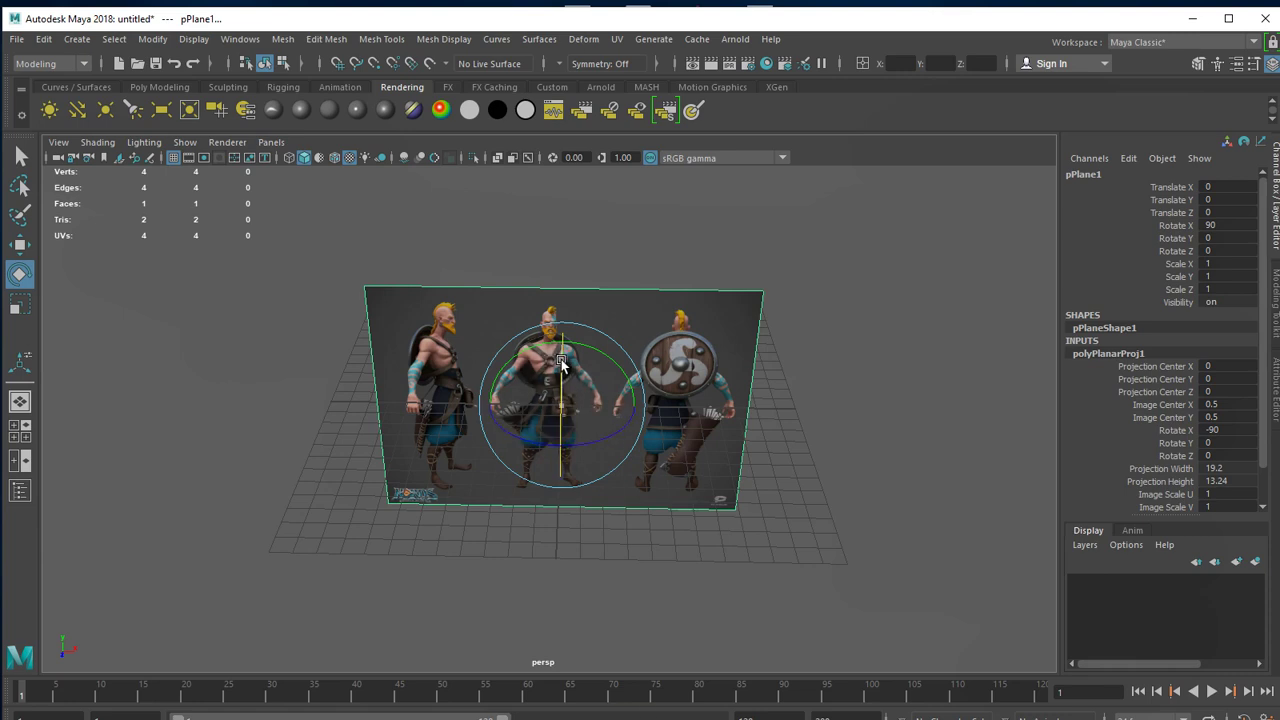
{"action": "mouse_move", "coordinate": [696, 585]}
{"action": "left_mouse_down", "text": "alt"}
{"action": "mouse_move", "coordinate": [600, 543]}
{"action": "mouse_move", "coordinate": [523, 563]}
{"action": "mouse_move", "coordinate": [694, 560]}
{"action": "left_mouse_up", "text": "alt"}
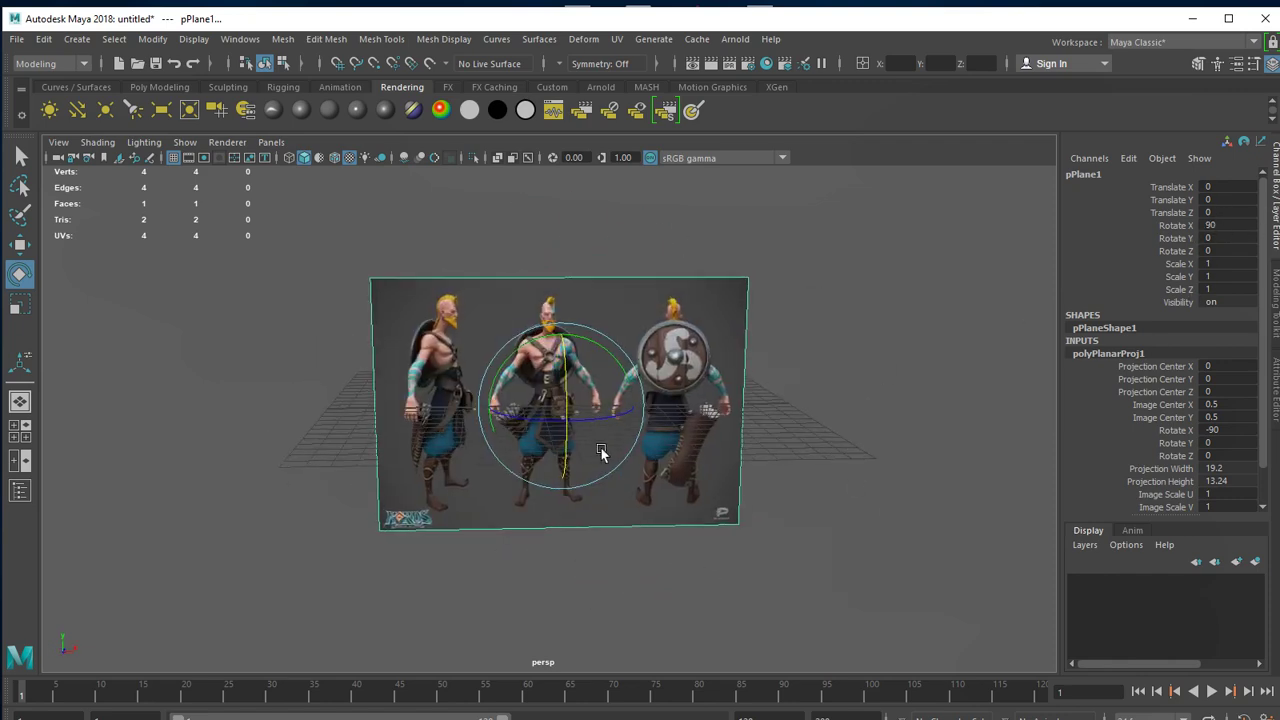
{"action": "right_click_drag", "start_coordinate": [603, 452], "coordinate": [838, 524], "text": "alt"}
{"action": "mouse_move", "coordinate": [838, 519]}
{"action": "left_mouse_down", "text": "alt"}
{"action": "mouse_move", "coordinate": [805, 522]}
{"action": "mouse_move", "coordinate": [780, 465]}
{"action": "left_mouse_up", "text": "alt"}
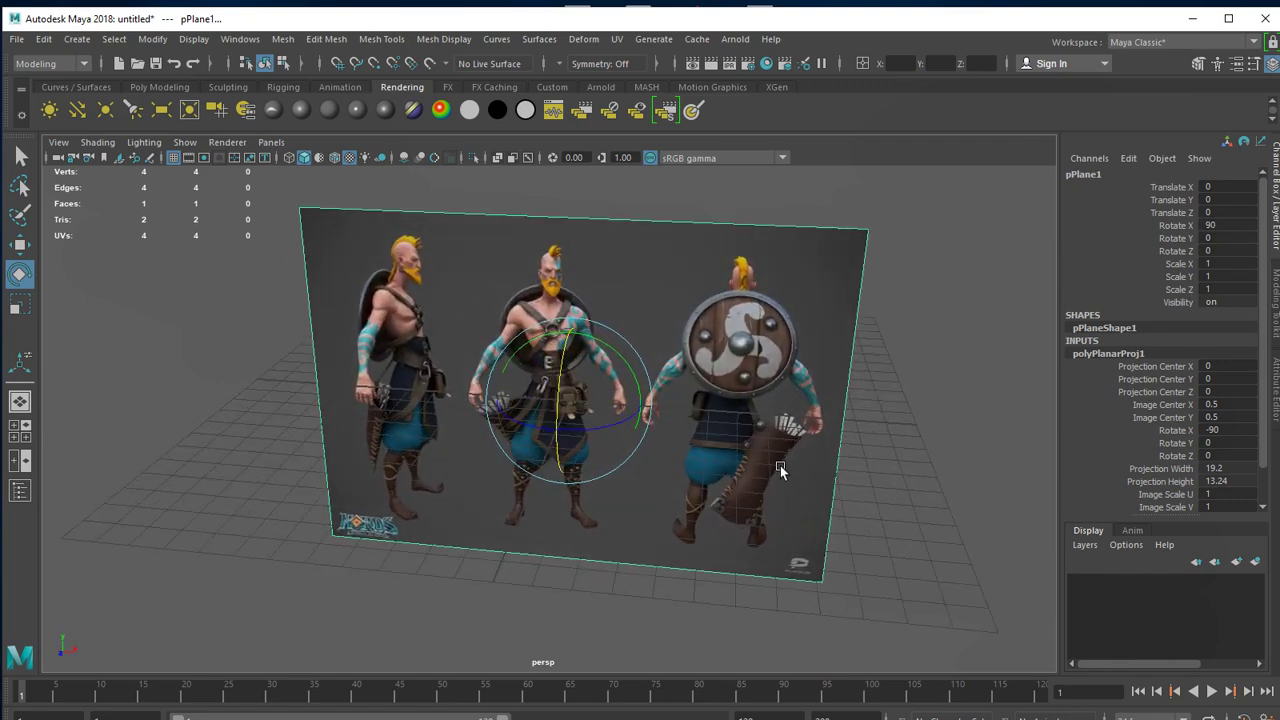
Move the reference plane along its depth axis to Translate Z -8.521.
{"action": "right_click_drag", "start_coordinate": [757, 544], "coordinate": [600, 523], "text": "alt"}
{"action": "key", "text": "w"}
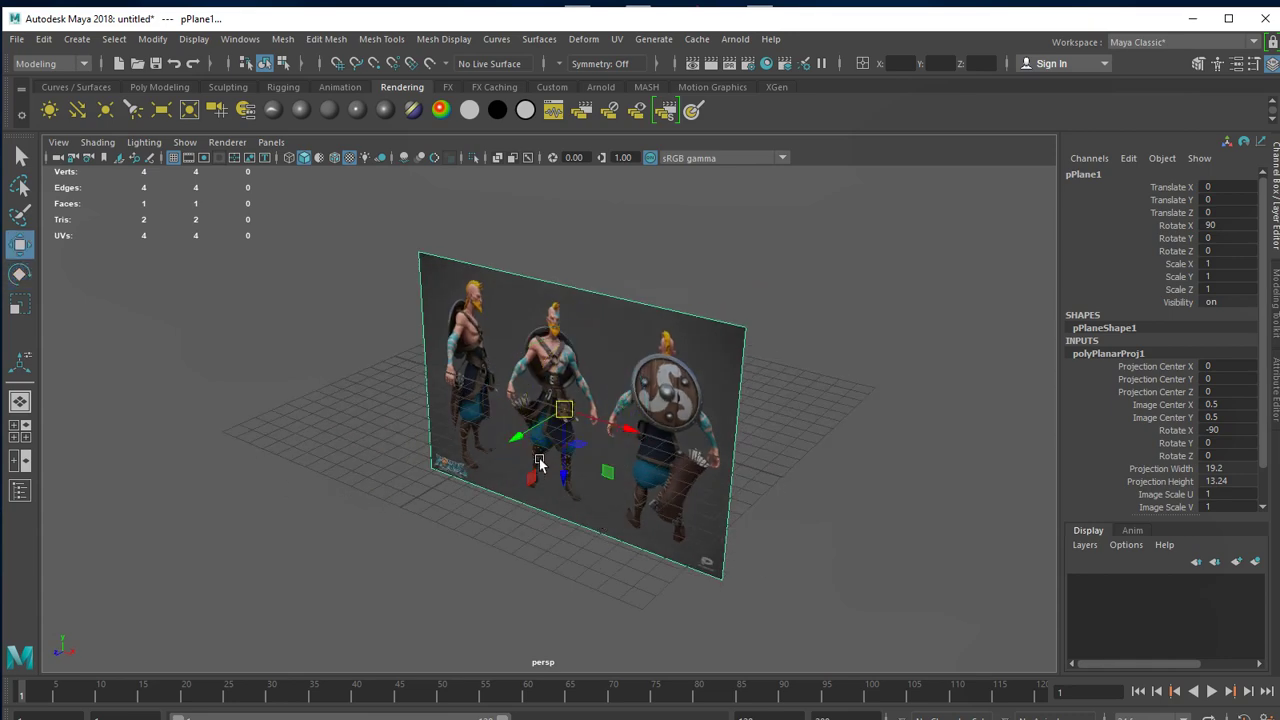
{"action": "mouse_move", "coordinate": [516, 440]}
{"action": "left_mouse_down"}
{"action": "mouse_move", "coordinate": [624, 484]}
{"action": "mouse_move", "coordinate": [741, 500]}
{"action": "mouse_move", "coordinate": [688, 553]}
{"action": "left_mouse_up"}
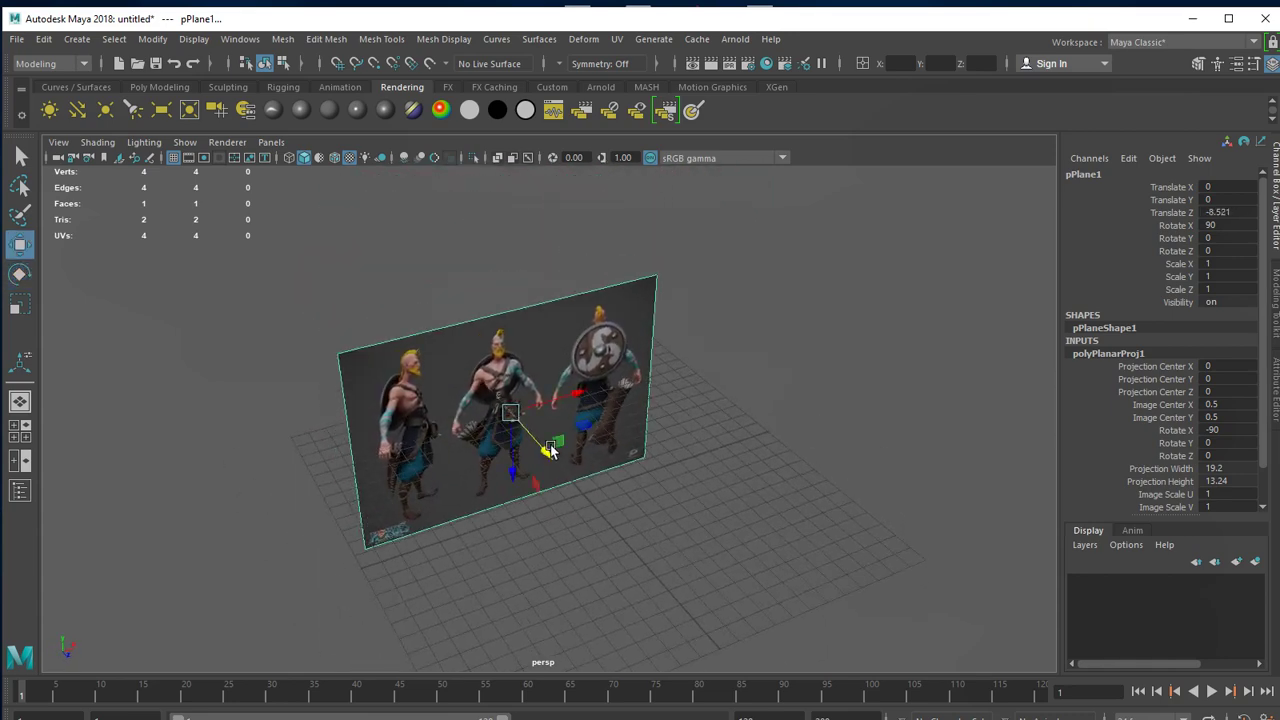
{"action": "middle_click_drag", "start_coordinate": [688, 553], "coordinate": [661, 580]}
In the textured front view, slide the plane sideways toward the centre character.
{"action": "key", "text": "space"}
{"action": "key", "text": "space"}
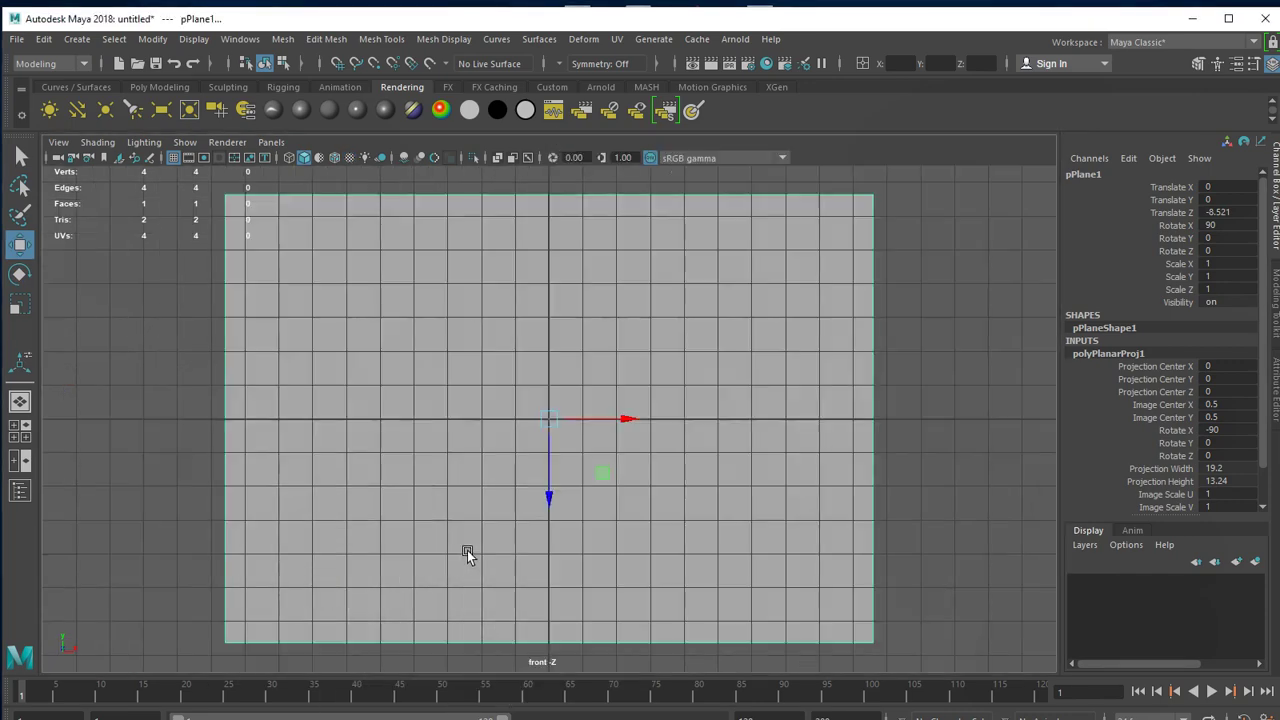
{"action": "left_click", "coordinate": [349, 158]}
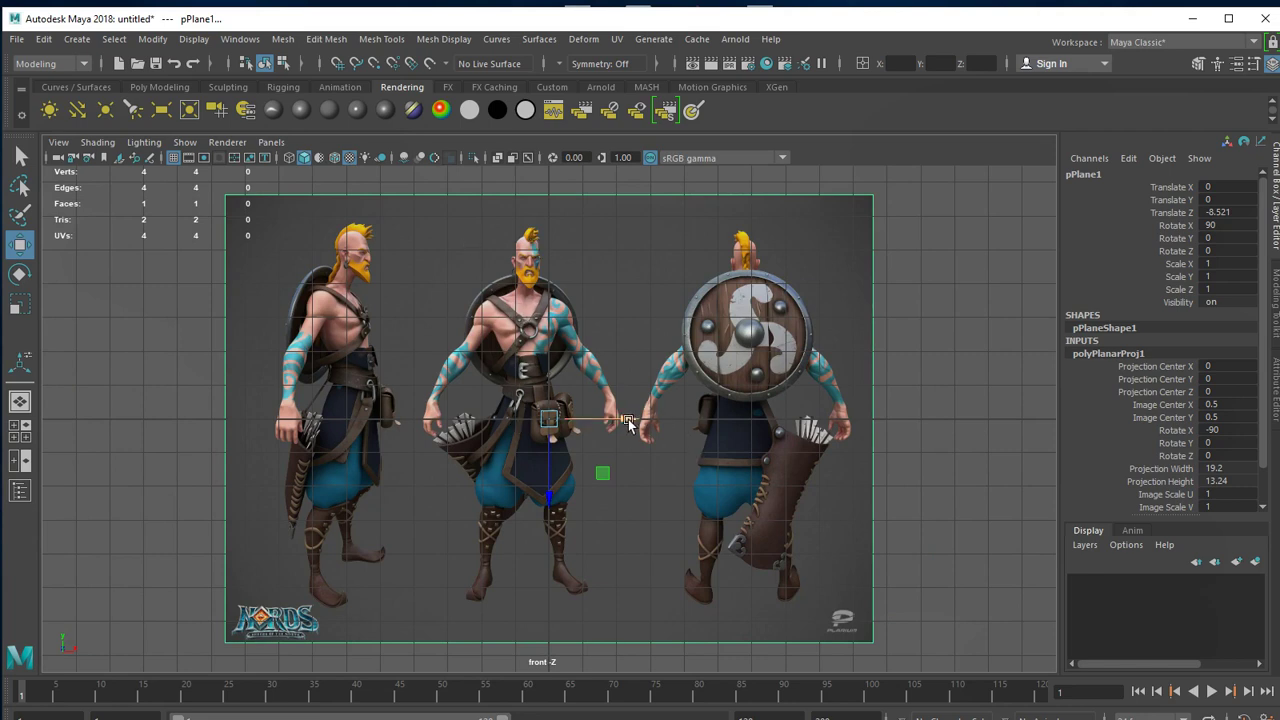
{"action": "left_click_drag", "start_coordinate": [625, 422], "coordinate": [646, 422]}
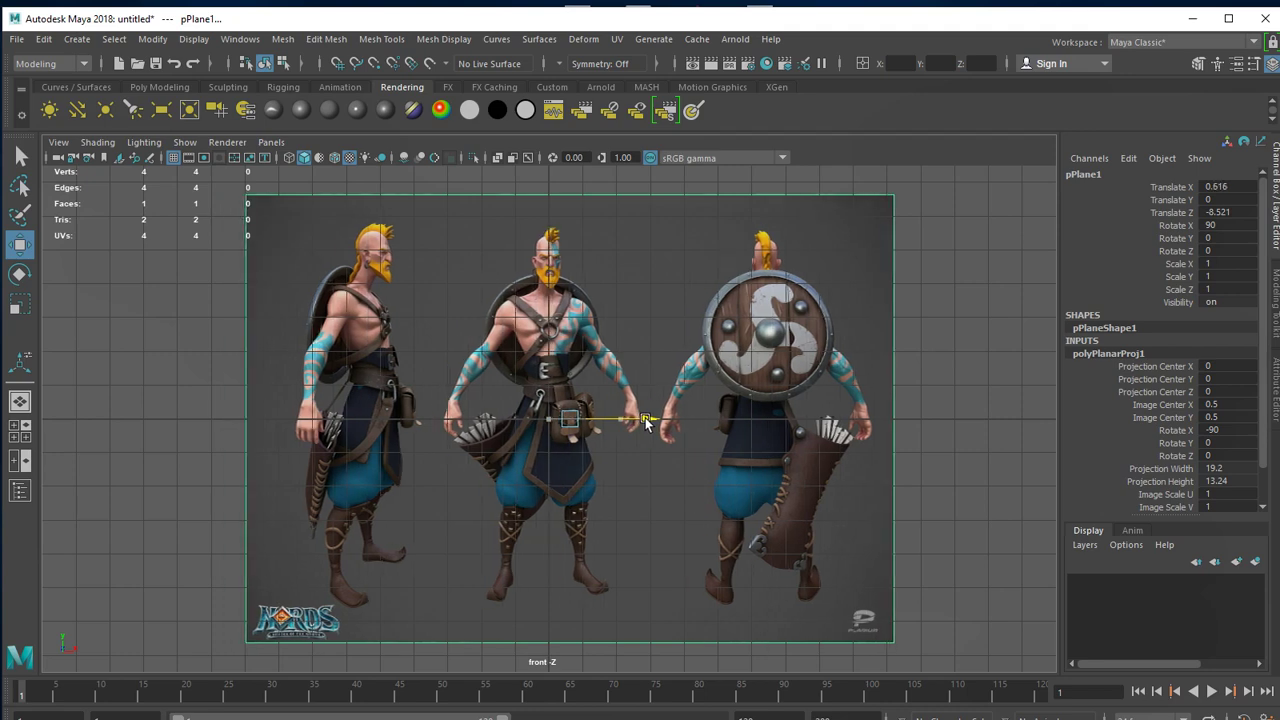
{"action": "right_click_drag", "start_coordinate": [623, 474], "coordinate": [976, 490], "text": "alt"}
{"action": "middle_click_drag", "start_coordinate": [690, 268], "coordinate": [635, 558], "text": "alt"}
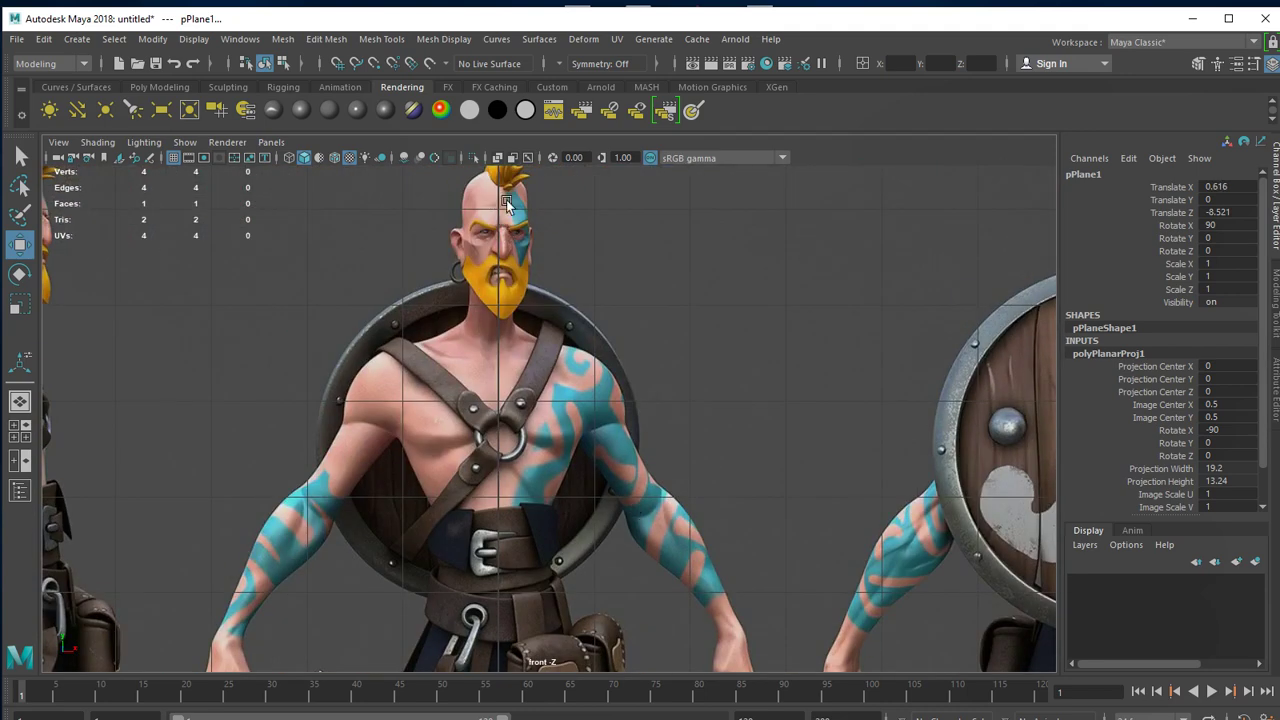
{"action": "middle_click_drag", "start_coordinate": [628, 475], "coordinate": [650, 342], "text": "alt"}
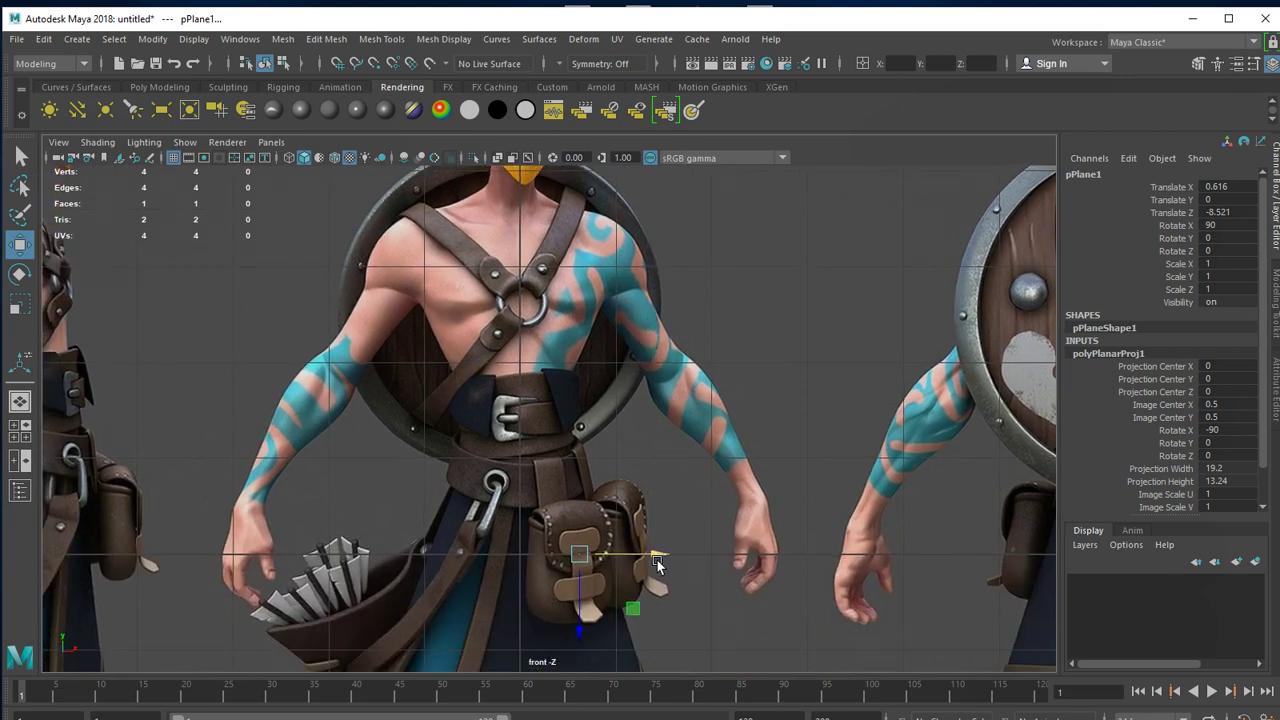
Fine-tune the plane to Translate X 0.581 so the centre character's face sits on the centre line.
{"action": "left_click_drag", "start_coordinate": [652, 556], "coordinate": [652, 556]}
{"action": "middle_click_drag", "start_coordinate": [660, 410], "coordinate": [668, 525], "text": "alt"}
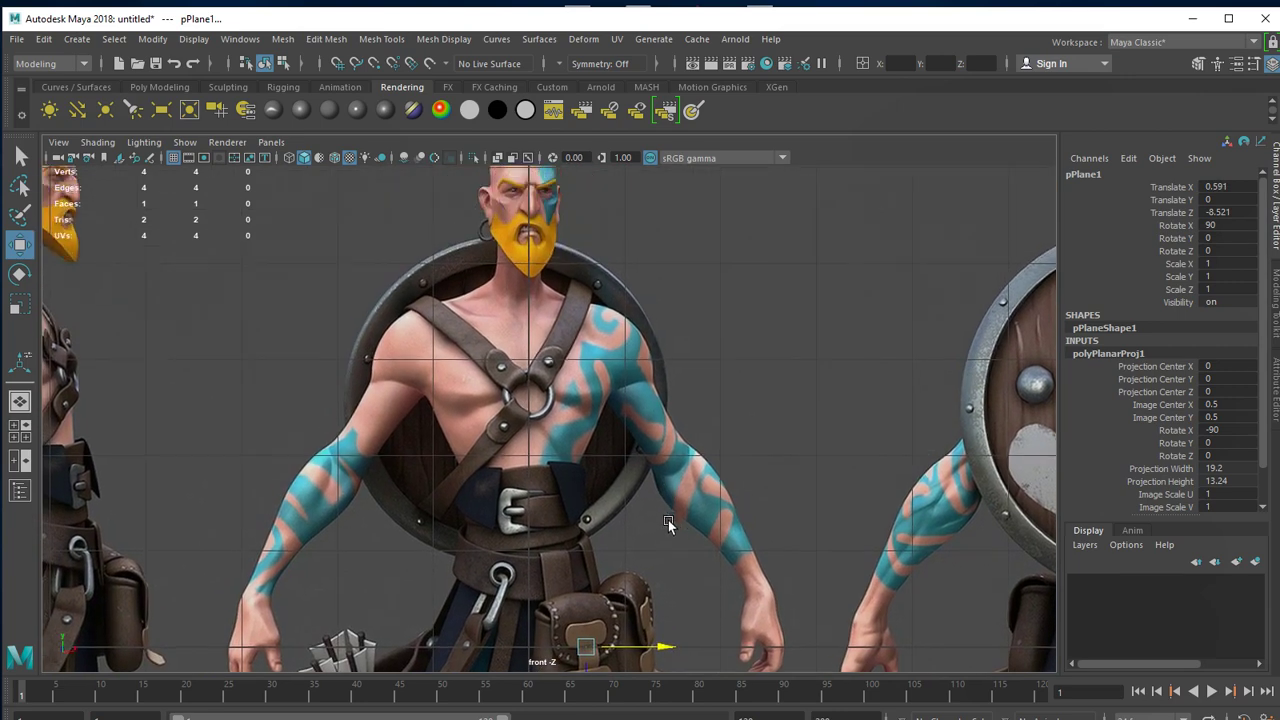
{"action": "scroll", "coordinate": [676, 654], "scroll_direction": "down", "scroll_amount": 2}
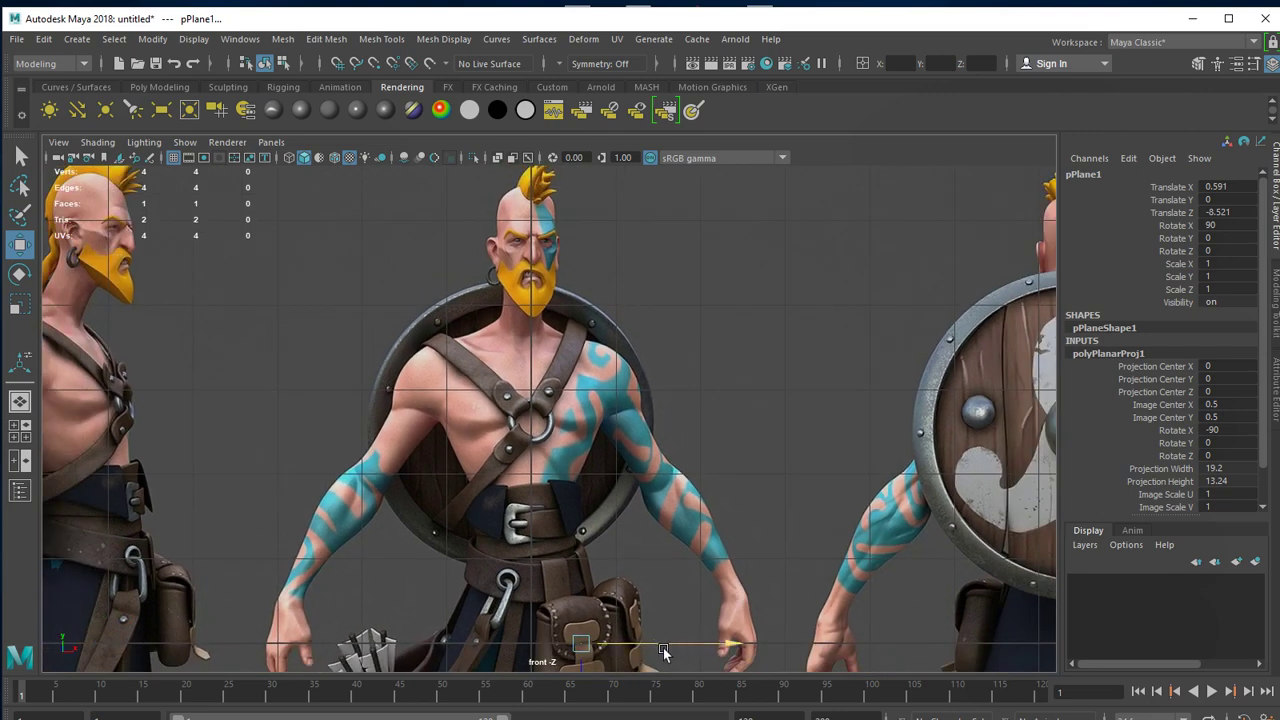
{"action": "left_click_drag", "start_coordinate": [735, 641], "coordinate": [735, 642]}
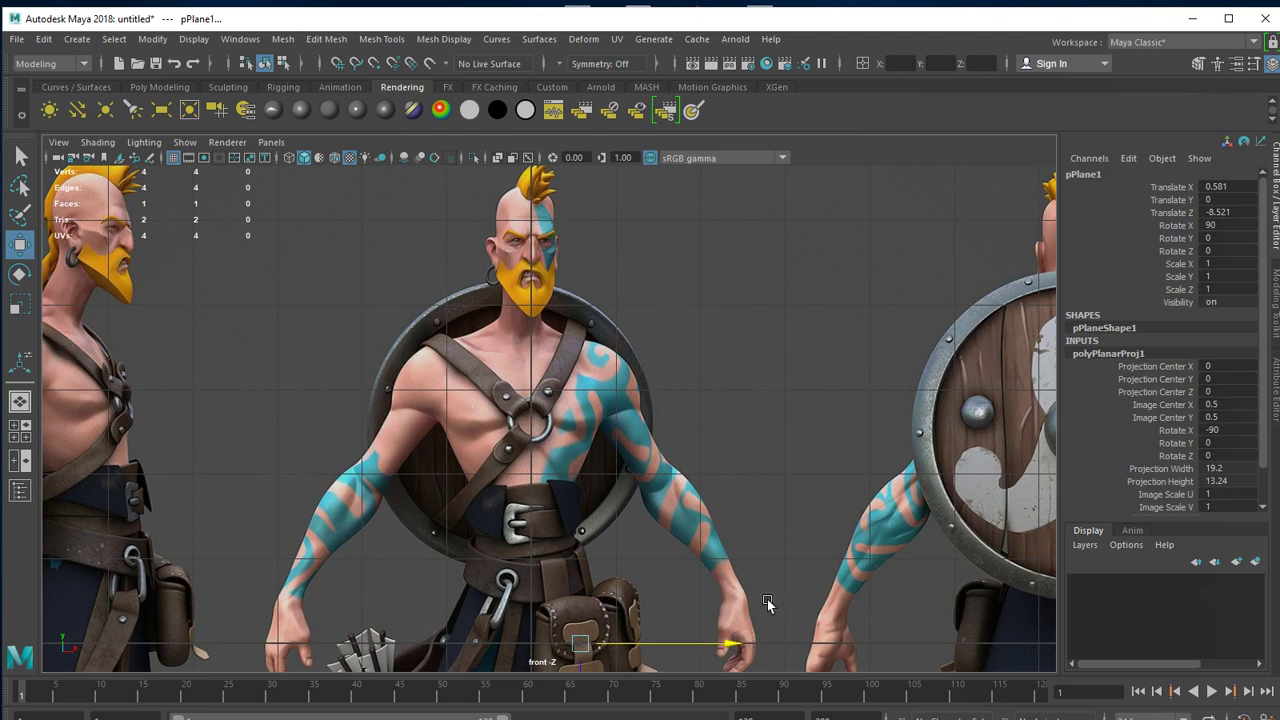
{"action": "scroll", "coordinate": [590, 405], "scroll_direction": "down", "scroll_amount": 3}
{"action": "scroll", "coordinate": [700, 415], "scroll_direction": "down", "scroll_amount": 3}
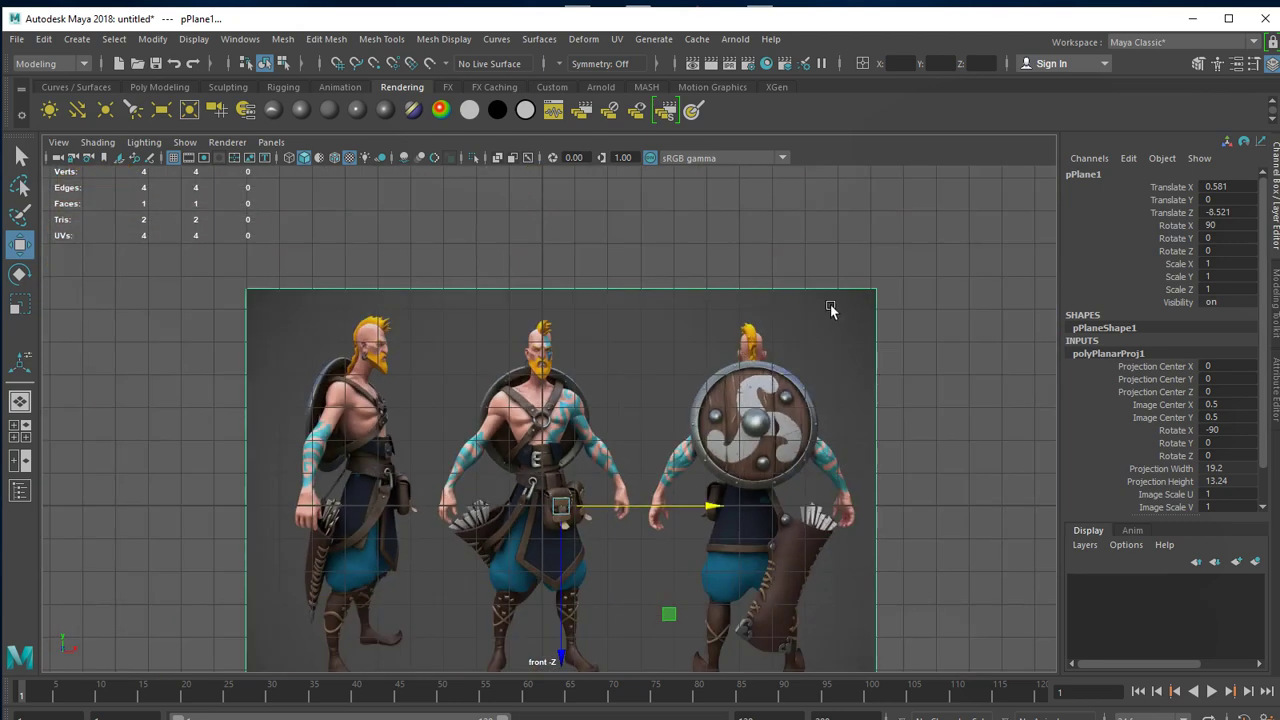
{"action": "key", "text": "space"}
{"action": "key", "text": "space"}
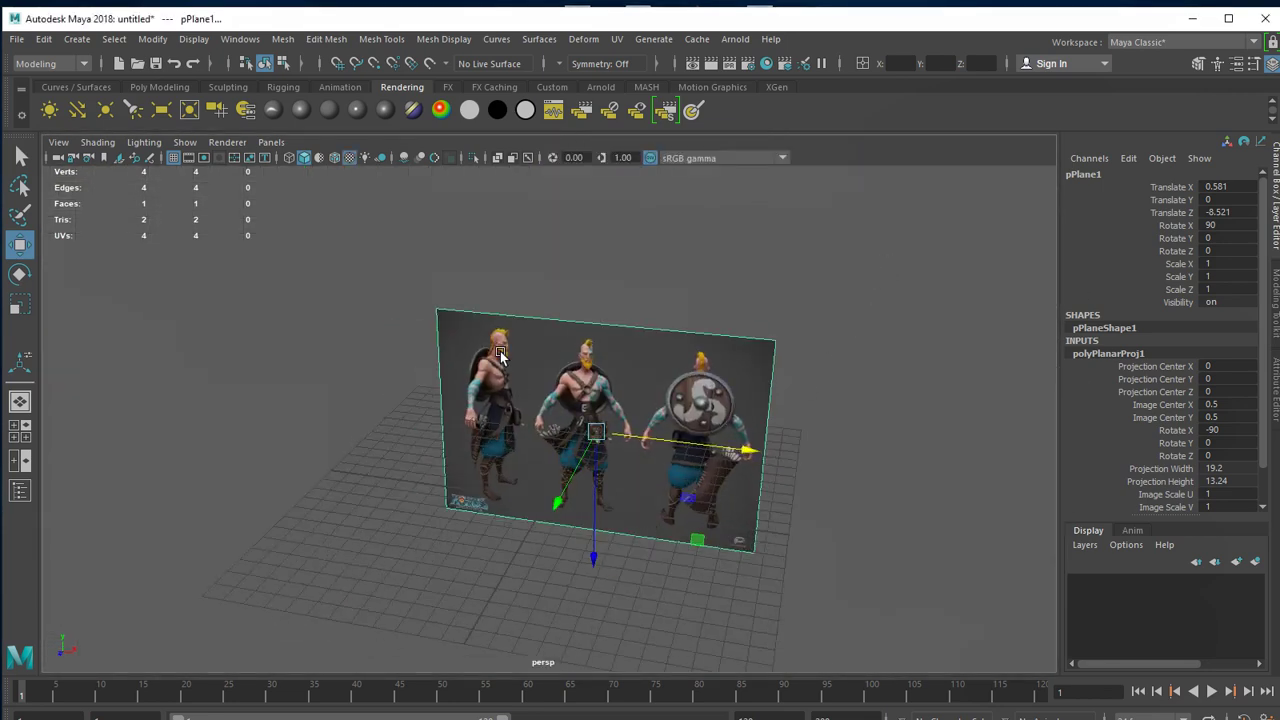
{"action": "mouse_move", "coordinate": [648, 522]}
{"action": "left_mouse_down", "text": "alt"}
{"action": "mouse_move", "coordinate": [694, 557]}
{"action": "mouse_move", "coordinate": [693, 538]}
{"action": "left_mouse_up", "text": "alt"}
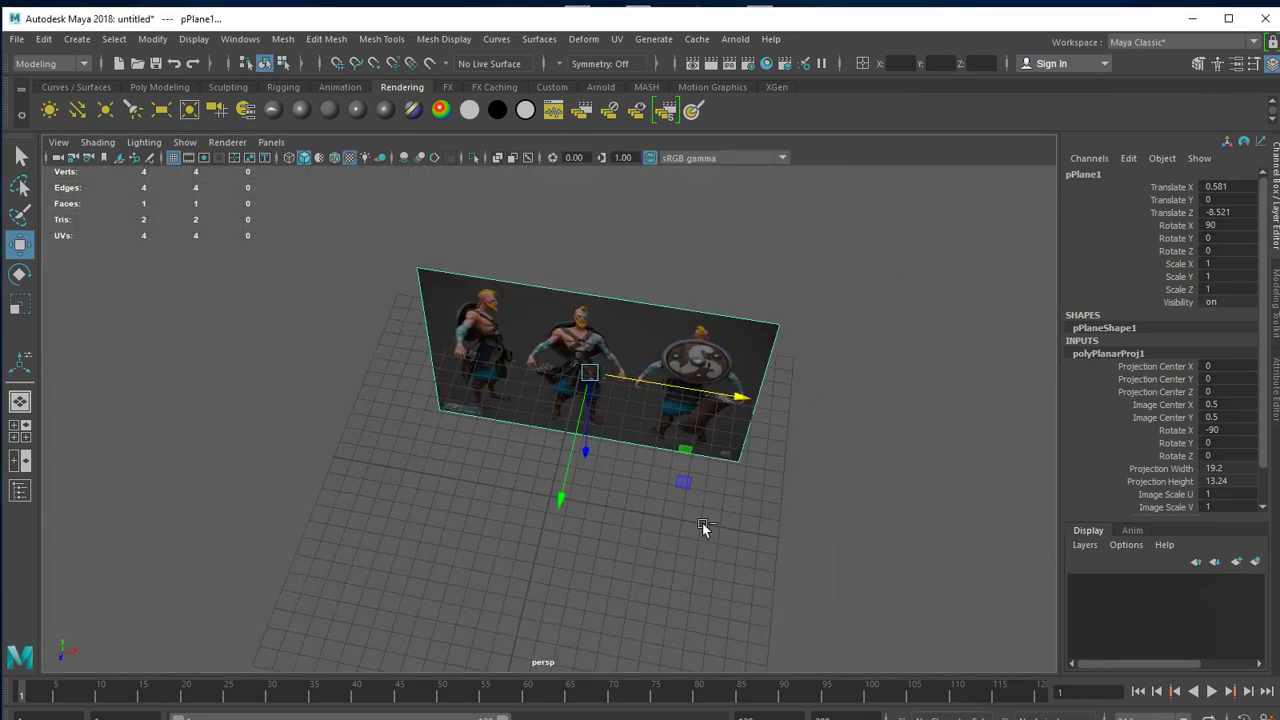
Duplicate the reference plane as pPlane2 and rotate it 90° around Y.
{"action": "key", "text": "ctrl+d"}
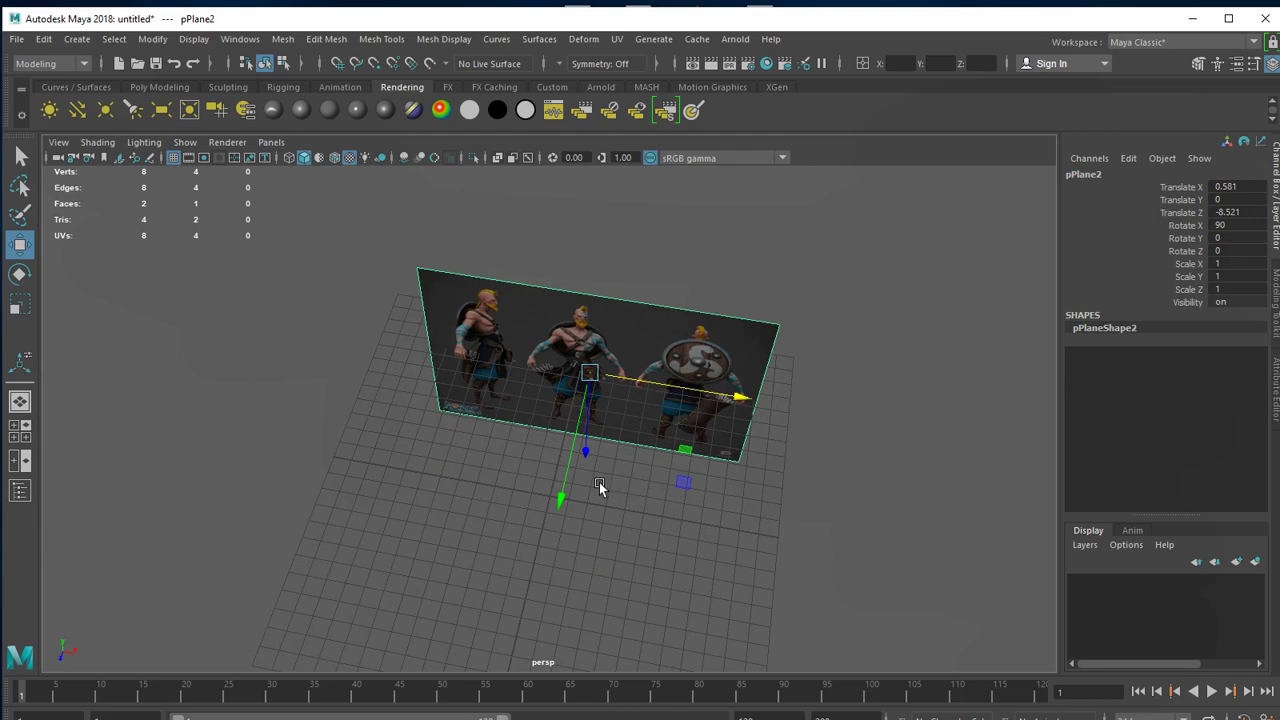
{"action": "key", "text": "e"}
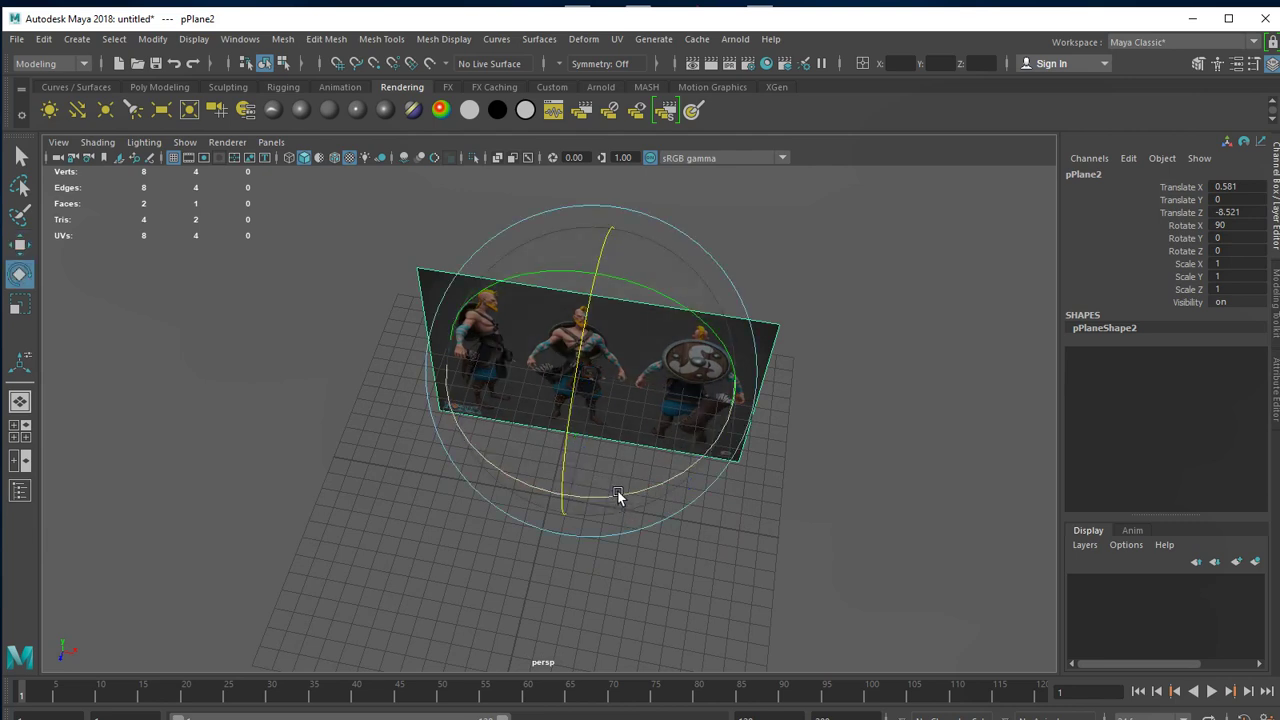
{"action": "mouse_move", "coordinate": [597, 497]}
{"action": "left_mouse_down"}
{"action": "mouse_move", "coordinate": [693, 465]}
{"action": "mouse_move", "coordinate": [602, 520]}
{"action": "mouse_move", "coordinate": [554, 520]}
{"action": "left_mouse_up"}
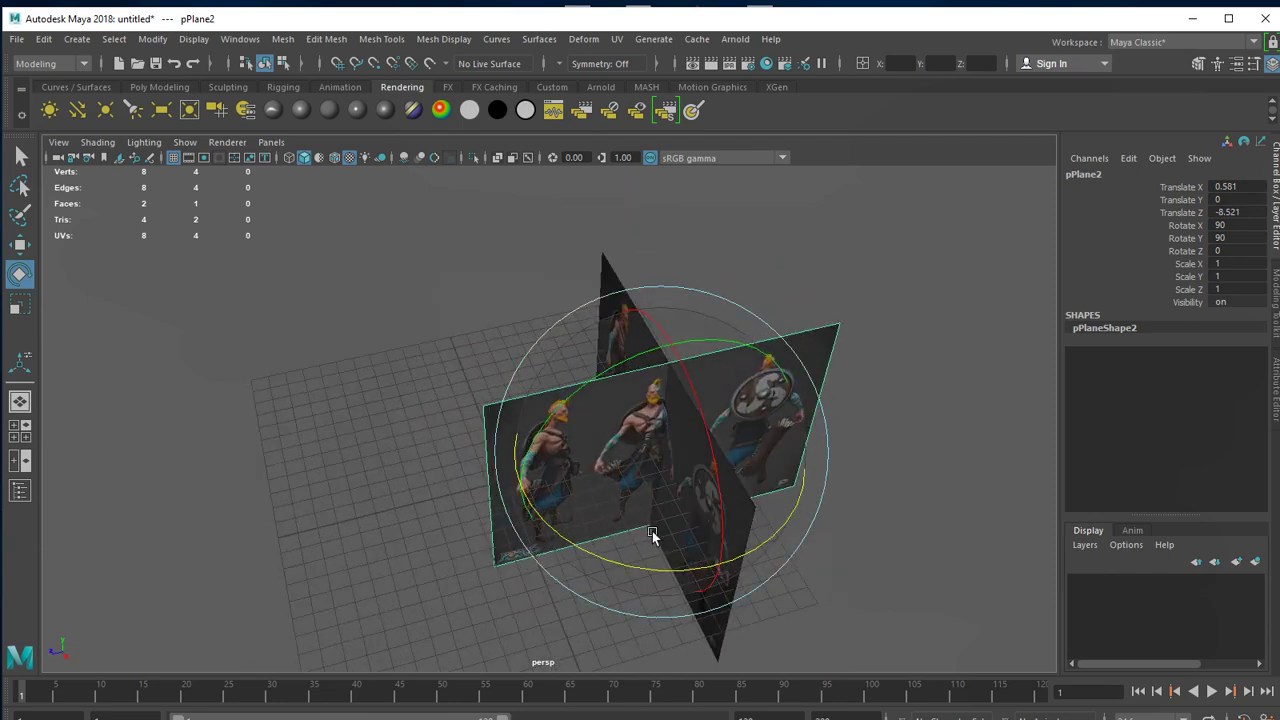
In the textured side view, slide the copy along Z.
{"action": "key", "text": "space"}
{"action": "key", "text": "space"}
{"action": "scroll", "coordinate": [480, 443], "scroll_direction": "down", "scroll_amount": 2}
{"action": "middle_click_drag", "start_coordinate": [771, 474], "coordinate": [634, 537], "text": "alt"}
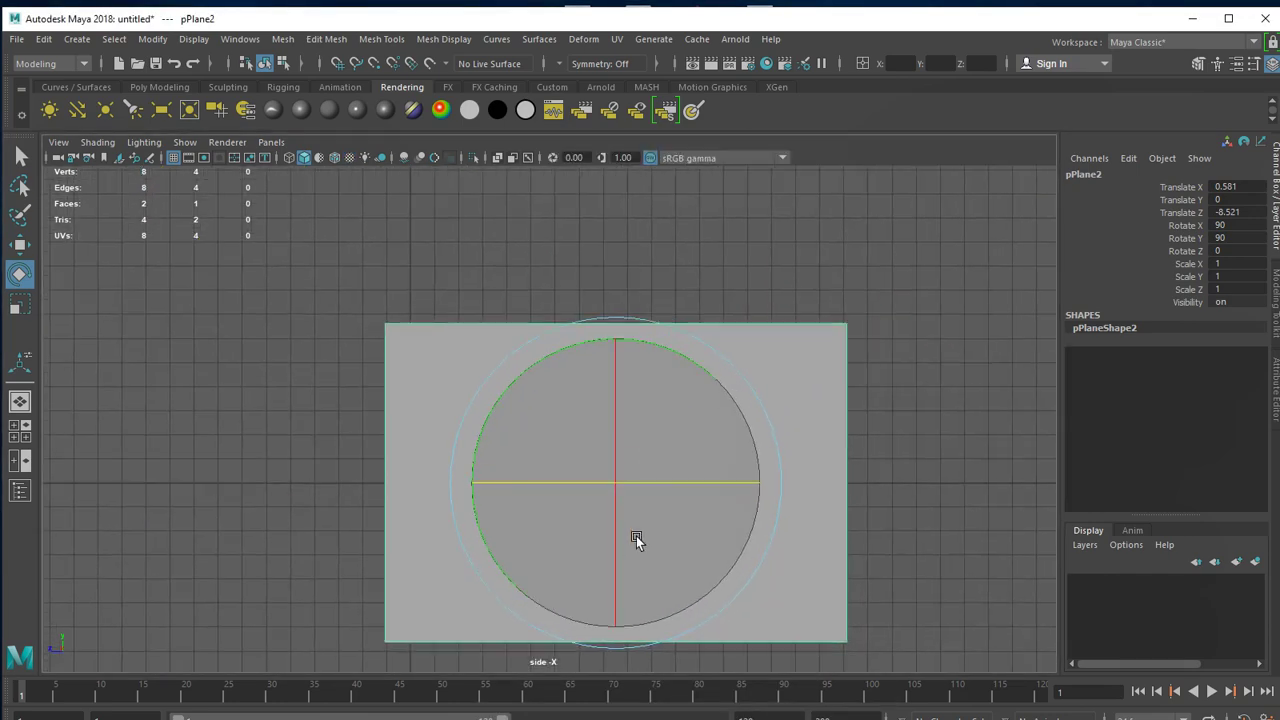
{"action": "left_click", "coordinate": [349, 158]}
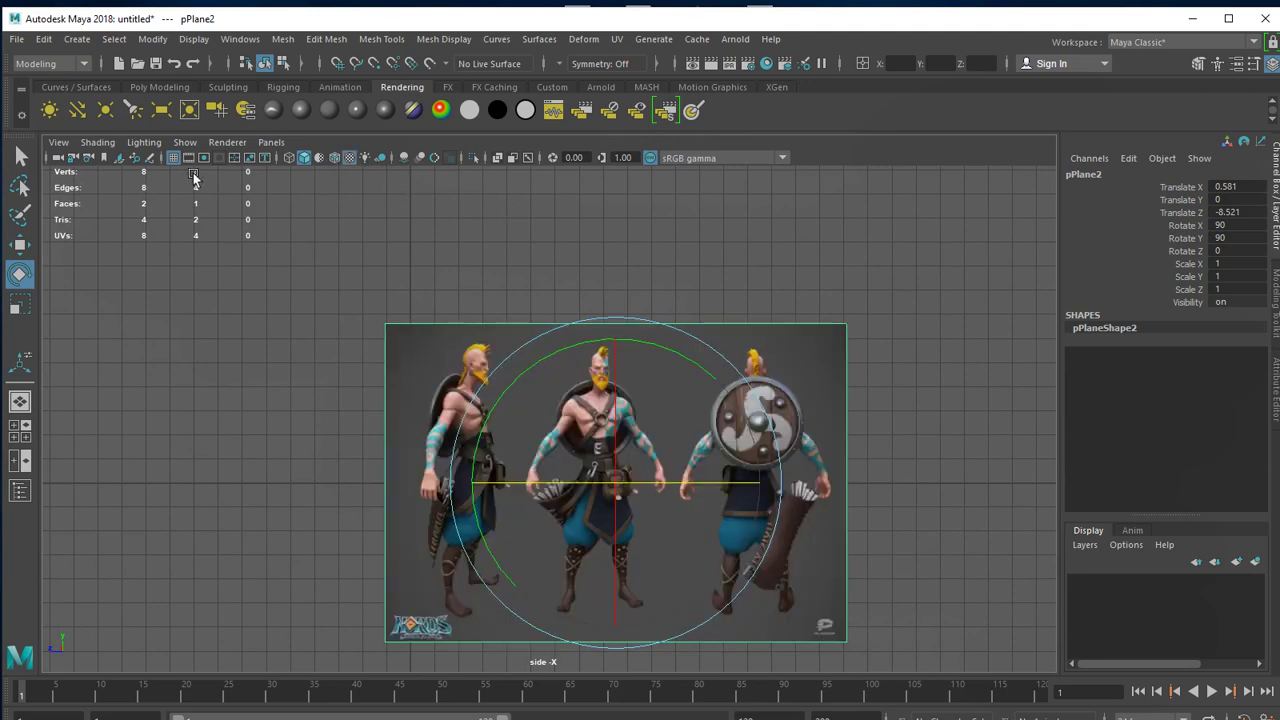
{"action": "left_click", "coordinate": [19, 246]}
{"action": "mouse_move", "coordinate": [765, 483]}
{"action": "left_mouse_down"}
{"action": "mouse_move", "coordinate": [674, 483]}
{"action": "mouse_move", "coordinate": [700, 483]}
{"action": "left_mouse_up"}
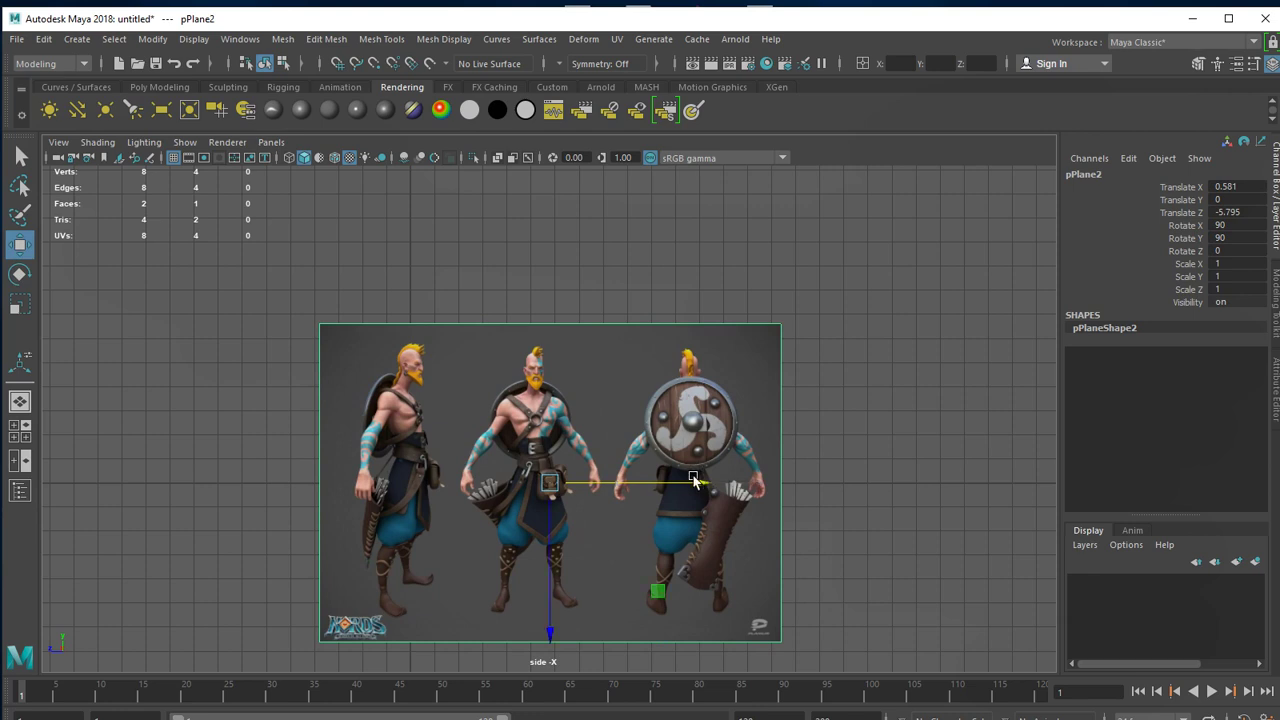
{"action": "scroll", "coordinate": [697, 478], "scroll_direction": "up", "scroll_amount": 3}
{"action": "scroll", "coordinate": [697, 478], "scroll_direction": "down", "scroll_amount": 1}
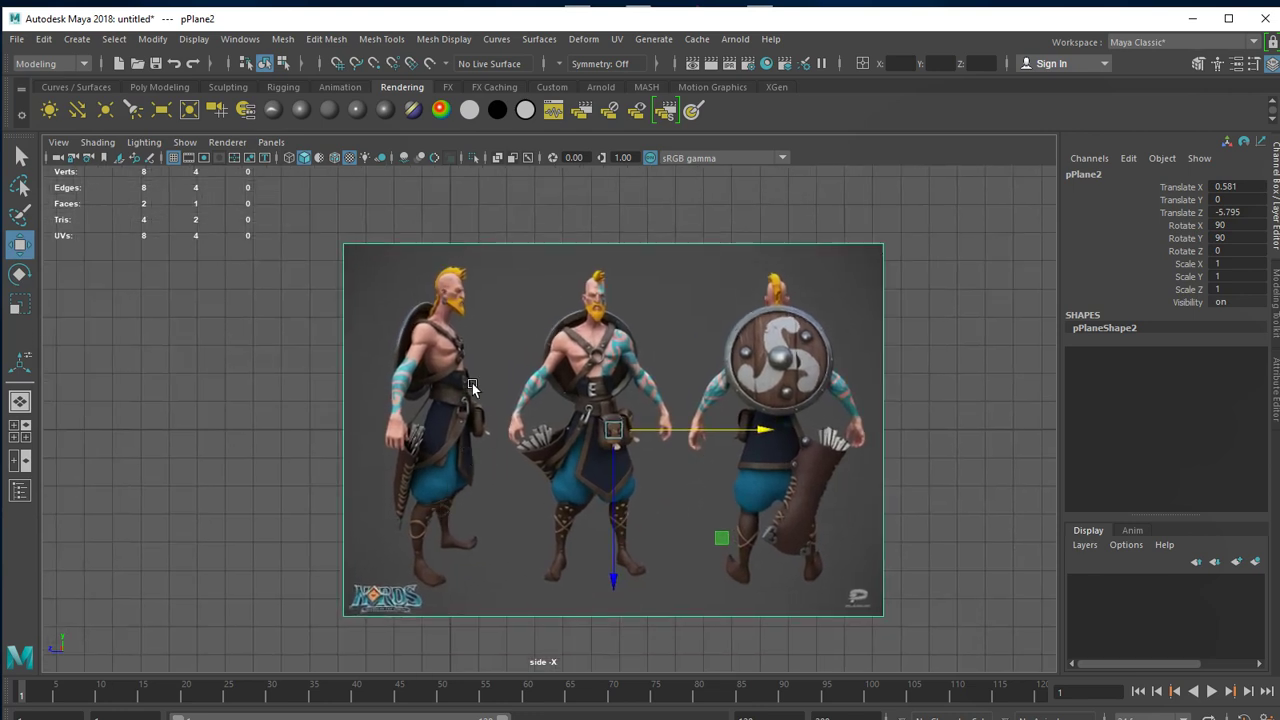
Mirror the copy with Scale X -1 and place it at Translate Z 5.885, showing four views.
{"action": "double_click", "coordinate": [1231, 260]}
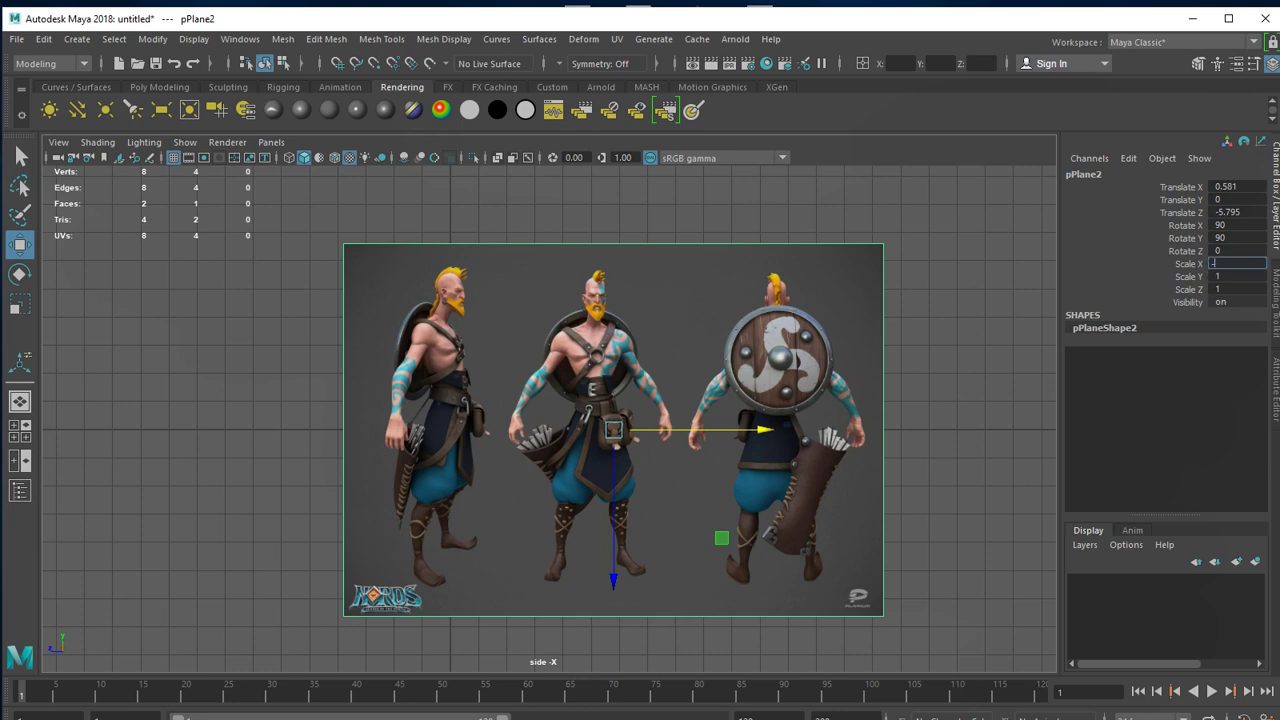
{"action": "type", "text": "1"}
{"action": "key", "text": "Return"}
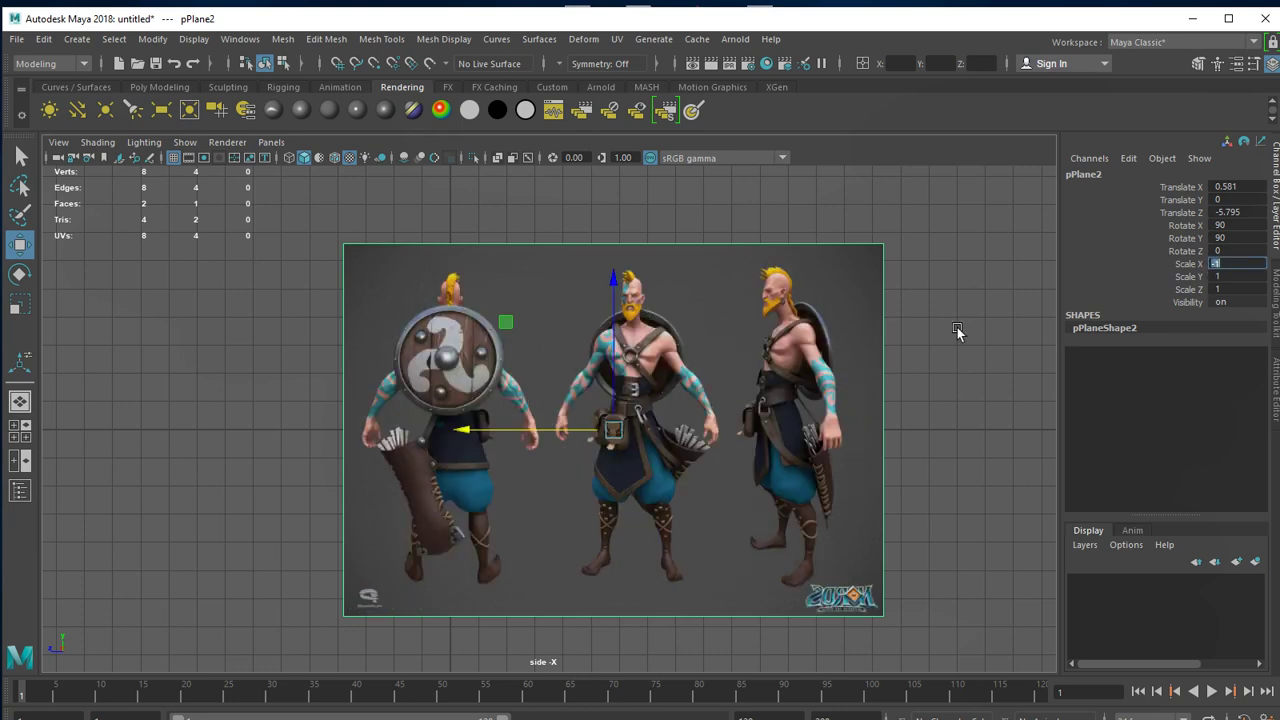
{"action": "mouse_move", "coordinate": [530, 430]}
{"action": "left_mouse_down"}
{"action": "mouse_move", "coordinate": [363, 428]}
{"action": "mouse_move", "coordinate": [206, 402]}
{"action": "left_mouse_up"}
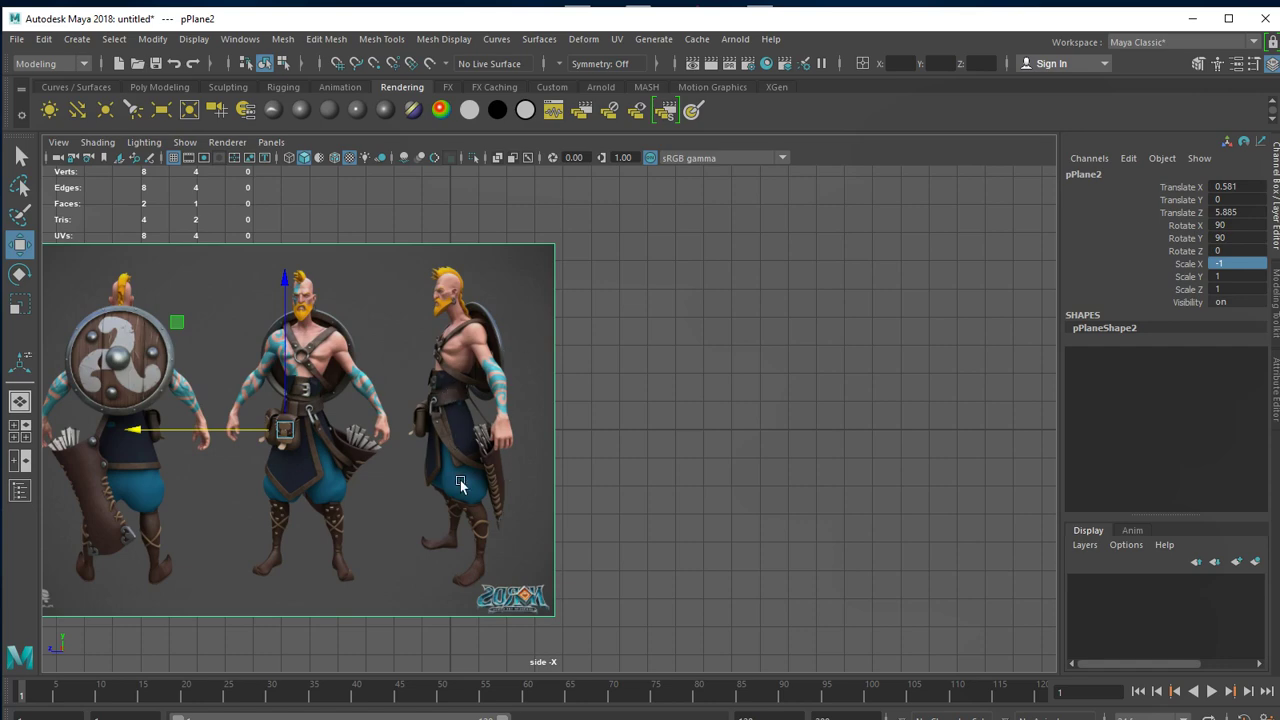
{"action": "key", "text": "space"}
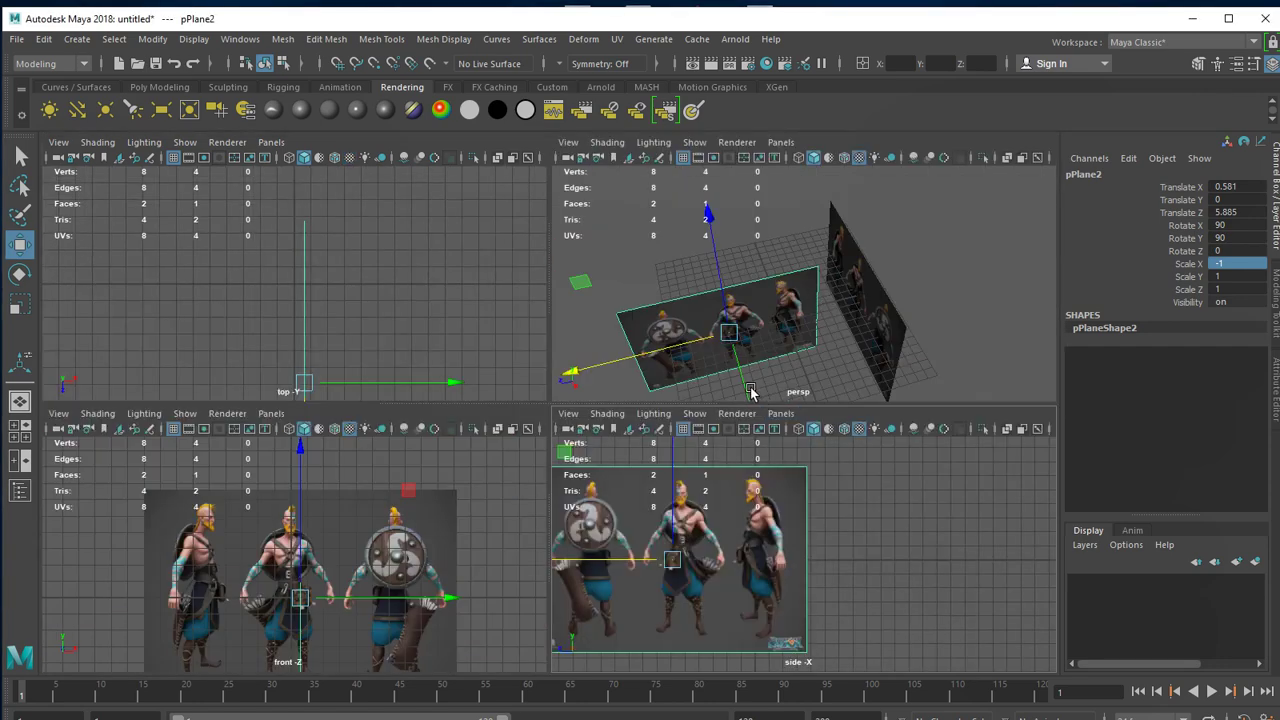
Slide the side plane pPlane2 along X to Translate X -7.729.
{"action": "mouse_move", "coordinate": [742, 388]}
{"action": "middle_mouse_down"}
{"action": "mouse_move", "coordinate": [738, 322]}
{"action": "mouse_move", "coordinate": [750, 318]}
{"action": "middle_mouse_up"}
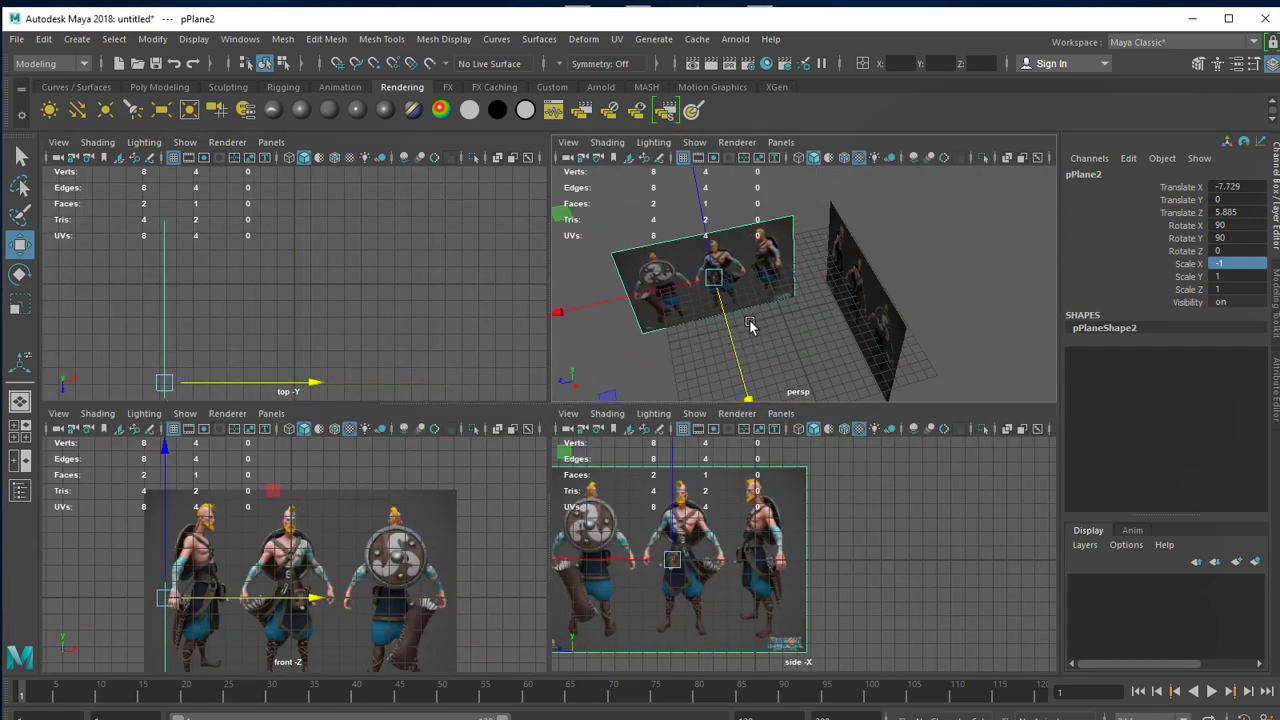
{"action": "left_click_drag", "start_coordinate": [750, 318], "coordinate": [752, 325], "text": "alt"}
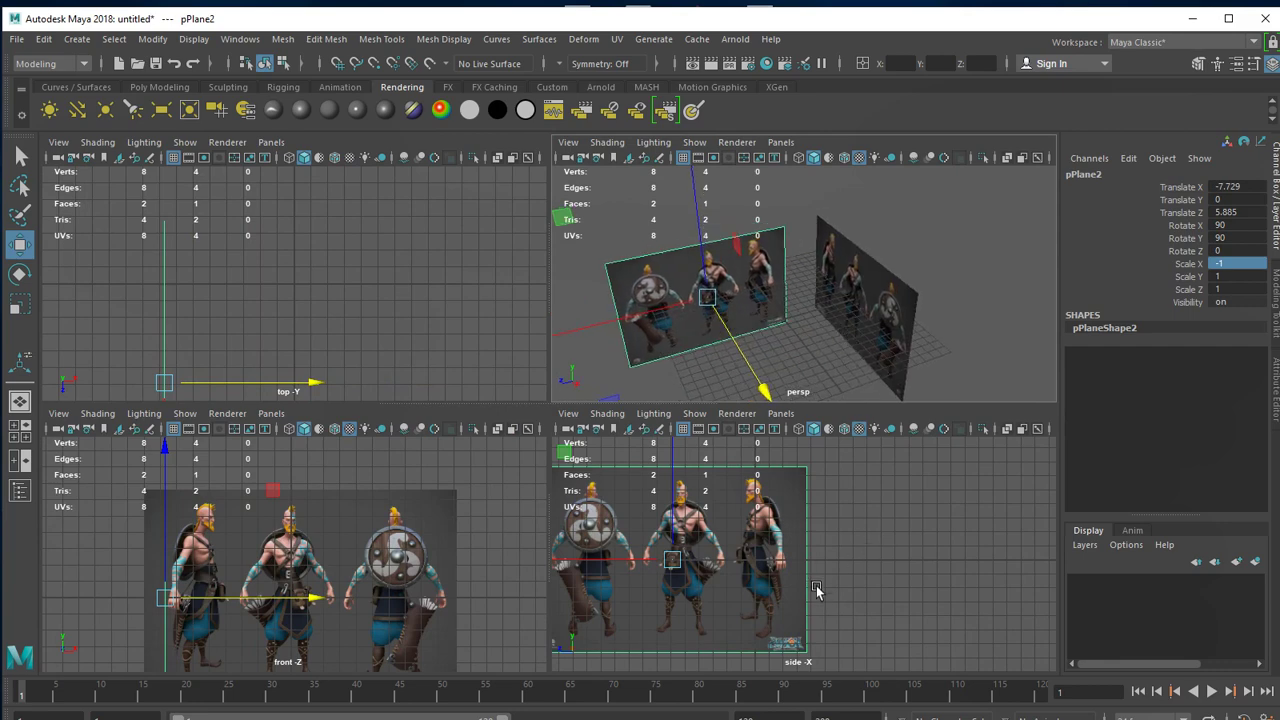
{"action": "key", "text": "space"}
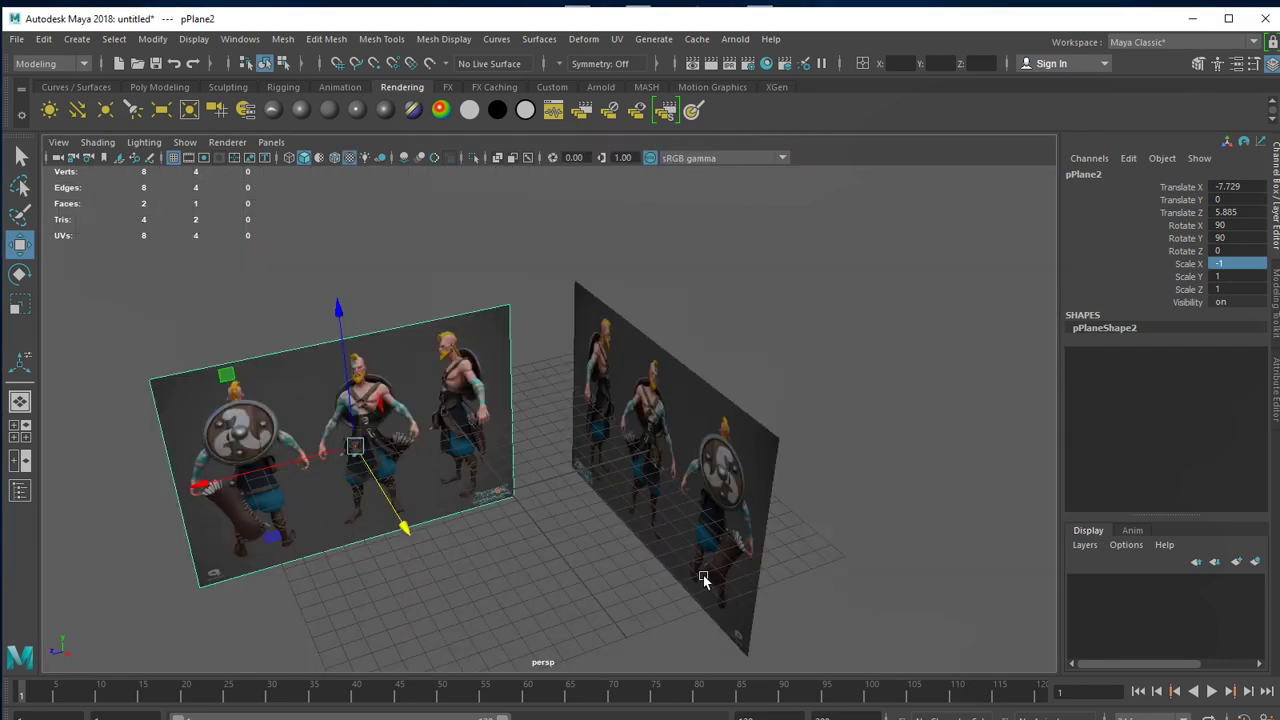
{"action": "mouse_move", "coordinate": [703, 580]}
{"action": "left_mouse_down", "text": "alt"}
{"action": "mouse_move", "coordinate": [558, 533]}
{"action": "mouse_move", "coordinate": [825, 564]}
{"action": "left_mouse_up", "text": "alt"}
Raise the front reference plane to Translate Y 5.338 in the four-pane layout.
{"action": "key", "text": "space"}
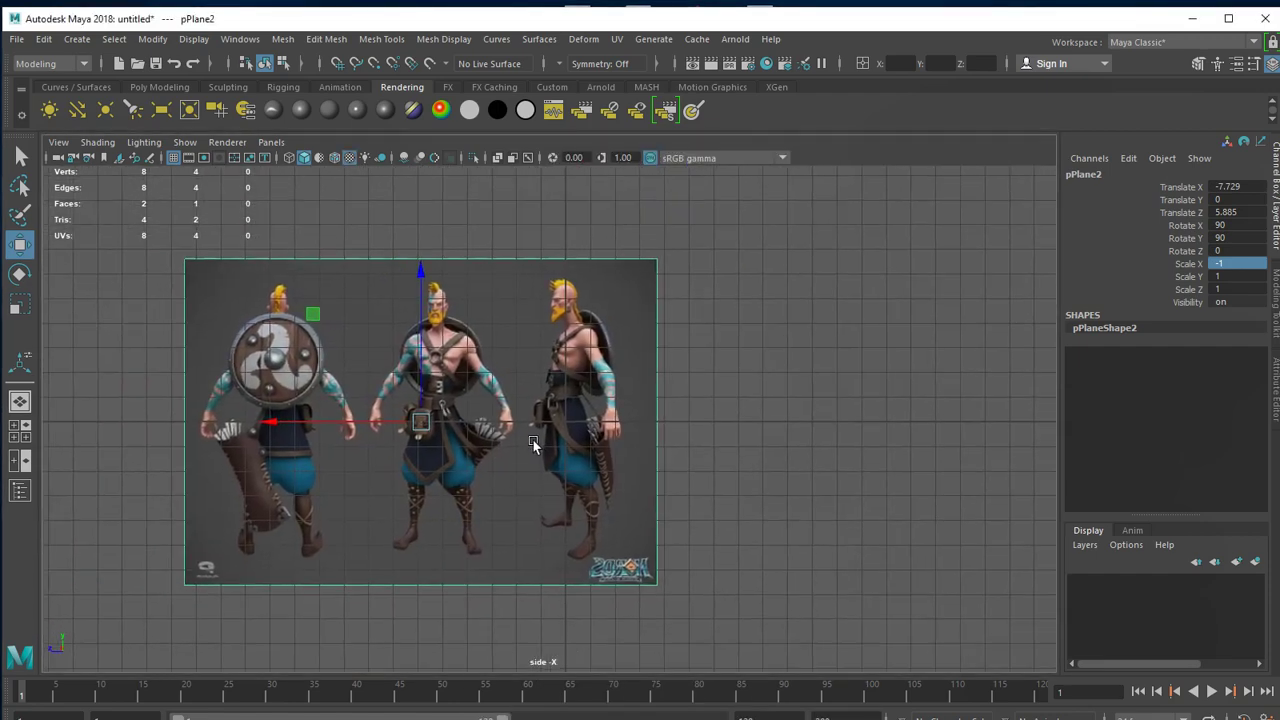
{"action": "scroll", "coordinate": [533, 445], "scroll_direction": "up", "scroll_amount": 2}
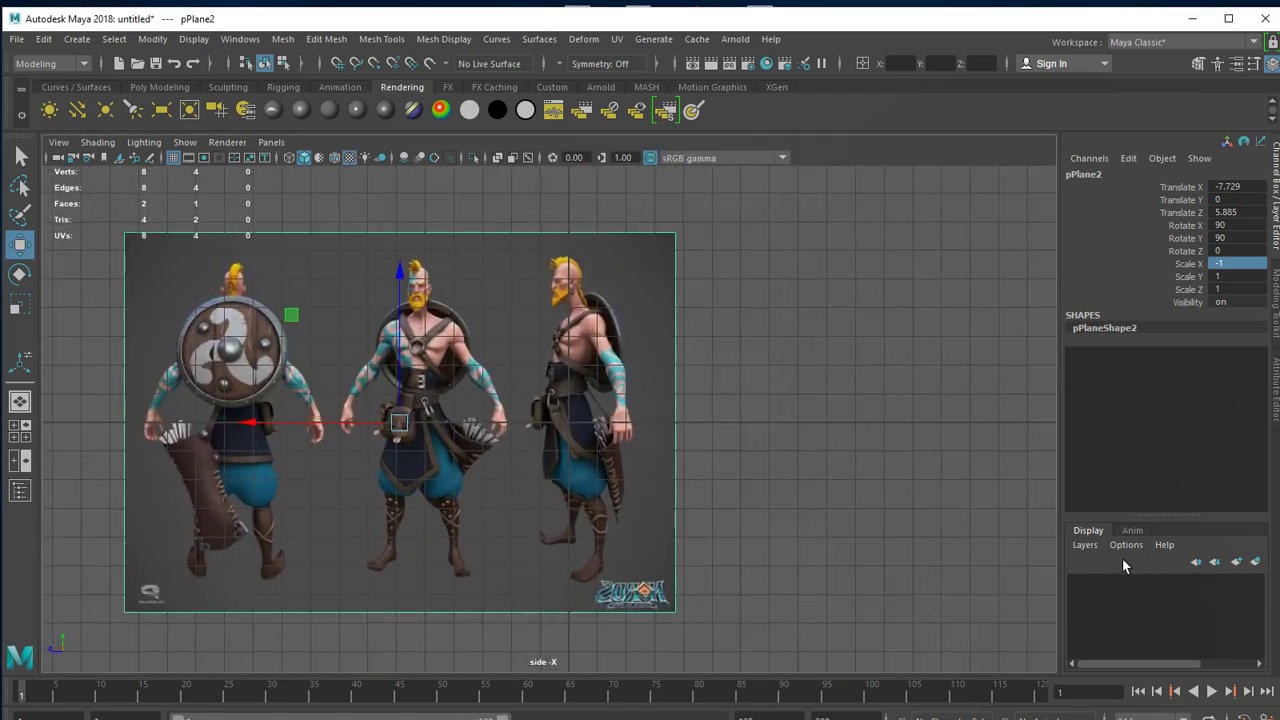
{"action": "key", "text": "space"}
{"action": "key", "text": "space"}
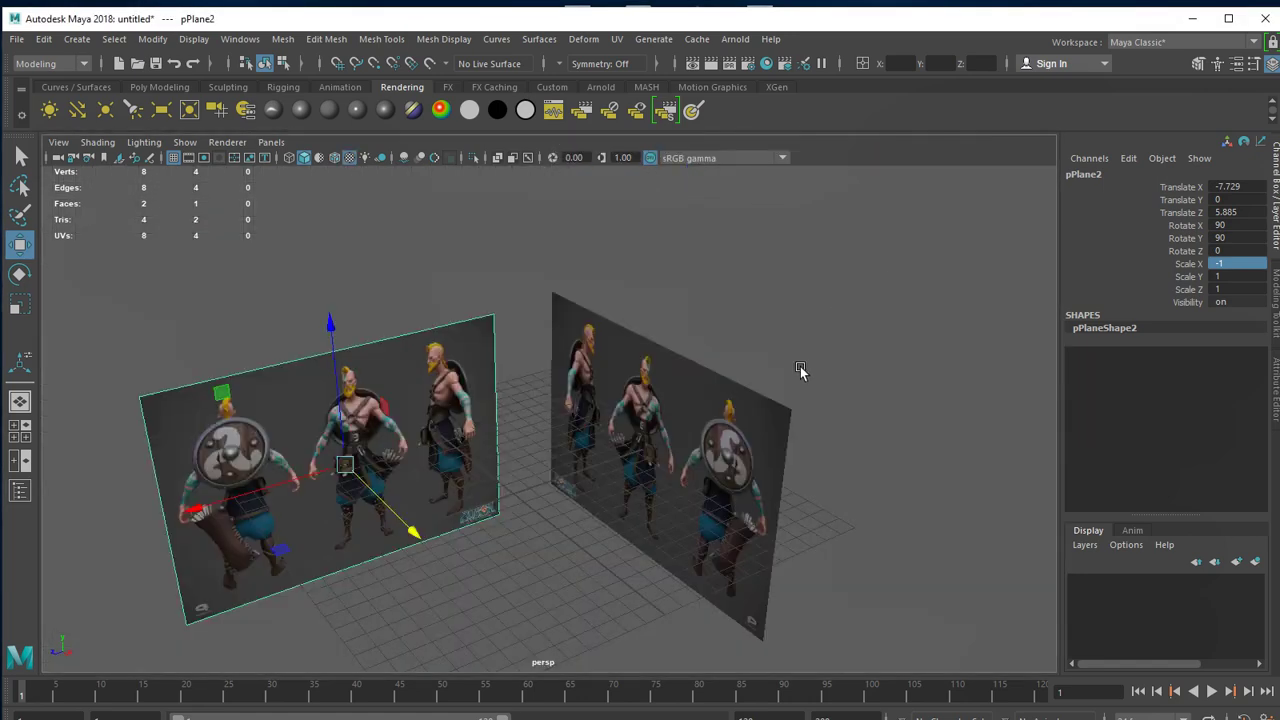
{"action": "key", "text": "space"}
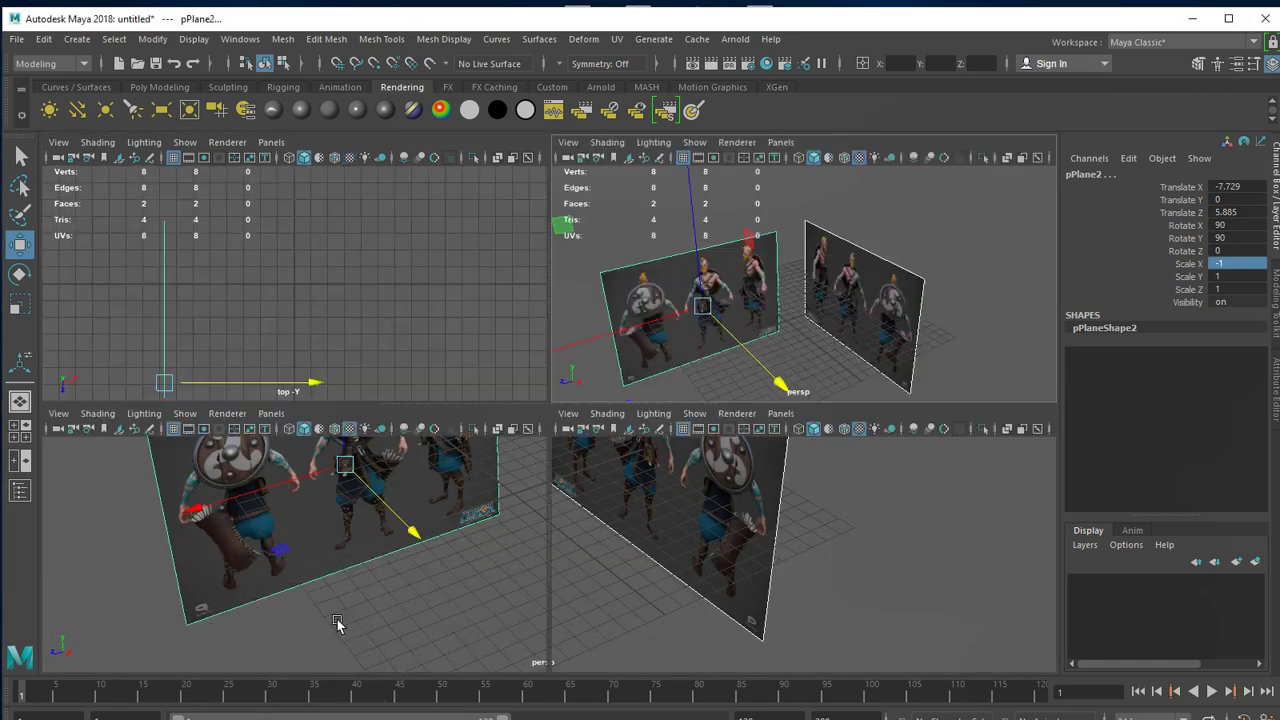
{"action": "key", "text": "space"}
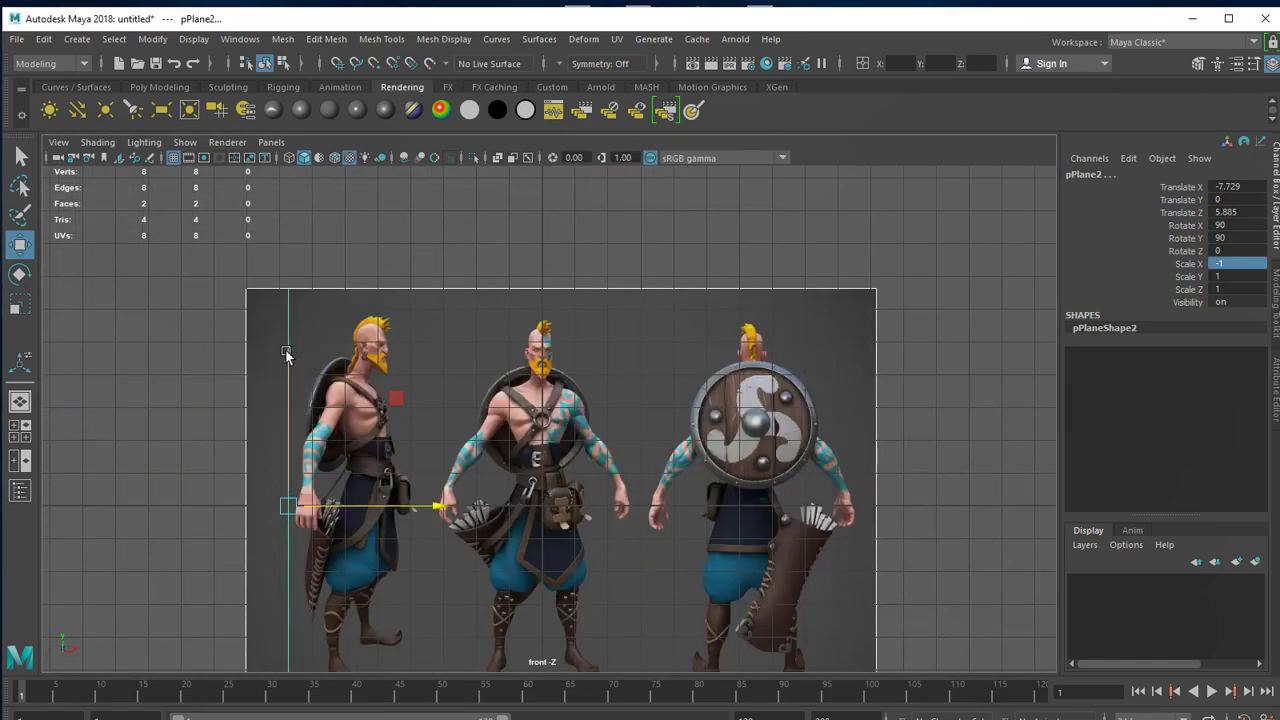
{"action": "left_click_drag", "start_coordinate": [285, 355], "coordinate": [307, 176]}
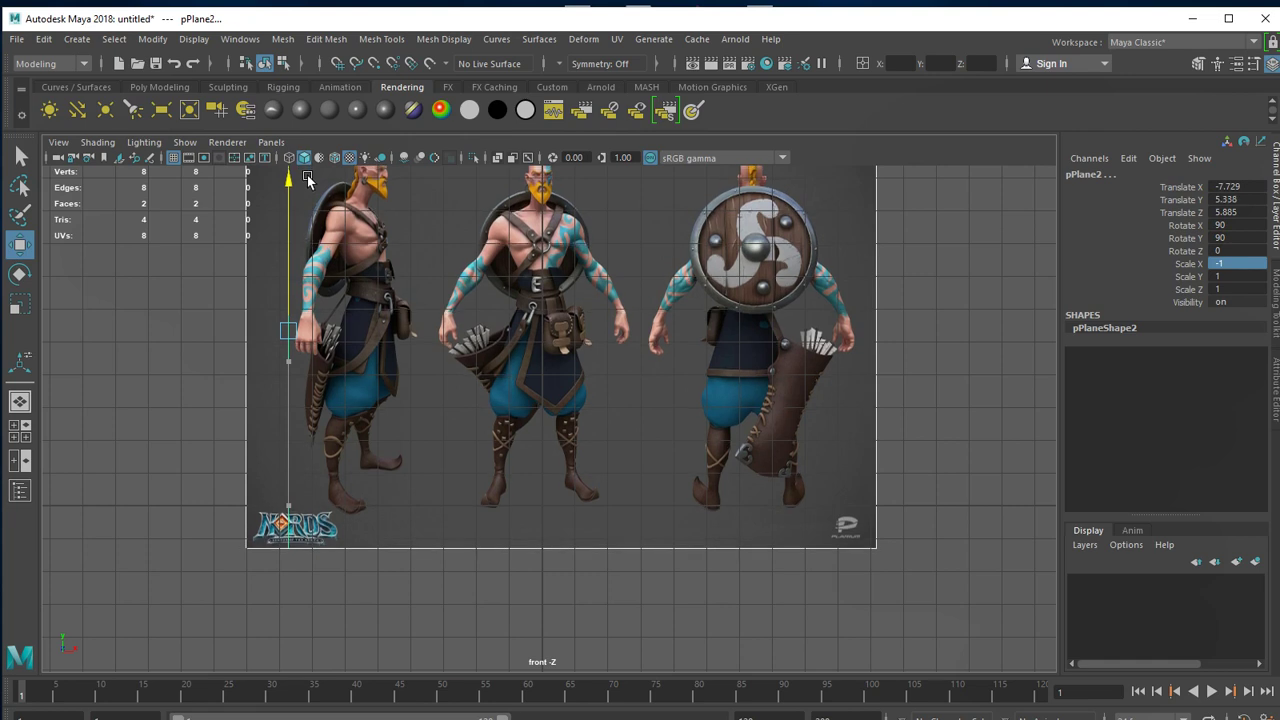
{"action": "left_click_drag", "start_coordinate": [307, 176], "coordinate": [458, 197]}
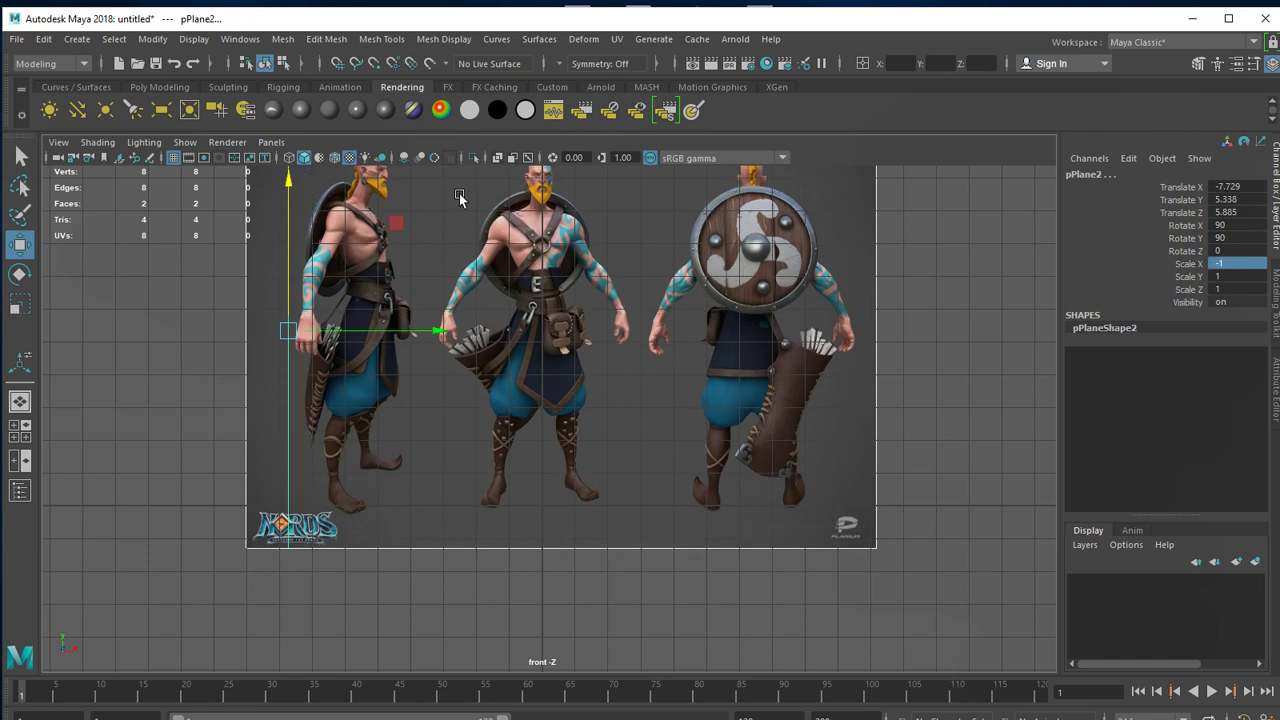
Put the selected plane into a new layer, layer1, set to reference (R) display.
{"action": "left_click", "coordinate": [1256, 564]}
{"action": "left_click", "coordinate": [1113, 584]}
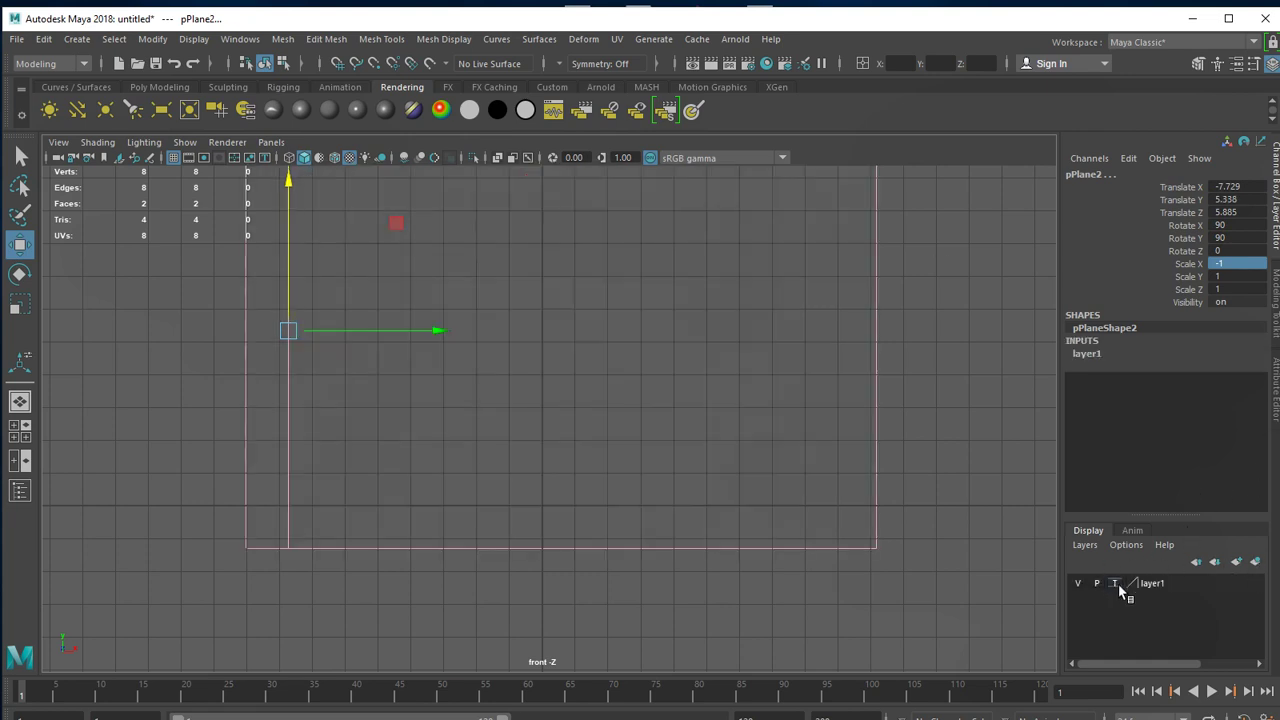
{"action": "left_click", "coordinate": [1113, 584]}
Orbit to face both planes and select the other plane, pPlane1.
{"action": "left_click_drag", "start_coordinate": [777, 334], "coordinate": [857, 281]}
{"action": "left_click_drag", "start_coordinate": [806, 459], "coordinate": [603, 513], "text": "alt"}
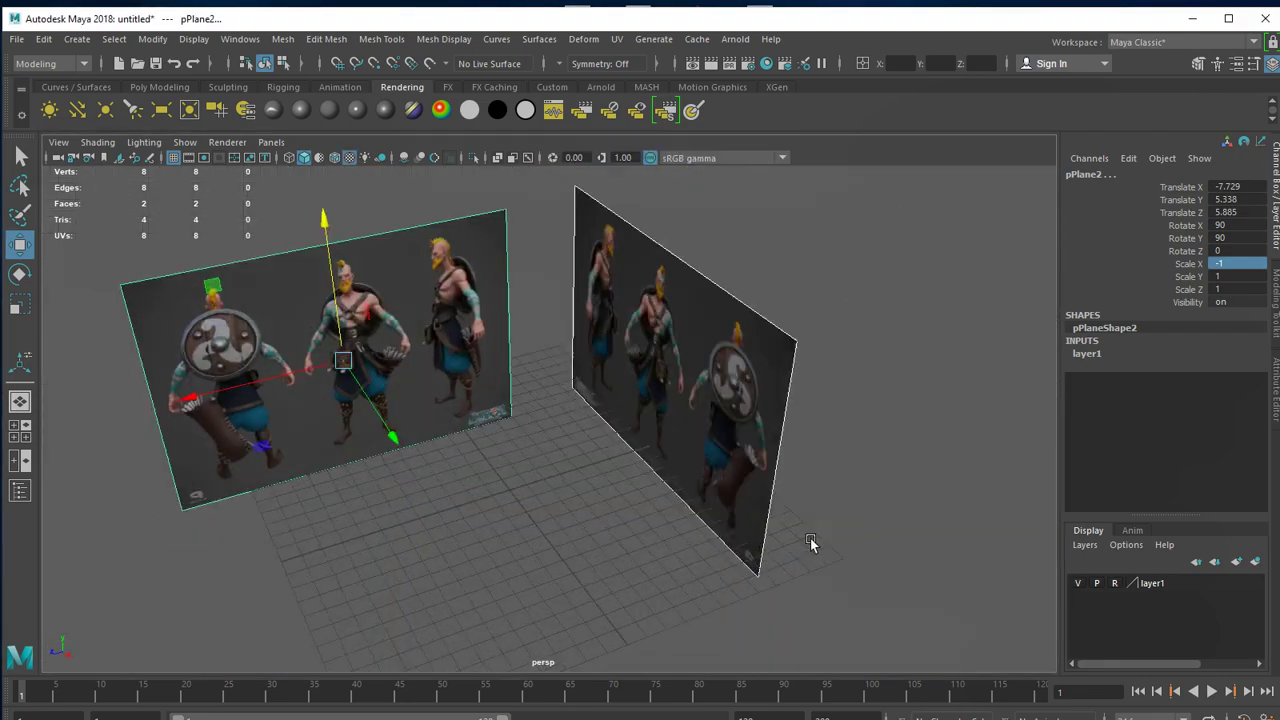
{"action": "left_click_drag", "start_coordinate": [572, 446], "coordinate": [829, 409], "text": "alt"}
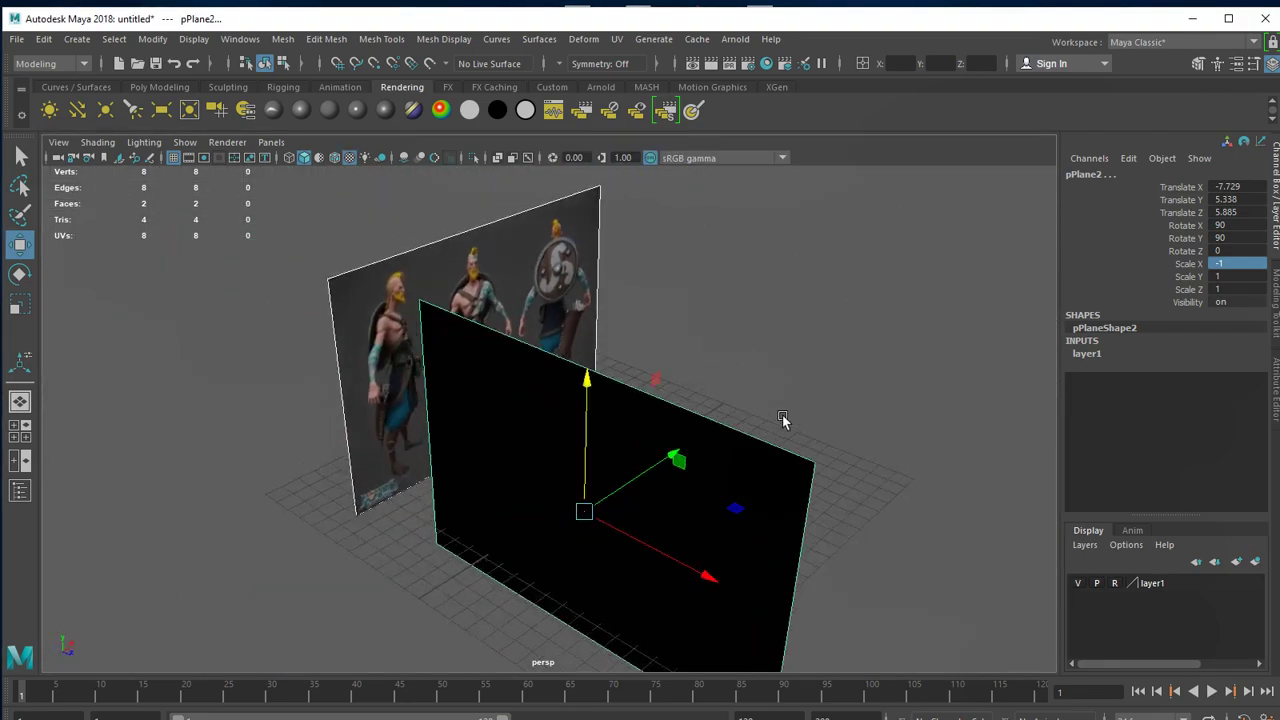
{"action": "mouse_move", "coordinate": [718, 482]}
{"action": "left_mouse_down", "text": "alt"}
{"action": "mouse_move", "coordinate": [806, 533]}
{"action": "mouse_move", "coordinate": [569, 529]}
{"action": "mouse_move", "coordinate": [680, 526]}
{"action": "left_mouse_up", "text": "alt"}
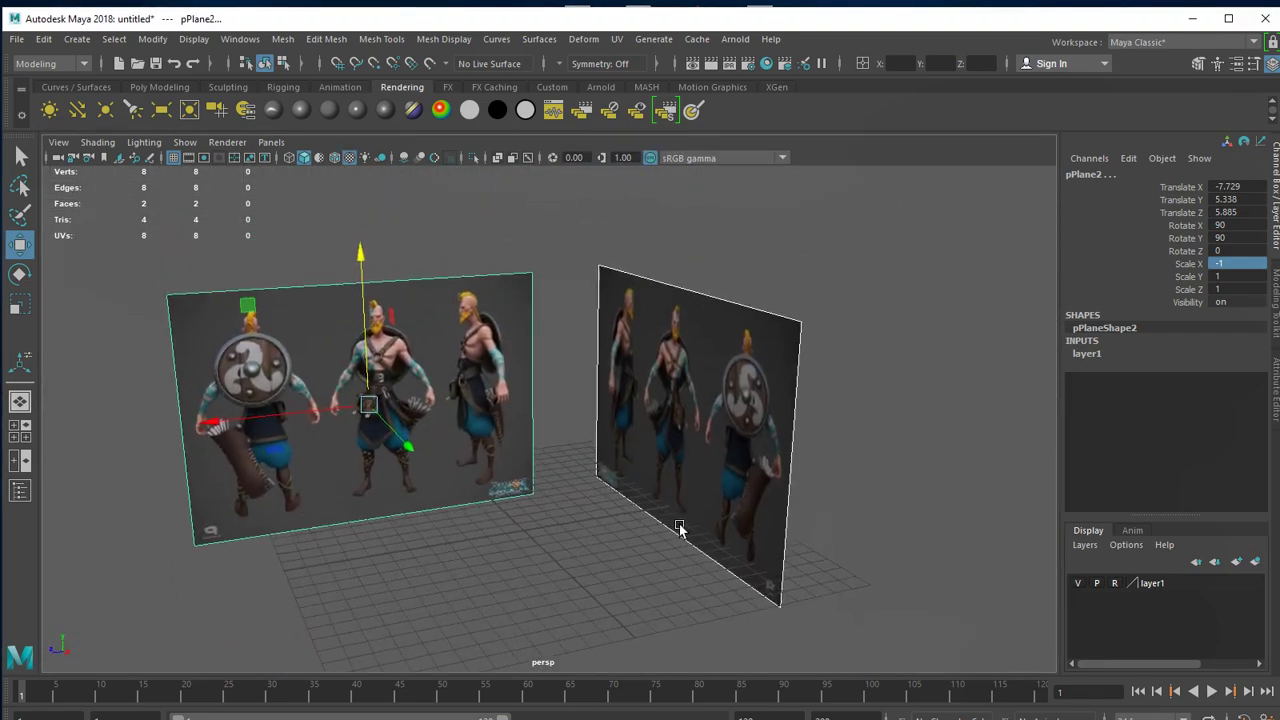
{"action": "left_click", "coordinate": [910, 568]}
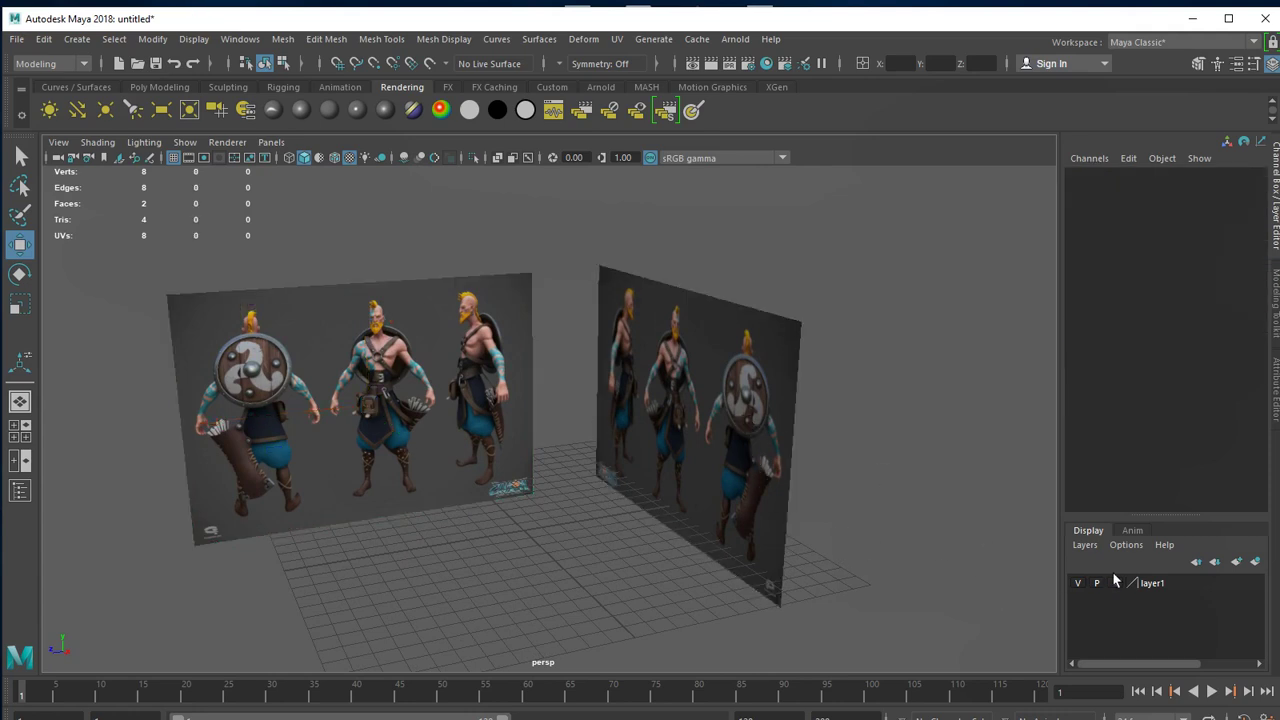
{"action": "left_click", "coordinate": [630, 292]}
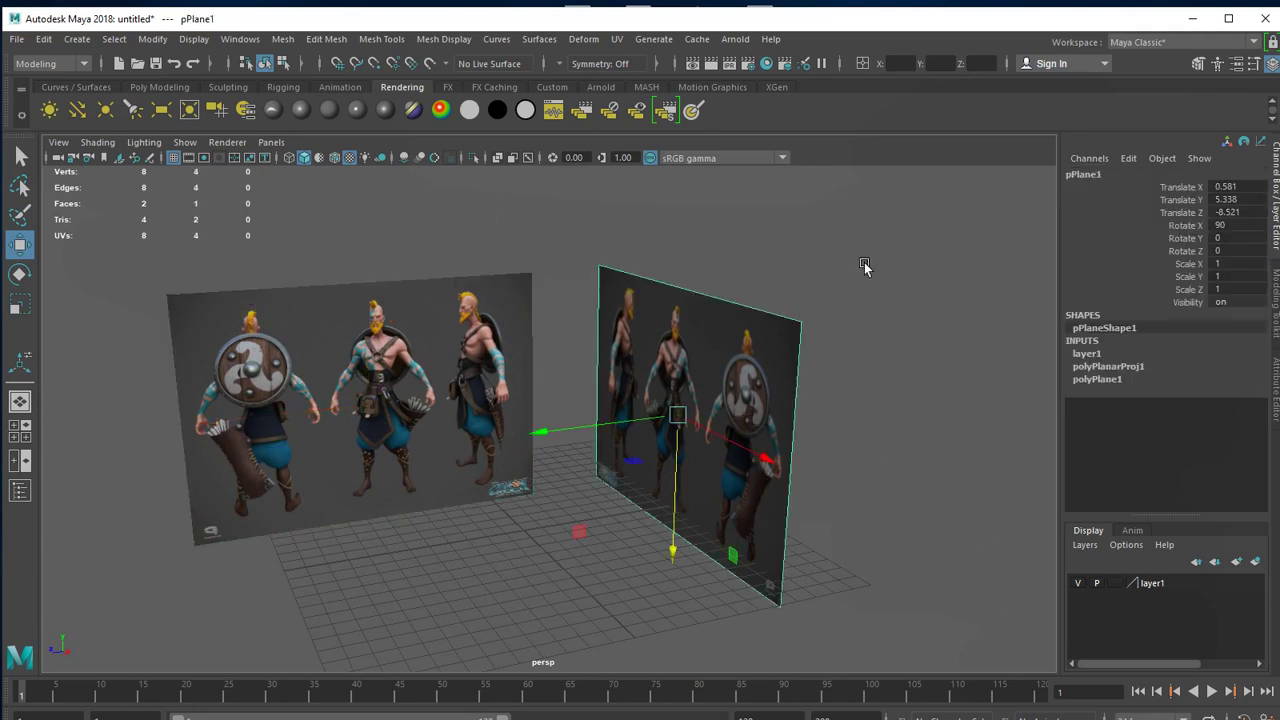
Turn off Double Sided under Render Stats for both pPlane1 and pPlane2.
{"action": "left_click", "coordinate": [1275, 385]}
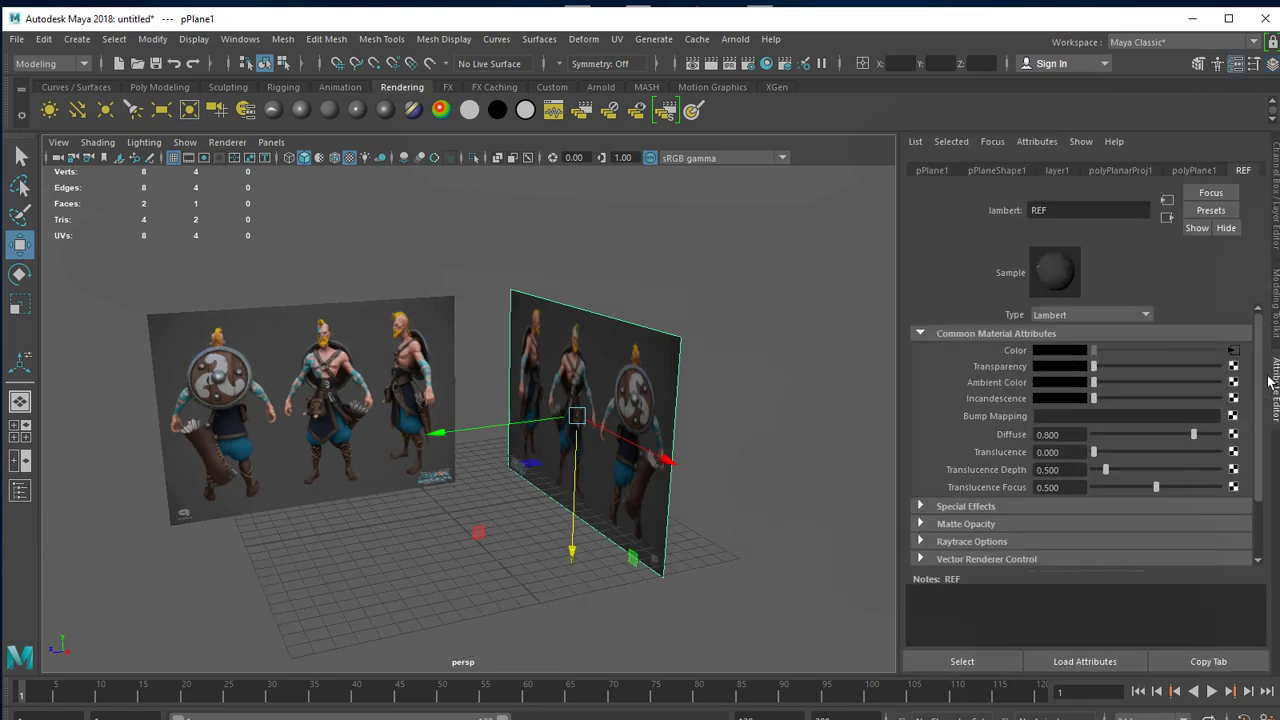
{"action": "left_click", "coordinate": [997, 170]}
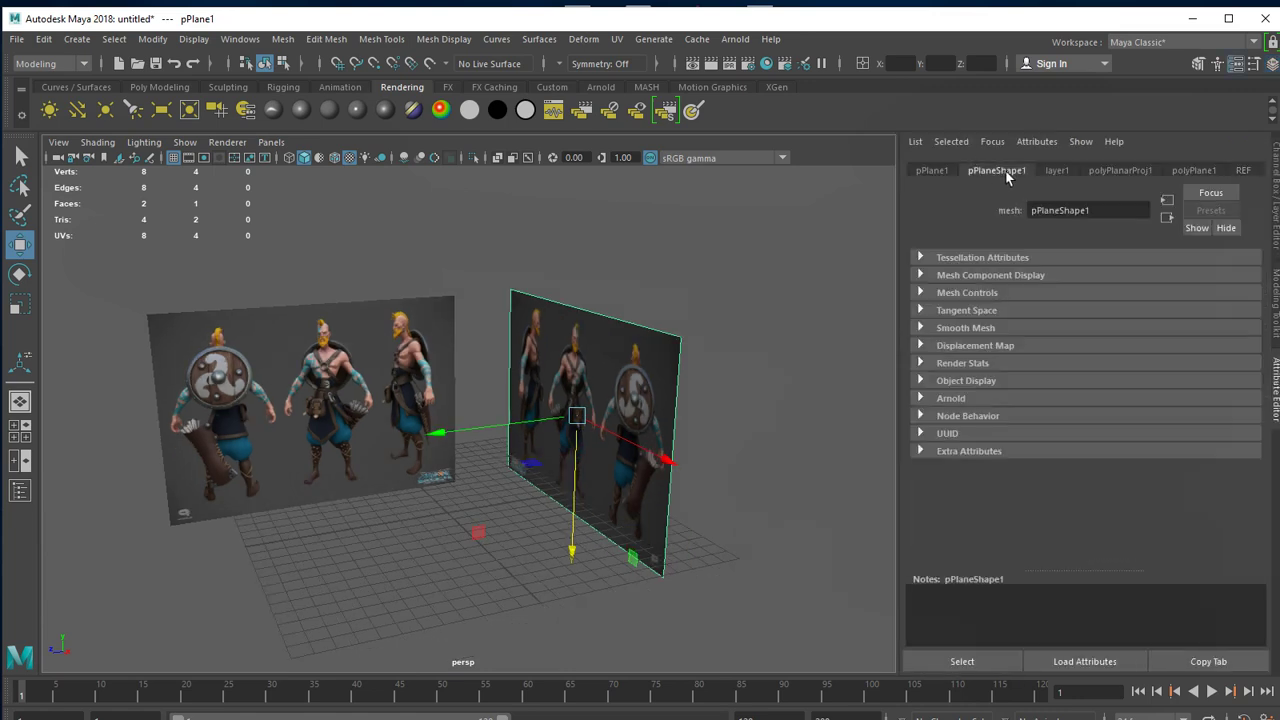
{"action": "left_click", "coordinate": [980, 366]}
{"action": "left_click", "coordinate": [1040, 502]}
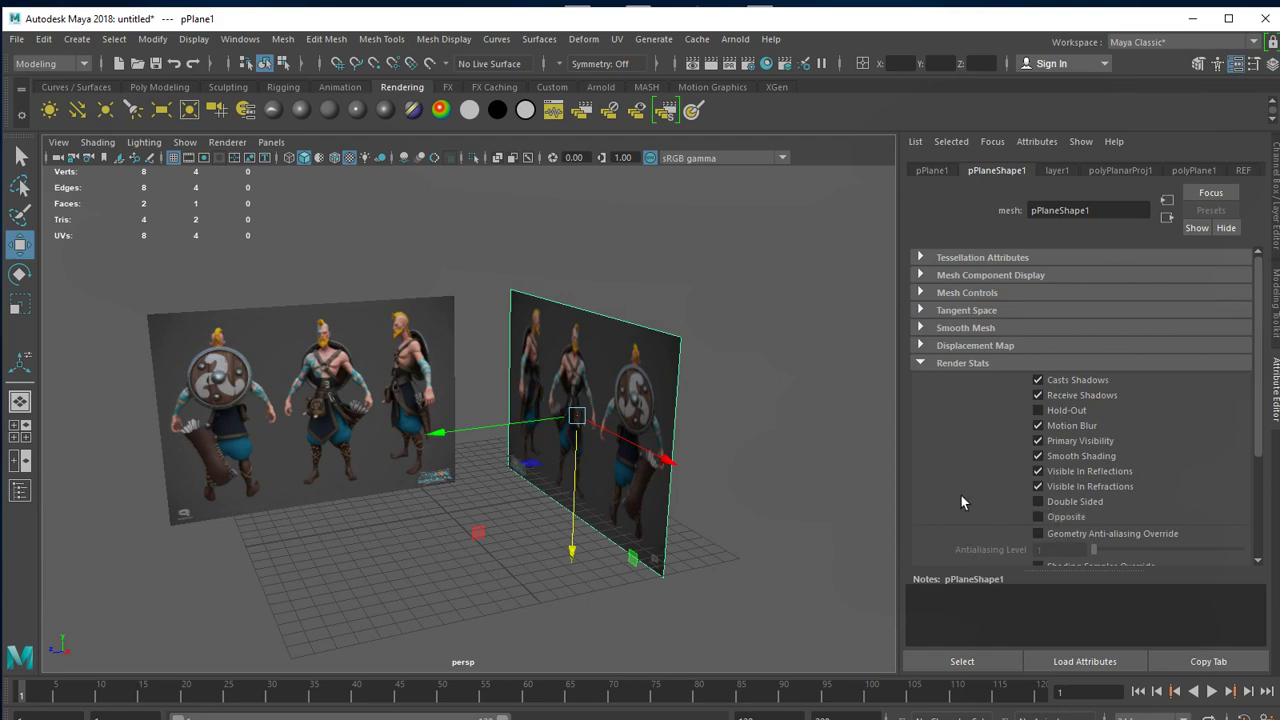
{"action": "mouse_move", "coordinate": [722, 408]}
{"action": "left_mouse_down", "text": "alt"}
{"action": "mouse_move", "coordinate": [377, 400]}
{"action": "mouse_move", "coordinate": [706, 229]}
{"action": "mouse_move", "coordinate": [806, 340]}
{"action": "left_mouse_up", "text": "alt"}
{"action": "left_click", "coordinate": [1040, 502]}
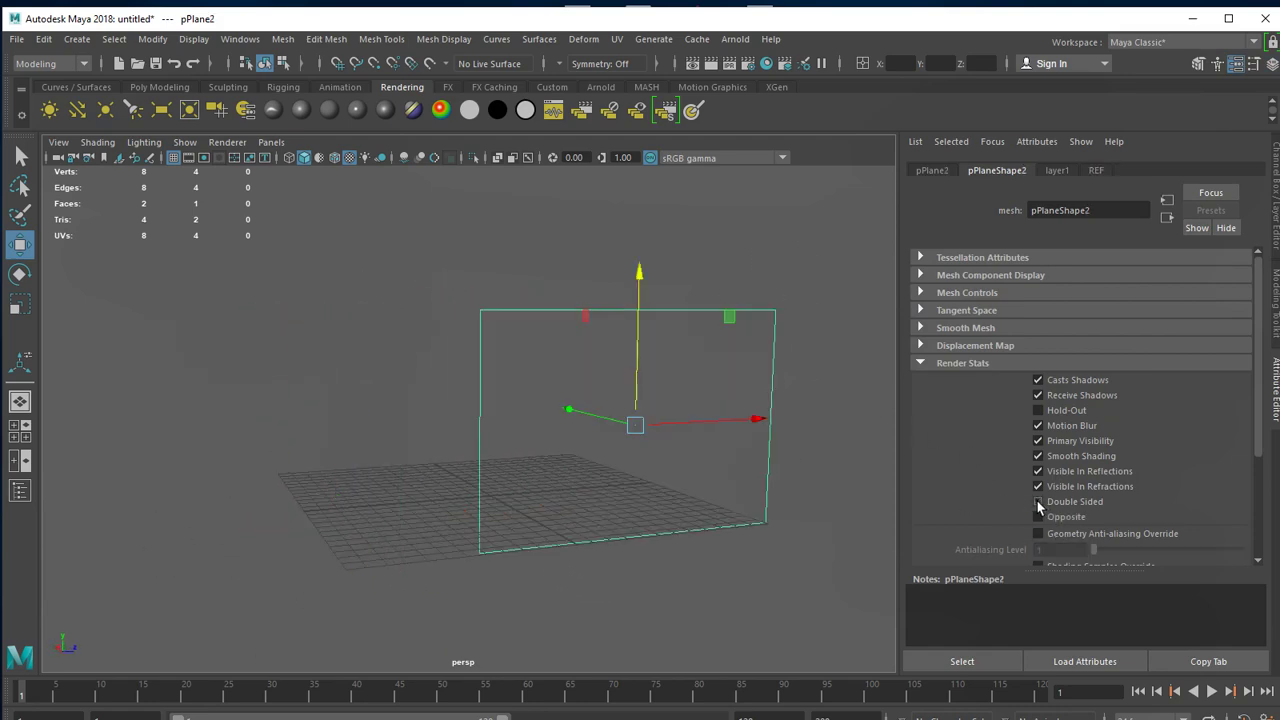
{"action": "left_click_drag", "start_coordinate": [443, 346], "coordinate": [731, 349], "text": "alt"}
Deselect everything and switch layer1 to template display in the Channel Box.
{"action": "left_click", "coordinate": [727, 373]}
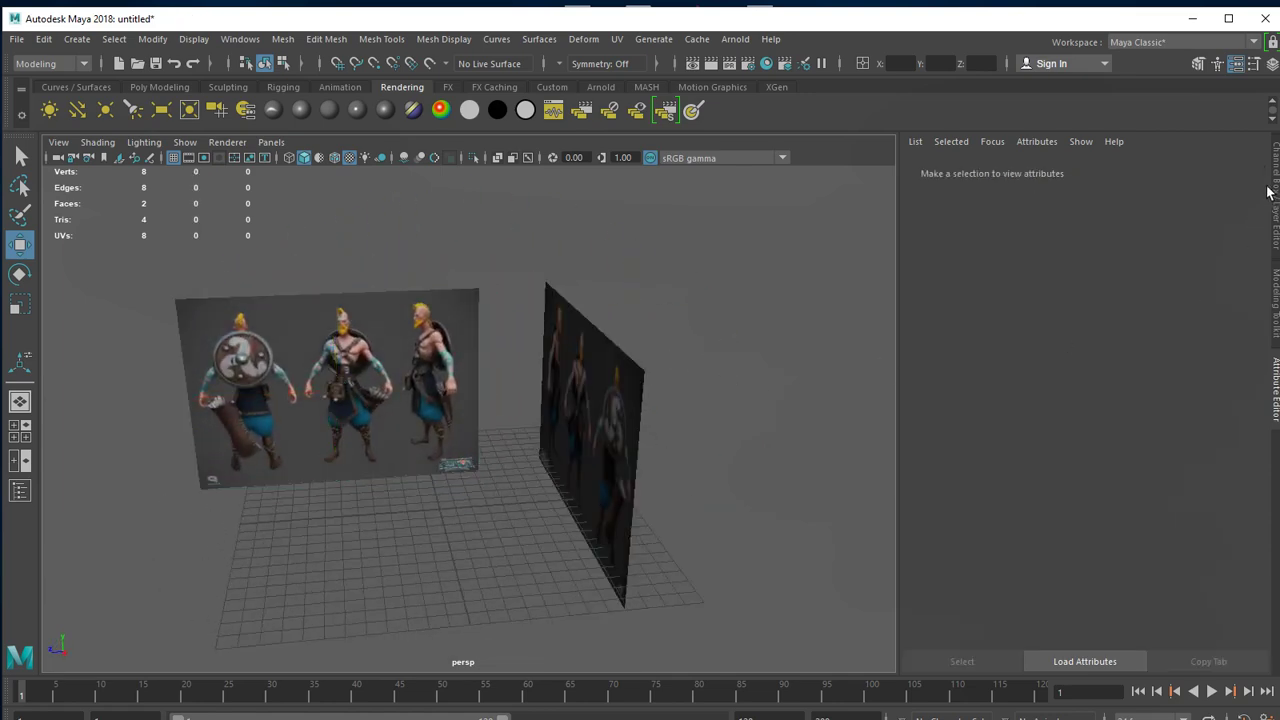
{"action": "left_click", "coordinate": [1275, 192]}
{"action": "left_click", "coordinate": [1114, 583]}
Set layer1 back to reference display and open File > Save Scene As.
{"action": "left_click", "coordinate": [1114, 583]}
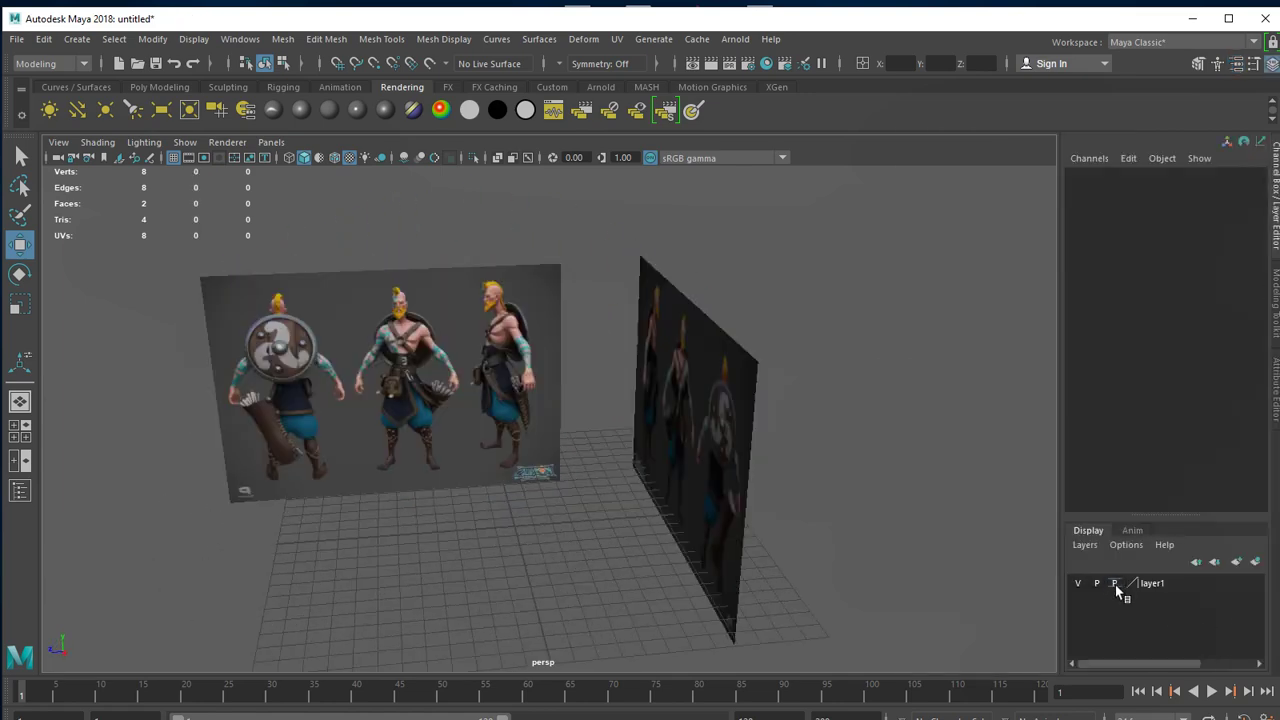
{"action": "mouse_move", "coordinate": [817, 557]}
{"action": "left_mouse_down", "text": "alt"}
{"action": "mouse_move", "coordinate": [829, 586]}
{"action": "mouse_move", "coordinate": [815, 565]}
{"action": "mouse_move", "coordinate": [691, 574]}
{"action": "mouse_move", "coordinate": [696, 562]}
{"action": "left_mouse_up", "text": "alt"}
{"action": "left_click", "coordinate": [17, 39]}
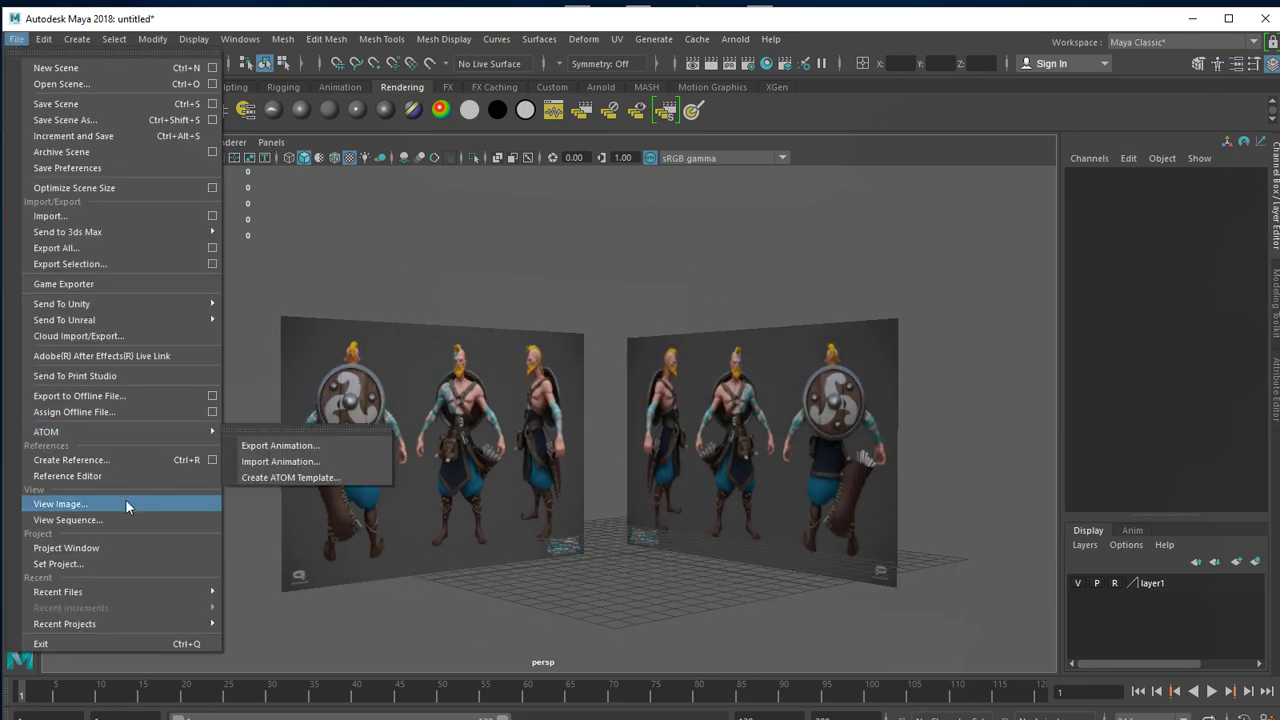
{"action": "left_click", "coordinate": [85, 122]}
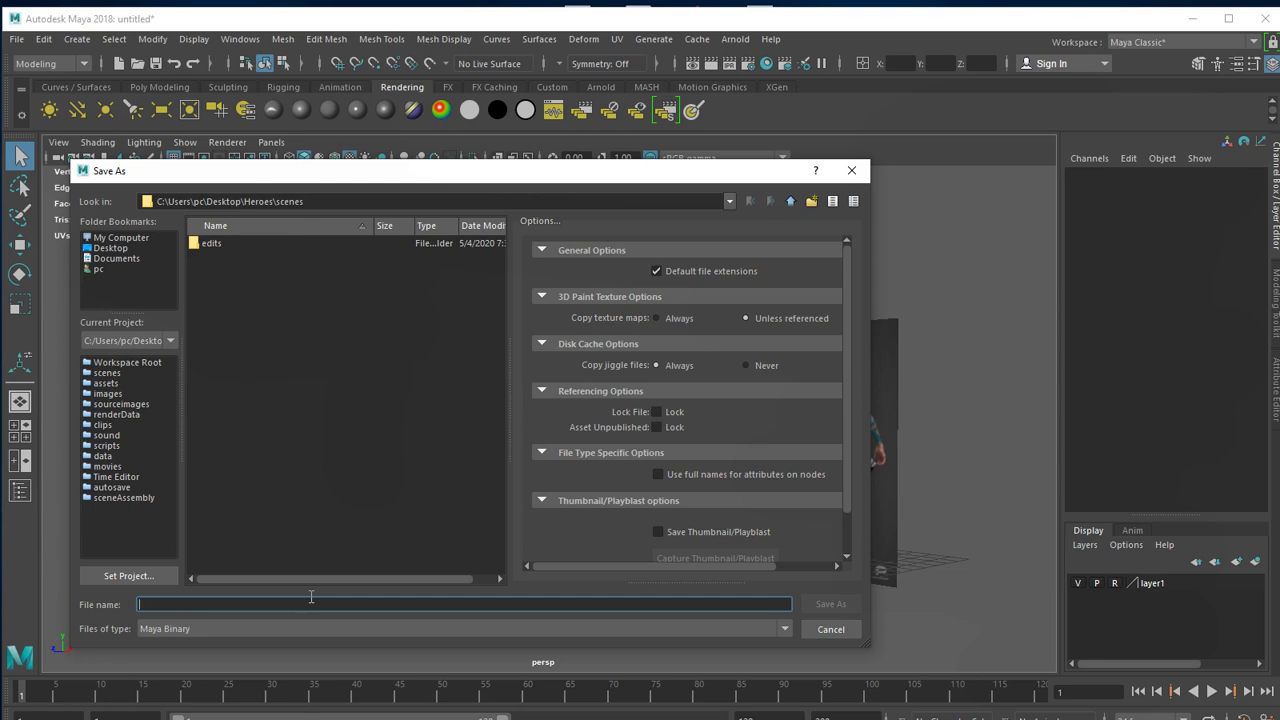
Name the file 'Ref' and save it as Ref.mb in the Heroes scenes folder.
{"action": "type", "text": "F"}
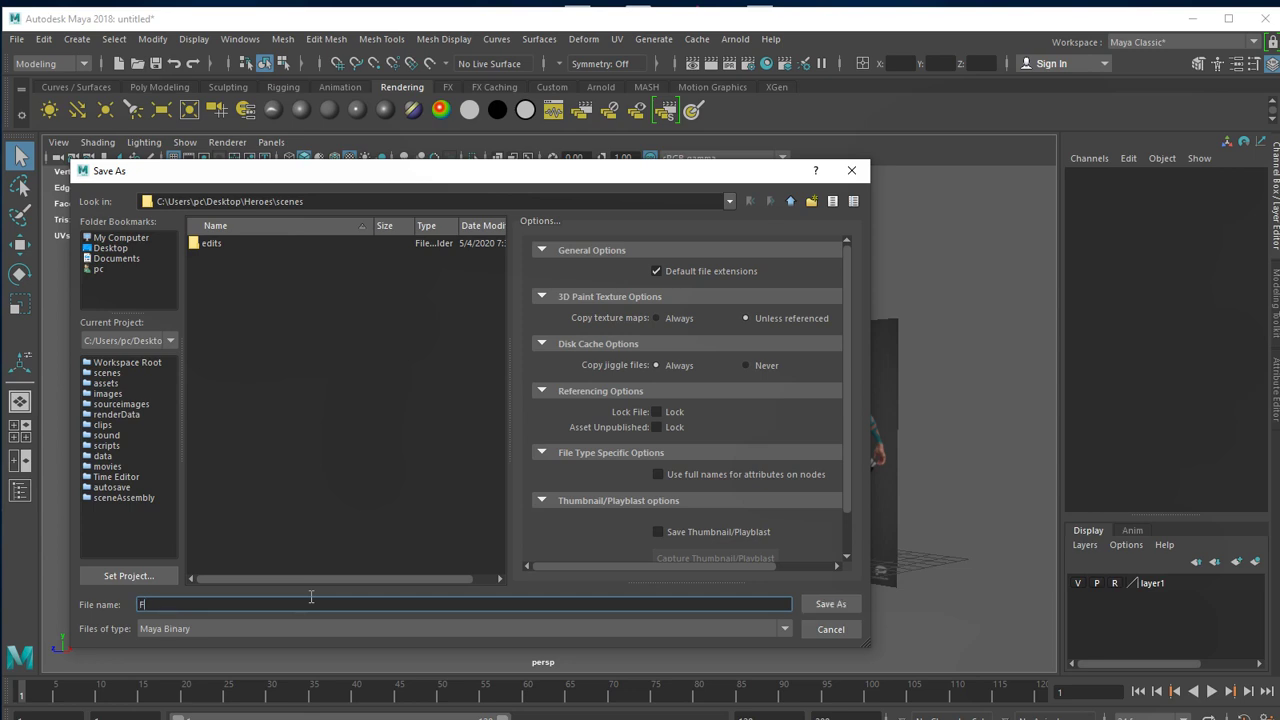
{"action": "key", "text": "BackSpace"}
{"action": "key", "text": "BackSpace"}
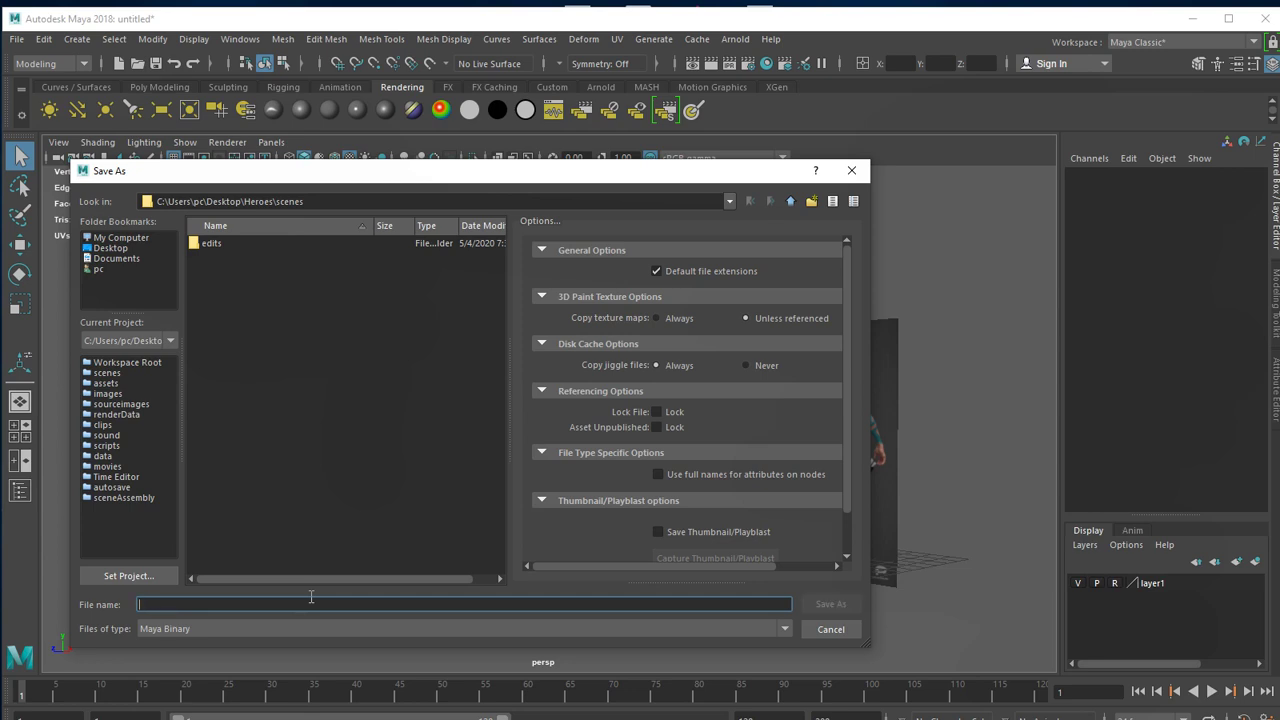
{"action": "type", "text": "Ref"}
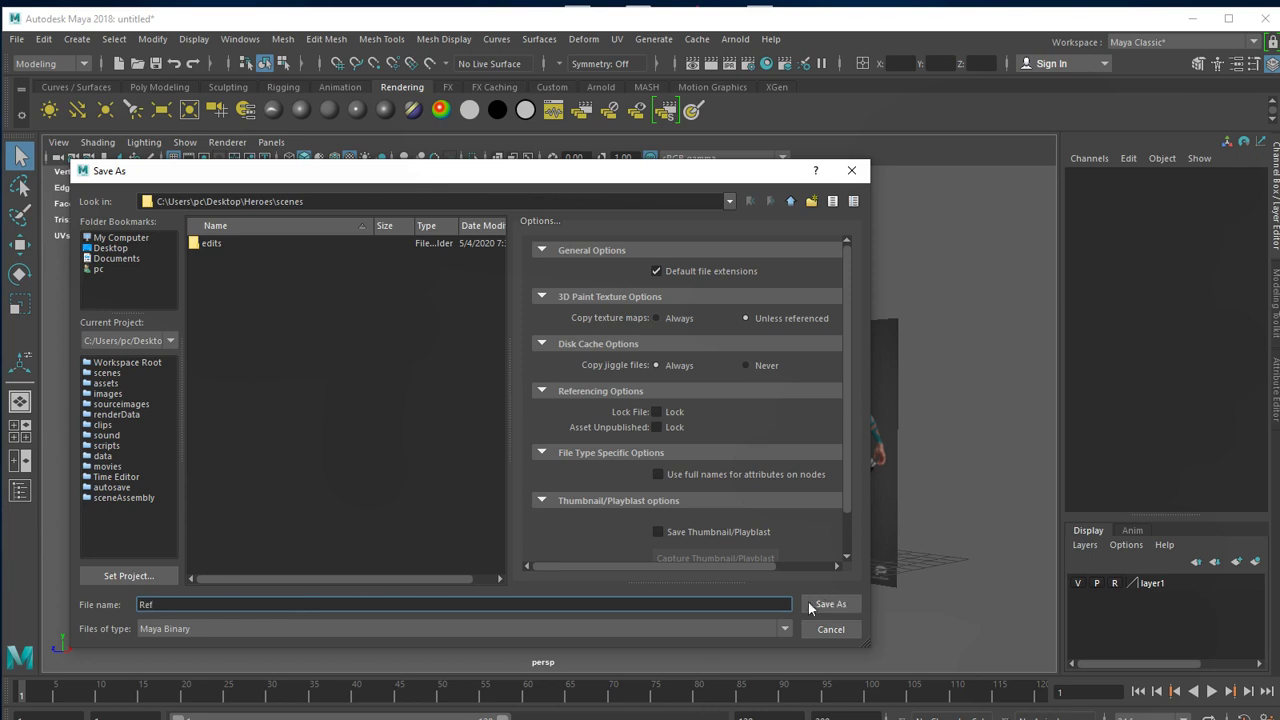
{"action": "left_click", "coordinate": [826, 604]}
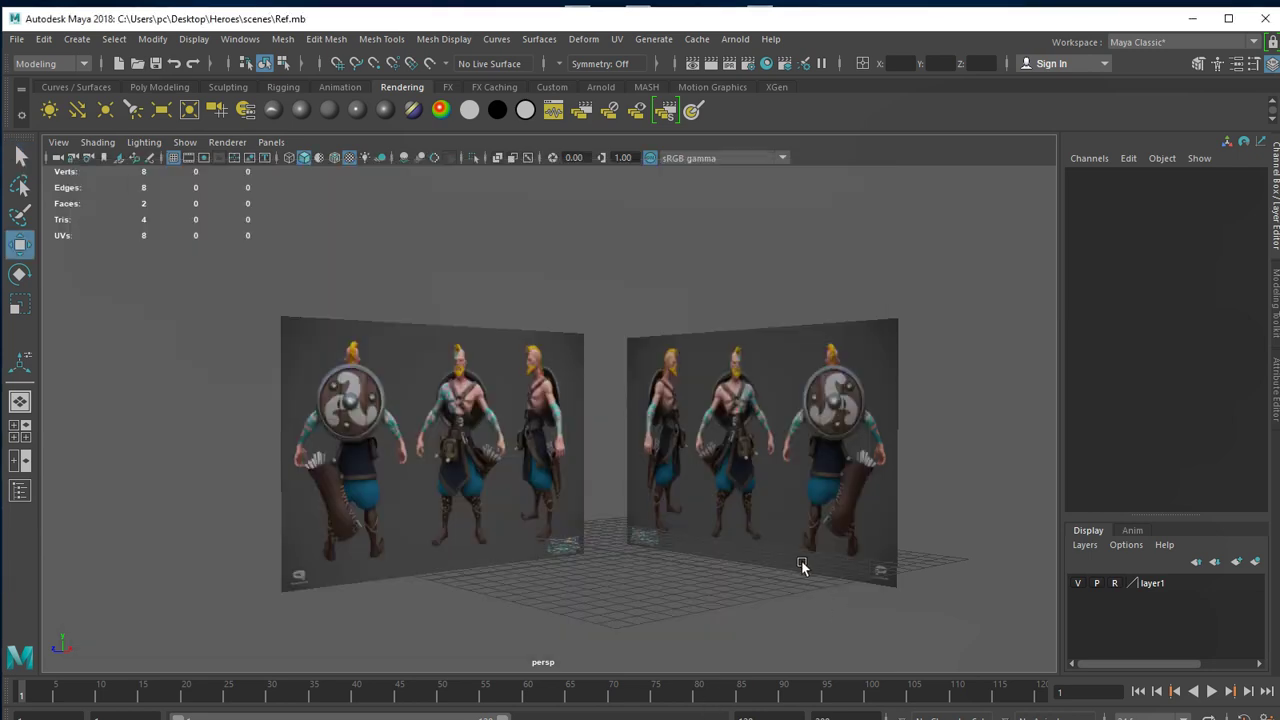
Orbit and zoom the perspective view around both reference planes.
{"action": "mouse_move", "coordinate": [750, 457]}
{"action": "left_mouse_down", "text": "alt"}
{"action": "mouse_move", "coordinate": [797, 523]}
{"action": "mouse_move", "coordinate": [846, 489]}
{"action": "left_mouse_up", "text": "alt"}
{"action": "scroll", "coordinate": [846, 489], "scroll_direction": "up", "scroll_amount": 3}
{"action": "mouse_move", "coordinate": [828, 578]}
{"action": "left_mouse_down", "text": "alt"}
{"action": "mouse_move", "coordinate": [723, 520]}
{"action": "mouse_move", "coordinate": [706, 526]}
{"action": "left_mouse_up", "text": "alt"}
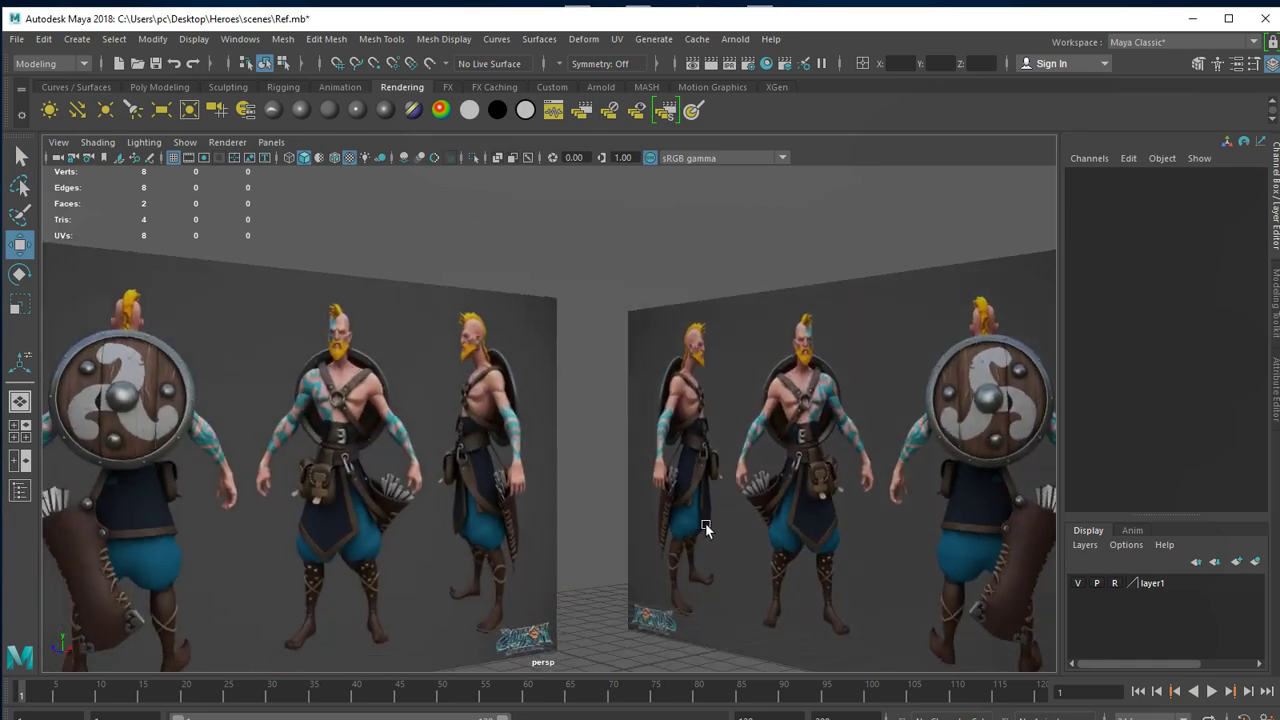
Zoom in on the reference characters in front view, then switch to the YouTube tutorial.
{"action": "key", "text": "space"}
{"action": "left_click_drag", "start_coordinate": [472, 538], "coordinate": [443, 560]}
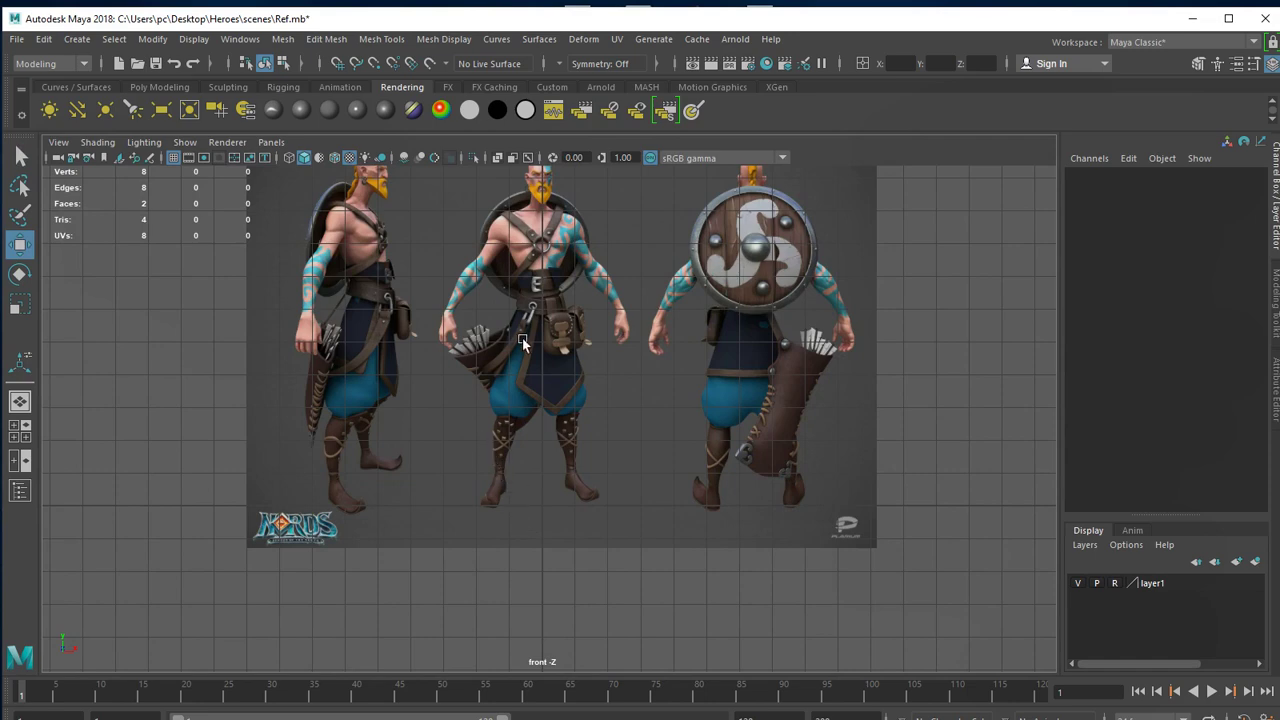
{"action": "scroll", "coordinate": [522, 338], "scroll_direction": "up", "scroll_amount": 2}
{"action": "scroll", "coordinate": [700, 430], "scroll_direction": "up", "scroll_amount": 2}
{"action": "scroll", "coordinate": [880, 513], "scroll_direction": "up", "scroll_amount": 2}
{"action": "scroll", "coordinate": [724, 462], "scroll_direction": "up", "scroll_amount": 1}
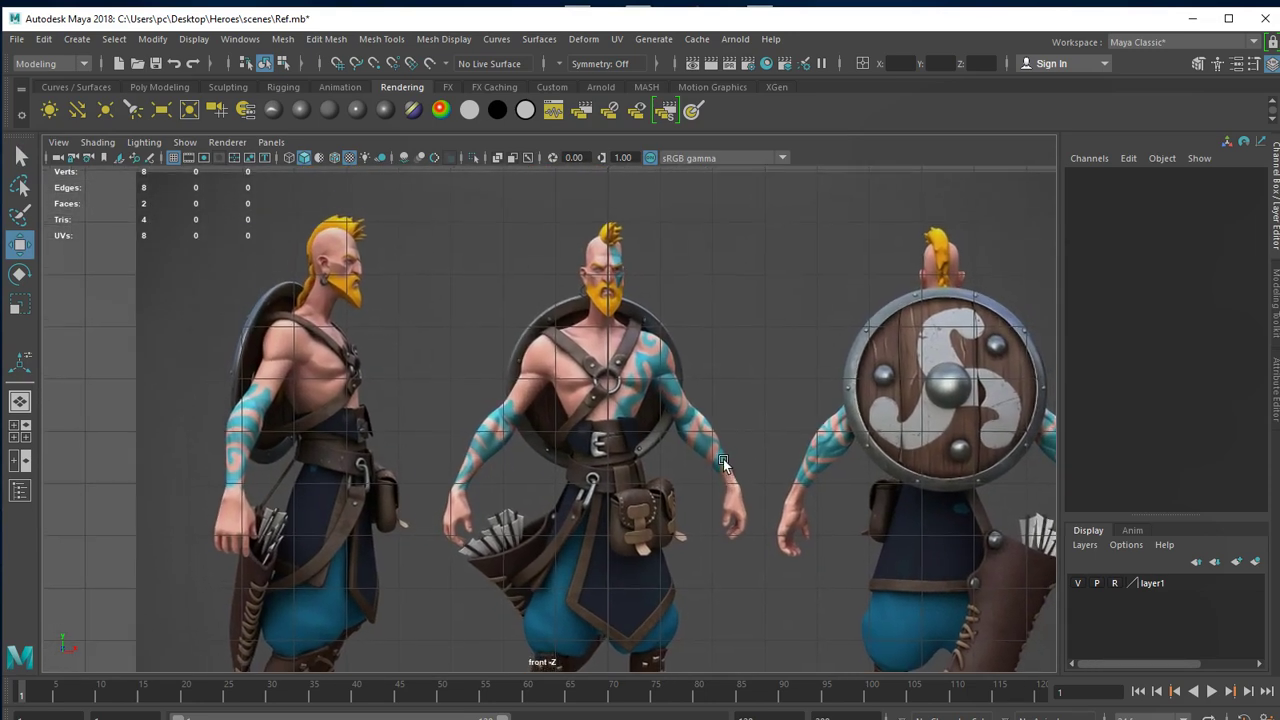
{"action": "middle_click_drag", "start_coordinate": [724, 462], "coordinate": [724, 450], "text": "alt"}
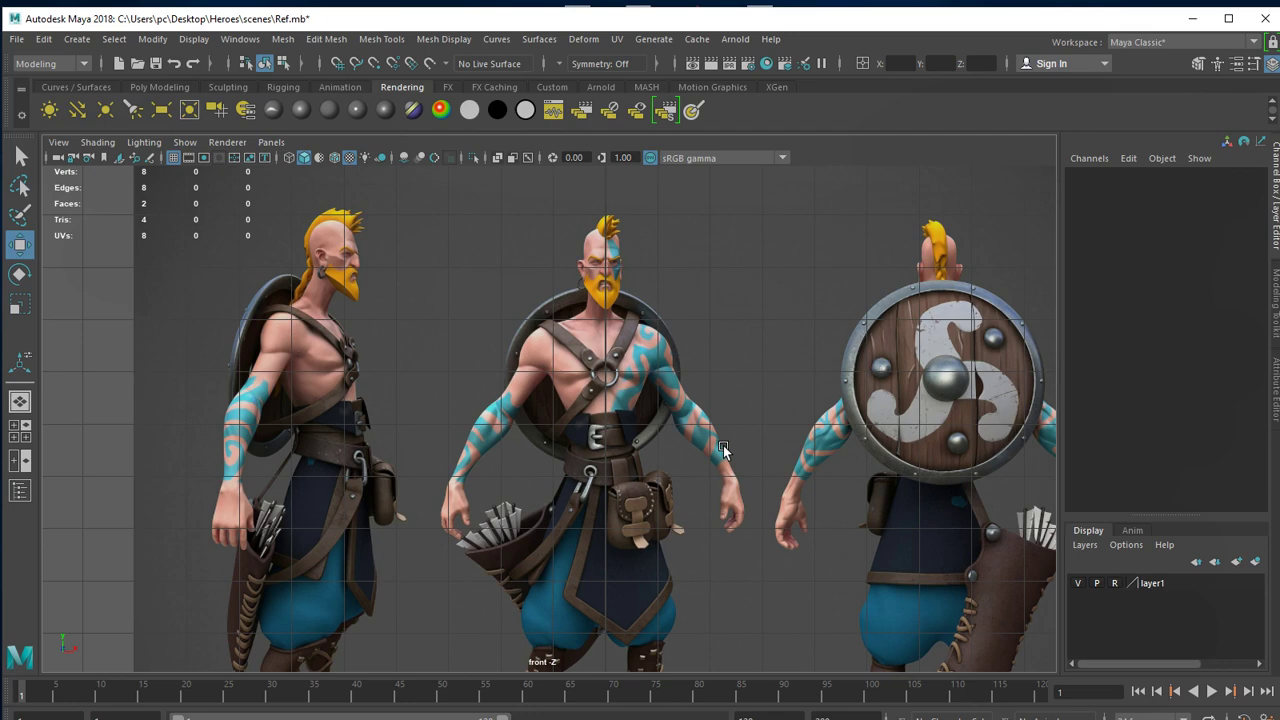
{"action": "key", "text": "alt+Tab"}
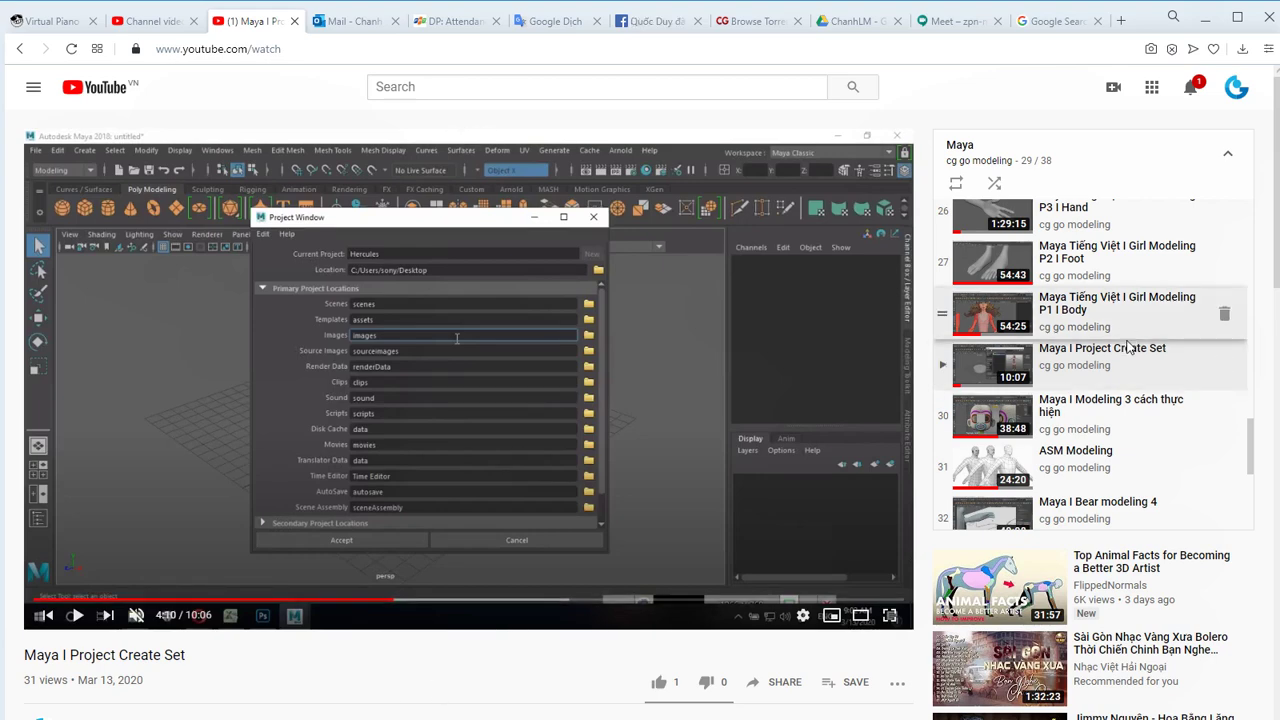
Open the Girl Modeling P1 Body tutorial and skim its early plane, reference and material parts.
{"action": "left_click", "coordinate": [987, 316]}
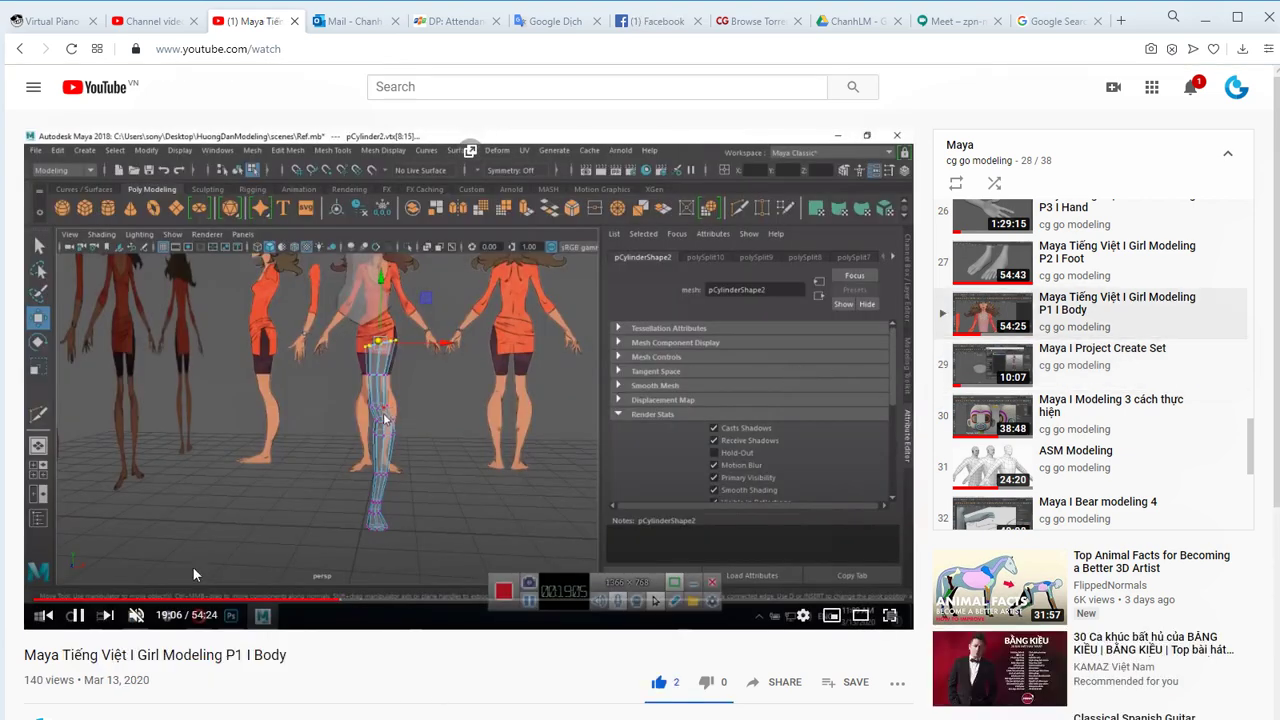
{"action": "left_click", "coordinate": [70, 600]}
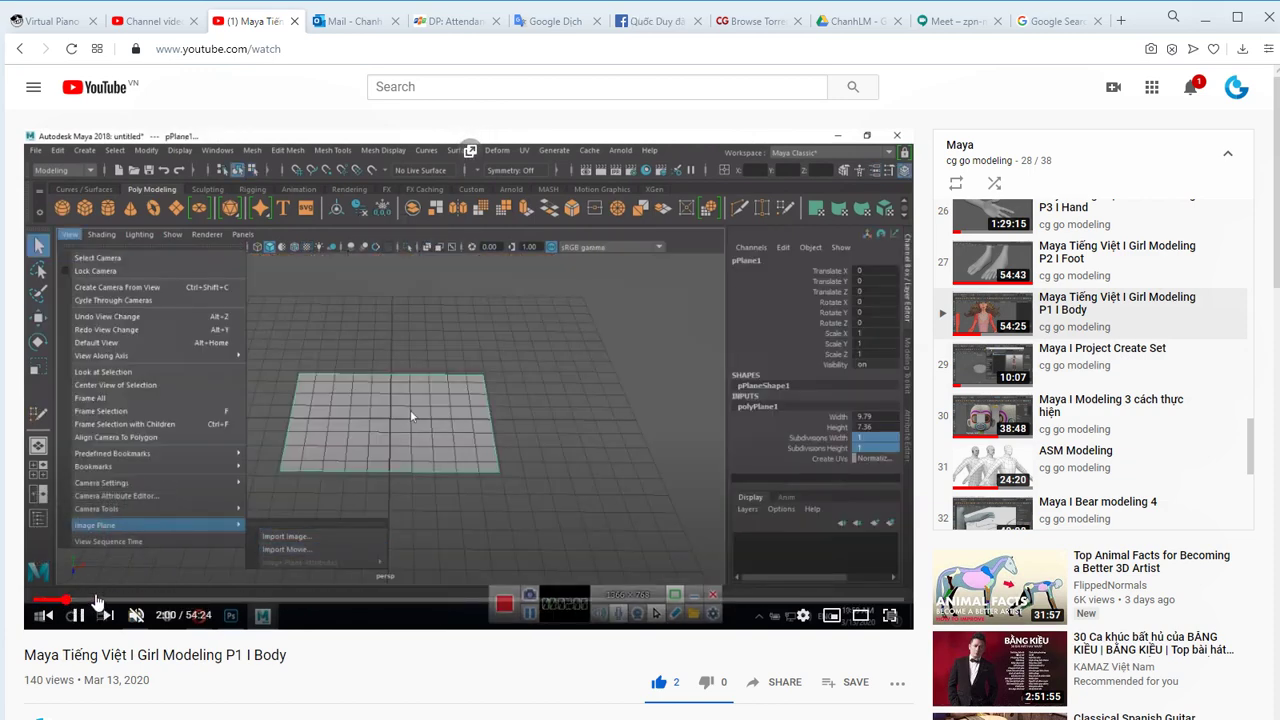
{"action": "left_click", "coordinate": [125, 600]}
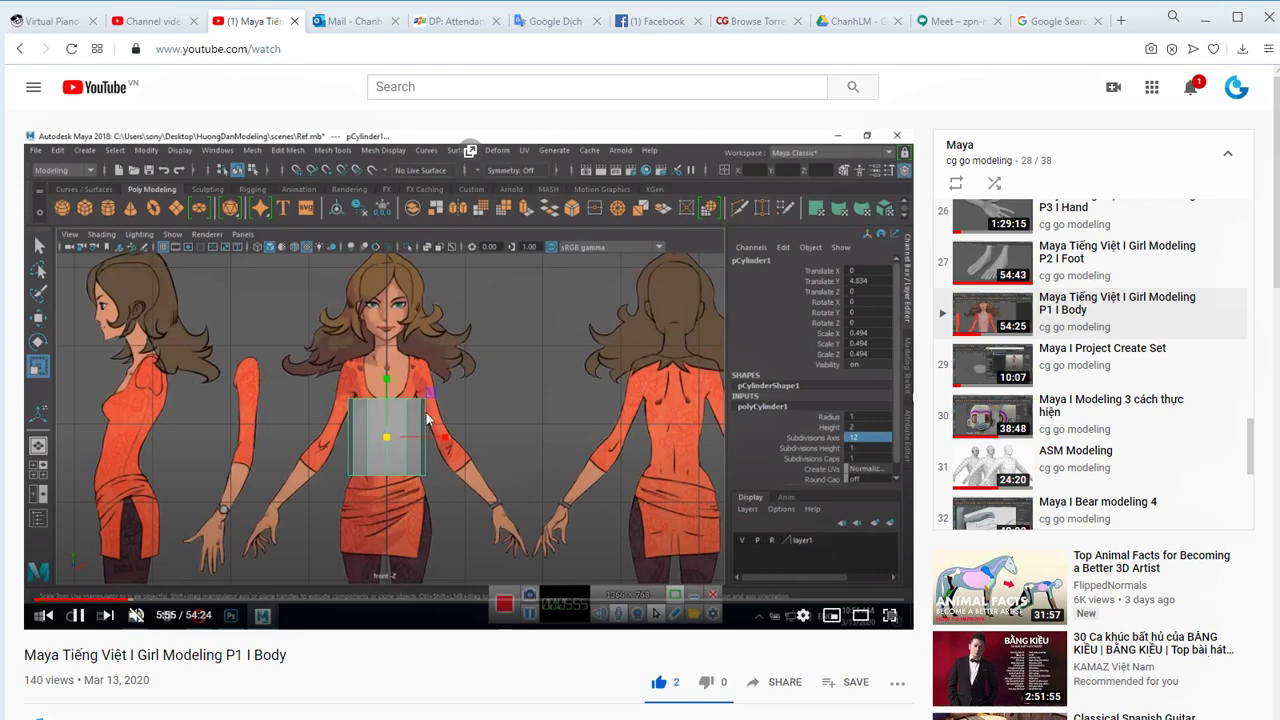
{"action": "left_click", "coordinate": [182, 600]}
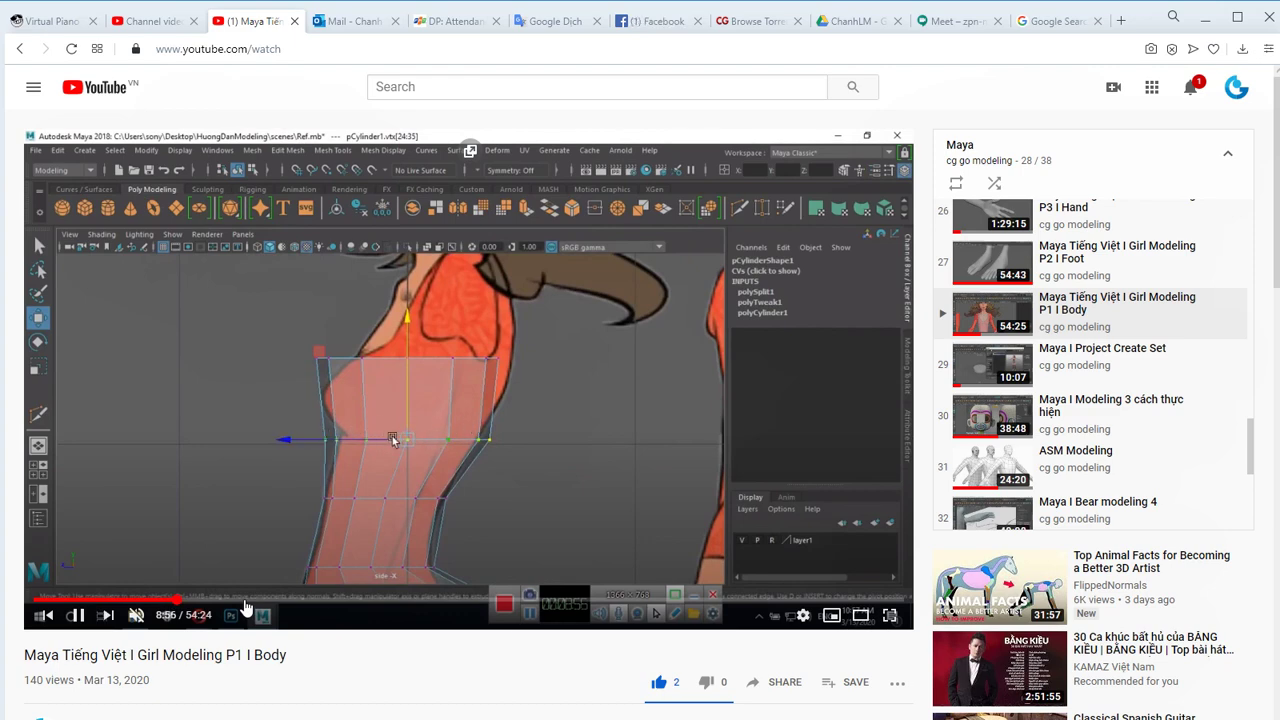
{"action": "left_click", "coordinate": [245, 602]}
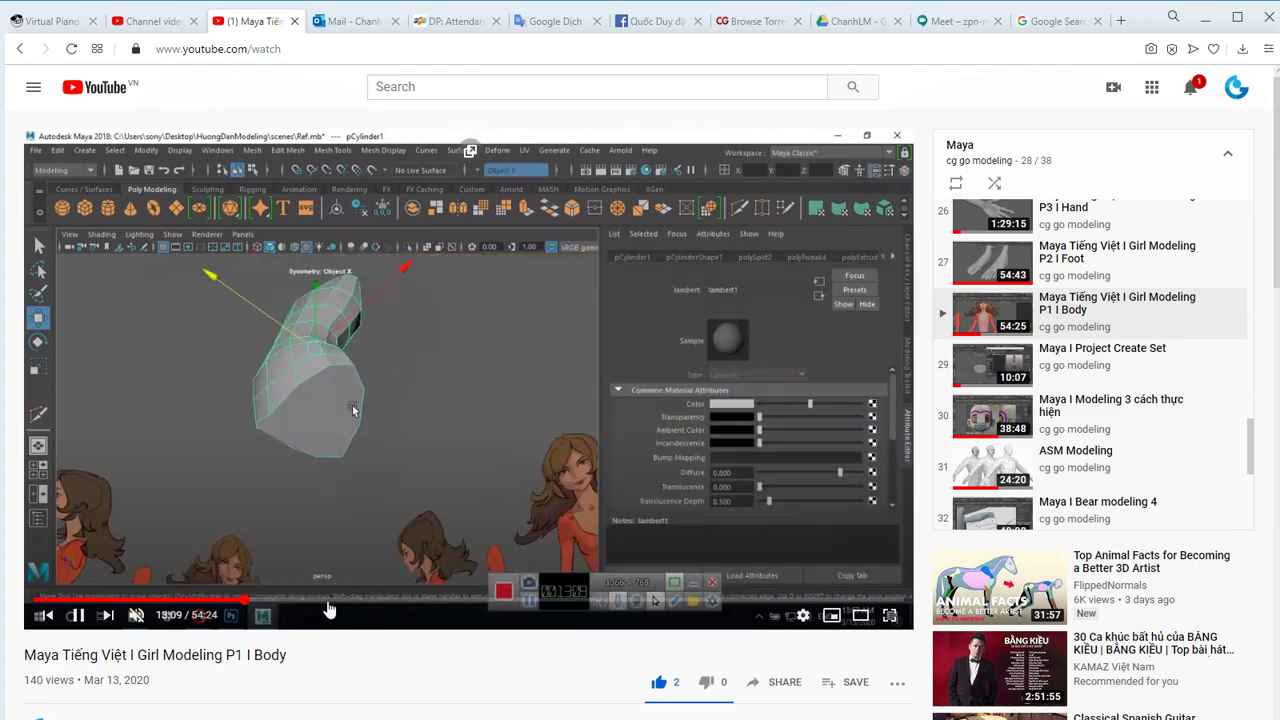
{"action": "left_click", "coordinate": [327, 601]}
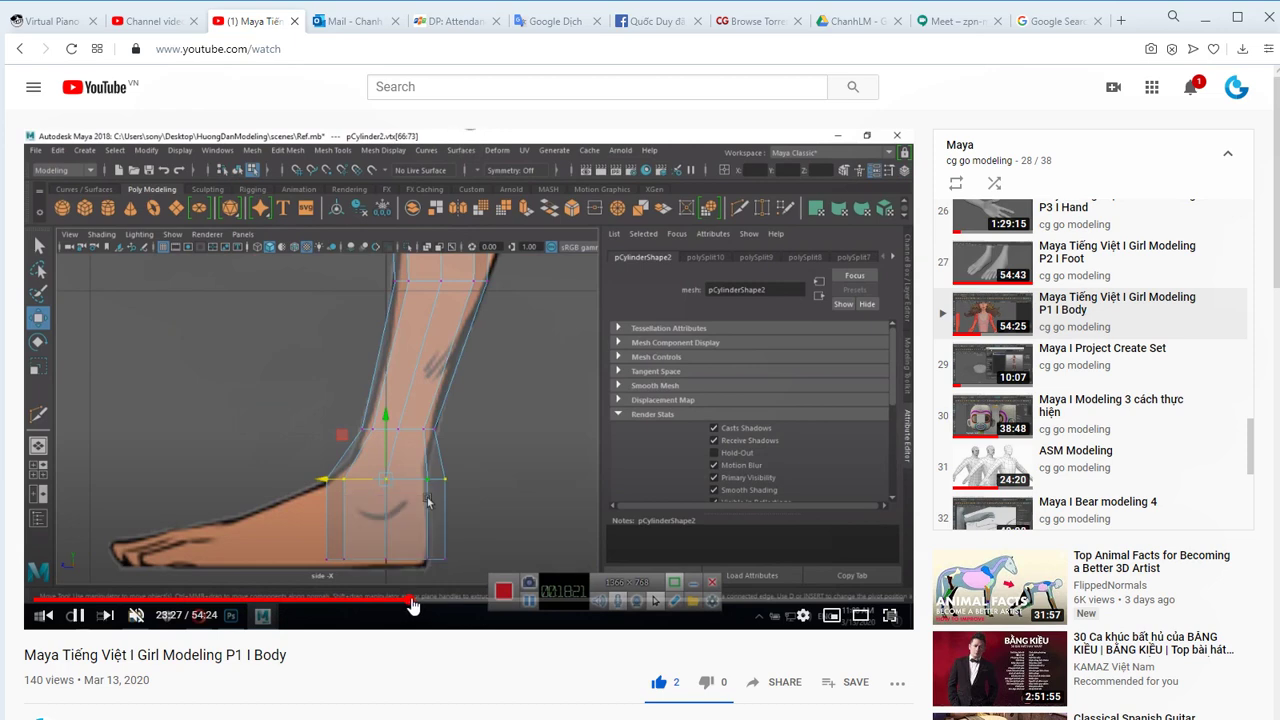
Skim the later leg and body modelling sections, then minimize the browser to return to Maya.
{"action": "left_click", "coordinate": [482, 601]}
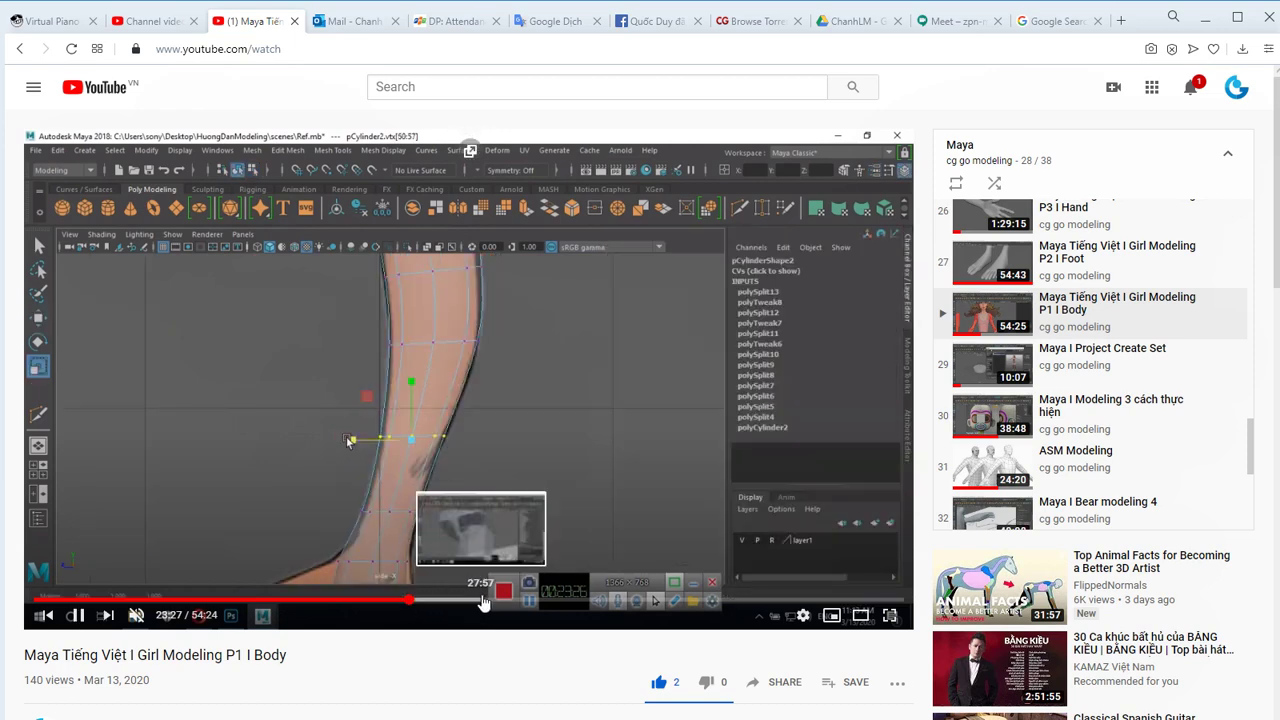
{"action": "left_click", "coordinate": [549, 601]}
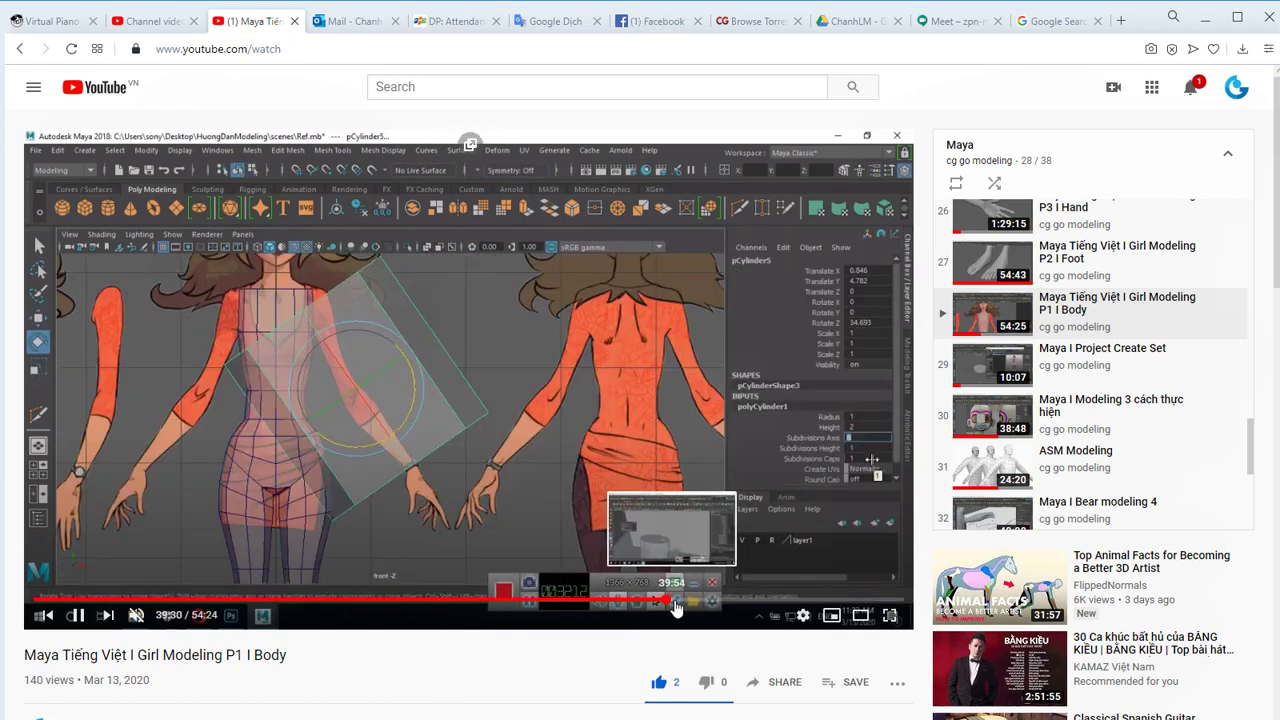
{"action": "left_click", "coordinate": [666, 601]}
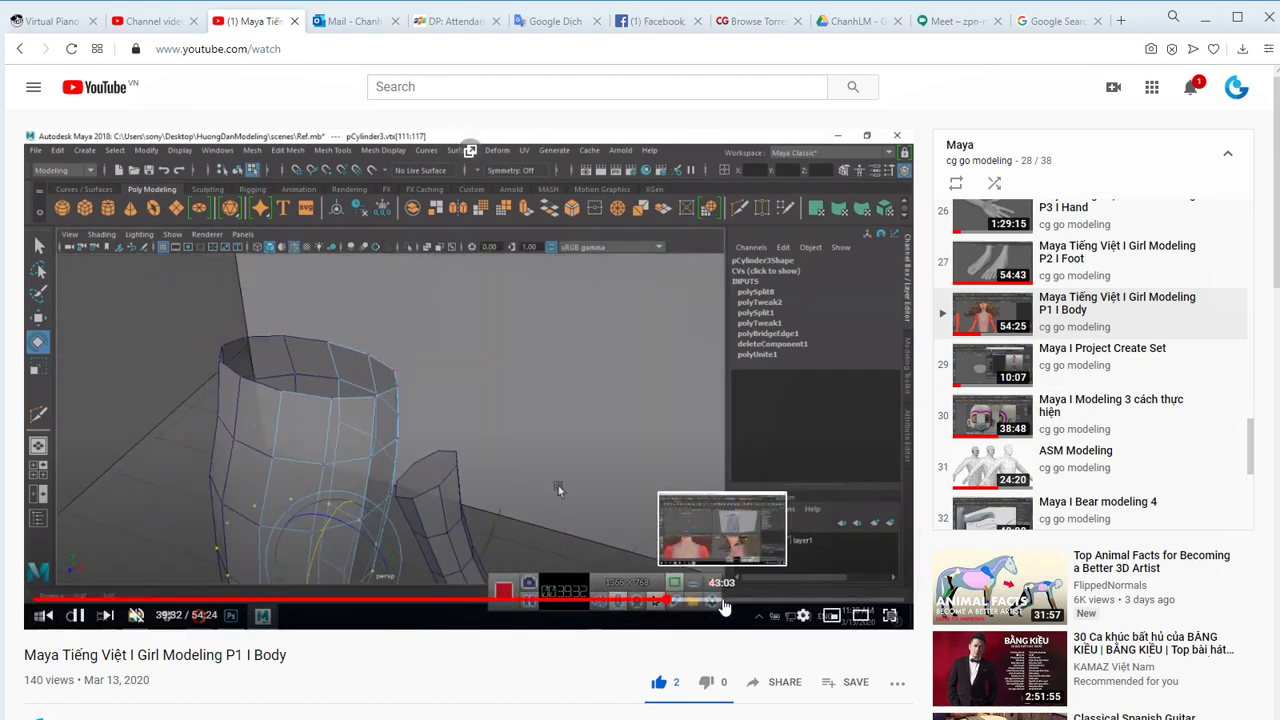
{"action": "left_click", "coordinate": [786, 601]}
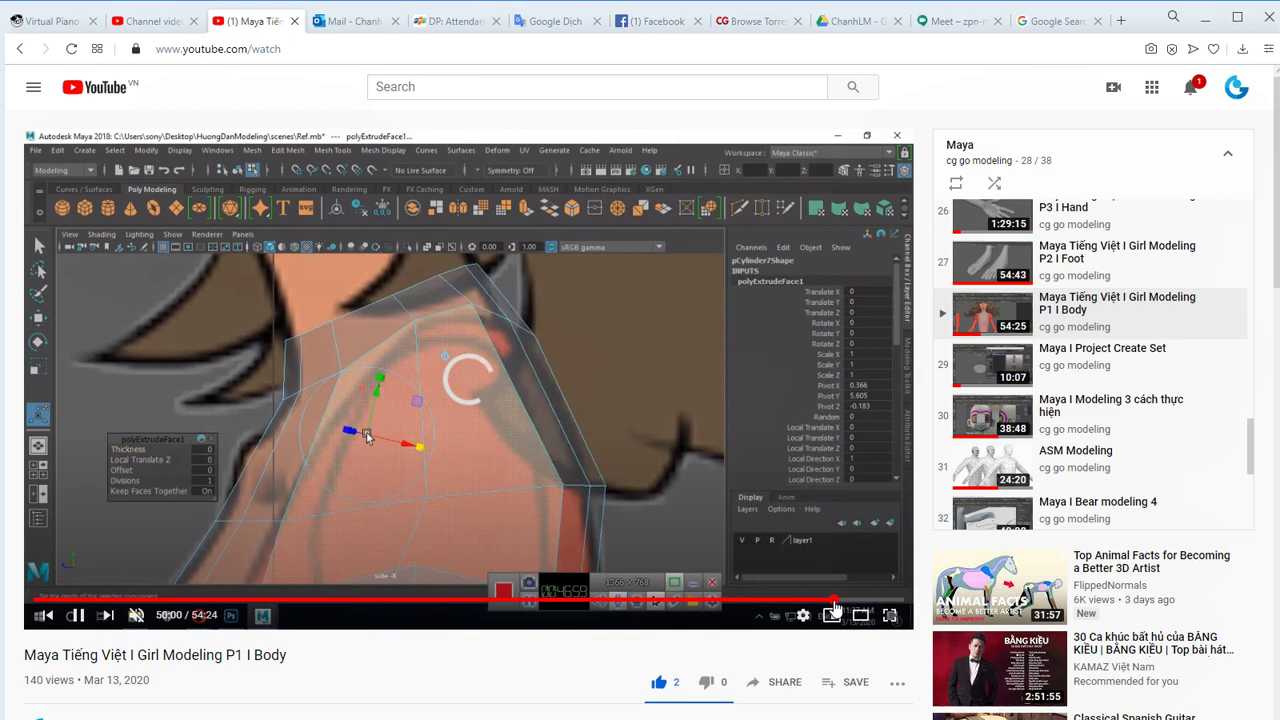
{"action": "left_click", "coordinate": [832, 601]}
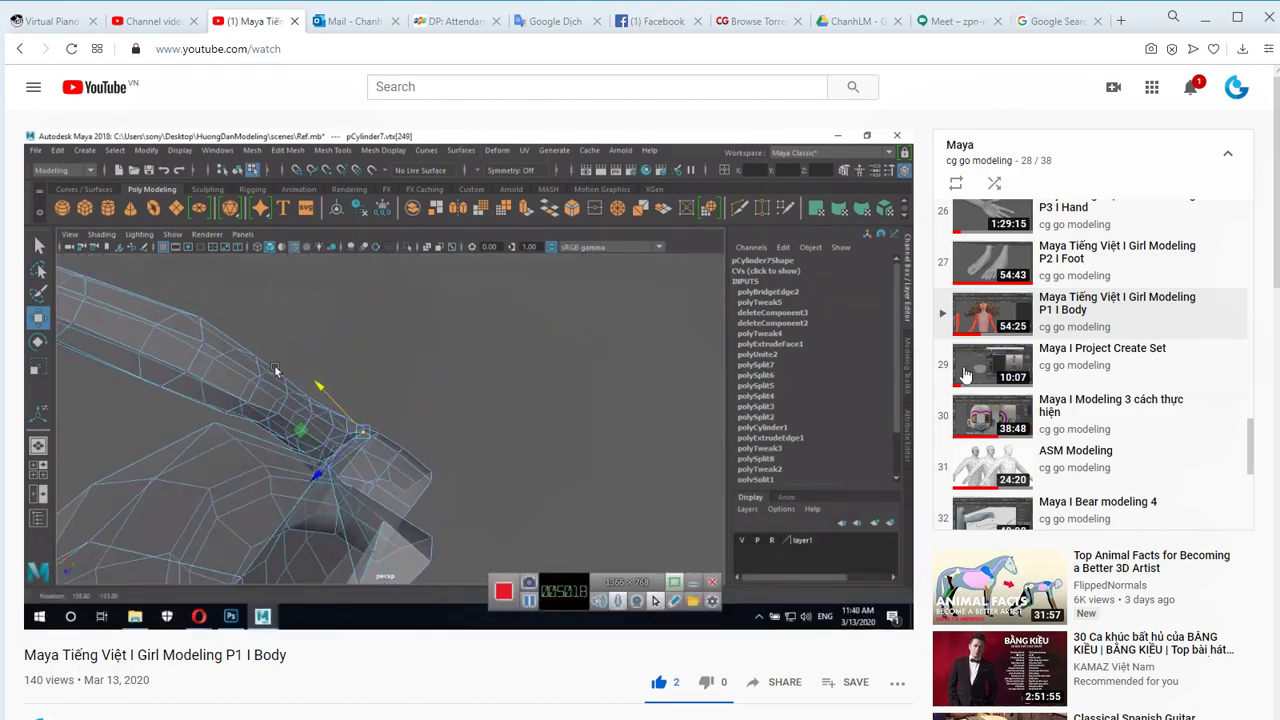
{"action": "left_click", "coordinate": [1205, 18]}
{"action": "scroll", "coordinate": [583, 375], "scroll_direction": "up", "scroll_amount": 5}
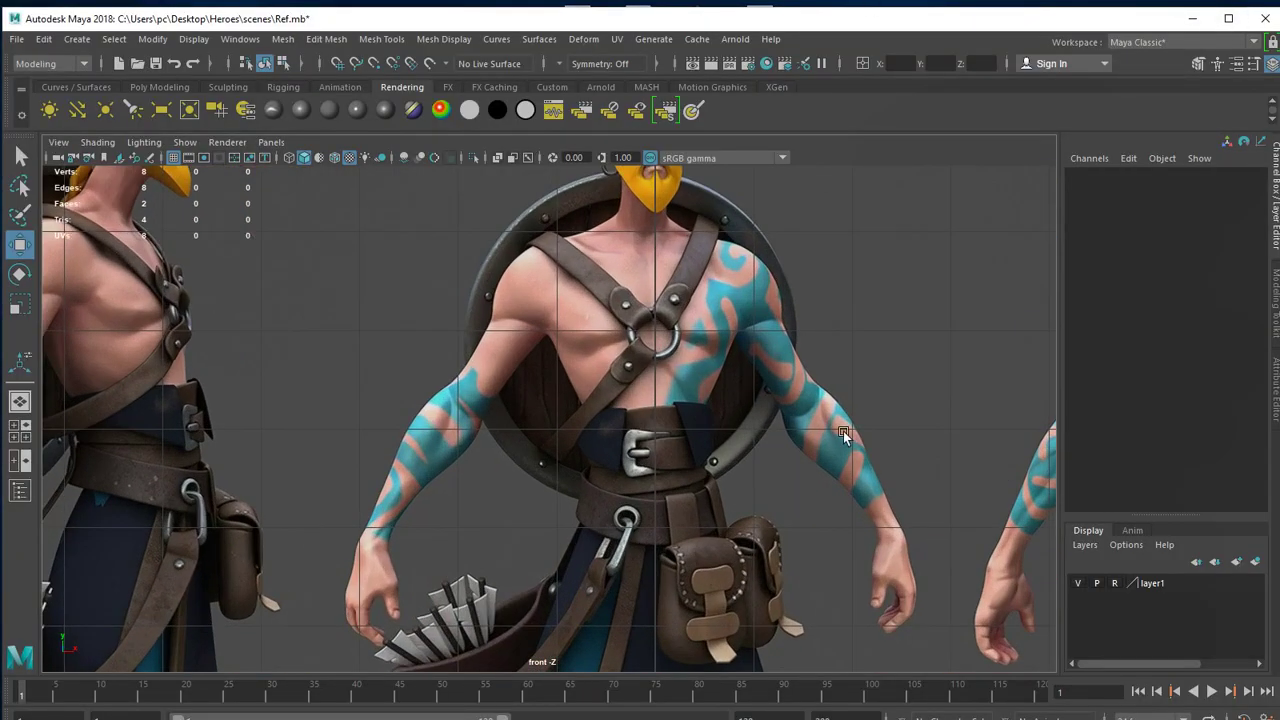
{"action": "middle_click_drag", "start_coordinate": [843, 431], "coordinate": [594, 483], "text": "alt"}
{"action": "scroll", "coordinate": [594, 483], "scroll_direction": "up", "scroll_amount": 2}
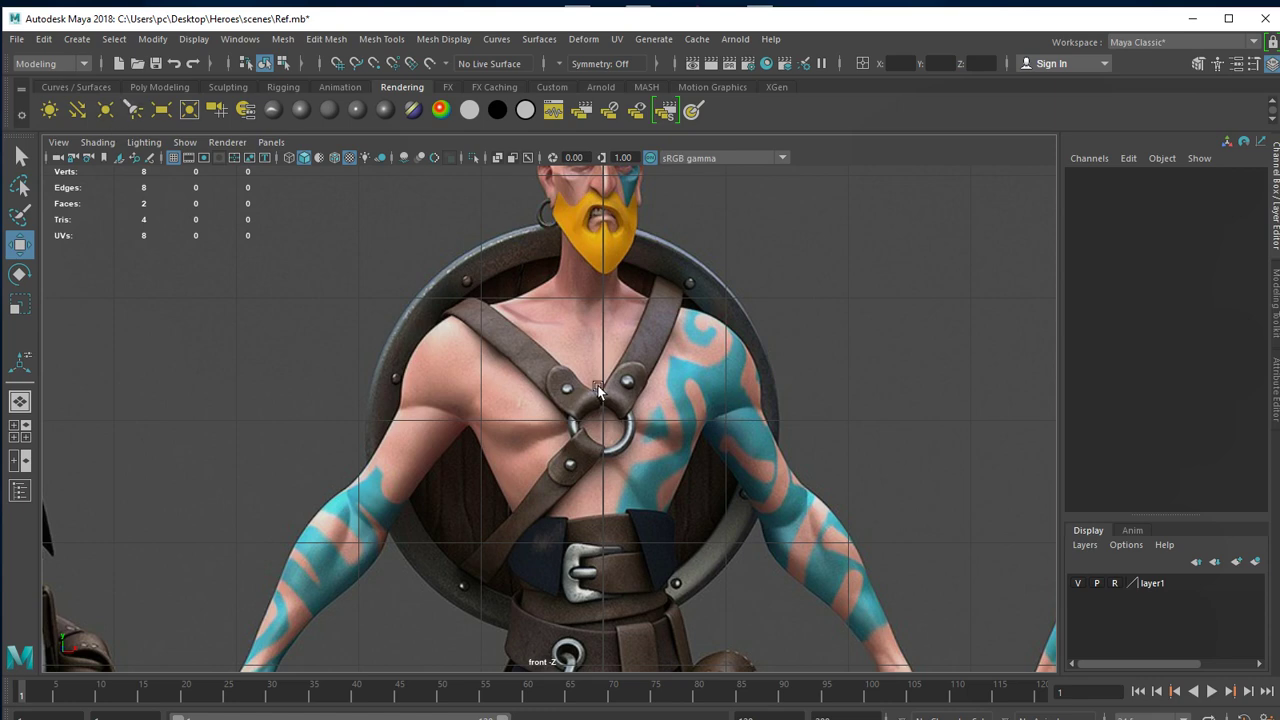
{"action": "scroll", "coordinate": [650, 525], "scroll_direction": "down", "scroll_amount": 5}
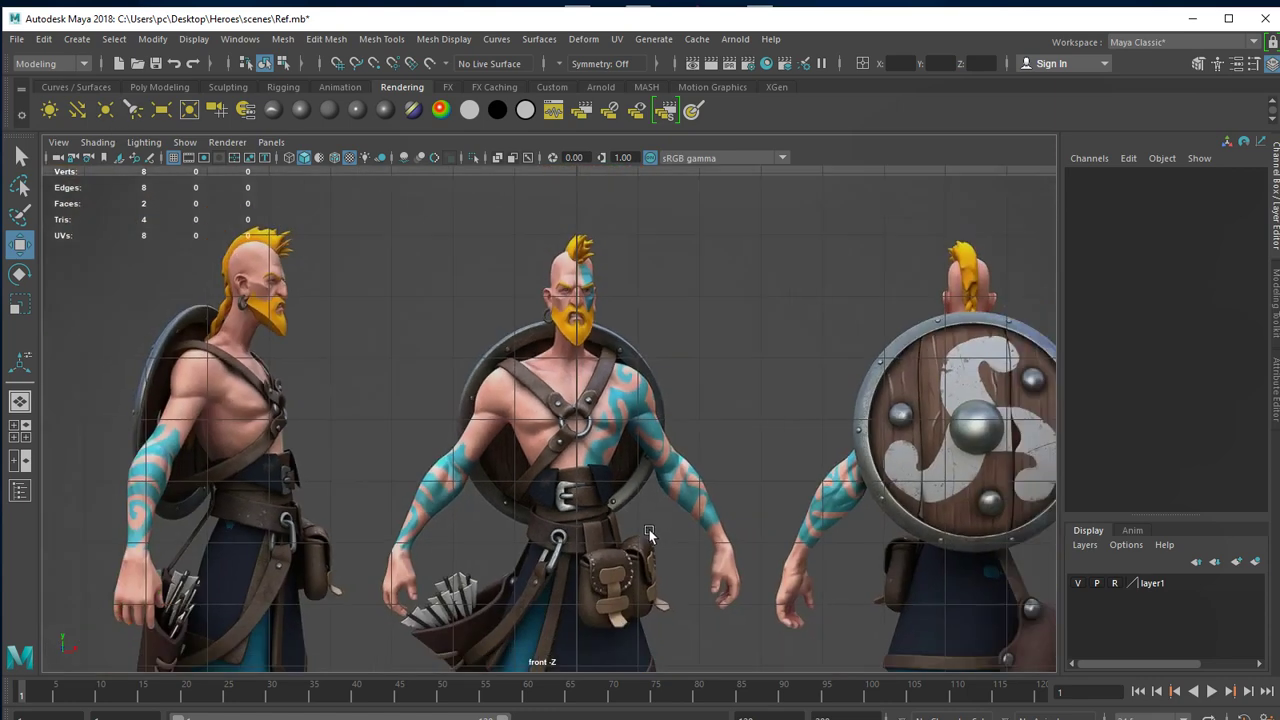
{"action": "scroll", "coordinate": [585, 363], "scroll_direction": "up", "scroll_amount": 2}
{"action": "scroll", "coordinate": [585, 363], "scroll_direction": "down", "scroll_amount": 3}
{"action": "scroll", "coordinate": [620, 410], "scroll_direction": "down", "scroll_amount": 2}
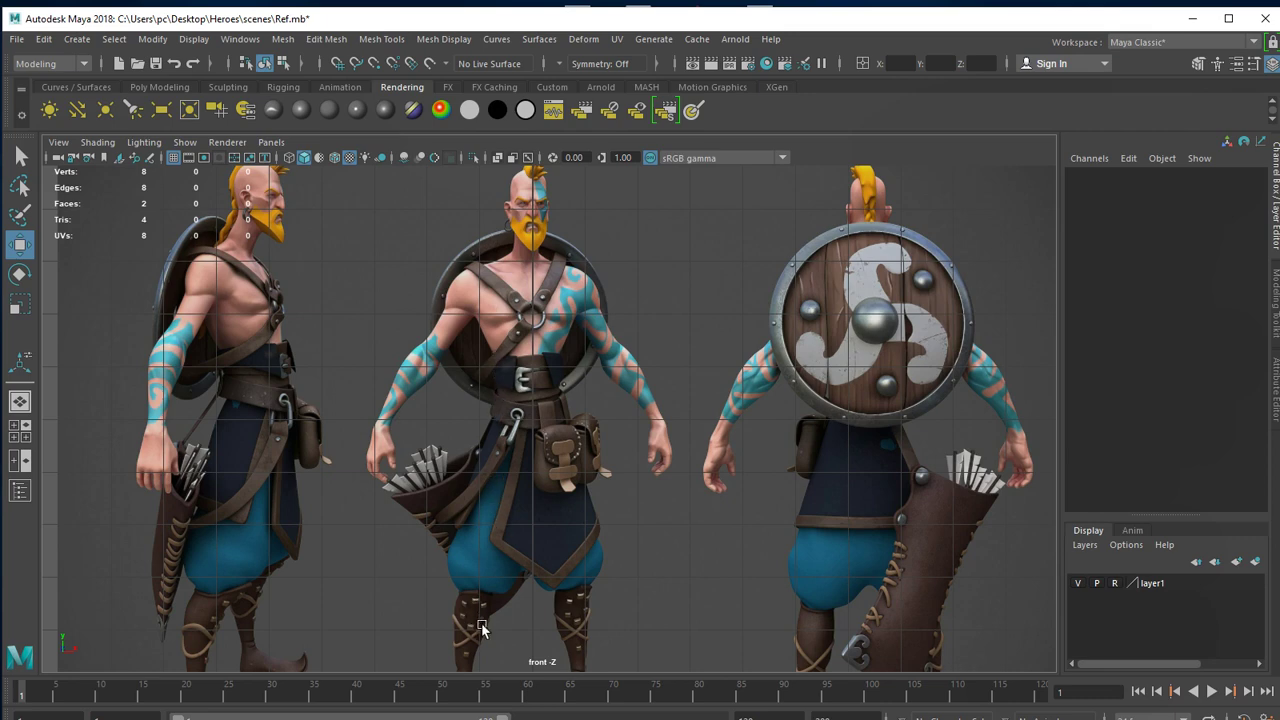
{"action": "scroll", "coordinate": [630, 526], "scroll_direction": "down", "scroll_amount": 2}
{"action": "middle_click_drag", "start_coordinate": [626, 523], "coordinate": [613, 459], "text": "alt"}
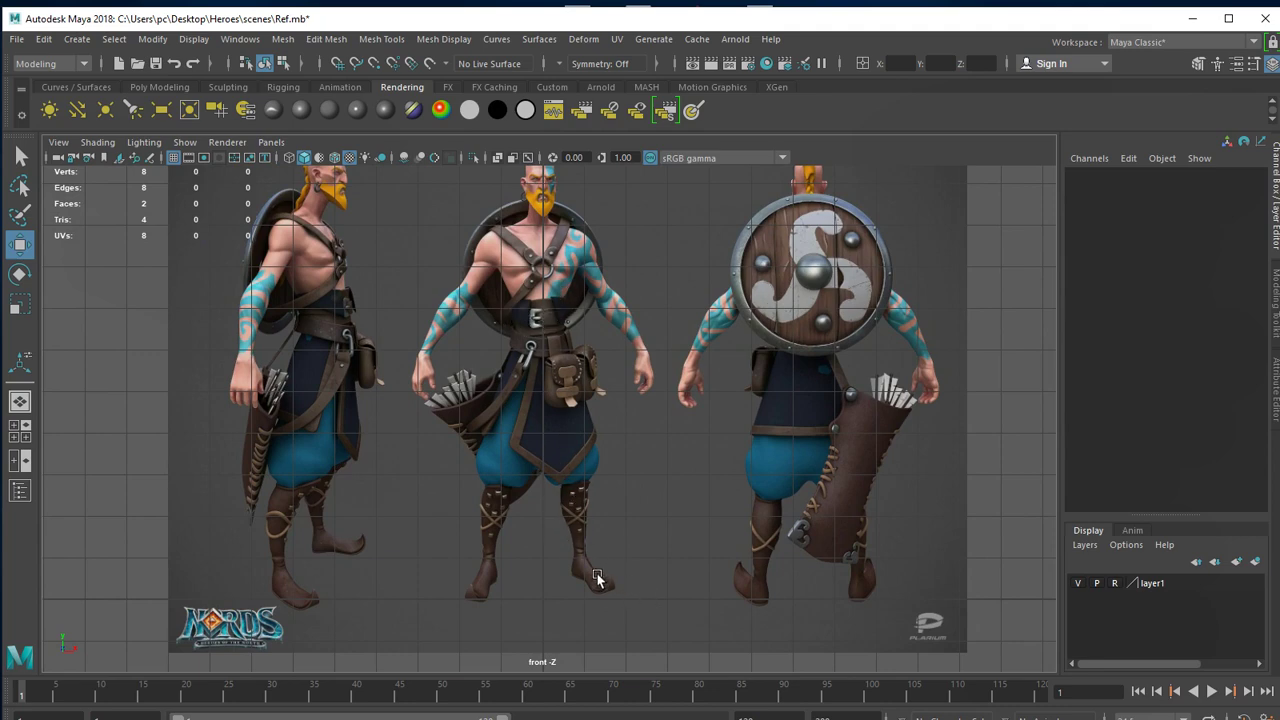
{"action": "right_click_drag", "start_coordinate": [462, 552], "coordinate": [680, 645], "text": "alt"}
{"action": "mouse_move", "coordinate": [680, 645]}
{"action": "middle_mouse_down", "text": "alt"}
{"action": "mouse_move", "coordinate": [607, 408]}
{"action": "mouse_move", "coordinate": [661, 530]}
{"action": "middle_mouse_up", "text": "alt"}
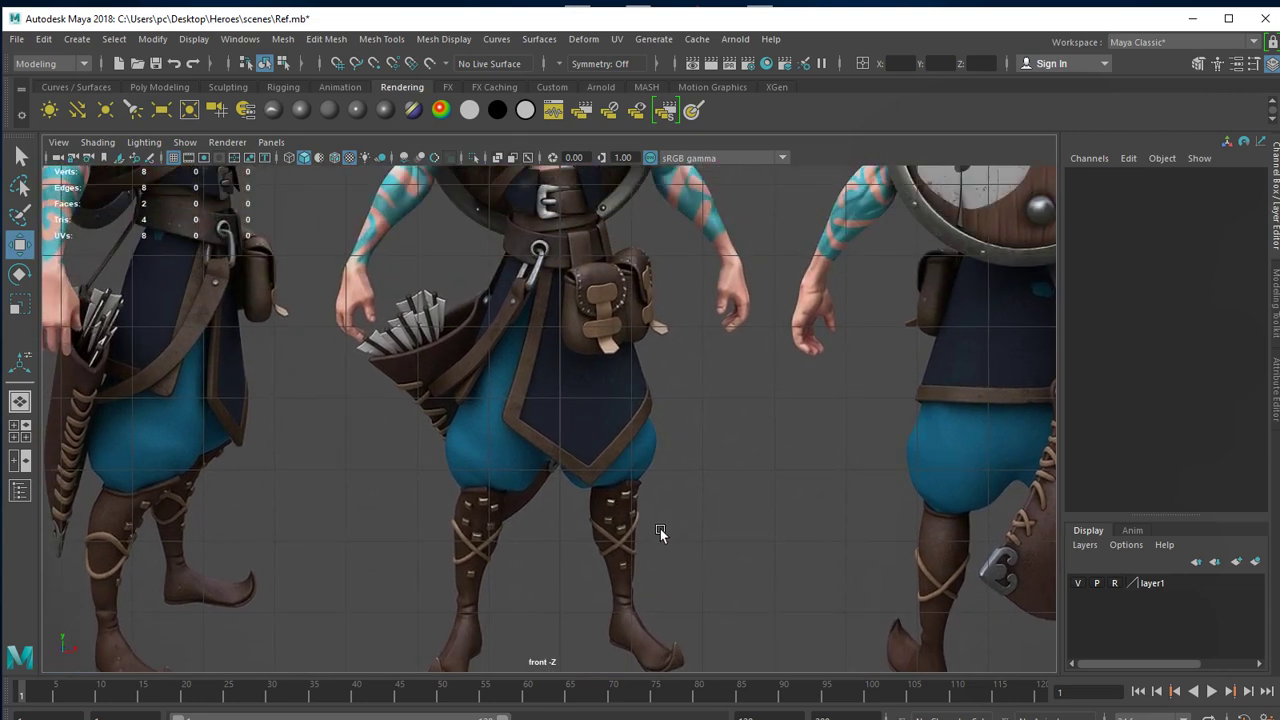
{"action": "middle_click_drag", "start_coordinate": [580, 323], "coordinate": [588, 490], "text": "alt"}
{"action": "right_click_drag", "start_coordinate": [588, 490], "coordinate": [823, 570], "text": "alt"}
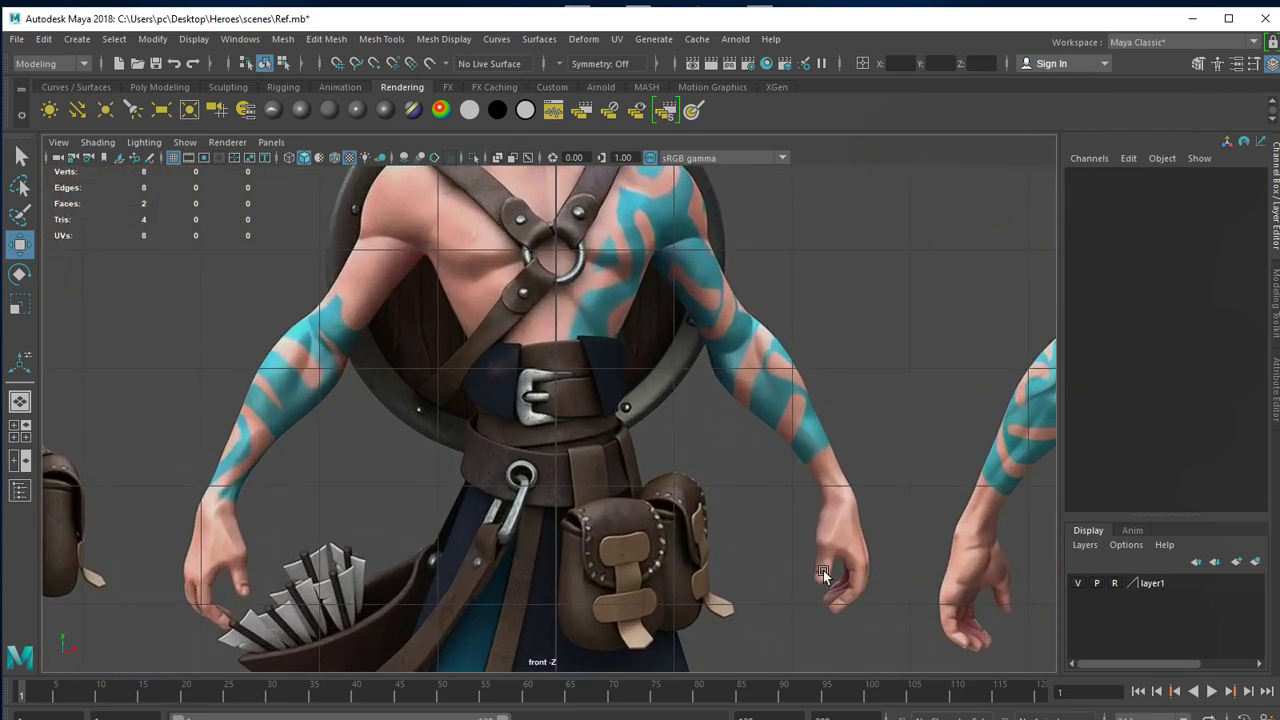
{"action": "middle_click_drag", "start_coordinate": [595, 328], "coordinate": [597, 520], "text": "alt"}
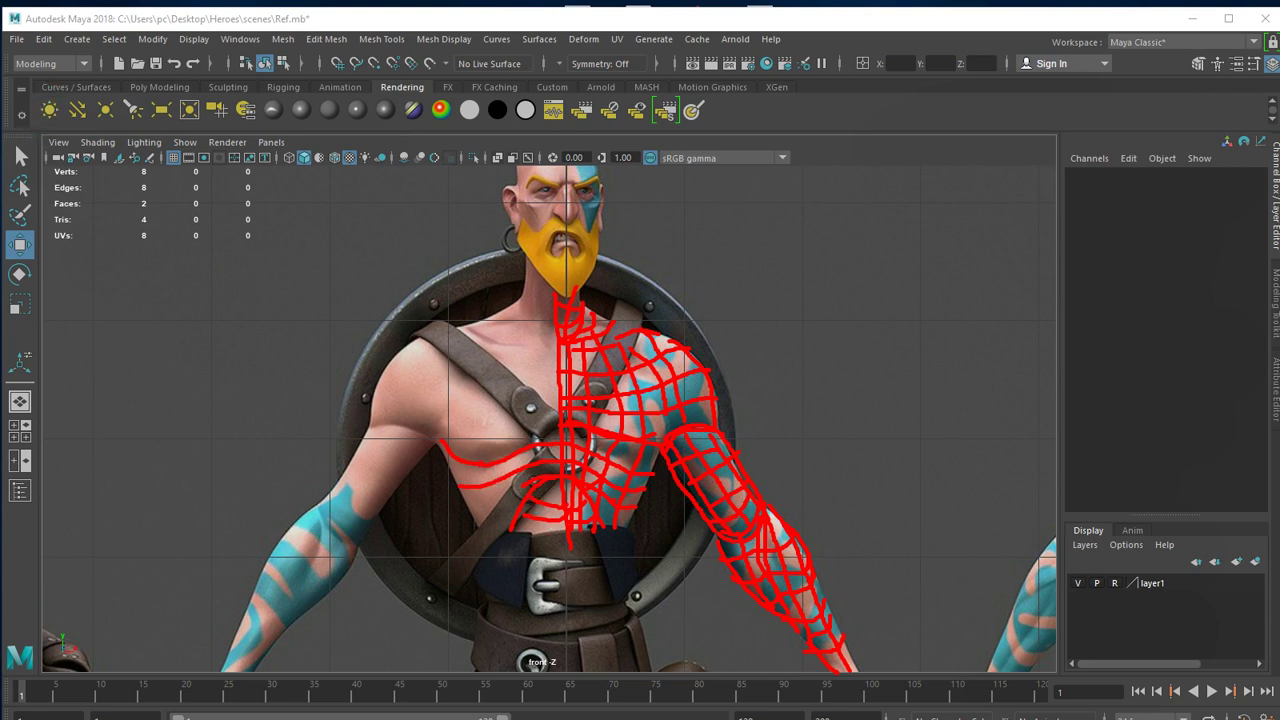
Zoom the front view to frame the reference characters and show the Poly Modeling shelf.
{"action": "mouse_move", "coordinate": [555, 311]}
{"action": "left_mouse_down"}
{"action": "mouse_move", "coordinate": [622, 444]}
{"action": "mouse_move", "coordinate": [966, 710]}
{"action": "left_mouse_up"}
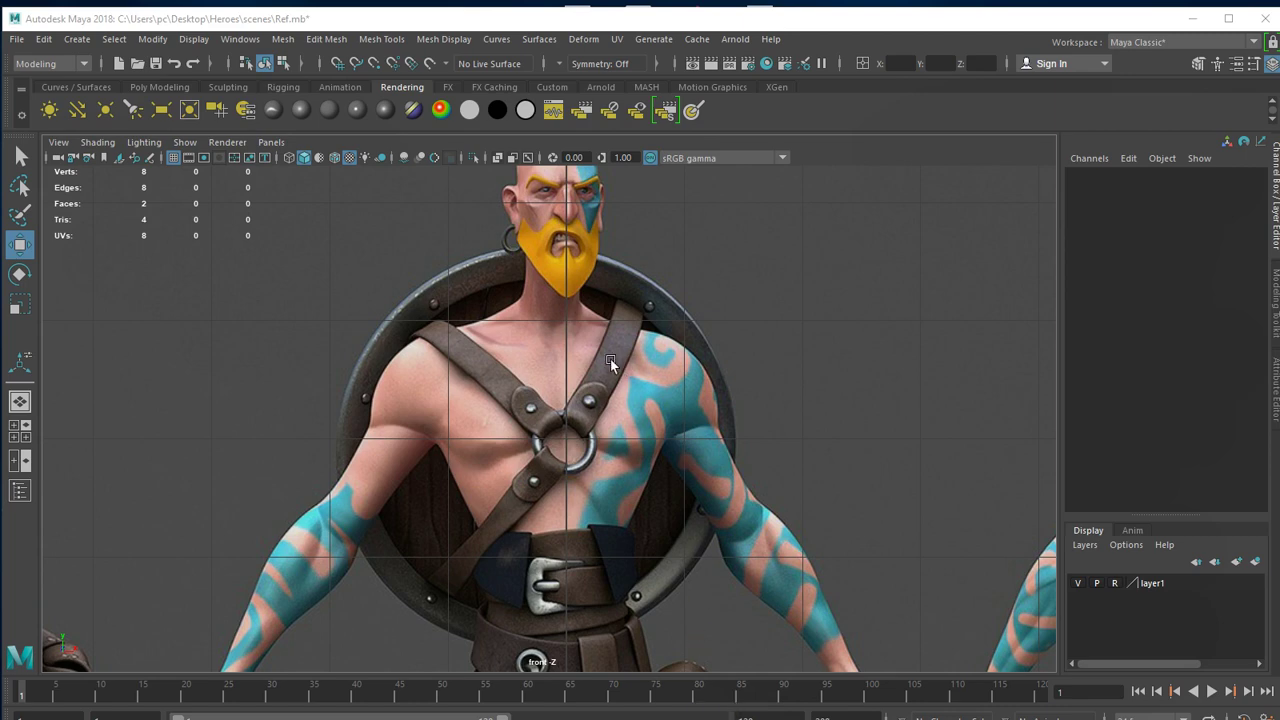
{"action": "mouse_move", "coordinate": [578, 473]}
{"action": "right_mouse_down", "text": "alt"}
{"action": "mouse_move", "coordinate": [473, 452]}
{"action": "mouse_move", "coordinate": [645, 387]}
{"action": "mouse_move", "coordinate": [689, 507]}
{"action": "right_mouse_up", "text": "alt"}
{"action": "scroll", "coordinate": [689, 507], "scroll_direction": "up", "scroll_amount": 2}
{"action": "scroll", "coordinate": [617, 450], "scroll_direction": "up", "scroll_amount": 2}
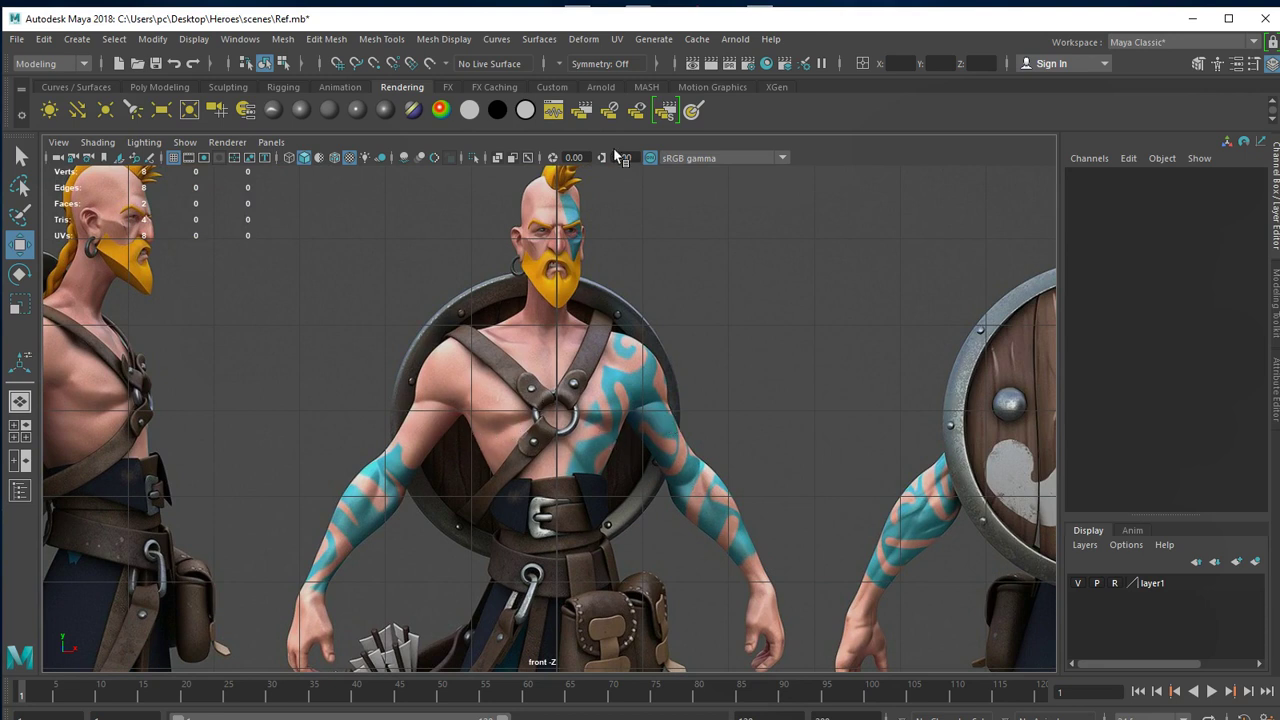
{"action": "left_click", "coordinate": [156, 86]}
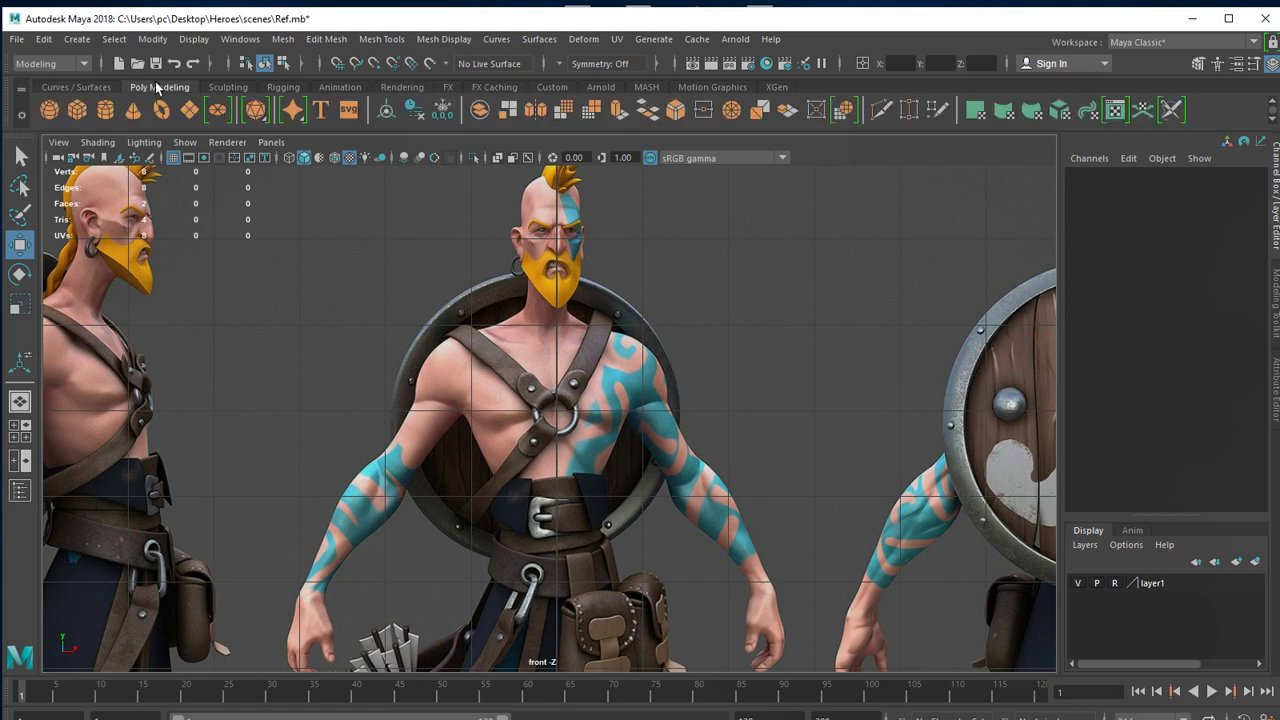
Create a polygon cylinder and raise it up to the character's chest.
{"action": "left_click", "coordinate": [106, 110]}
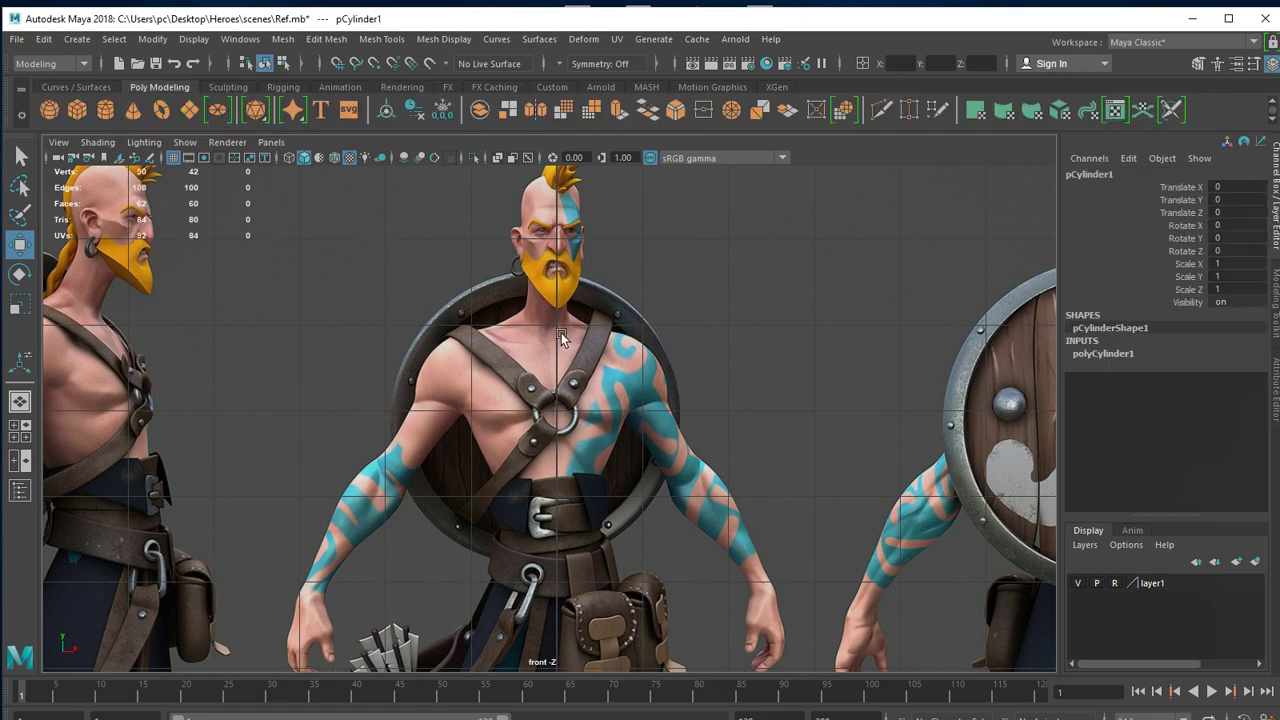
{"action": "scroll", "coordinate": [713, 571], "scroll_direction": "down", "scroll_amount": 5}
{"action": "scroll", "coordinate": [656, 601], "scroll_direction": "up", "scroll_amount": 2}
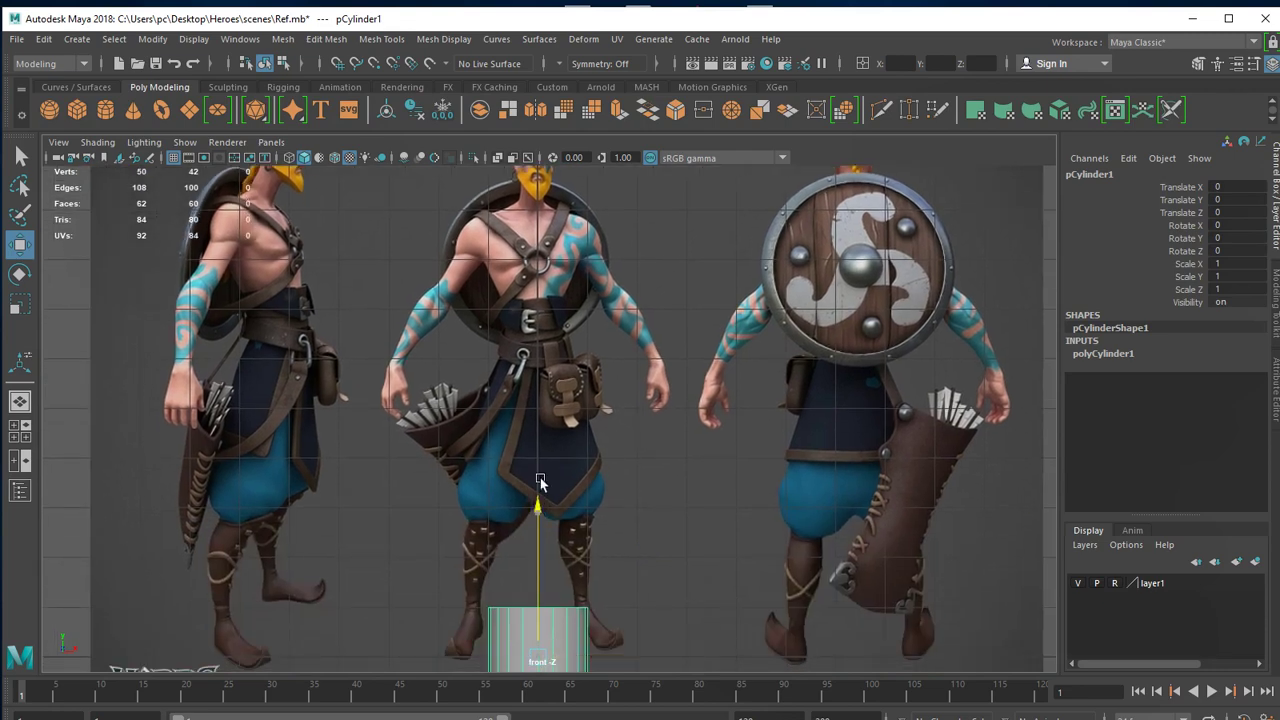
{"action": "left_click_drag", "start_coordinate": [540, 477], "coordinate": [583, 129]}
{"action": "scroll", "coordinate": [737, 401], "scroll_direction": "up", "scroll_amount": 5}
{"action": "middle_click_drag", "start_coordinate": [737, 401], "coordinate": [721, 365], "text": "alt"}
{"action": "scroll", "coordinate": [721, 365], "scroll_direction": "up", "scroll_amount": 3}
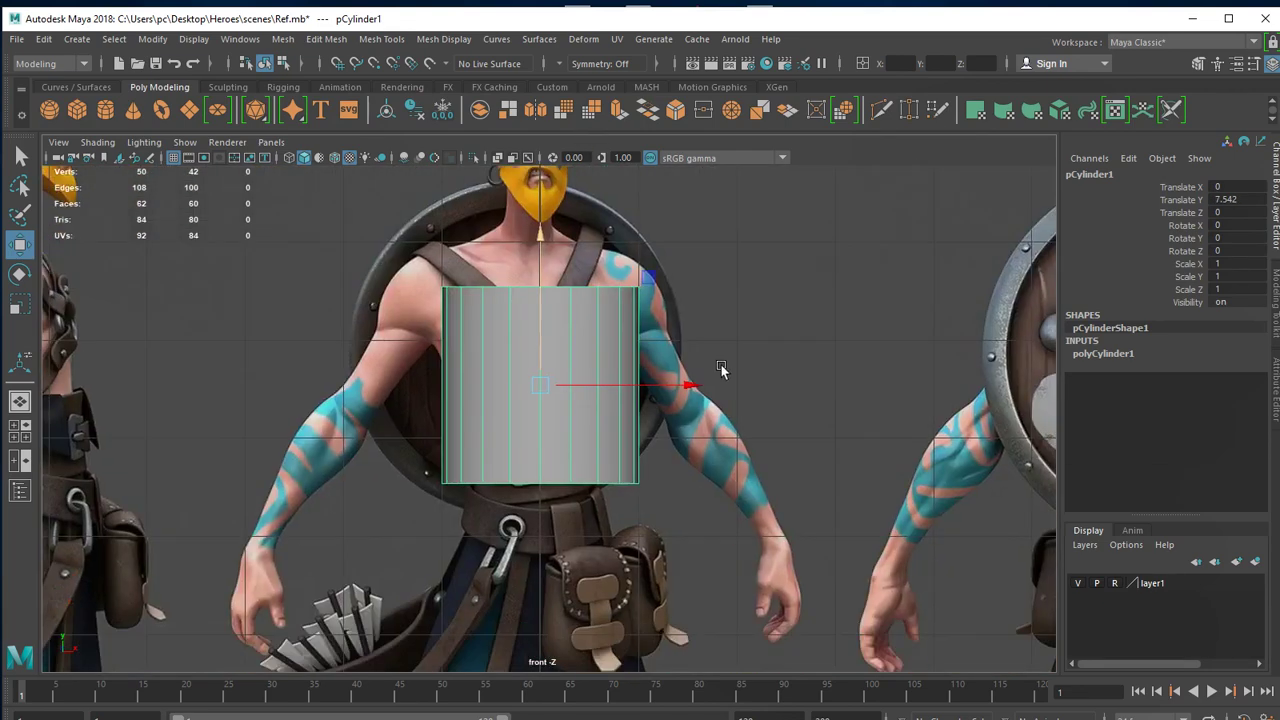
{"action": "middle_click_drag", "start_coordinate": [665, 441], "coordinate": [654, 460], "text": "alt"}
Scale the cylinder uniformly to 0.681 and lower it to Translate Y 7.221.
{"action": "key", "text": "r"}
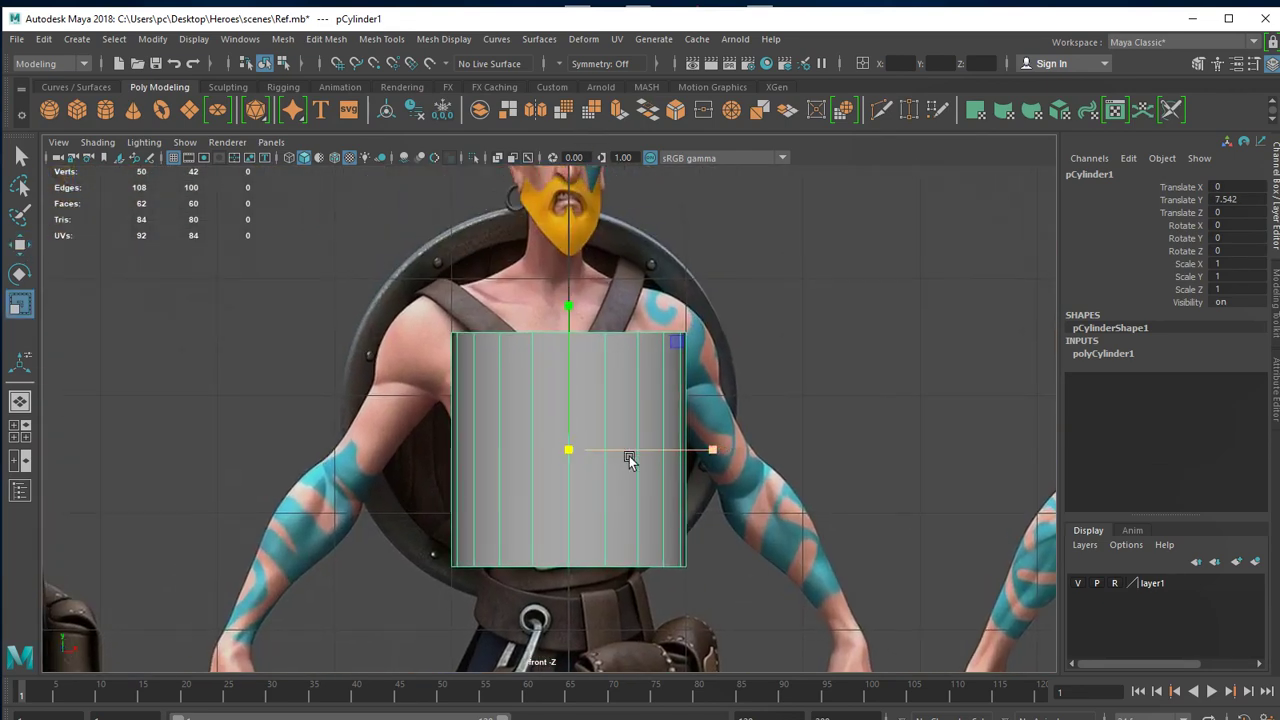
{"action": "left_click_drag", "start_coordinate": [565, 446], "coordinate": [502, 456]}
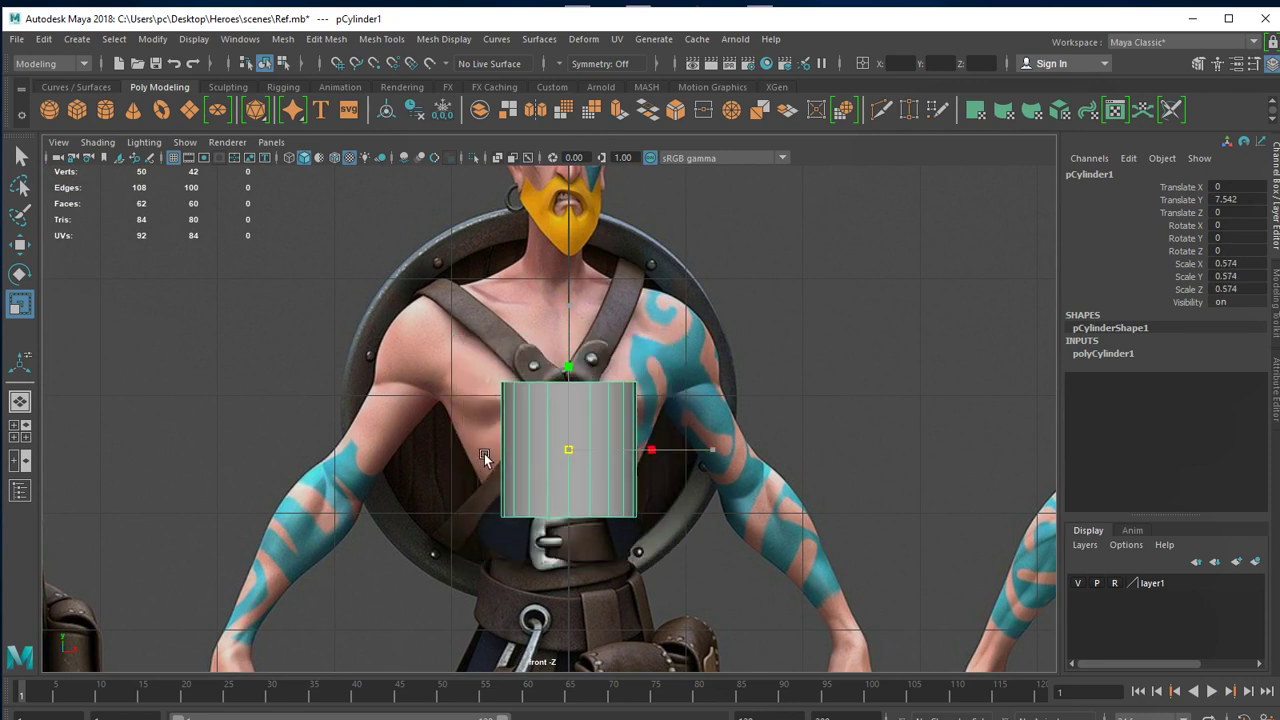
{"action": "key", "text": "w"}
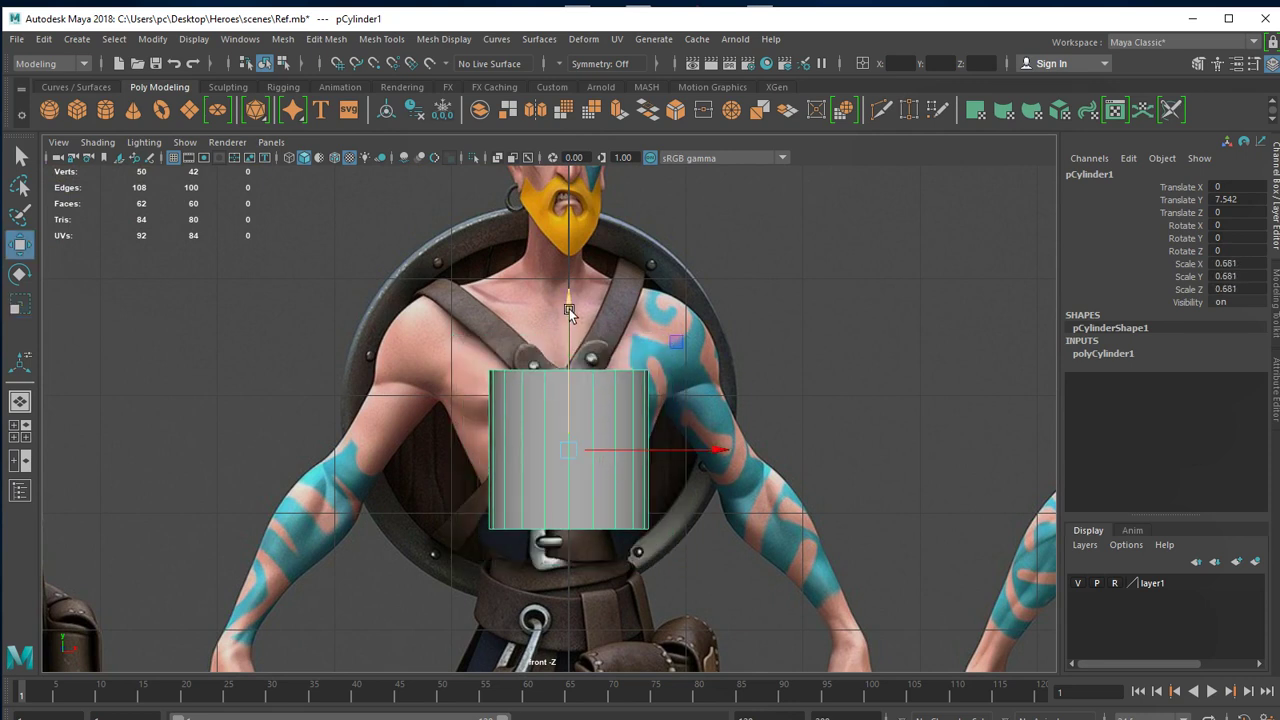
{"action": "left_click_drag", "start_coordinate": [569, 309], "coordinate": [569, 349]}
{"action": "right_click_drag", "start_coordinate": [569, 349], "coordinate": [955, 520], "text": "alt"}
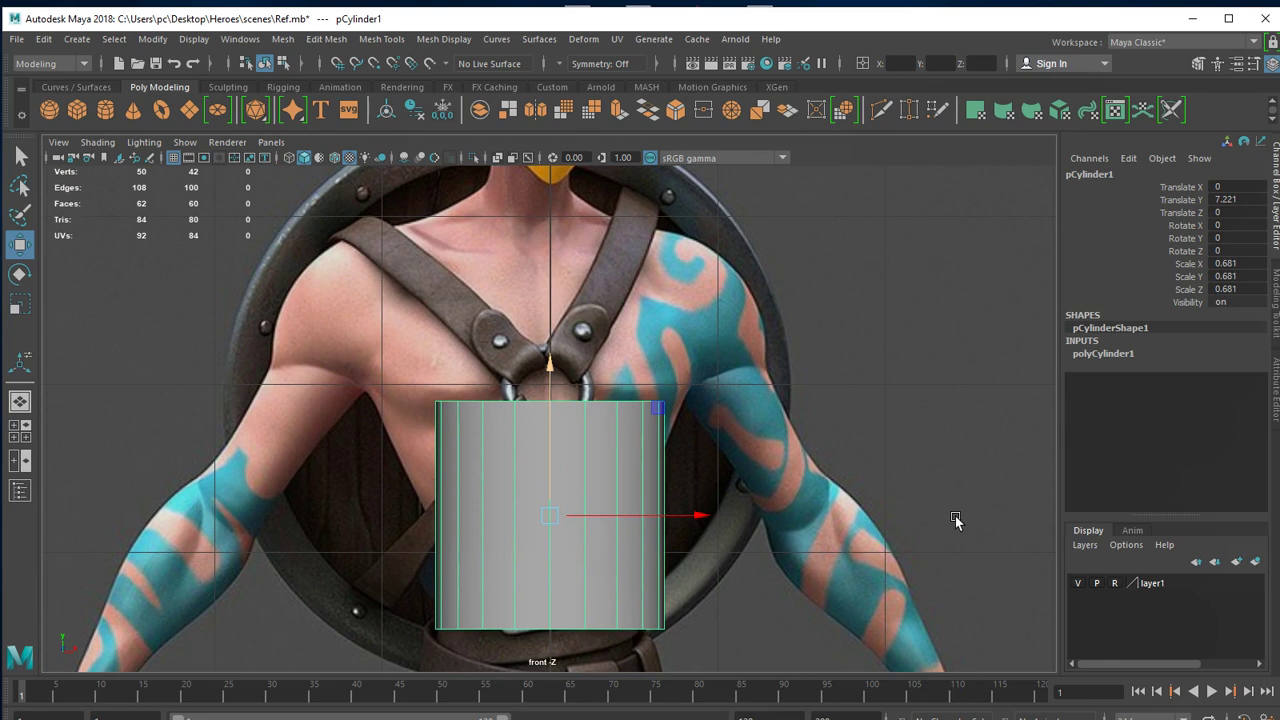
{"action": "left_click", "coordinate": [1108, 354]}
Set polyCylinder1's Subdivisions Axis to 14 in the Channel Box.
{"action": "double_click", "coordinate": [1240, 392]}
{"action": "type", "text": "16"}
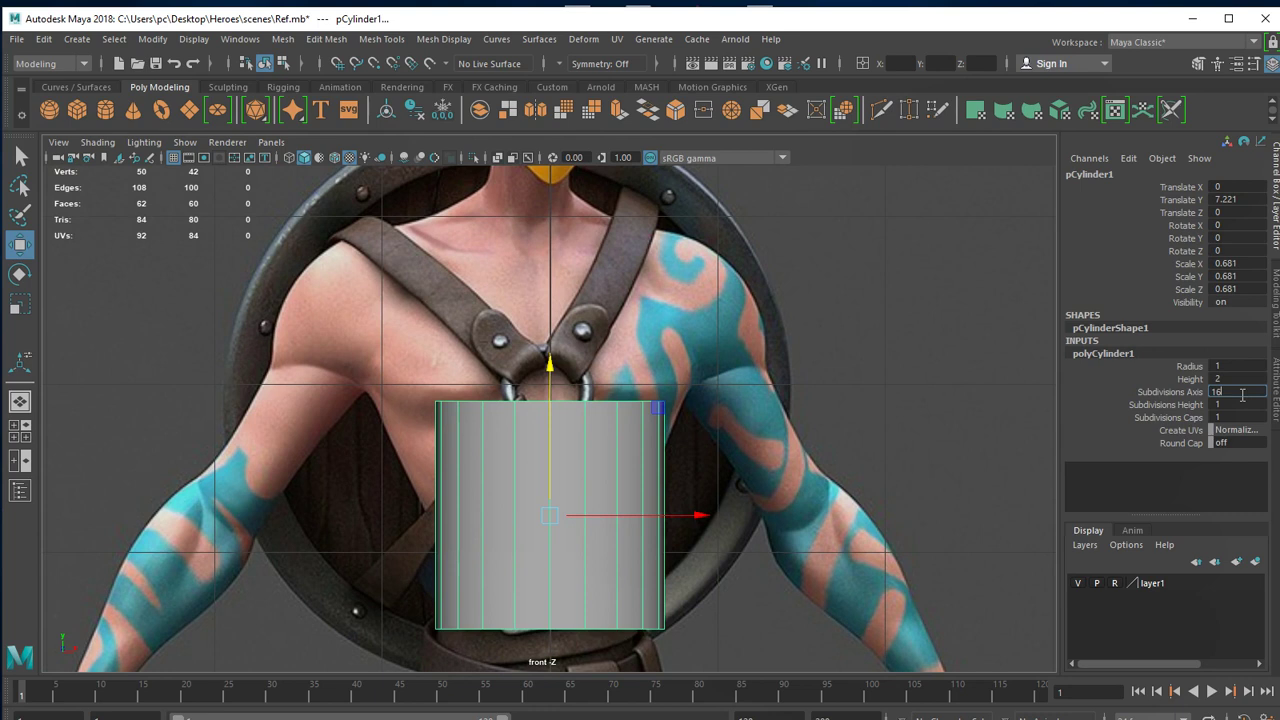
{"action": "key", "text": "Return"}
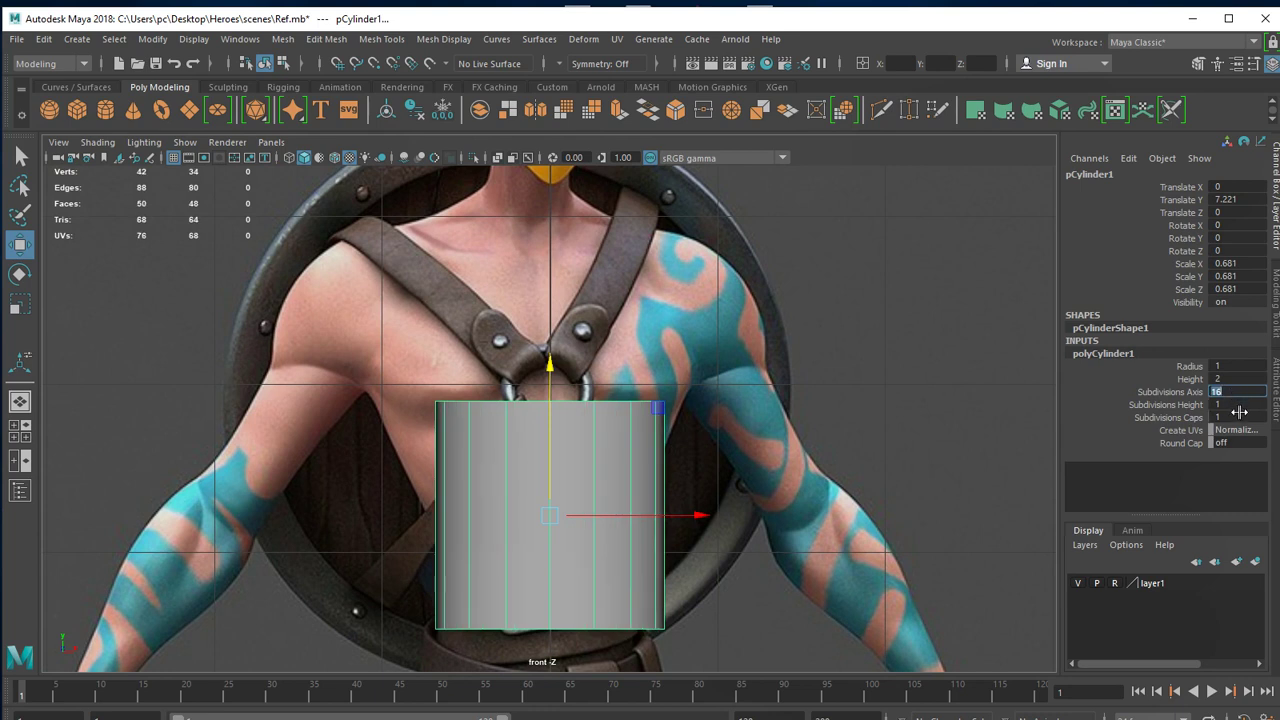
{"action": "double_click", "coordinate": [1240, 415]}
{"action": "type", "text": "0"}
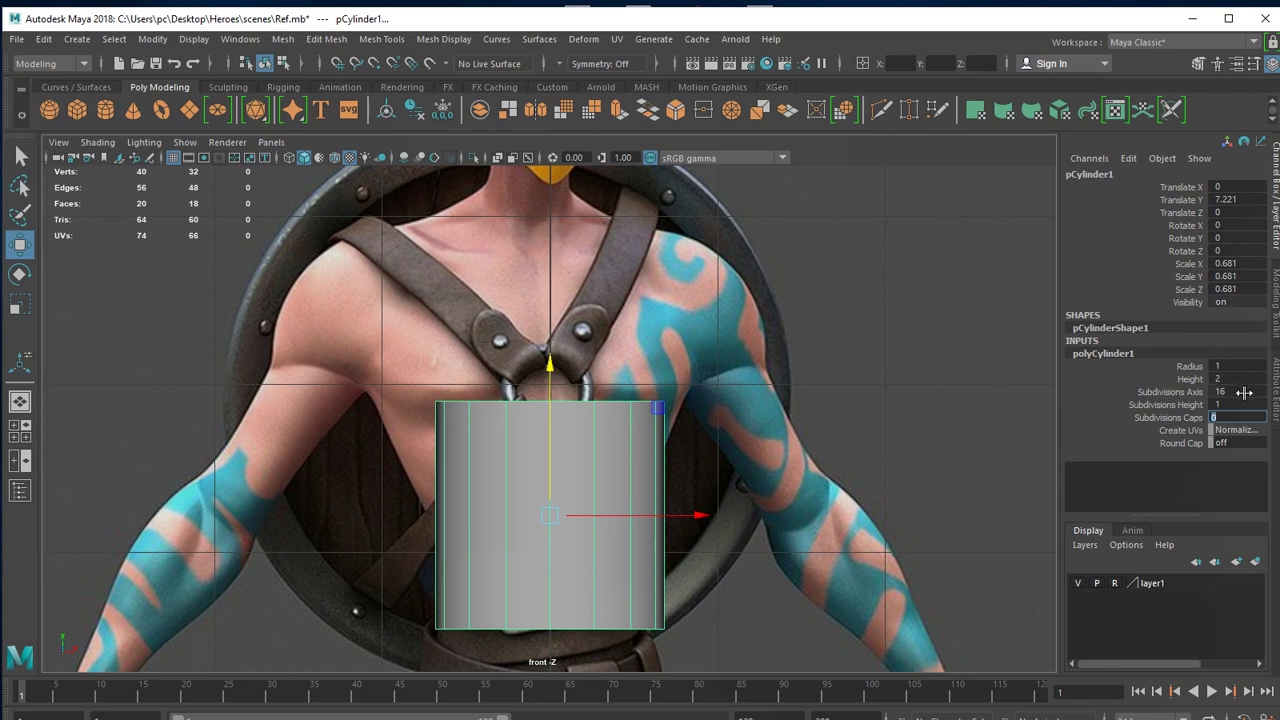
{"action": "double_click", "coordinate": [1244, 392]}
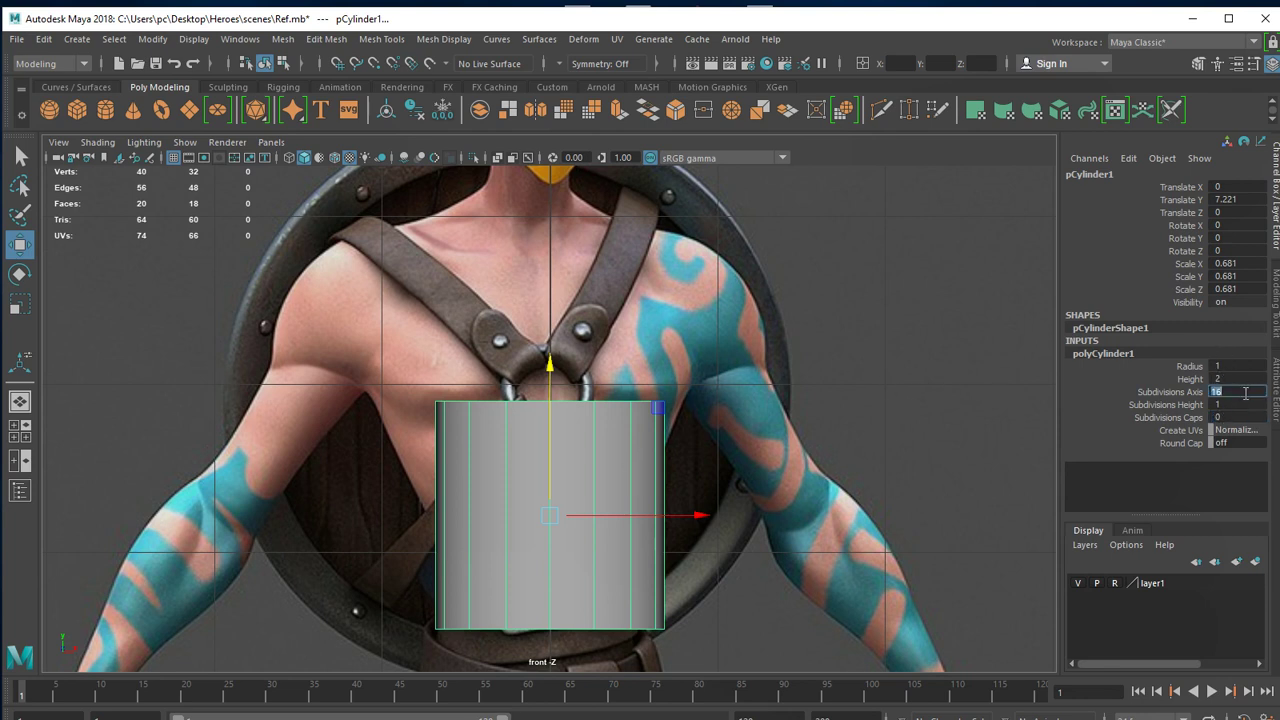
{"action": "type", "text": "14"}
{"action": "key", "text": "Return"}
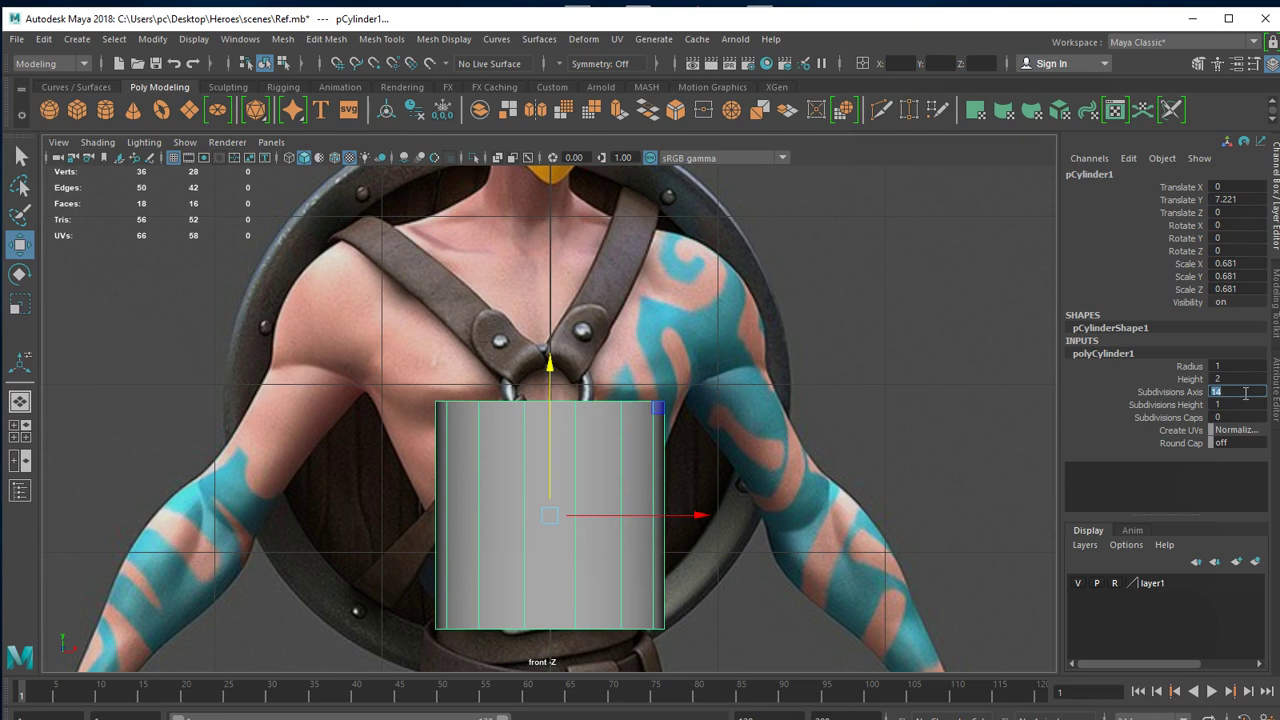
Toggle X-Ray on and off to check the cylinder's fit over the reference.
{"action": "scroll", "coordinate": [581, 509], "scroll_direction": "down", "scroll_amount": 5}
{"action": "scroll", "coordinate": [548, 460], "scroll_direction": "up", "scroll_amount": 2}
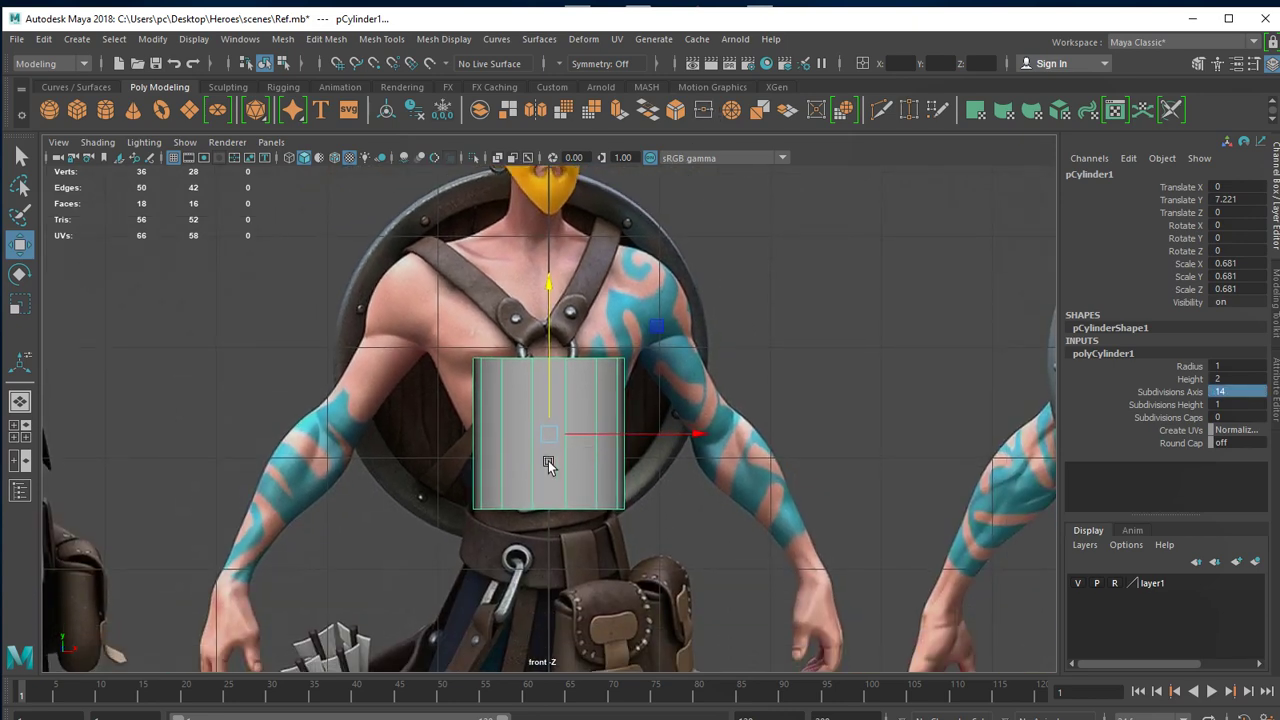
{"action": "scroll", "coordinate": [638, 479], "scroll_direction": "up", "scroll_amount": 1}
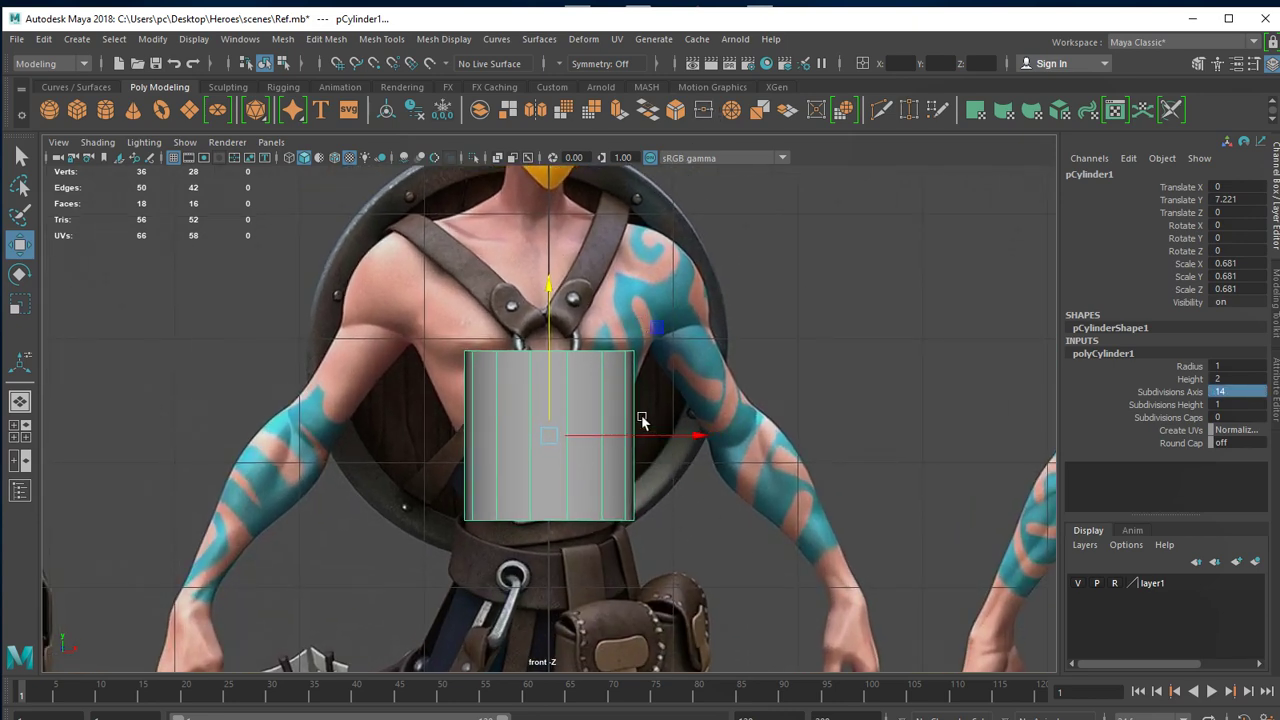
{"action": "left_click", "coordinate": [495, 160]}
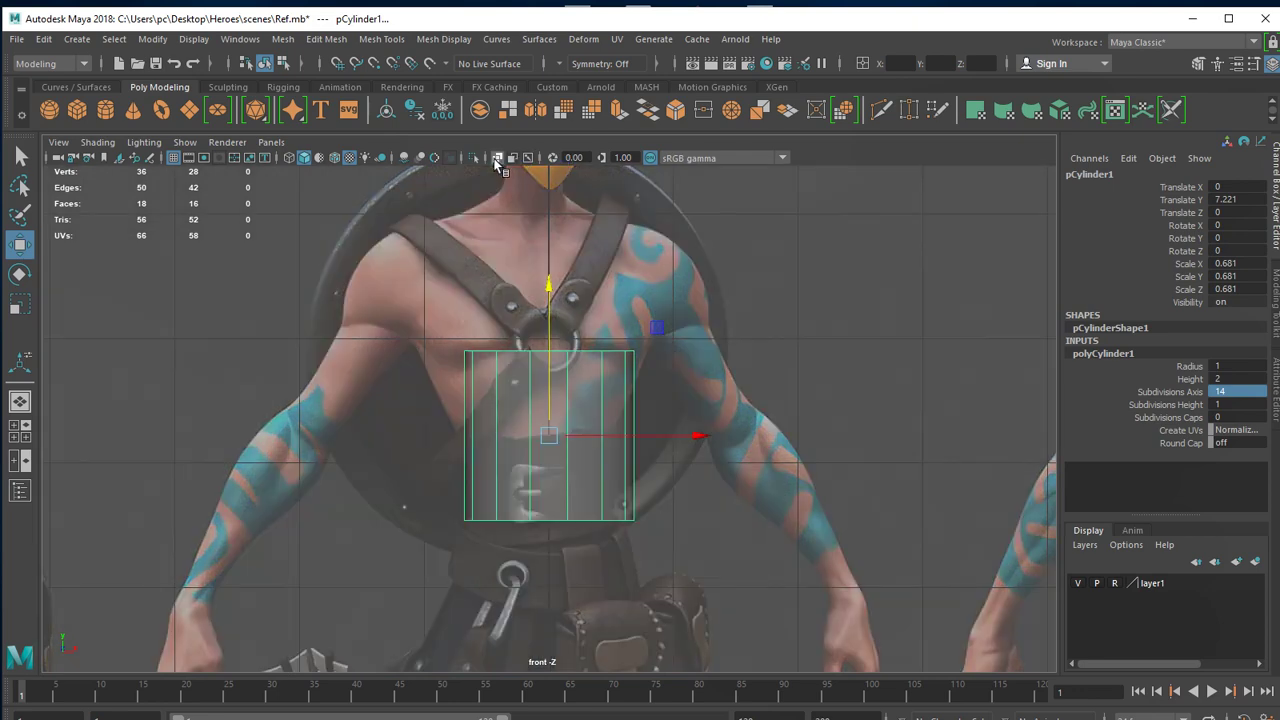
{"action": "left_click", "coordinate": [495, 160]}
{"action": "right_click", "coordinate": [811, 346]}
{"action": "left_click", "coordinate": [811, 344]}
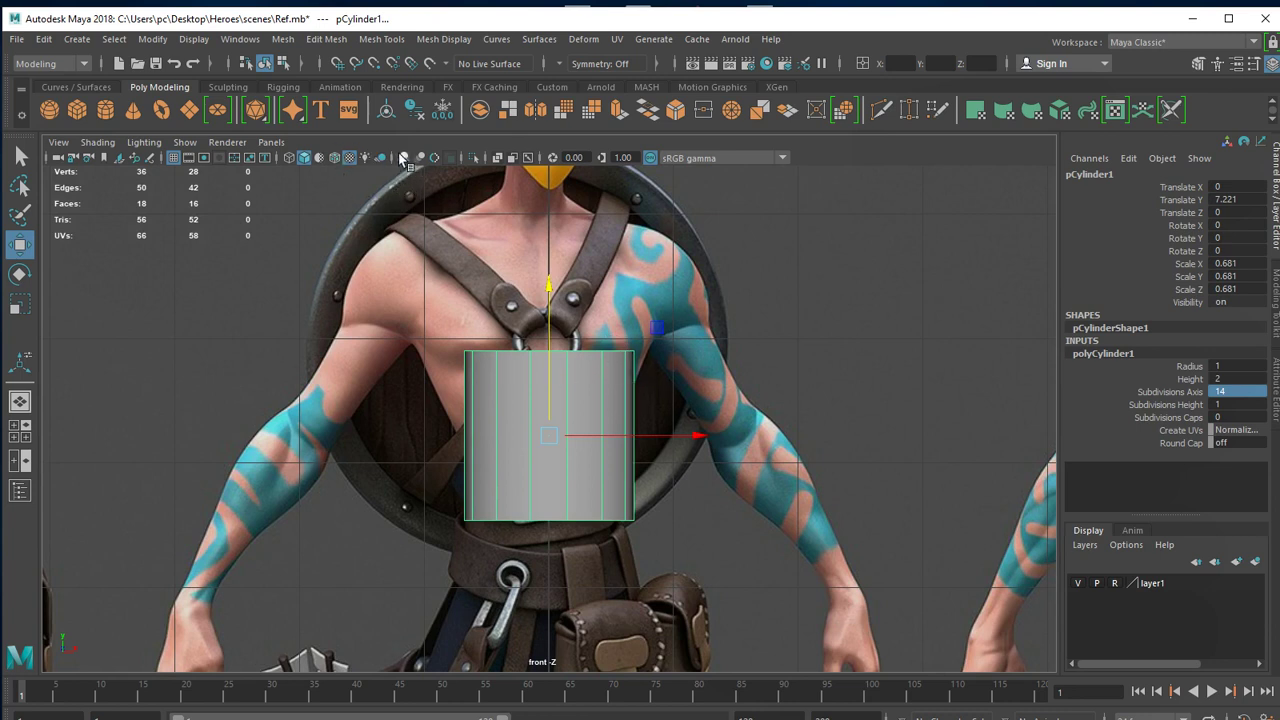
Create a new Lambert material named Trong with Transparency near white.
{"action": "left_click", "coordinate": [402, 87]}
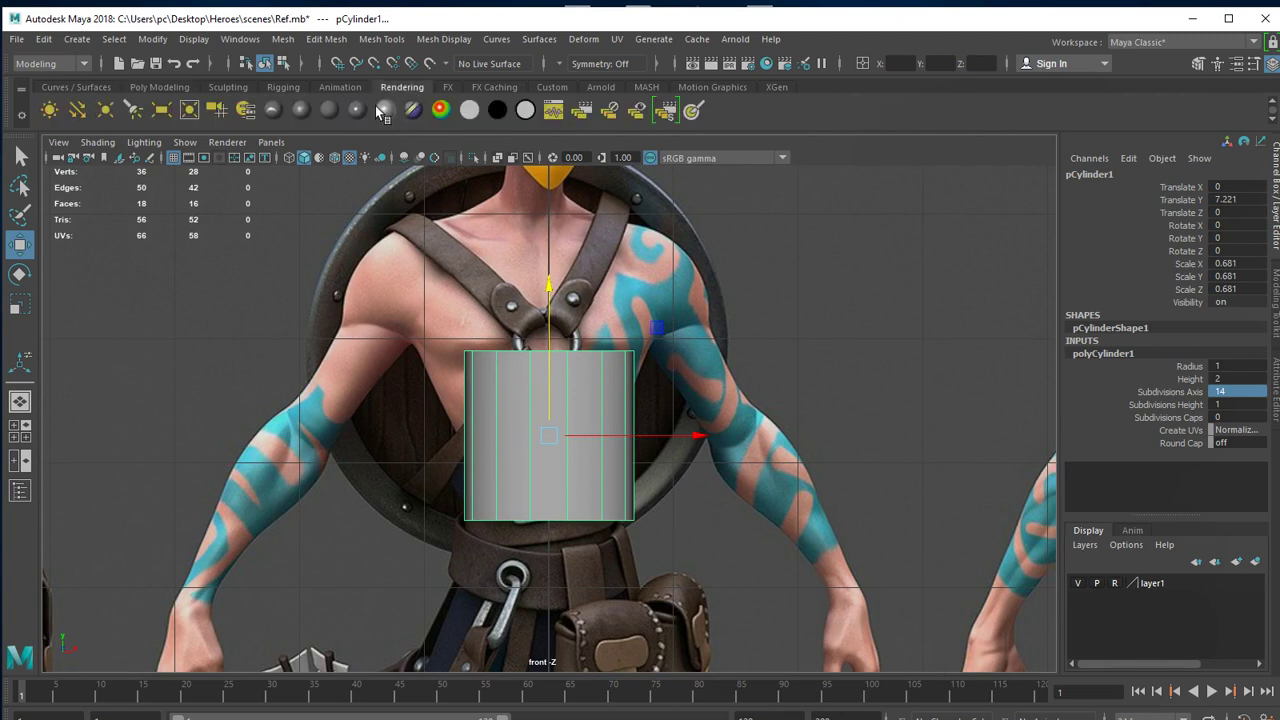
{"action": "left_click", "coordinate": [328, 109]}
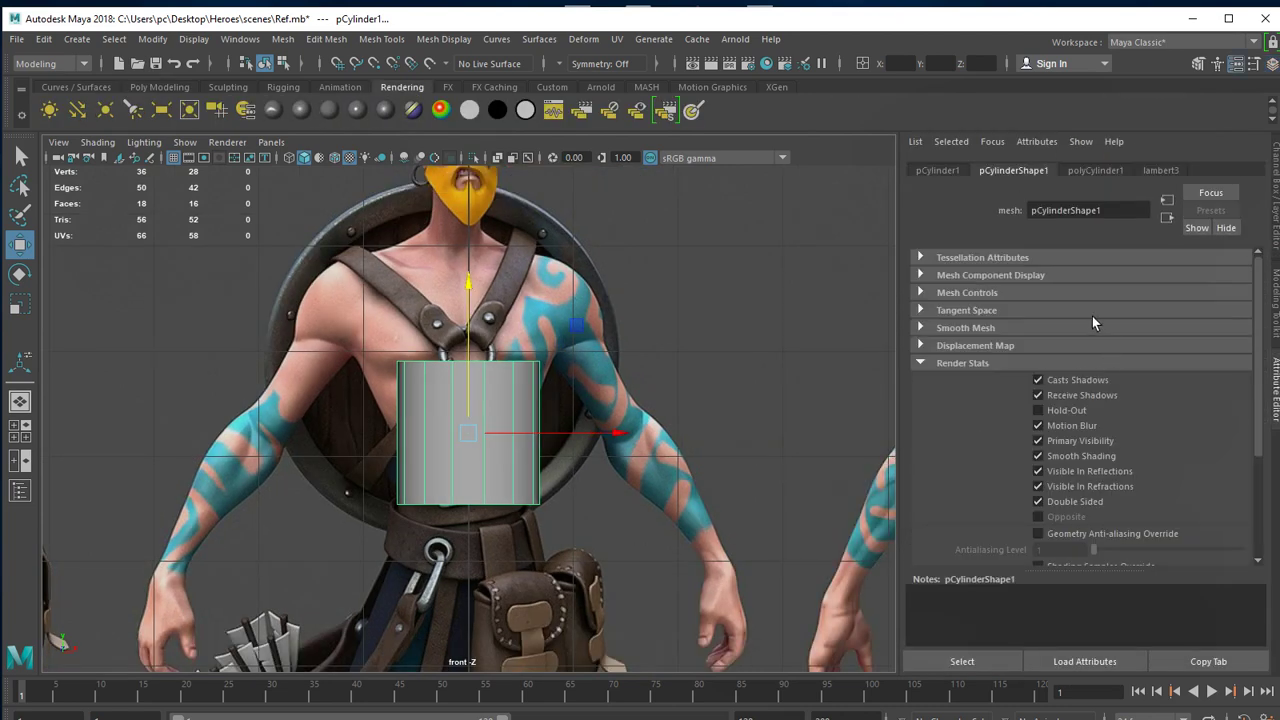
{"action": "left_click", "coordinate": [1155, 171]}
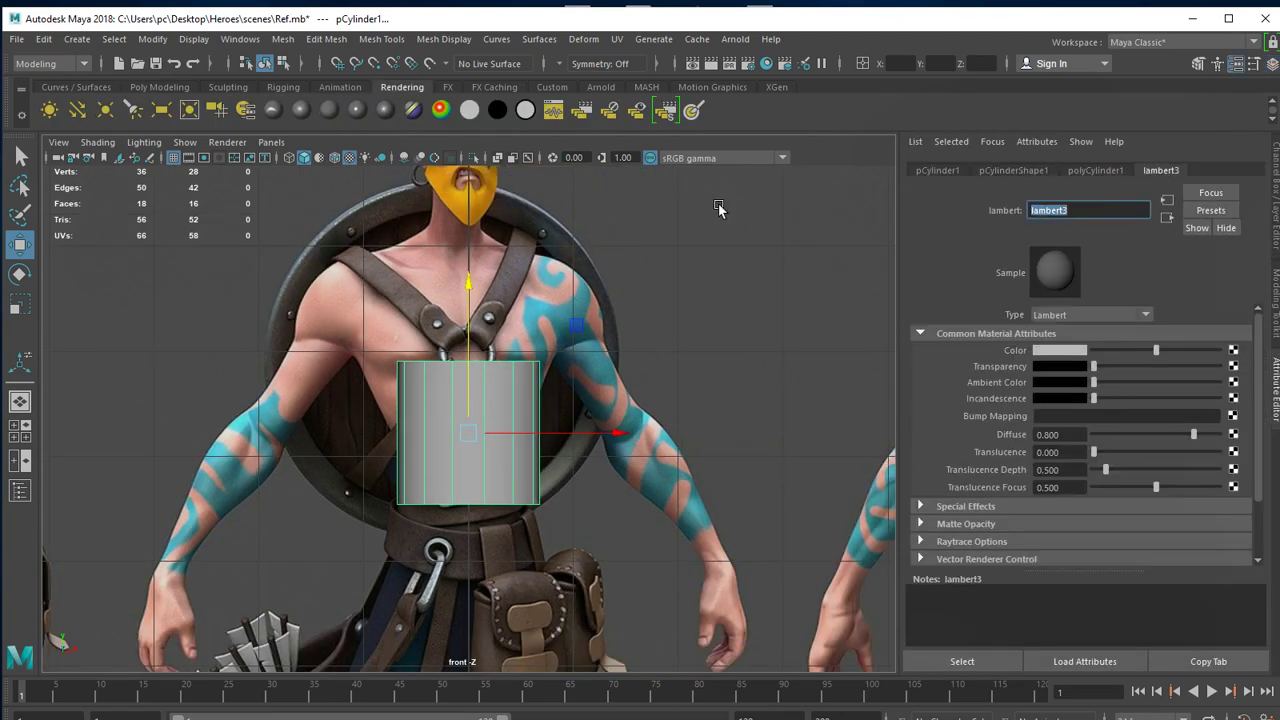
{"action": "type", "text": "Trong"}
{"action": "key", "text": "Return"}
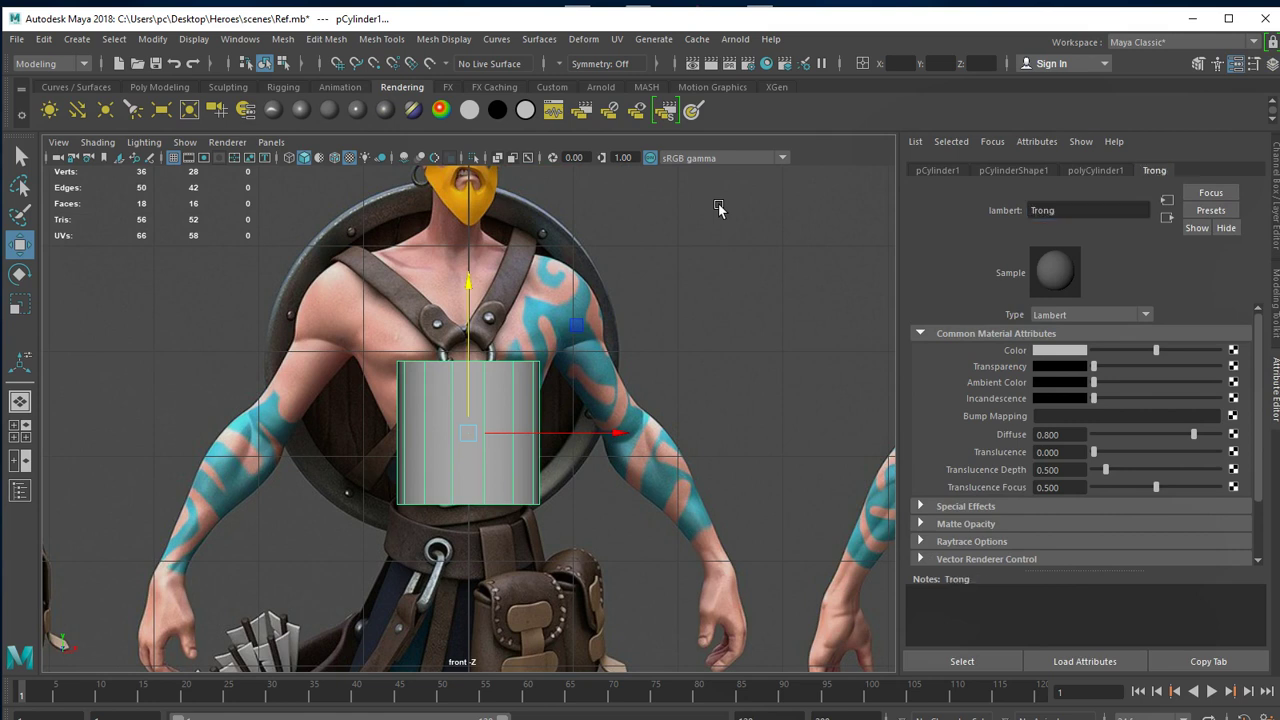
{"action": "mouse_move", "coordinate": [1095, 366]}
{"action": "left_mouse_down"}
{"action": "mouse_move", "coordinate": [1219, 366]}
{"action": "mouse_move", "coordinate": [1187, 364]}
{"action": "left_mouse_up"}
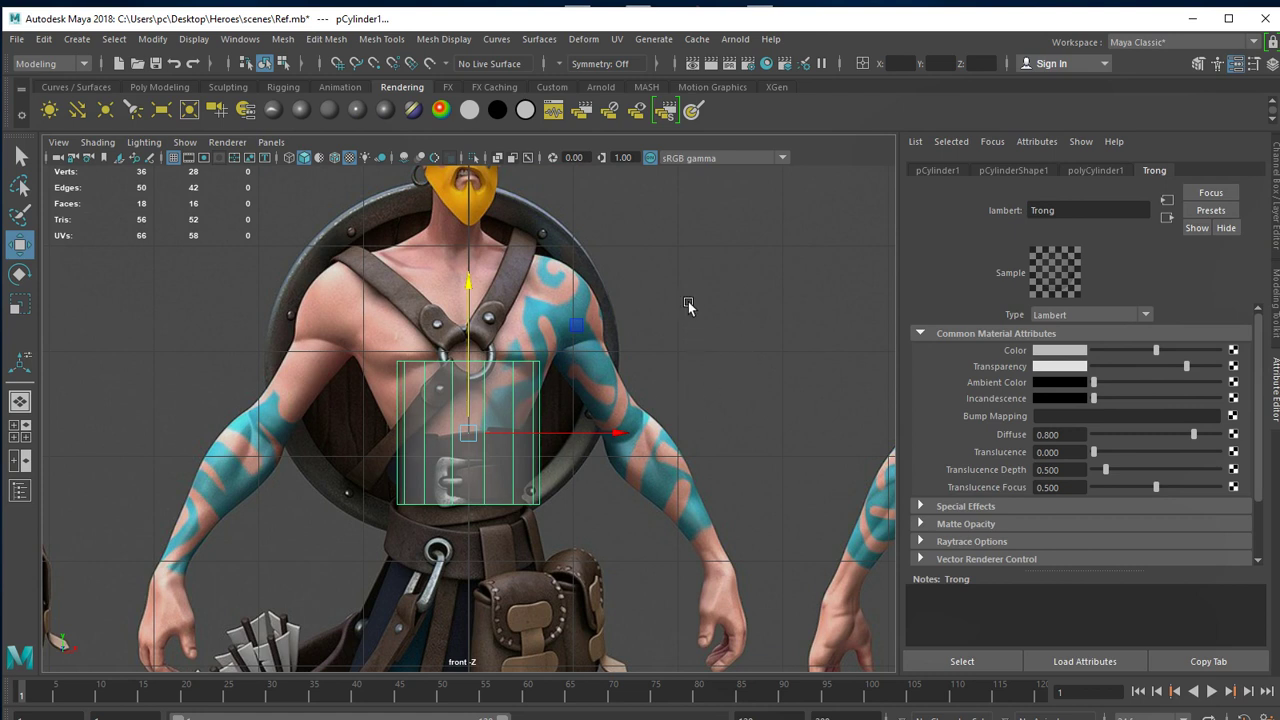
Assign the existing Trong material to pCylinder1 so the reference shows through.
{"action": "right_click", "coordinate": [710, 236]}
{"action": "mouse_move", "coordinate": [709, 676]}
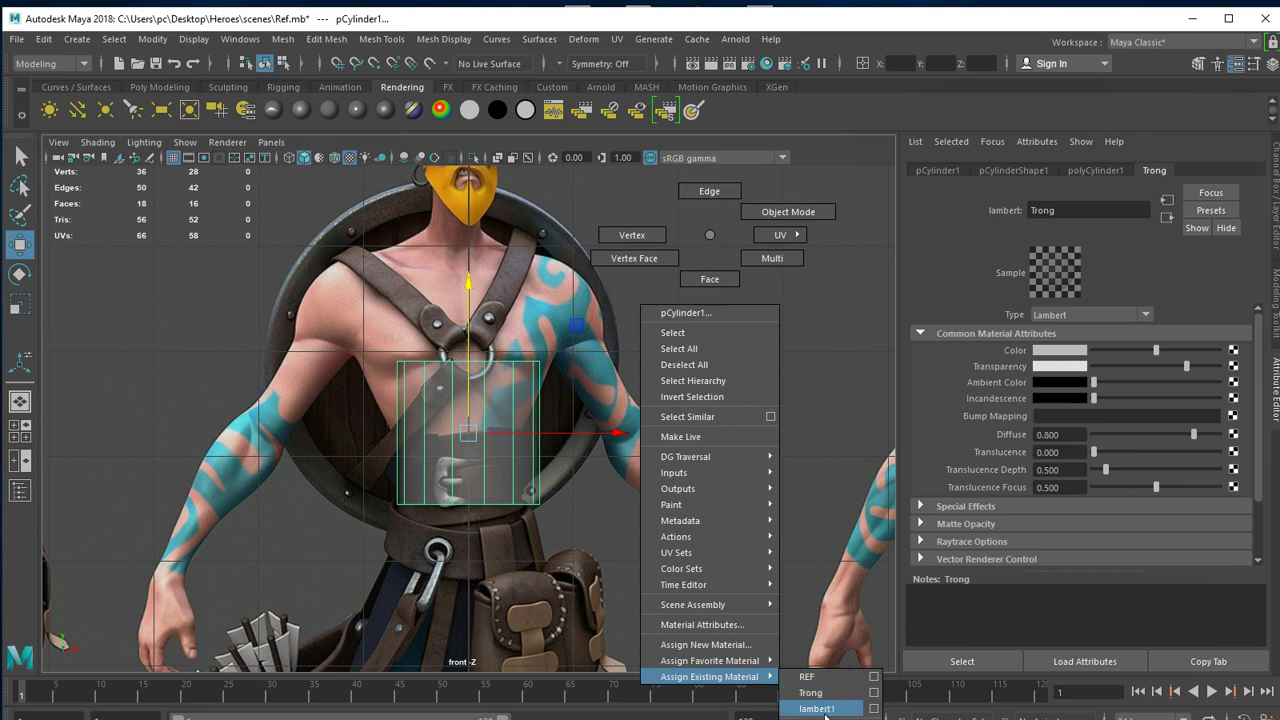
{"action": "left_click", "coordinate": [827, 712]}
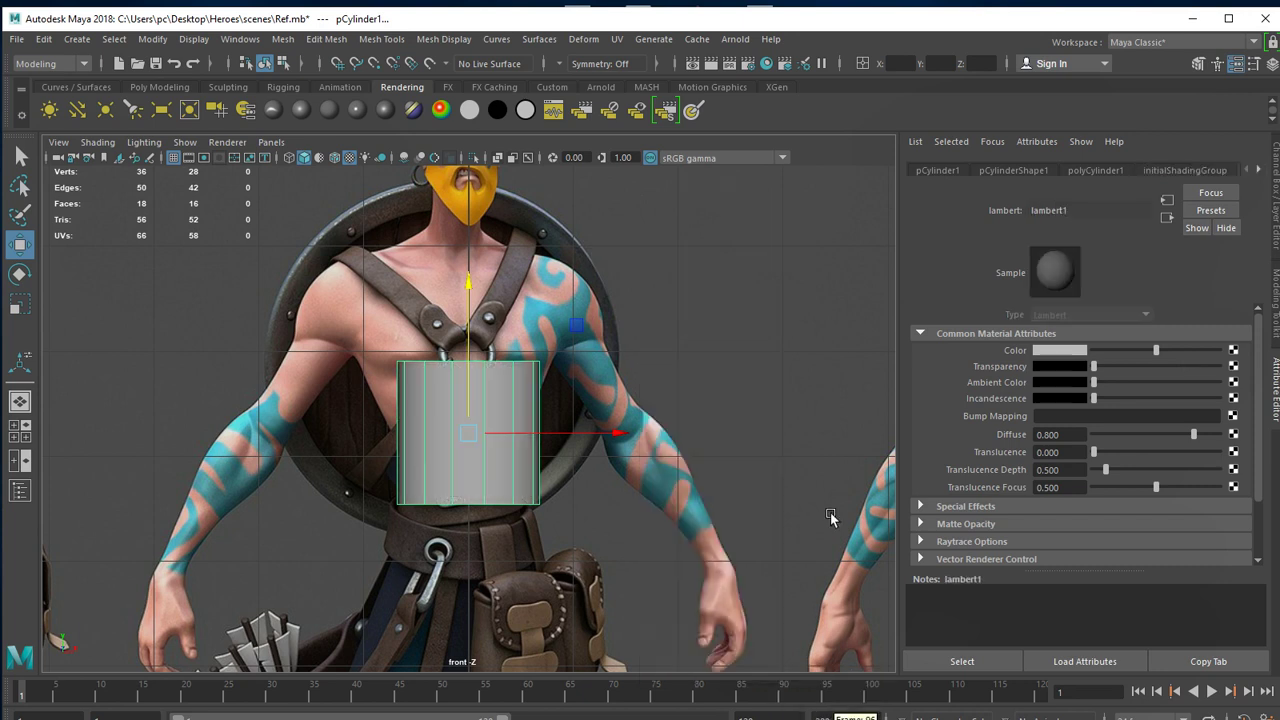
{"action": "right_click", "coordinate": [755, 282]}
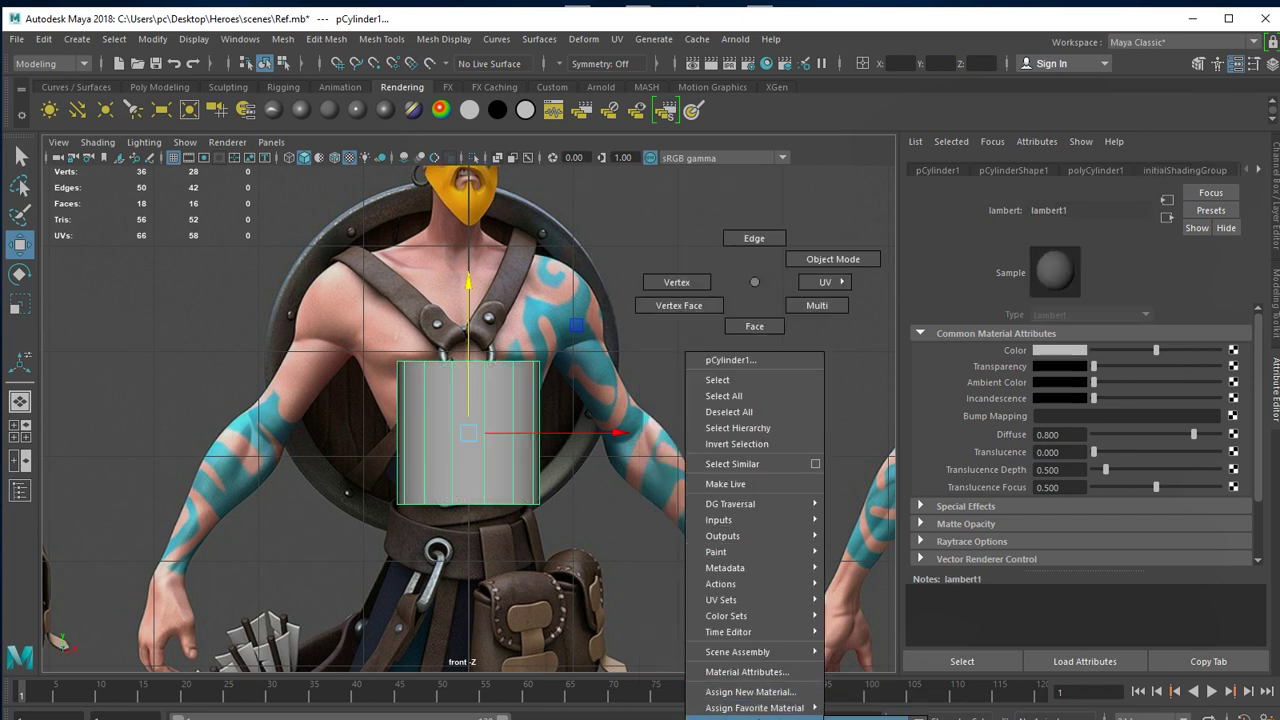
{"action": "left_click", "coordinate": [860, 716]}
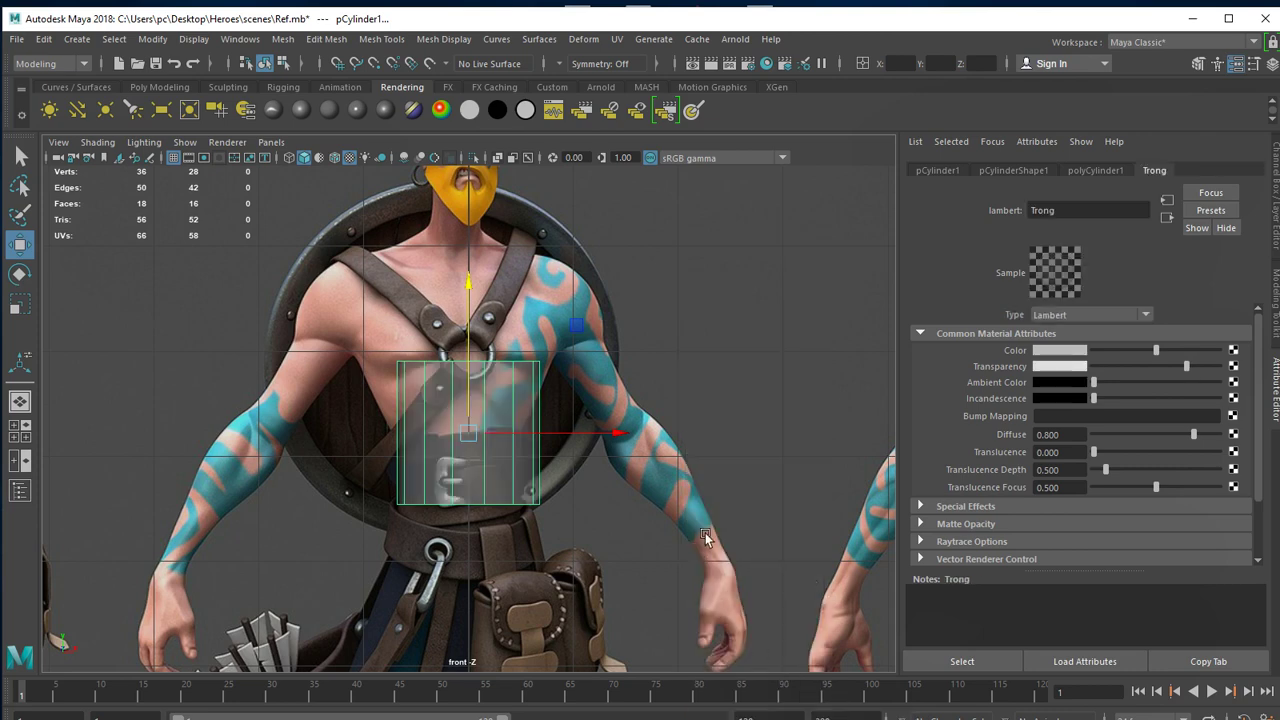
{"action": "scroll", "coordinate": [563, 476], "scroll_direction": "up", "scroll_amount": 3}
{"action": "middle_click_drag", "start_coordinate": [563, 476], "coordinate": [613, 520], "text": "alt"}
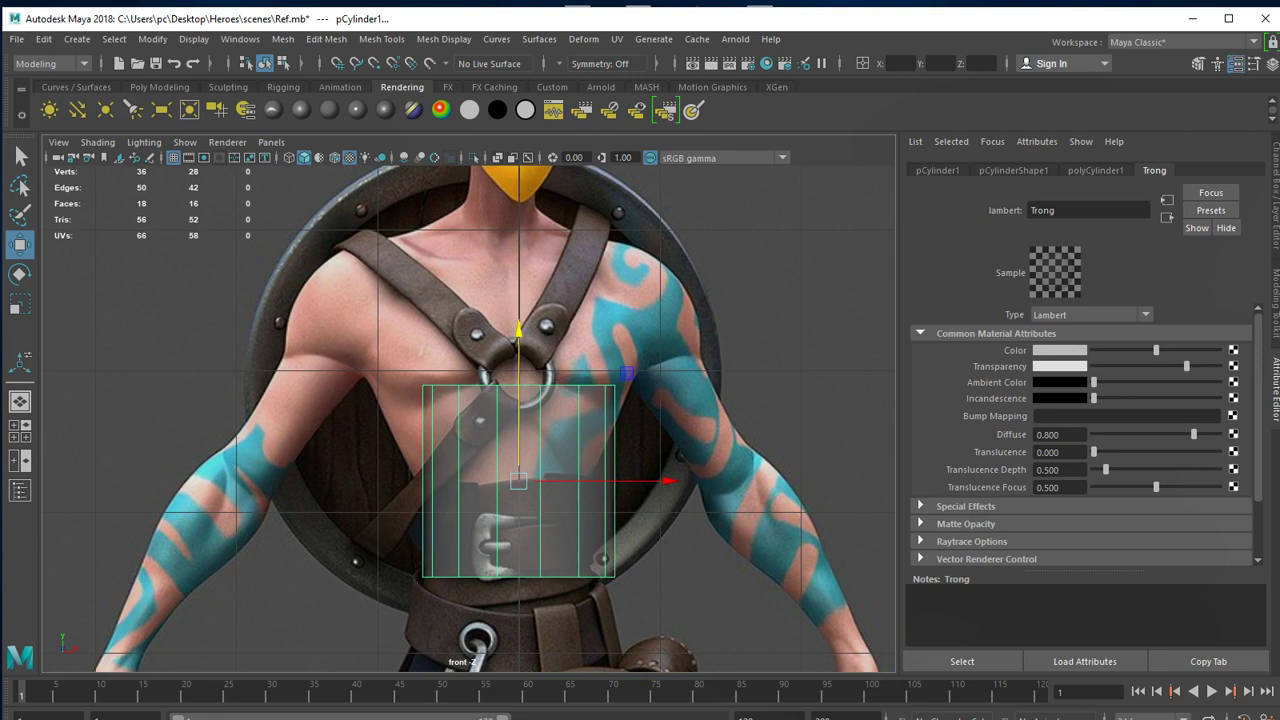
Select the front reference plane pPlane1 and move it to Translate X 0.647.
{"action": "left_click", "coordinate": [1276, 208]}
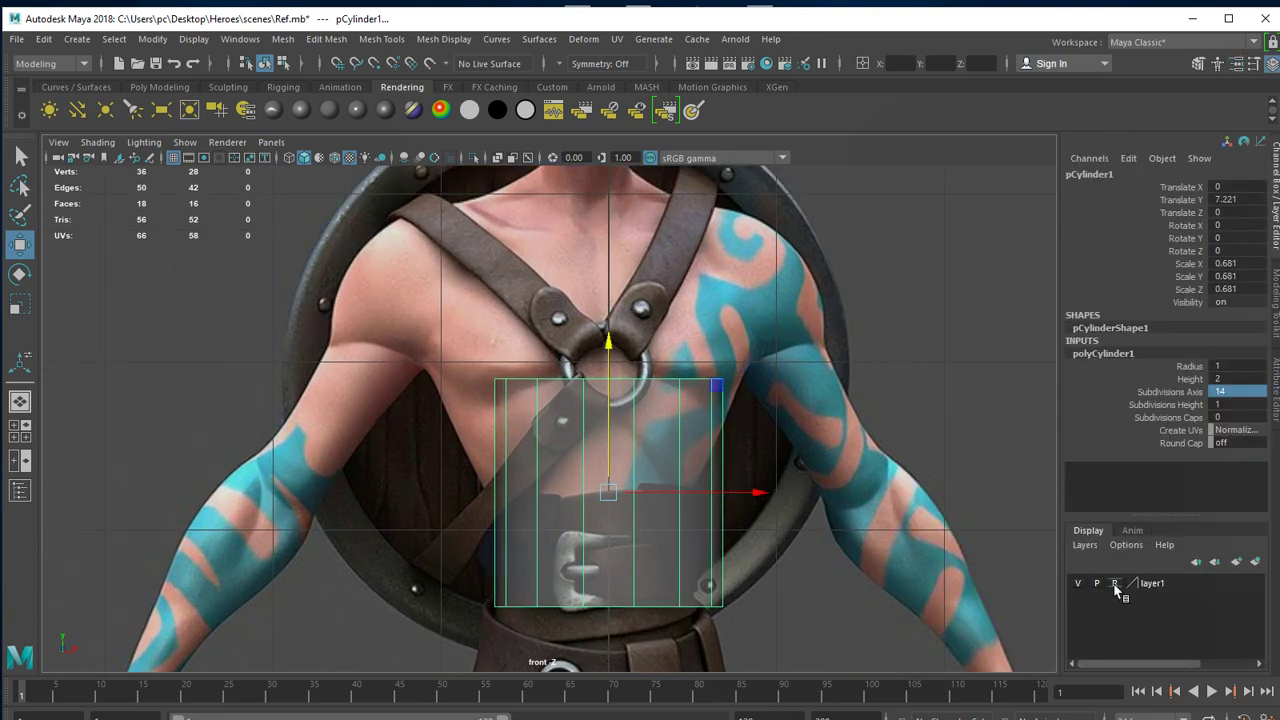
{"action": "left_click_drag", "start_coordinate": [357, 315], "coordinate": [400, 324]}
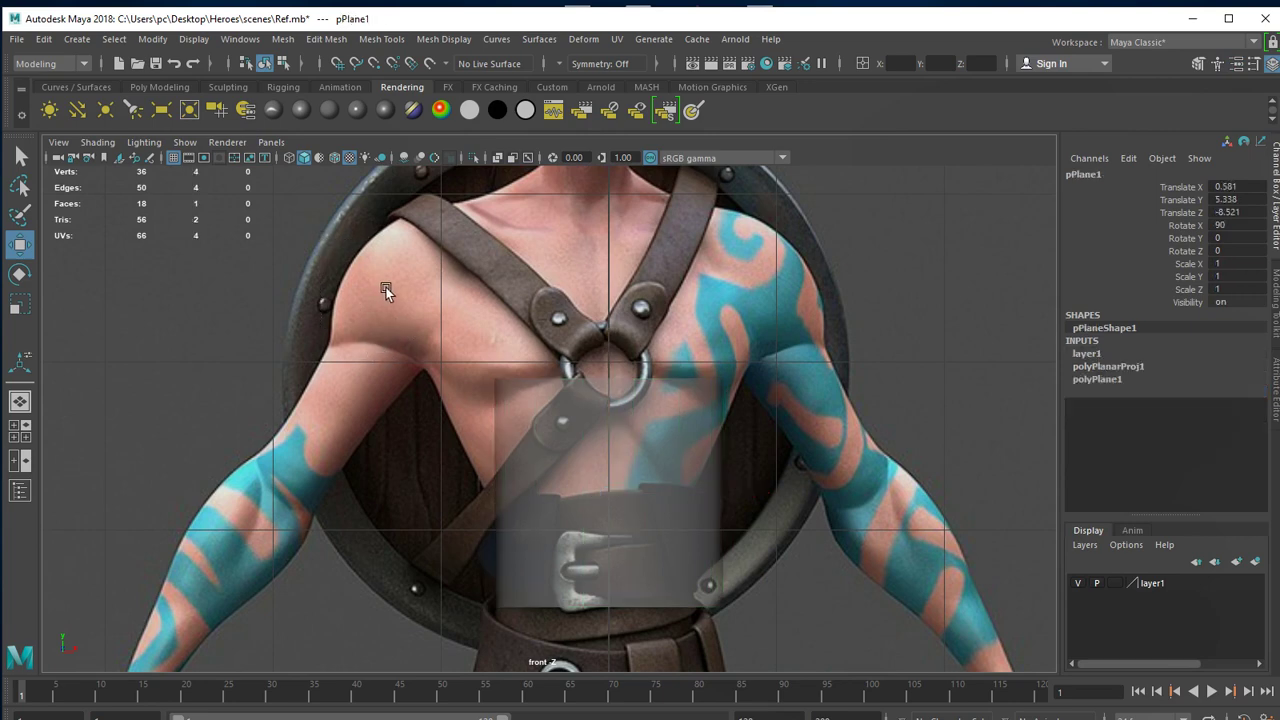
{"action": "scroll", "coordinate": [690, 500], "scroll_direction": "down", "scroll_amount": 5}
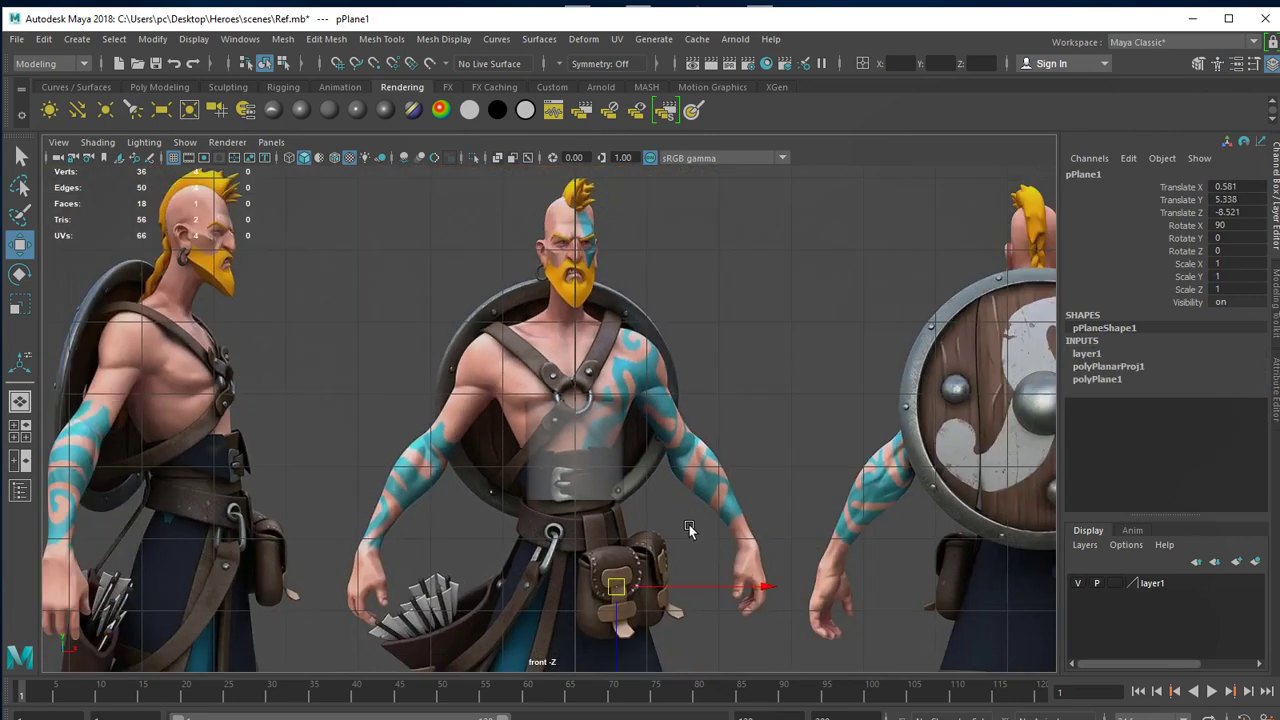
{"action": "scroll", "coordinate": [587, 548], "scroll_direction": "up", "scroll_amount": 5}
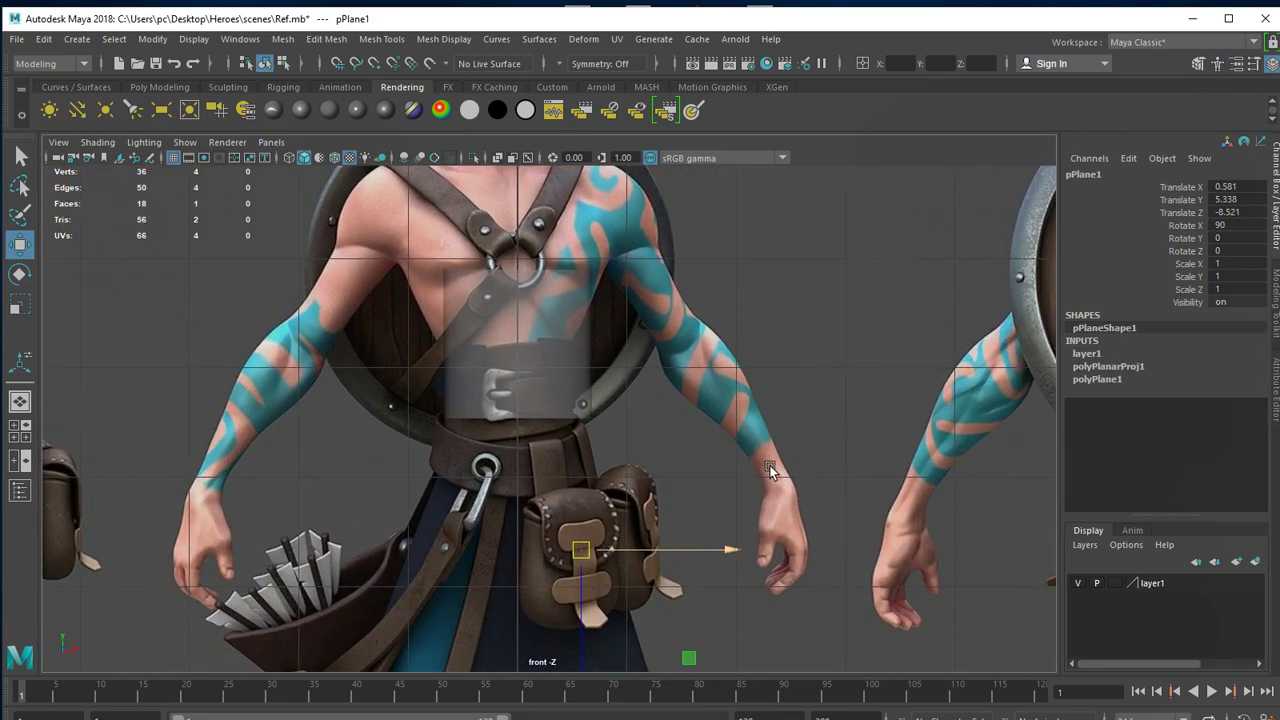
{"action": "left_click_drag", "start_coordinate": [729, 553], "coordinate": [737, 551]}
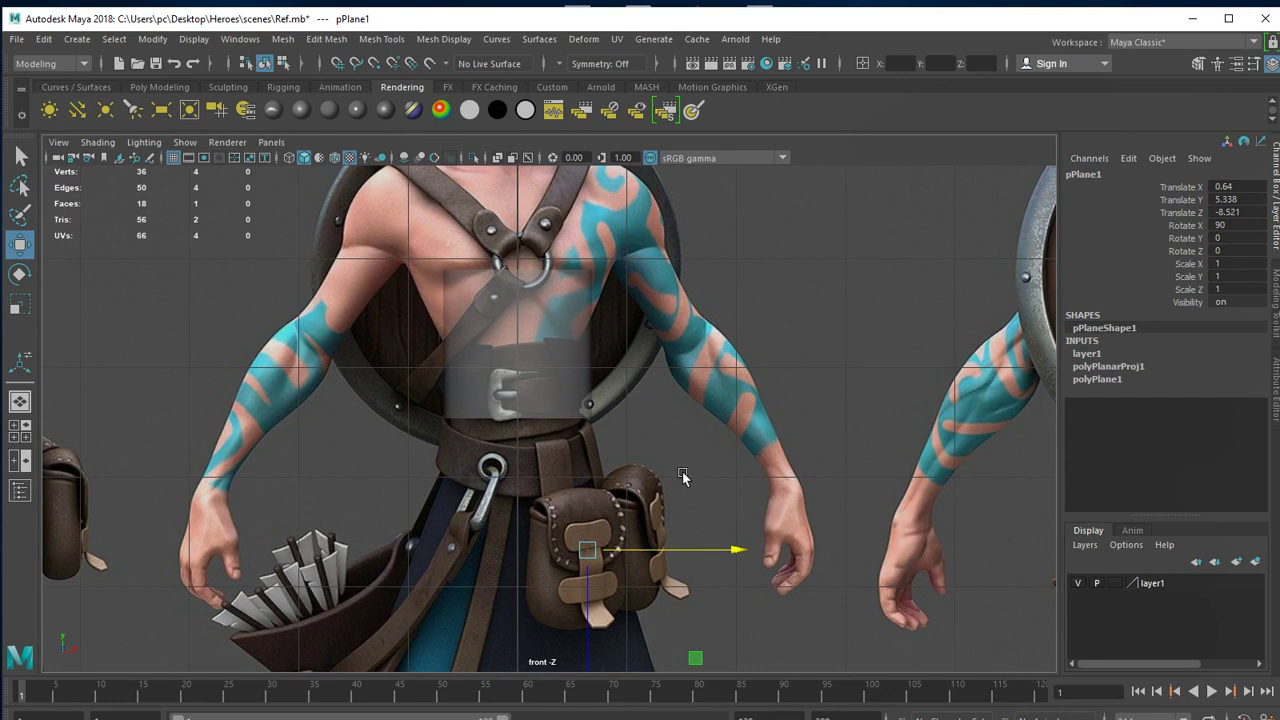
{"action": "left_click_drag", "start_coordinate": [732, 552], "coordinate": [734, 552]}
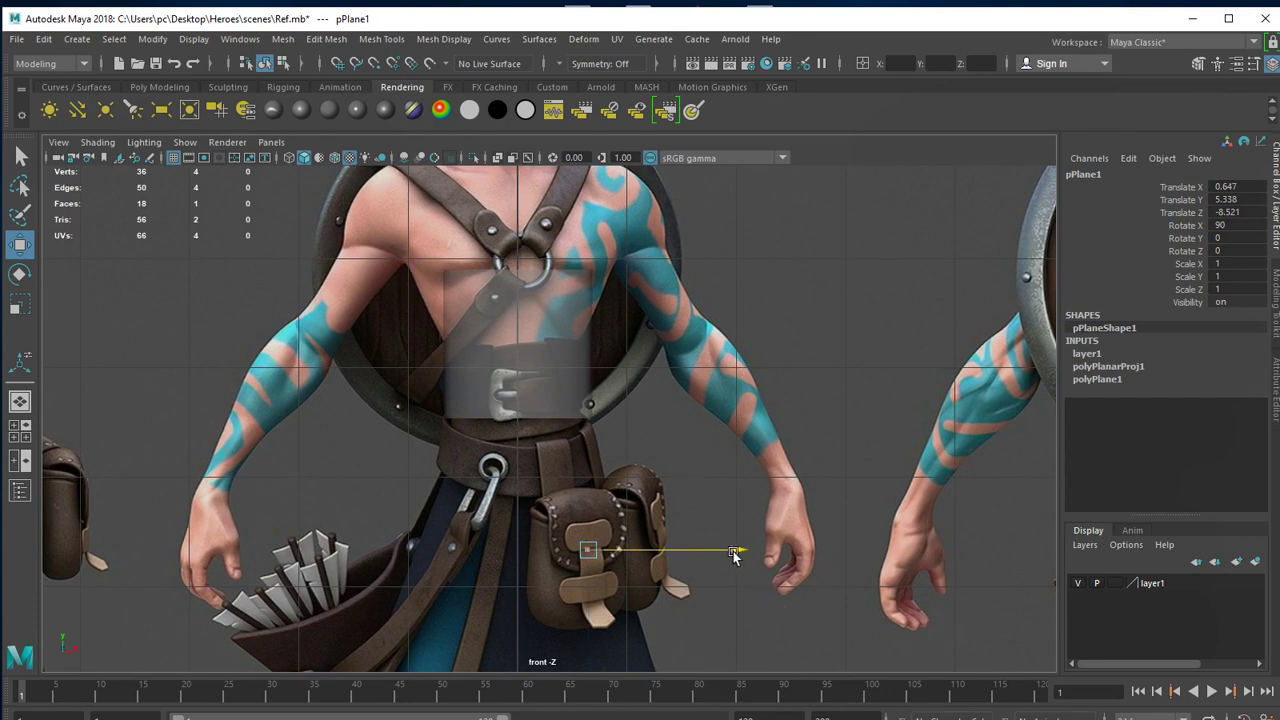
Set layer1's display back to Reference and deselect the plane.
{"action": "left_click", "coordinate": [1114, 583]}
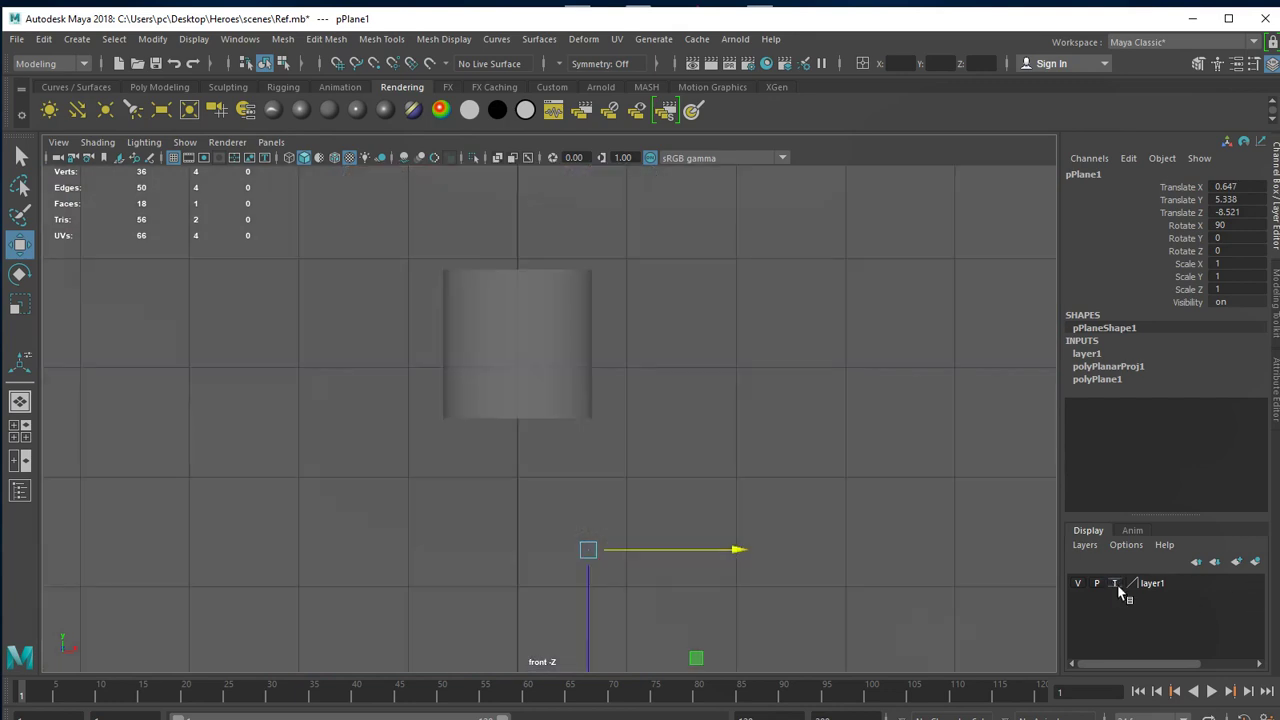
{"action": "left_click", "coordinate": [1114, 583]}
{"action": "left_click", "coordinate": [673, 300]}
Select the torso cylinder, frame the chest and switch to vertex editing.
{"action": "left_click", "coordinate": [573, 378]}
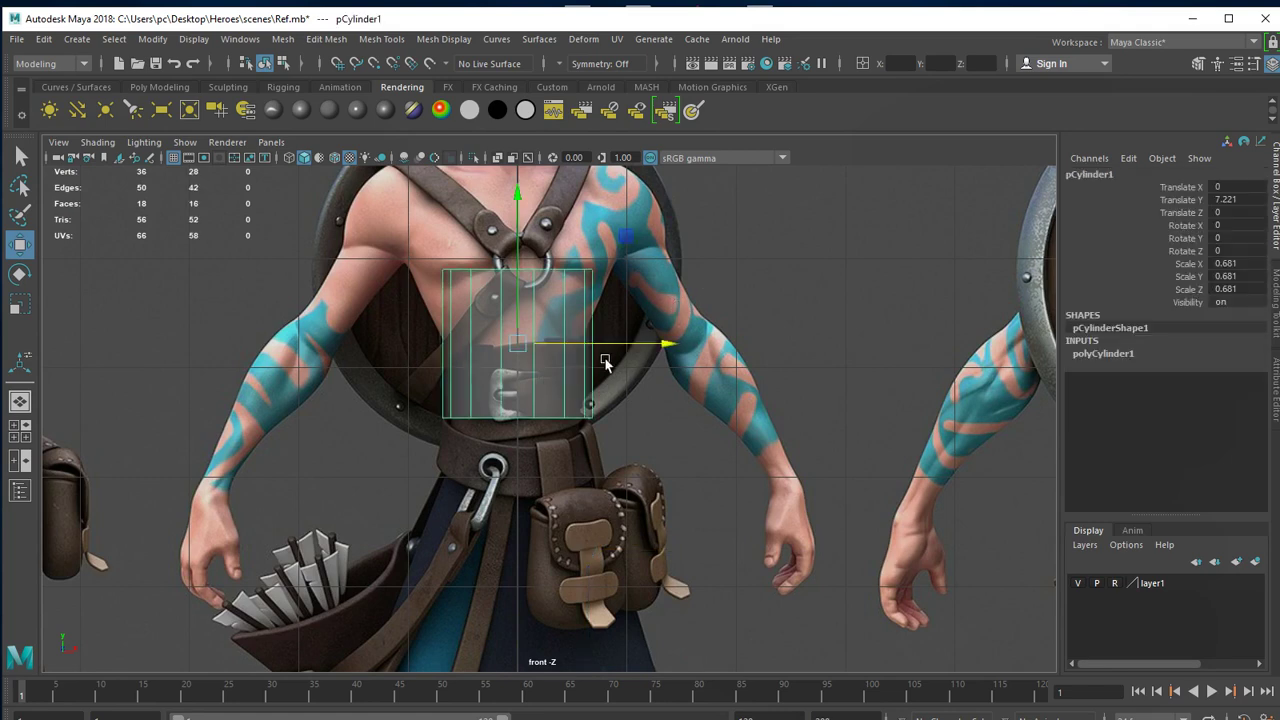
{"action": "middle_click_drag", "start_coordinate": [573, 378], "coordinate": [771, 514], "text": "alt"}
{"action": "scroll", "coordinate": [771, 514], "scroll_direction": "up", "scroll_amount": 3}
{"action": "scroll", "coordinate": [899, 548], "scroll_direction": "up", "scroll_amount": 2}
{"action": "middle_click_drag", "start_coordinate": [899, 548], "coordinate": [744, 527], "text": "alt"}
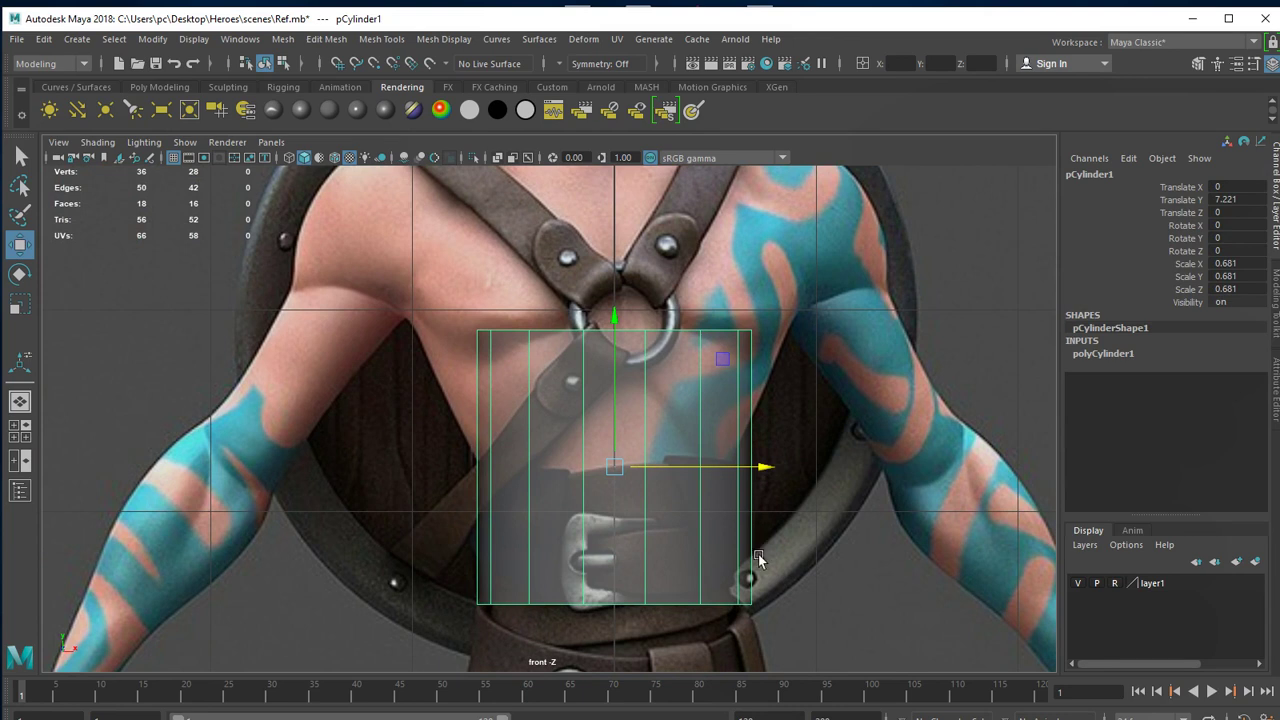
{"action": "right_click", "coordinate": [646, 407]}
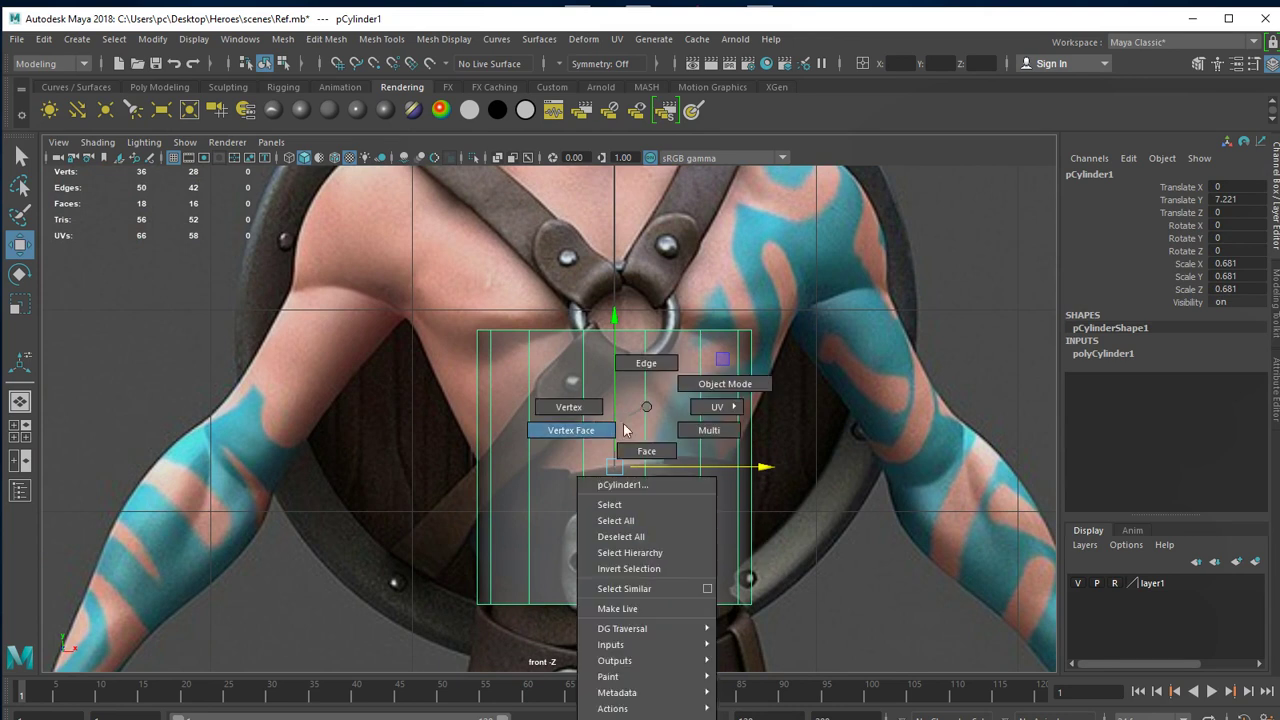
{"action": "left_click", "coordinate": [575, 408]}
Move the bottom vertex row onto the belt and scale it inward toward the waist.
{"action": "left_click_drag", "start_coordinate": [426, 538], "coordinate": [785, 628]}
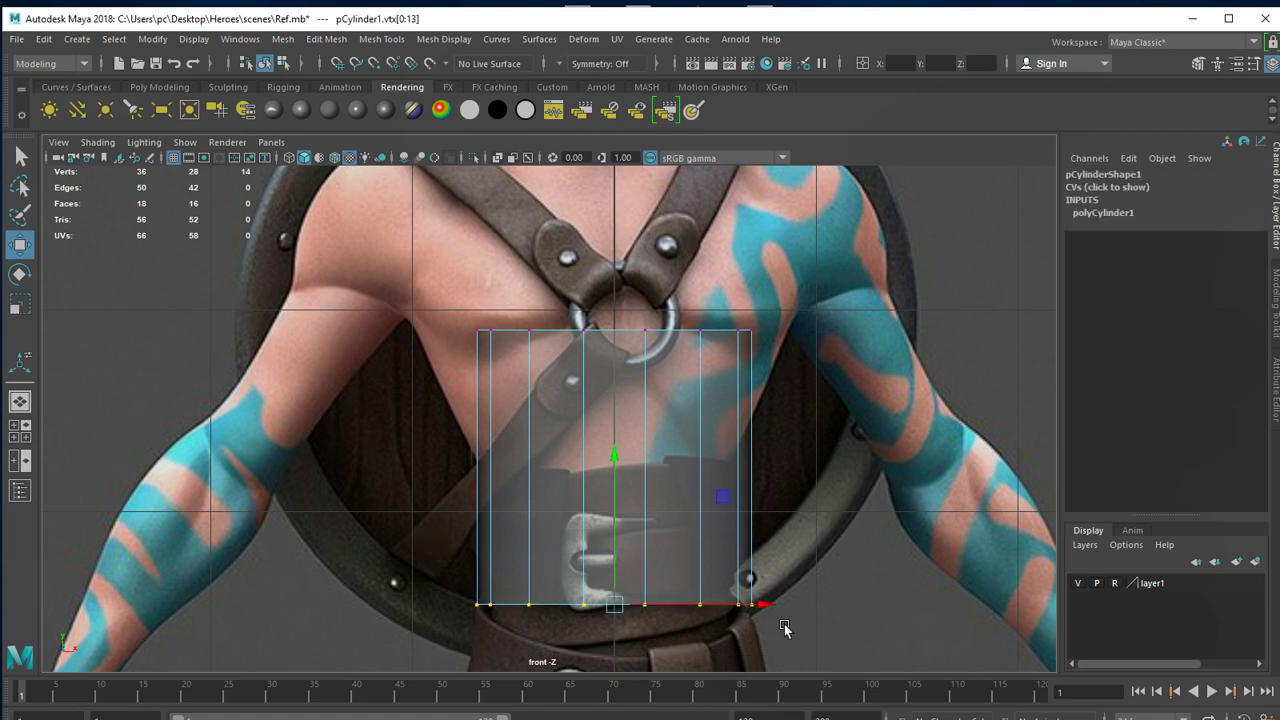
{"action": "left_click_drag", "start_coordinate": [614, 452], "coordinate": [640, 367]}
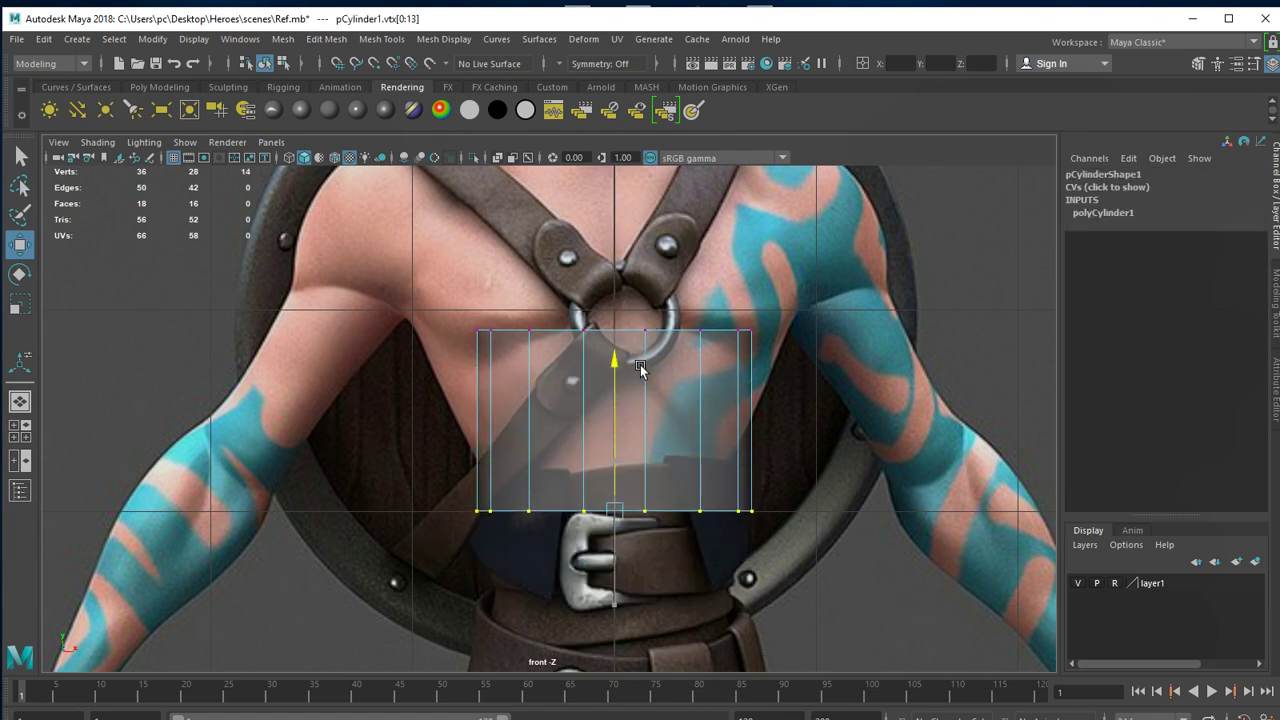
{"action": "left_click_drag", "start_coordinate": [640, 367], "coordinate": [641, 378]}
{"action": "key", "text": "r"}
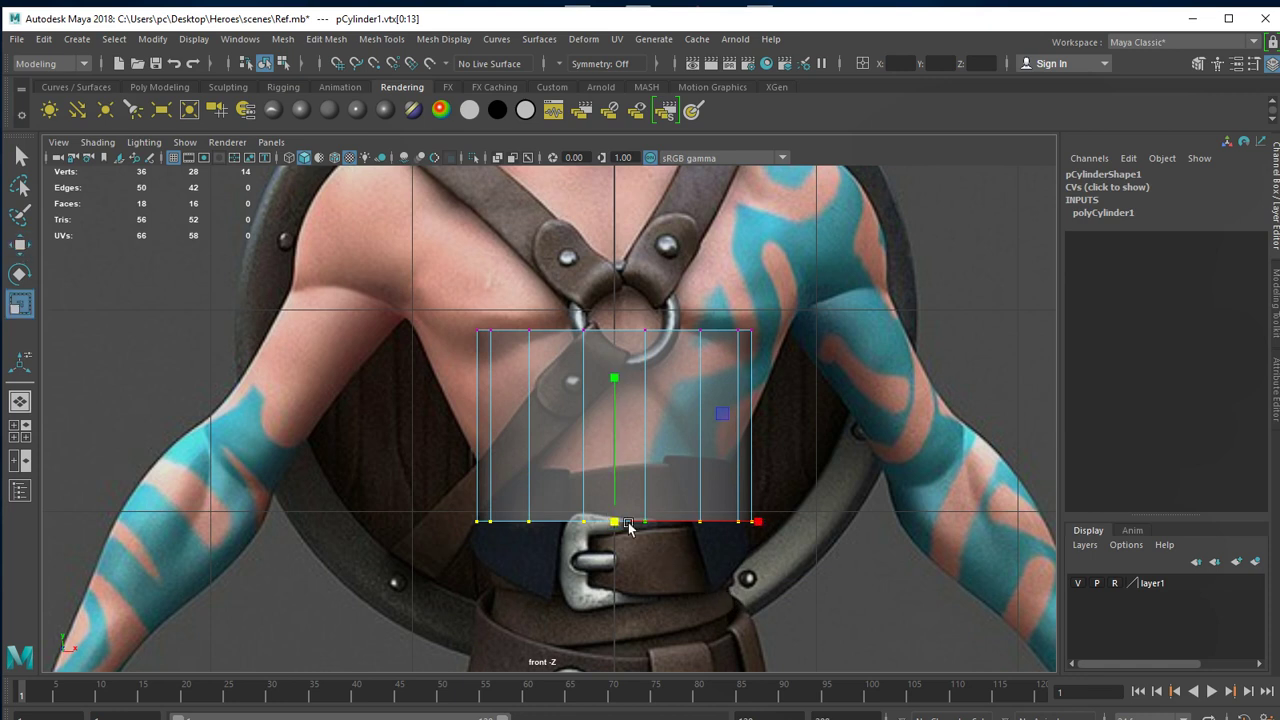
{"action": "mouse_move", "coordinate": [614, 521]}
{"action": "left_mouse_down"}
{"action": "mouse_move", "coordinate": [588, 524]}
{"action": "mouse_move", "coordinate": [644, 514]}
{"action": "left_mouse_up"}
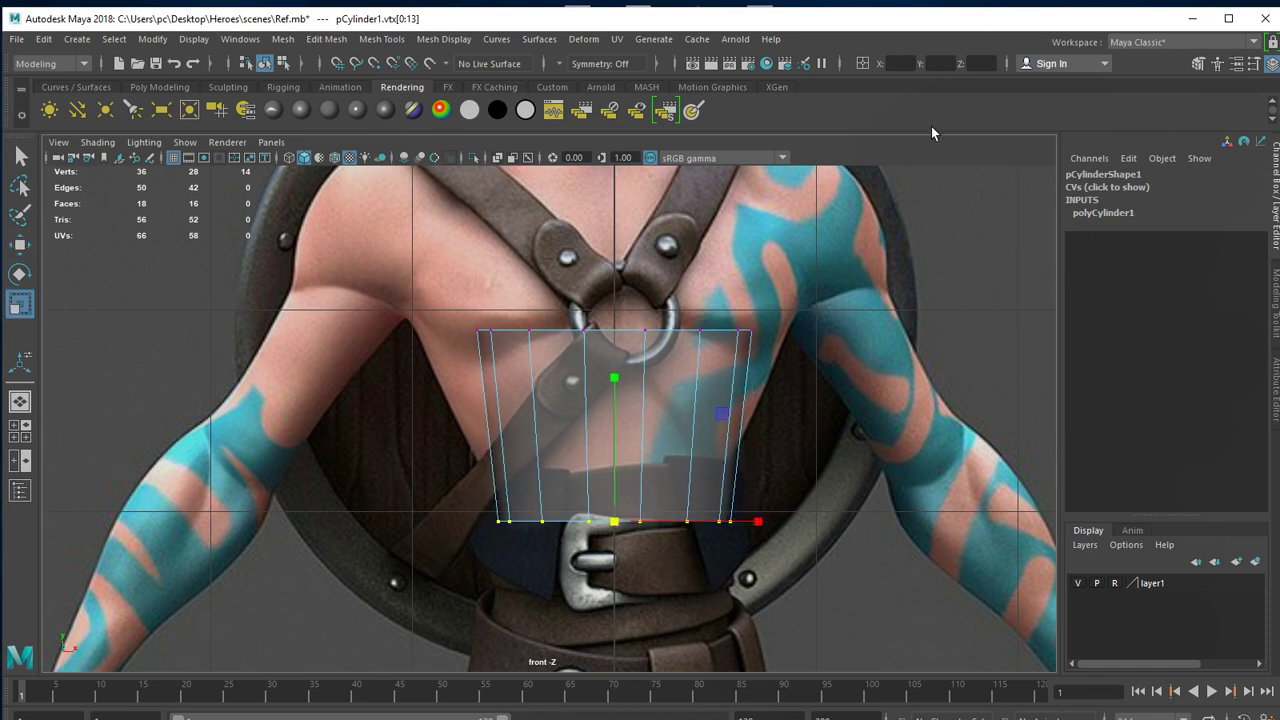
{"action": "left_click", "coordinate": [175, 88]}
Insert a horizontal edge loop across the torso, then widen and slightly raise the top row.
{"action": "left_click", "coordinate": [881, 110]}
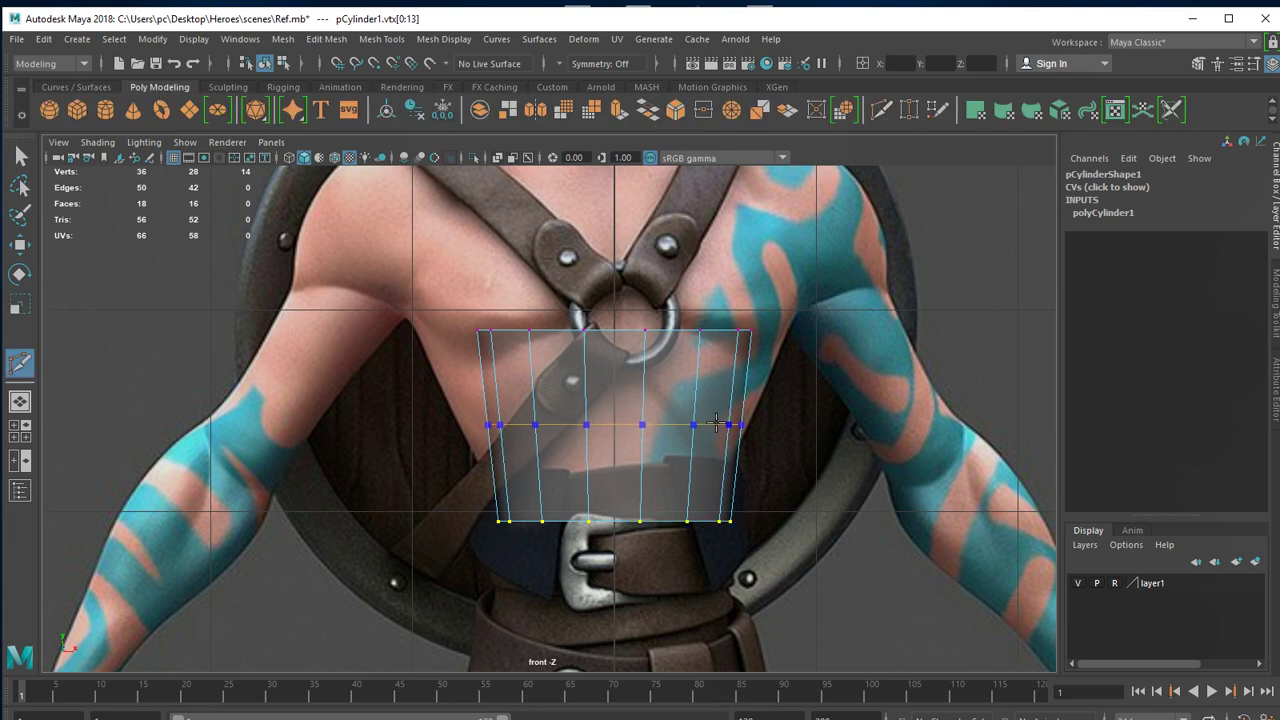
{"action": "left_click", "coordinate": [718, 461], "text": "ctrl"}
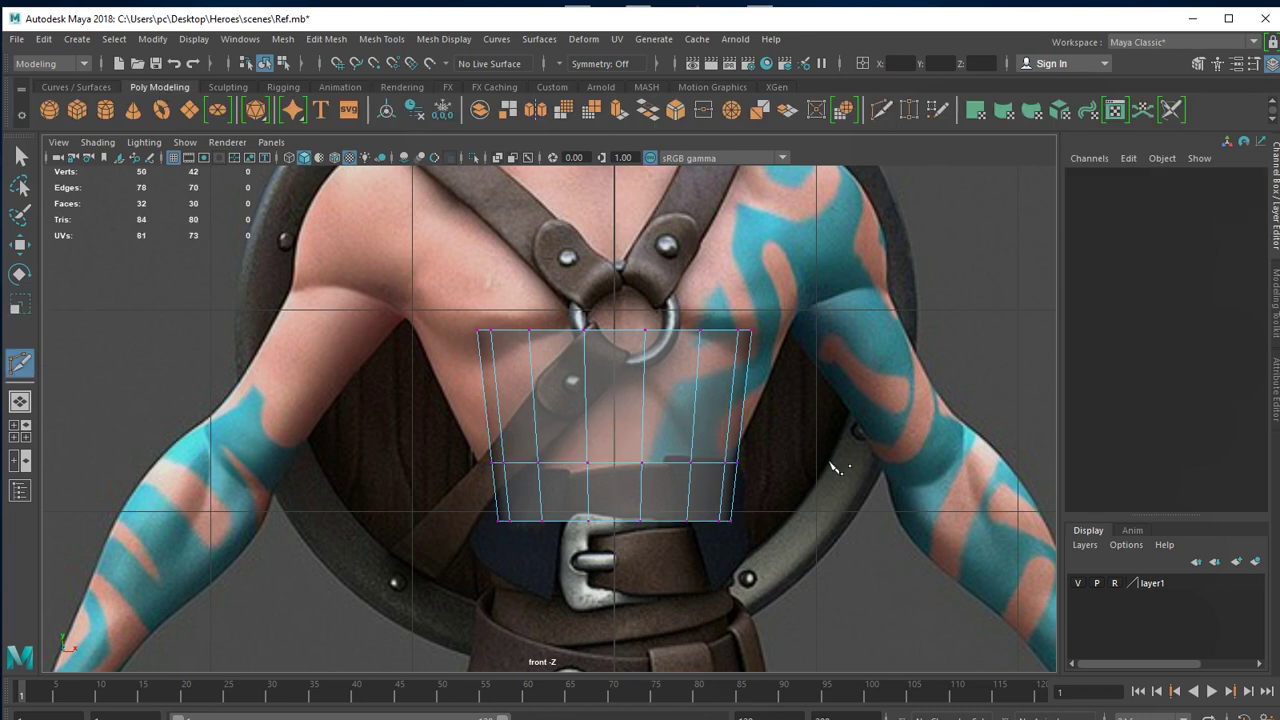
{"action": "key", "text": "w"}
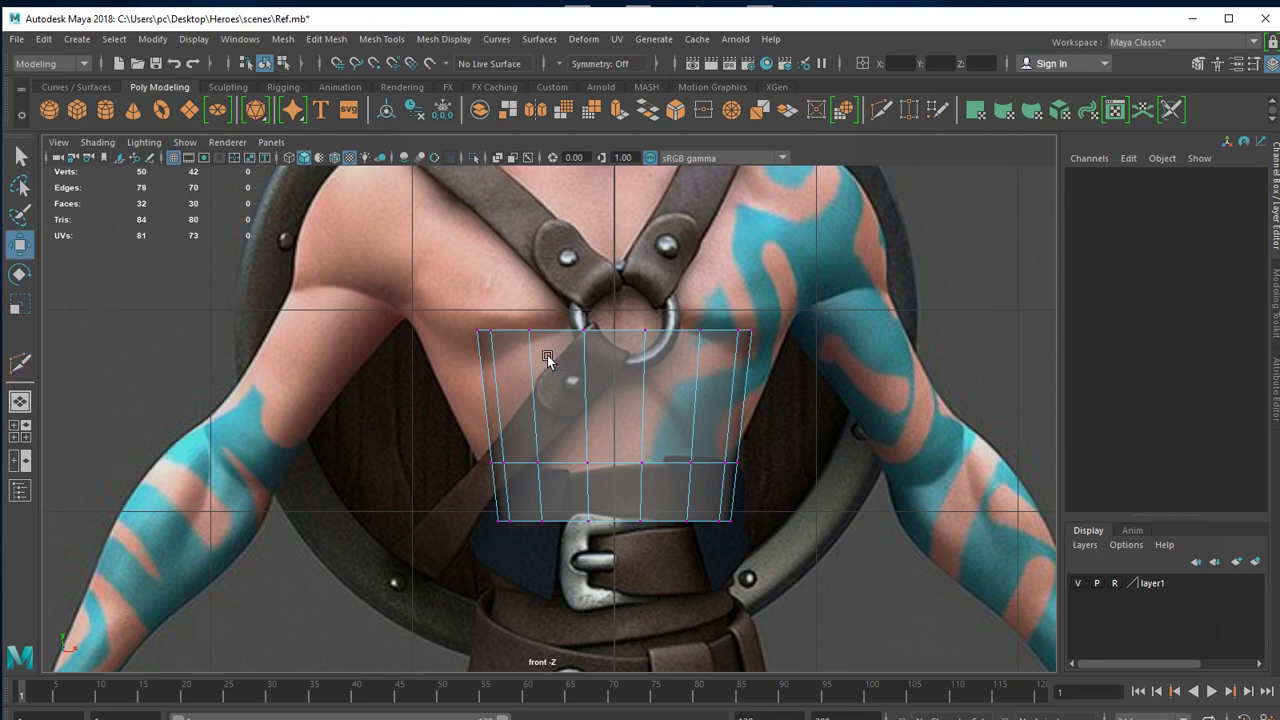
{"action": "left_click_drag", "start_coordinate": [463, 300], "coordinate": [890, 355]}
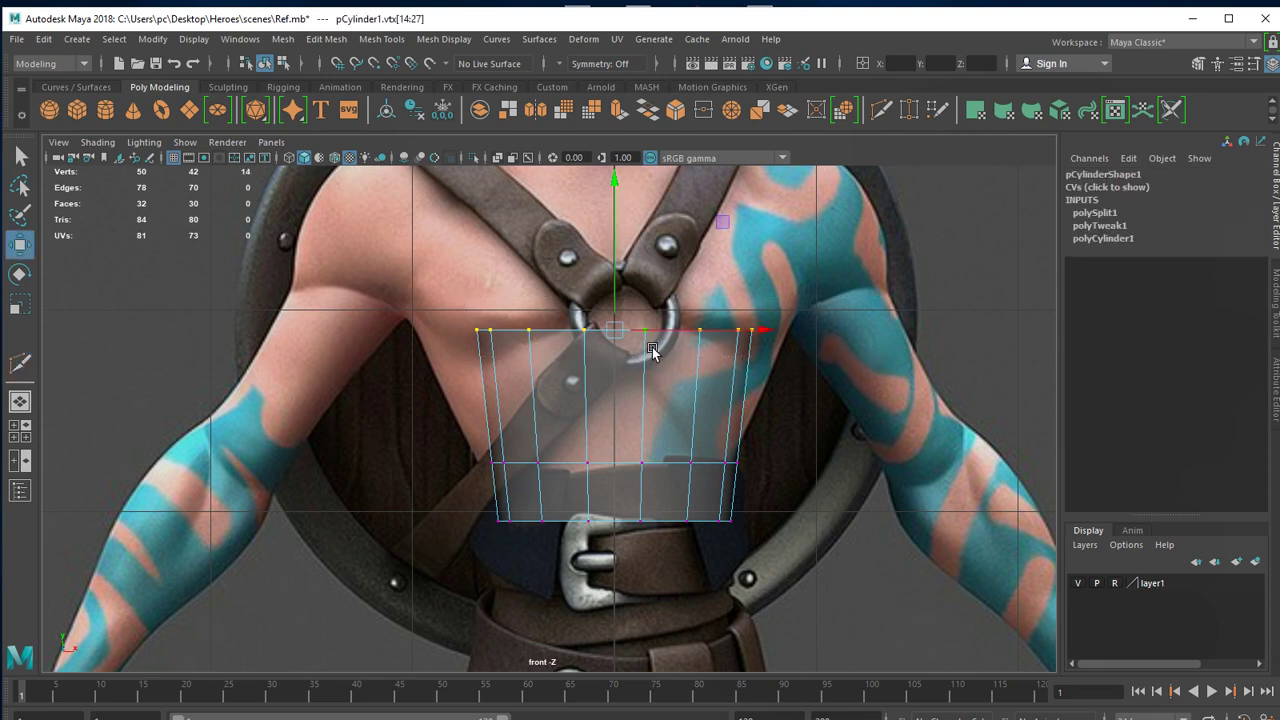
{"action": "key", "text": "r"}
{"action": "middle_click_drag", "start_coordinate": [624, 330], "coordinate": [690, 322]}
{"action": "key", "text": "w"}
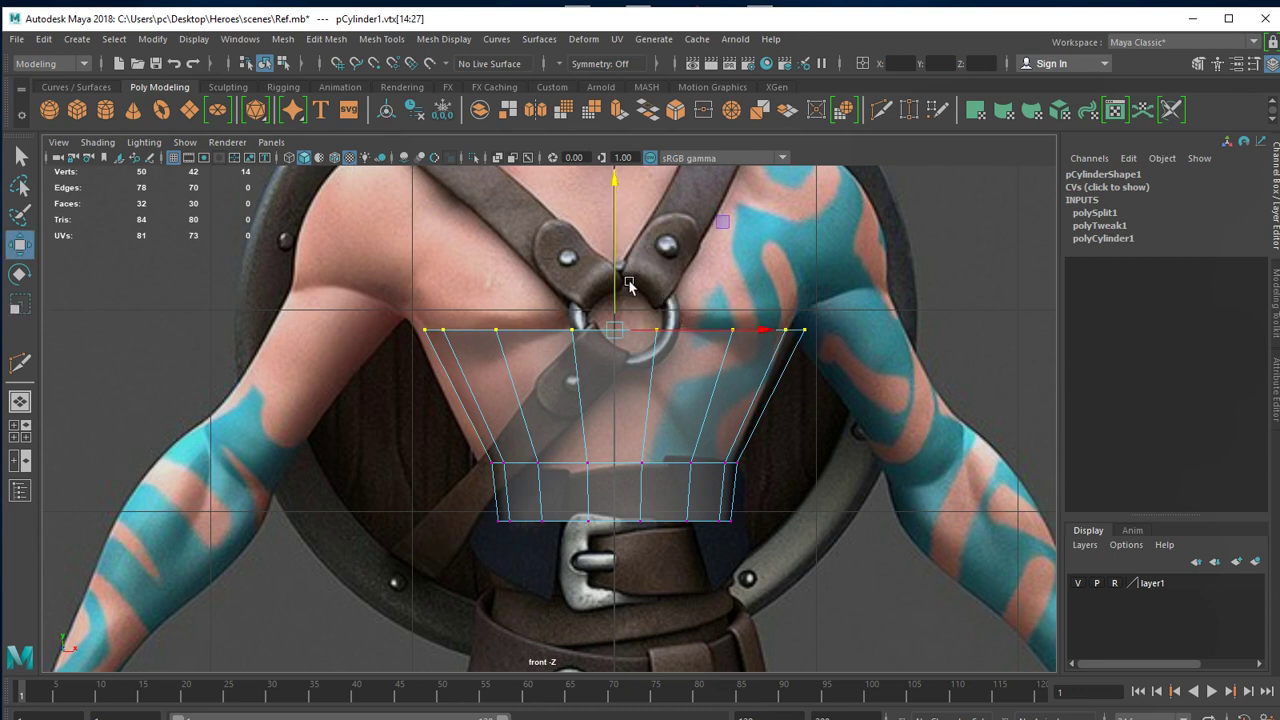
{"action": "left_click_drag", "start_coordinate": [628, 285], "coordinate": [628, 264]}
{"action": "middle_click_drag", "start_coordinate": [714, 373], "coordinate": [739, 523], "text": "alt"}
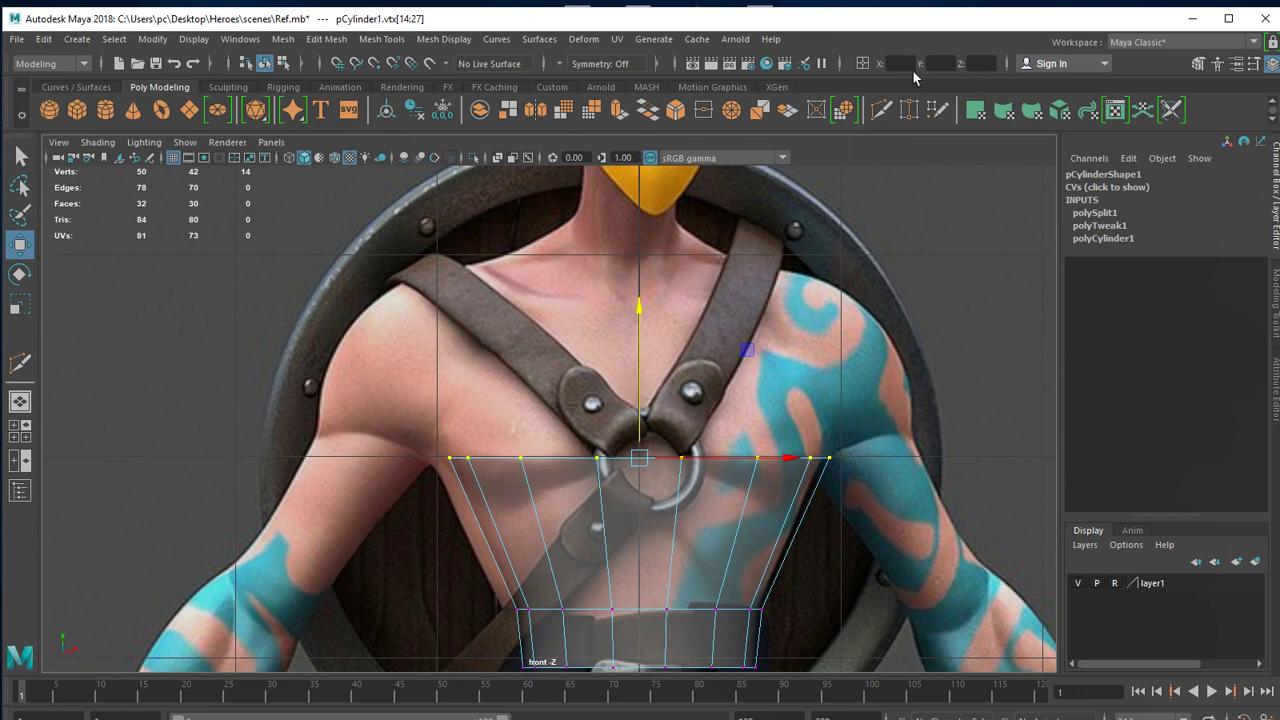
Add a second edge loop and pull the top vertex row up to the shoulders, narrowing its ends.
{"action": "left_click", "coordinate": [881, 109]}
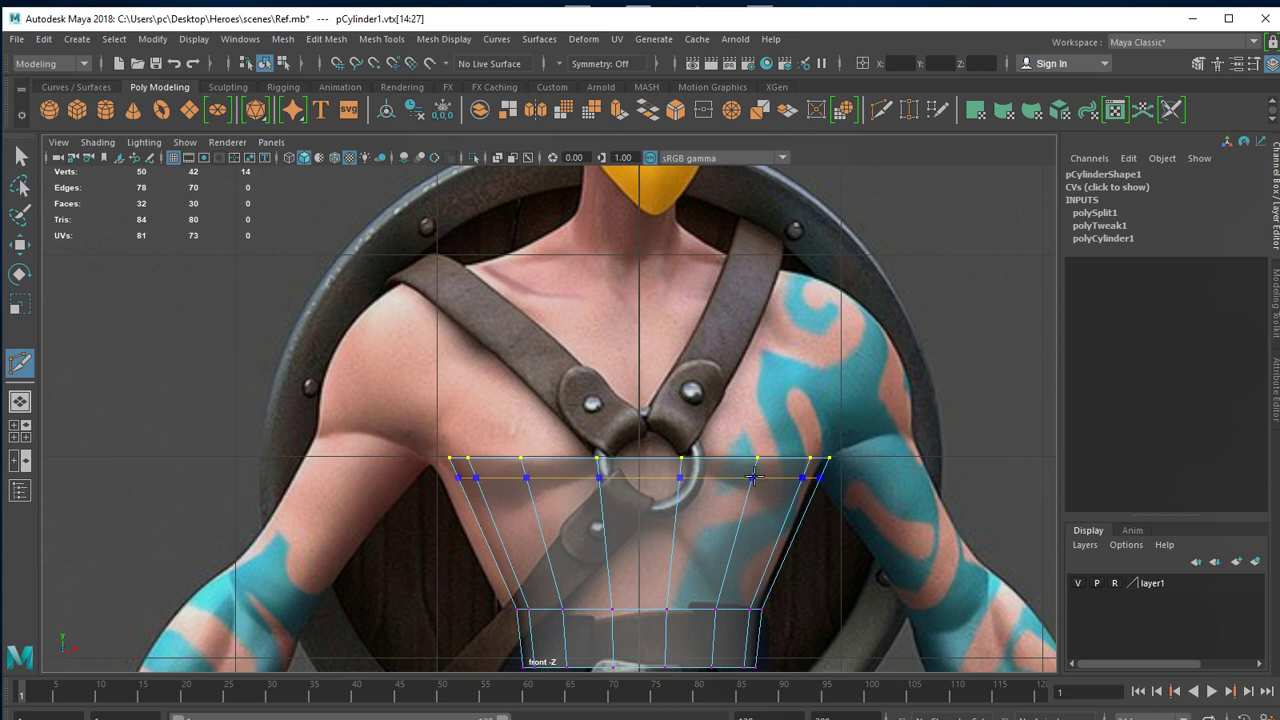
{"action": "left_click", "coordinate": [755, 478], "text": "ctrl"}
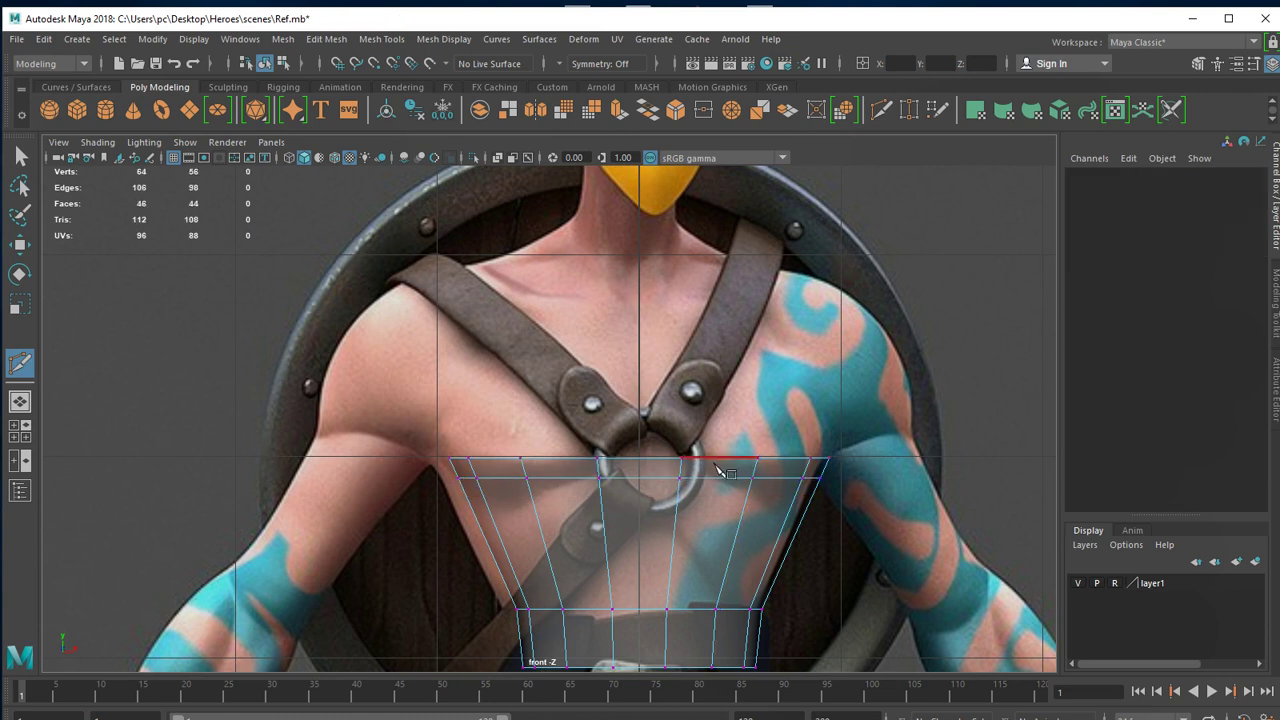
{"action": "key", "text": "w"}
{"action": "left_click_drag", "start_coordinate": [413, 427], "coordinate": [903, 462]}
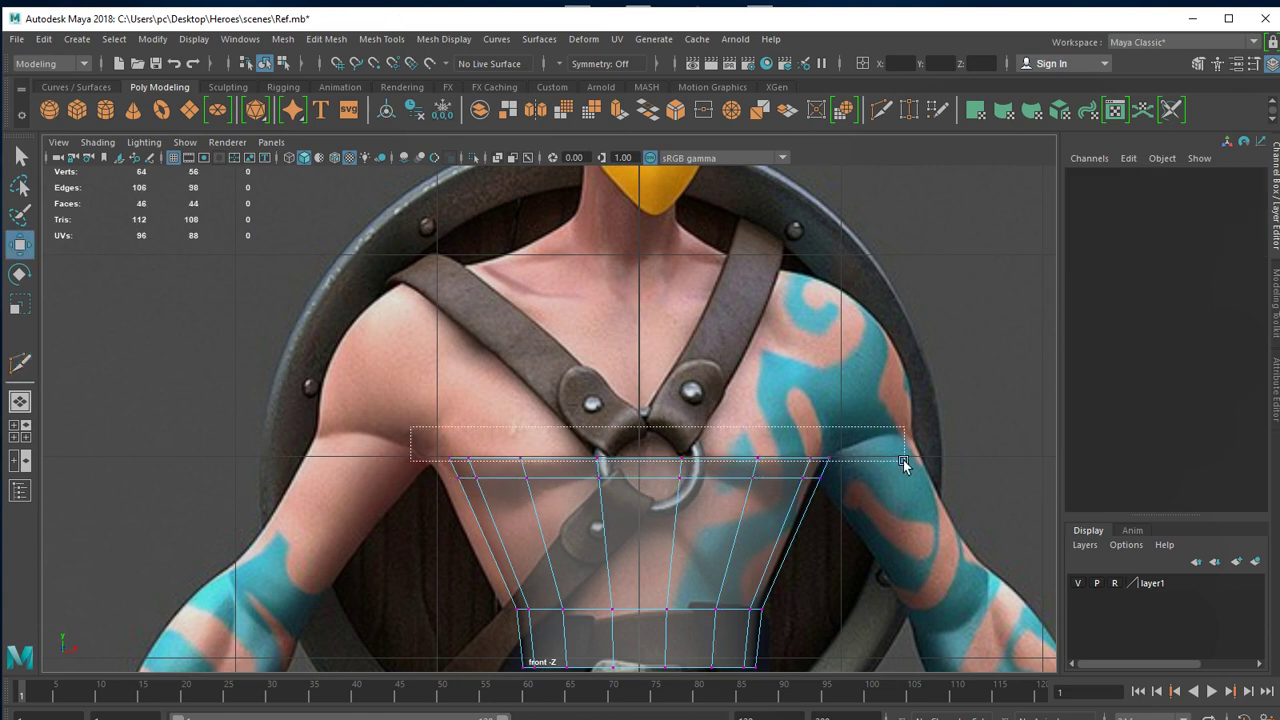
{"action": "left_click_drag", "start_coordinate": [646, 426], "coordinate": [669, 215]}
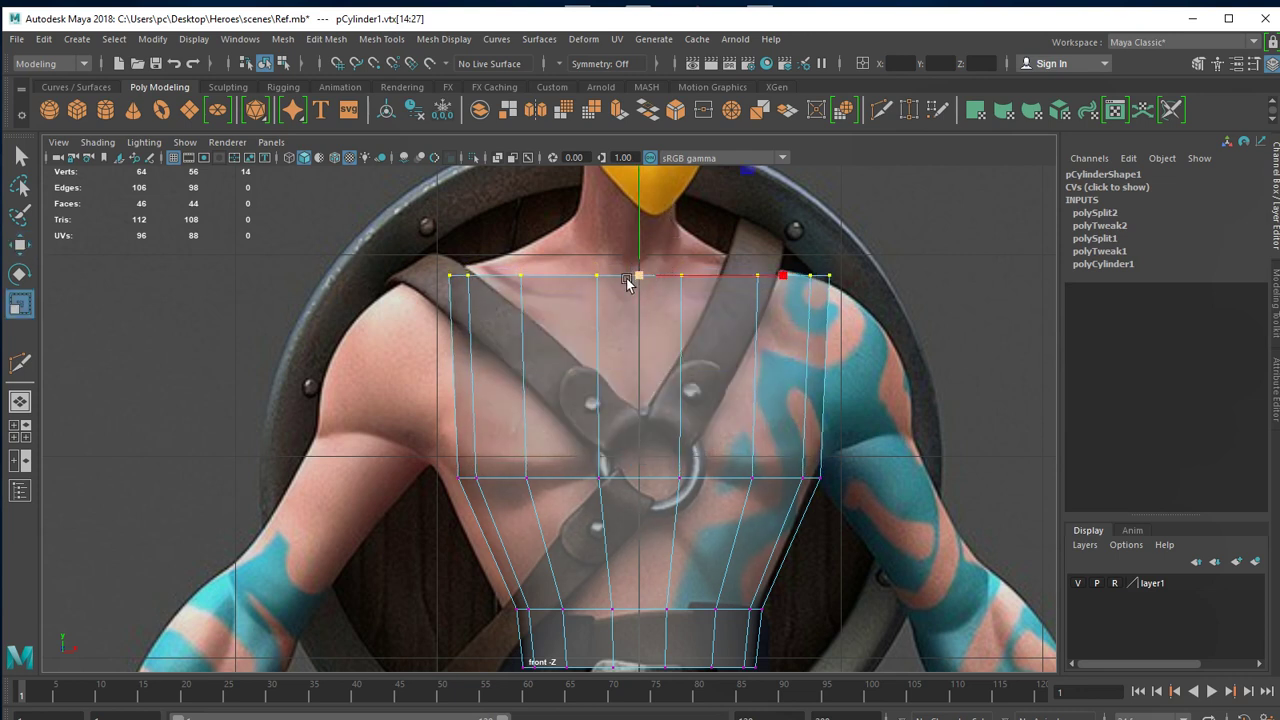
{"action": "key", "text": "r"}
{"action": "left_click_drag", "start_coordinate": [790, 287], "coordinate": [762, 275]}
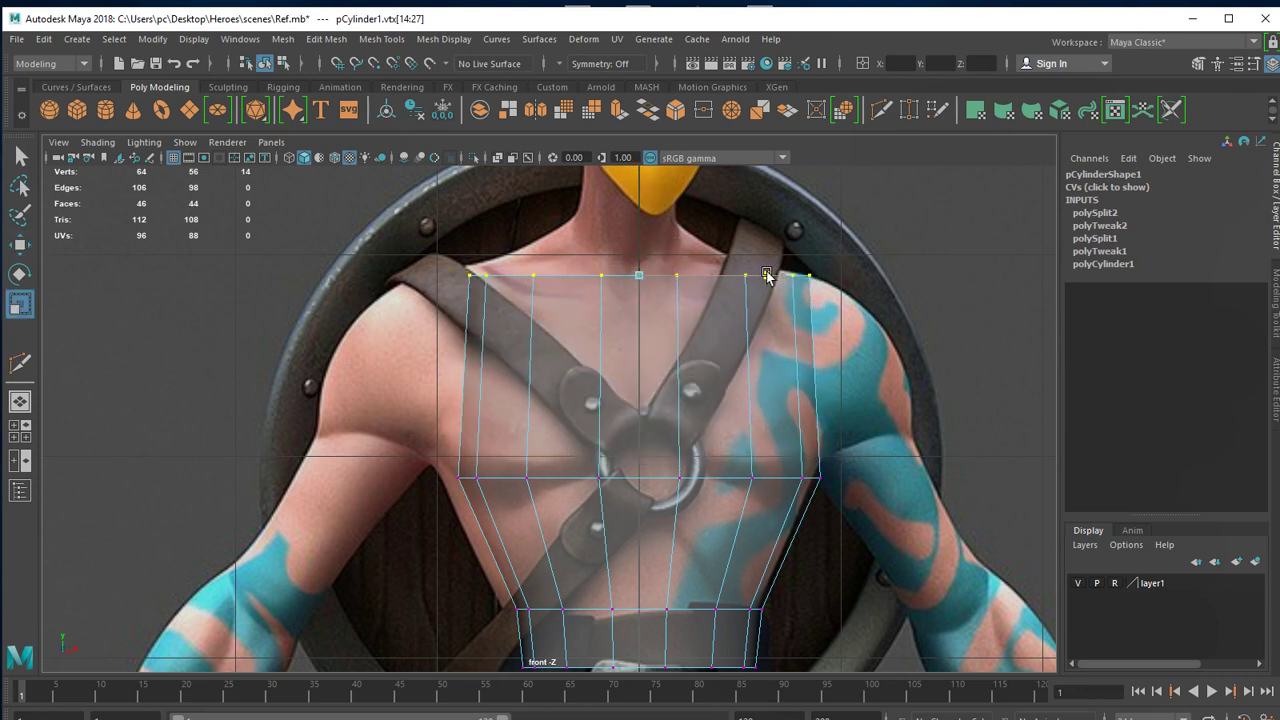
{"action": "key", "text": "w"}
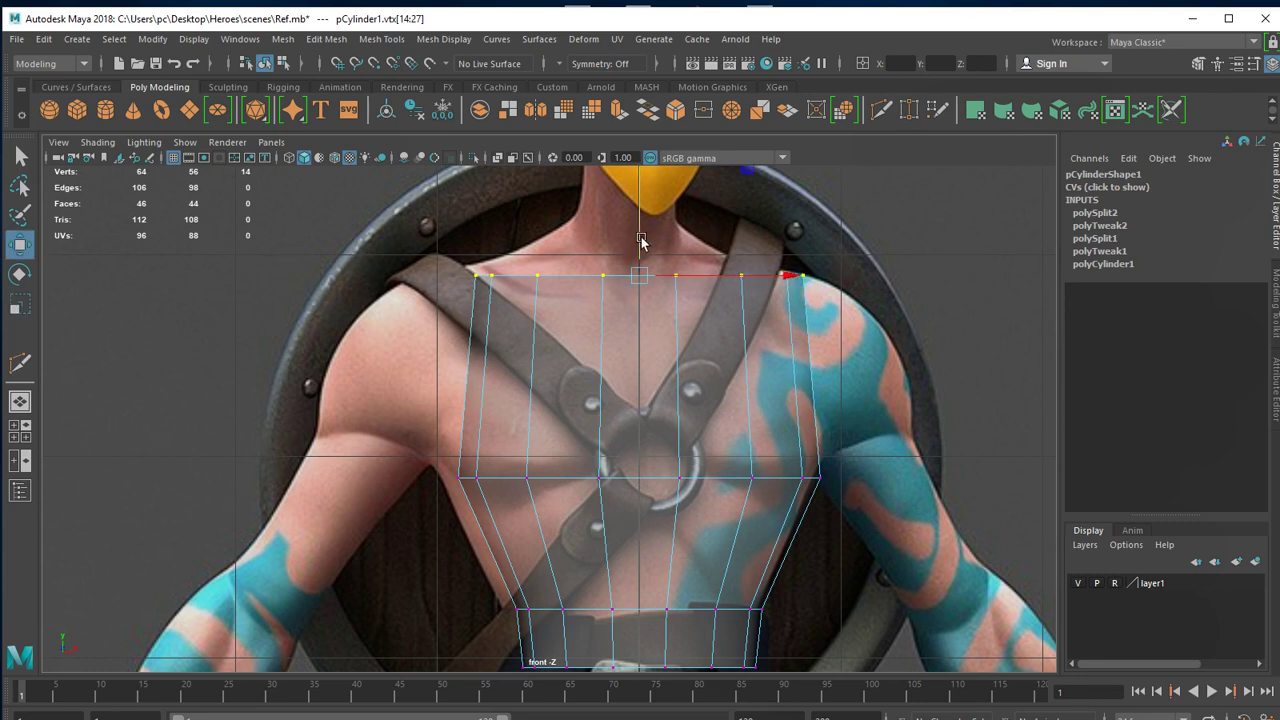
{"action": "left_click_drag", "start_coordinate": [643, 242], "coordinate": [642, 232]}
{"action": "middle_click_drag", "start_coordinate": [810, 527], "coordinate": [814, 357], "text": "alt"}
{"action": "scroll", "coordinate": [800, 371], "scroll_direction": "down", "scroll_amount": 2}
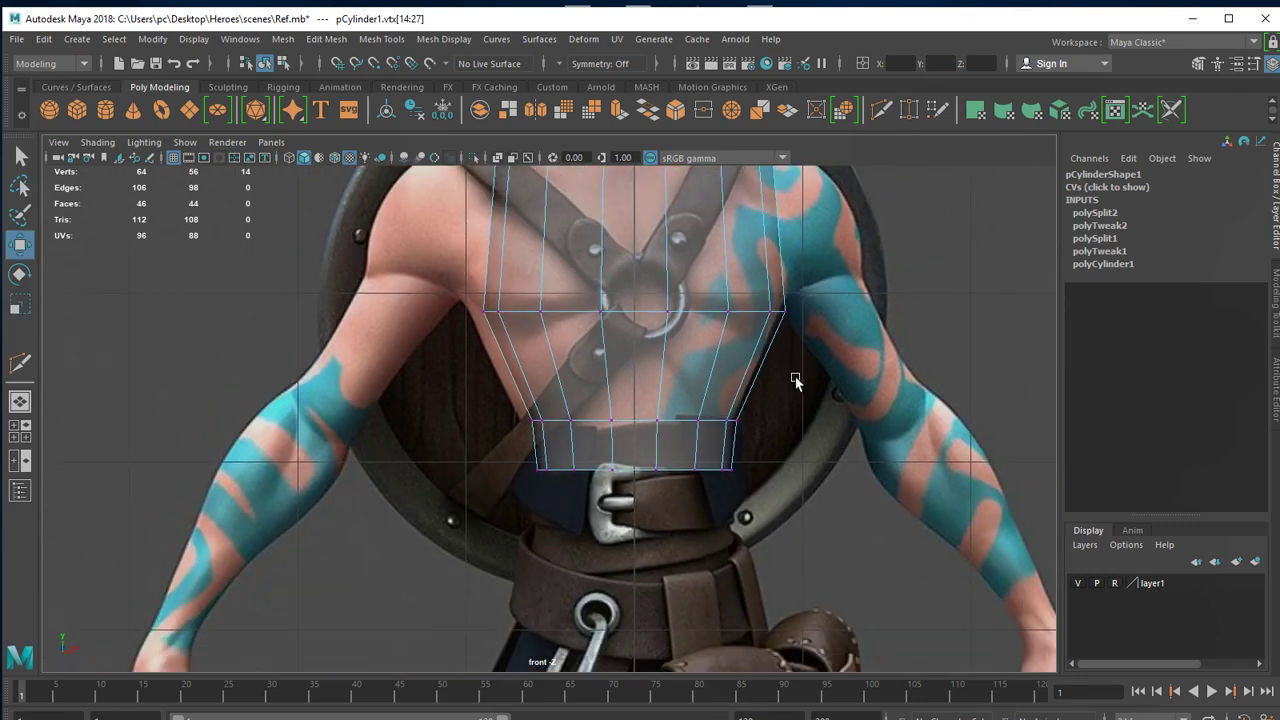
Widen the middle vertex row to fit the chest, then switch to four views.
{"action": "left_click_drag", "start_coordinate": [437, 315], "coordinate": [966, 413]}
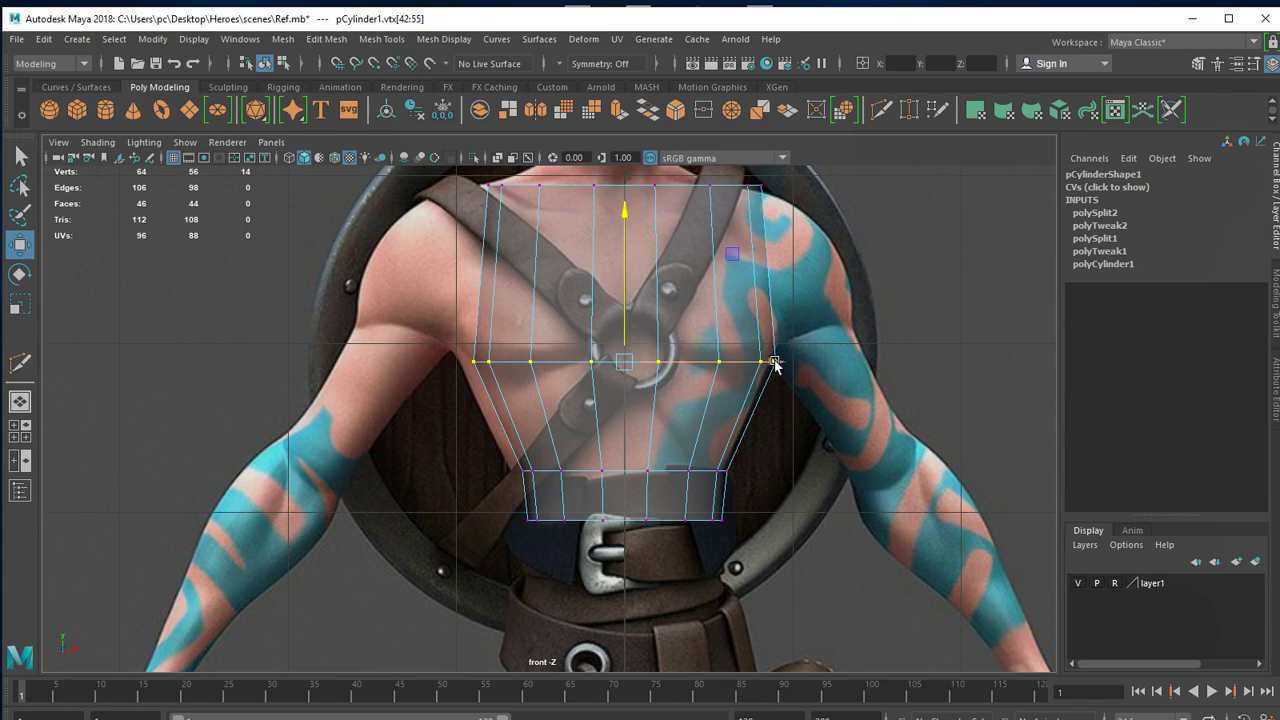
{"action": "left_click_drag", "start_coordinate": [775, 362], "coordinate": [821, 437]}
{"action": "key", "text": "r"}
{"action": "scroll", "coordinate": [821, 437], "scroll_direction": "down", "scroll_amount": 2}
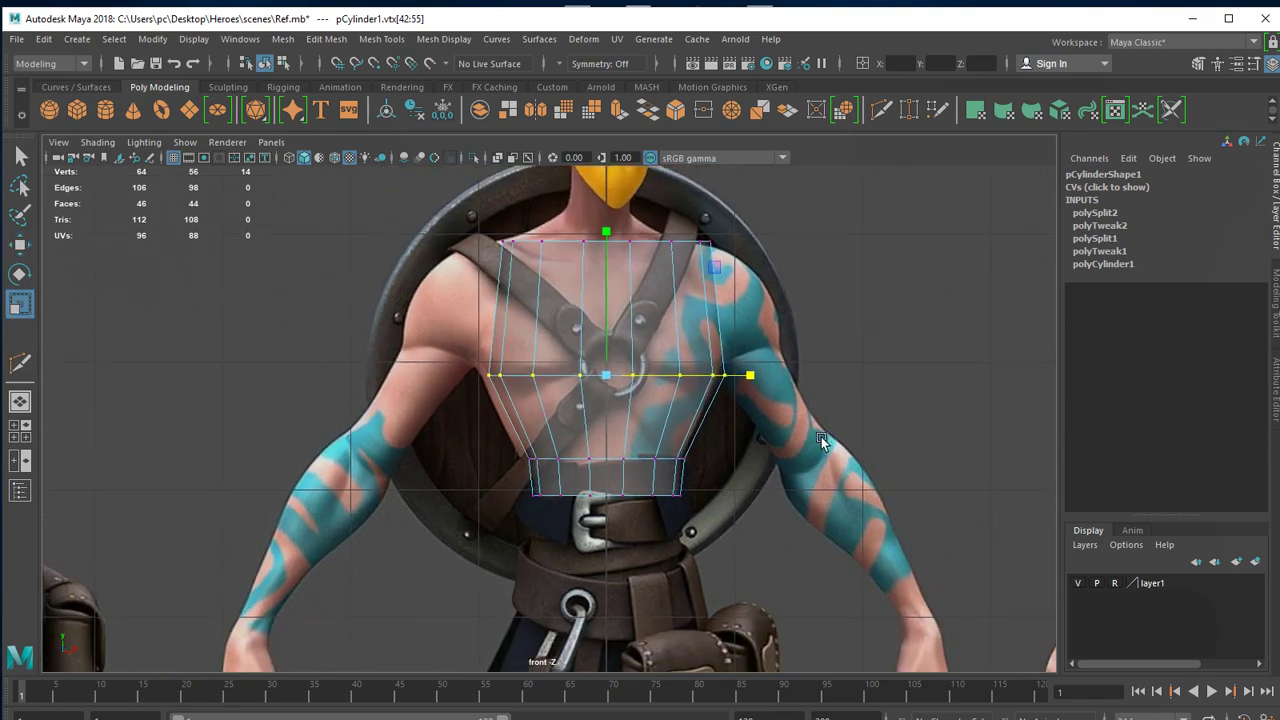
{"action": "middle_click_drag", "start_coordinate": [821, 437], "coordinate": [570, 400], "text": "alt"}
{"action": "scroll", "coordinate": [570, 345], "scroll_direction": "up", "scroll_amount": 3}
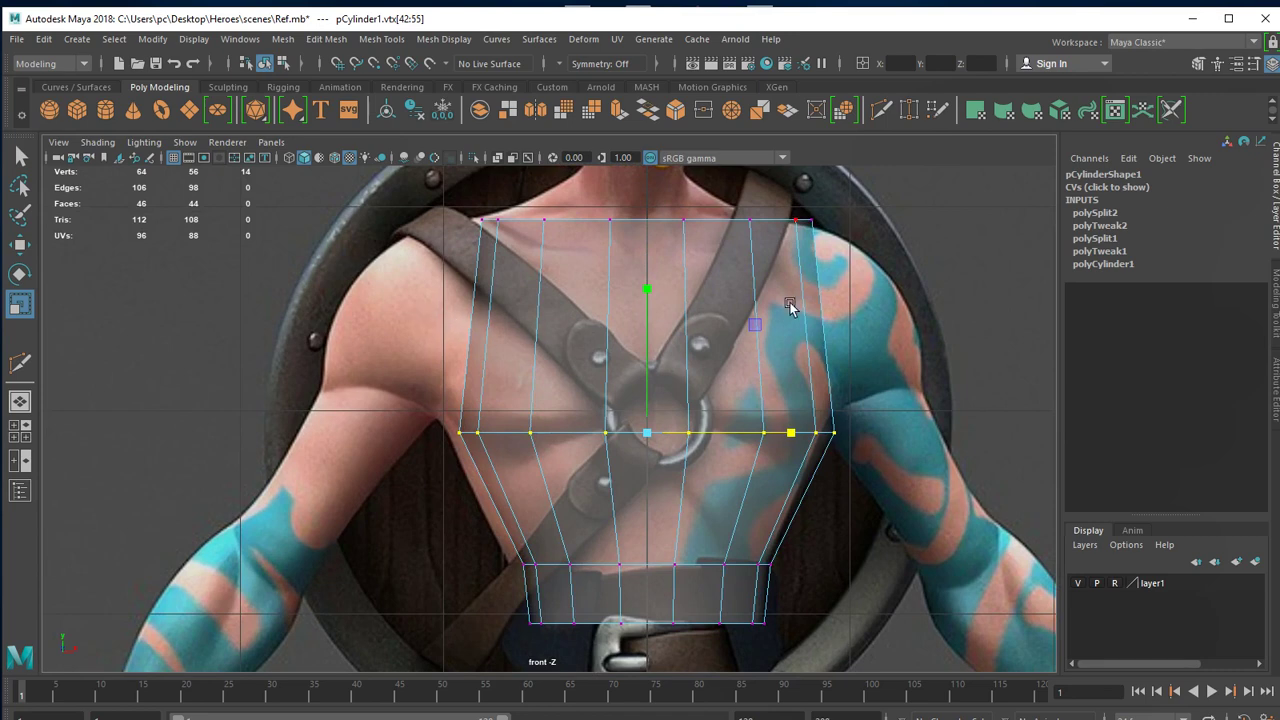
{"action": "key", "text": "space"}
{"action": "key", "text": "space"}
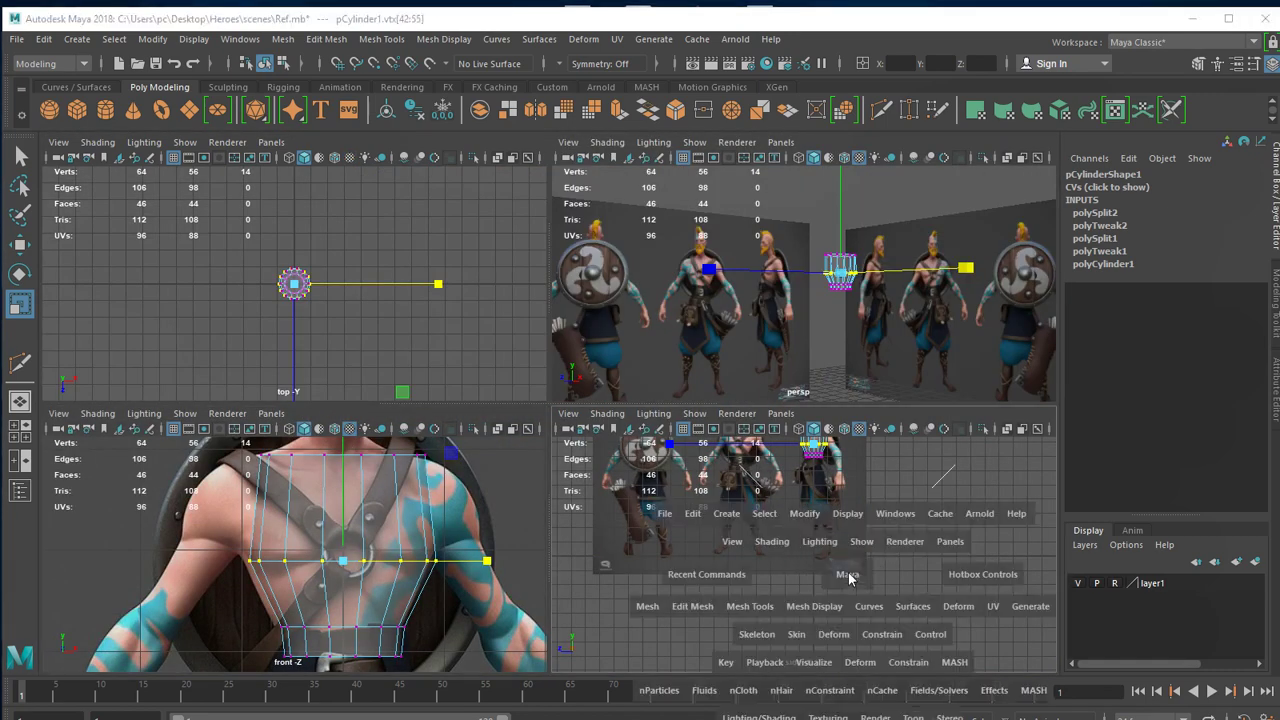
In the side view, make the middle row shallower on Z and shift the top row back.
{"action": "middle_click_drag", "start_coordinate": [655, 280], "coordinate": [824, 610], "text": "alt"}
{"action": "scroll", "coordinate": [824, 610], "scroll_direction": "up", "scroll_amount": 3}
{"action": "scroll", "coordinate": [824, 610], "scroll_direction": "up", "scroll_amount": 1}
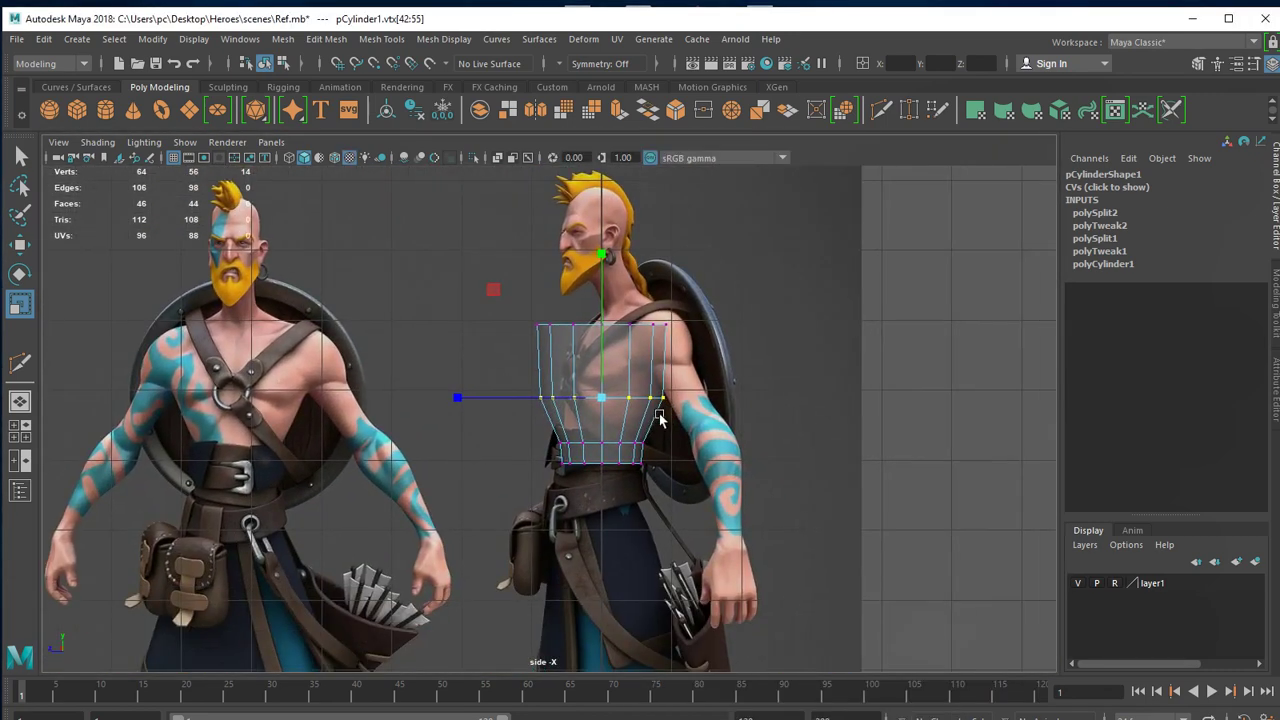
{"action": "scroll", "coordinate": [795, 568], "scroll_direction": "up", "scroll_amount": 1}
{"action": "scroll", "coordinate": [764, 524], "scroll_direction": "up", "scroll_amount": 1}
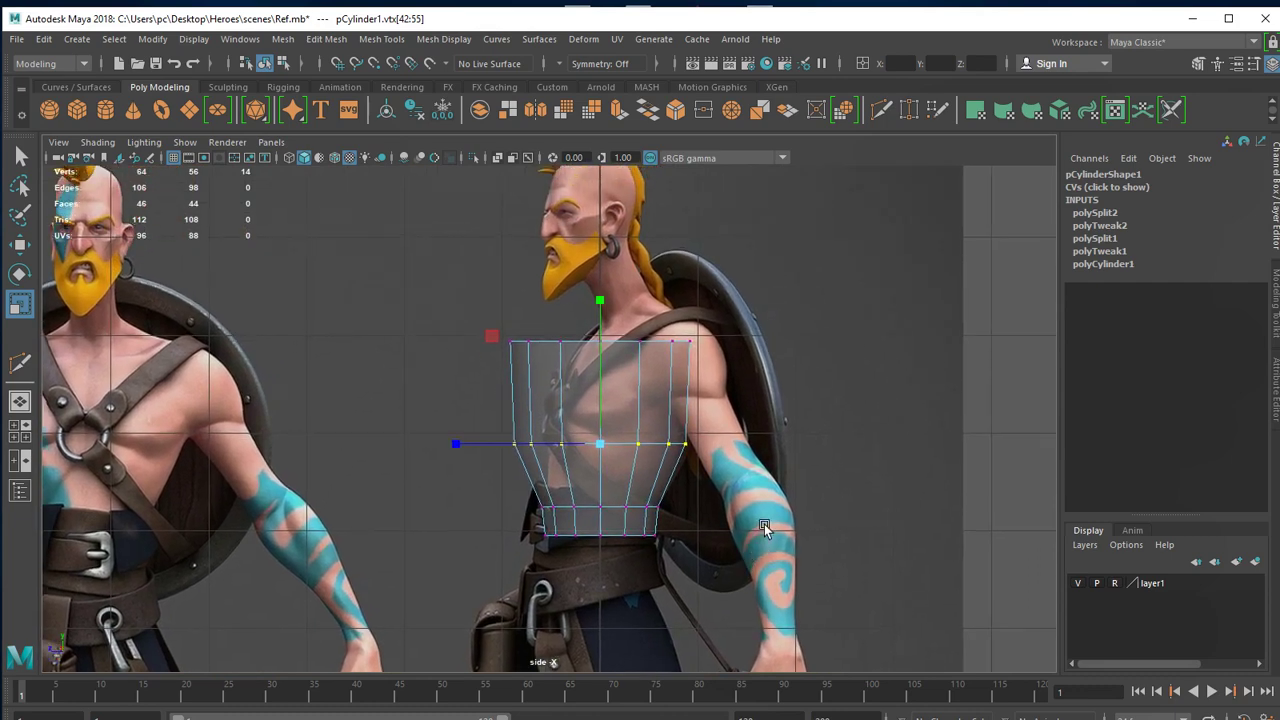
{"action": "left_click", "coordinate": [456, 444]}
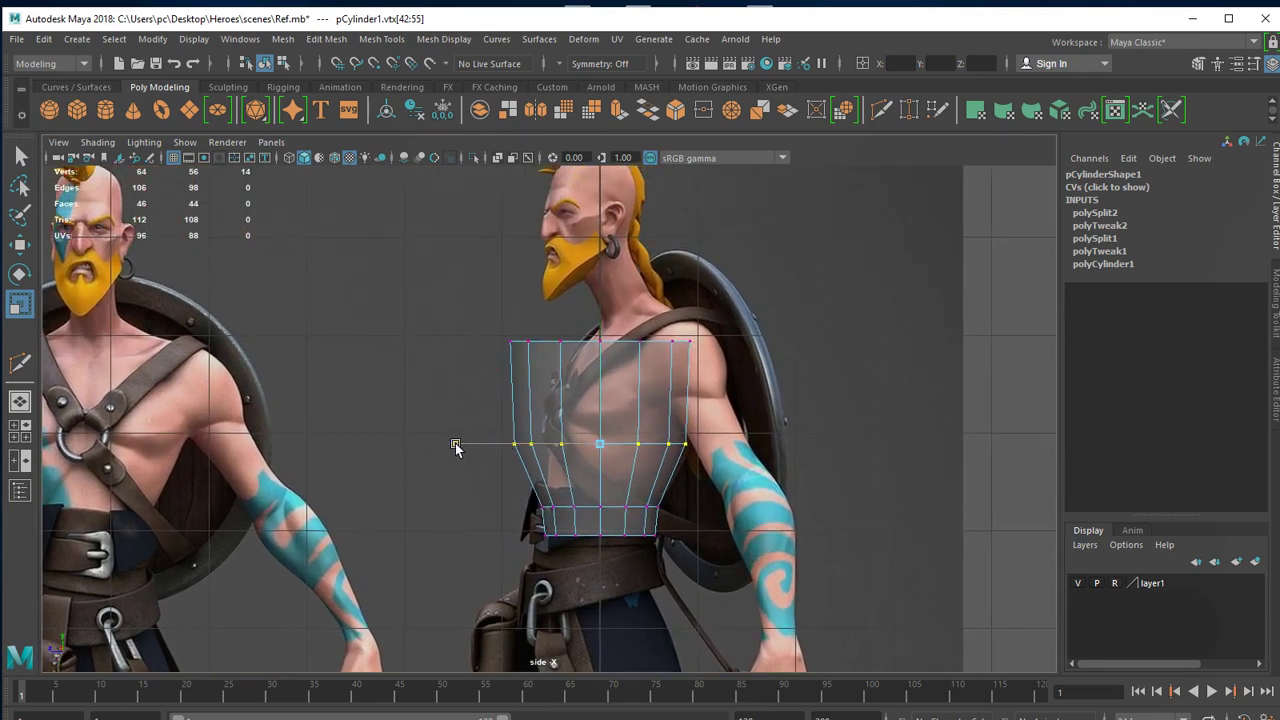
{"action": "left_click_drag", "start_coordinate": [456, 444], "coordinate": [472, 441]}
{"action": "key", "text": "w"}
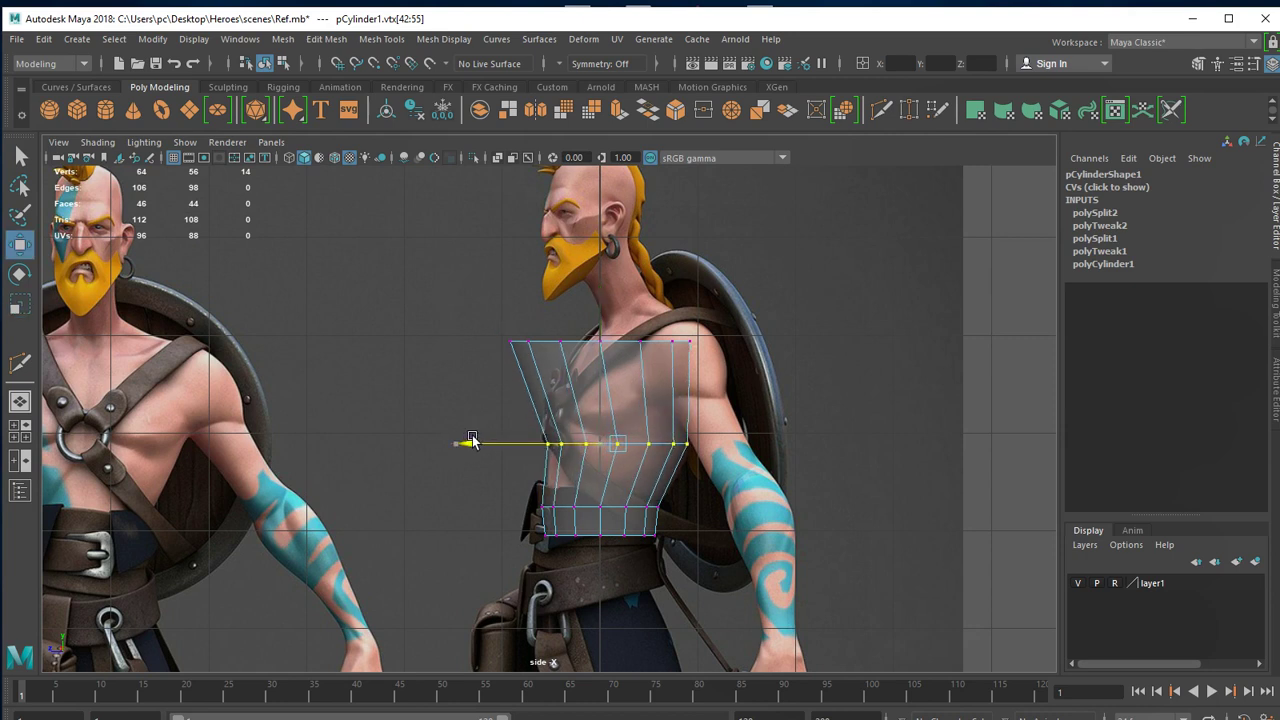
{"action": "left_click_drag", "start_coordinate": [486, 314], "coordinate": [794, 385]}
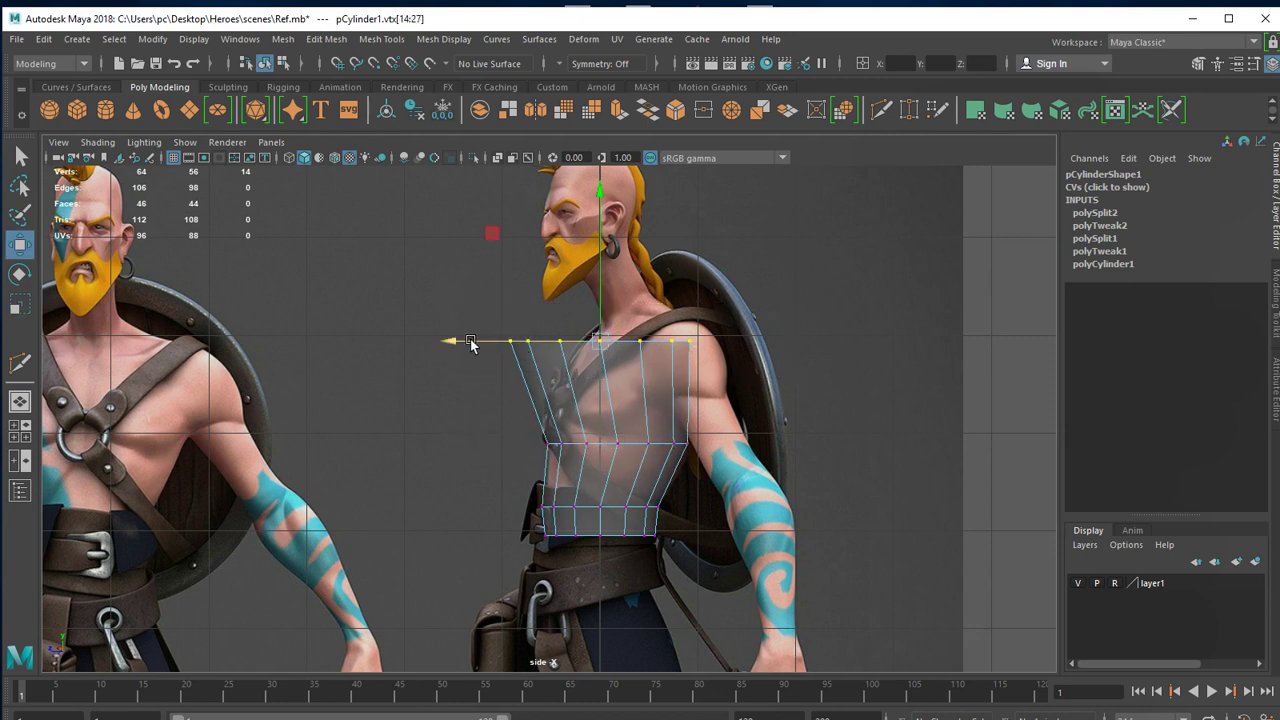
{"action": "left_click_drag", "start_coordinate": [460, 341], "coordinate": [547, 344]}
{"action": "key", "text": "r"}
Check the torso mesh from above in the perspective view.
{"action": "key", "text": "space"}
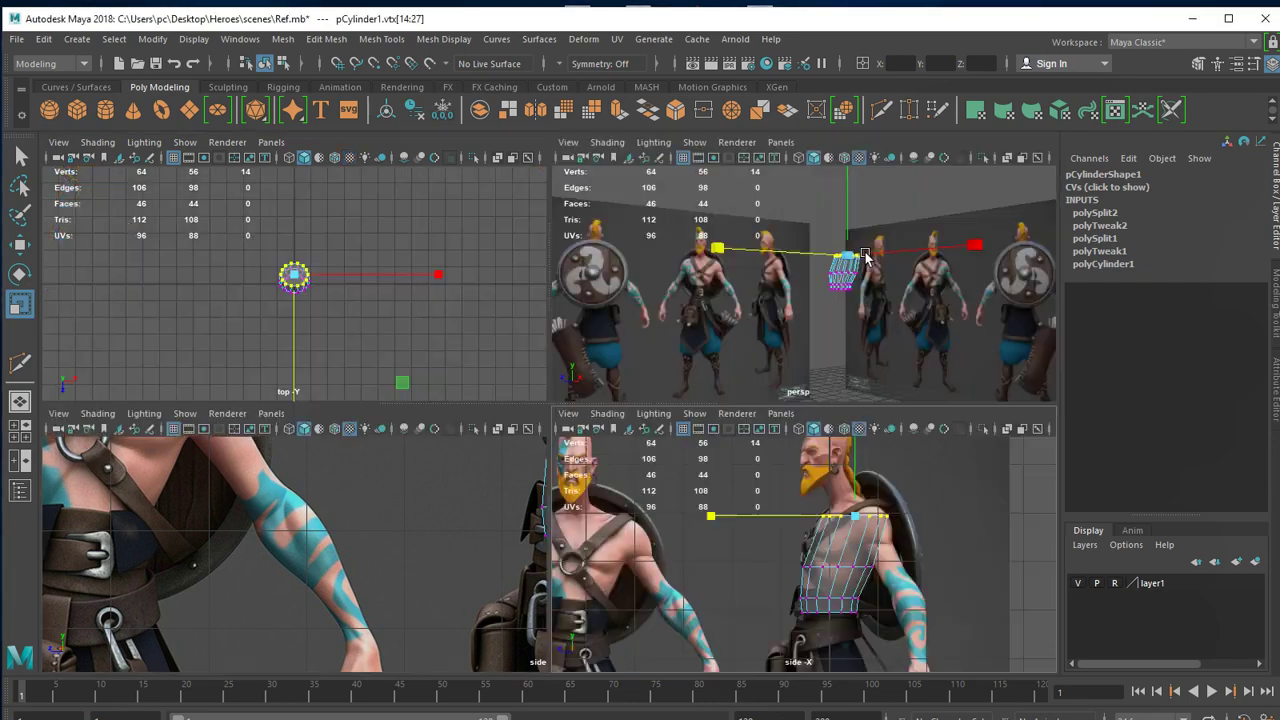
{"action": "key", "text": "space"}
{"action": "mouse_move", "coordinate": [819, 470]}
{"action": "left_mouse_down", "text": "alt"}
{"action": "mouse_move", "coordinate": [819, 536]}
{"action": "mouse_move", "coordinate": [861, 477]}
{"action": "mouse_move", "coordinate": [703, 496]}
{"action": "left_mouse_up", "text": "alt"}
{"action": "key", "text": "space"}
{"action": "key", "text": "space"}
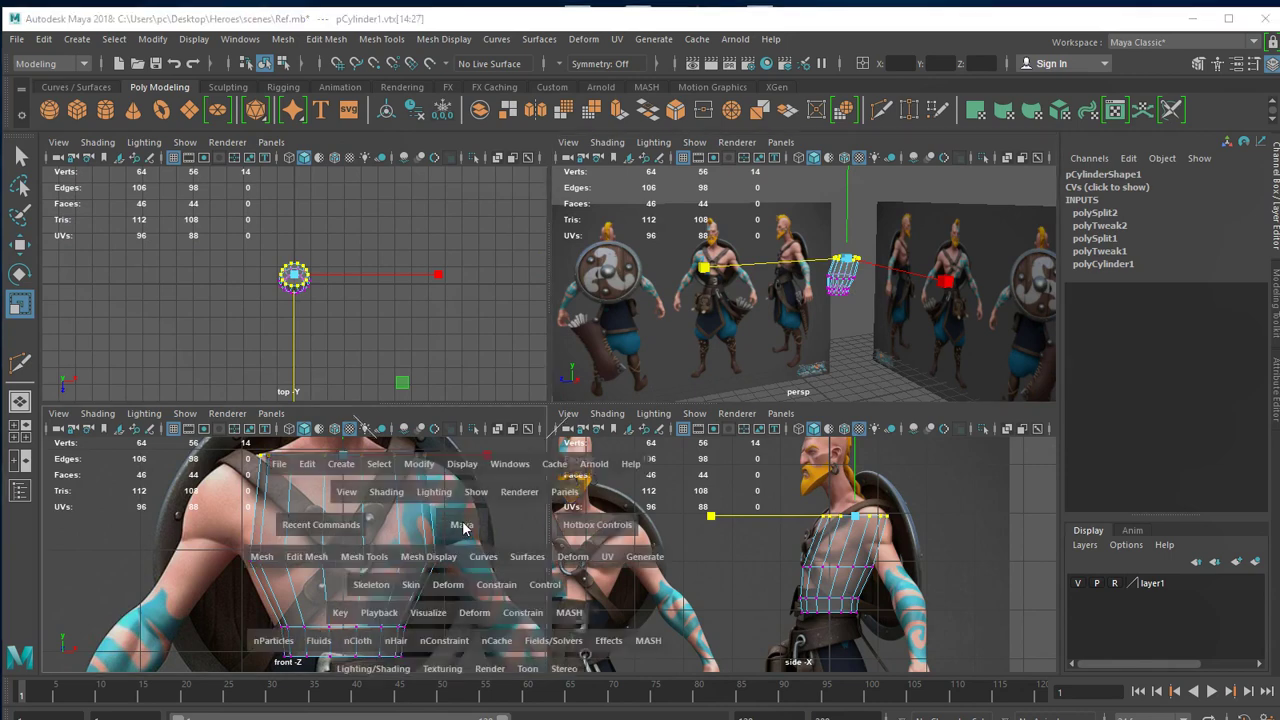
Maximize the front view and centre it on the chest.
{"action": "middle_click_drag", "start_coordinate": [816, 457], "coordinate": [516, 557], "text": "alt"}
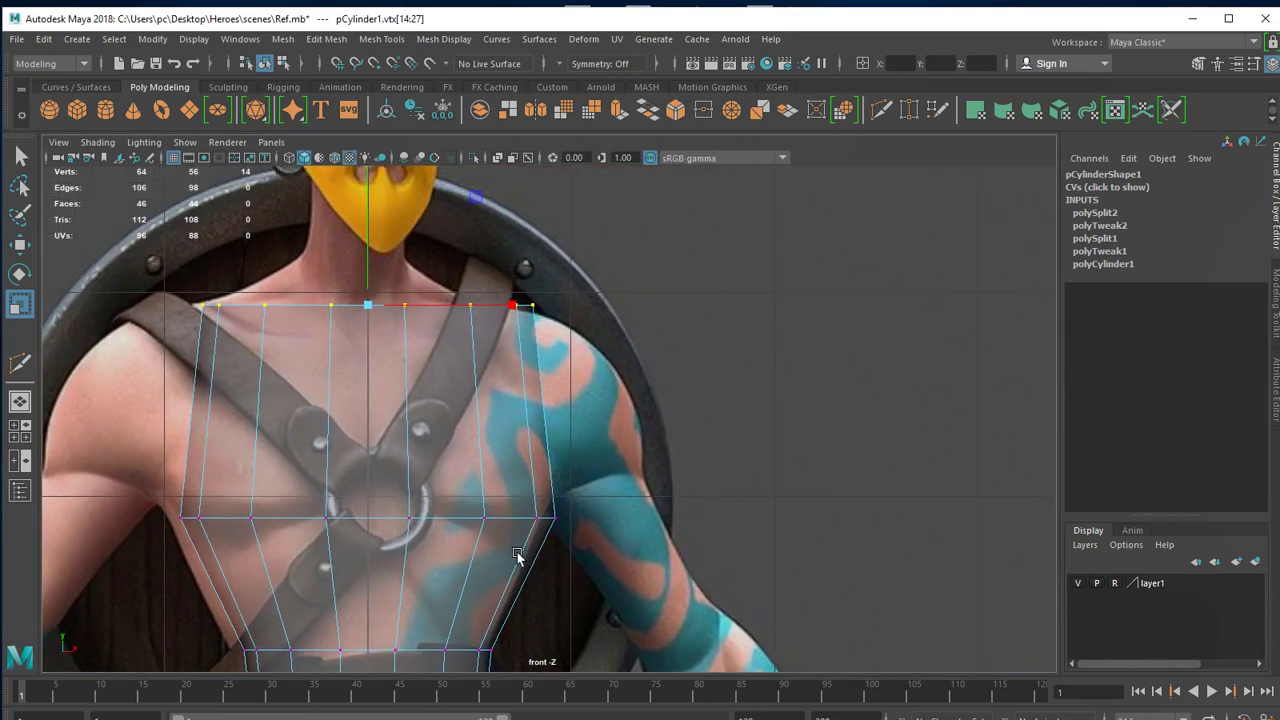
{"action": "scroll", "coordinate": [640, 525], "scroll_direction": "up", "scroll_amount": 2}
{"action": "middle_click_drag", "start_coordinate": [633, 525], "coordinate": [671, 415], "text": "alt"}
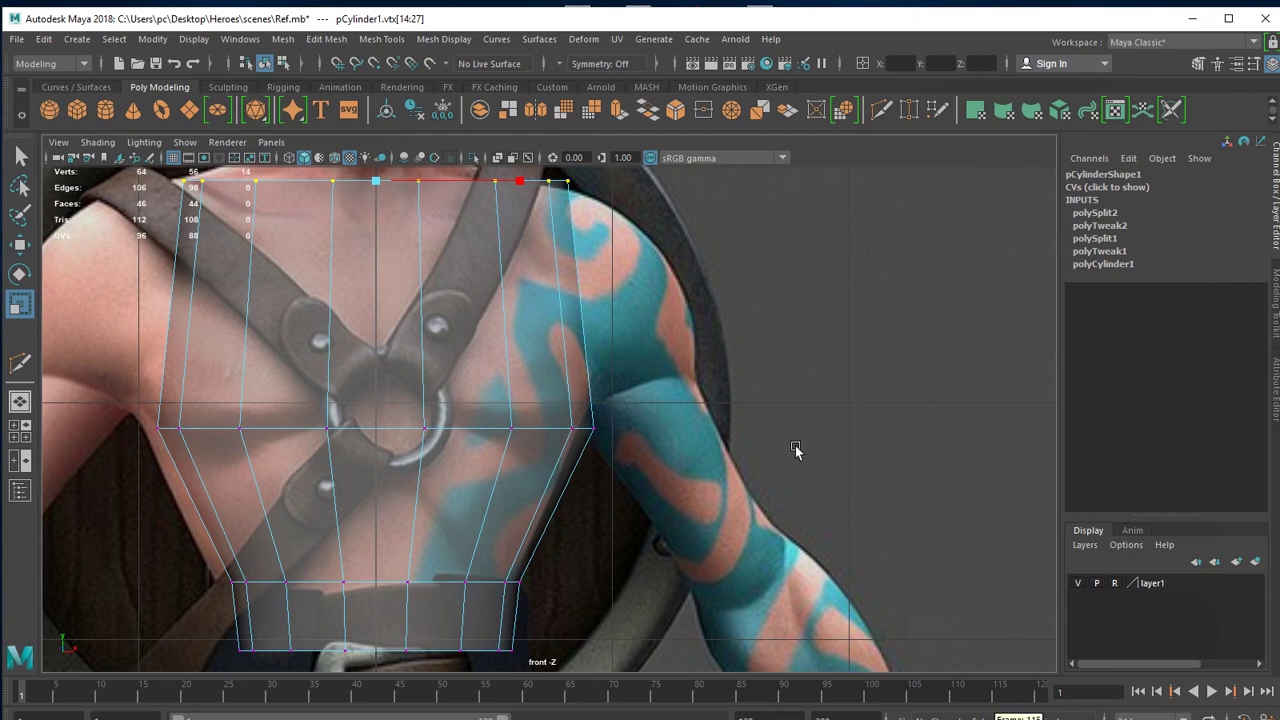
{"action": "scroll", "coordinate": [710, 412], "scroll_direction": "down", "scroll_amount": 5}
{"action": "scroll", "coordinate": [680, 395], "scroll_direction": "up", "scroll_amount": 2}
{"action": "scroll", "coordinate": [740, 400], "scroll_direction": "up", "scroll_amount": 2}
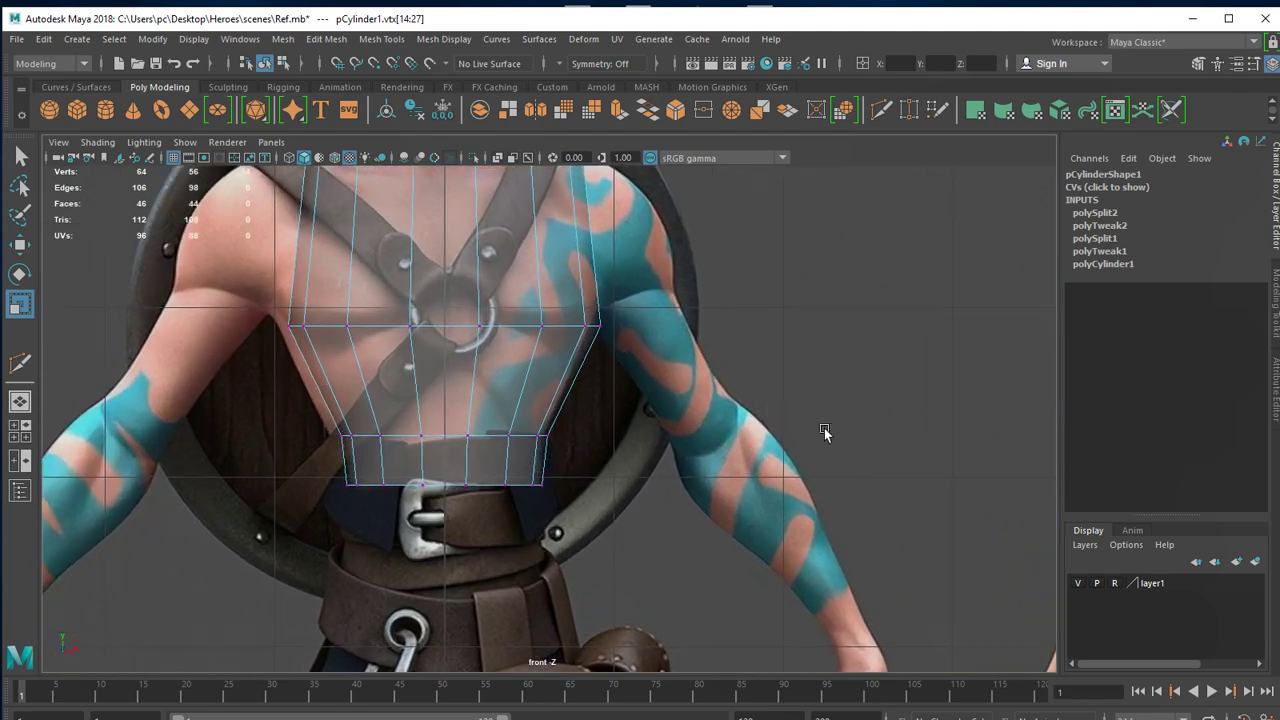
{"action": "scroll", "coordinate": [774, 452], "scroll_direction": "up", "scroll_amount": 1}
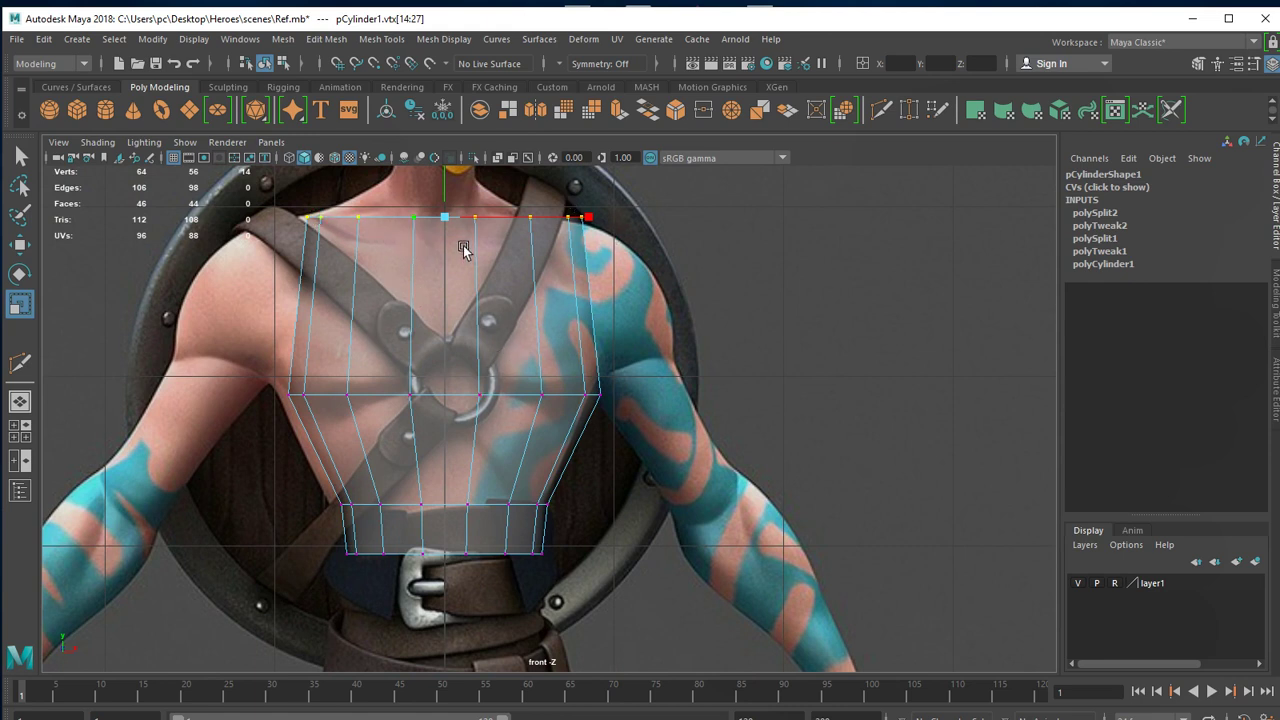
Insert two more edge loops across the mid-chest and upper chest.
{"action": "left_click", "coordinate": [881, 110]}
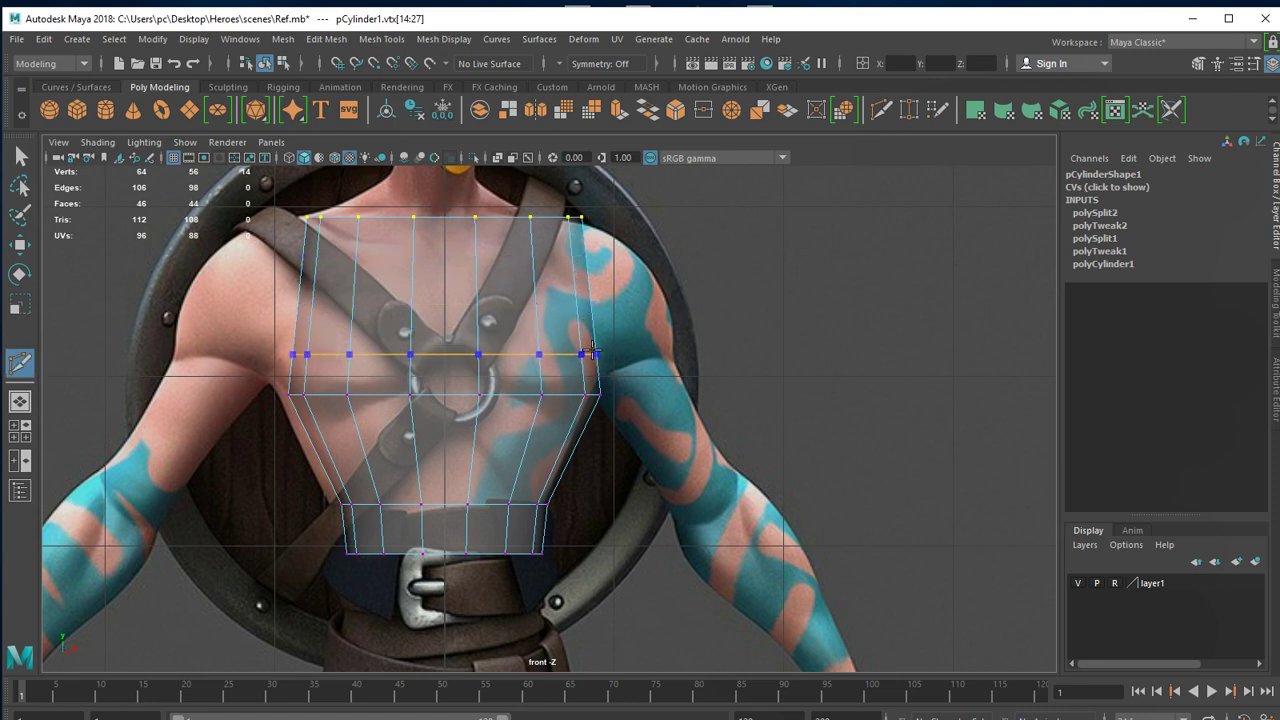
{"action": "left_click", "coordinate": [592, 335], "text": "ctrl"}
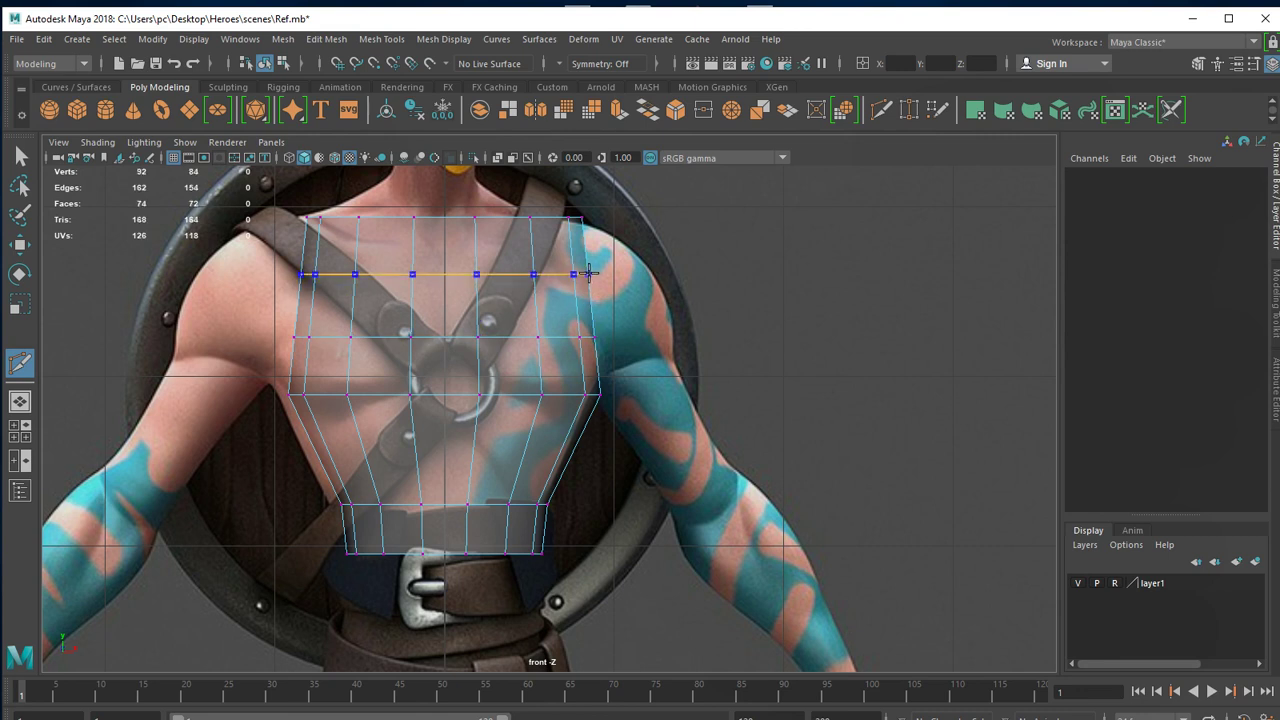
{"action": "left_click", "coordinate": [589, 273], "text": "ctrl"}
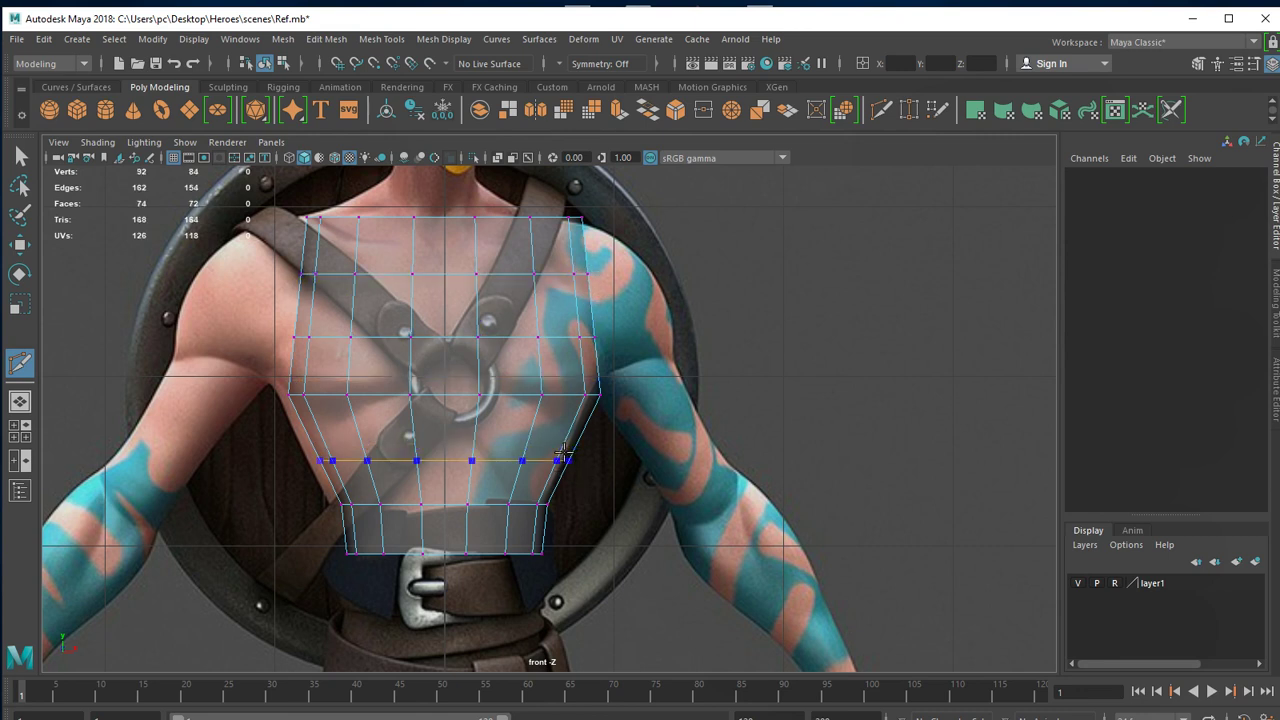
{"action": "key", "text": "w"}
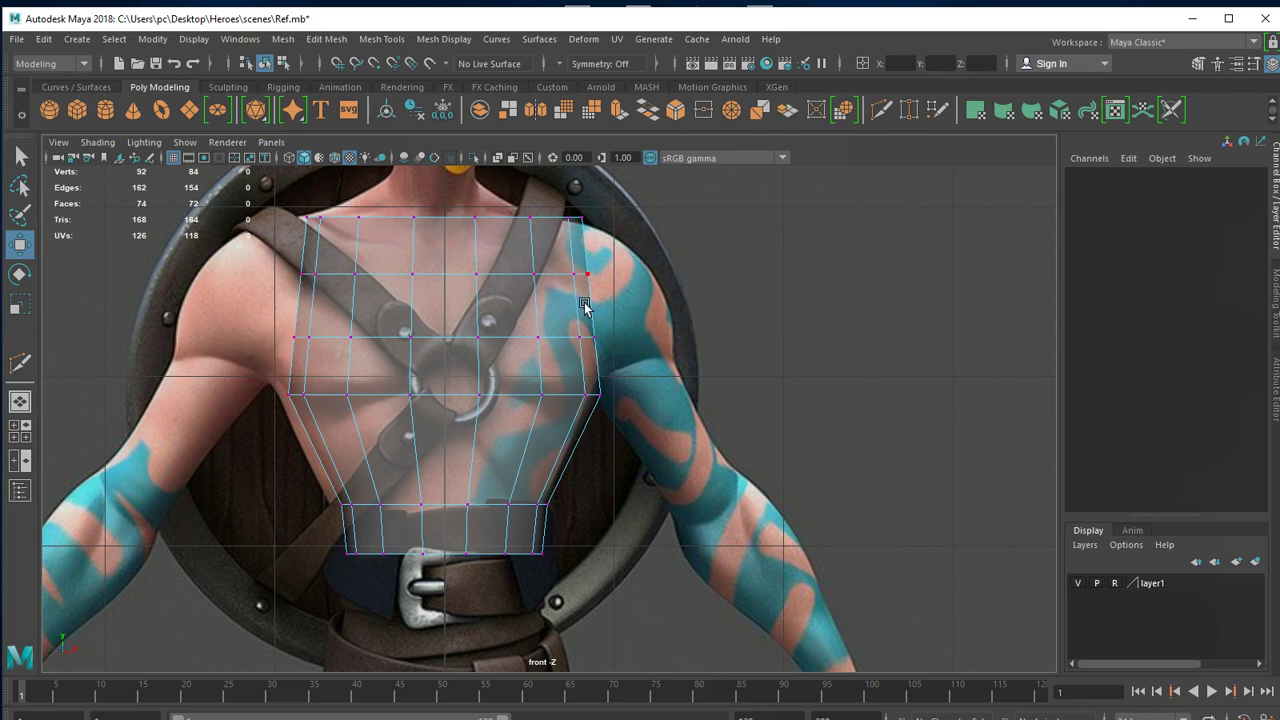
Scale the upper chest row inward and raise the lower chest row slightly.
{"action": "left_click_drag", "start_coordinate": [615, 277], "coordinate": [615, 278]}
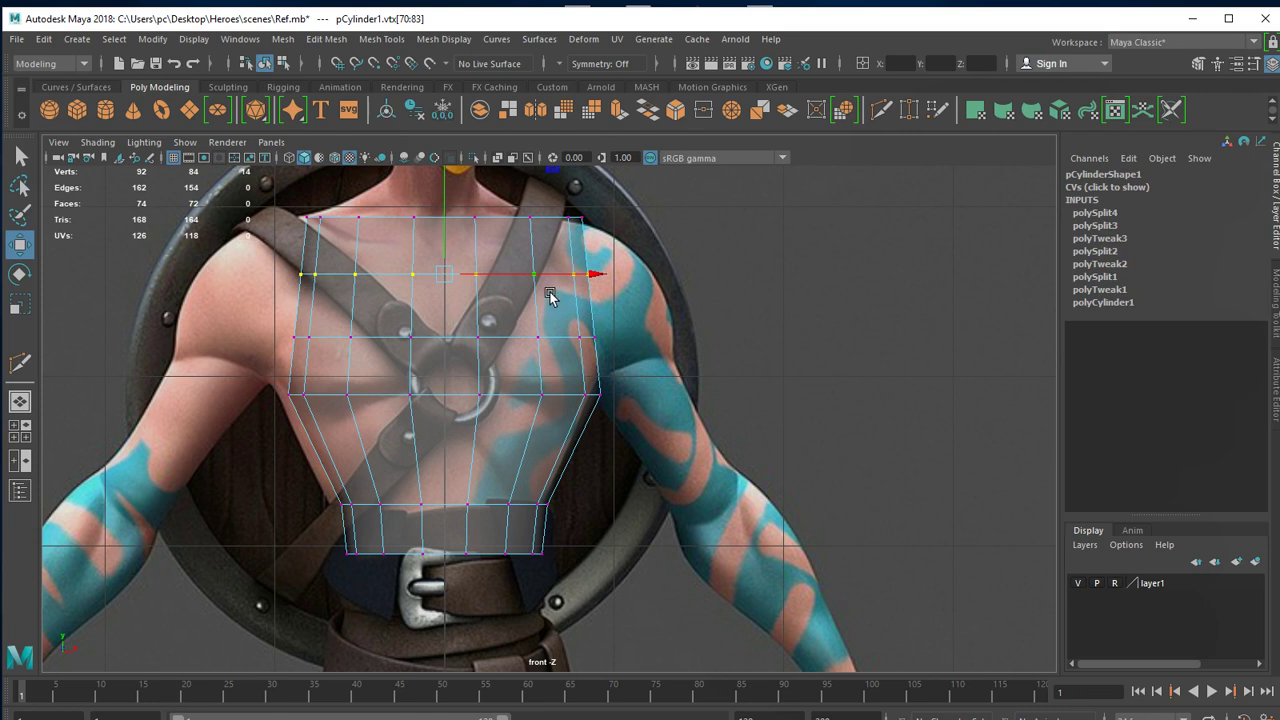
{"action": "key", "text": "e"}
{"action": "key", "text": "r"}
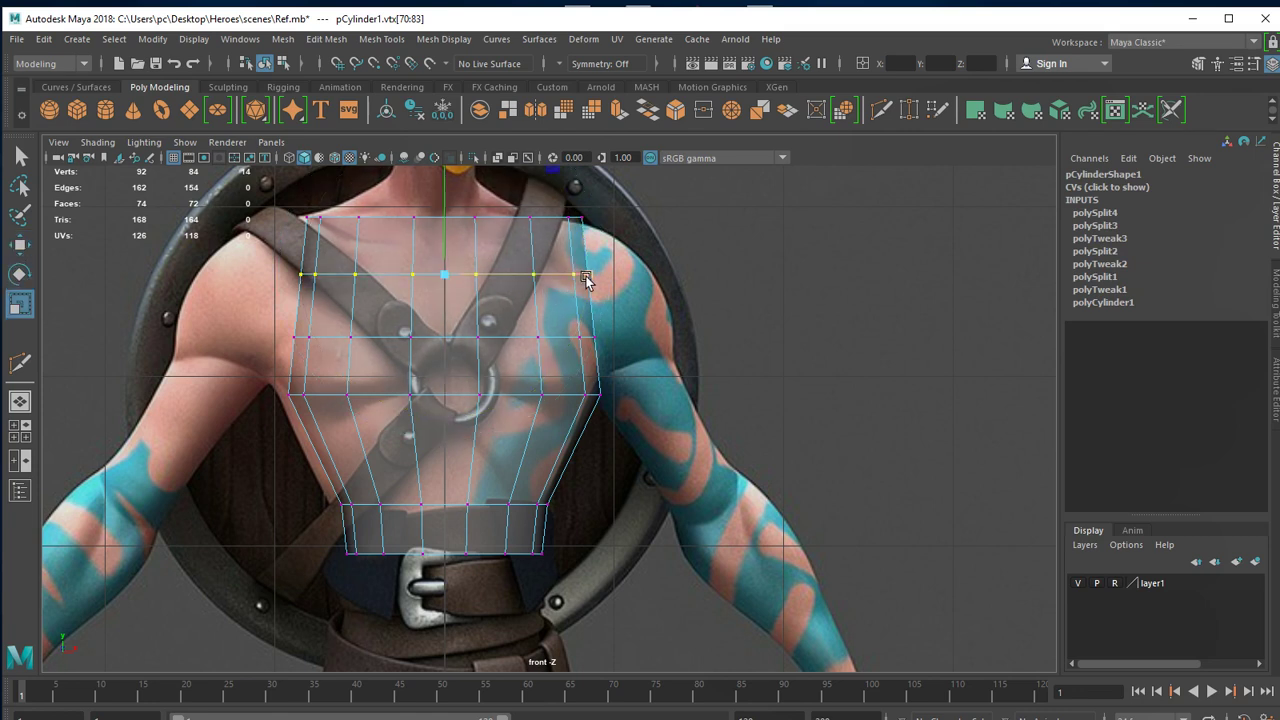
{"action": "left_click_drag", "start_coordinate": [567, 277], "coordinate": [566, 277]}
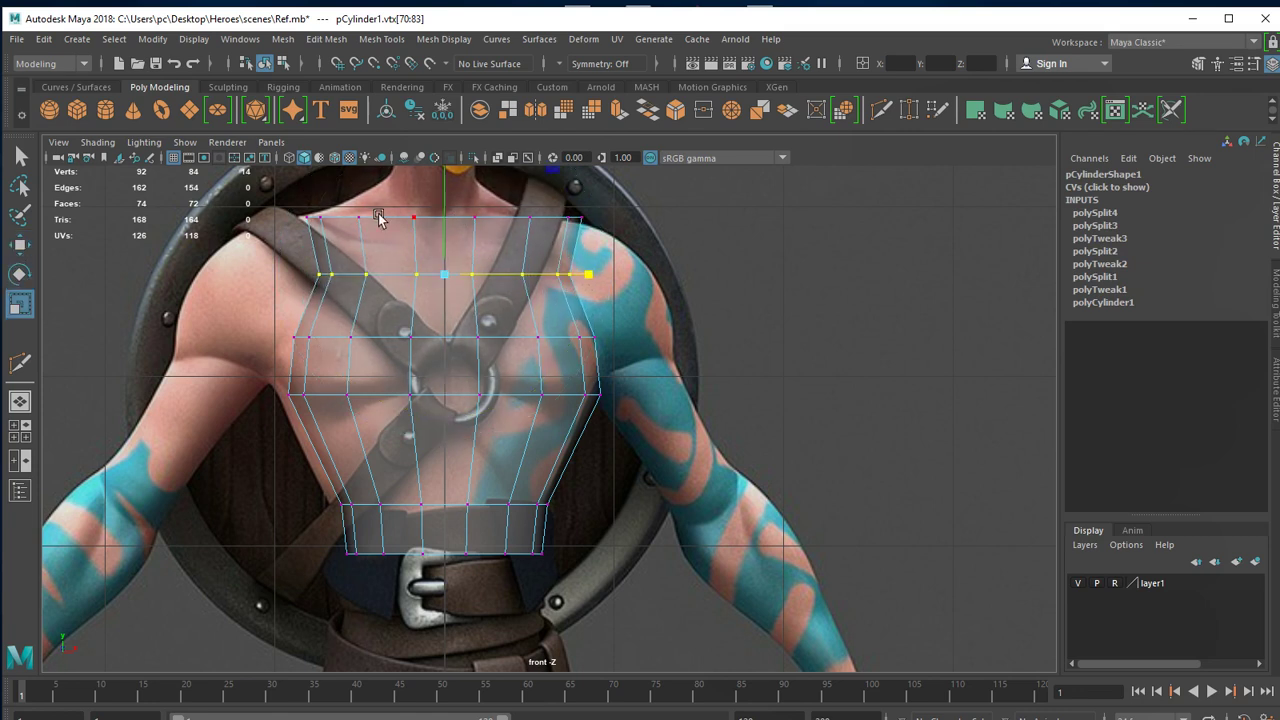
{"action": "mouse_move", "coordinate": [290, 202]}
{"action": "left_mouse_down"}
{"action": "mouse_move", "coordinate": [600, 238]}
{"action": "mouse_move", "coordinate": [574, 225]}
{"action": "left_mouse_up"}
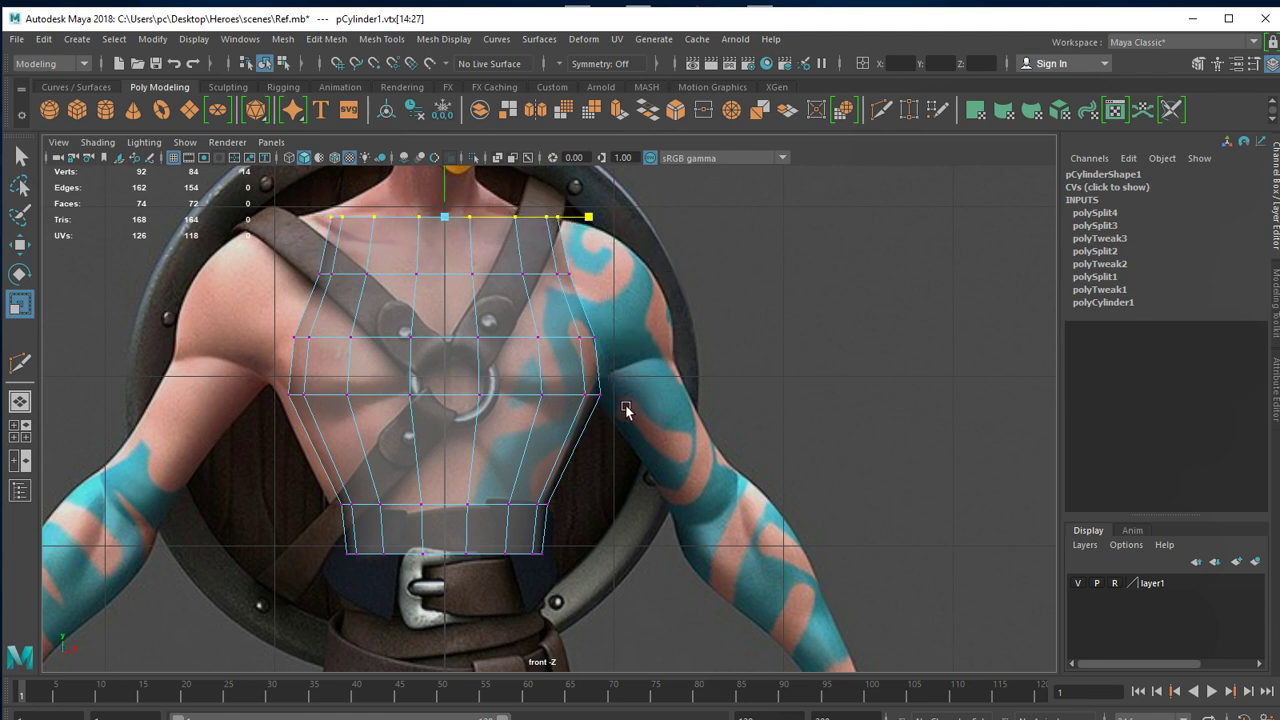
{"action": "left_click_drag", "start_coordinate": [273, 377], "coordinate": [580, 410]}
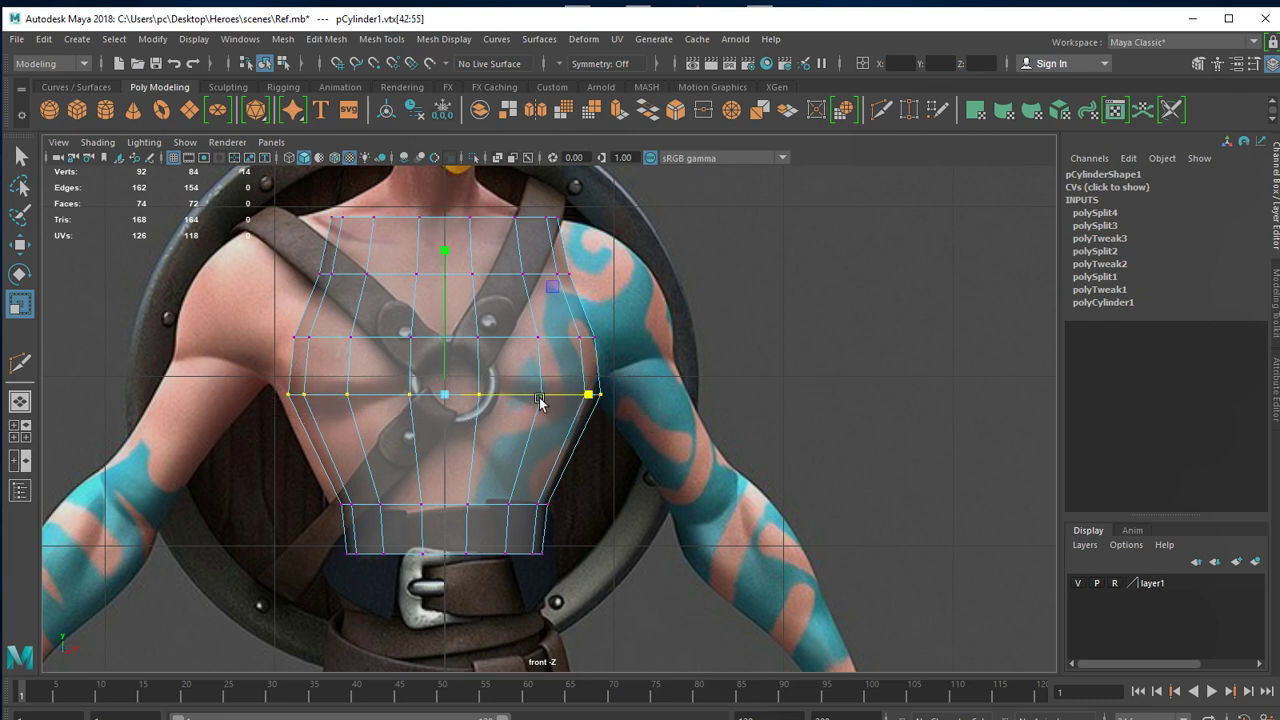
{"action": "key", "text": "w"}
{"action": "left_click_drag", "start_coordinate": [443, 295], "coordinate": [443, 283]}
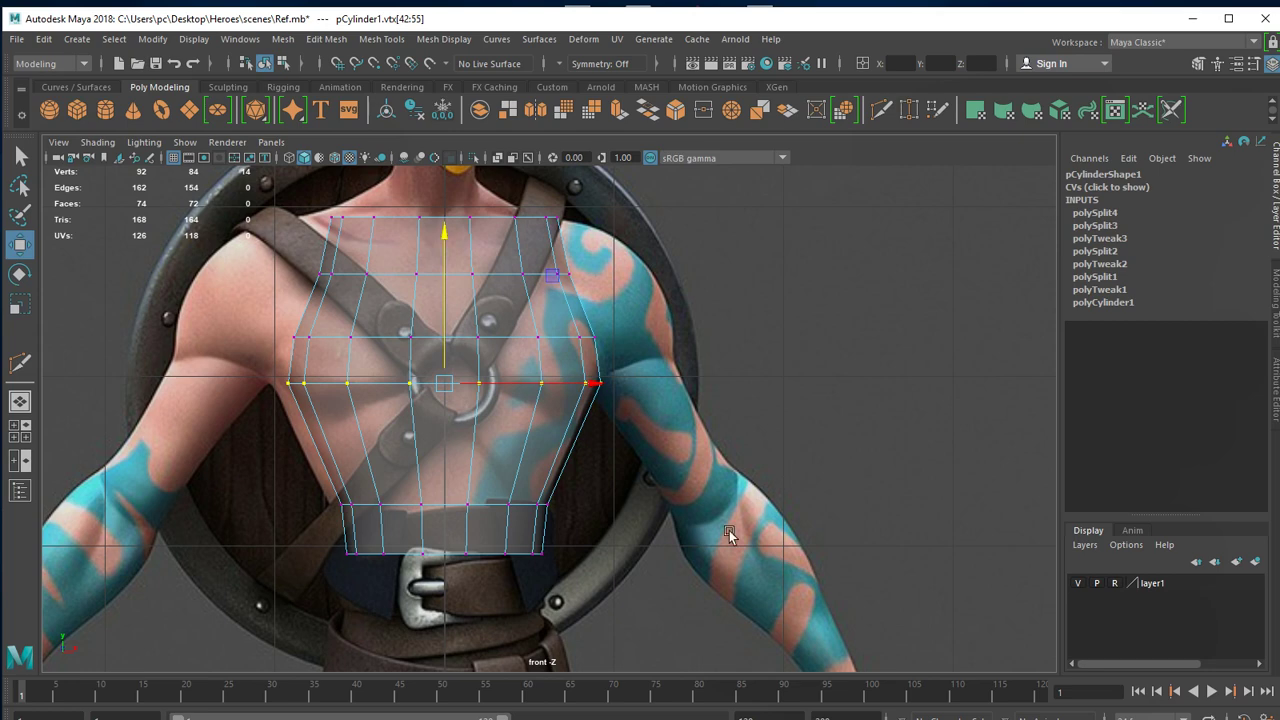
In the zoomed-in side view, widen the lowest chest row front to back.
{"action": "key", "text": "space"}
{"action": "key", "text": "space"}
{"action": "scroll", "coordinate": [688, 410], "scroll_direction": "up", "scroll_amount": 2}
{"action": "scroll", "coordinate": [688, 410], "scroll_direction": "up", "scroll_amount": 3}
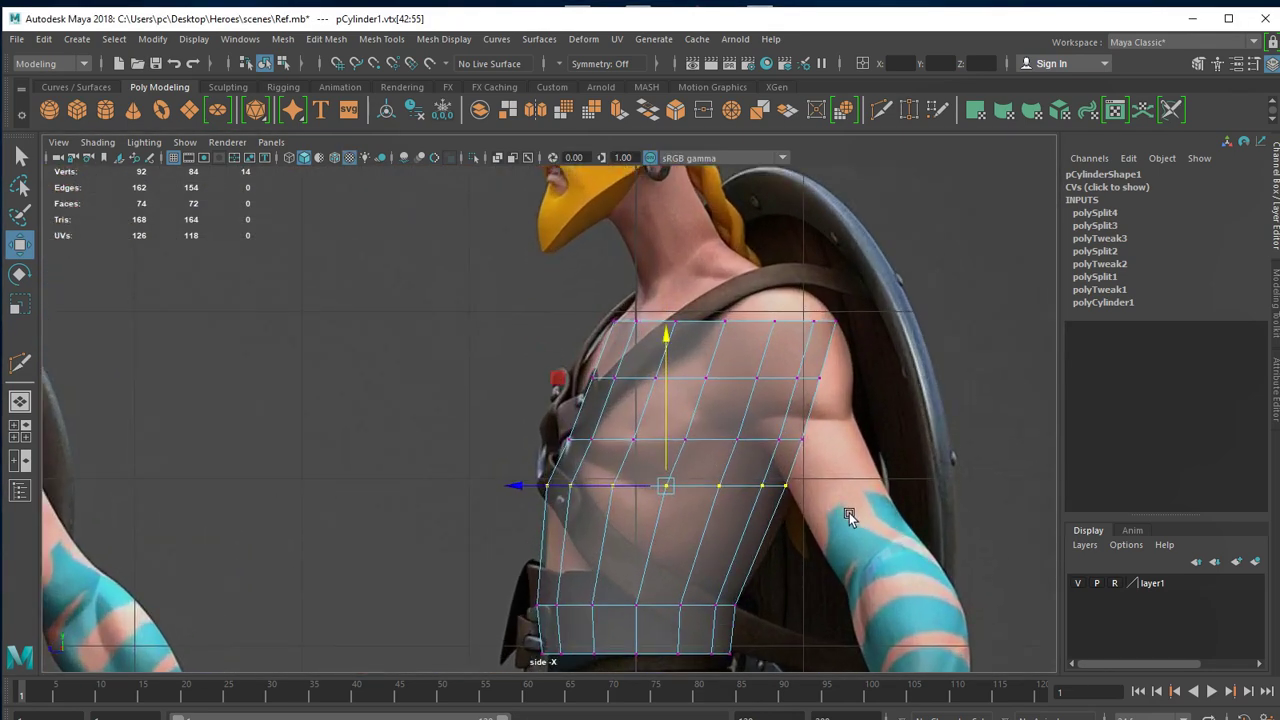
{"action": "scroll", "coordinate": [650, 400], "scroll_direction": "up", "scroll_amount": 3}
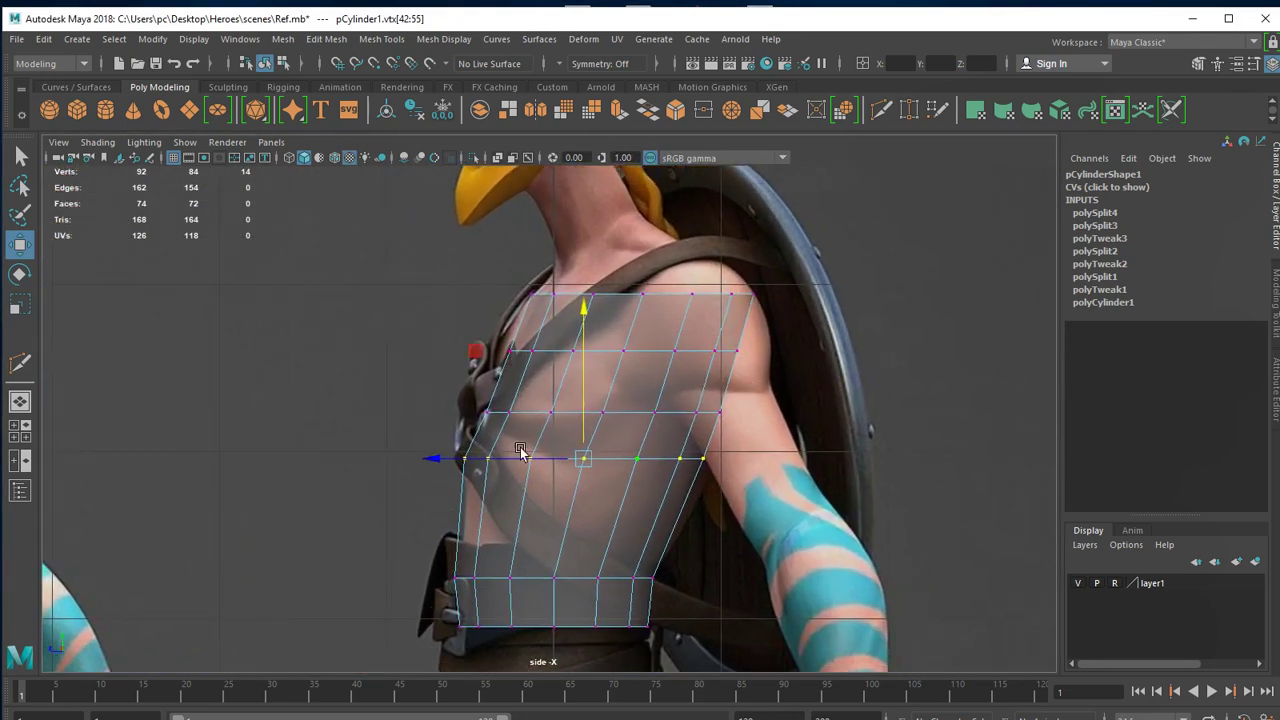
{"action": "key", "text": "r"}
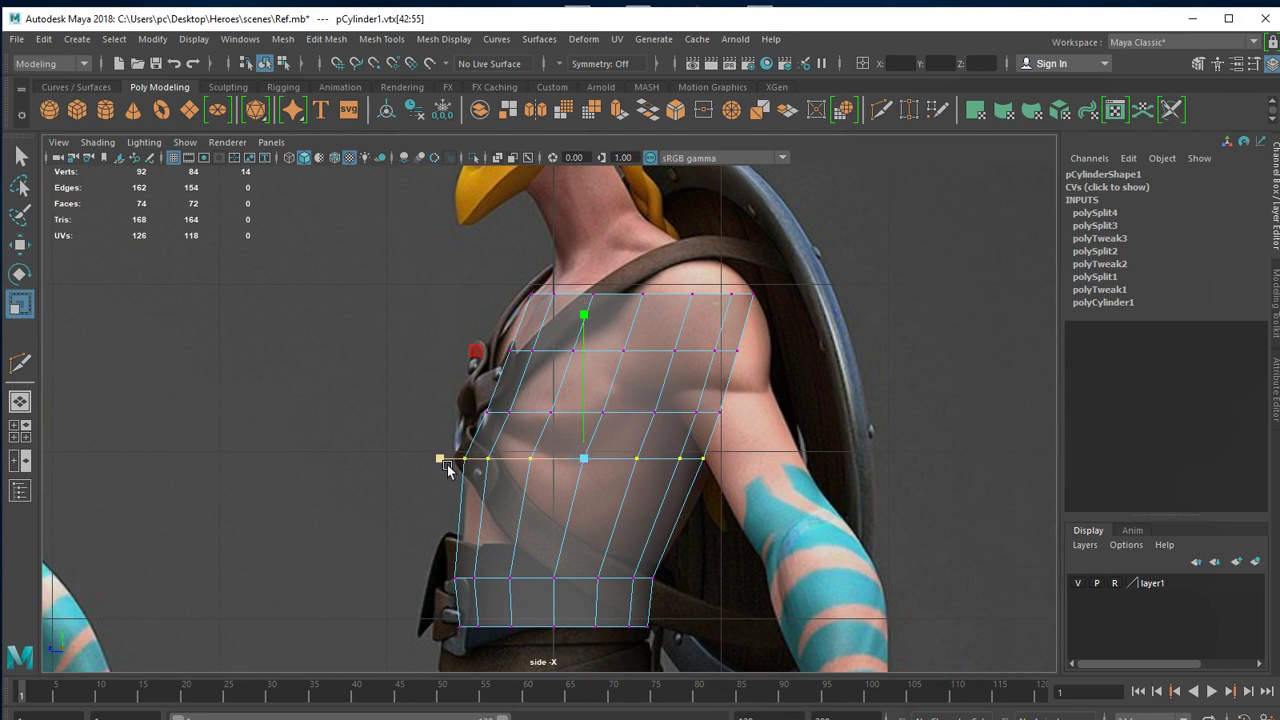
{"action": "left_click_drag", "start_coordinate": [441, 459], "coordinate": [444, 460]}
{"action": "key", "text": "w"}
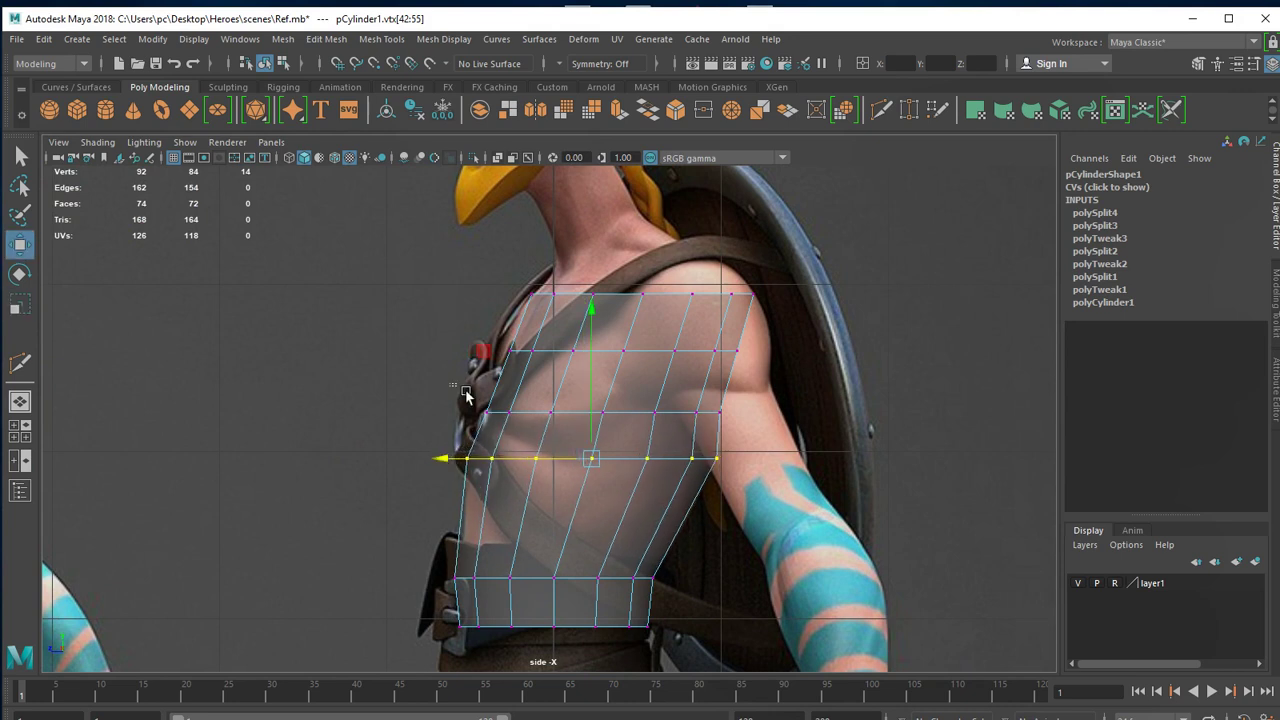
Scale the next chest rows outward so the upper chest follows the side reference profile.
{"action": "left_click_drag", "start_coordinate": [740, 395], "coordinate": [453, 416]}
{"action": "key", "text": "r"}
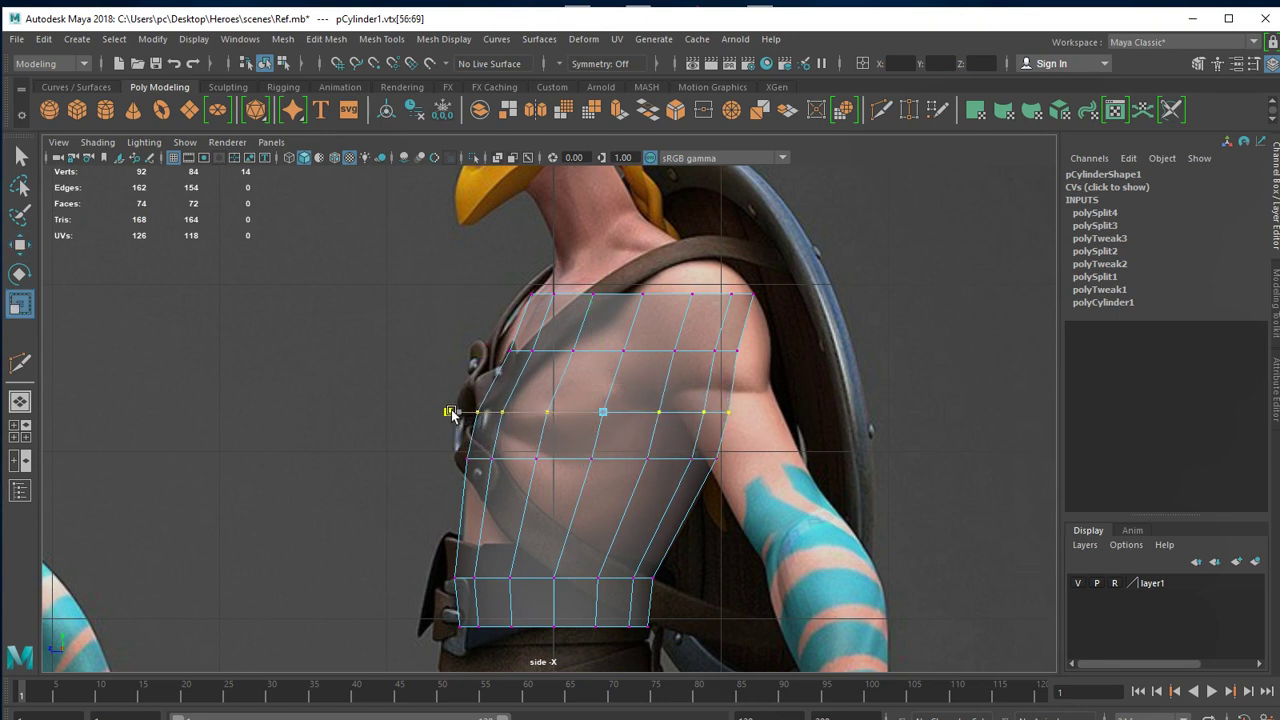
{"action": "key", "text": "w"}
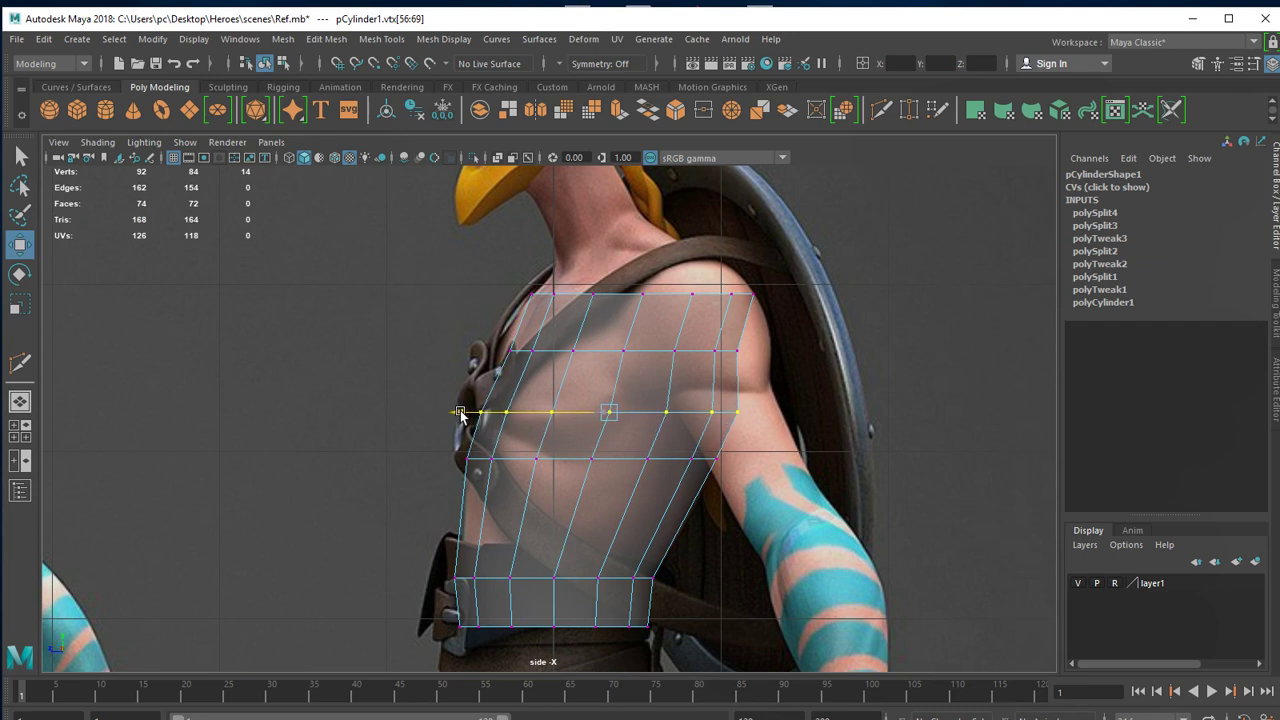
{"action": "left_click_drag", "start_coordinate": [472, 324], "coordinate": [709, 387]}
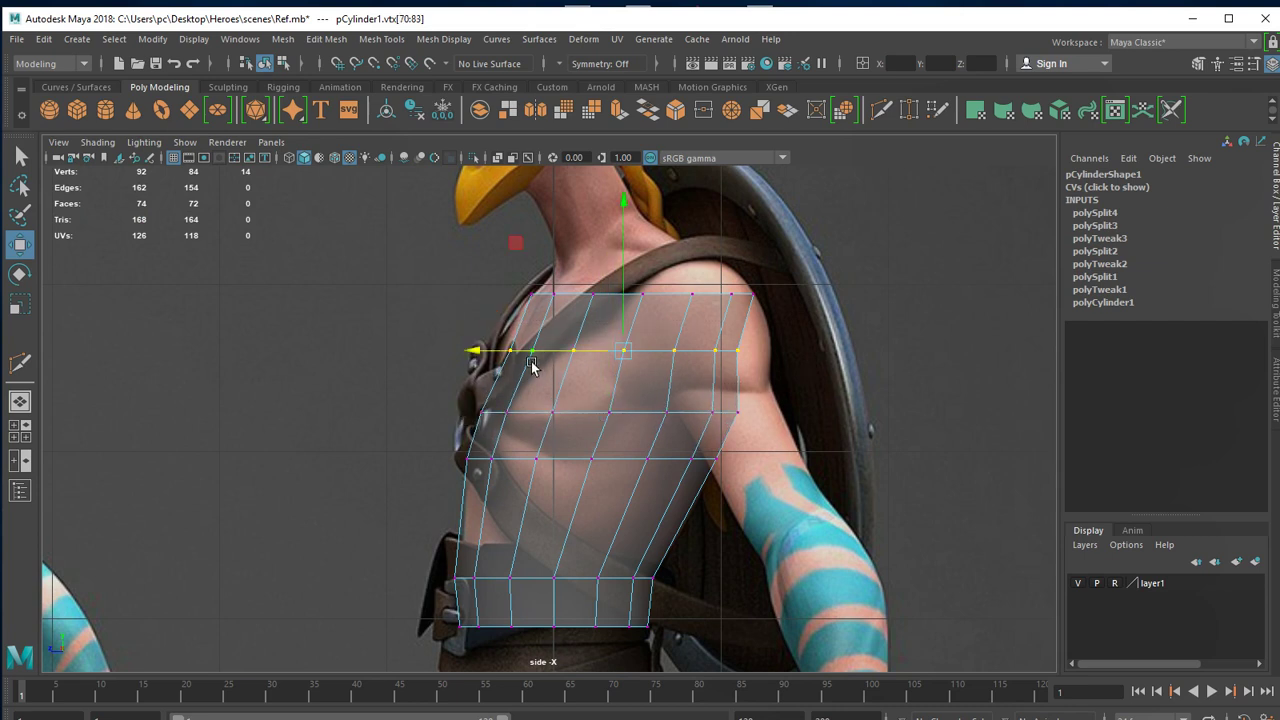
{"action": "key", "text": "r"}
{"action": "mouse_move", "coordinate": [478, 350]}
{"action": "left_mouse_down"}
{"action": "mouse_move", "coordinate": [457, 350]}
{"action": "mouse_move", "coordinate": [588, 292]}
{"action": "mouse_move", "coordinate": [772, 312]}
{"action": "left_mouse_up"}
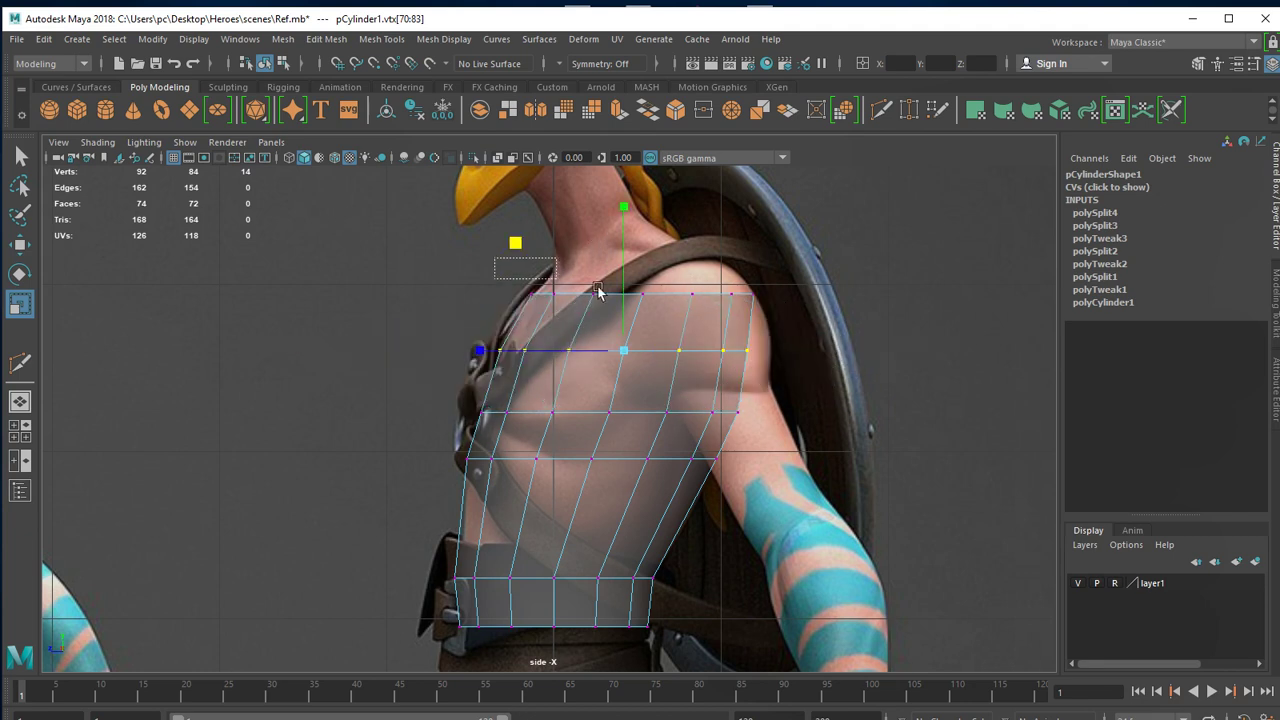
Tighten the top vertex row slightly in depth.
{"action": "double_click", "coordinate": [549, 295]}
{"action": "key", "text": "w"}
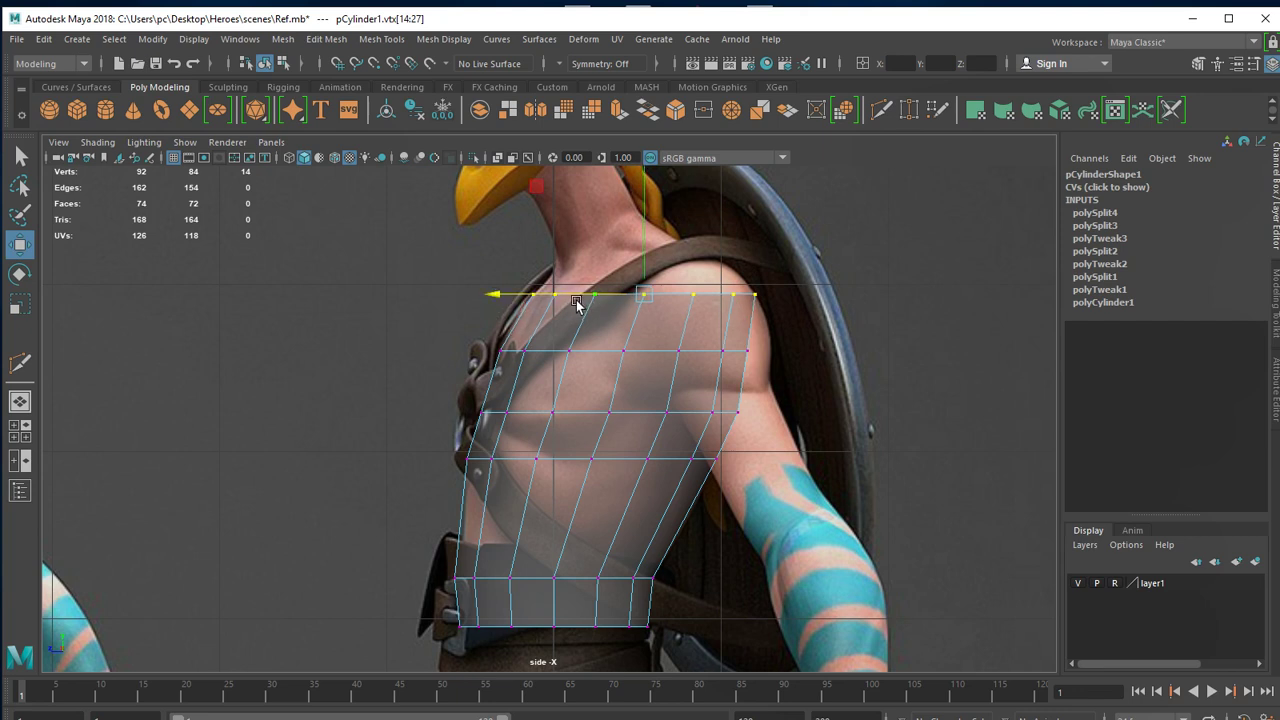
{"action": "key", "text": "r"}
{"action": "left_click_drag", "start_coordinate": [503, 294], "coordinate": [507, 297]}
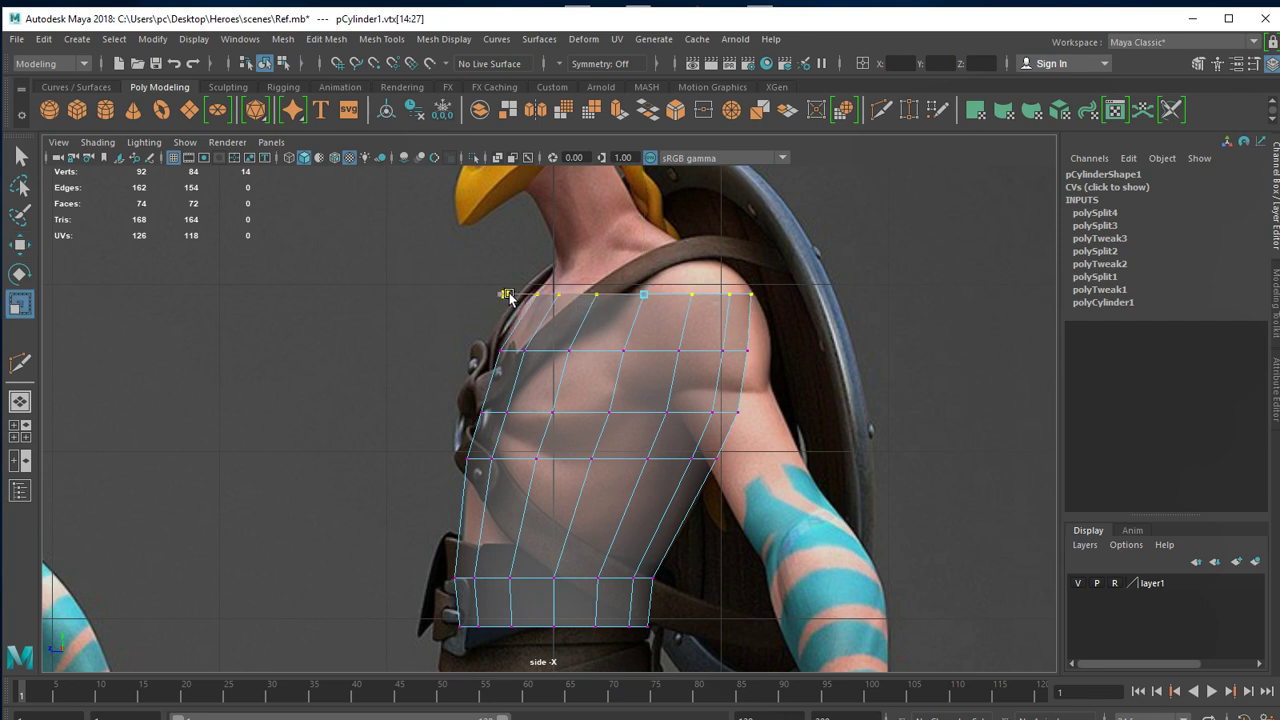
Check the reshaped torso against the references in the perspective and front views.
{"action": "key", "text": "space"}
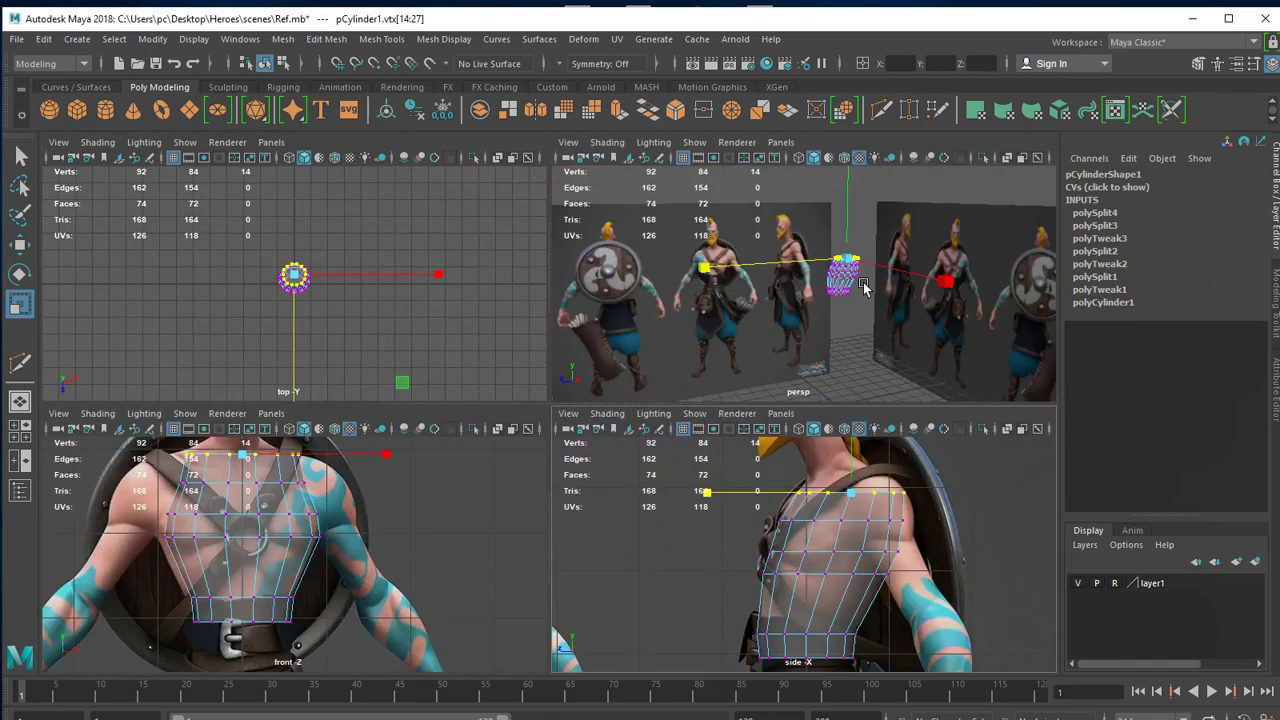
{"action": "key", "text": "space"}
{"action": "mouse_move", "coordinate": [661, 500]}
{"action": "left_mouse_down", "text": "alt"}
{"action": "mouse_move", "coordinate": [806, 491]}
{"action": "mouse_move", "coordinate": [451, 530]}
{"action": "left_mouse_up", "text": "alt"}
{"action": "key", "text": "space"}
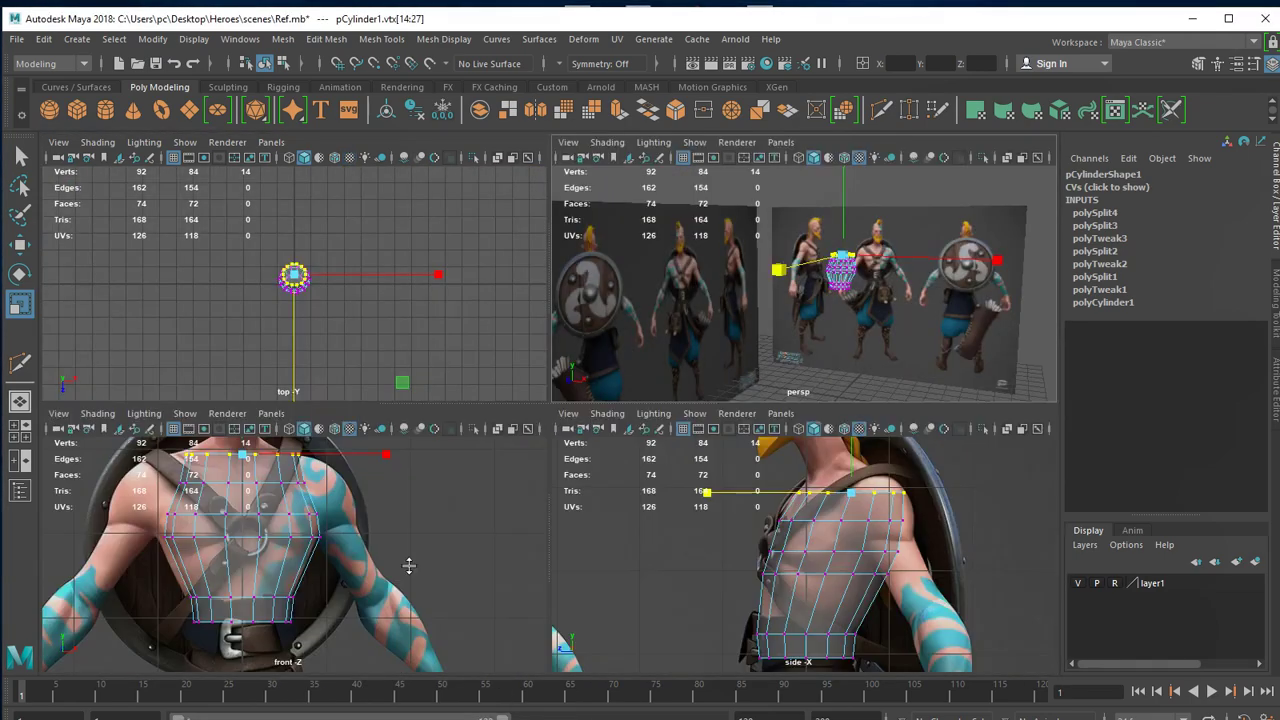
{"action": "key", "text": "space"}
{"action": "middle_click_drag", "start_coordinate": [614, 455], "coordinate": [537, 498], "text": "alt"}
{"action": "scroll", "coordinate": [537, 498], "scroll_direction": "up", "scroll_amount": 2}
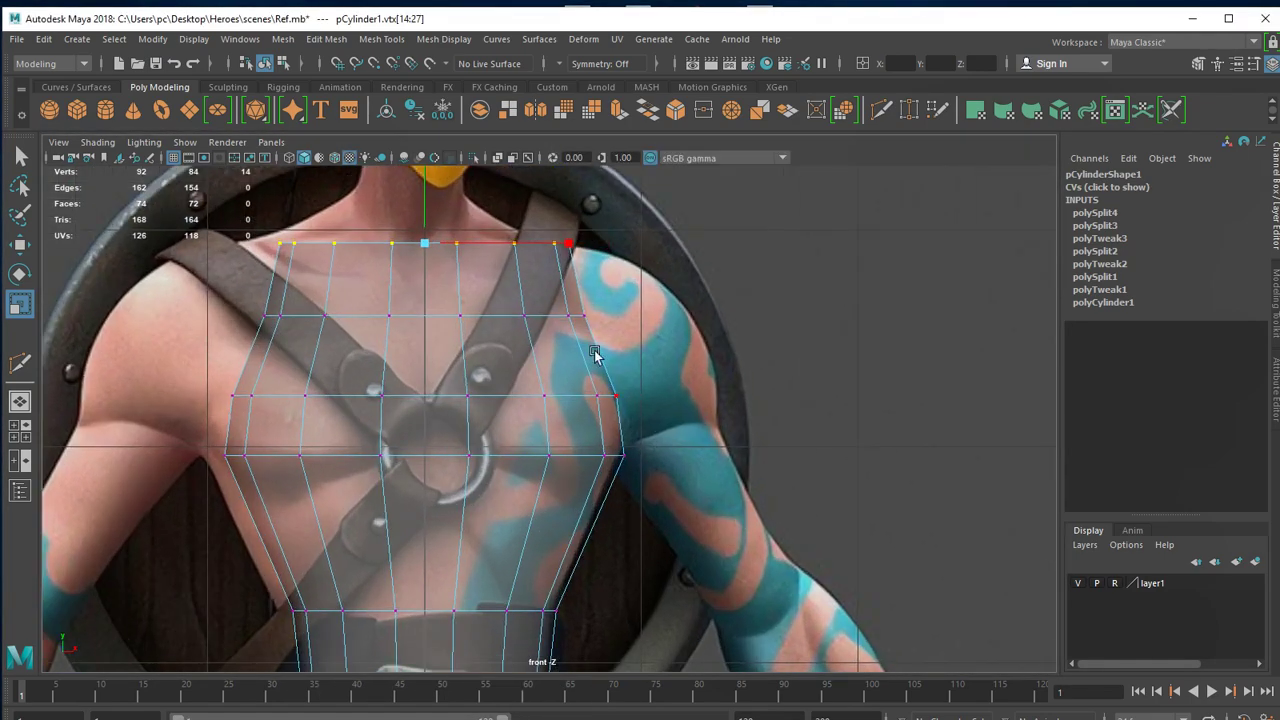
{"action": "right_click_drag", "start_coordinate": [623, 297], "coordinate": [632, 339]}
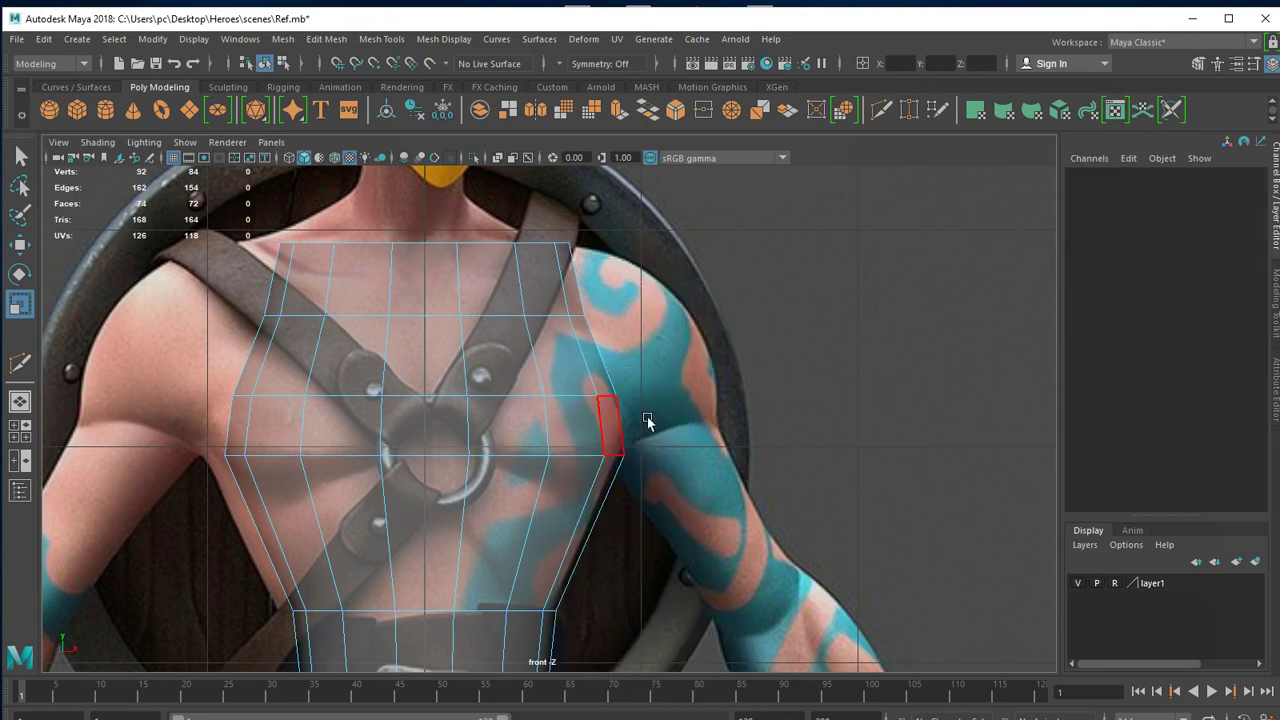
{"action": "left_click", "coordinate": [578, 296]}
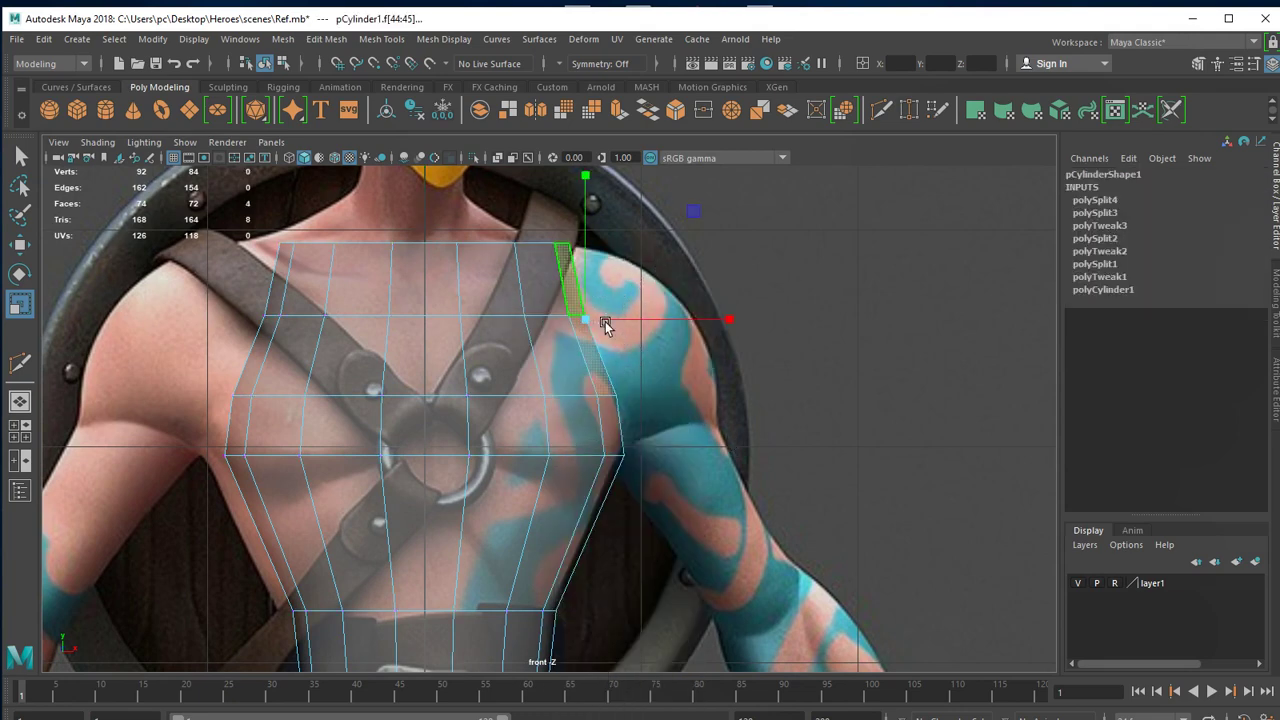
{"action": "left_click", "coordinate": [605, 321], "text": "shift"}
{"action": "key", "text": "space"}
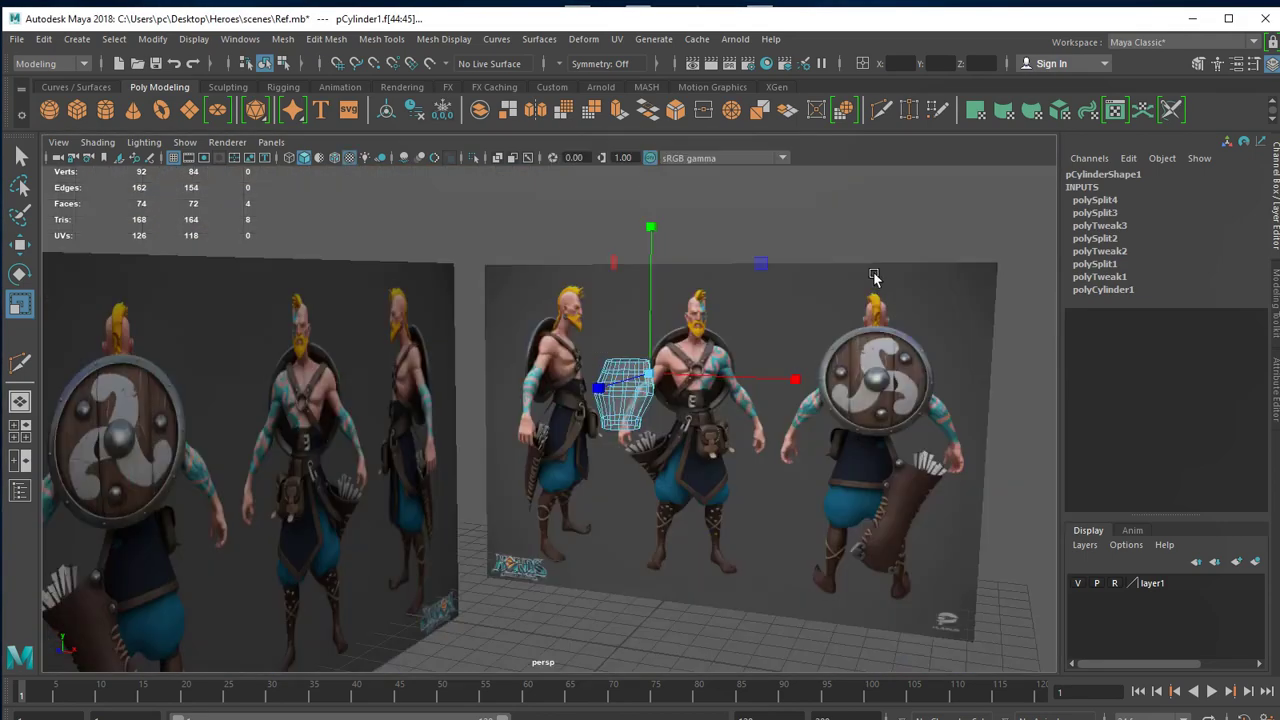
{"action": "left_click_drag", "start_coordinate": [645, 568], "coordinate": [680, 492], "text": "alt"}
{"action": "key", "text": "space"}
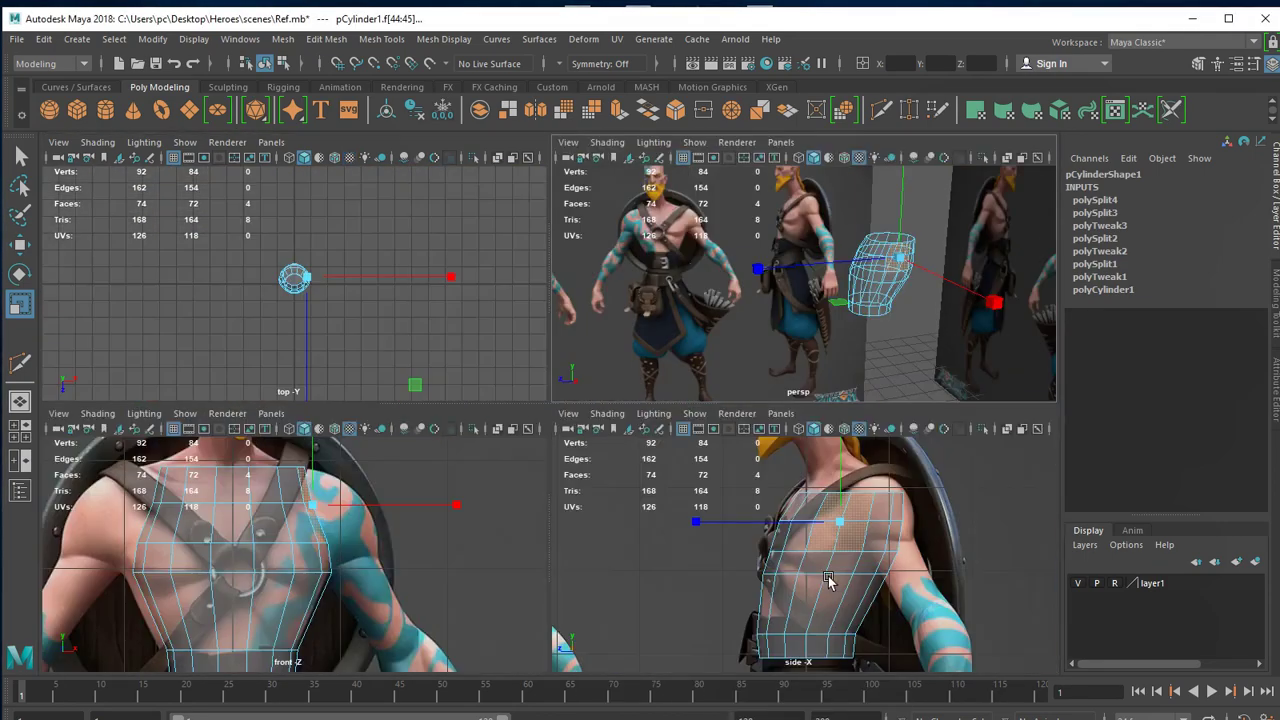
{"action": "key", "text": "space"}
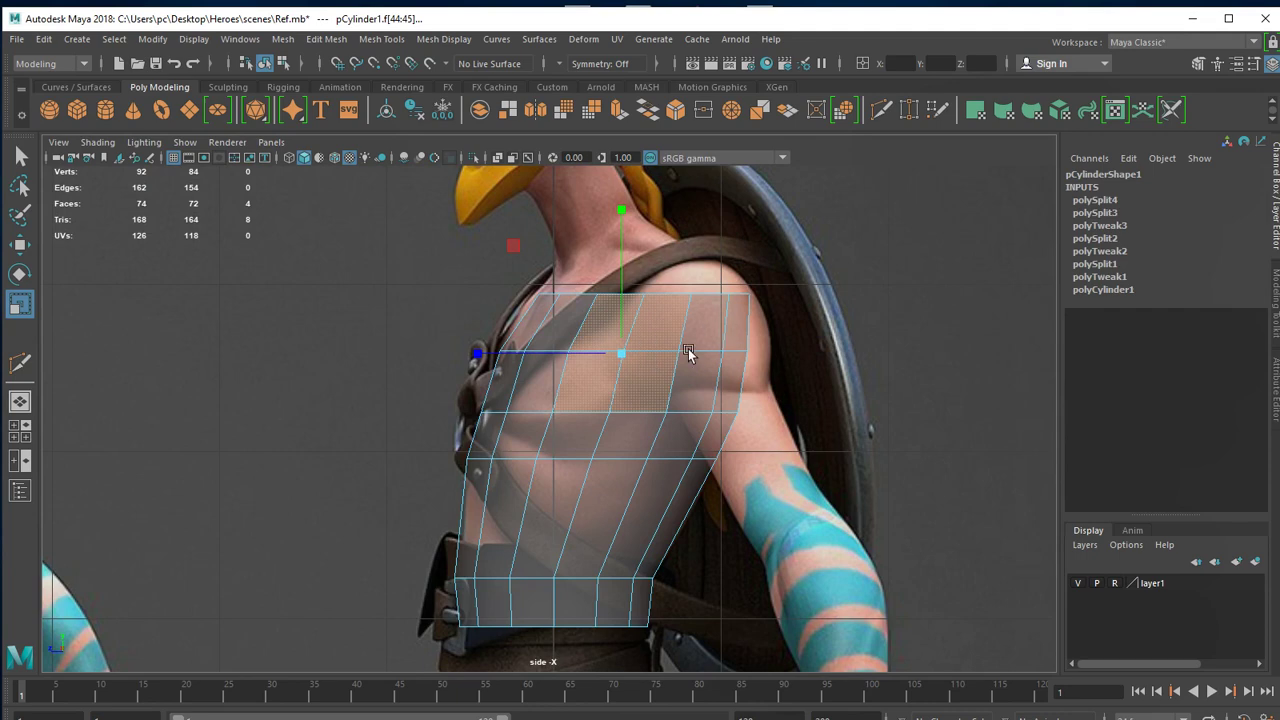
{"action": "scroll", "coordinate": [678, 358], "scroll_direction": "down", "scroll_amount": 5}
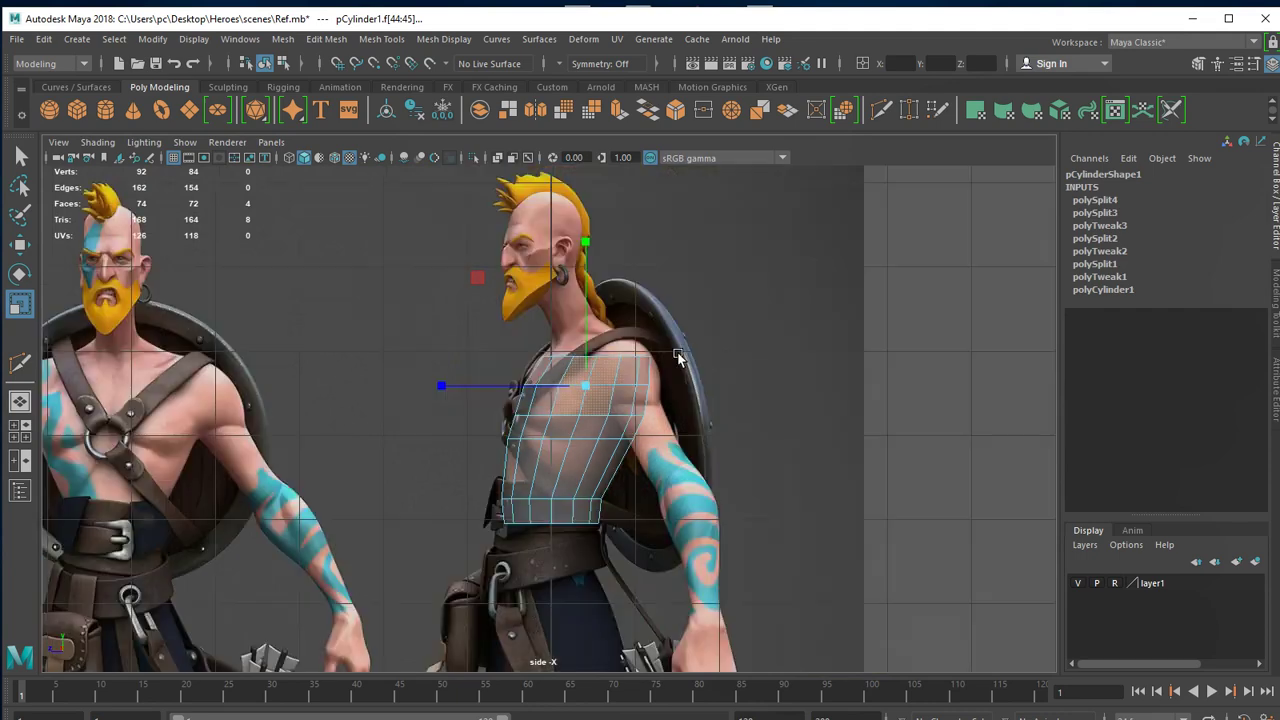
{"action": "mouse_move", "coordinate": [680, 592]}
{"action": "middle_mouse_down", "text": "alt"}
{"action": "mouse_move", "coordinate": [641, 540]}
{"action": "mouse_move", "coordinate": [734, 604]}
{"action": "middle_mouse_up", "text": "alt"}
{"action": "scroll", "coordinate": [584, 575], "scroll_direction": "up", "scroll_amount": 3}
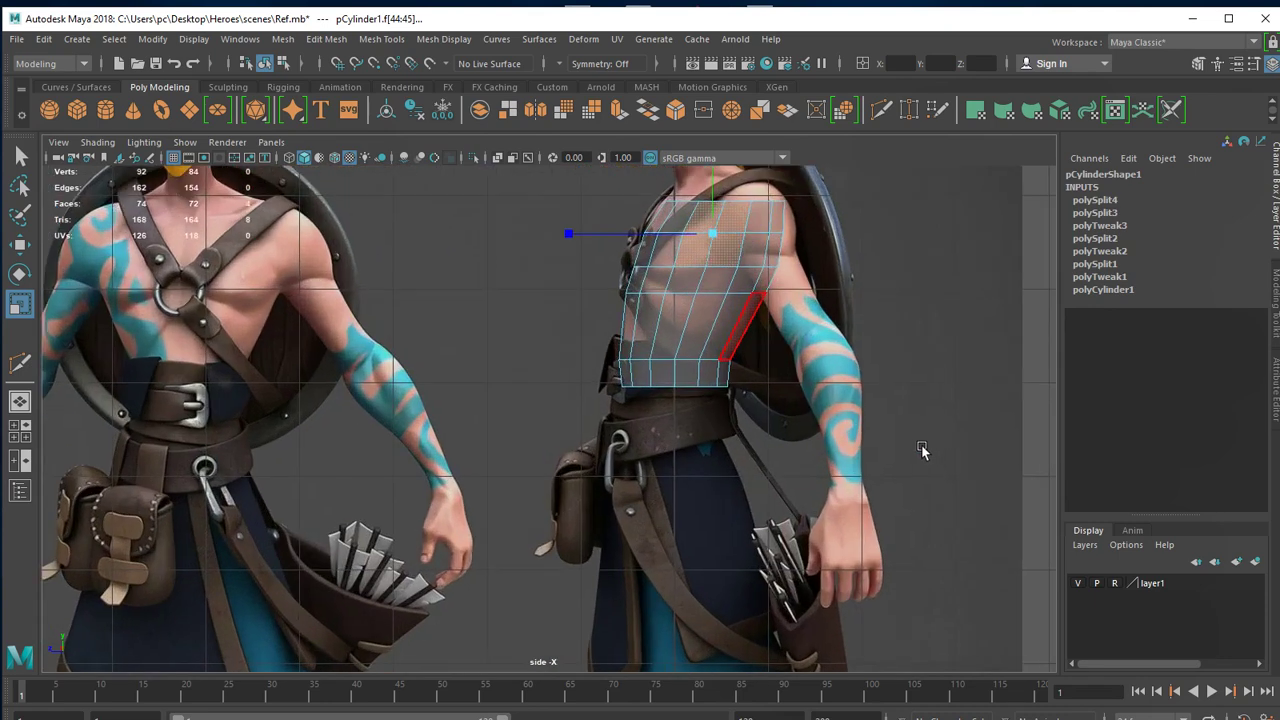
{"action": "scroll", "coordinate": [584, 575], "scroll_direction": "up", "scroll_amount": 3}
{"action": "right_click_drag", "start_coordinate": [584, 575], "coordinate": [814, 551], "text": "alt"}
{"action": "middle_click_drag", "start_coordinate": [514, 260], "coordinate": [529, 347], "text": "alt"}
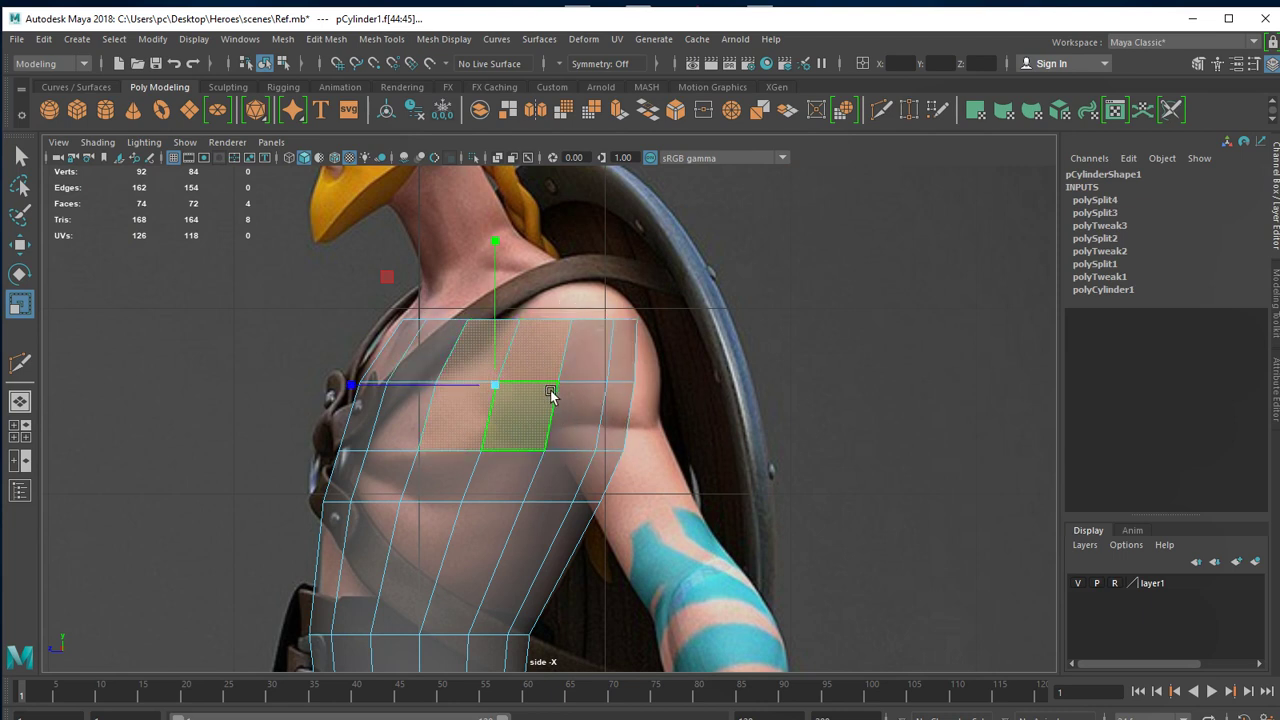
In the front view, select the torso's shoulder-side faces and extrude them with world-space handles.
{"action": "key", "text": "space"}
{"action": "left_click_drag", "start_coordinate": [714, 286], "coordinate": [774, 271]}
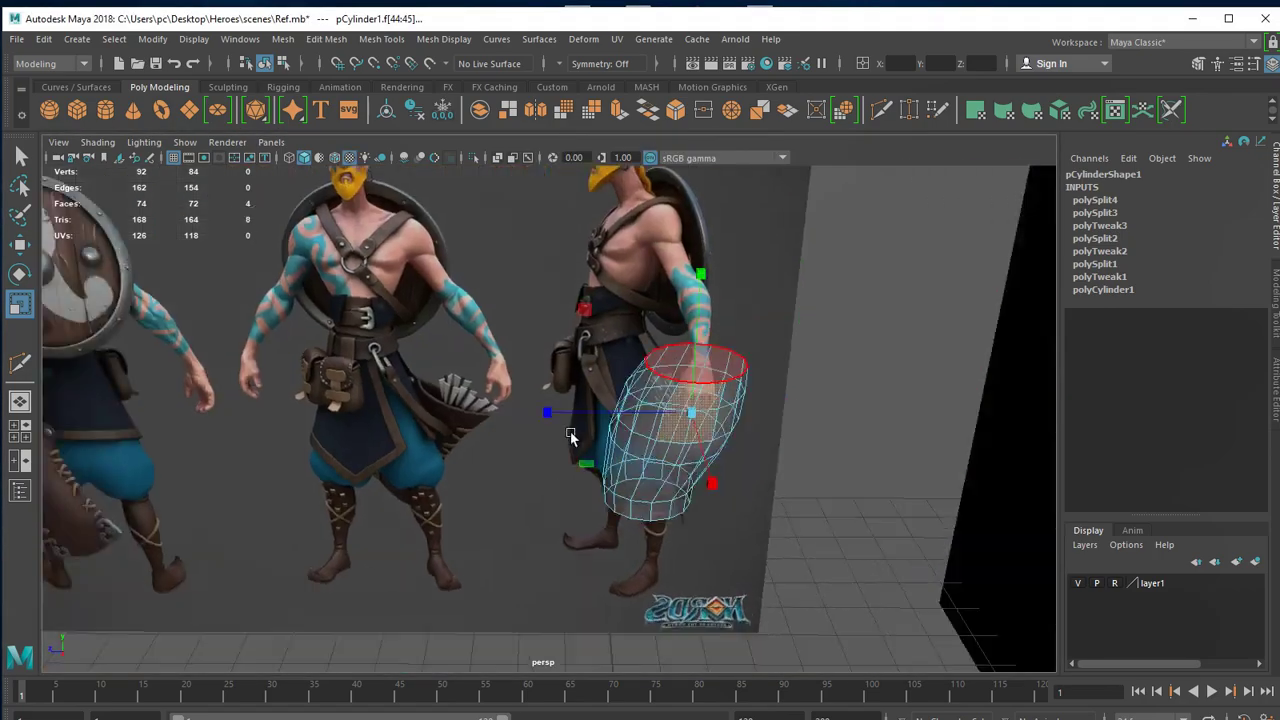
{"action": "mouse_move", "coordinate": [570, 435]}
{"action": "left_mouse_down", "text": "alt"}
{"action": "mouse_move", "coordinate": [774, 466]}
{"action": "mouse_move", "coordinate": [731, 372]}
{"action": "mouse_move", "coordinate": [580, 423]}
{"action": "mouse_move", "coordinate": [609, 443]}
{"action": "mouse_move", "coordinate": [580, 423]}
{"action": "mouse_move", "coordinate": [483, 408]}
{"action": "mouse_move", "coordinate": [440, 377]}
{"action": "mouse_move", "coordinate": [443, 357]}
{"action": "mouse_move", "coordinate": [770, 367]}
{"action": "left_mouse_up", "text": "alt"}
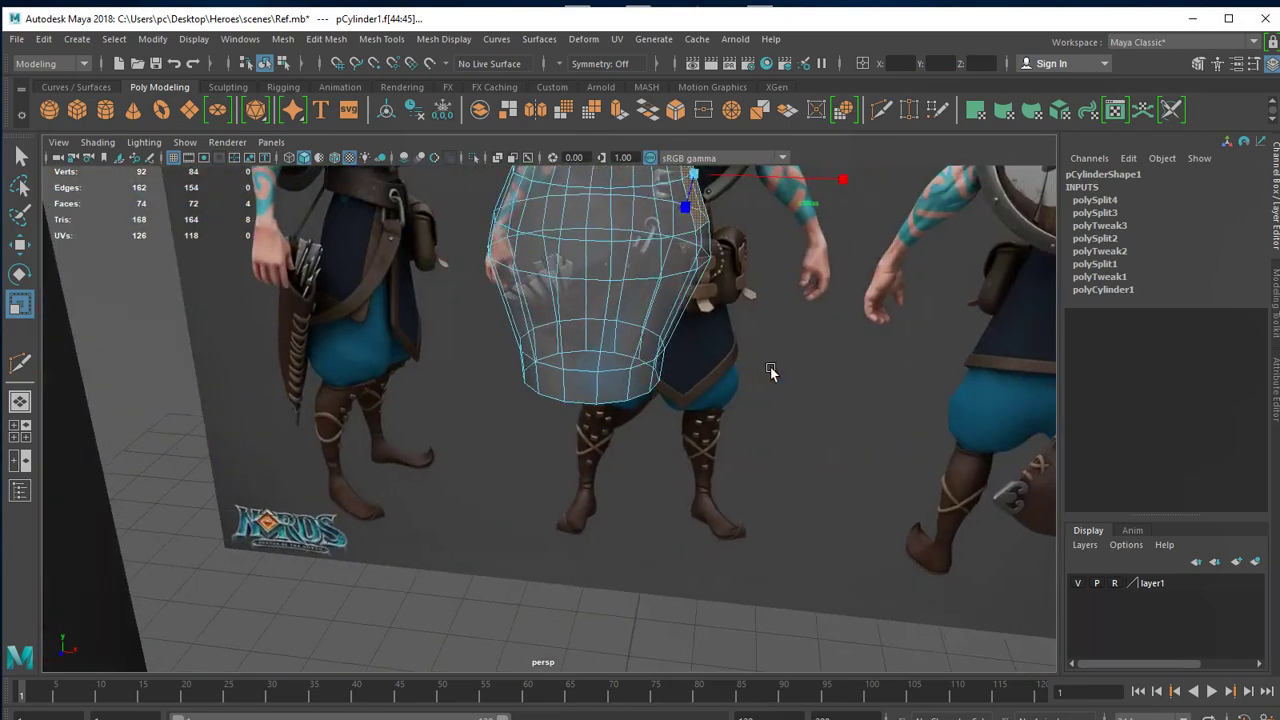
{"action": "key", "text": "space"}
{"action": "key", "text": "space"}
{"action": "middle_click_drag", "start_coordinate": [708, 384], "coordinate": [575, 430], "text": "alt"}
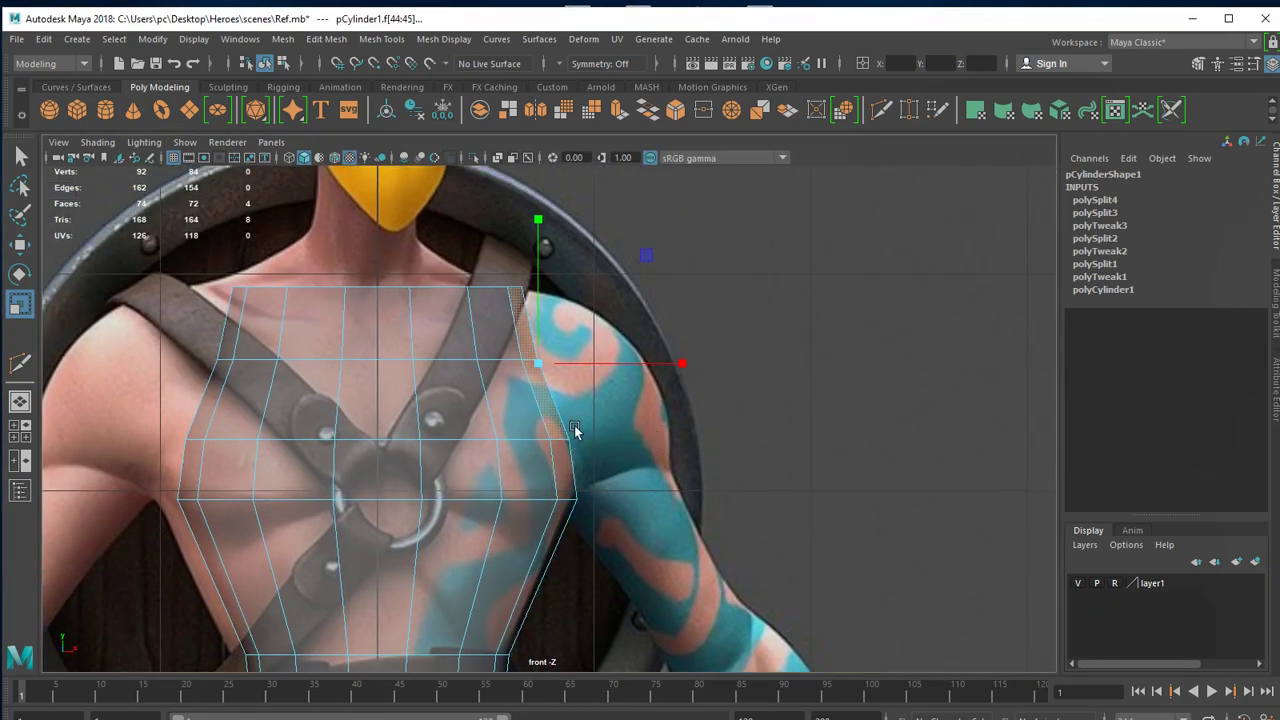
{"action": "right_click_drag", "start_coordinate": [575, 430], "coordinate": [714, 391], "text": "alt"}
{"action": "left_click_drag", "start_coordinate": [596, 479], "coordinate": [598, 478], "text": "shift"}
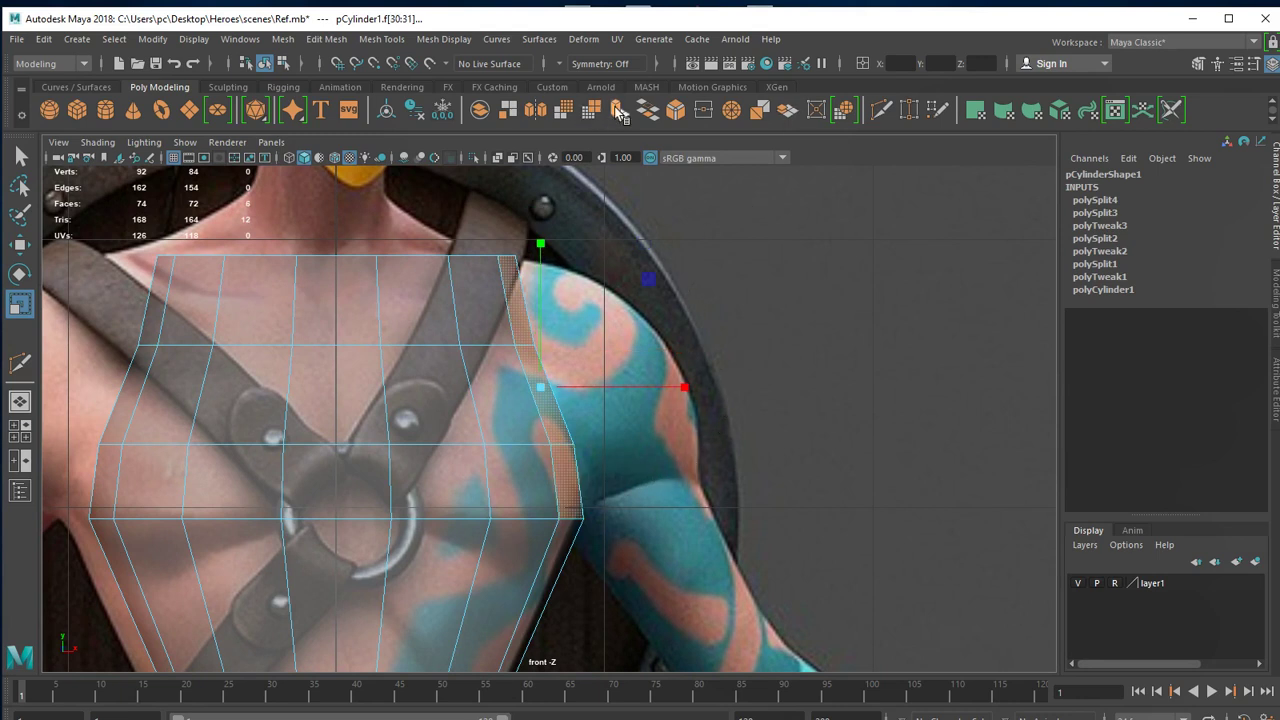
{"action": "left_click", "coordinate": [620, 113]}
{"action": "left_click", "coordinate": [762, 298]}
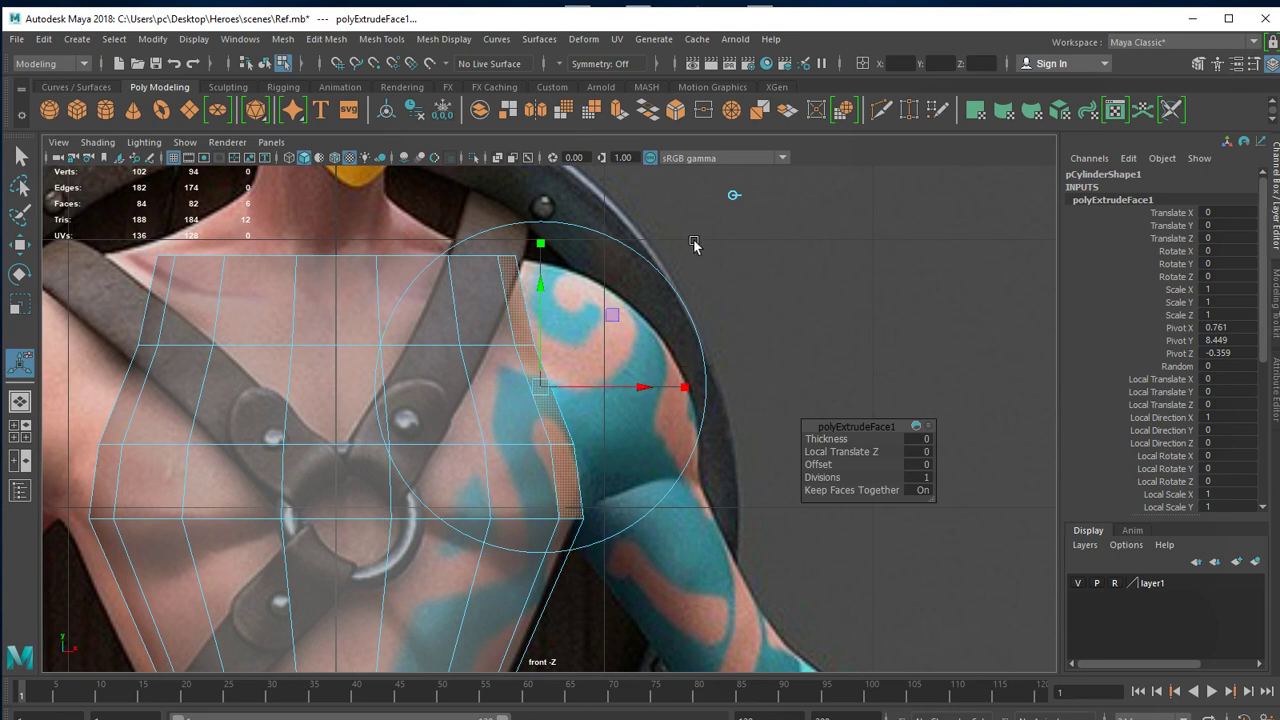
Pull the extruded faces out into an arm stub and move the shoulder vertices onto the reference outline.
{"action": "key", "text": "w"}
{"action": "mouse_move", "coordinate": [545, 383]}
{"action": "left_mouse_down"}
{"action": "mouse_move", "coordinate": [650, 368]}
{"action": "mouse_move", "coordinate": [660, 350]}
{"action": "left_mouse_up"}
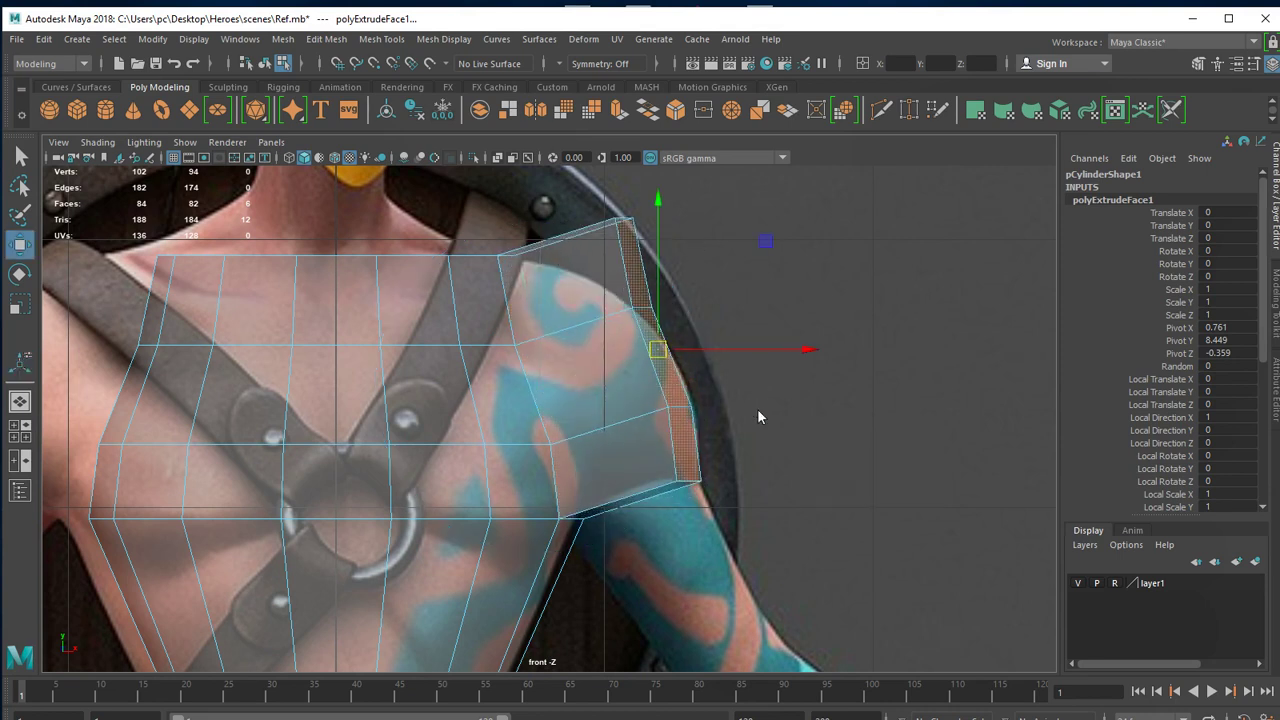
{"action": "right_click_drag", "start_coordinate": [757, 408], "coordinate": [674, 406]}
{"action": "left_click_drag", "start_coordinate": [592, 192], "coordinate": [620, 215]}
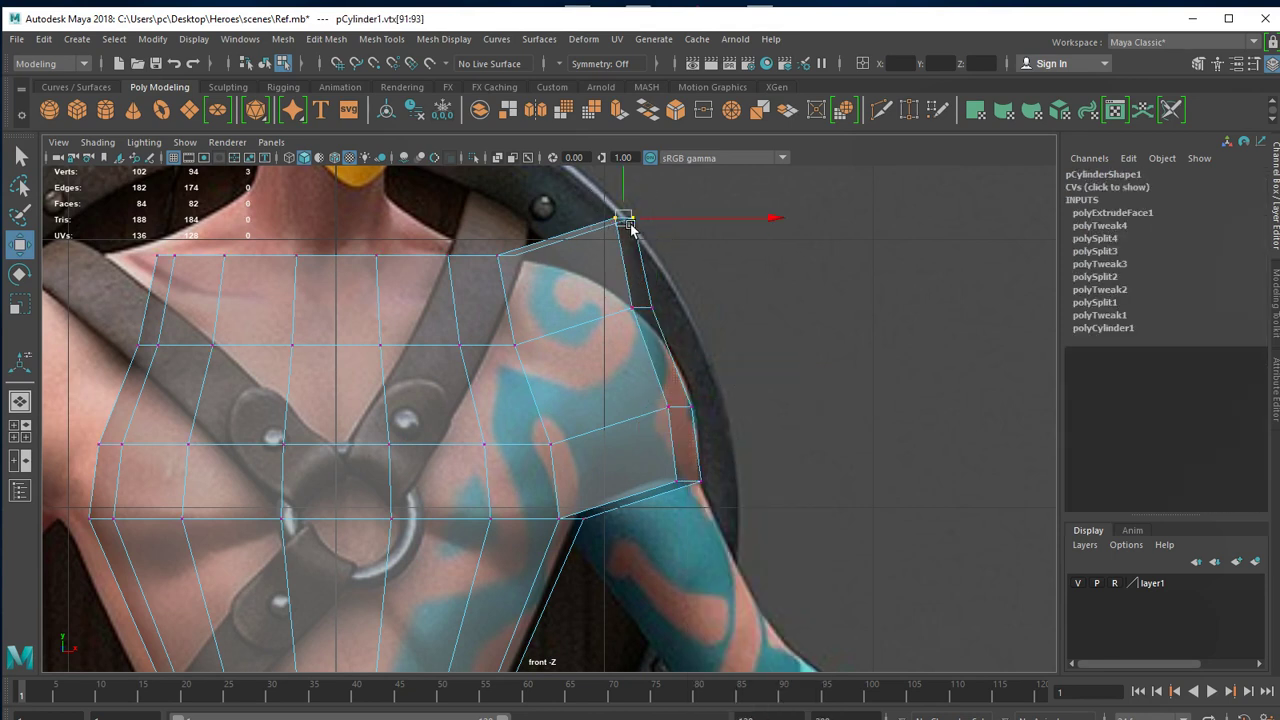
{"action": "middle_click_drag", "start_coordinate": [653, 245], "coordinate": [610, 302]}
{"action": "mouse_move", "coordinate": [643, 388]}
{"action": "left_mouse_down"}
{"action": "mouse_move", "coordinate": [724, 432]}
{"action": "mouse_move", "coordinate": [683, 415]}
{"action": "left_mouse_up"}
{"action": "left_click_drag", "start_coordinate": [718, 505], "coordinate": [666, 464]}
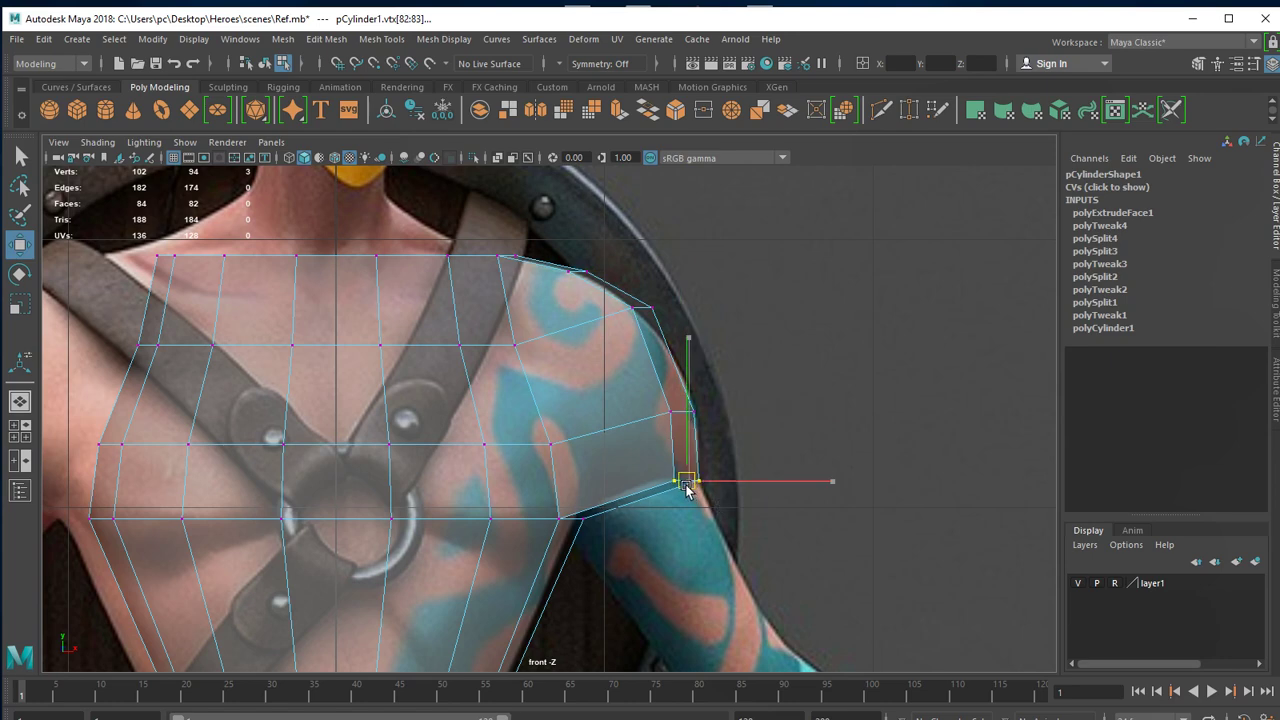
{"action": "left_click", "coordinate": [649, 308]}
{"action": "left_click_drag", "start_coordinate": [684, 305], "coordinate": [676, 315]}
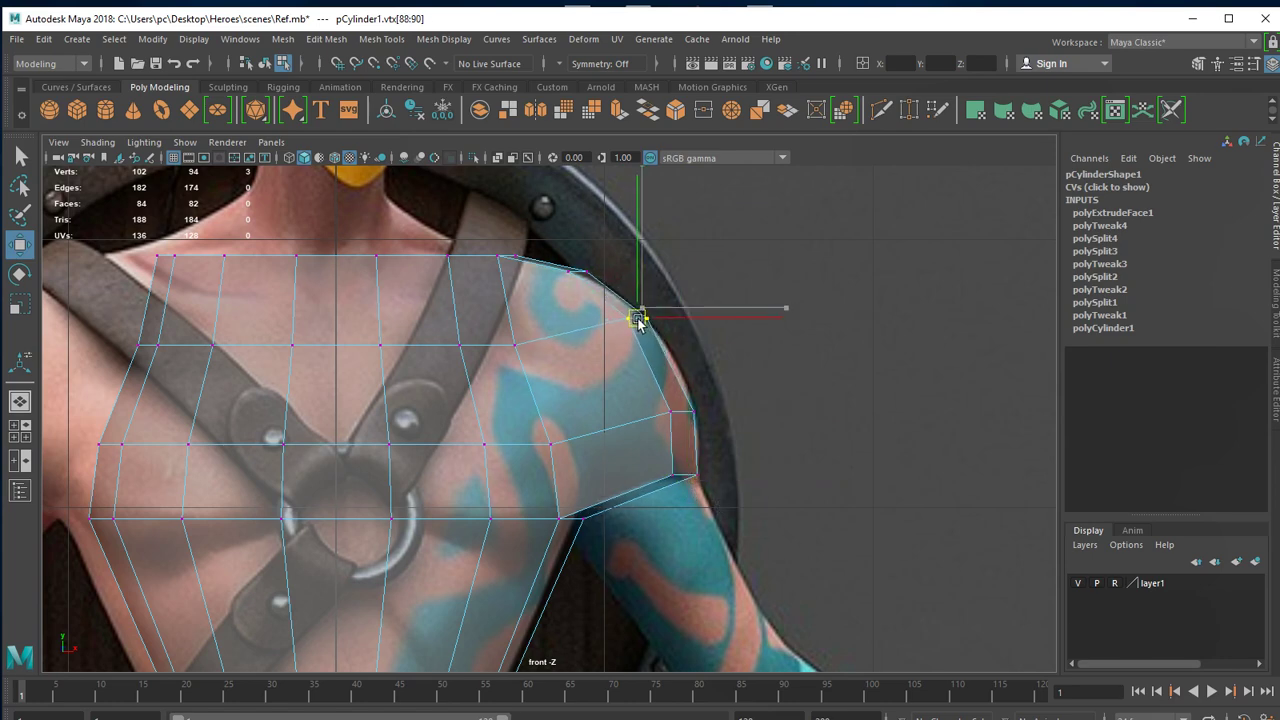
{"action": "left_click_drag", "start_coordinate": [560, 255], "coordinate": [593, 287]}
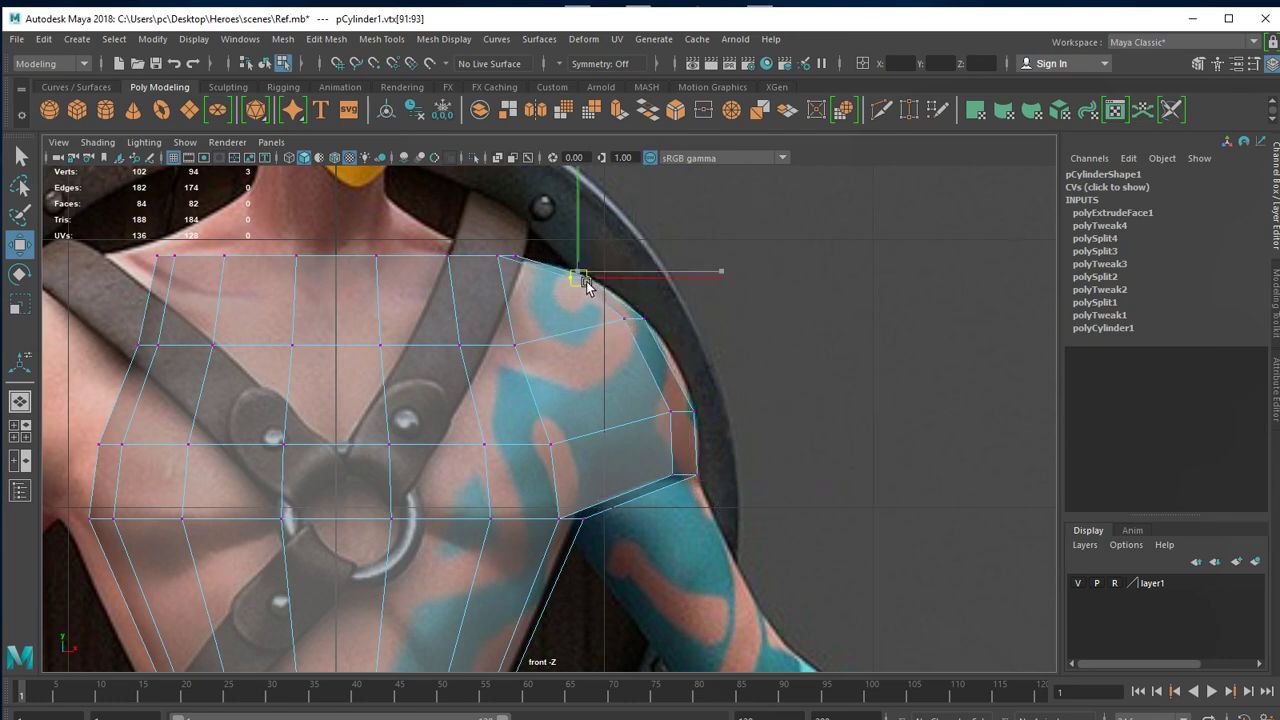
Orbit and zoom the perspective view to check the shoulder stub against the reference board.
{"action": "key", "text": "space"}
{"action": "key", "text": "space"}
{"action": "mouse_move", "coordinate": [880, 248]}
{"action": "left_mouse_down", "text": "alt"}
{"action": "mouse_move", "coordinate": [771, 380]}
{"action": "mouse_move", "coordinate": [743, 351]}
{"action": "mouse_move", "coordinate": [757, 523]}
{"action": "mouse_move", "coordinate": [713, 521]}
{"action": "left_mouse_up", "text": "alt"}
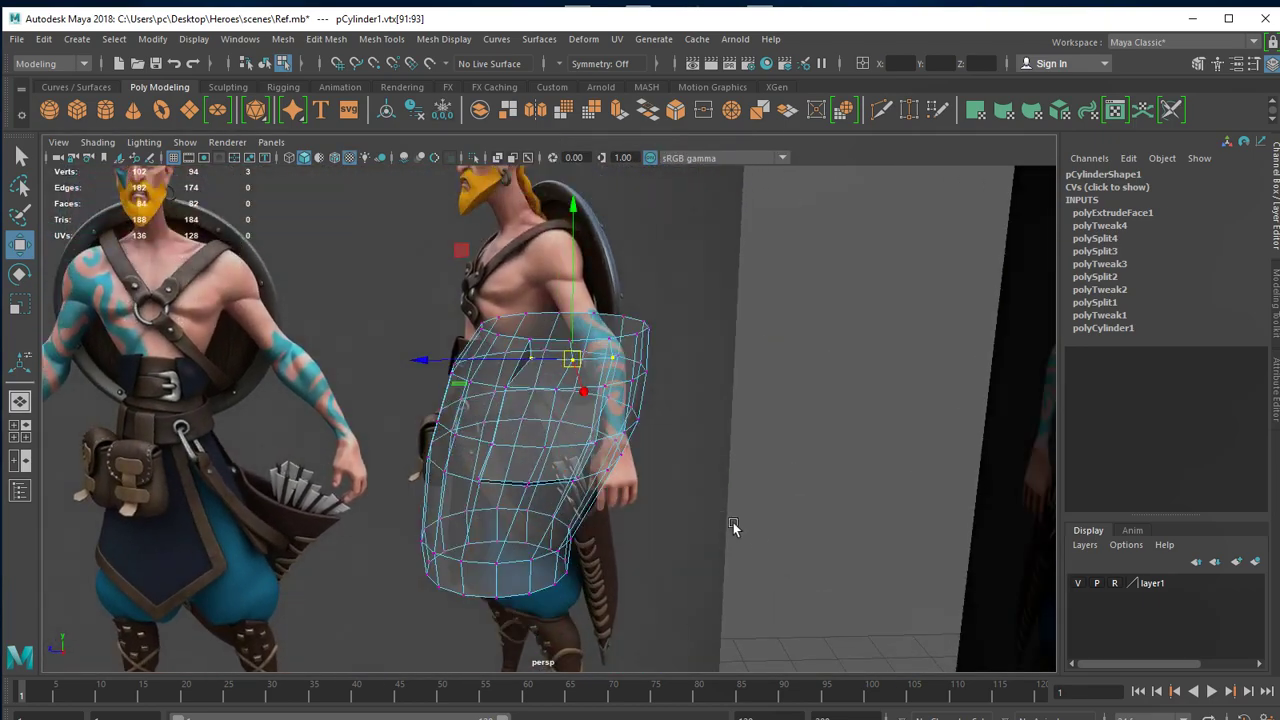
{"action": "key", "text": "space"}
{"action": "key", "text": "space"}
{"action": "mouse_move", "coordinate": [640, 490]}
{"action": "left_mouse_down", "text": "alt"}
{"action": "mouse_move", "coordinate": [786, 650]}
{"action": "mouse_move", "coordinate": [623, 480]}
{"action": "mouse_move", "coordinate": [524, 502]}
{"action": "mouse_move", "coordinate": [590, 510]}
{"action": "mouse_move", "coordinate": [541, 523]}
{"action": "left_mouse_up", "text": "alt"}
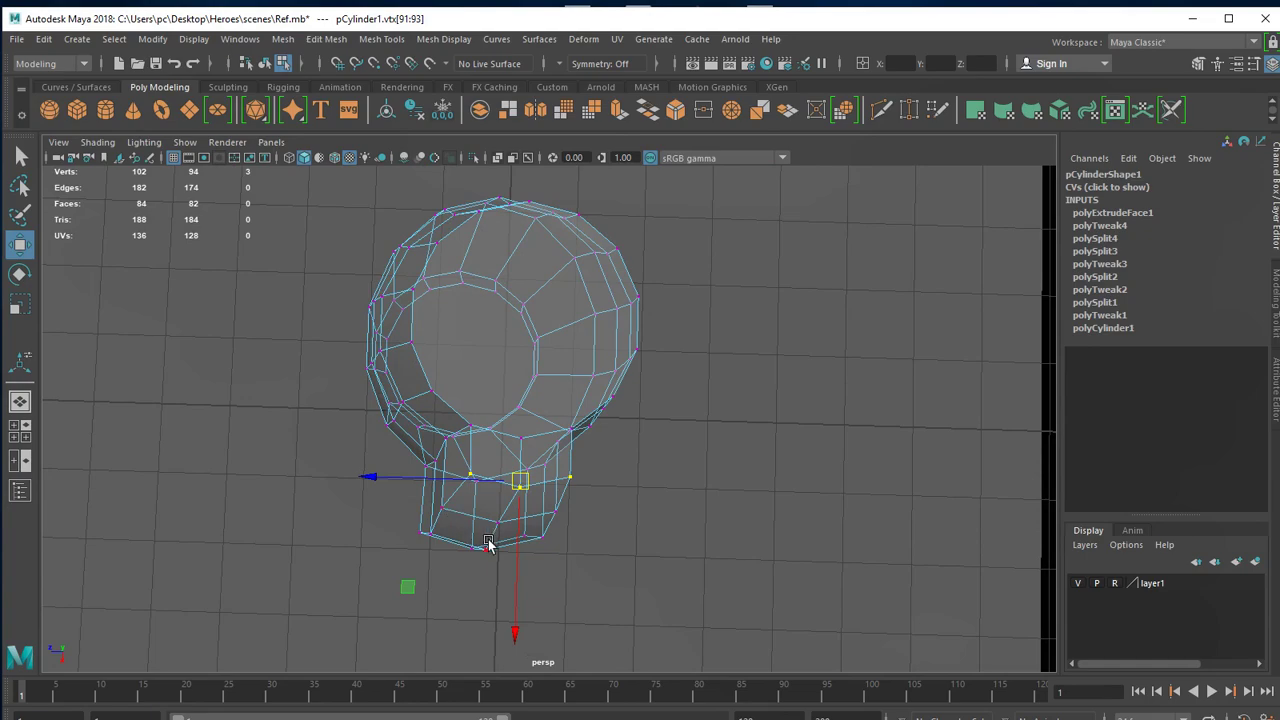
{"action": "mouse_move", "coordinate": [492, 546]}
{"action": "left_mouse_down", "text": "alt"}
{"action": "mouse_move", "coordinate": [608, 529]}
{"action": "mouse_move", "coordinate": [670, 560]}
{"action": "mouse_move", "coordinate": [671, 529]}
{"action": "left_mouse_up", "text": "alt"}
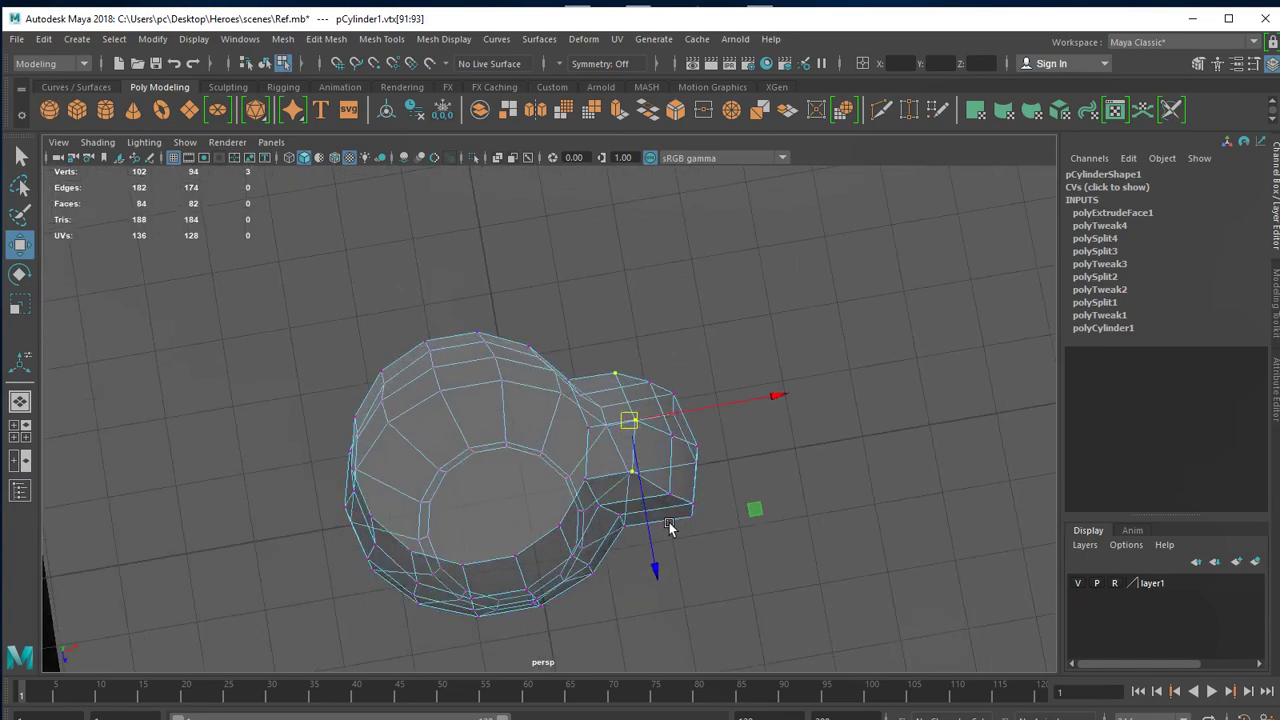
{"action": "key", "text": "space"}
{"action": "key", "text": "space"}
{"action": "key", "text": "space"}
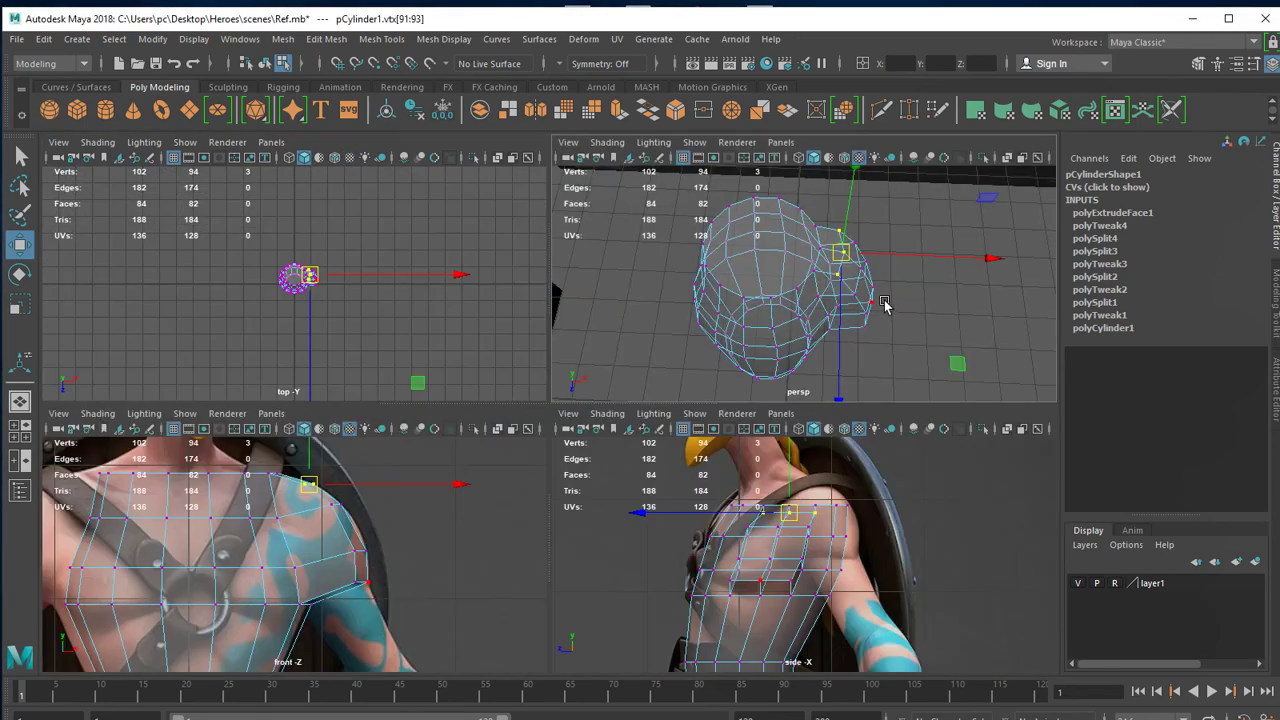
{"action": "key", "text": "space"}
{"action": "scroll", "coordinate": [774, 376], "scroll_direction": "down", "scroll_amount": 4}
{"action": "mouse_move", "coordinate": [774, 376]}
{"action": "left_mouse_down", "text": "alt"}
{"action": "mouse_move", "coordinate": [908, 533]}
{"action": "mouse_move", "coordinate": [741, 469]}
{"action": "left_mouse_up", "text": "alt"}
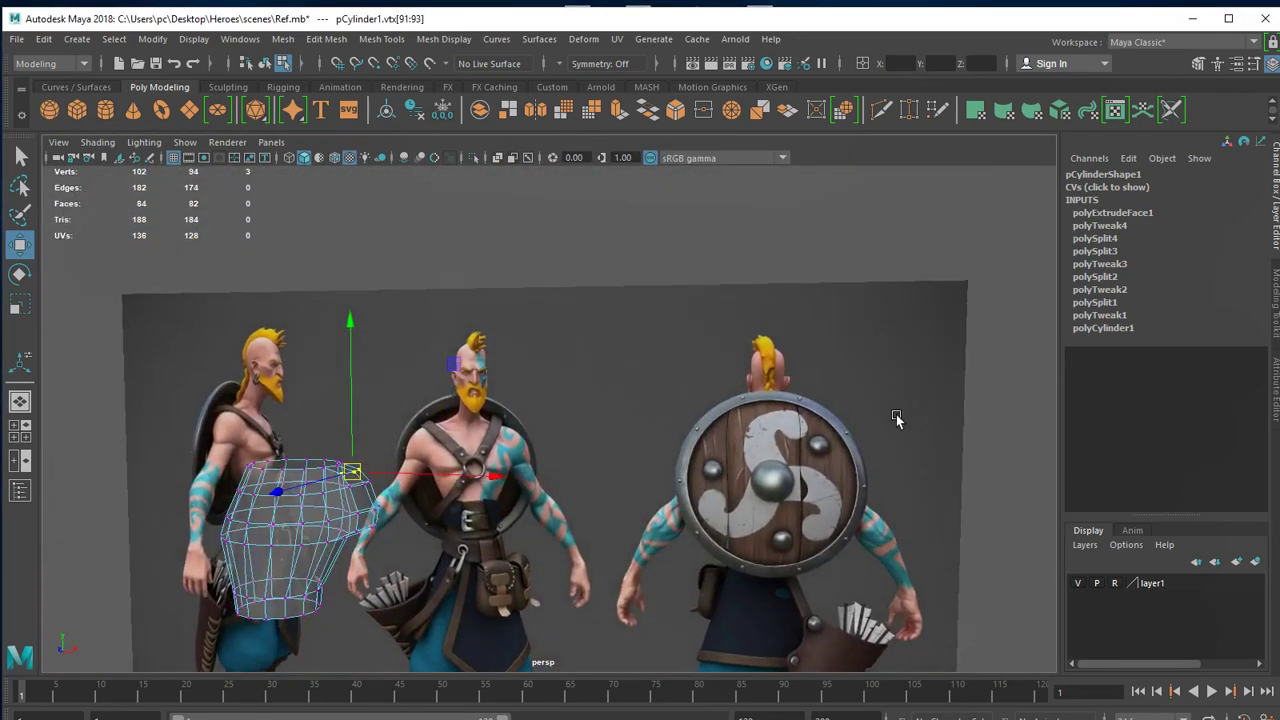
{"action": "scroll", "coordinate": [741, 469], "scroll_direction": "up", "scroll_amount": 2}
{"action": "scroll", "coordinate": [741, 469], "scroll_direction": "up", "scroll_amount": 4}
{"action": "scroll", "coordinate": [741, 469], "scroll_direction": "down", "scroll_amount": 3}
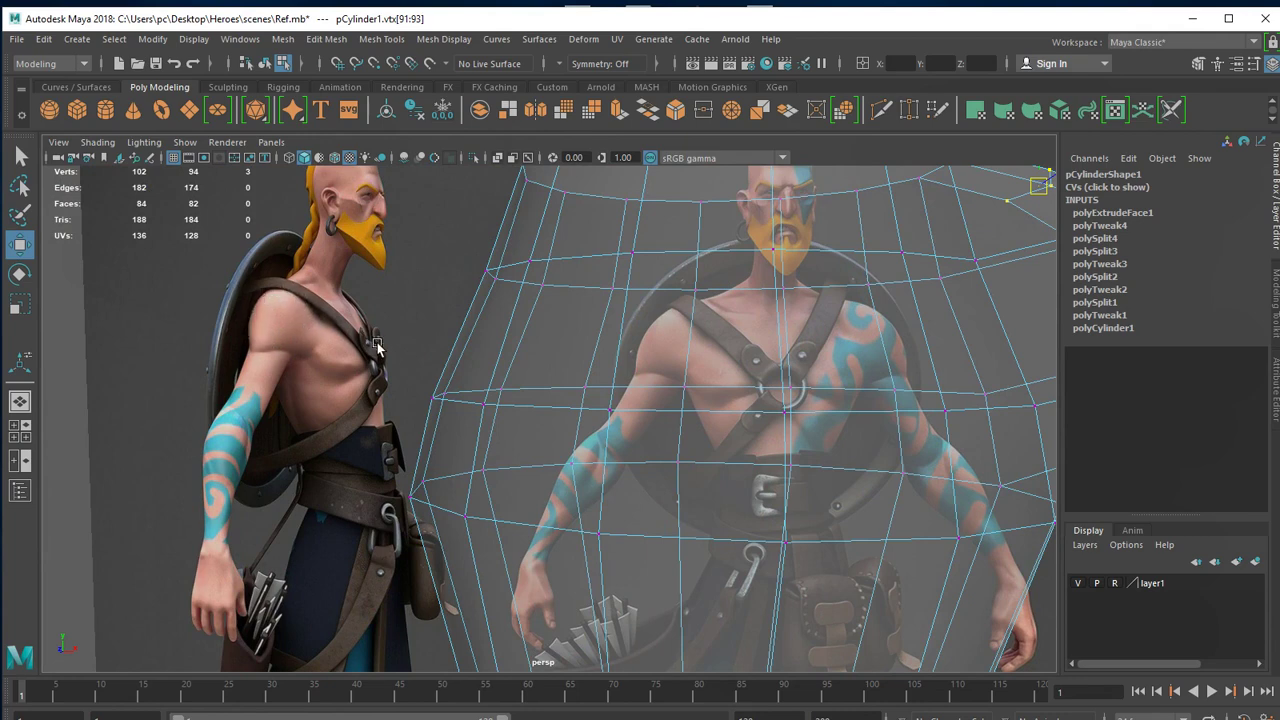
{"action": "key", "text": "space"}
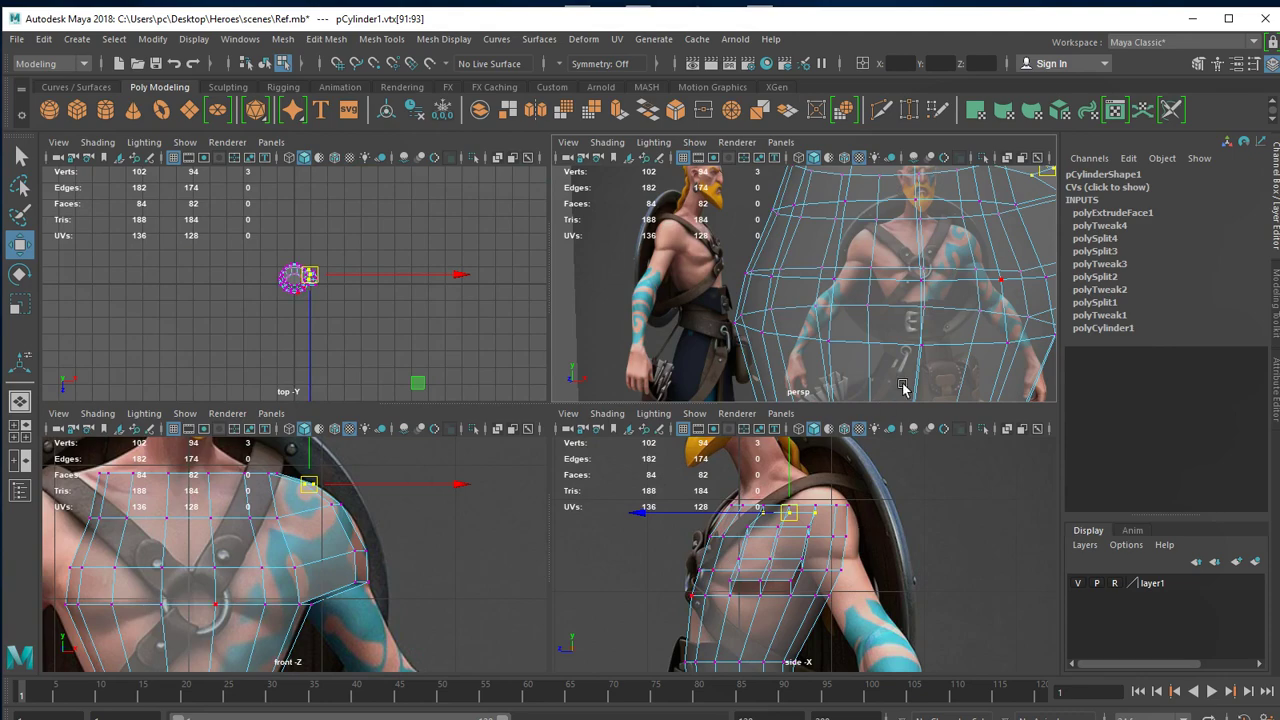
{"action": "key", "text": "space"}
{"action": "left_click_drag", "start_coordinate": [711, 331], "coordinate": [751, 457], "text": "alt"}
{"action": "scroll", "coordinate": [455, 355], "scroll_direction": "down", "scroll_amount": 3}
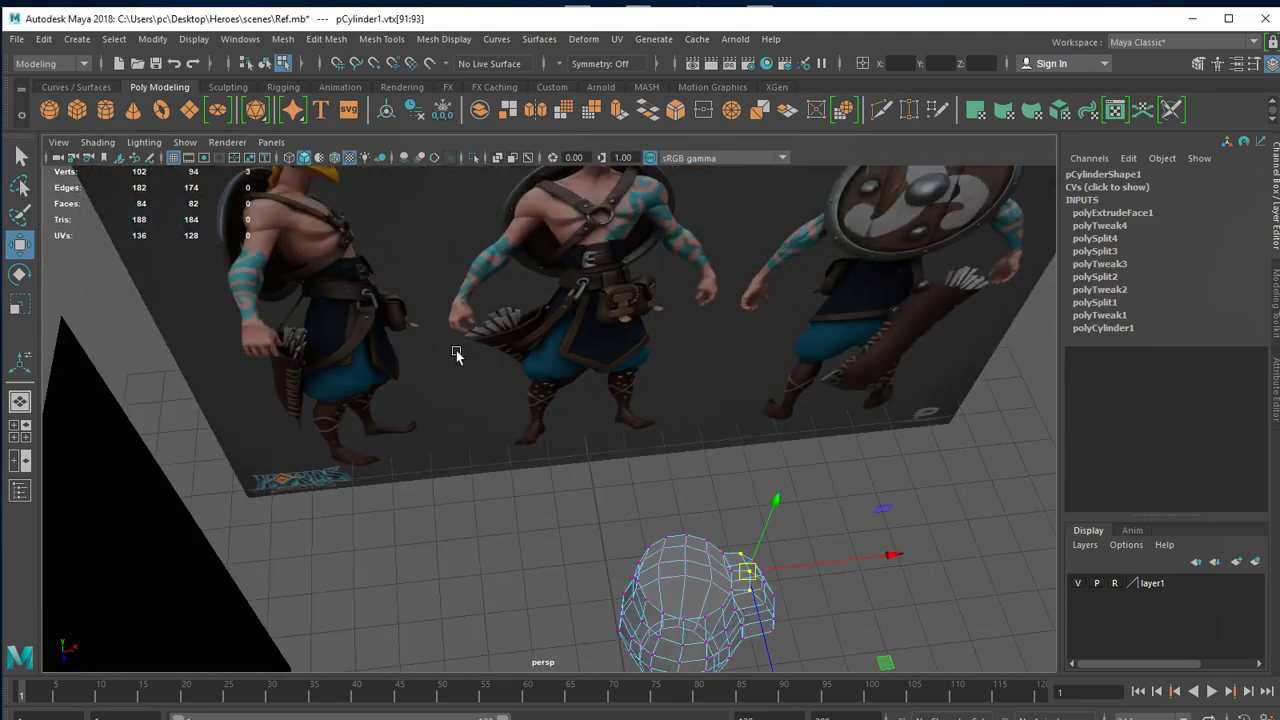
{"action": "mouse_move", "coordinate": [455, 355]}
{"action": "left_mouse_down", "text": "alt"}
{"action": "mouse_move", "coordinate": [560, 273]}
{"action": "mouse_move", "coordinate": [560, 374]}
{"action": "mouse_move", "coordinate": [517, 373]}
{"action": "left_mouse_up", "text": "alt"}
{"action": "key", "text": "f"}
Shift three shoulder vertices slightly left, then select two front vertices to adjust.
{"action": "left_click", "coordinate": [511, 334]}
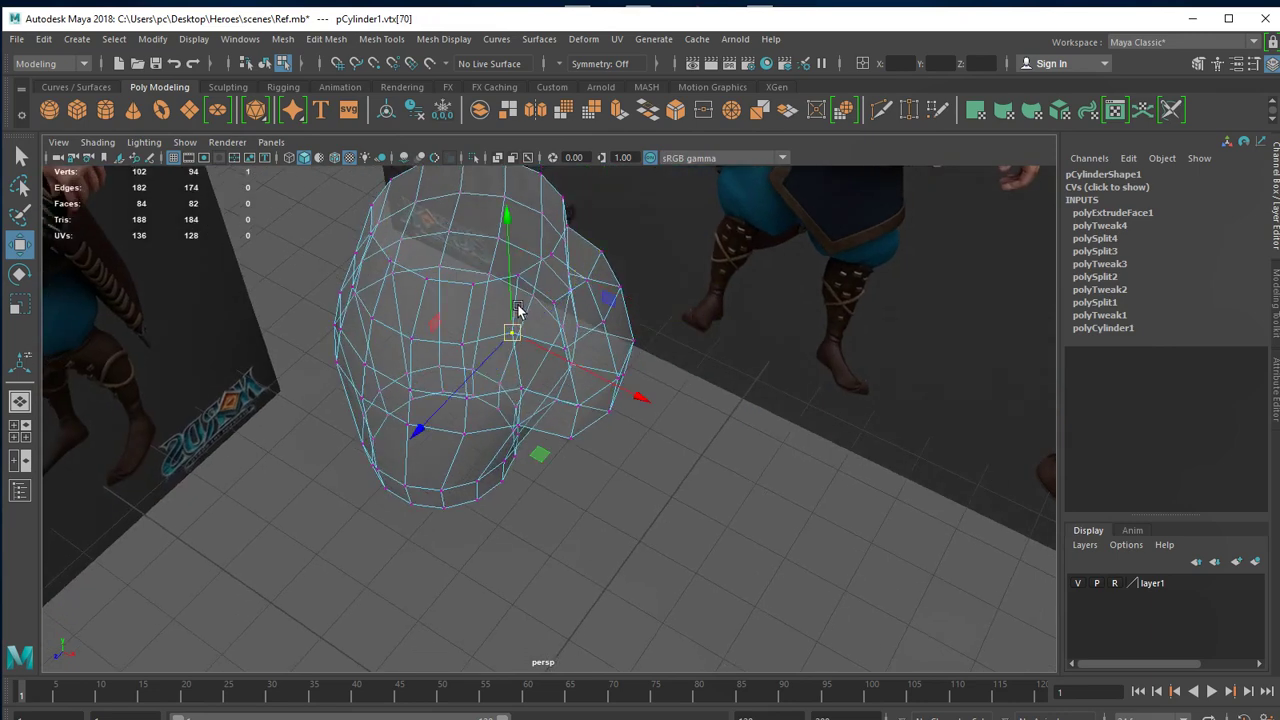
{"action": "left_click", "coordinate": [517, 276], "text": "shift"}
{"action": "left_click", "coordinate": [522, 386], "text": "shift"}
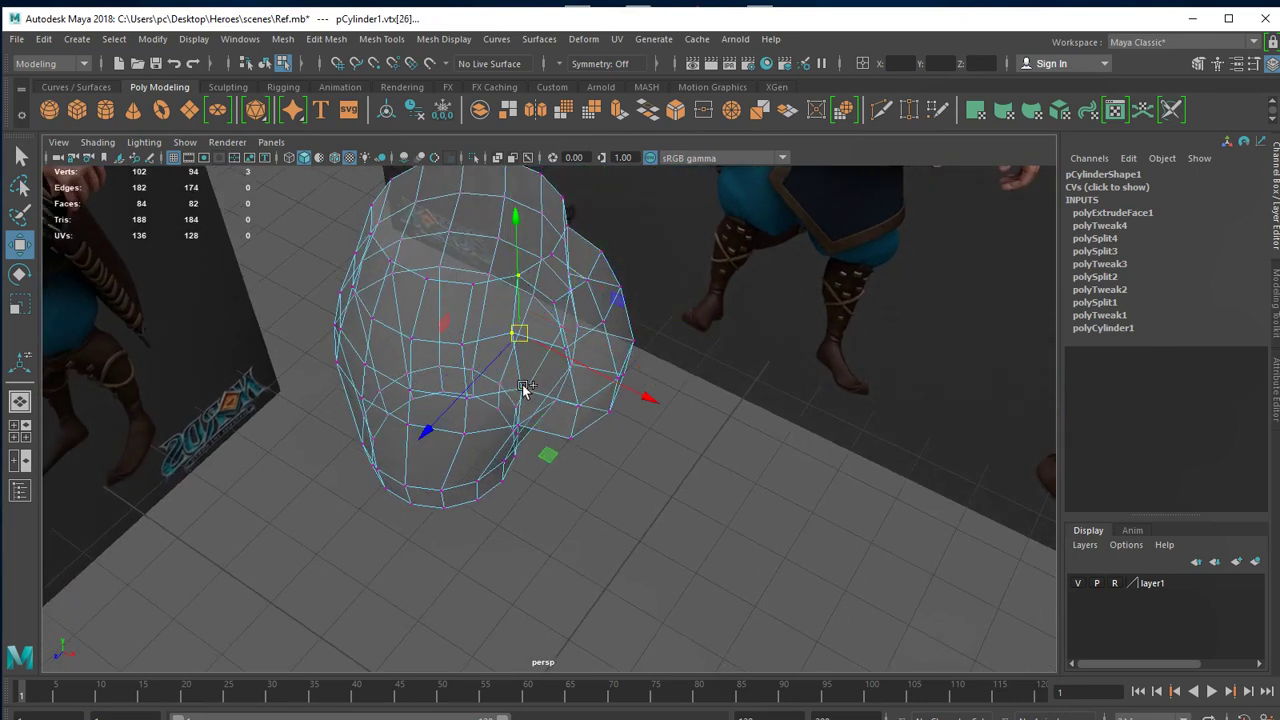
{"action": "left_click_drag", "start_coordinate": [522, 386], "coordinate": [501, 461], "text": "alt"}
{"action": "mouse_move", "coordinate": [465, 577]}
{"action": "left_mouse_down", "text": "alt"}
{"action": "mouse_move", "coordinate": [436, 504]}
{"action": "mouse_move", "coordinate": [443, 517]}
{"action": "mouse_move", "coordinate": [606, 360]}
{"action": "mouse_move", "coordinate": [569, 459]}
{"action": "left_mouse_up", "text": "alt"}
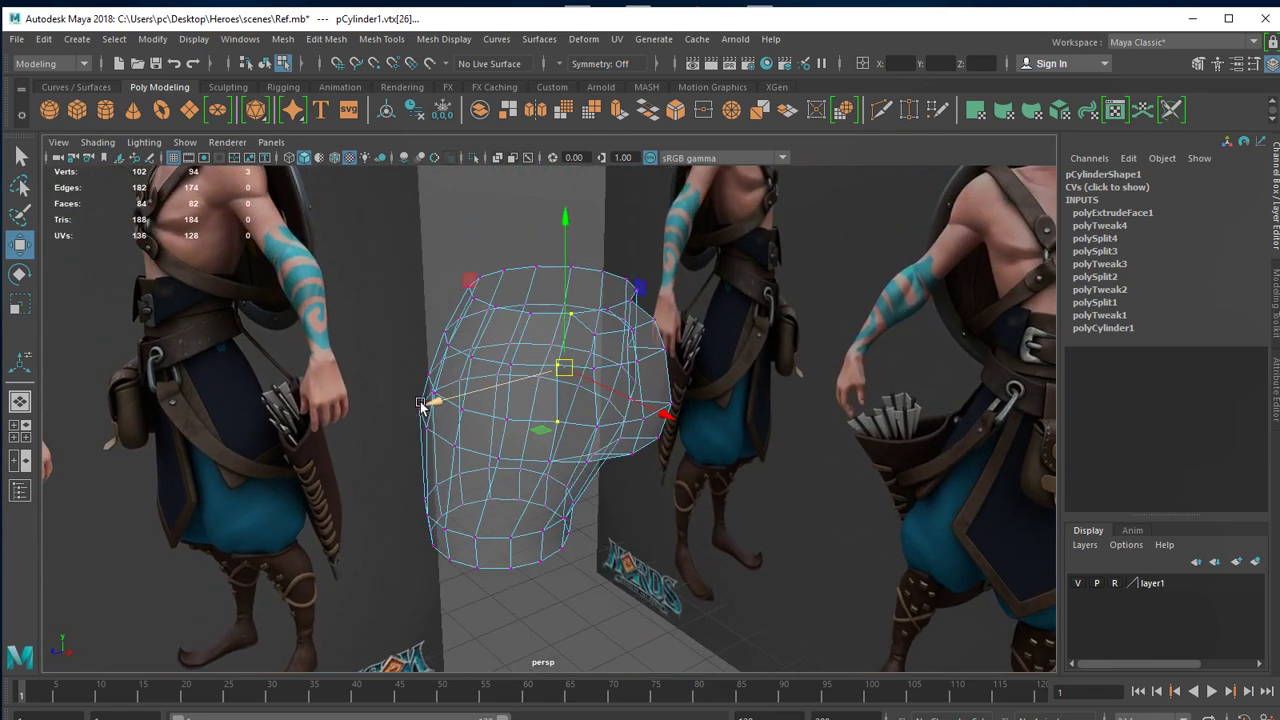
{"action": "left_click_drag", "start_coordinate": [432, 403], "coordinate": [419, 403]}
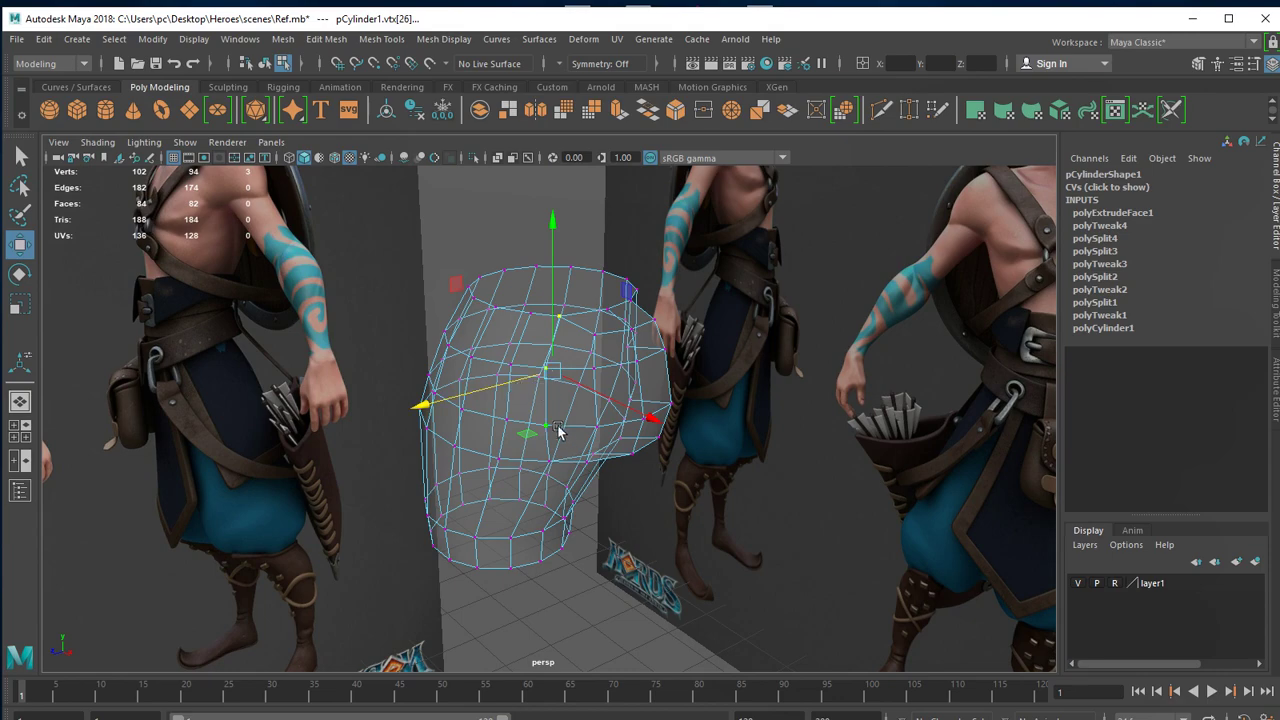
{"action": "left_click_drag", "start_coordinate": [528, 355], "coordinate": [556, 440]}
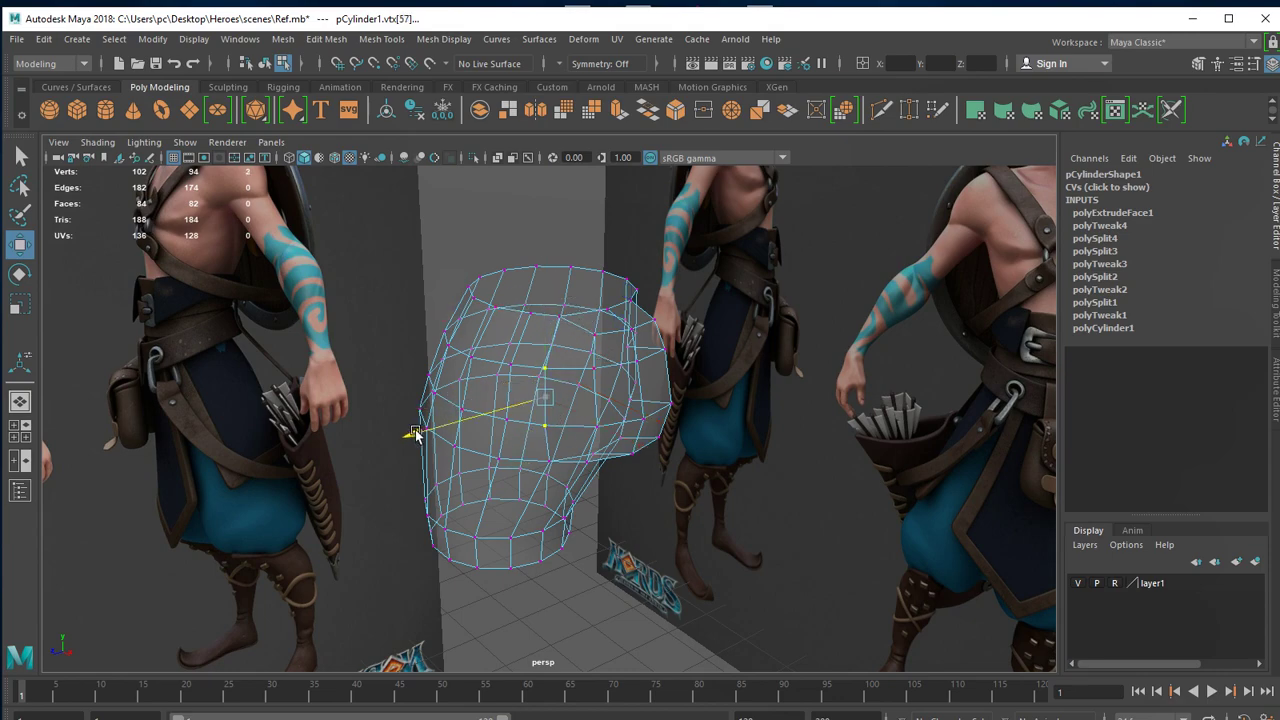
{"action": "mouse_move", "coordinate": [420, 434]}
{"action": "left_mouse_down"}
{"action": "mouse_move", "coordinate": [622, 438]}
{"action": "mouse_move", "coordinate": [569, 424]}
{"action": "left_mouse_up"}
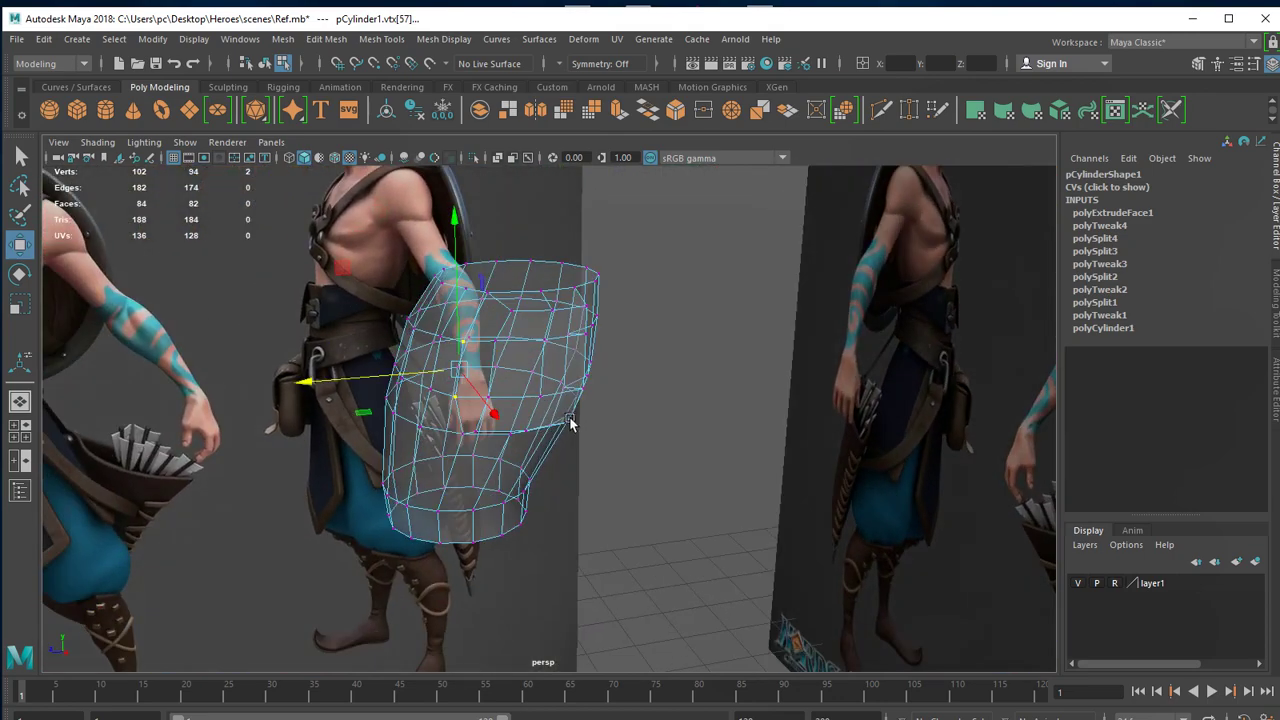
{"action": "mouse_move", "coordinate": [463, 345]}
{"action": "left_mouse_down", "text": "alt"}
{"action": "mouse_move", "coordinate": [497, 406]}
{"action": "mouse_move", "coordinate": [493, 497]}
{"action": "mouse_move", "coordinate": [651, 523]}
{"action": "mouse_move", "coordinate": [669, 460]}
{"action": "mouse_move", "coordinate": [494, 431]}
{"action": "mouse_move", "coordinate": [570, 363]}
{"action": "mouse_move", "coordinate": [500, 443]}
{"action": "mouse_move", "coordinate": [486, 371]}
{"action": "mouse_move", "coordinate": [651, 430]}
{"action": "mouse_move", "coordinate": [437, 405]}
{"action": "mouse_move", "coordinate": [491, 429]}
{"action": "mouse_move", "coordinate": [426, 380]}
{"action": "mouse_move", "coordinate": [470, 358]}
{"action": "mouse_move", "coordinate": [512, 398]}
{"action": "left_mouse_up", "text": "alt"}
Slide another pair of shoulder vertices sideways to round the shoulder outline.
{"action": "left_click", "coordinate": [486, 367]}
{"action": "left_click", "coordinate": [420, 400], "text": "shift"}
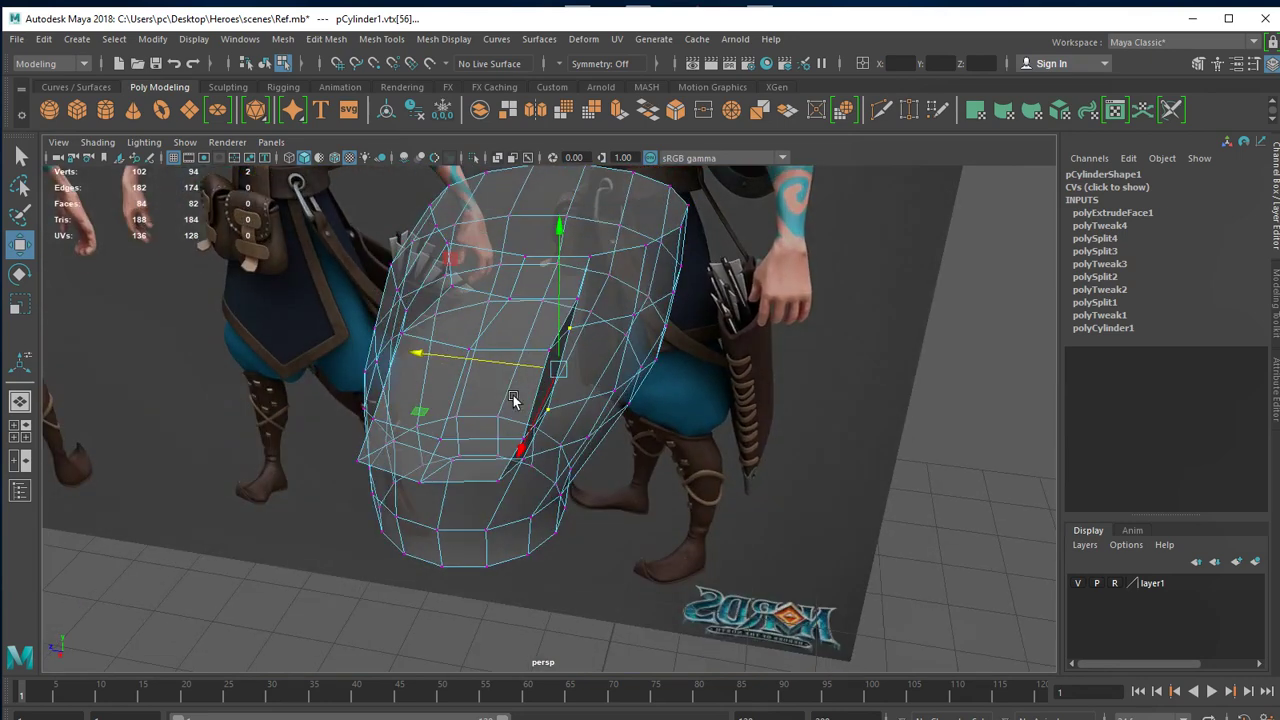
{"action": "left_click_drag", "start_coordinate": [415, 352], "coordinate": [439, 356]}
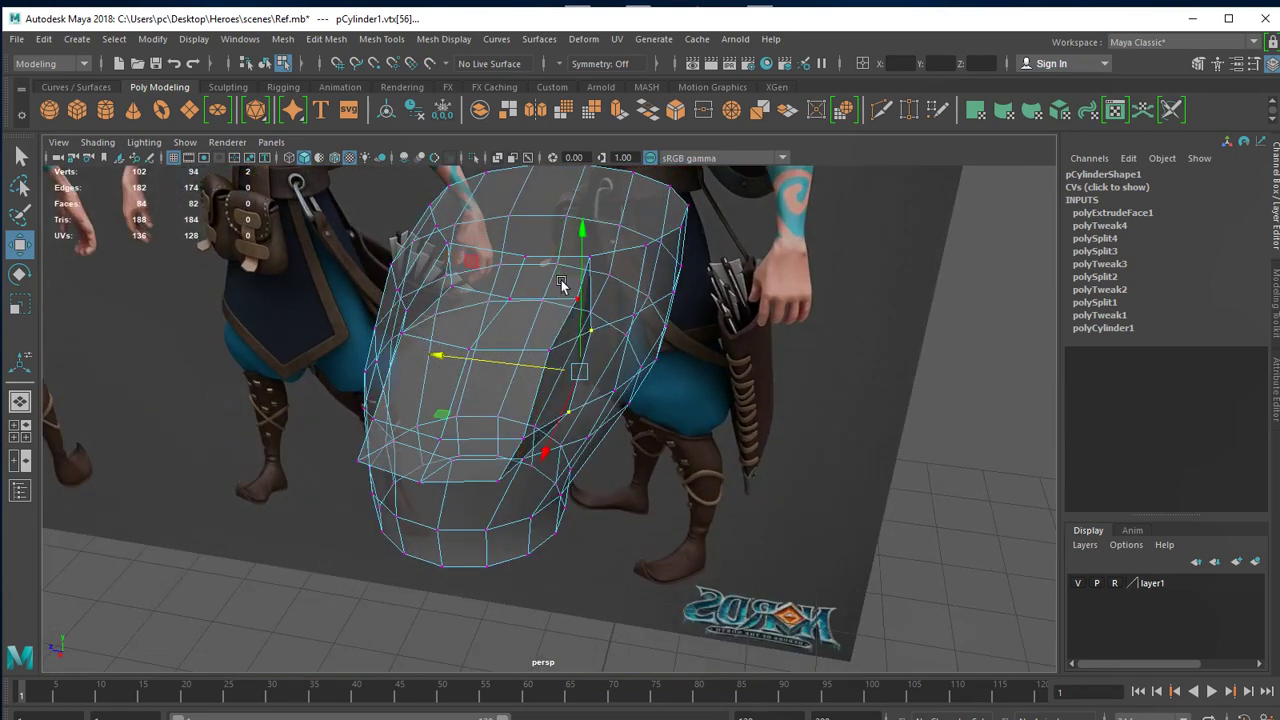
{"action": "left_click", "coordinate": [600, 258]}
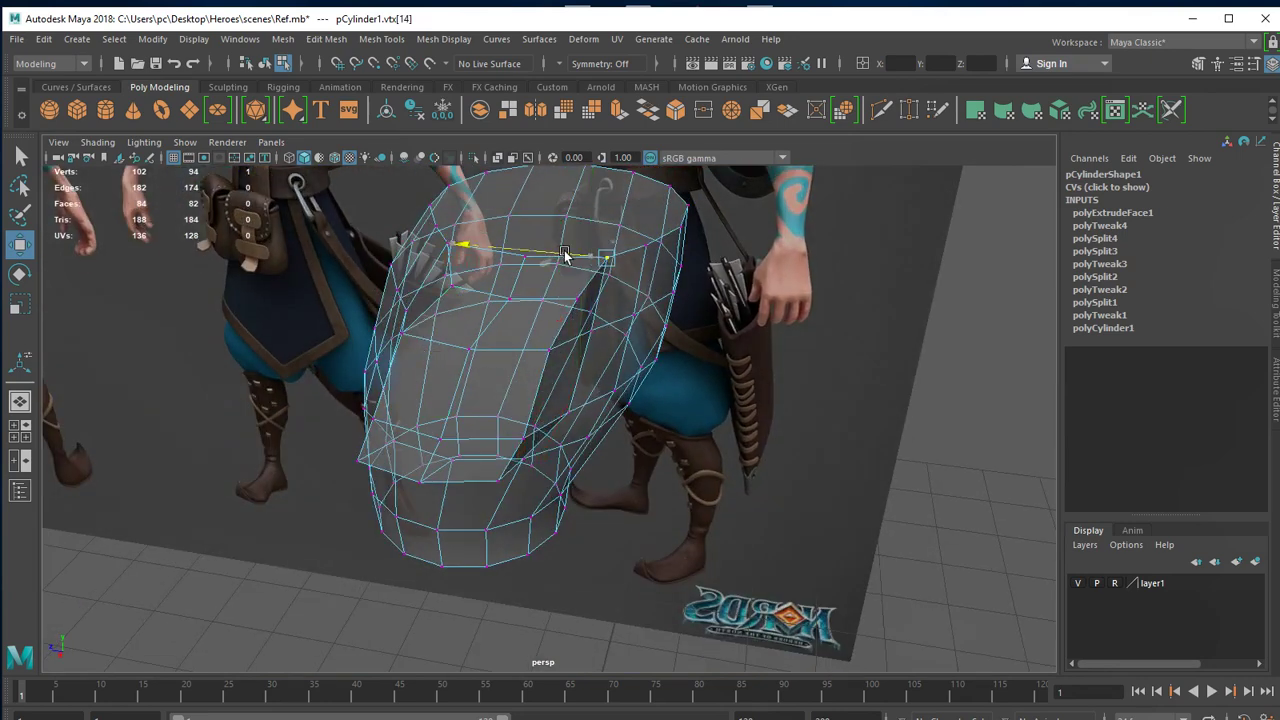
{"action": "left_click", "coordinate": [530, 324]}
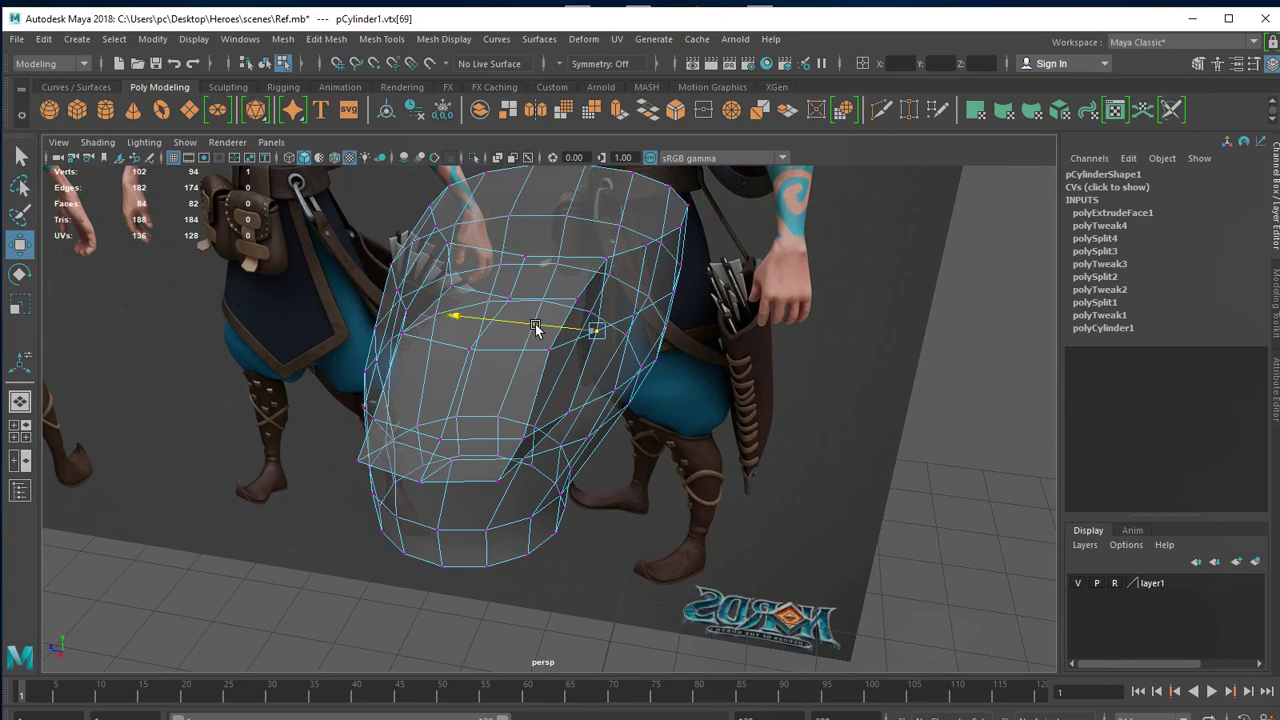
{"action": "mouse_move", "coordinate": [535, 324]}
{"action": "left_mouse_down", "text": "alt"}
{"action": "mouse_move", "coordinate": [620, 417]}
{"action": "mouse_move", "coordinate": [606, 471]}
{"action": "mouse_move", "coordinate": [560, 500]}
{"action": "mouse_move", "coordinate": [760, 487]}
{"action": "mouse_move", "coordinate": [709, 465]}
{"action": "left_mouse_up", "text": "alt"}
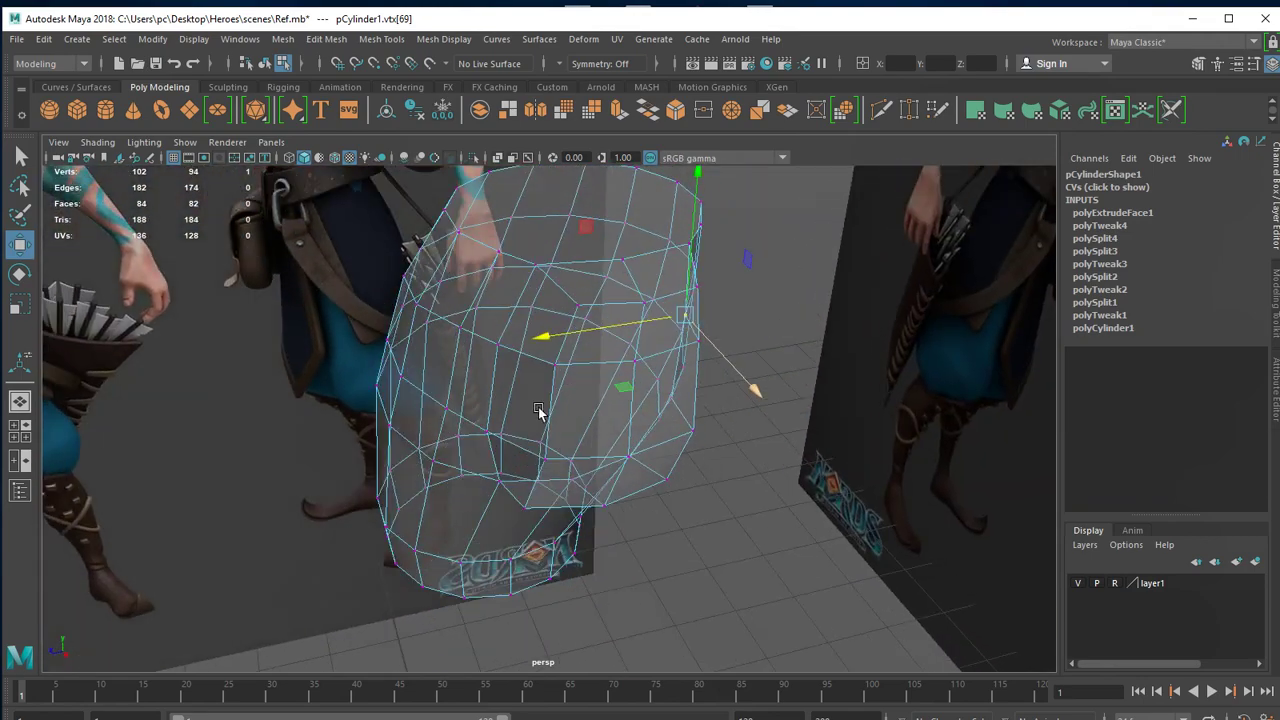
{"action": "left_click_drag", "start_coordinate": [538, 411], "coordinate": [756, 345], "text": "alt"}
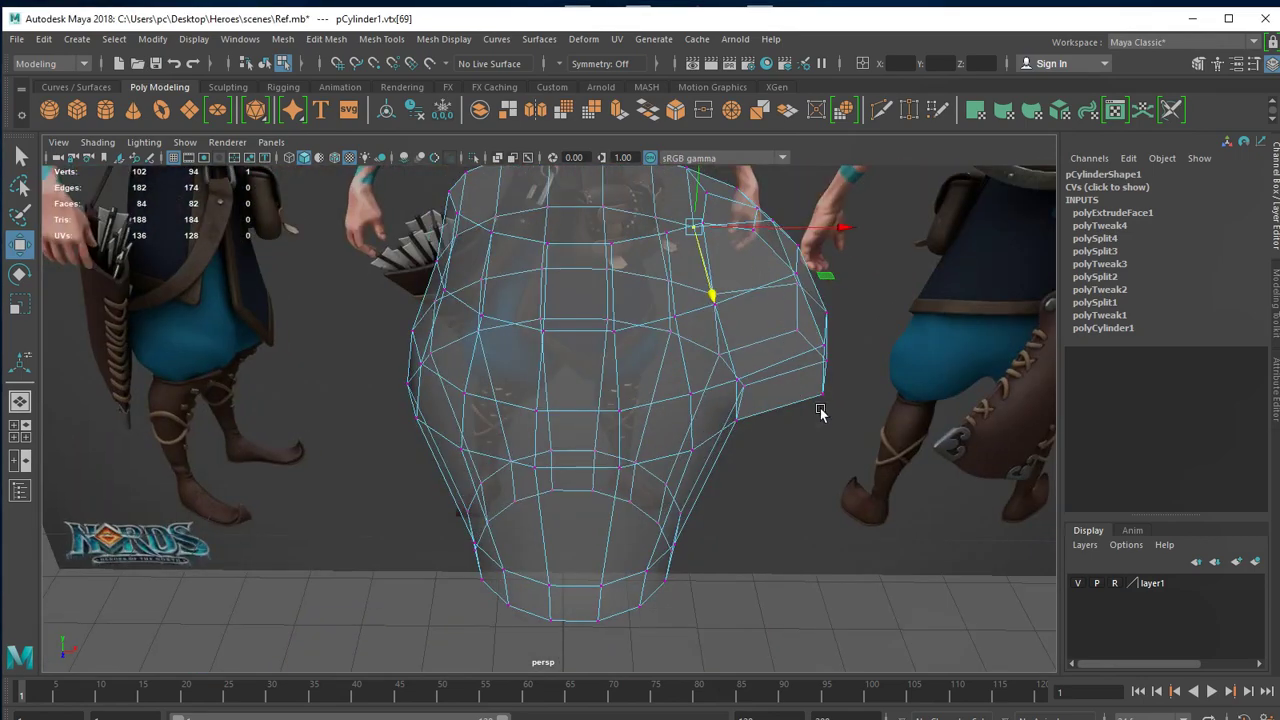
Maximize the perspective view and orbit to look under the shoulder mesh.
{"action": "key", "text": "space"}
{"action": "key", "text": "space"}
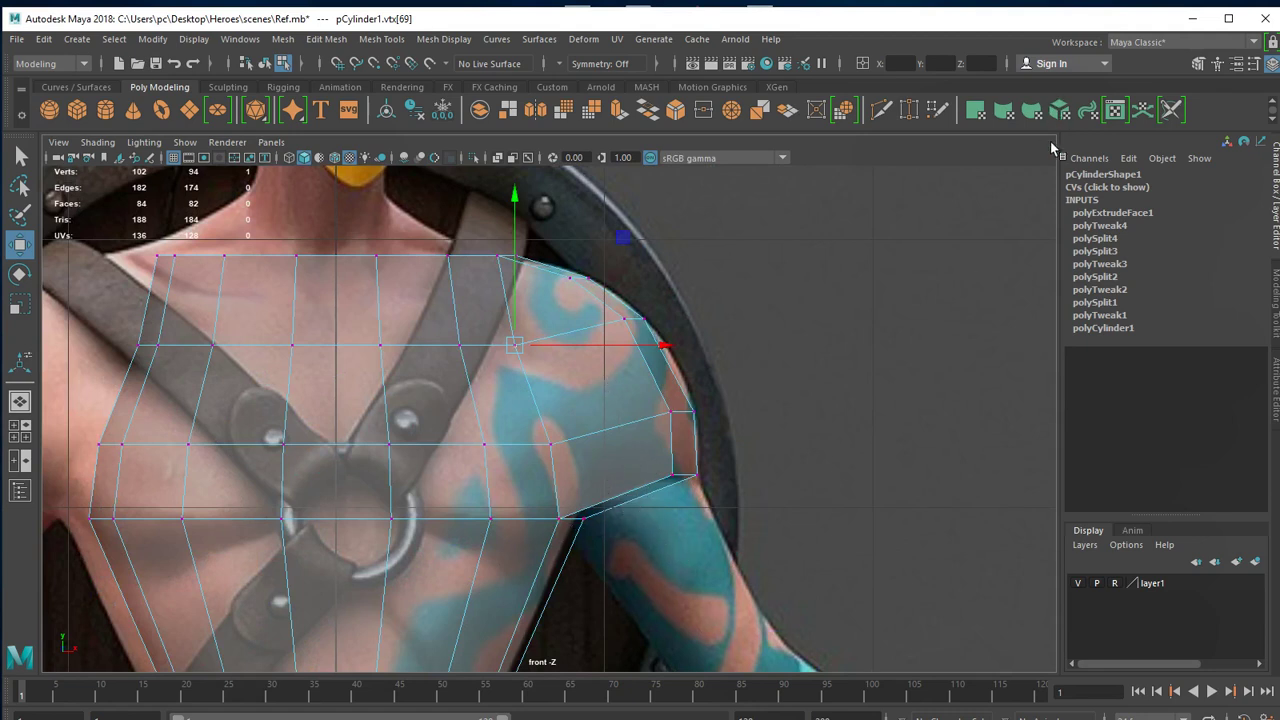
{"action": "key", "text": "space"}
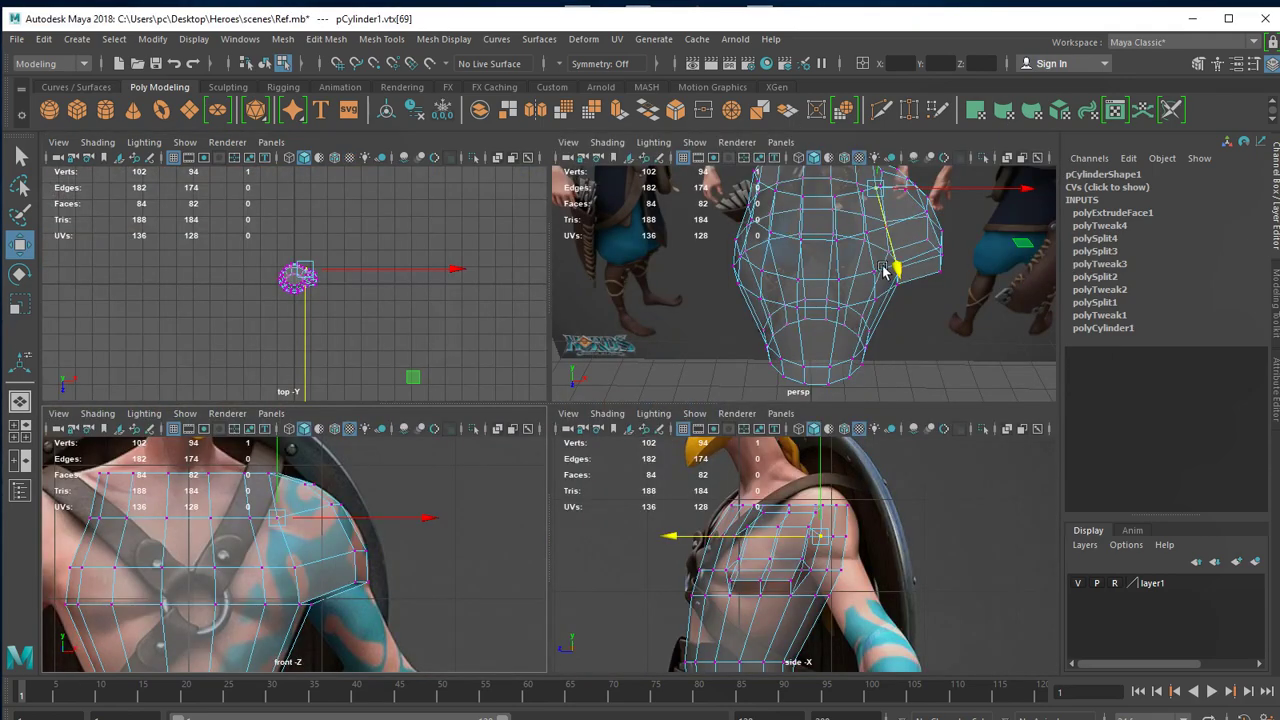
{"action": "key", "text": "space"}
{"action": "left_click_drag", "start_coordinate": [797, 444], "coordinate": [655, 414], "text": "alt"}
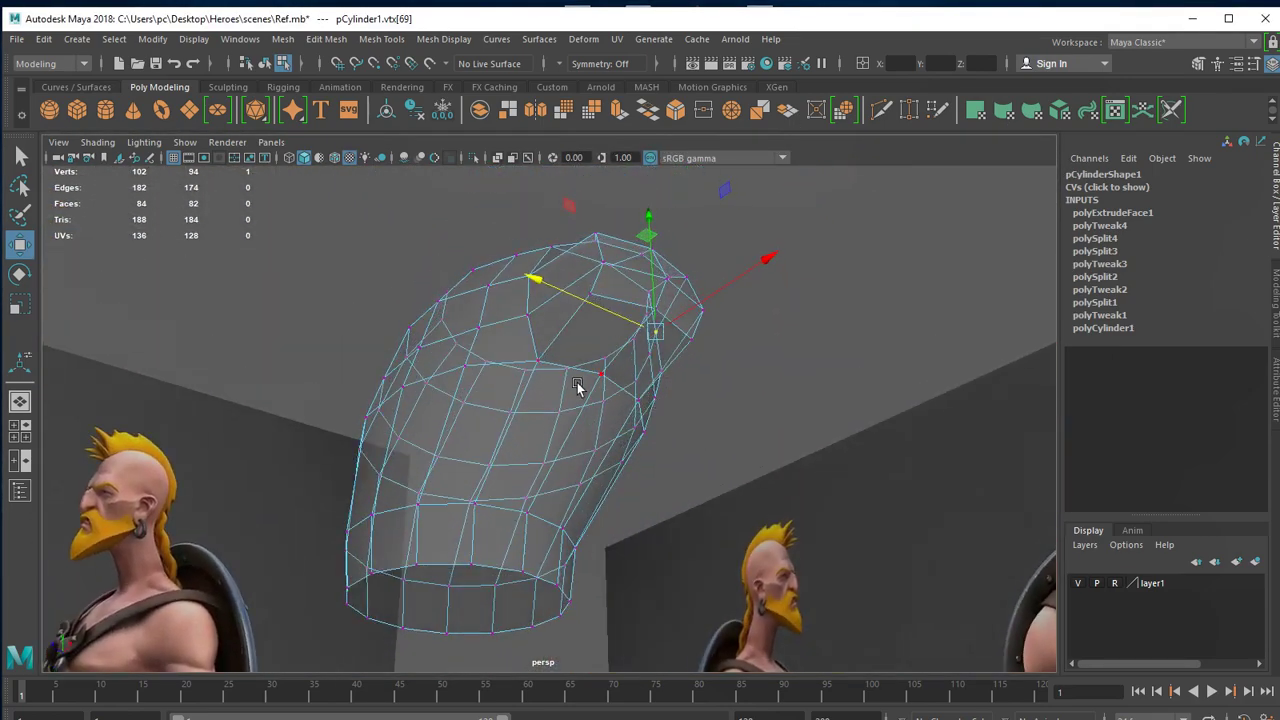
{"action": "mouse_move", "coordinate": [657, 383]}
{"action": "left_mouse_down", "text": "alt"}
{"action": "mouse_move", "coordinate": [741, 347]}
{"action": "mouse_move", "coordinate": [722, 351]}
{"action": "left_mouse_up", "text": "alt"}
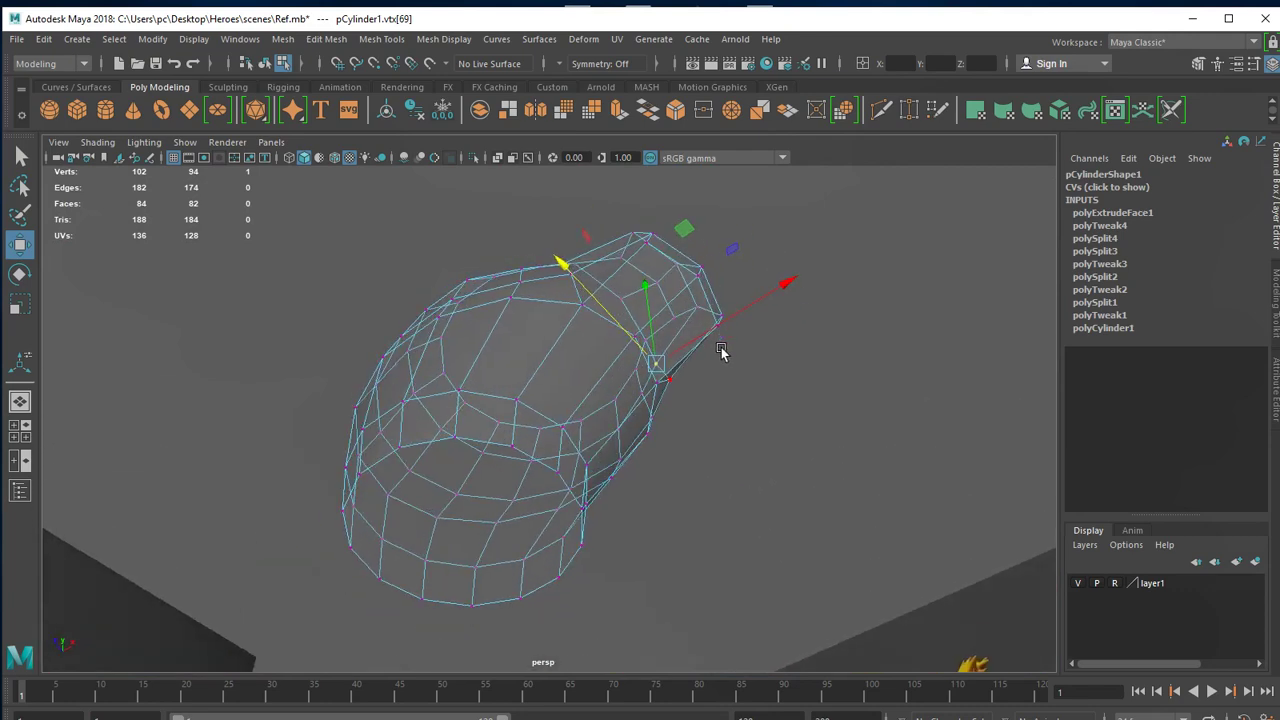
Slice a new edge across the underside of the shoulder with Multi-Cut.
{"action": "left_click", "coordinate": [880, 109]}
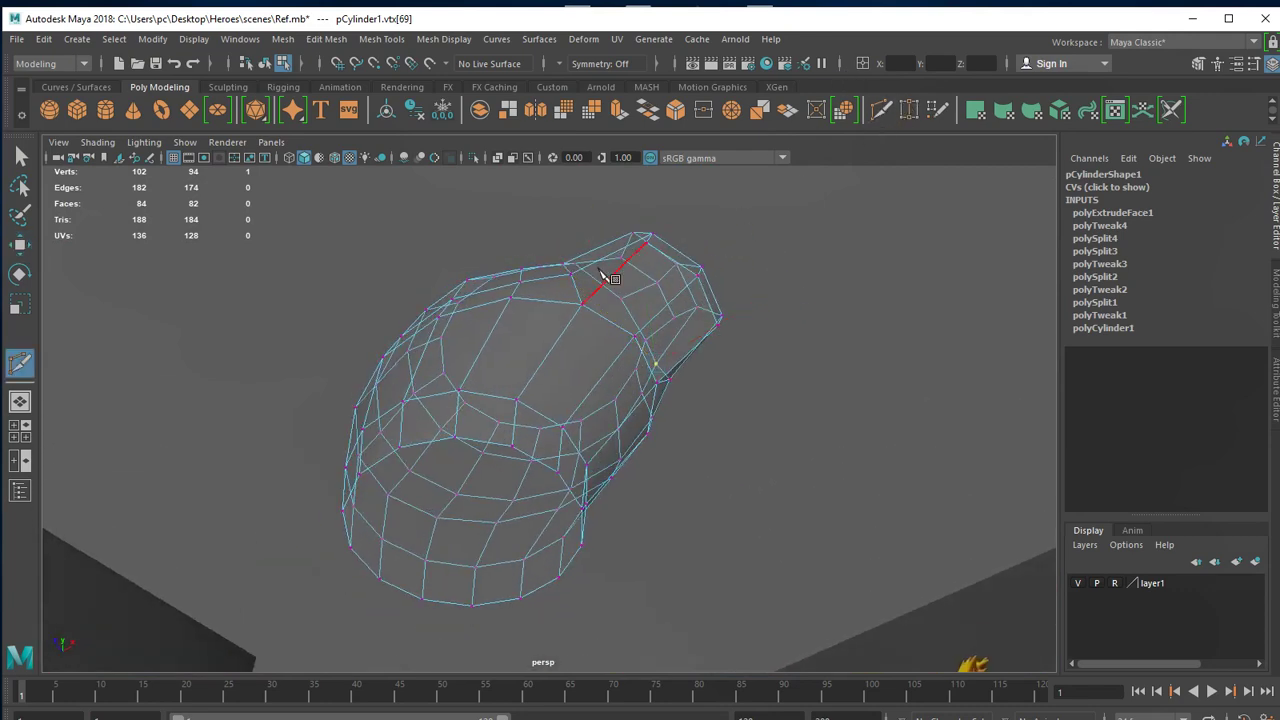
{"action": "key", "text": "Return"}
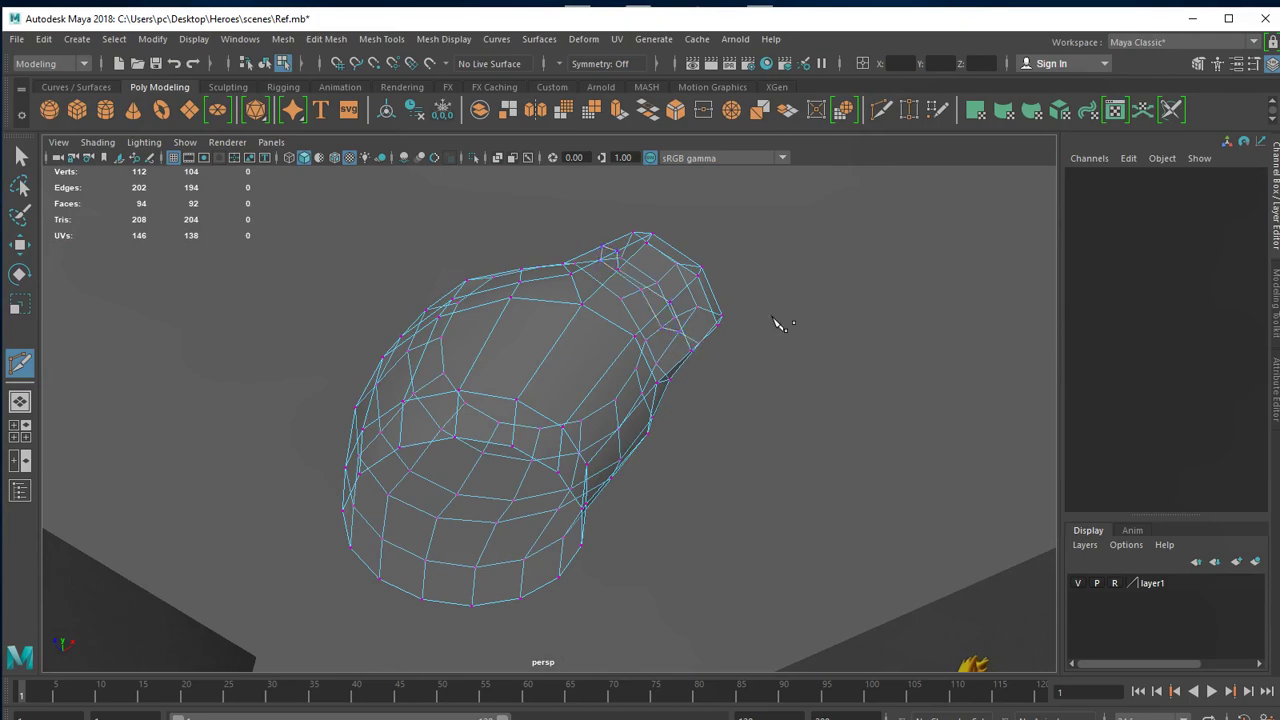
{"action": "mouse_move", "coordinate": [777, 323]}
{"action": "left_mouse_down", "text": "alt"}
{"action": "mouse_move", "coordinate": [853, 443]}
{"action": "mouse_move", "coordinate": [675, 473]}
{"action": "left_mouse_up", "text": "alt"}
{"action": "mouse_move", "coordinate": [495, 463]}
{"action": "left_mouse_down", "text": "alt"}
{"action": "mouse_move", "coordinate": [487, 524]}
{"action": "mouse_move", "coordinate": [619, 587]}
{"action": "mouse_move", "coordinate": [540, 567]}
{"action": "left_mouse_up", "text": "alt"}
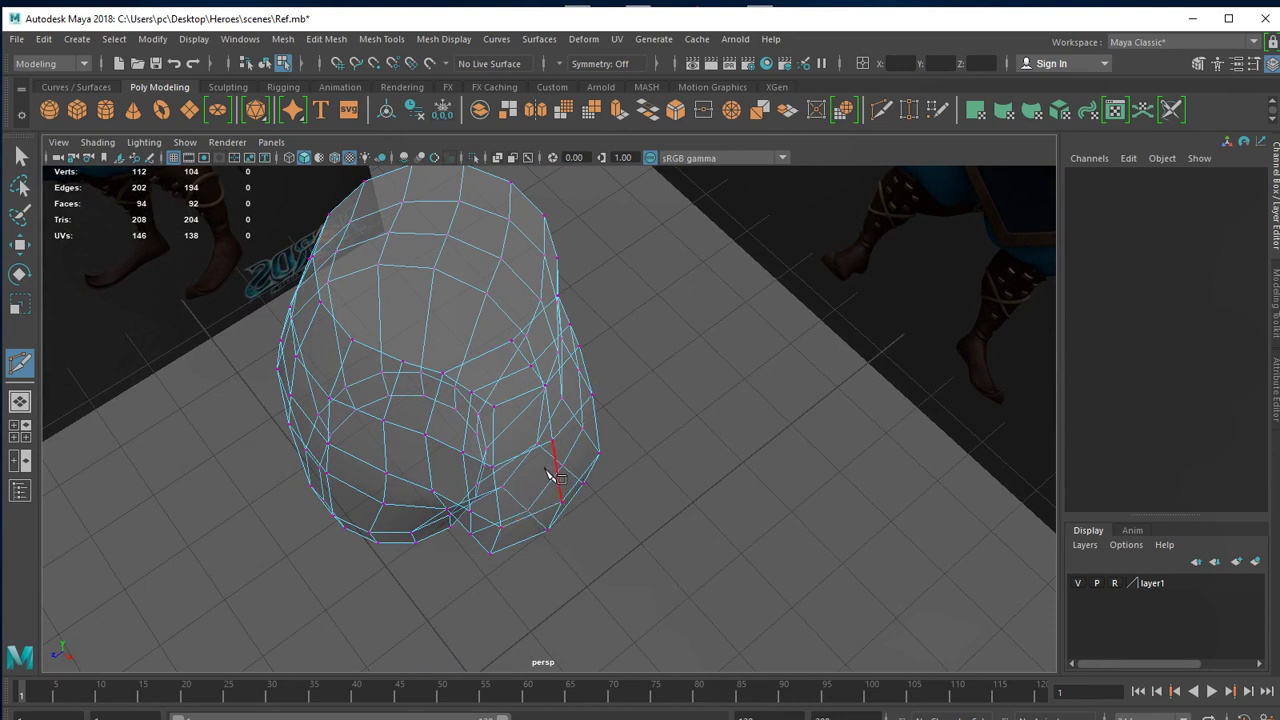
Shade the mesh, switch to vertex editing, and slide an underarm vertex sideways.
{"action": "key", "text": "w"}
{"action": "right_click_drag", "start_coordinate": [543, 406], "coordinate": [663, 314]}
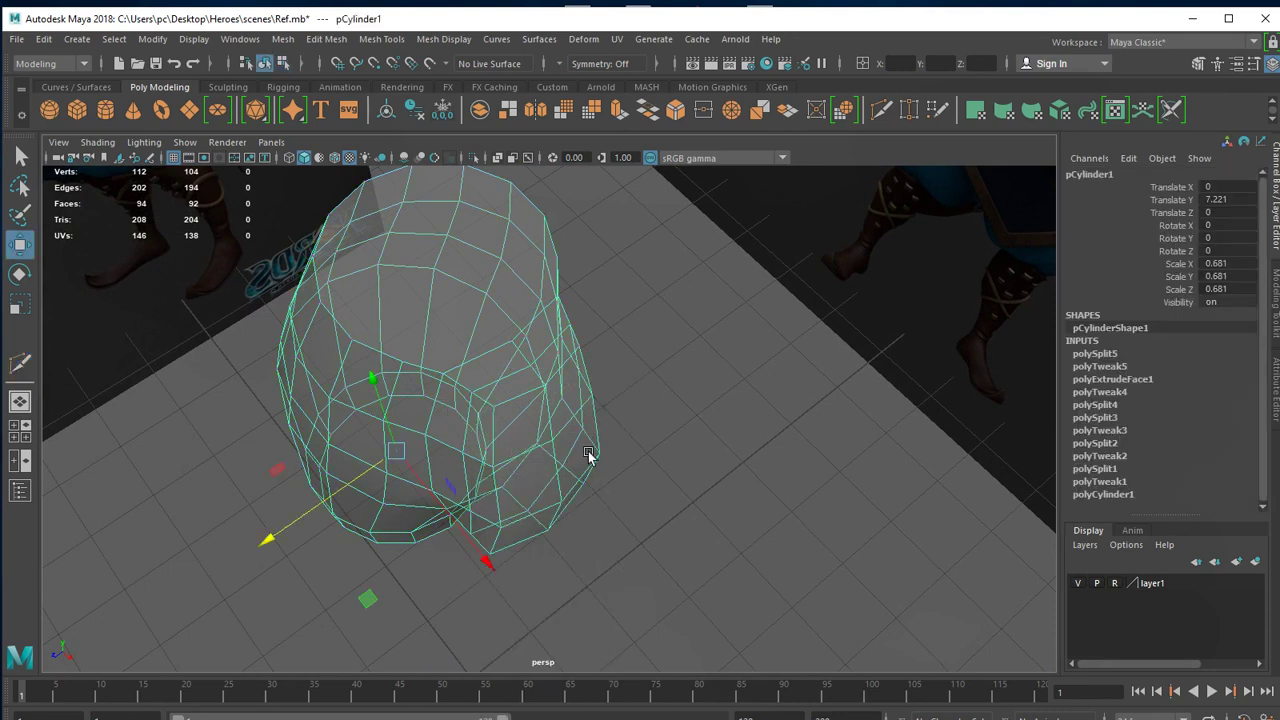
{"action": "right_click", "coordinate": [561, 406]}
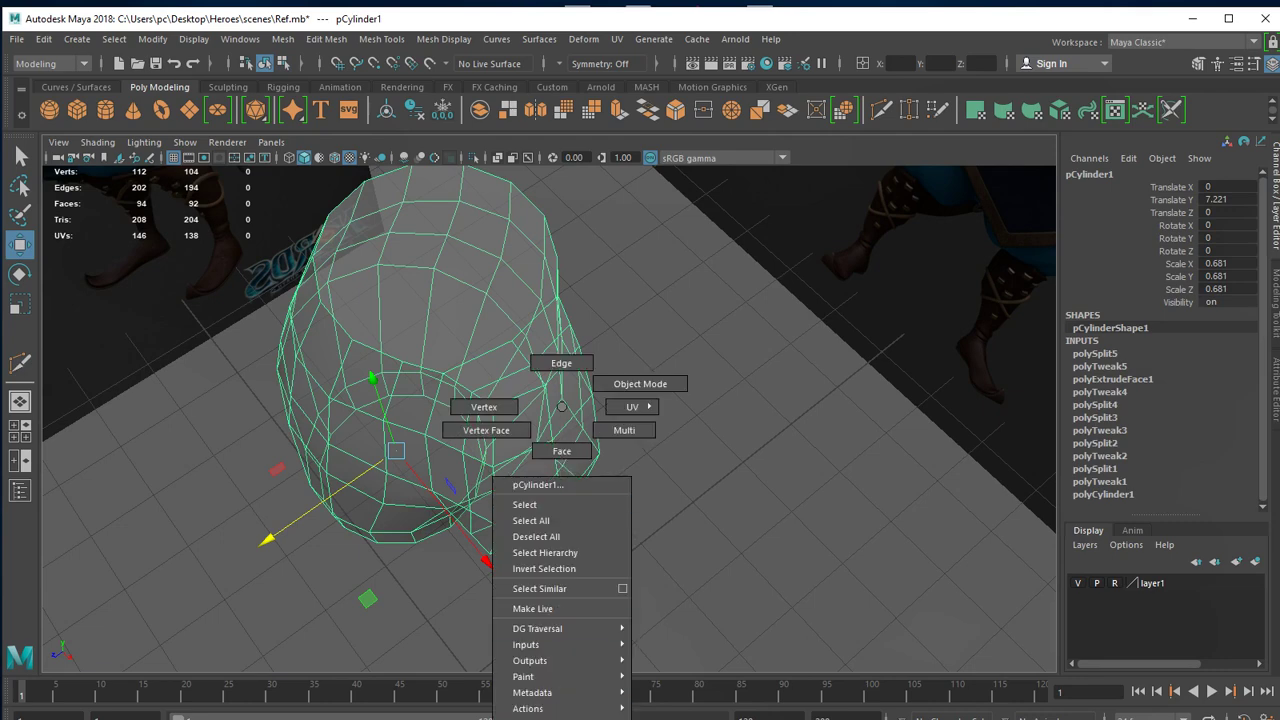
{"action": "key", "text": "5"}
{"action": "left_click_drag", "start_coordinate": [486, 557], "coordinate": [486, 451], "text": "alt"}
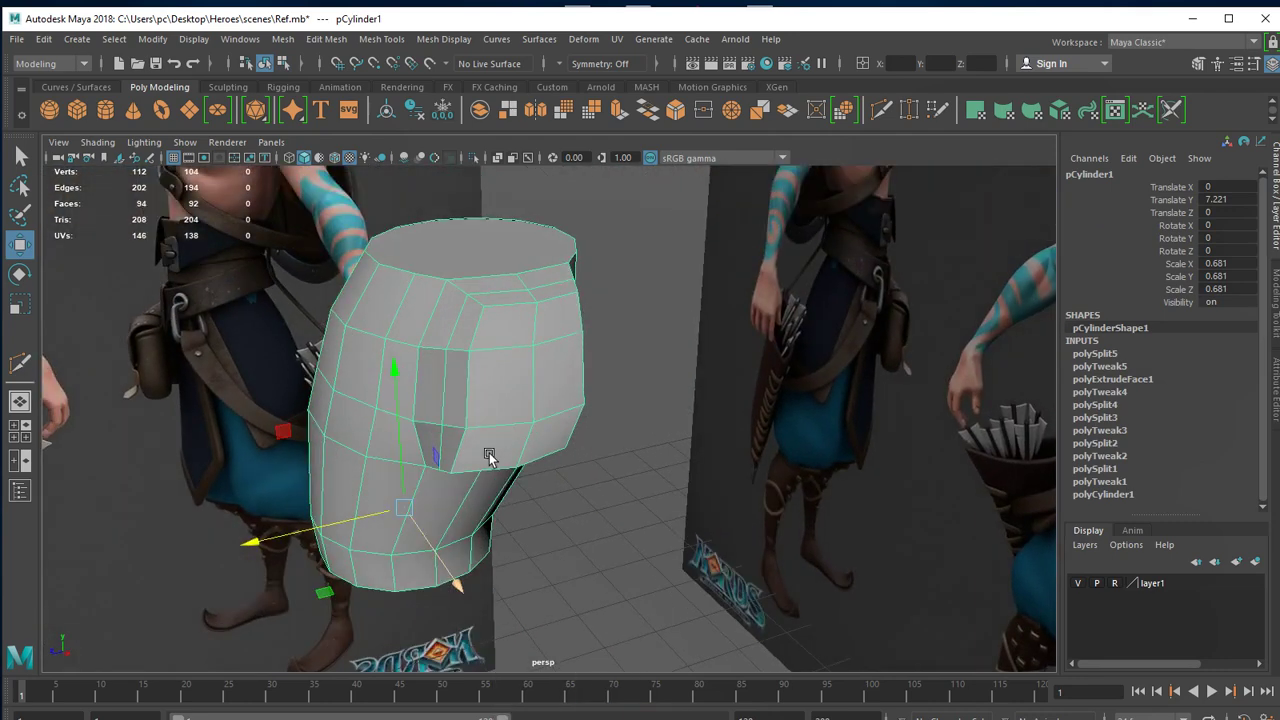
{"action": "right_click", "coordinate": [489, 406]}
{"action": "left_click", "coordinate": [440, 410]}
{"action": "left_click", "coordinate": [451, 476]}
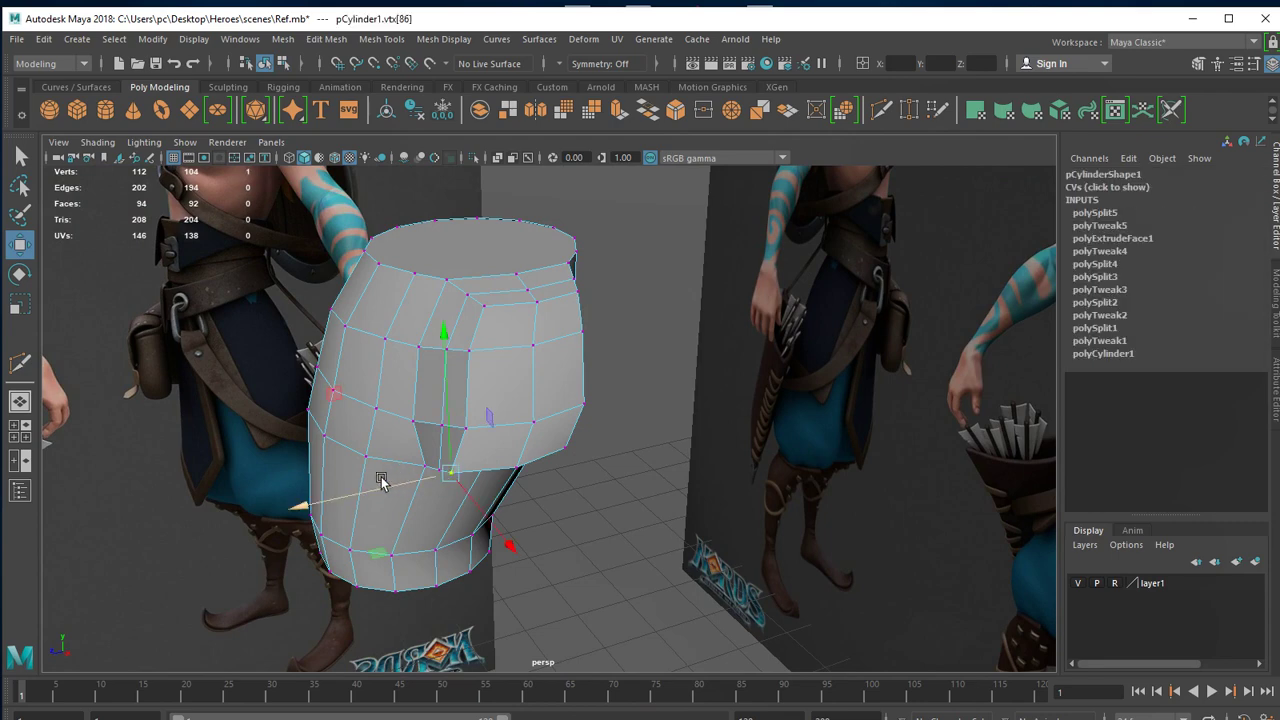
{"action": "middle_click_drag", "start_coordinate": [360, 497], "coordinate": [330, 495]}
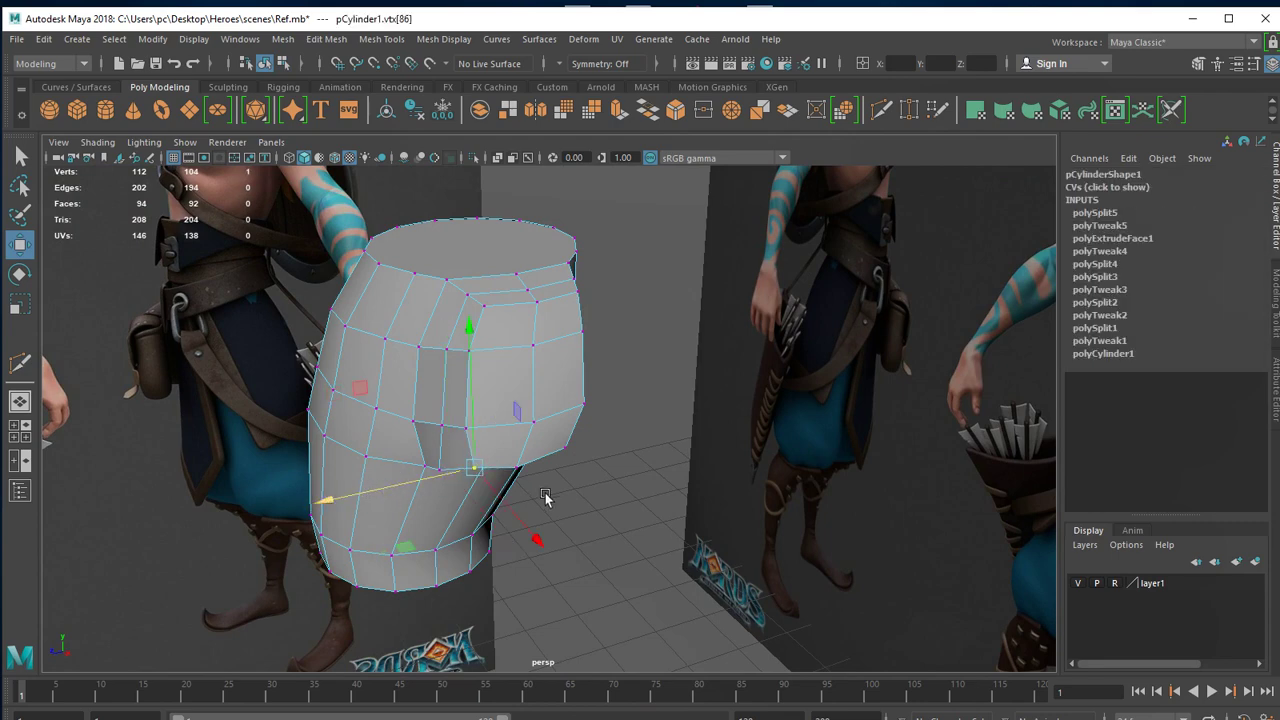
Pull a groove vertex left and shift the upper shoulder vertex right to smooth the notch.
{"action": "mouse_move", "coordinate": [430, 500]}
{"action": "left_mouse_down", "text": "alt"}
{"action": "mouse_move", "coordinate": [491, 486]}
{"action": "mouse_move", "coordinate": [517, 430]}
{"action": "left_mouse_up", "text": "alt"}
{"action": "left_click", "coordinate": [522, 432]}
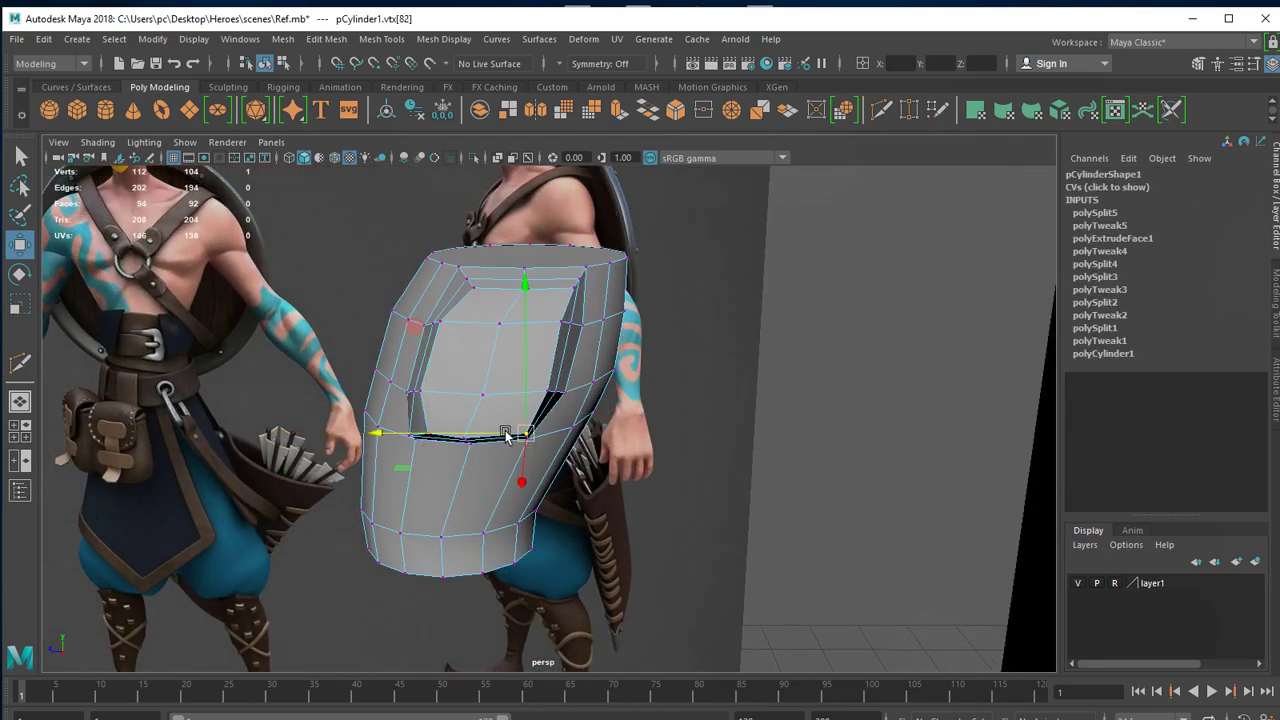
{"action": "left_click", "coordinate": [500, 391]}
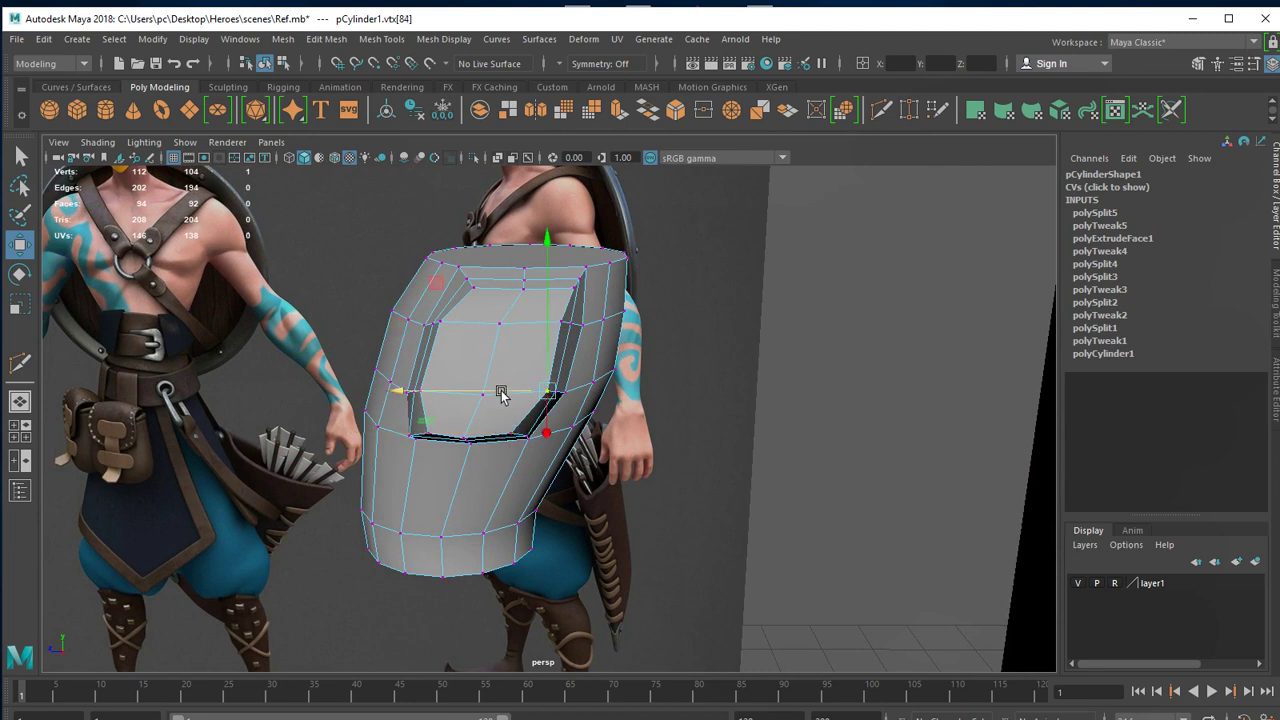
{"action": "left_click_drag", "start_coordinate": [500, 391], "coordinate": [483, 391]}
{"action": "left_click", "coordinate": [561, 322]}
{"action": "left_click", "coordinate": [540, 320]}
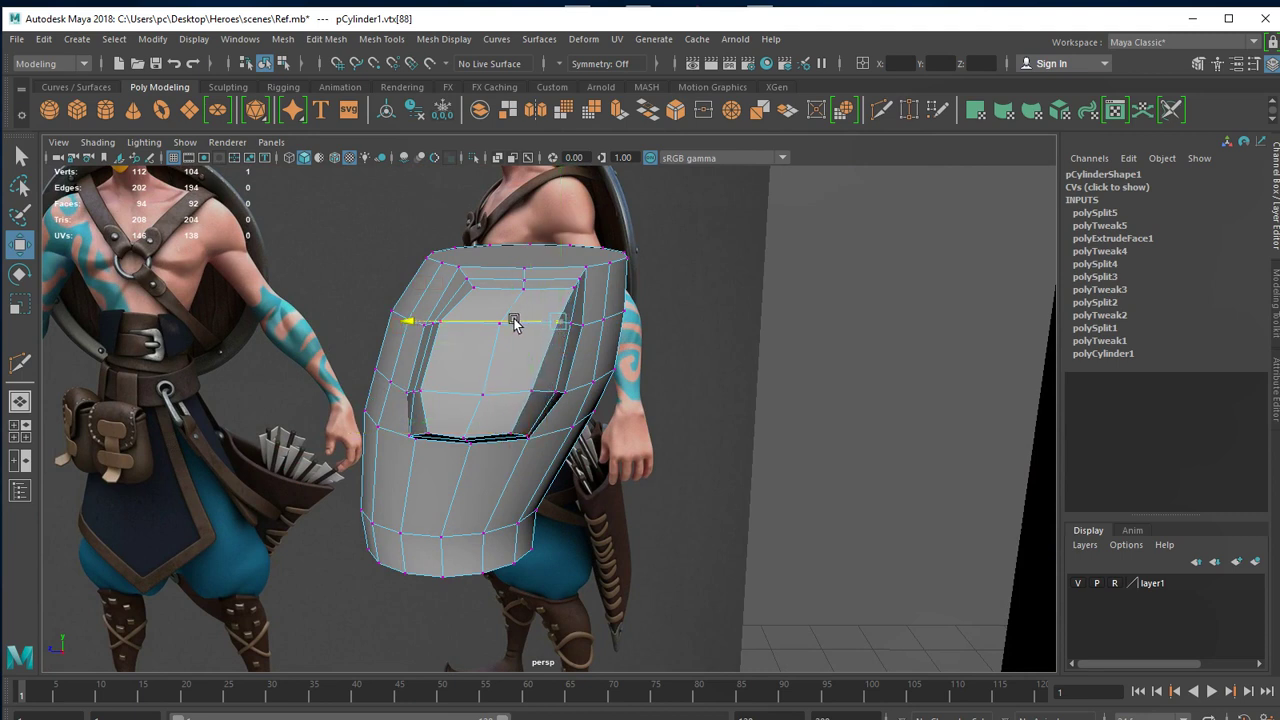
{"action": "left_click", "coordinate": [545, 289]}
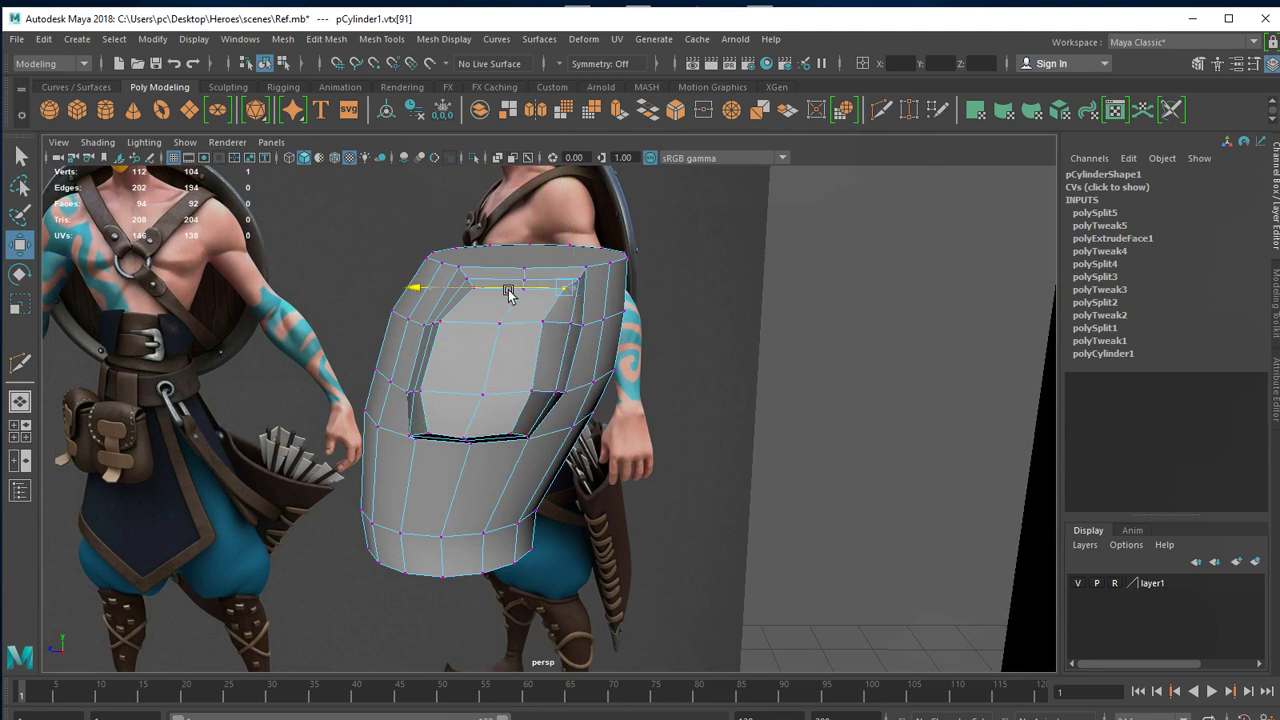
{"action": "mouse_move", "coordinate": [566, 344]}
{"action": "left_mouse_down", "text": "alt"}
{"action": "mouse_move", "coordinate": [594, 409]}
{"action": "mouse_move", "coordinate": [594, 357]}
{"action": "left_mouse_up", "text": "alt"}
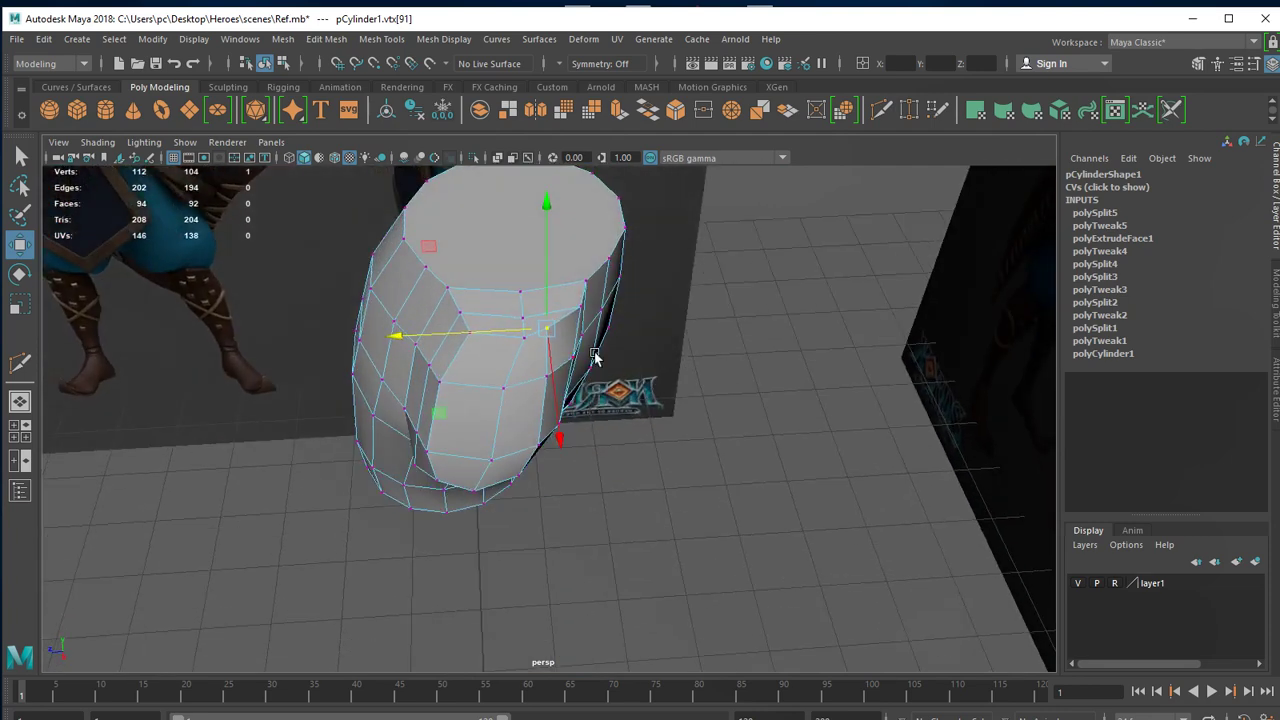
{"action": "left_click_drag", "start_coordinate": [508, 334], "coordinate": [518, 335]}
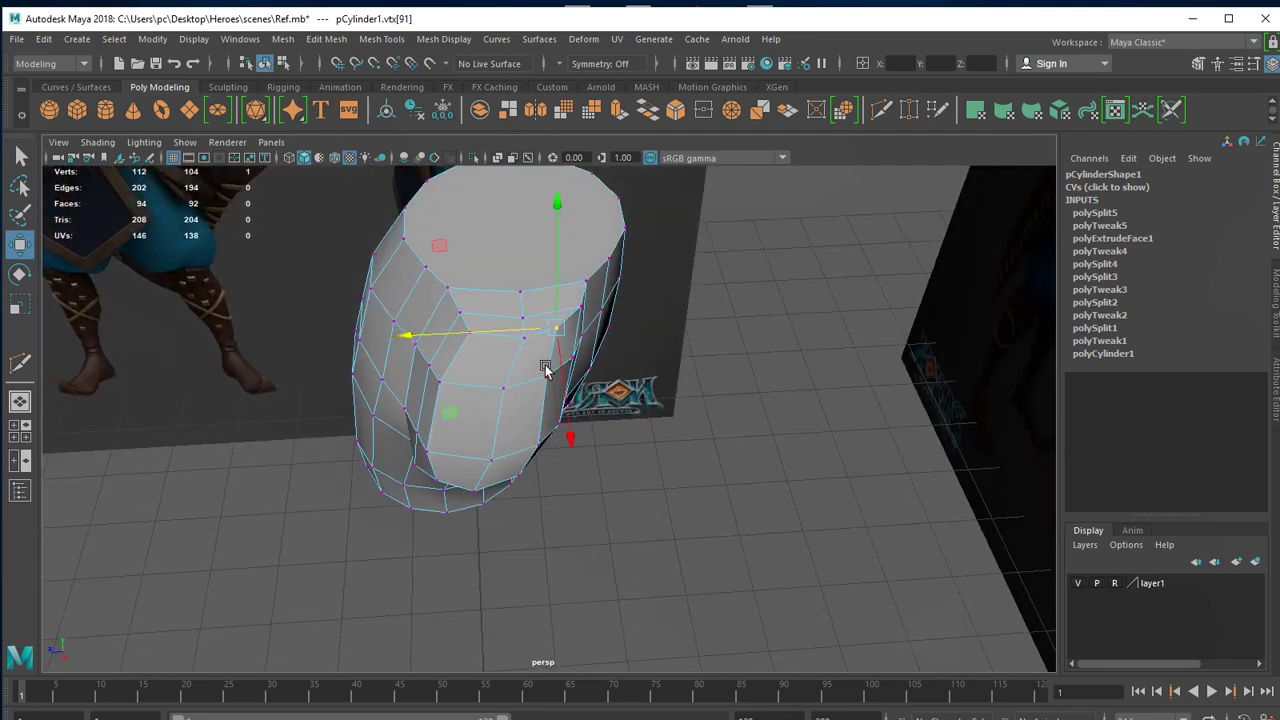
Select vertices around the armpit notch and nudge the top one slightly left.
{"action": "left_click", "coordinate": [547, 378]}
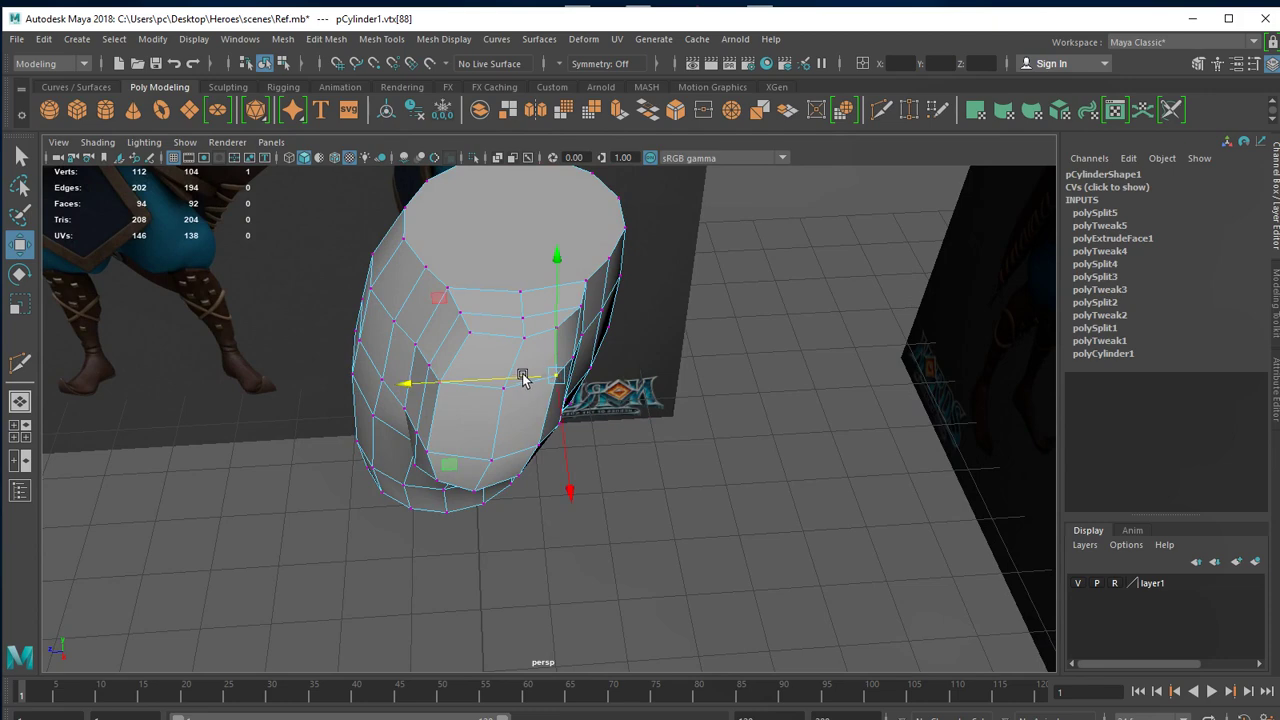
{"action": "left_click", "coordinate": [523, 337]}
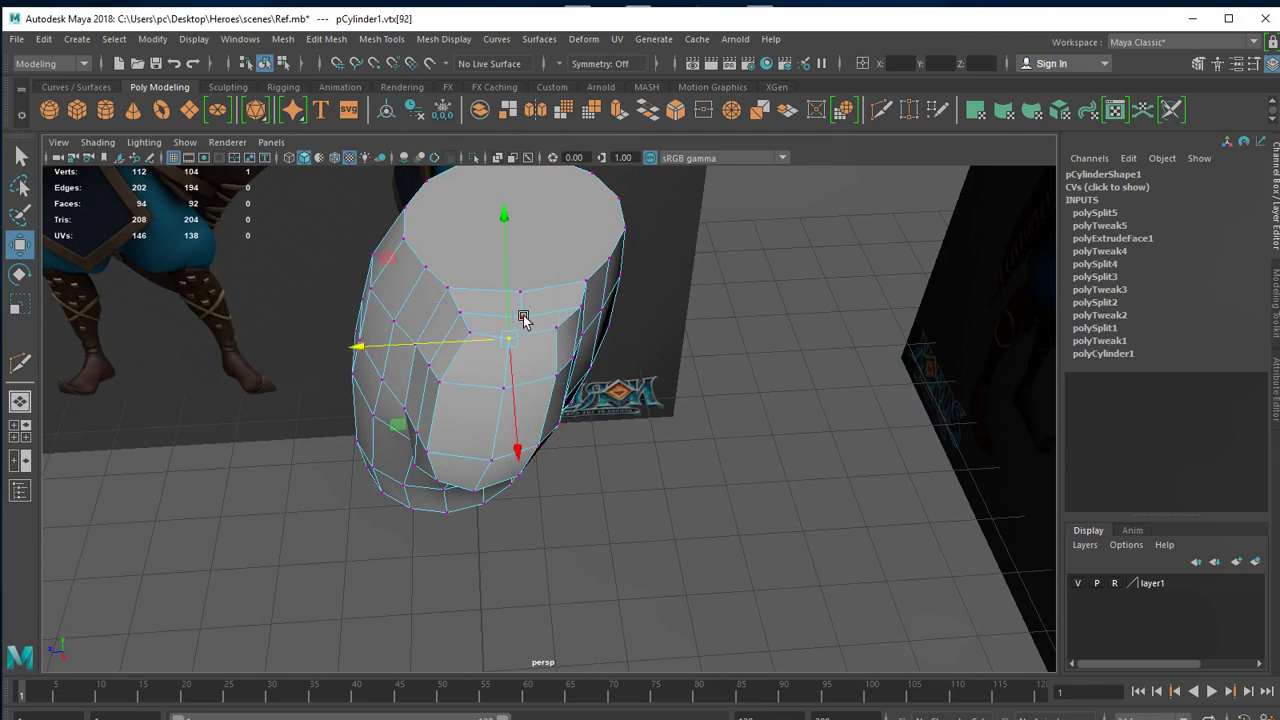
{"action": "left_click", "coordinate": [494, 315]}
{"action": "mouse_move", "coordinate": [494, 315]}
{"action": "left_mouse_down", "text": "alt"}
{"action": "mouse_move", "coordinate": [612, 366]}
{"action": "mouse_move", "coordinate": [714, 360]}
{"action": "mouse_move", "coordinate": [721, 392]}
{"action": "mouse_move", "coordinate": [504, 368]}
{"action": "left_mouse_up", "text": "alt"}
{"action": "left_click", "coordinate": [455, 347]}
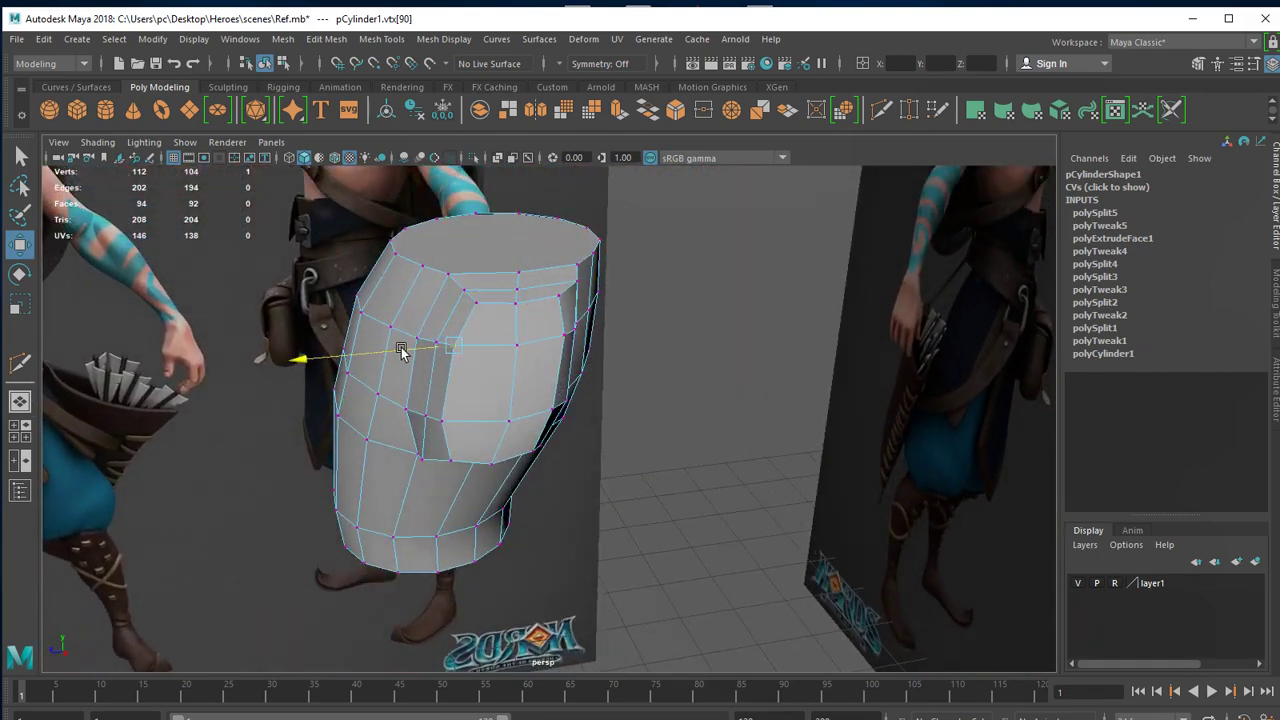
{"action": "left_click", "coordinate": [443, 425]}
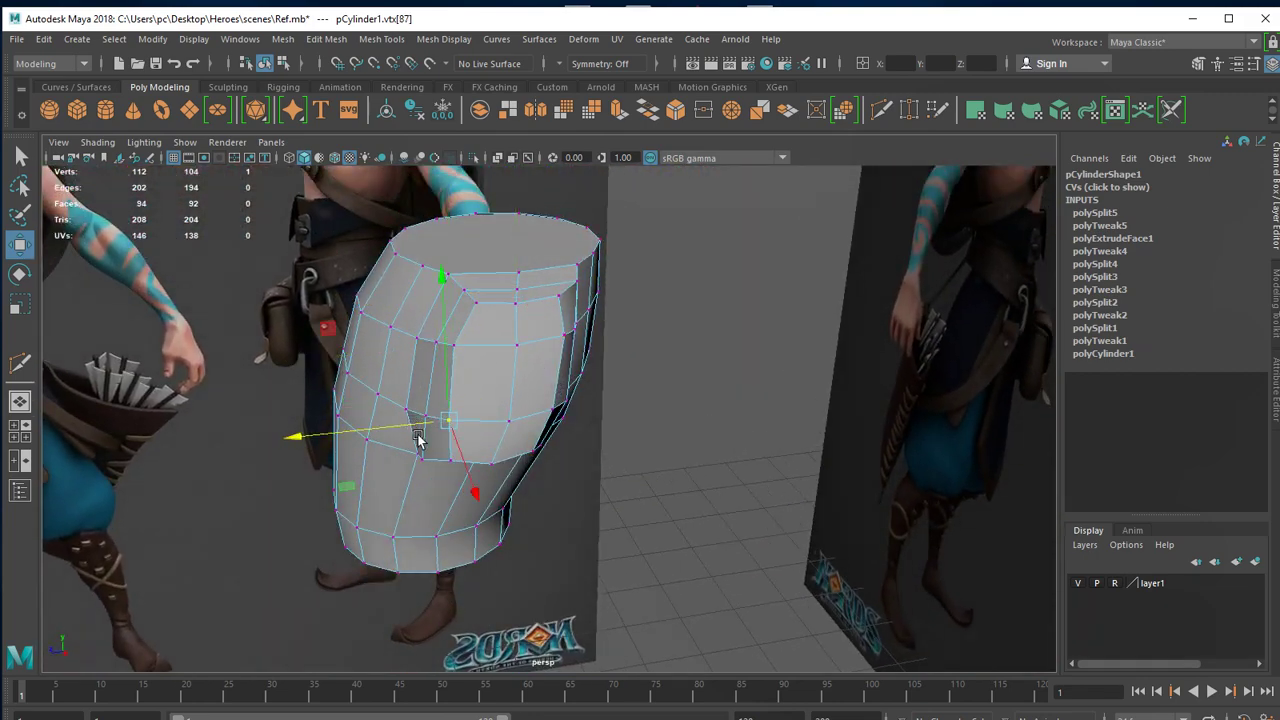
{"action": "left_click", "coordinate": [421, 457]}
{"action": "mouse_move", "coordinate": [420, 463]}
{"action": "left_mouse_down", "text": "alt"}
{"action": "mouse_move", "coordinate": [644, 388]}
{"action": "mouse_move", "coordinate": [497, 437]}
{"action": "mouse_move", "coordinate": [491, 377]}
{"action": "left_mouse_up", "text": "alt"}
{"action": "left_click", "coordinate": [487, 428]}
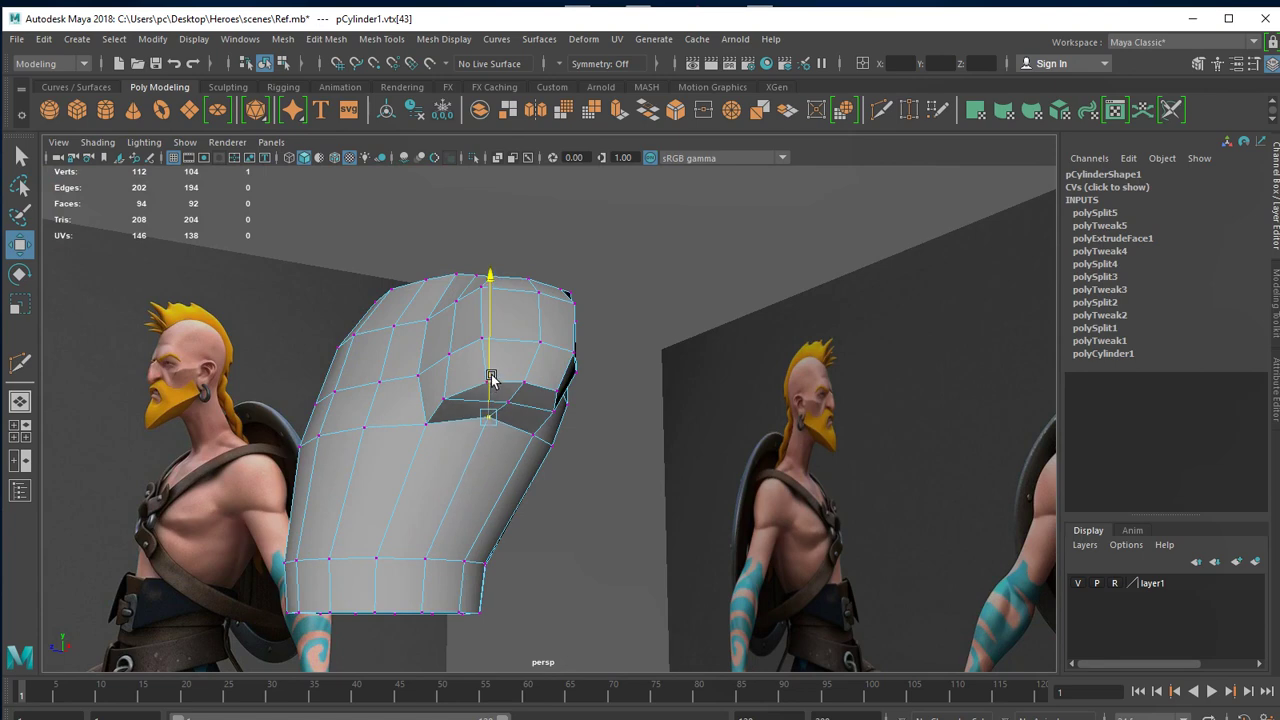
{"action": "mouse_move", "coordinate": [540, 427]}
{"action": "left_mouse_down", "text": "alt"}
{"action": "mouse_move", "coordinate": [640, 429]}
{"action": "mouse_move", "coordinate": [629, 443]}
{"action": "mouse_move", "coordinate": [583, 413]}
{"action": "left_mouse_up", "text": "alt"}
{"action": "mouse_move", "coordinate": [629, 472]}
{"action": "left_mouse_down", "text": "alt"}
{"action": "mouse_move", "coordinate": [686, 486]}
{"action": "mouse_move", "coordinate": [683, 470]}
{"action": "left_mouse_up", "text": "alt"}
{"action": "mouse_move", "coordinate": [720, 428]}
{"action": "left_mouse_down"}
{"action": "mouse_move", "coordinate": [654, 531]}
{"action": "mouse_move", "coordinate": [651, 480]}
{"action": "left_mouse_up"}
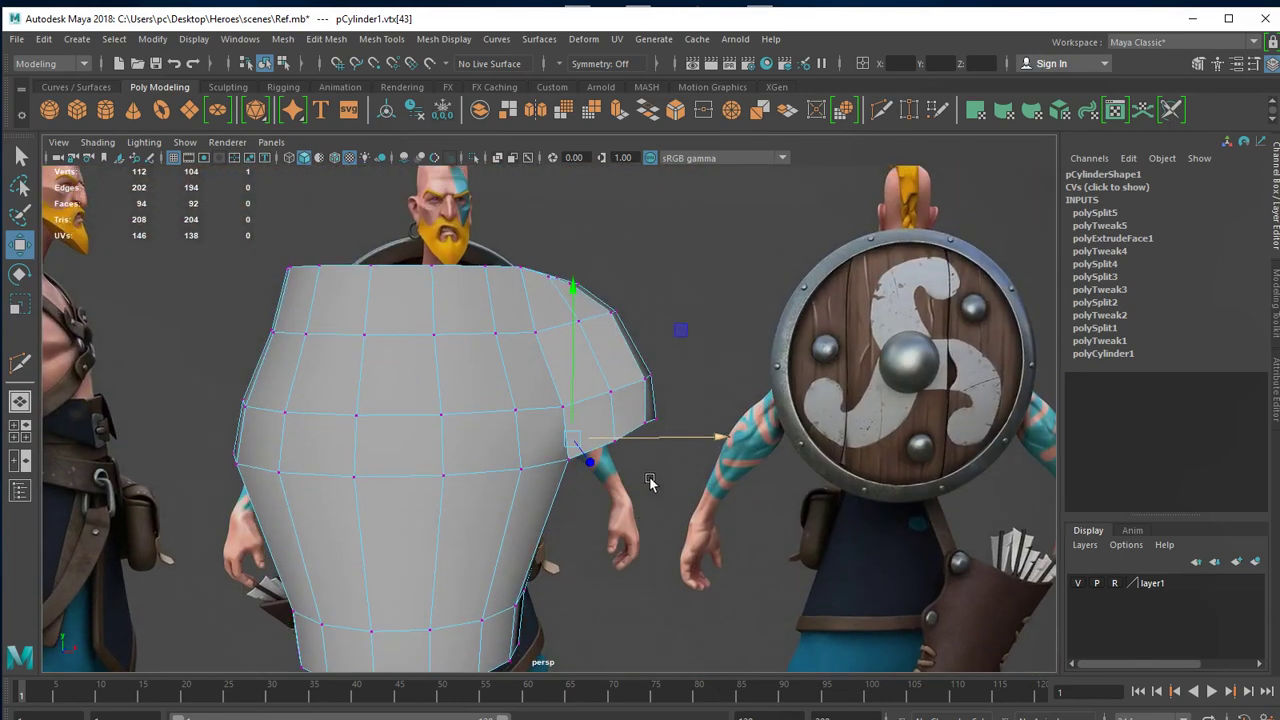
{"action": "right_click_drag", "start_coordinate": [651, 480], "coordinate": [523, 493], "text": "alt"}
{"action": "mouse_move", "coordinate": [523, 493]}
{"action": "left_mouse_down", "text": "alt"}
{"action": "mouse_move", "coordinate": [557, 571]}
{"action": "mouse_move", "coordinate": [586, 586]}
{"action": "mouse_move", "coordinate": [572, 605]}
{"action": "mouse_move", "coordinate": [445, 520]}
{"action": "left_mouse_up", "text": "alt"}
Maximize the front view, frame the whole torso over the reference, and switch to edge selection.
{"action": "key", "text": "space"}
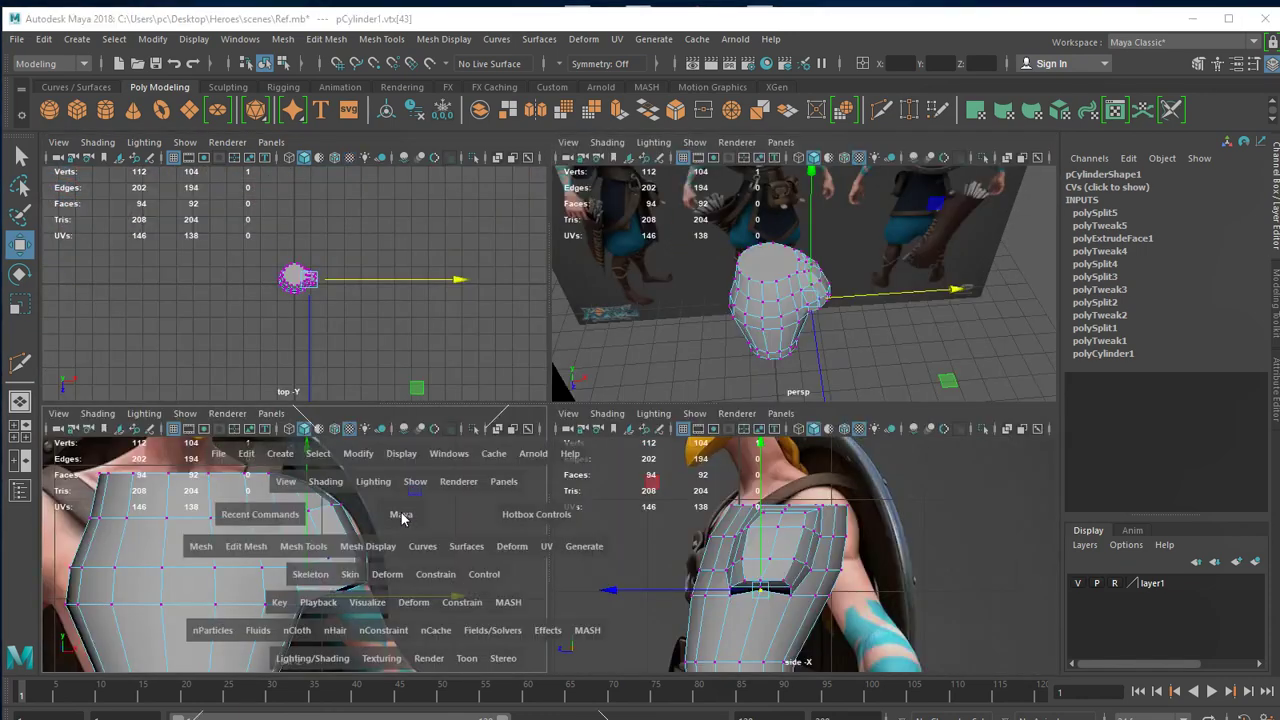
{"action": "key", "text": "space"}
{"action": "right_click_drag", "start_coordinate": [637, 502], "coordinate": [568, 485], "text": "alt"}
{"action": "middle_click_drag", "start_coordinate": [519, 521], "coordinate": [563, 361], "text": "alt"}
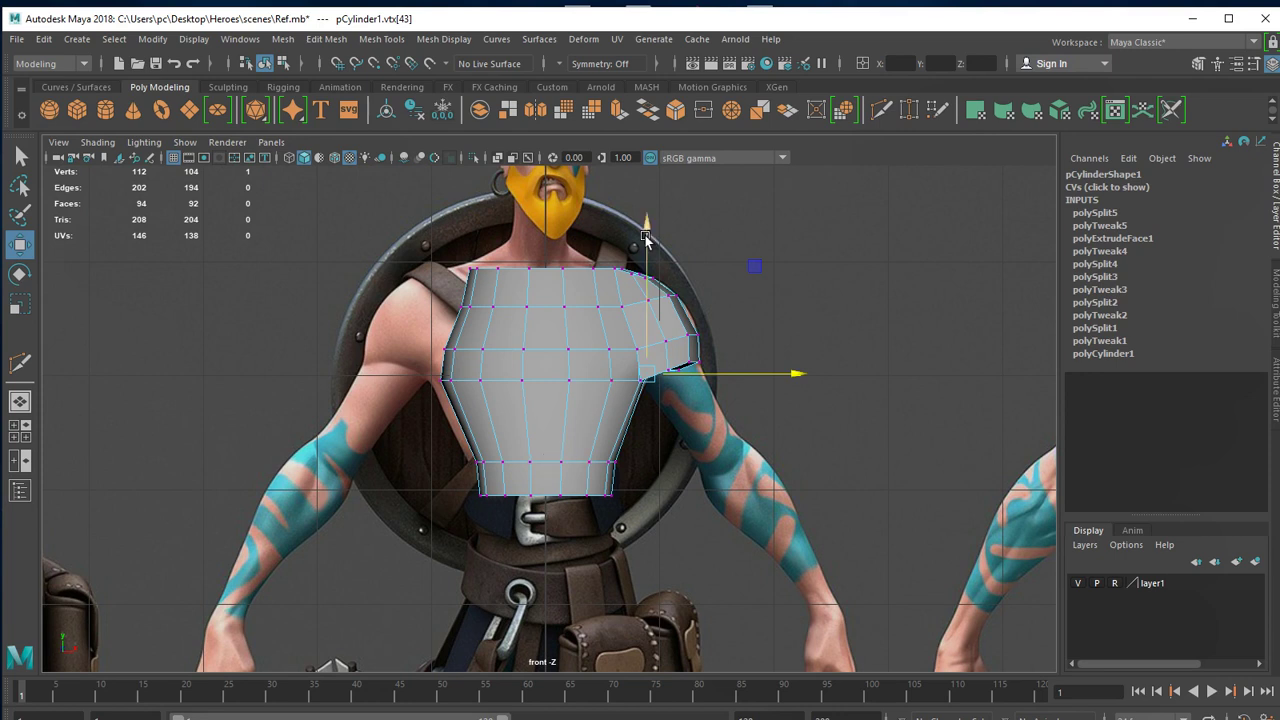
{"action": "right_click_drag", "start_coordinate": [575, 305], "coordinate": [560, 277]}
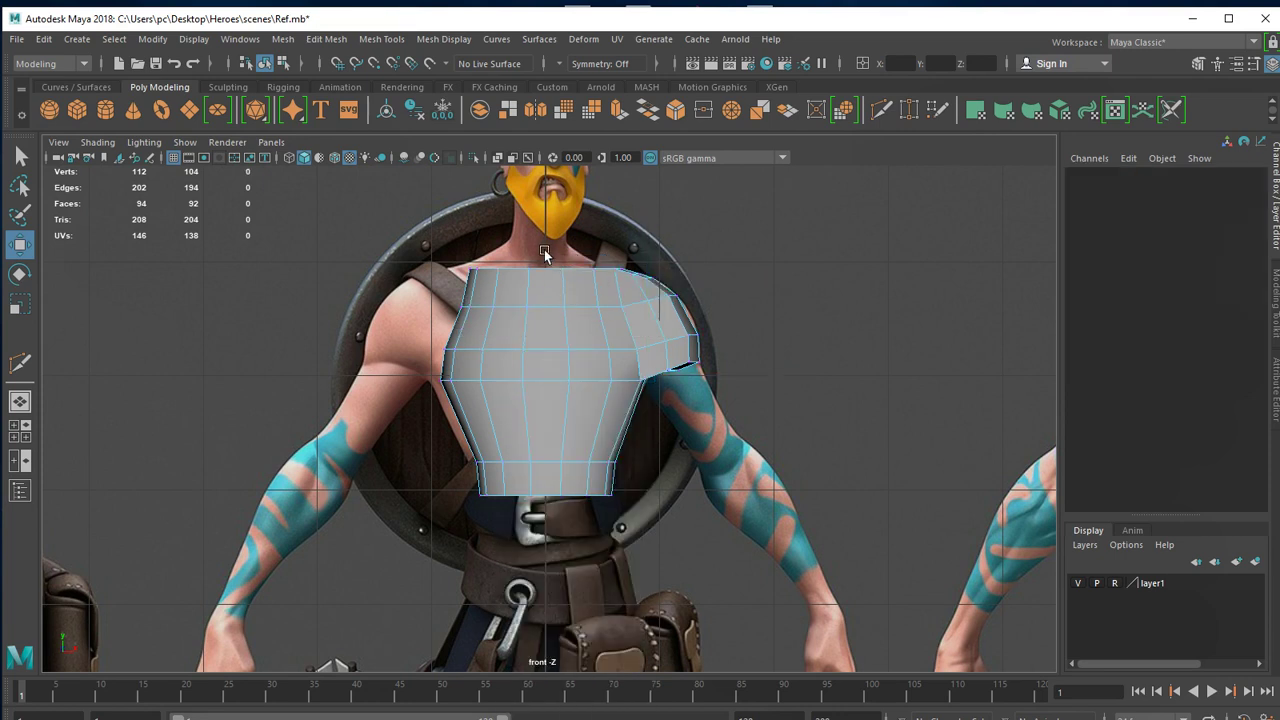
Select the torso's vertical centre edge loop and split it with Edit Mesh > Connect, reaching 124 vertices.
{"action": "double_click", "coordinate": [546, 470]}
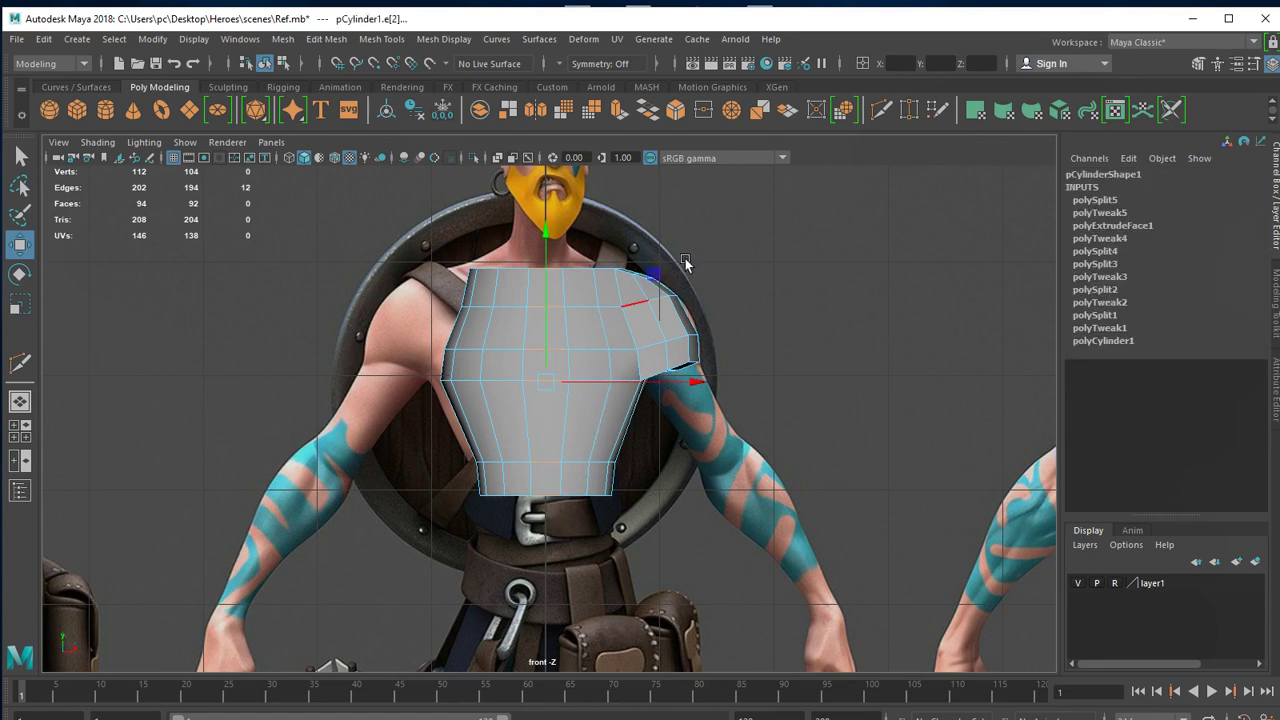
{"action": "key", "text": "space"}
{"action": "key", "text": "space"}
{"action": "mouse_move", "coordinate": [586, 443]}
{"action": "left_mouse_down", "text": "alt"}
{"action": "mouse_move", "coordinate": [585, 465]}
{"action": "mouse_move", "coordinate": [600, 462]}
{"action": "left_mouse_up", "text": "alt"}
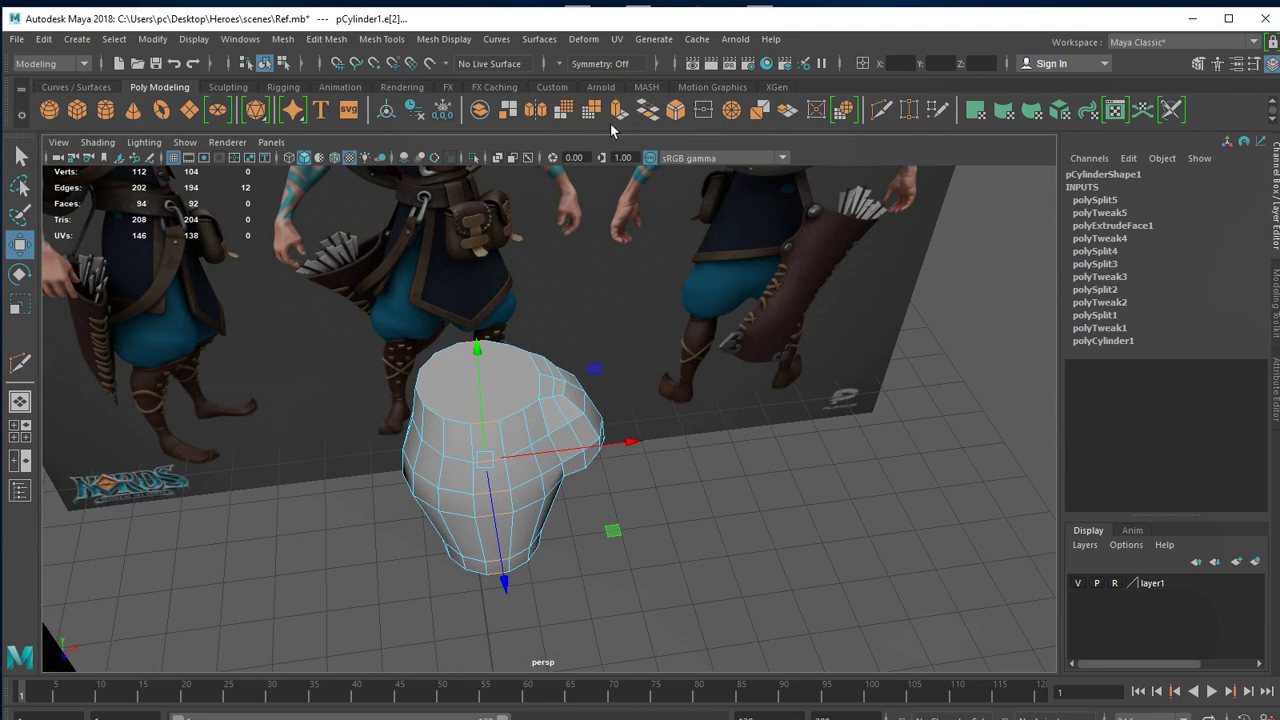
{"action": "left_click", "coordinate": [330, 40]}
{"action": "left_click", "coordinate": [365, 162]}
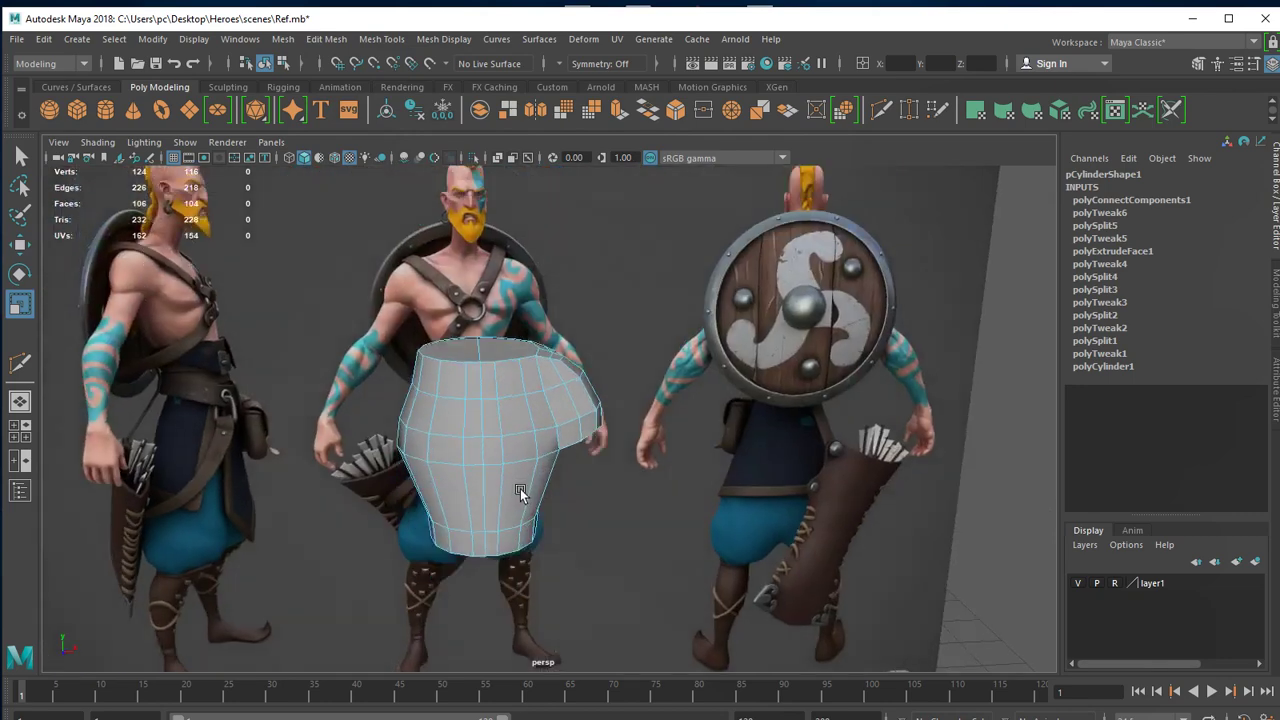
{"action": "left_click_drag", "start_coordinate": [520, 490], "coordinate": [475, 503], "text": "alt"}
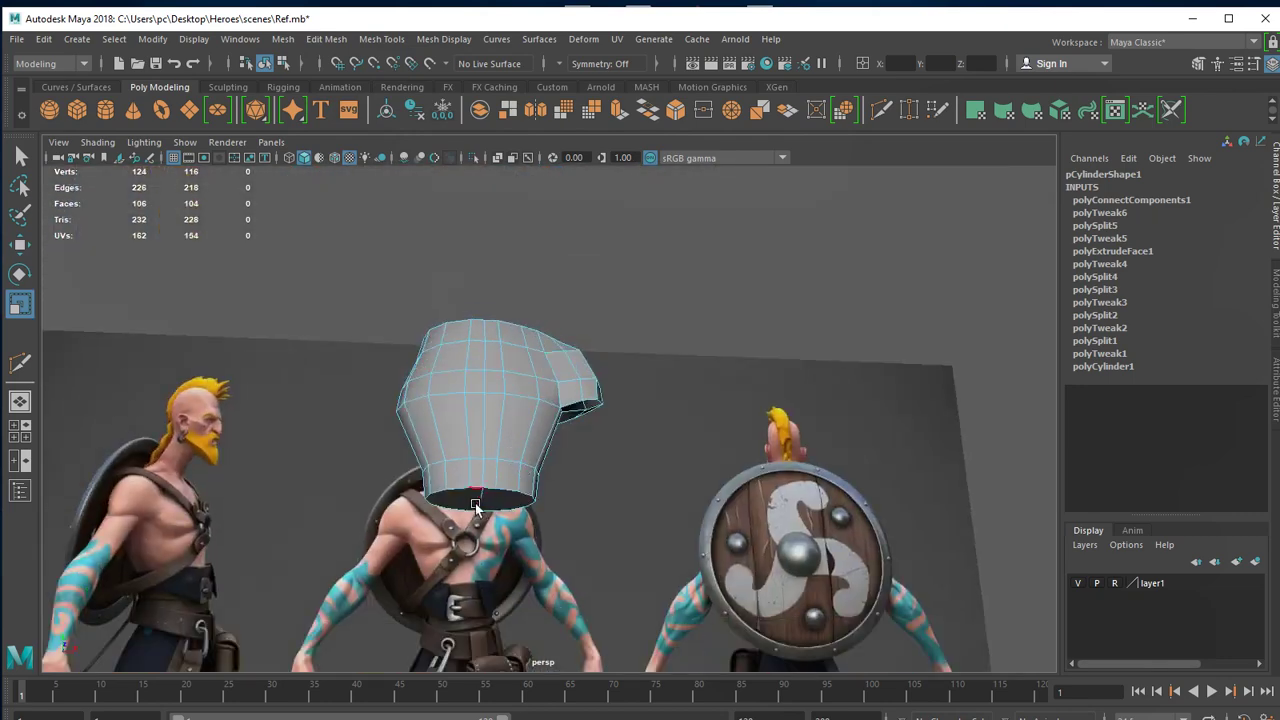
Select all vertices of the torso's left half and delete them.
{"action": "key", "text": "space"}
{"action": "key", "text": "space"}
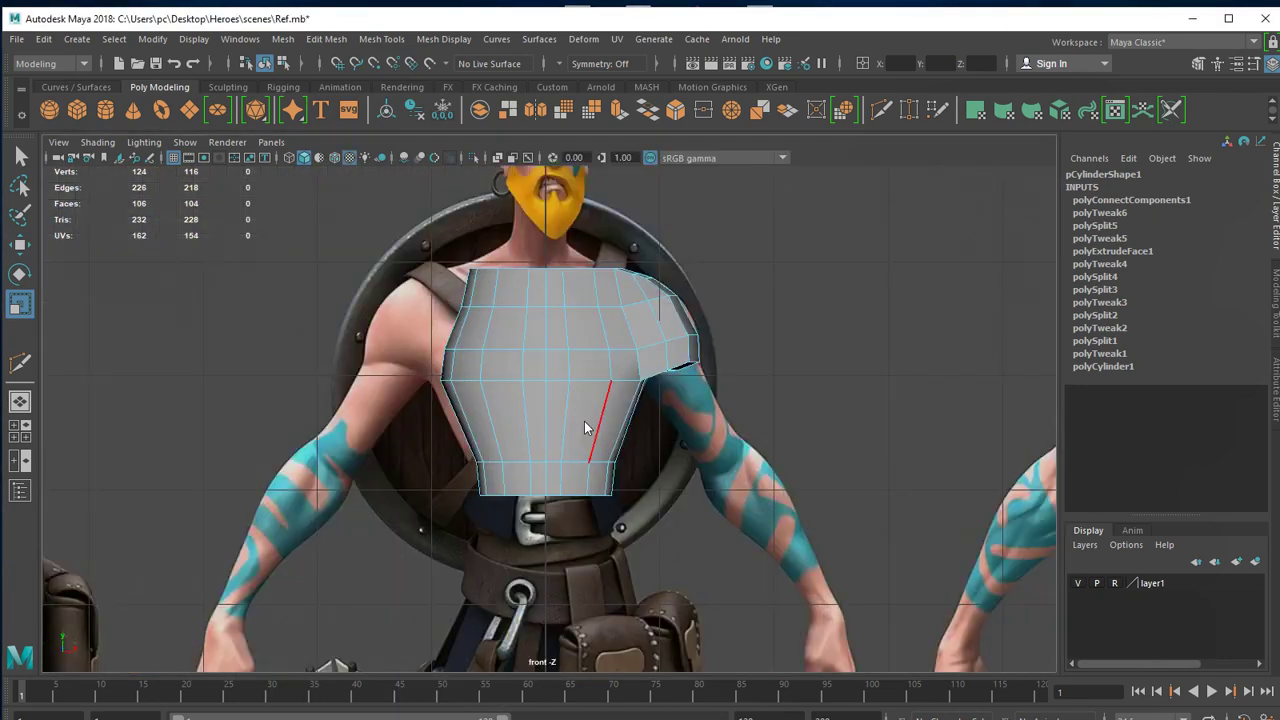
{"action": "mouse_move", "coordinate": [584, 407]}
{"action": "right_mouse_down"}
{"action": "mouse_move", "coordinate": [564, 406]}
{"action": "mouse_move", "coordinate": [582, 452]}
{"action": "right_mouse_up"}
{"action": "left_click_drag", "start_coordinate": [367, 233], "coordinate": [538, 594]}
{"action": "key", "text": "Delete"}
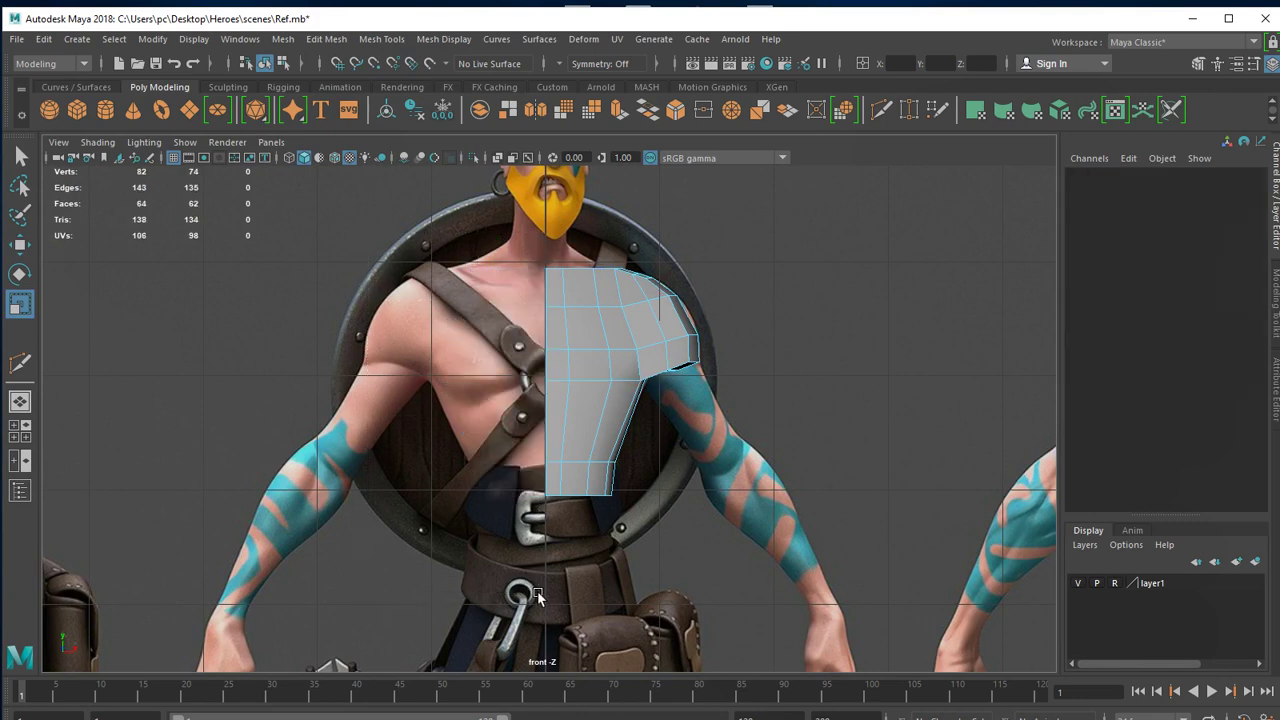
Return to object mode and view the remaining half torso in perspective, back in vertex editing.
{"action": "right_click_drag", "start_coordinate": [623, 366], "coordinate": [741, 314]}
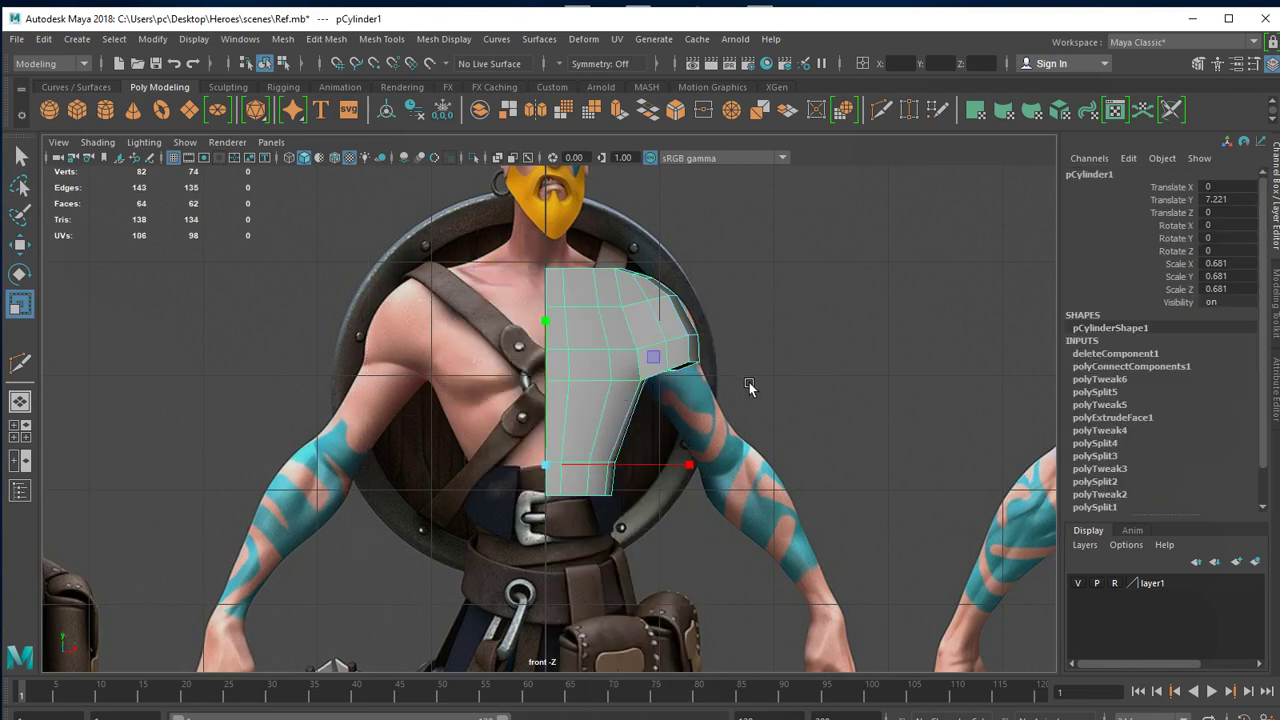
{"action": "scroll", "coordinate": [849, 457], "scroll_direction": "up", "scroll_amount": 1}
{"action": "middle_click_drag", "start_coordinate": [849, 457], "coordinate": [596, 470], "text": "alt"}
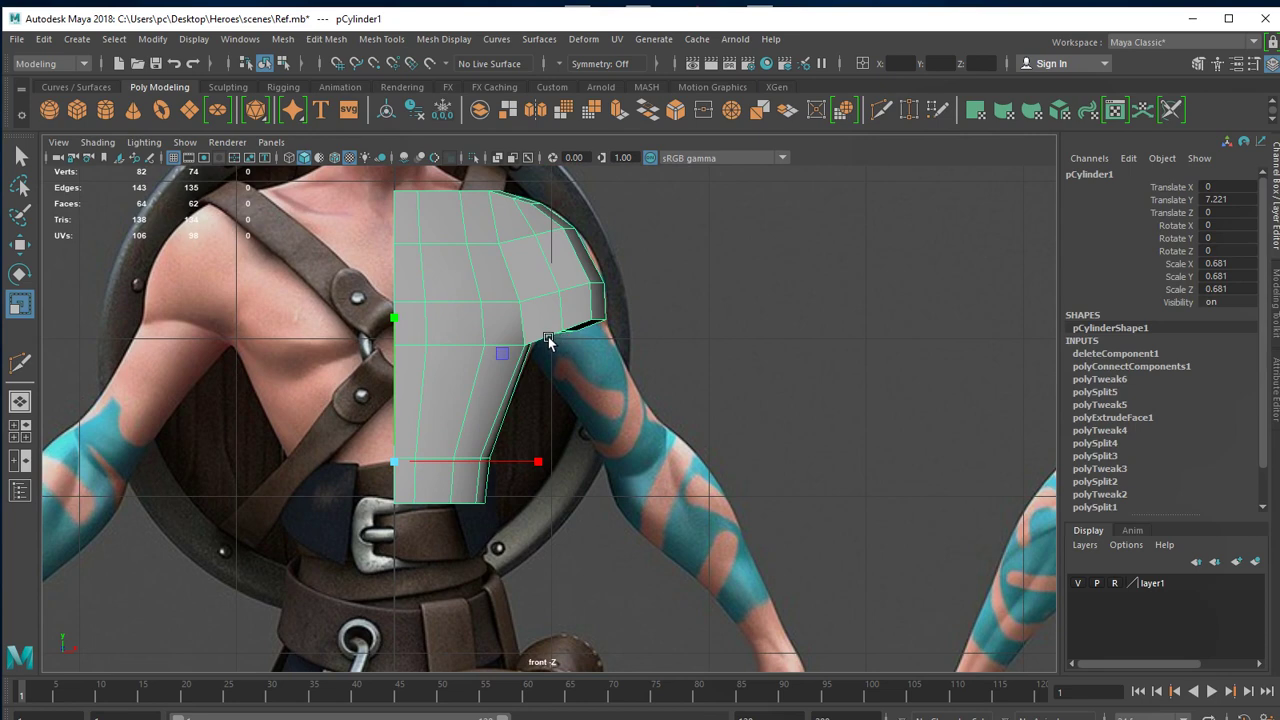
{"action": "key", "text": "space"}
{"action": "key", "text": "space"}
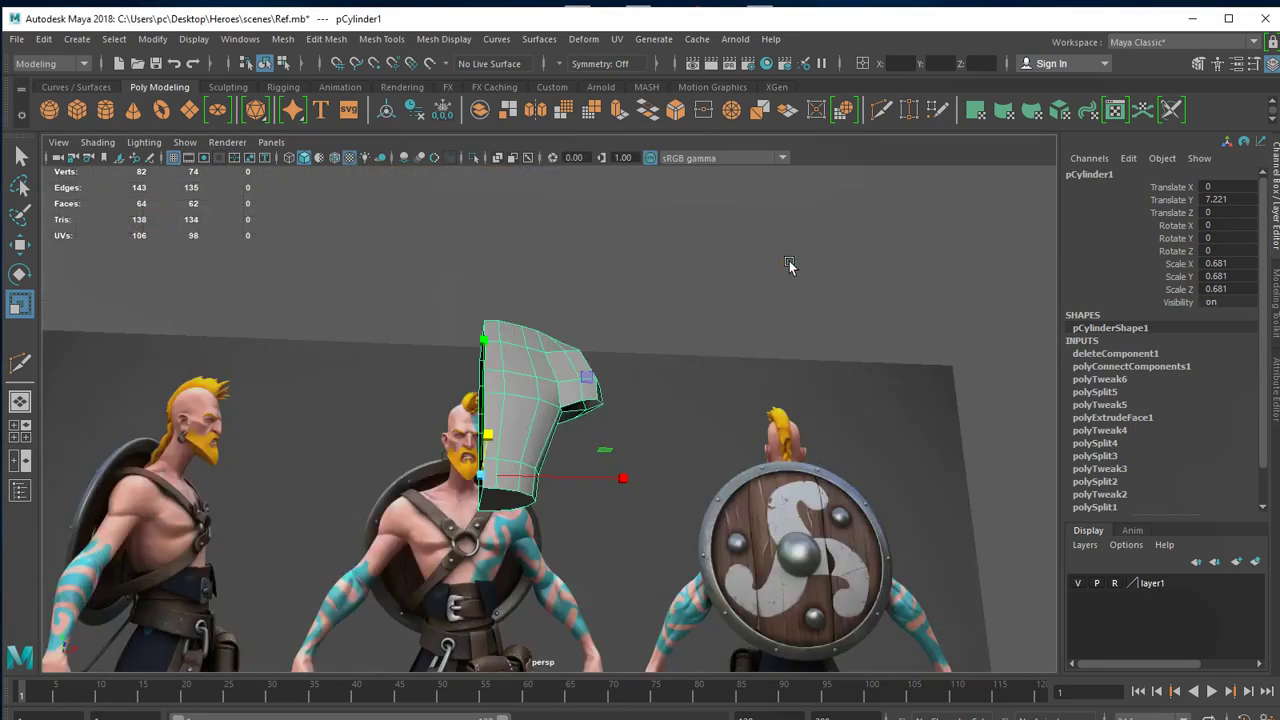
{"action": "left_click_drag", "start_coordinate": [614, 486], "coordinate": [527, 410], "text": "alt"}
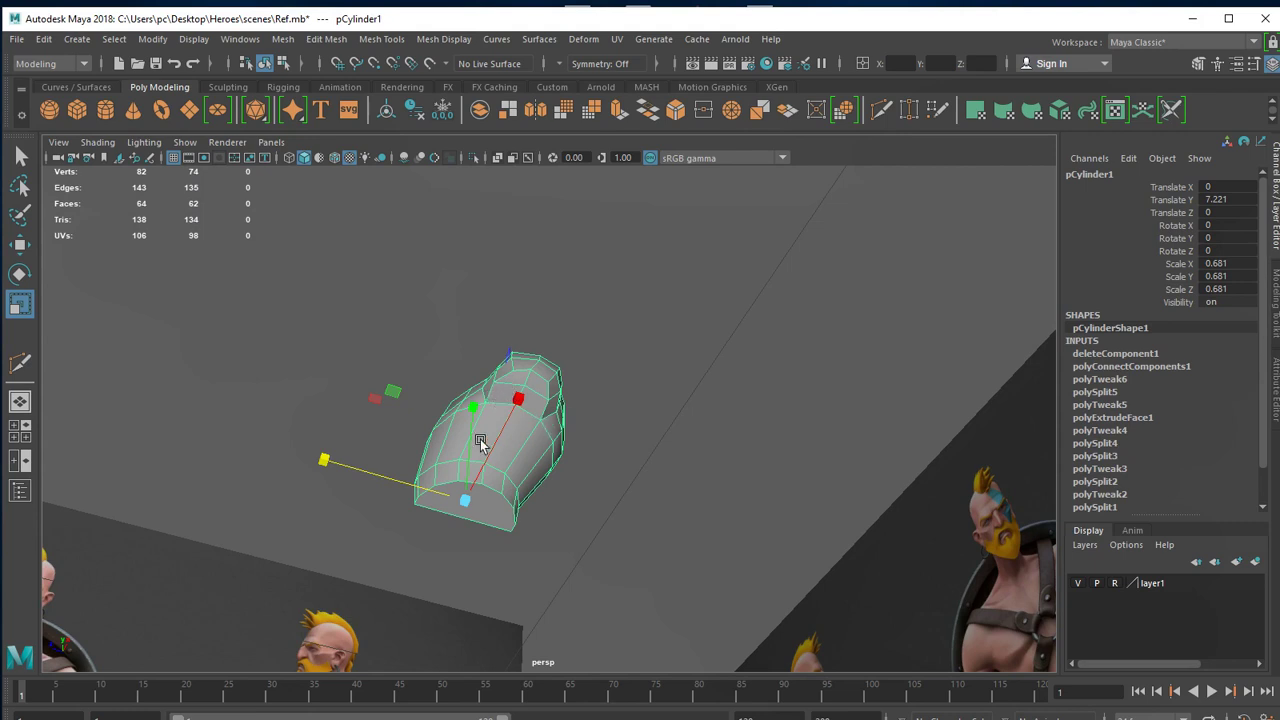
{"action": "right_click_drag", "start_coordinate": [481, 443], "coordinate": [860, 546], "text": "alt"}
{"action": "right_click_drag", "start_coordinate": [530, 429], "coordinate": [446, 409]}
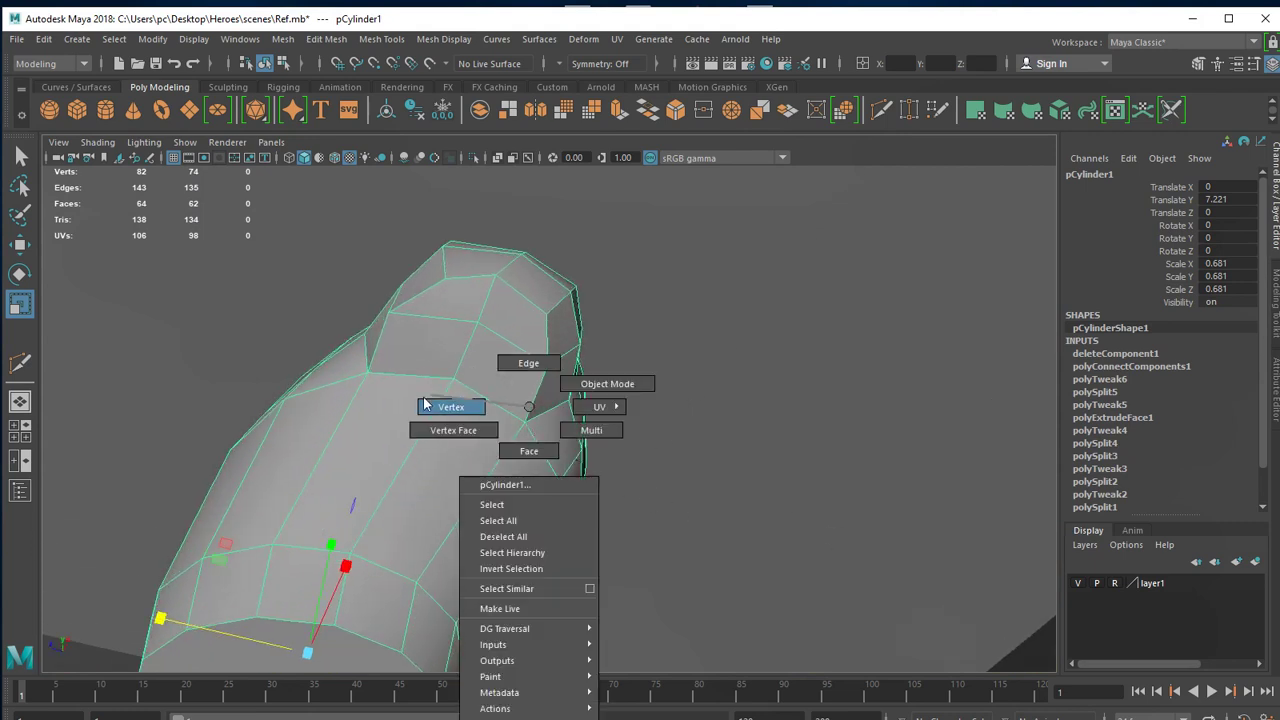
Move the top shoulder vertex into place and select another shoulder vertex.
{"action": "left_click", "coordinate": [525, 422]}
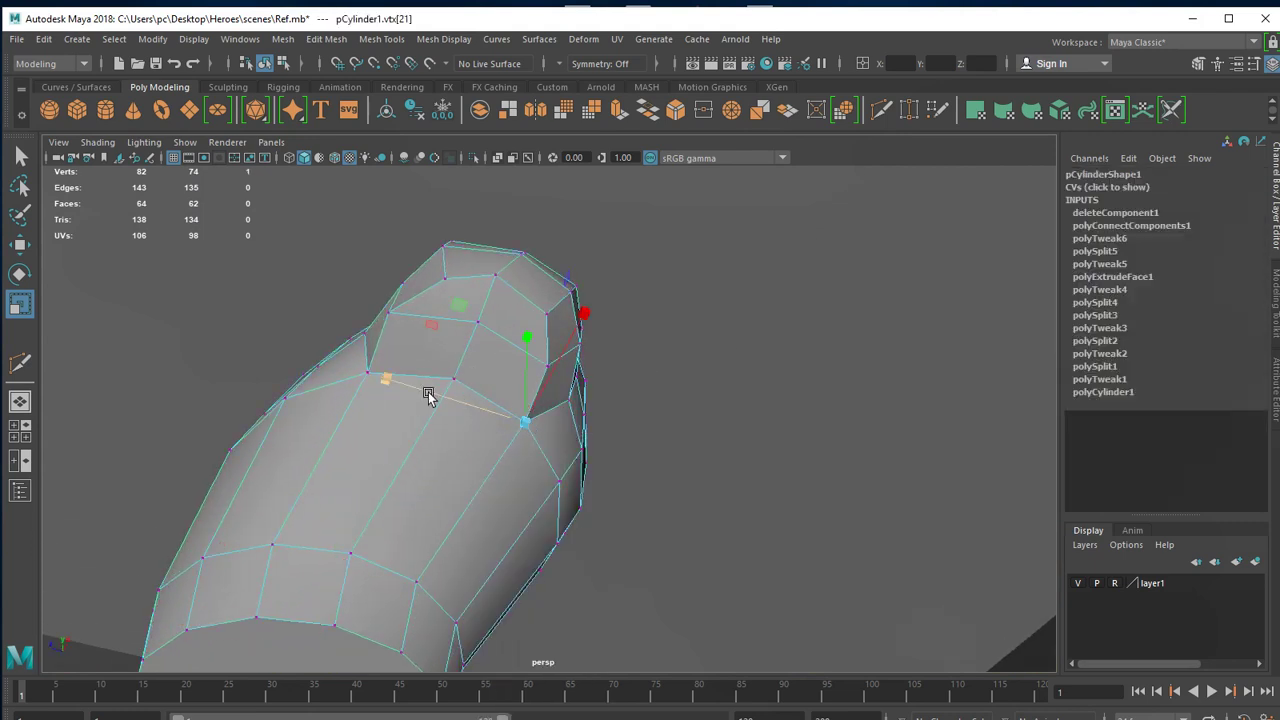
{"action": "key", "text": "w"}
{"action": "left_click_drag", "start_coordinate": [430, 393], "coordinate": [422, 384]}
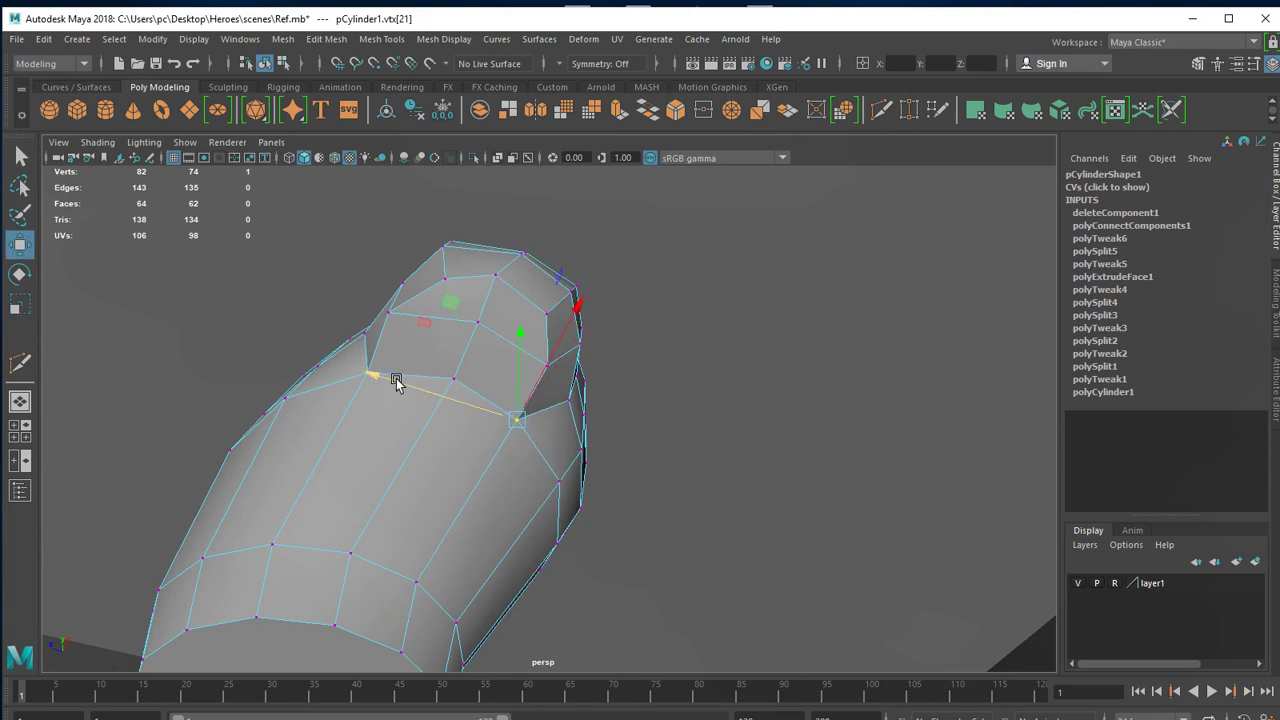
{"action": "left_click", "coordinate": [723, 354]}
{"action": "left_click", "coordinate": [366, 372]}
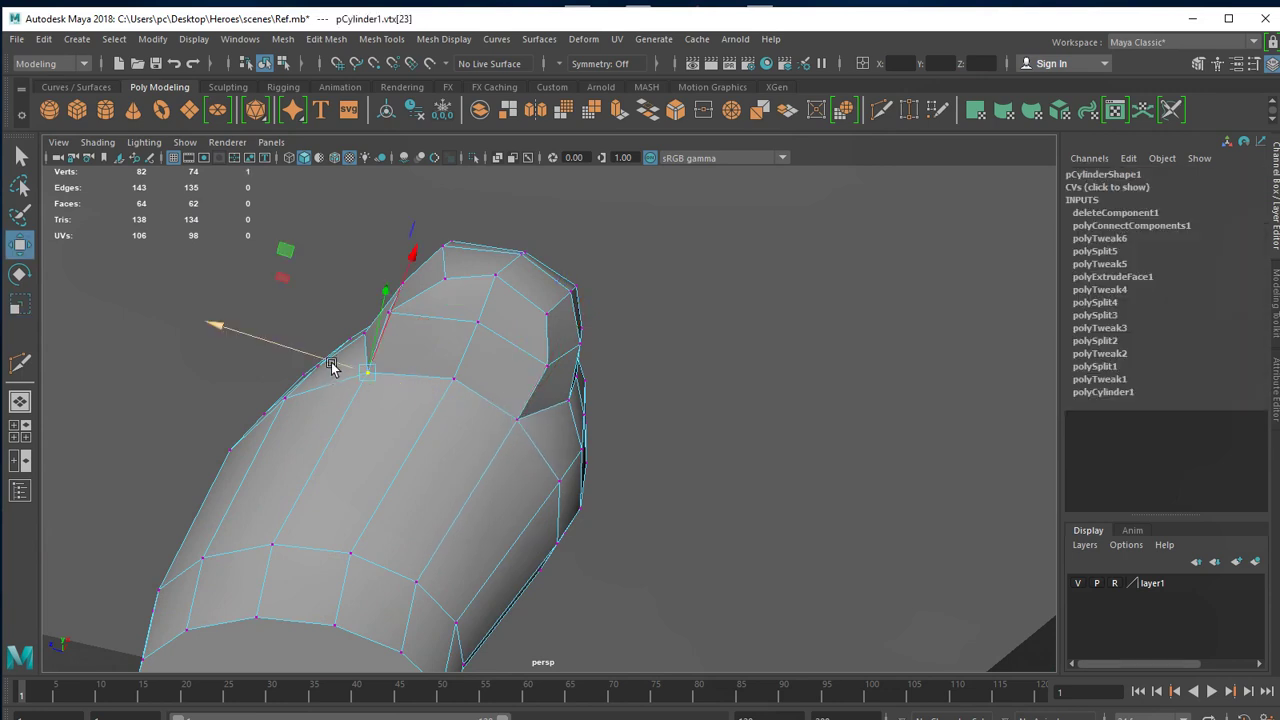
{"action": "mouse_move", "coordinate": [475, 360]}
{"action": "left_mouse_down", "text": "alt"}
{"action": "mouse_move", "coordinate": [483, 503]}
{"action": "mouse_move", "coordinate": [483, 475]}
{"action": "left_mouse_up", "text": "alt"}
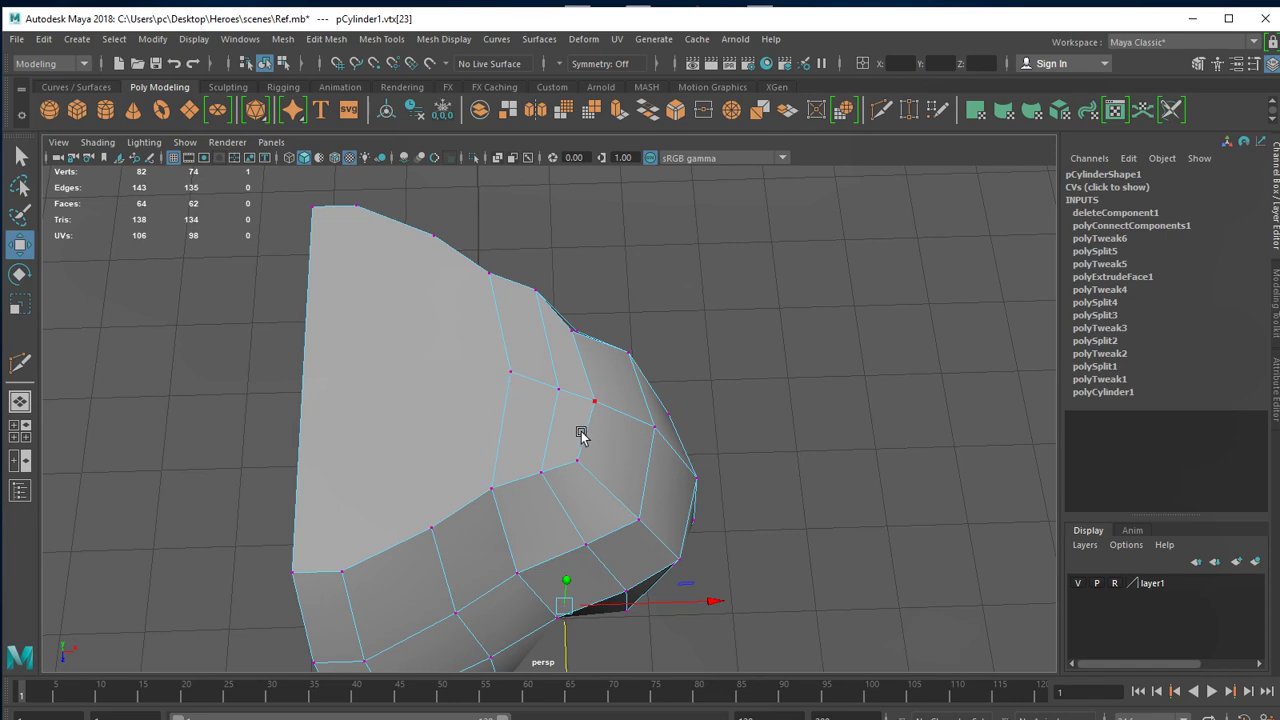
{"action": "mouse_move", "coordinate": [581, 434]}
{"action": "left_mouse_down", "text": "alt"}
{"action": "mouse_move", "coordinate": [443, 466]}
{"action": "mouse_move", "coordinate": [349, 466]}
{"action": "left_mouse_up", "text": "alt"}
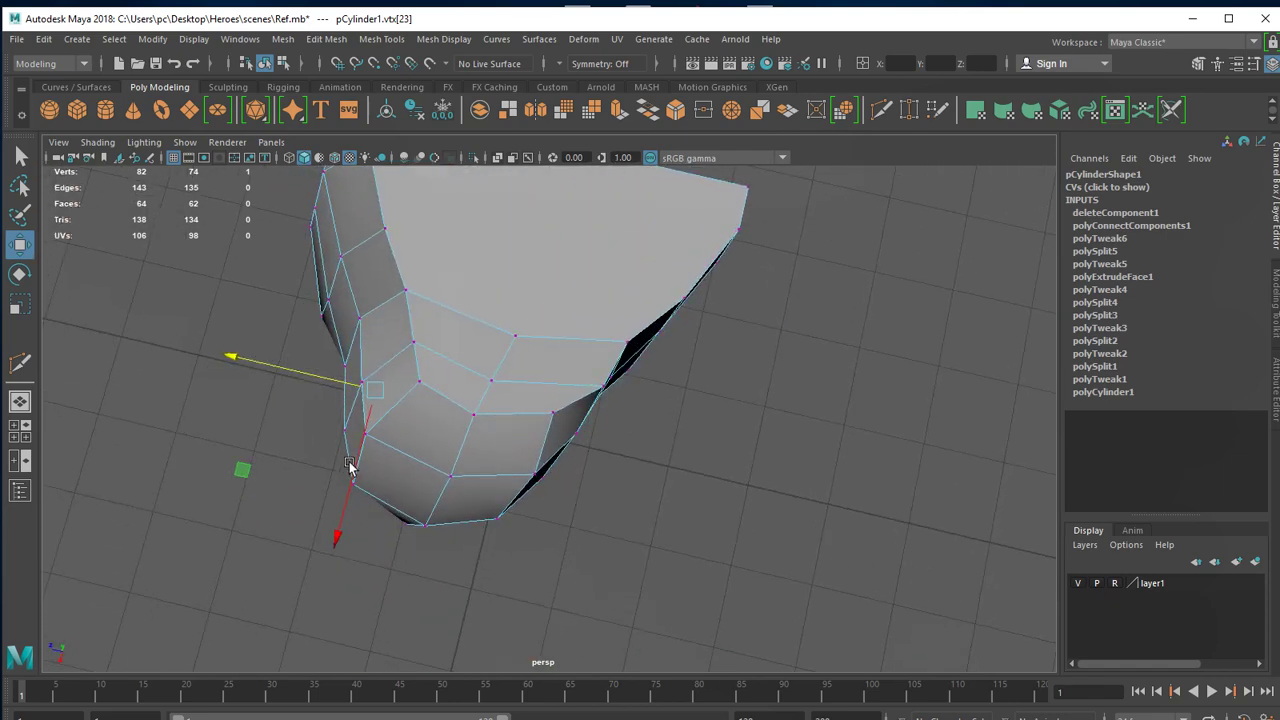
Select vertices along the arm opening, checking them from below and from the front.
{"action": "left_click", "coordinate": [600, 387]}
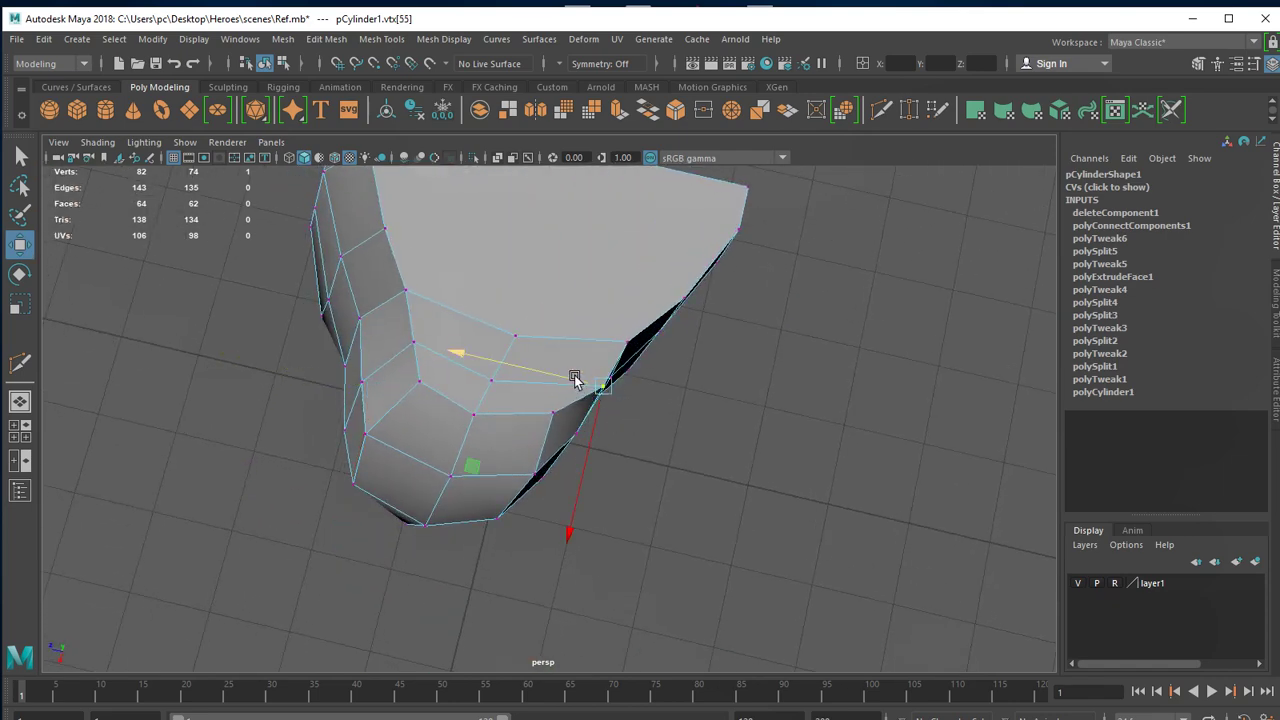
{"action": "left_click", "coordinate": [625, 342]}
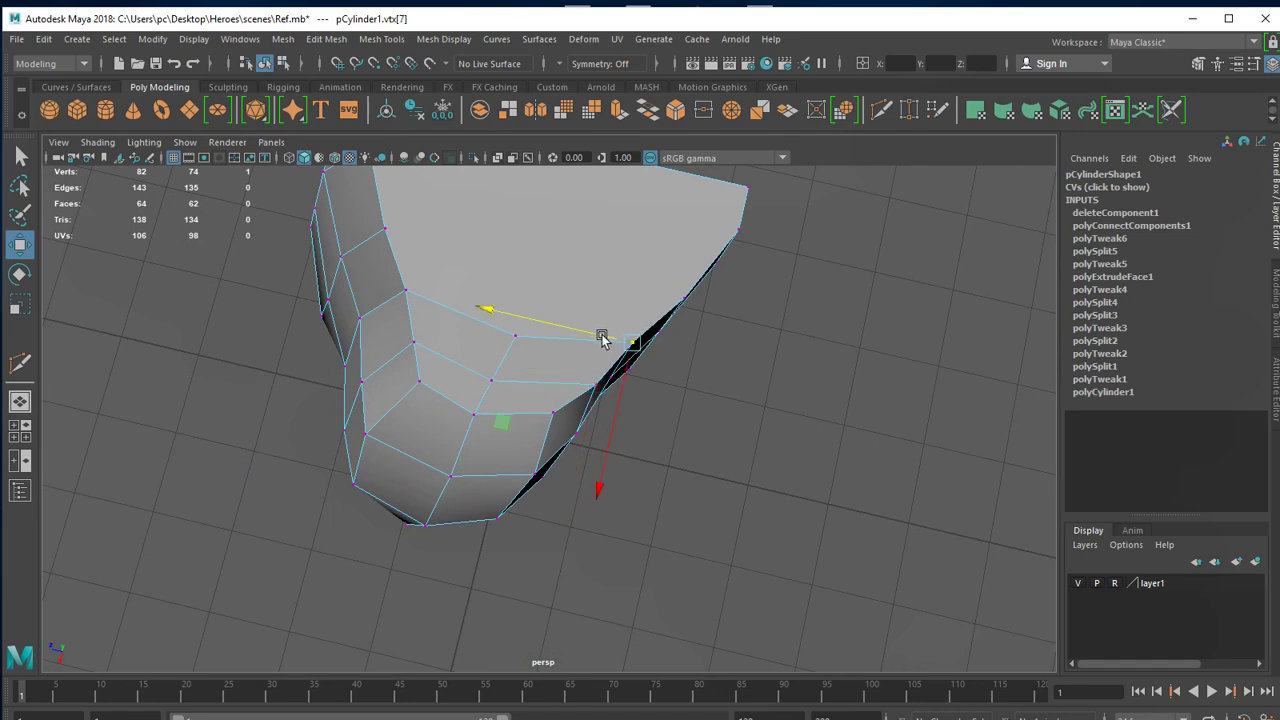
{"action": "mouse_move", "coordinate": [601, 338]}
{"action": "left_mouse_down", "text": "alt"}
{"action": "mouse_move", "coordinate": [571, 386]}
{"action": "mouse_move", "coordinate": [480, 394]}
{"action": "mouse_move", "coordinate": [603, 405]}
{"action": "left_mouse_up", "text": "alt"}
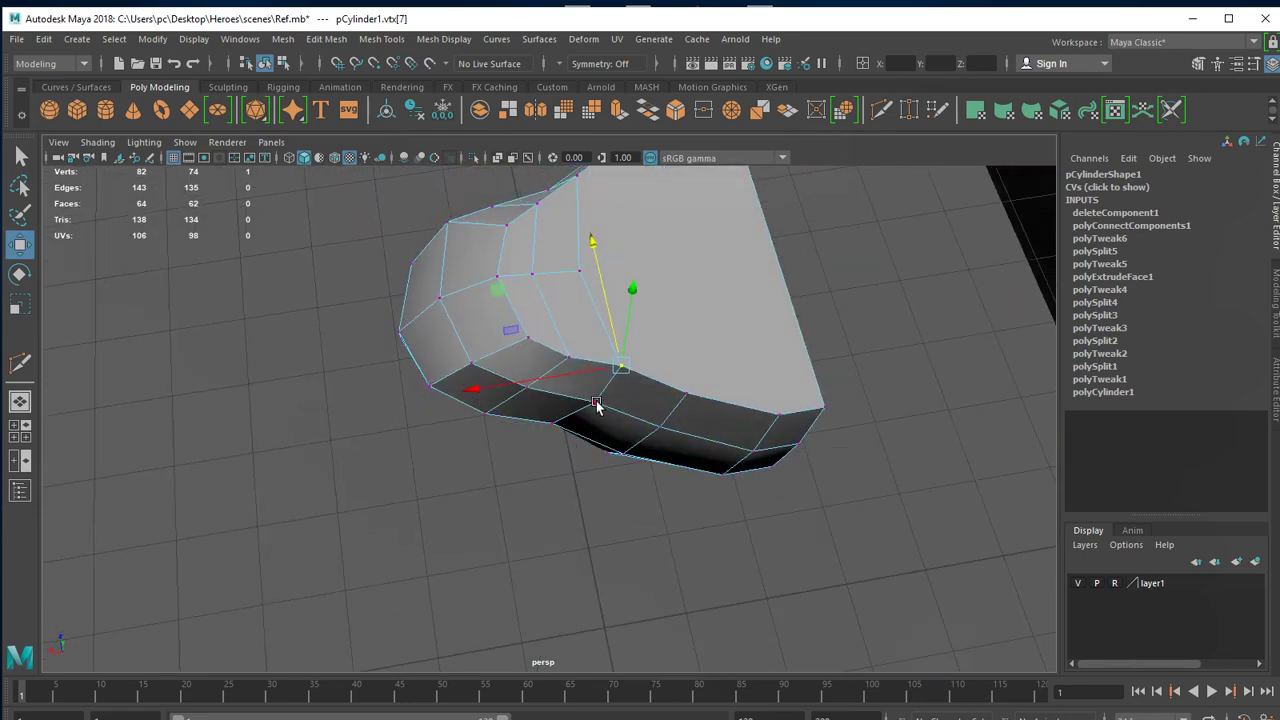
{"action": "left_click", "coordinate": [595, 403]}
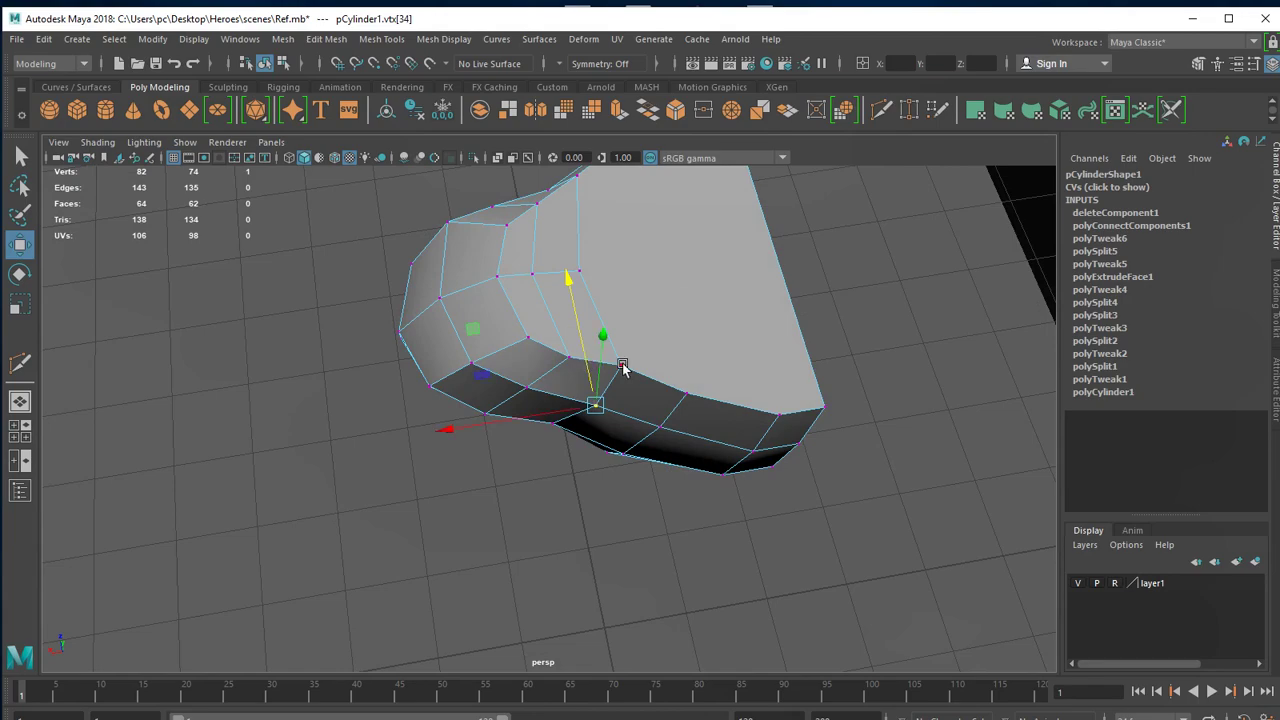
{"action": "left_click", "coordinate": [621, 365]}
{"action": "mouse_move", "coordinate": [613, 333]}
{"action": "left_mouse_down", "text": "alt"}
{"action": "mouse_move", "coordinate": [609, 434]}
{"action": "mouse_move", "coordinate": [800, 374]}
{"action": "mouse_move", "coordinate": [637, 375]}
{"action": "mouse_move", "coordinate": [663, 469]}
{"action": "mouse_move", "coordinate": [660, 447]}
{"action": "mouse_move", "coordinate": [720, 481]}
{"action": "left_mouse_up", "text": "alt"}
{"action": "mouse_move", "coordinate": [672, 537]}
{"action": "left_mouse_down", "text": "alt"}
{"action": "mouse_move", "coordinate": [737, 543]}
{"action": "mouse_move", "coordinate": [814, 506]}
{"action": "mouse_move", "coordinate": [626, 341]}
{"action": "left_mouse_up", "text": "alt"}
{"action": "right_click_drag", "start_coordinate": [626, 340], "coordinate": [615, 303]}
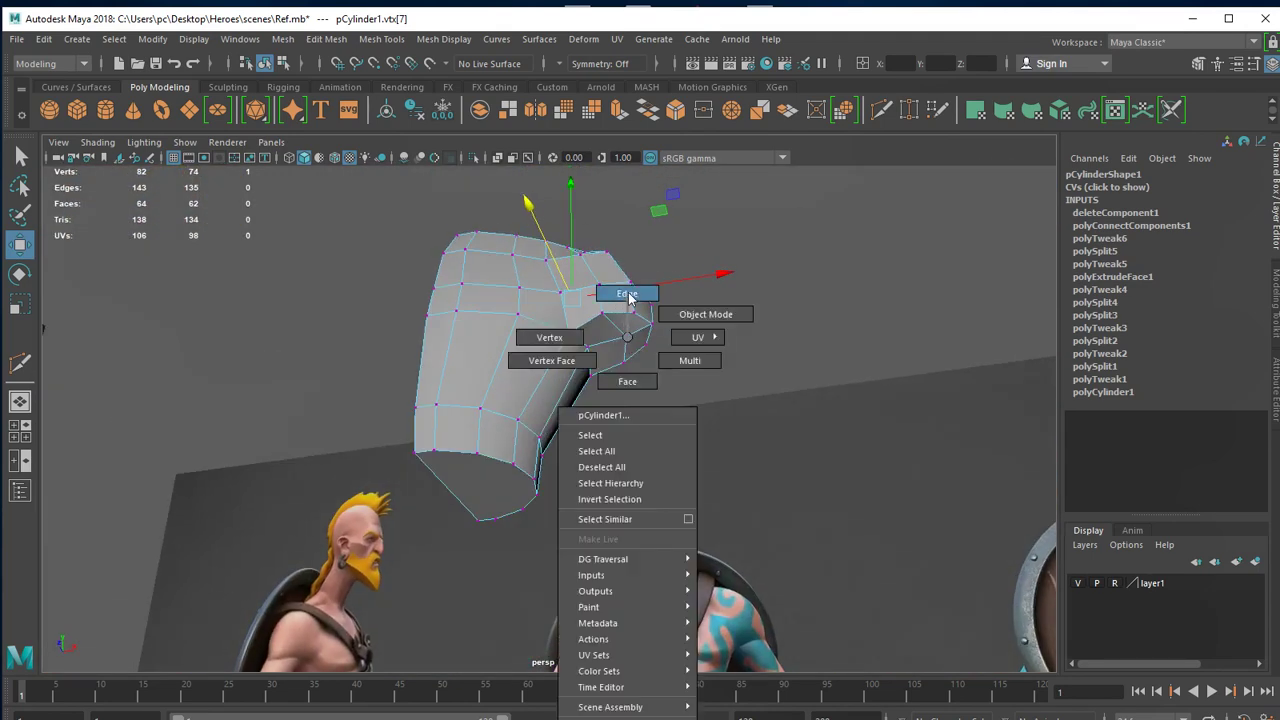
Select the arm-stub end faces, return to object mode in the front view, and open the mesh's marking menu.
{"action": "right_click_drag", "start_coordinate": [630, 362], "coordinate": [628, 378]}
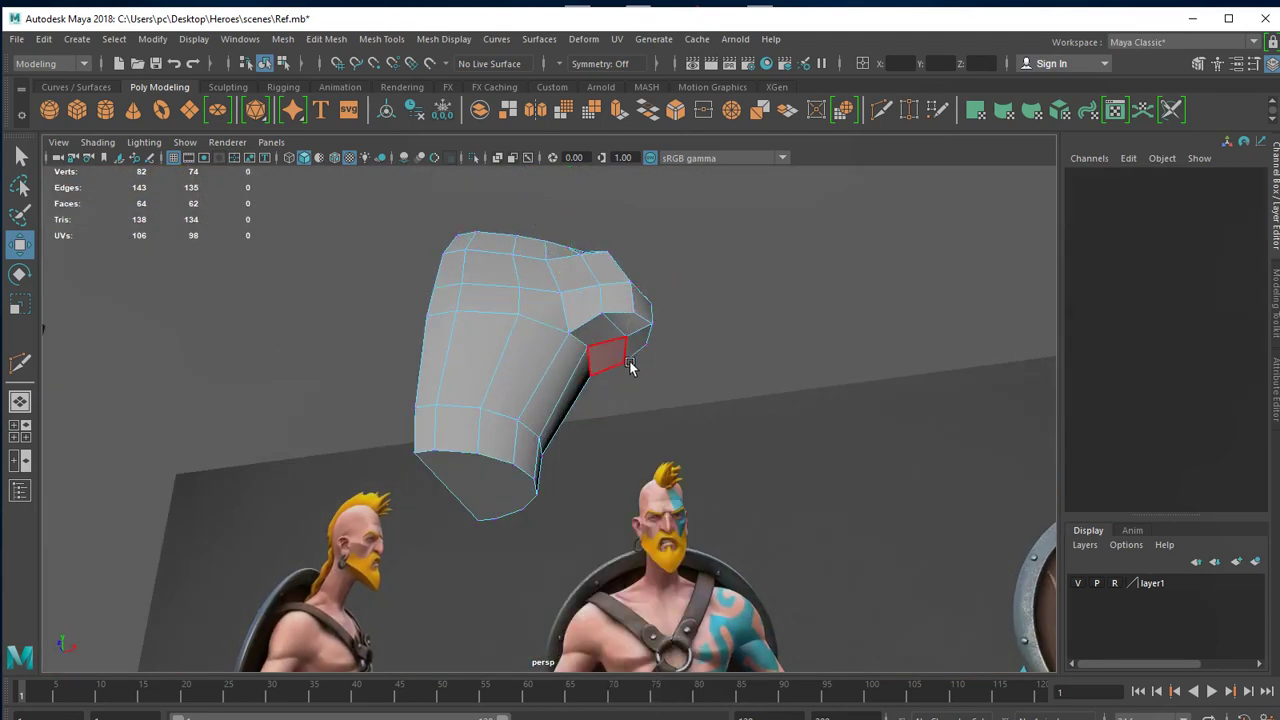
{"action": "left_click", "coordinate": [608, 355]}
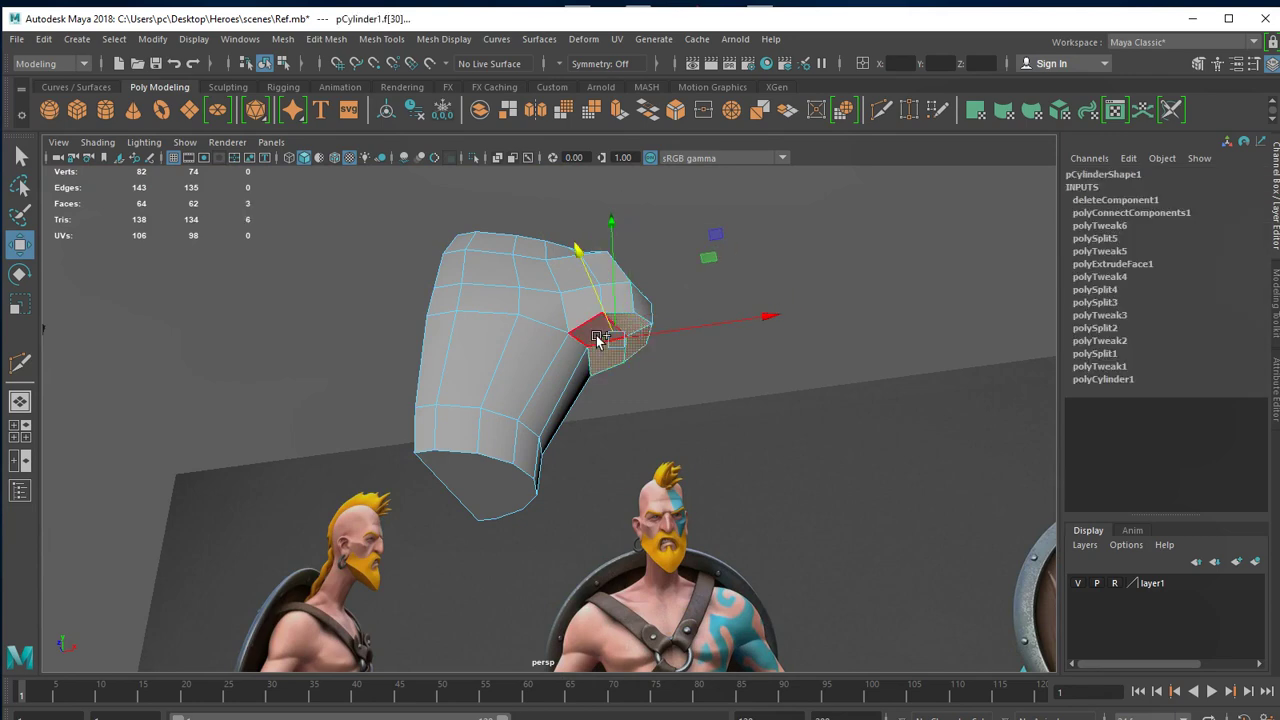
{"action": "left_click", "coordinate": [605, 345], "text": "shift"}
{"action": "key", "text": "space"}
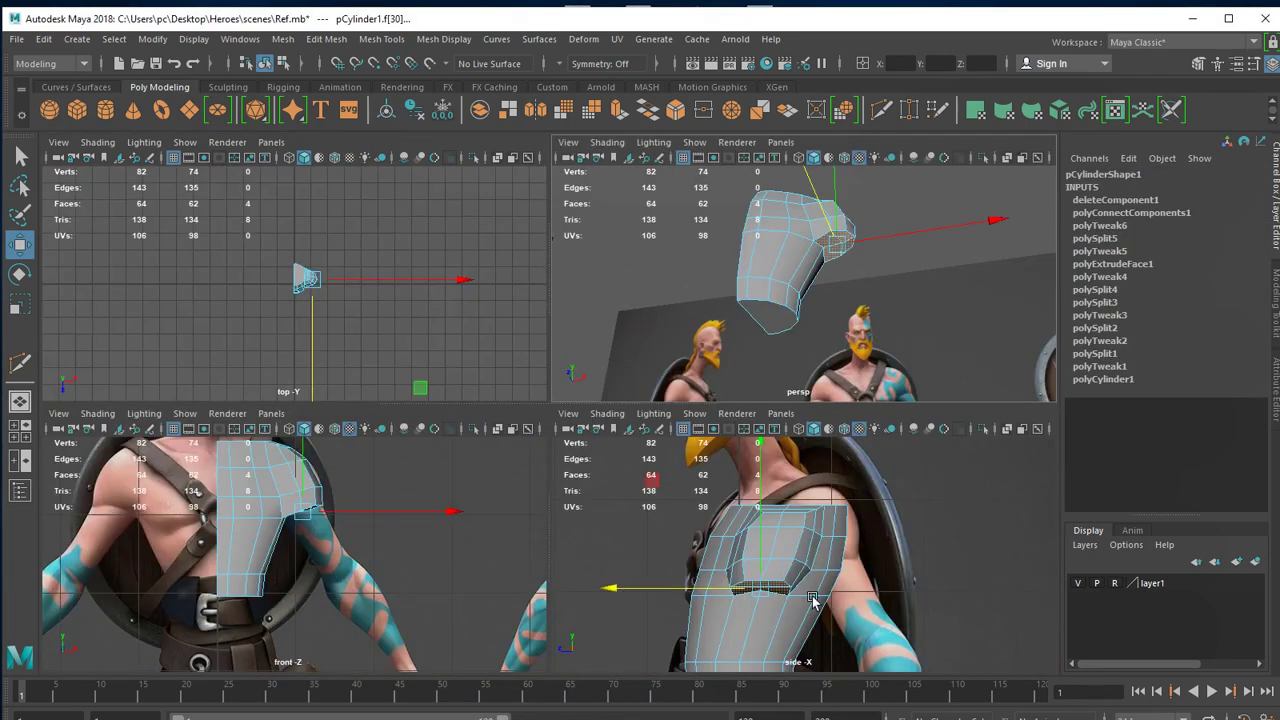
{"action": "key", "text": "space"}
{"action": "scroll", "coordinate": [586, 514], "scroll_direction": "up", "scroll_amount": 3}
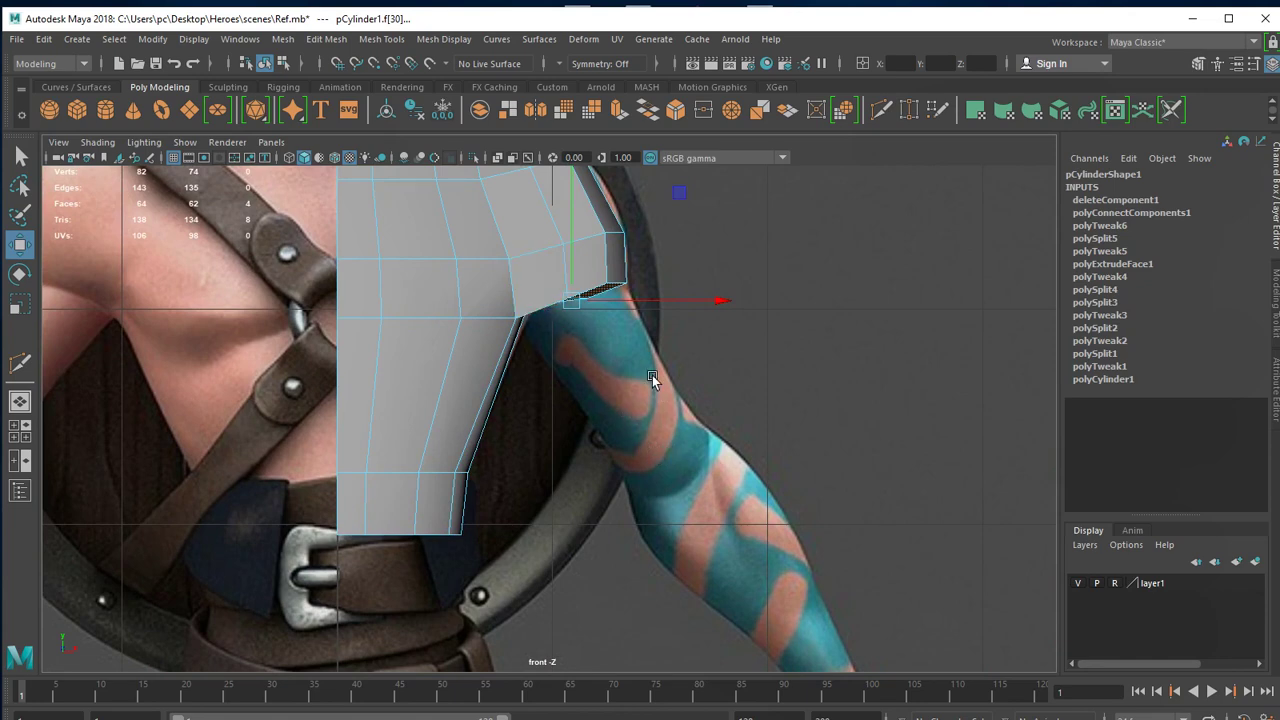
{"action": "right_click_drag", "start_coordinate": [658, 267], "coordinate": [745, 216]}
{"action": "right_click", "coordinate": [547, 265]}
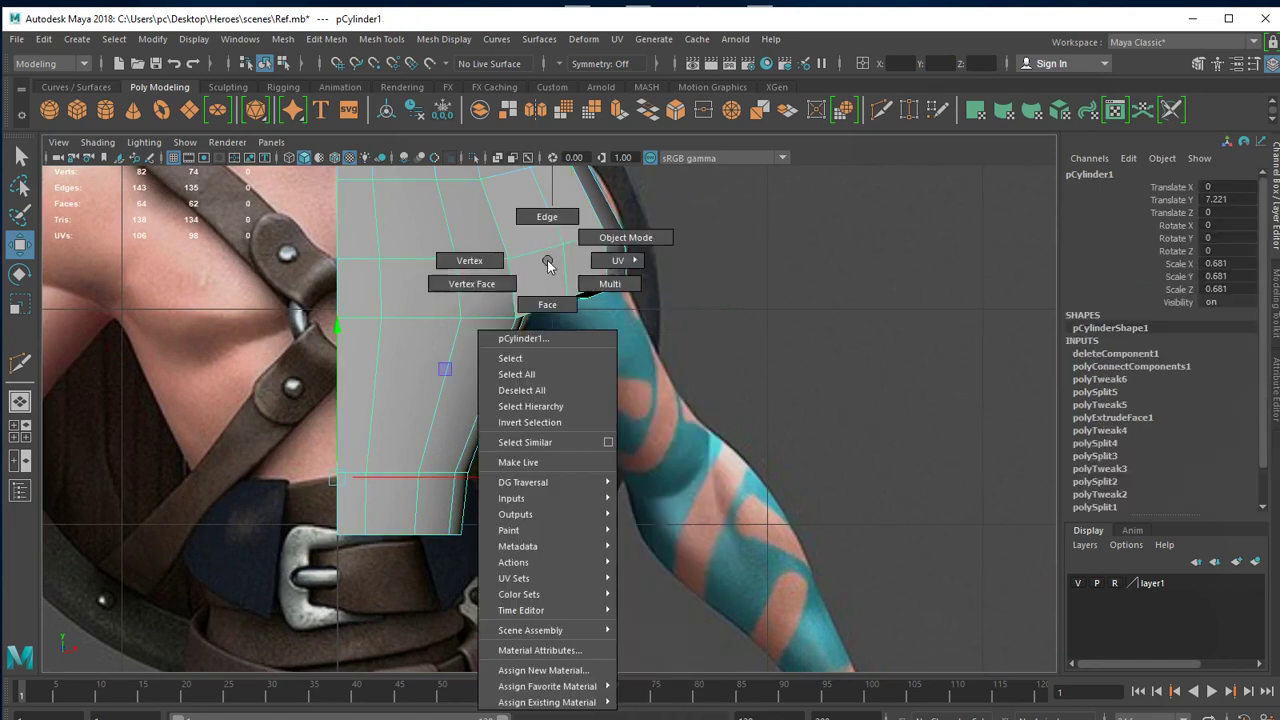
{"action": "mouse_move", "coordinate": [547, 702]}
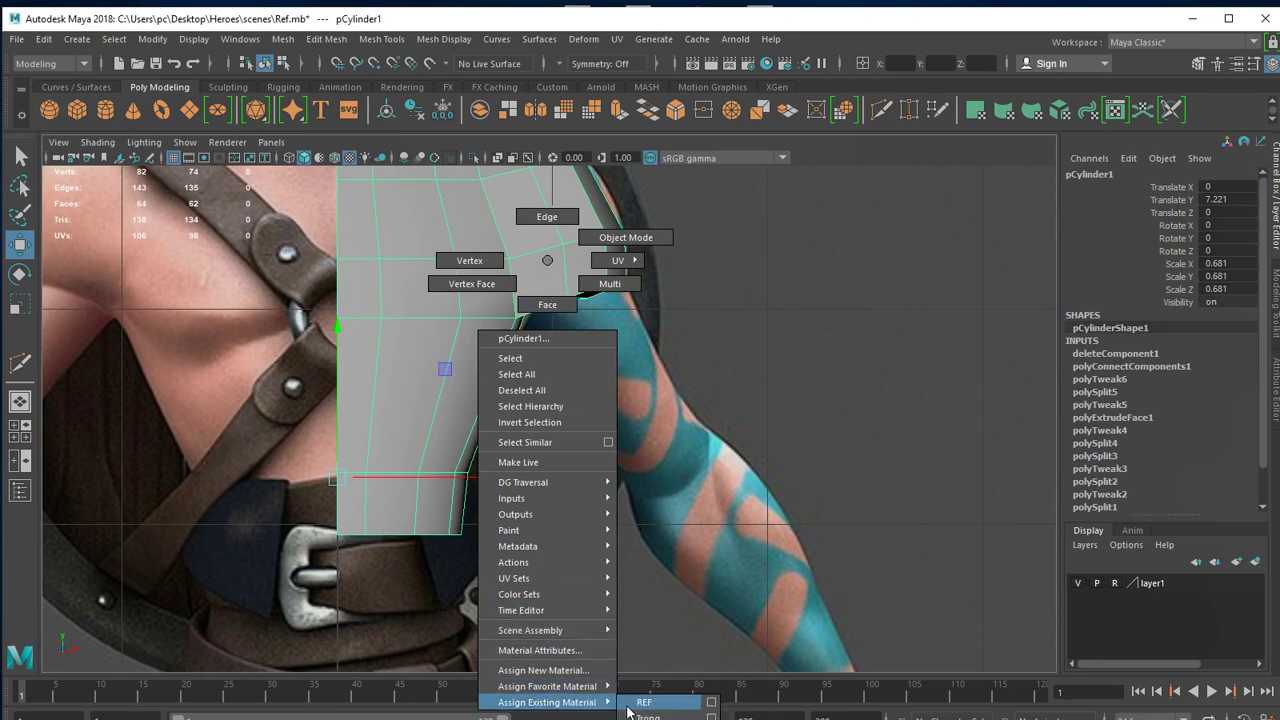
Apply the existing see-through material to the torso and raise the first underarm vertex along the arm edge.
{"action": "left_click", "coordinate": [662, 718]}
{"action": "scroll", "coordinate": [651, 476], "scroll_direction": "up", "scroll_amount": 5}
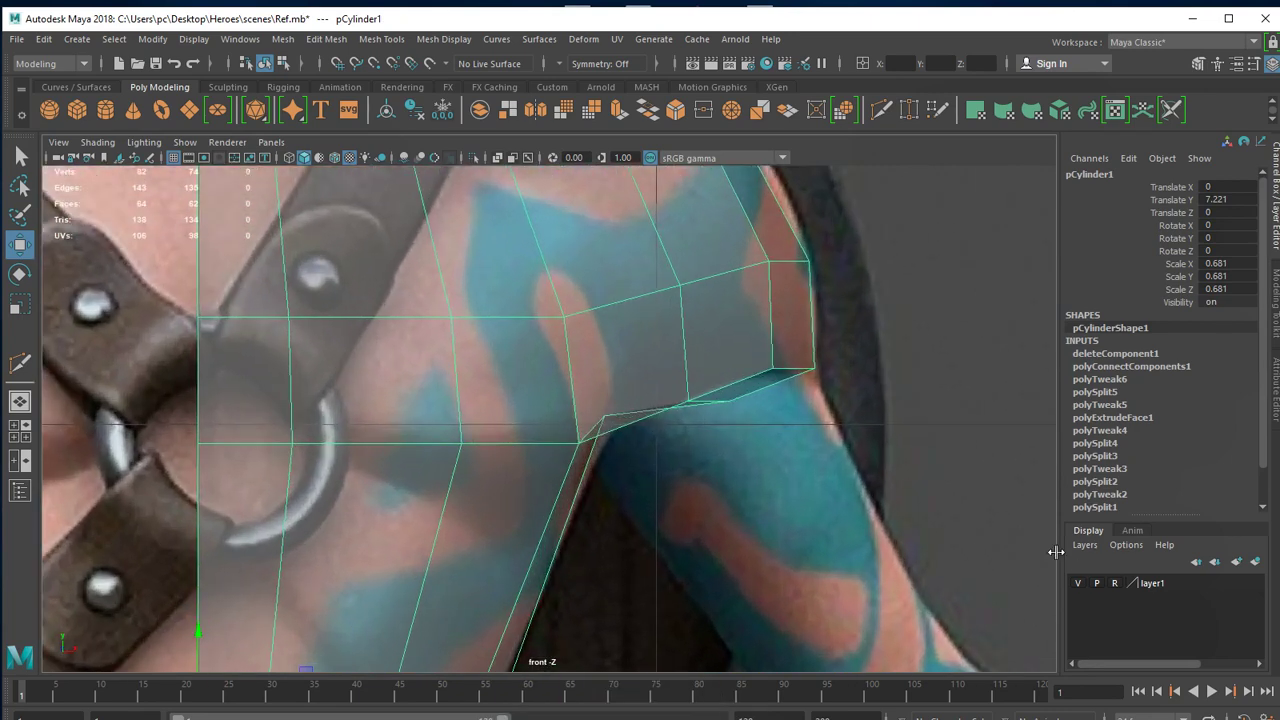
{"action": "right_click_drag", "start_coordinate": [733, 413], "coordinate": [650, 400]}
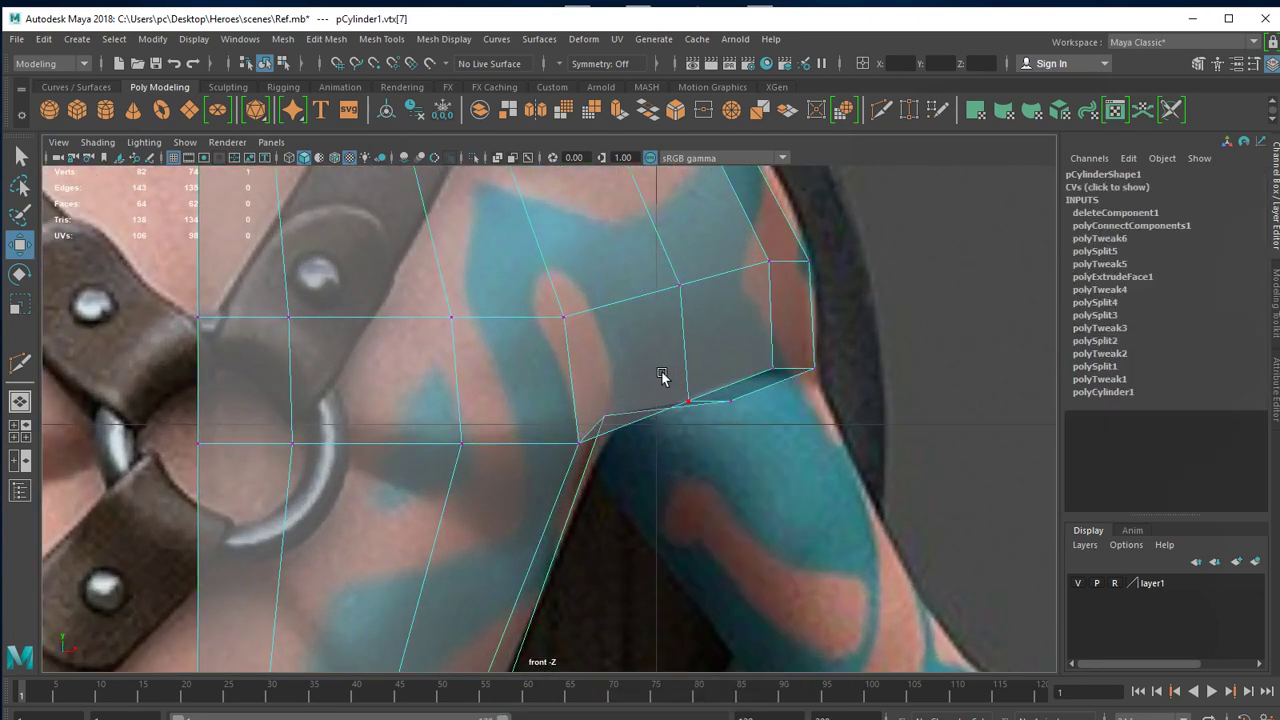
{"action": "left_click", "coordinate": [730, 410]}
{"action": "left_click_drag", "start_coordinate": [730, 410], "coordinate": [705, 383]}
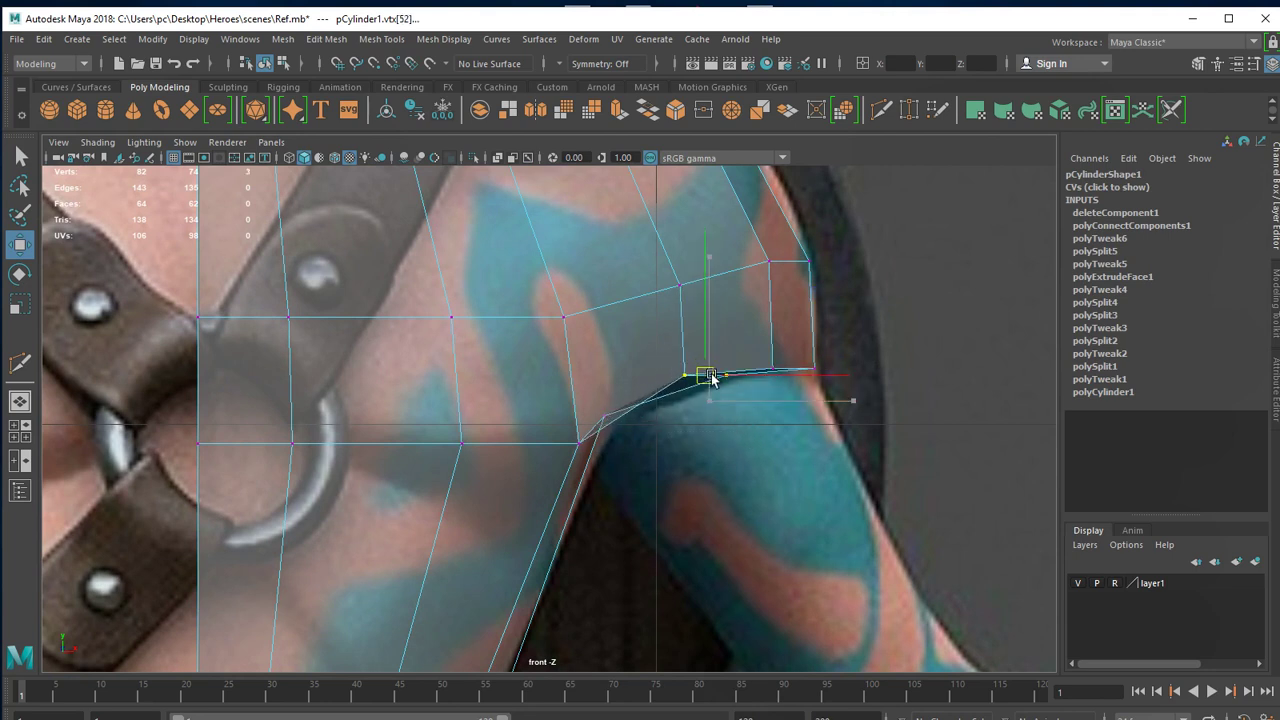
Adjust the remaining lower-edge and armpit vertices to match the reference arm.
{"action": "left_click", "coordinate": [686, 381]}
{"action": "left_click_drag", "start_coordinate": [691, 380], "coordinate": [689, 391]}
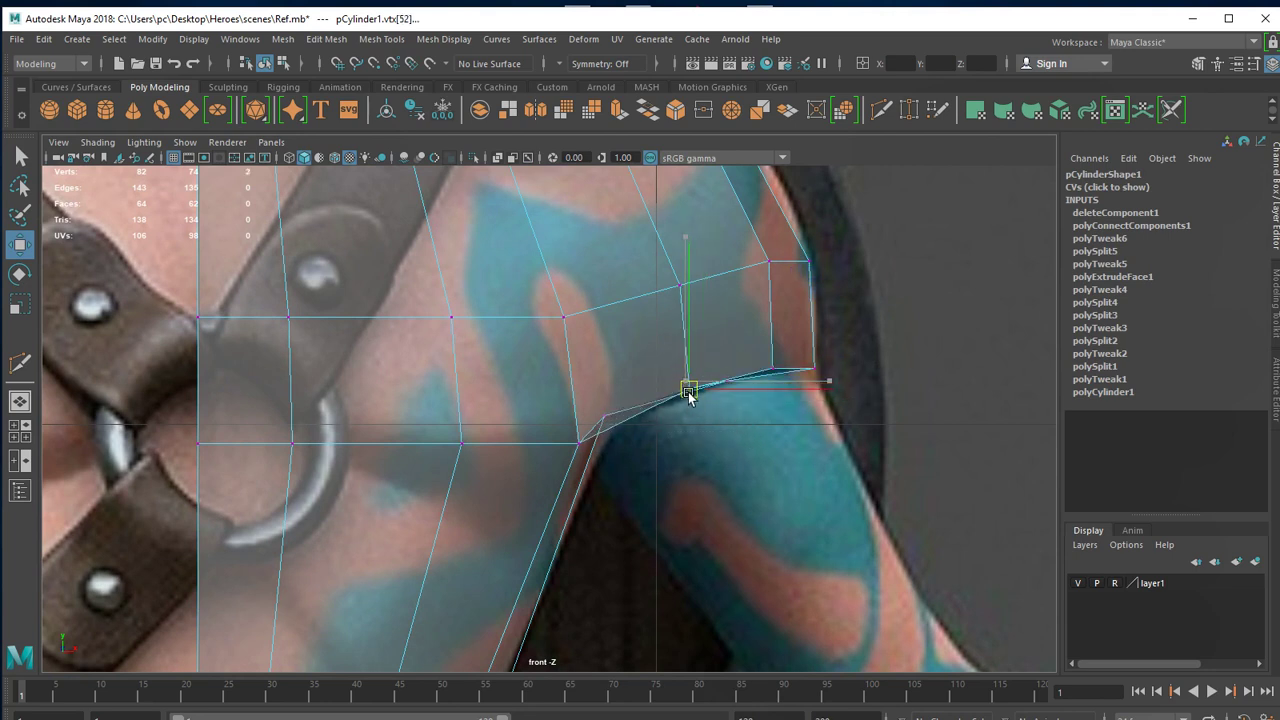
{"action": "left_click", "coordinate": [614, 411]}
{"action": "left_click_drag", "start_coordinate": [607, 414], "coordinate": [609, 423]}
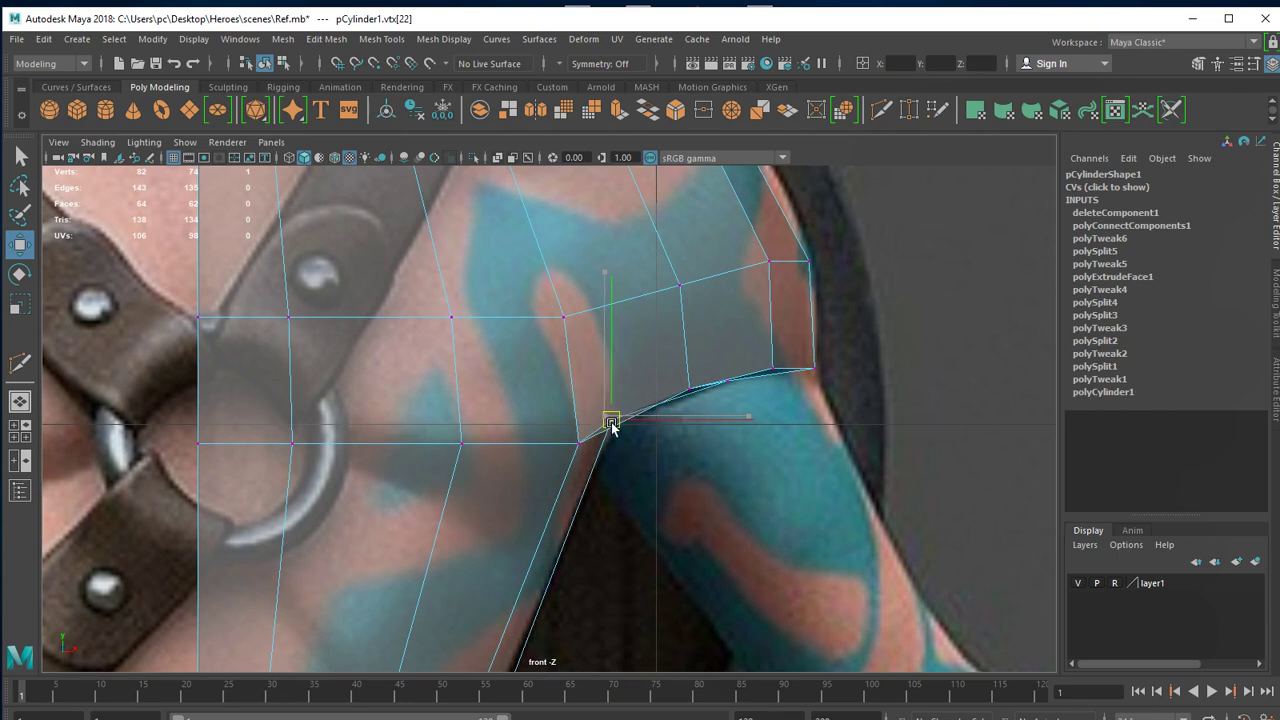
{"action": "left_click", "coordinate": [768, 364]}
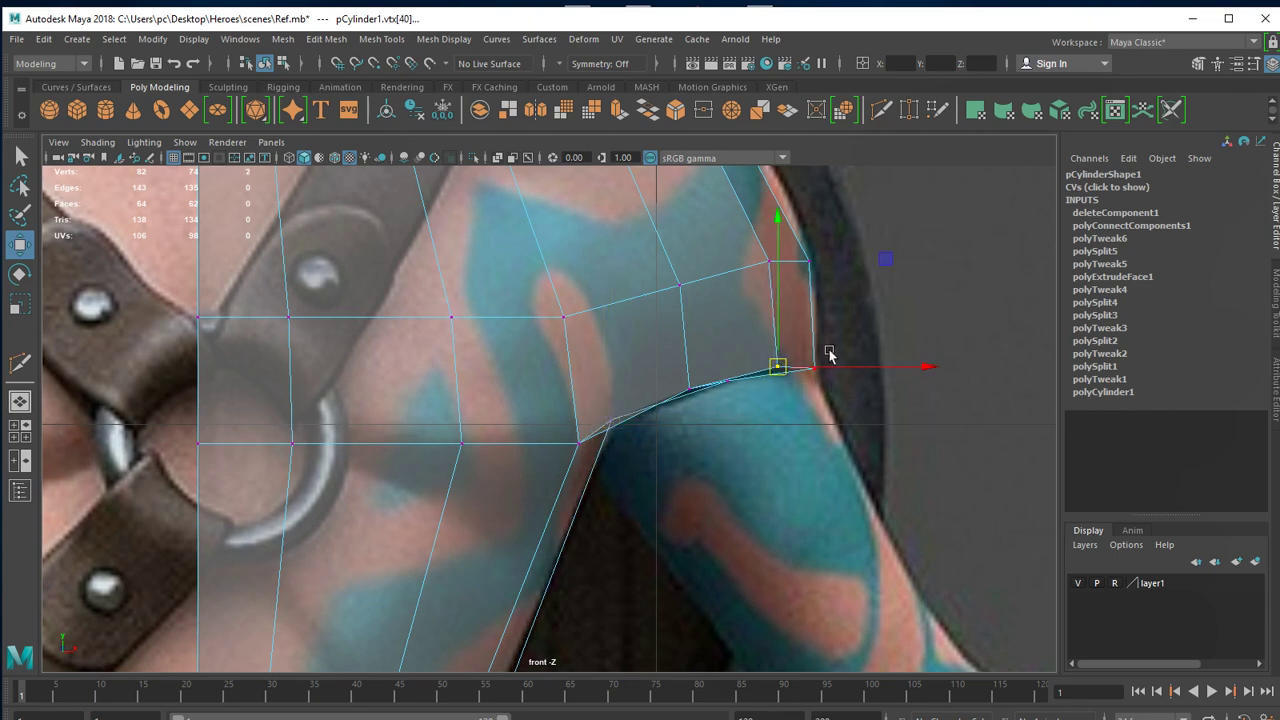
Check the underarm shape from the perspective view, then return to the four-view layout.
{"action": "key", "text": "space"}
{"action": "key", "text": "space"}
{"action": "mouse_move", "coordinate": [846, 283]}
{"action": "left_mouse_down", "text": "alt"}
{"action": "mouse_move", "coordinate": [683, 408]}
{"action": "mouse_move", "coordinate": [586, 408]}
{"action": "mouse_move", "coordinate": [700, 457]}
{"action": "mouse_move", "coordinate": [731, 424]}
{"action": "mouse_move", "coordinate": [734, 451]}
{"action": "mouse_move", "coordinate": [635, 328]}
{"action": "left_mouse_up", "text": "alt"}
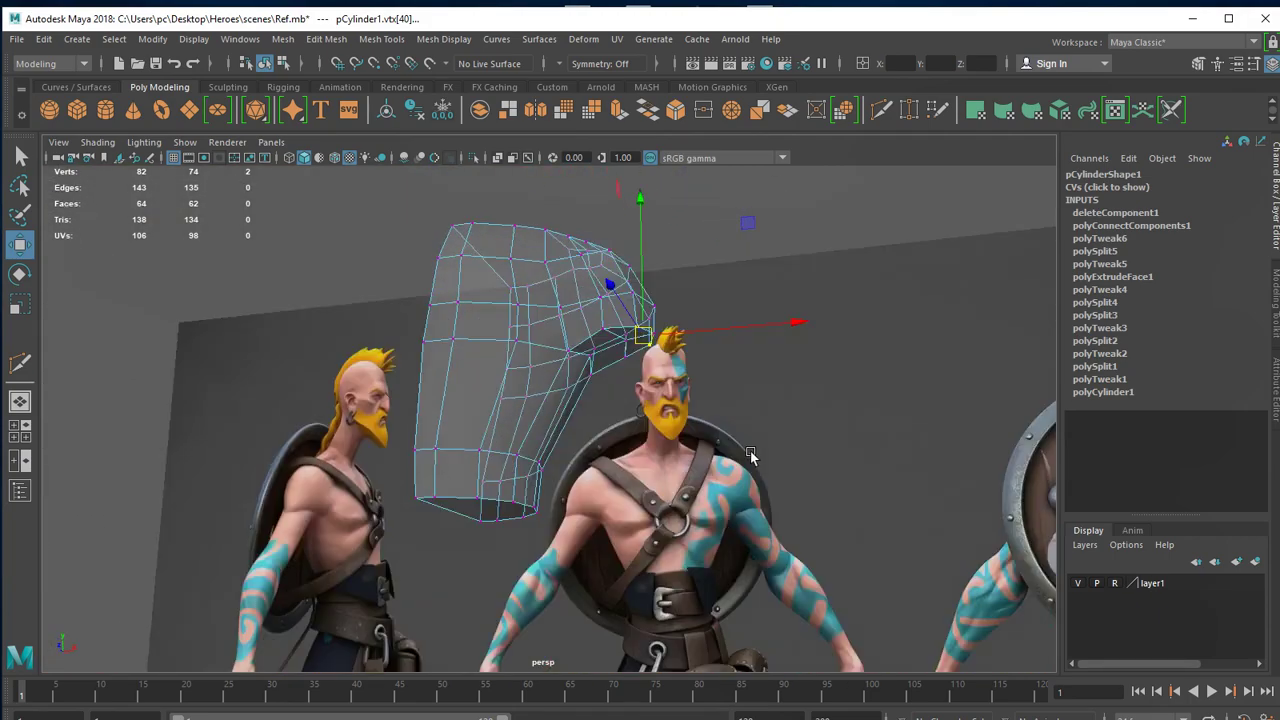
{"action": "right_click_drag", "start_coordinate": [635, 328], "coordinate": [648, 377]}
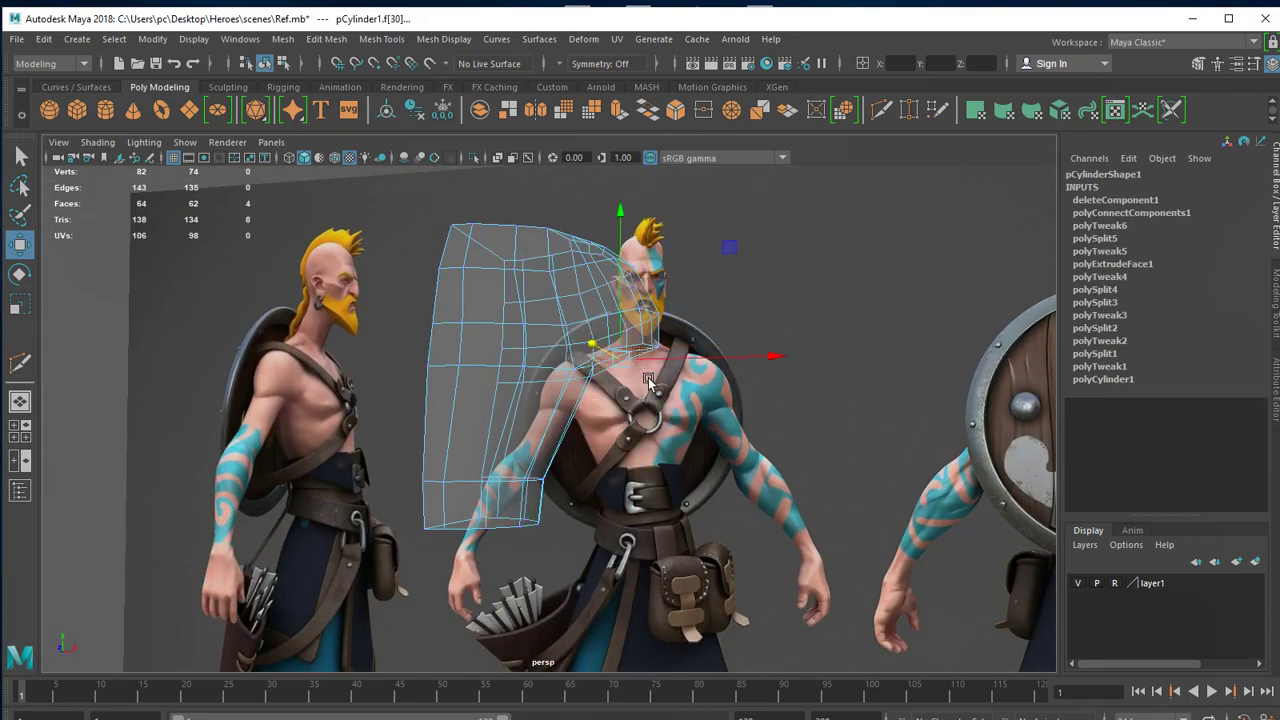
{"action": "left_click_drag", "start_coordinate": [648, 377], "coordinate": [657, 360], "text": "alt"}
{"action": "key", "text": "space"}
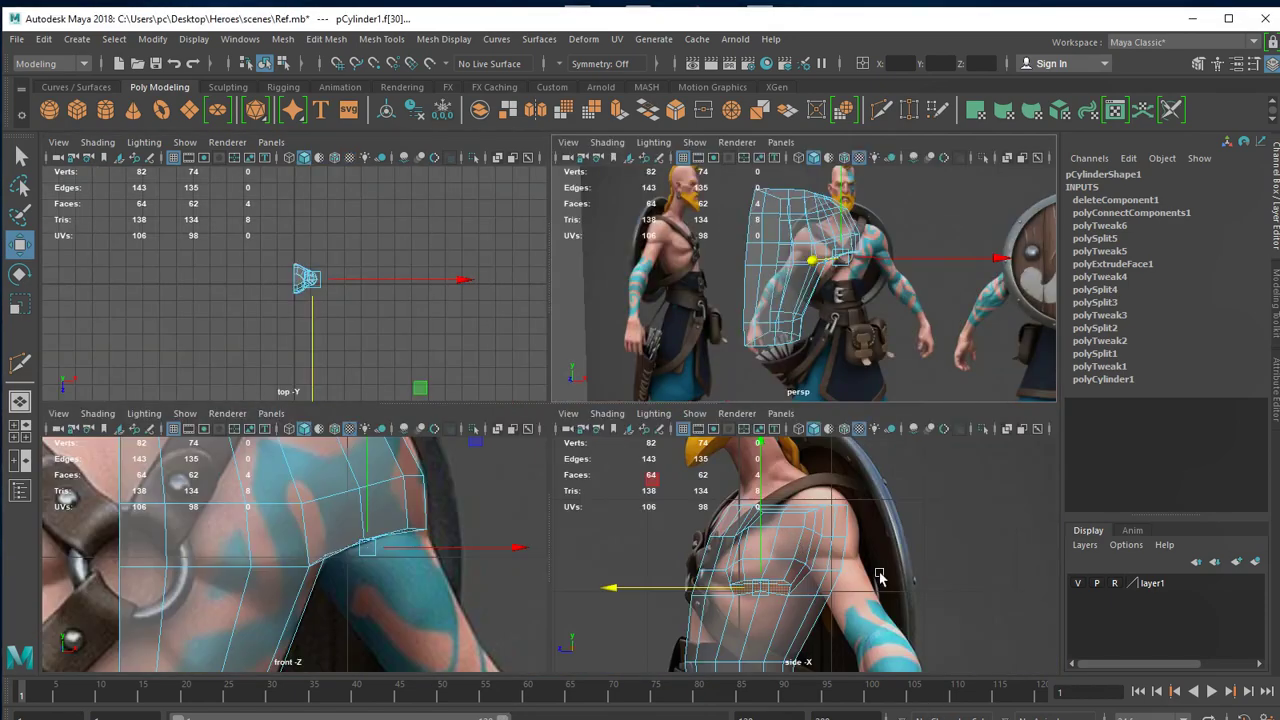
Frame the shoulder in the front view and extrude the selected shoulder faces.
{"action": "key", "text": "space"}
{"action": "key", "text": "space"}
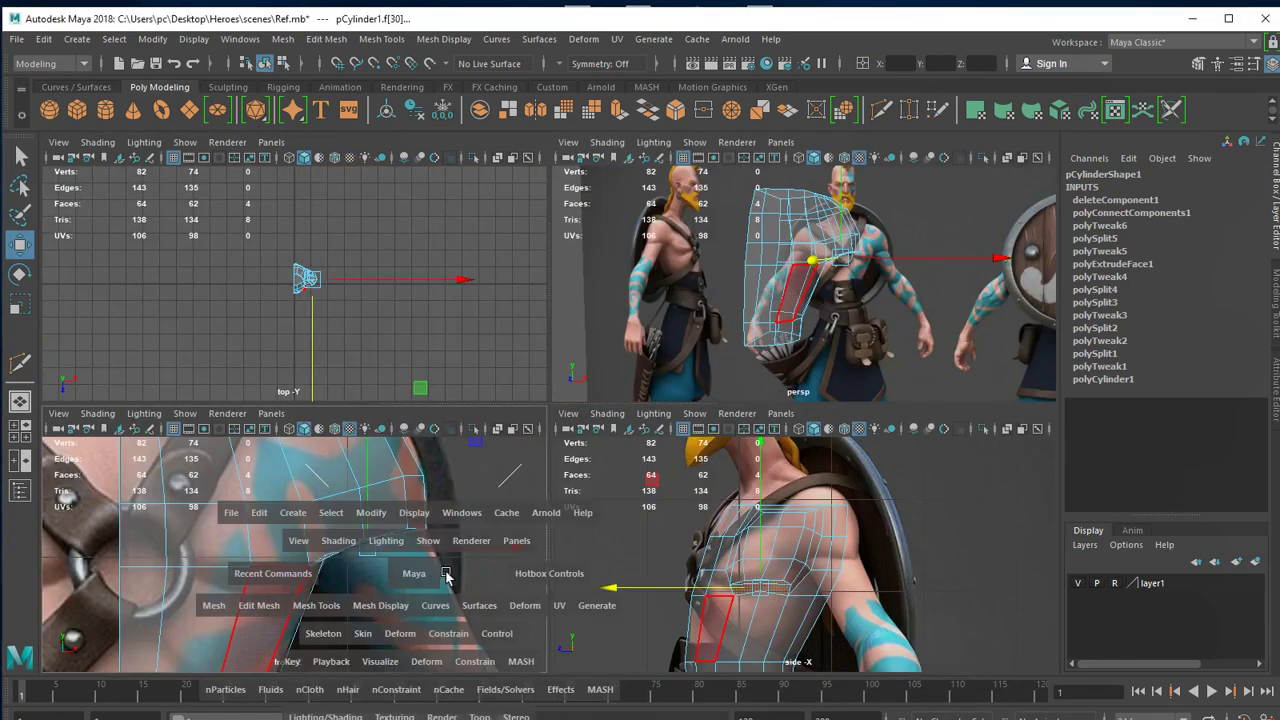
{"action": "key", "text": "space"}
{"action": "scroll", "coordinate": [845, 582], "scroll_direction": "down", "scroll_amount": 5}
{"action": "scroll", "coordinate": [667, 520], "scroll_direction": "up", "scroll_amount": 2}
{"action": "scroll", "coordinate": [700, 500], "scroll_direction": "up", "scroll_amount": 2}
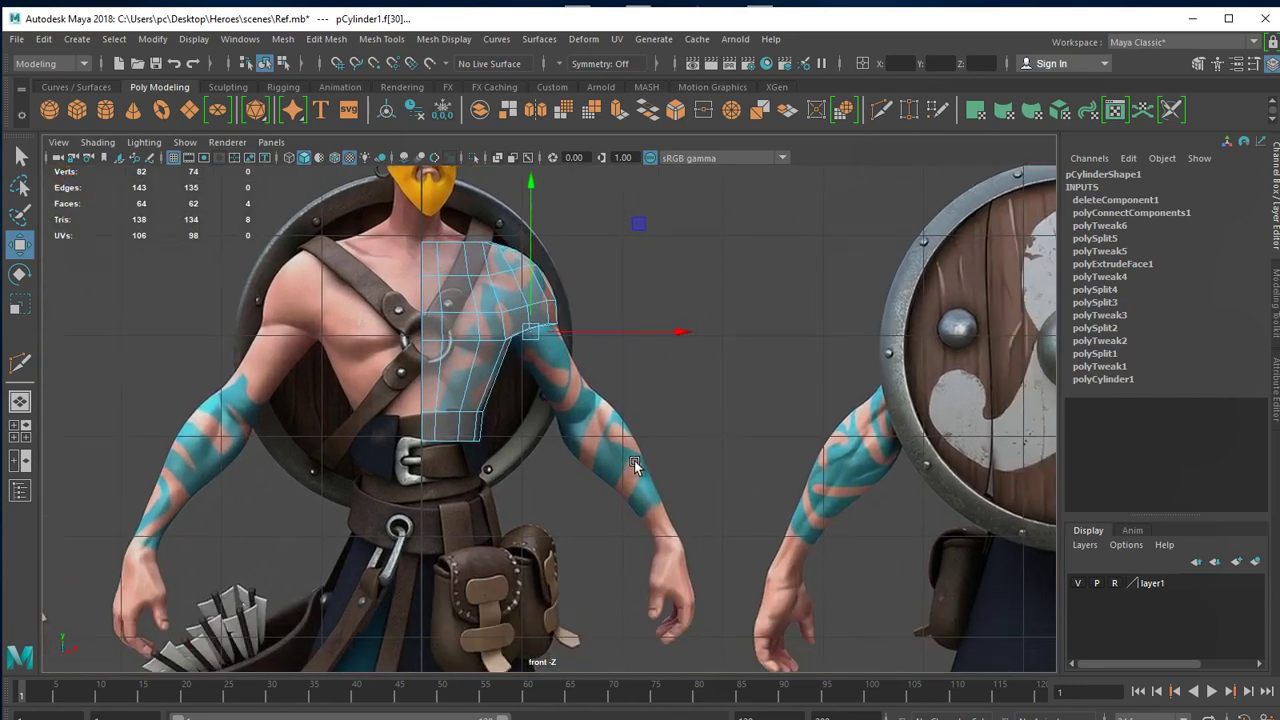
{"action": "scroll", "coordinate": [740, 472], "scroll_direction": "up", "scroll_amount": 2}
{"action": "middle_click_drag", "start_coordinate": [554, 374], "coordinate": [552, 452], "text": "alt"}
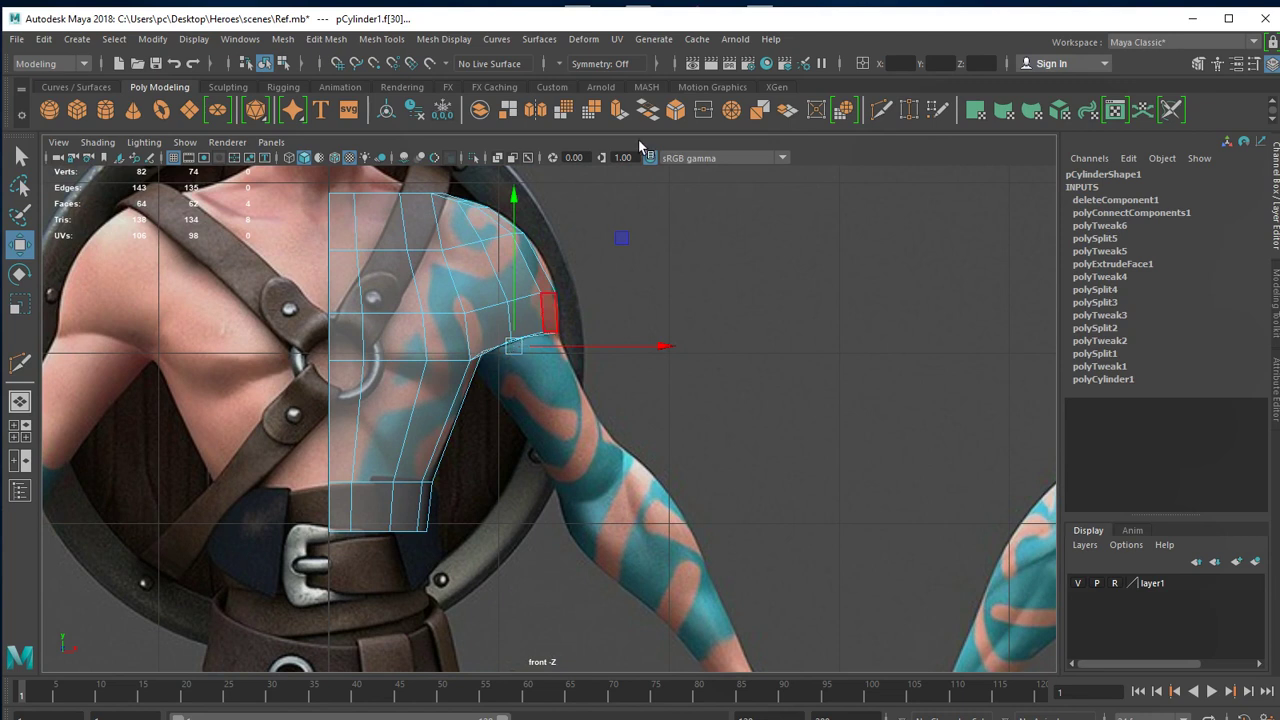
{"action": "left_click", "coordinate": [620, 111]}
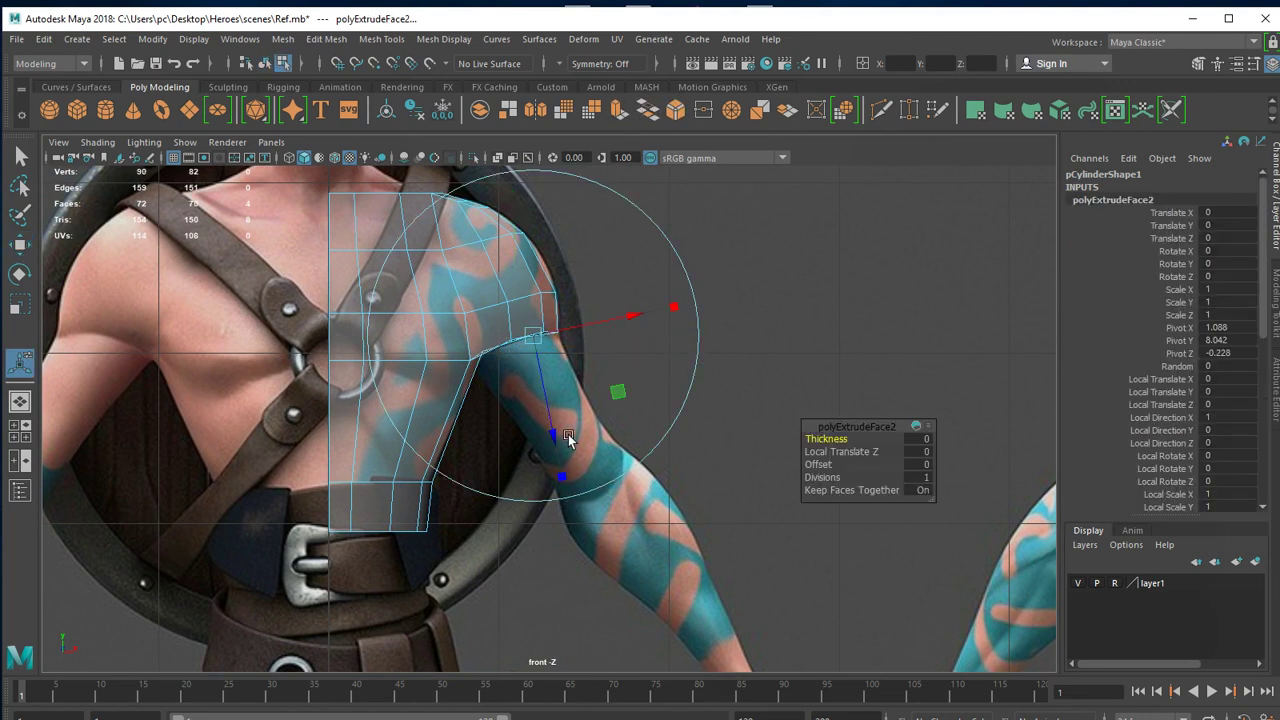
Pull the extruded faces down along the reference arm toward the elbow.
{"action": "left_click_drag", "start_coordinate": [567, 440], "coordinate": [565, 468]}
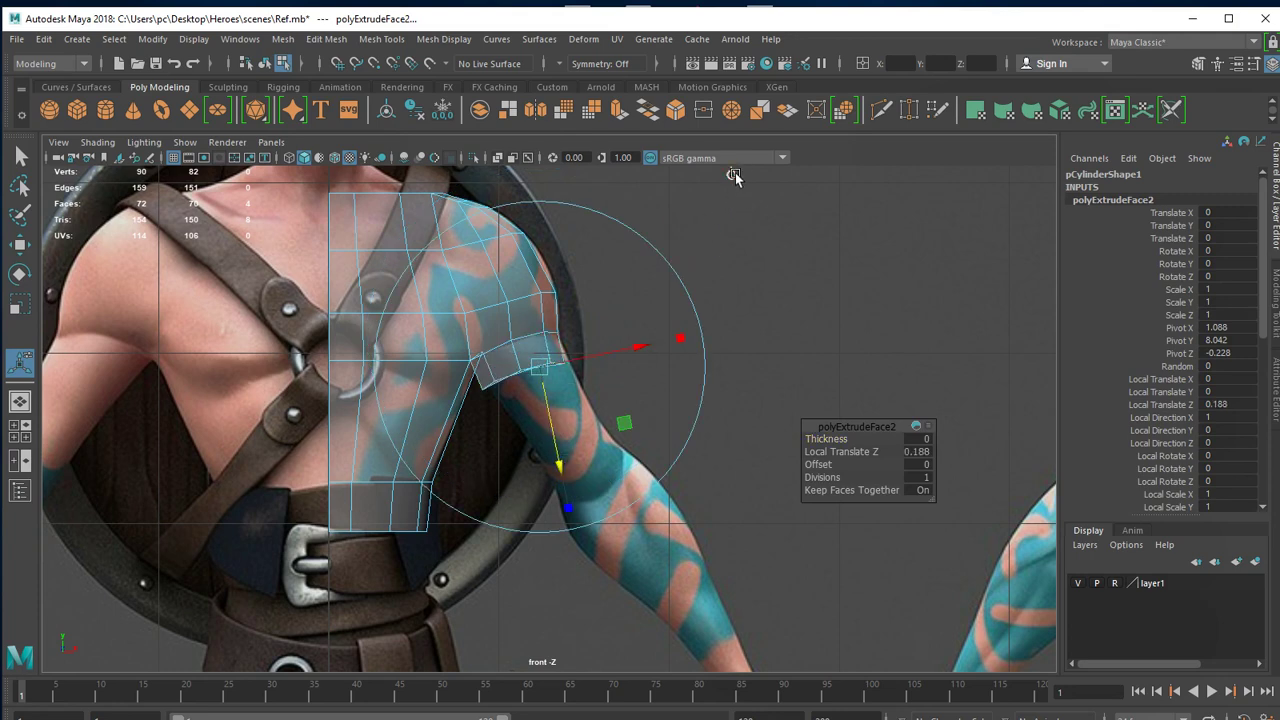
{"action": "left_click_drag", "start_coordinate": [516, 350], "coordinate": [588, 450]}
{"action": "scroll", "coordinate": [766, 566], "scroll_direction": "up", "scroll_amount": 5}
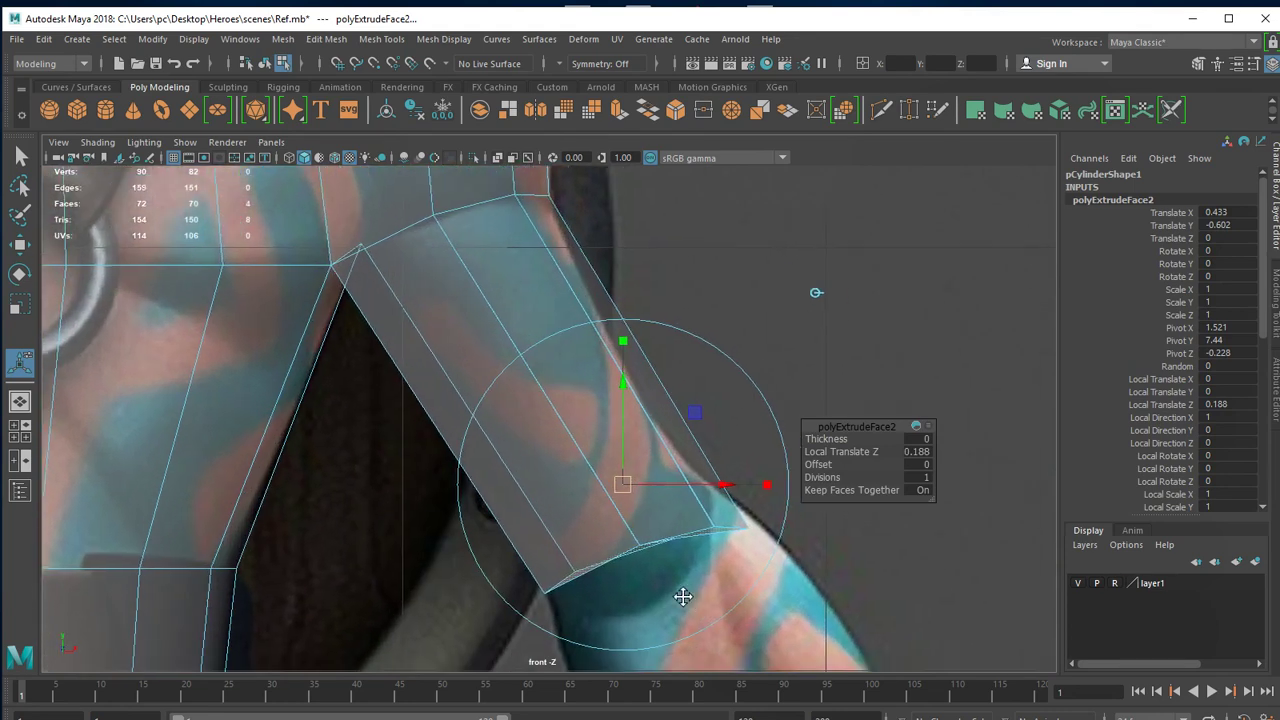
{"action": "middle_click_drag", "start_coordinate": [682, 596], "coordinate": [567, 509], "text": "alt"}
{"action": "right_click_drag", "start_coordinate": [733, 397], "coordinate": [578, 355]}
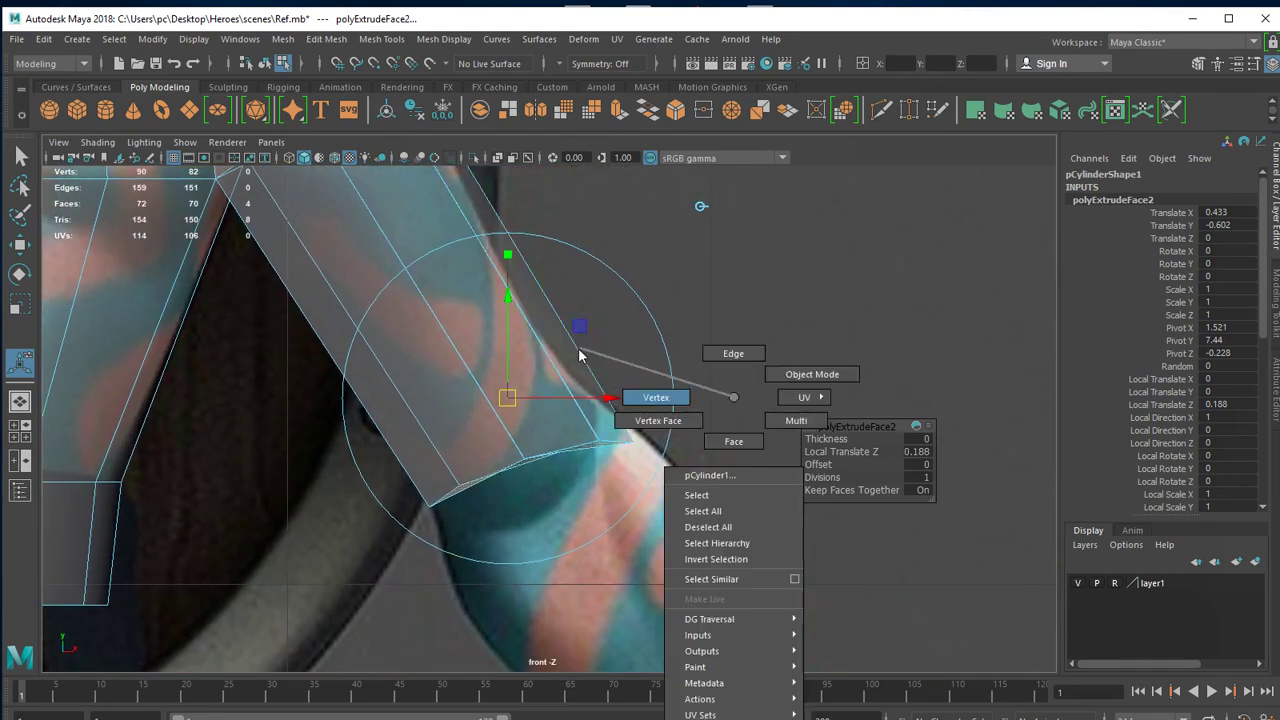
Move the first arm-end vertices onto the reference arm's outer and bottom edges.
{"action": "left_click", "coordinate": [640, 440]}
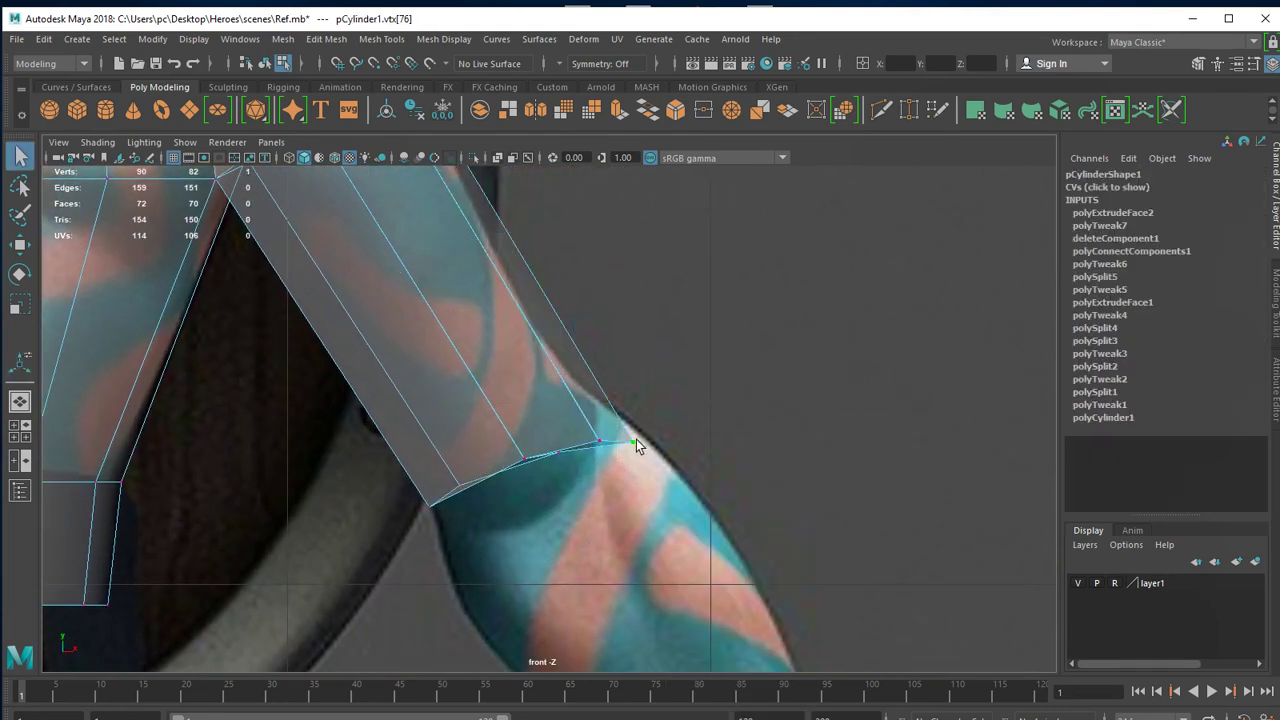
{"action": "key", "text": "w"}
{"action": "left_click_drag", "start_coordinate": [636, 440], "coordinate": [598, 403]}
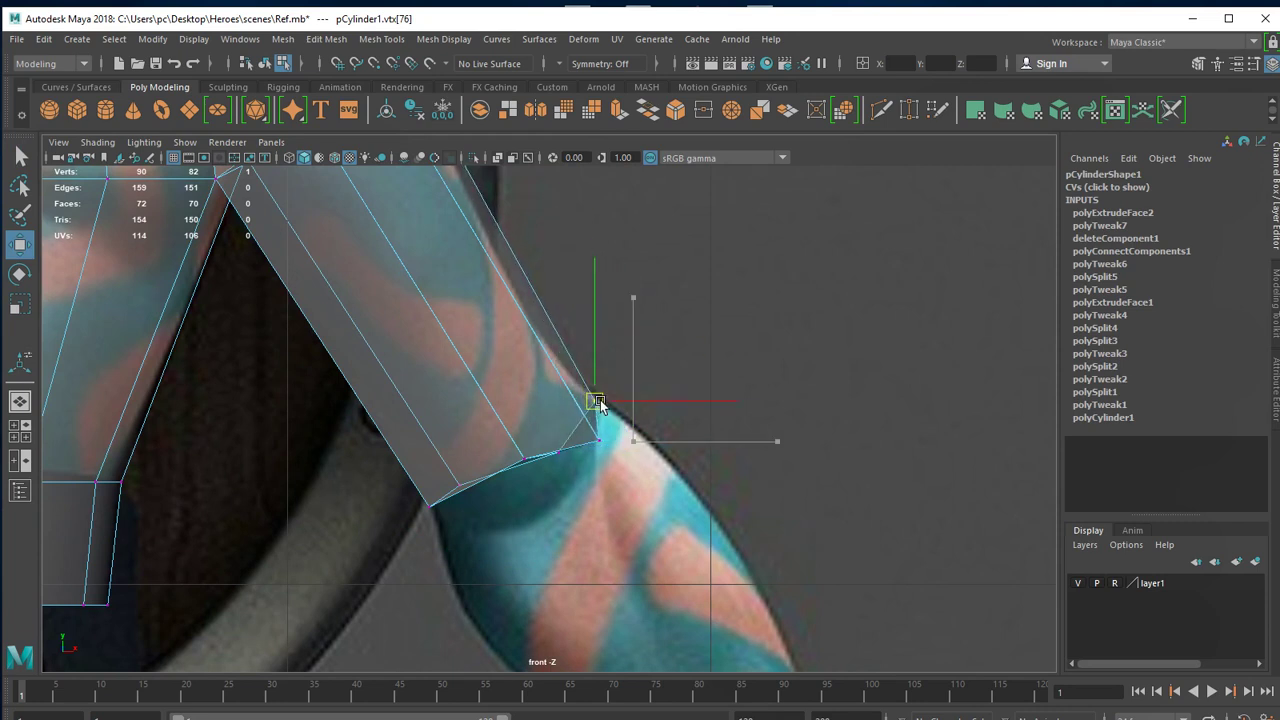
{"action": "left_click", "coordinate": [523, 457]}
{"action": "left_click_drag", "start_coordinate": [523, 457], "coordinate": [555, 513]}
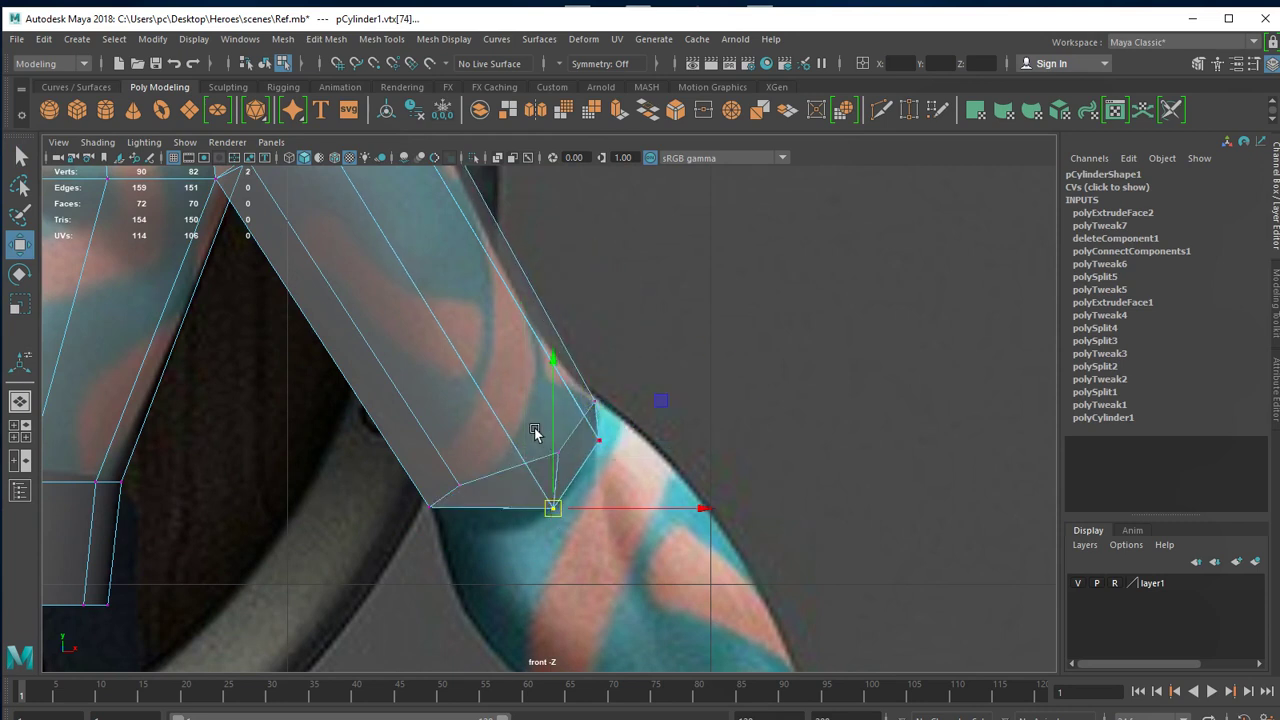
{"action": "left_click", "coordinate": [568, 474]}
{"action": "left_click_drag", "start_coordinate": [556, 459], "coordinate": [567, 470]}
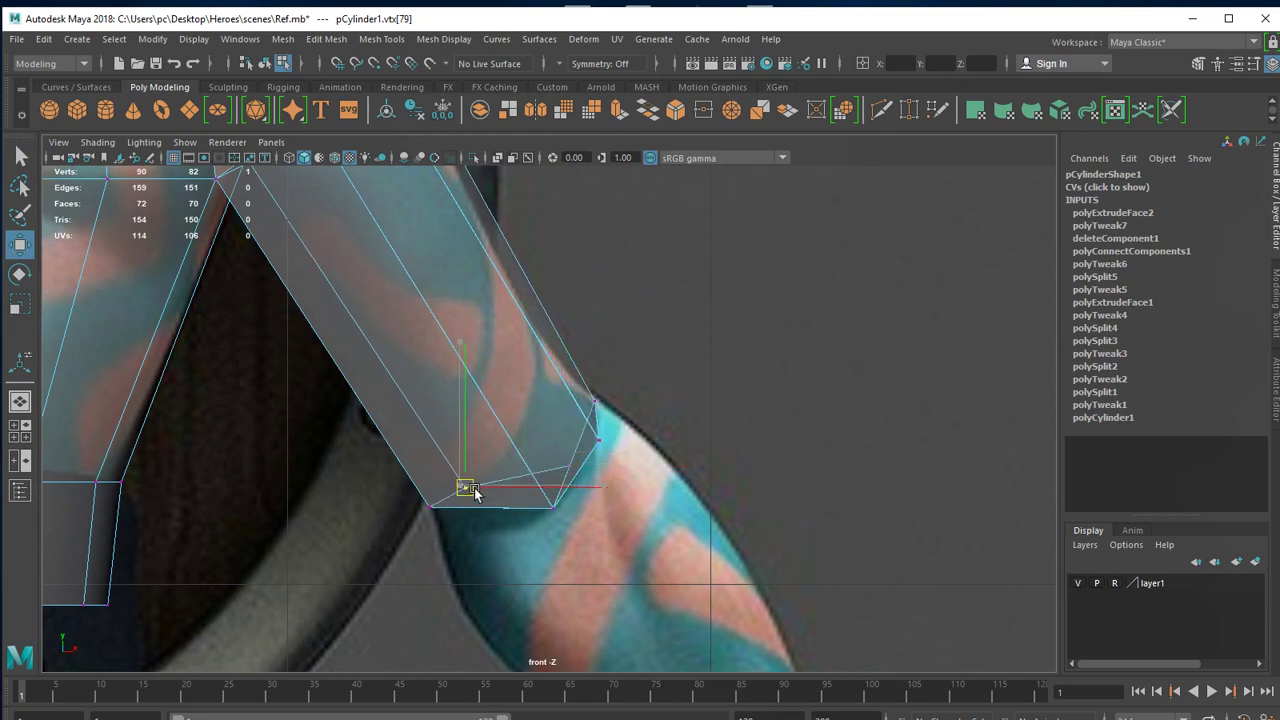
{"action": "left_click", "coordinate": [486, 506]}
Orbit the perspective view under the arm and select three arm-end vertices.
{"action": "key", "text": "space"}
{"action": "key", "text": "space"}
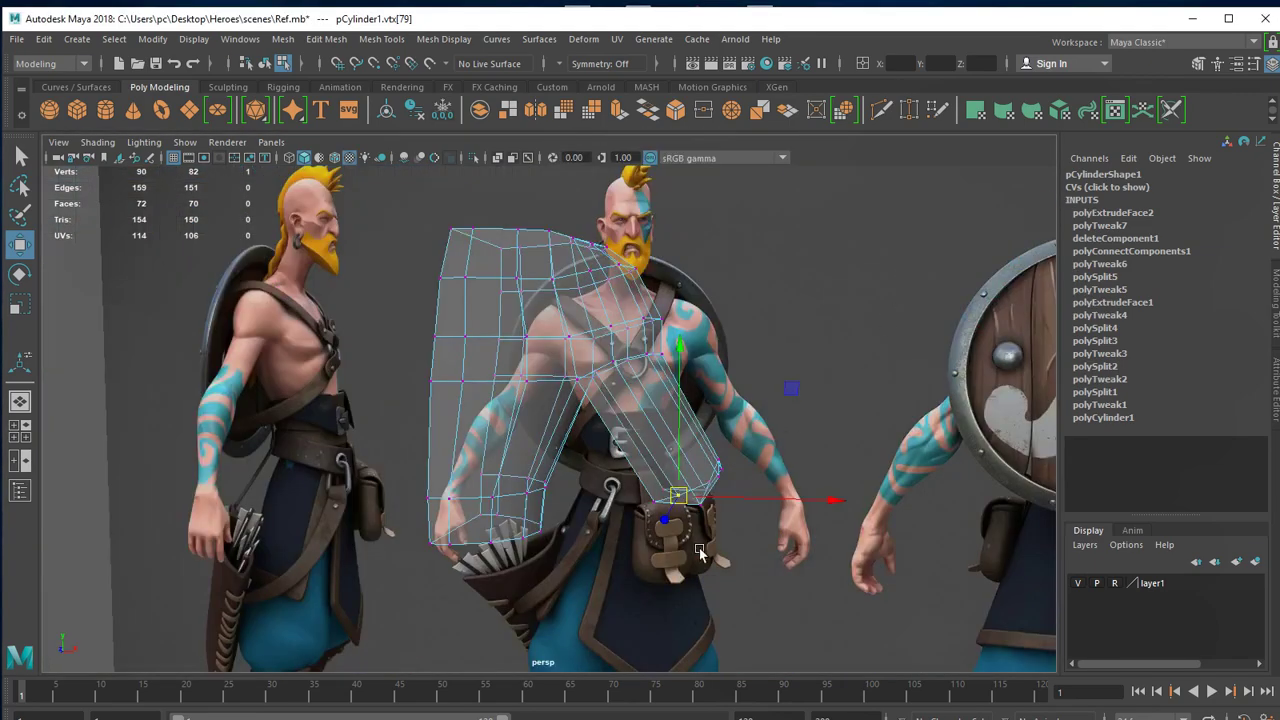
{"action": "mouse_move", "coordinate": [905, 276]}
{"action": "left_mouse_down", "text": "alt"}
{"action": "mouse_move", "coordinate": [633, 545]}
{"action": "mouse_move", "coordinate": [617, 545]}
{"action": "mouse_move", "coordinate": [647, 468]}
{"action": "mouse_move", "coordinate": [626, 497]}
{"action": "left_mouse_up", "text": "alt"}
{"action": "scroll", "coordinate": [633, 545], "scroll_direction": "up", "scroll_amount": 5}
{"action": "left_click_drag", "start_coordinate": [681, 357], "coordinate": [695, 370], "text": "alt"}
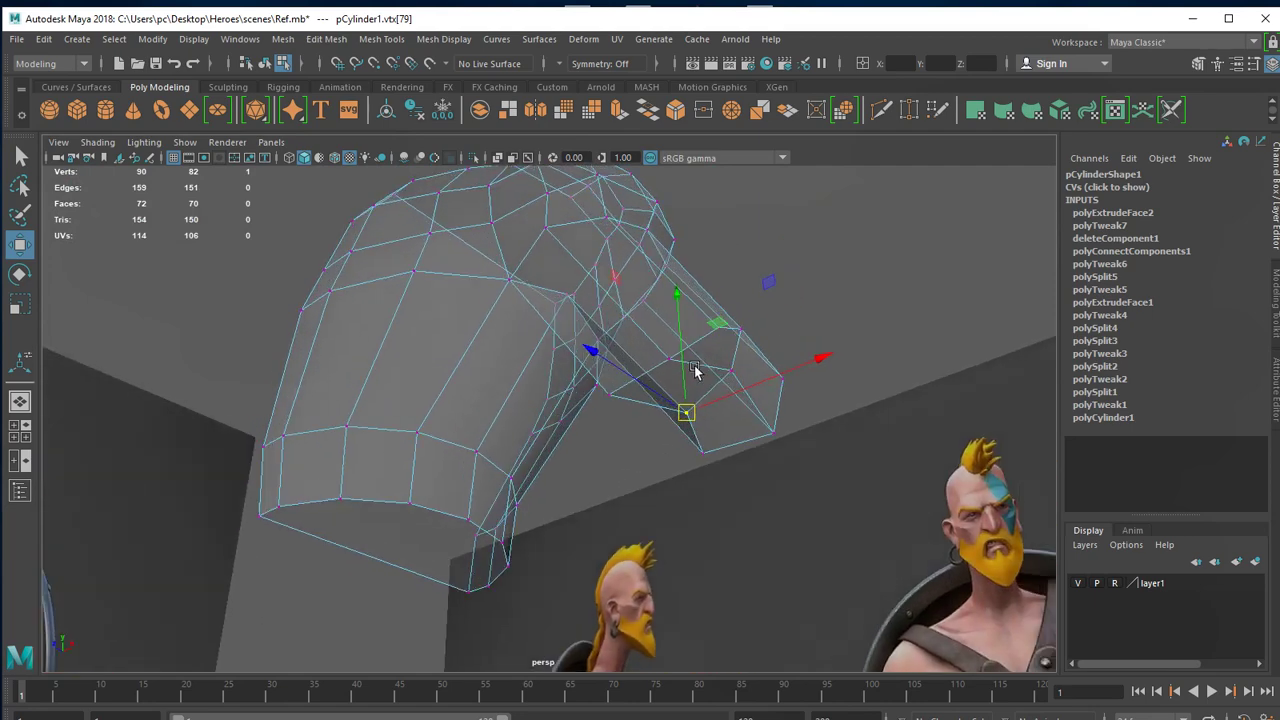
{"action": "left_click", "coordinate": [668, 358]}
{"action": "left_click", "coordinate": [610, 393], "text": "shift"}
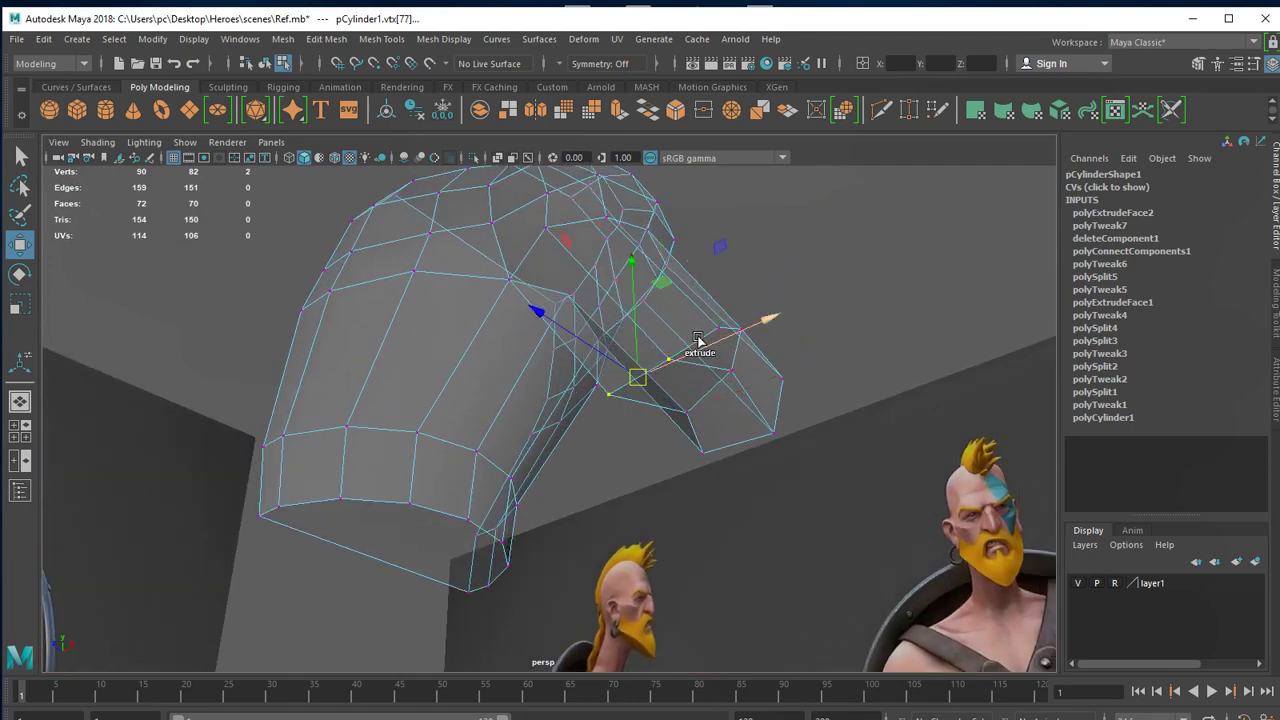
{"action": "left_click", "coordinate": [716, 329], "text": "shift"}
In the front view, move the bottom-right, outer and inner end vertices onto the arm outline.
{"action": "key", "text": "space"}
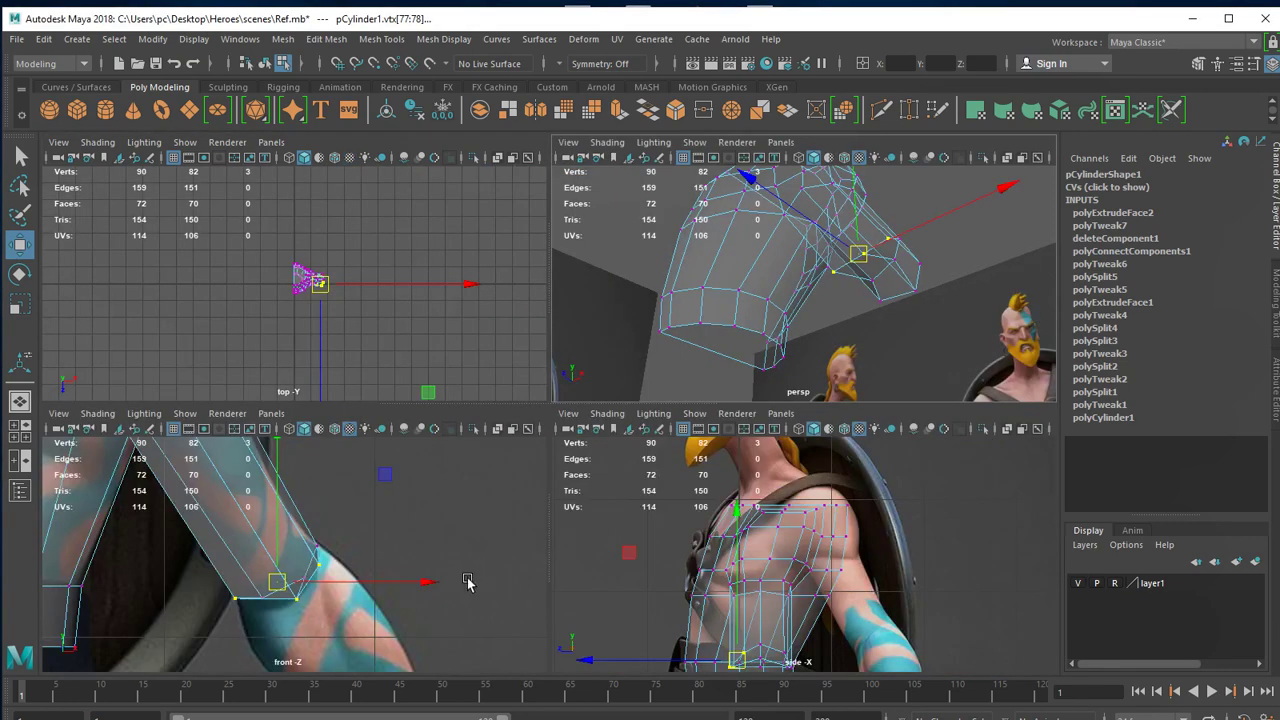
{"action": "key", "text": "space"}
{"action": "scroll", "coordinate": [530, 530], "scroll_direction": "up", "scroll_amount": 1}
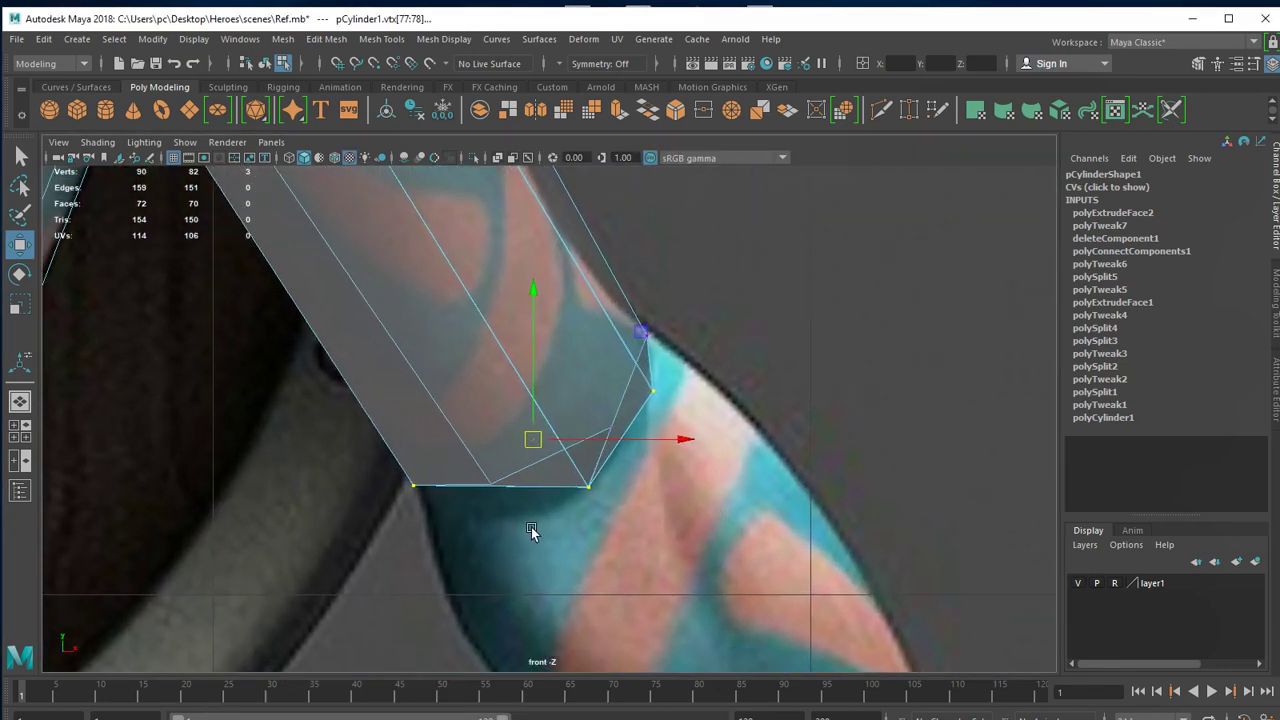
{"action": "left_click", "coordinate": [582, 486]}
{"action": "left_click_drag", "start_coordinate": [586, 489], "coordinate": [560, 511]}
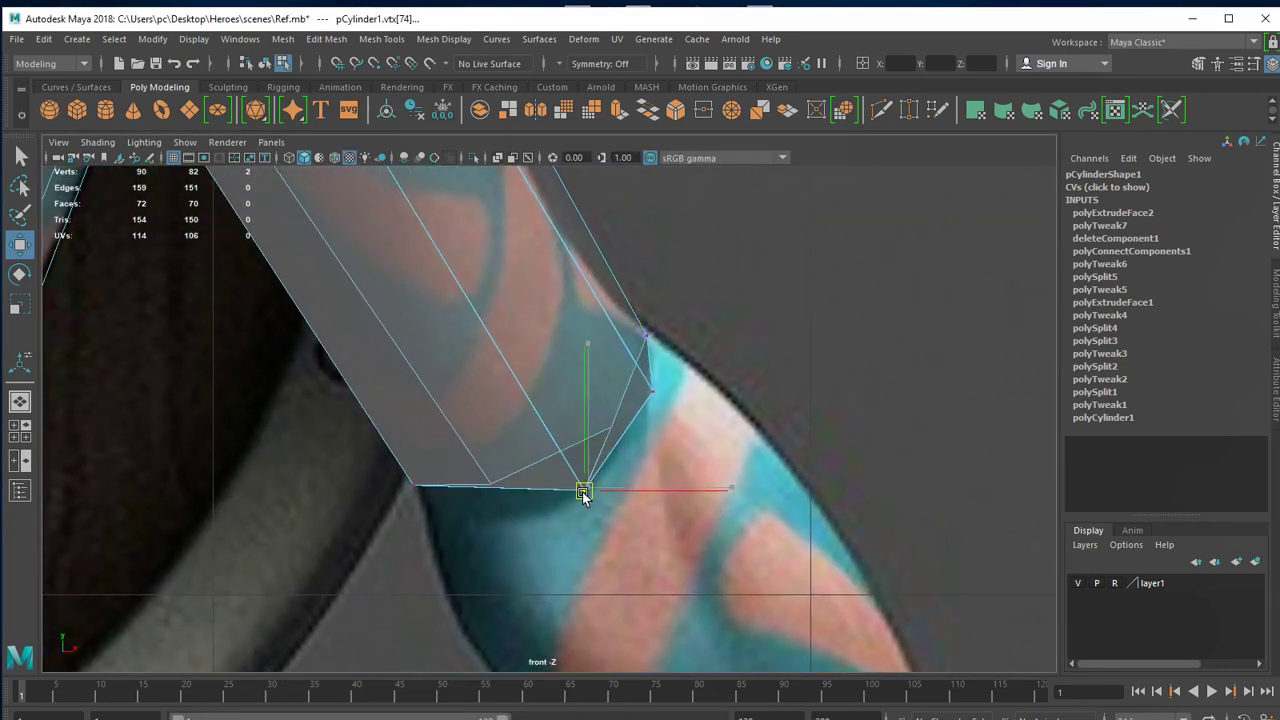
{"action": "left_click", "coordinate": [650, 388]}
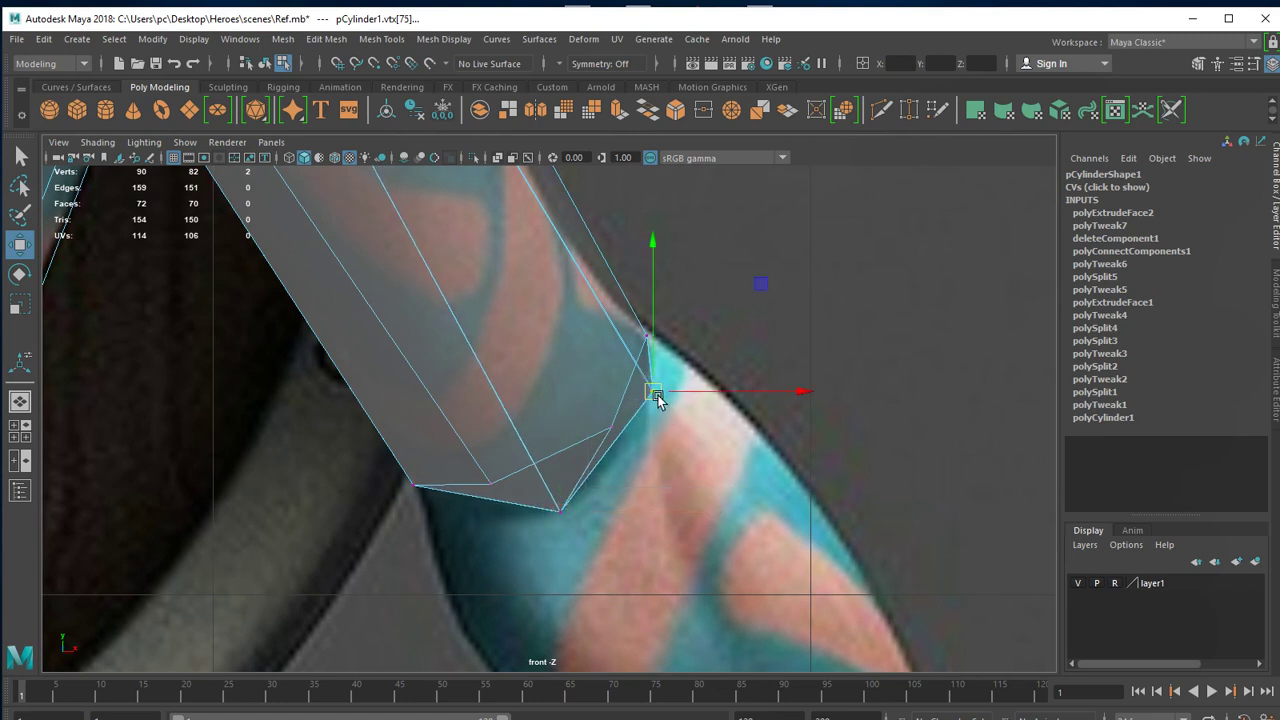
{"action": "mouse_move", "coordinate": [650, 390]}
{"action": "left_mouse_down"}
{"action": "mouse_move", "coordinate": [622, 443]}
{"action": "mouse_move", "coordinate": [598, 378]}
{"action": "left_mouse_up"}
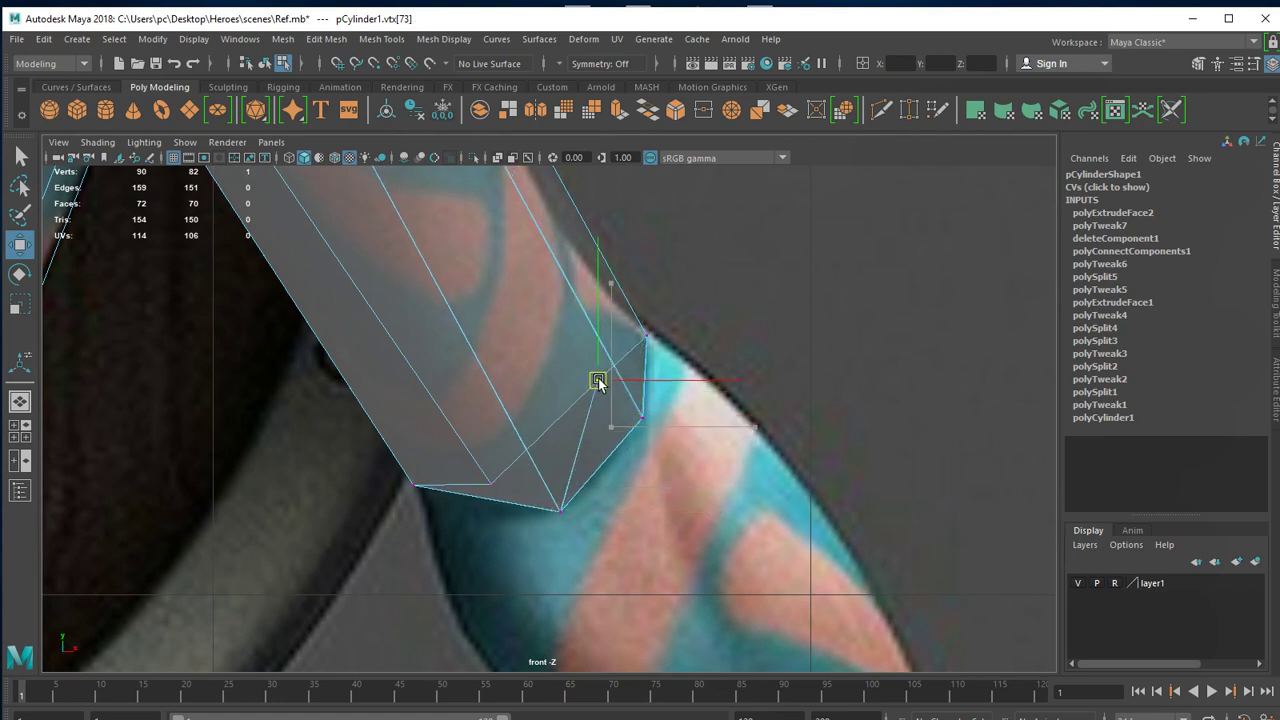
{"action": "left_click", "coordinate": [496, 487]}
{"action": "left_click_drag", "start_coordinate": [498, 490], "coordinate": [484, 446]}
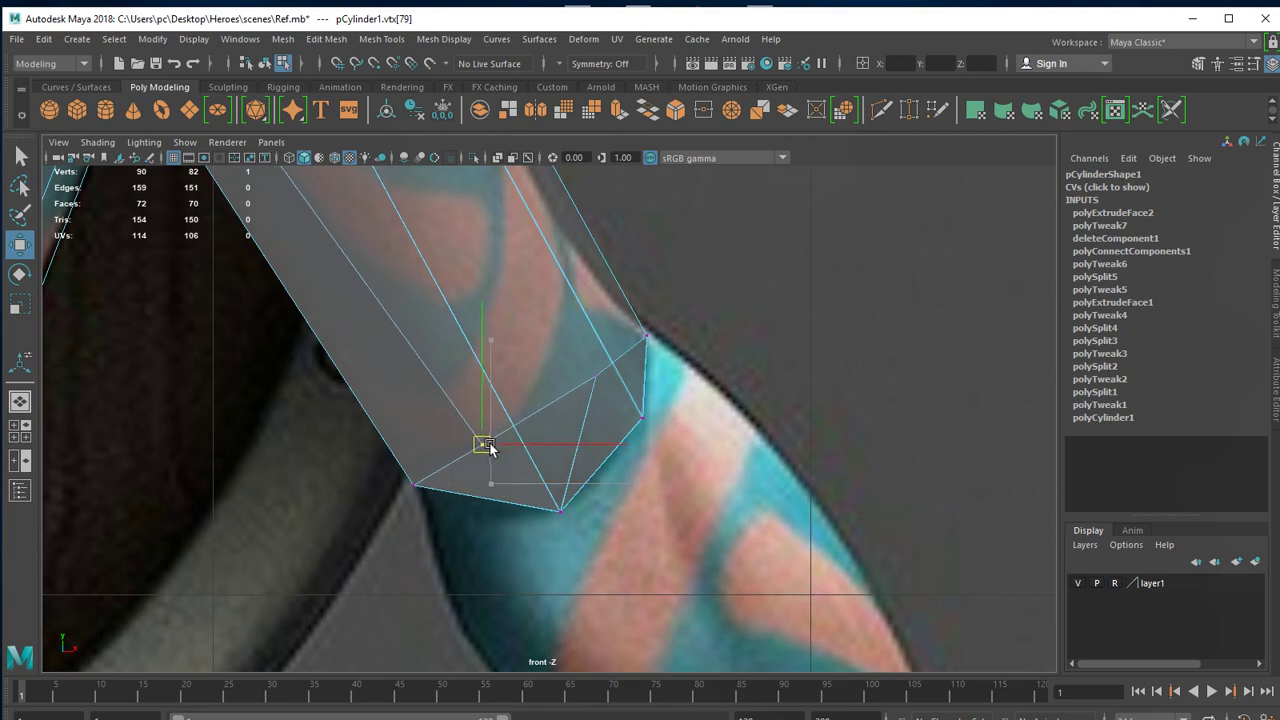
Fine-tune the outer, inner and lower-left corner vertices, then review the arm in perspective.
{"action": "left_click", "coordinate": [598, 377]}
{"action": "left_click_drag", "start_coordinate": [600, 380], "coordinate": [579, 372]}
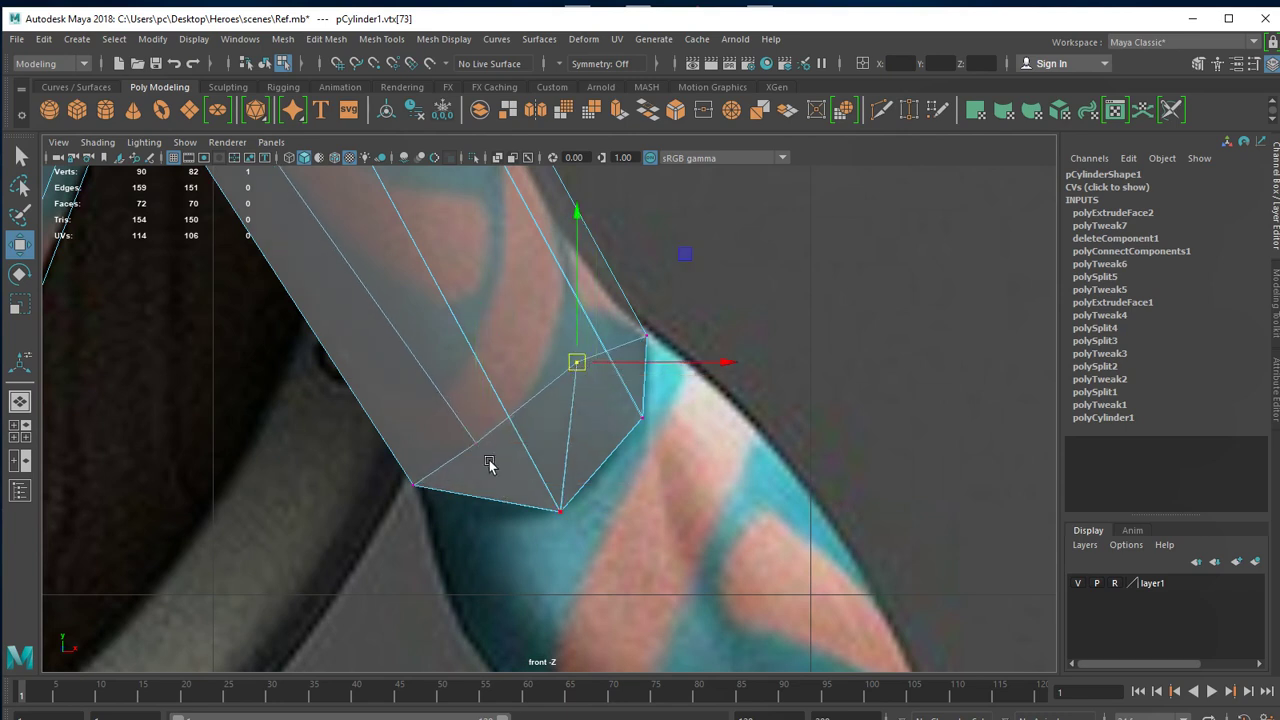
{"action": "left_click", "coordinate": [476, 450]}
{"action": "left_click_drag", "start_coordinate": [474, 448], "coordinate": [465, 440]}
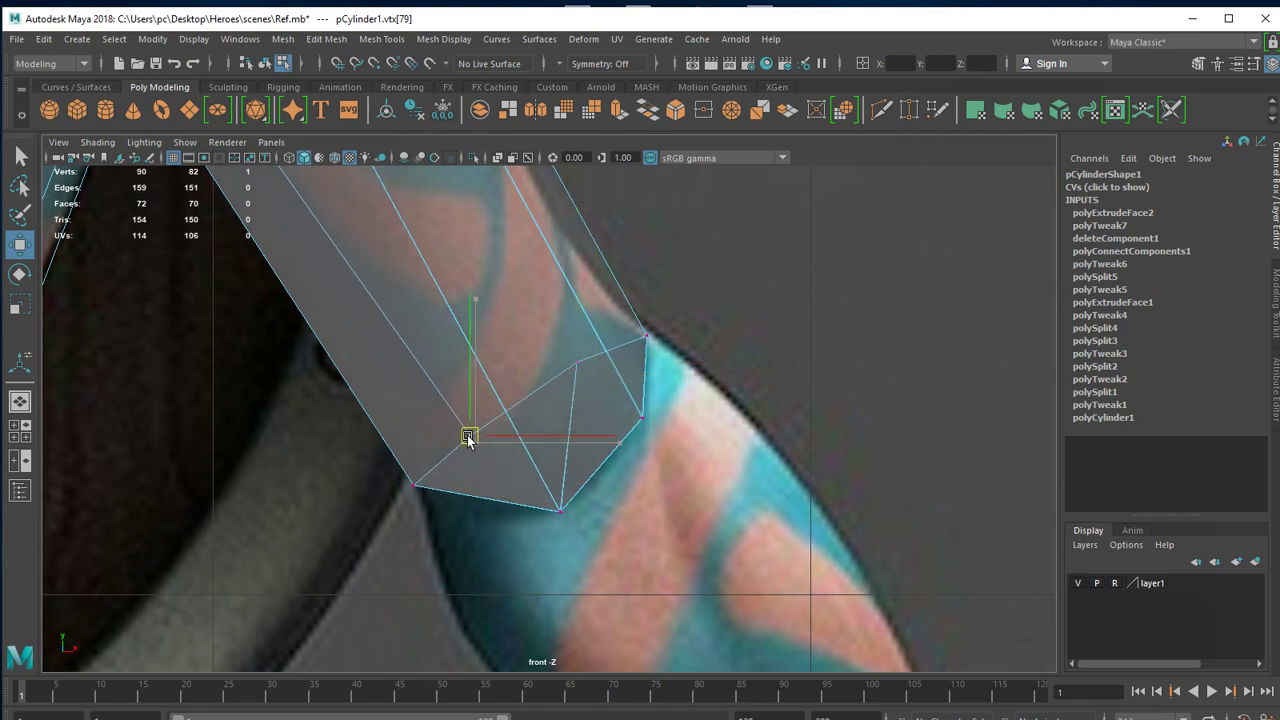
{"action": "left_click_drag", "start_coordinate": [638, 326], "coordinate": [634, 331]}
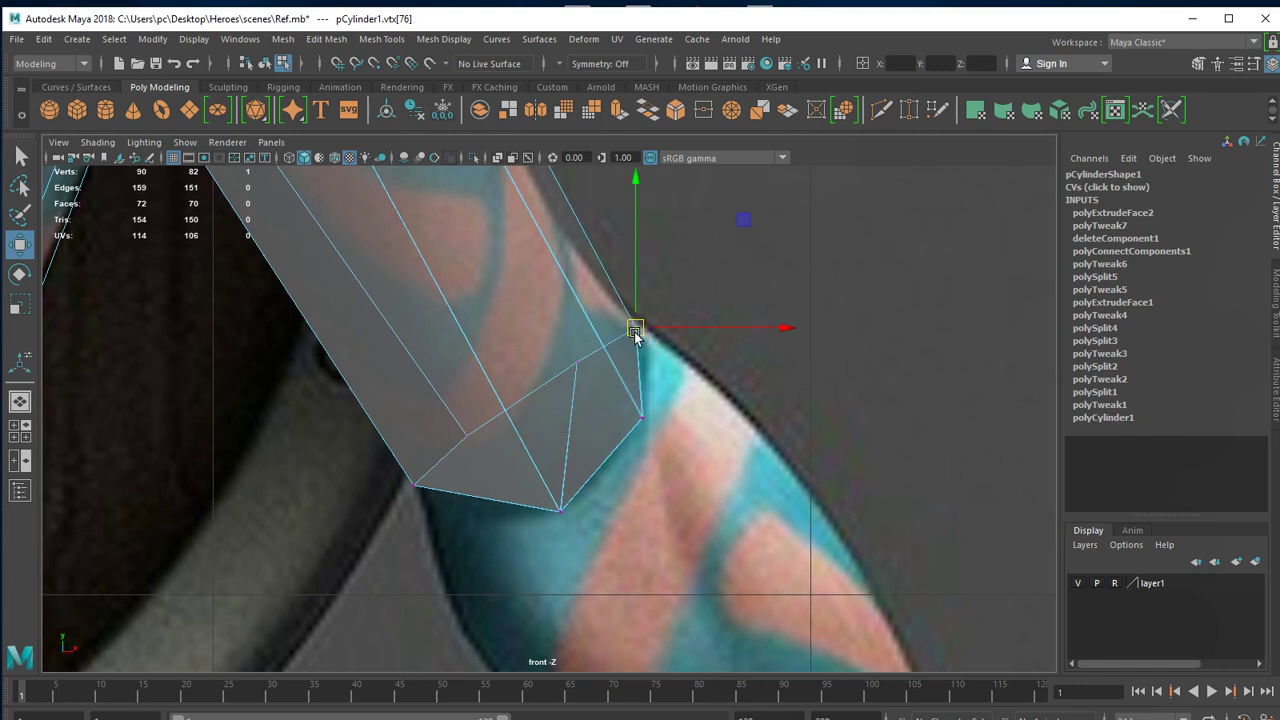
{"action": "left_click", "coordinate": [572, 366]}
{"action": "left_click_drag", "start_coordinate": [571, 365], "coordinate": [566, 364]}
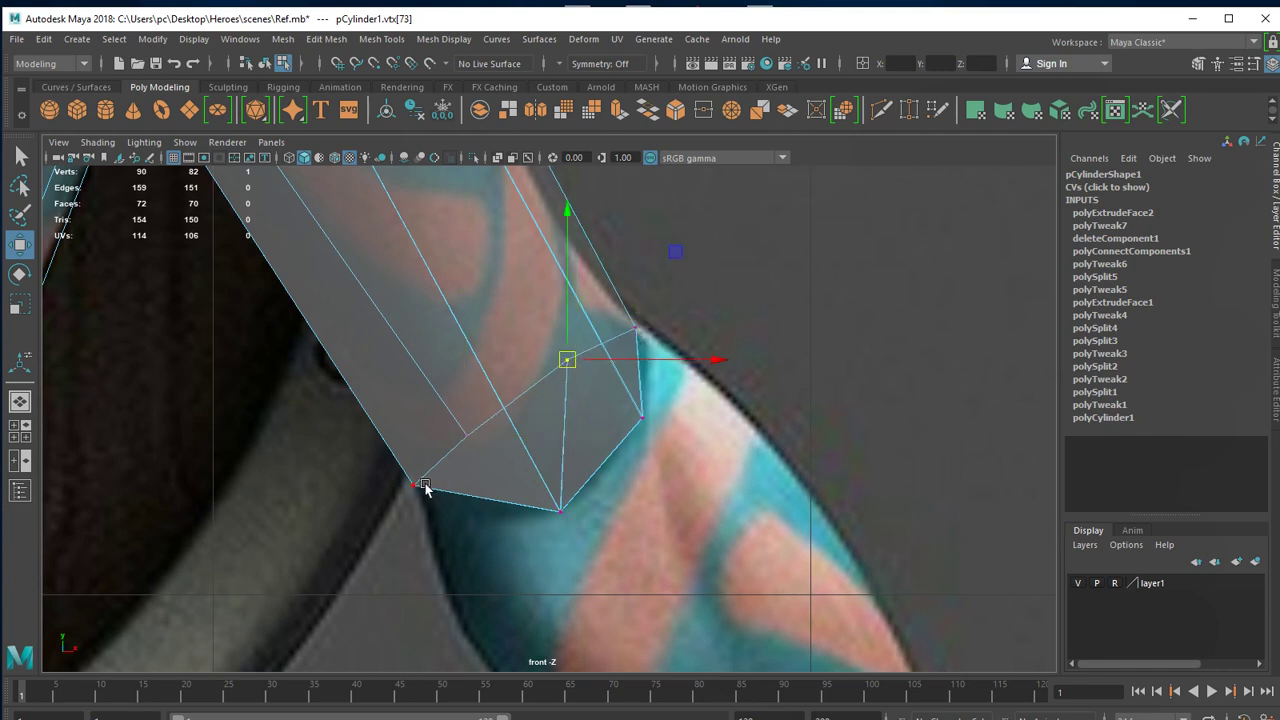
{"action": "left_click", "coordinate": [409, 471]}
{"action": "left_click_drag", "start_coordinate": [414, 486], "coordinate": [437, 505]}
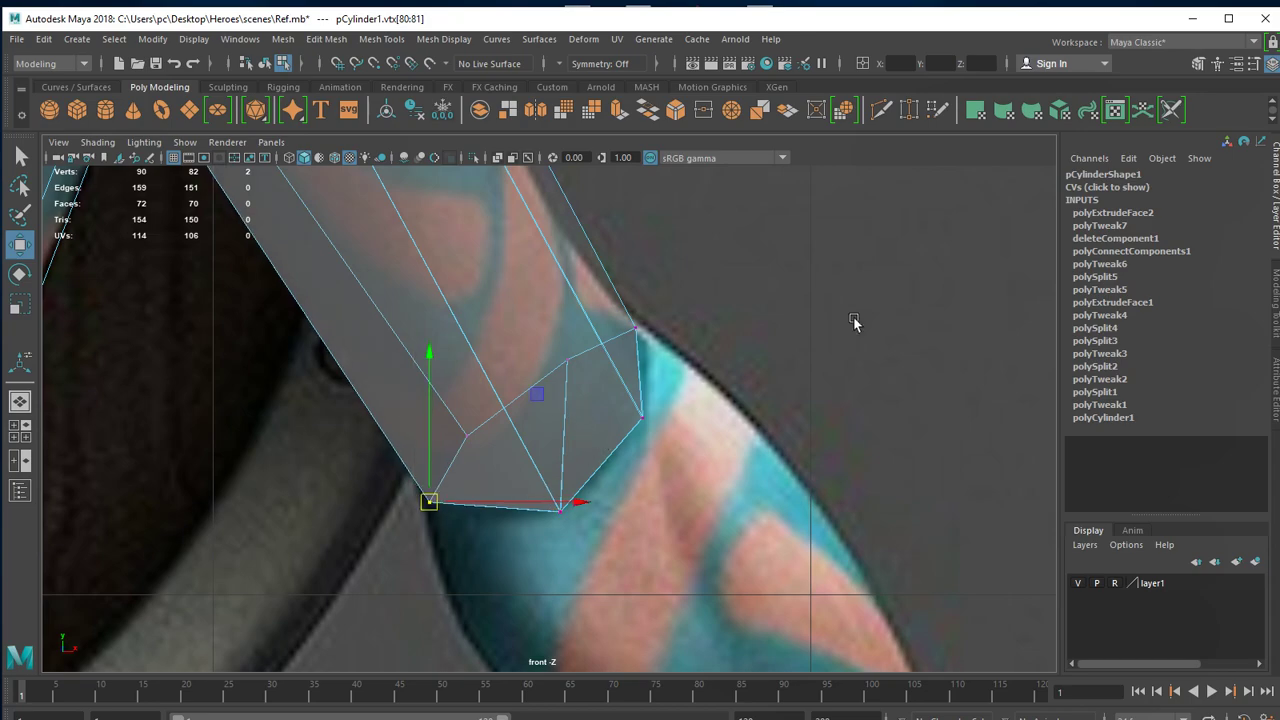
{"action": "key", "text": "space"}
{"action": "key", "text": "space"}
{"action": "mouse_move", "coordinate": [723, 514]}
{"action": "left_mouse_down", "text": "alt"}
{"action": "mouse_move", "coordinate": [760, 470]}
{"action": "mouse_move", "coordinate": [643, 514]}
{"action": "mouse_move", "coordinate": [920, 610]}
{"action": "left_mouse_up", "text": "alt"}
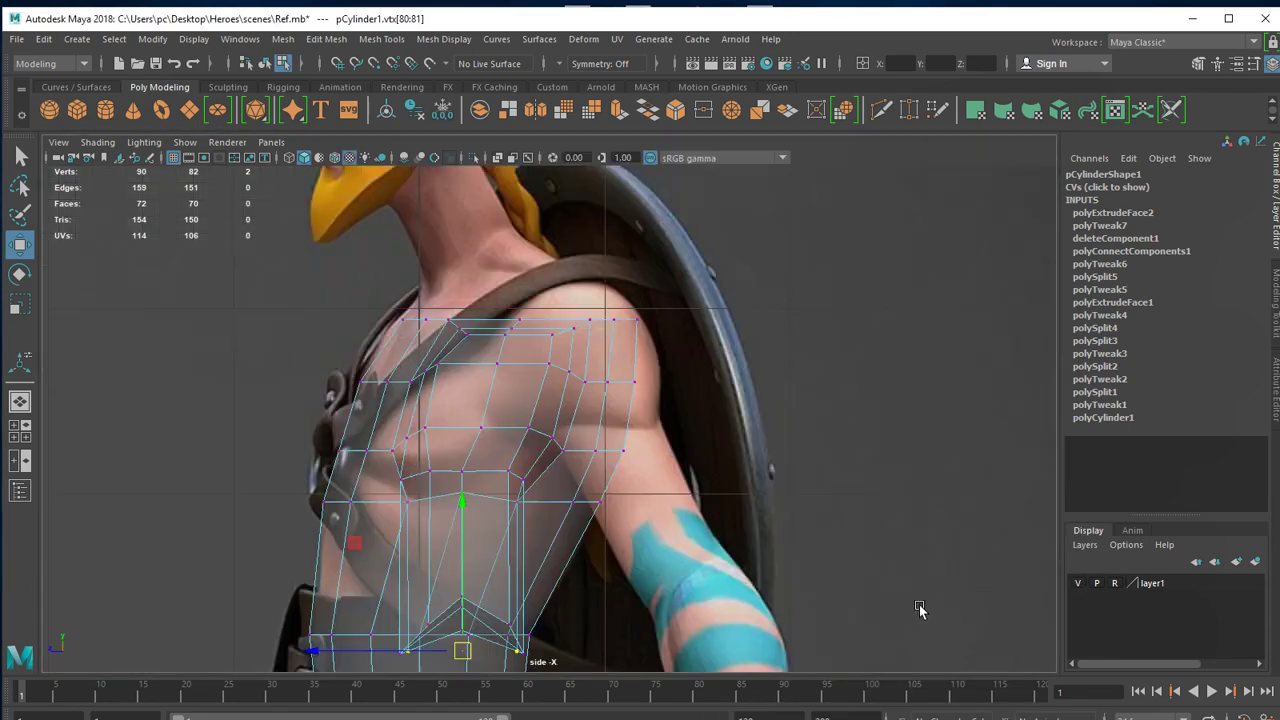
{"action": "mouse_move", "coordinate": [920, 610]}
{"action": "right_mouse_down", "text": "alt"}
{"action": "mouse_move", "coordinate": [803, 557]}
{"action": "mouse_move", "coordinate": [714, 463]}
{"action": "mouse_move", "coordinate": [854, 523]}
{"action": "right_mouse_up", "text": "alt"}
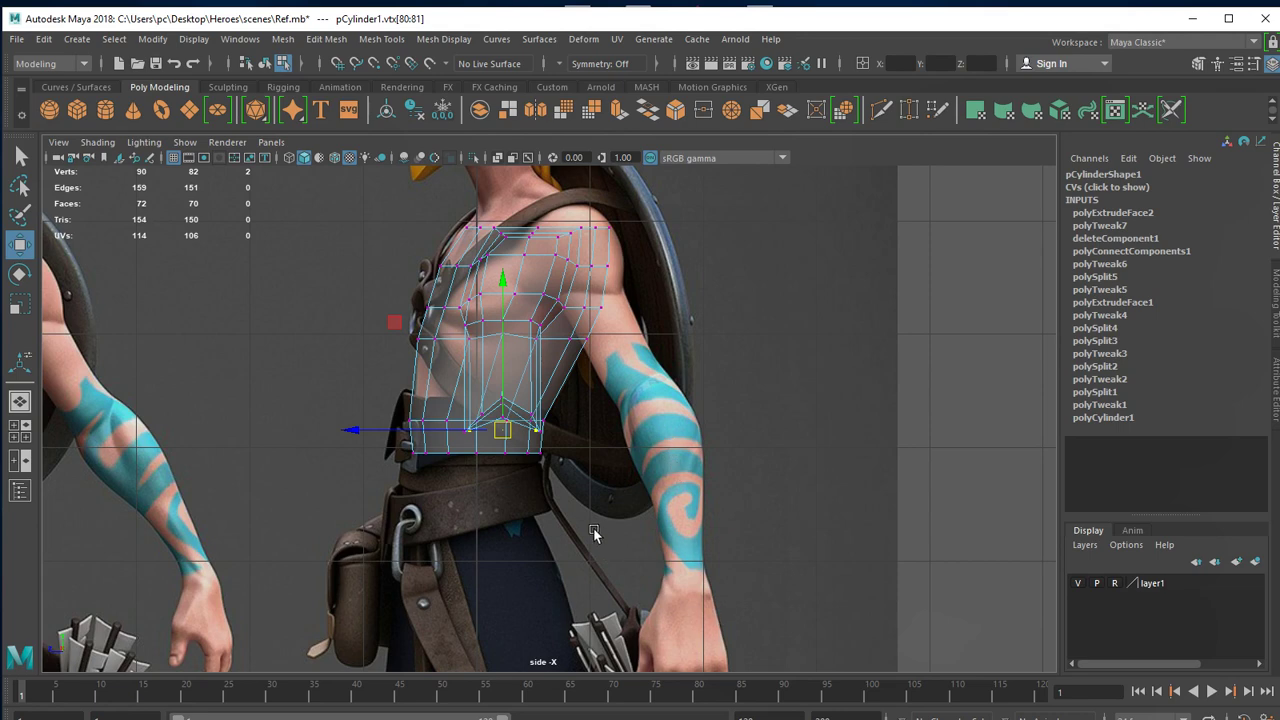
{"action": "scroll", "coordinate": [593, 527], "scroll_direction": "up", "scroll_amount": 3}
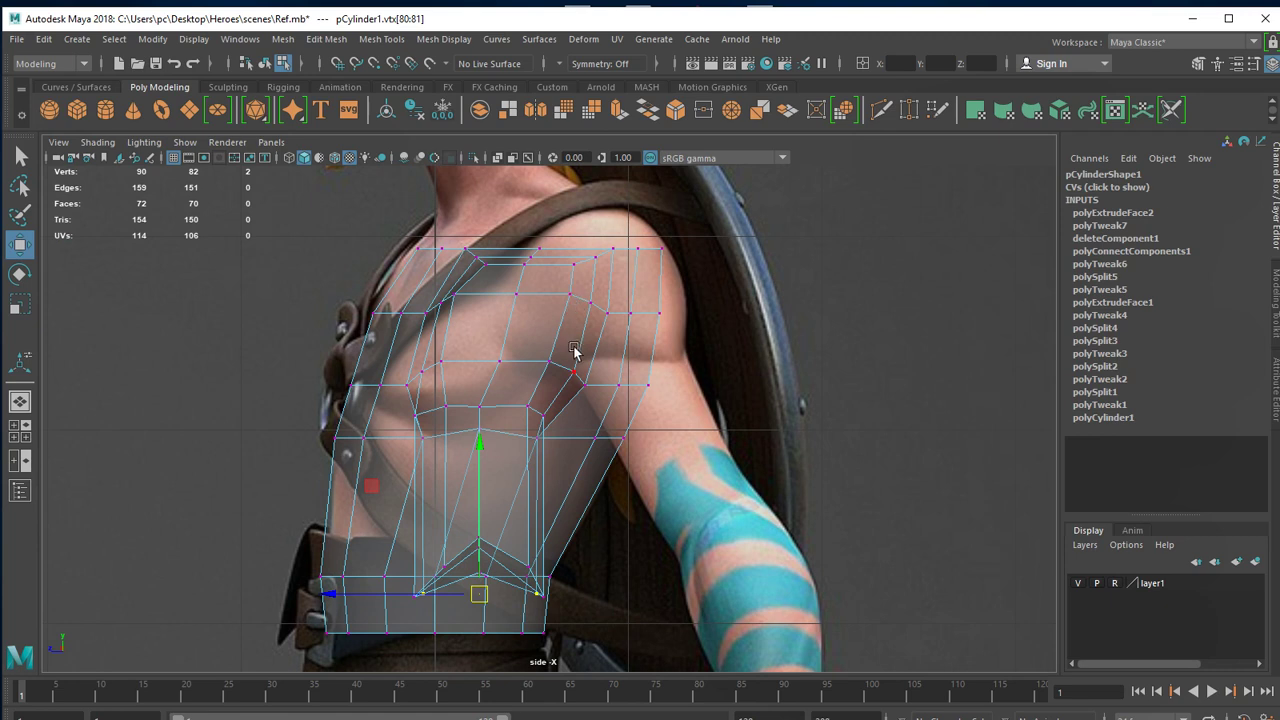
Move the whole torso object to Translate Z -0.422 to align with the side reference.
{"action": "right_click", "coordinate": [587, 338]}
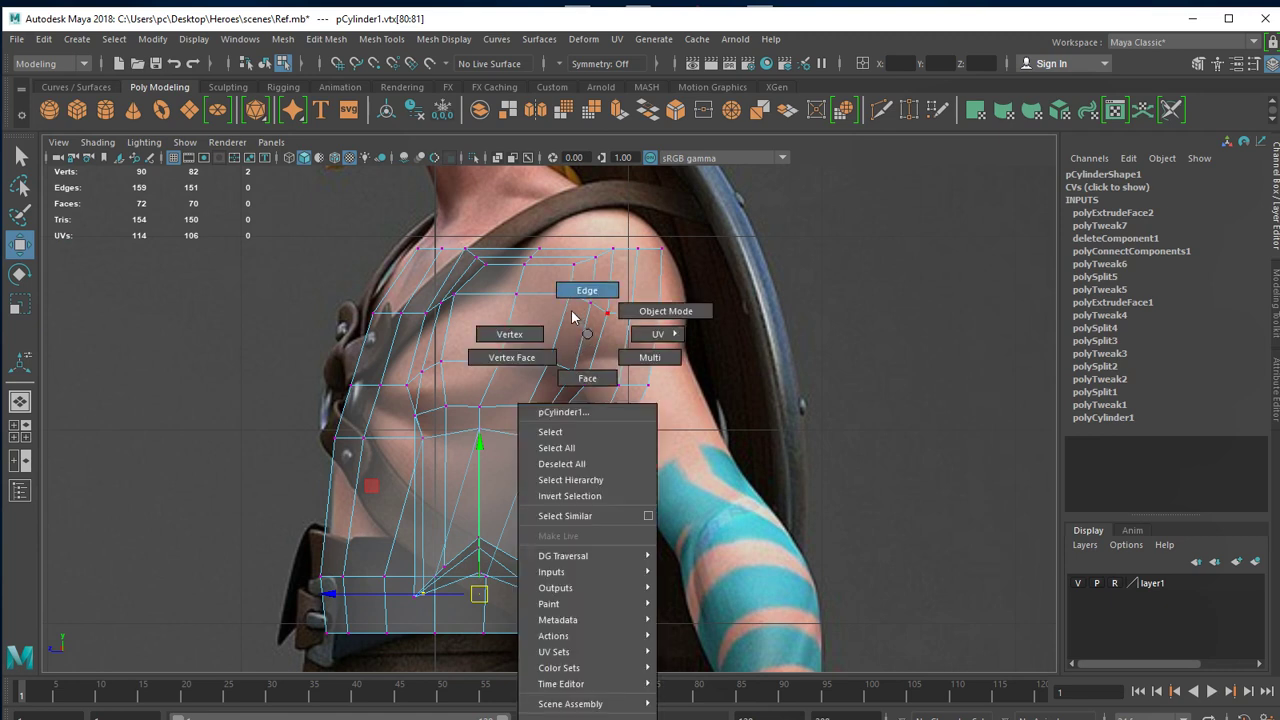
{"action": "right_click_drag", "start_coordinate": [573, 317], "coordinate": [665, 311]}
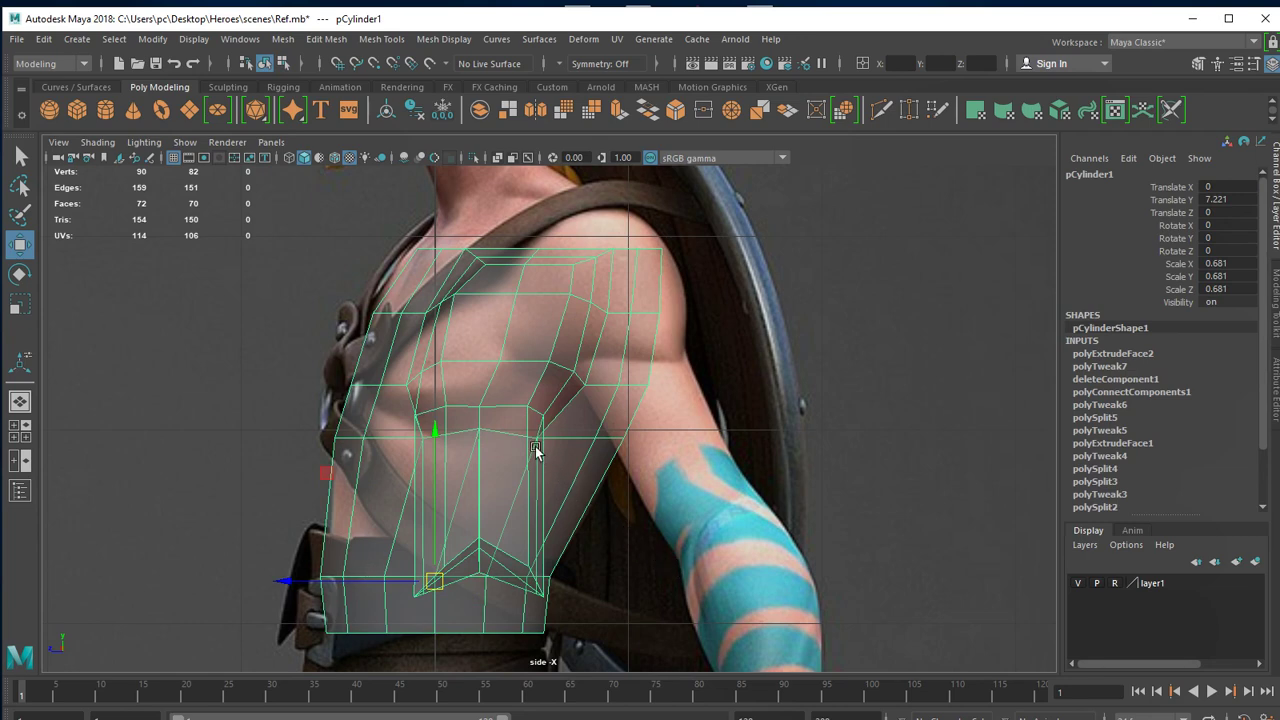
{"action": "left_click_drag", "start_coordinate": [366, 572], "coordinate": [393, 586]}
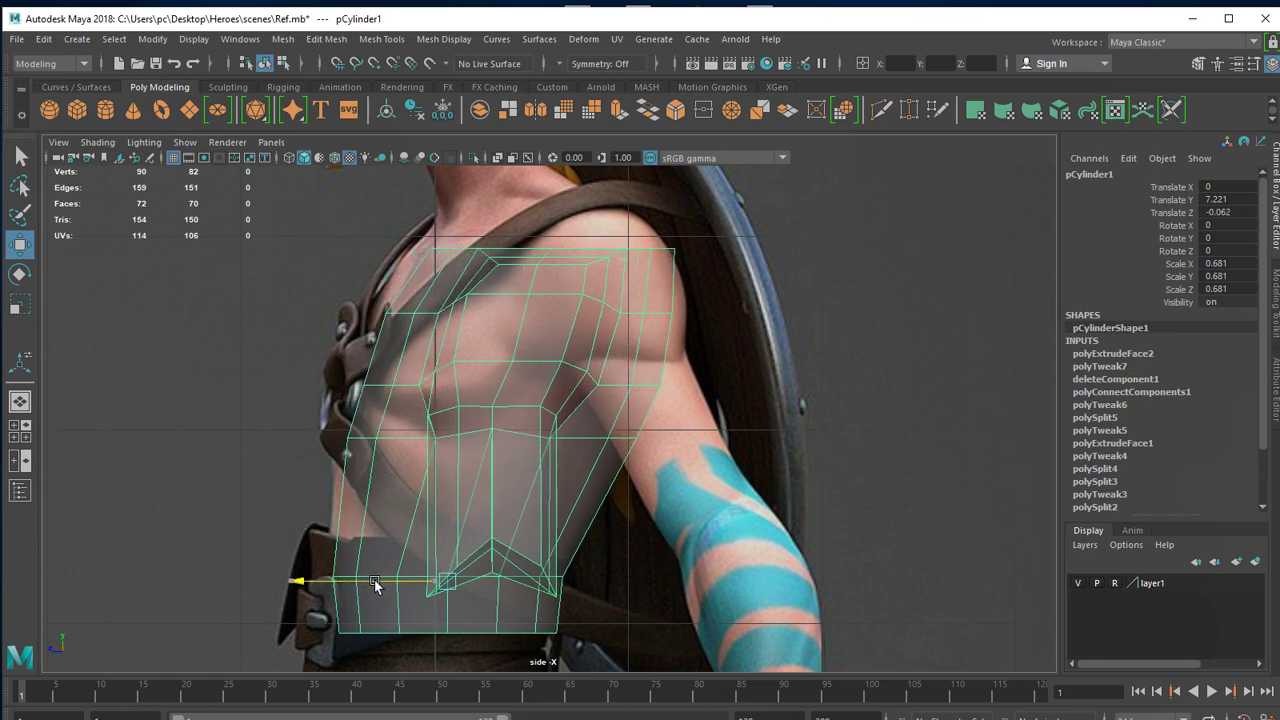
{"action": "key", "text": "ctrl+z"}
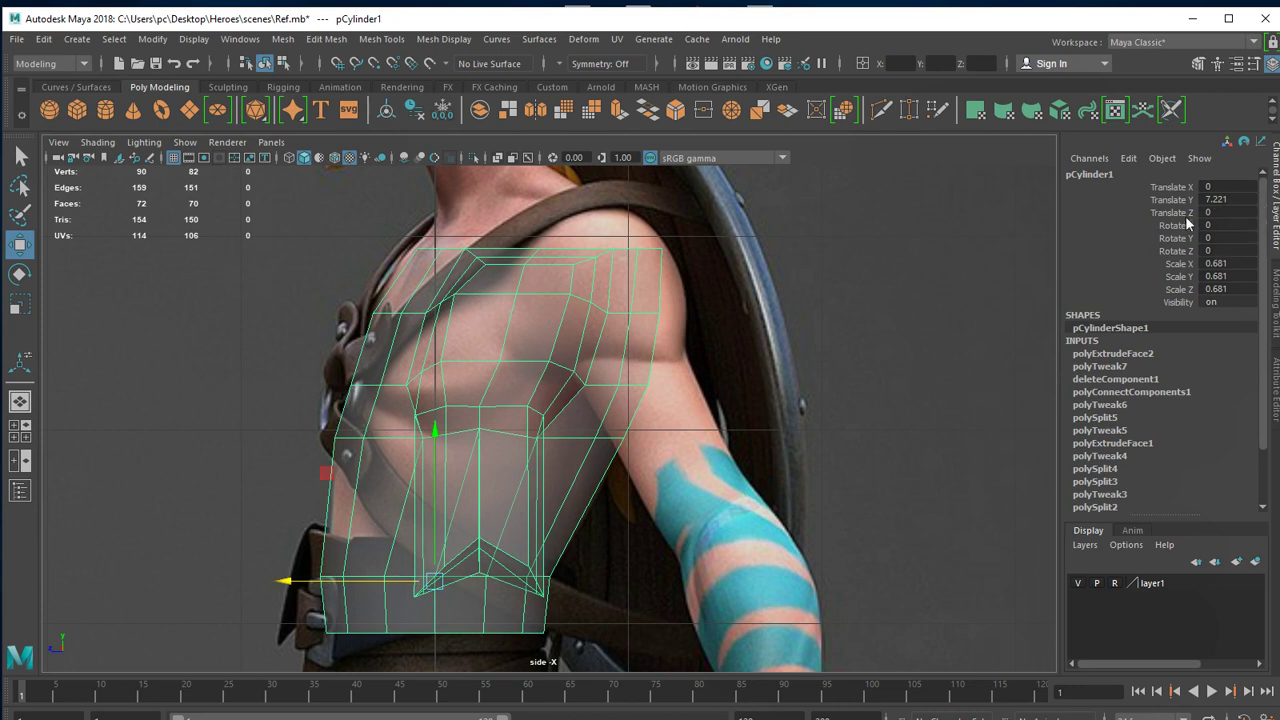
{"action": "left_click_drag", "start_coordinate": [286, 580], "coordinate": [367, 577]}
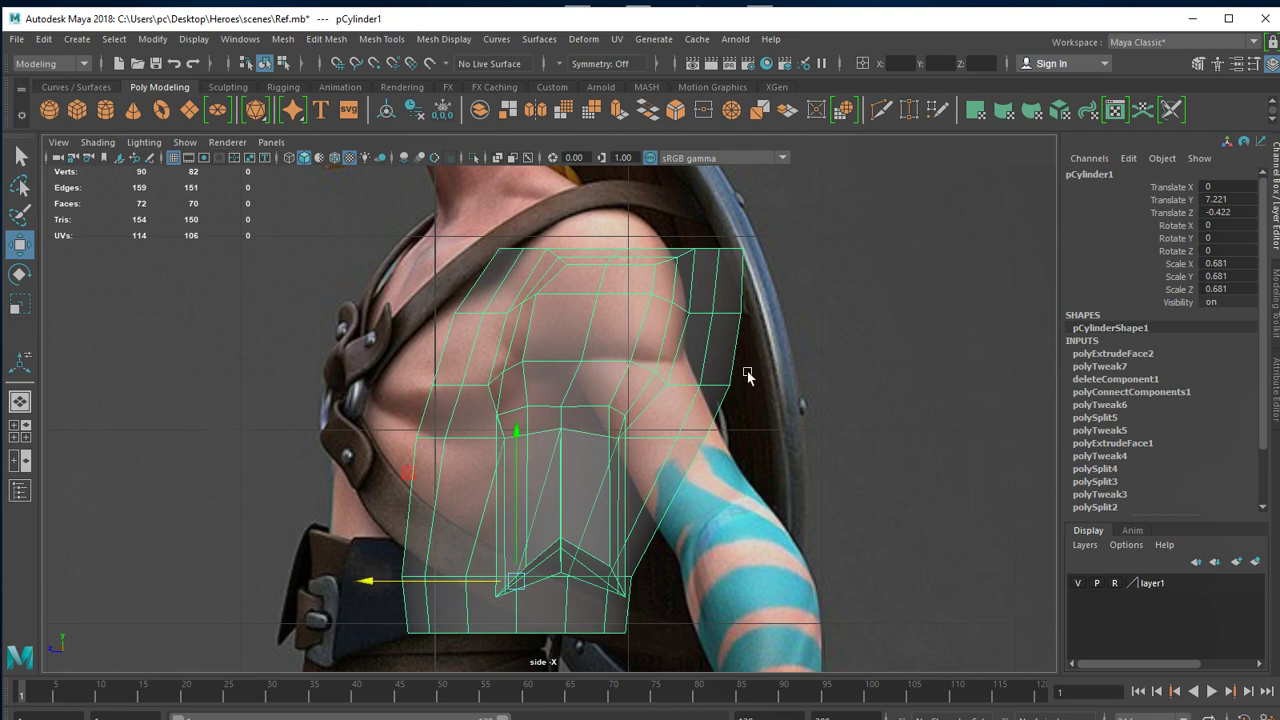
{"action": "mouse_move", "coordinate": [880, 236]}
{"action": "left_mouse_down", "text": "alt"}
{"action": "mouse_move", "coordinate": [751, 451]}
{"action": "mouse_move", "coordinate": [706, 437]}
{"action": "mouse_move", "coordinate": [720, 506]}
{"action": "mouse_move", "coordinate": [706, 531]}
{"action": "mouse_move", "coordinate": [817, 463]}
{"action": "mouse_move", "coordinate": [752, 465]}
{"action": "mouse_move", "coordinate": [702, 432]}
{"action": "mouse_move", "coordinate": [741, 399]}
{"action": "left_mouse_up", "text": "alt"}
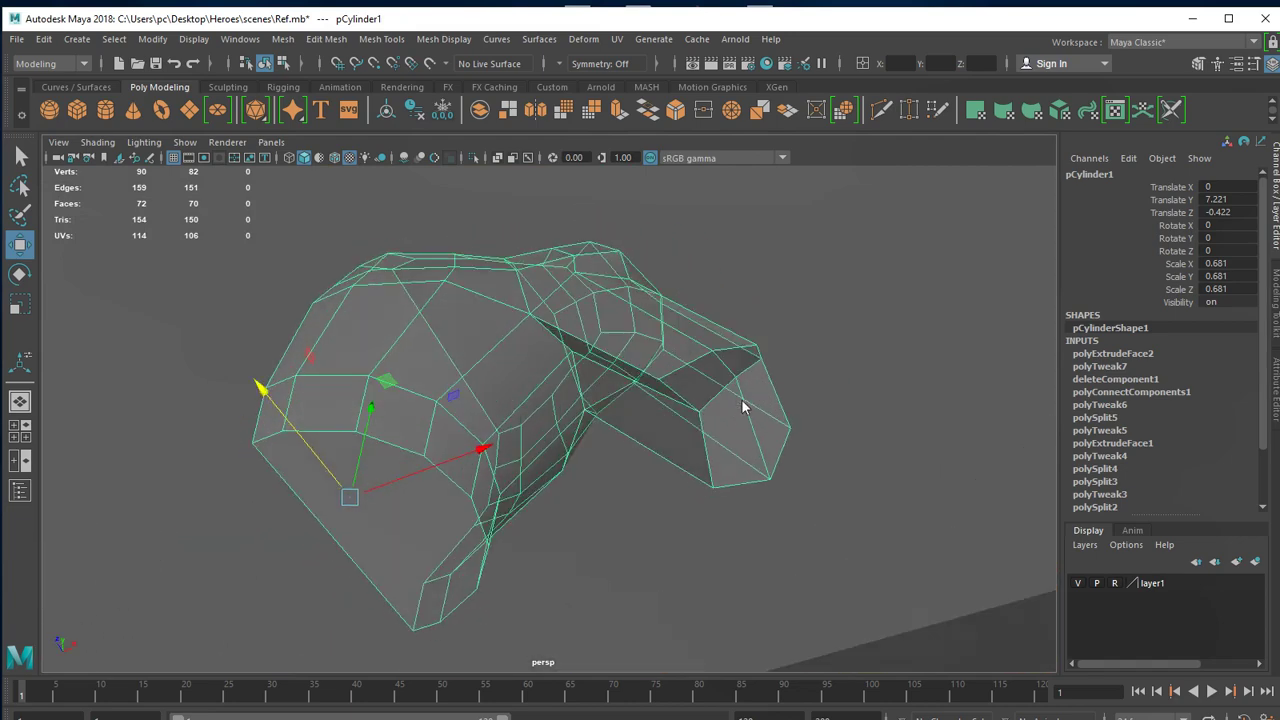
Select the extra edges at the arm end and delete them.
{"action": "right_click_drag", "start_coordinate": [741, 401], "coordinate": [757, 428]}
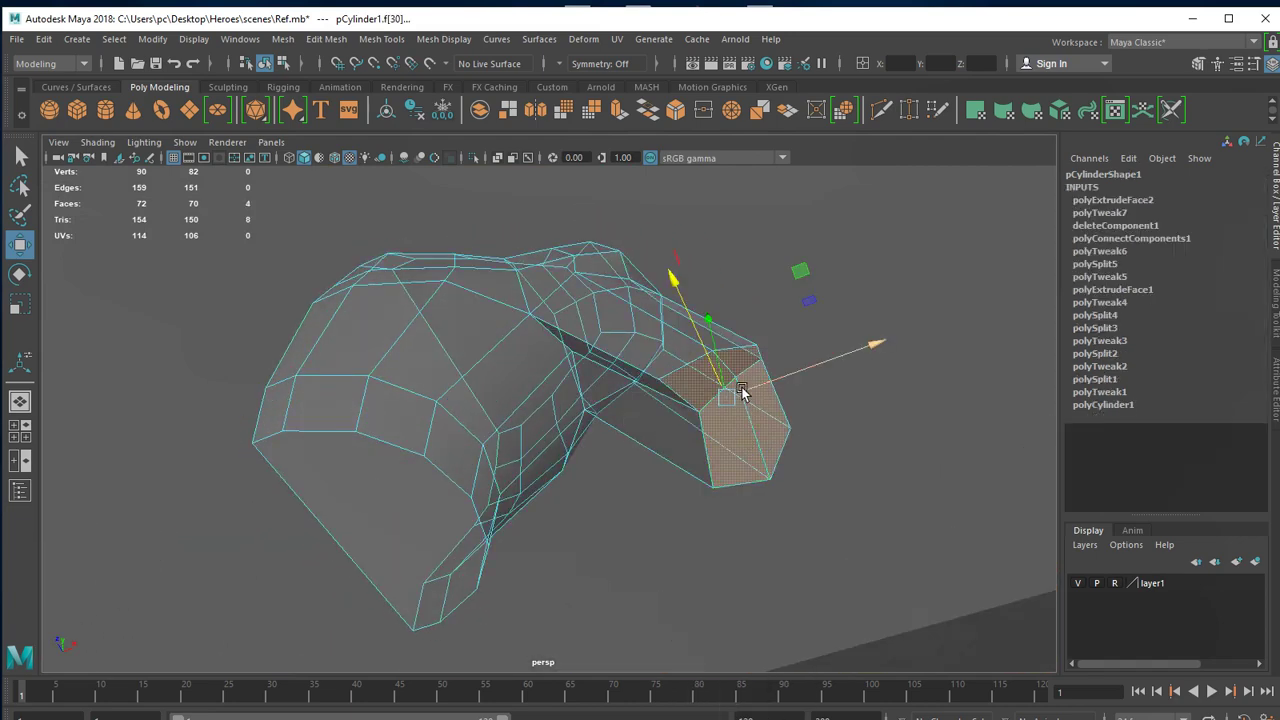
{"action": "left_click", "coordinate": [745, 420]}
{"action": "mouse_move", "coordinate": [745, 420]}
{"action": "left_mouse_down", "text": "alt"}
{"action": "mouse_move", "coordinate": [717, 334]}
{"action": "mouse_move", "coordinate": [698, 341]}
{"action": "left_mouse_up", "text": "alt"}
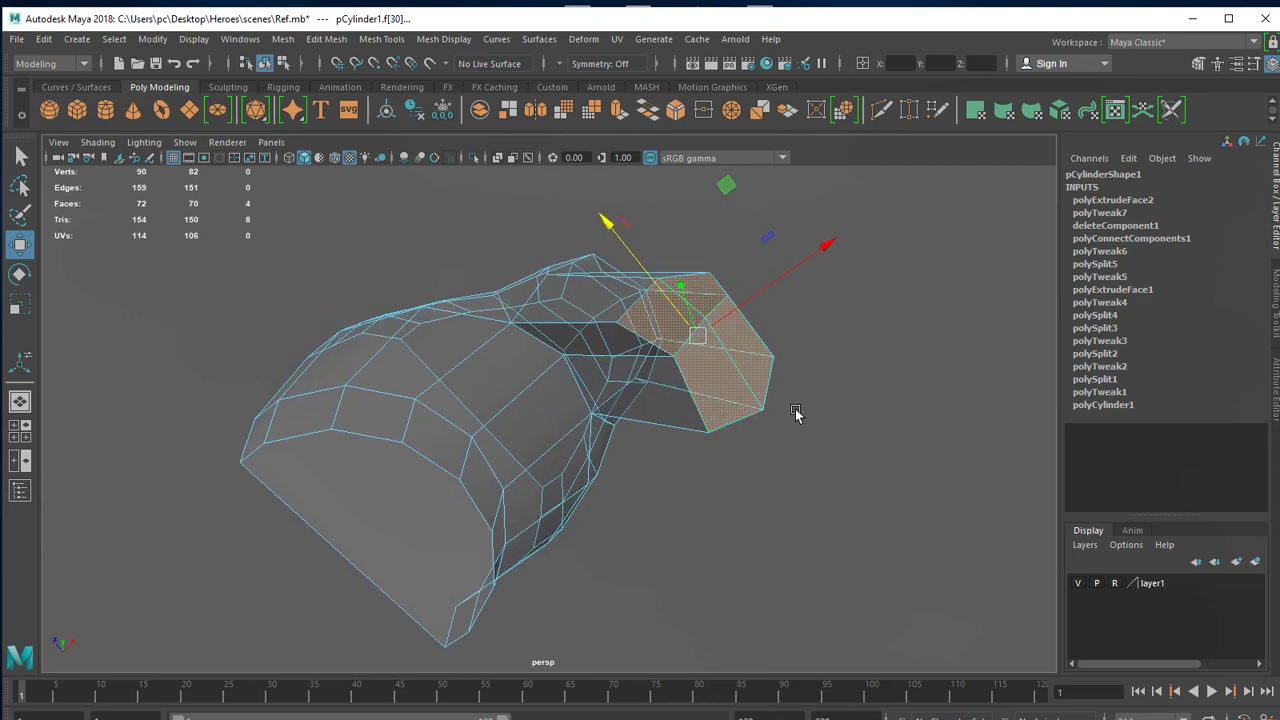
{"action": "mouse_move", "coordinate": [730, 375]}
{"action": "right_mouse_down"}
{"action": "mouse_move", "coordinate": [685, 375]}
{"action": "mouse_move", "coordinate": [730, 328]}
{"action": "right_mouse_up"}
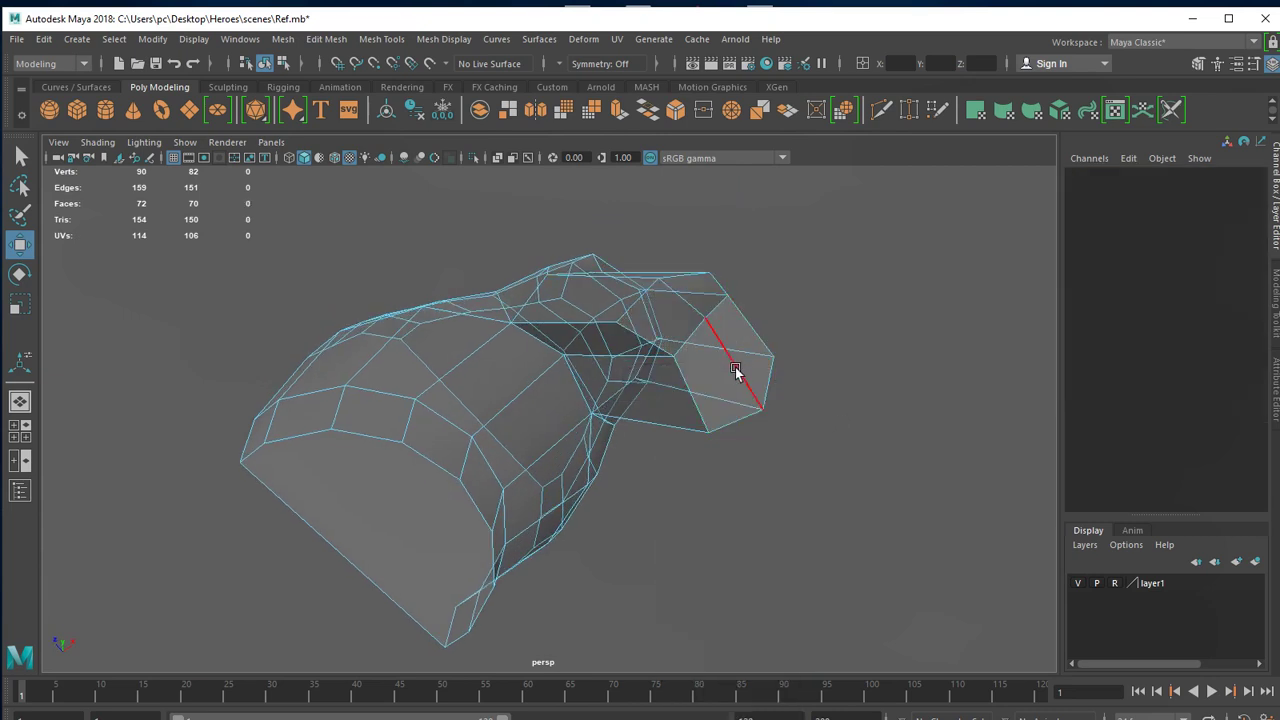
{"action": "left_click", "coordinate": [690, 345]}
{"action": "left_click", "coordinate": [681, 342]}
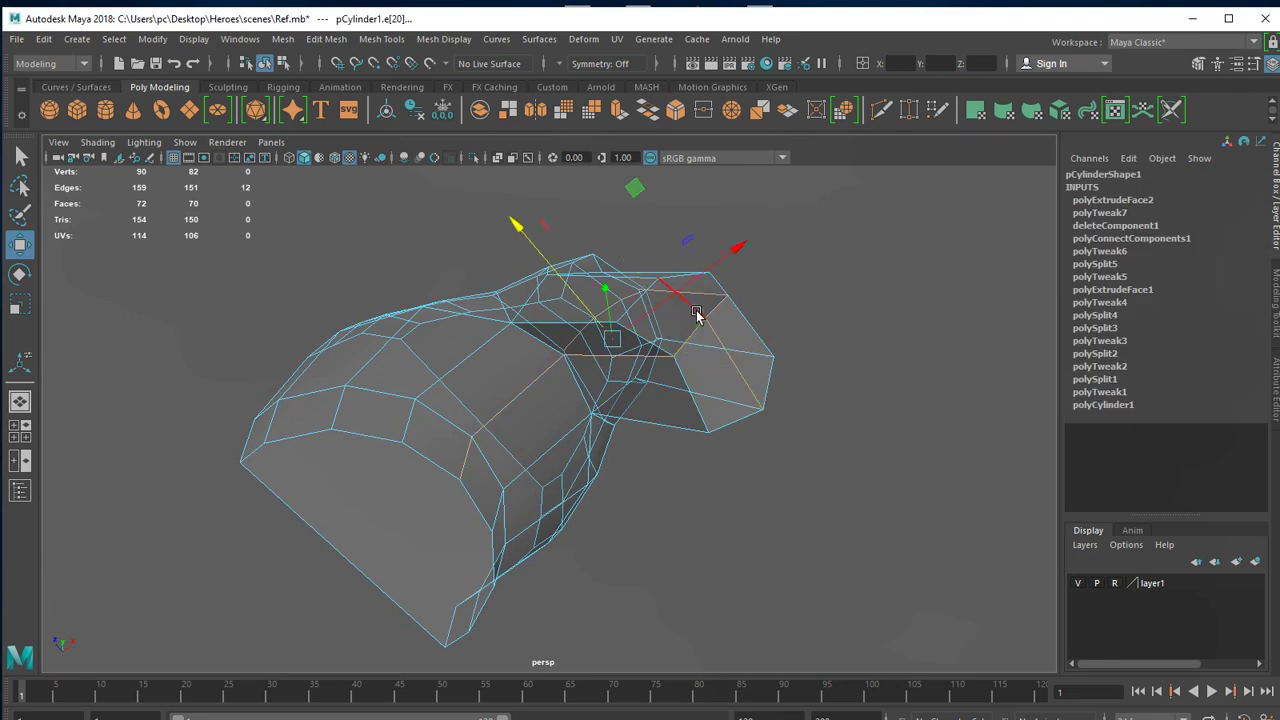
{"action": "left_click", "coordinate": [713, 311]}
{"action": "left_click", "coordinate": [696, 330], "text": "shift"}
{"action": "left_click", "coordinate": [717, 337], "text": "shift"}
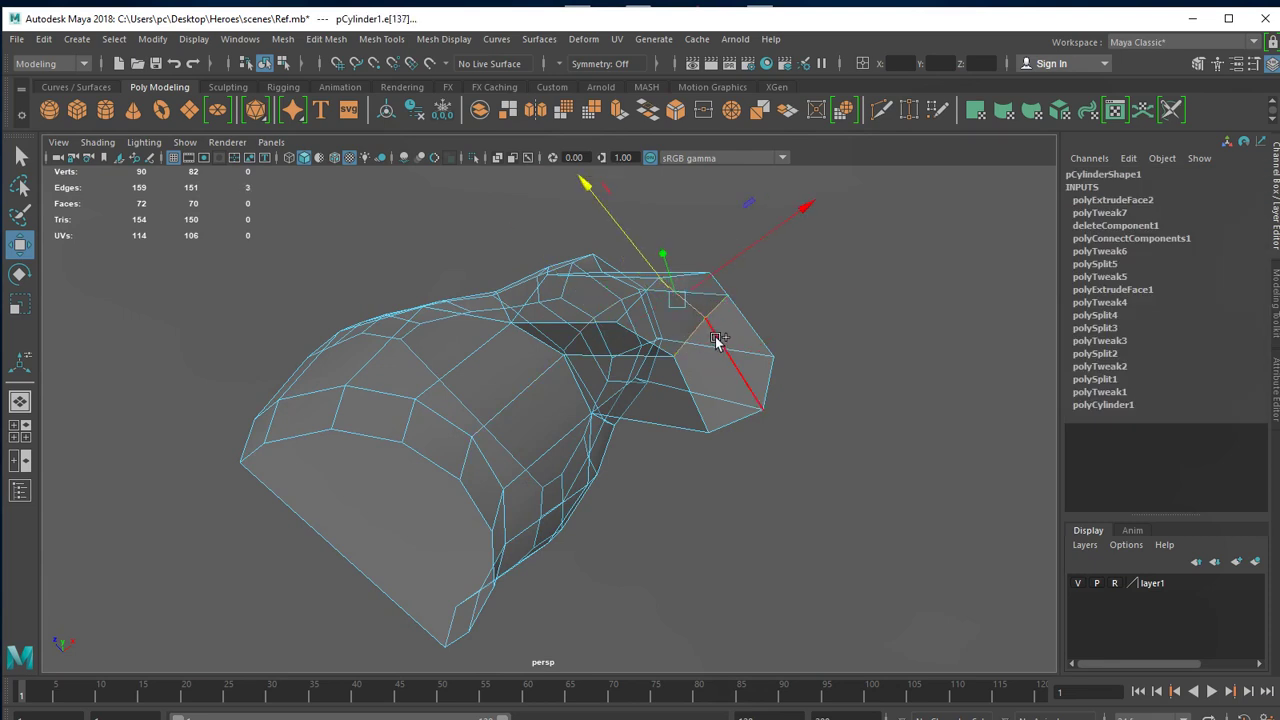
{"action": "left_click", "coordinate": [717, 343], "text": "shift"}
{"action": "key", "text": "Delete"}
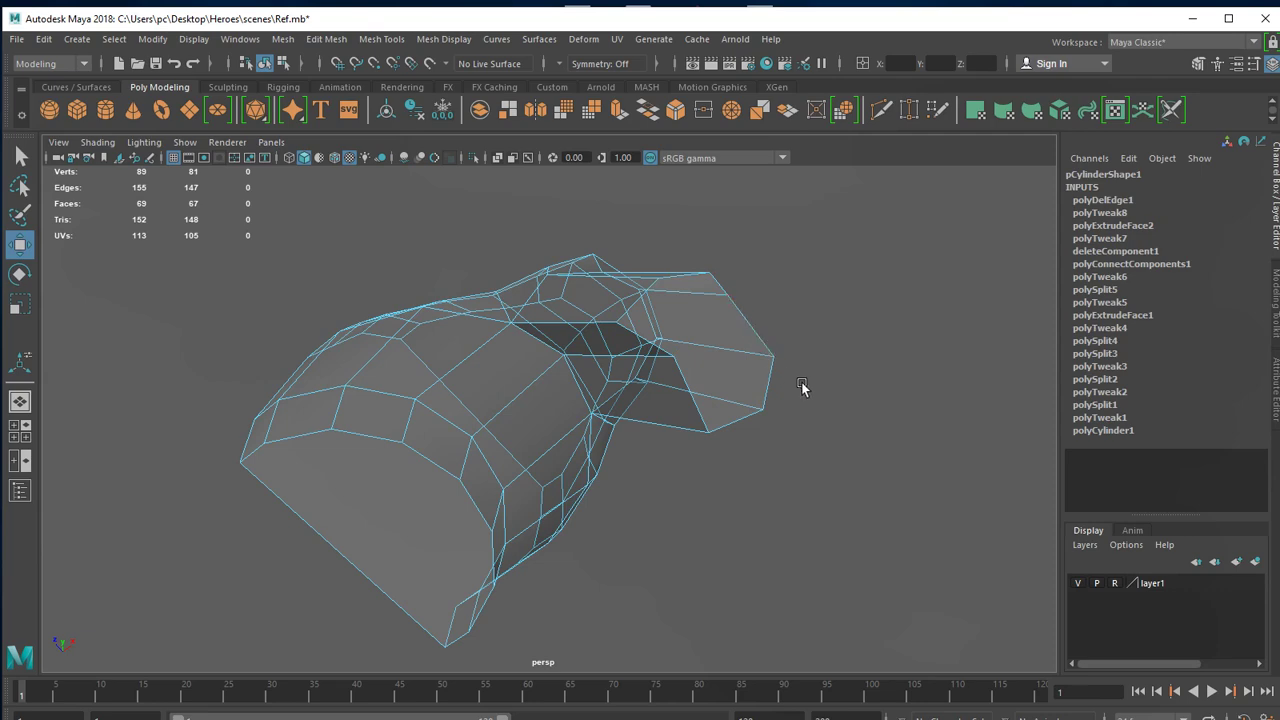
Orbit around the mesh and pick the top-right arm-opening vertex.
{"action": "mouse_move", "coordinate": [779, 446]}
{"action": "left_mouse_down", "text": "alt"}
{"action": "mouse_move", "coordinate": [757, 477]}
{"action": "mouse_move", "coordinate": [766, 443]}
{"action": "mouse_move", "coordinate": [754, 451]}
{"action": "mouse_move", "coordinate": [704, 337]}
{"action": "left_mouse_up", "text": "alt"}
{"action": "right_click_drag", "start_coordinate": [704, 337], "coordinate": [626, 331]}
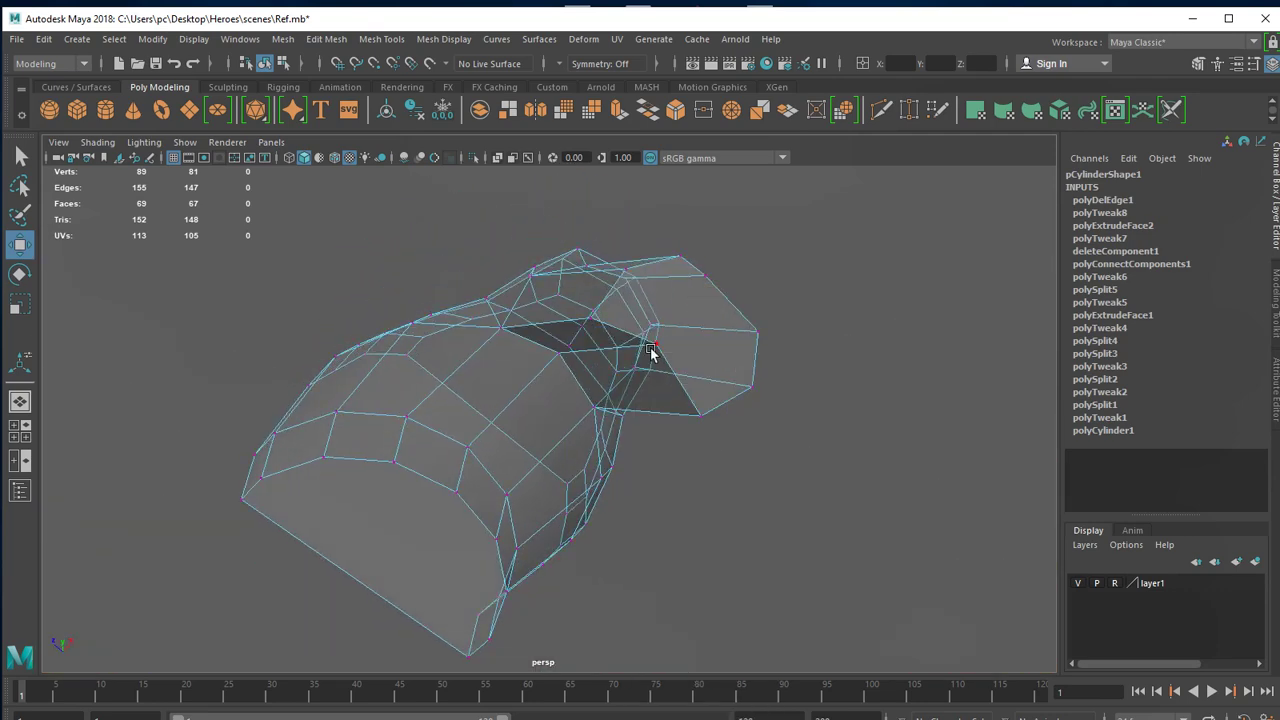
{"action": "left_click", "coordinate": [655, 343]}
{"action": "left_click_drag", "start_coordinate": [657, 345], "coordinate": [633, 400], "text": "alt"}
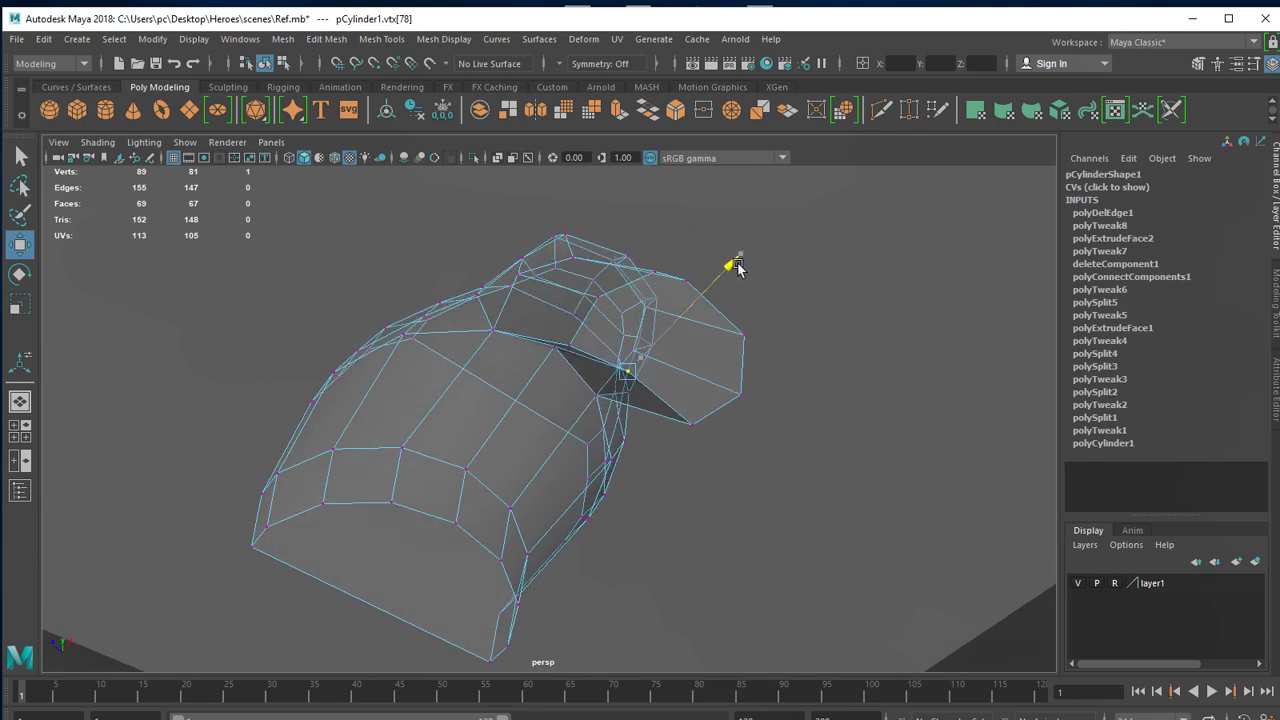
{"action": "mouse_move", "coordinate": [570, 351]}
{"action": "left_mouse_down", "text": "alt"}
{"action": "mouse_move", "coordinate": [543, 360]}
{"action": "mouse_move", "coordinate": [627, 297]}
{"action": "mouse_move", "coordinate": [558, 276]}
{"action": "left_mouse_up", "text": "alt"}
{"action": "left_click", "coordinate": [765, 334]}
{"action": "left_click", "coordinate": [619, 284]}
Shift the left, next and upper-right arm-opening vertices along X.
{"action": "left_click", "coordinate": [430, 272]}
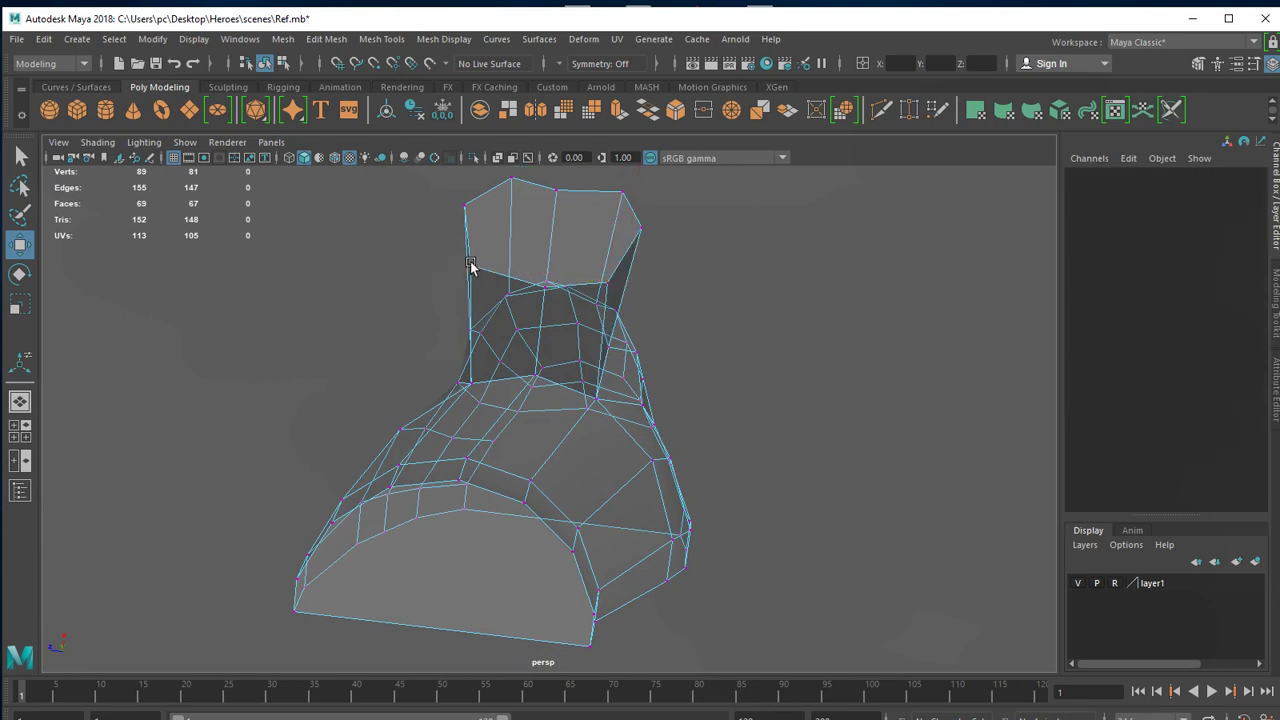
{"action": "left_click", "coordinate": [467, 265]}
{"action": "left_click_drag", "start_coordinate": [438, 265], "coordinate": [462, 268]}
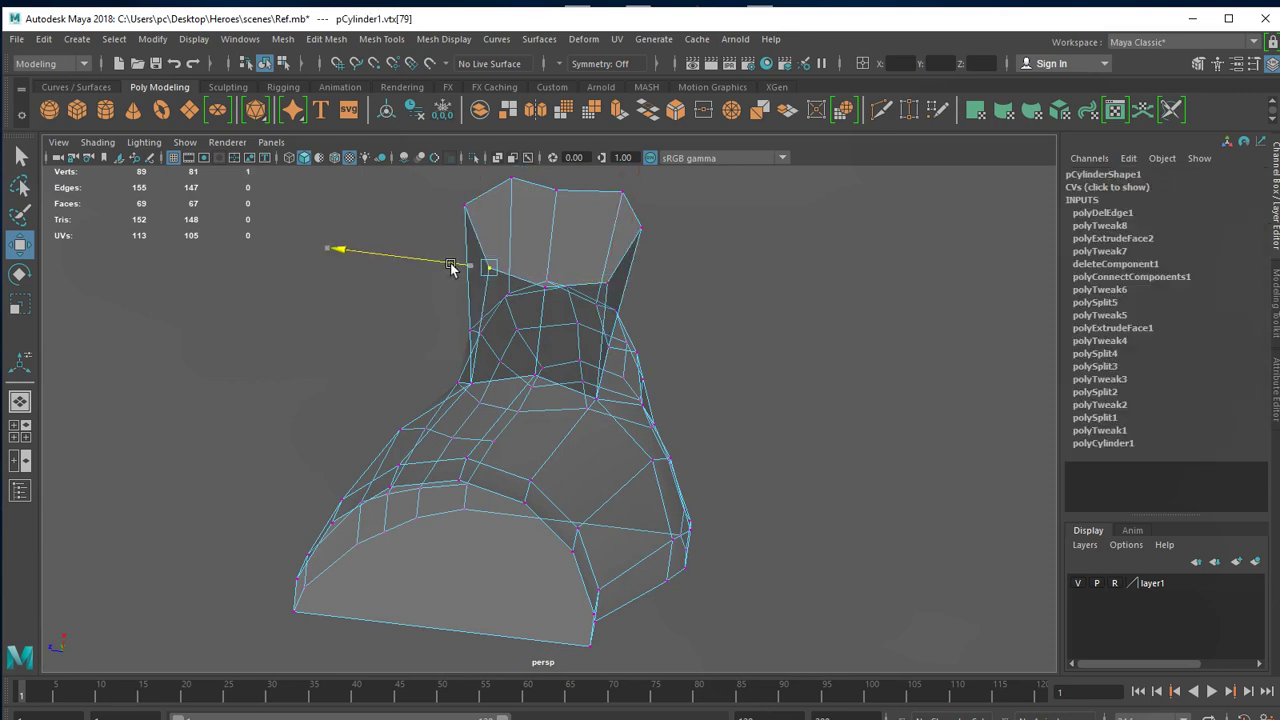
{"action": "left_click", "coordinate": [464, 205]}
{"action": "left_click_drag", "start_coordinate": [428, 206], "coordinate": [487, 180]}
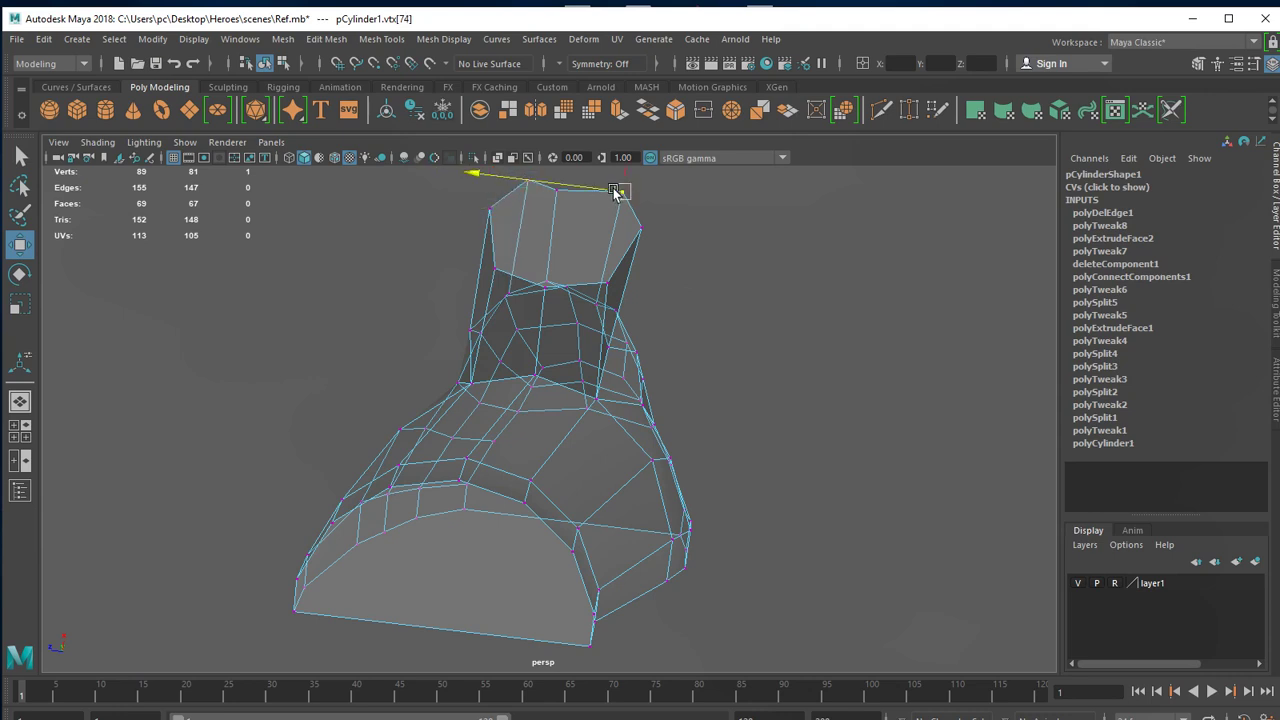
{"action": "left_click", "coordinate": [642, 228]}
{"action": "mouse_move", "coordinate": [642, 228]}
{"action": "left_mouse_down"}
{"action": "mouse_move", "coordinate": [612, 224]}
{"action": "mouse_move", "coordinate": [771, 356]}
{"action": "mouse_move", "coordinate": [621, 408]}
{"action": "mouse_move", "coordinate": [603, 437]}
{"action": "left_mouse_up"}
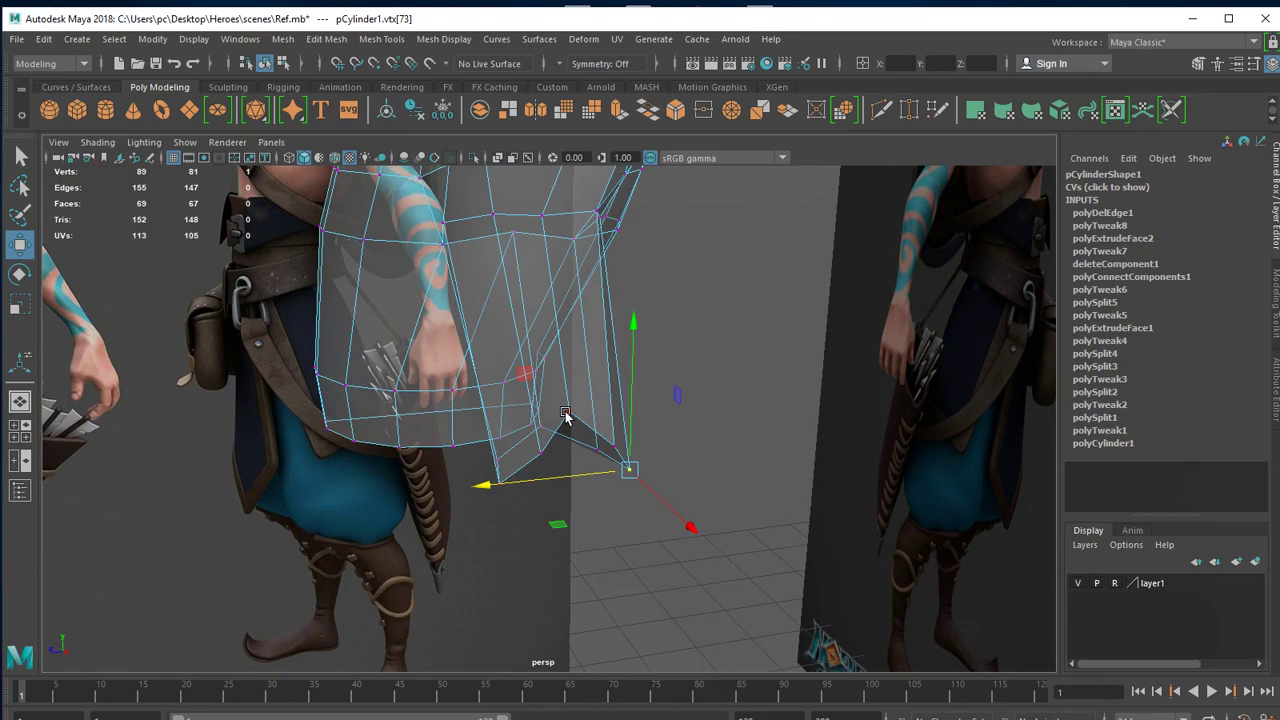
Orbit to face the character reference and select the arm faces.
{"action": "left_click_drag", "start_coordinate": [692, 358], "coordinate": [808, 414], "text": "alt"}
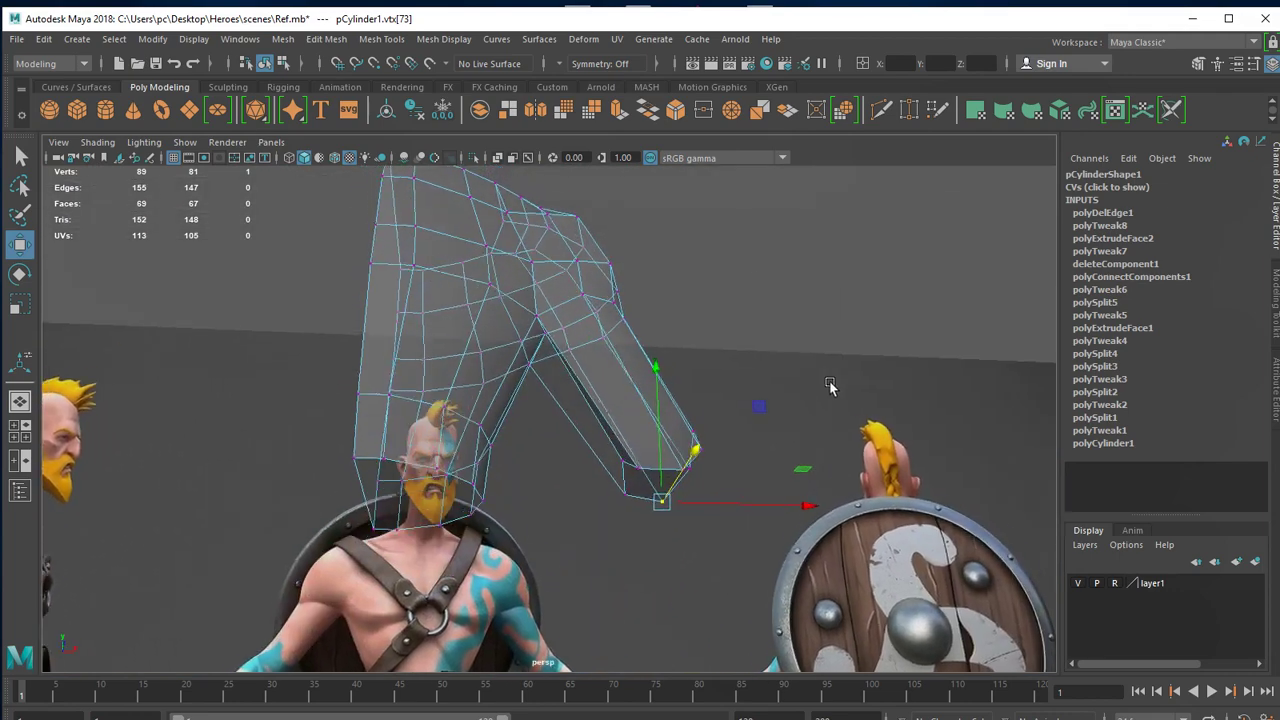
{"action": "mouse_move", "coordinate": [590, 407]}
{"action": "right_mouse_down"}
{"action": "mouse_move", "coordinate": [632, 407]}
{"action": "mouse_move", "coordinate": [588, 450]}
{"action": "right_mouse_up"}
{"action": "left_click_drag", "start_coordinate": [557, 403], "coordinate": [805, 497]}
Try sliding the arm faces along X in the side view, then undo it.
{"action": "key", "text": "space"}
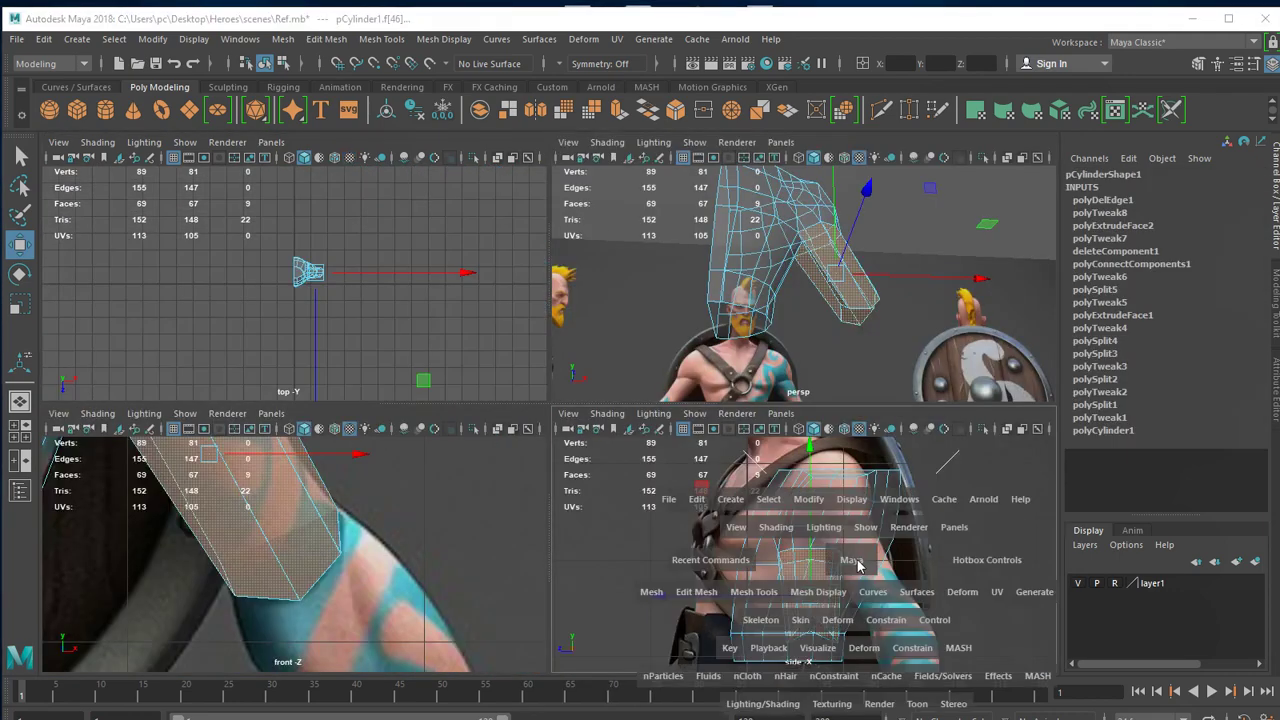
{"action": "key", "text": "space"}
{"action": "left_click_drag", "start_coordinate": [397, 386], "coordinate": [494, 405]}
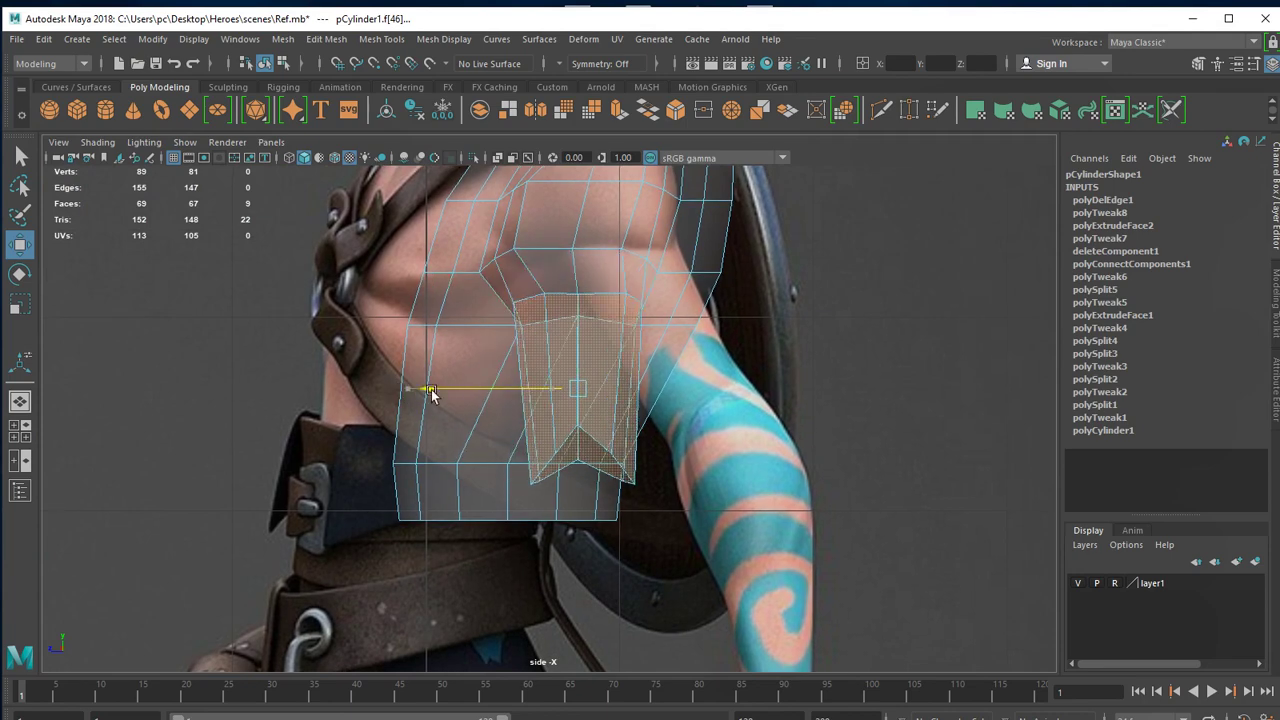
{"action": "key", "text": "ctrl+z"}
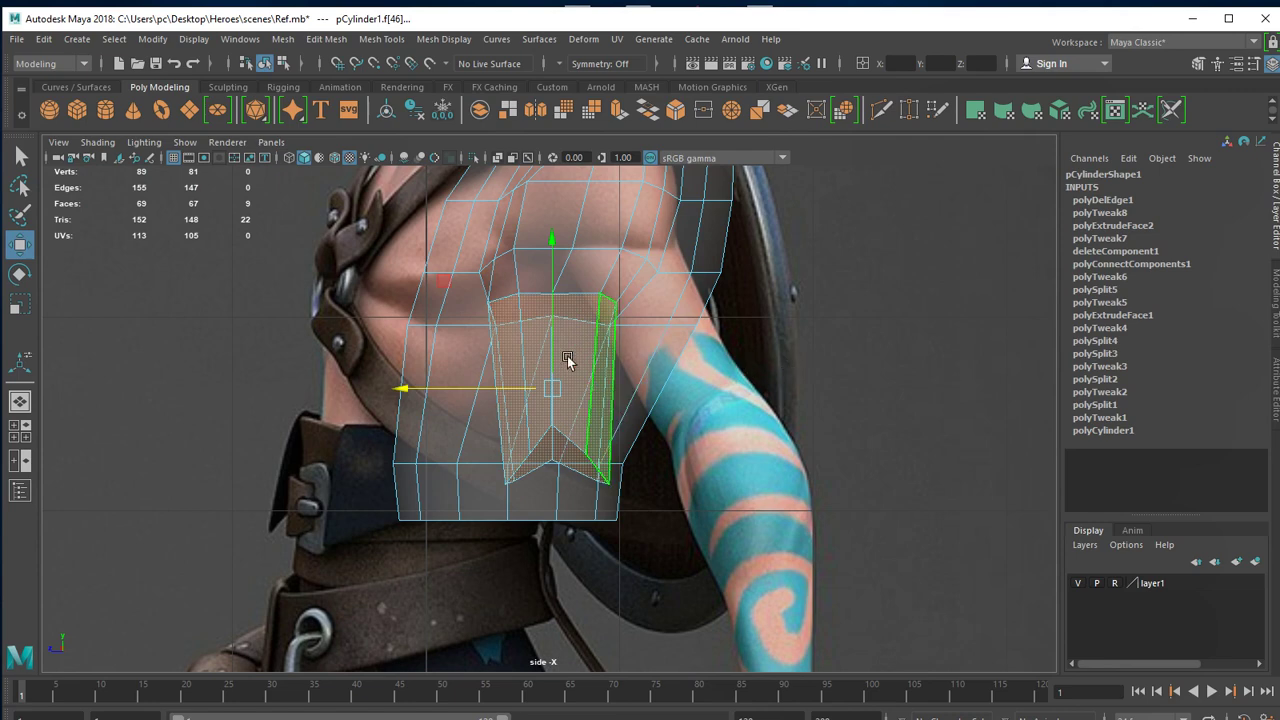
Frame the mesh in perspective, box-select the arm-end vertices and view them in side view.
{"action": "key", "text": "space"}
{"action": "key", "text": "space"}
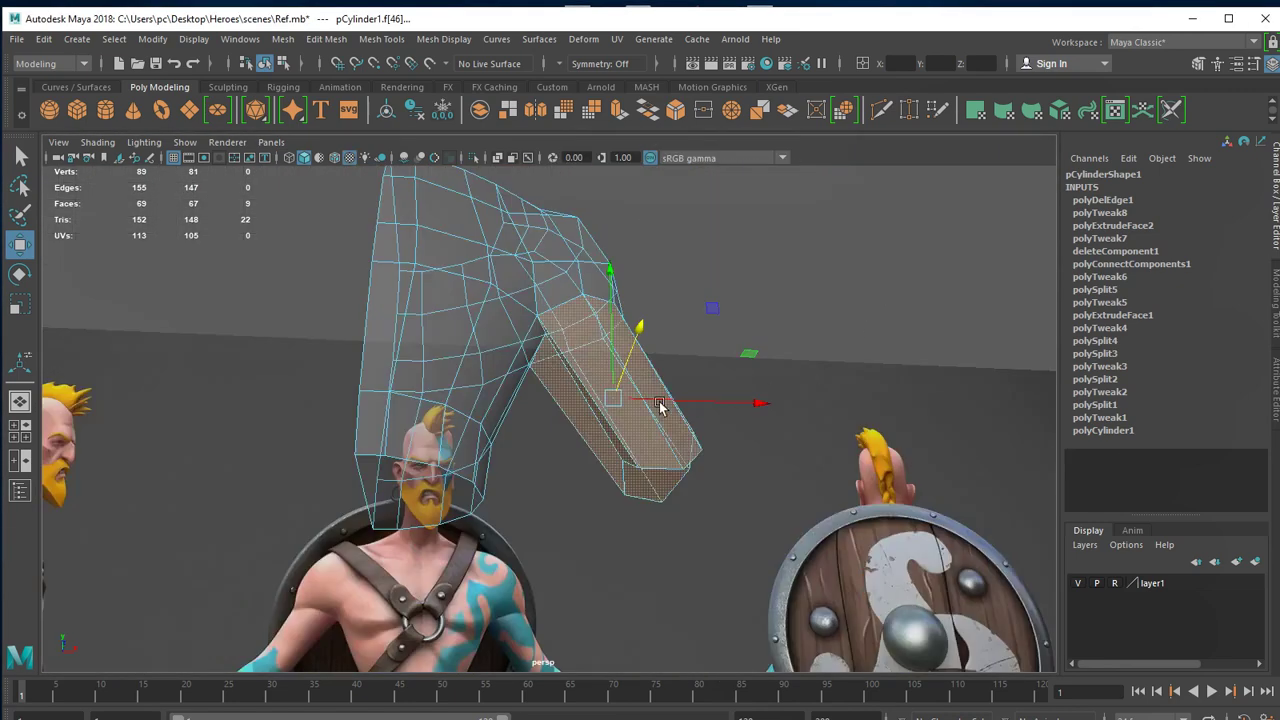
{"action": "key", "text": "f"}
{"action": "left_click_drag", "start_coordinate": [681, 364], "coordinate": [622, 487], "text": "alt"}
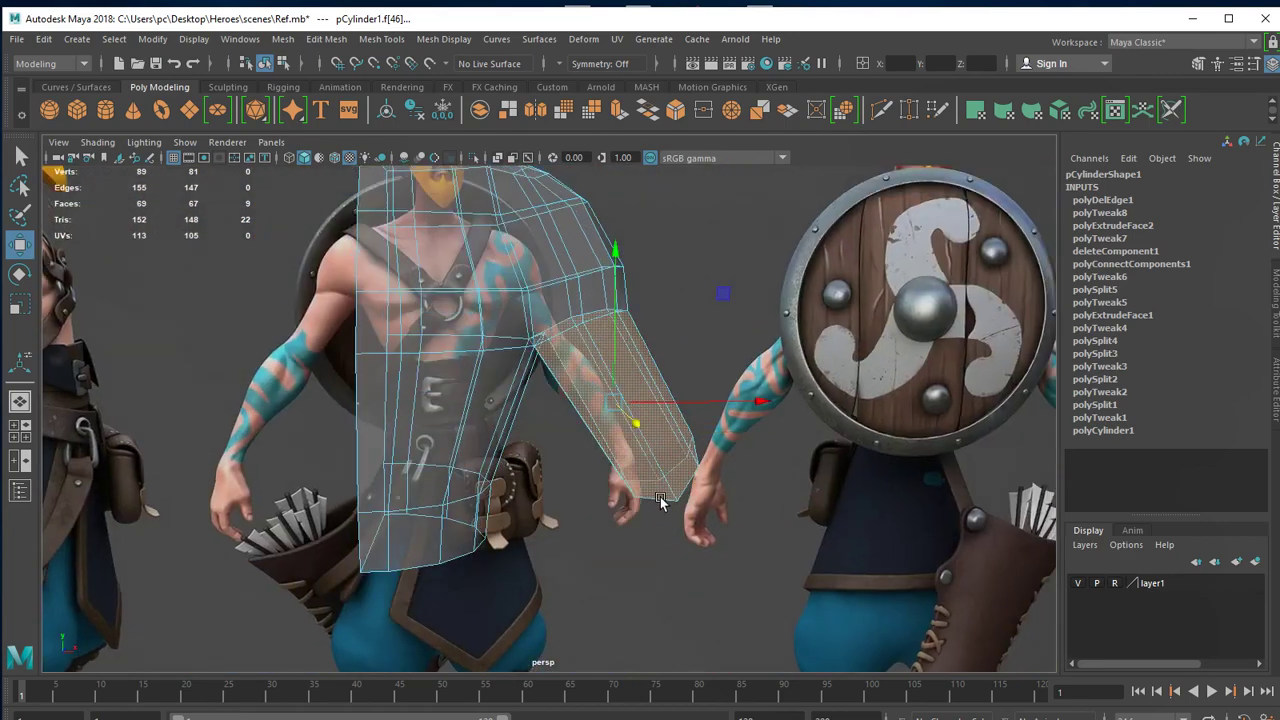
{"action": "left_click_drag", "start_coordinate": [622, 487], "coordinate": [660, 497], "text": "alt"}
{"action": "right_click", "coordinate": [657, 467]}
{"action": "right_click_drag", "start_coordinate": [657, 467], "coordinate": [580, 407]}
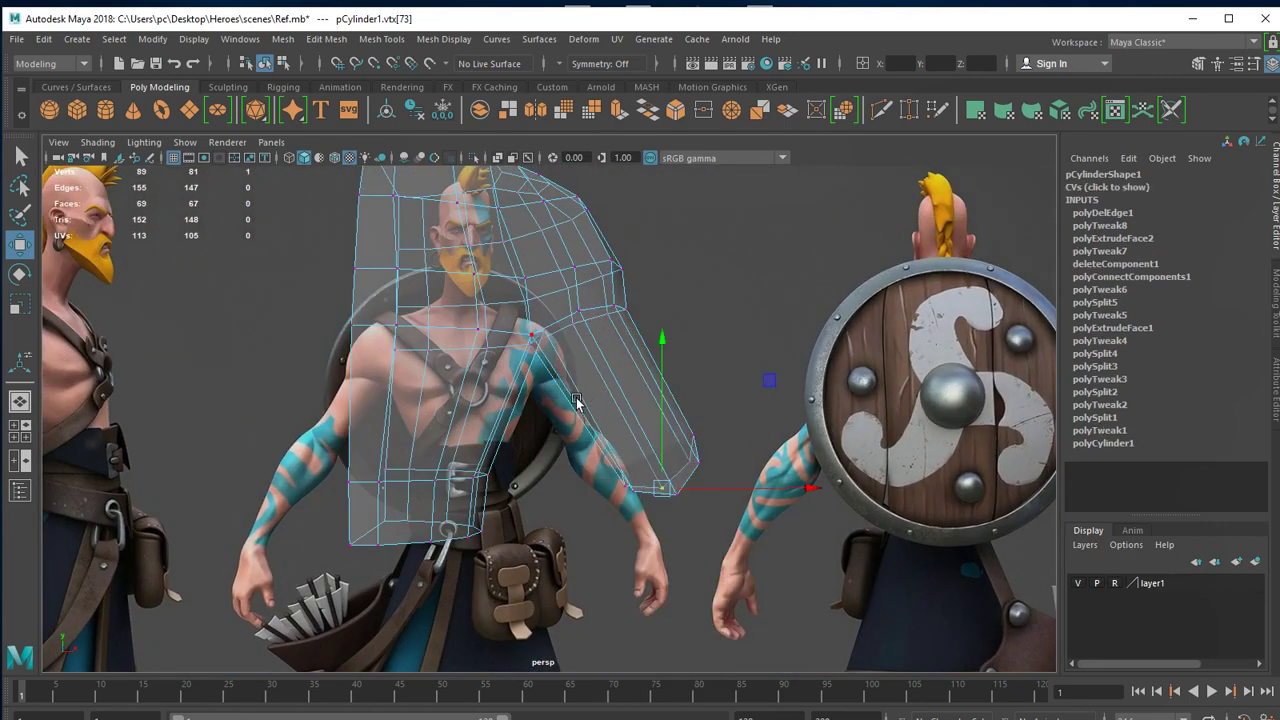
{"action": "left_click_drag", "start_coordinate": [590, 400], "coordinate": [784, 530]}
{"action": "key", "text": "space"}
{"action": "key", "text": "space"}
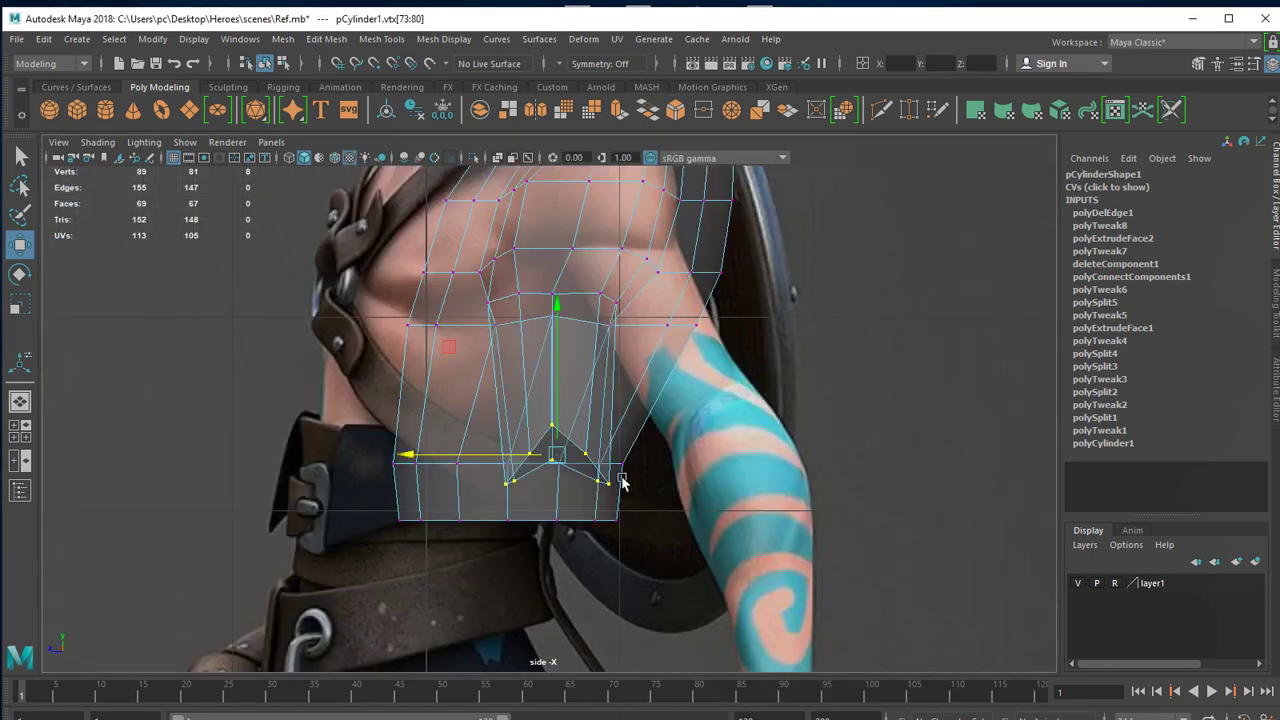
Slide the arm-end ring and upper shoulder vertex rows along X to the side profile.
{"action": "left_click_drag", "start_coordinate": [431, 452], "coordinate": [485, 457]}
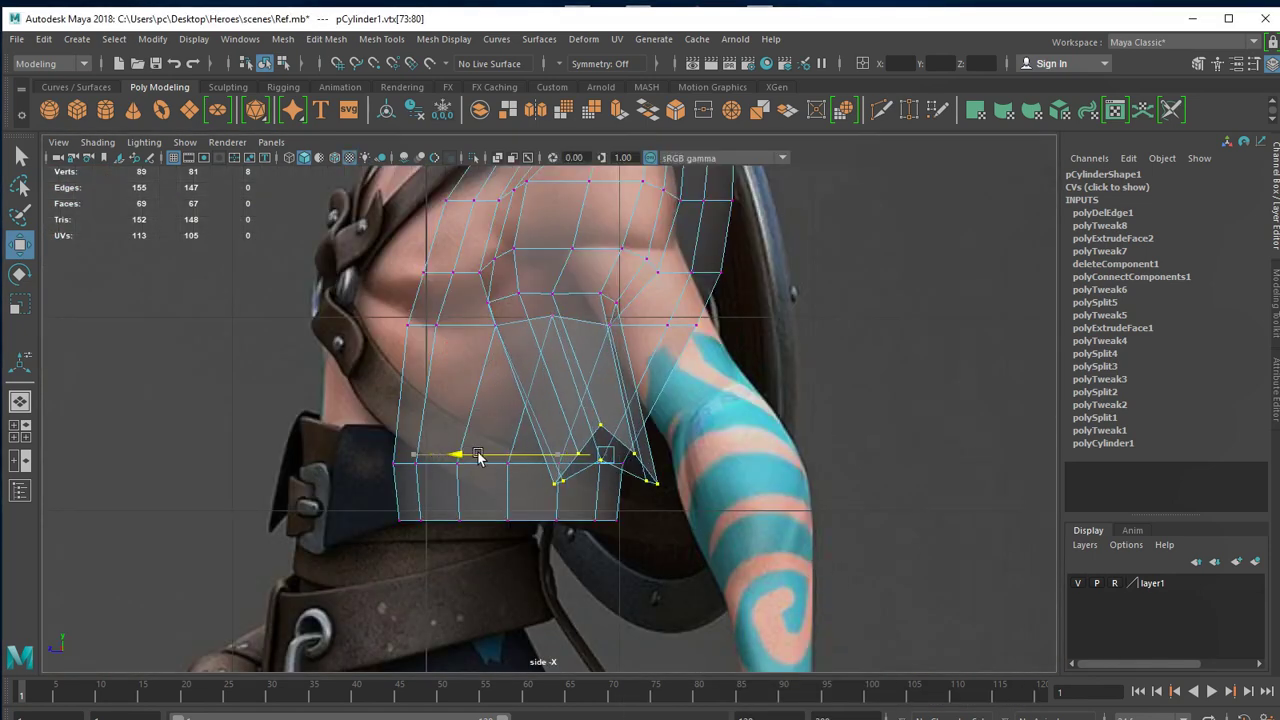
{"action": "right_click_drag", "start_coordinate": [483, 345], "coordinate": [678, 388], "text": "alt"}
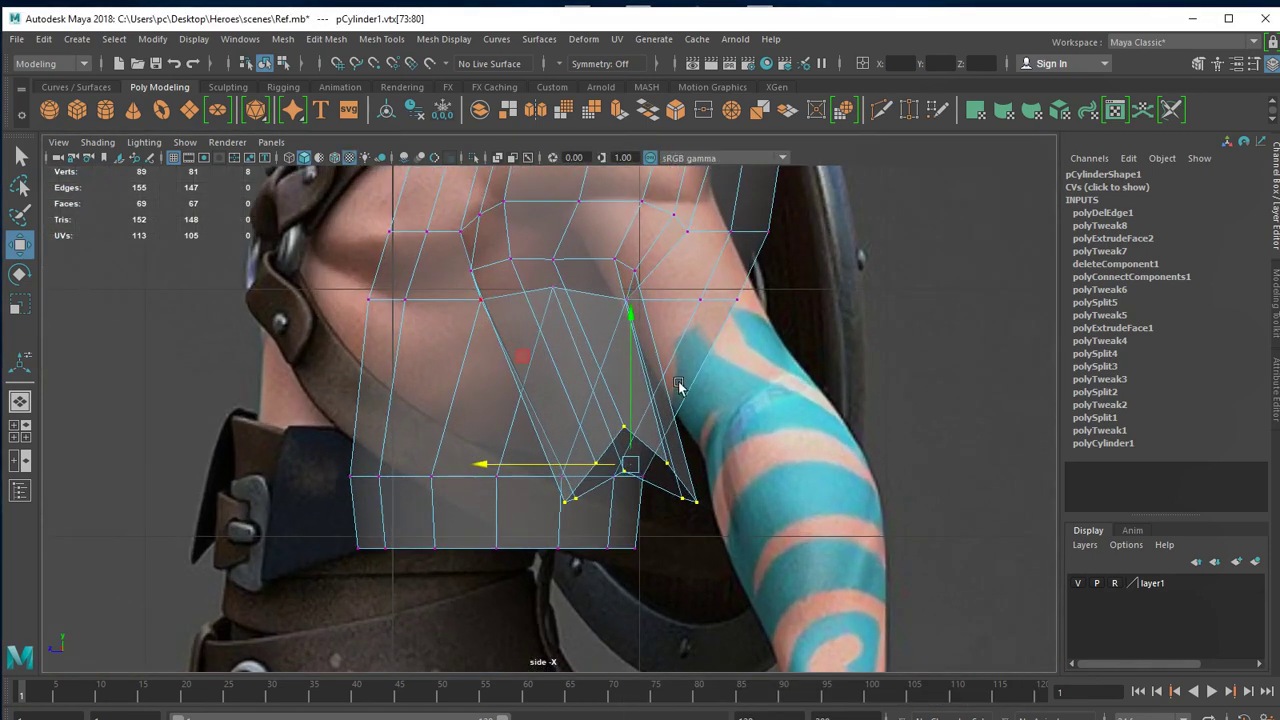
{"action": "middle_click_drag", "start_coordinate": [663, 302], "coordinate": [628, 402], "text": "alt"}
{"action": "left_click_drag", "start_coordinate": [430, 356], "coordinate": [600, 420]}
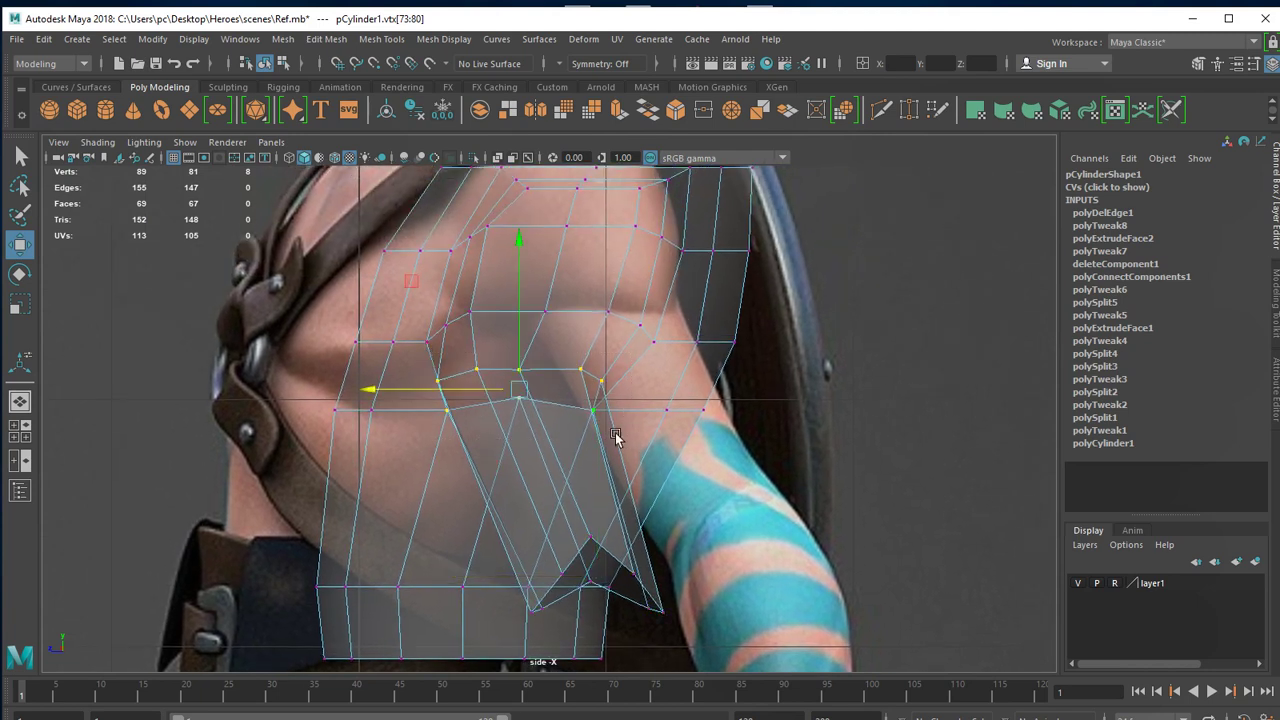
{"action": "left_click_drag", "start_coordinate": [398, 398], "coordinate": [423, 395]}
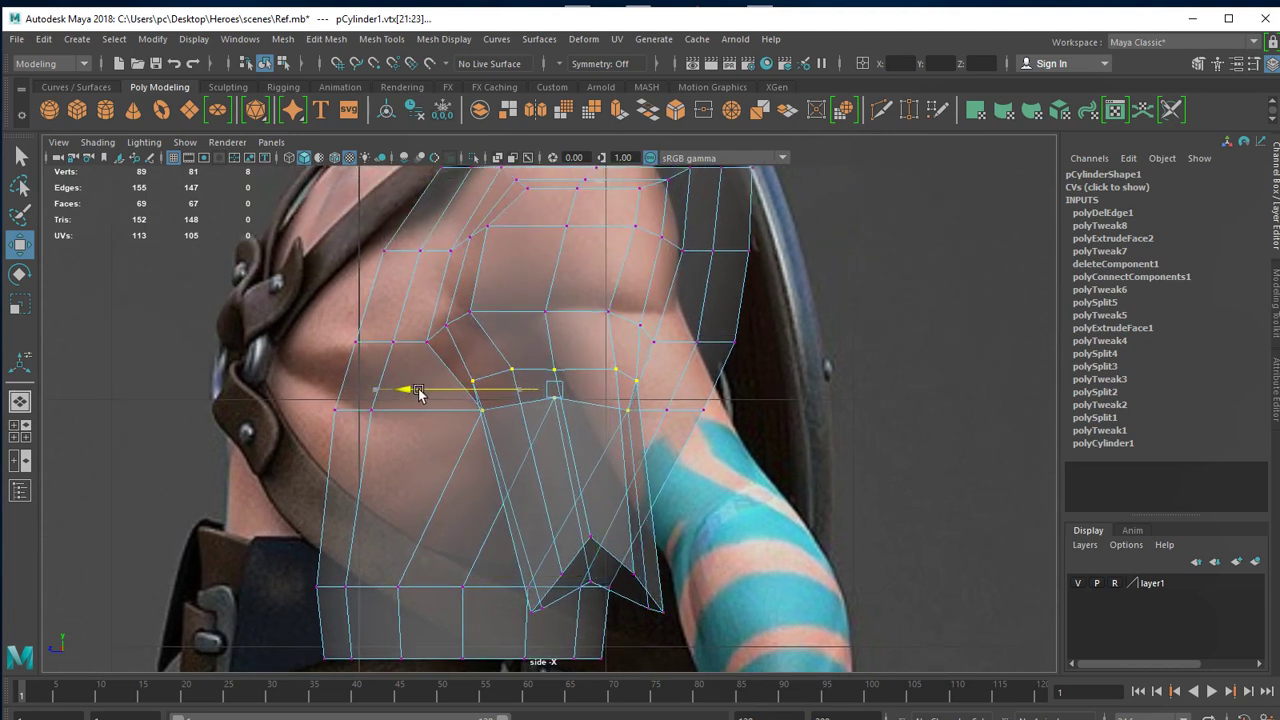
{"action": "mouse_move", "coordinate": [665, 360]}
{"action": "left_mouse_down"}
{"action": "mouse_move", "coordinate": [420, 305]}
{"action": "mouse_move", "coordinate": [437, 329]}
{"action": "left_mouse_up"}
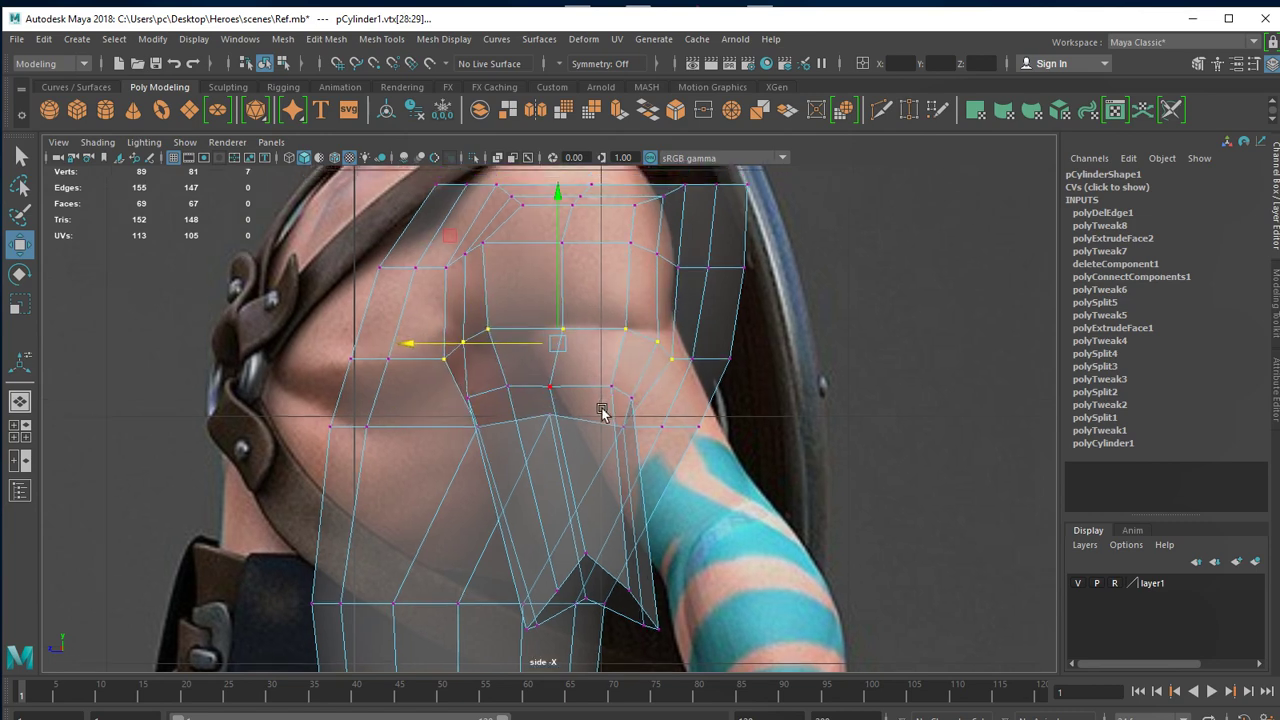
{"action": "middle_click_drag", "start_coordinate": [437, 329], "coordinate": [400, 381], "text": "alt"}
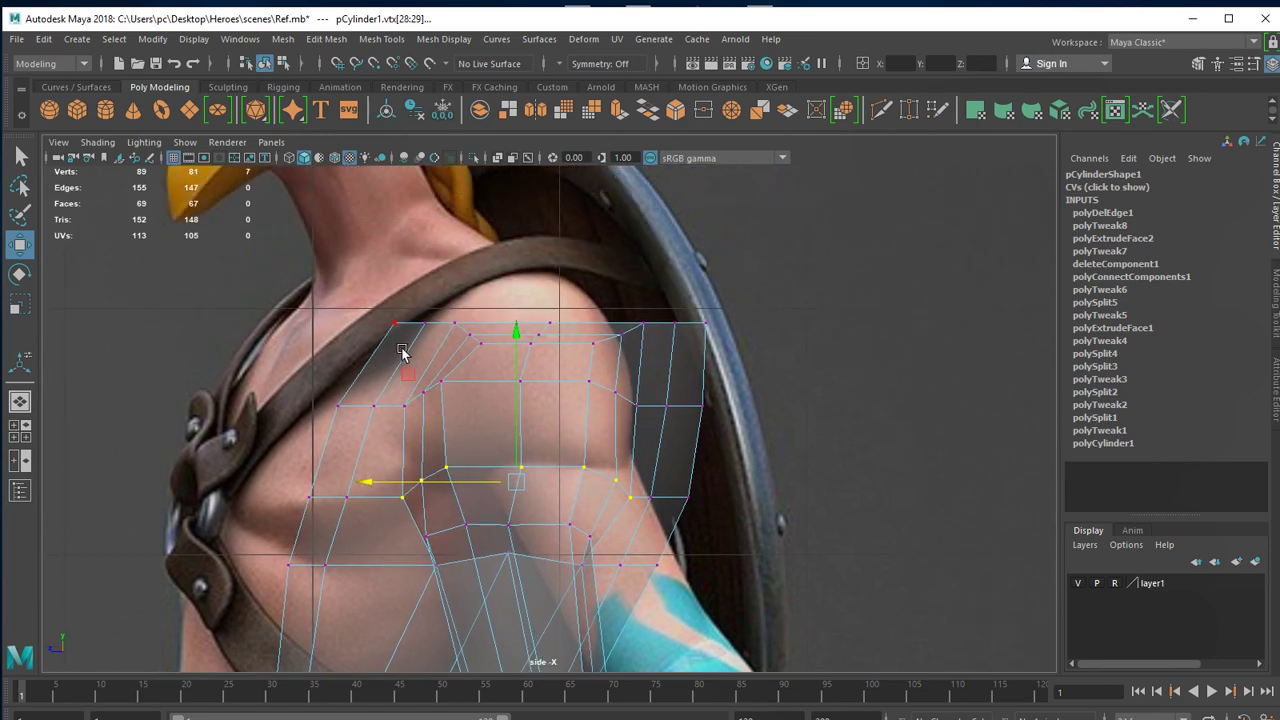
{"action": "left_click_drag", "start_coordinate": [395, 358], "coordinate": [633, 431]}
{"action": "left_click_drag", "start_coordinate": [375, 393], "coordinate": [395, 396]}
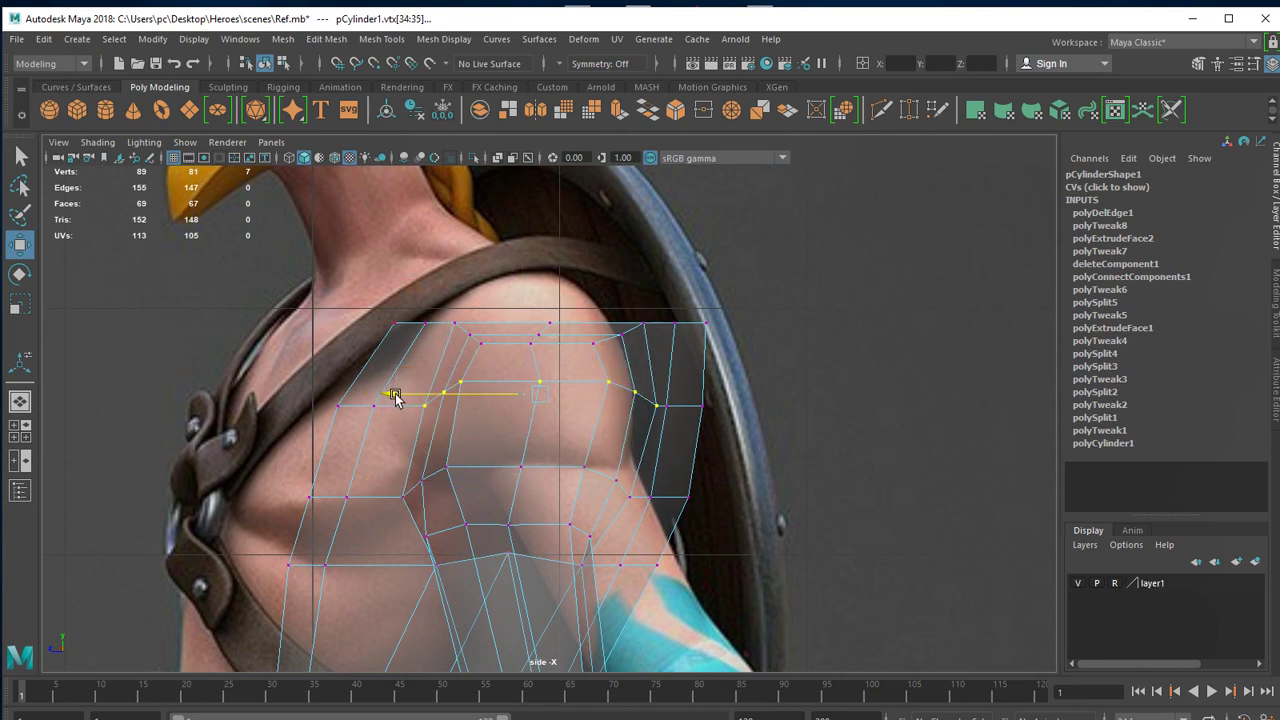
Shift the lower vertex rows along X to follow the armpit, then check in perspective.
{"action": "middle_click_drag", "start_coordinate": [543, 471], "coordinate": [503, 425], "text": "alt"}
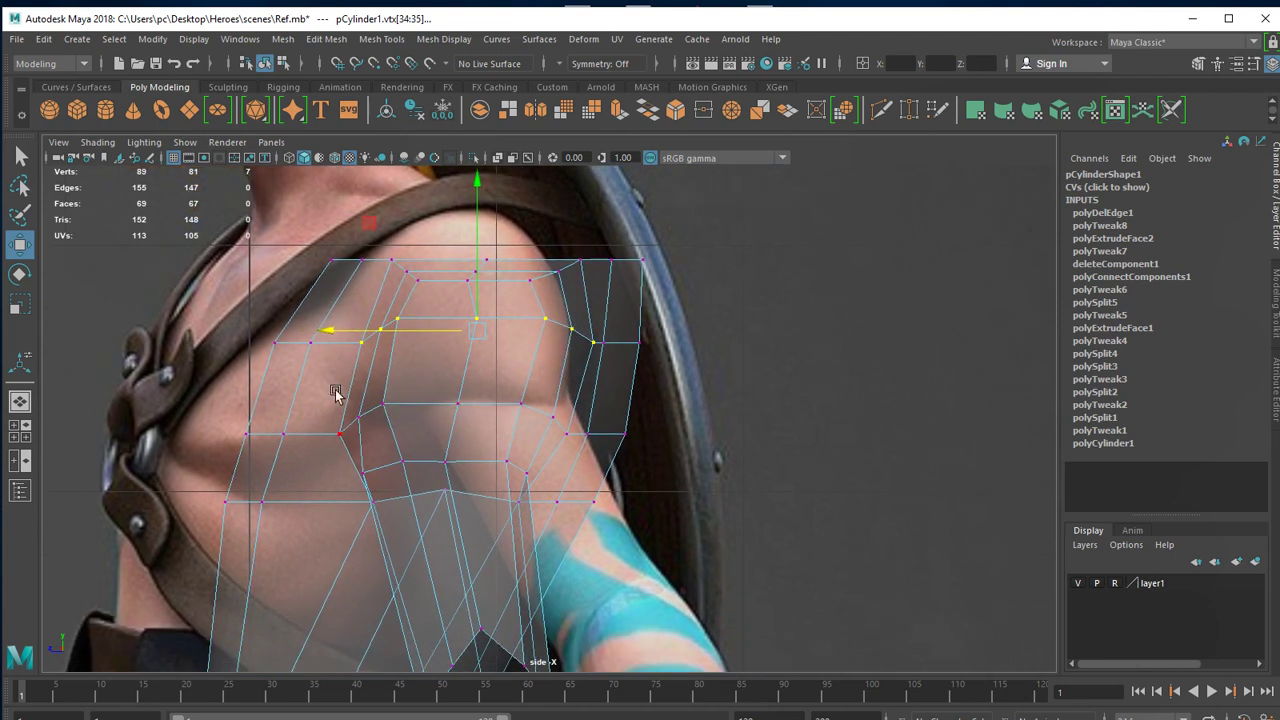
{"action": "left_click_drag", "start_coordinate": [335, 392], "coordinate": [566, 451]}
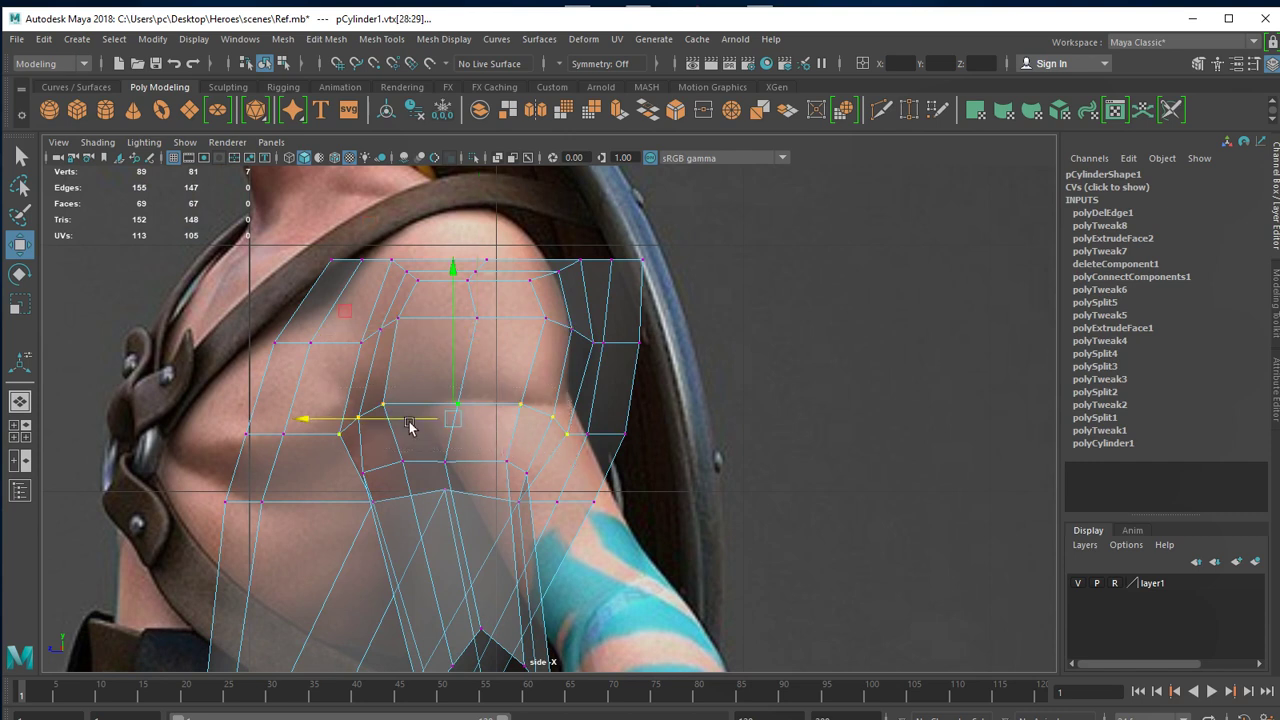
{"action": "left_click", "coordinate": [587, 434], "text": "shift"}
{"action": "mouse_move", "coordinate": [318, 420]}
{"action": "left_mouse_down"}
{"action": "mouse_move", "coordinate": [540, 527]}
{"action": "mouse_move", "coordinate": [566, 523]}
{"action": "left_mouse_up"}
{"action": "left_click_drag", "start_coordinate": [324, 482], "coordinate": [535, 483]}
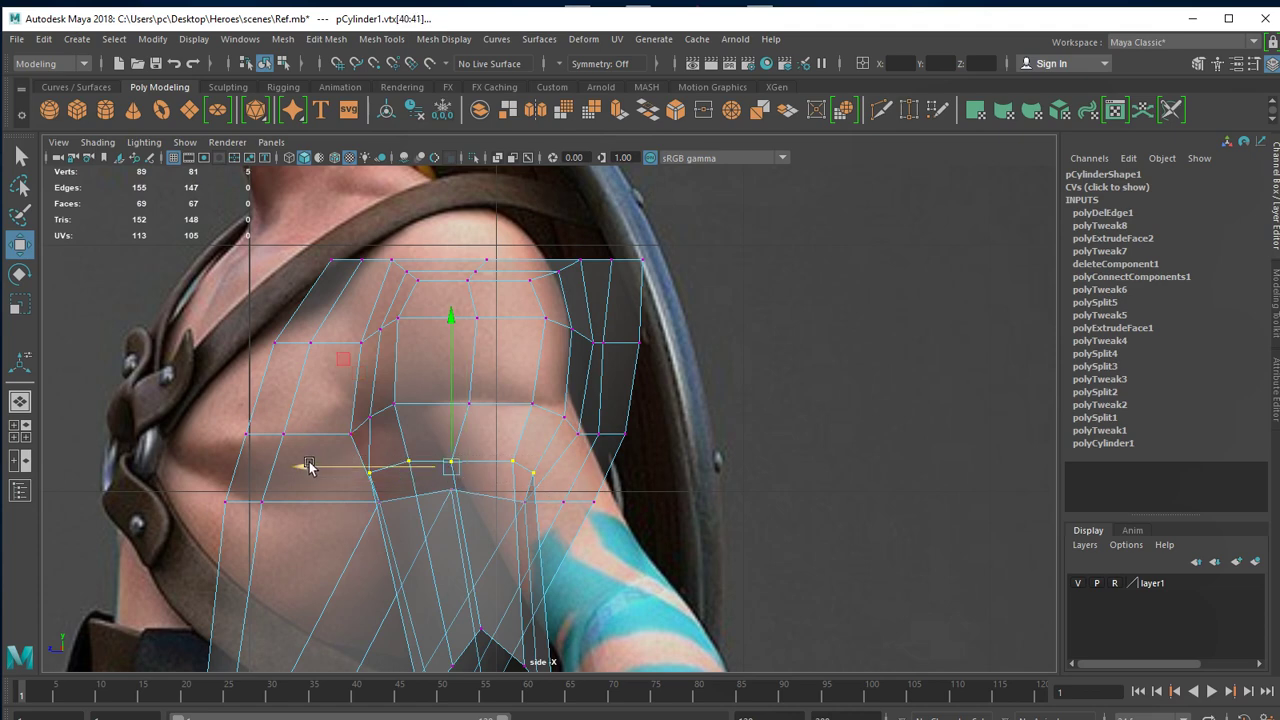
{"action": "left_click_drag", "start_coordinate": [309, 467], "coordinate": [333, 468]}
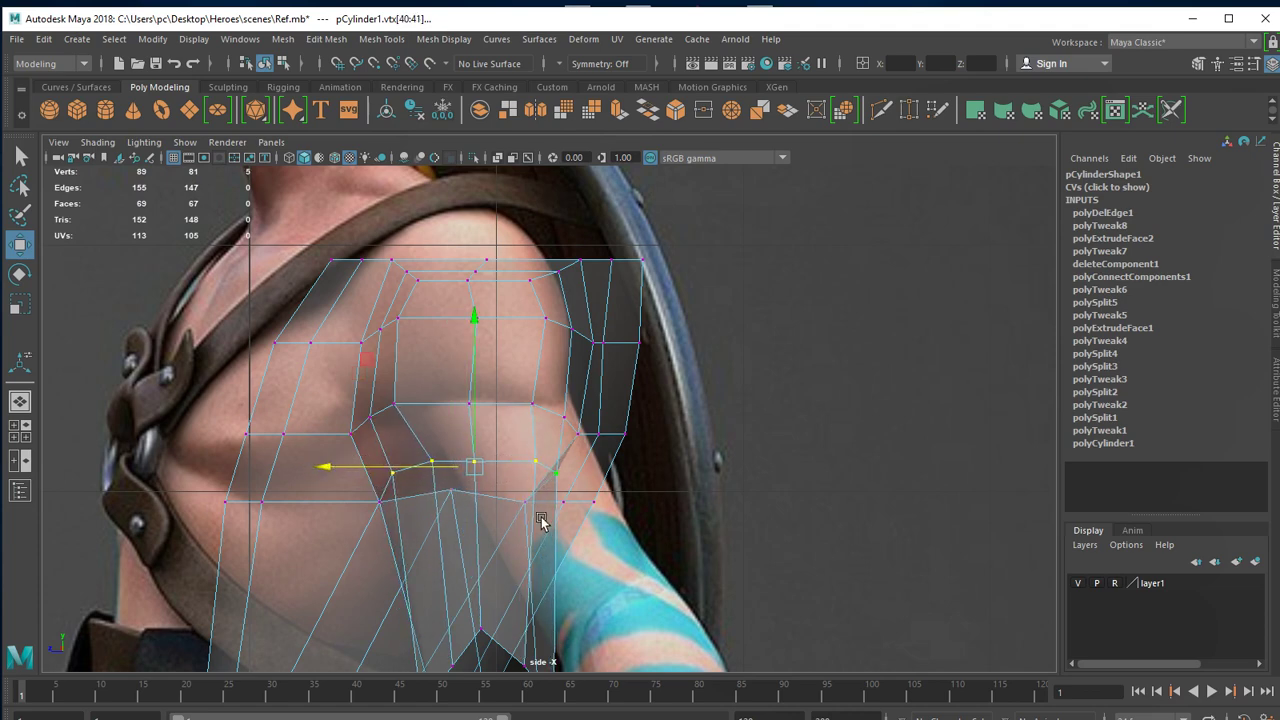
{"action": "middle_click_drag", "start_coordinate": [540, 521], "coordinate": [470, 447], "text": "alt"}
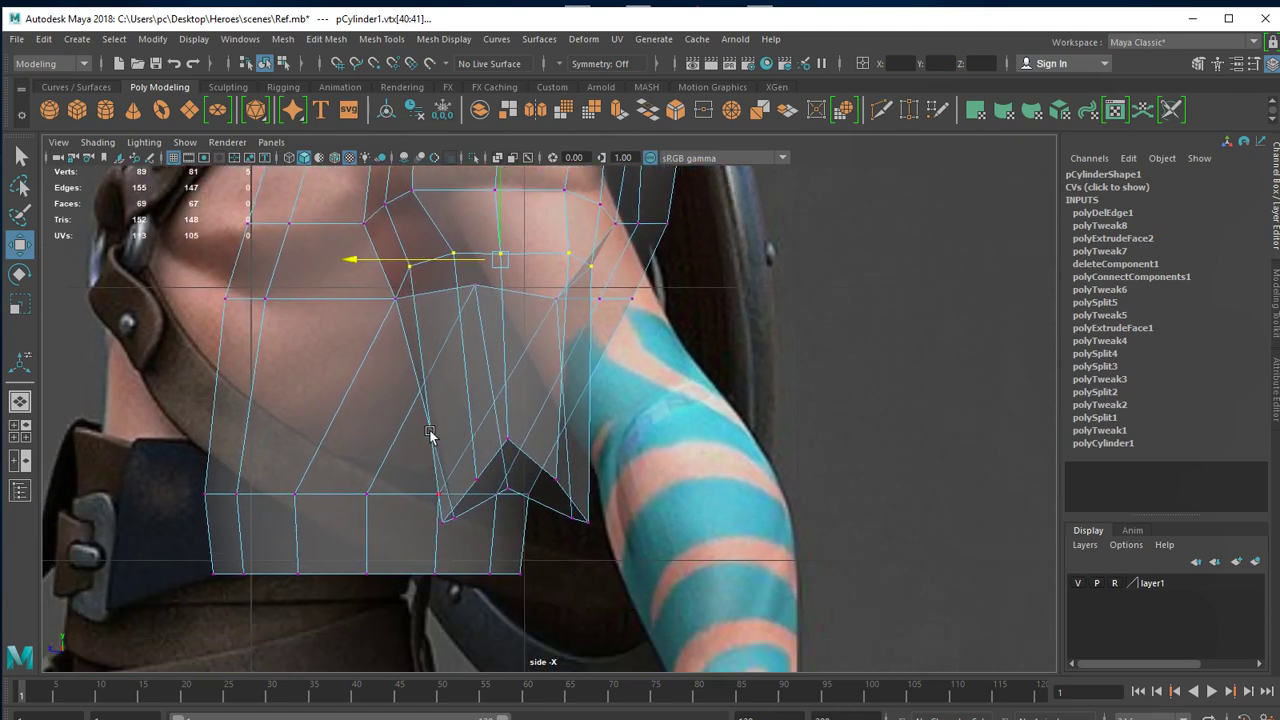
{"action": "key", "text": "space"}
{"action": "key", "text": "space"}
{"action": "mouse_move", "coordinate": [716, 464]}
{"action": "left_mouse_down", "text": "alt"}
{"action": "mouse_move", "coordinate": [676, 476]}
{"action": "mouse_move", "coordinate": [445, 397]}
{"action": "mouse_move", "coordinate": [673, 432]}
{"action": "left_mouse_up", "text": "alt"}
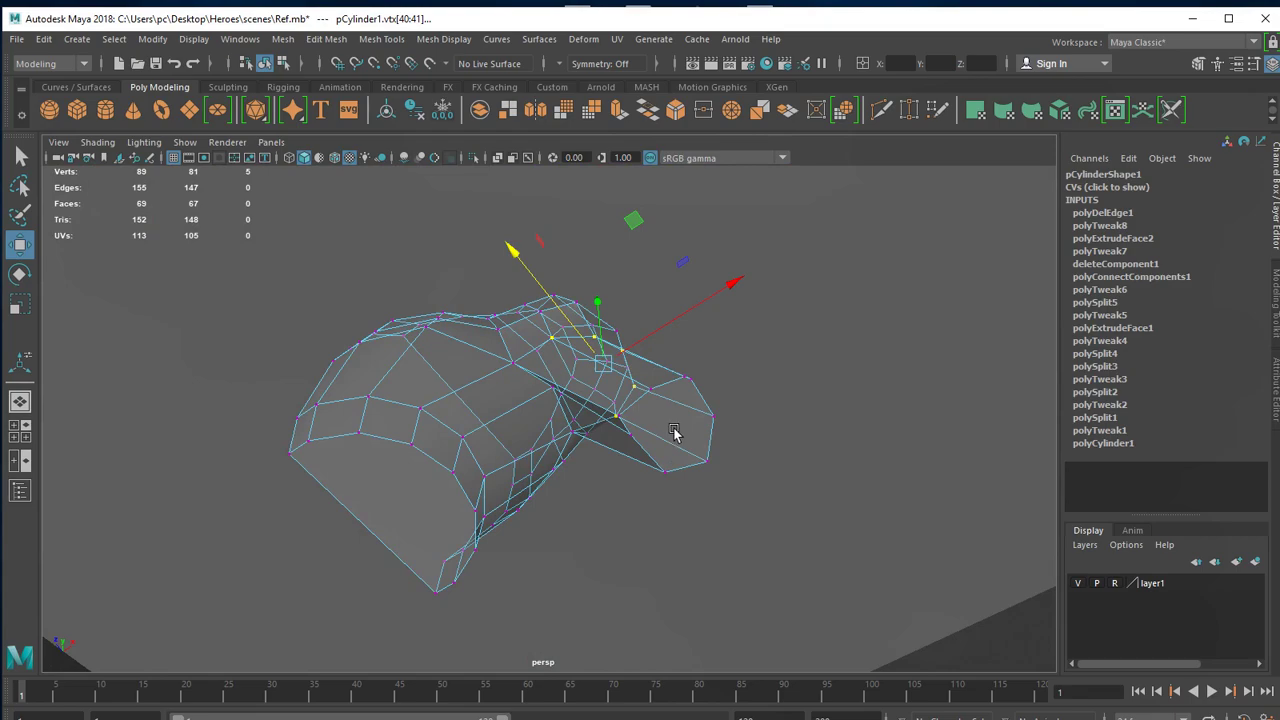
Switch the torso mesh back to Object Mode and orbit around the characters.
{"action": "right_click", "coordinate": [674, 433]}
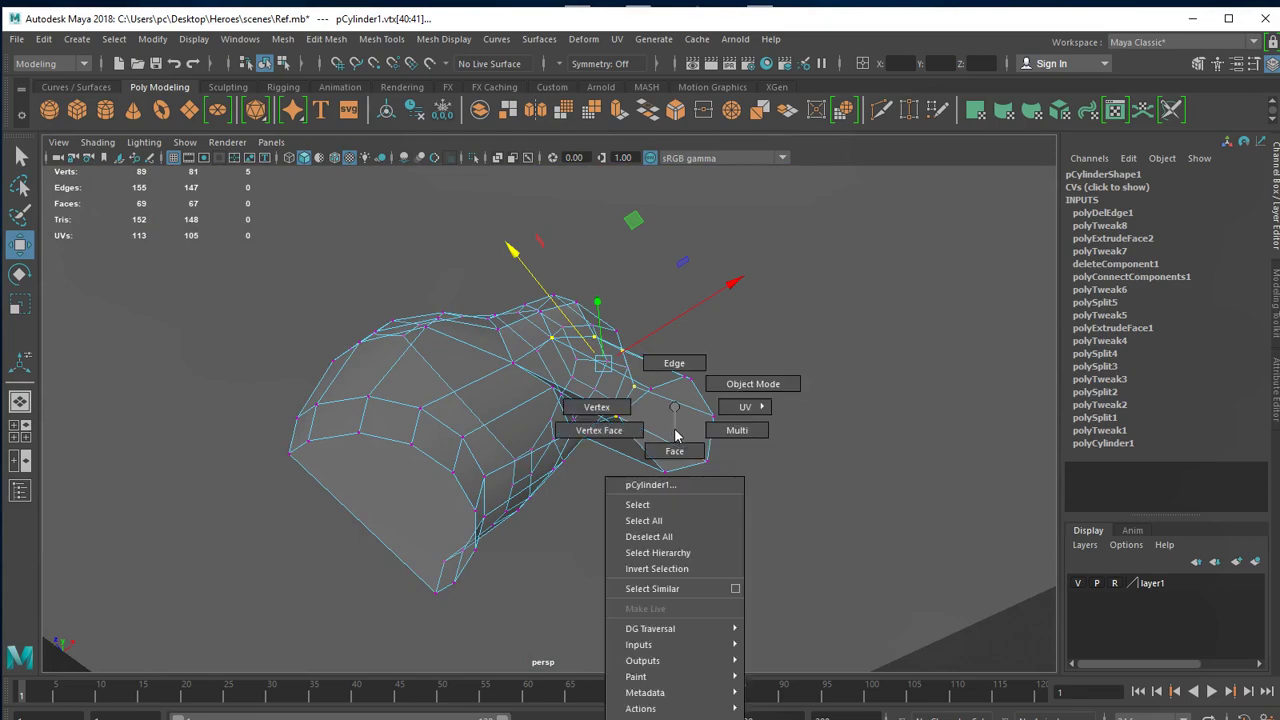
{"action": "left_click", "coordinate": [753, 384]}
{"action": "mouse_move", "coordinate": [771, 366]}
{"action": "left_mouse_down", "text": "alt"}
{"action": "mouse_move", "coordinate": [633, 505]}
{"action": "mouse_move", "coordinate": [709, 546]}
{"action": "mouse_move", "coordinate": [738, 435]}
{"action": "mouse_move", "coordinate": [680, 320]}
{"action": "mouse_move", "coordinate": [601, 429]}
{"action": "mouse_move", "coordinate": [610, 520]}
{"action": "mouse_move", "coordinate": [586, 523]}
{"action": "mouse_move", "coordinate": [549, 486]}
{"action": "mouse_move", "coordinate": [572, 441]}
{"action": "mouse_move", "coordinate": [626, 511]}
{"action": "mouse_move", "coordinate": [541, 423]}
{"action": "mouse_move", "coordinate": [572, 493]}
{"action": "mouse_move", "coordinate": [499, 409]}
{"action": "mouse_move", "coordinate": [651, 586]}
{"action": "mouse_move", "coordinate": [704, 544]}
{"action": "mouse_move", "coordinate": [610, 470]}
{"action": "mouse_move", "coordinate": [542, 479]}
{"action": "mouse_move", "coordinate": [560, 493]}
{"action": "mouse_move", "coordinate": [840, 428]}
{"action": "mouse_move", "coordinate": [743, 462]}
{"action": "mouse_move", "coordinate": [726, 518]}
{"action": "left_mouse_up", "text": "alt"}
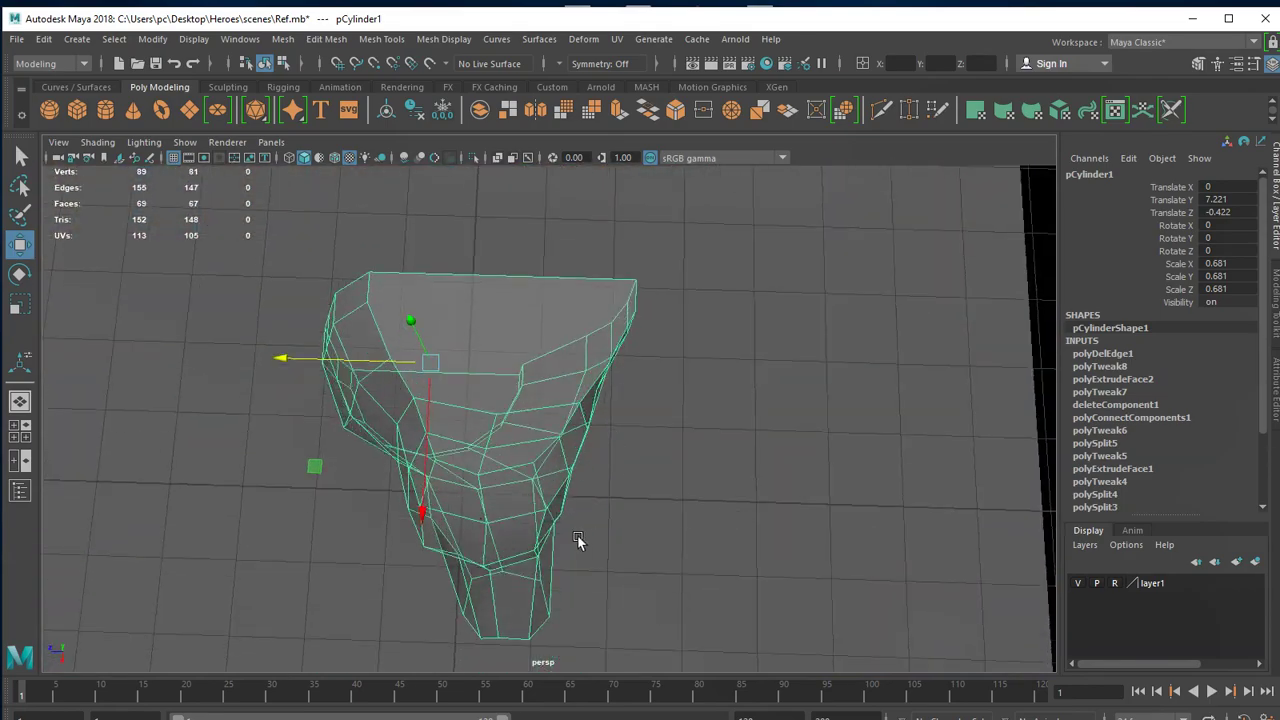
{"action": "left_click_drag", "start_coordinate": [578, 540], "coordinate": [682, 550], "text": "alt"}
Inspect the arm in the four-view layout and the front view.
{"action": "key", "text": "space"}
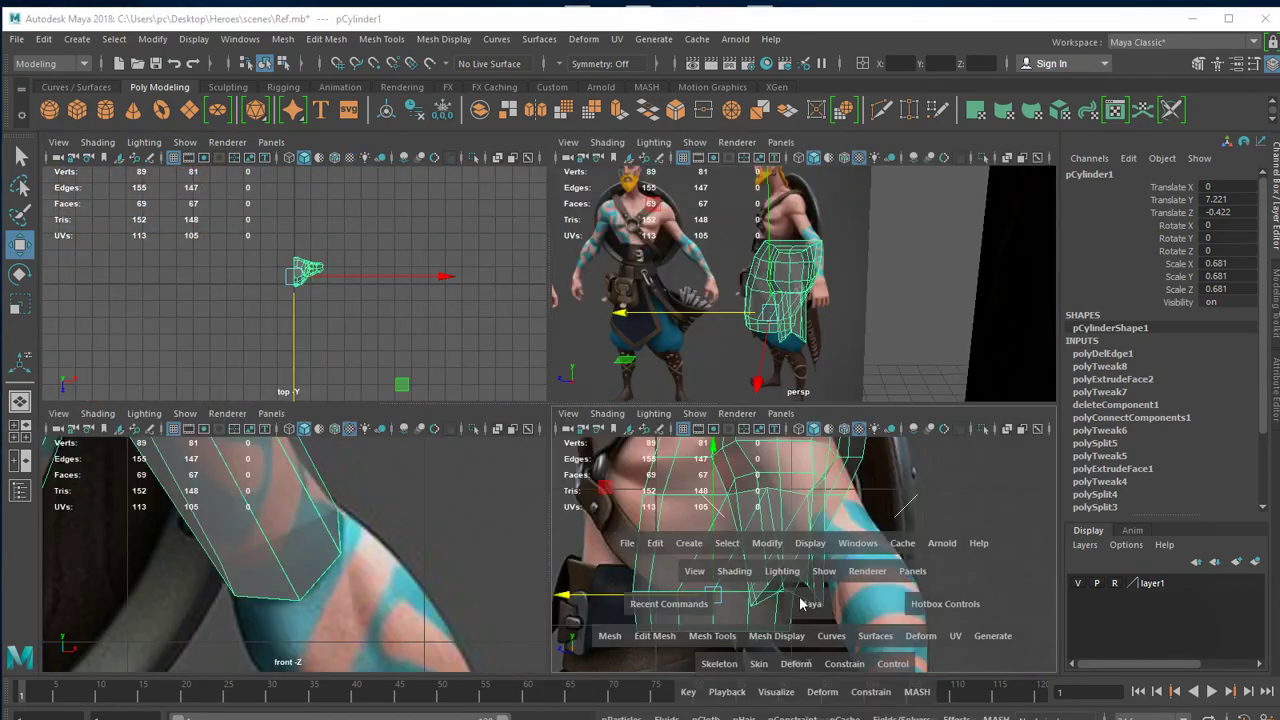
{"action": "scroll", "coordinate": [904, 602], "scroll_direction": "down", "scroll_amount": 3}
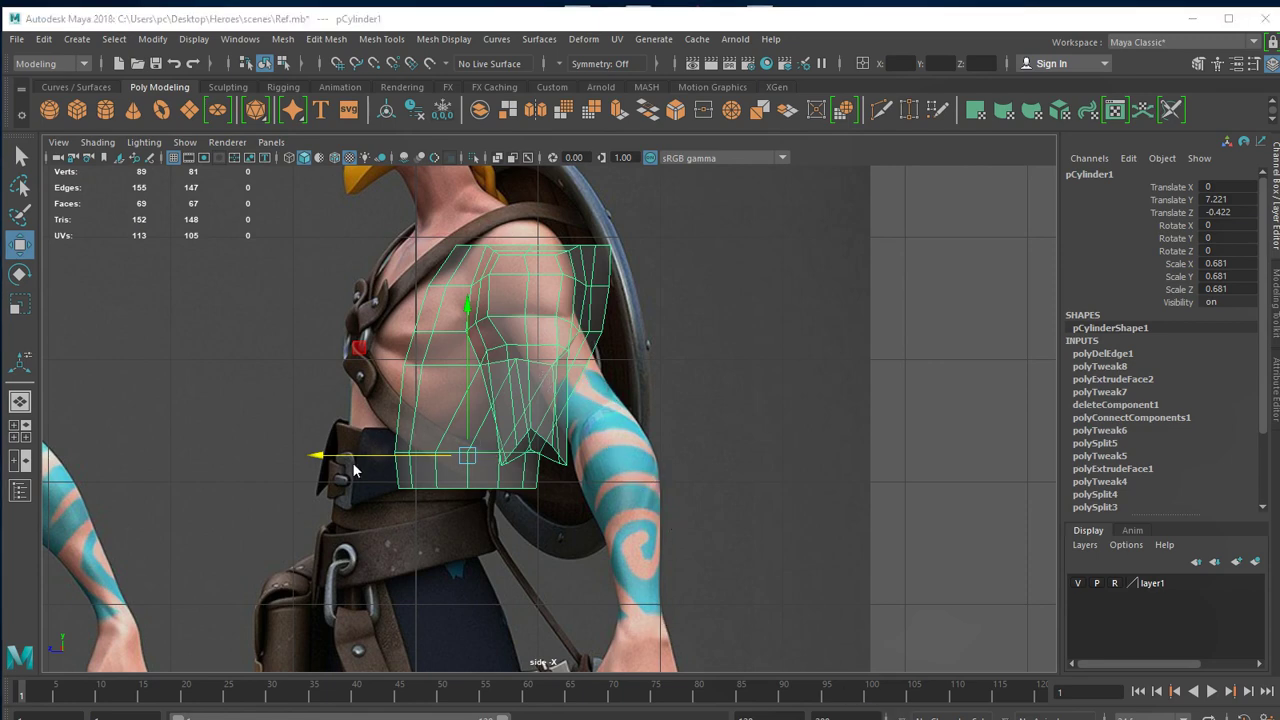
{"action": "key", "text": "space"}
{"action": "key", "text": "space"}
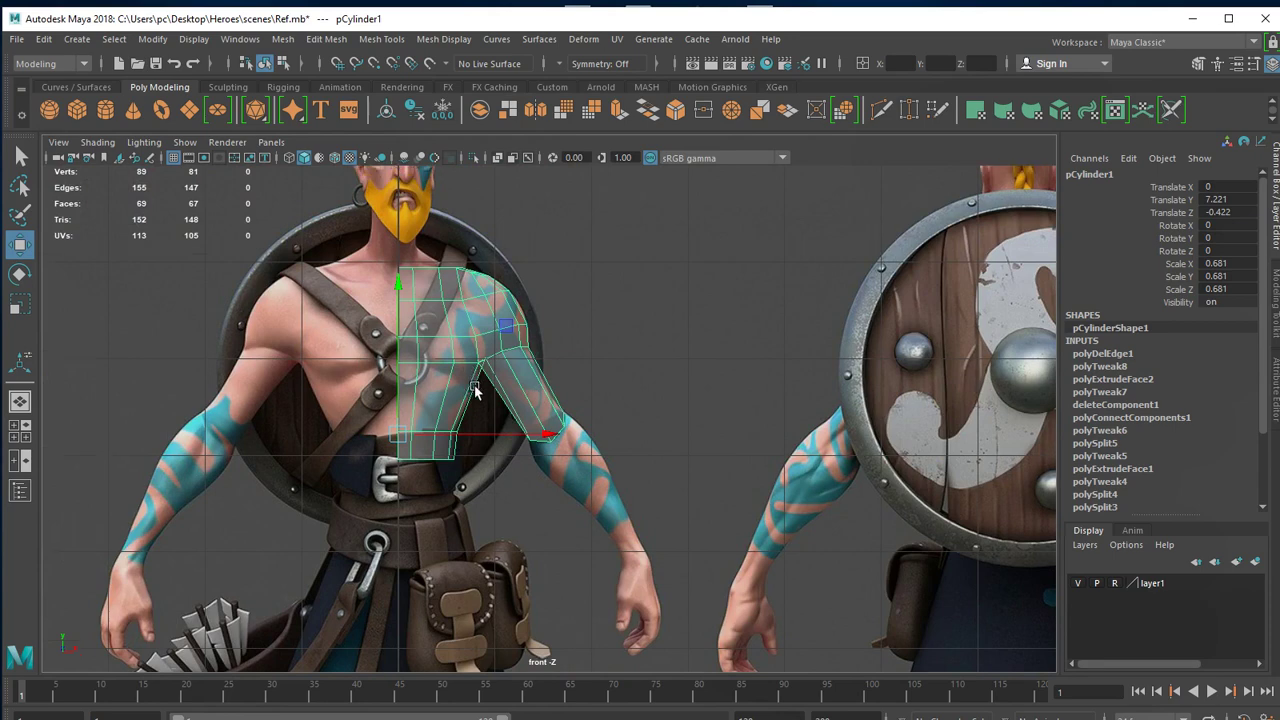
{"action": "scroll", "coordinate": [539, 388], "scroll_direction": "up", "scroll_amount": 5}
{"action": "scroll", "coordinate": [652, 492], "scroll_direction": "up", "scroll_amount": 3}
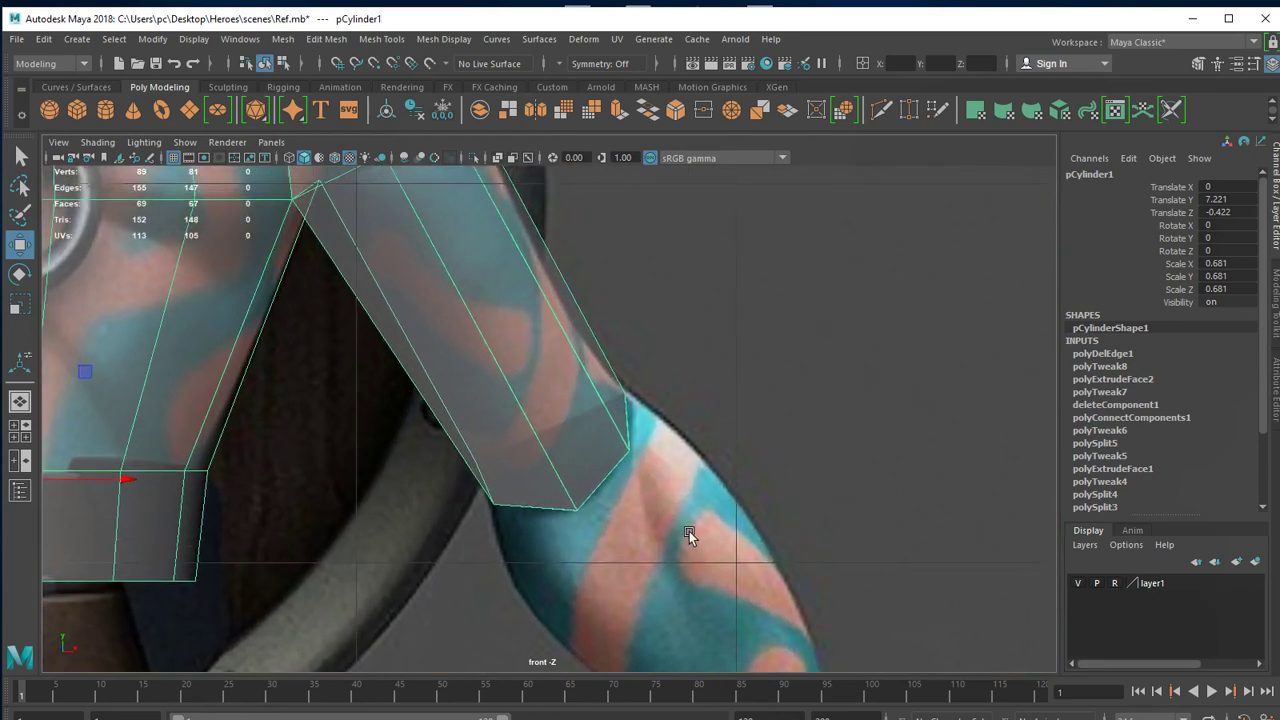
{"action": "middle_click_drag", "start_coordinate": [689, 531], "coordinate": [694, 537], "text": "alt"}
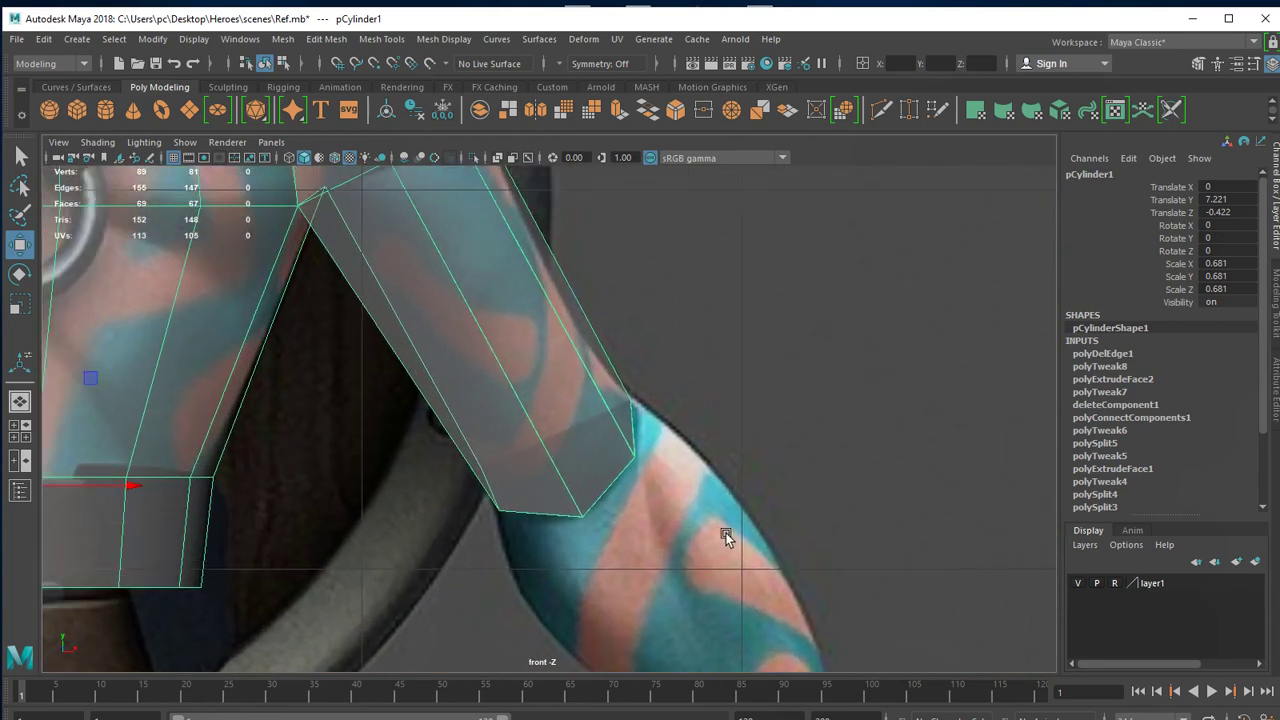
{"action": "key", "text": "space"}
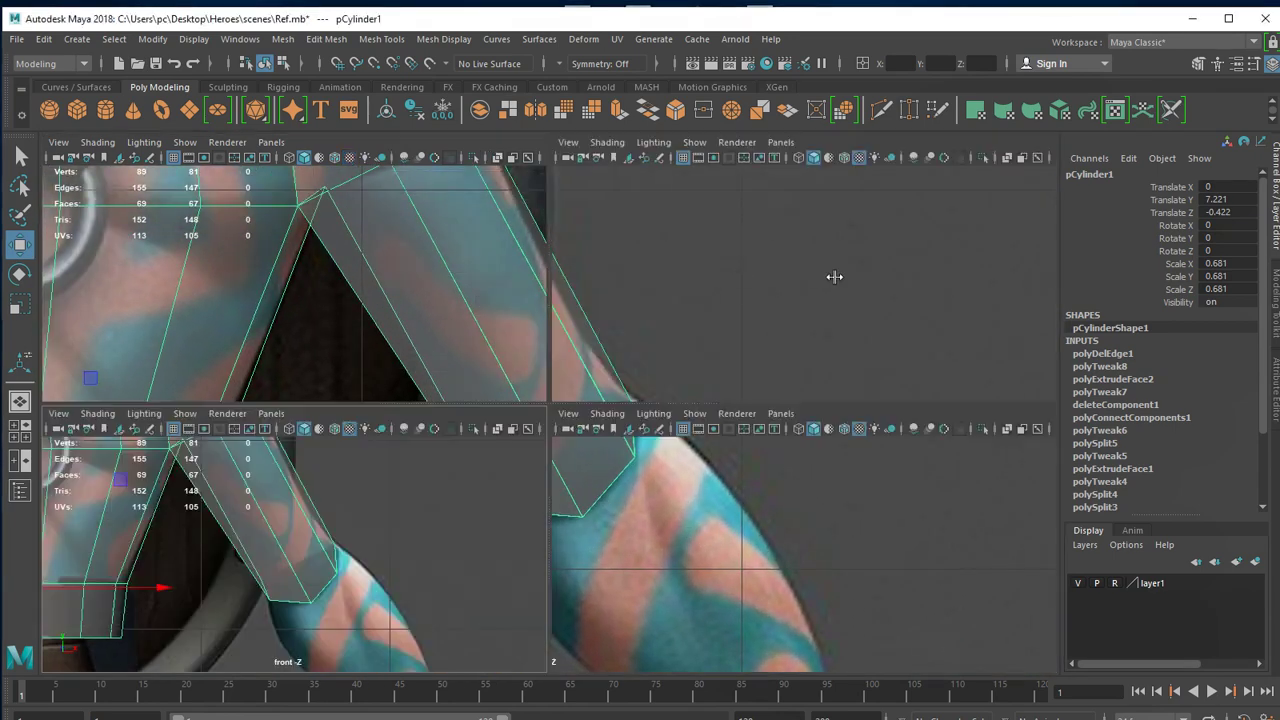
{"action": "key", "text": "space"}
Check the torso in the perspective view, then pan across the side view.
{"action": "mouse_move", "coordinate": [866, 331]}
{"action": "left_mouse_down", "text": "alt"}
{"action": "mouse_move", "coordinate": [604, 500]}
{"action": "mouse_move", "coordinate": [760, 596]}
{"action": "left_mouse_up", "text": "alt"}
{"action": "key", "text": "space"}
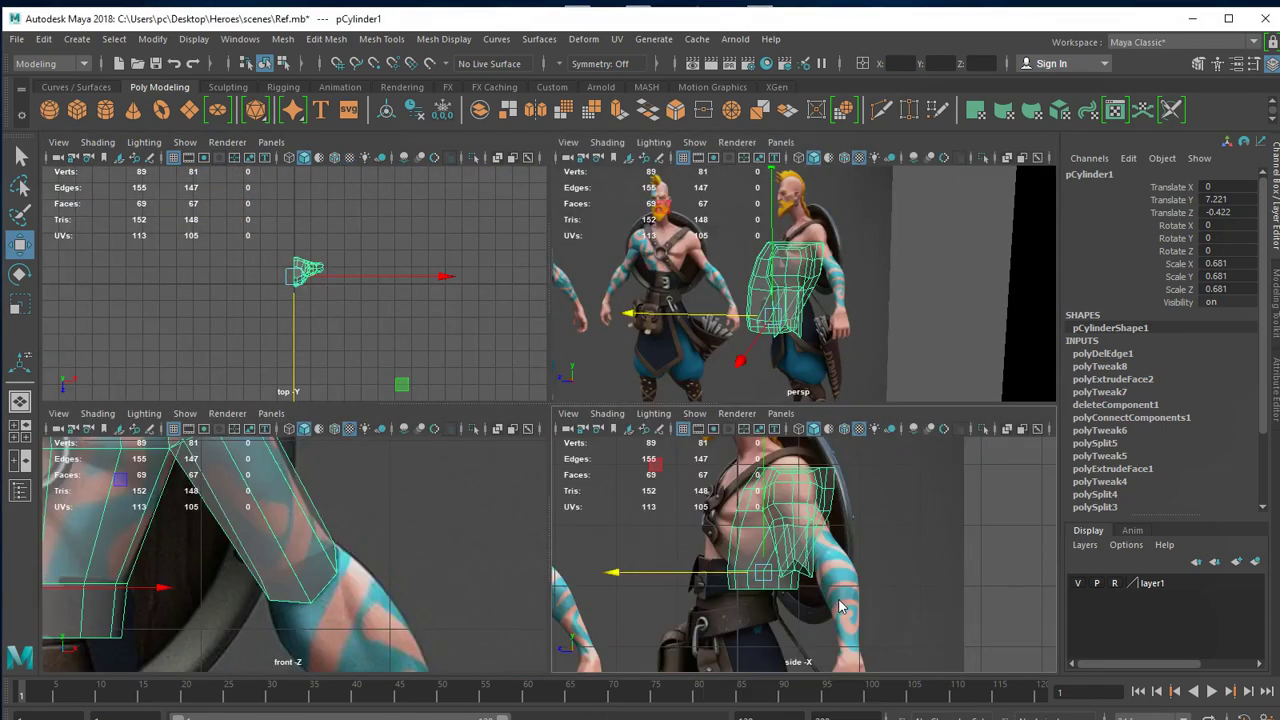
{"action": "key", "text": "space"}
{"action": "scroll", "coordinate": [694, 529], "scroll_direction": "down", "scroll_amount": 6}
{"action": "scroll", "coordinate": [518, 510], "scroll_direction": "down", "scroll_amount": 2}
{"action": "middle_click_drag", "start_coordinate": [518, 510], "coordinate": [725, 502], "text": "alt"}
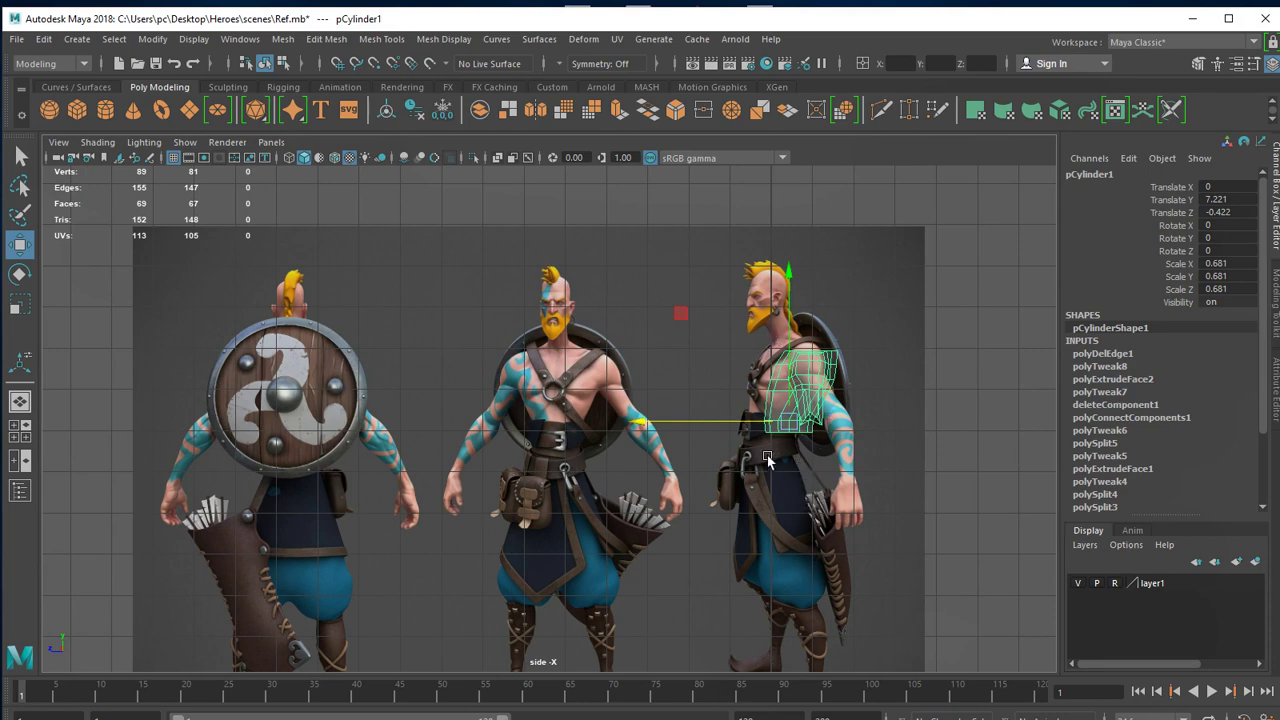
{"action": "scroll", "coordinate": [1007, 553], "scroll_direction": "up", "scroll_amount": 10}
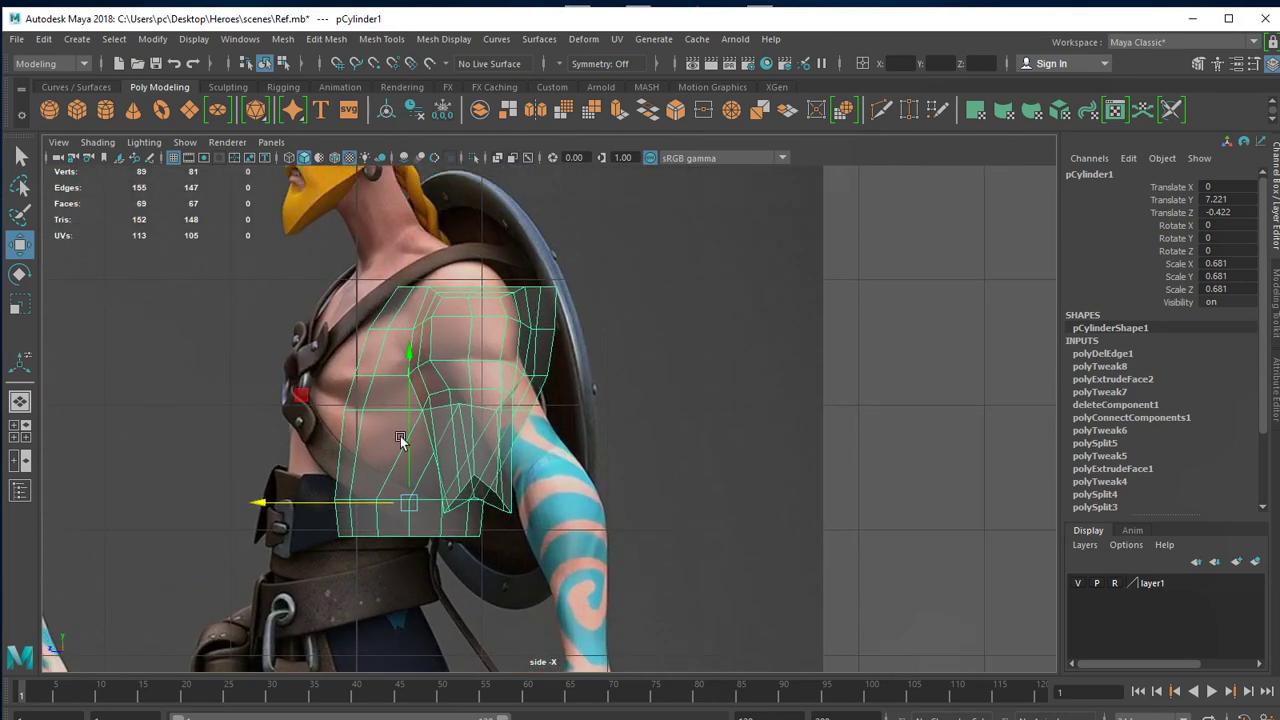
Test-slide the torso along Z, then undo so it stays at Translate Z -0.422.
{"action": "mouse_move", "coordinate": [282, 503]}
{"action": "left_mouse_down"}
{"action": "mouse_move", "coordinate": [315, 493]}
{"action": "mouse_move", "coordinate": [308, 482]}
{"action": "left_mouse_up"}
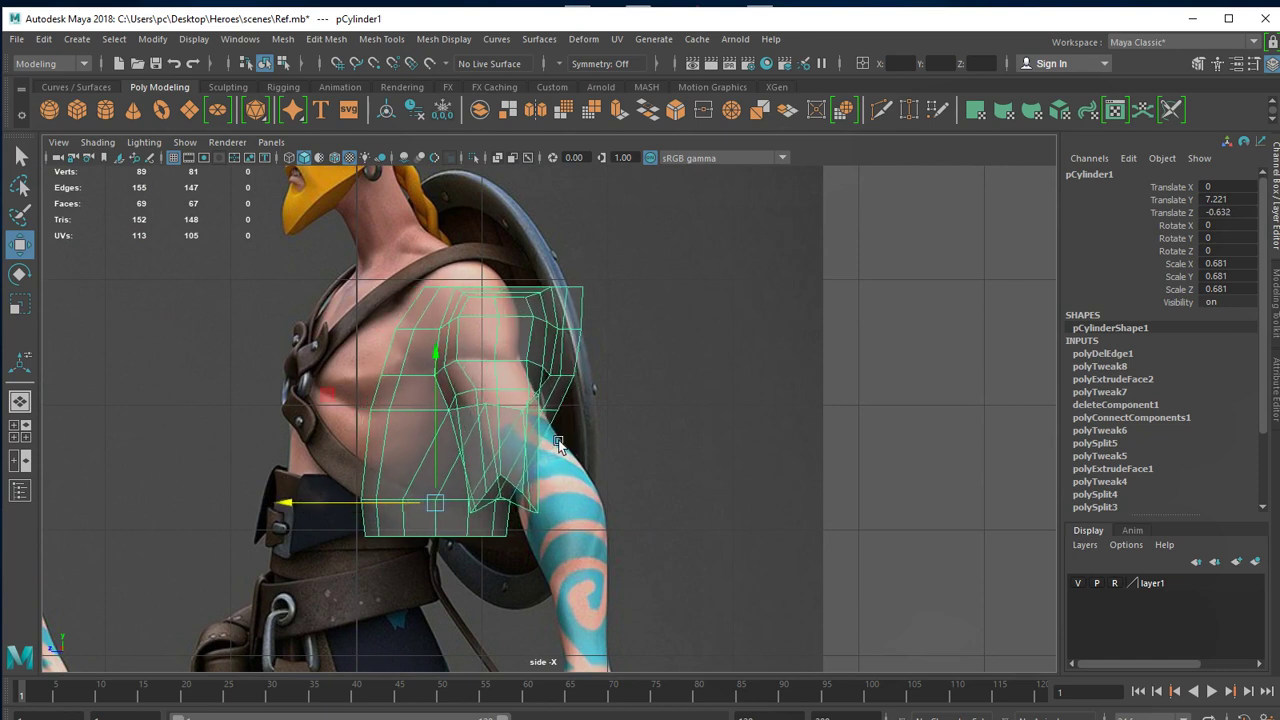
{"action": "key", "text": "ctrl+z"}
{"action": "scroll", "coordinate": [515, 474], "scroll_direction": "up", "scroll_amount": 1}
{"action": "scroll", "coordinate": [505, 507], "scroll_direction": "up", "scroll_amount": 1}
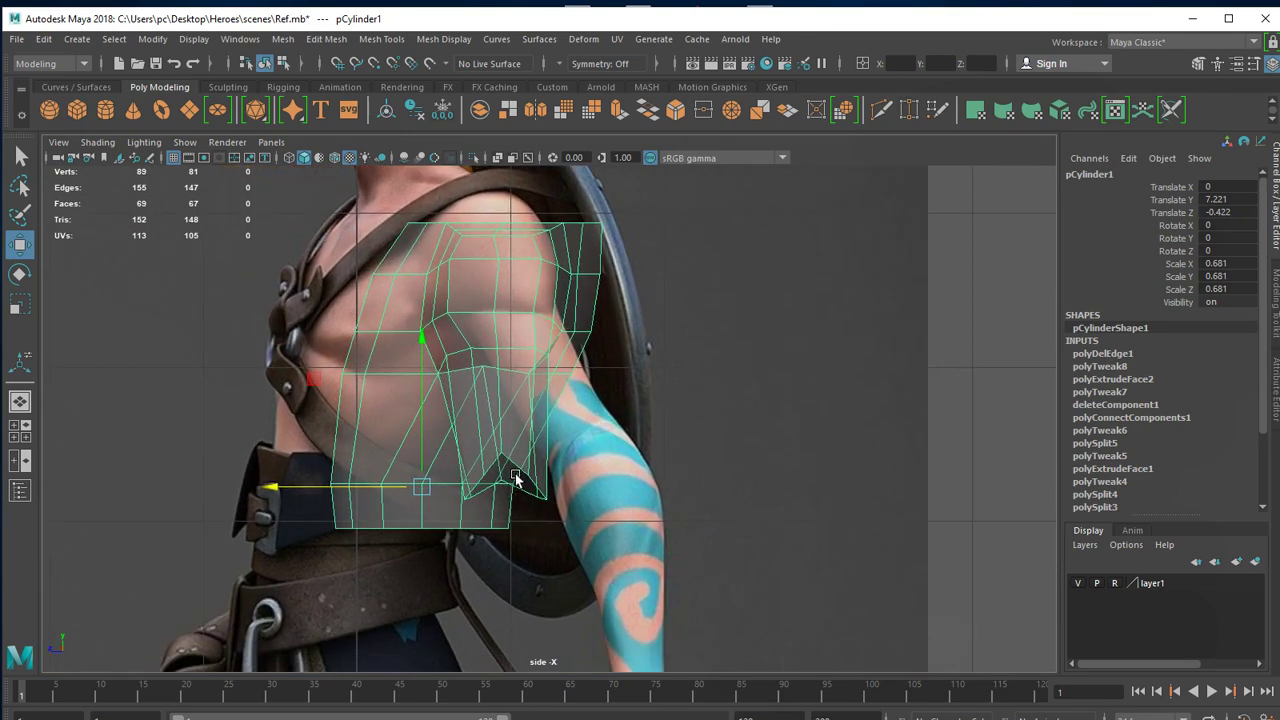
{"action": "mouse_move", "coordinate": [516, 405]}
{"action": "right_mouse_down"}
{"action": "mouse_move", "coordinate": [513, 387]}
{"action": "mouse_move", "coordinate": [518, 445]}
{"action": "right_mouse_up"}
Select the upper arm's wrist-end face and check it from several views.
{"action": "left_click", "coordinate": [522, 481]}
{"action": "key", "text": "space"}
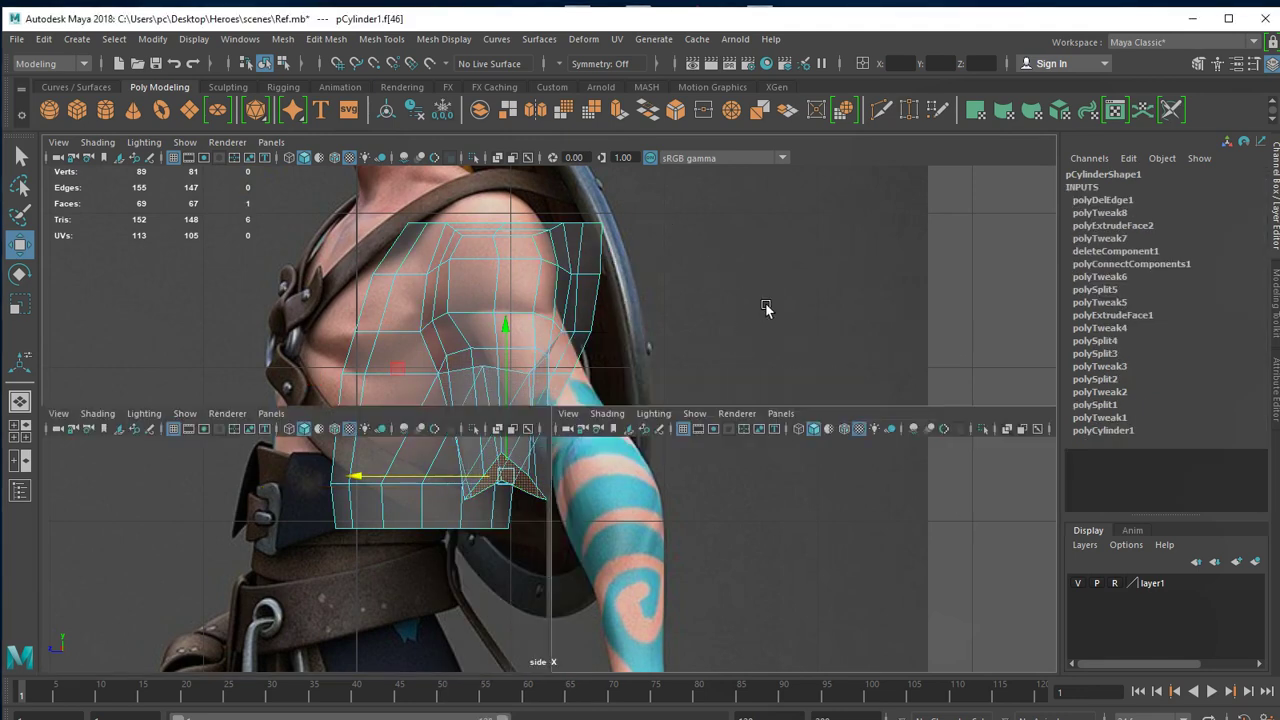
{"action": "key", "text": "space"}
{"action": "left_click_drag", "start_coordinate": [593, 553], "coordinate": [734, 550], "text": "alt"}
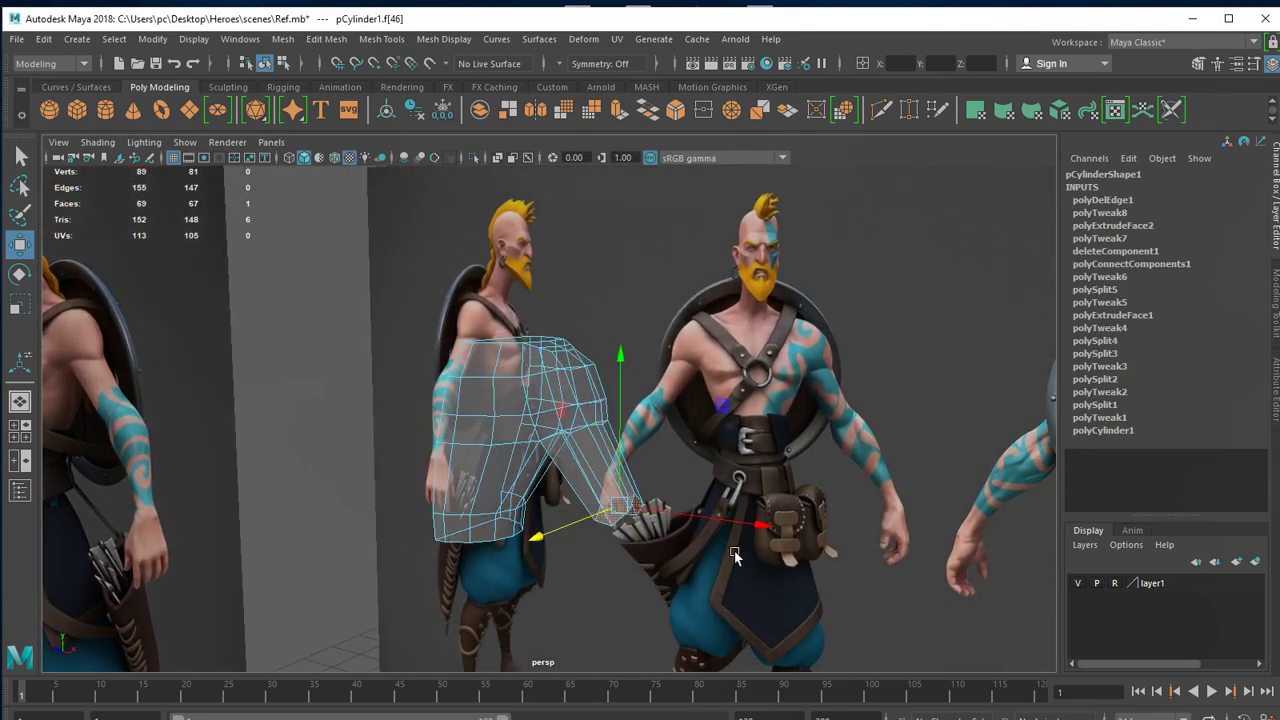
{"action": "key", "text": "space"}
{"action": "key", "text": "space"}
{"action": "scroll", "coordinate": [748, 597], "scroll_direction": "down", "scroll_amount": 2}
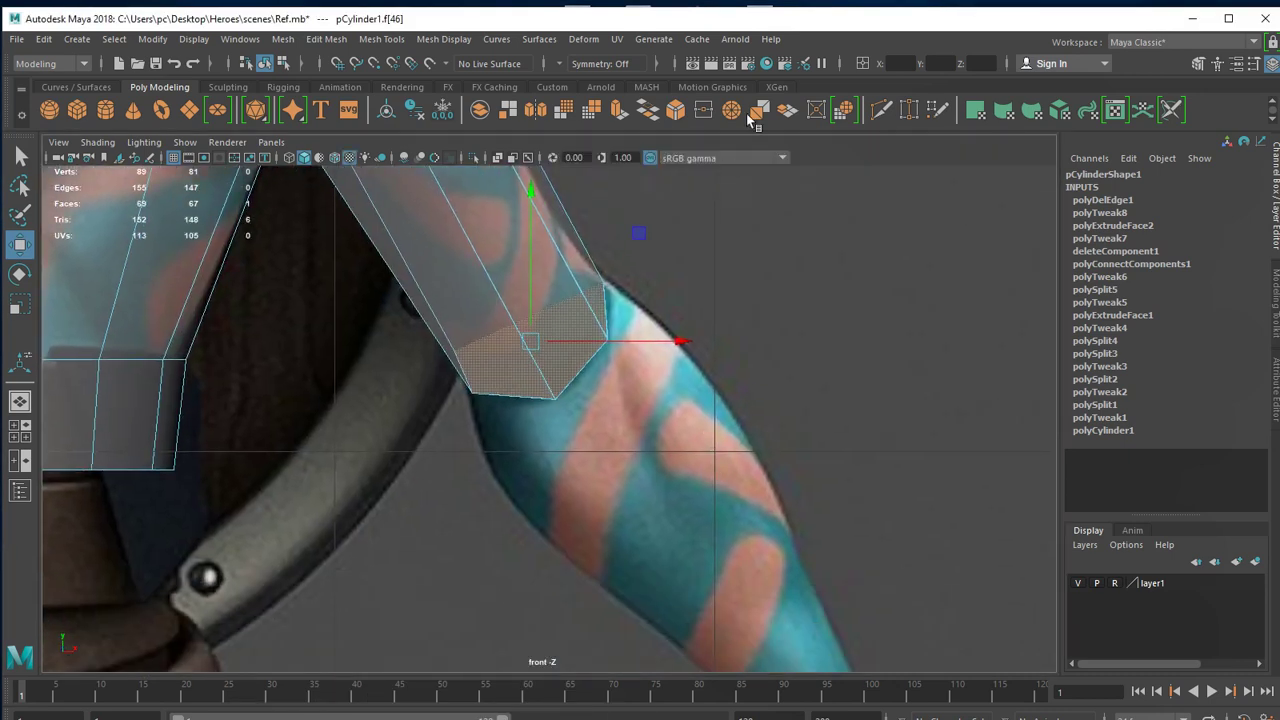
Extrude the end face in world axes and pull it down along the forearm.
{"action": "left_click", "coordinate": [618, 110]}
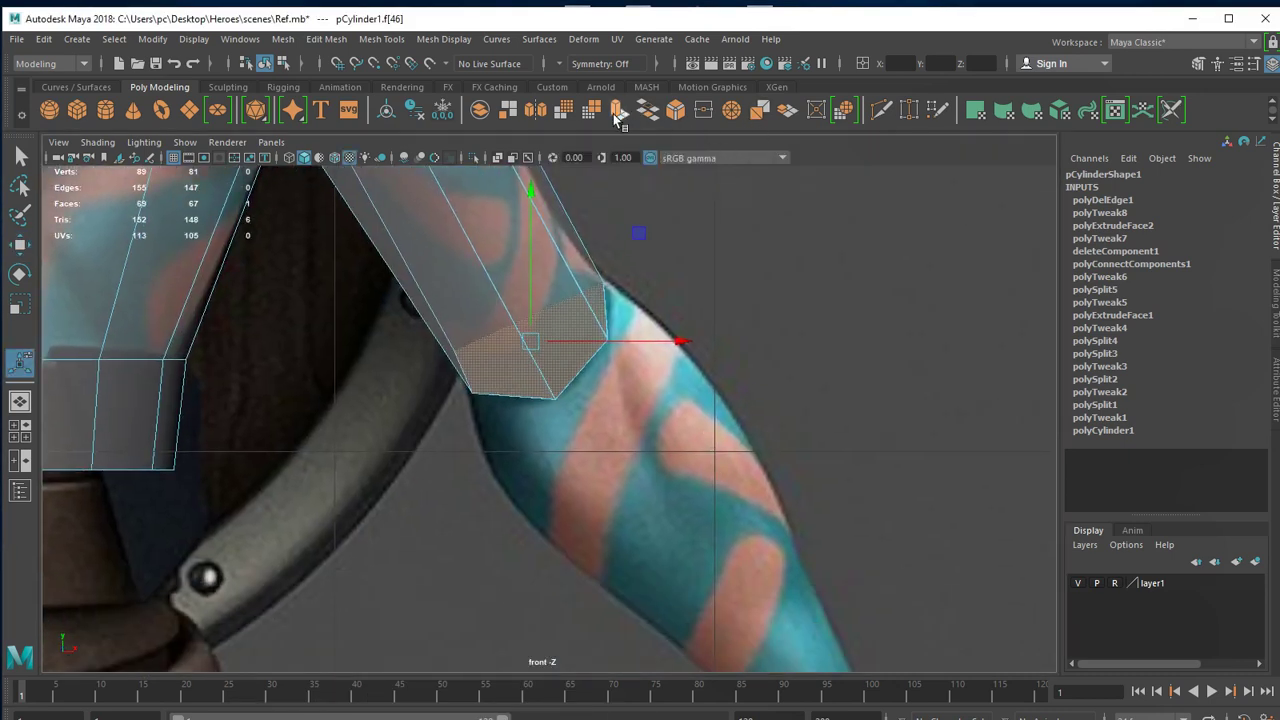
{"action": "left_click", "coordinate": [732, 176]}
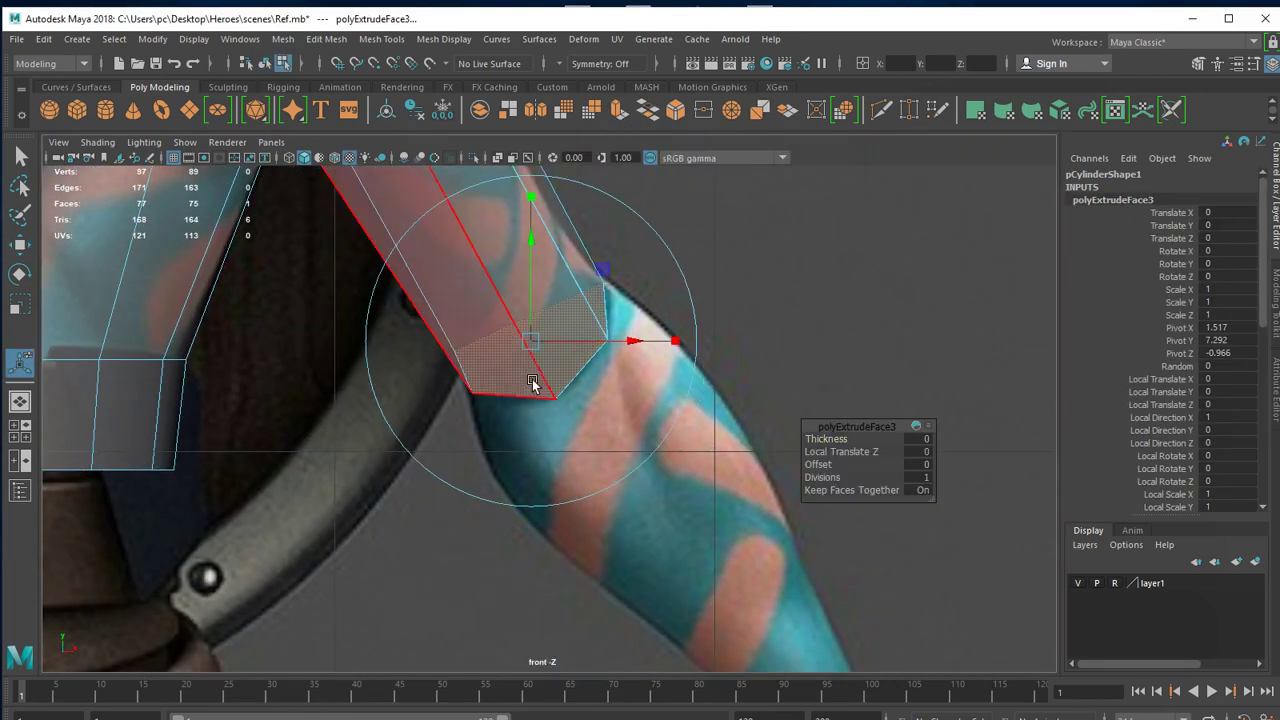
{"action": "mouse_move", "coordinate": [538, 362]}
{"action": "left_mouse_down"}
{"action": "mouse_move", "coordinate": [600, 412]}
{"action": "mouse_move", "coordinate": [597, 425]}
{"action": "mouse_move", "coordinate": [651, 406]}
{"action": "left_mouse_up"}
{"action": "key", "text": "r"}
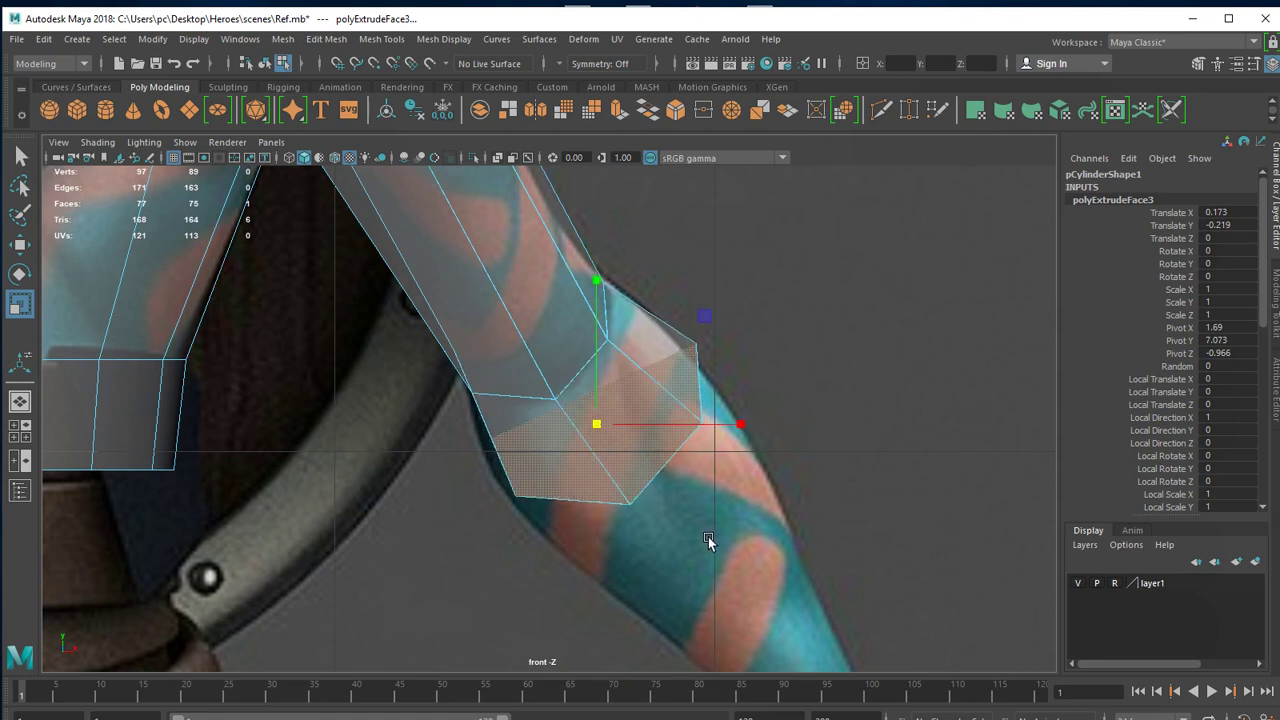
{"action": "key", "text": "w"}
Move the new segment's bottom, side and upper vertices onto the forearm outline.
{"action": "right_click_drag", "start_coordinate": [688, 412], "coordinate": [617, 458]}
{"action": "left_click", "coordinate": [628, 501]}
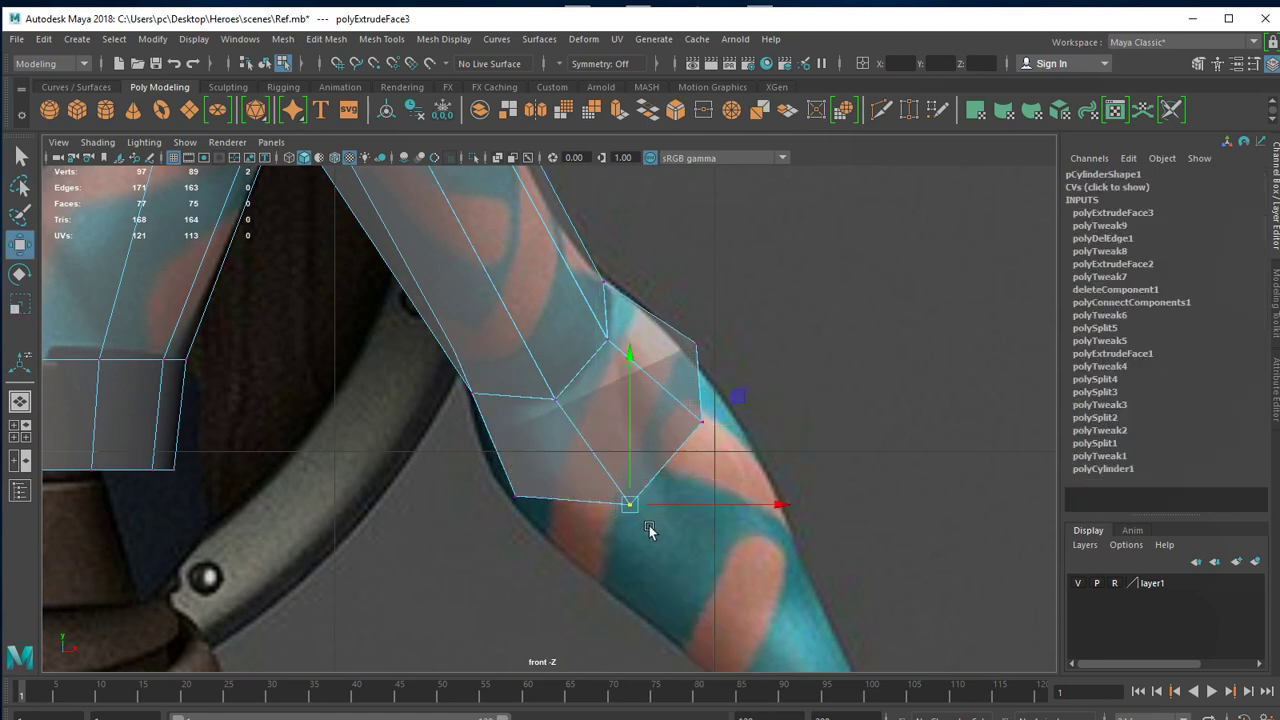
{"action": "left_click_drag", "start_coordinate": [628, 501], "coordinate": [571, 470]}
{"action": "left_click", "coordinate": [705, 428]}
{"action": "mouse_move", "coordinate": [713, 447]}
{"action": "left_mouse_down"}
{"action": "mouse_move", "coordinate": [661, 398]}
{"action": "mouse_move", "coordinate": [645, 401]}
{"action": "left_mouse_up"}
{"action": "left_click", "coordinate": [690, 345]}
{"action": "left_click_drag", "start_coordinate": [690, 345], "coordinate": [681, 355]}
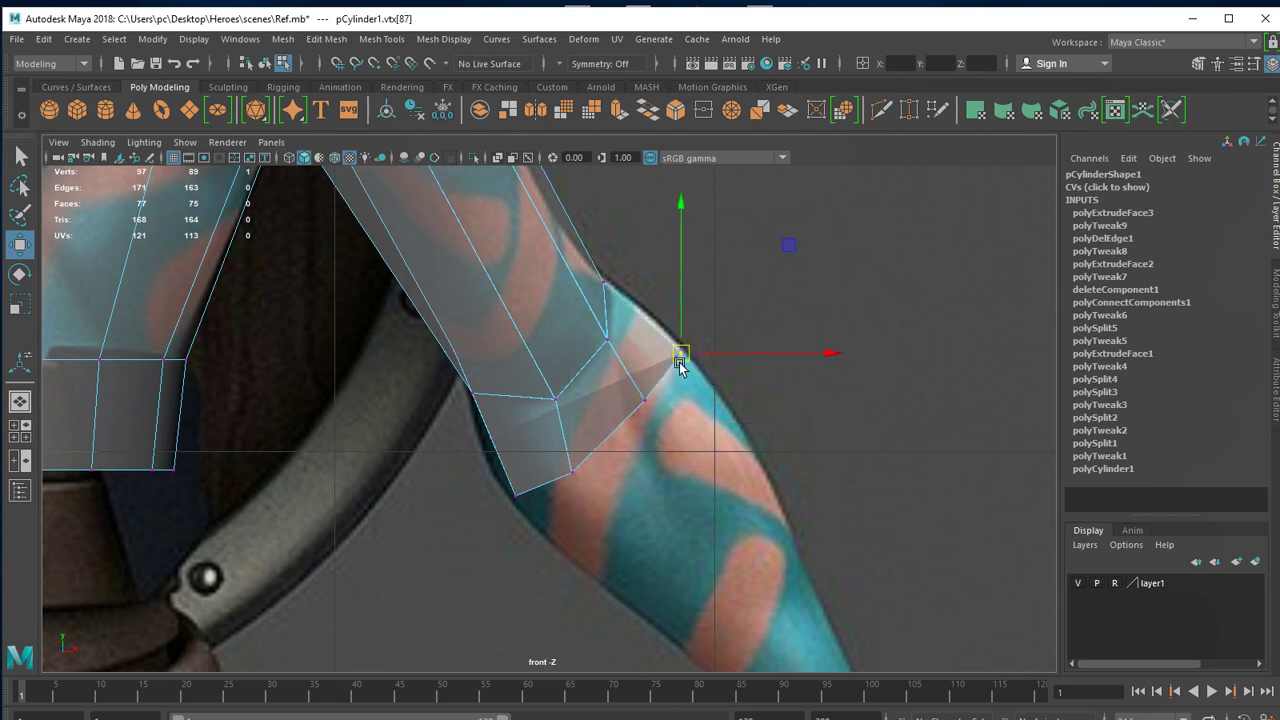
{"action": "left_click", "coordinate": [640, 415]}
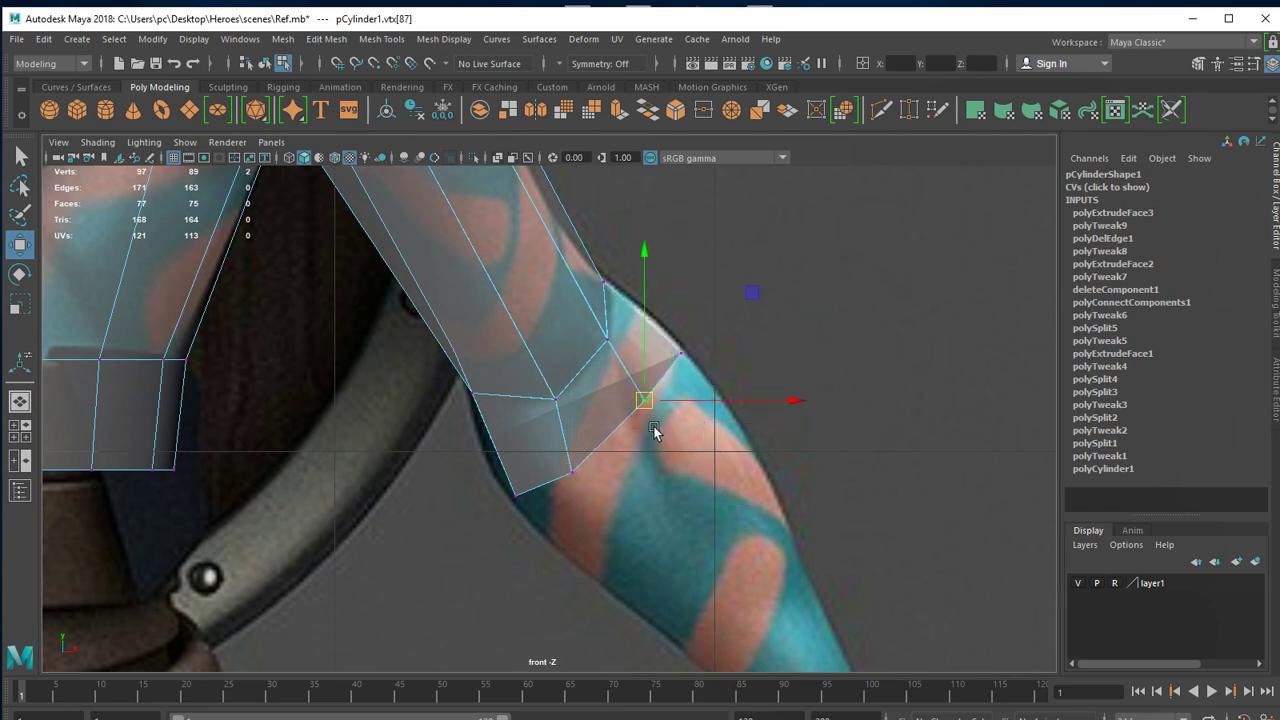
Fit the segment's lower and bottom vertices to the arm, checking in perspective.
{"action": "left_click", "coordinate": [578, 473]}
{"action": "left_click_drag", "start_coordinate": [580, 476], "coordinate": [586, 453]}
{"action": "left_click", "coordinate": [516, 496]}
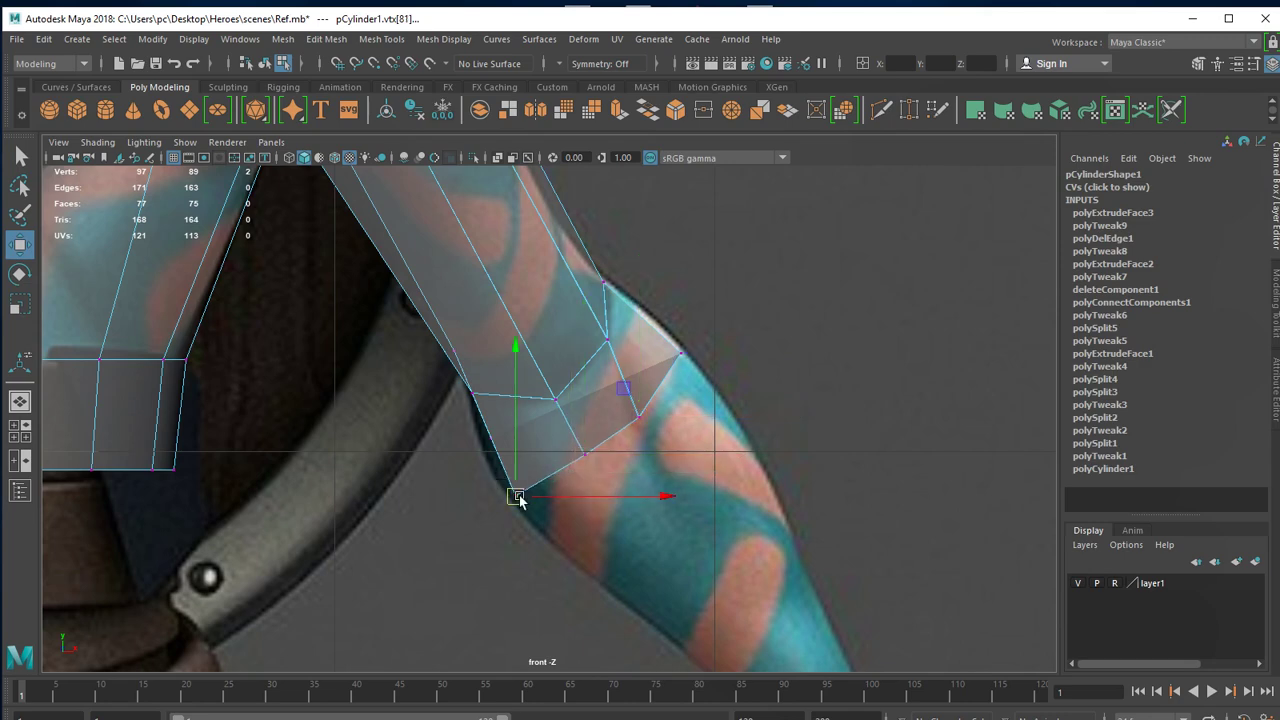
{"action": "left_click_drag", "start_coordinate": [517, 497], "coordinate": [509, 495]}
{"action": "key", "text": "space"}
{"action": "key", "text": "space"}
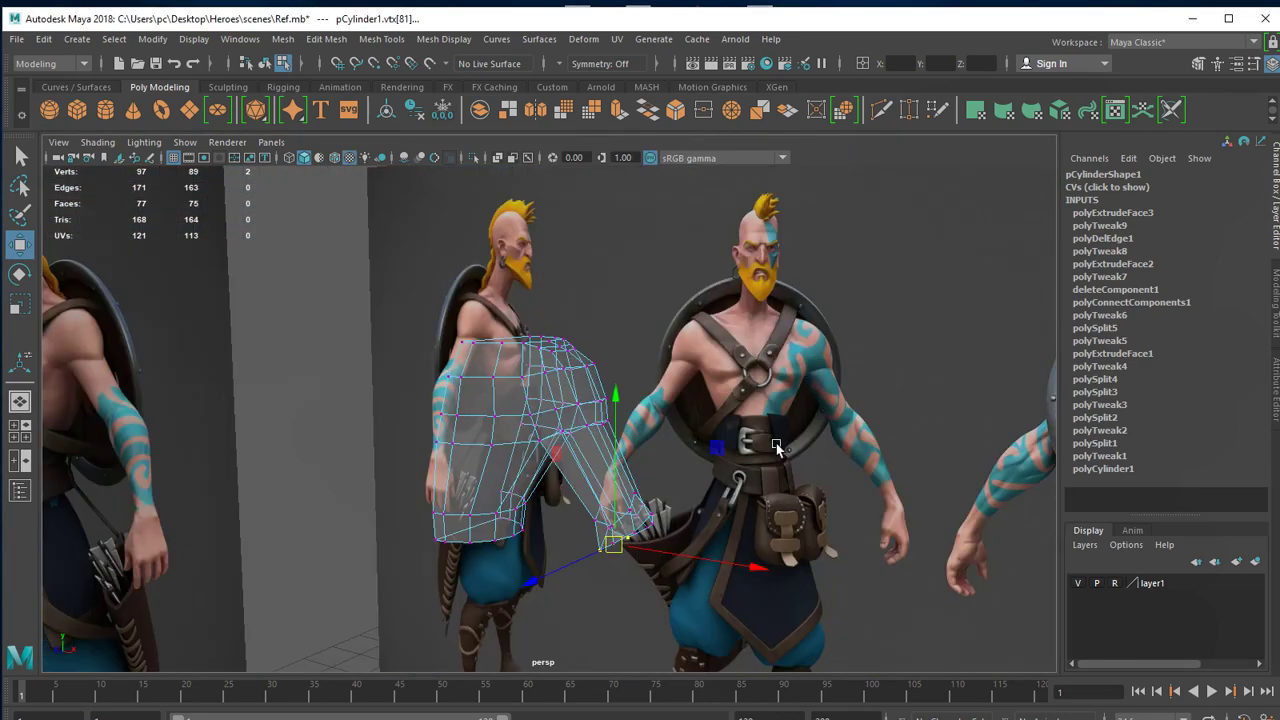
{"action": "mouse_move", "coordinate": [778, 447]}
{"action": "left_mouse_down", "text": "alt"}
{"action": "mouse_move", "coordinate": [563, 509]}
{"action": "mouse_move", "coordinate": [763, 451]}
{"action": "mouse_move", "coordinate": [589, 491]}
{"action": "mouse_move", "coordinate": [591, 534]}
{"action": "mouse_move", "coordinate": [577, 534]}
{"action": "left_mouse_up", "text": "alt"}
{"action": "left_click", "coordinate": [503, 477]}
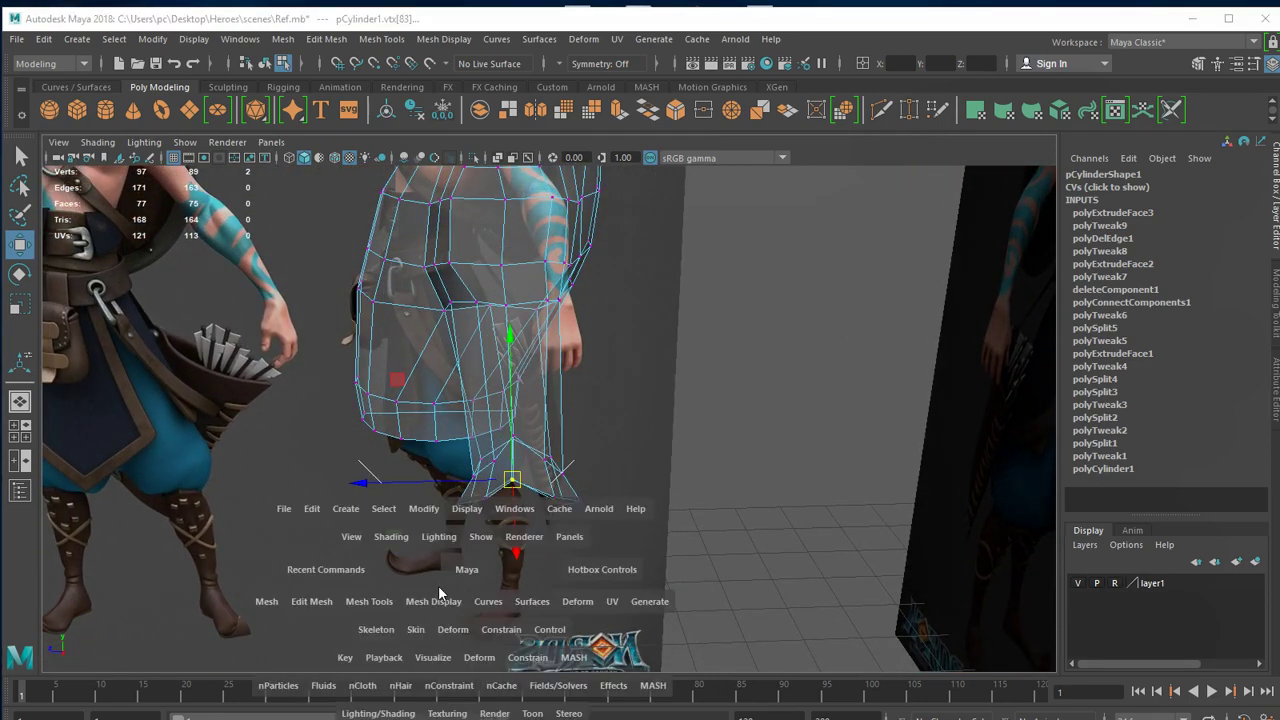
{"action": "left_click_drag", "start_coordinate": [510, 560], "coordinate": [478, 614]}
{"action": "left_click_drag", "start_coordinate": [585, 401], "coordinate": [610, 443]}
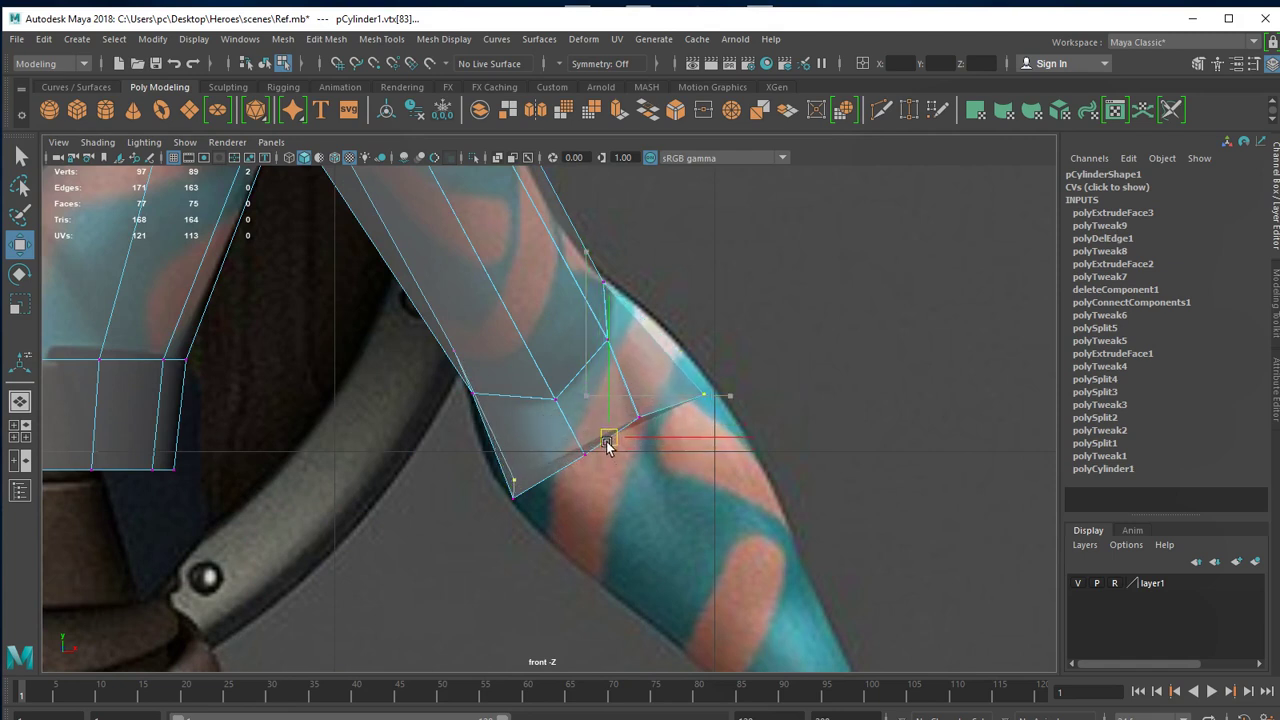
Select the arm's end-loop vertices and scale them flat along Y.
{"action": "left_click_drag", "start_coordinate": [447, 421], "coordinate": [791, 528]}
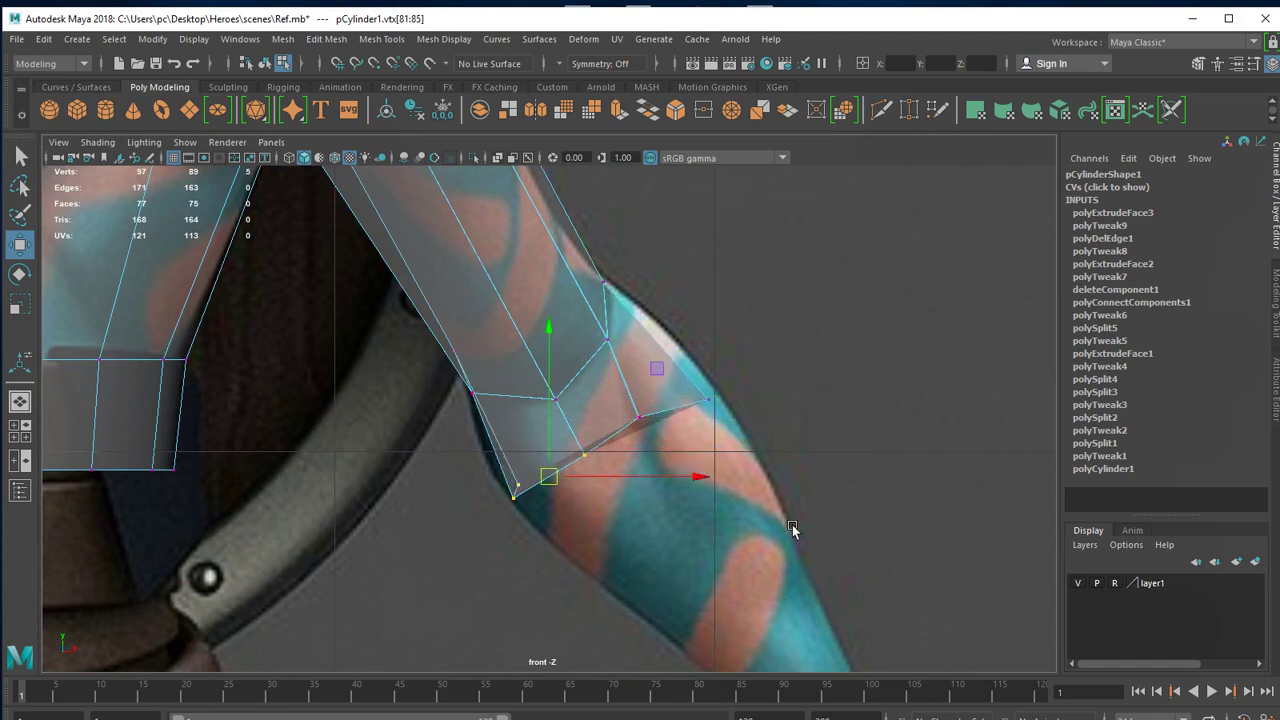
{"action": "left_click_drag", "start_coordinate": [500, 371], "coordinate": [823, 486], "text": "shift"}
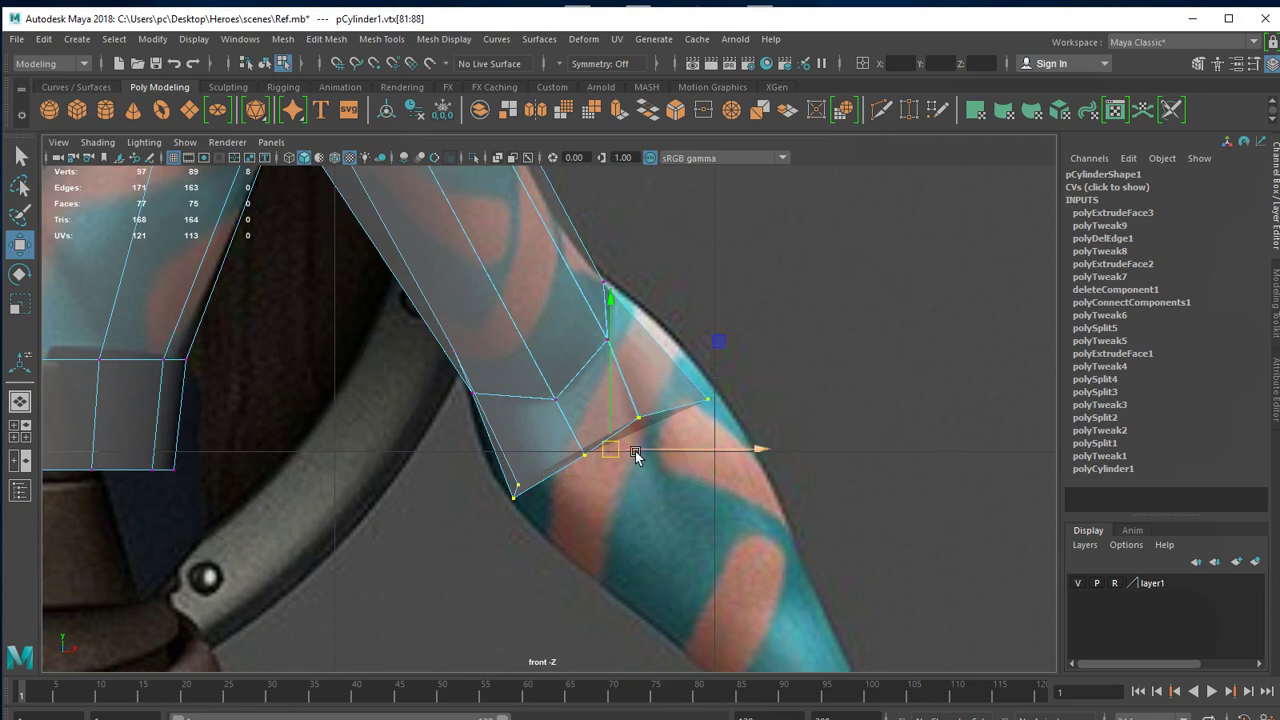
{"action": "key", "text": "r"}
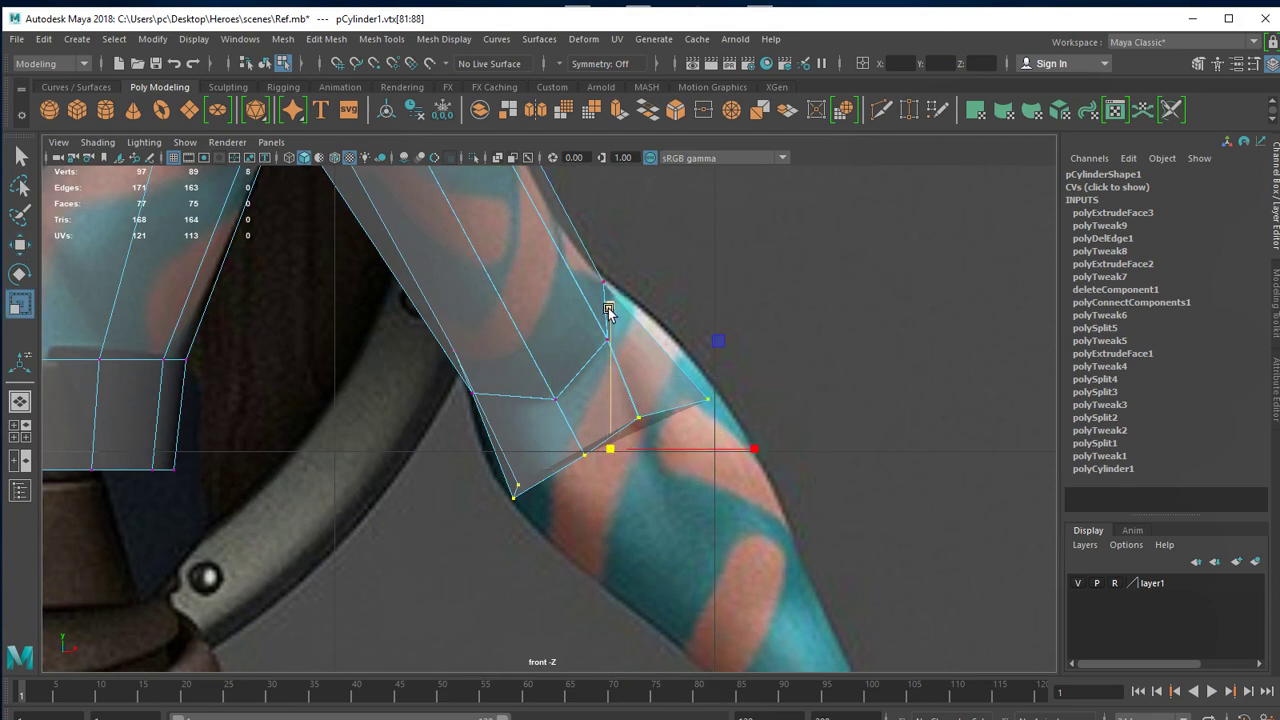
{"action": "left_click_drag", "start_coordinate": [609, 310], "coordinate": [620, 432]}
{"action": "left_click_drag", "start_coordinate": [612, 310], "coordinate": [608, 428]}
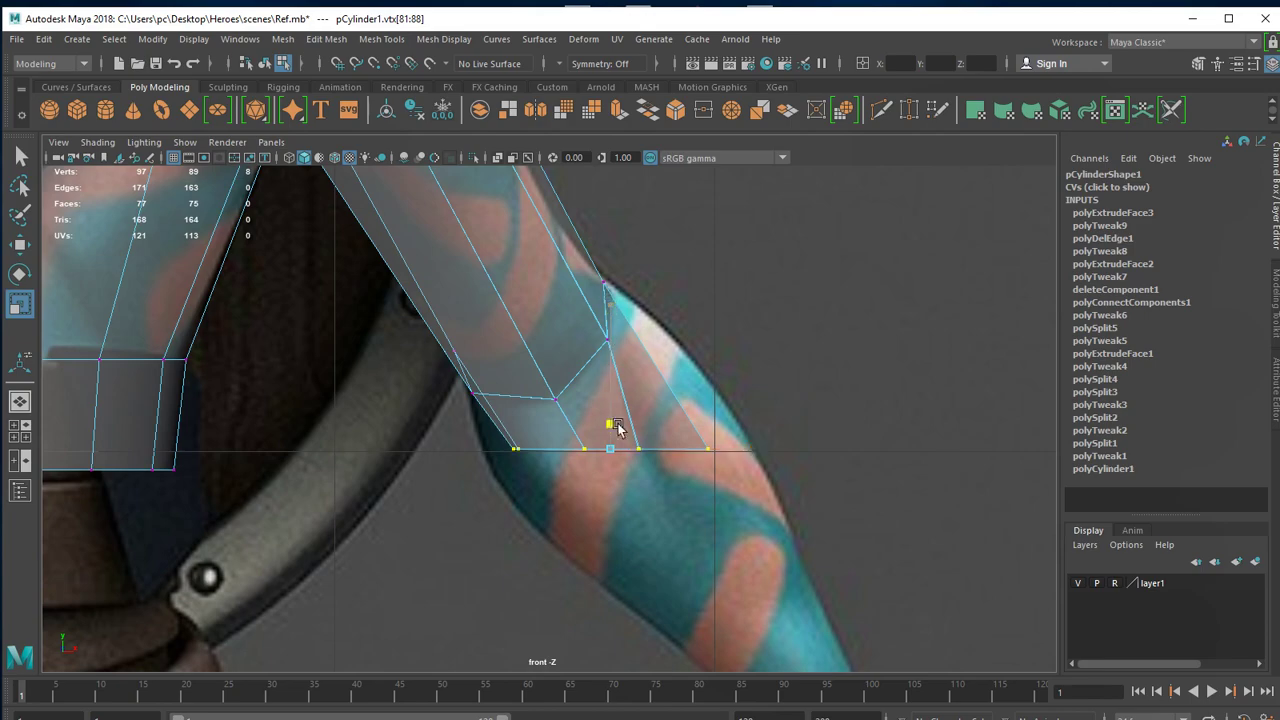
Rotate the flattened end loop on Z to follow the forearm's angle.
{"action": "key", "text": "space"}
{"action": "key", "text": "space"}
{"action": "left_click_drag", "start_coordinate": [943, 309], "coordinate": [531, 532], "text": "alt"}
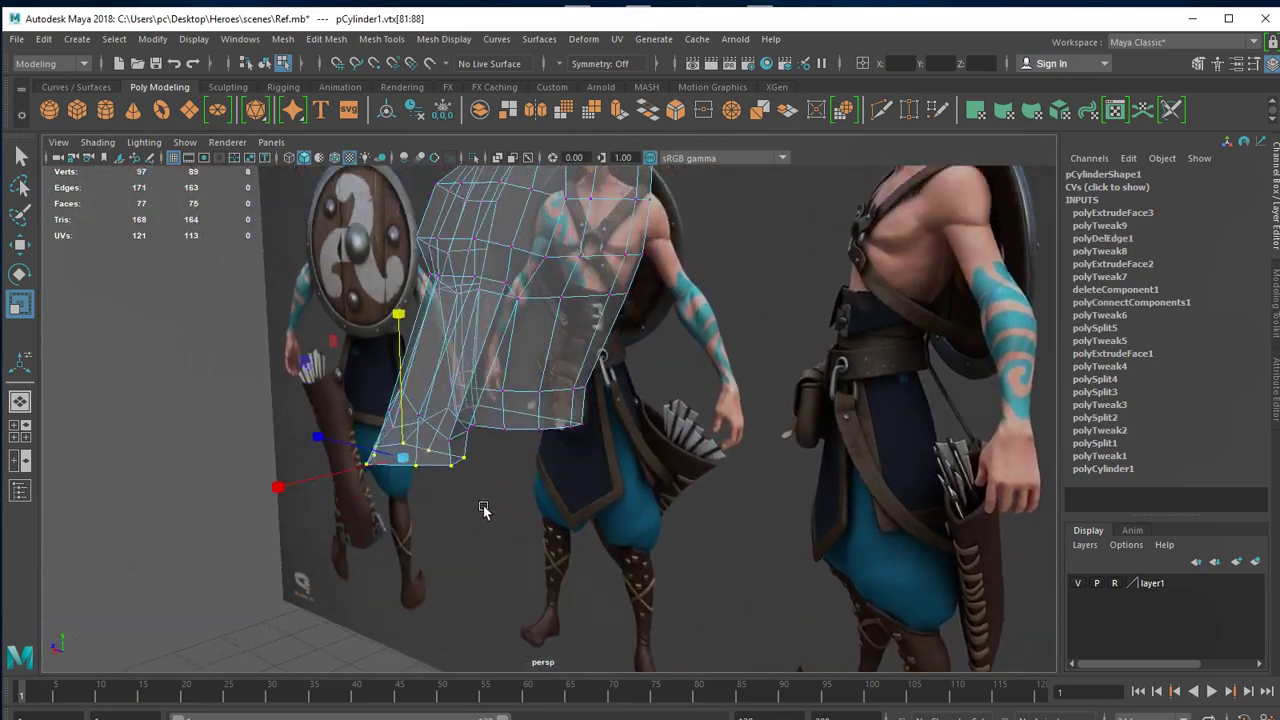
{"action": "key", "text": "space"}
{"action": "key", "text": "space"}
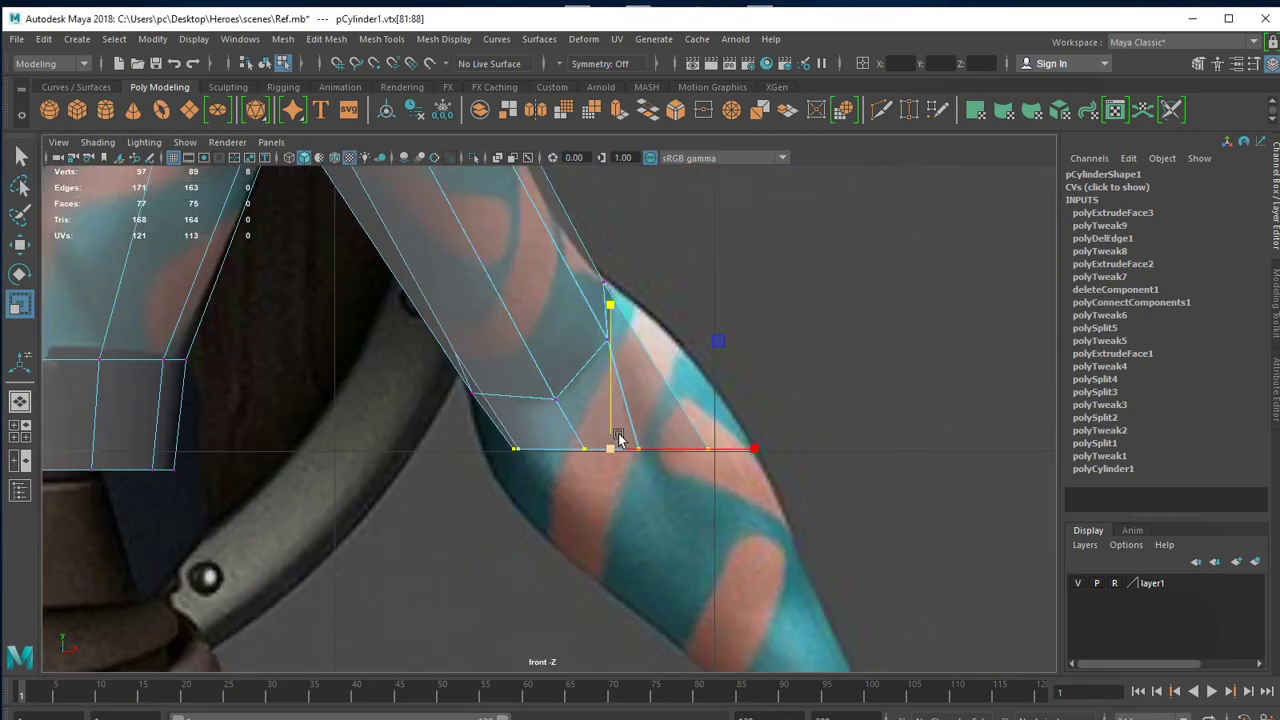
{"action": "key", "text": "e"}
{"action": "left_click_drag", "start_coordinate": [611, 306], "coordinate": [492, 337]}
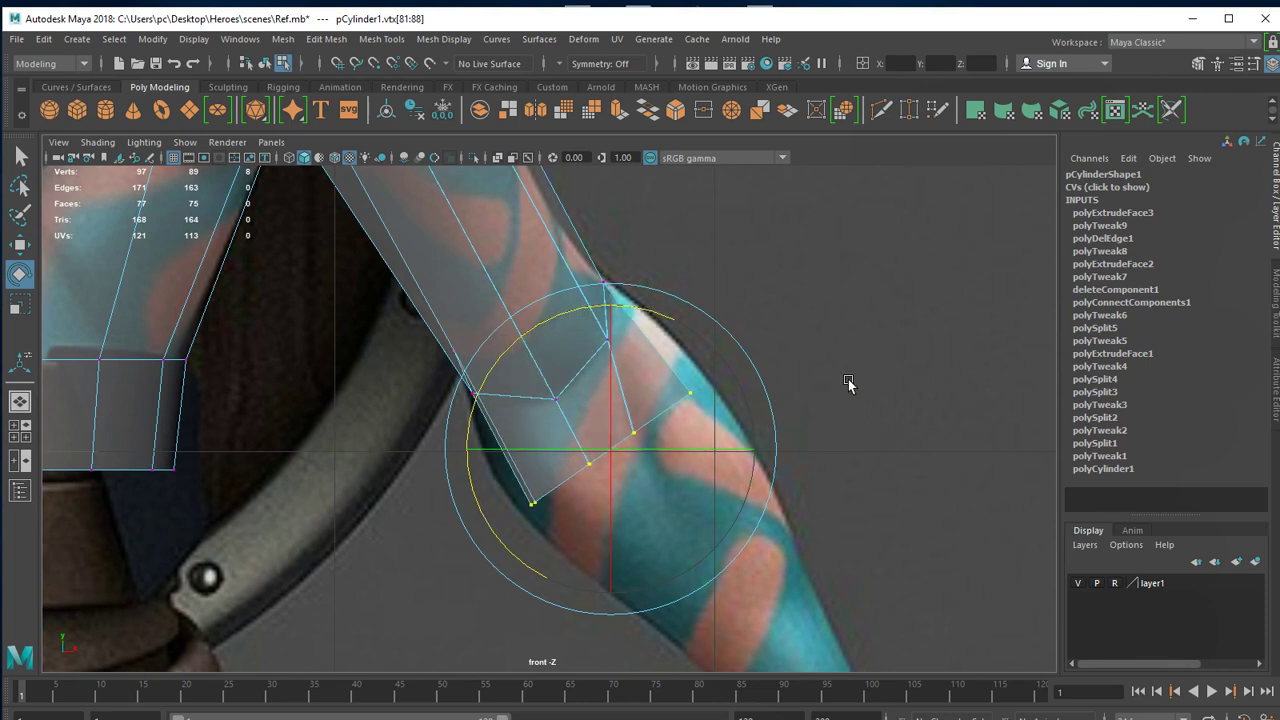
Pull the end loop's outer and lower corner vertices onto the arm outline.
{"action": "left_click", "coordinate": [848, 384]}
{"action": "right_click_drag", "start_coordinate": [690, 382], "coordinate": [598, 388]}
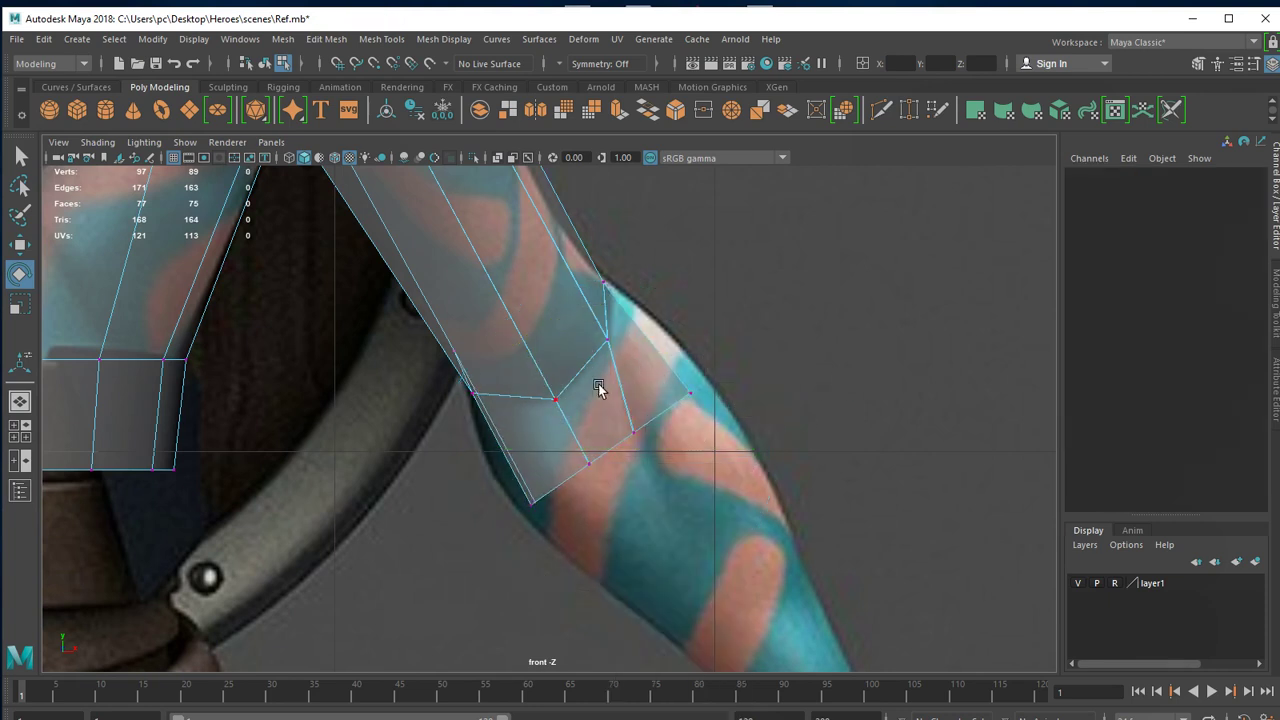
{"action": "left_click_drag", "start_coordinate": [727, 423], "coordinate": [696, 369]}
{"action": "key", "text": "w"}
{"action": "left_click", "coordinate": [634, 431]}
{"action": "left_click_drag", "start_coordinate": [634, 431], "coordinate": [659, 408]}
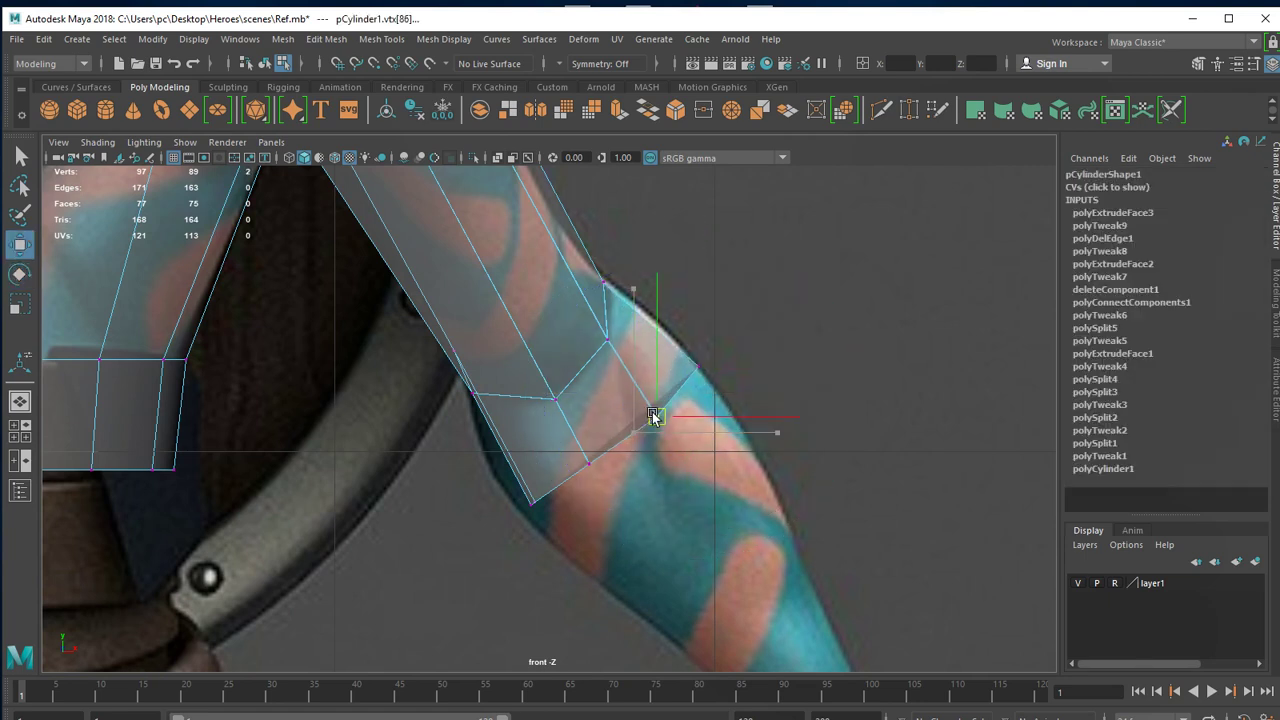
{"action": "left_click", "coordinate": [534, 502]}
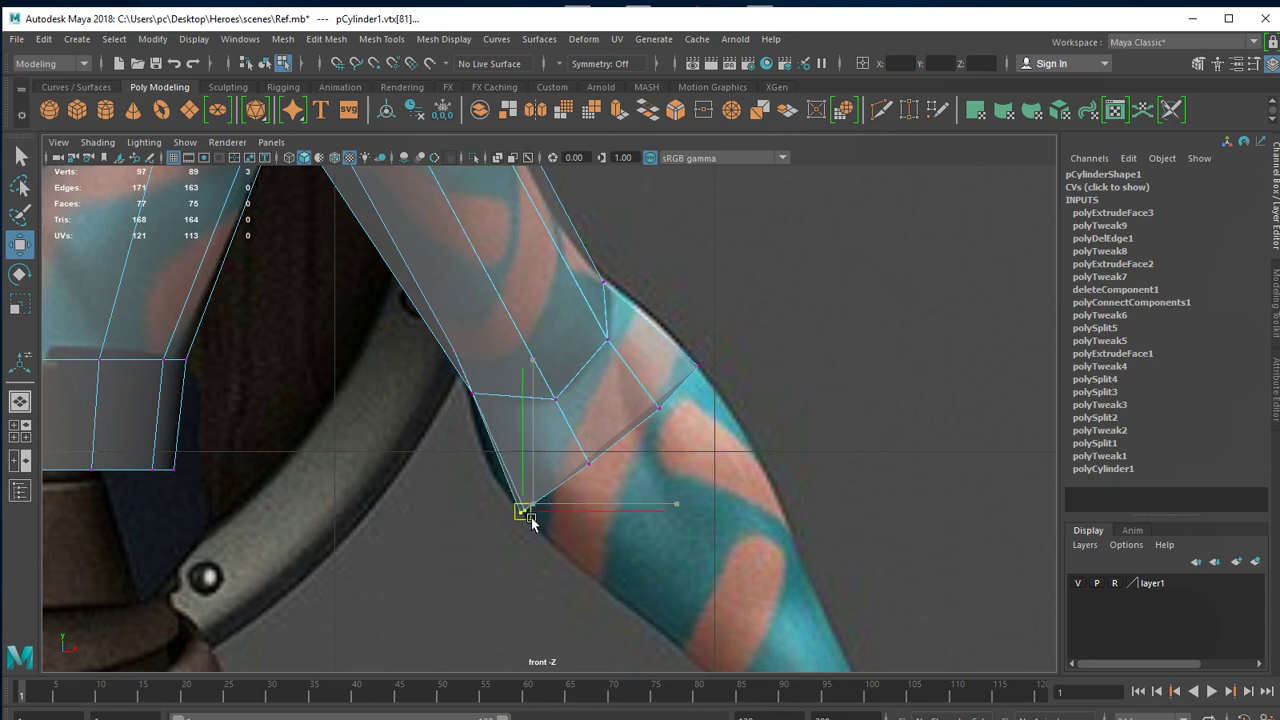
{"action": "left_click_drag", "start_coordinate": [550, 504], "coordinate": [541, 517]}
{"action": "key", "text": "space"}
Frame the arm in side view and slide the whole torso mesh along Z onto the reference.
{"action": "key", "text": "space"}
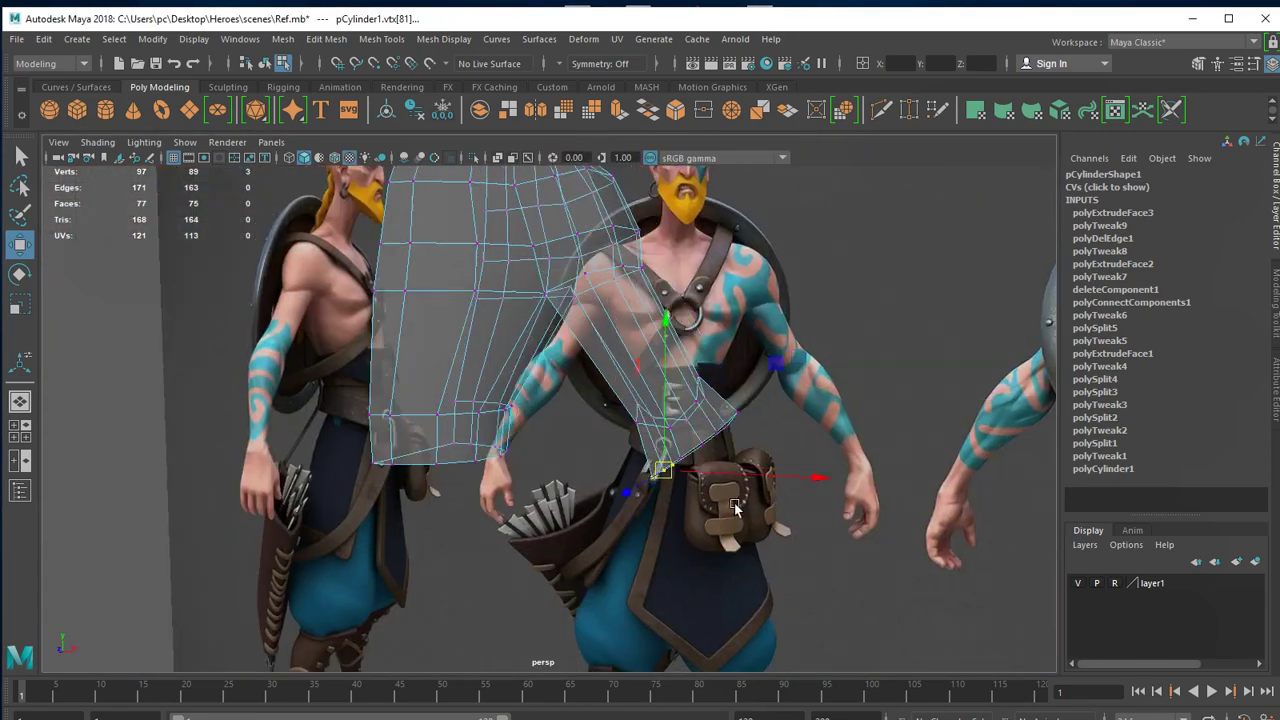
{"action": "key", "text": "f"}
{"action": "key", "text": "space"}
{"action": "key", "text": "space"}
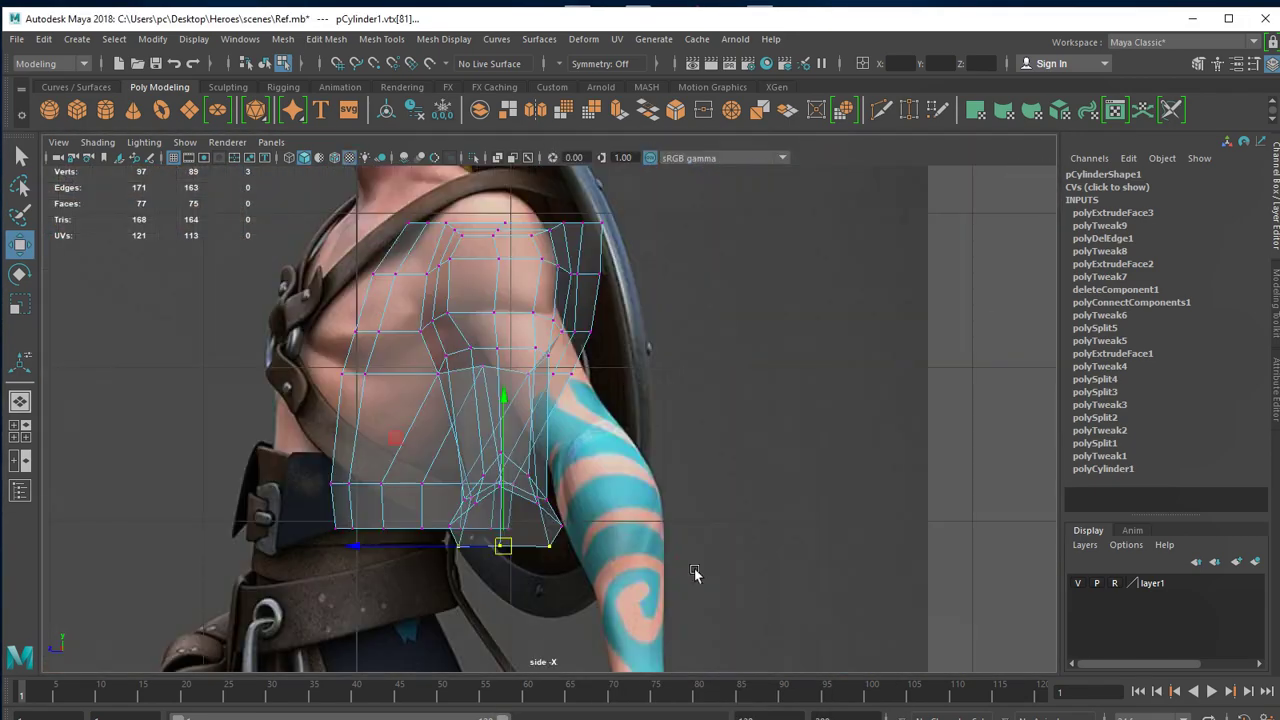
{"action": "key", "text": "f"}
{"action": "mouse_move", "coordinate": [562, 475]}
{"action": "right_mouse_down", "text": "alt"}
{"action": "mouse_move", "coordinate": [654, 500]}
{"action": "mouse_move", "coordinate": [555, 505]}
{"action": "right_mouse_up", "text": "alt"}
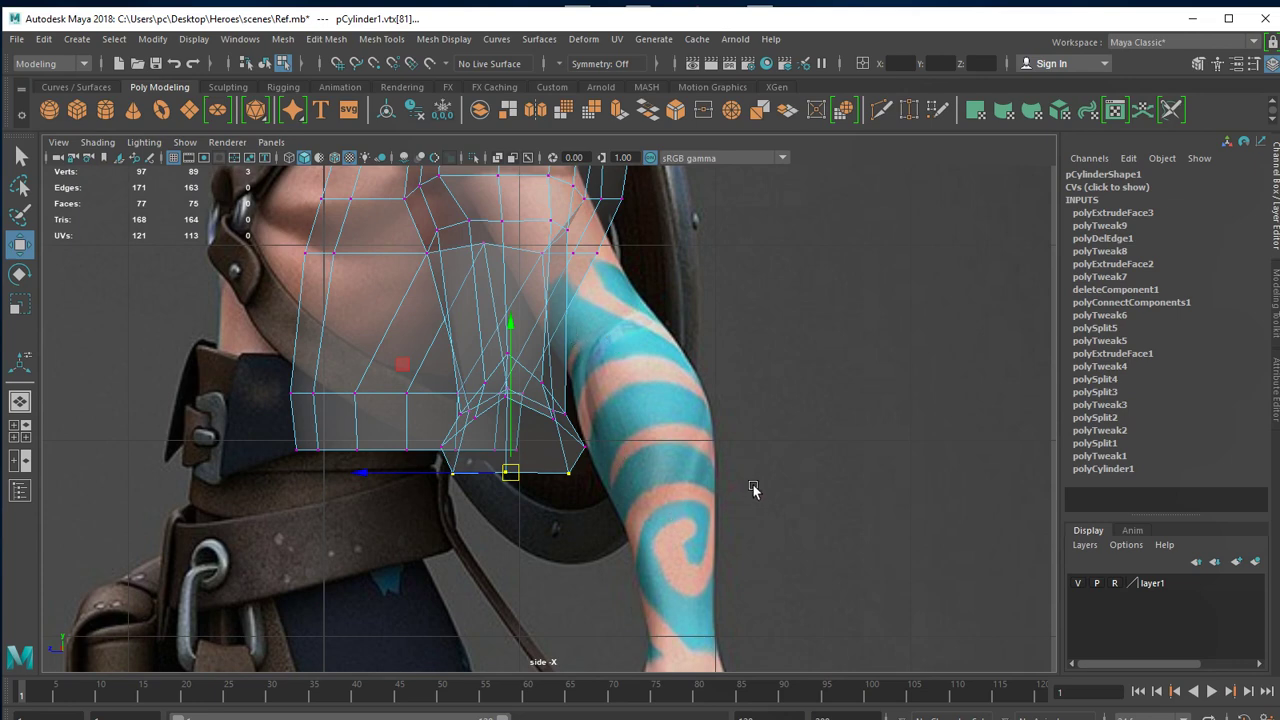
{"action": "right_click_drag", "start_coordinate": [753, 485], "coordinate": [596, 478], "text": "alt"}
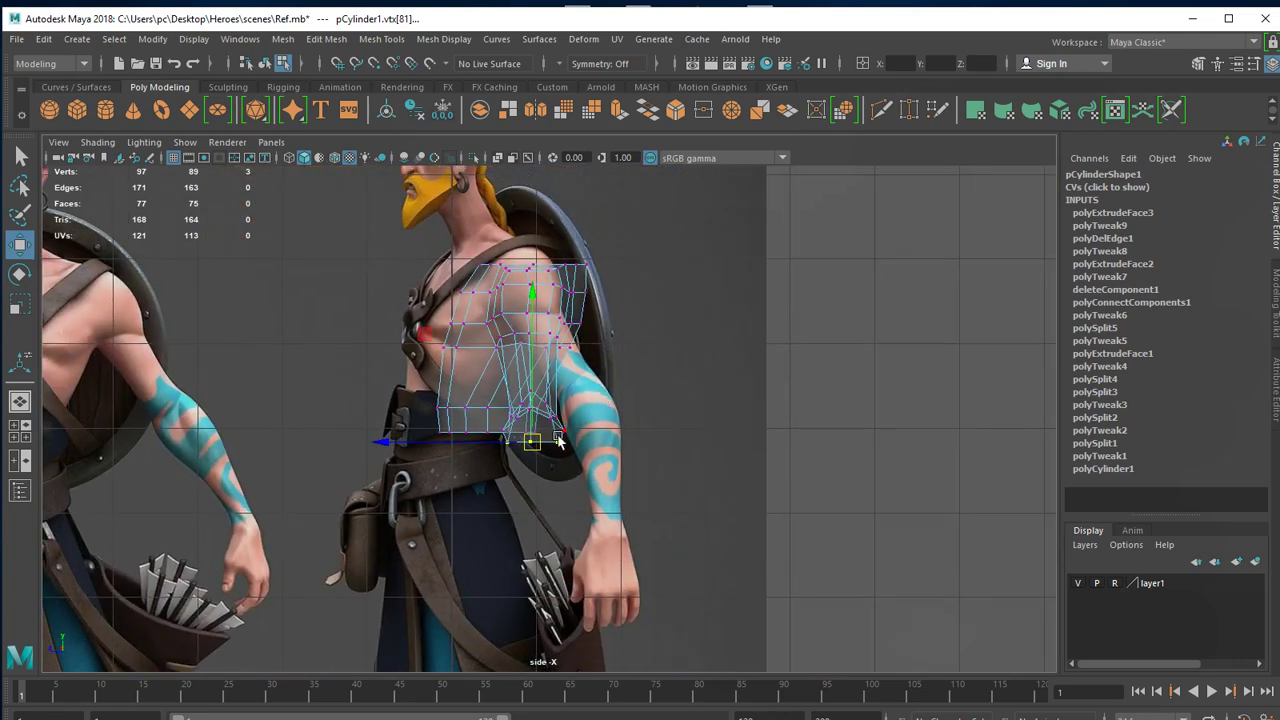
{"action": "right_click_drag", "start_coordinate": [537, 463], "coordinate": [742, 518], "text": "alt"}
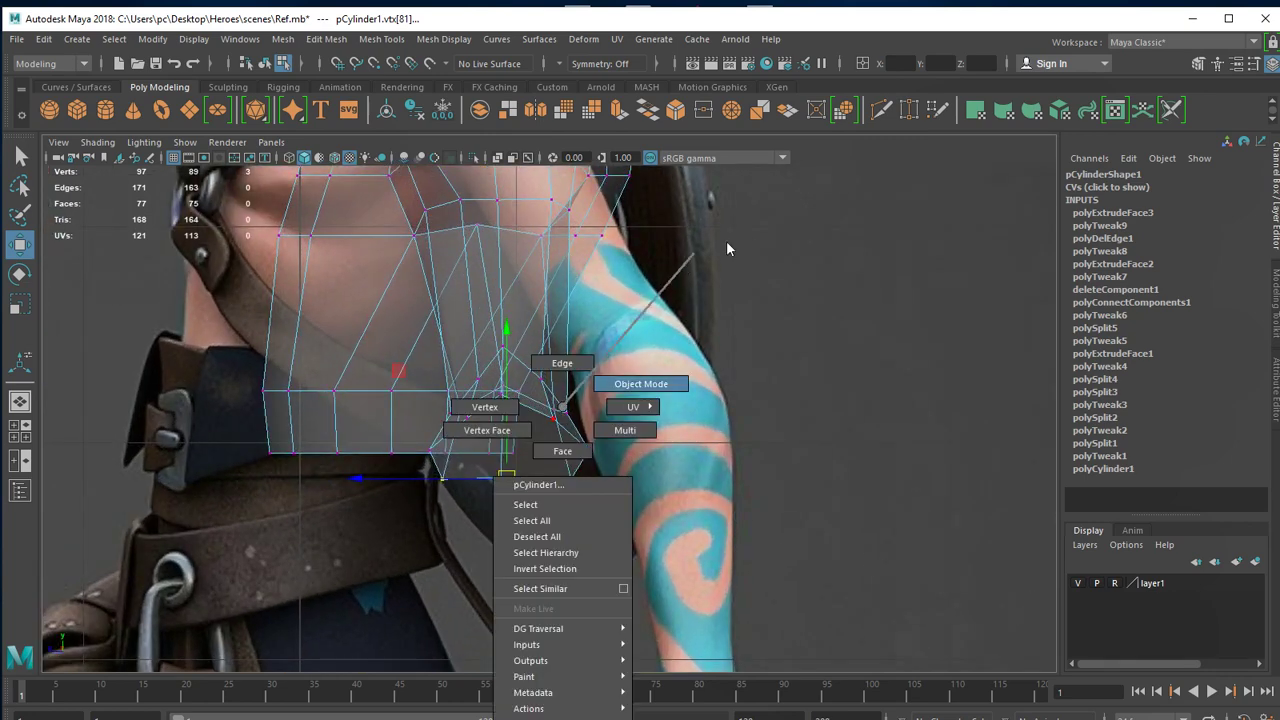
{"action": "right_click_drag", "start_coordinate": [561, 437], "coordinate": [640, 381]}
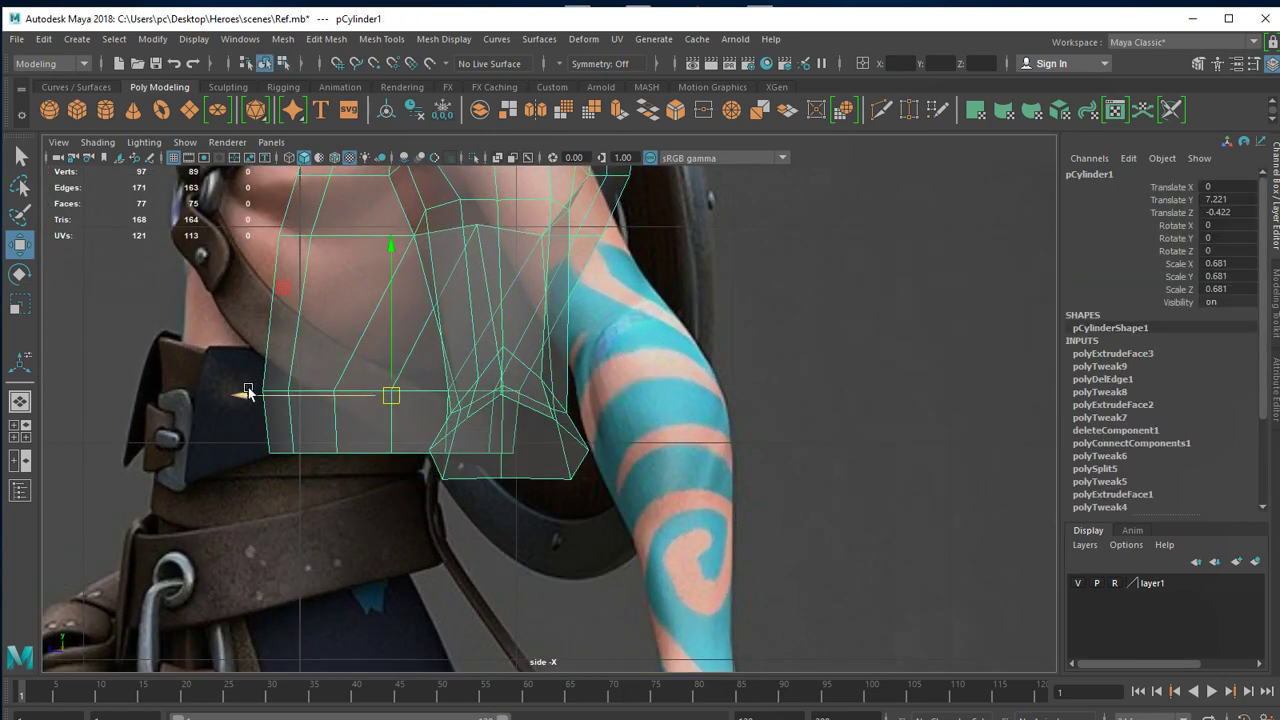
{"action": "left_click_drag", "start_coordinate": [248, 393], "coordinate": [403, 386]}
Slide the forearm-end vertices along X onto the side reference's arm outline.
{"action": "right_click_drag", "start_coordinate": [708, 471], "coordinate": [636, 422]}
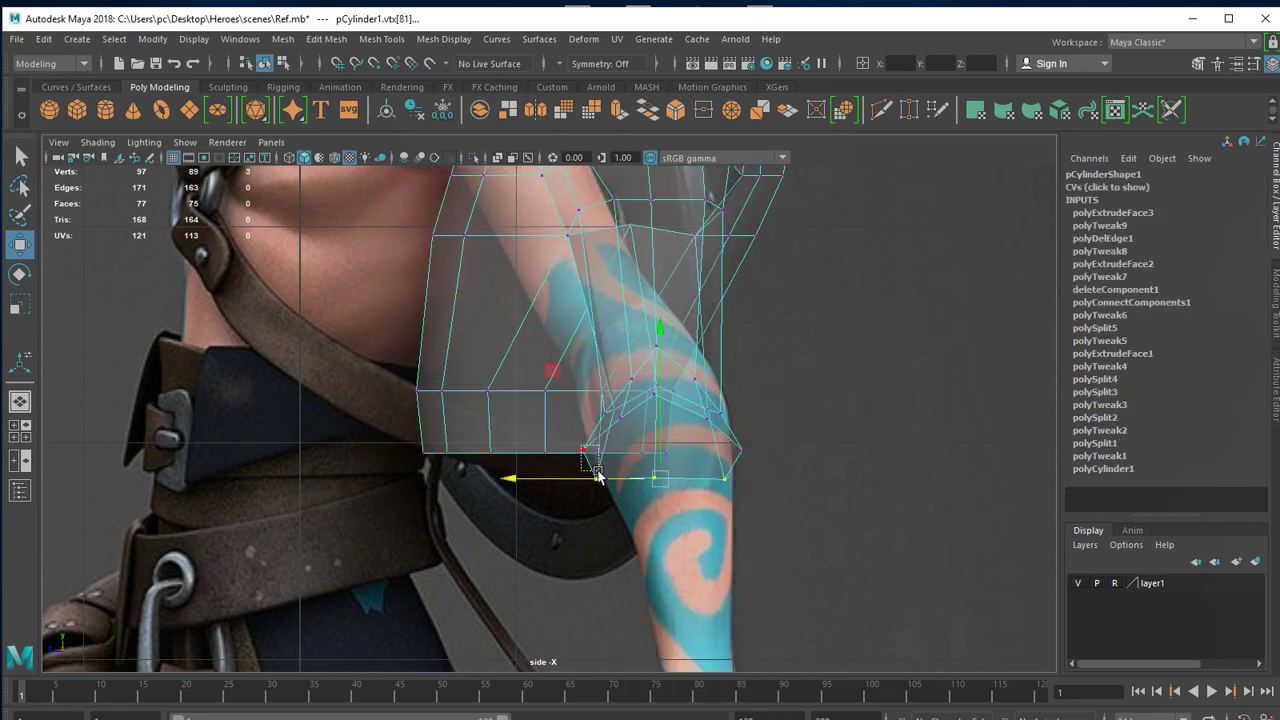
{"action": "left_click_drag", "start_coordinate": [597, 477], "coordinate": [590, 480]}
{"action": "left_click_drag", "start_coordinate": [507, 452], "coordinate": [522, 453]}
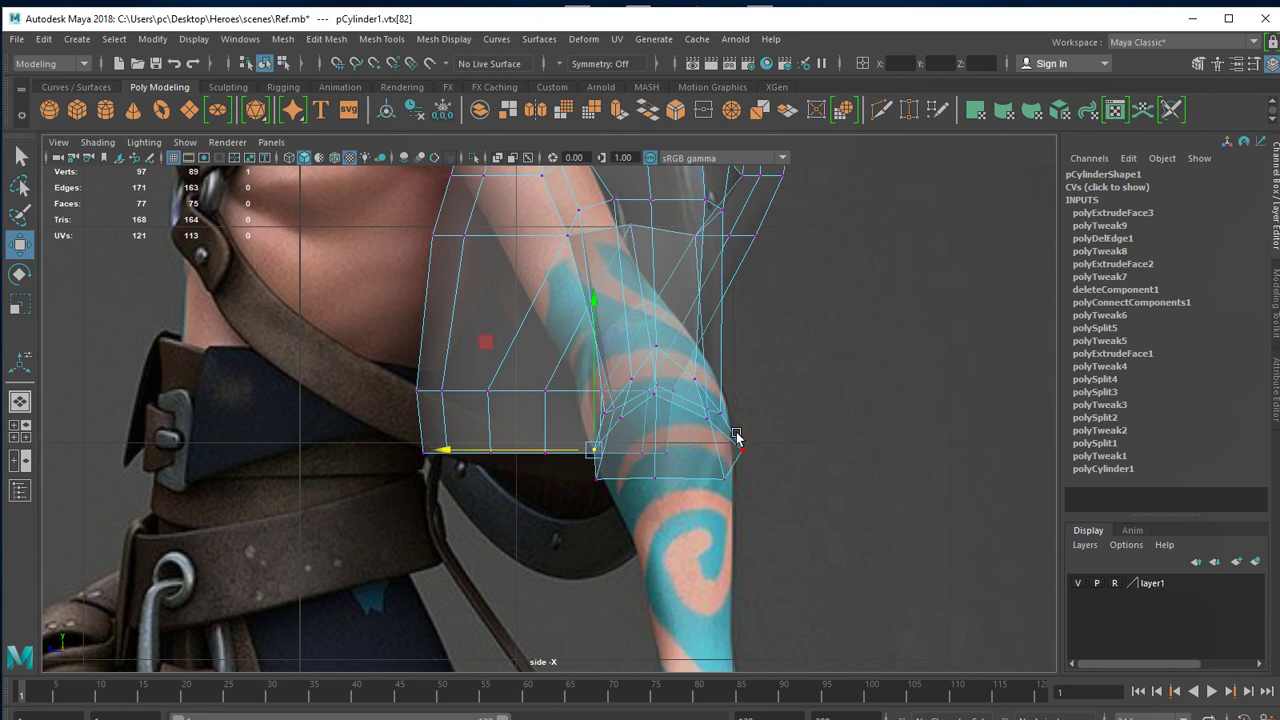
{"action": "mouse_move", "coordinate": [737, 437]}
{"action": "left_mouse_down"}
{"action": "mouse_move", "coordinate": [760, 487]}
{"action": "mouse_move", "coordinate": [705, 482]}
{"action": "left_mouse_up"}
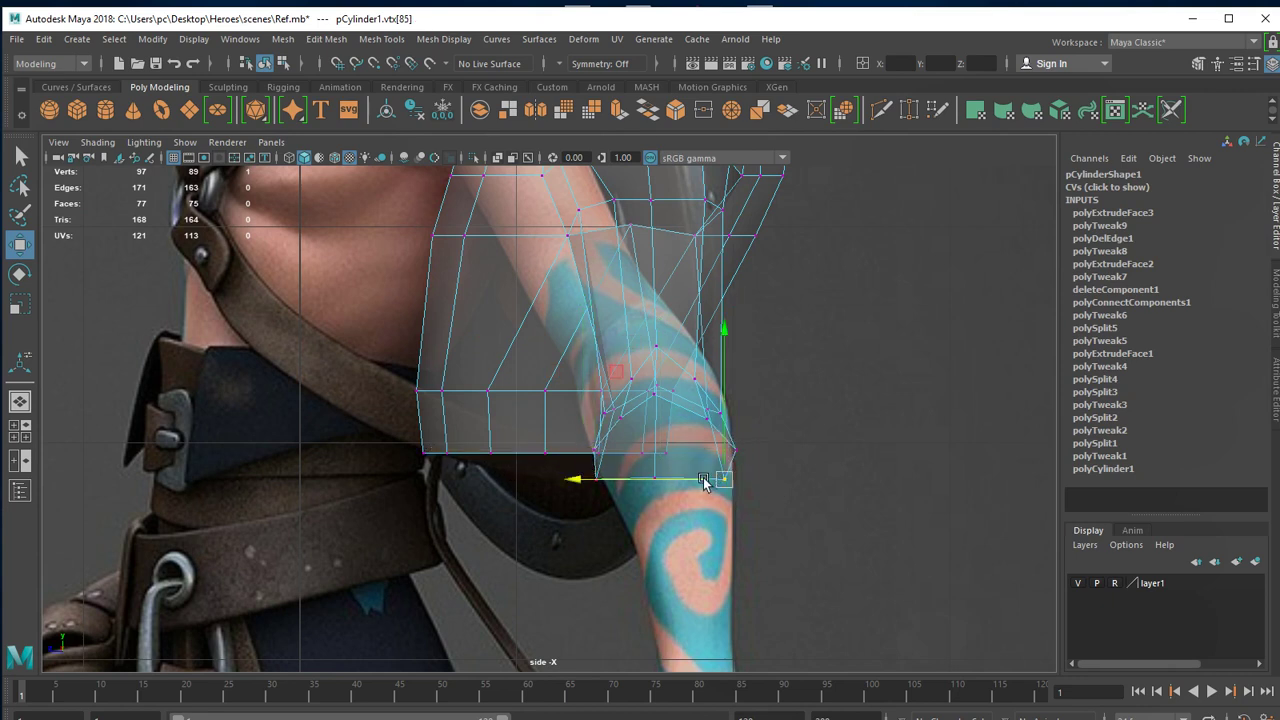
{"action": "left_click", "coordinate": [704, 481]}
{"action": "left_click", "coordinate": [586, 480]}
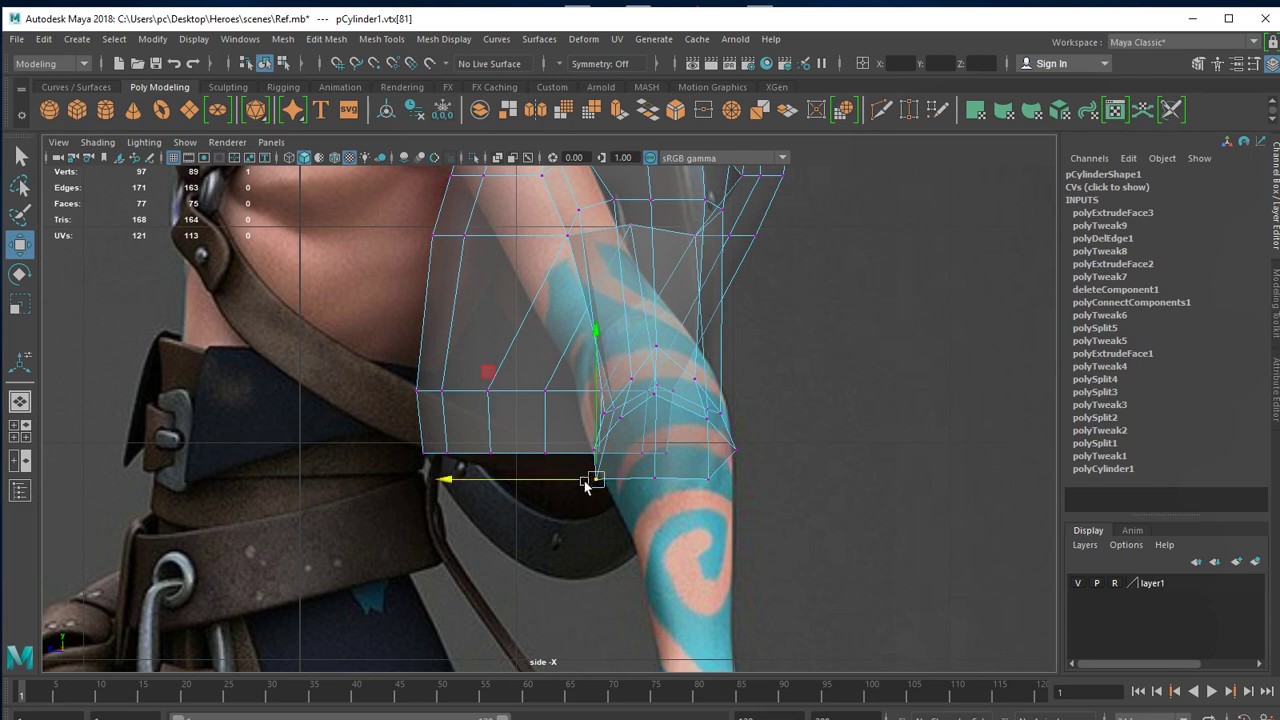
{"action": "left_click_drag", "start_coordinate": [640, 462], "coordinate": [683, 493]}
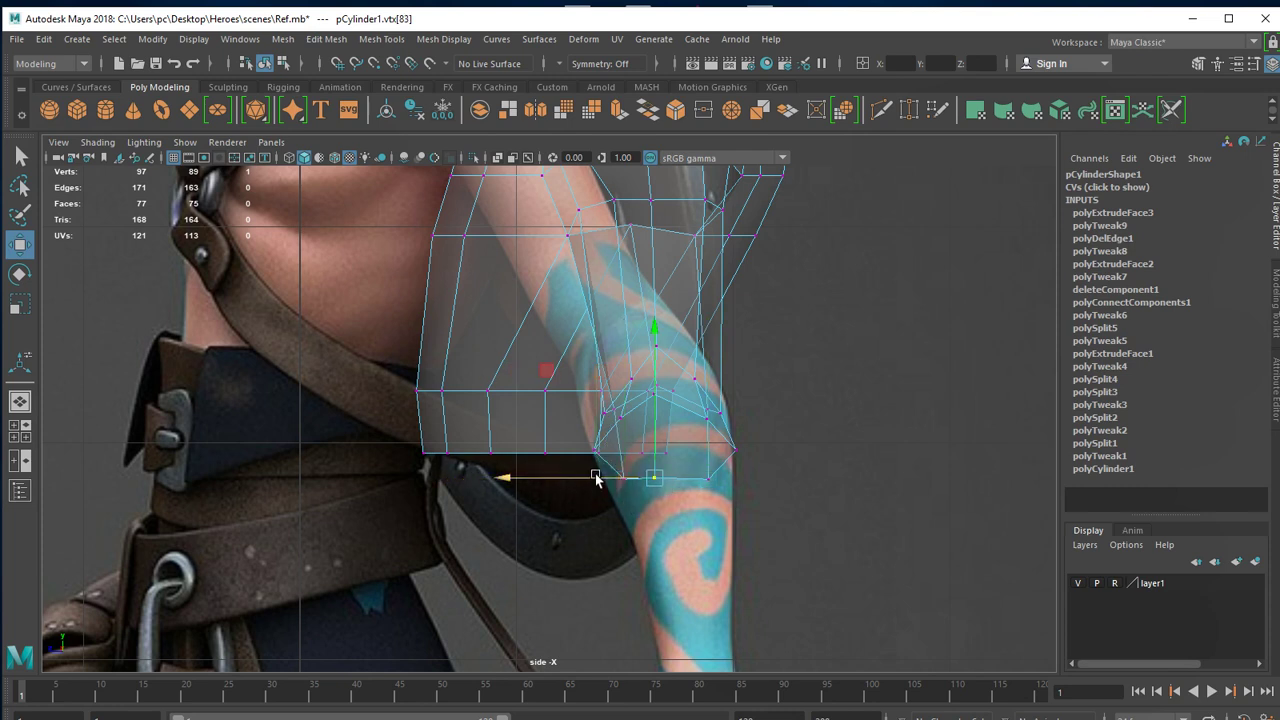
{"action": "left_click_drag", "start_coordinate": [596, 480], "coordinate": [608, 480]}
{"action": "left_click", "coordinate": [708, 479]}
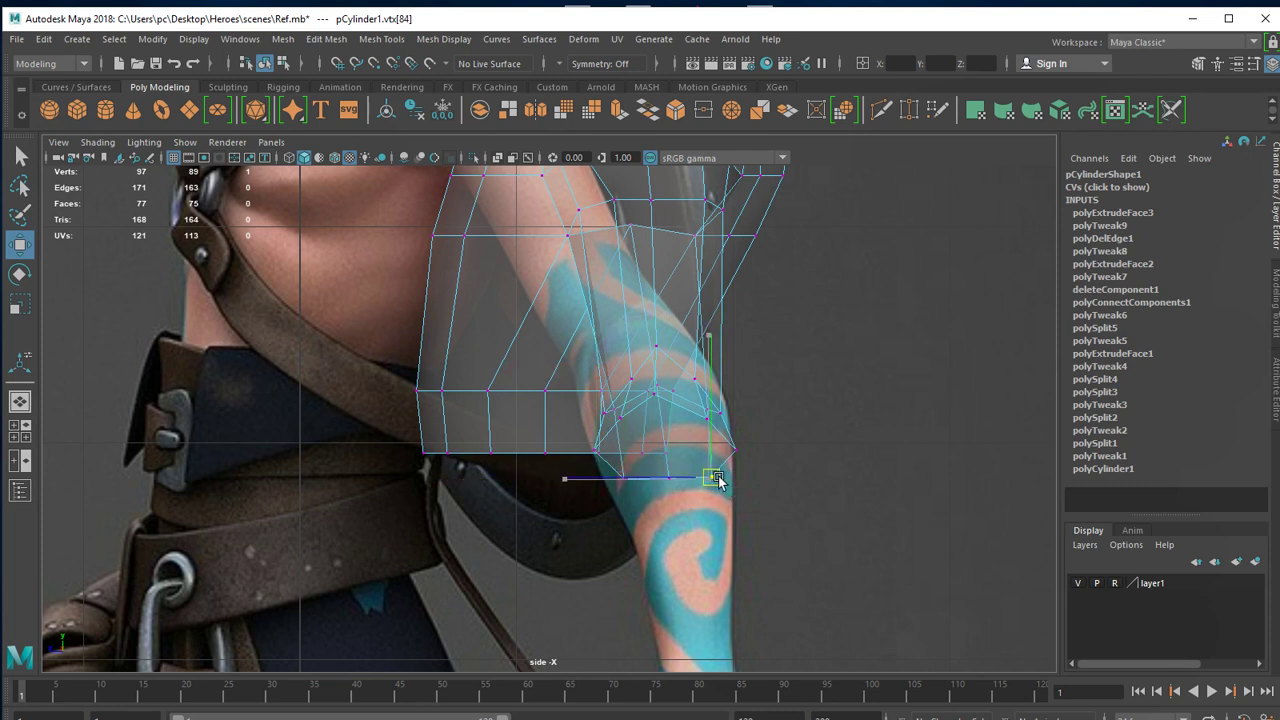
{"action": "left_click_drag", "start_coordinate": [714, 480], "coordinate": [714, 476]}
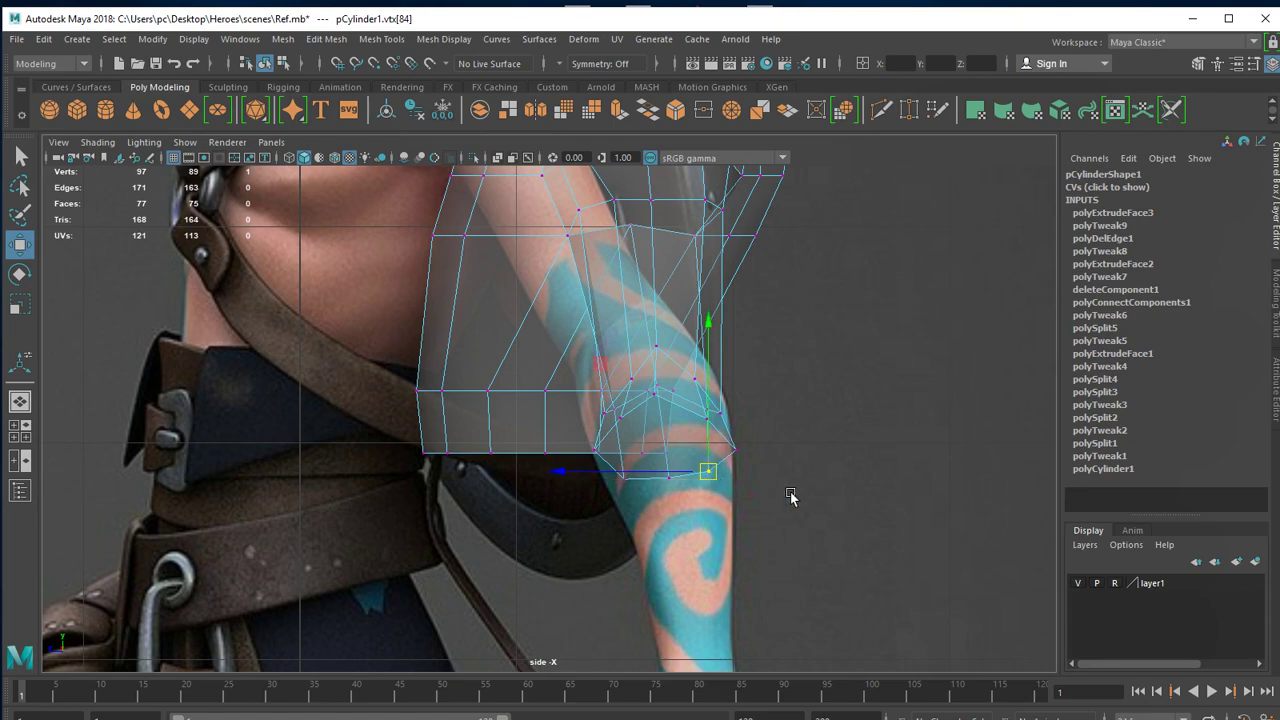
{"action": "key", "text": "space"}
{"action": "key", "text": "space"}
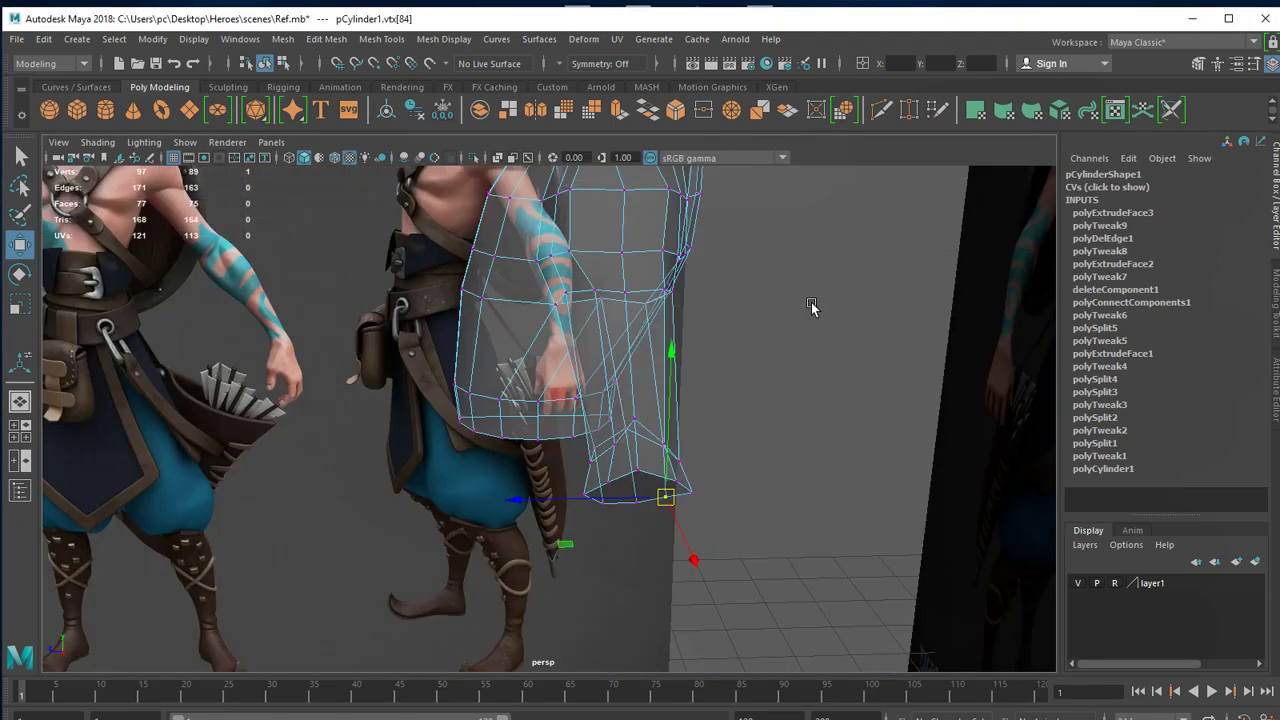
Lower vertex vtx[83] and nudge top vertex vtx[87] at the shoulder opening.
{"action": "mouse_move", "coordinate": [597, 603]}
{"action": "left_mouse_down", "text": "alt"}
{"action": "mouse_move", "coordinate": [743, 543]}
{"action": "mouse_move", "coordinate": [753, 471]}
{"action": "mouse_move", "coordinate": [723, 457]}
{"action": "mouse_move", "coordinate": [614, 486]}
{"action": "mouse_move", "coordinate": [623, 600]}
{"action": "left_mouse_up", "text": "alt"}
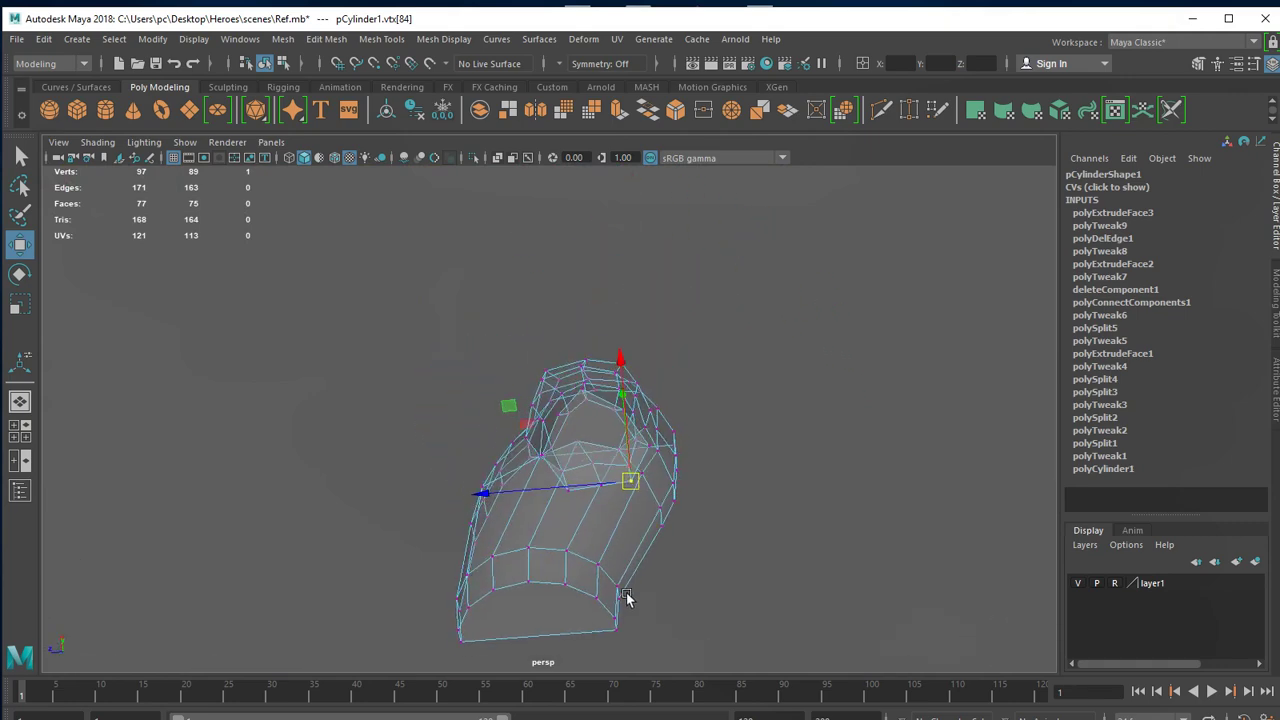
{"action": "right_click_drag", "start_coordinate": [623, 600], "coordinate": [938, 612], "text": "alt"}
{"action": "left_click_drag", "start_coordinate": [938, 612], "coordinate": [828, 500], "text": "alt"}
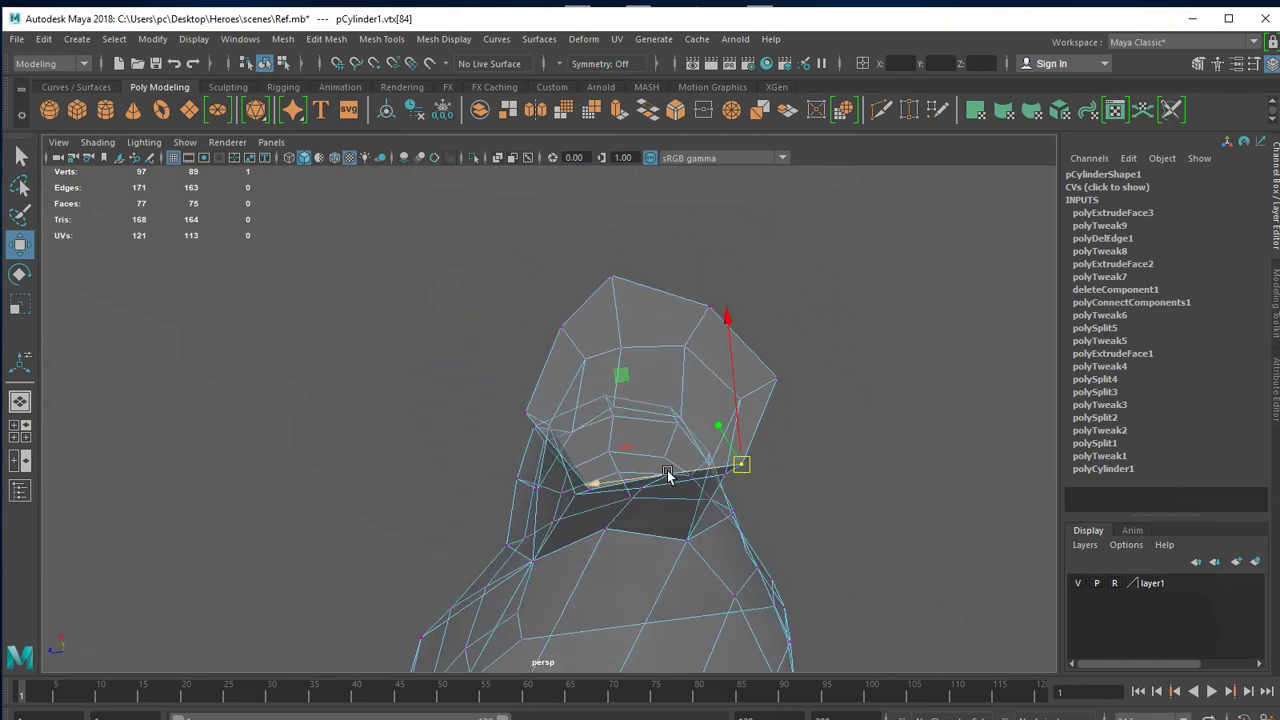
{"action": "left_click_drag", "start_coordinate": [717, 478], "coordinate": [761, 490], "text": "alt"}
{"action": "left_click", "coordinate": [727, 423]}
{"action": "left_click", "coordinate": [671, 416]}
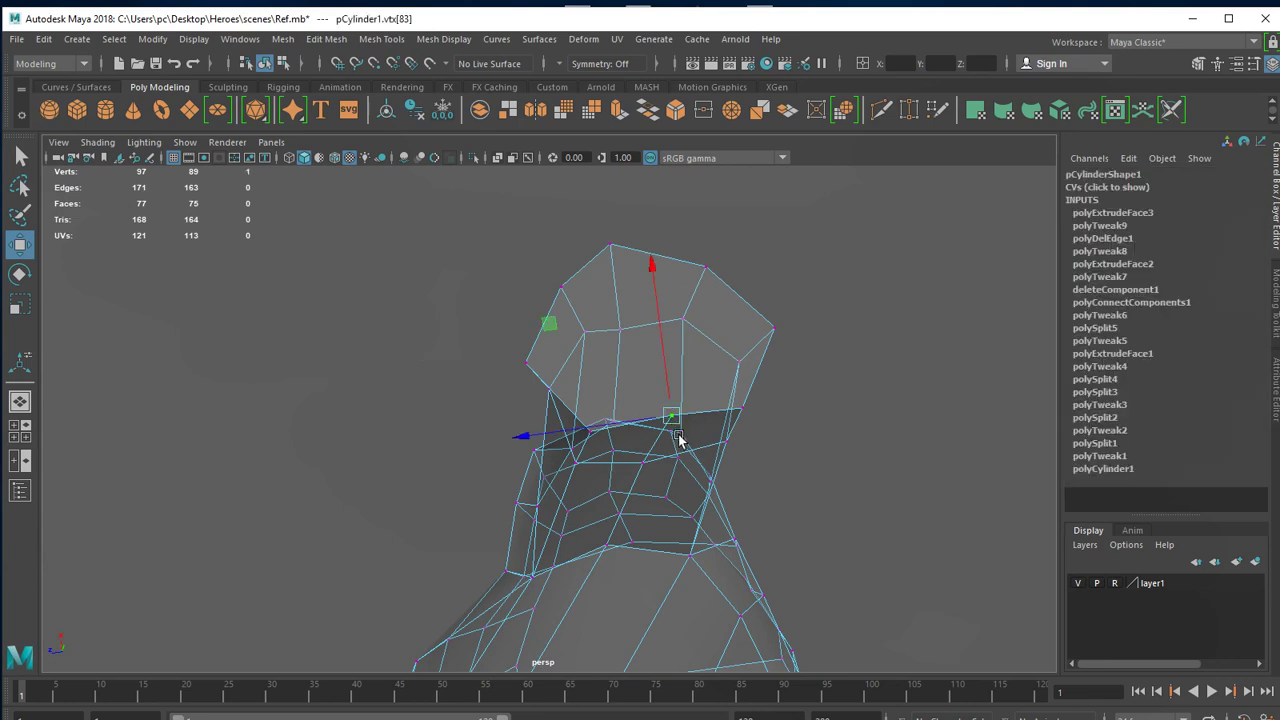
{"action": "left_click_drag", "start_coordinate": [666, 380], "coordinate": [669, 400]}
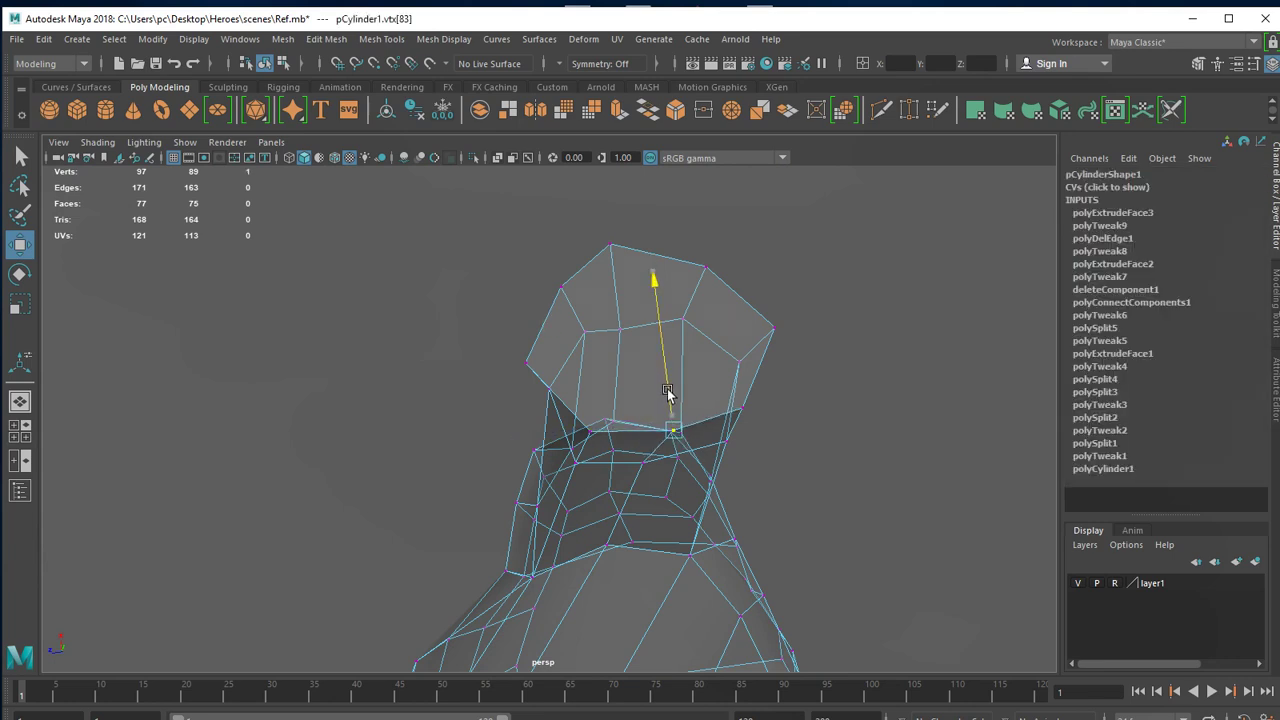
{"action": "left_click", "coordinate": [614, 245]}
{"action": "left_click_drag", "start_coordinate": [612, 243], "coordinate": [618, 226]}
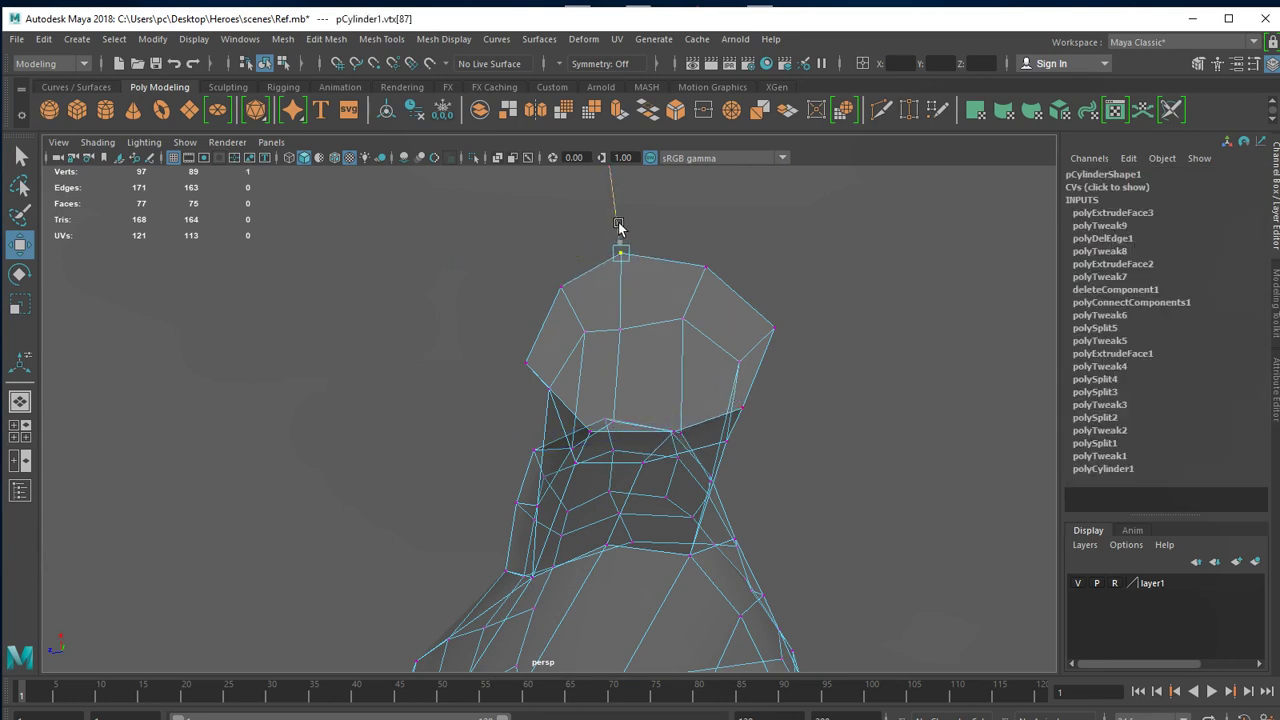
Lower the top vertex and pick vtx[88] and vtx[86] to round the shoulder cap.
{"action": "mouse_move", "coordinate": [666, 320]}
{"action": "left_mouse_down", "text": "alt"}
{"action": "mouse_move", "coordinate": [618, 424]}
{"action": "mouse_move", "coordinate": [663, 491]}
{"action": "mouse_move", "coordinate": [604, 445]}
{"action": "left_mouse_up", "text": "alt"}
{"action": "left_click_drag", "start_coordinate": [608, 236], "coordinate": [576, 345]}
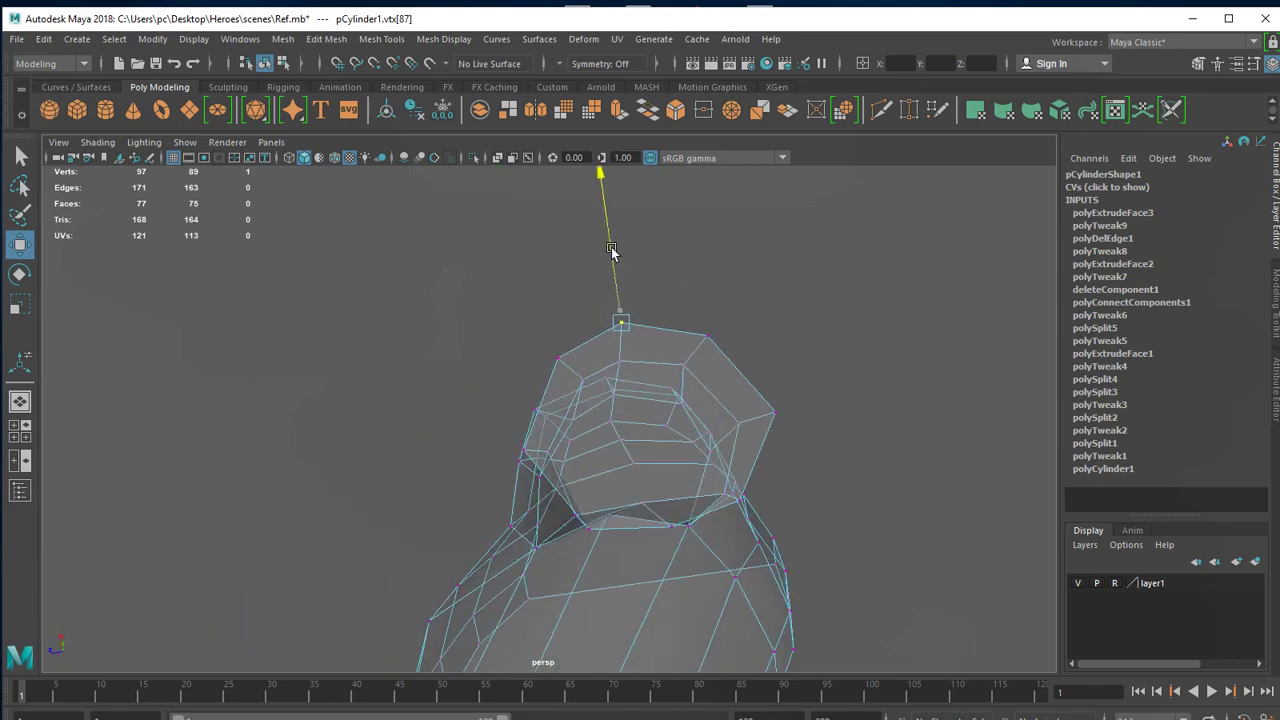
{"action": "left_click", "coordinate": [548, 361]}
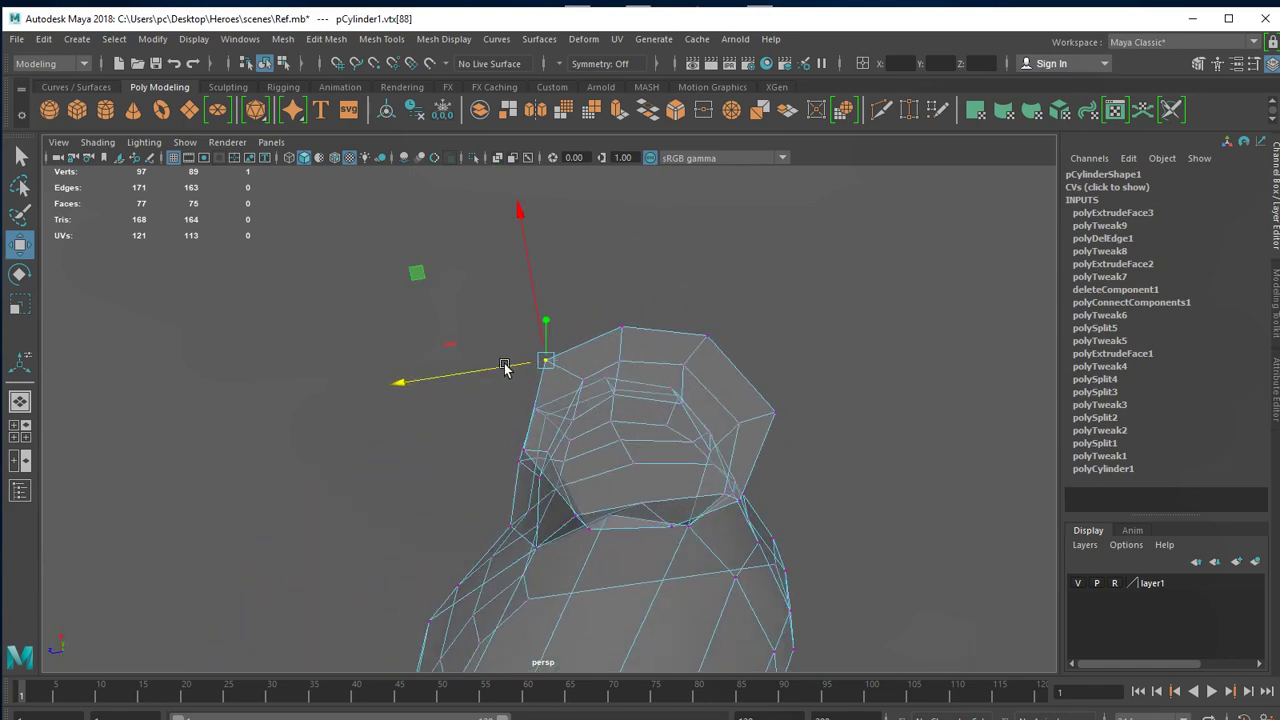
{"action": "left_click", "coordinate": [709, 333]}
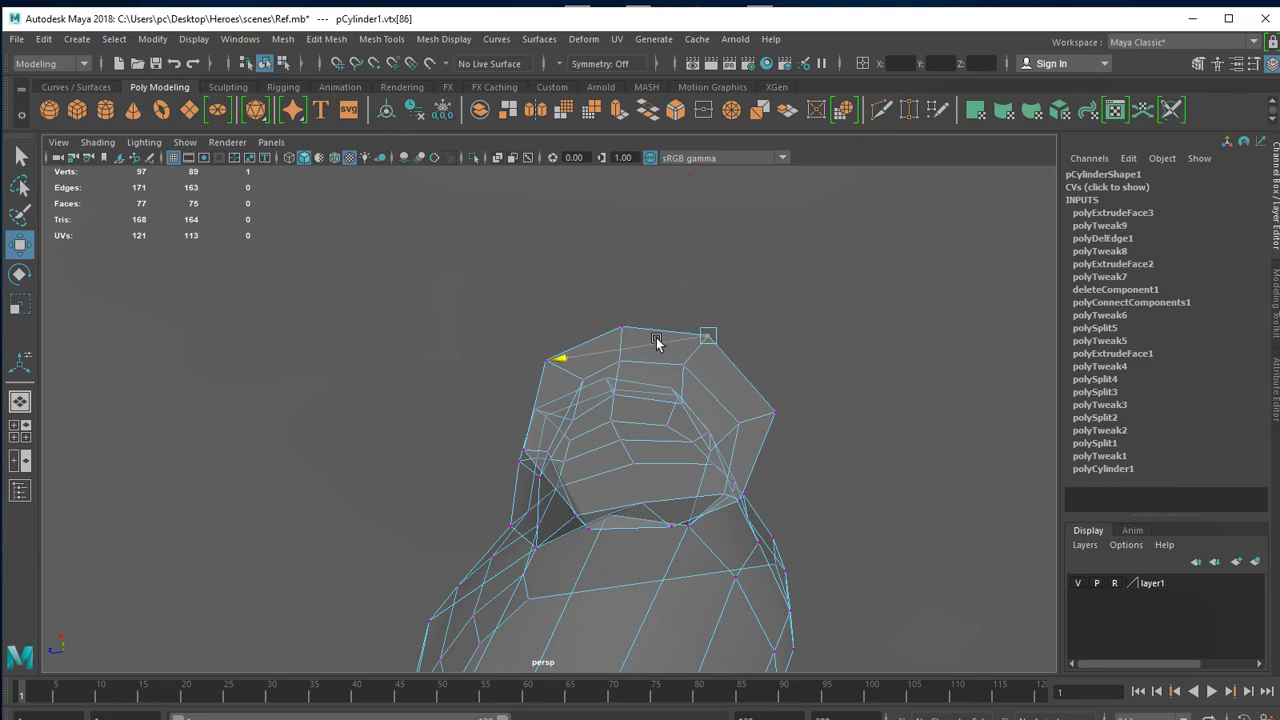
Select the upper arm's end face in Face mode.
{"action": "left_click_drag", "start_coordinate": [656, 341], "coordinate": [845, 555], "text": "alt"}
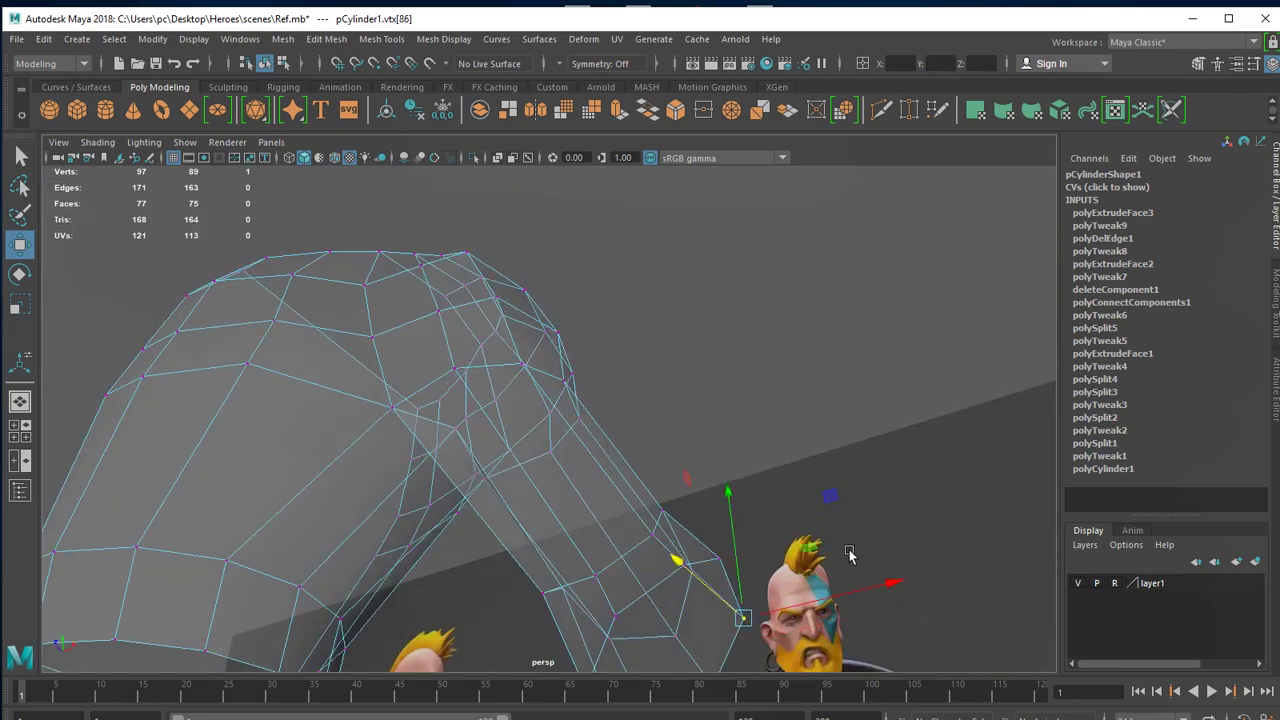
{"action": "mouse_move", "coordinate": [756, 602]}
{"action": "left_mouse_down", "text": "alt"}
{"action": "mouse_move", "coordinate": [460, 588]}
{"action": "mouse_move", "coordinate": [434, 558]}
{"action": "mouse_move", "coordinate": [557, 515]}
{"action": "left_mouse_up", "text": "alt"}
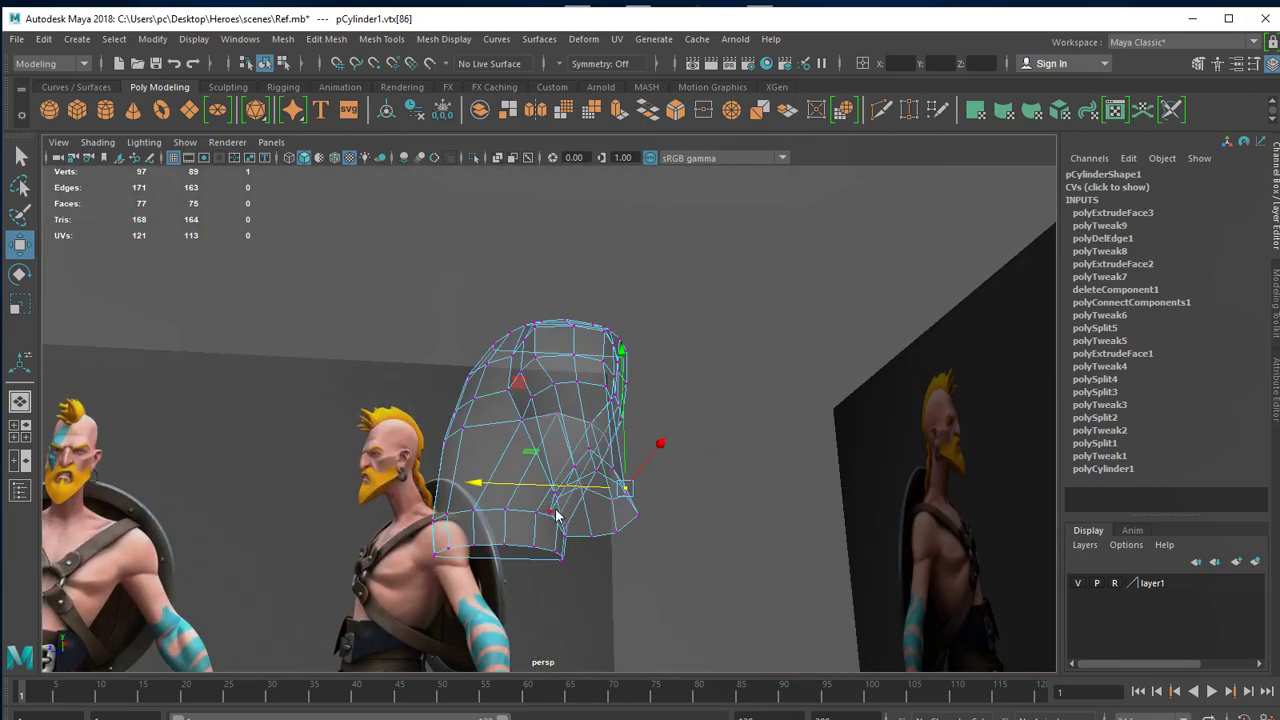
{"action": "right_click_drag", "start_coordinate": [557, 515], "coordinate": [553, 452]}
{"action": "left_click", "coordinate": [553, 447]}
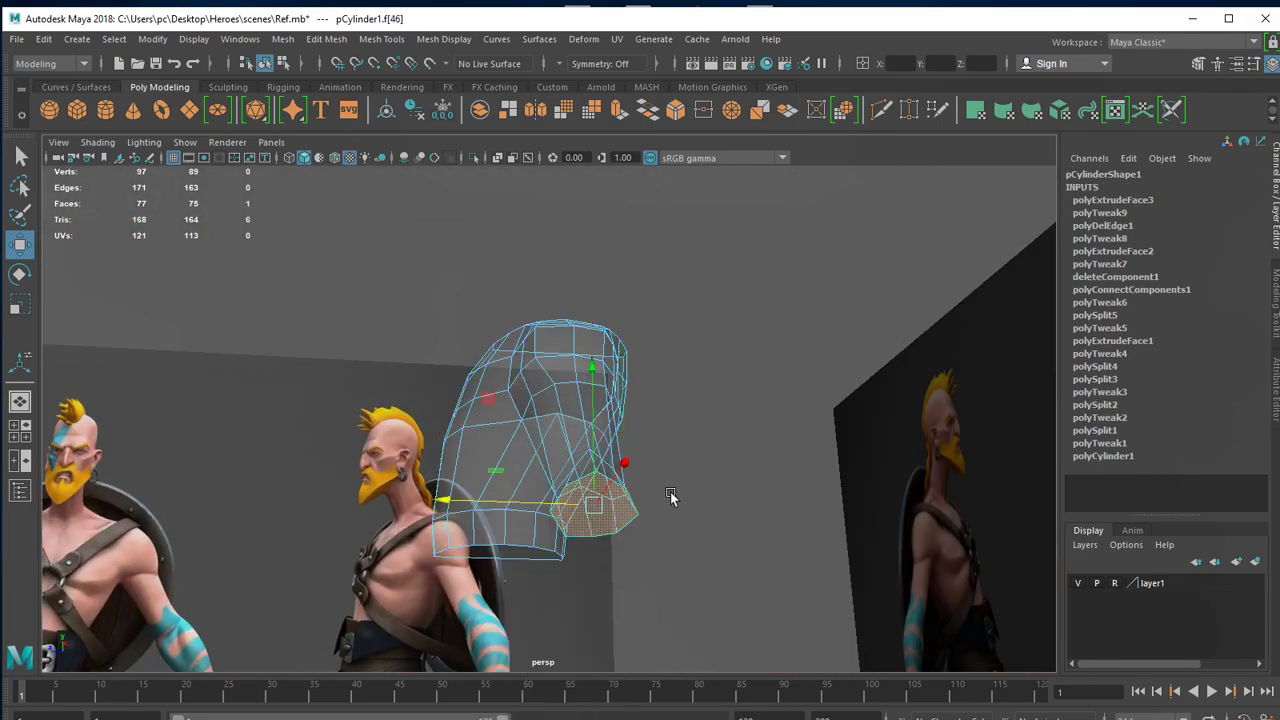
Move the outer elbow vertex right onto the reference arm in the front view.
{"action": "left_click_drag", "start_coordinate": [674, 500], "coordinate": [777, 606], "text": "alt"}
{"action": "key", "text": "space"}
{"action": "key", "text": "space"}
{"action": "middle_click_drag", "start_coordinate": [706, 549], "coordinate": [630, 452], "text": "alt"}
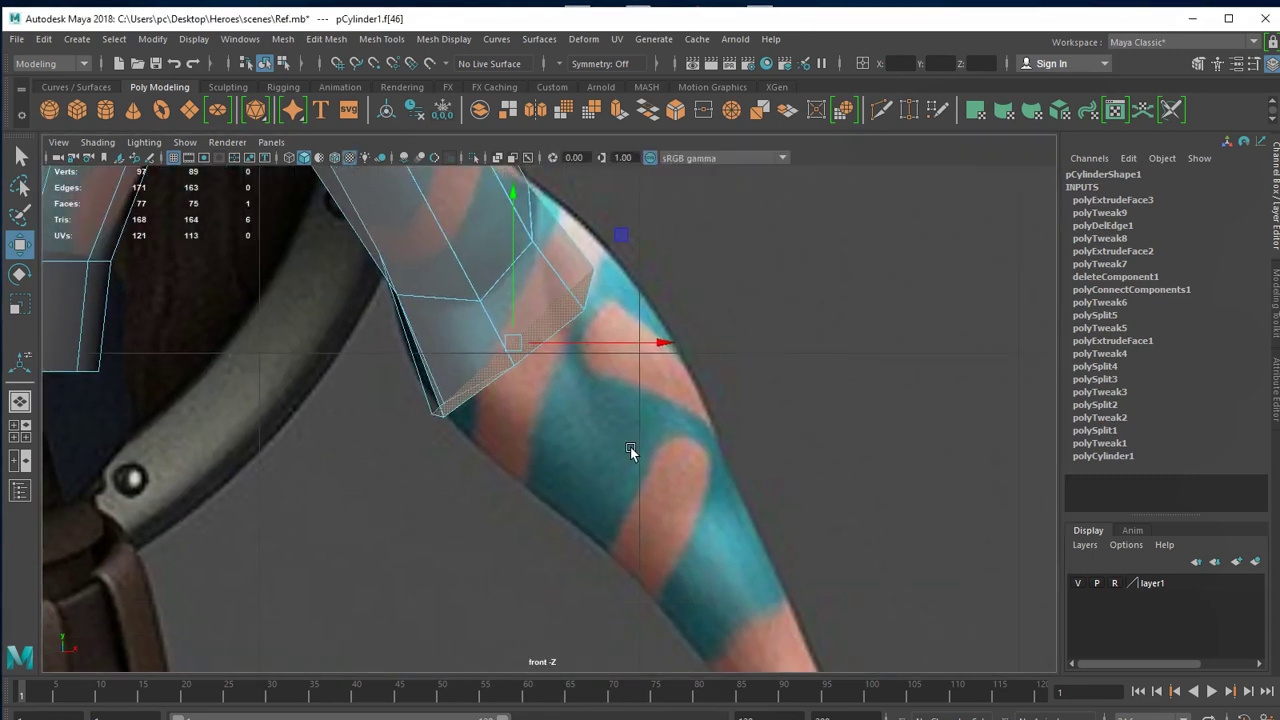
{"action": "right_click_drag", "start_coordinate": [601, 283], "coordinate": [508, 283]}
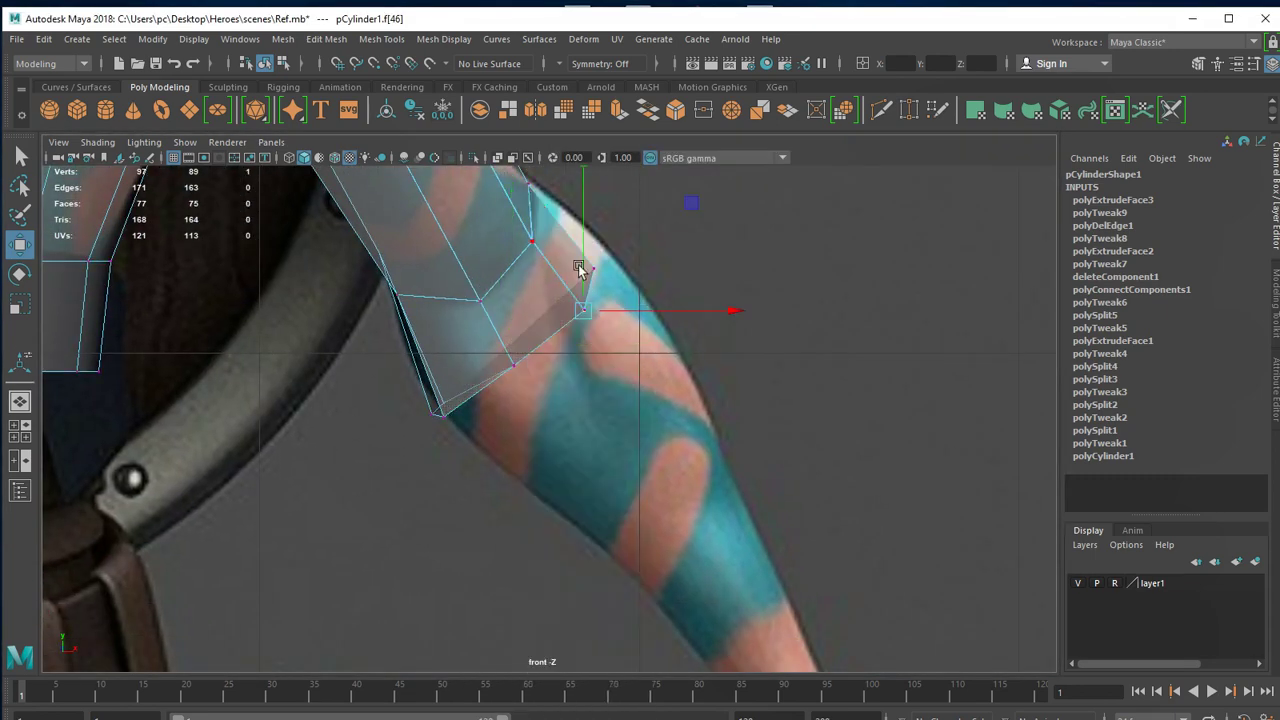
{"action": "left_click", "coordinate": [566, 256]}
{"action": "left_click_drag", "start_coordinate": [602, 276], "coordinate": [615, 270]}
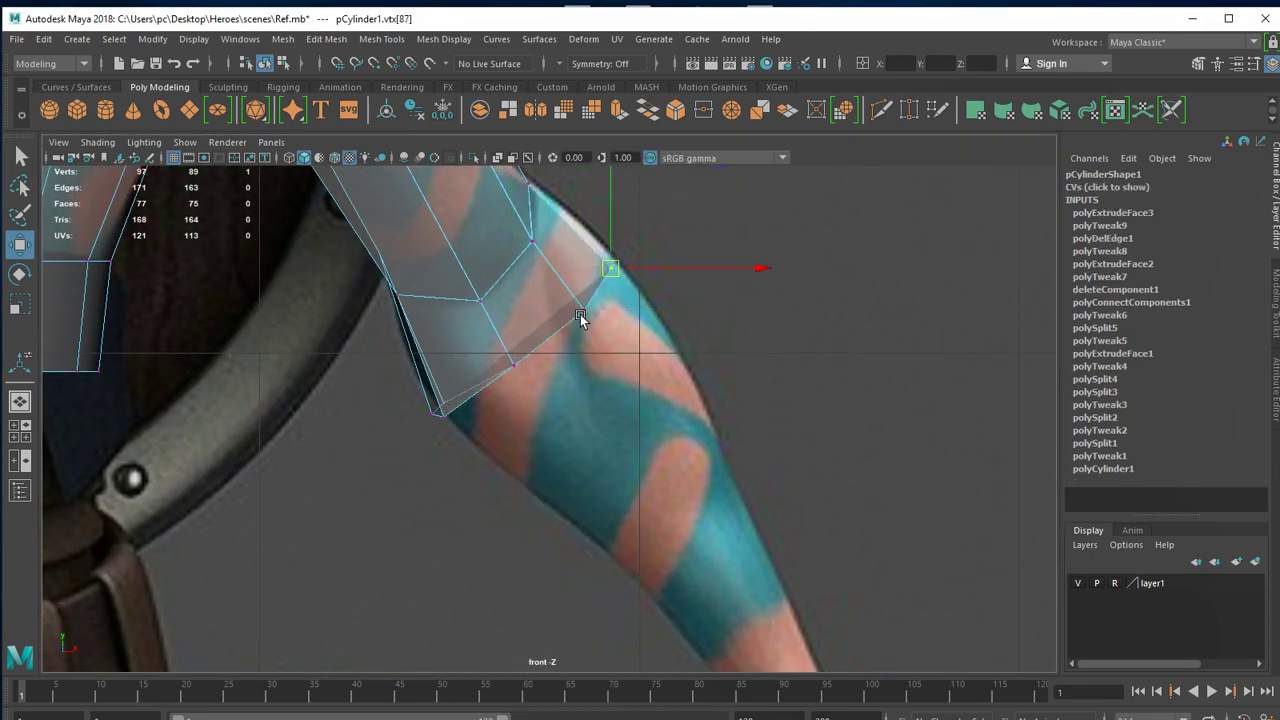
{"action": "left_click", "coordinate": [444, 388]}
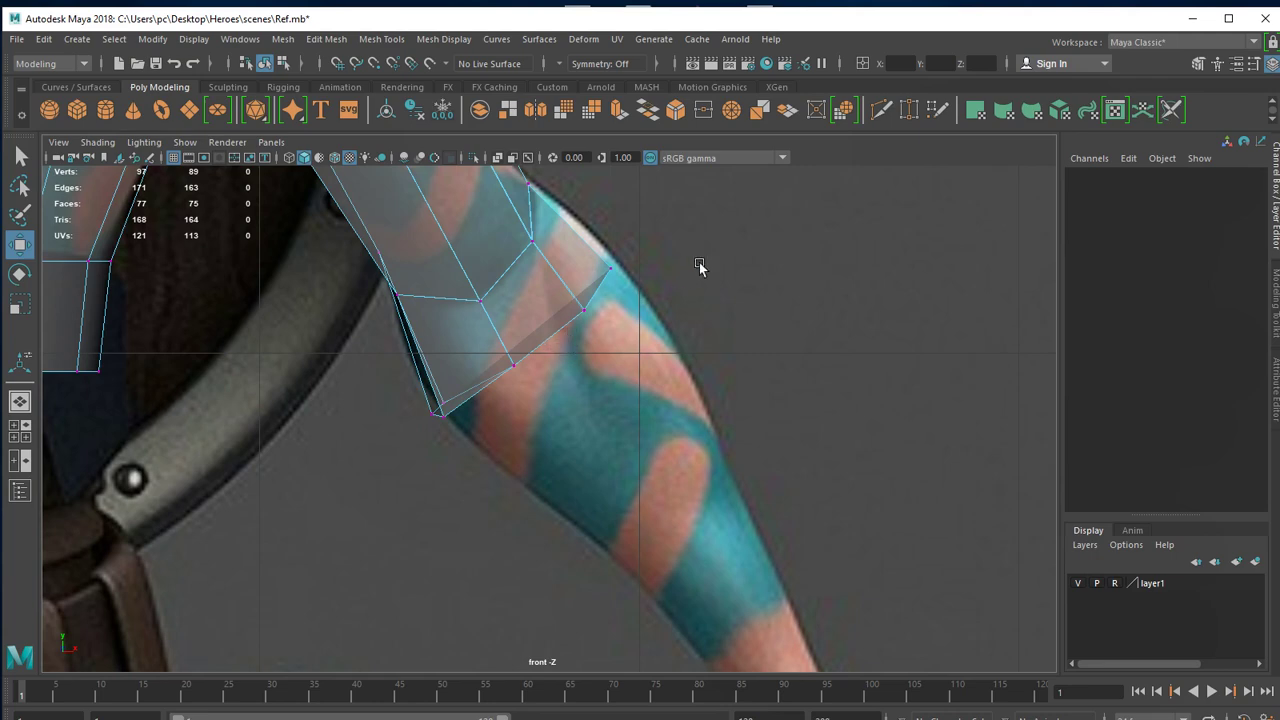
Reselect the arm's end face and frame it in the front view.
{"action": "key", "text": "space"}
{"action": "key", "text": "space"}
{"action": "mouse_move", "coordinate": [691, 543]}
{"action": "left_mouse_down", "text": "alt"}
{"action": "mouse_move", "coordinate": [706, 477]}
{"action": "mouse_move", "coordinate": [648, 455]}
{"action": "mouse_move", "coordinate": [571, 471]}
{"action": "mouse_move", "coordinate": [591, 480]}
{"action": "mouse_move", "coordinate": [623, 466]}
{"action": "left_mouse_up", "text": "alt"}
{"action": "right_click_drag", "start_coordinate": [615, 410], "coordinate": [616, 465]}
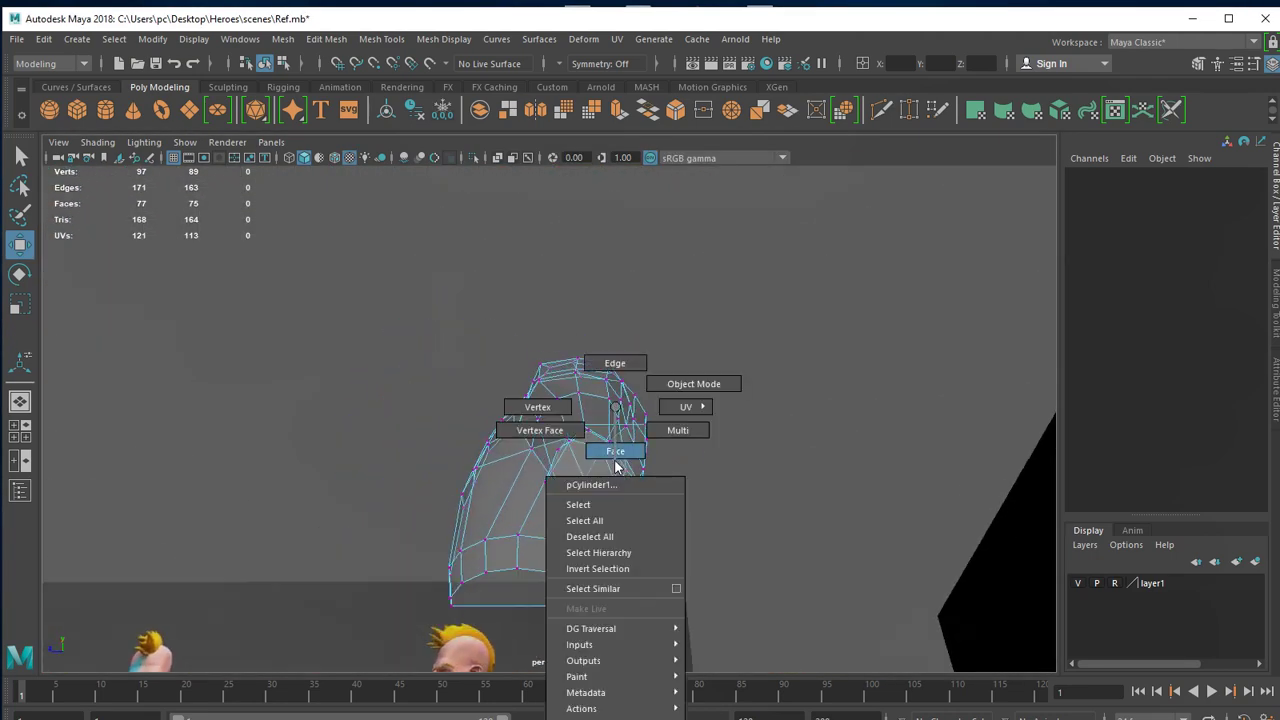
{"action": "left_click", "coordinate": [612, 472]}
{"action": "key", "text": "f"}
{"action": "key", "text": "space"}
{"action": "key", "text": "space"}
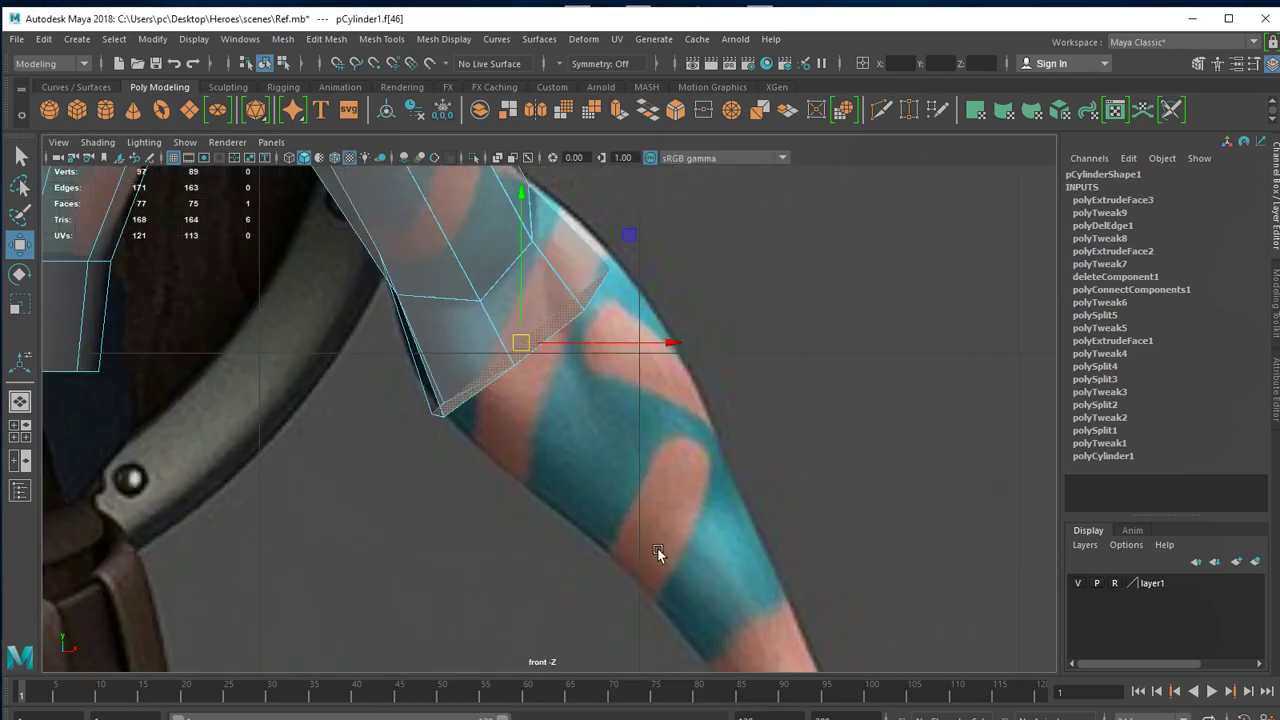
{"action": "middle_click_drag", "start_coordinate": [657, 553], "coordinate": [682, 443], "text": "alt"}
Extrude the arm's end face in world axes and pull it down to the reference wrist.
{"action": "left_click", "coordinate": [616, 107]}
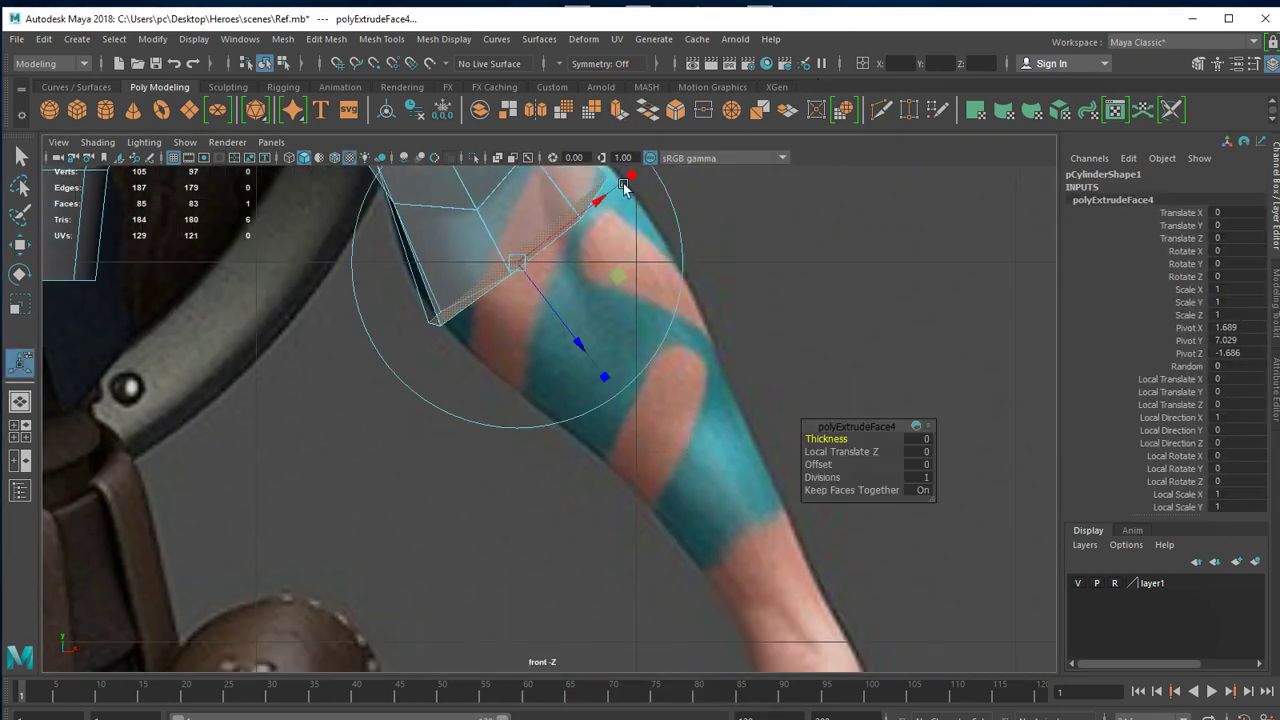
{"action": "mouse_move", "coordinate": [750, 331]}
{"action": "right_mouse_down", "text": "alt"}
{"action": "mouse_move", "coordinate": [663, 404]}
{"action": "mouse_move", "coordinate": [580, 390]}
{"action": "right_mouse_up", "text": "alt"}
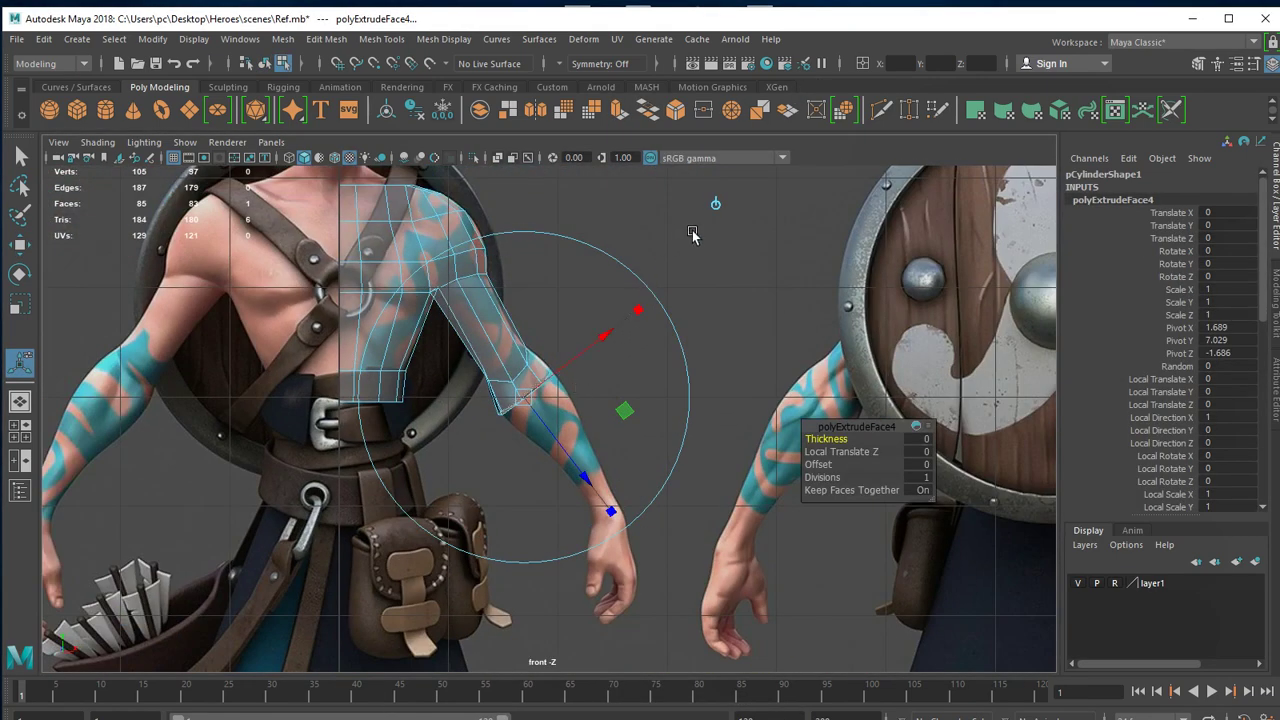
{"action": "left_click", "coordinate": [715, 205]}
{"action": "left_click_drag", "start_coordinate": [540, 398], "coordinate": [612, 510]}
{"action": "scroll", "coordinate": [640, 433], "scroll_direction": "up", "scroll_amount": 5}
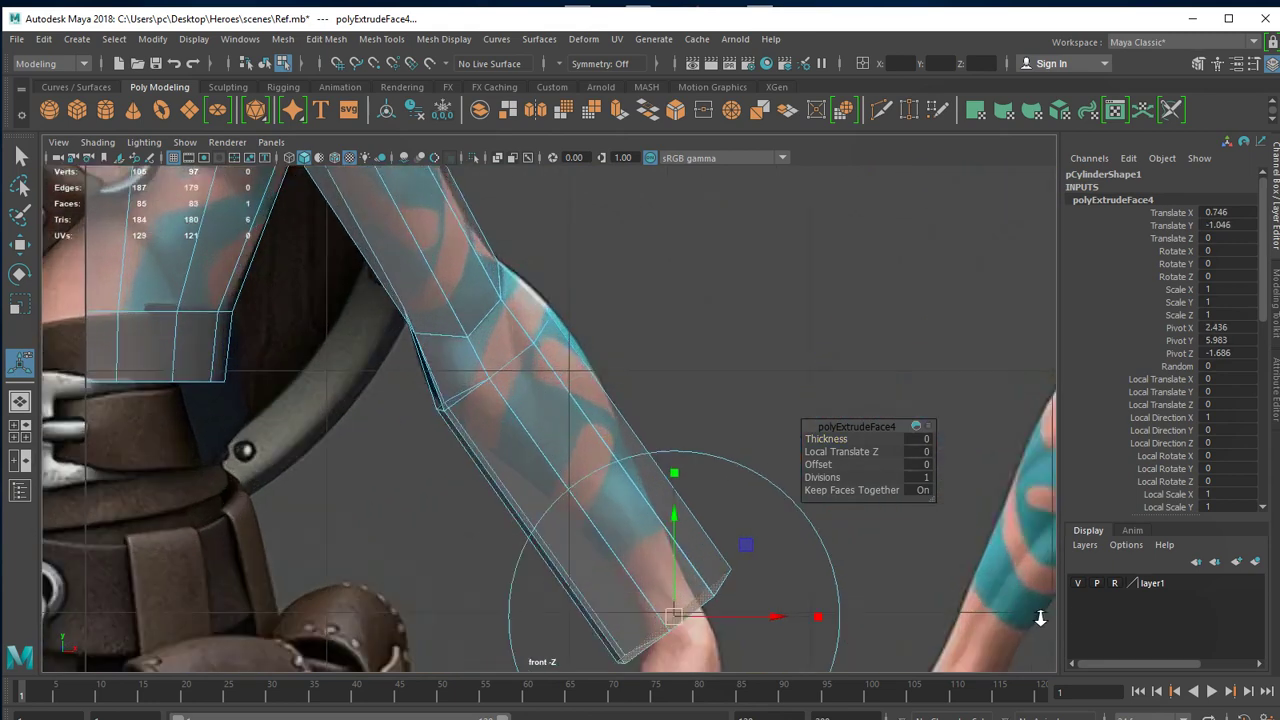
{"action": "scroll", "coordinate": [640, 433], "scroll_direction": "up", "scroll_amount": 2}
{"action": "middle_click_drag", "start_coordinate": [543, 471], "coordinate": [636, 511], "text": "alt"}
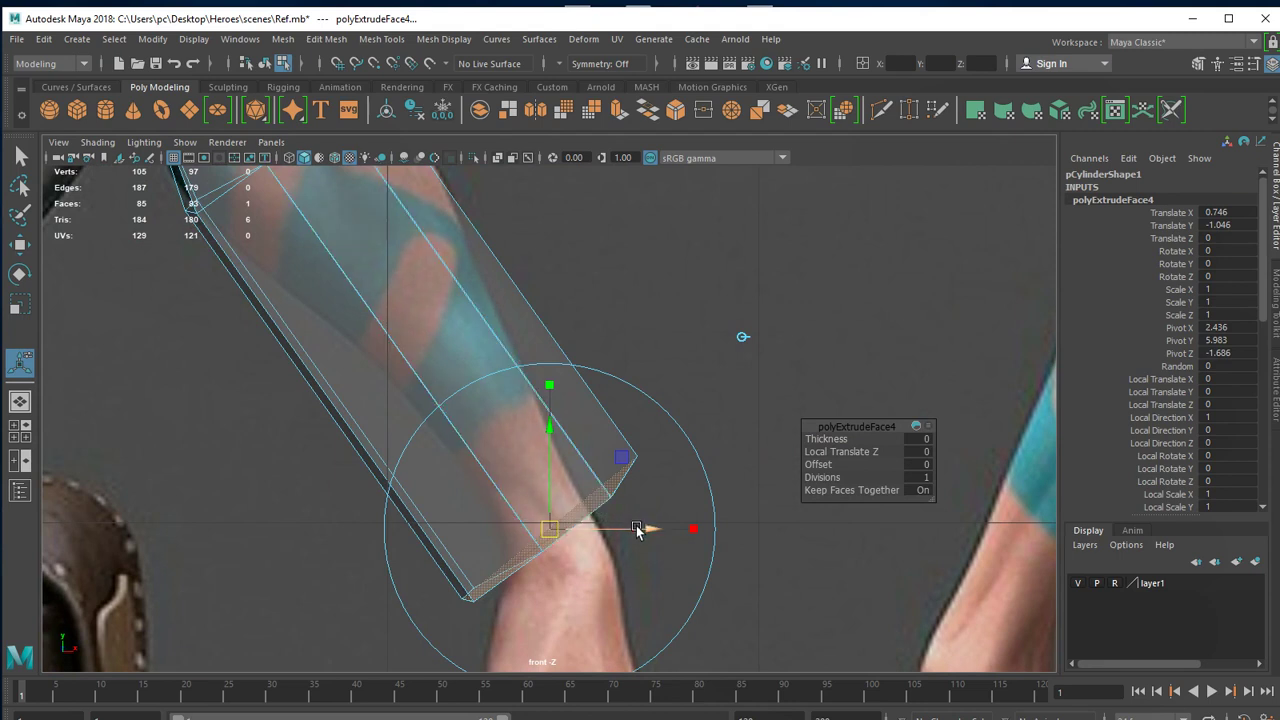
Select the wrist vertex ring and scale it inward to the reference width.
{"action": "right_click_drag", "start_coordinate": [645, 425], "coordinate": [569, 409]}
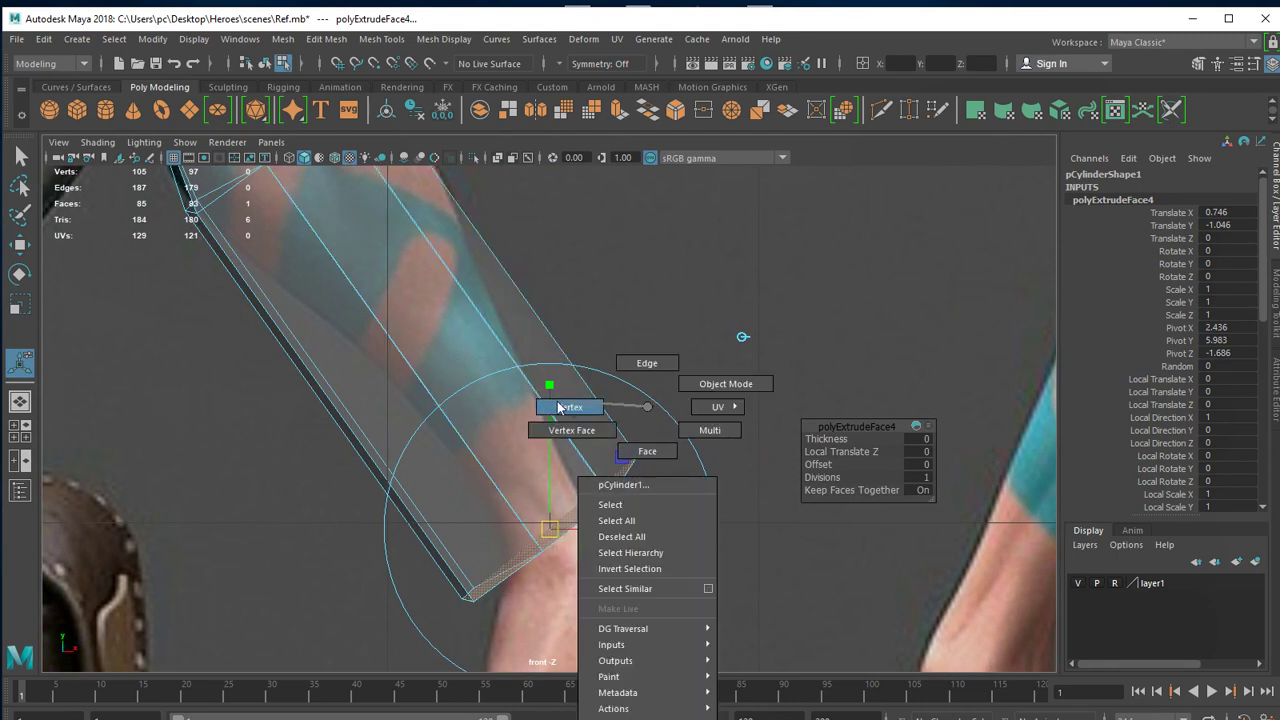
{"action": "left_click", "coordinate": [610, 496]}
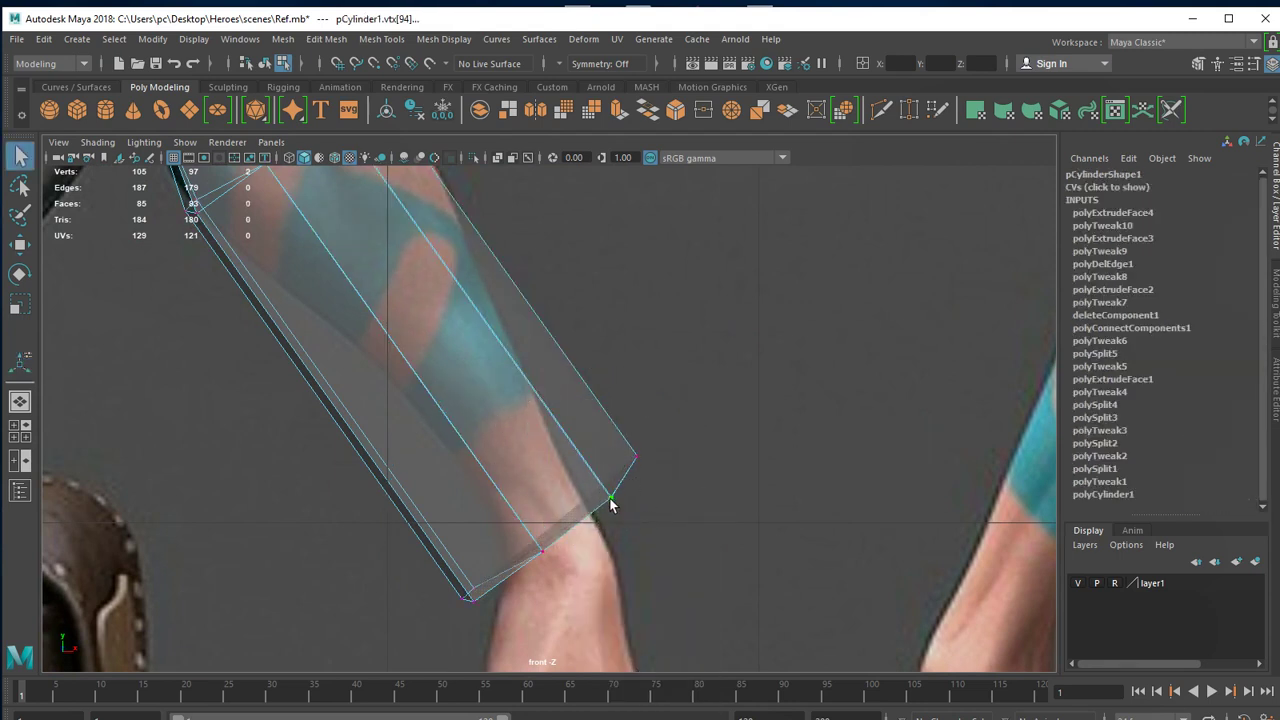
{"action": "key", "text": "w"}
{"action": "double_click", "coordinate": [542, 550], "text": "shift"}
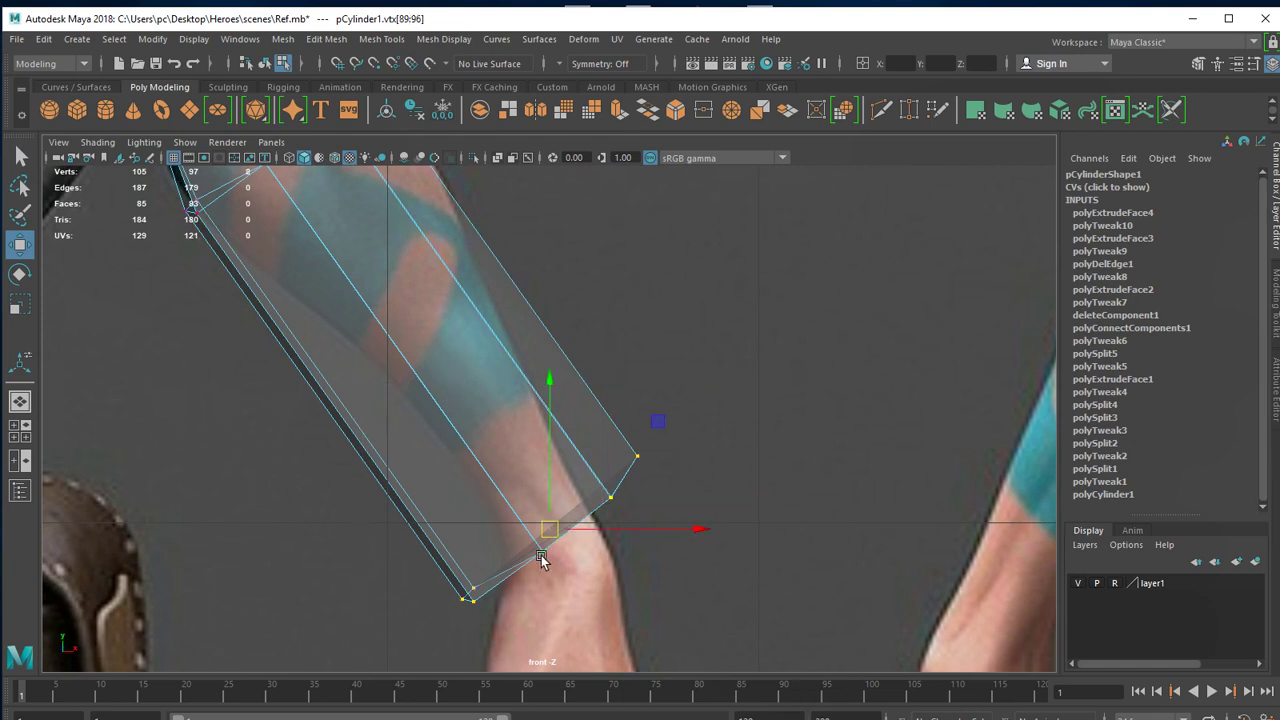
{"action": "key", "text": "r"}
{"action": "left_click_drag", "start_coordinate": [549, 530], "coordinate": [519, 540]}
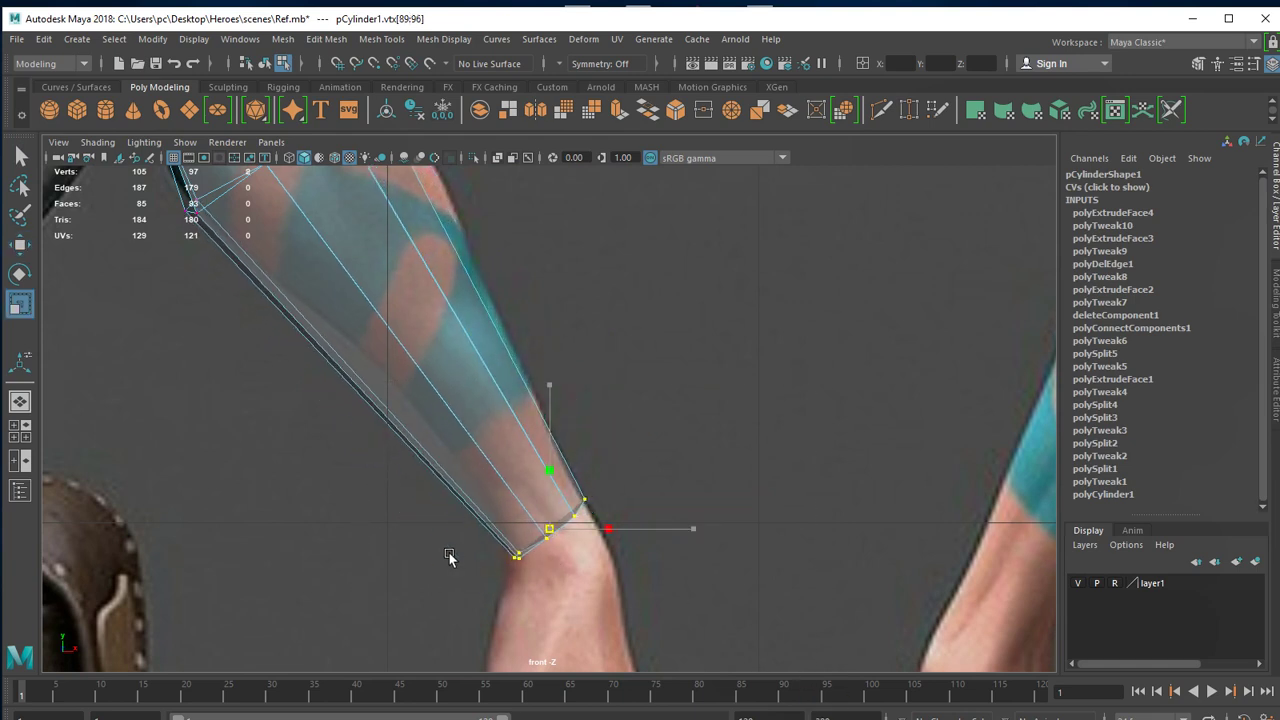
{"action": "middle_click_drag", "start_coordinate": [461, 556], "coordinate": [457, 559]}
{"action": "middle_click_drag", "start_coordinate": [608, 420], "coordinate": [751, 591], "text": "alt"}
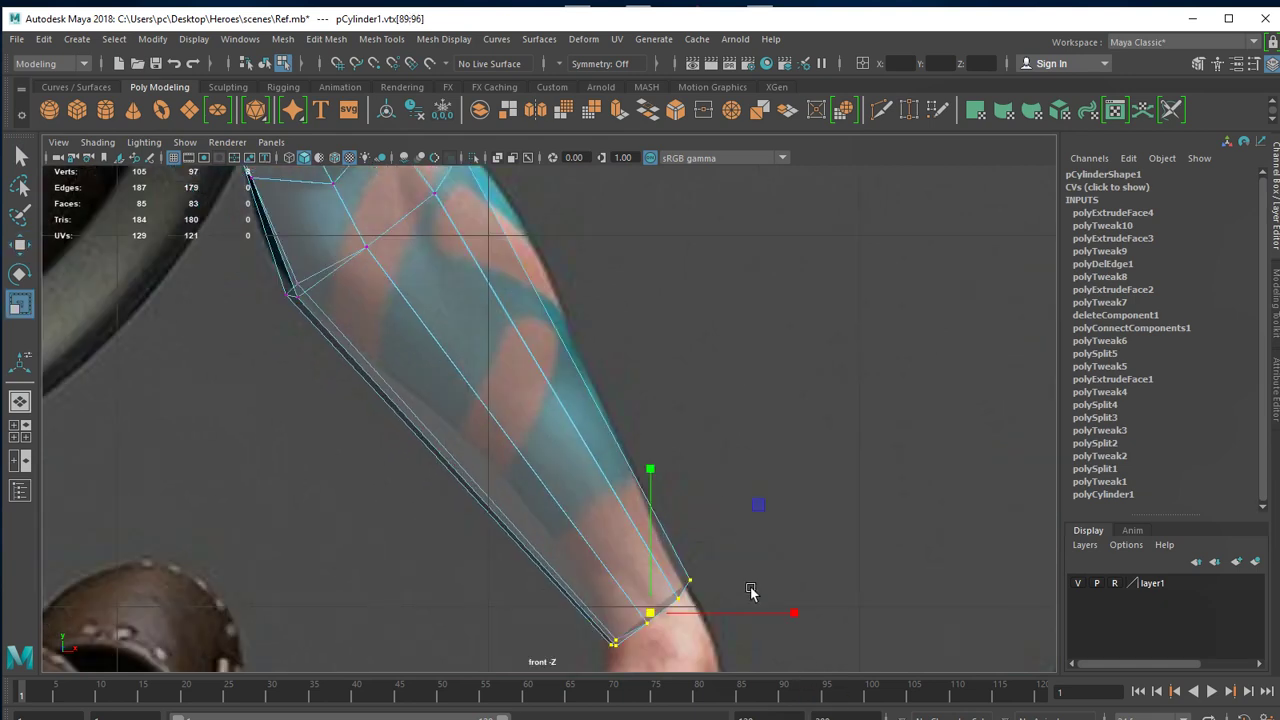
{"action": "key", "text": "space"}
{"action": "key", "text": "space"}
{"action": "middle_click_drag", "start_coordinate": [808, 623], "coordinate": [748, 397], "text": "alt"}
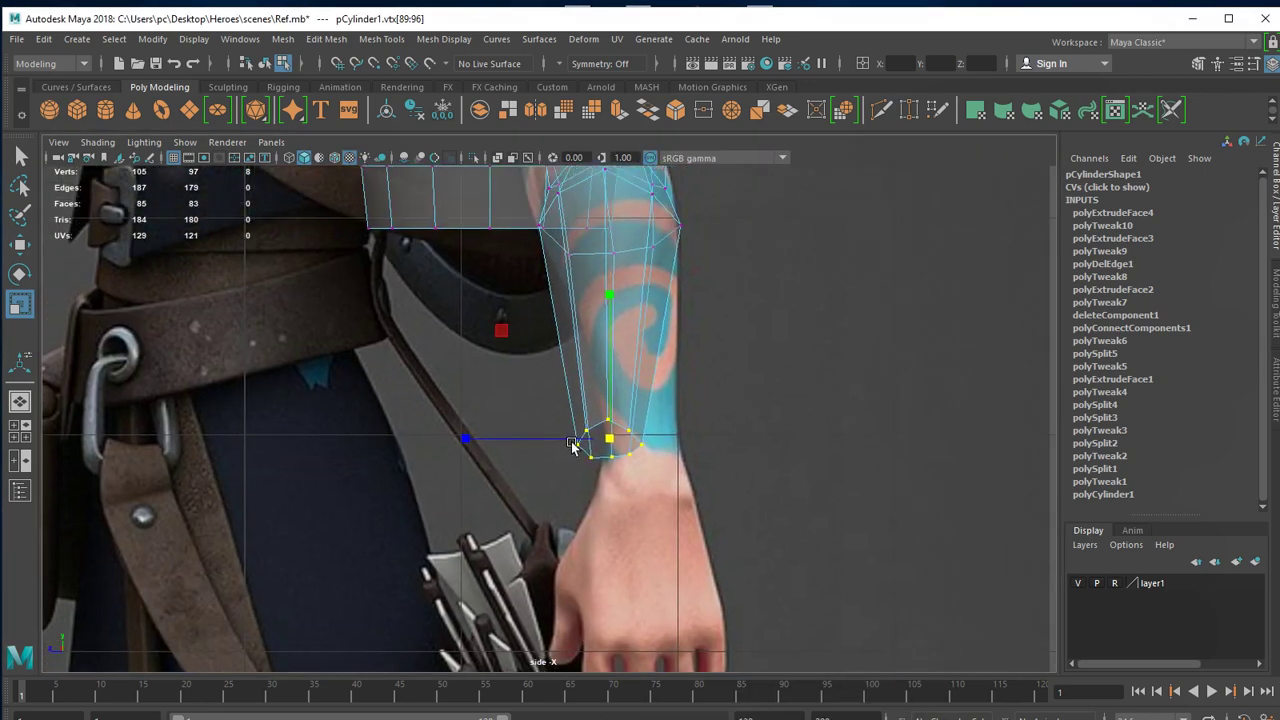
Move the wrist ring right onto the side-view reference wrist and scale it to fit.
{"action": "key", "text": "w"}
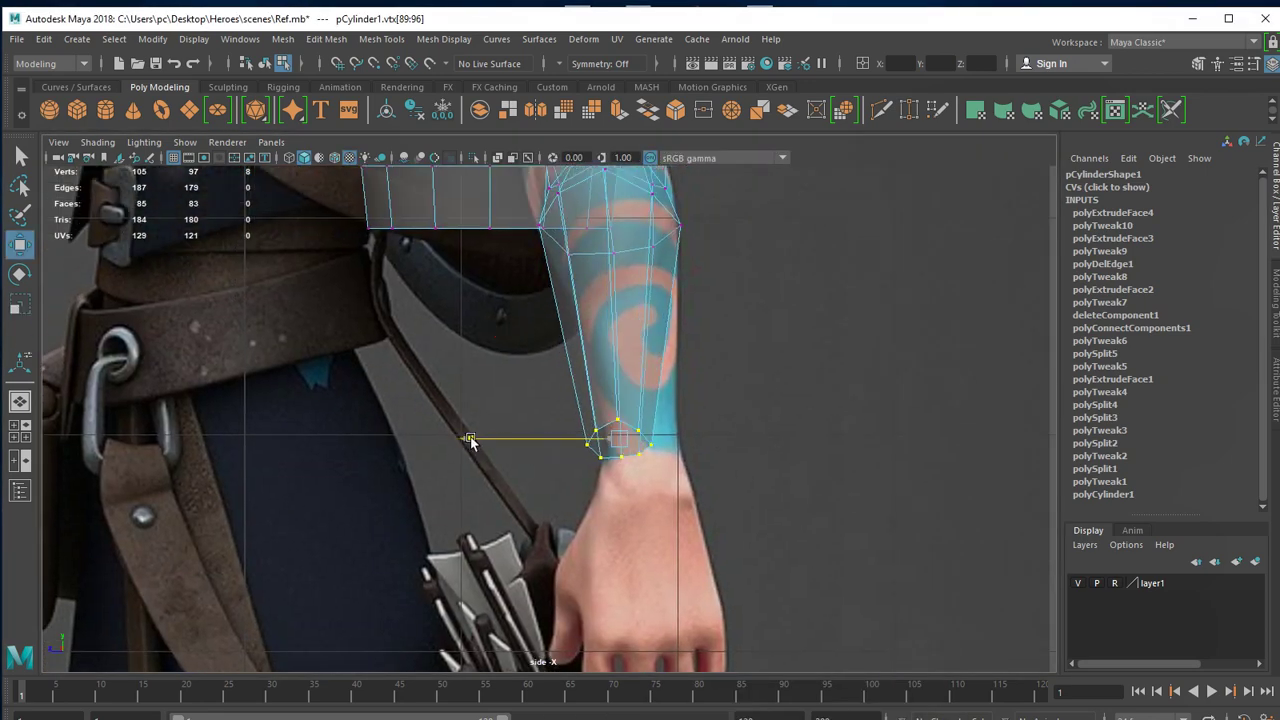
{"action": "left_click_drag", "start_coordinate": [498, 441], "coordinate": [468, 437]}
{"action": "key", "text": "r"}
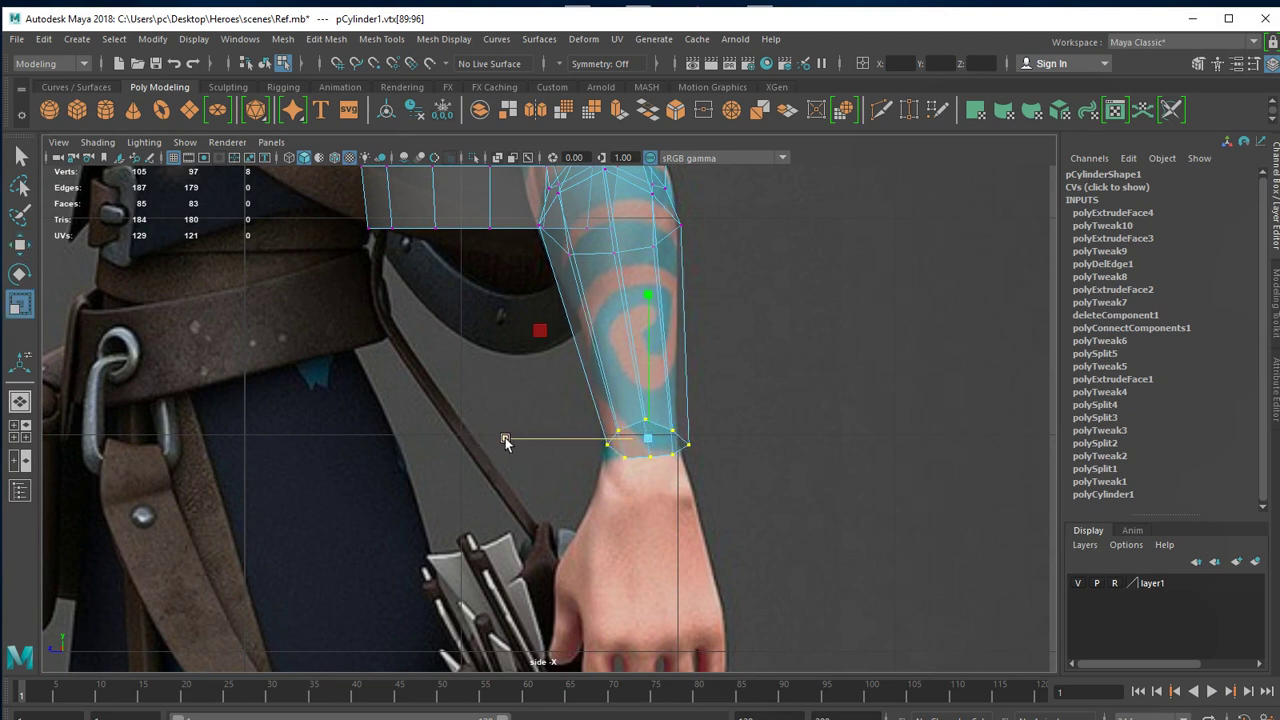
{"action": "scroll", "coordinate": [499, 433], "scroll_direction": "up", "scroll_amount": 1}
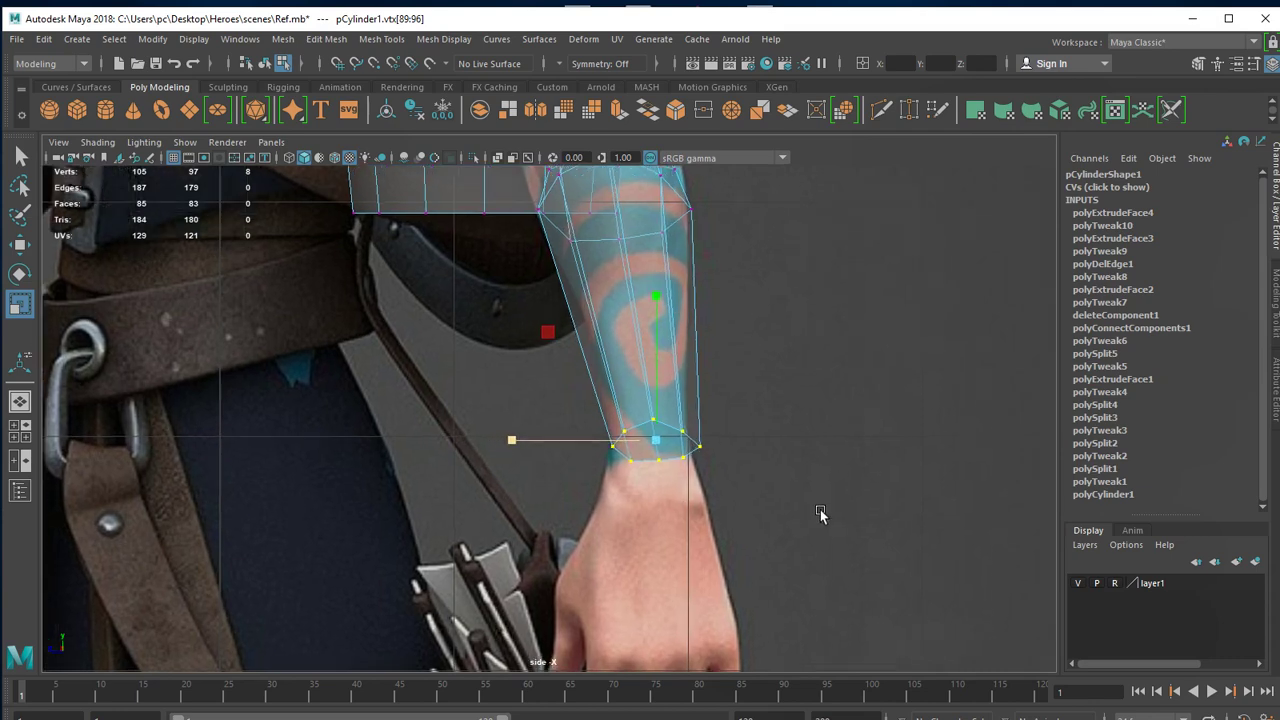
{"action": "scroll", "coordinate": [760, 490], "scroll_direction": "up", "scroll_amount": 2}
{"action": "scroll", "coordinate": [690, 465], "scroll_direction": "up", "scroll_amount": 1}
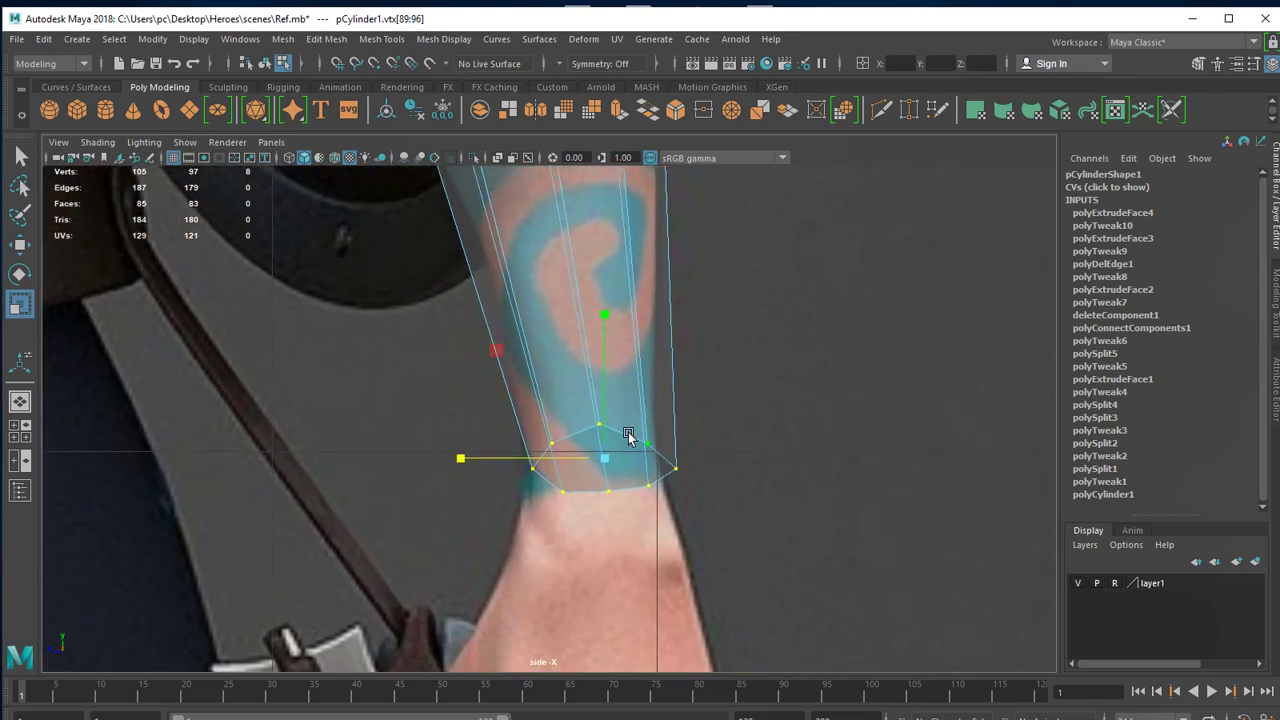
{"action": "right_click_drag", "start_coordinate": [624, 437], "coordinate": [580, 407]}
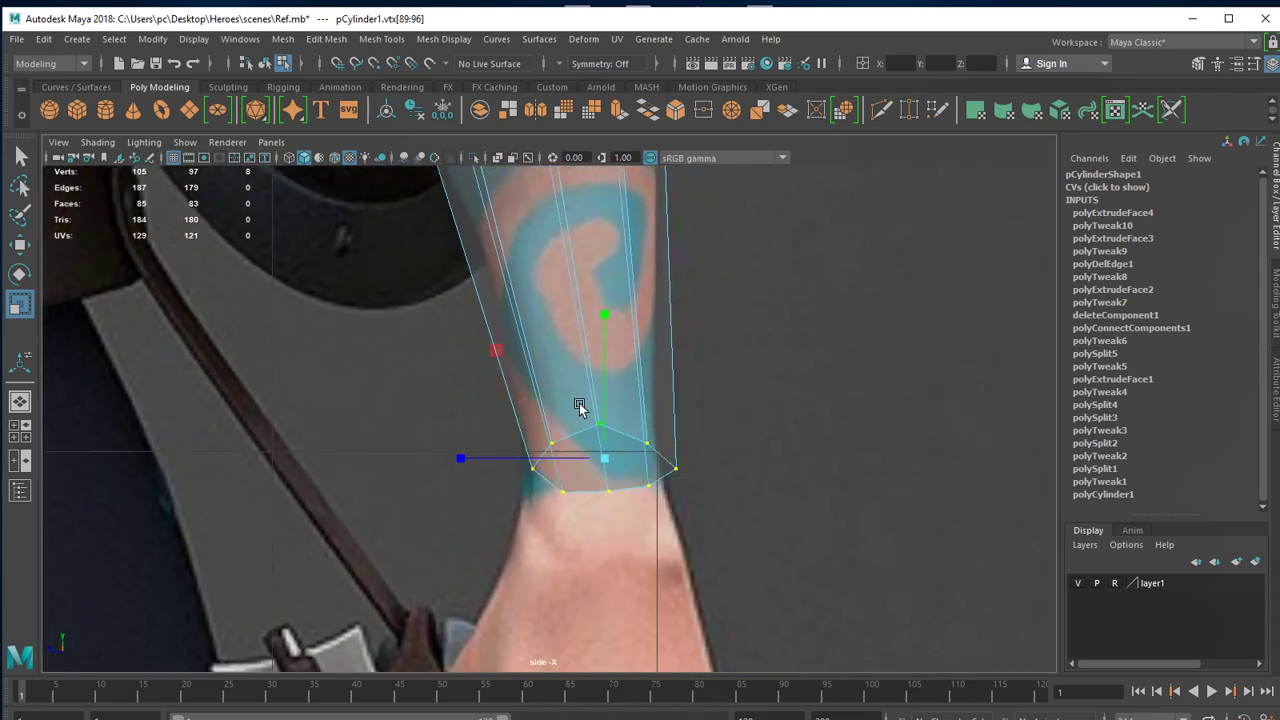
Move the upper and right-hand wrist vertices onto the reference wrist outline.
{"action": "key", "text": "w"}
{"action": "left_click", "coordinate": [600, 426]}
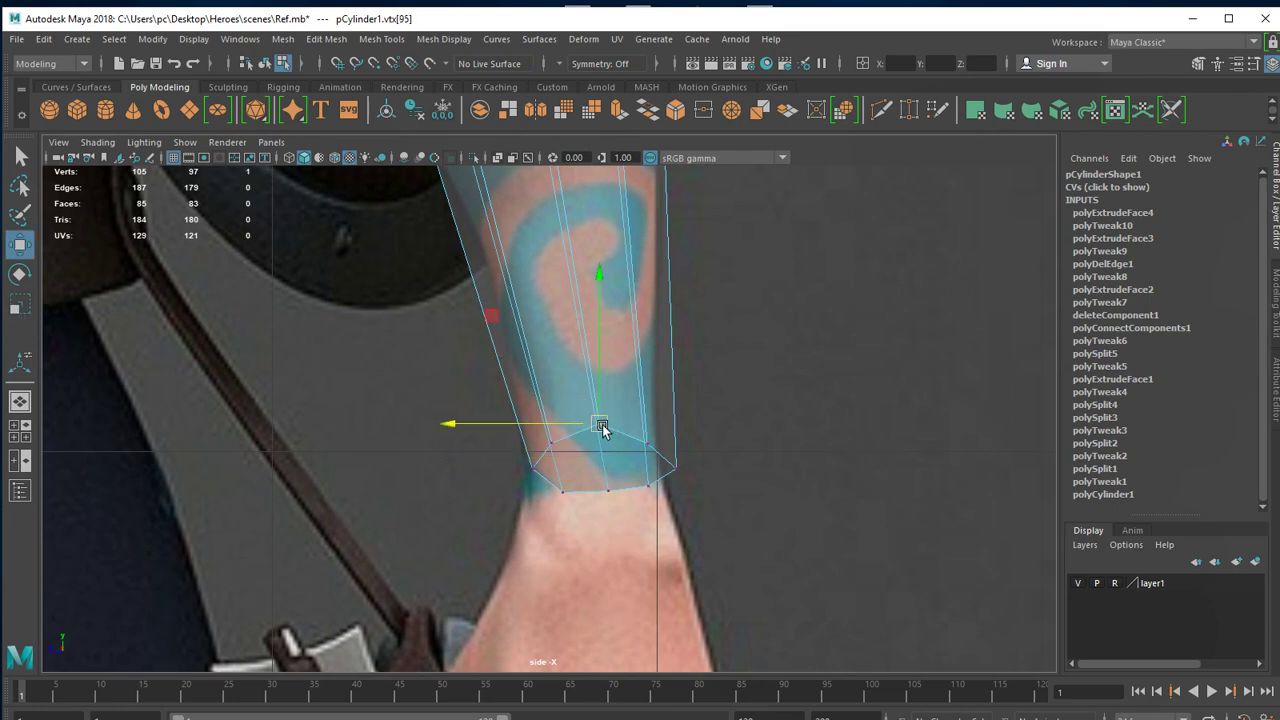
{"action": "left_click_drag", "start_coordinate": [600, 426], "coordinate": [594, 447]}
{"action": "left_click", "coordinate": [675, 452]}
{"action": "left_click_drag", "start_coordinate": [677, 452], "coordinate": [663, 455]}
{"action": "left_click", "coordinate": [552, 443]}
{"action": "mouse_move", "coordinate": [557, 449]}
{"action": "left_mouse_down"}
{"action": "mouse_move", "coordinate": [537, 457]}
{"action": "mouse_move", "coordinate": [537, 480]}
{"action": "mouse_move", "coordinate": [500, 463]}
{"action": "left_mouse_up"}
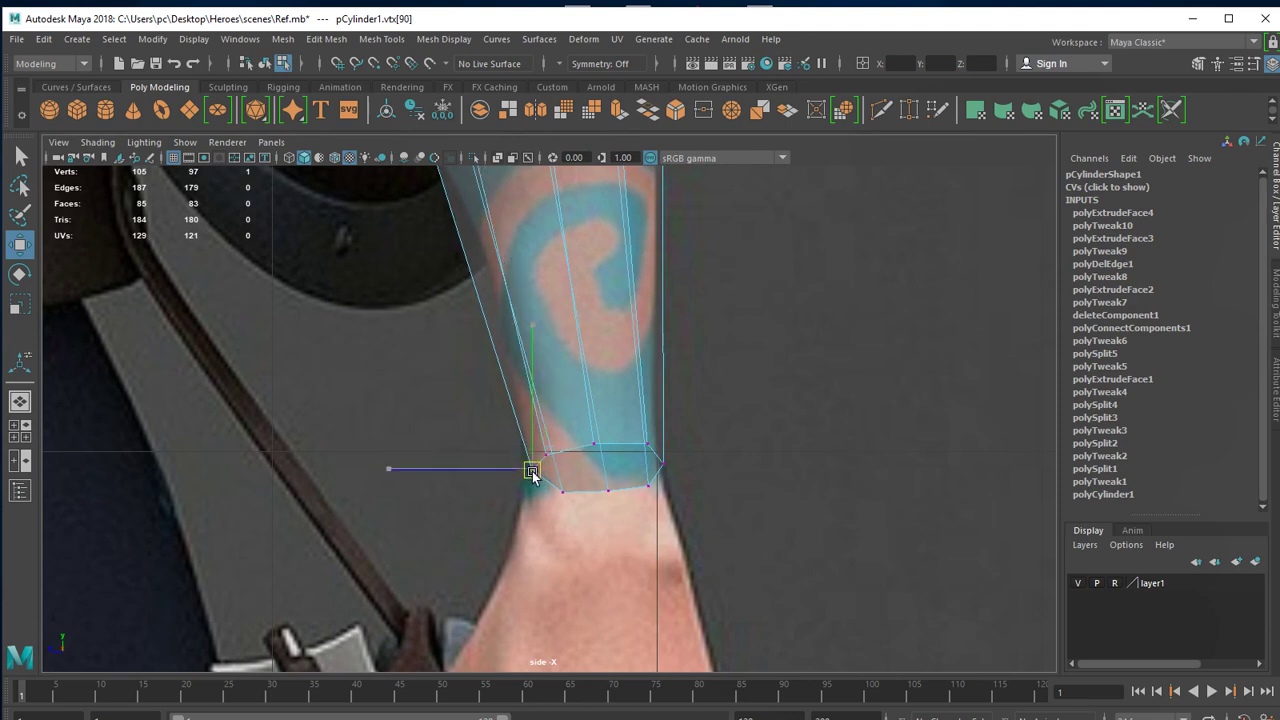
Nudge the left and right-corner wrist vertices onto the reference wrist outline.
{"action": "left_click", "coordinate": [562, 491]}
{"action": "left_click_drag", "start_coordinate": [570, 499], "coordinate": [557, 492]}
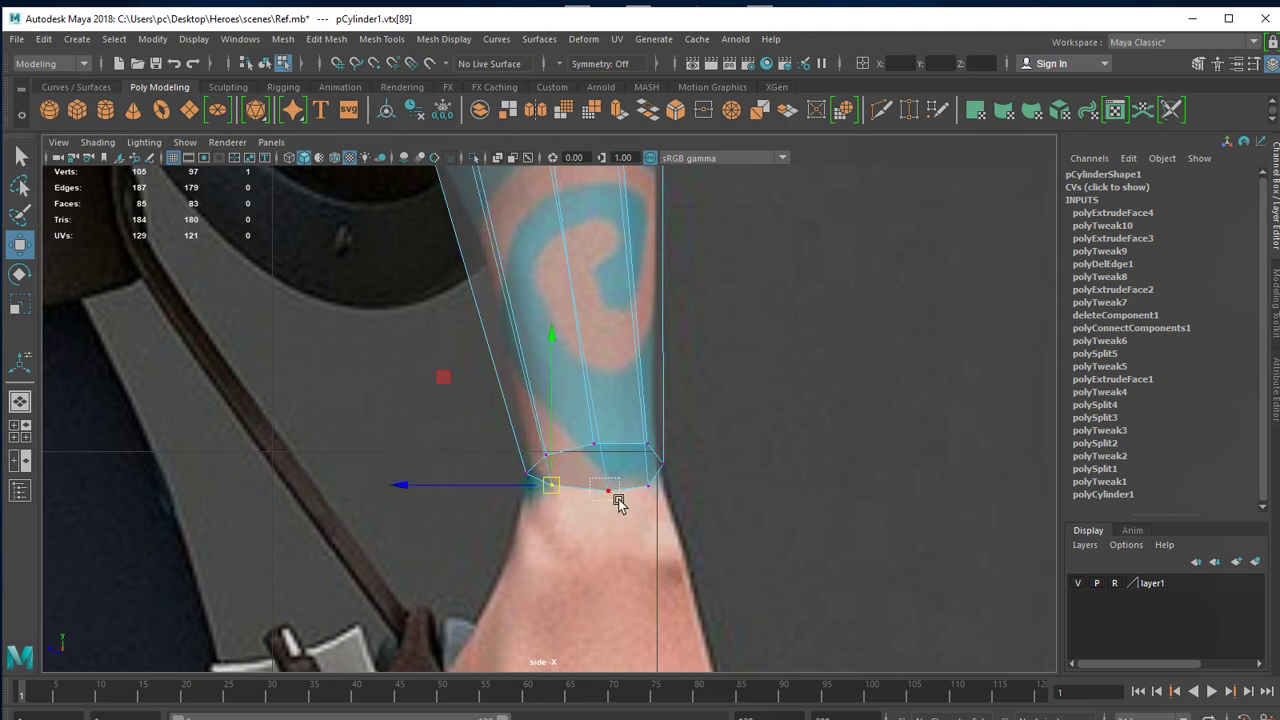
{"action": "left_click", "coordinate": [594, 486]}
{"action": "left_click", "coordinate": [648, 486]}
{"action": "left_click_drag", "start_coordinate": [648, 485], "coordinate": [641, 483]}
{"action": "left_click", "coordinate": [660, 456]}
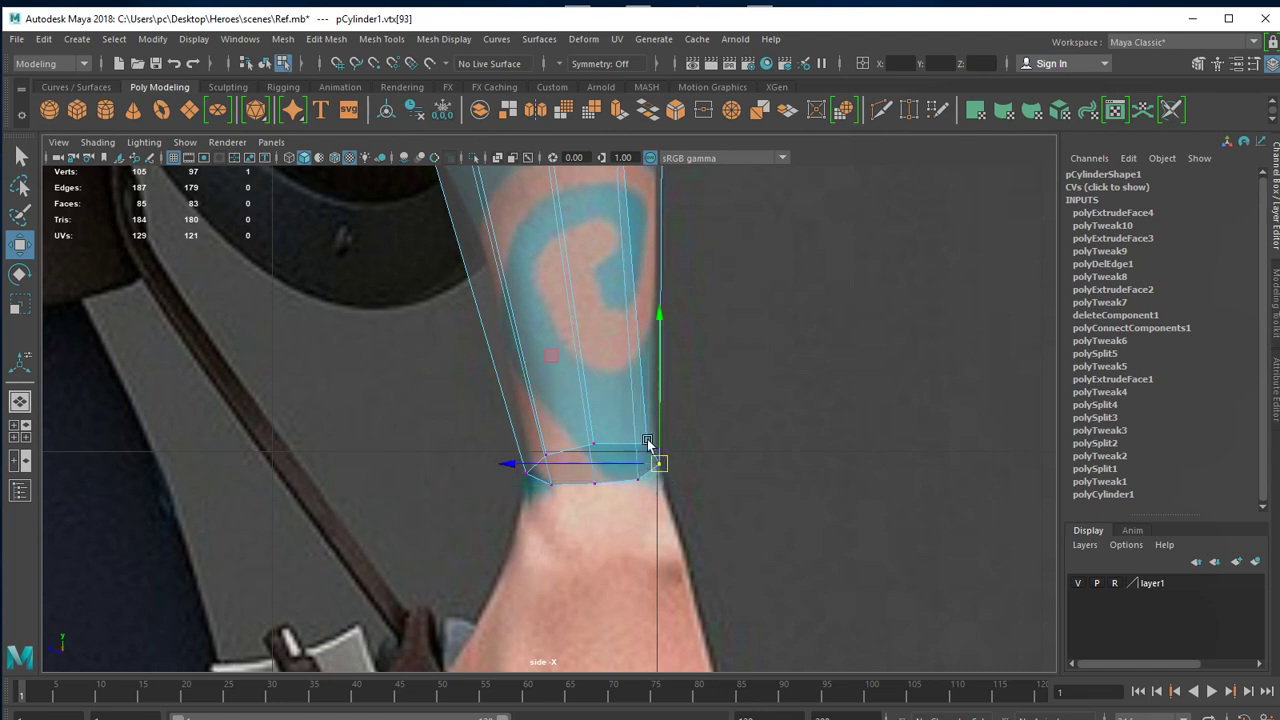
{"action": "left_click", "coordinate": [642, 445]}
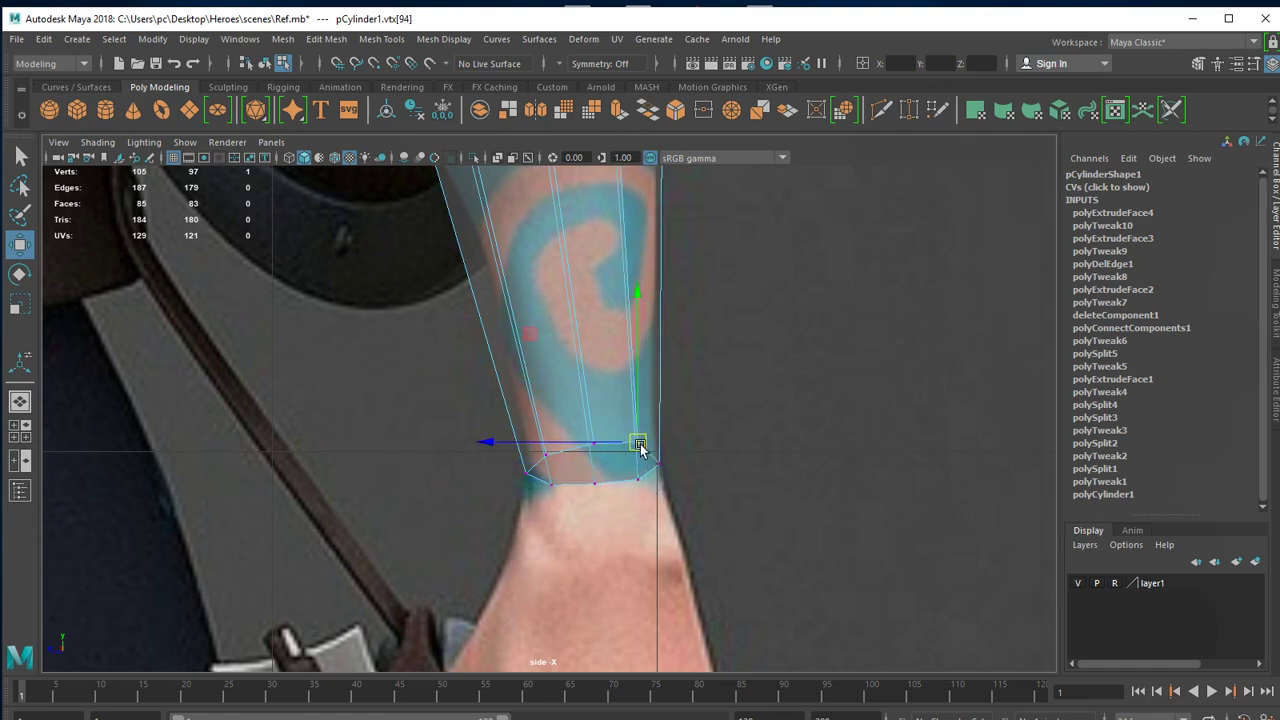
{"action": "mouse_move", "coordinate": [508, 563]}
{"action": "left_mouse_down", "text": "alt"}
{"action": "mouse_move", "coordinate": [480, 563]}
{"action": "mouse_move", "coordinate": [631, 366]}
{"action": "mouse_move", "coordinate": [997, 543]}
{"action": "mouse_move", "coordinate": [700, 504]}
{"action": "mouse_move", "coordinate": [709, 514]}
{"action": "mouse_move", "coordinate": [930, 551]}
{"action": "mouse_move", "coordinate": [635, 478]}
{"action": "left_mouse_up", "text": "alt"}
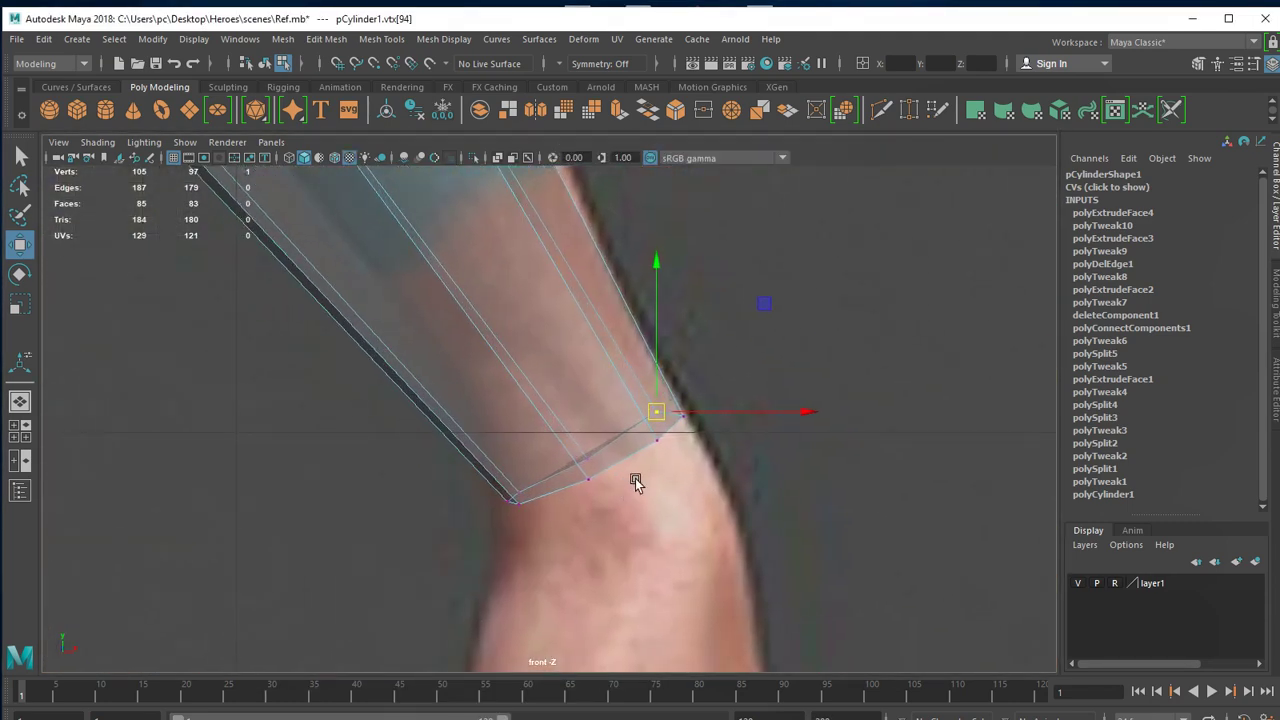
Marquee-select the outer wrist vertices and move them onto the reference wrist.
{"action": "left_click_drag", "start_coordinate": [660, 414], "coordinate": [666, 417]}
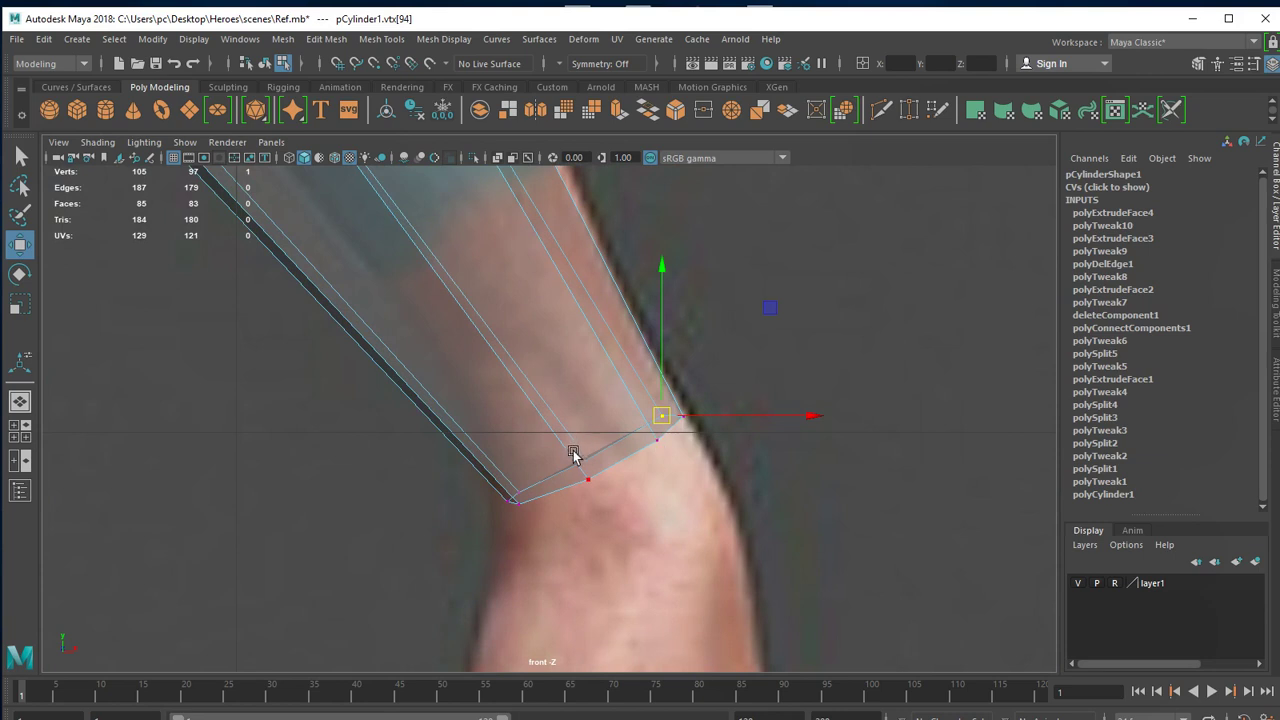
{"action": "left_click_drag", "start_coordinate": [484, 479], "coordinate": [527, 508]}
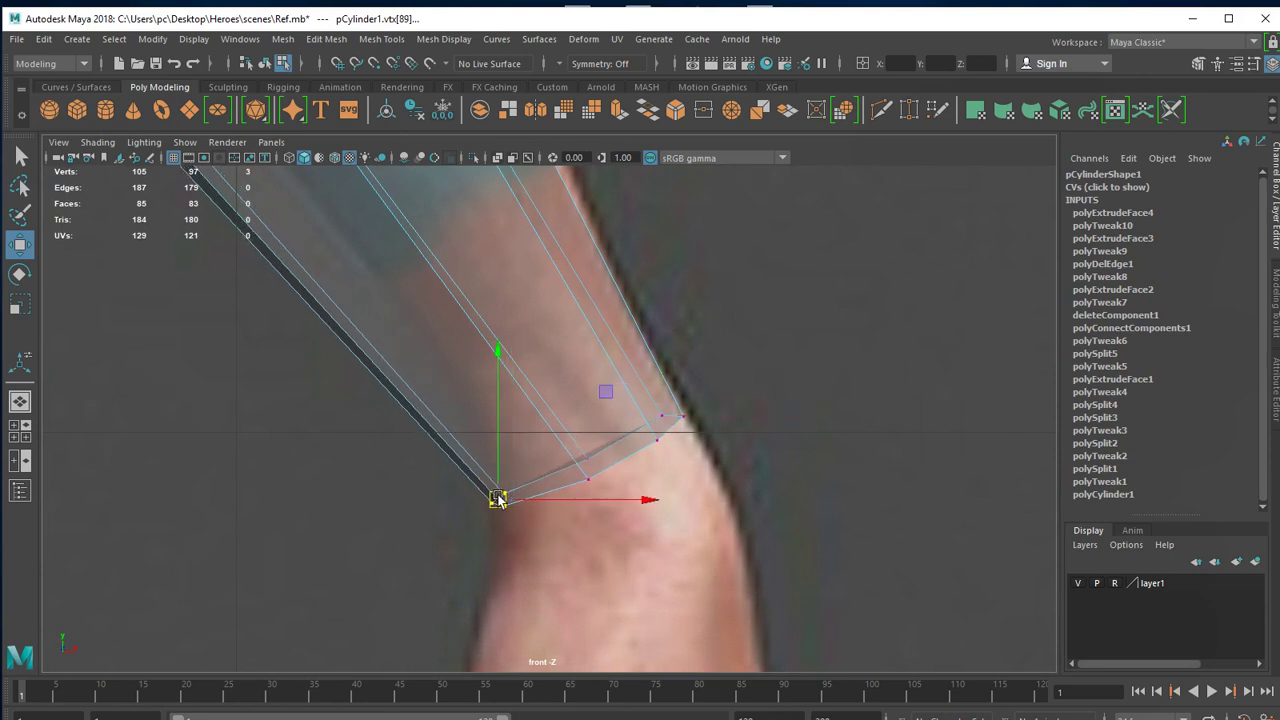
{"action": "left_click_drag", "start_coordinate": [714, 463], "coordinate": [714, 463]}
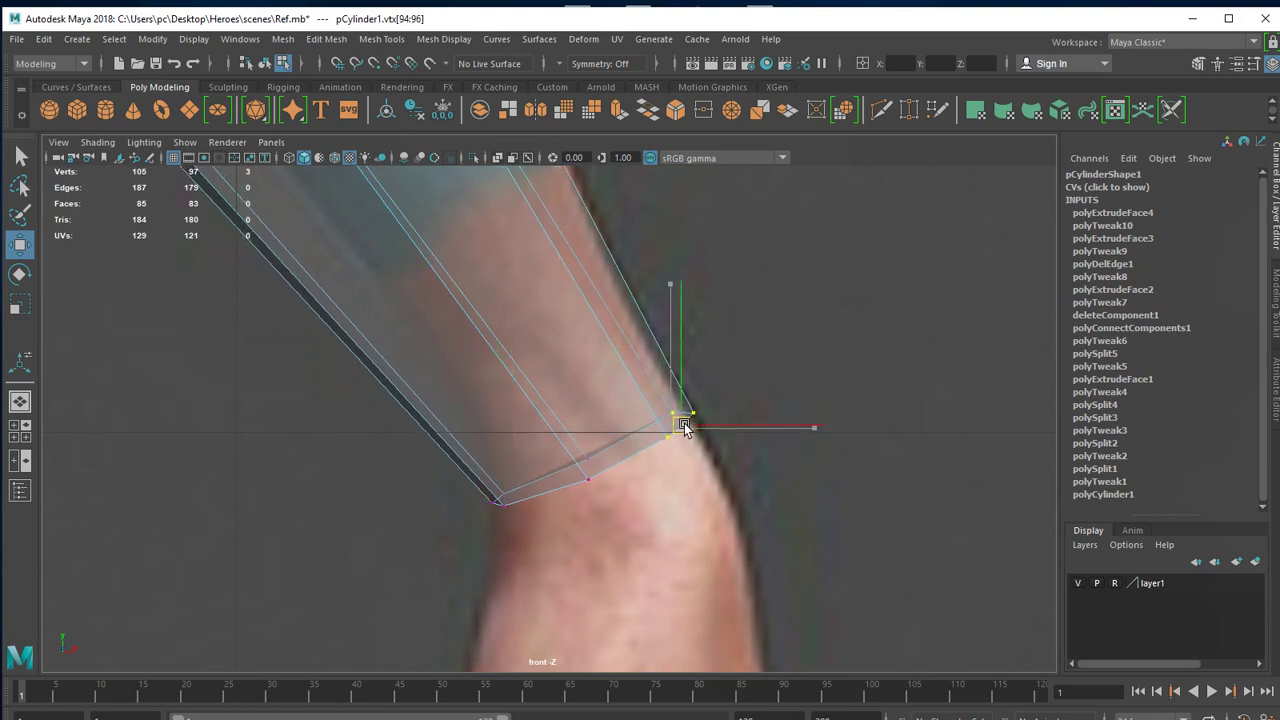
{"action": "mouse_move", "coordinate": [700, 467]}
{"action": "right_mouse_down", "text": "alt"}
{"action": "mouse_move", "coordinate": [766, 471]}
{"action": "mouse_move", "coordinate": [851, 591]}
{"action": "right_mouse_up", "text": "alt"}
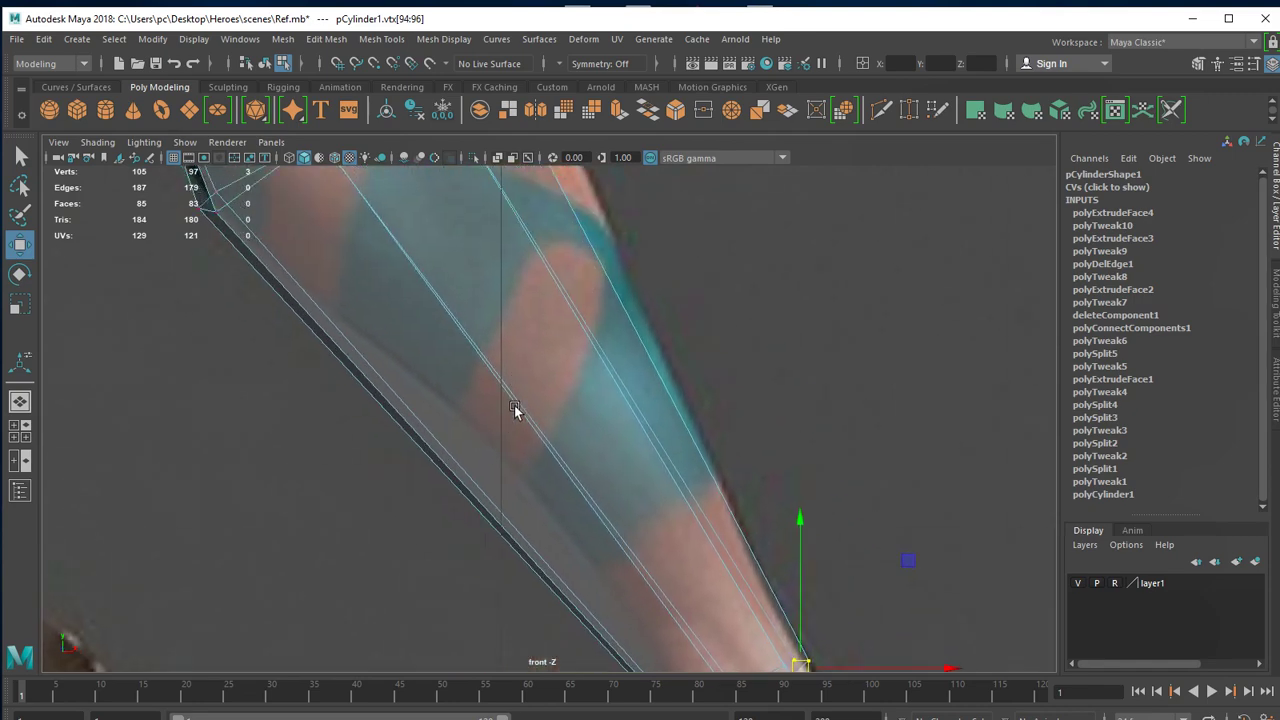
{"action": "scroll", "coordinate": [714, 407], "scroll_direction": "down", "scroll_amount": 5}
{"action": "scroll", "coordinate": [530, 415], "scroll_direction": "up", "scroll_amount": 1}
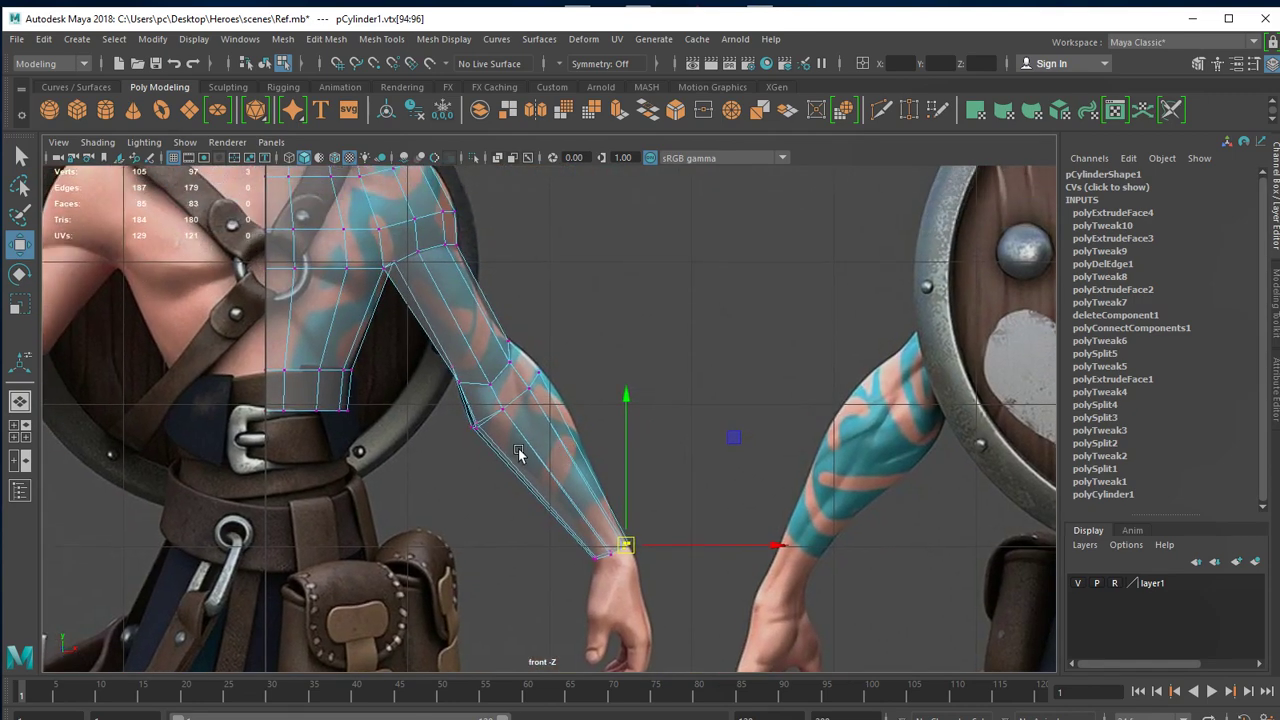
{"action": "scroll", "coordinate": [530, 415], "scroll_direction": "up", "scroll_amount": 1}
{"action": "scroll", "coordinate": [535, 412], "scroll_direction": "up", "scroll_amount": 1}
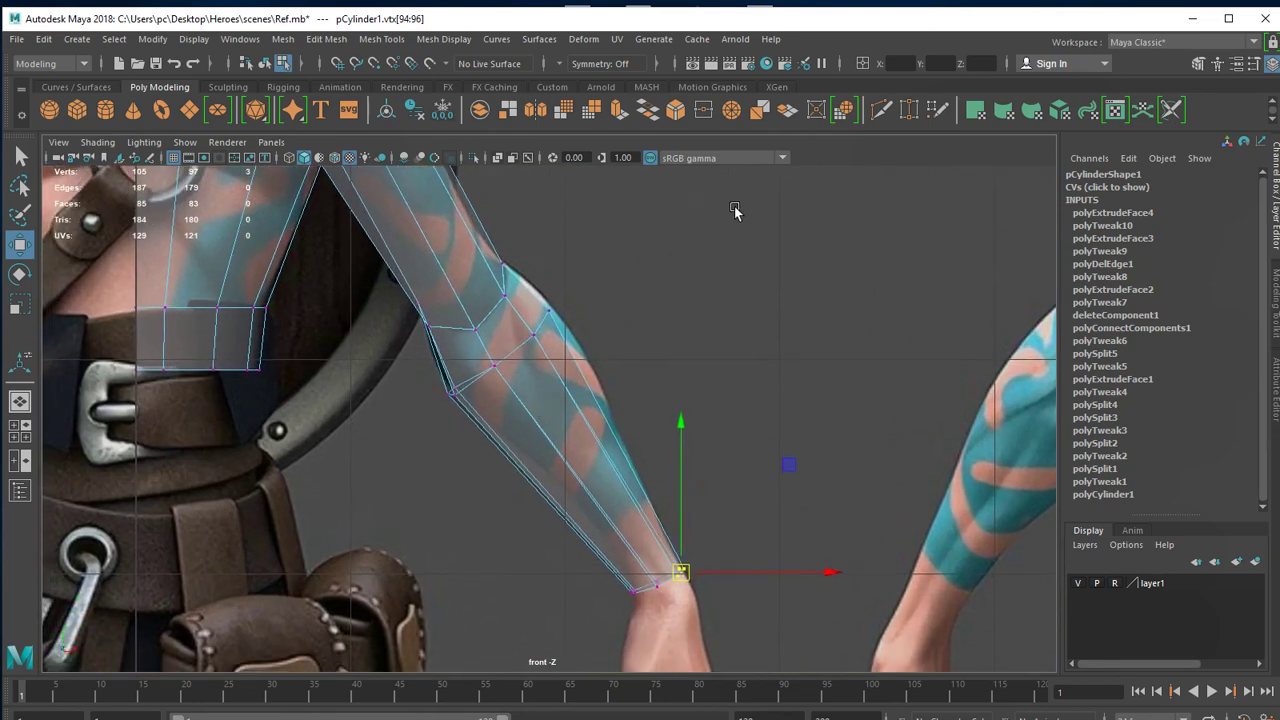
Cut new edge loops across the forearm with Multi-Cut, bringing the mesh to 121 vertices.
{"action": "left_click", "coordinate": [880, 110]}
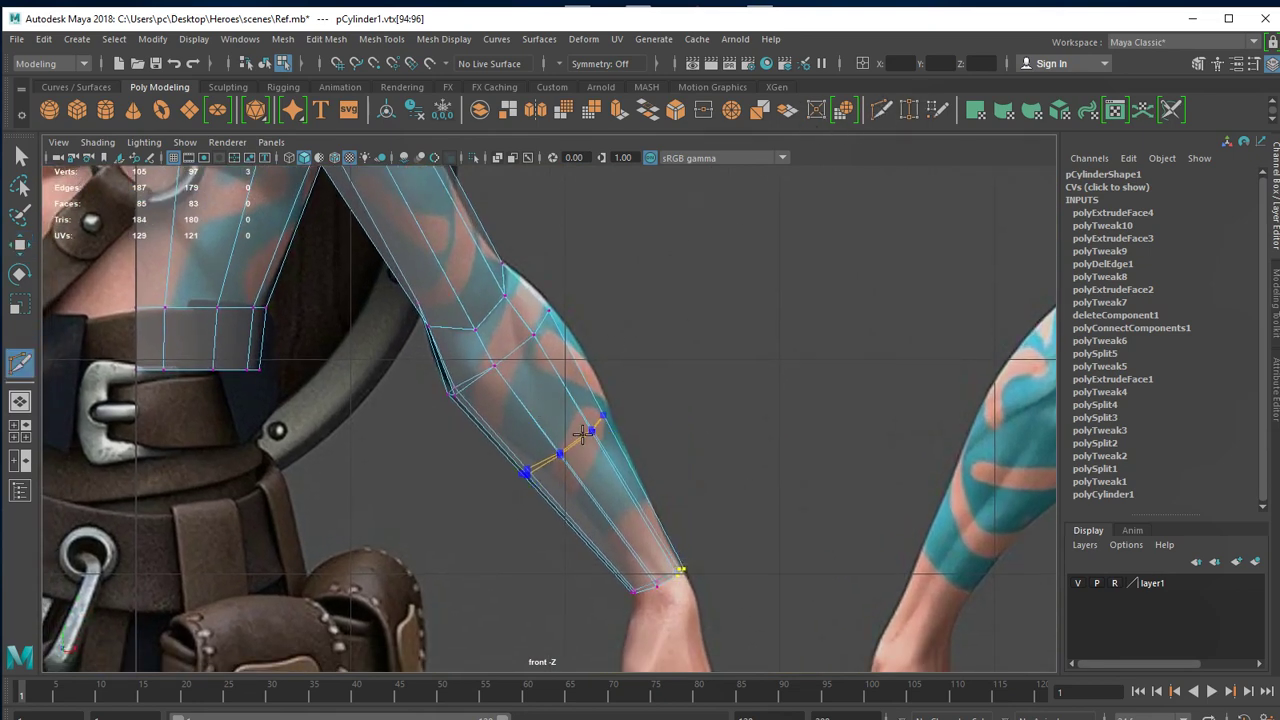
{"action": "left_click", "coordinate": [605, 500], "text": "ctrl"}
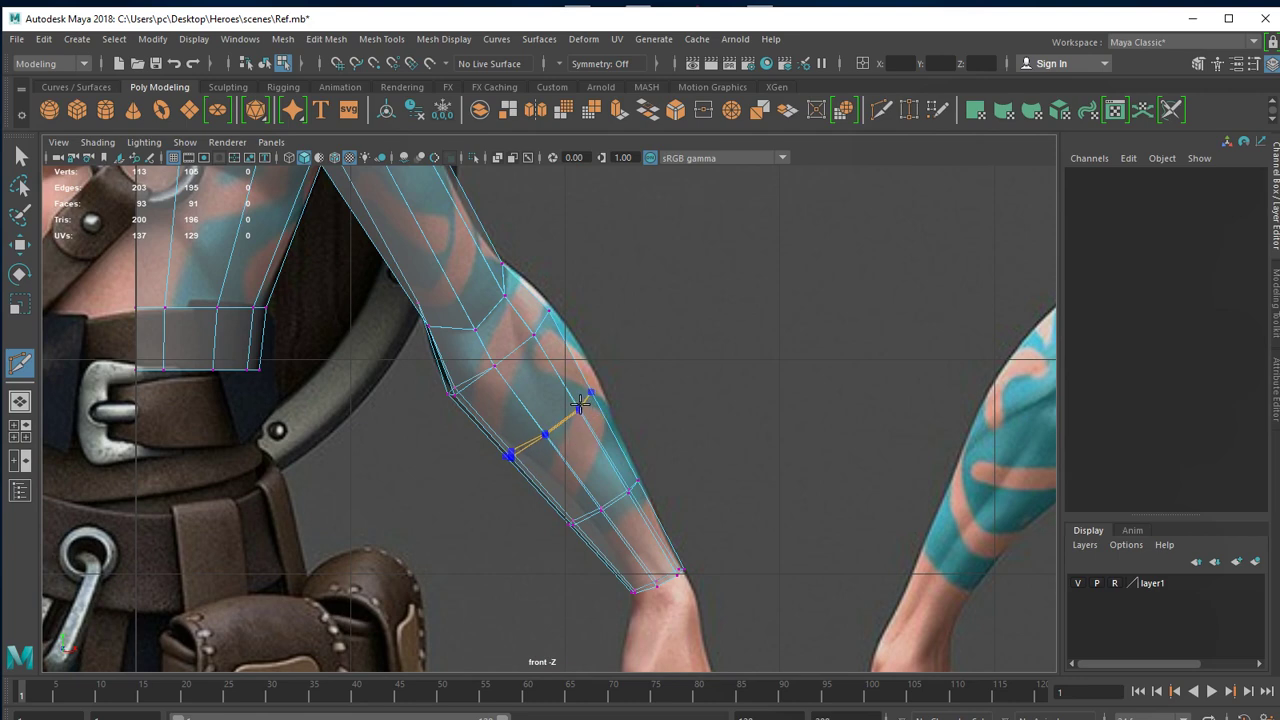
{"action": "key", "text": "Return"}
{"action": "scroll", "coordinate": [471, 434], "scroll_direction": "up", "scroll_amount": 3}
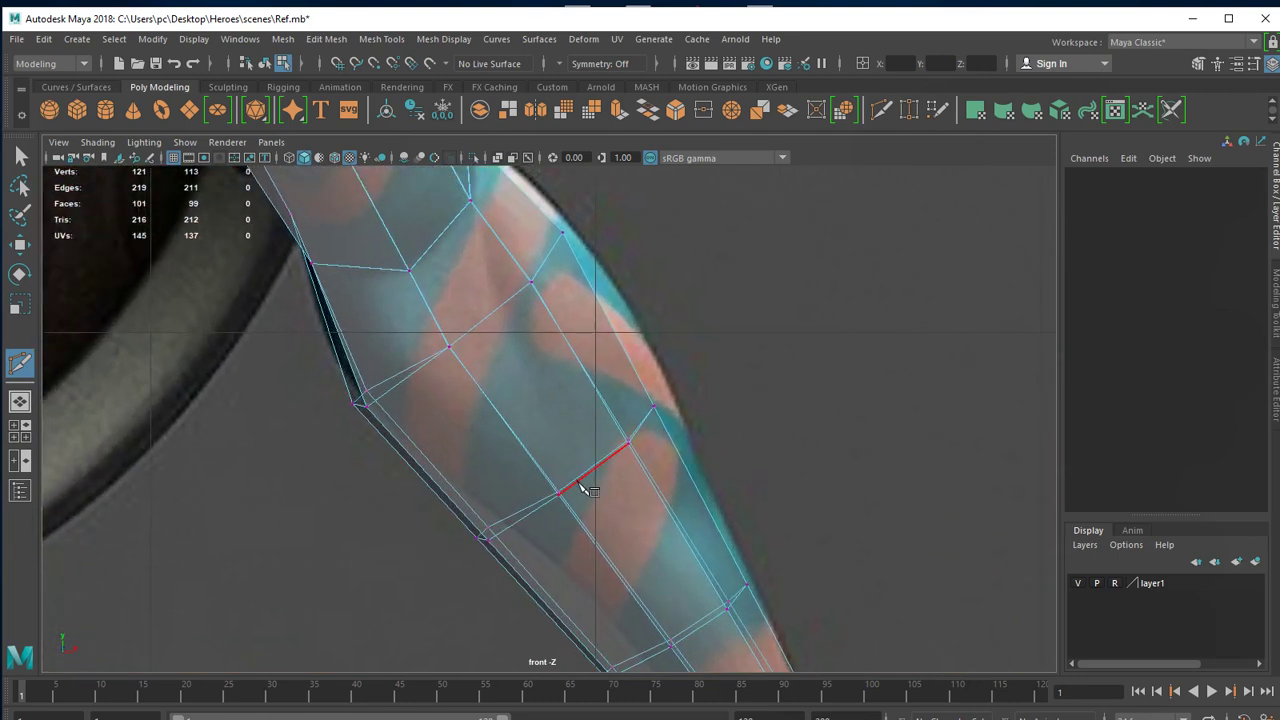
Move individual vertices of the new forearm loop onto the reference arm outline.
{"action": "key", "text": "w"}
{"action": "left_click", "coordinate": [483, 537]}
{"action": "left_click_drag", "start_coordinate": [495, 533], "coordinate": [562, 478]}
{"action": "left_click", "coordinate": [559, 493]}
{"action": "left_click", "coordinate": [626, 441]}
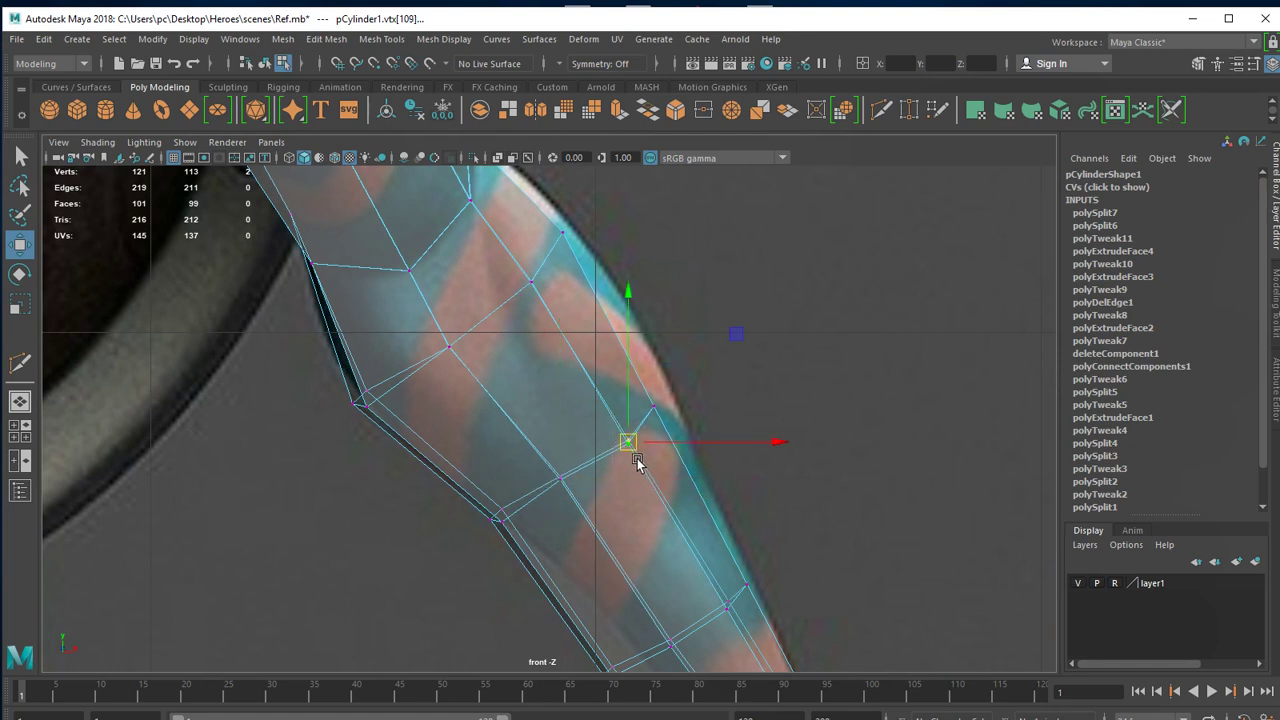
{"action": "left_click_drag", "start_coordinate": [628, 444], "coordinate": [667, 389]}
{"action": "left_click", "coordinate": [652, 408]}
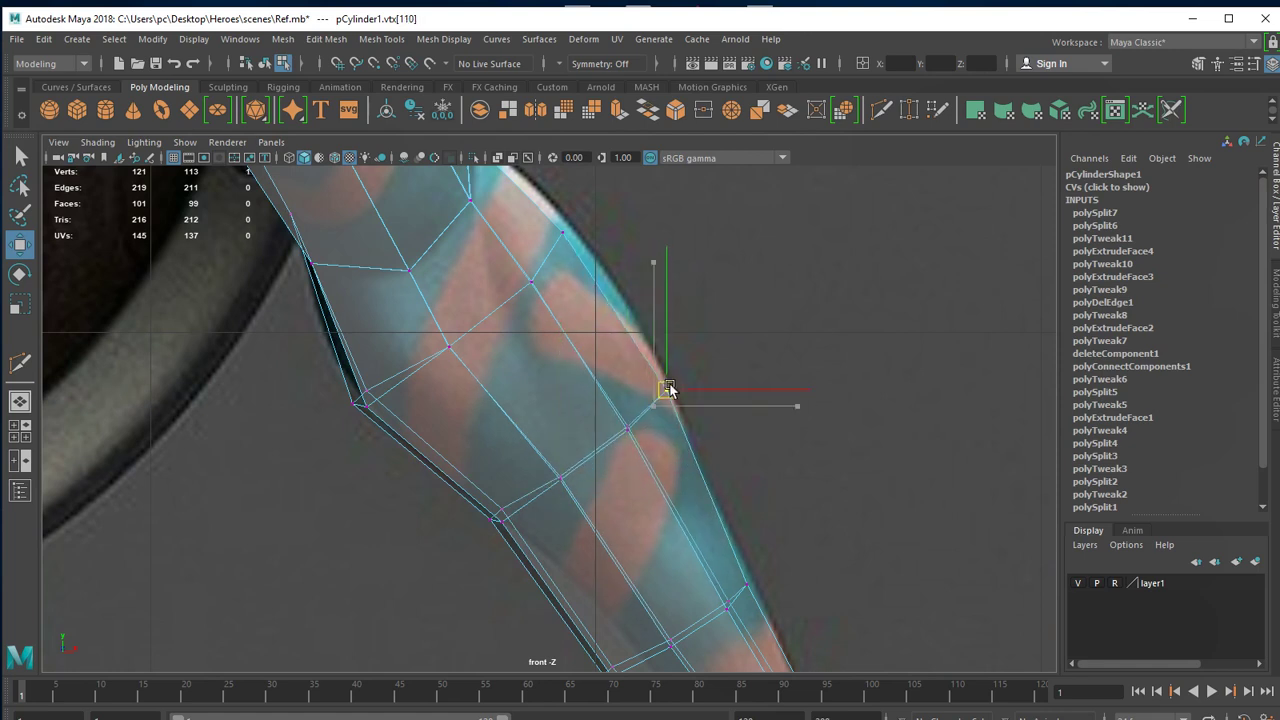
{"action": "middle_click_drag", "start_coordinate": [685, 542], "coordinate": [667, 415], "text": "alt"}
Marquee-select eight forearm vertices and shift them to match the arm contour.
{"action": "left_click", "coordinate": [588, 546]}
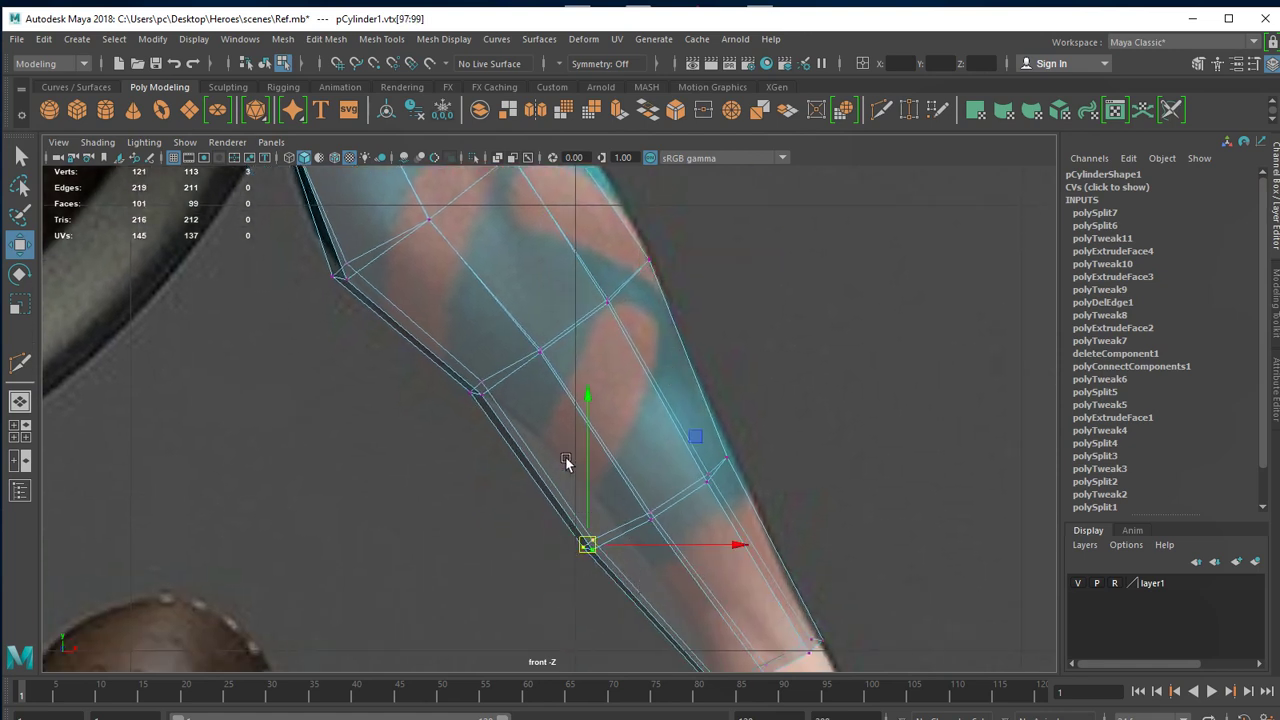
{"action": "left_click_drag", "start_coordinate": [516, 428], "coordinate": [791, 618]}
{"action": "left_click_drag", "start_coordinate": [660, 505], "coordinate": [673, 508]}
{"action": "mouse_move", "coordinate": [573, 533]}
{"action": "left_mouse_down"}
{"action": "mouse_move", "coordinate": [612, 556]}
{"action": "mouse_move", "coordinate": [662, 525]}
{"action": "left_mouse_up"}
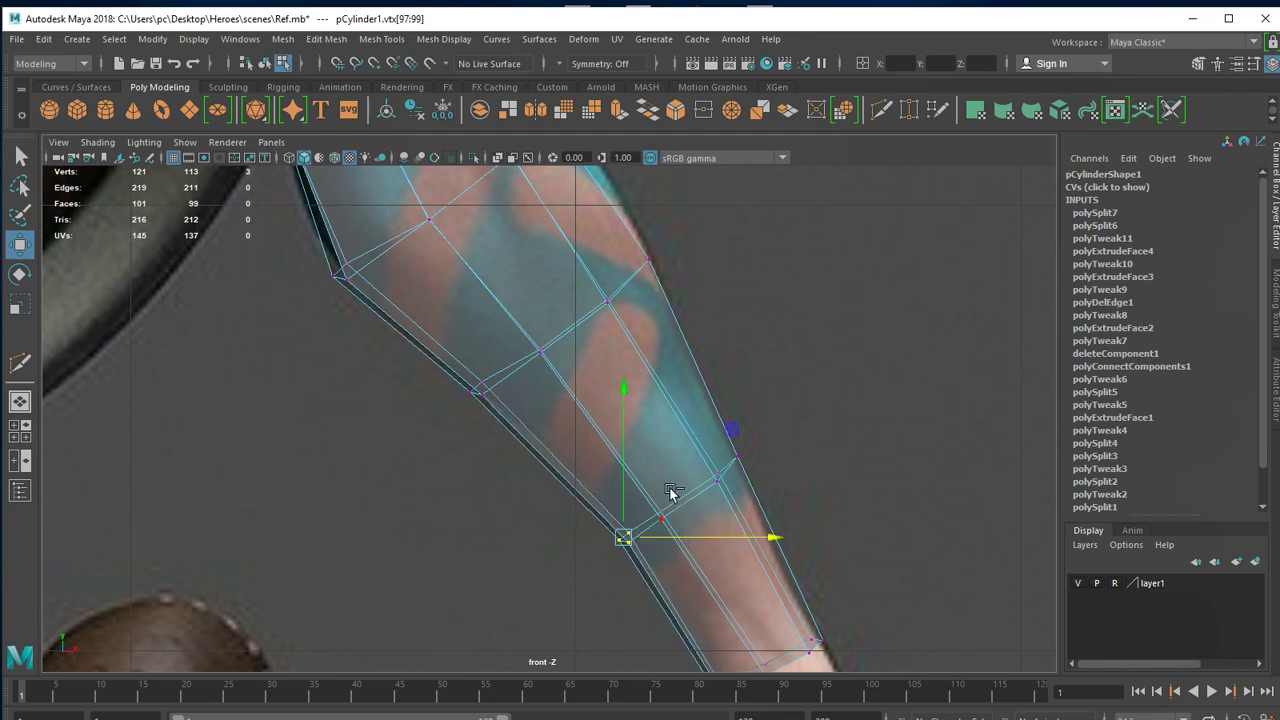
{"action": "mouse_move", "coordinate": [682, 557]}
{"action": "left_mouse_down"}
{"action": "mouse_move", "coordinate": [684, 507]}
{"action": "mouse_move", "coordinate": [729, 510]}
{"action": "left_mouse_up"}
{"action": "middle_click_drag", "start_coordinate": [777, 583], "coordinate": [851, 663], "text": "alt"}
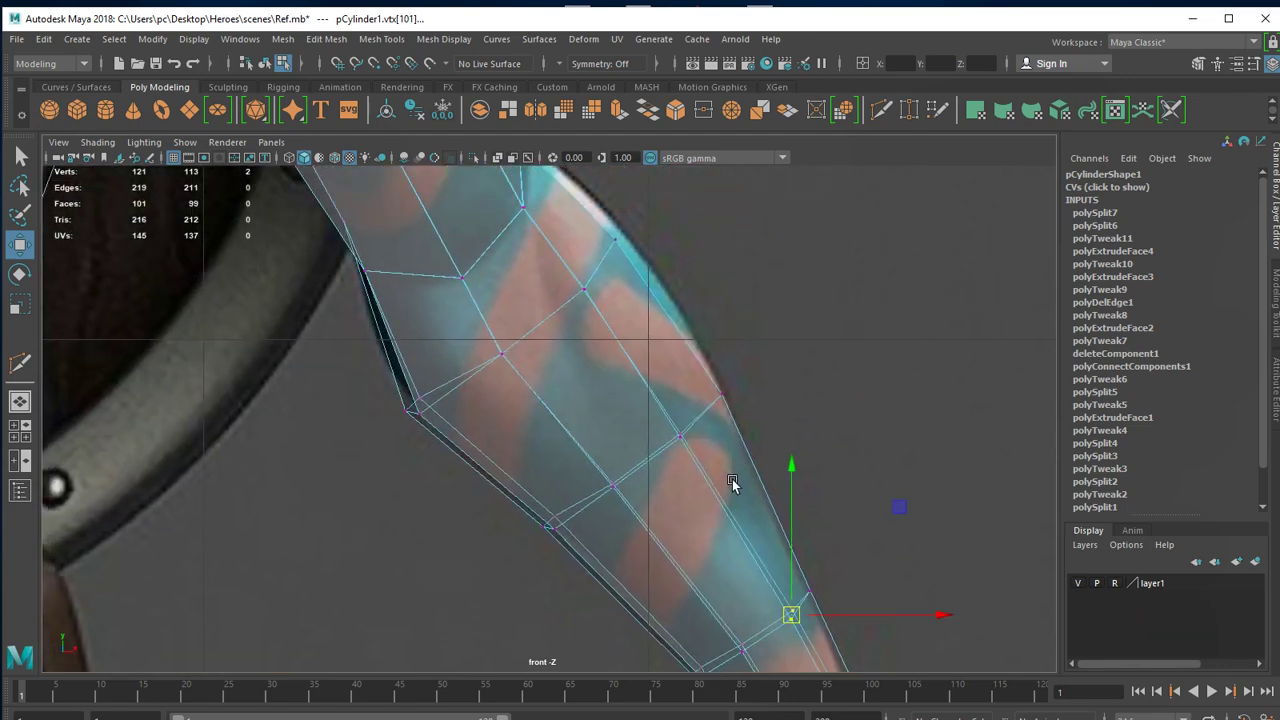
Nudge the vertices near the elbow onto the reference arm outline.
{"action": "mouse_move", "coordinate": [585, 325]}
{"action": "middle_mouse_down", "text": "alt"}
{"action": "mouse_move", "coordinate": [508, 523]}
{"action": "mouse_move", "coordinate": [671, 558]}
{"action": "middle_mouse_up", "text": "alt"}
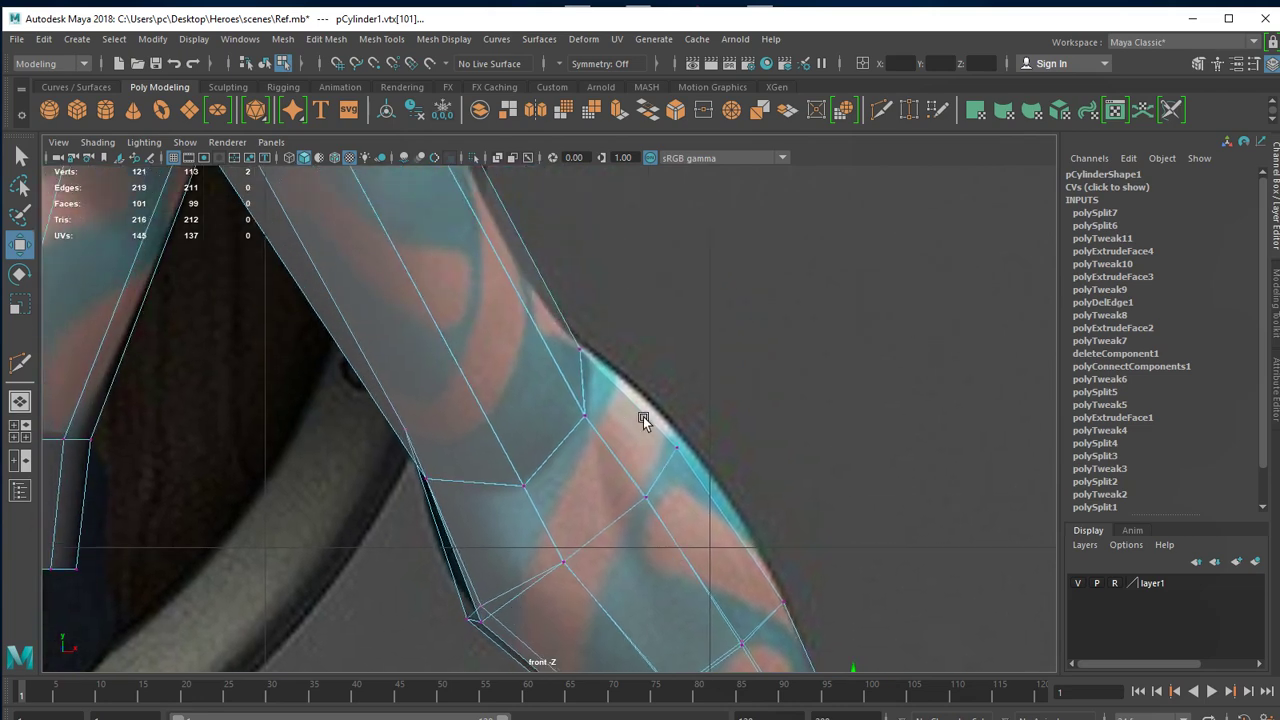
{"action": "mouse_move", "coordinate": [643, 416]}
{"action": "left_mouse_down", "text": "alt"}
{"action": "mouse_move", "coordinate": [687, 456]}
{"action": "mouse_move", "coordinate": [689, 443]}
{"action": "left_mouse_up", "text": "alt"}
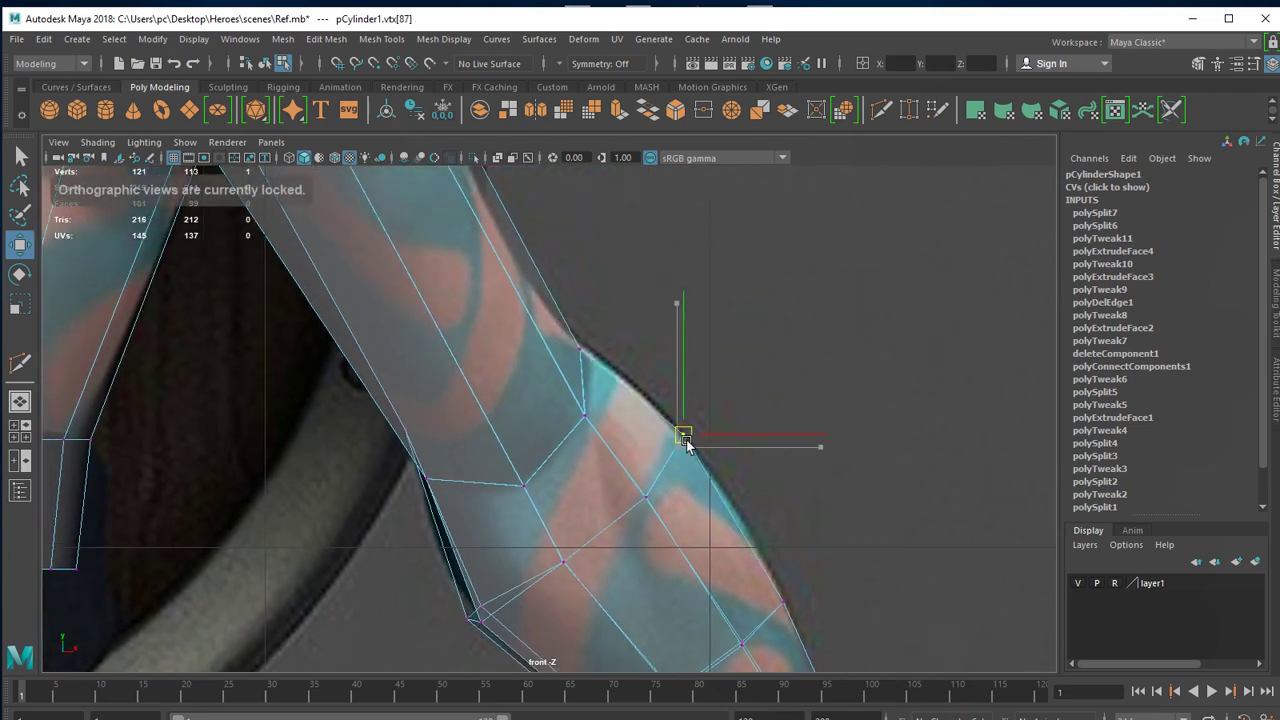
{"action": "middle_click_drag", "start_coordinate": [737, 523], "coordinate": [686, 486], "text": "alt"}
{"action": "left_click", "coordinate": [716, 524]}
{"action": "left_click_drag", "start_coordinate": [717, 528], "coordinate": [725, 520]}
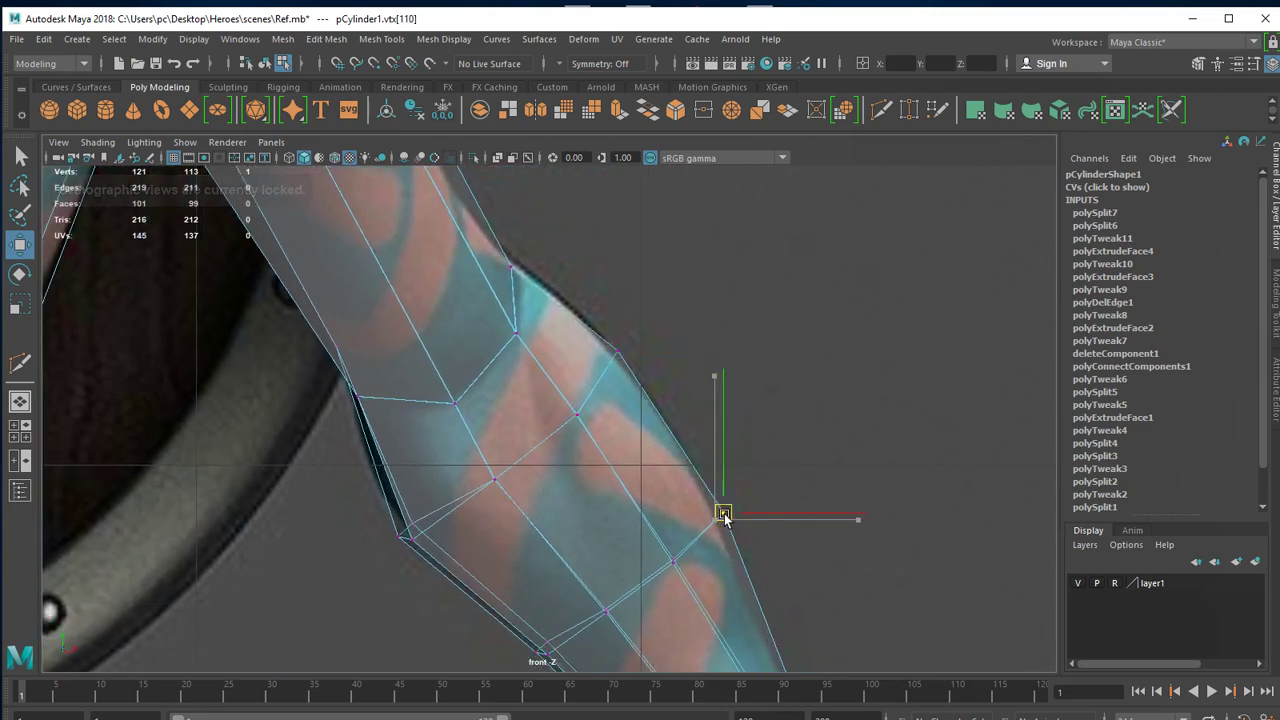
{"action": "left_click", "coordinate": [578, 414]}
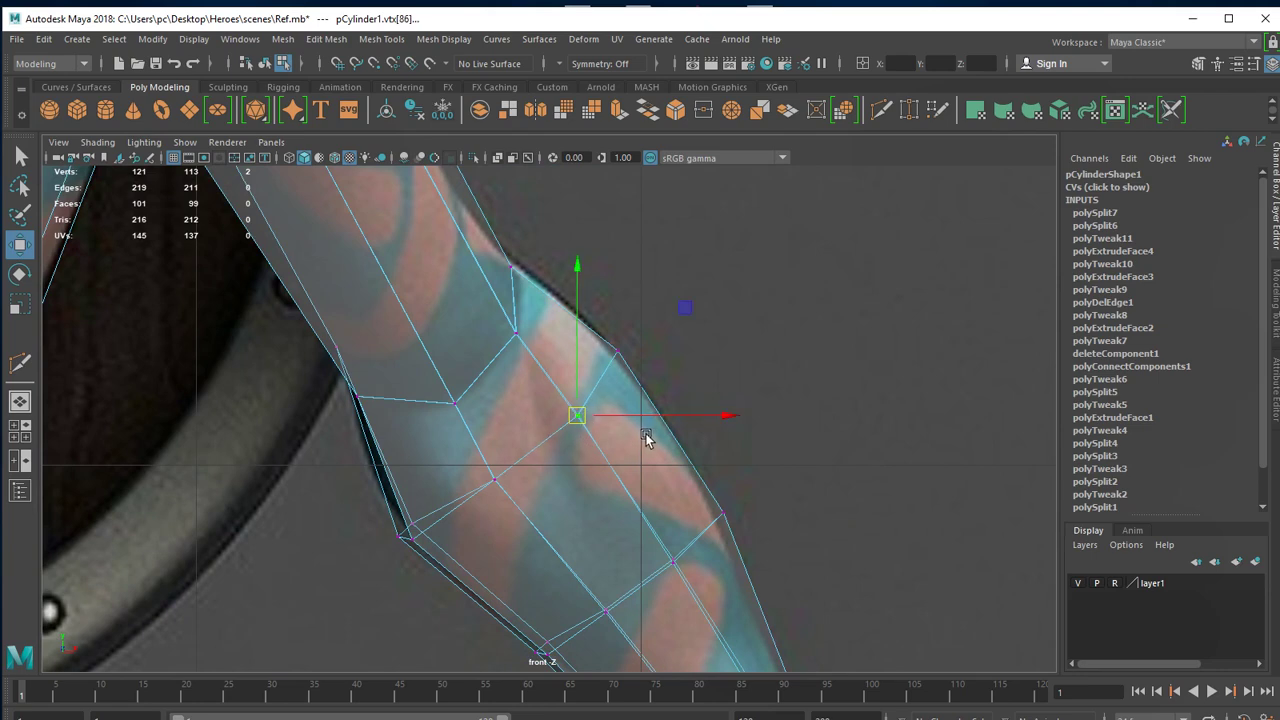
Preview the arm smoothed and nudge the elbow-area vertices to fit the reference.
{"action": "key", "text": "3"}
{"action": "scroll", "coordinate": [632, 450], "scroll_direction": "down", "scroll_amount": 3}
{"action": "scroll", "coordinate": [680, 509], "scroll_direction": "down", "scroll_amount": 2}
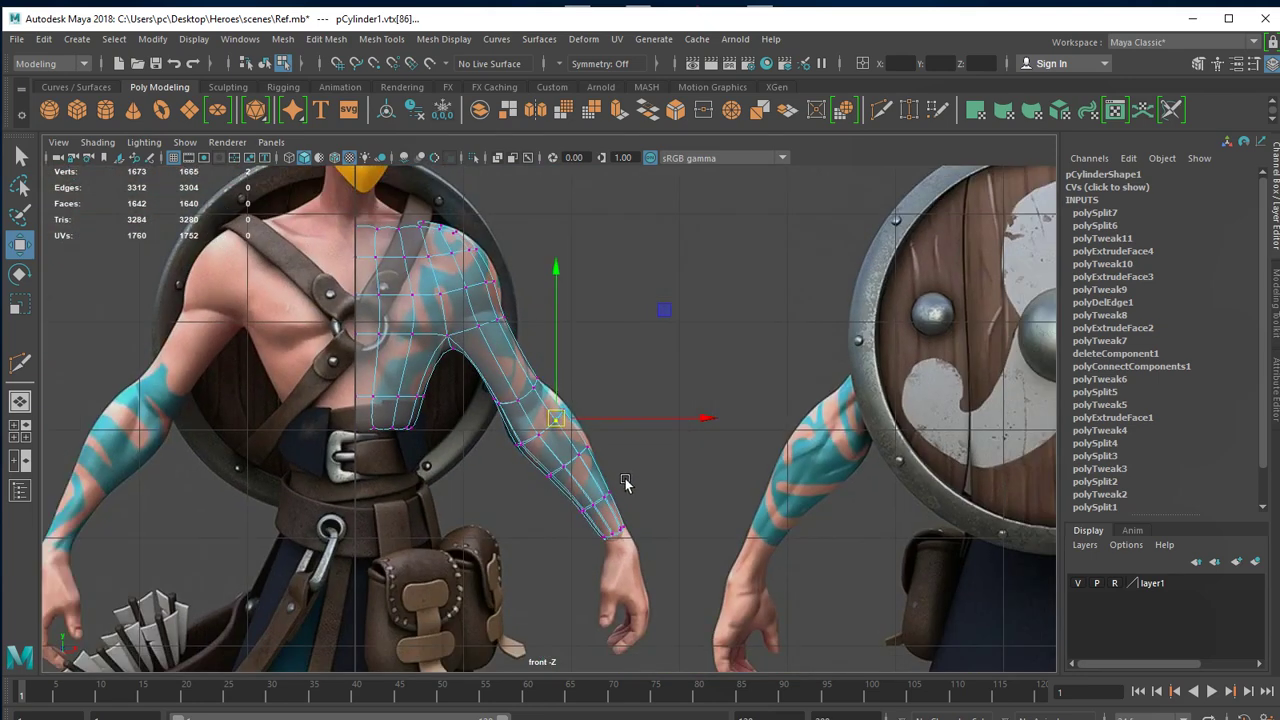
{"action": "scroll", "coordinate": [623, 486], "scroll_direction": "up", "scroll_amount": 2}
{"action": "scroll", "coordinate": [600, 460], "scroll_direction": "up", "scroll_amount": 3}
{"action": "scroll", "coordinate": [580, 480], "scroll_direction": "up", "scroll_amount": 2}
{"action": "mouse_move", "coordinate": [571, 409]}
{"action": "right_mouse_down"}
{"action": "mouse_move", "coordinate": [656, 380]}
{"action": "mouse_move", "coordinate": [555, 402]}
{"action": "right_mouse_up"}
{"action": "scroll", "coordinate": [821, 510], "scroll_direction": "up", "scroll_amount": 2}
{"action": "left_click", "coordinate": [598, 410]}
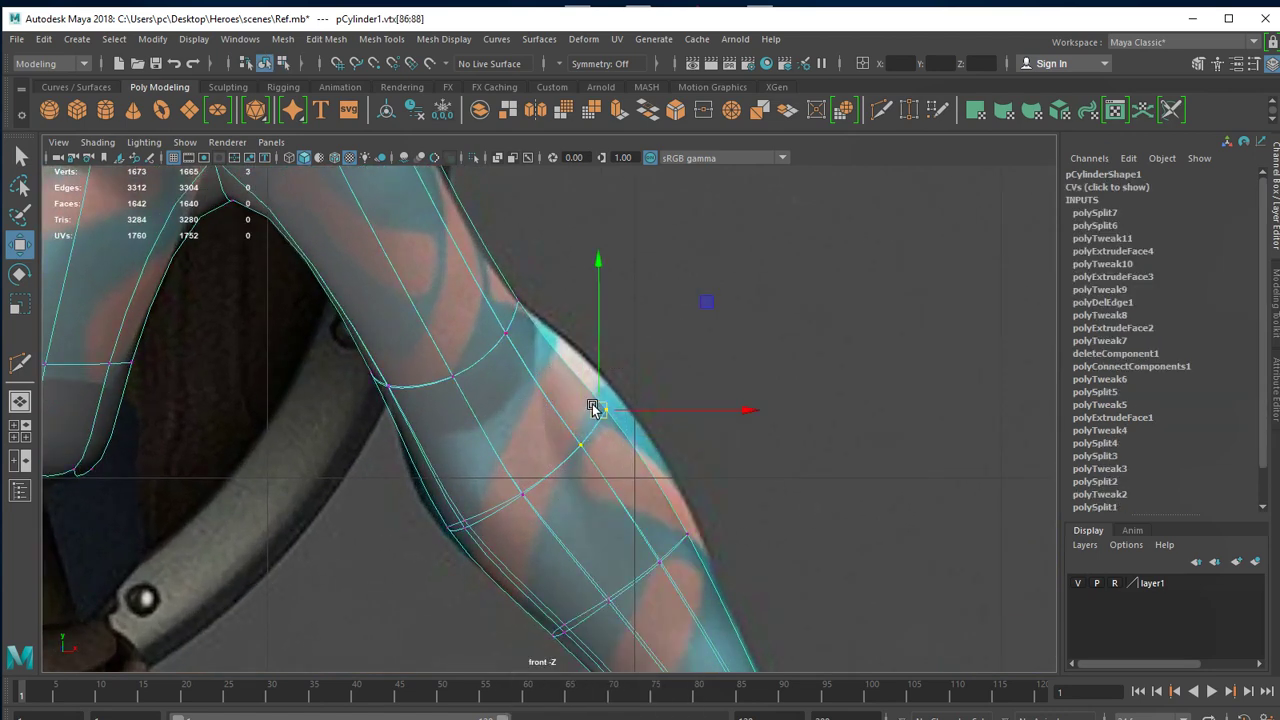
{"action": "left_click_drag", "start_coordinate": [593, 408], "coordinate": [605, 398]}
{"action": "left_click", "coordinate": [680, 520]}
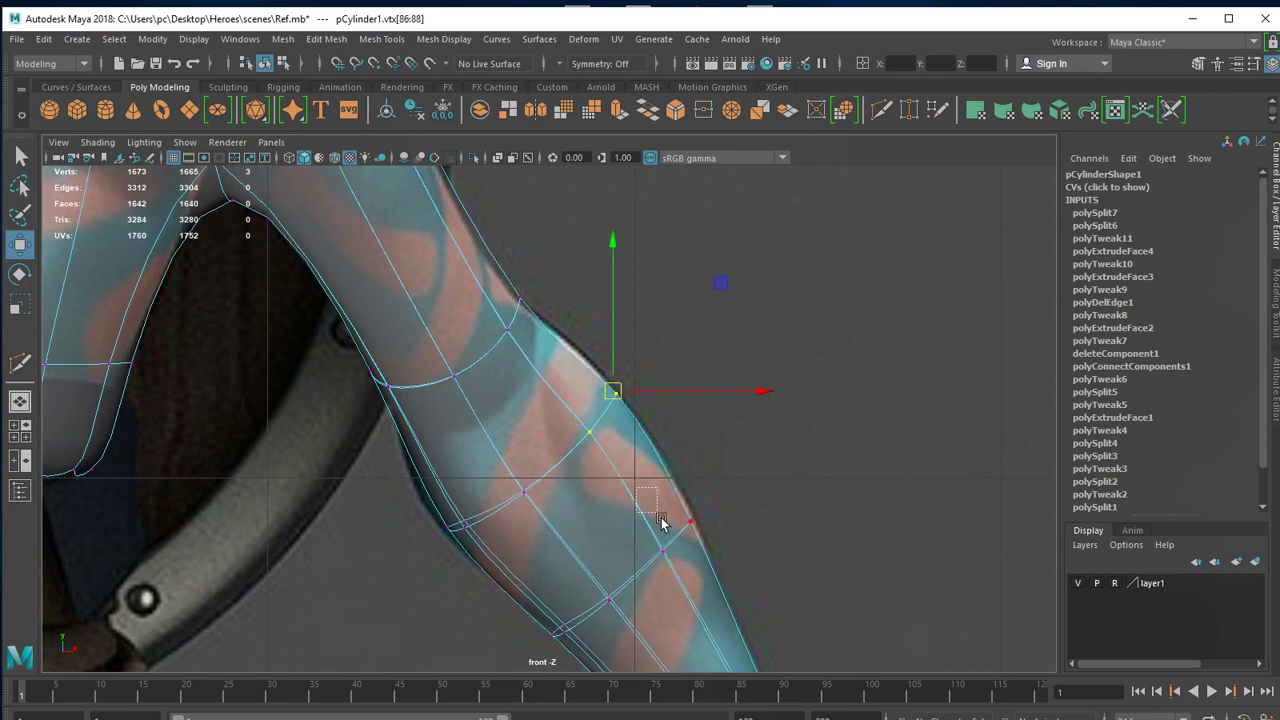
Slide an inner-edge arm vertex onto the reference, then show the low-poly cage again.
{"action": "mouse_move", "coordinate": [503, 294]}
{"action": "middle_mouse_down", "text": "alt"}
{"action": "mouse_move", "coordinate": [580, 391]}
{"action": "mouse_move", "coordinate": [383, 319]}
{"action": "middle_mouse_up", "text": "alt"}
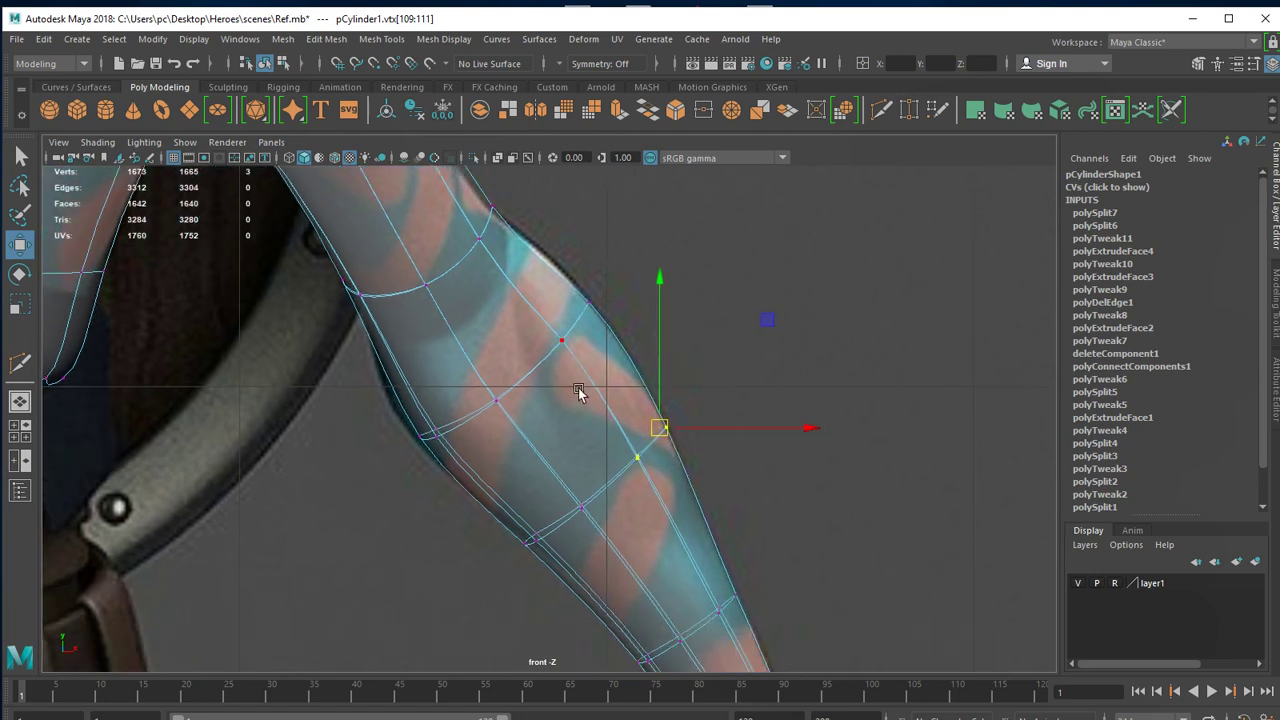
{"action": "left_click", "coordinate": [408, 375]}
{"action": "left_click_drag", "start_coordinate": [423, 377], "coordinate": [380, 367]}
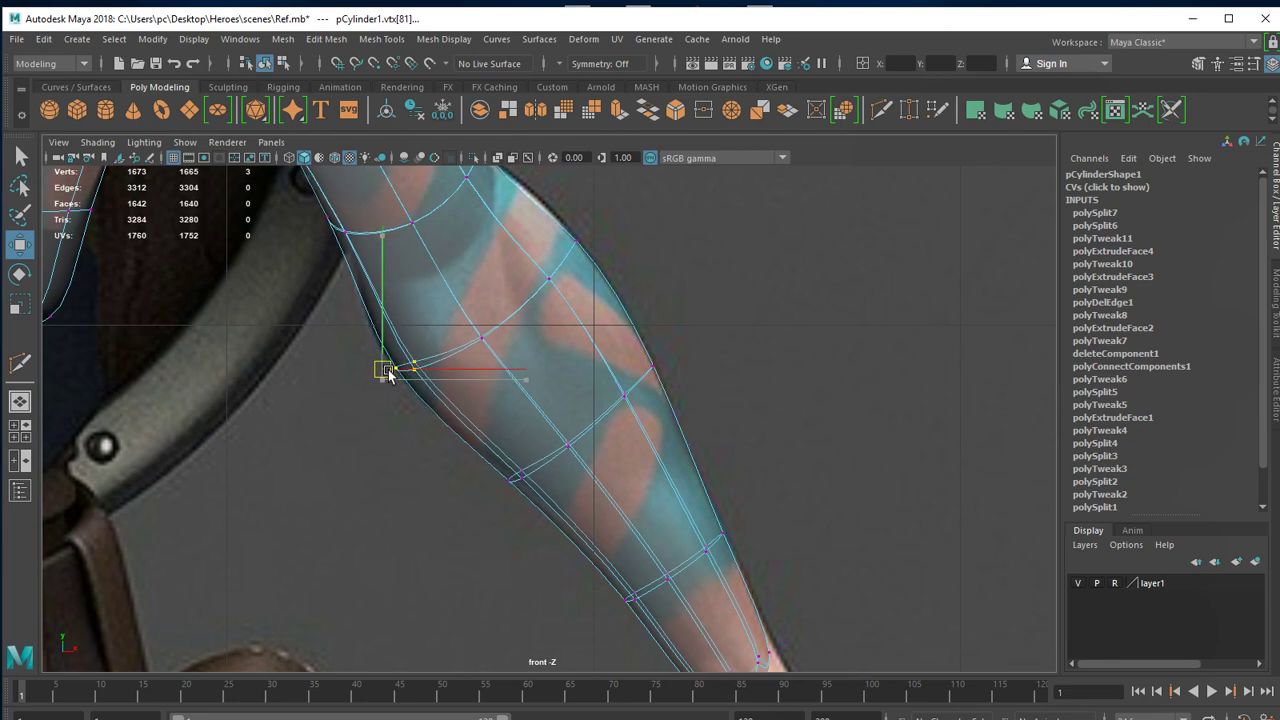
{"action": "scroll", "coordinate": [546, 249], "scroll_direction": "down", "scroll_amount": 3}
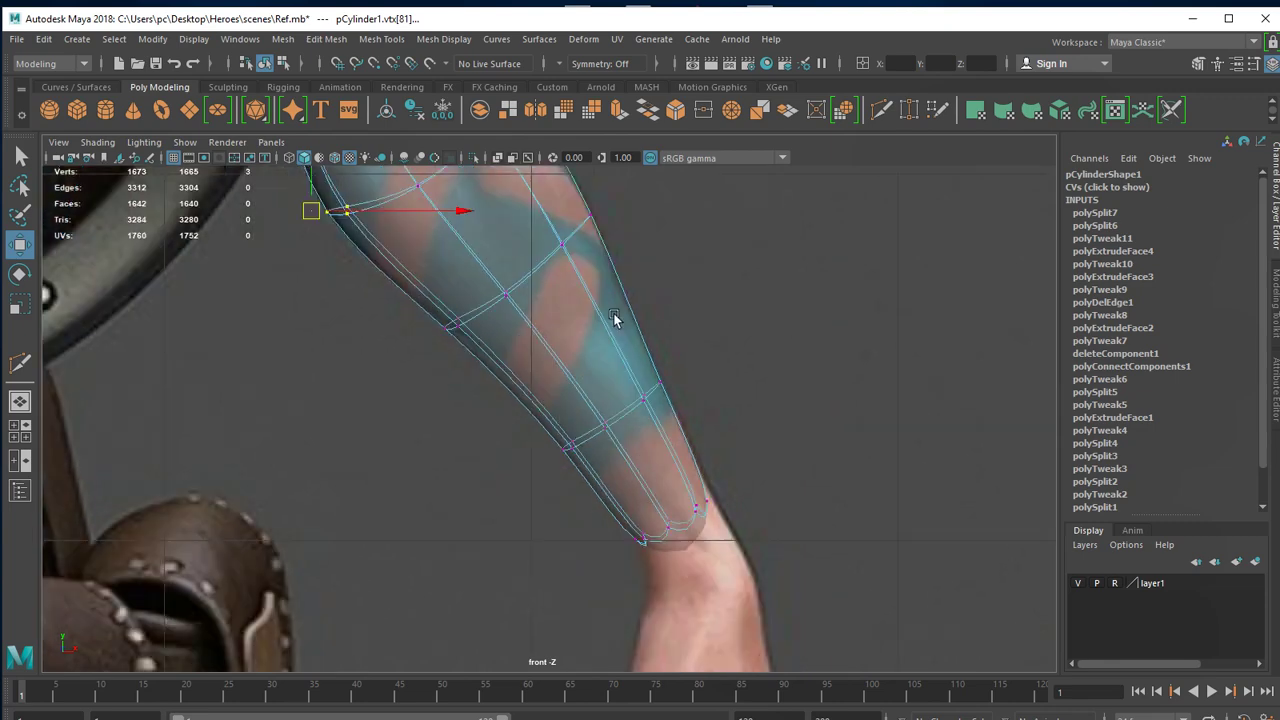
{"action": "scroll", "coordinate": [703, 349], "scroll_direction": "up", "scroll_amount": 3}
{"action": "mouse_move", "coordinate": [632, 347]}
{"action": "middle_mouse_down", "text": "alt"}
{"action": "mouse_move", "coordinate": [704, 497]}
{"action": "mouse_move", "coordinate": [735, 511]}
{"action": "middle_mouse_up", "text": "alt"}
{"action": "key", "text": "1"}
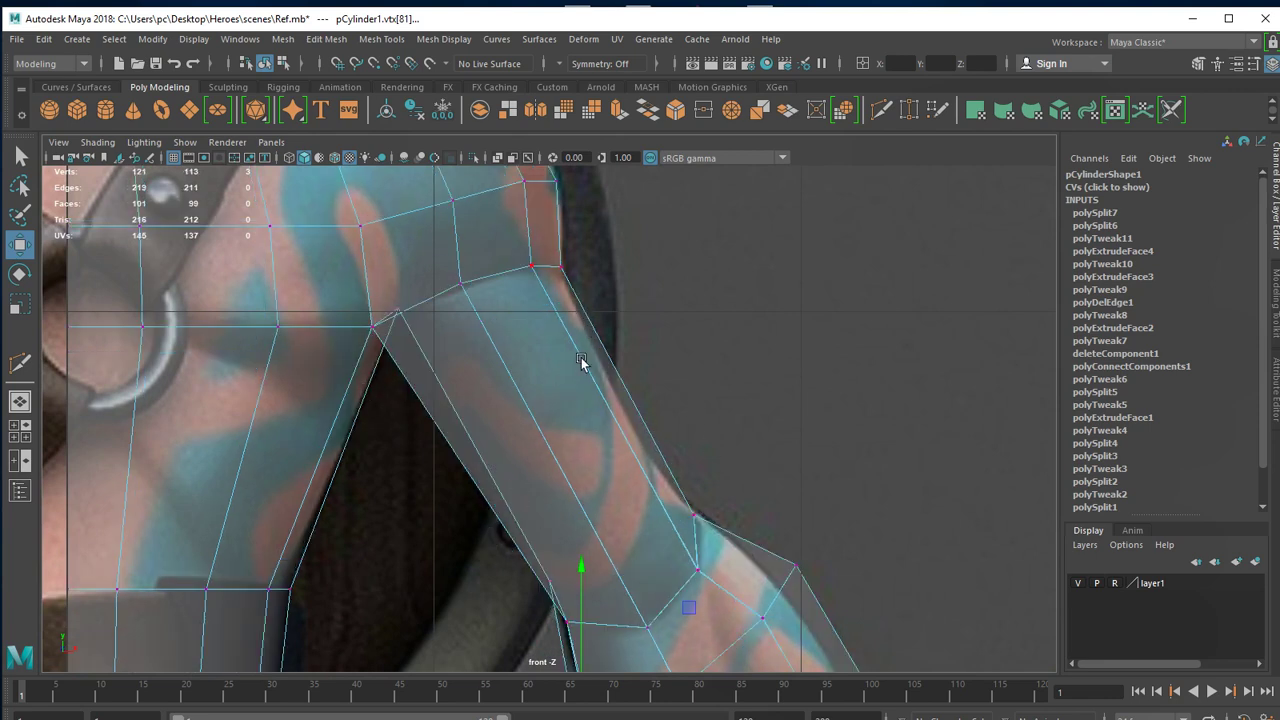
Cut two Multi-Cut edge loops across the arm near the elbow, then return to Move.
{"action": "left_click", "coordinate": [882, 109]}
{"action": "left_click", "coordinate": [414, 390]}
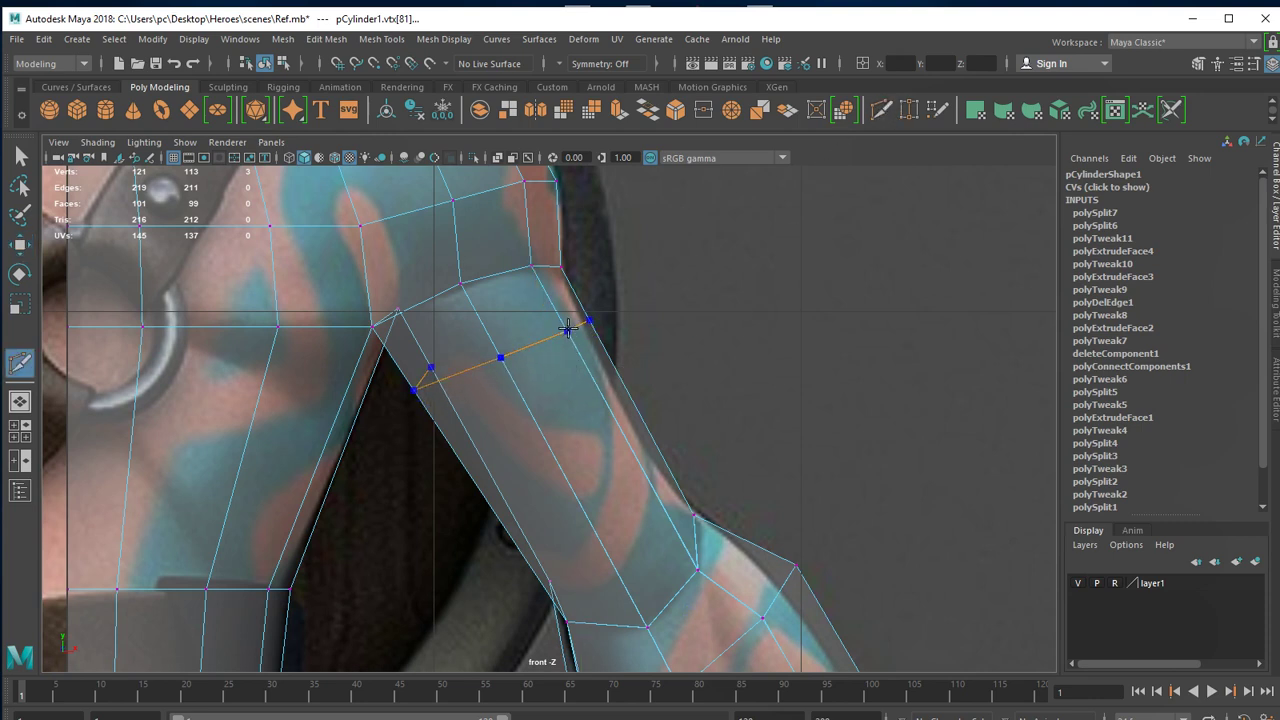
{"action": "left_click", "coordinate": [567, 329]}
{"action": "key", "text": "Return"}
{"action": "left_click", "coordinate": [645, 473], "text": "ctrl"}
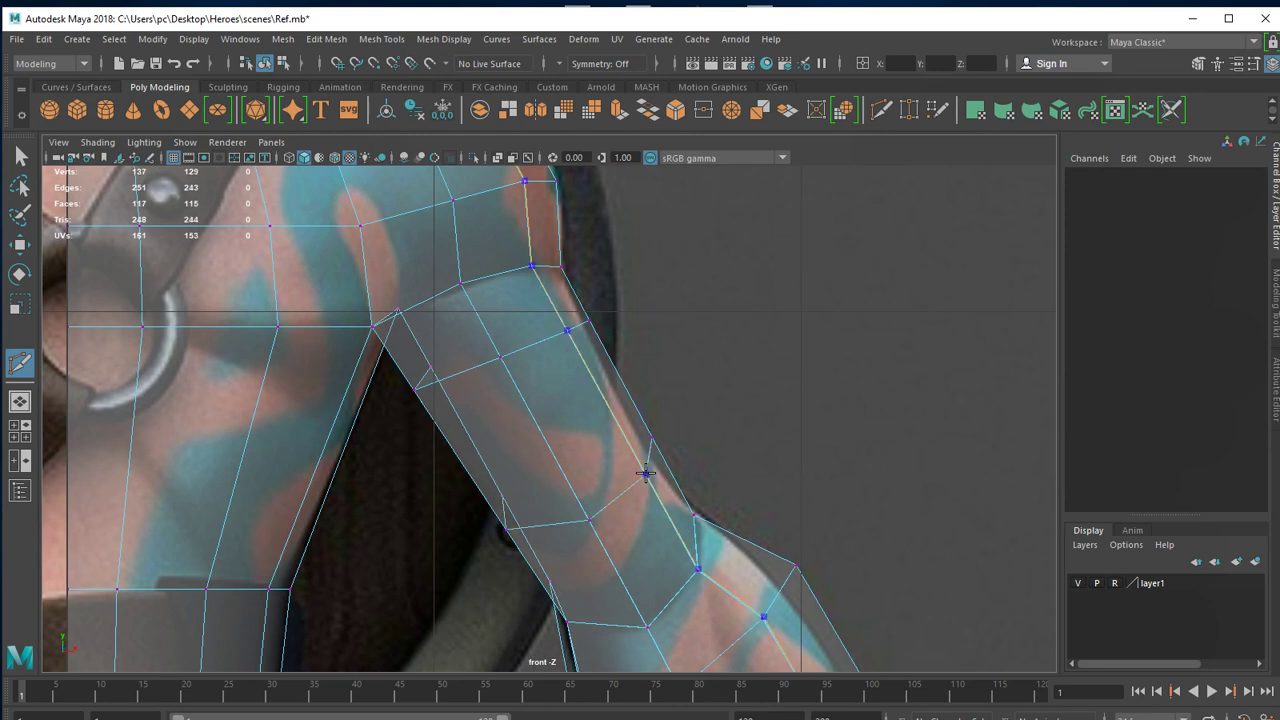
{"action": "key", "text": "w"}
{"action": "scroll", "coordinate": [595, 531], "scroll_direction": "up", "scroll_amount": 1}
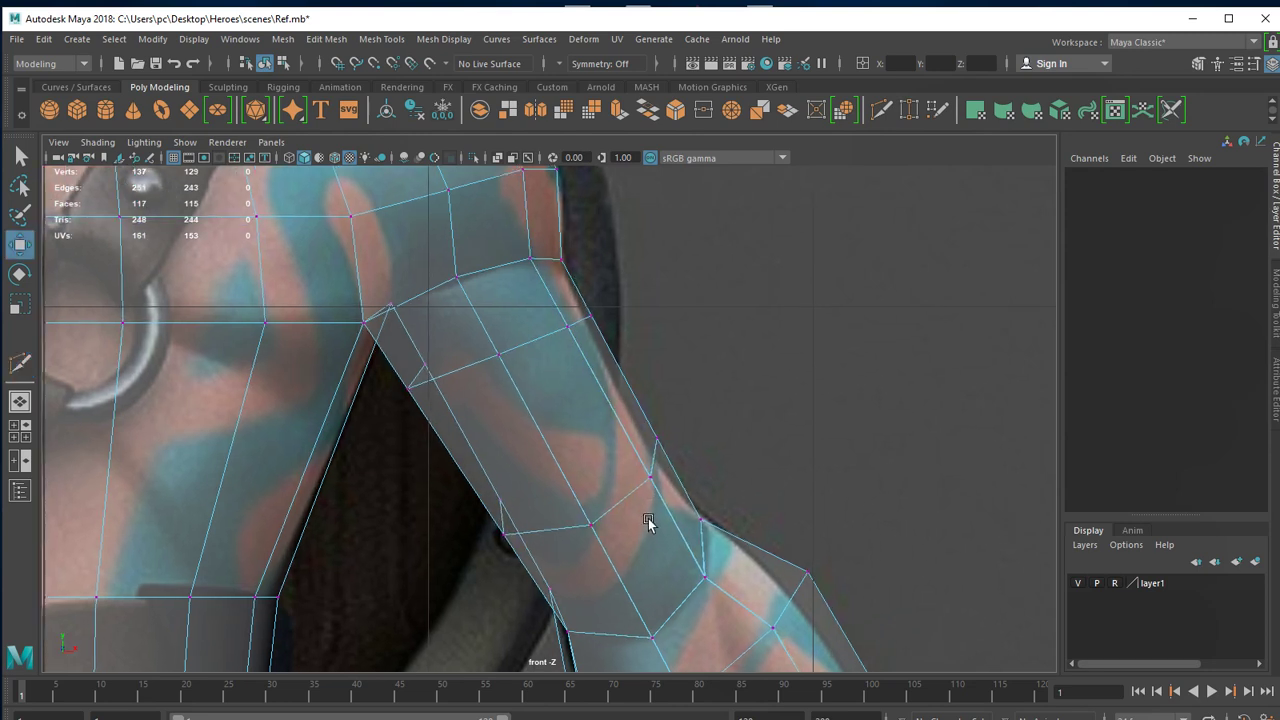
{"action": "right_click", "coordinate": [632, 406]}
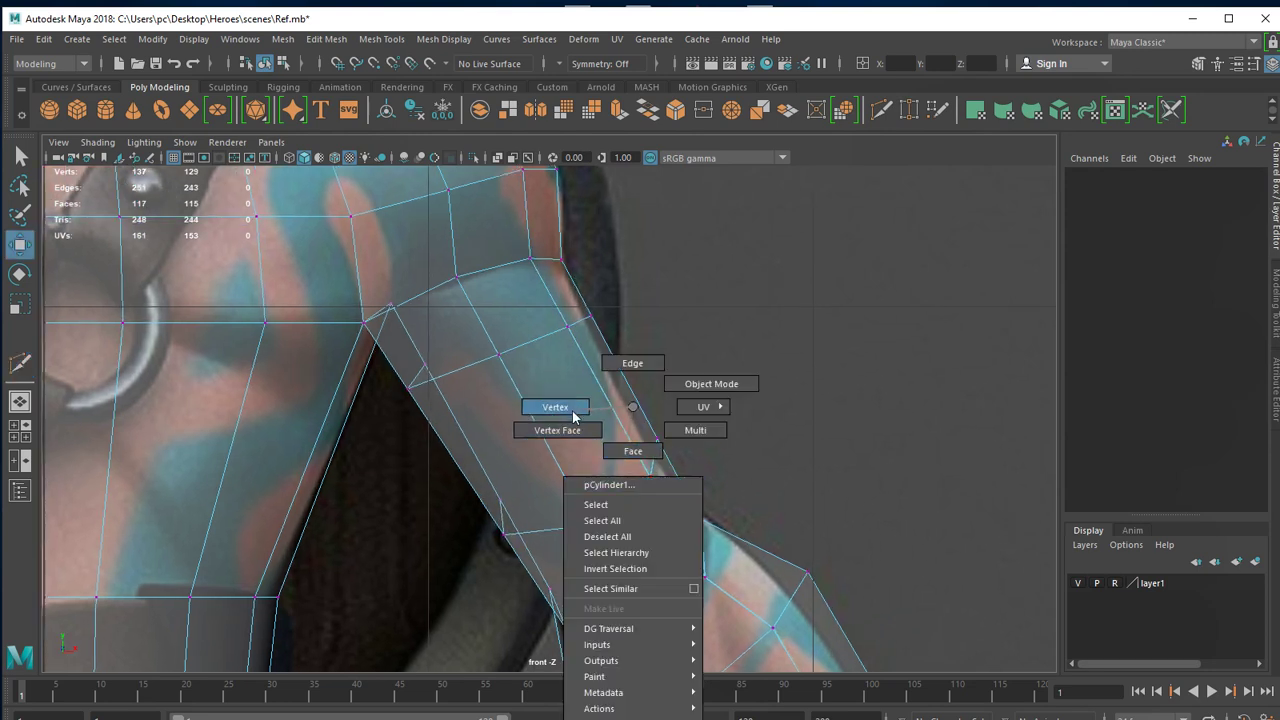
{"action": "key", "text": "space"}
{"action": "key", "text": "space"}
In vertex mode, select an elbow vertex and set the Transform Constraint to Edge Slide.
{"action": "mouse_move", "coordinate": [681, 498]}
{"action": "left_mouse_down", "text": "alt"}
{"action": "mouse_move", "coordinate": [531, 532]}
{"action": "mouse_move", "coordinate": [314, 500]}
{"action": "mouse_move", "coordinate": [320, 451]}
{"action": "mouse_move", "coordinate": [309, 471]}
{"action": "left_mouse_up", "text": "alt"}
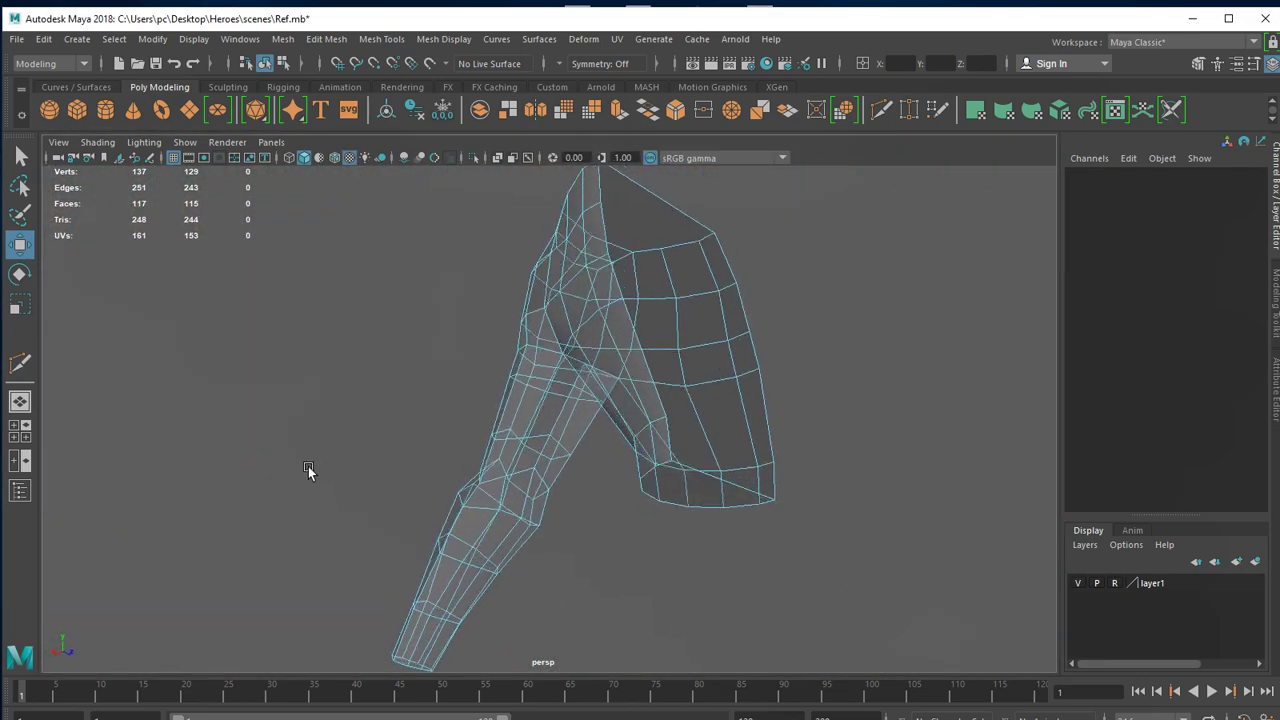
{"action": "mouse_move", "coordinate": [309, 471]}
{"action": "right_mouse_down", "text": "alt"}
{"action": "mouse_move", "coordinate": [460, 495]}
{"action": "mouse_move", "coordinate": [694, 486]}
{"action": "right_mouse_up", "text": "alt"}
{"action": "mouse_move", "coordinate": [694, 486]}
{"action": "left_mouse_down", "text": "alt"}
{"action": "mouse_move", "coordinate": [622, 457]}
{"action": "mouse_move", "coordinate": [603, 423]}
{"action": "left_mouse_up", "text": "alt"}
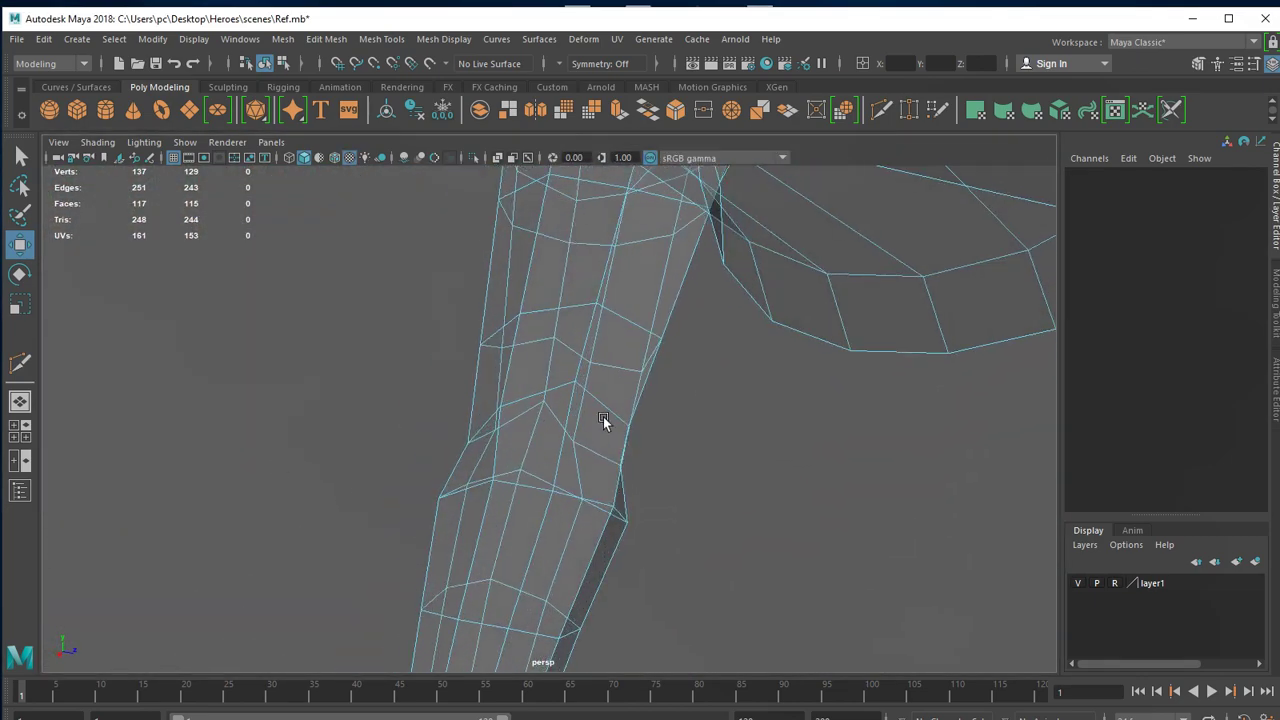
{"action": "right_click", "coordinate": [604, 418]}
{"action": "left_click", "coordinate": [526, 407]}
{"action": "left_click", "coordinate": [578, 388]}
{"action": "mouse_move", "coordinate": [585, 419]}
{"action": "left_mouse_down", "text": "alt"}
{"action": "mouse_move", "coordinate": [680, 471]}
{"action": "mouse_move", "coordinate": [634, 467]}
{"action": "left_mouse_up", "text": "alt"}
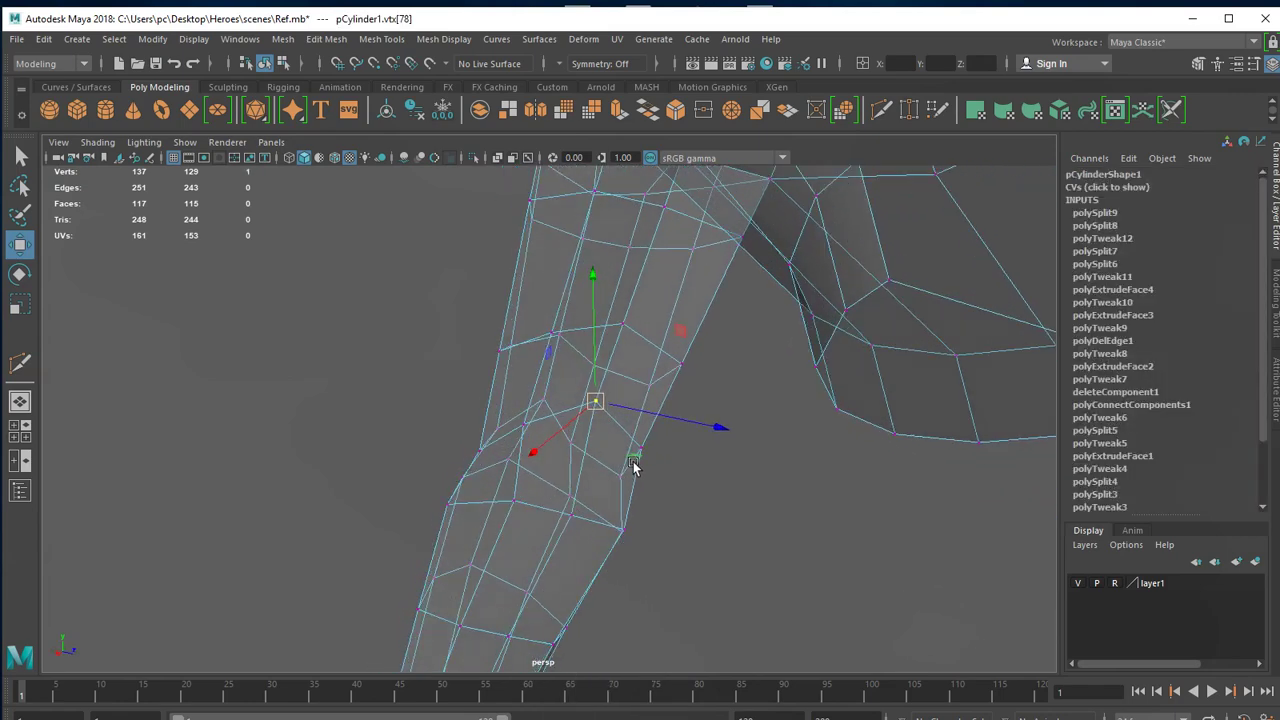
{"action": "left_click", "coordinate": [1274, 310]}
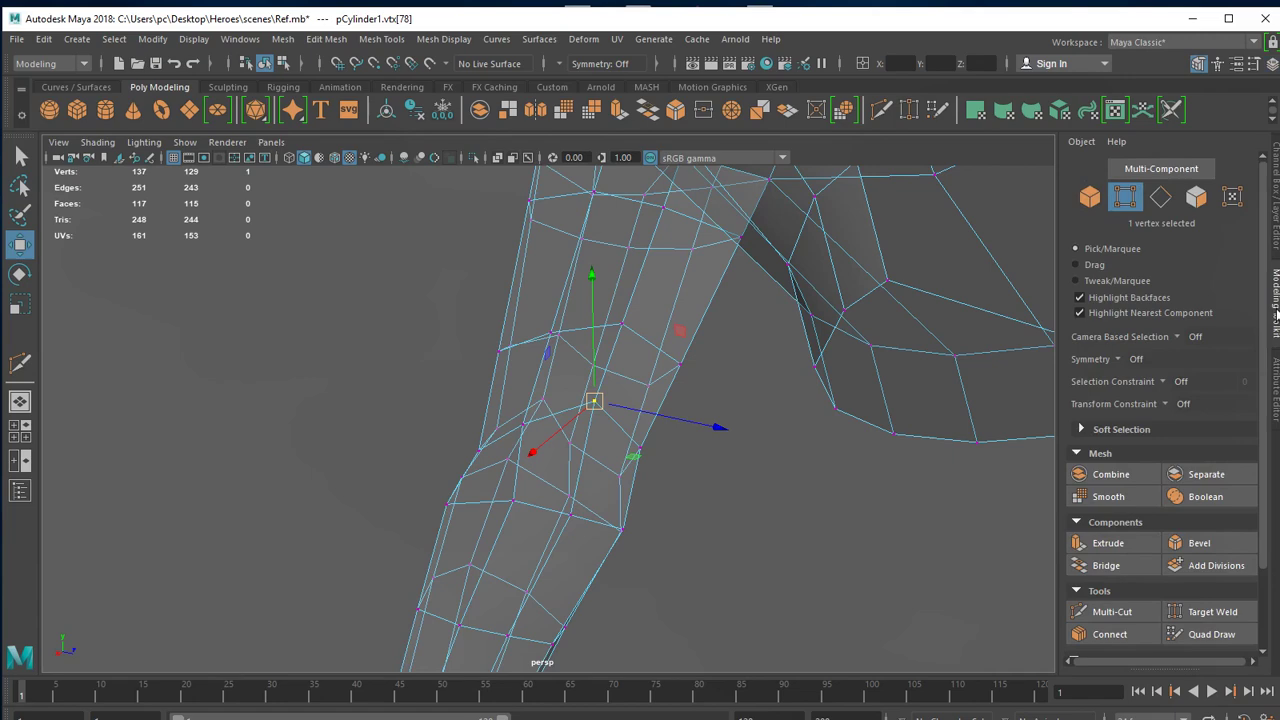
{"action": "left_click", "coordinate": [1166, 402]}
{"action": "left_click", "coordinate": [1205, 426]}
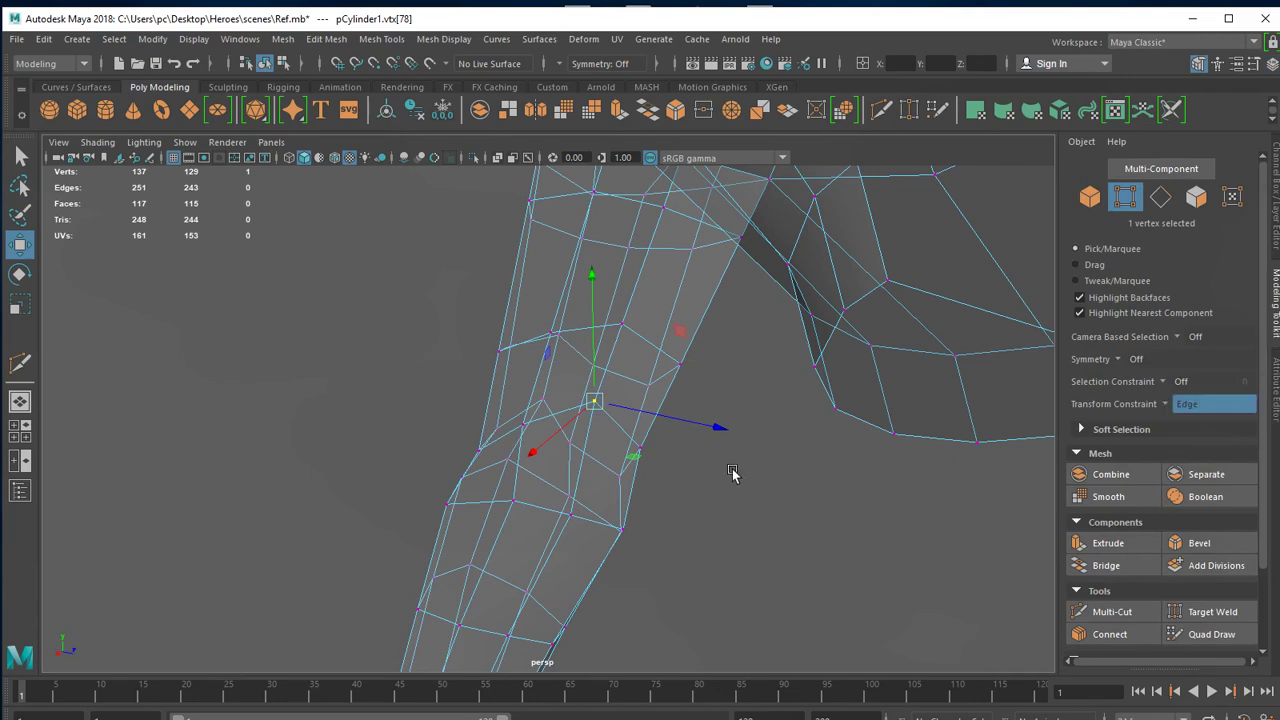
Edge-slide the first elbow vertices down along their edges.
{"action": "mouse_move", "coordinate": [600, 420]}
{"action": "left_mouse_down"}
{"action": "mouse_move", "coordinate": [586, 449]}
{"action": "mouse_move", "coordinate": [640, 503]}
{"action": "mouse_move", "coordinate": [557, 494]}
{"action": "mouse_move", "coordinate": [578, 432]}
{"action": "mouse_move", "coordinate": [663, 503]}
{"action": "mouse_move", "coordinate": [616, 458]}
{"action": "left_mouse_up"}
{"action": "left_click", "coordinate": [580, 428]}
{"action": "left_click", "coordinate": [546, 424]}
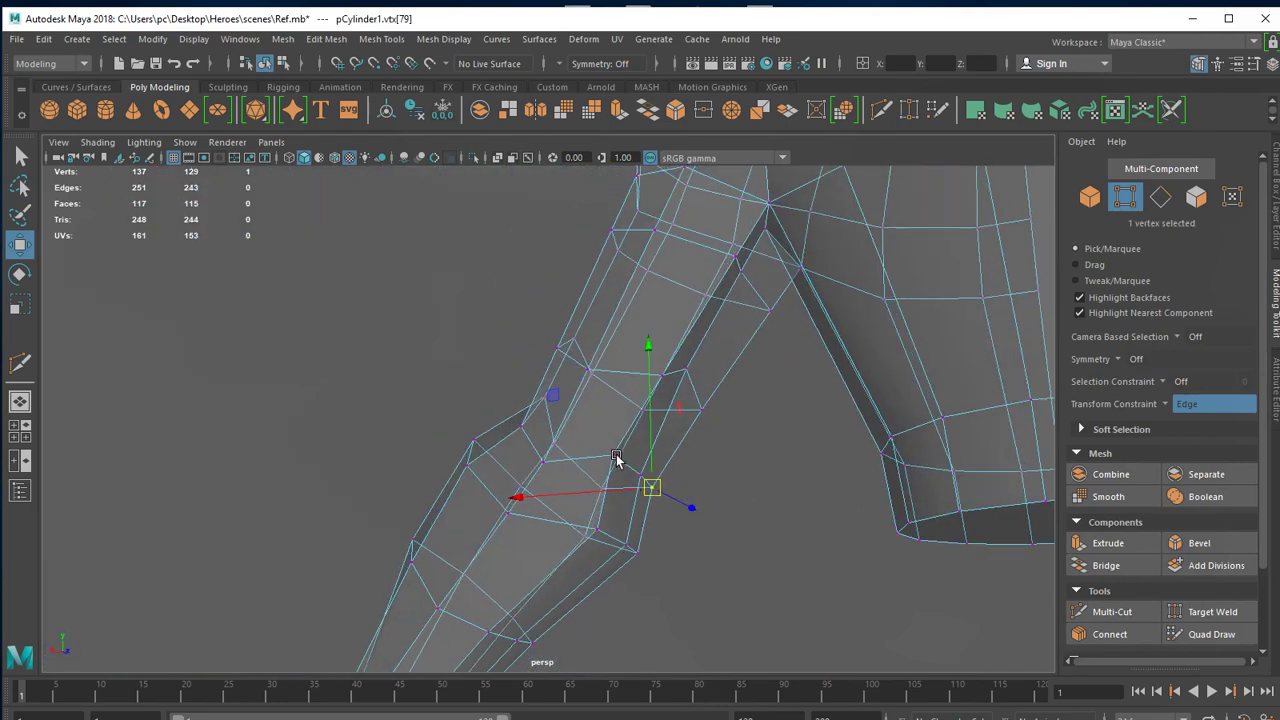
{"action": "left_click", "coordinate": [616, 458]}
{"action": "middle_click_drag", "start_coordinate": [612, 460], "coordinate": [610, 467], "text": "shift"}
{"action": "mouse_move", "coordinate": [608, 470]}
{"action": "left_mouse_down", "text": "alt"}
{"action": "mouse_move", "coordinate": [703, 523]}
{"action": "mouse_move", "coordinate": [634, 514]}
{"action": "left_mouse_up", "text": "alt"}
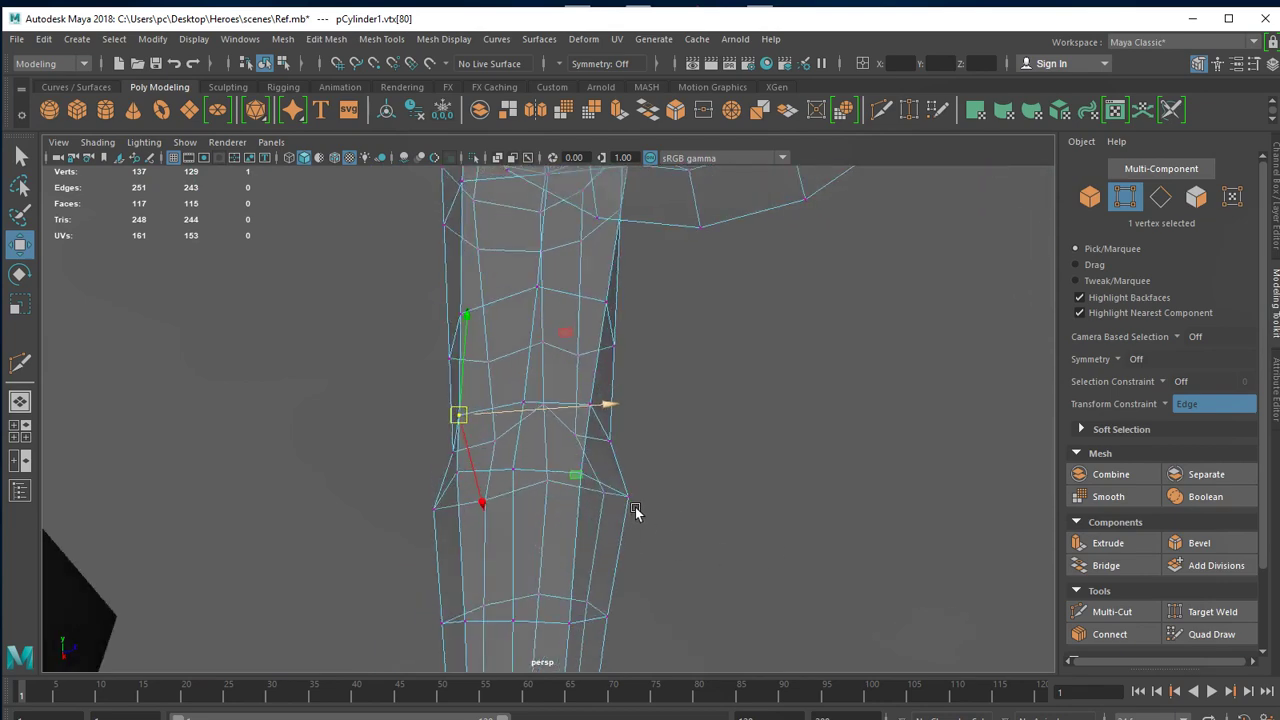
{"action": "left_click", "coordinate": [463, 475]}
{"action": "middle_click_drag", "start_coordinate": [463, 475], "coordinate": [451, 486], "text": "shift"}
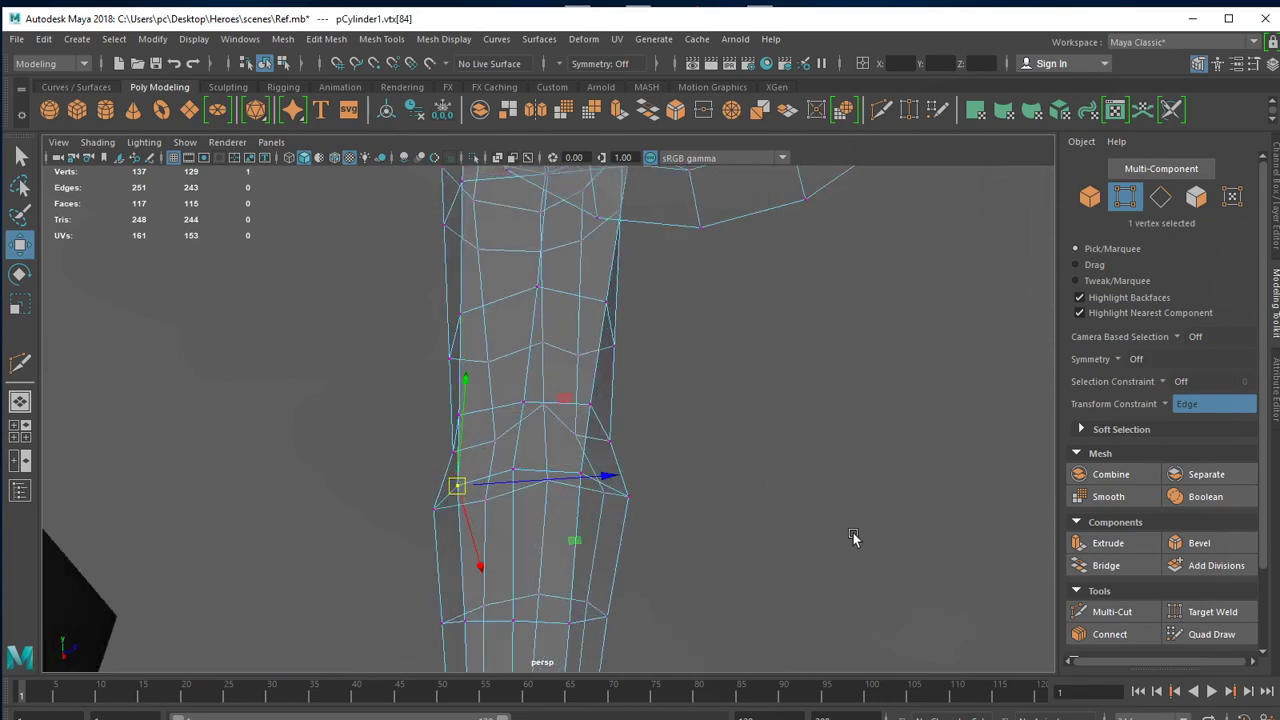
Slide the inner-elbow vertices left and down along their edges.
{"action": "left_click_drag", "start_coordinate": [852, 538], "coordinate": [713, 491], "text": "alt"}
{"action": "left_click", "coordinate": [657, 393]}
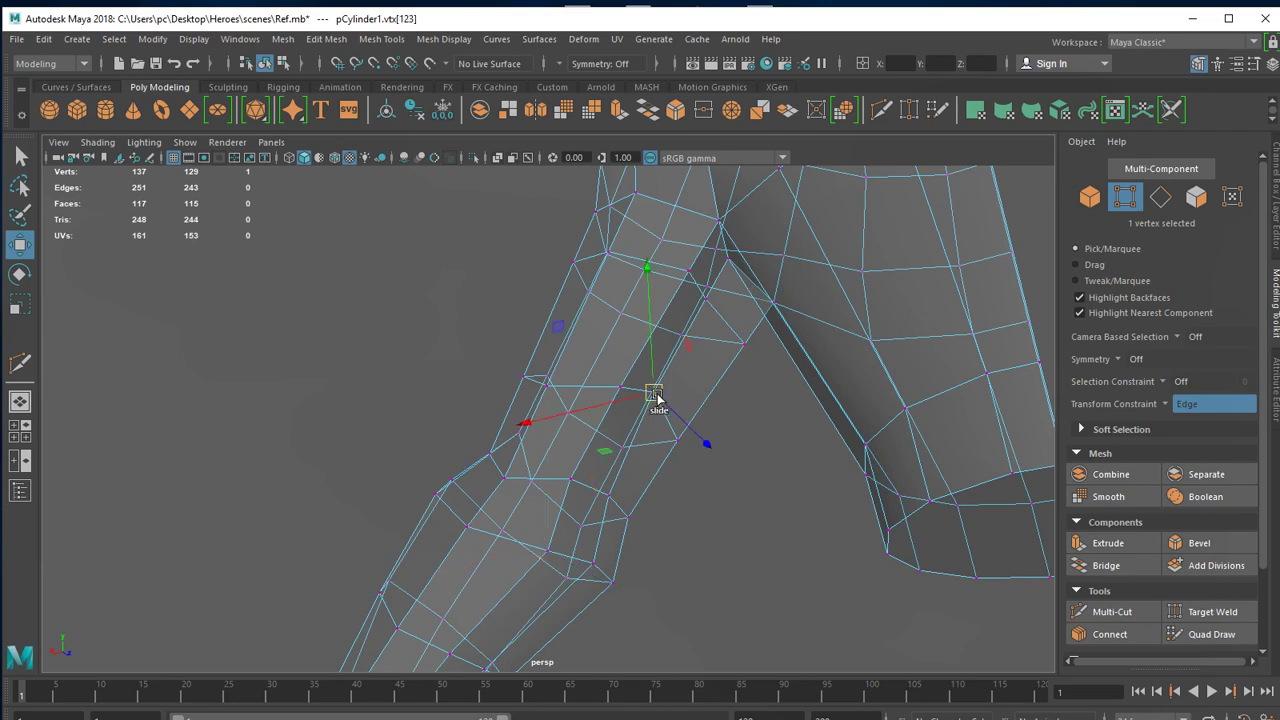
{"action": "middle_click_drag", "start_coordinate": [657, 398], "coordinate": [606, 406], "text": "shift"}
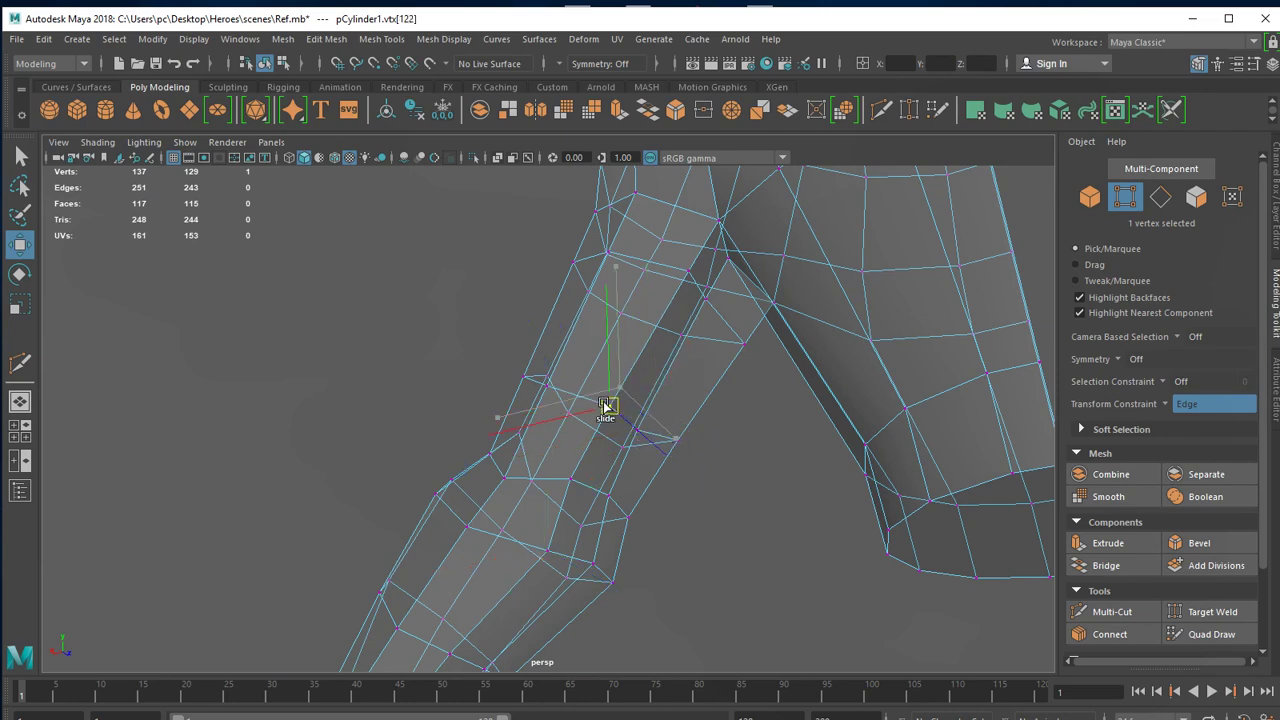
{"action": "mouse_move", "coordinate": [606, 406]}
{"action": "left_mouse_down", "text": "alt"}
{"action": "mouse_move", "coordinate": [566, 380]}
{"action": "mouse_move", "coordinate": [637, 397]}
{"action": "left_mouse_up", "text": "alt"}
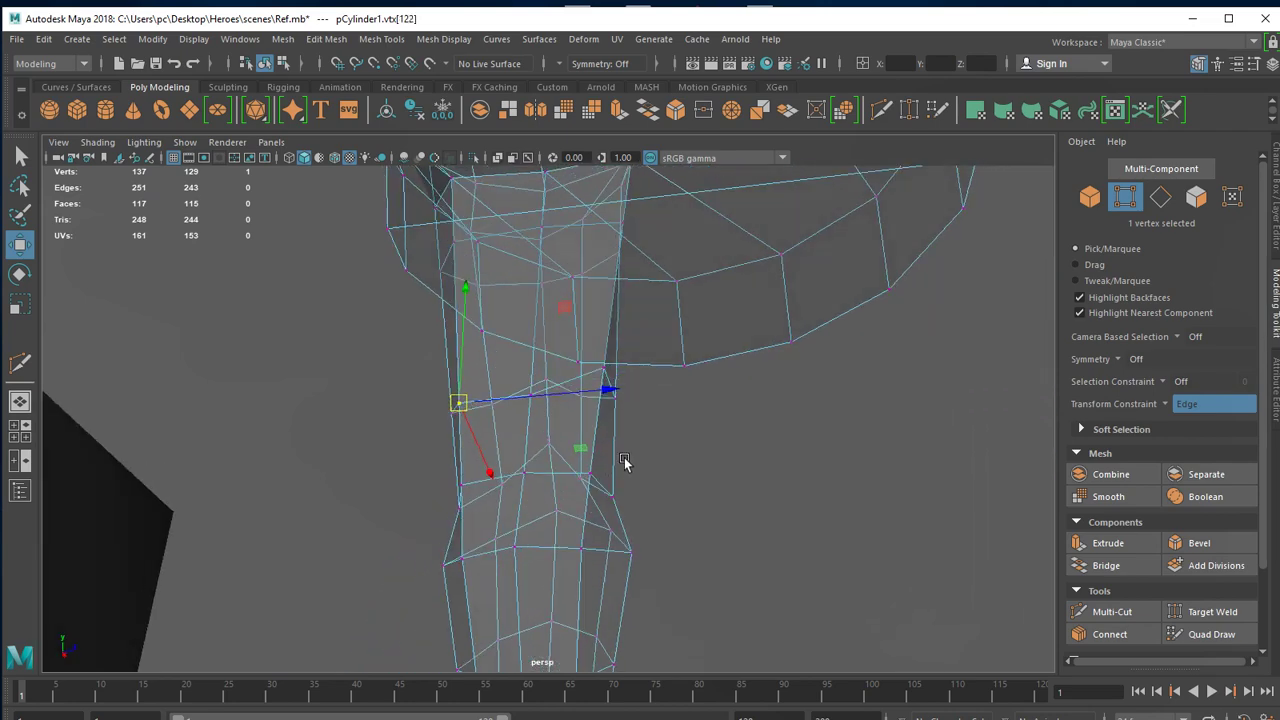
{"action": "left_click", "coordinate": [605, 370]}
{"action": "mouse_move", "coordinate": [603, 370]}
{"action": "middle_mouse_down", "text": "shift"}
{"action": "mouse_move", "coordinate": [603, 386]}
{"action": "mouse_move", "coordinate": [826, 441]}
{"action": "middle_mouse_up", "text": "shift"}
{"action": "mouse_move", "coordinate": [826, 441]}
{"action": "left_mouse_down", "text": "alt"}
{"action": "mouse_move", "coordinate": [663, 453]}
{"action": "mouse_move", "coordinate": [513, 500]}
{"action": "mouse_move", "coordinate": [585, 475]}
{"action": "left_mouse_up", "text": "alt"}
Select the remaining elbow-bend vertices and inspect the arm from several angles.
{"action": "left_click", "coordinate": [551, 374]}
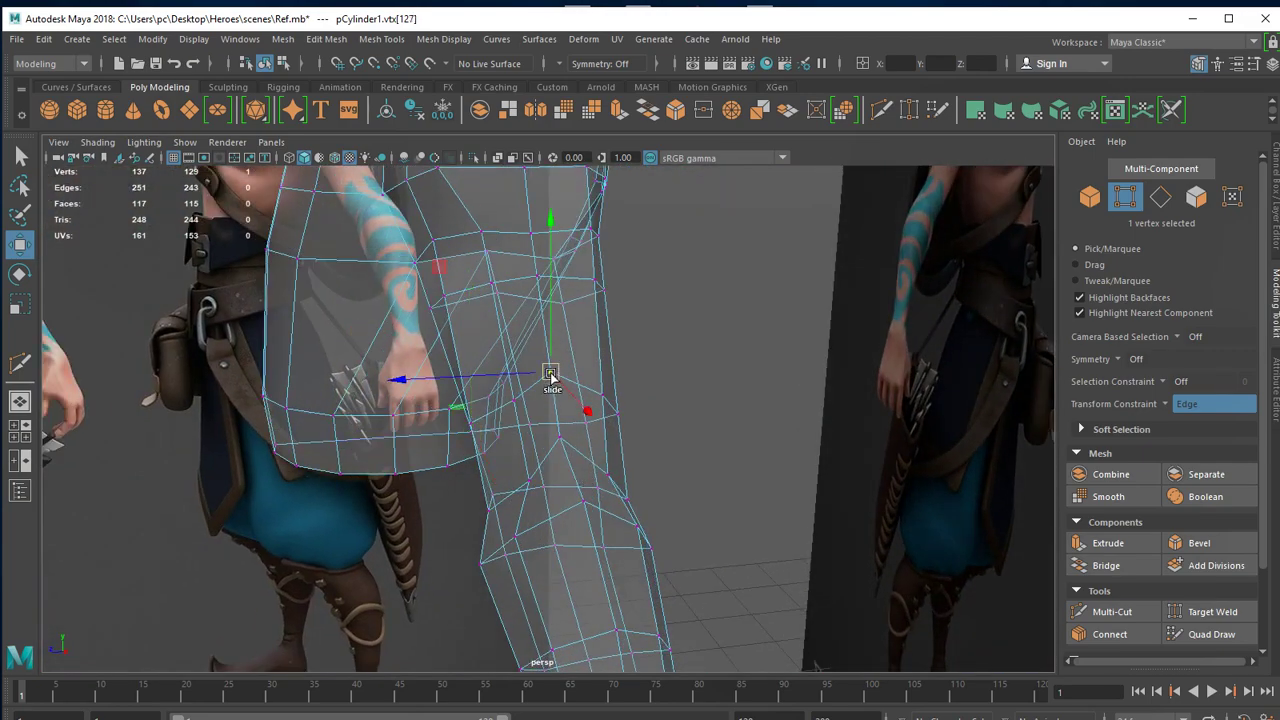
{"action": "mouse_move", "coordinate": [552, 376]}
{"action": "left_mouse_down", "text": "alt"}
{"action": "mouse_move", "coordinate": [669, 491]}
{"action": "mouse_move", "coordinate": [556, 463]}
{"action": "left_mouse_up", "text": "alt"}
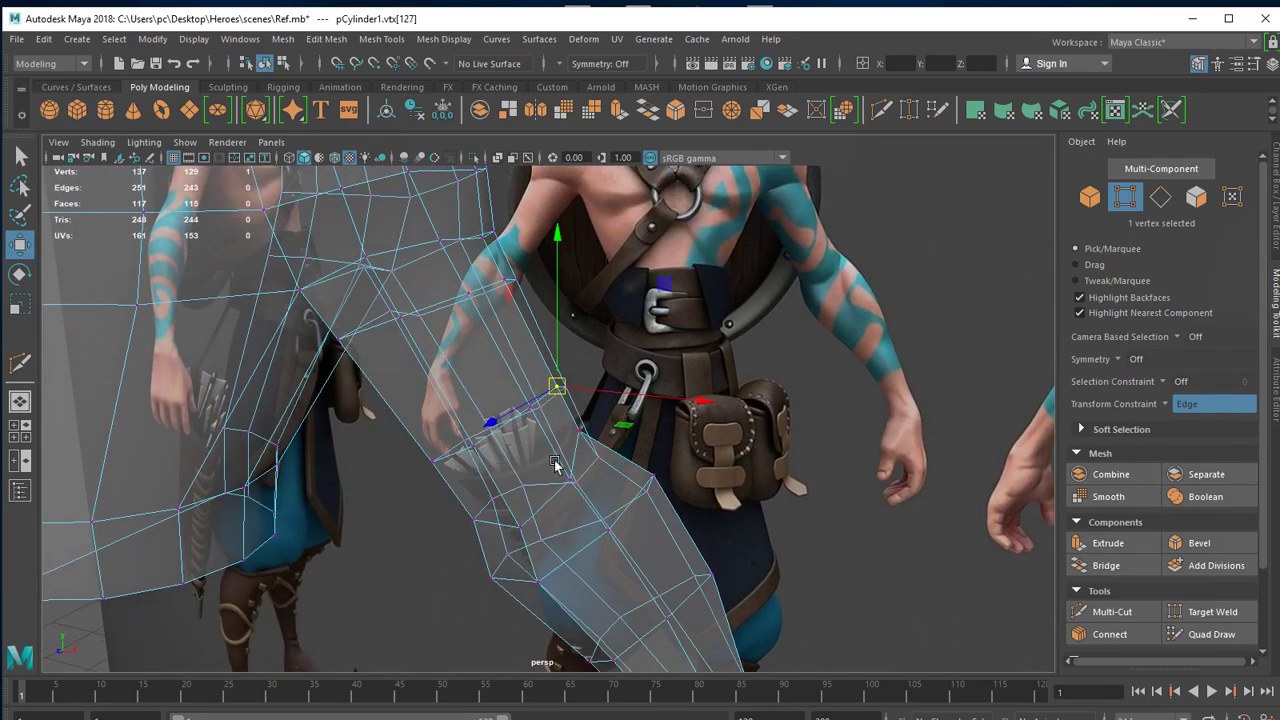
{"action": "left_click_drag", "start_coordinate": [647, 492], "coordinate": [606, 566], "text": "alt"}
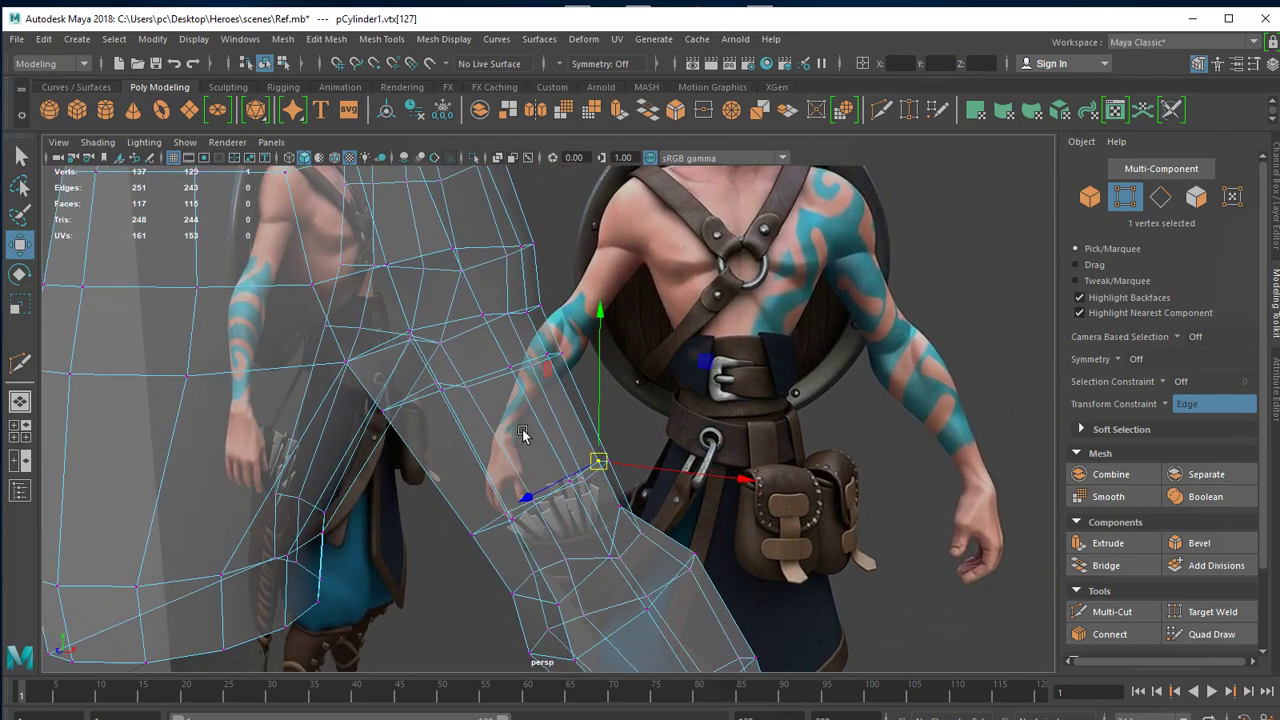
{"action": "mouse_move", "coordinate": [522, 429]}
{"action": "left_mouse_down", "text": "alt"}
{"action": "mouse_move", "coordinate": [569, 503]}
{"action": "mouse_move", "coordinate": [554, 488]}
{"action": "mouse_move", "coordinate": [666, 457]}
{"action": "mouse_move", "coordinate": [657, 429]}
{"action": "mouse_move", "coordinate": [613, 437]}
{"action": "left_mouse_up", "text": "alt"}
{"action": "left_click", "coordinate": [505, 394]}
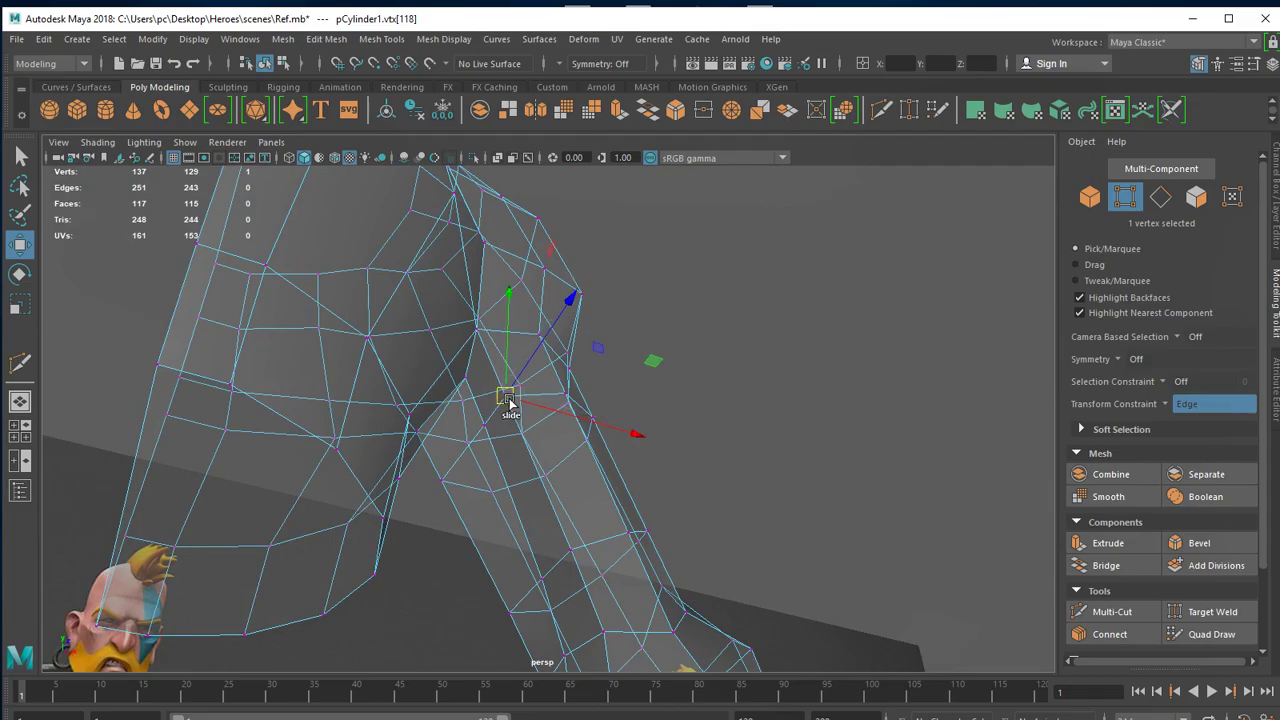
{"action": "left_click", "coordinate": [484, 424]}
{"action": "mouse_move", "coordinate": [500, 461]}
{"action": "left_mouse_down", "text": "alt"}
{"action": "mouse_move", "coordinate": [447, 457]}
{"action": "mouse_move", "coordinate": [457, 434]}
{"action": "mouse_move", "coordinate": [540, 414]}
{"action": "mouse_move", "coordinate": [337, 486]}
{"action": "mouse_move", "coordinate": [320, 506]}
{"action": "mouse_move", "coordinate": [586, 563]}
{"action": "left_mouse_up", "text": "alt"}
{"action": "scroll", "coordinate": [590, 560], "scroll_direction": "down", "scroll_amount": 4}
Preview the arm smoothed in object mode, then move to the side view.
{"action": "key", "text": "3"}
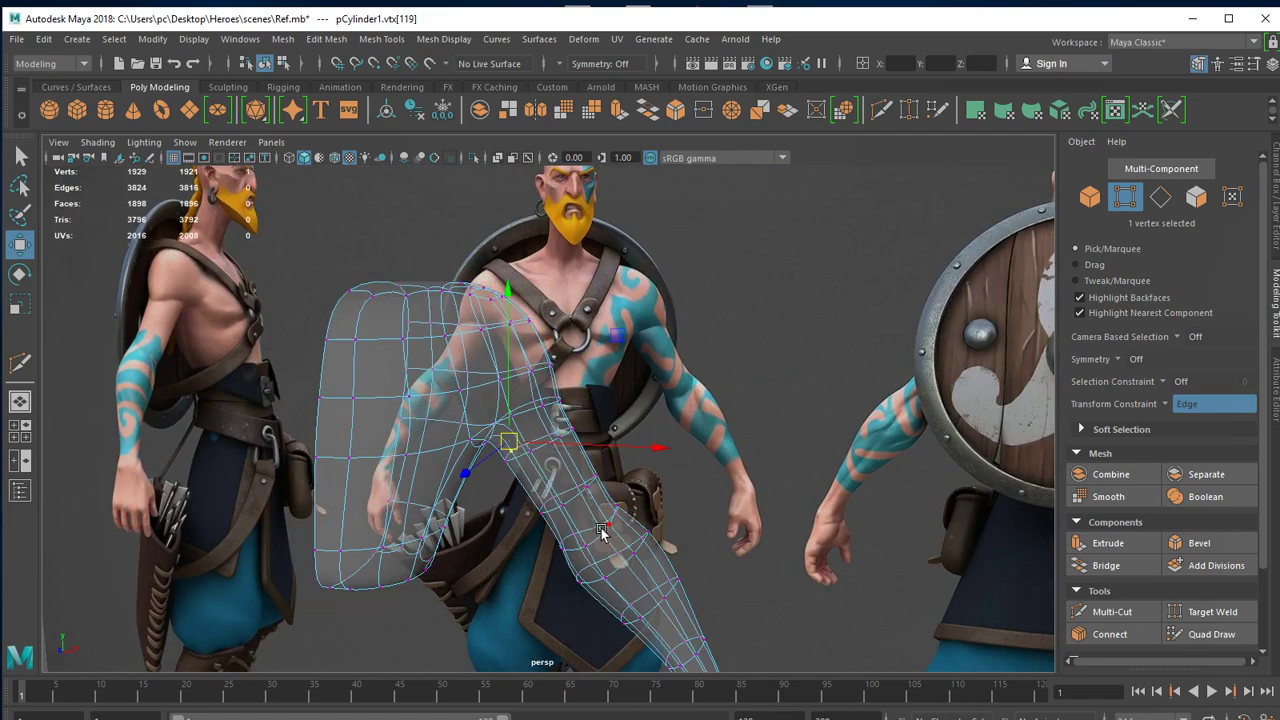
{"action": "right_click_drag", "start_coordinate": [584, 497], "coordinate": [560, 455]}
{"action": "mouse_move", "coordinate": [560, 455]}
{"action": "left_mouse_down", "text": "alt"}
{"action": "mouse_move", "coordinate": [569, 481]}
{"action": "mouse_move", "coordinate": [526, 529]}
{"action": "mouse_move", "coordinate": [466, 543]}
{"action": "mouse_move", "coordinate": [569, 546]}
{"action": "left_mouse_up", "text": "alt"}
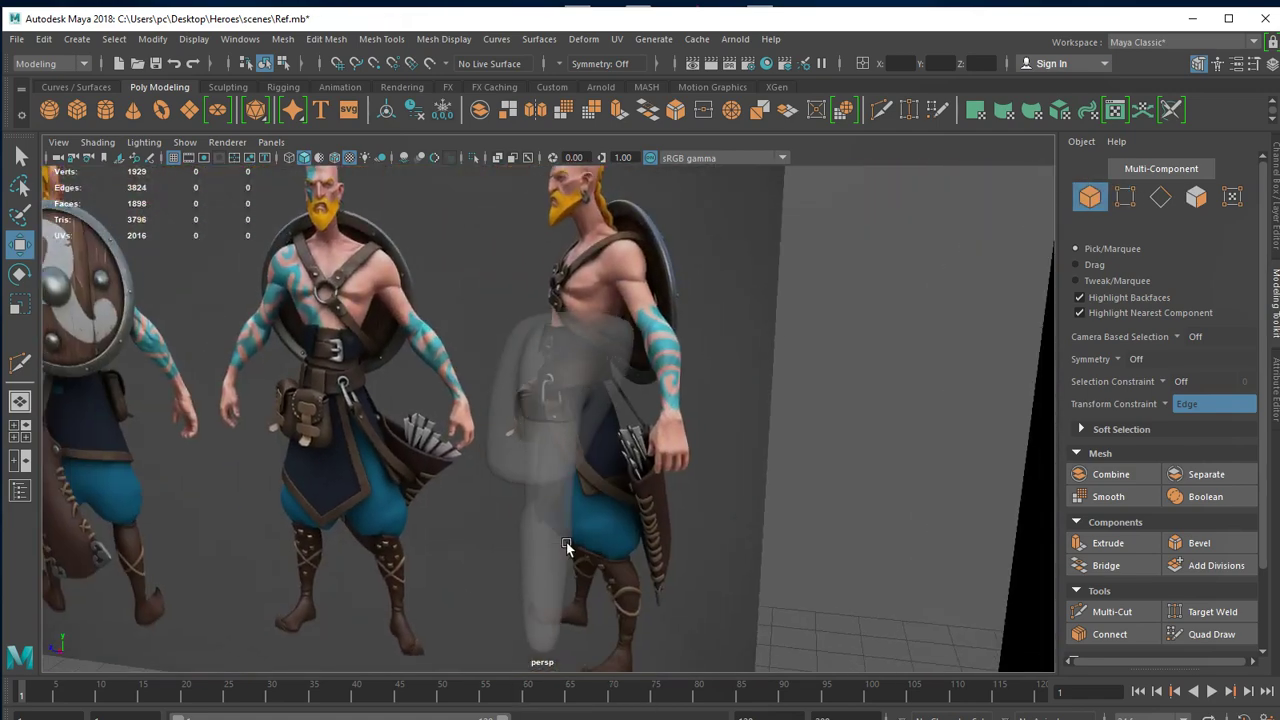
{"action": "right_click_drag", "start_coordinate": [569, 546], "coordinate": [793, 564], "text": "alt"}
{"action": "key", "text": "space"}
{"action": "key", "text": "space"}
{"action": "scroll", "coordinate": [761, 537], "scroll_direction": "down", "scroll_amount": 3}
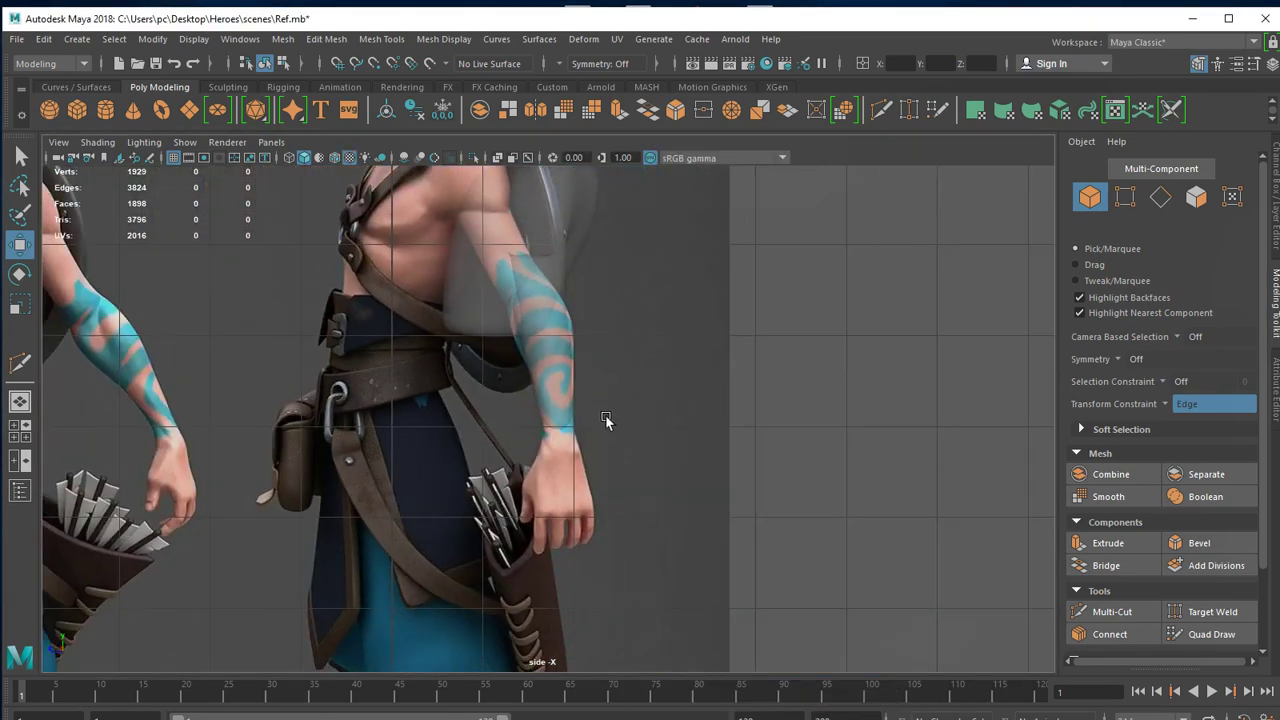
{"action": "scroll", "coordinate": [802, 557], "scroll_direction": "down", "scroll_amount": 2}
Select pCylinder1 and set its Translate Z to 0 in the Channel Box.
{"action": "left_click", "coordinate": [802, 557]}
{"action": "scroll", "coordinate": [850, 420], "scroll_direction": "up", "scroll_amount": 3}
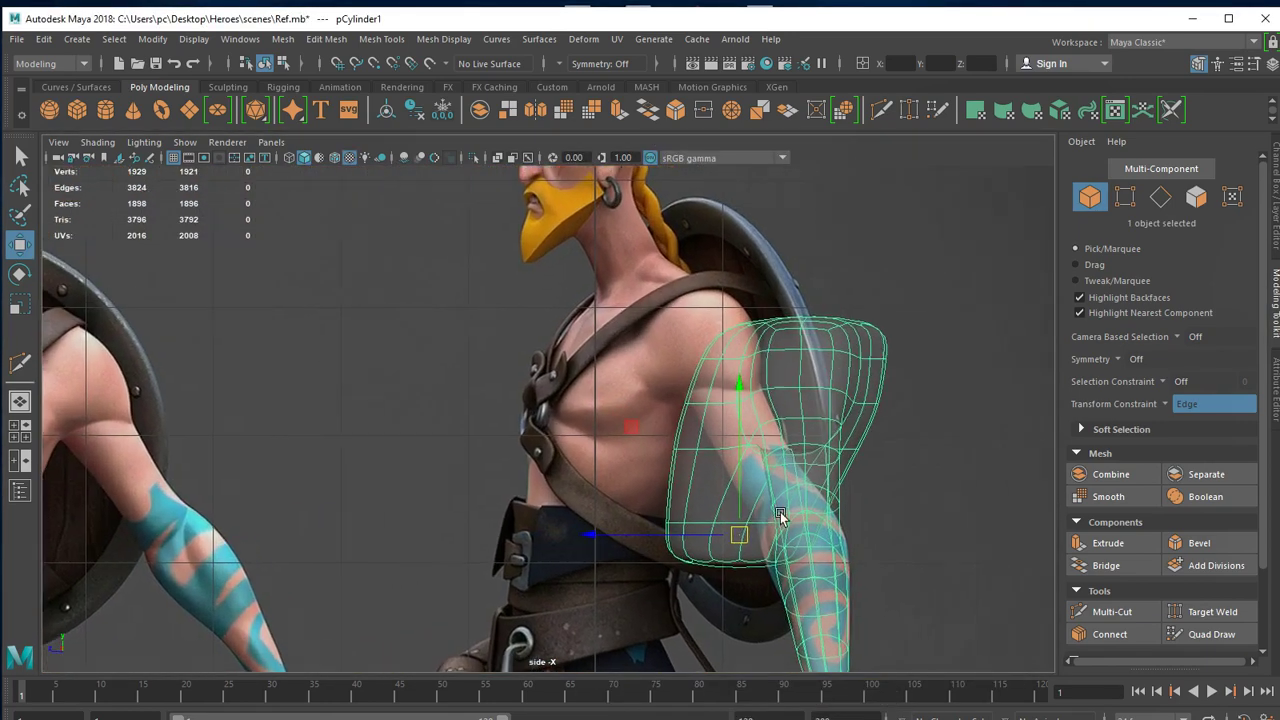
{"action": "scroll", "coordinate": [885, 340], "scroll_direction": "up", "scroll_amount": 2}
{"action": "left_click", "coordinate": [1275, 172]}
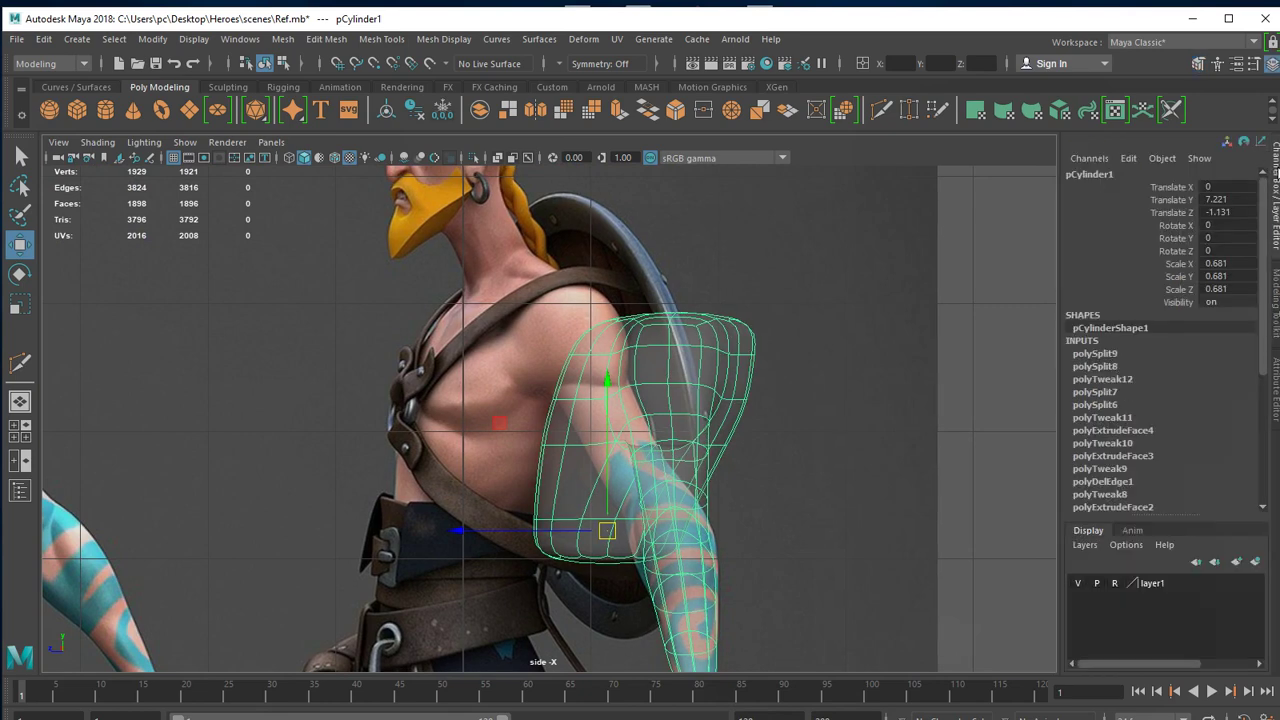
{"action": "type", "text": "0"}
{"action": "key", "text": "Return"}
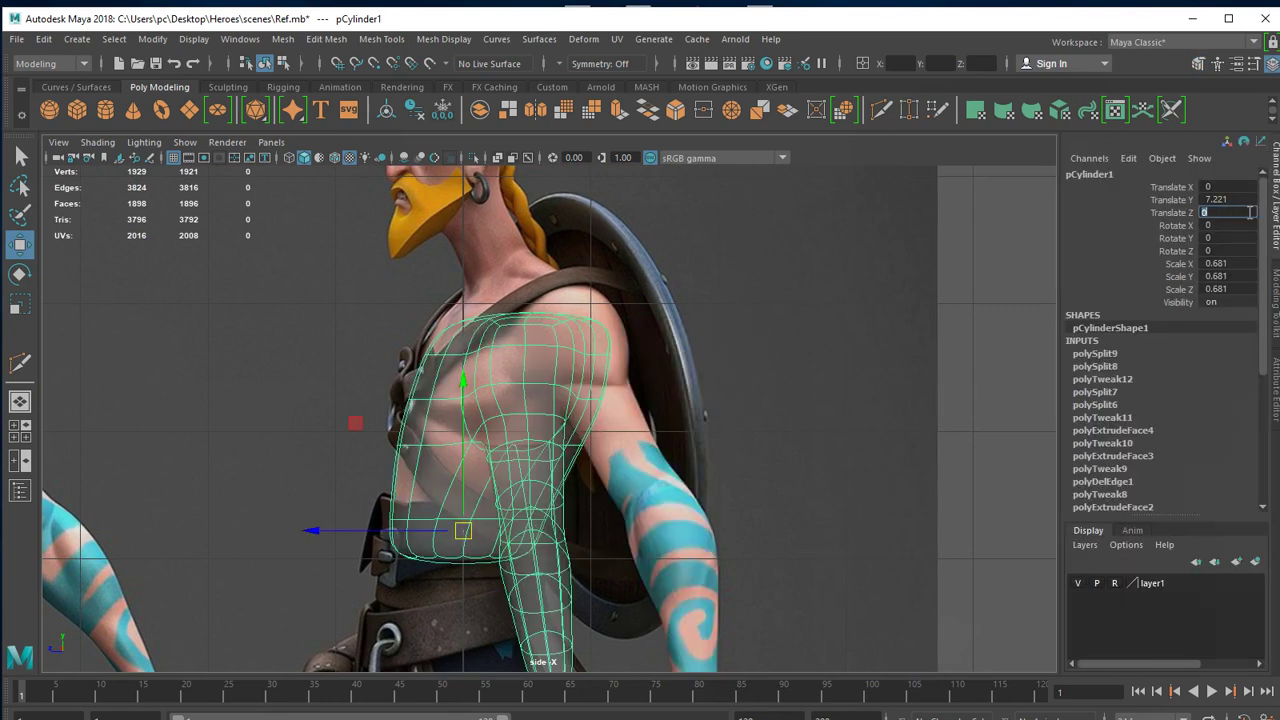
Turn off X-Ray so the mesh shades solid, and frame both arms in the side view.
{"action": "scroll", "coordinate": [851, 449], "scroll_direction": "up", "scroll_amount": 3}
{"action": "scroll", "coordinate": [607, 228], "scroll_direction": "up", "scroll_amount": 1}
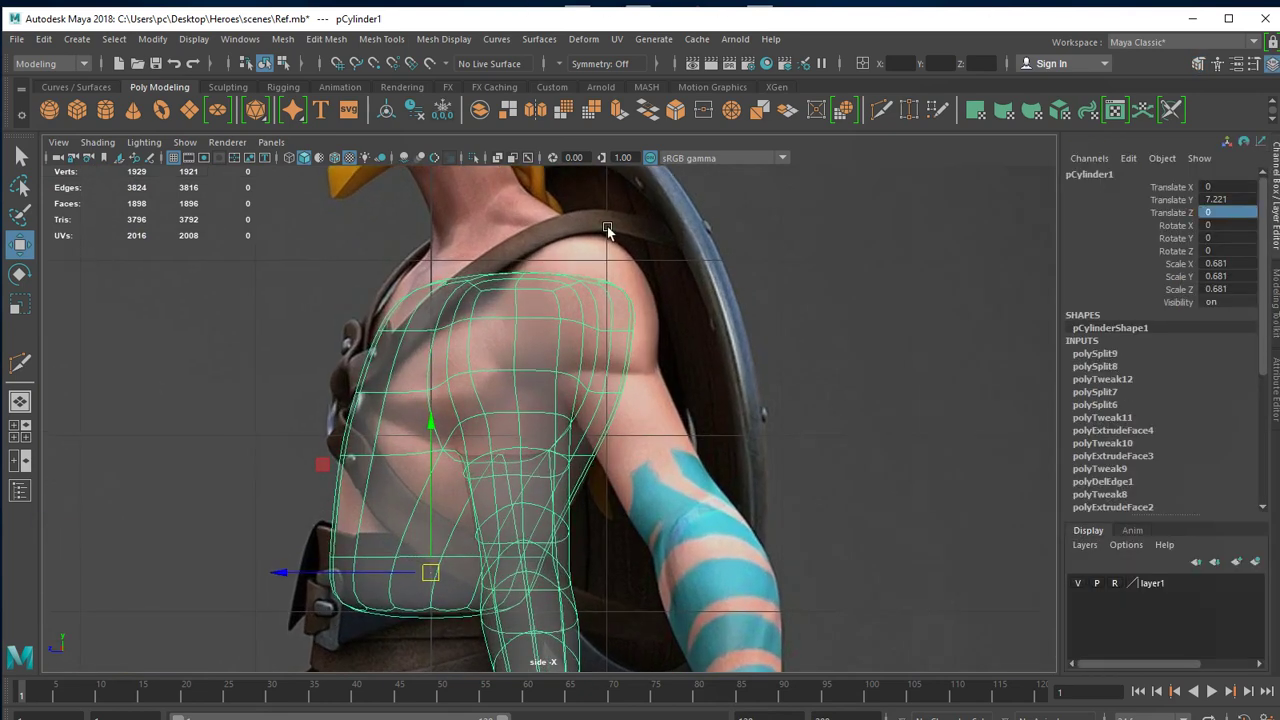
{"action": "right_click", "coordinate": [918, 290]}
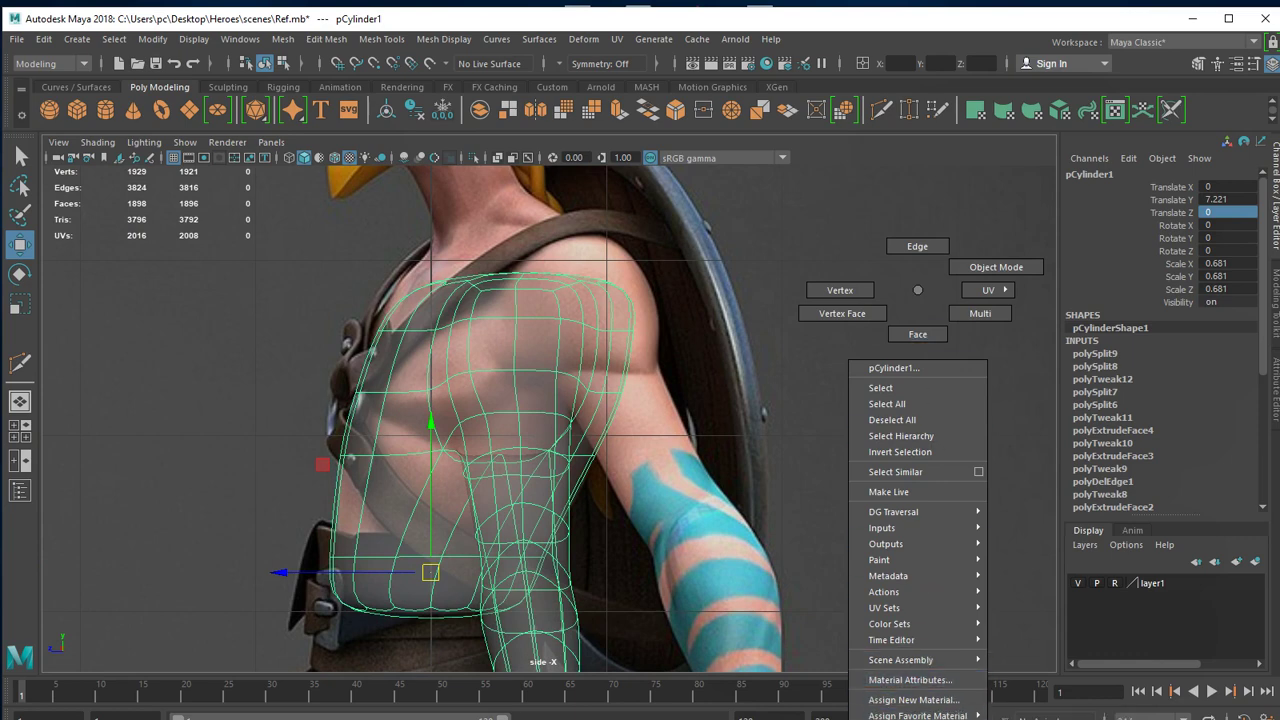
{"action": "left_click", "coordinate": [997, 267]}
{"action": "middle_click_drag", "start_coordinate": [731, 508], "coordinate": [767, 300], "text": "alt"}
{"action": "scroll", "coordinate": [640, 483], "scroll_direction": "down", "scroll_amount": 2}
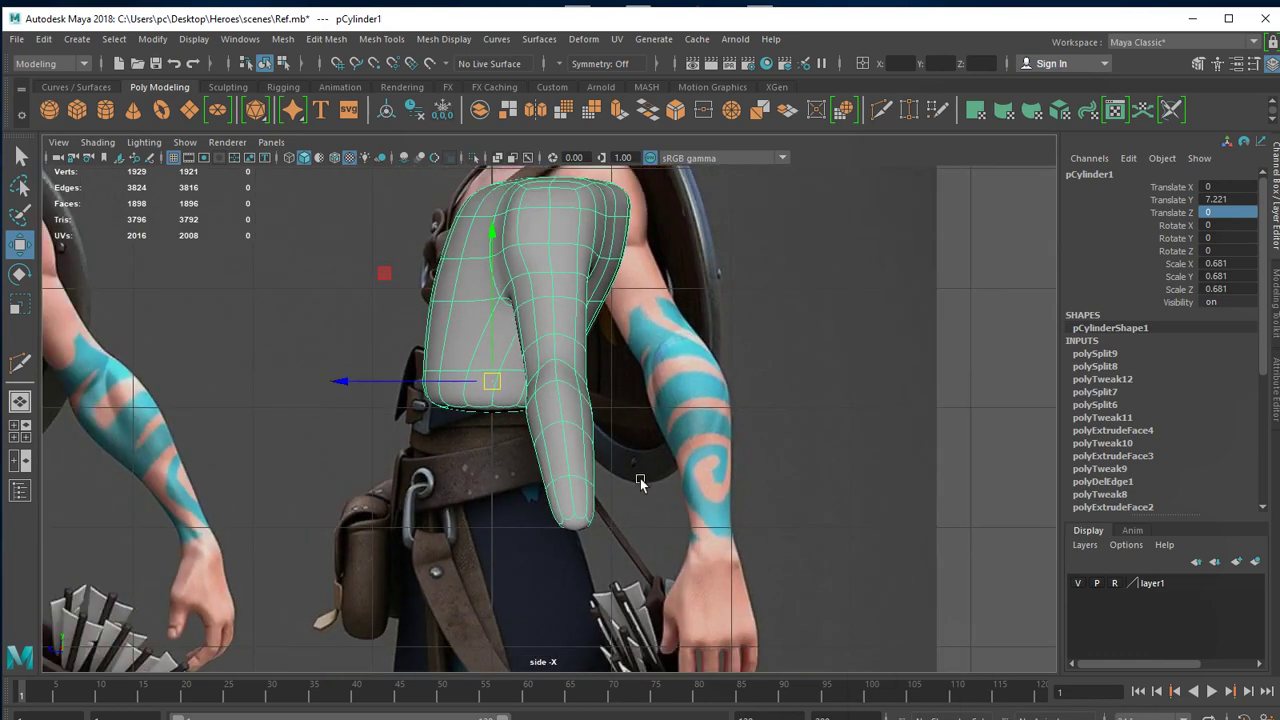
{"action": "middle_click_drag", "start_coordinate": [640, 483], "coordinate": [643, 511], "text": "alt"}
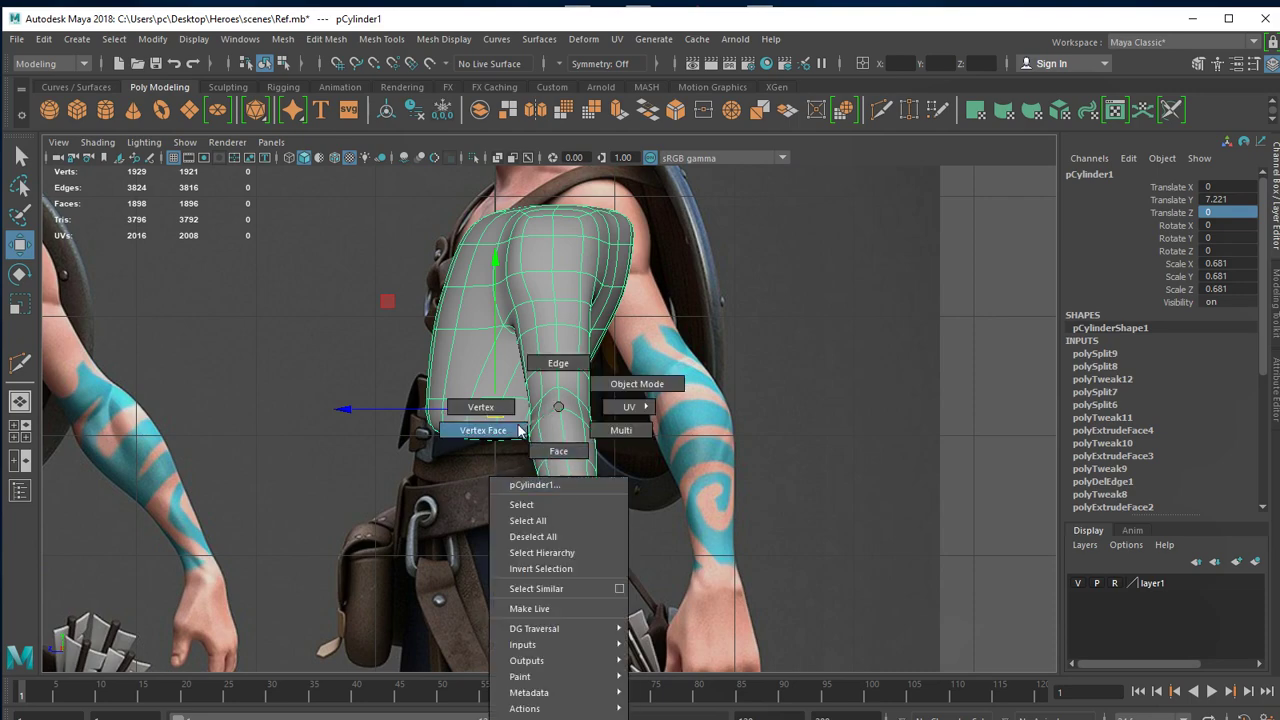
{"action": "right_click_drag", "start_coordinate": [558, 435], "coordinate": [487, 430]}
Marquee-select the lower arm vertices and maximize the side view.
{"action": "left_click_drag", "start_coordinate": [921, 385], "coordinate": [814, 414], "text": "alt"}
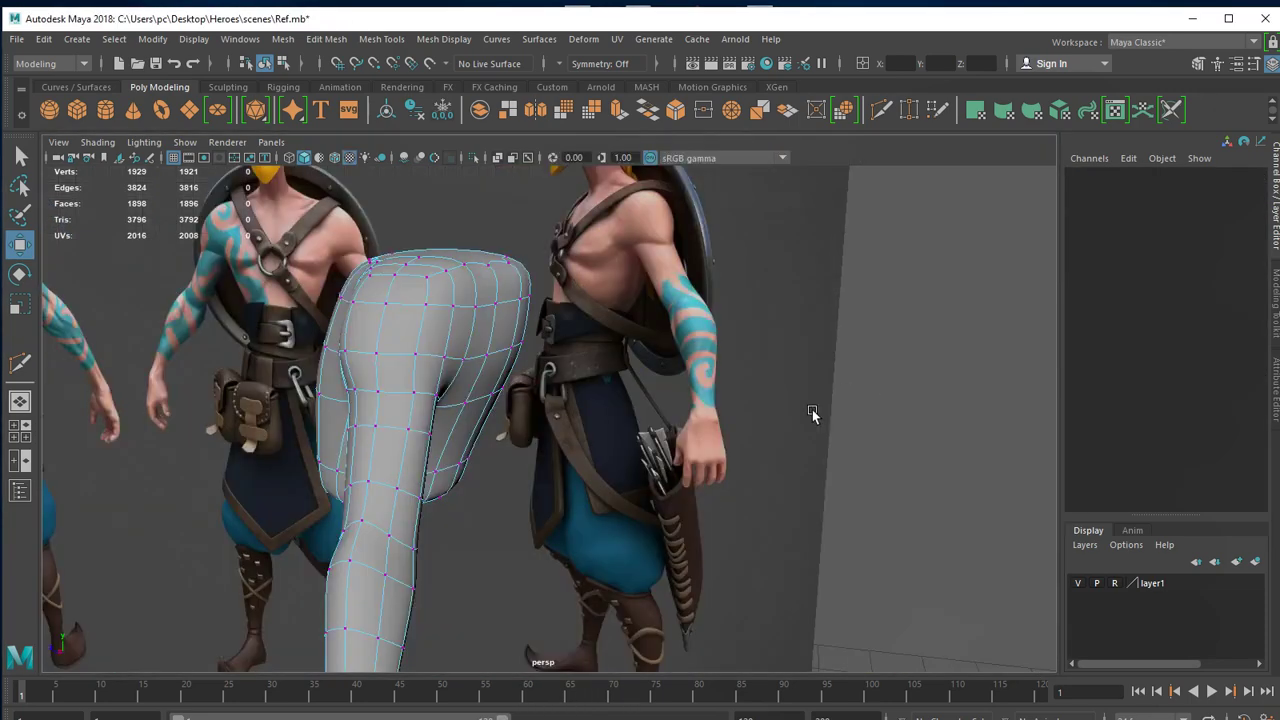
{"action": "mouse_move", "coordinate": [602, 569]}
{"action": "left_mouse_down", "text": "alt"}
{"action": "mouse_move", "coordinate": [720, 580]}
{"action": "mouse_move", "coordinate": [812, 548]}
{"action": "left_mouse_up", "text": "alt"}
{"action": "mouse_move", "coordinate": [760, 580]}
{"action": "left_mouse_down", "text": "alt"}
{"action": "mouse_move", "coordinate": [651, 623]}
{"action": "mouse_move", "coordinate": [620, 580]}
{"action": "mouse_move", "coordinate": [886, 394]}
{"action": "mouse_move", "coordinate": [671, 581]}
{"action": "mouse_move", "coordinate": [686, 590]}
{"action": "left_mouse_up", "text": "alt"}
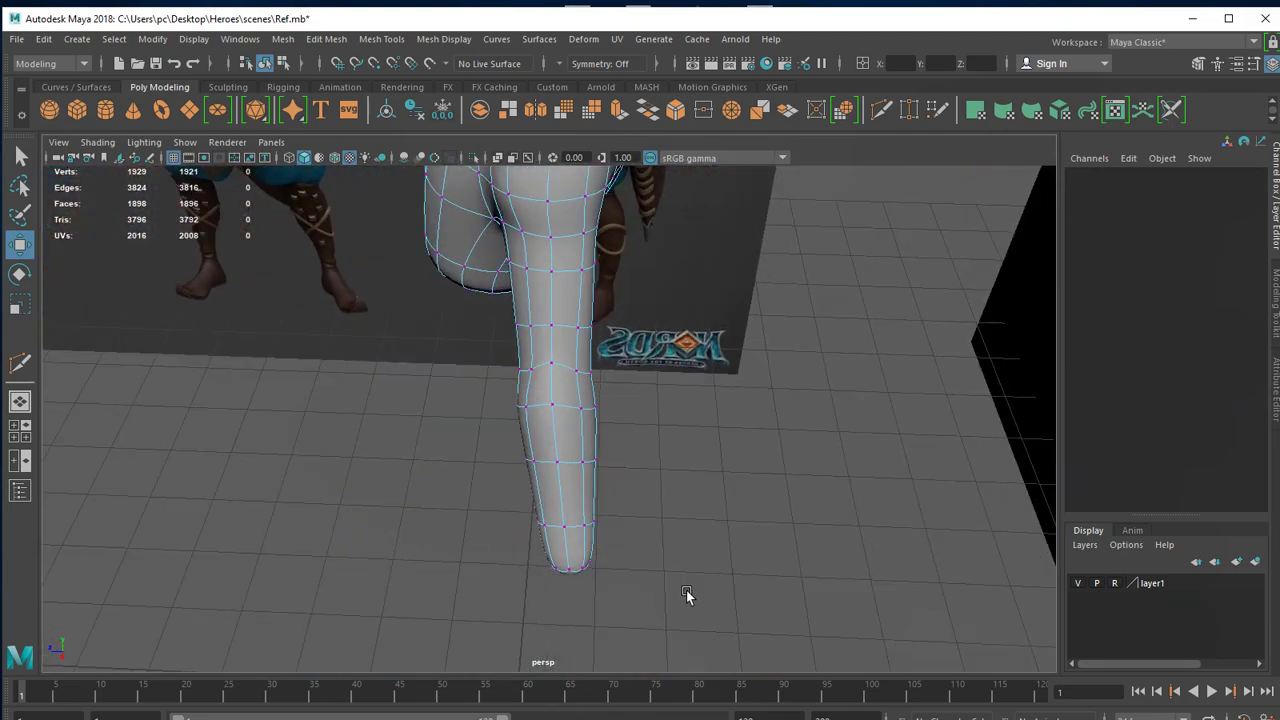
{"action": "left_click_drag", "start_coordinate": [448, 380], "coordinate": [829, 663]}
{"action": "key", "text": "space"}
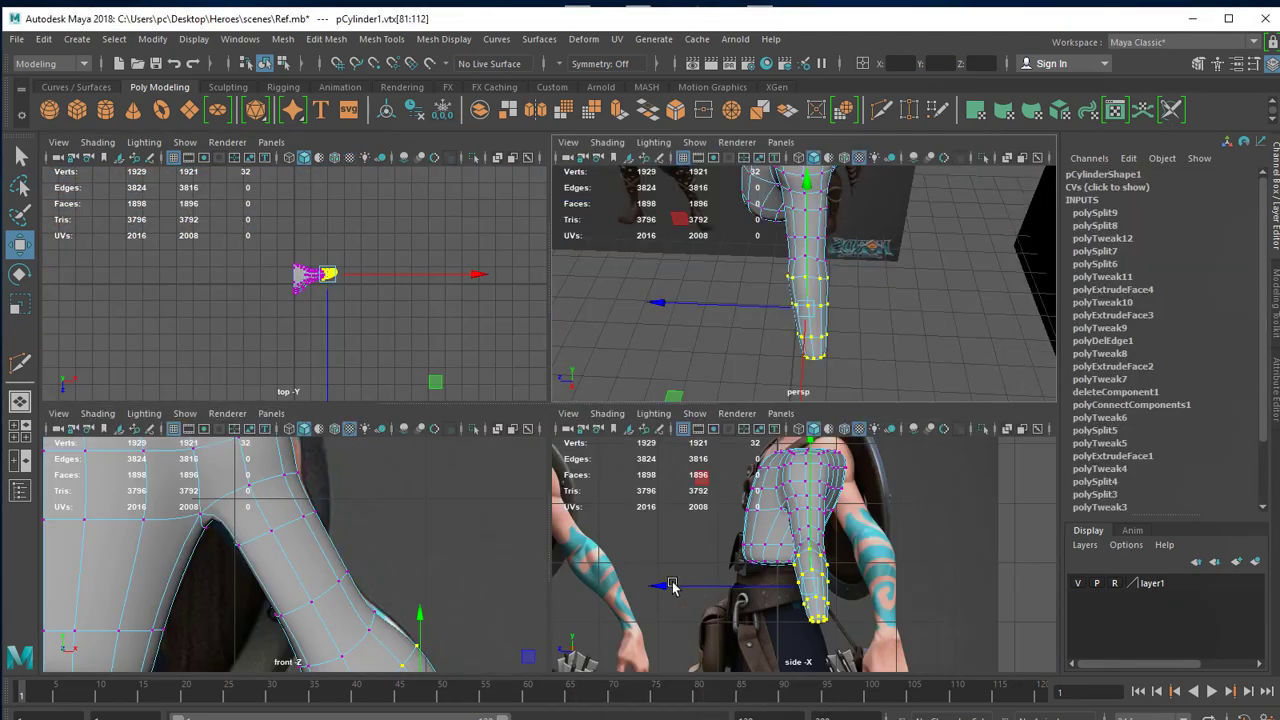
{"action": "key", "text": "space"}
{"action": "mouse_move", "coordinate": [748, 614]}
{"action": "middle_mouse_down", "text": "alt"}
{"action": "mouse_move", "coordinate": [743, 442]}
{"action": "mouse_move", "coordinate": [780, 562]}
{"action": "mouse_move", "coordinate": [768, 548]}
{"action": "middle_mouse_up", "text": "alt"}
Rotate the lower arm vertices and shift them left, with the transform constraint Off.
{"action": "key", "text": "e"}
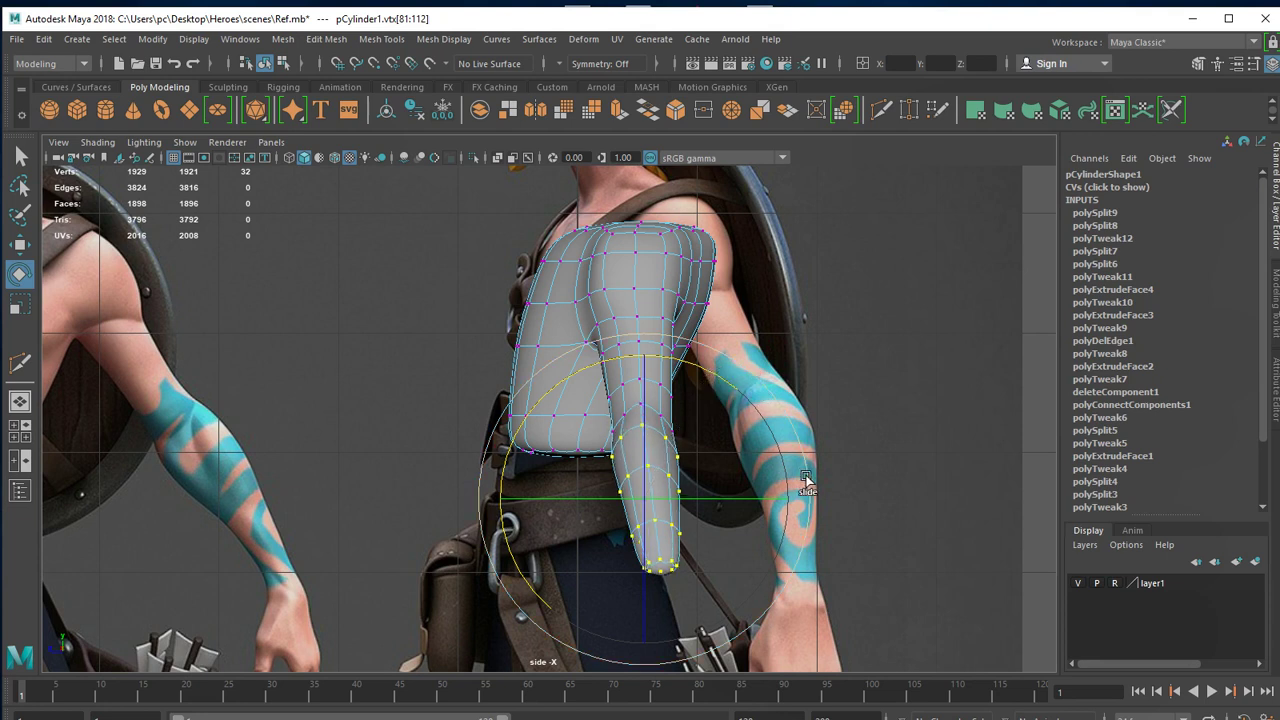
{"action": "left_click_drag", "start_coordinate": [805, 487], "coordinate": [800, 510]}
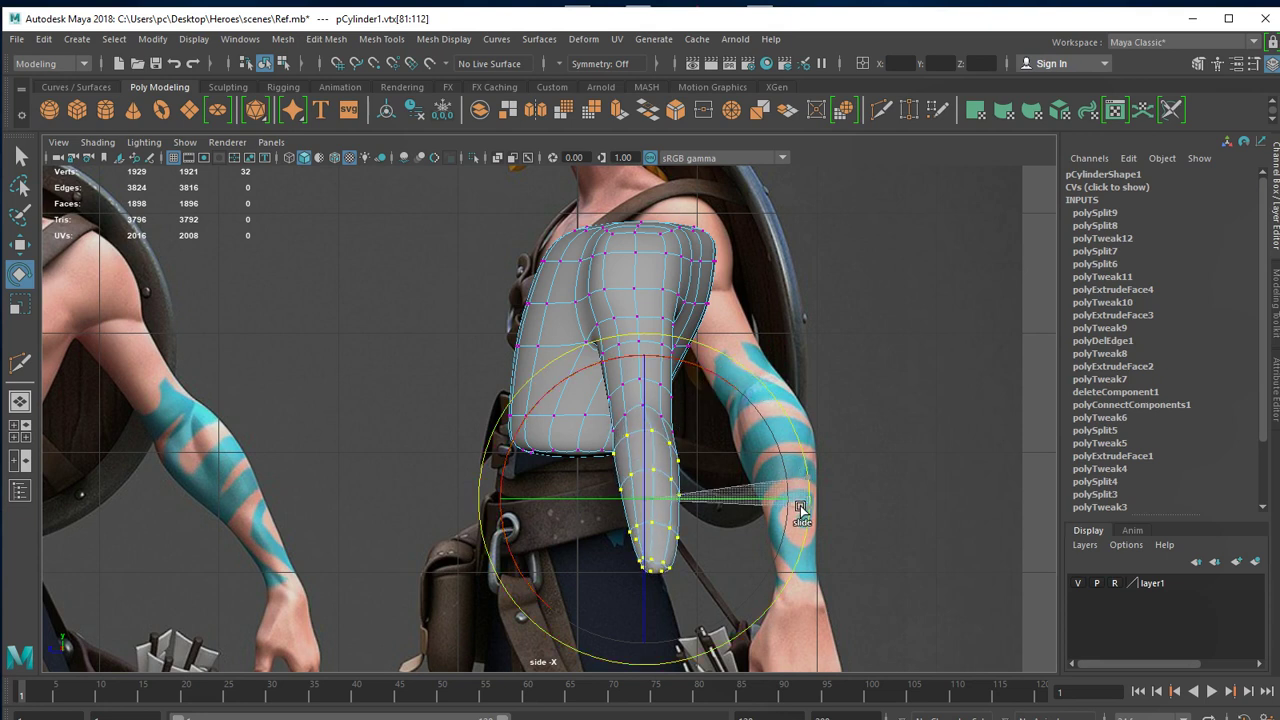
{"action": "key", "text": "w"}
{"action": "mouse_move", "coordinate": [547, 515]}
{"action": "left_mouse_down"}
{"action": "mouse_move", "coordinate": [541, 505]}
{"action": "mouse_move", "coordinate": [607, 487]}
{"action": "left_mouse_up"}
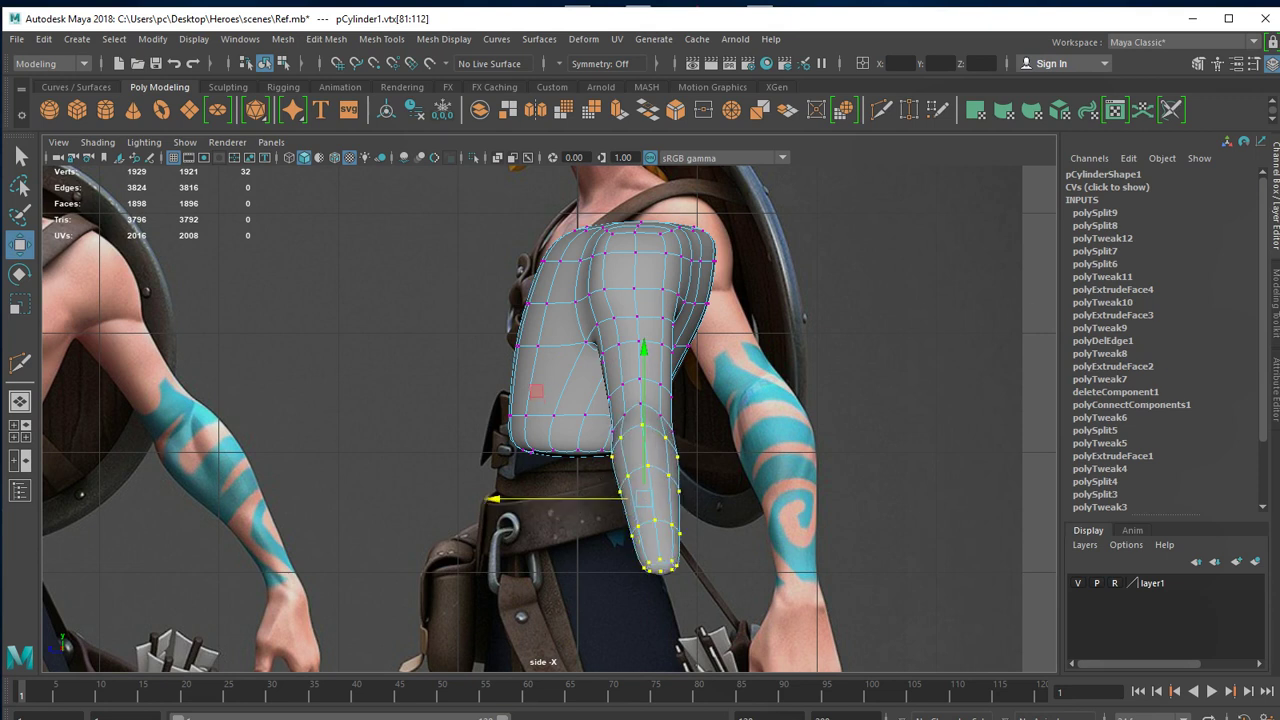
{"action": "left_click", "coordinate": [950, 362]}
{"action": "left_click", "coordinate": [1275, 290]}
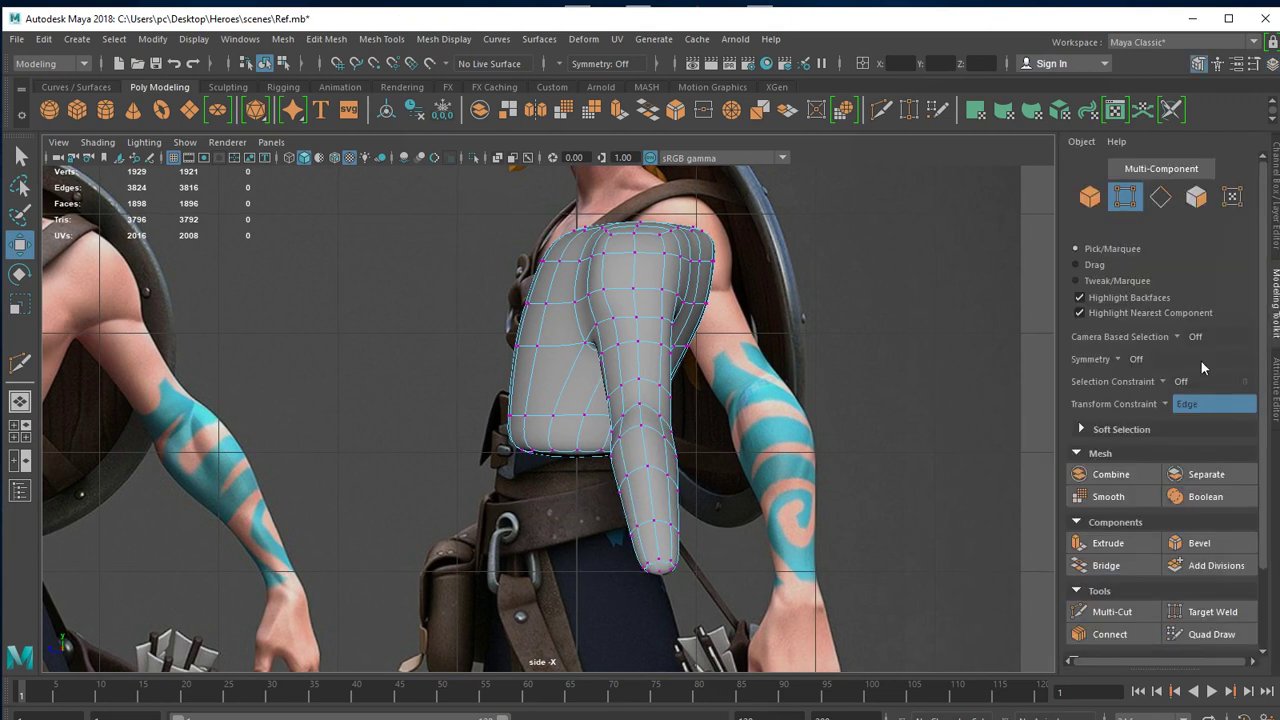
{"action": "left_click", "coordinate": [1195, 406]}
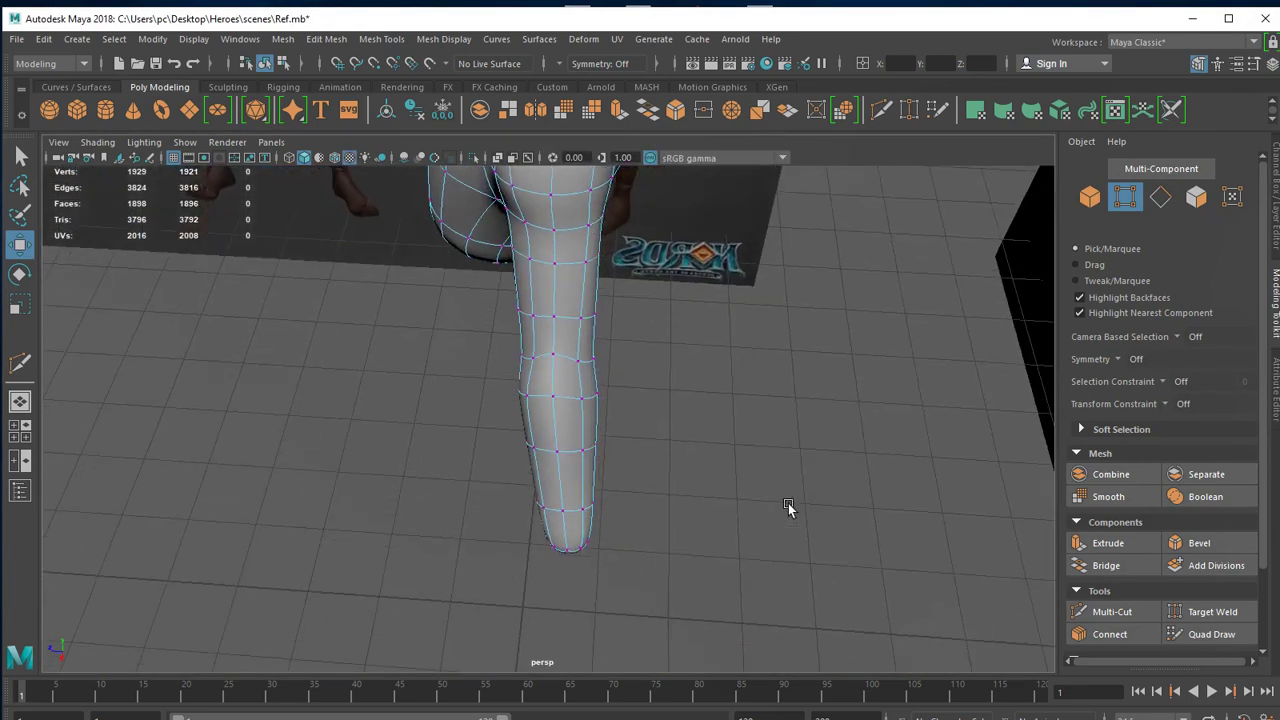
Reselect the lower arm vertices, rotate them further and shift them left.
{"action": "left_click_drag", "start_coordinate": [465, 361], "coordinate": [870, 617]}
{"action": "mouse_move", "coordinate": [691, 514]}
{"action": "left_mouse_down", "text": "alt"}
{"action": "mouse_move", "coordinate": [894, 383]}
{"action": "mouse_move", "coordinate": [727, 458]}
{"action": "left_mouse_up", "text": "alt"}
{"action": "key", "text": "space"}
{"action": "key", "text": "space"}
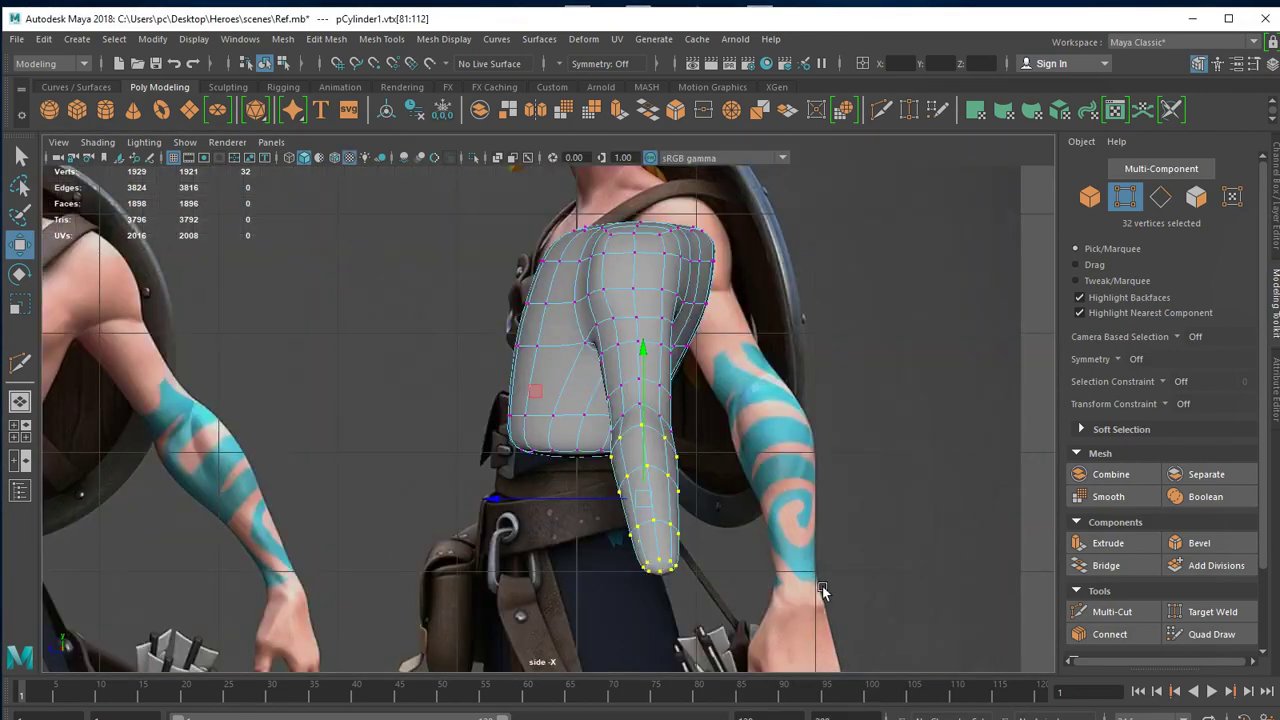
{"action": "key", "text": "e"}
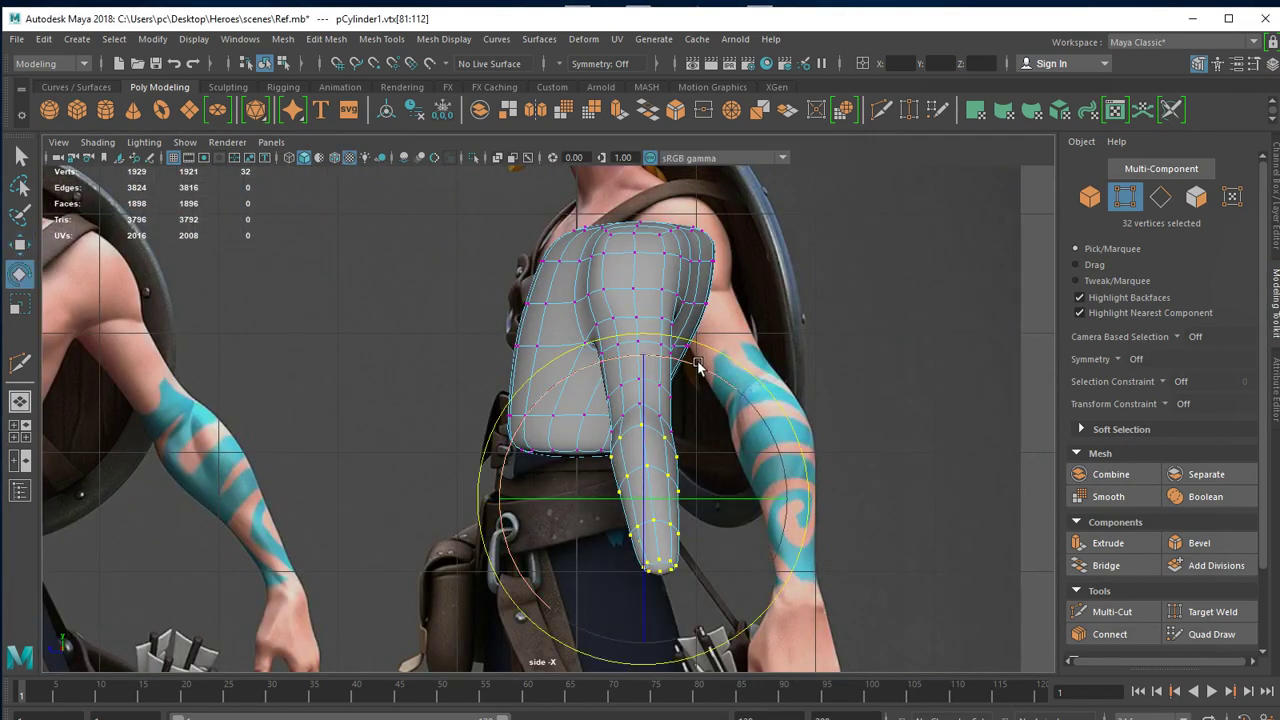
{"action": "left_click_drag", "start_coordinate": [702, 372], "coordinate": [712, 385]}
{"action": "key", "text": "w"}
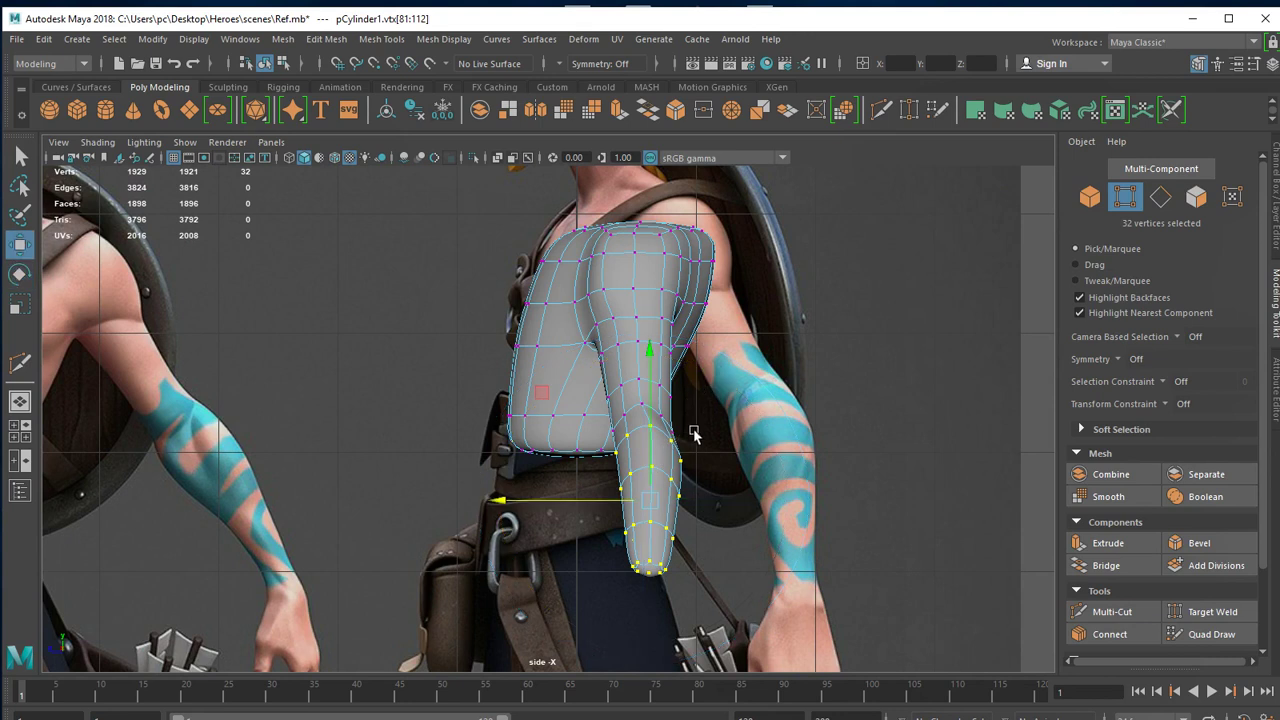
{"action": "left_click_drag", "start_coordinate": [570, 500], "coordinate": [555, 503]}
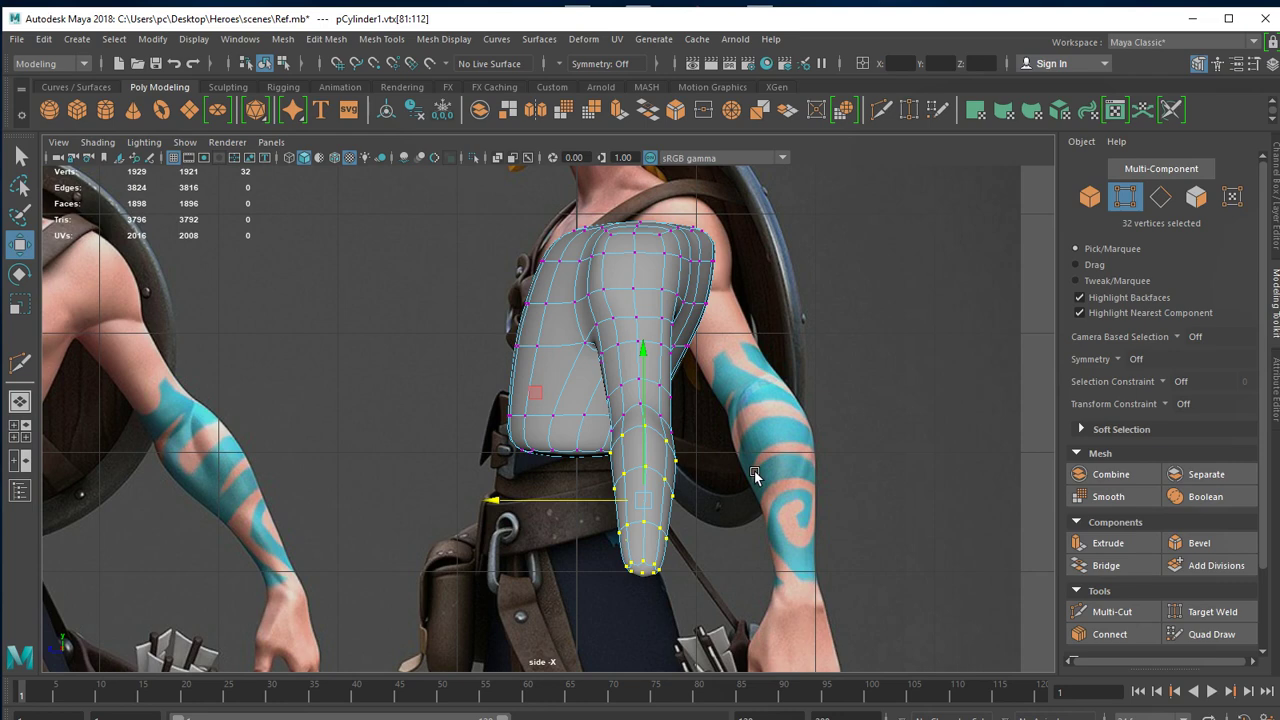
{"action": "scroll", "coordinate": [615, 480], "scroll_direction": "up", "scroll_amount": 4}
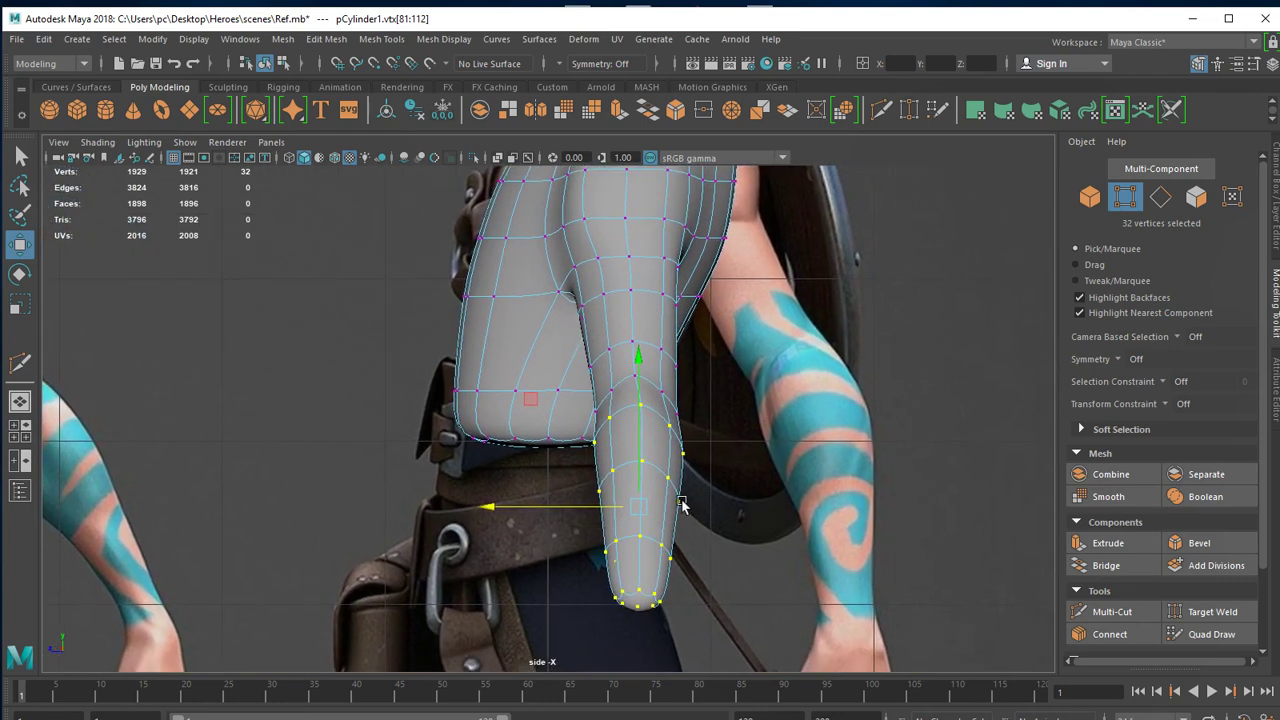
Move two inner-edge arm vertices left and nudge the bend vertex right.
{"action": "right_click", "coordinate": [608, 408]}
{"action": "right_click_drag", "start_coordinate": [608, 455], "coordinate": [530, 407]}
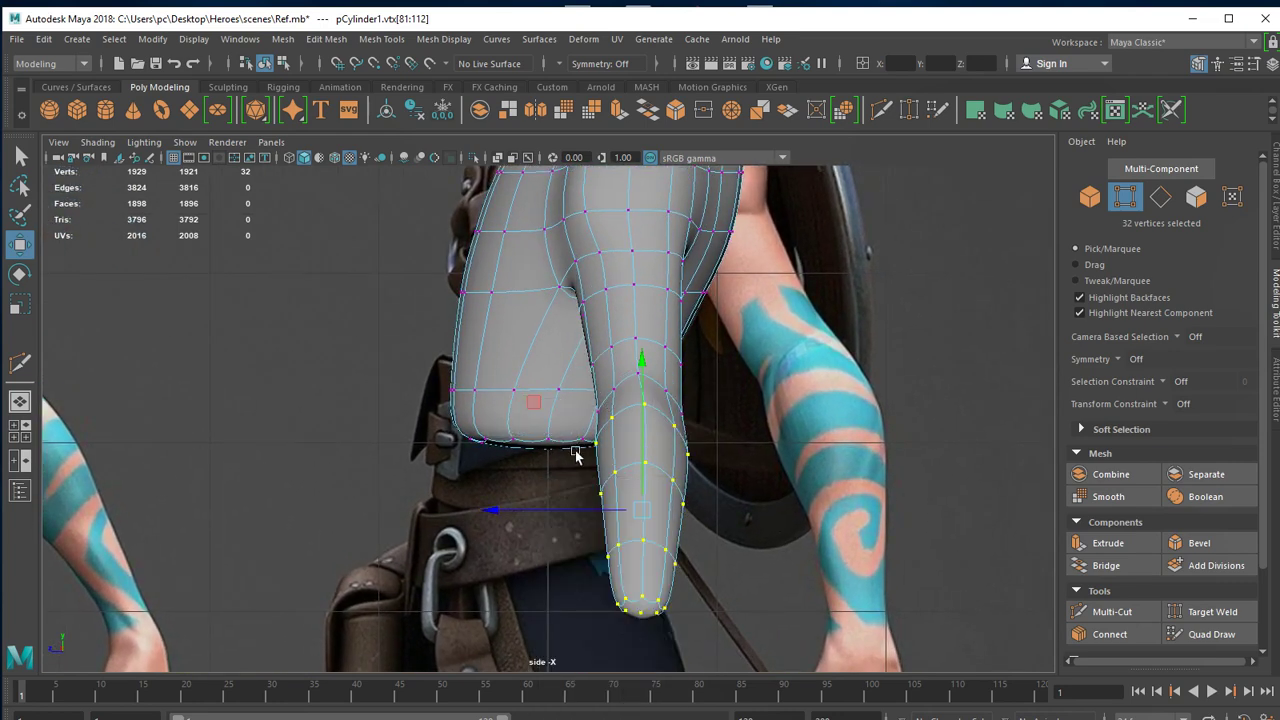
{"action": "left_click_drag", "start_coordinate": [578, 435], "coordinate": [612, 515]}
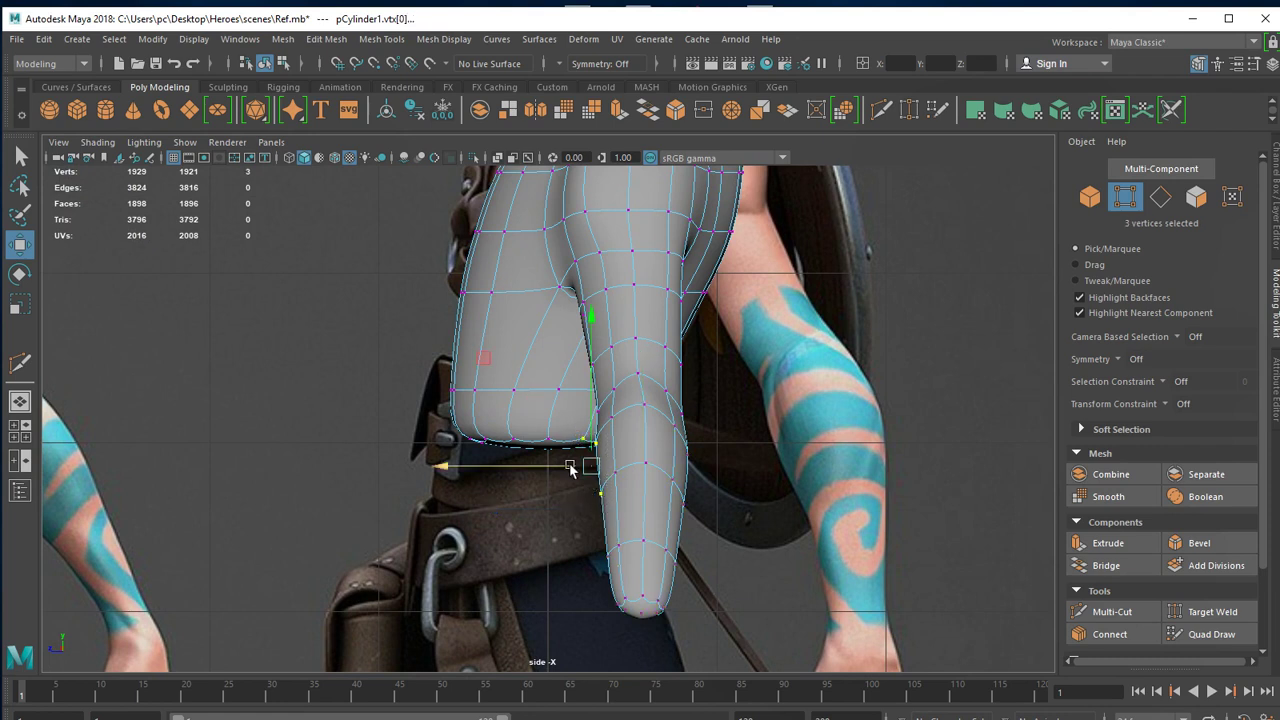
{"action": "left_click", "coordinate": [565, 462], "text": "ctrl"}
{"action": "left_click_drag", "start_coordinate": [536, 466], "coordinate": [527, 469]}
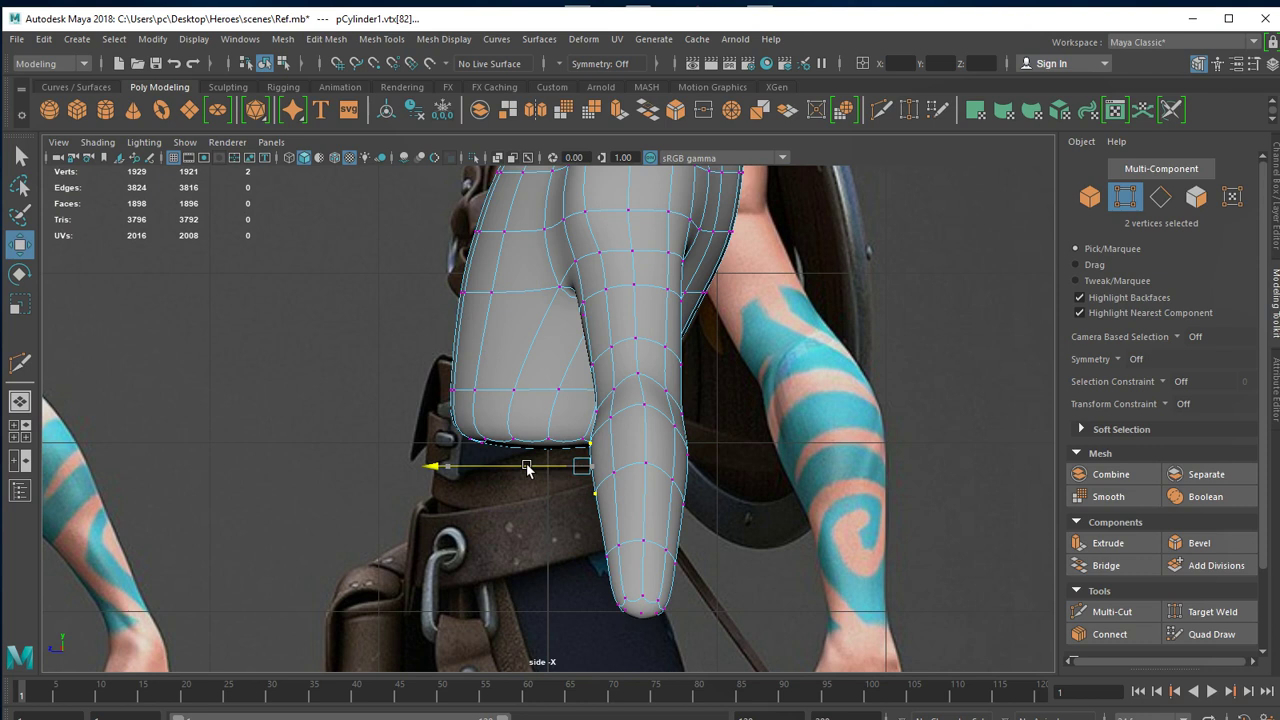
{"action": "left_click", "coordinate": [684, 447]}
{"action": "left_click", "coordinate": [679, 426]}
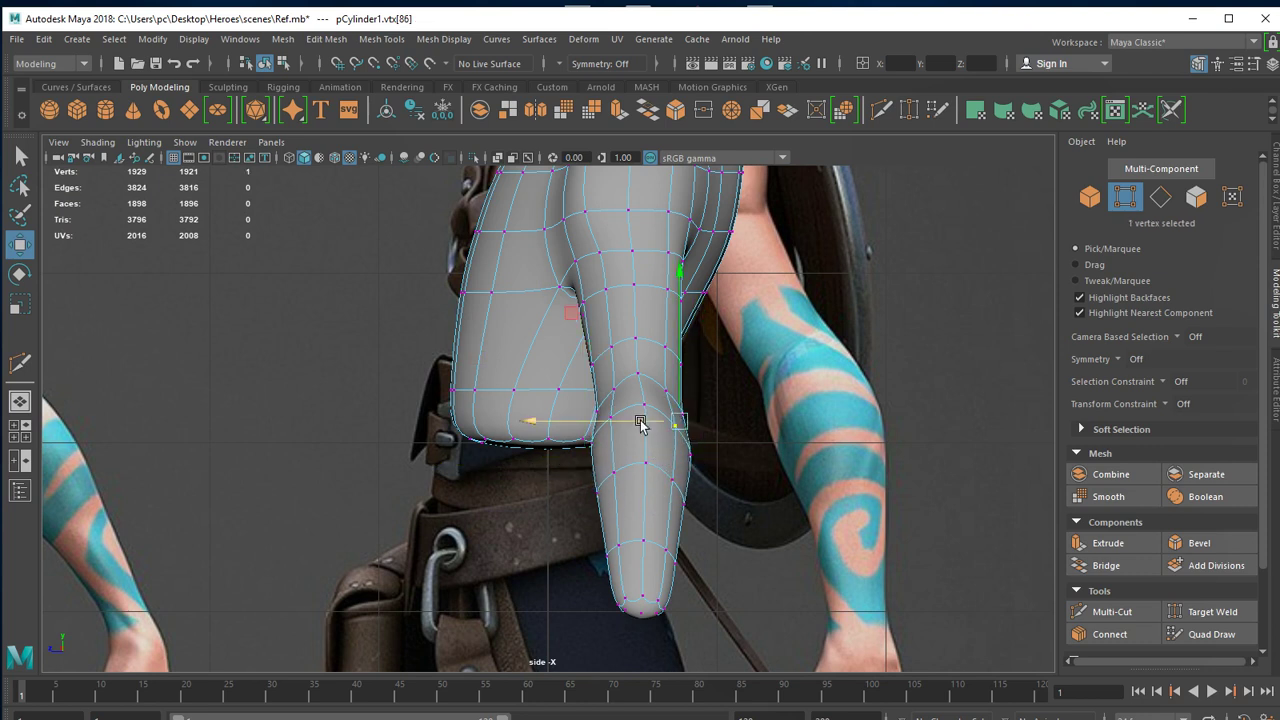
{"action": "left_click_drag", "start_coordinate": [640, 424], "coordinate": [647, 424]}
Shift the ring of vertices at the arm tip slightly left, then frame the shoulder.
{"action": "left_click", "coordinate": [687, 506]}
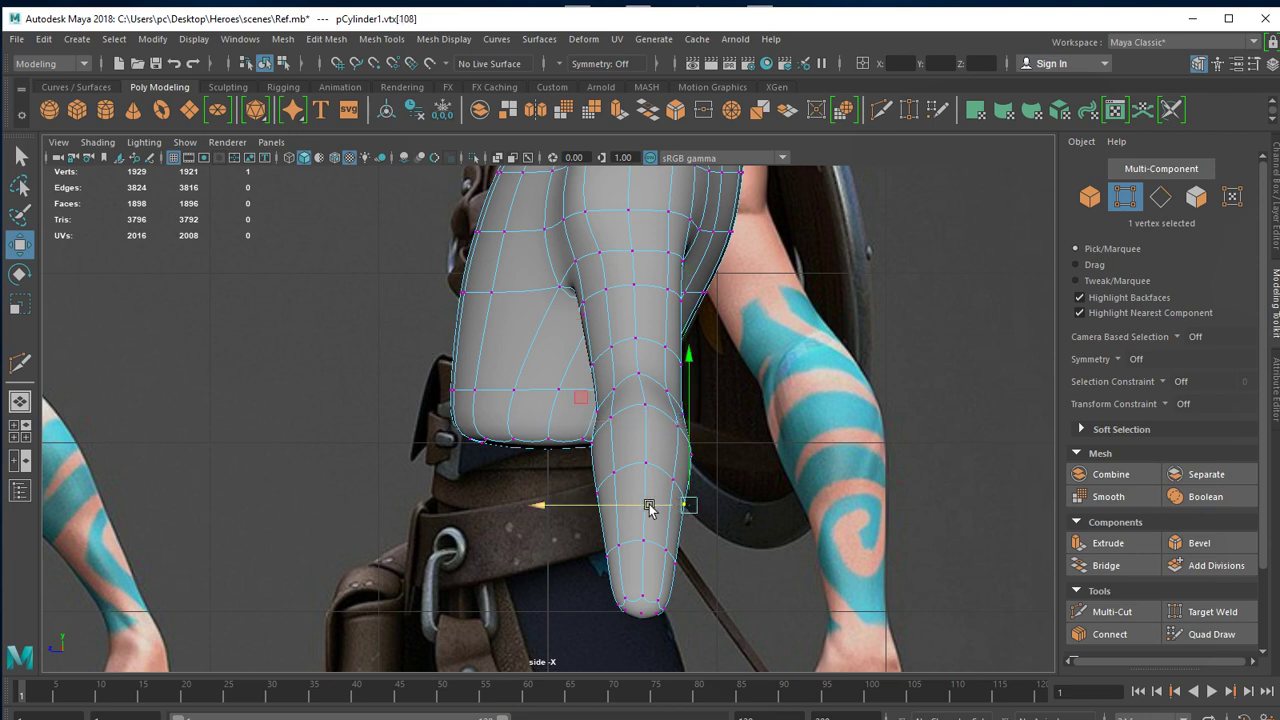
{"action": "left_click", "coordinate": [637, 507]}
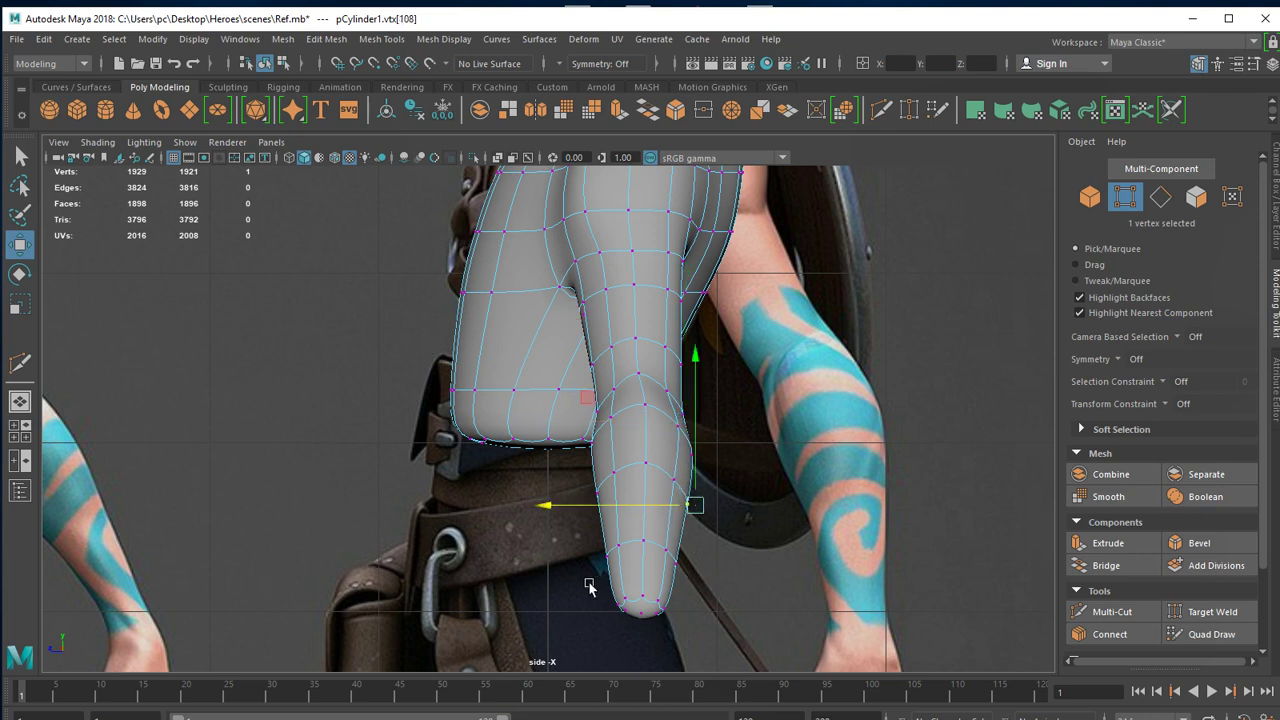
{"action": "left_click_drag", "start_coordinate": [589, 587], "coordinate": [690, 622]}
{"action": "left_click_drag", "start_coordinate": [577, 621], "coordinate": [572, 621]}
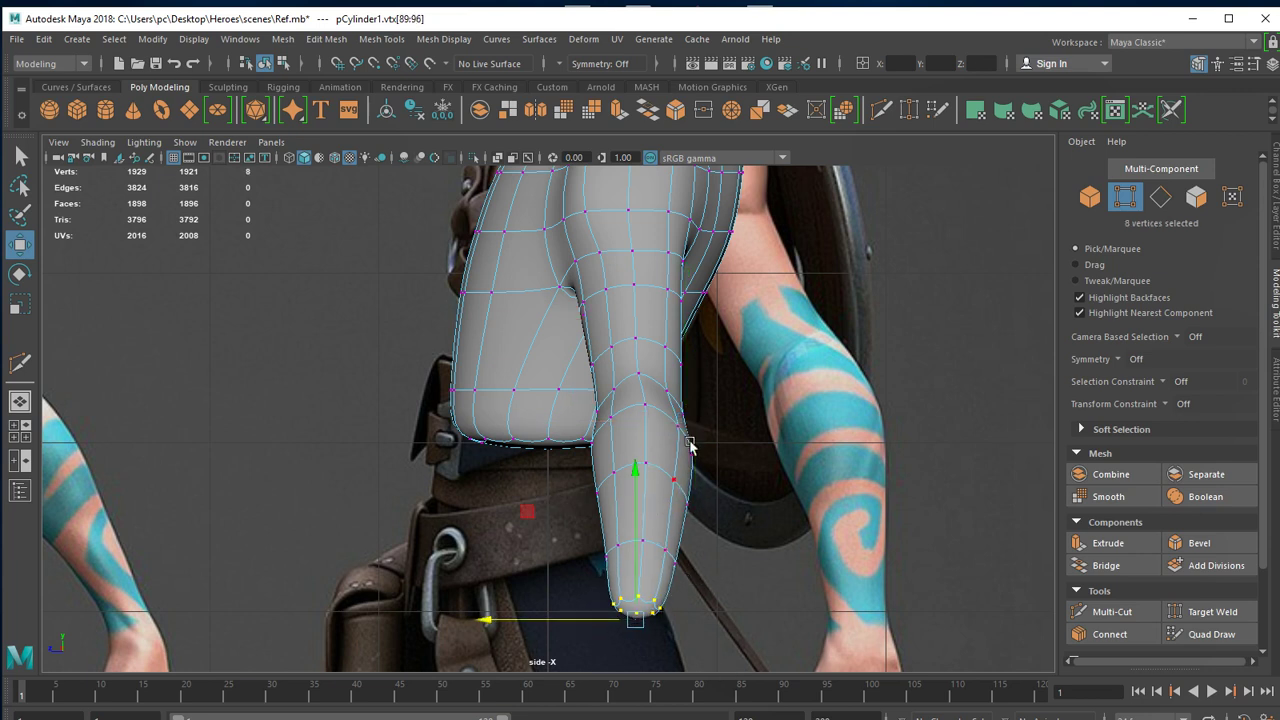
{"action": "middle_click_drag", "start_coordinate": [689, 446], "coordinate": [694, 505], "text": "alt"}
{"action": "middle_click_drag", "start_coordinate": [663, 447], "coordinate": [668, 443], "text": "alt"}
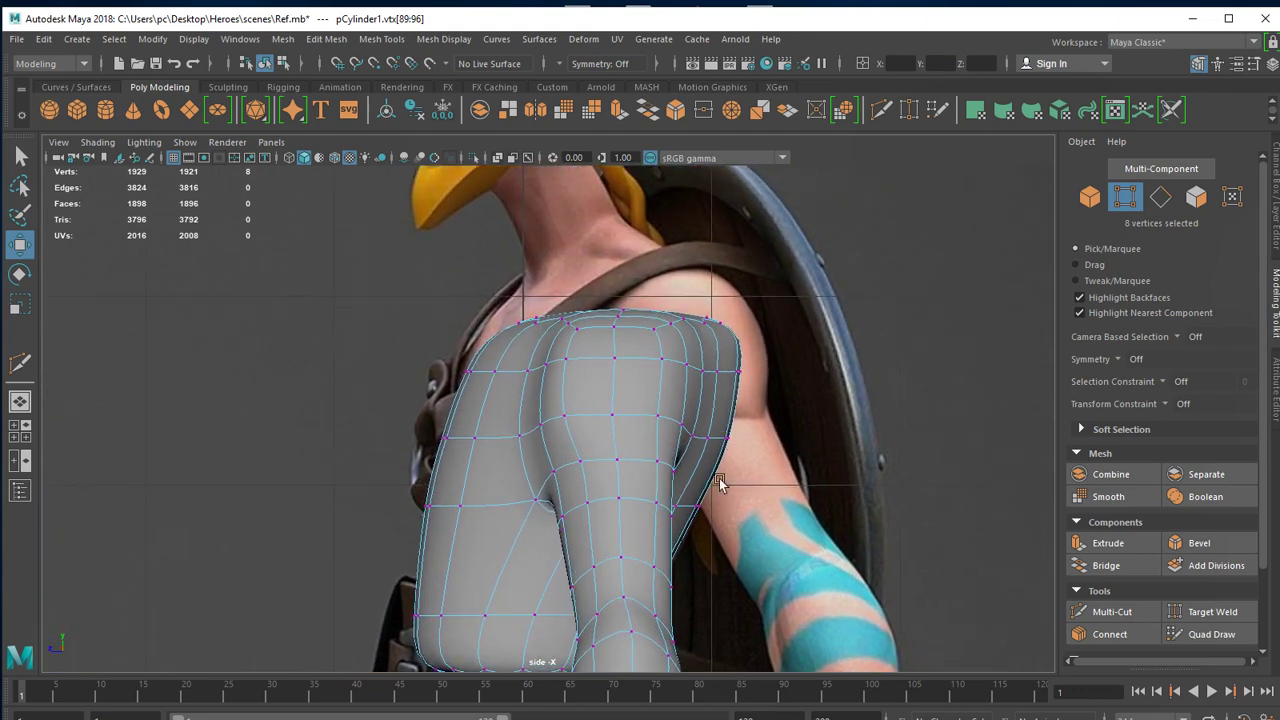
Show the faceted cage, nudge a chest vertex right, and slide top and neckline vertices left.
{"action": "key", "text": "1"}
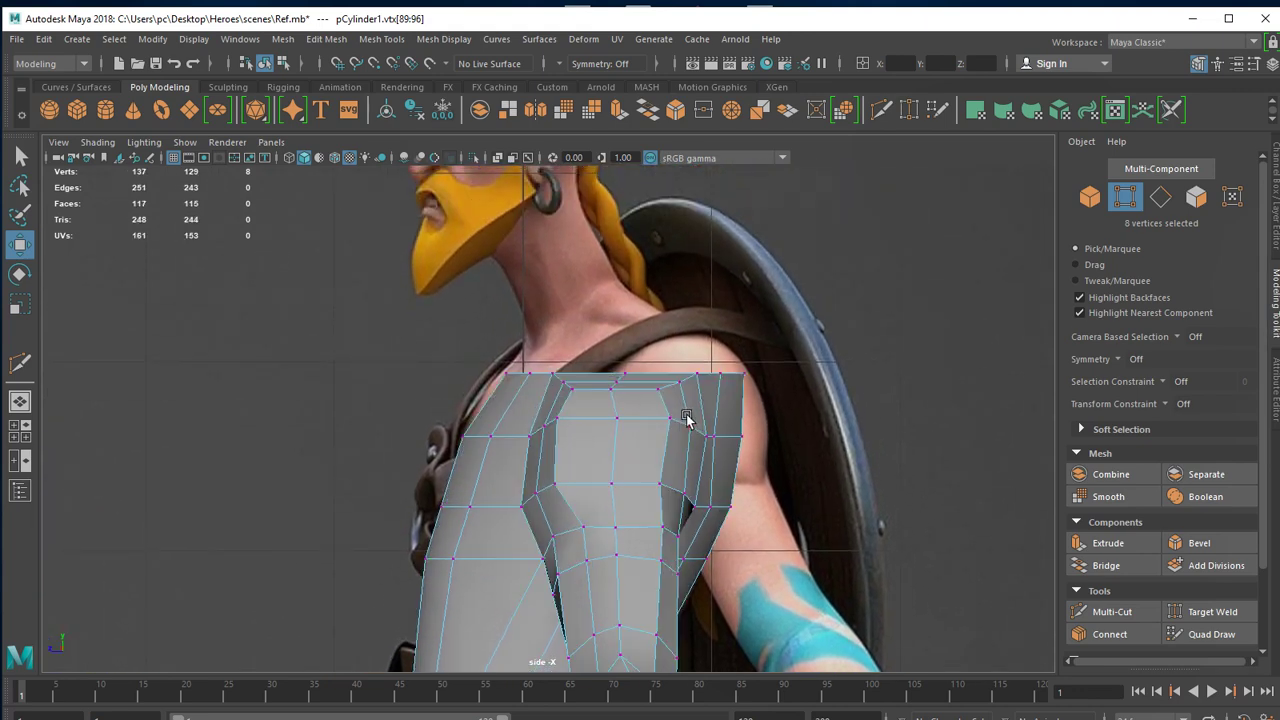
{"action": "scroll", "coordinate": [695, 430], "scroll_direction": "up", "scroll_amount": 2}
{"action": "scroll", "coordinate": [703, 447], "scroll_direction": "up", "scroll_amount": 2}
{"action": "left_click", "coordinate": [640, 452]}
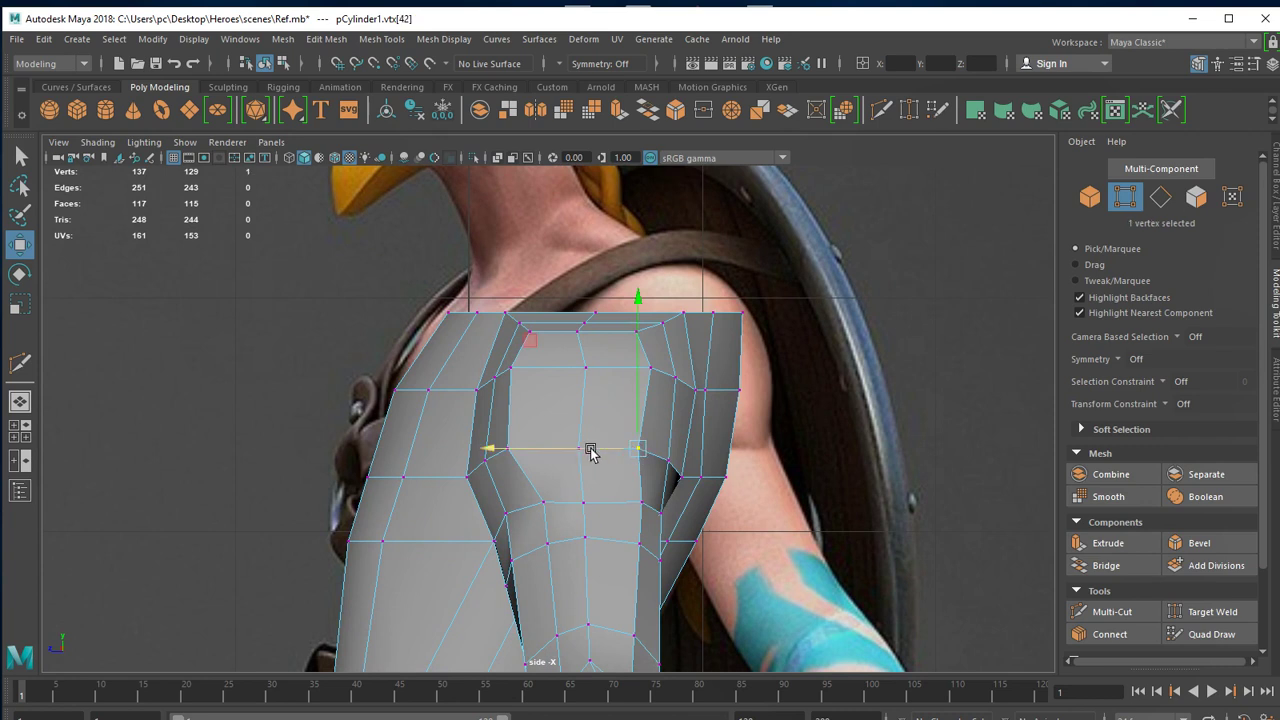
{"action": "left_click_drag", "start_coordinate": [589, 449], "coordinate": [597, 449]}
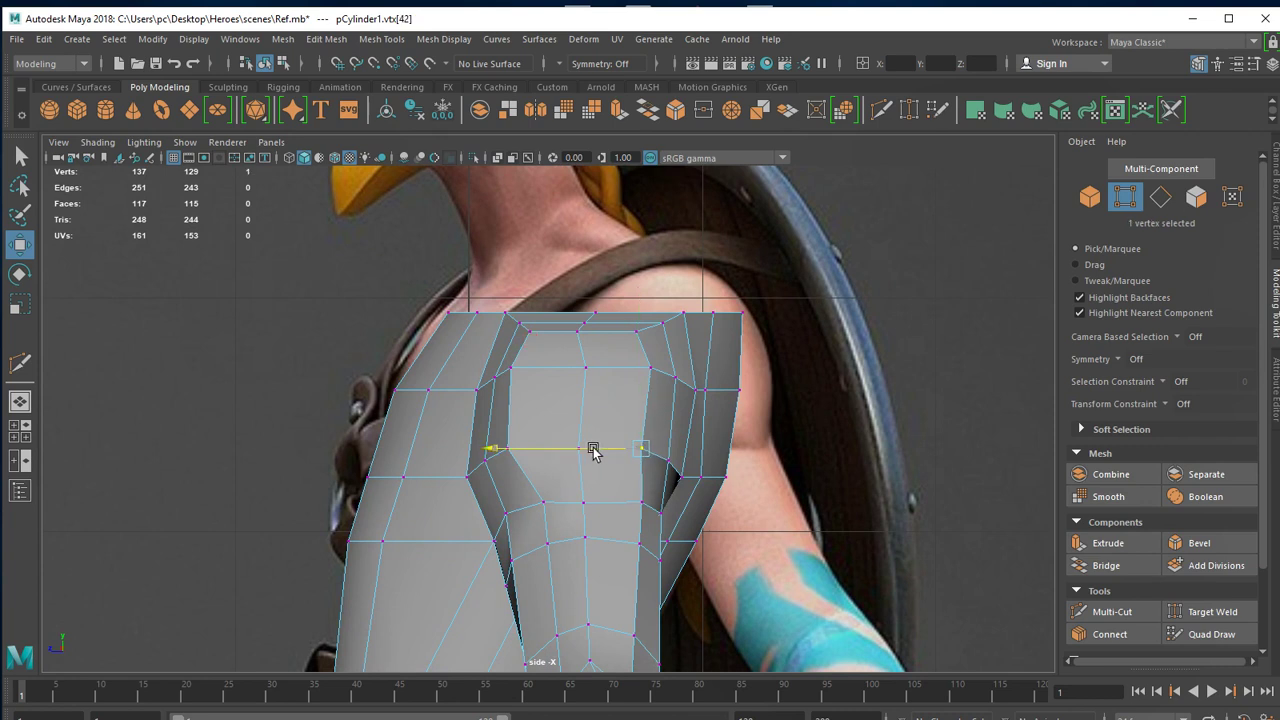
{"action": "left_click", "coordinate": [633, 330]}
{"action": "mouse_move", "coordinate": [608, 331]}
{"action": "left_mouse_down"}
{"action": "mouse_move", "coordinate": [594, 331]}
{"action": "mouse_move", "coordinate": [598, 382]}
{"action": "left_mouse_up"}
{"action": "left_click", "coordinate": [651, 367]}
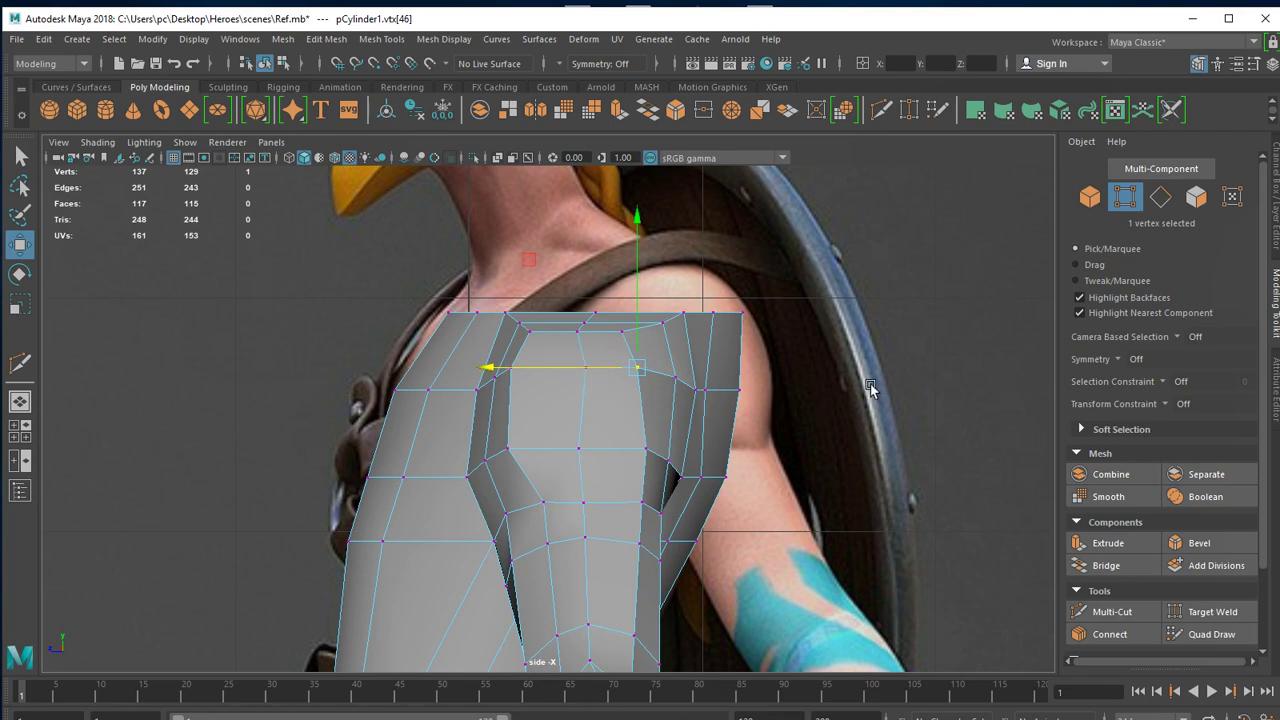
{"action": "left_click", "coordinate": [586, 367]}
{"action": "left_click_drag", "start_coordinate": [533, 368], "coordinate": [549, 368]}
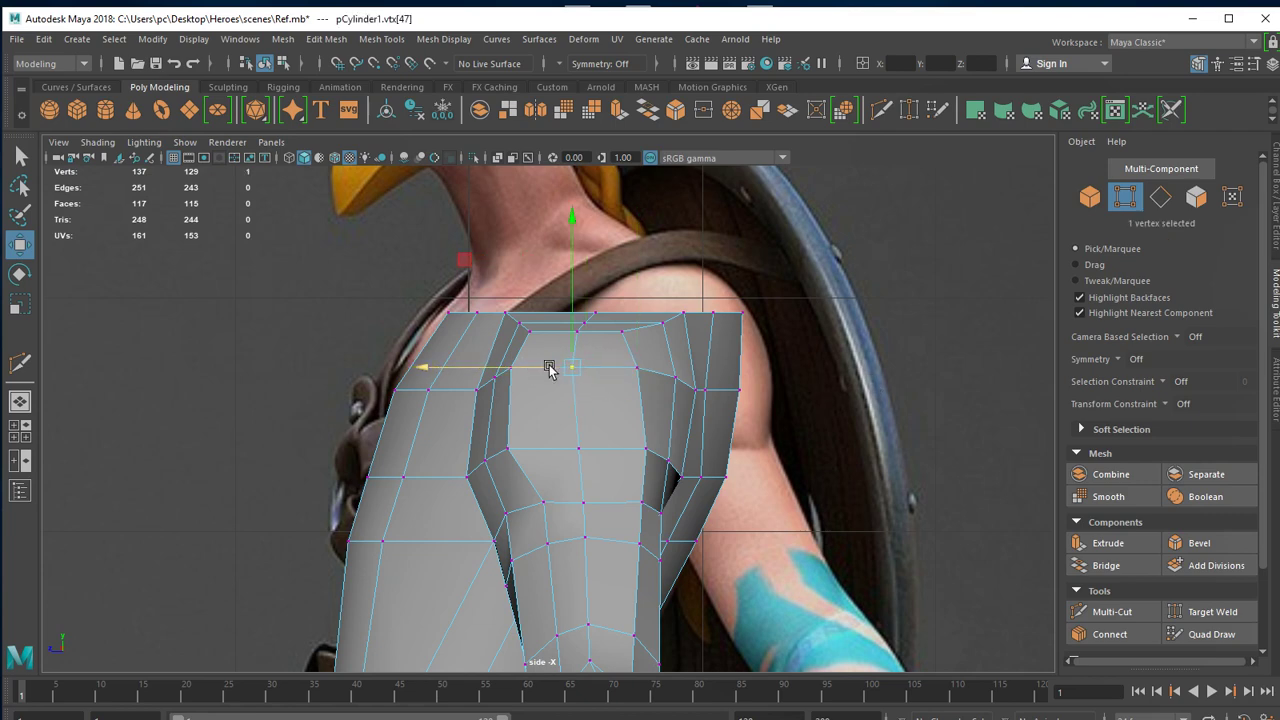
Push the outer shoulder vertex outward and nudge two chest vertices into line.
{"action": "scroll", "coordinate": [714, 452], "scroll_direction": "up", "scroll_amount": 2}
{"action": "middle_click_drag", "start_coordinate": [771, 449], "coordinate": [676, 362], "text": "alt"}
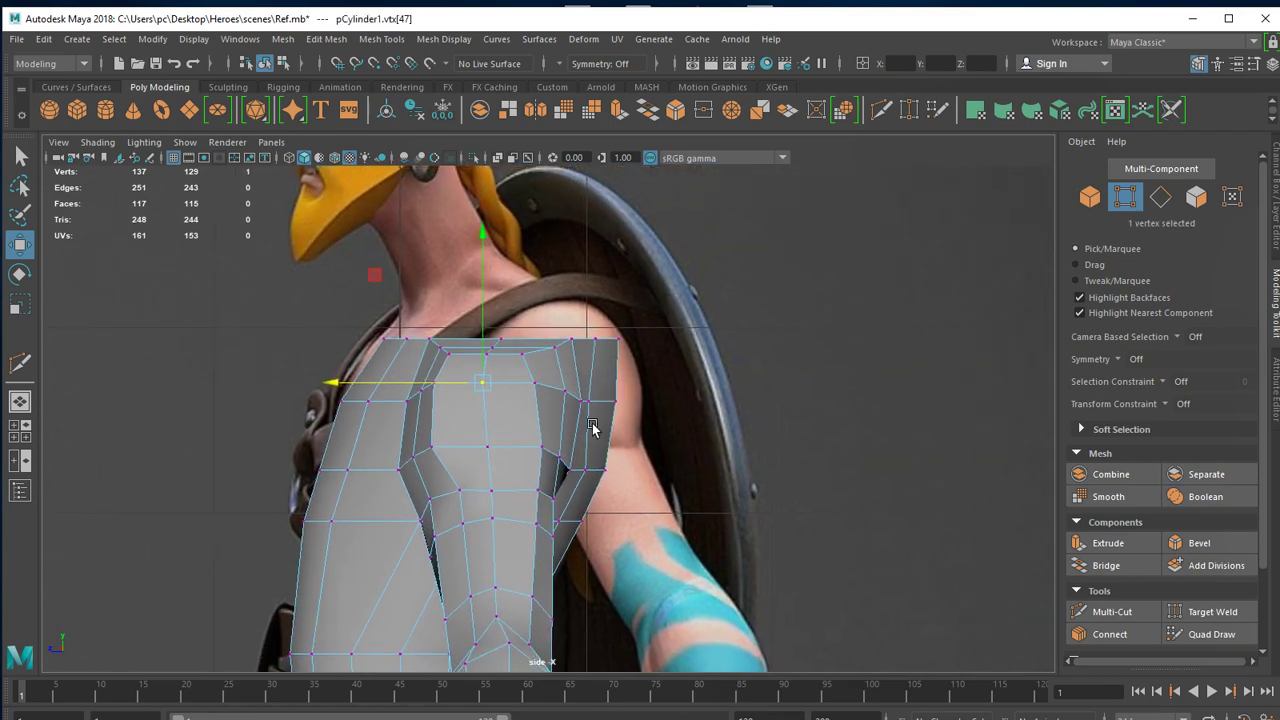
{"action": "left_click", "coordinate": [612, 390]}
{"action": "left_click_drag", "start_coordinate": [586, 394], "coordinate": [587, 397]}
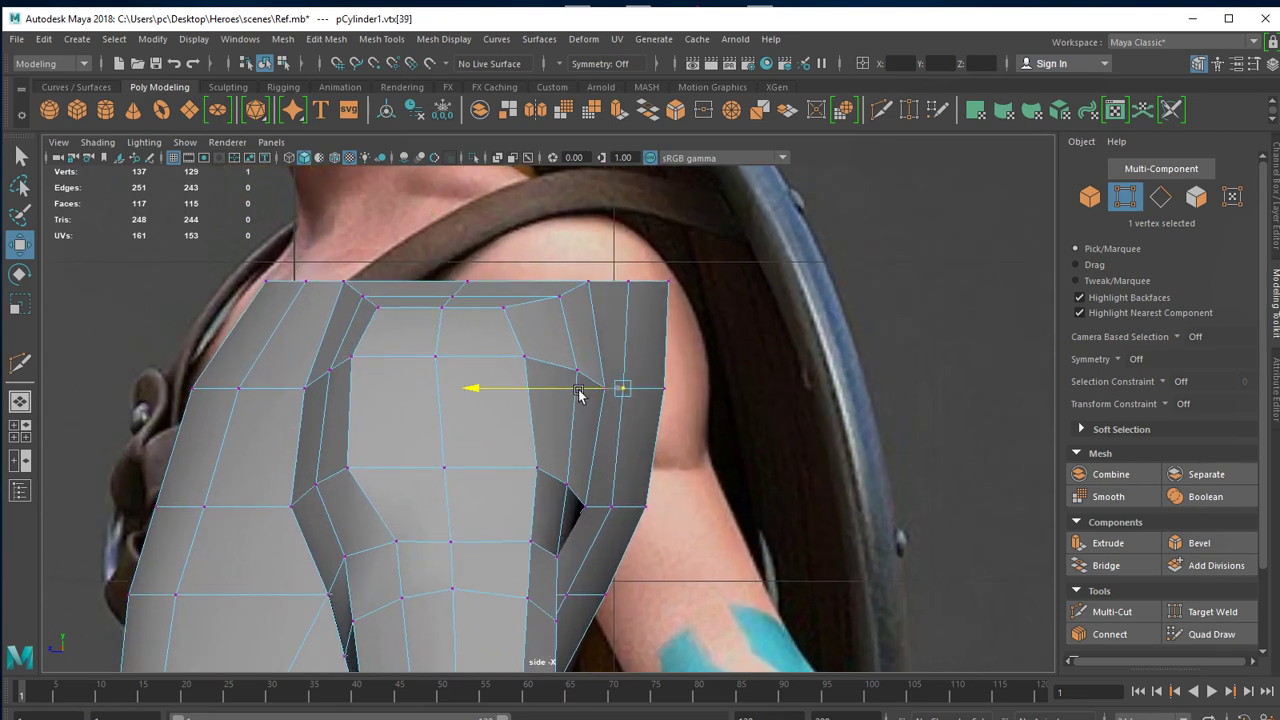
{"action": "left_click", "coordinate": [349, 470]}
{"action": "left_click_drag", "start_coordinate": [306, 469], "coordinate": [310, 469]}
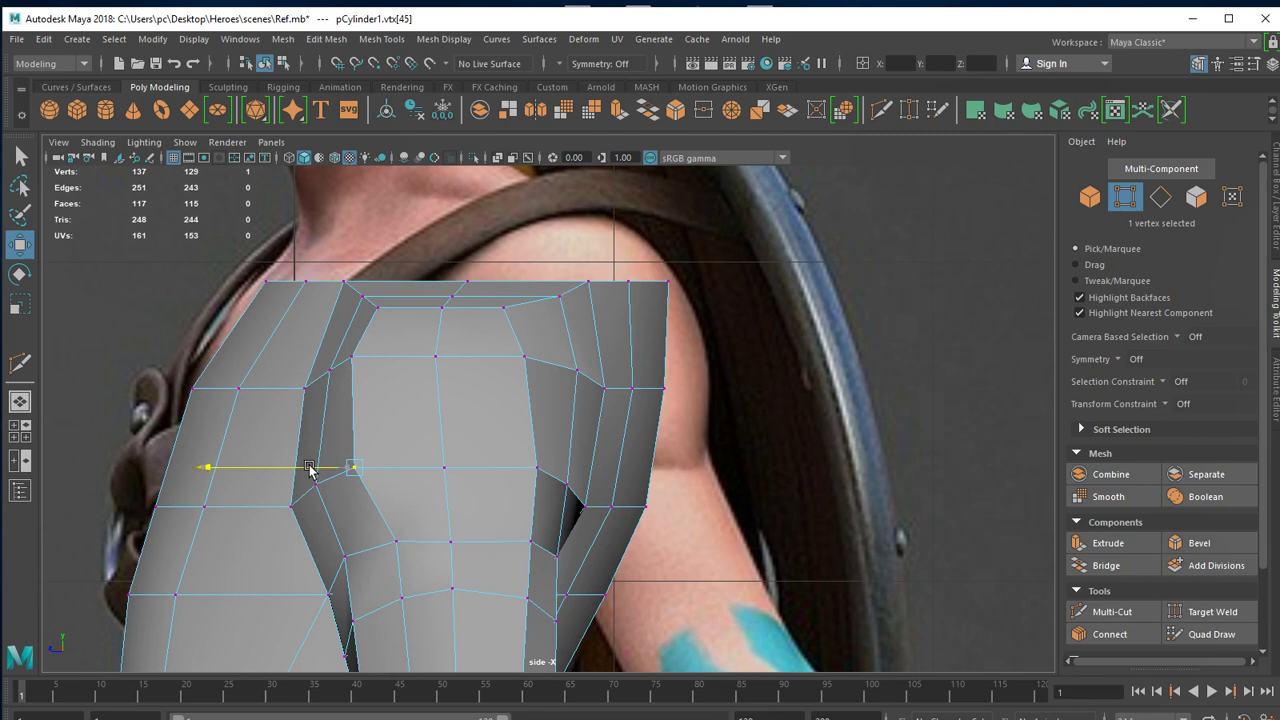
{"action": "left_click", "coordinate": [300, 390]}
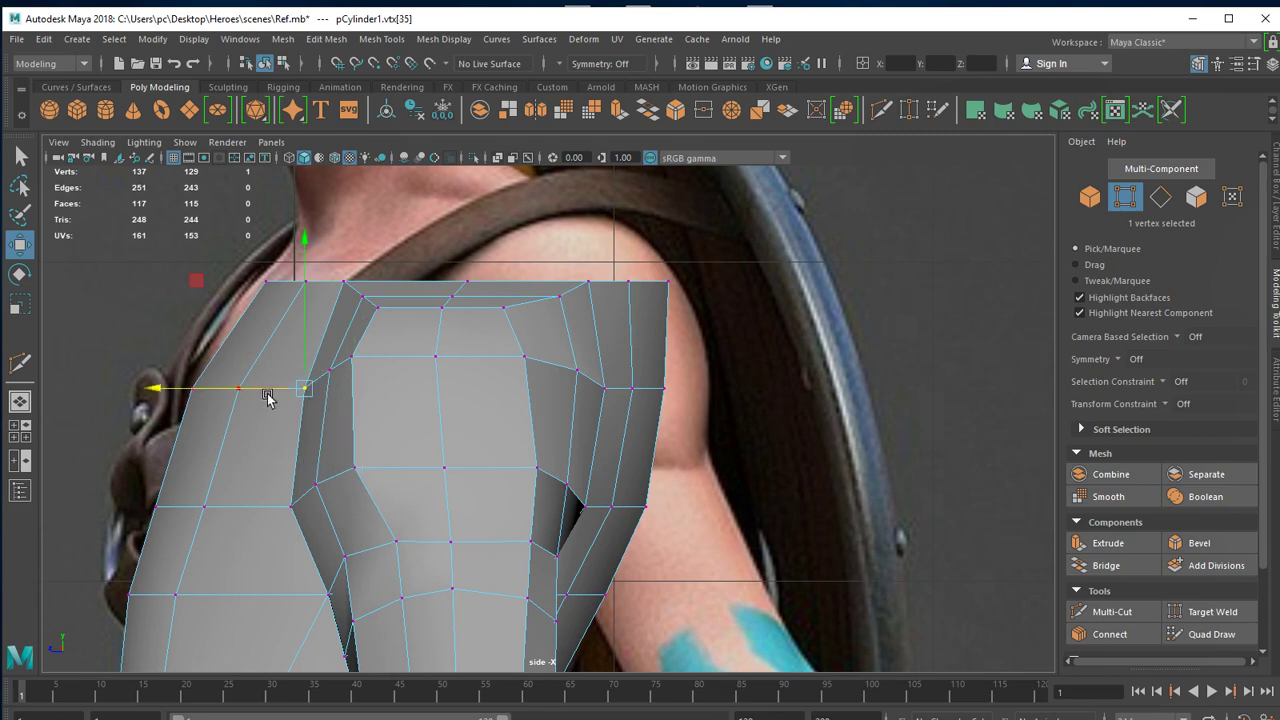
{"action": "left_click_drag", "start_coordinate": [262, 391], "coordinate": [254, 392]}
Maximize the perspective view and orbit the model to a new angle.
{"action": "key", "text": "space"}
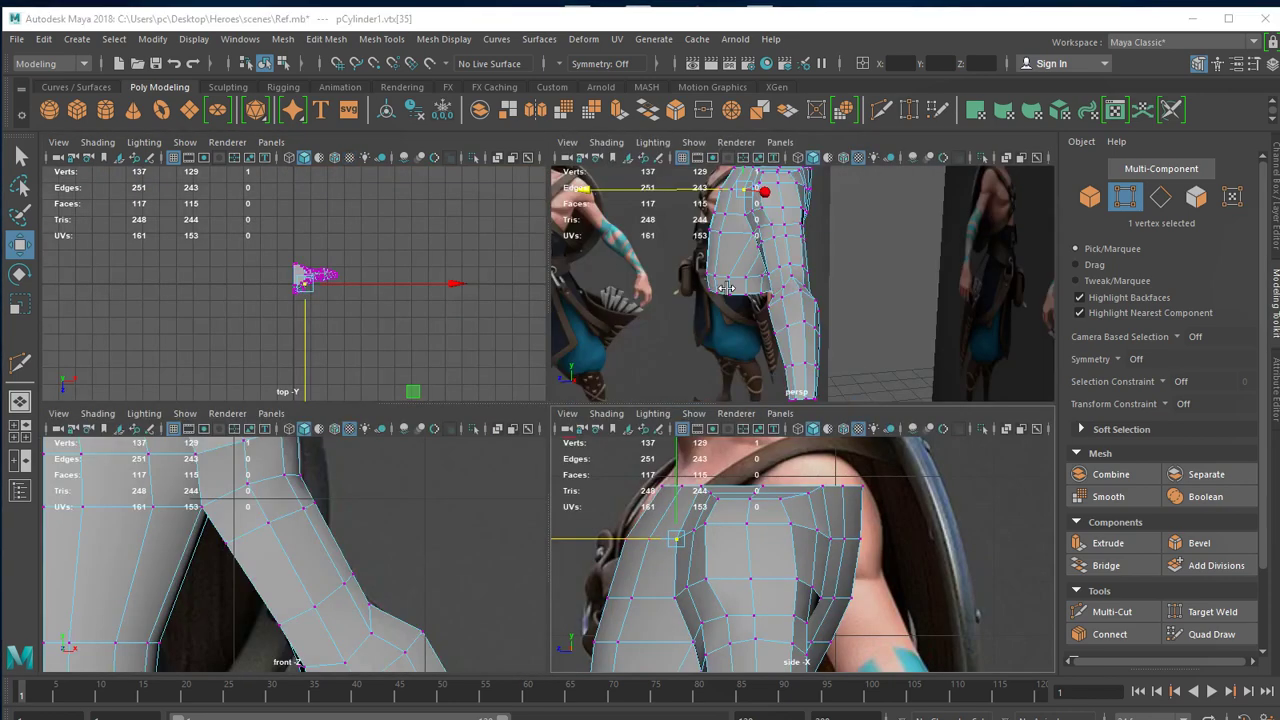
{"action": "key", "text": "space"}
{"action": "mouse_move", "coordinate": [470, 420]}
{"action": "left_mouse_down", "text": "alt"}
{"action": "mouse_move", "coordinate": [723, 557]}
{"action": "mouse_move", "coordinate": [745, 490]}
{"action": "mouse_move", "coordinate": [771, 474]}
{"action": "mouse_move", "coordinate": [640, 508]}
{"action": "mouse_move", "coordinate": [514, 508]}
{"action": "mouse_move", "coordinate": [645, 508]}
{"action": "left_mouse_up", "text": "alt"}
{"action": "scroll", "coordinate": [645, 508], "scroll_direction": "up", "scroll_amount": 5}
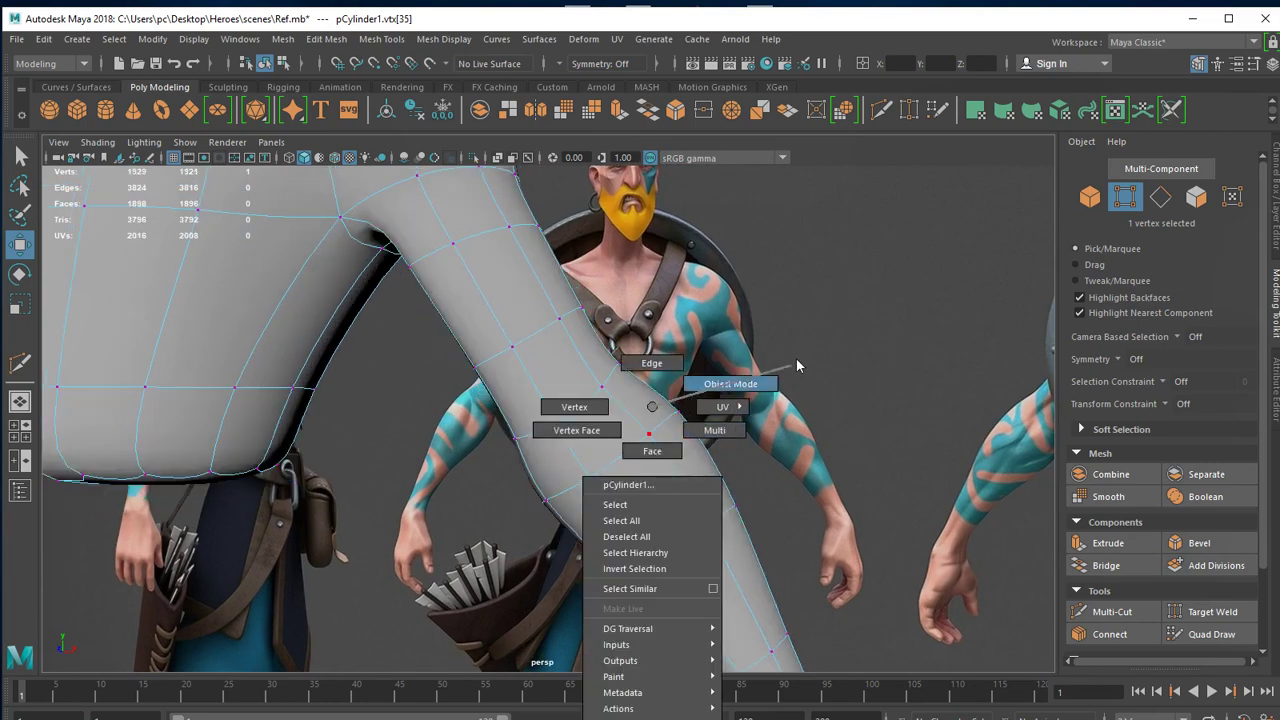
Return to object mode and press 1 to disable Smooth Mesh Preview.
{"action": "right_click_drag", "start_coordinate": [660, 405], "coordinate": [790, 370]}
{"action": "mouse_move", "coordinate": [790, 428]}
{"action": "left_mouse_down", "text": "alt"}
{"action": "mouse_move", "coordinate": [634, 447]}
{"action": "mouse_move", "coordinate": [529, 479]}
{"action": "left_mouse_up", "text": "alt"}
{"action": "scroll", "coordinate": [643, 434], "scroll_direction": "up", "scroll_amount": 2}
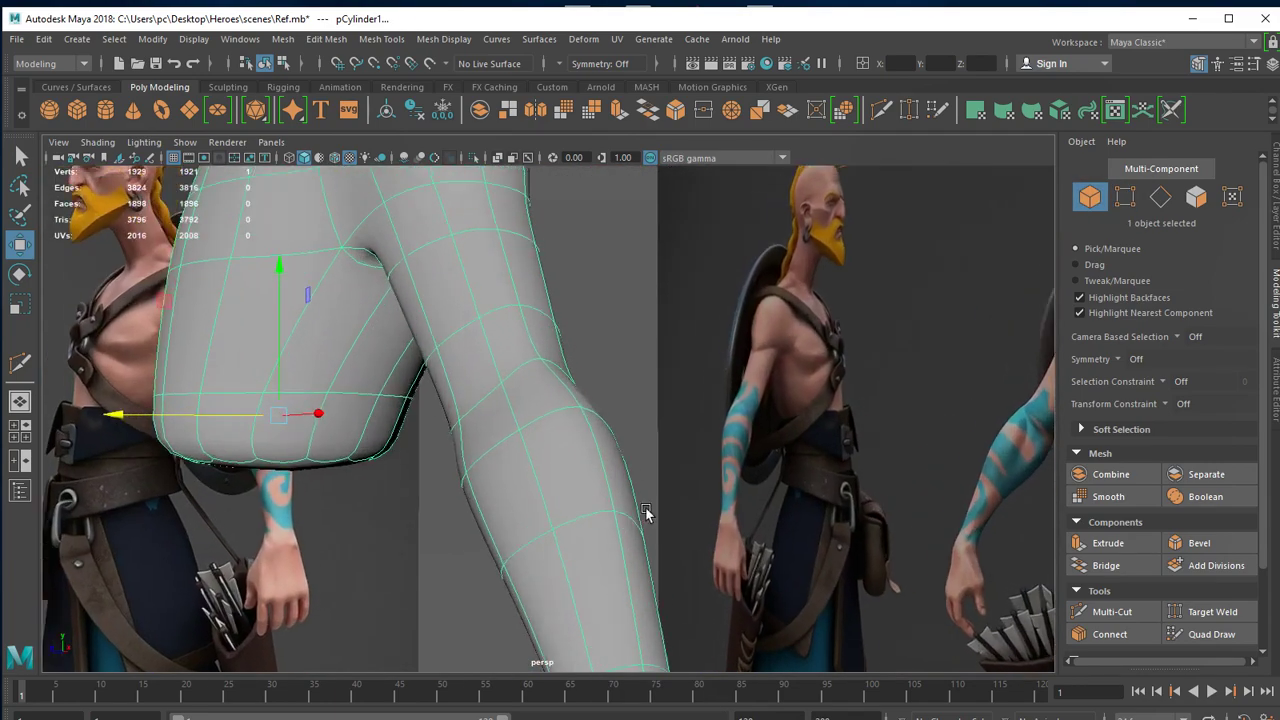
{"action": "scroll", "coordinate": [628, 434], "scroll_direction": "up", "scroll_amount": 2}
{"action": "mouse_move", "coordinate": [628, 434]}
{"action": "left_mouse_down", "text": "alt"}
{"action": "mouse_move", "coordinate": [726, 410]}
{"action": "mouse_move", "coordinate": [680, 371]}
{"action": "mouse_move", "coordinate": [617, 414]}
{"action": "mouse_move", "coordinate": [597, 480]}
{"action": "mouse_move", "coordinate": [323, 371]}
{"action": "mouse_move", "coordinate": [541, 459]}
{"action": "mouse_move", "coordinate": [645, 528]}
{"action": "left_mouse_up", "text": "alt"}
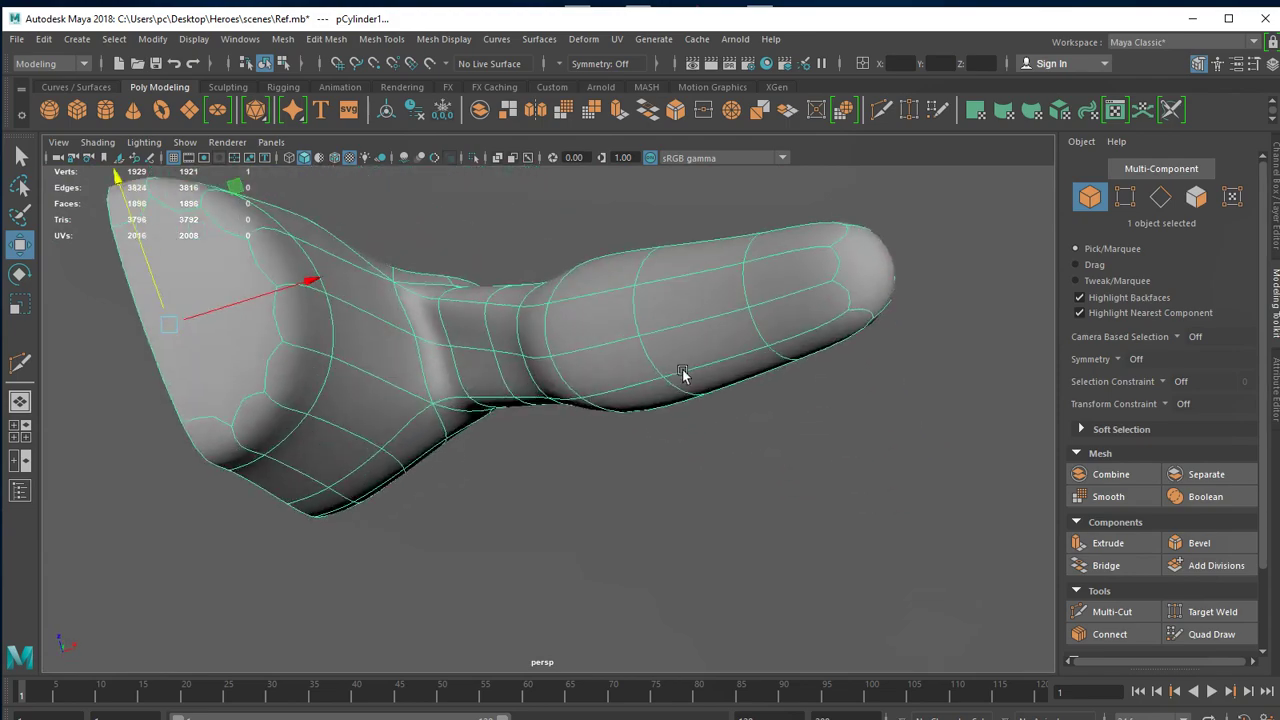
{"action": "scroll", "coordinate": [645, 528], "scroll_direction": "up", "scroll_amount": 2}
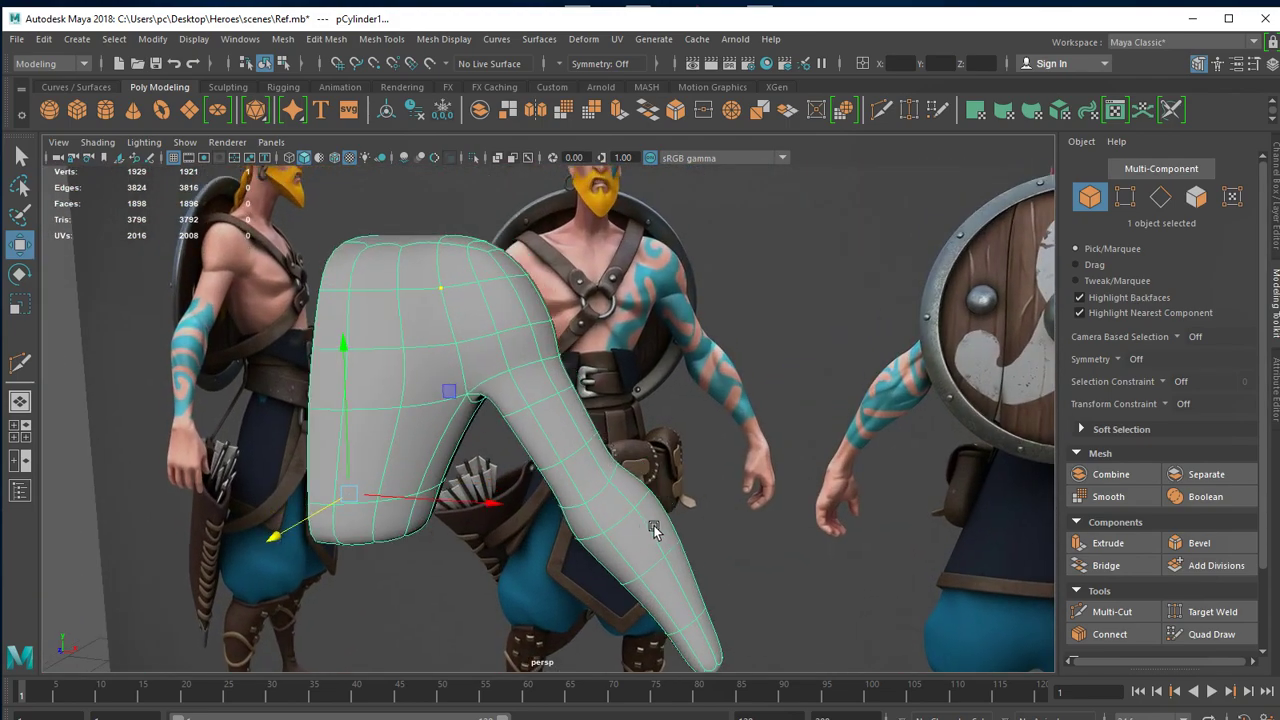
{"action": "key", "text": "1"}
Orbit around the low-poly cage to inspect it, ending on a frontal view.
{"action": "mouse_move", "coordinate": [737, 523]}
{"action": "left_mouse_down", "text": "alt"}
{"action": "mouse_move", "coordinate": [523, 517]}
{"action": "mouse_move", "coordinate": [558, 518]}
{"action": "left_mouse_up", "text": "alt"}
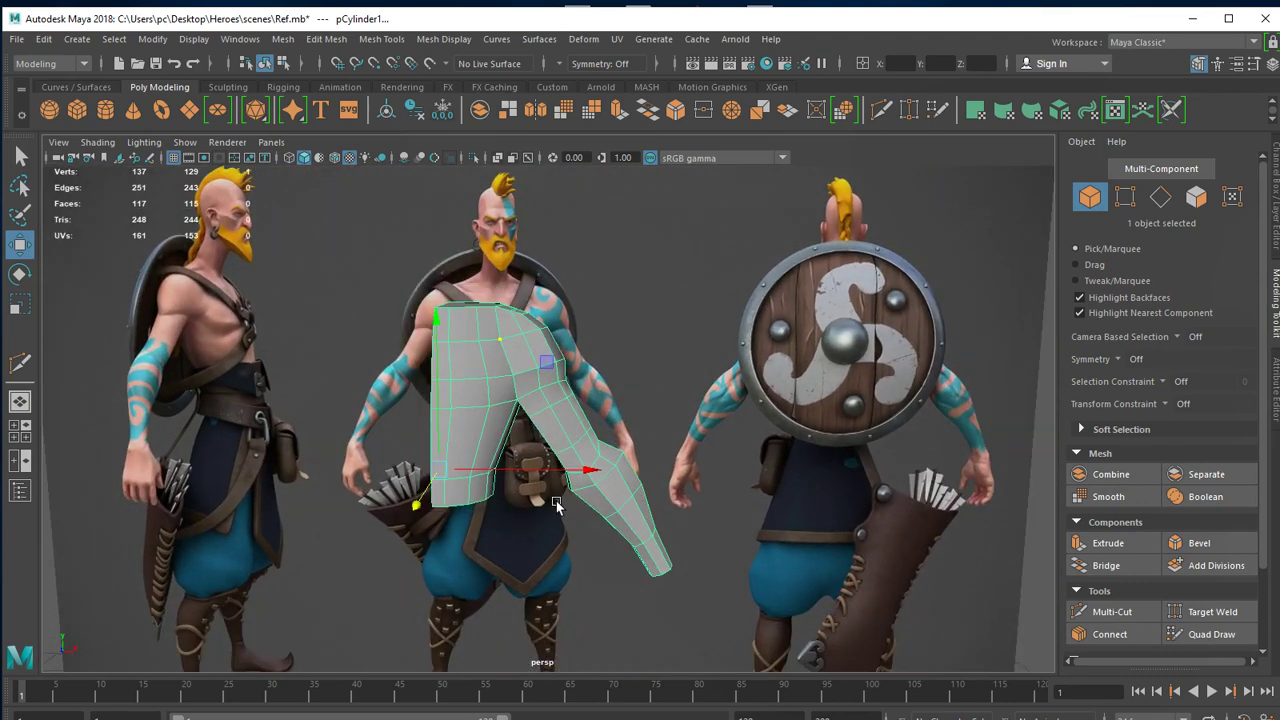
{"action": "left_click_drag", "start_coordinate": [557, 505], "coordinate": [700, 460], "text": "alt"}
{"action": "scroll", "coordinate": [742, 452], "scroll_direction": "up", "scroll_amount": 3}
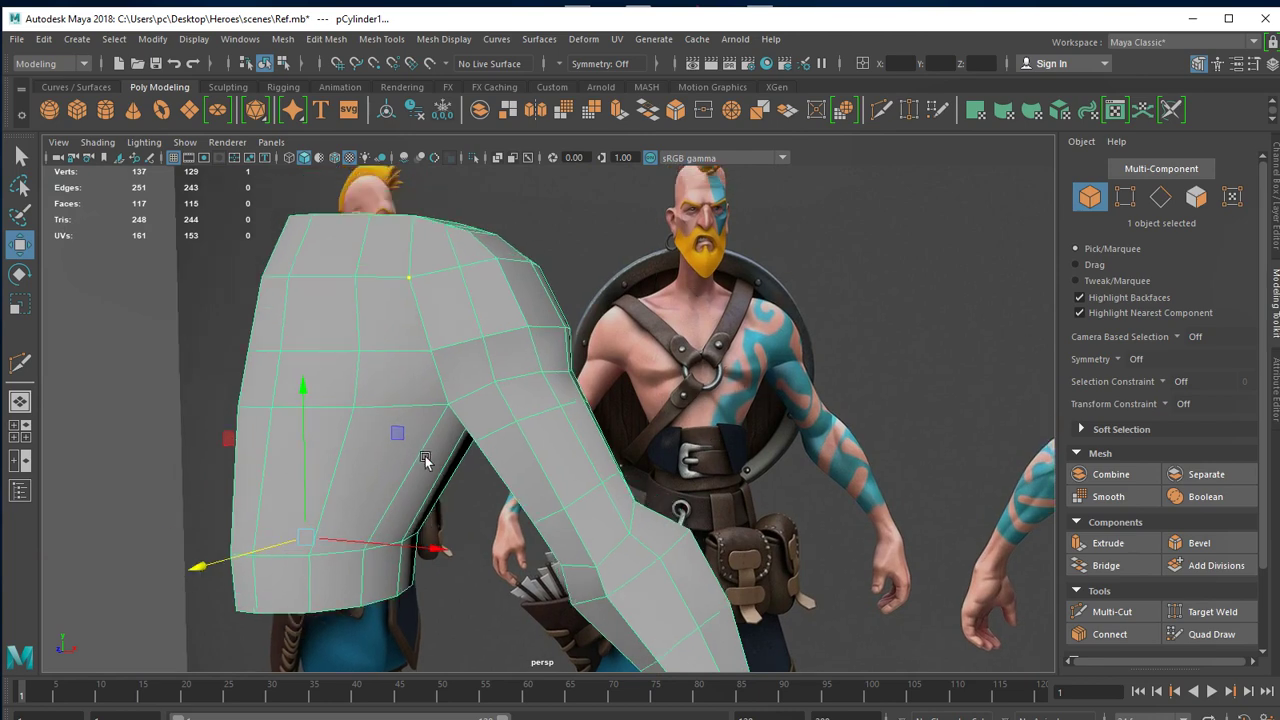
{"action": "mouse_move", "coordinate": [425, 456]}
{"action": "left_mouse_down", "text": "alt"}
{"action": "mouse_move", "coordinate": [534, 507]}
{"action": "mouse_move", "coordinate": [562, 499]}
{"action": "left_mouse_up", "text": "alt"}
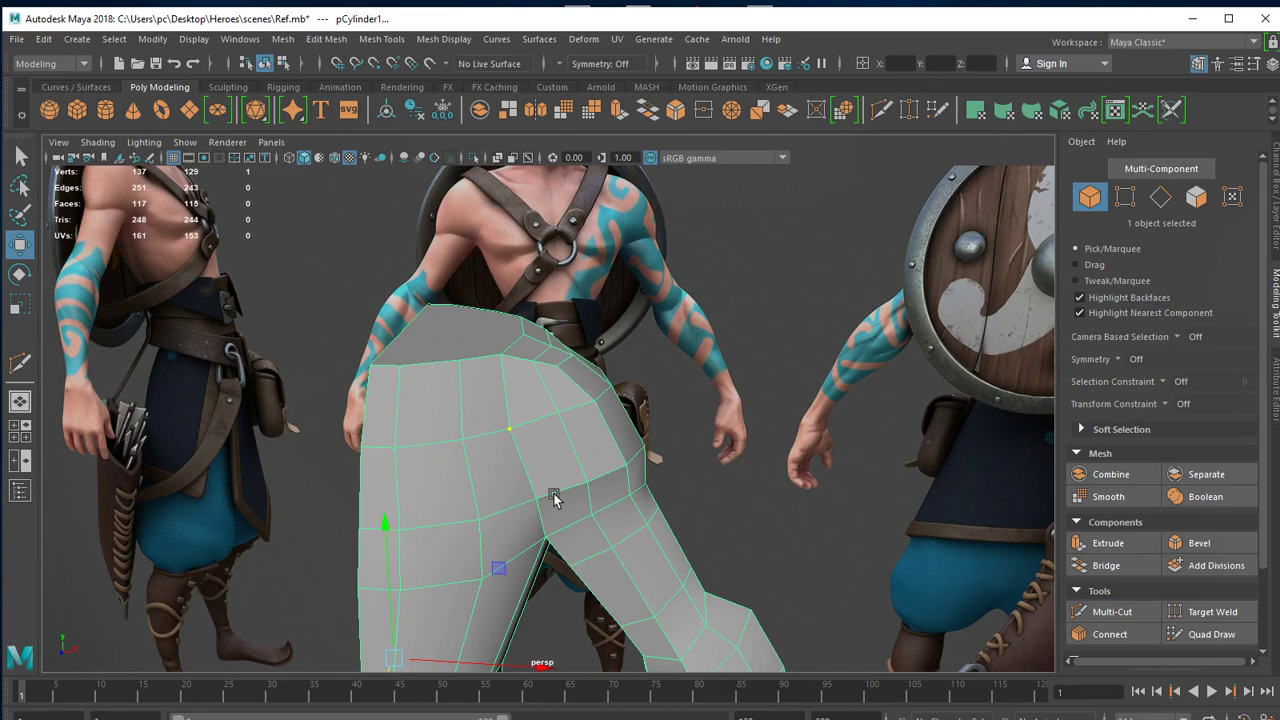
{"action": "scroll", "coordinate": [553, 493], "scroll_direction": "down", "scroll_amount": 3}
{"action": "mouse_move", "coordinate": [545, 470]}
{"action": "left_mouse_down", "text": "alt"}
{"action": "mouse_move", "coordinate": [581, 519]}
{"action": "mouse_move", "coordinate": [608, 486]}
{"action": "mouse_move", "coordinate": [588, 502]}
{"action": "left_mouse_up", "text": "alt"}
{"action": "scroll", "coordinate": [650, 503], "scroll_direction": "up", "scroll_amount": 3}
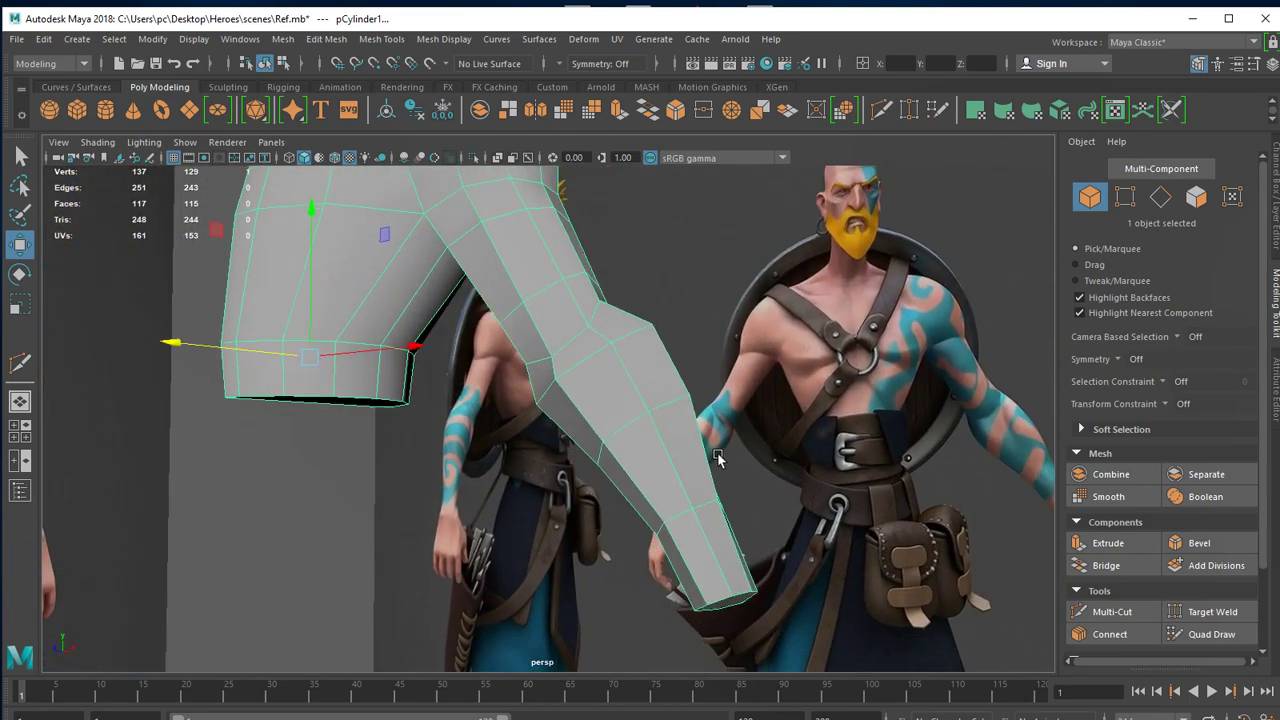
{"action": "scroll", "coordinate": [706, 507], "scroll_direction": "down", "scroll_amount": 3}
{"action": "left_click_drag", "start_coordinate": [706, 507], "coordinate": [592, 486], "text": "alt"}
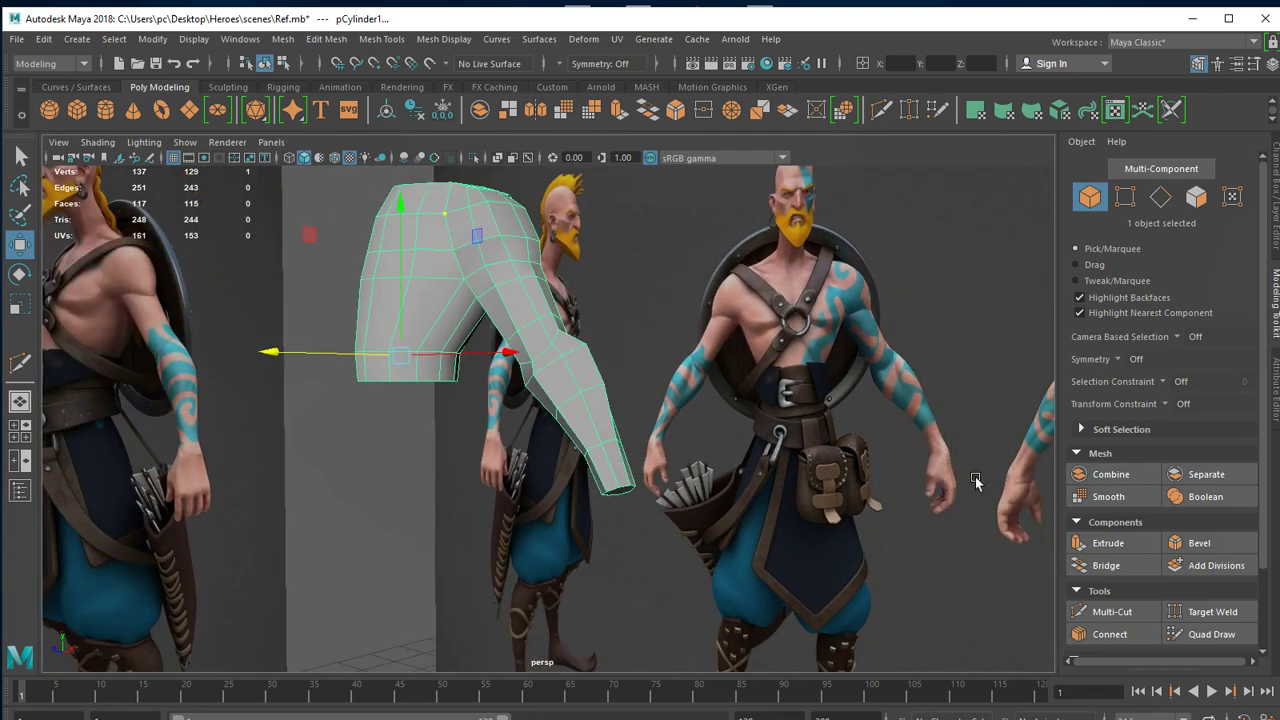
{"action": "left_click_drag", "start_coordinate": [555, 333], "coordinate": [604, 490], "text": "alt"}
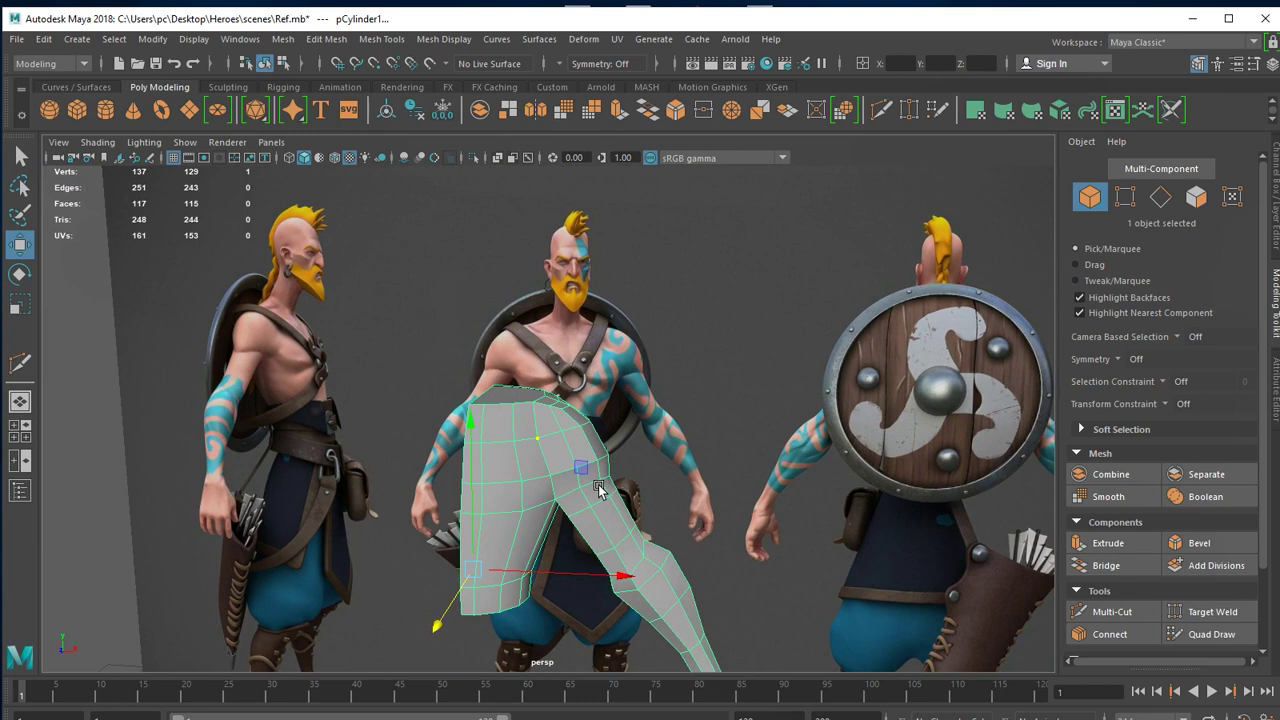
Frame the torso mesh in the perspective view, looking down on its top.
{"action": "key", "text": "space"}
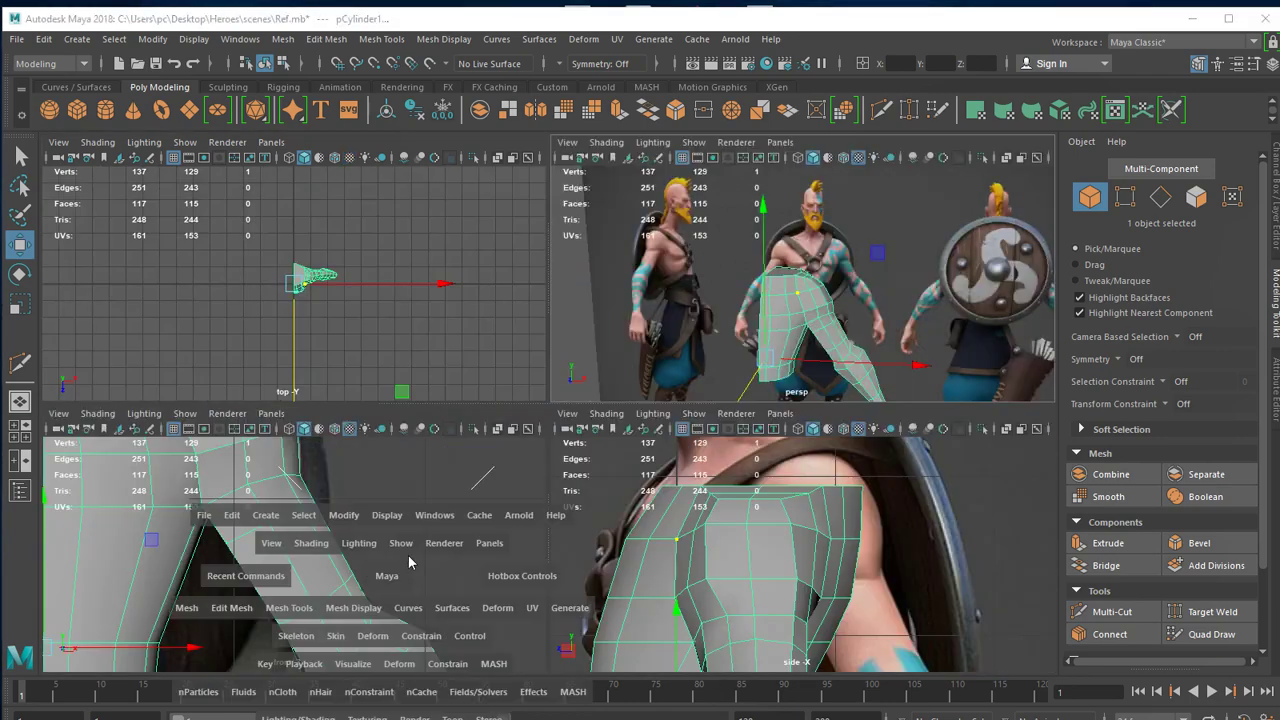
{"action": "key", "text": "space"}
{"action": "scroll", "coordinate": [803, 514], "scroll_direction": "down", "scroll_amount": 2}
{"action": "scroll", "coordinate": [440, 420], "scroll_direction": "down", "scroll_amount": 10}
{"action": "scroll", "coordinate": [425, 342], "scroll_direction": "up", "scroll_amount": 15}
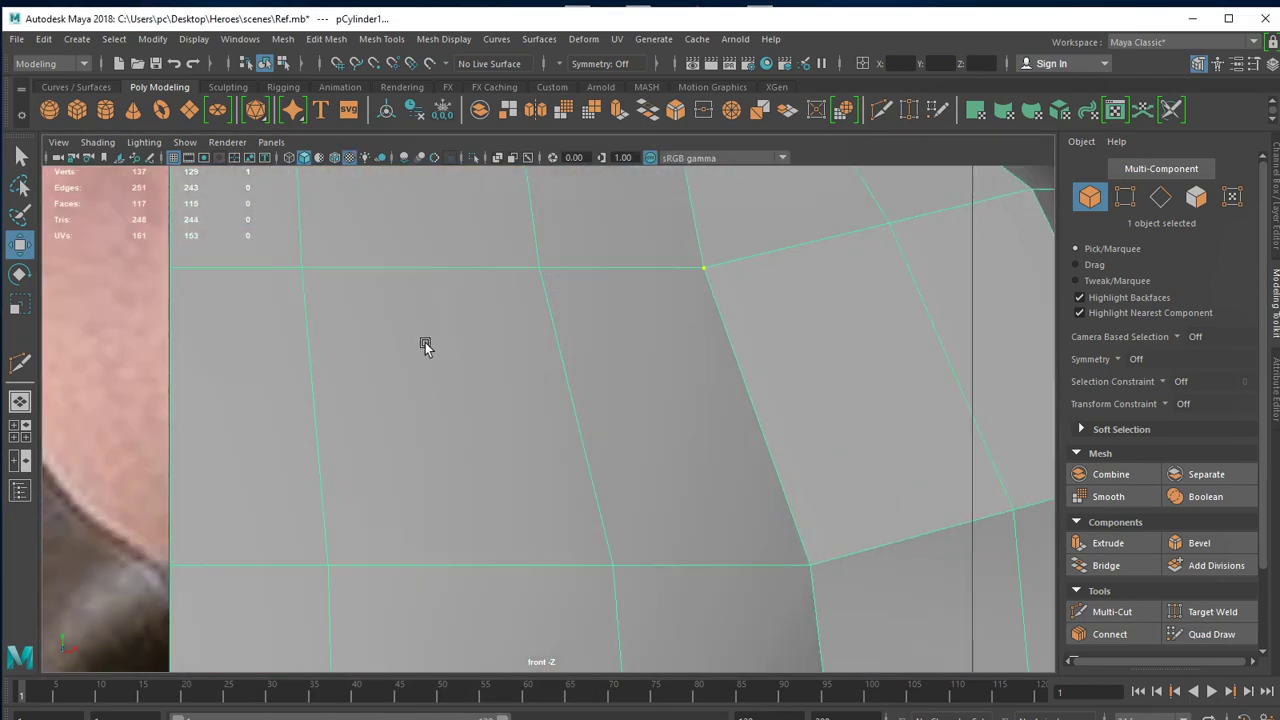
{"action": "scroll", "coordinate": [548, 429], "scroll_direction": "down", "scroll_amount": 5}
{"action": "middle_click_drag", "start_coordinate": [548, 429], "coordinate": [546, 446], "text": "alt"}
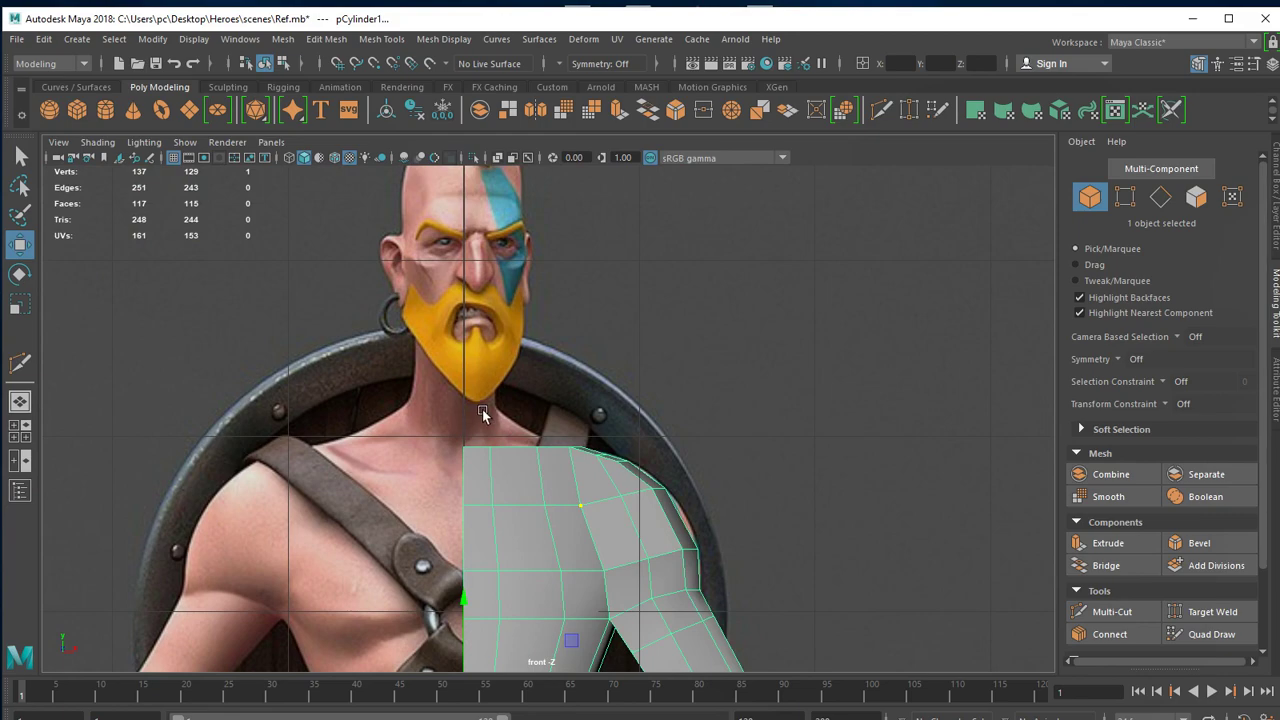
{"action": "key", "text": "space"}
{"action": "key", "text": "space"}
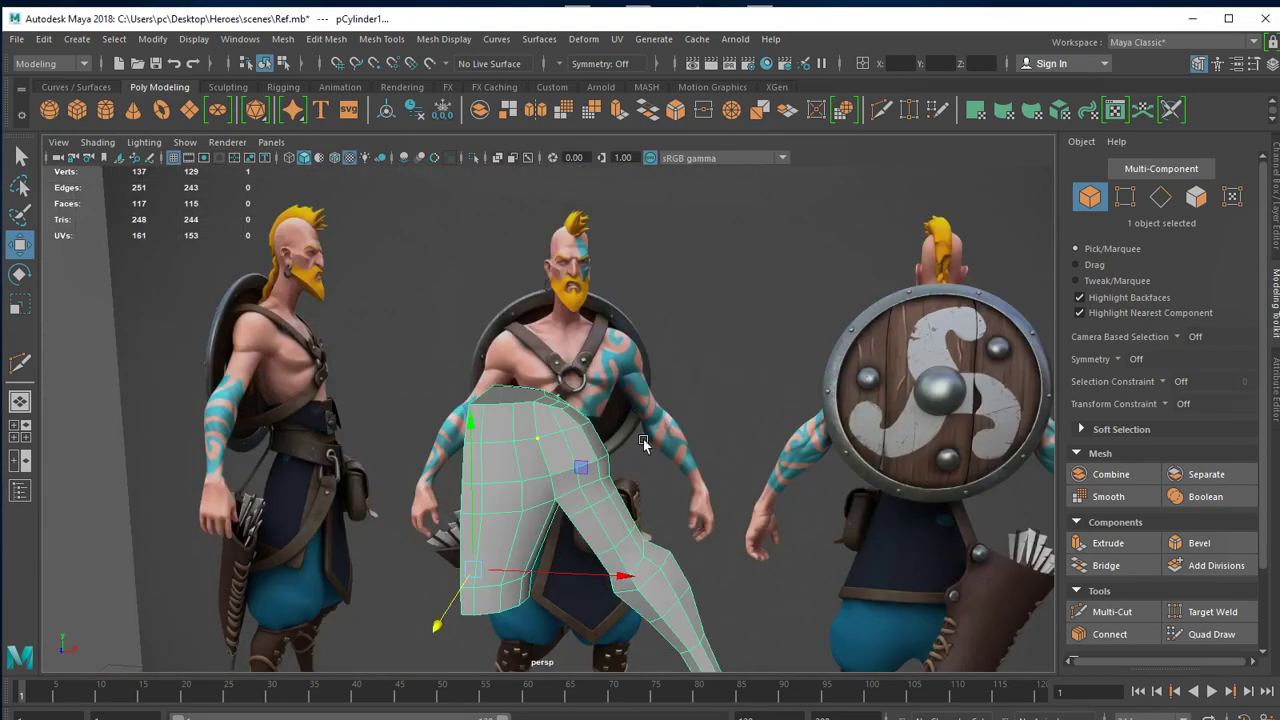
{"action": "left_click_drag", "start_coordinate": [643, 439], "coordinate": [579, 474], "text": "alt"}
{"action": "scroll", "coordinate": [724, 500], "scroll_direction": "up", "scroll_amount": 3}
{"action": "mouse_move", "coordinate": [724, 500]}
{"action": "left_mouse_down", "text": "alt"}
{"action": "mouse_move", "coordinate": [626, 397]}
{"action": "mouse_move", "coordinate": [537, 429]}
{"action": "mouse_move", "coordinate": [680, 426]}
{"action": "mouse_move", "coordinate": [580, 447]}
{"action": "mouse_move", "coordinate": [662, 440]}
{"action": "left_mouse_up", "text": "alt"}
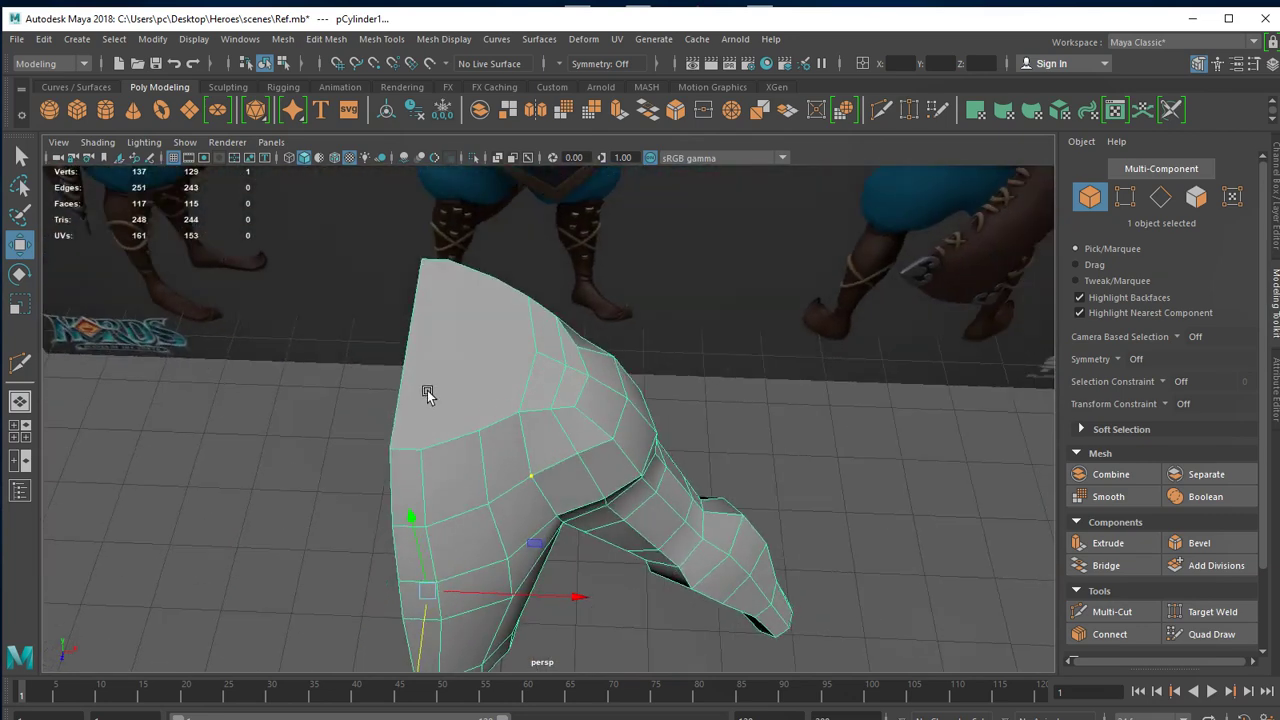
Switch to Face mode and select the flat top cap face of pCylinder1.
{"action": "right_click", "coordinate": [457, 351]}
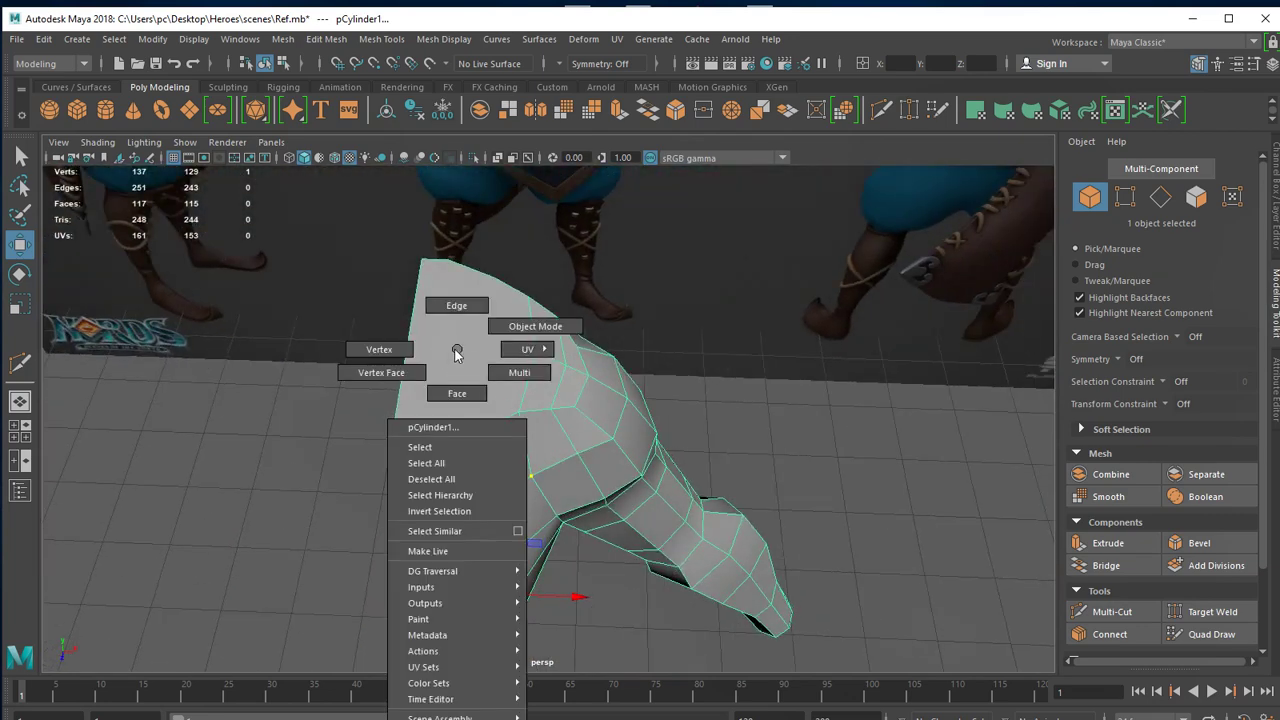
{"action": "left_click", "coordinate": [457, 393]}
{"action": "left_click", "coordinate": [457, 371]}
{"action": "mouse_move", "coordinate": [457, 371]}
{"action": "left_mouse_down", "text": "alt"}
{"action": "mouse_move", "coordinate": [563, 423]}
{"action": "mouse_move", "coordinate": [439, 386]}
{"action": "mouse_move", "coordinate": [520, 400]}
{"action": "left_mouse_up", "text": "alt"}
In front view, extrude the top cap face slightly upward and narrow it toward the centre in world space.
{"action": "key", "text": "space"}
{"action": "key", "text": "space"}
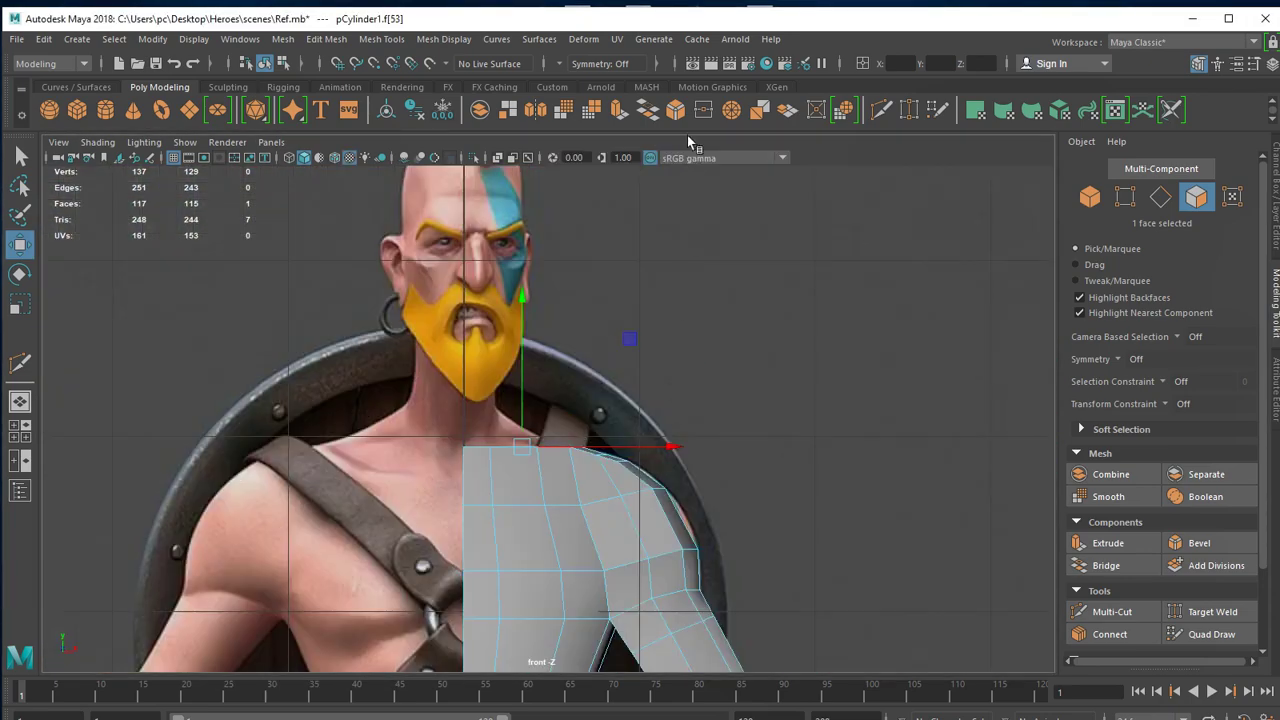
{"action": "left_click", "coordinate": [618, 111]}
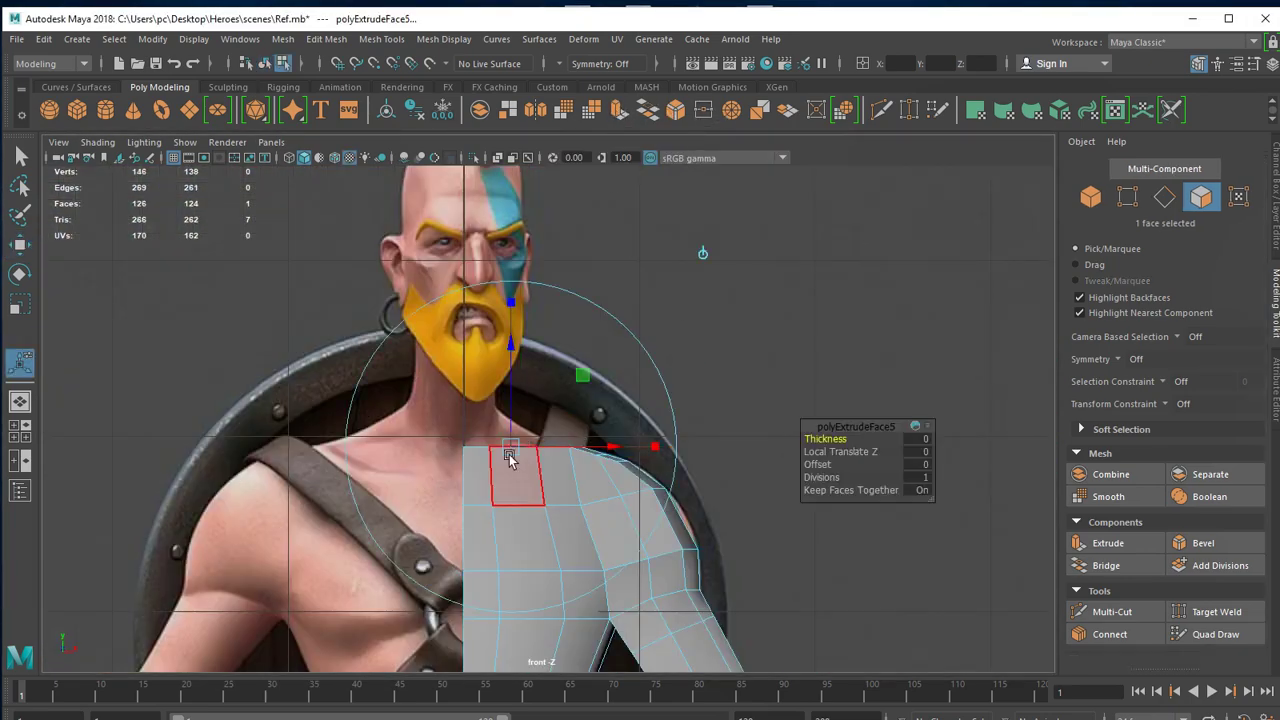
{"action": "left_click", "coordinate": [701, 254]}
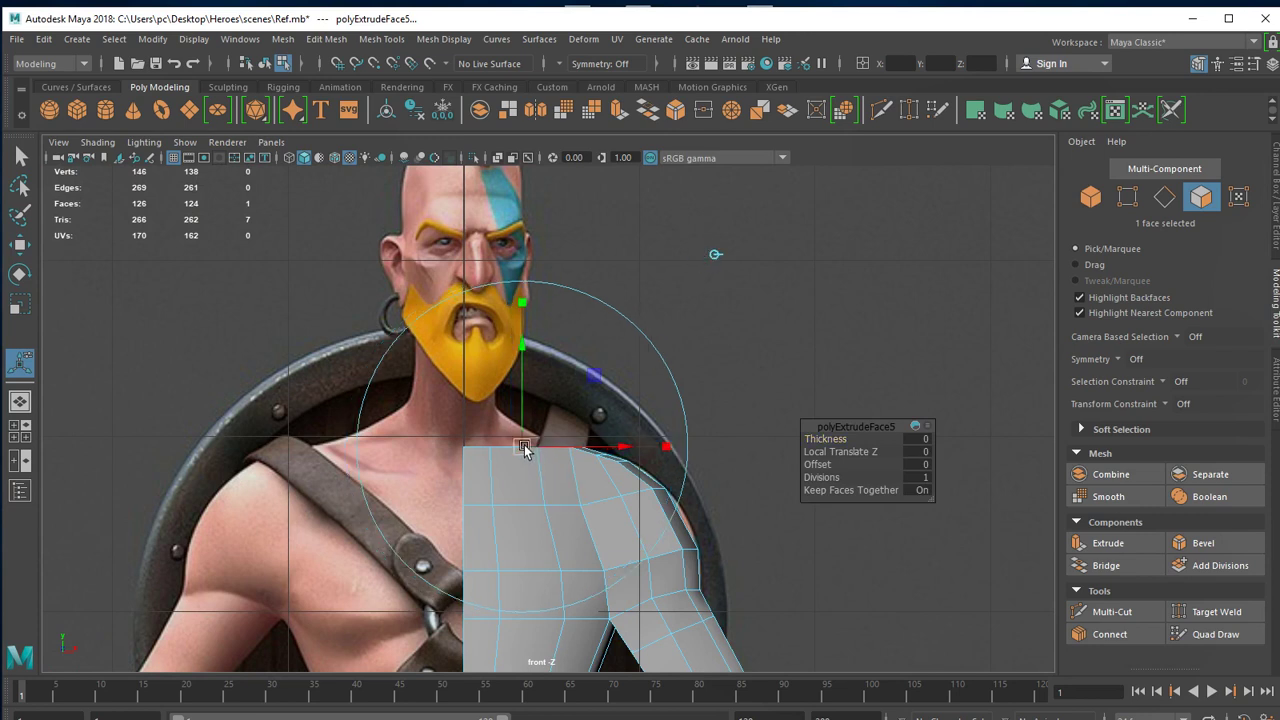
{"action": "left_click_drag", "start_coordinate": [521, 346], "coordinate": [520, 310]}
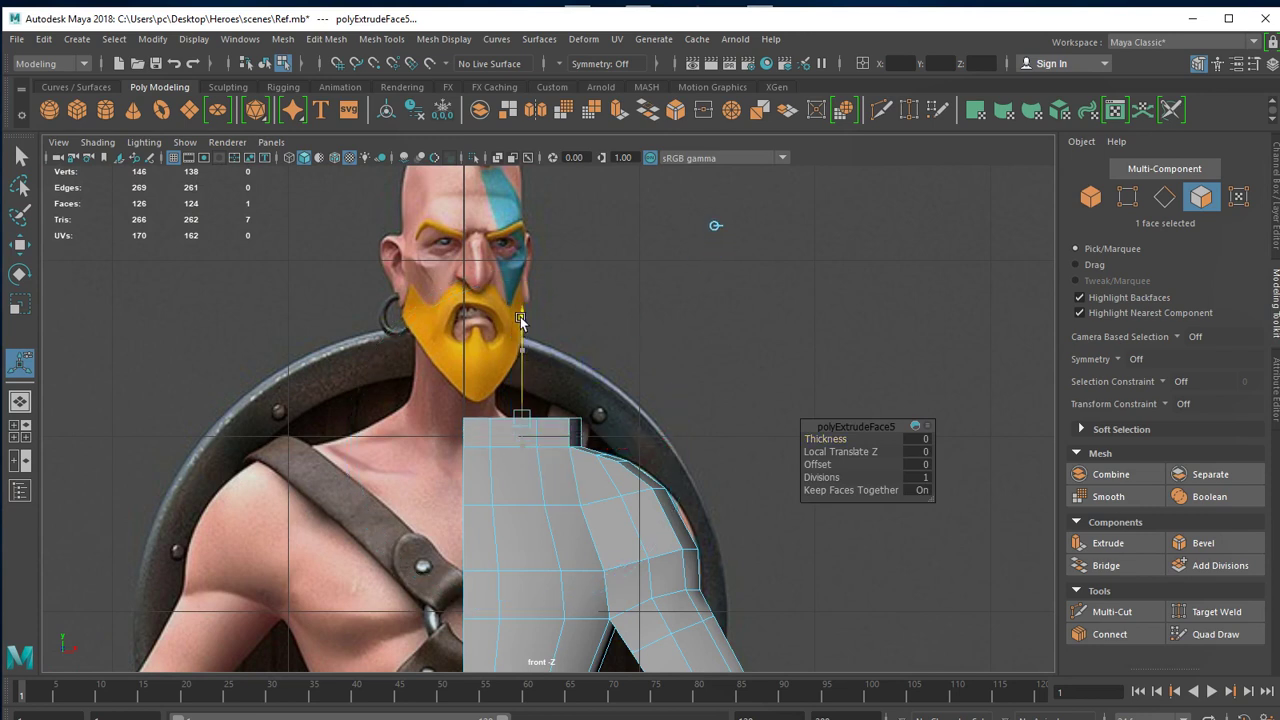
{"action": "mouse_move", "coordinate": [665, 410]}
{"action": "left_mouse_down"}
{"action": "mouse_move", "coordinate": [543, 414]}
{"action": "mouse_move", "coordinate": [597, 410]}
{"action": "left_mouse_up"}
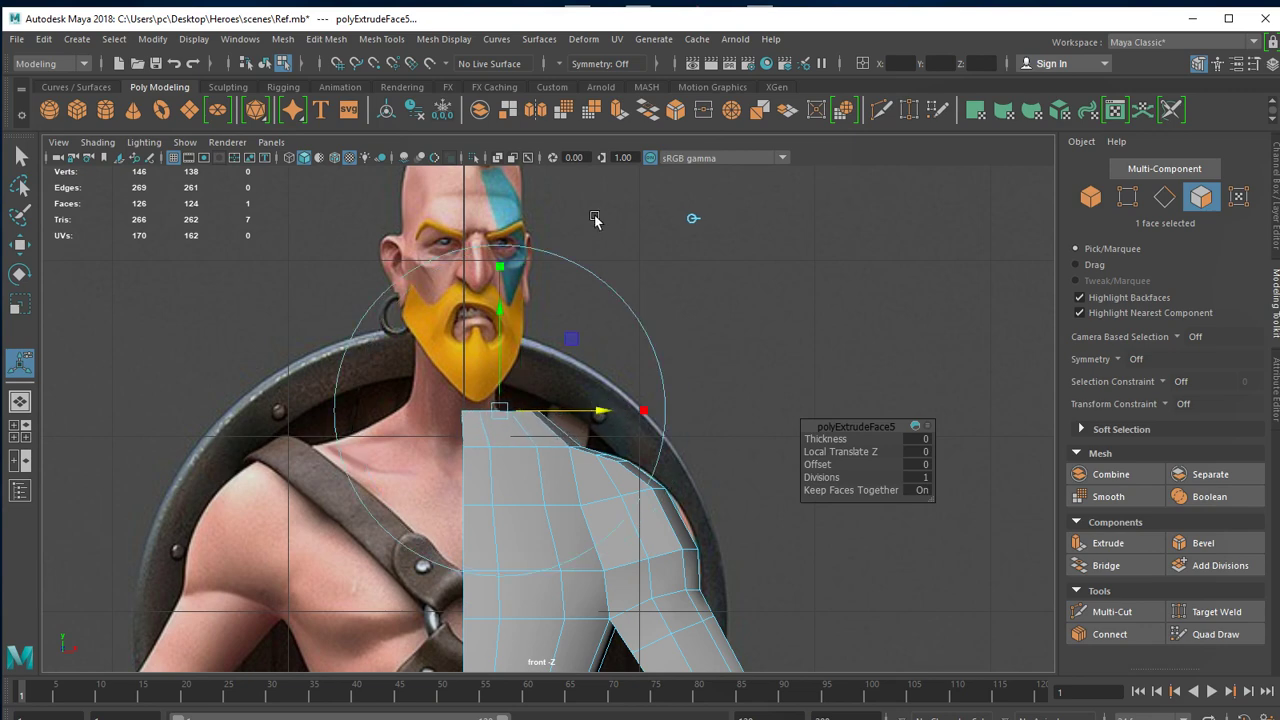
{"action": "scroll", "coordinate": [570, 530], "scroll_direction": "up", "scroll_amount": 3}
{"action": "scroll", "coordinate": [543, 557], "scroll_direction": "up", "scroll_amount": 2}
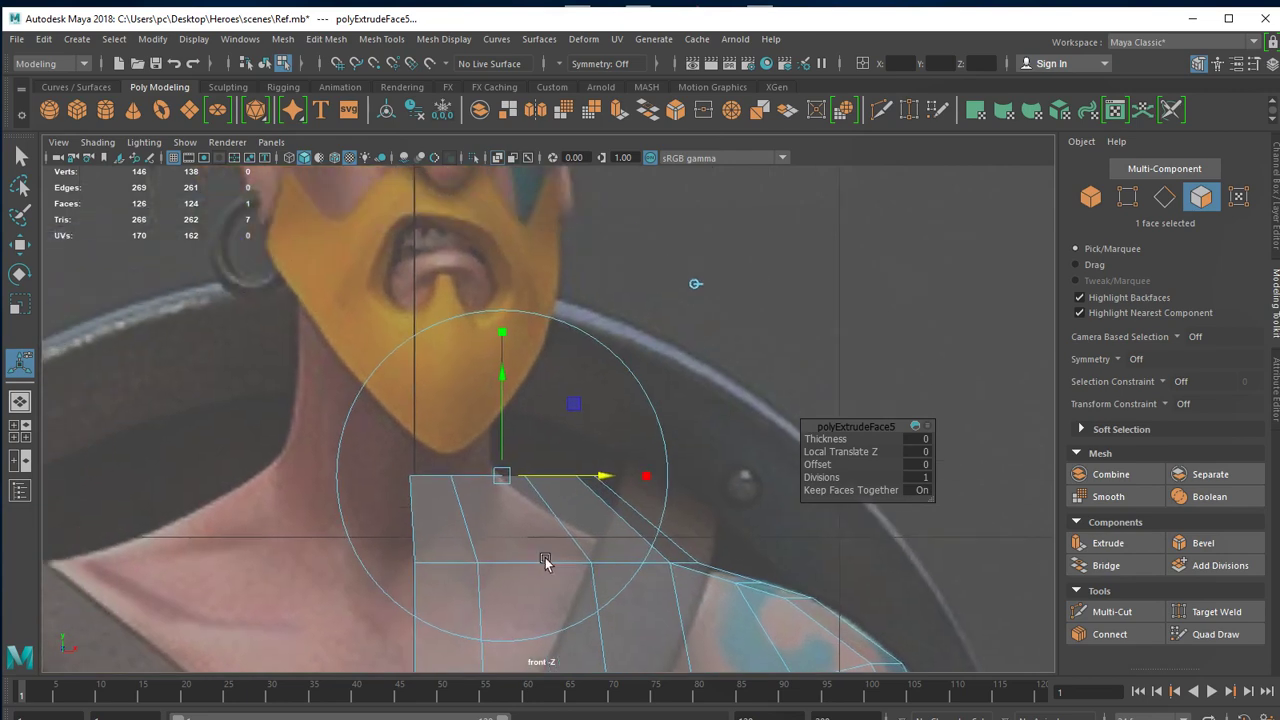
{"action": "scroll", "coordinate": [630, 562], "scroll_direction": "up", "scroll_amount": 2}
{"action": "middle_click_drag", "start_coordinate": [631, 562], "coordinate": [631, 480], "text": "alt"}
{"action": "right_click_drag", "start_coordinate": [520, 443], "coordinate": [491, 421]}
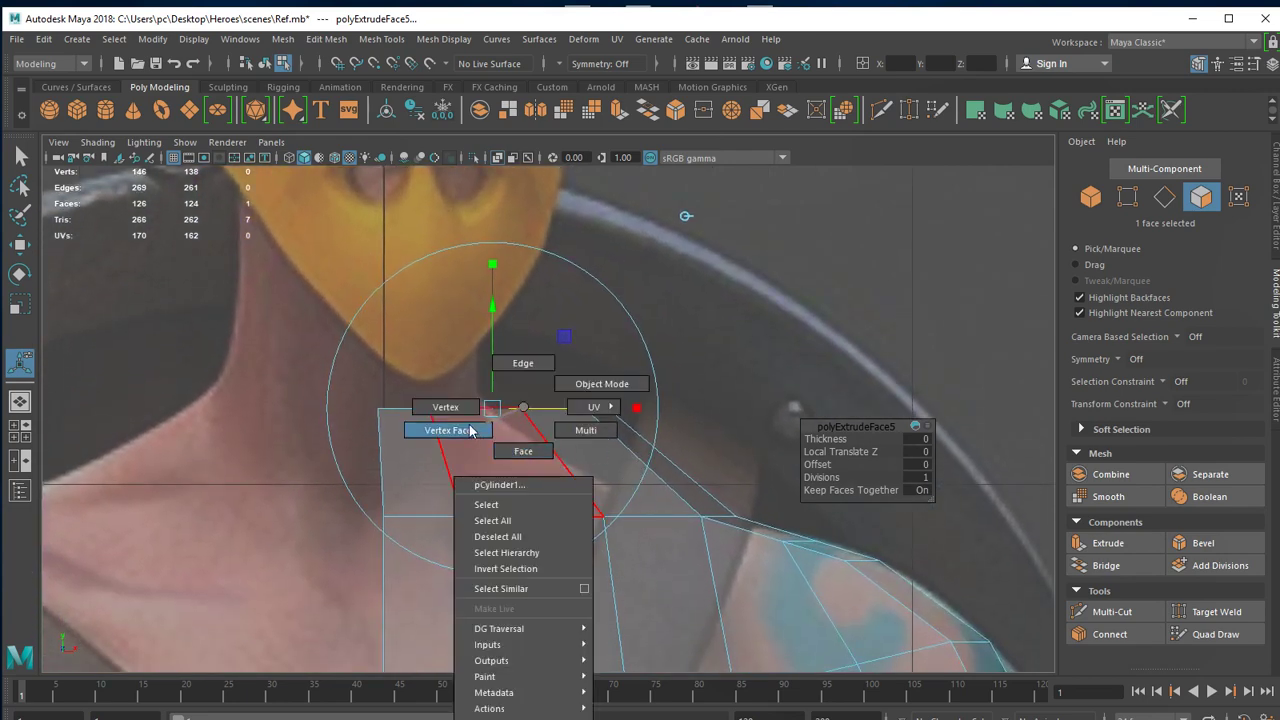
Slide the neck strip's top-edge vertices inward along X and shift a lower-edge vertex left.
{"action": "left_click_drag", "start_coordinate": [505, 390], "coordinate": [620, 422]}
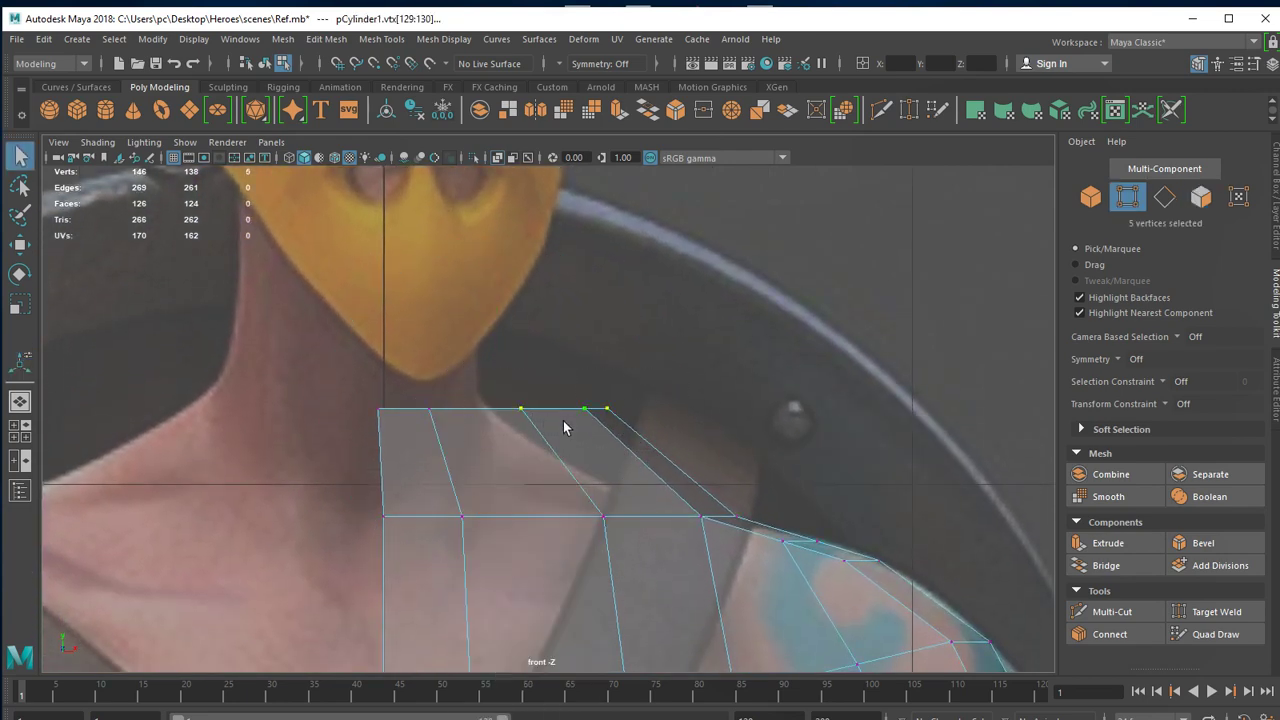
{"action": "key", "text": "w"}
{"action": "mouse_move", "coordinate": [711, 408]}
{"action": "left_mouse_down"}
{"action": "mouse_move", "coordinate": [491, 410]}
{"action": "mouse_move", "coordinate": [540, 425]}
{"action": "mouse_move", "coordinate": [566, 413]}
{"action": "left_mouse_up"}
{"action": "left_click_drag", "start_coordinate": [491, 382], "coordinate": [532, 425]}
{"action": "left_click_drag", "start_coordinate": [634, 417], "coordinate": [645, 414]}
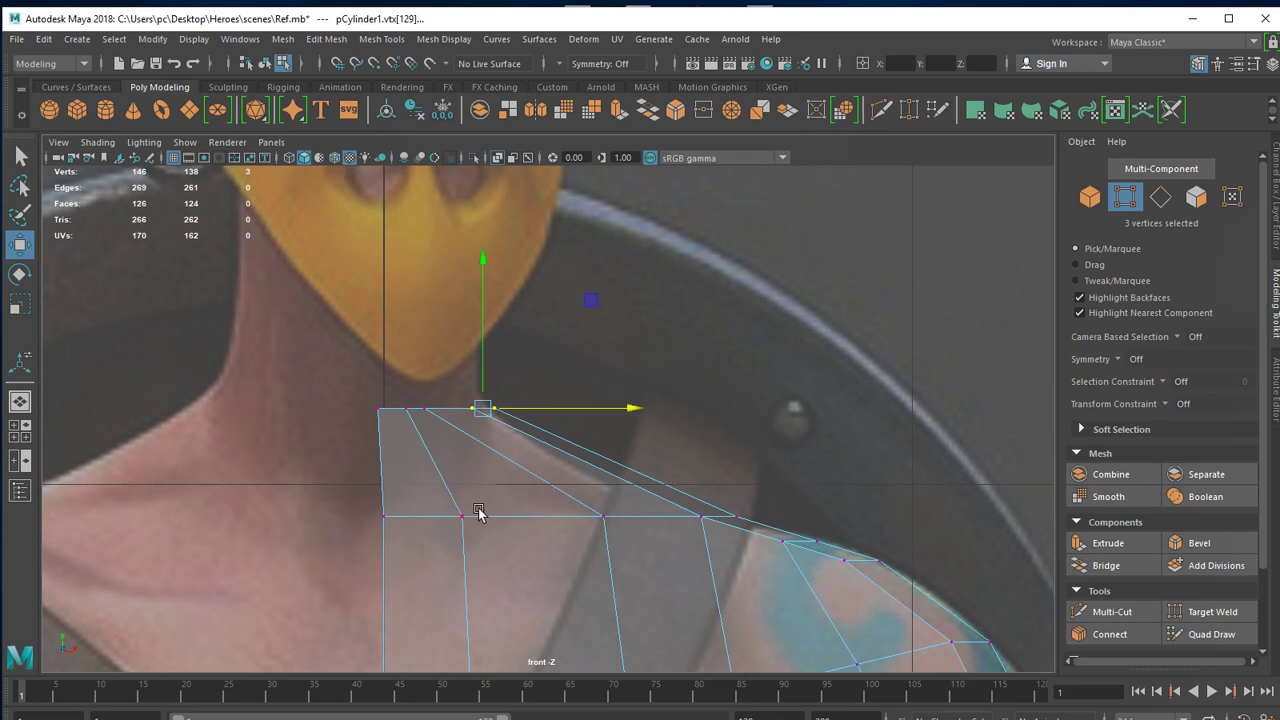
{"action": "mouse_move", "coordinate": [590, 508]}
{"action": "left_mouse_down"}
{"action": "mouse_move", "coordinate": [614, 528]}
{"action": "mouse_move", "coordinate": [574, 516]}
{"action": "left_mouse_up"}
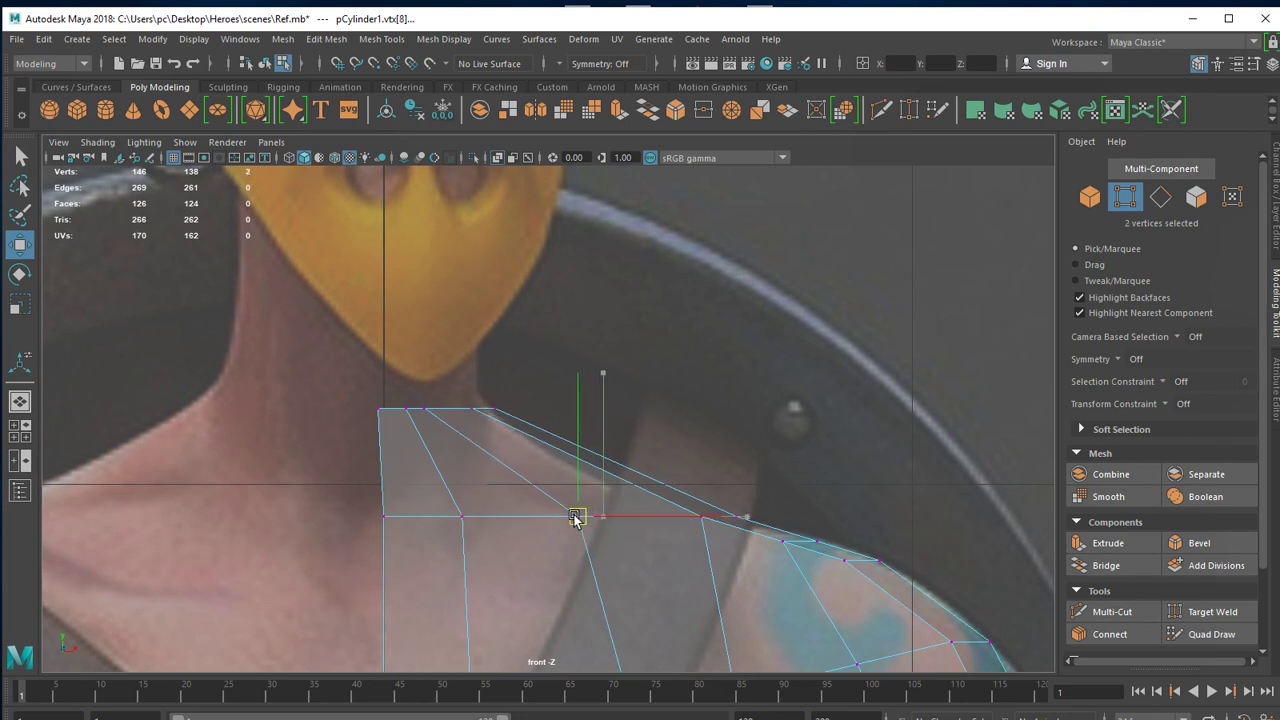
{"action": "mouse_move", "coordinate": [445, 508]}
{"action": "left_mouse_down"}
{"action": "mouse_move", "coordinate": [489, 532]}
{"action": "mouse_move", "coordinate": [449, 520]}
{"action": "left_mouse_up"}
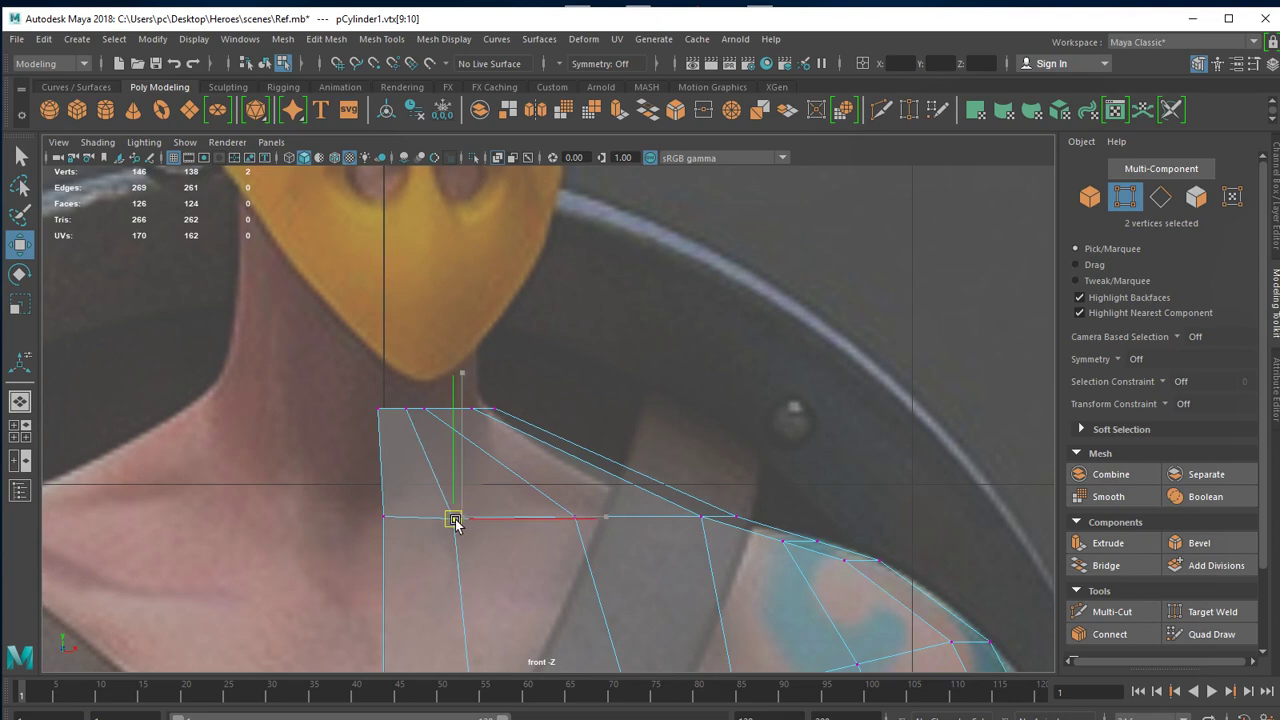
In the side view, select the top vertex row, scale it inward and shift it left.
{"action": "key", "text": "space"}
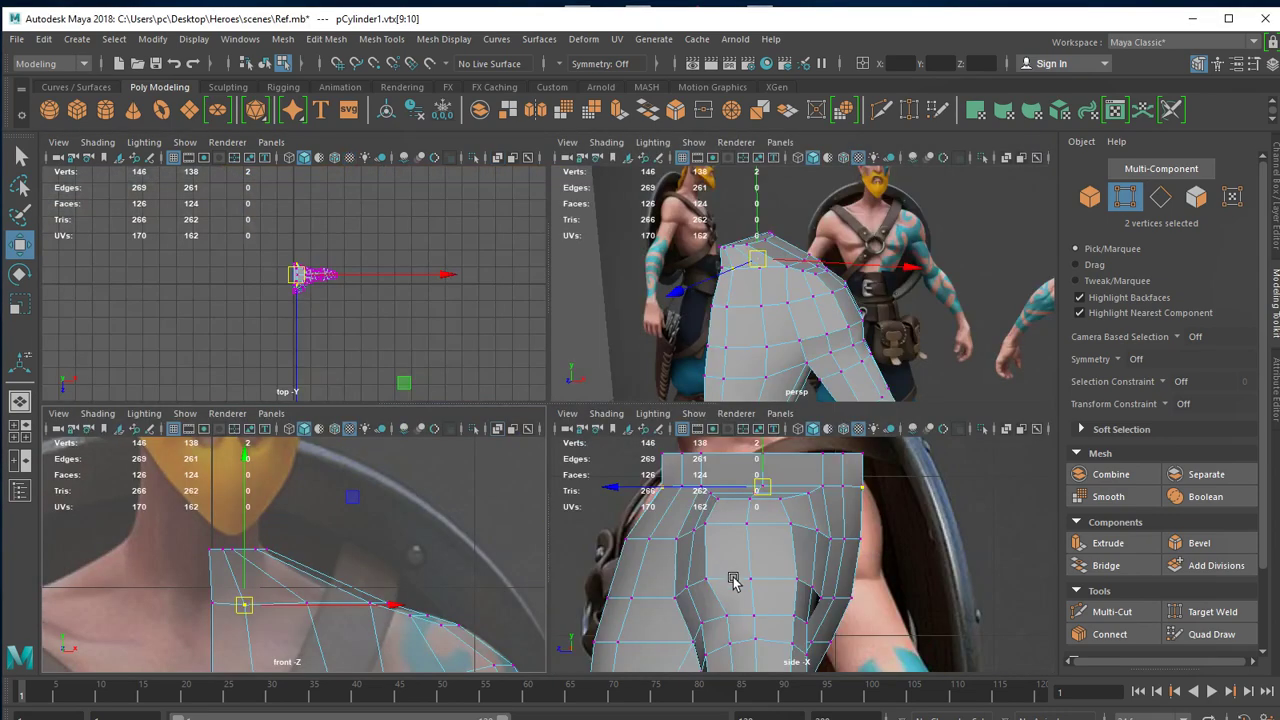
{"action": "key", "text": "space"}
{"action": "scroll", "coordinate": [675, 390], "scroll_direction": "down", "scroll_amount": 3}
{"action": "left_click_drag", "start_coordinate": [209, 329], "coordinate": [767, 413]}
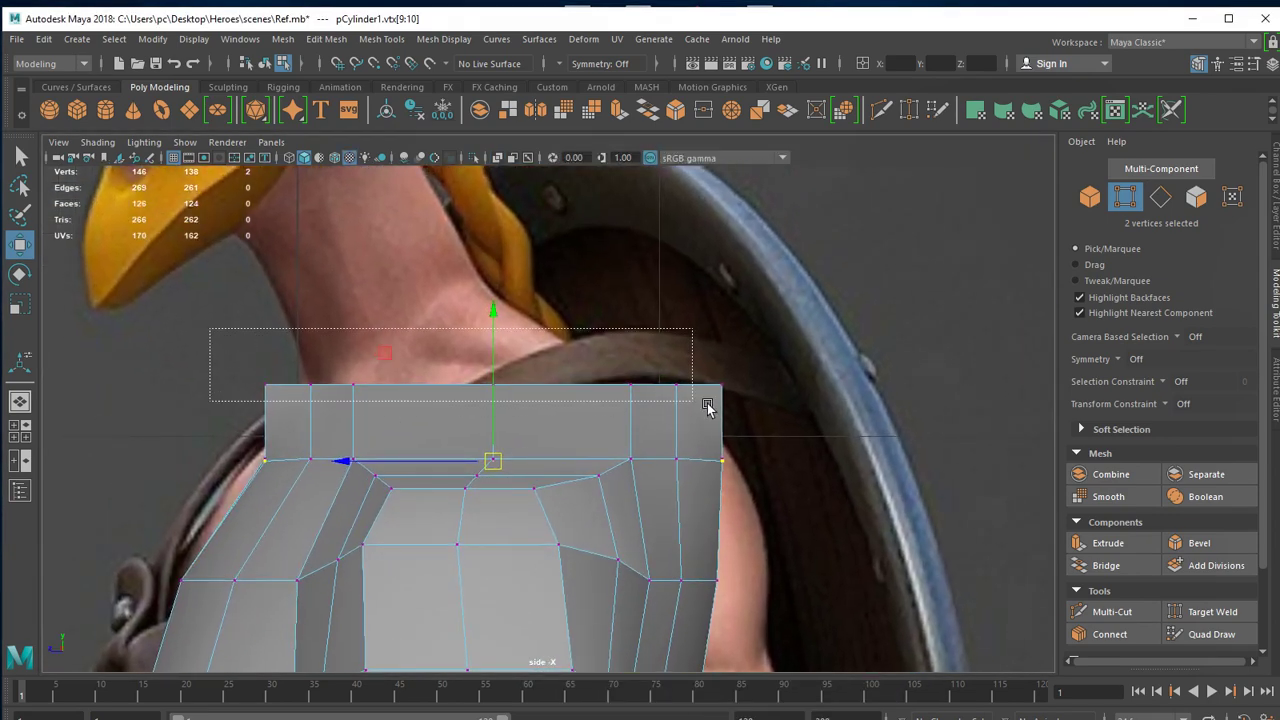
{"action": "key", "text": "r"}
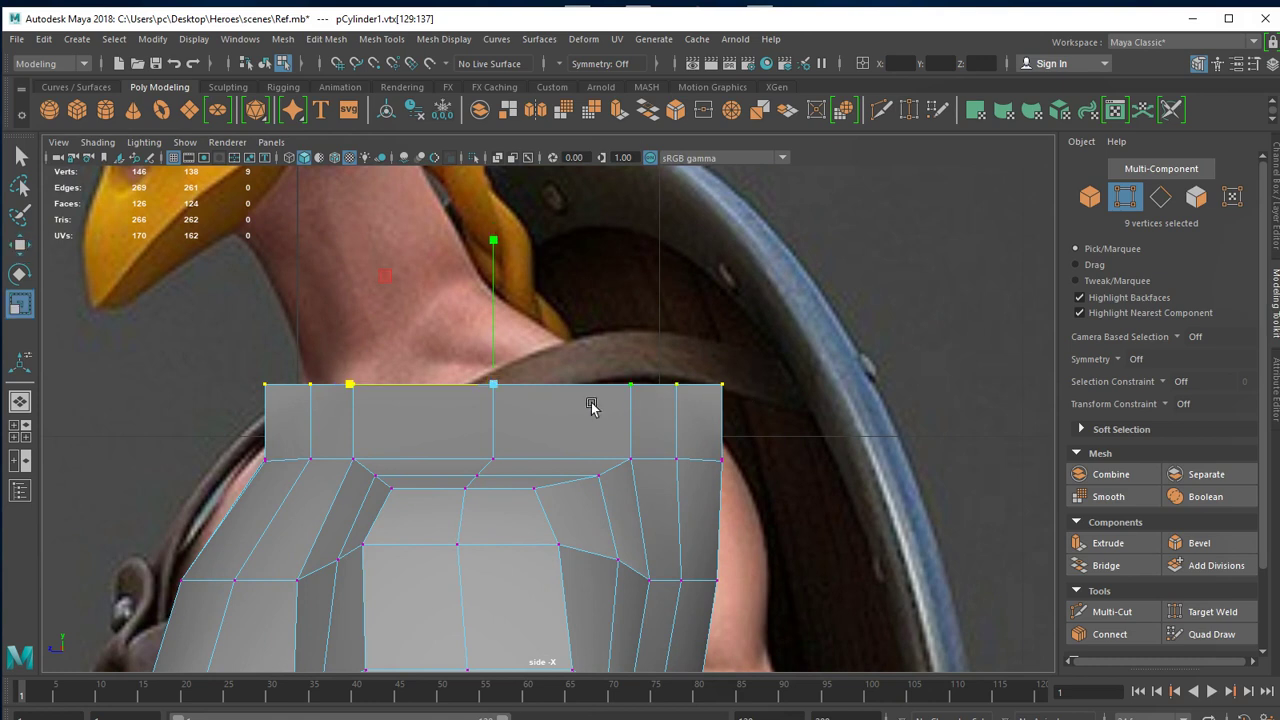
{"action": "left_click_drag", "start_coordinate": [352, 386], "coordinate": [428, 386]}
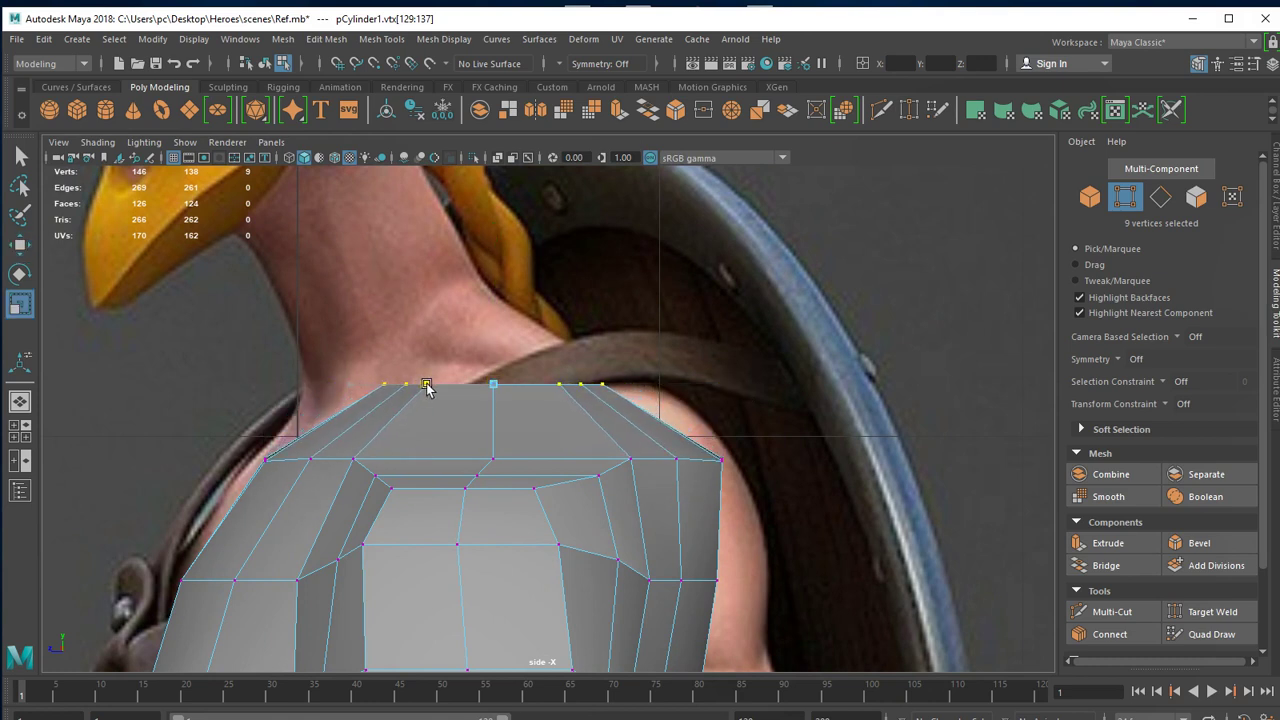
{"action": "key", "text": "w"}
{"action": "left_click_drag", "start_coordinate": [341, 384], "coordinate": [259, 384]}
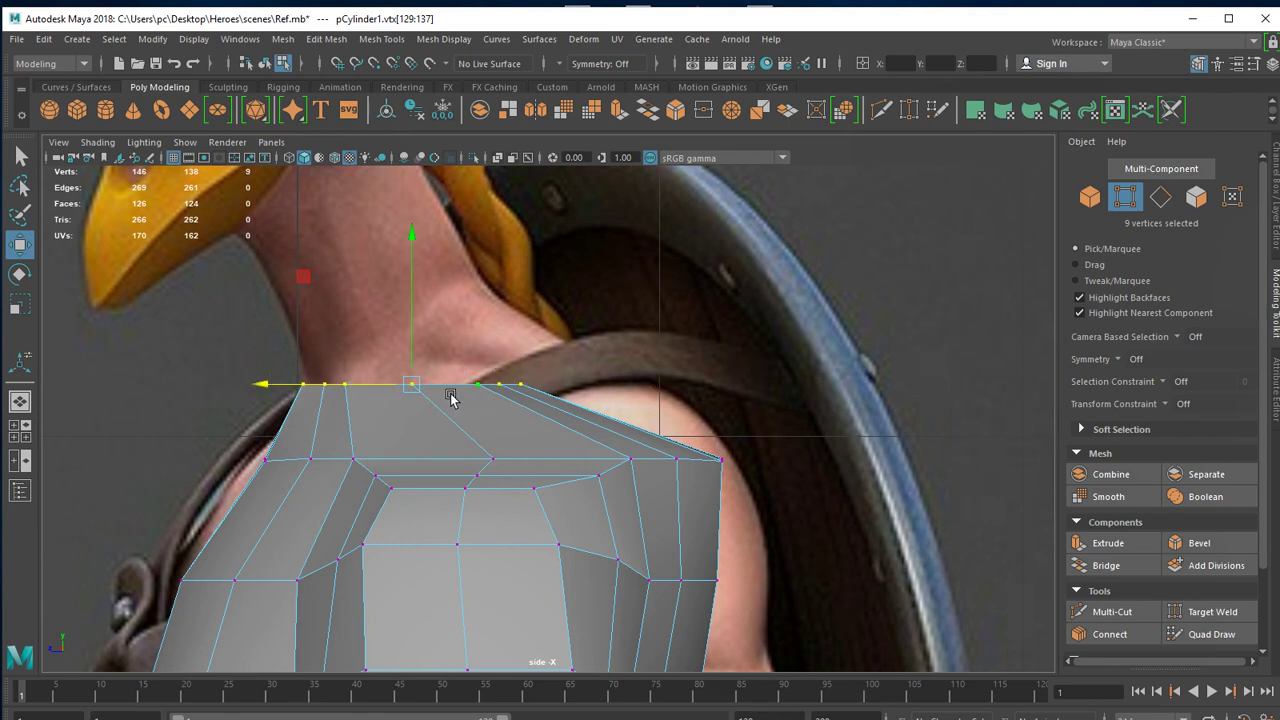
Rotate and raise the neckline vertices to follow the reference neck's slope.
{"action": "key", "text": "e"}
{"action": "left_click_drag", "start_coordinate": [478, 256], "coordinate": [445, 242]}
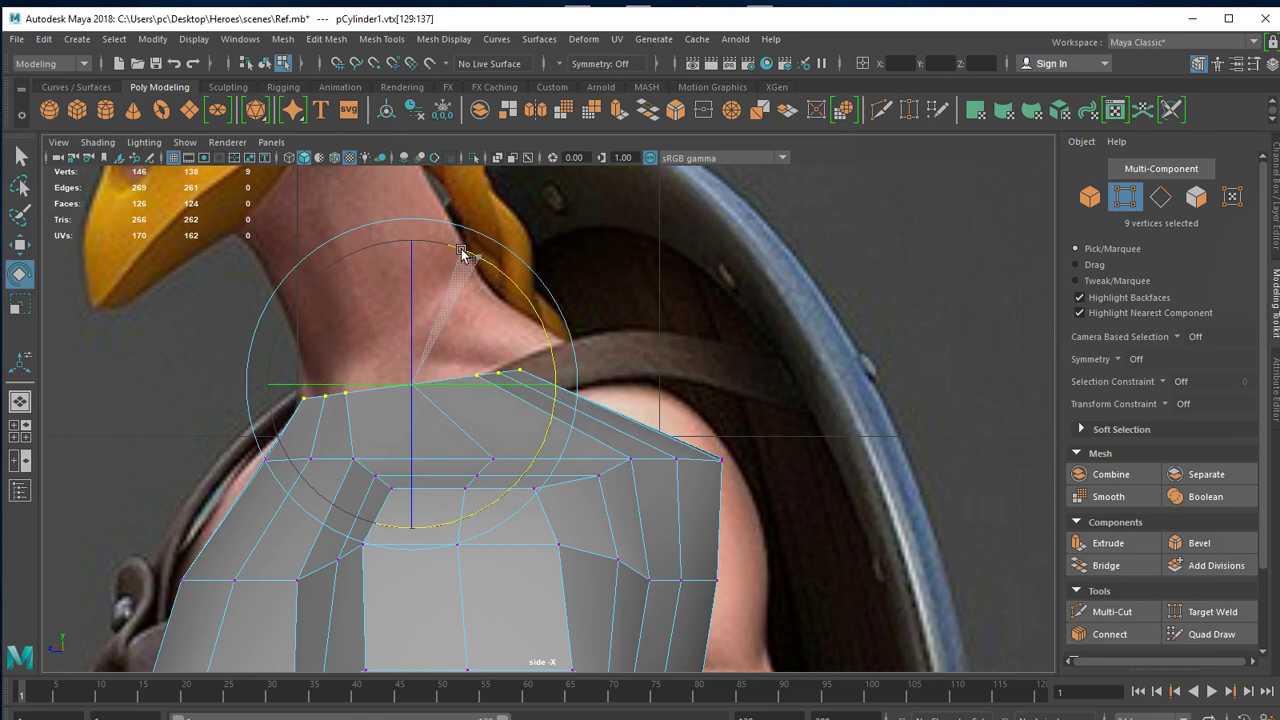
{"action": "key", "text": "w"}
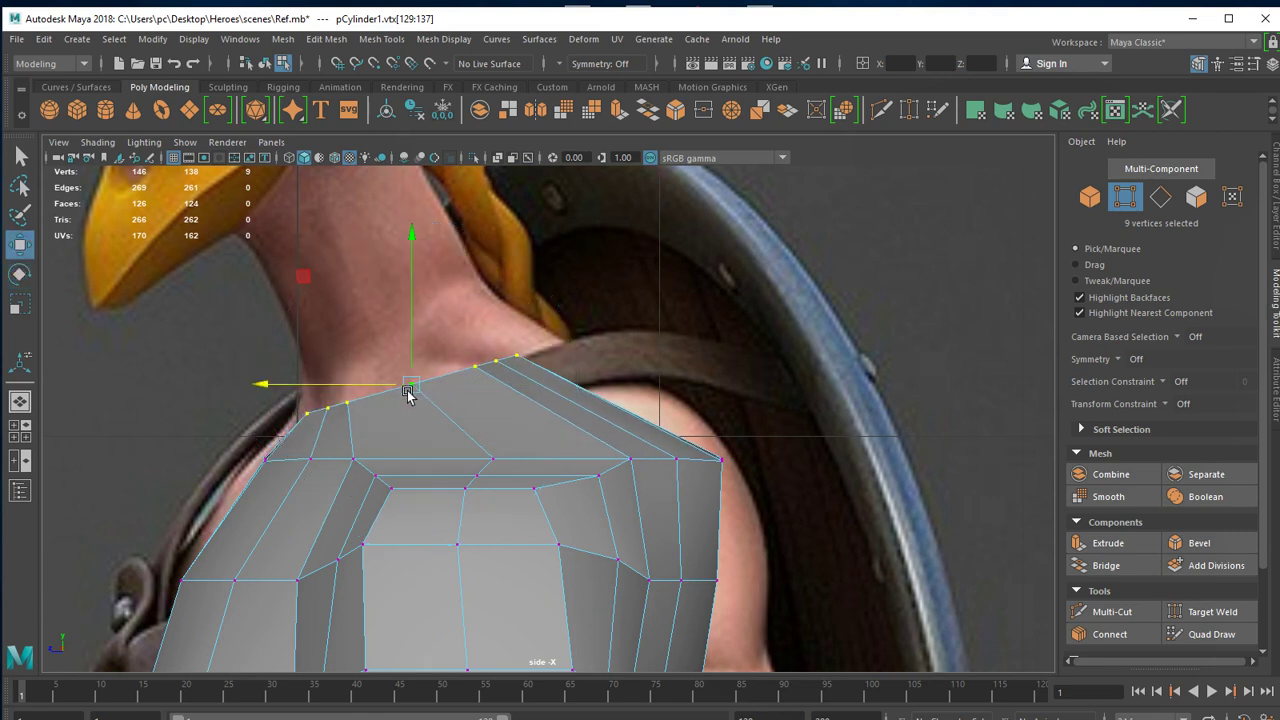
{"action": "left_click_drag", "start_coordinate": [409, 392], "coordinate": [405, 343]}
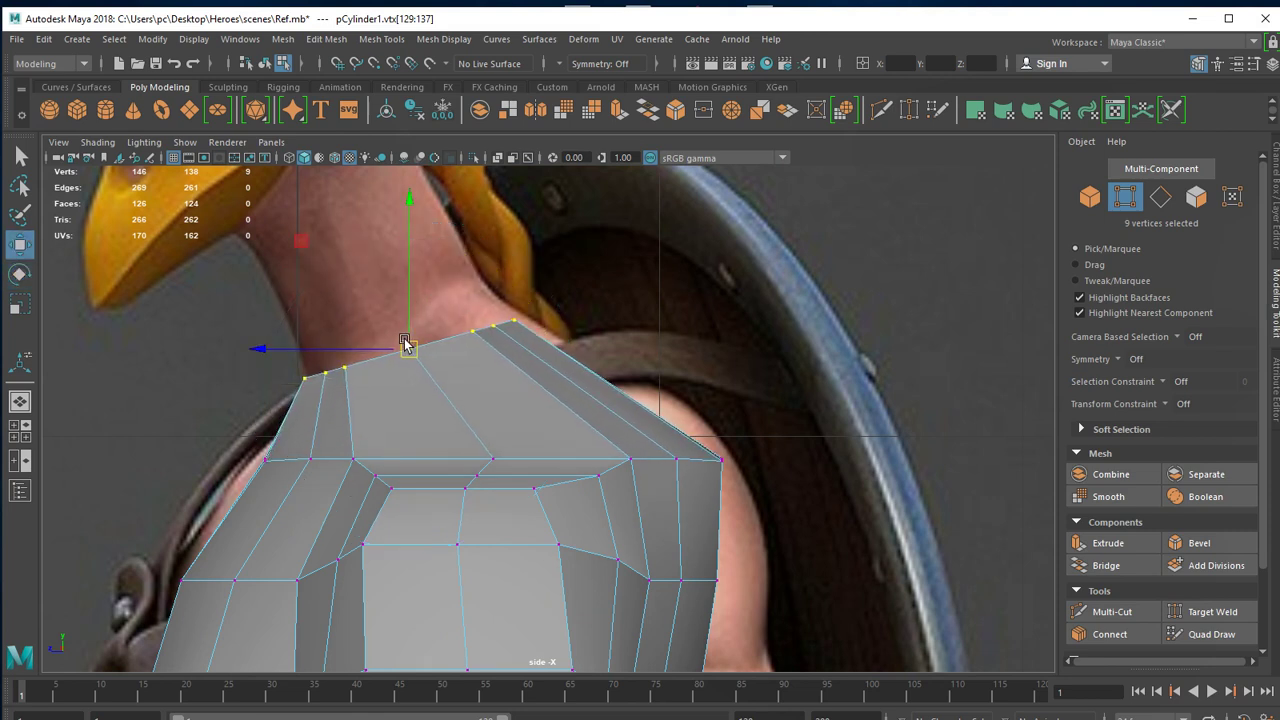
{"action": "key", "text": "e"}
{"action": "left_click_drag", "start_coordinate": [499, 233], "coordinate": [483, 221]}
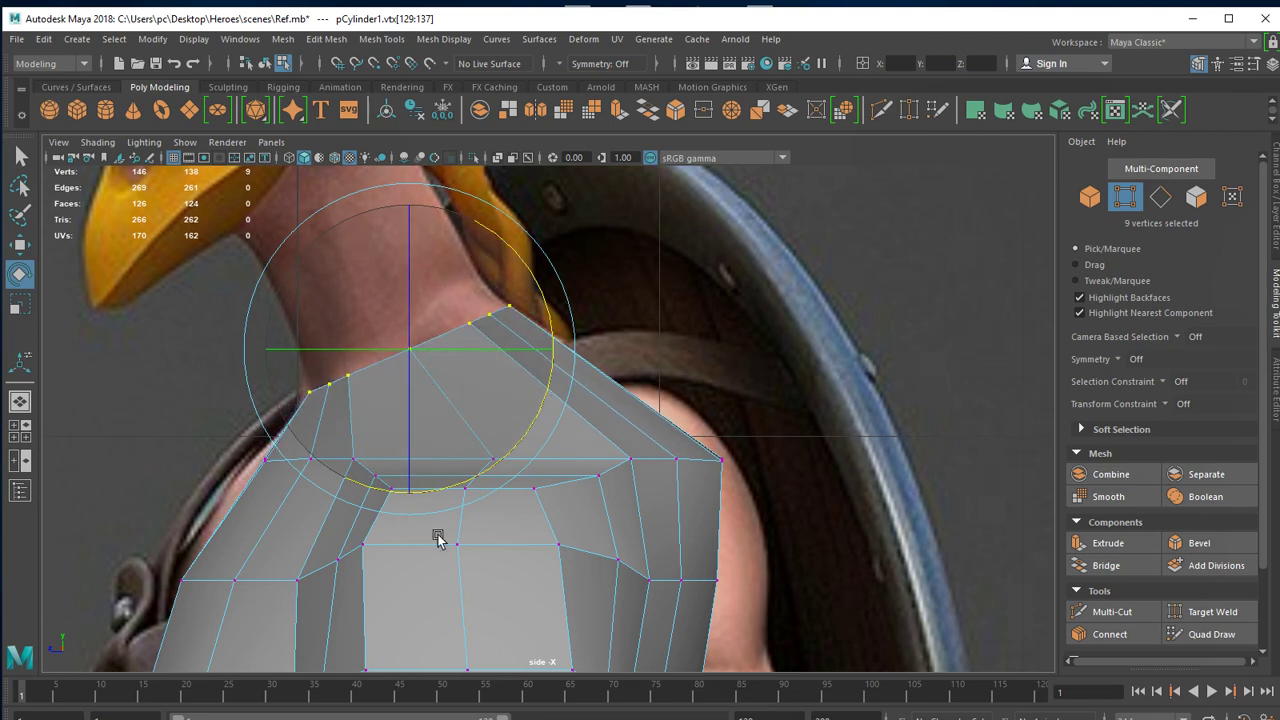
{"action": "key", "text": "space"}
{"action": "key", "text": "space"}
Lower the neckline vertices and nudge individual neck-opening vertices to match the front reference.
{"action": "middle_click_drag", "start_coordinate": [525, 545], "coordinate": [830, 567], "text": "alt"}
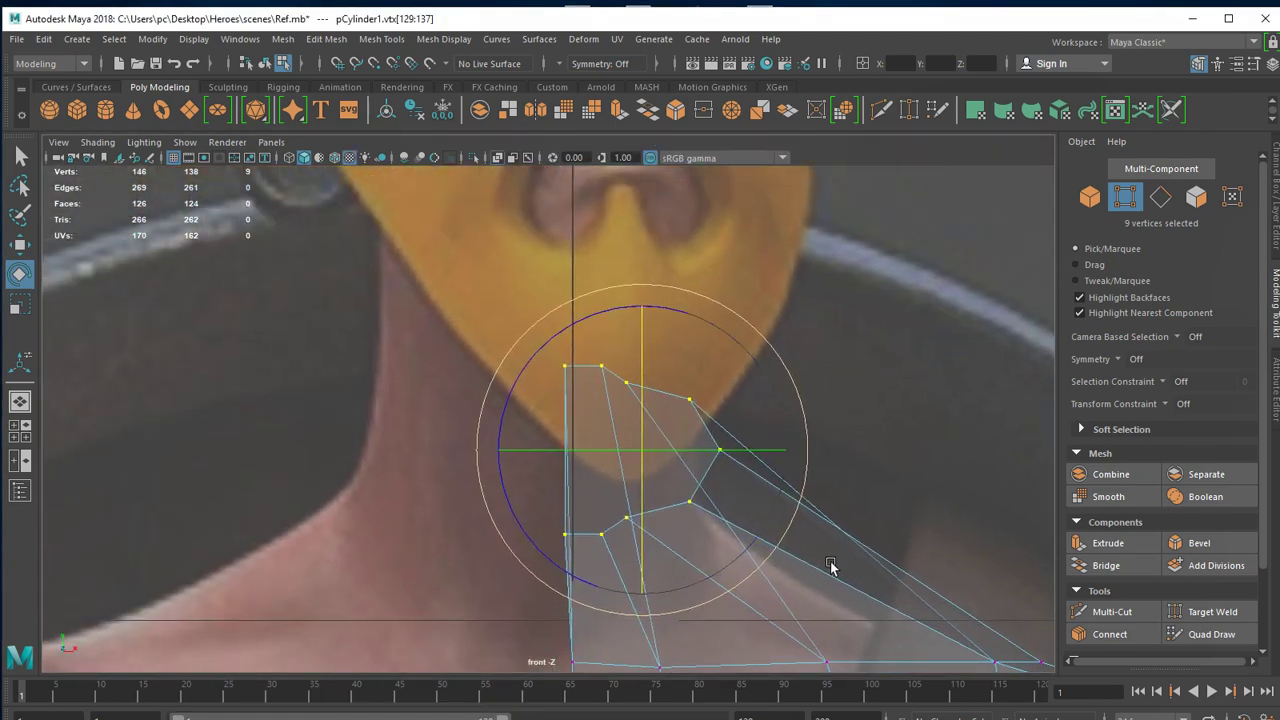
{"action": "left_click_drag", "start_coordinate": [830, 567], "coordinate": [697, 571], "text": "alt"}
{"action": "middle_click_drag", "start_coordinate": [697, 571], "coordinate": [689, 503], "text": "alt"}
{"action": "key", "text": "w"}
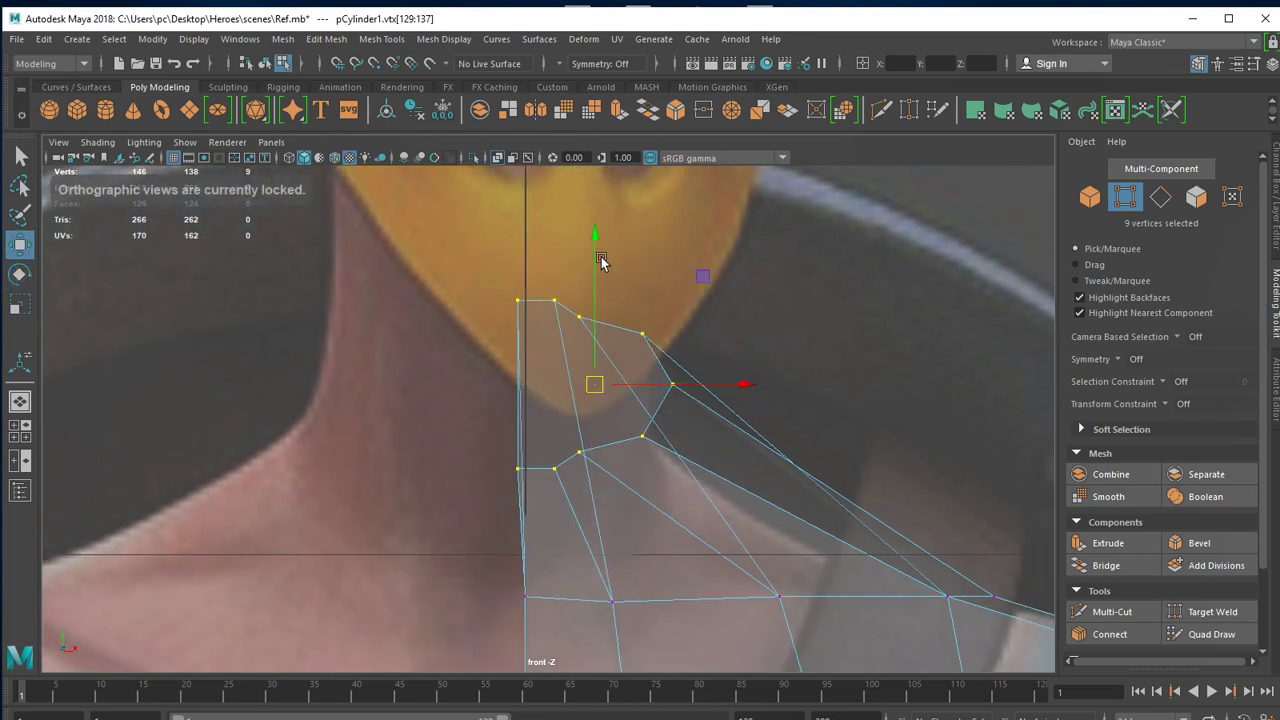
{"action": "left_click_drag", "start_coordinate": [600, 258], "coordinate": [598, 271]}
{"action": "left_click", "coordinate": [595, 484]}
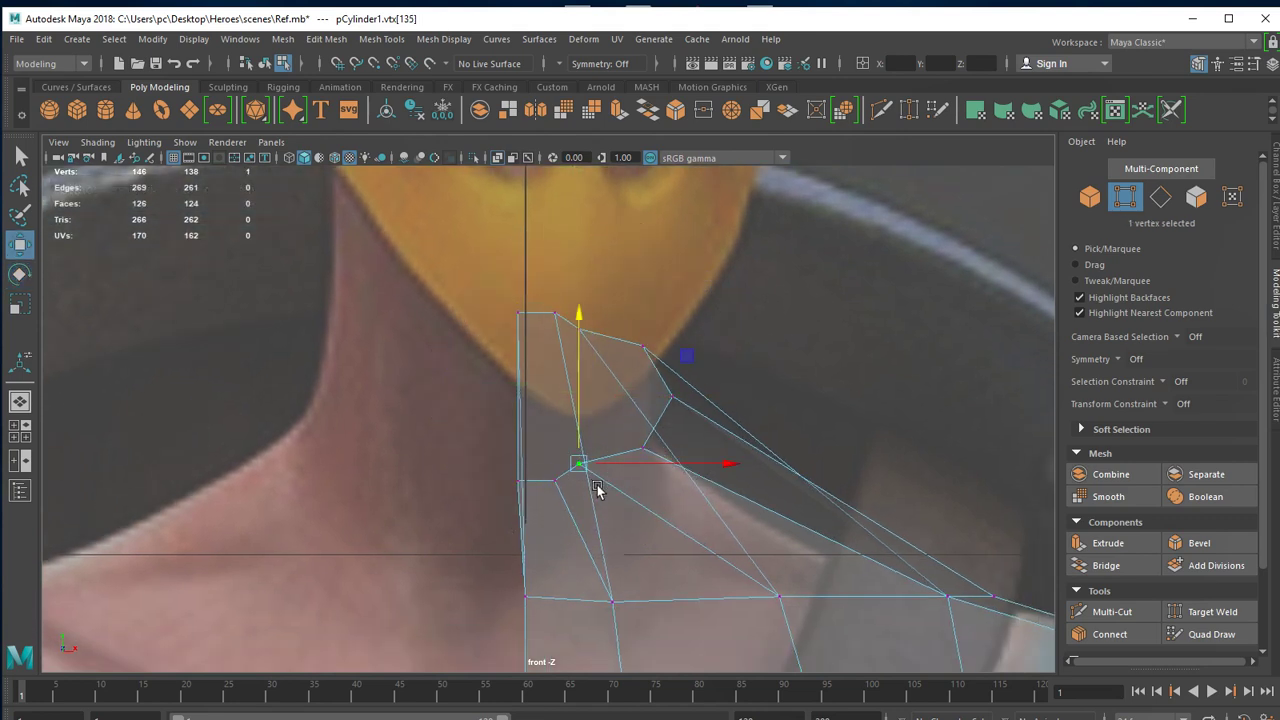
{"action": "left_click_drag", "start_coordinate": [577, 474], "coordinate": [606, 472]}
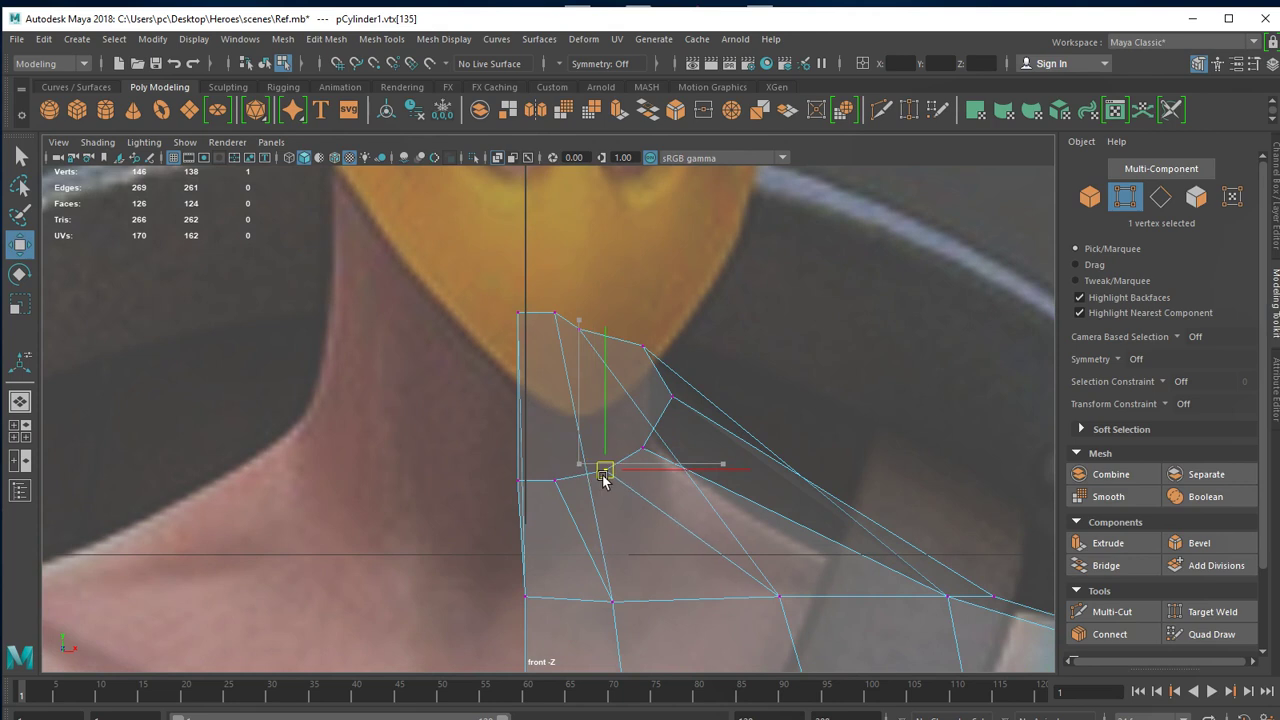
{"action": "left_click", "coordinate": [583, 331]}
{"action": "left_click_drag", "start_coordinate": [585, 331], "coordinate": [600, 331]}
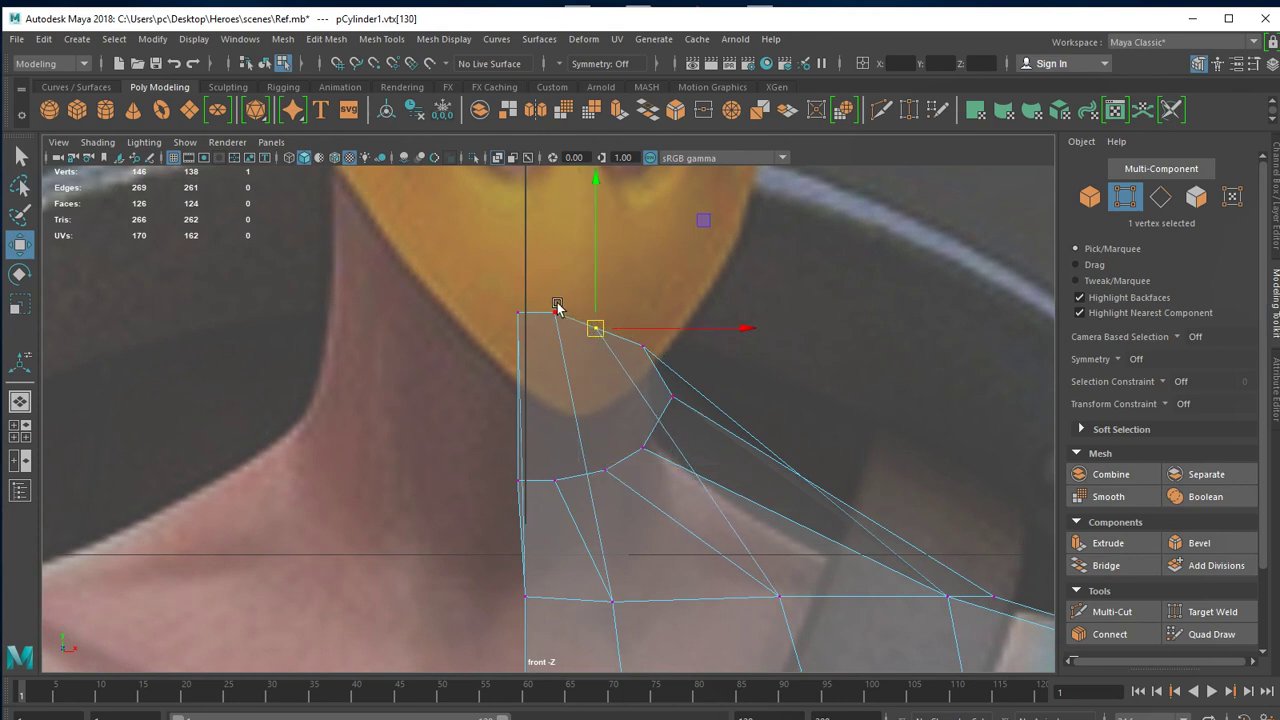
{"action": "left_click", "coordinate": [557, 309]}
{"action": "left_click_drag", "start_coordinate": [557, 311], "coordinate": [560, 327]}
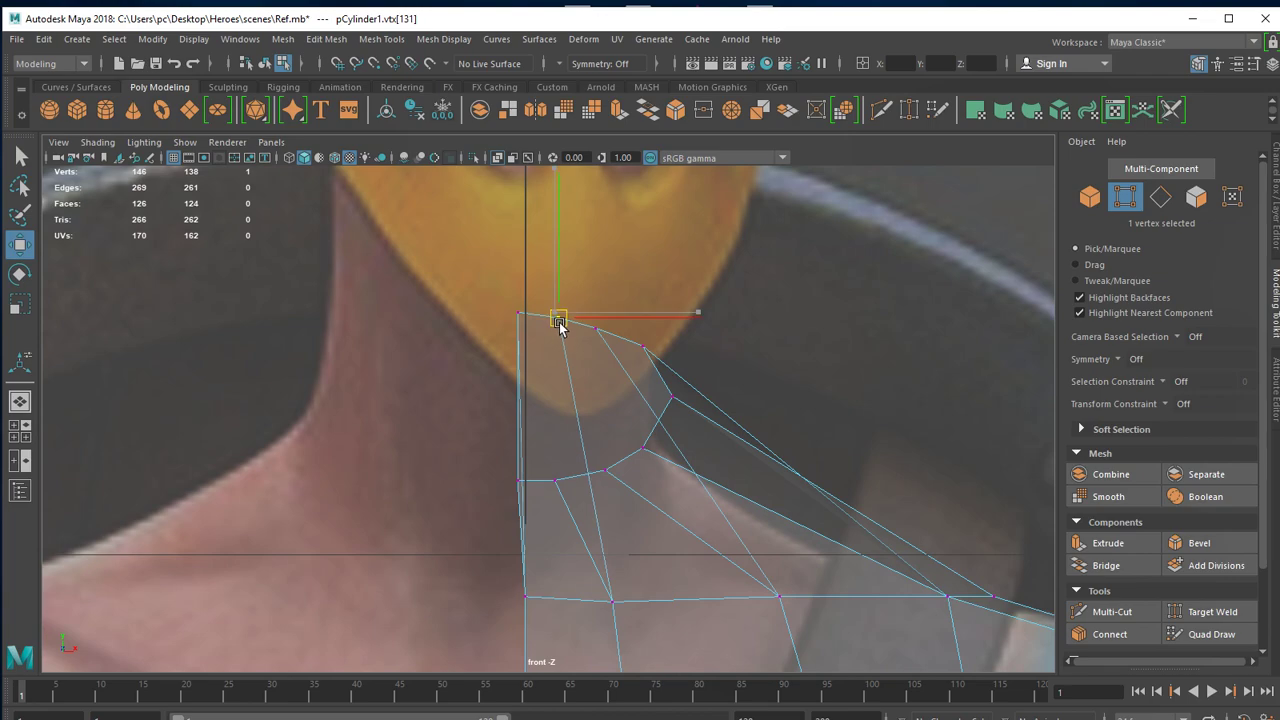
{"action": "left_click", "coordinate": [655, 361]}
Lower the collarbone vertices toward the shoulder and check the collar shape in perspective.
{"action": "key", "text": "space"}
{"action": "key", "text": "space"}
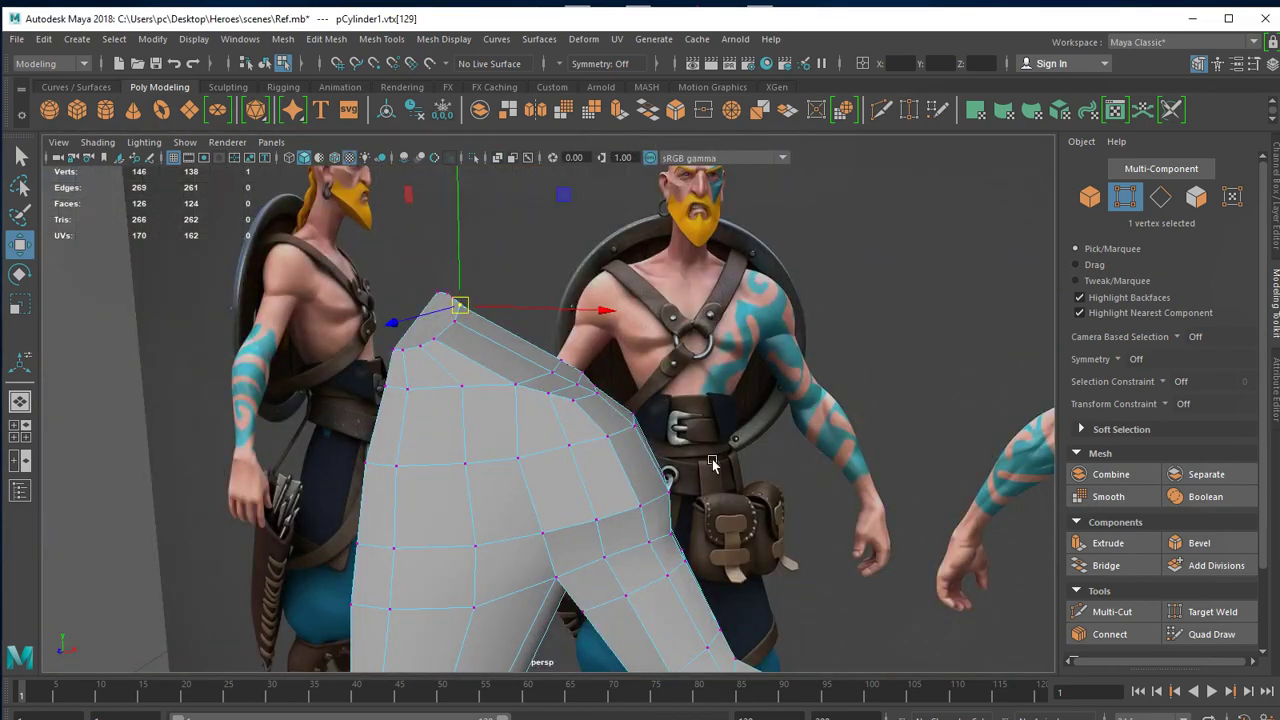
{"action": "mouse_move", "coordinate": [712, 459]}
{"action": "left_mouse_down", "text": "alt"}
{"action": "mouse_move", "coordinate": [617, 568]}
{"action": "mouse_move", "coordinate": [522, 545]}
{"action": "left_mouse_up", "text": "alt"}
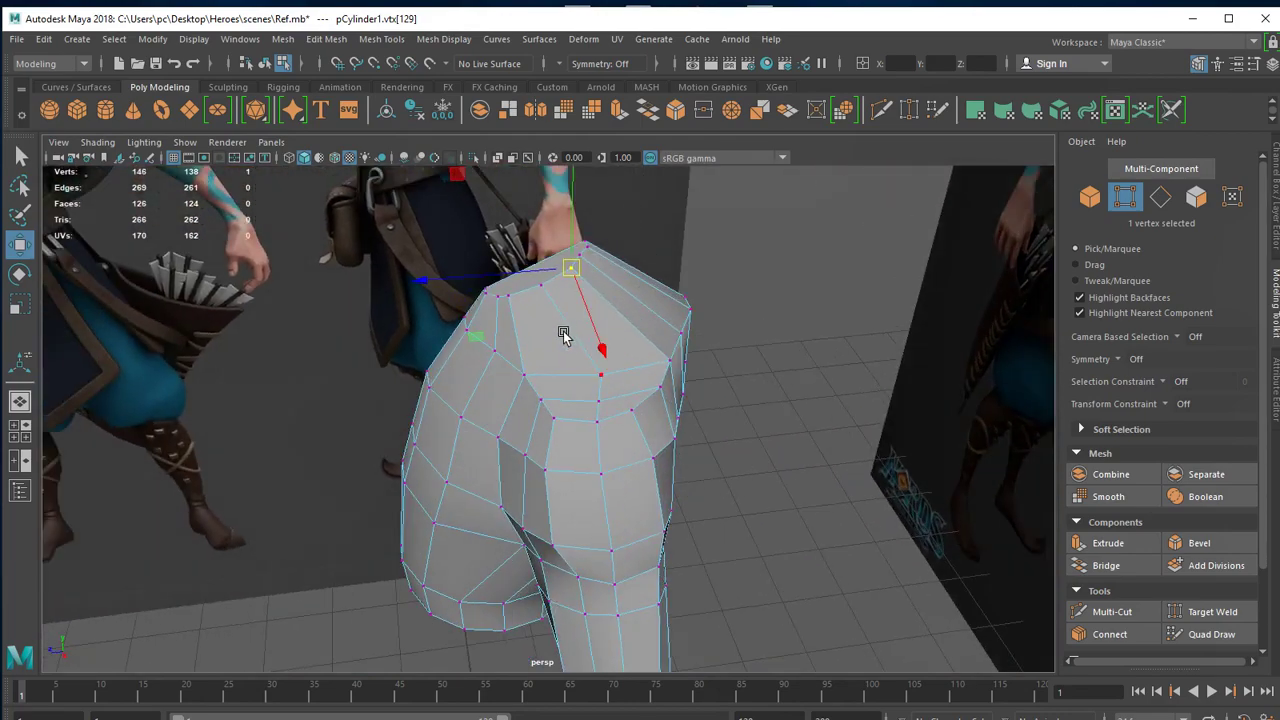
{"action": "left_click_drag", "start_coordinate": [505, 353], "coordinate": [589, 369], "text": "alt"}
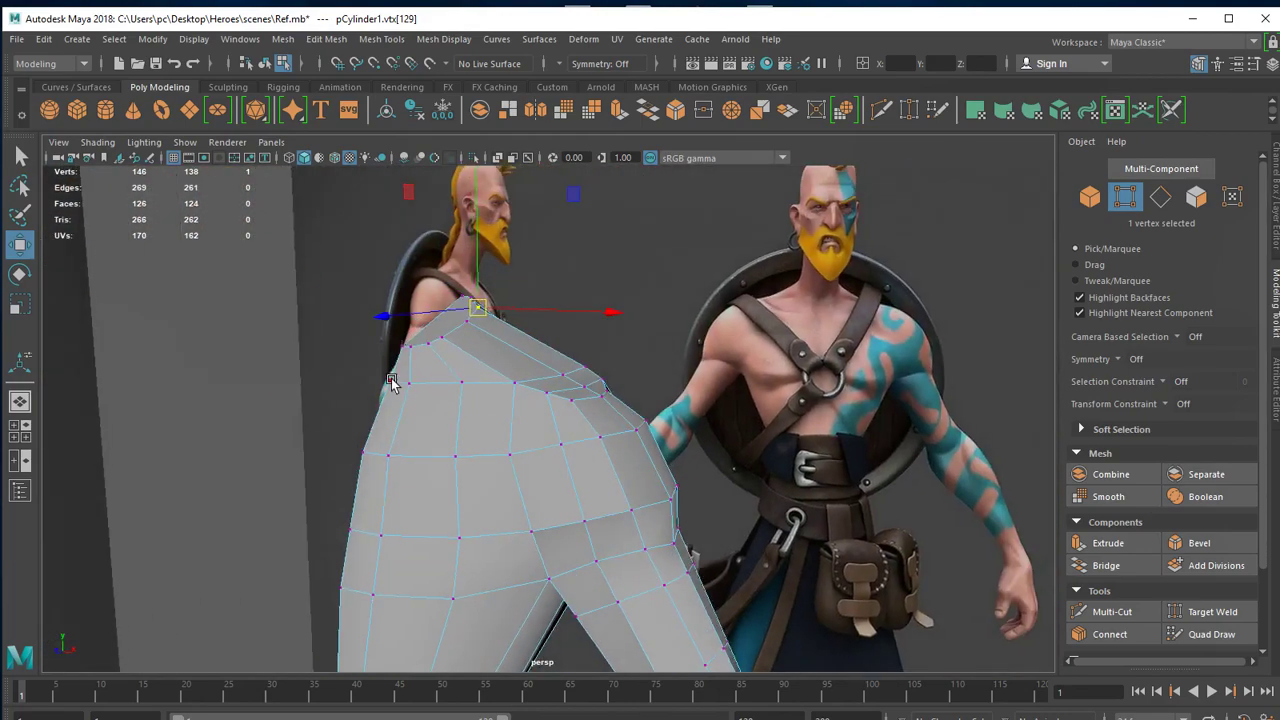
{"action": "key", "text": "space"}
{"action": "key", "text": "space"}
{"action": "mouse_move", "coordinate": [728, 564]}
{"action": "middle_mouse_down", "text": "alt"}
{"action": "mouse_move", "coordinate": [724, 347]}
{"action": "mouse_move", "coordinate": [527, 358]}
{"action": "middle_mouse_up", "text": "alt"}
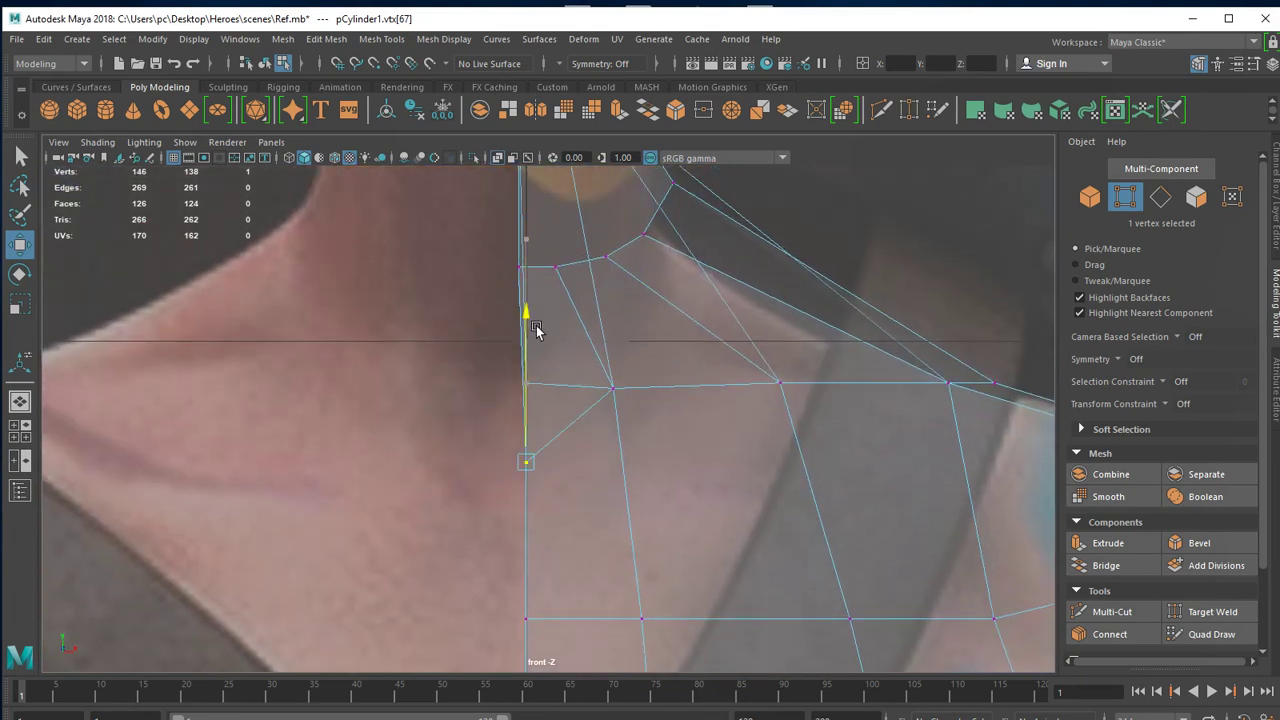
{"action": "left_click_drag", "start_coordinate": [527, 248], "coordinate": [545, 339]}
{"action": "left_click", "coordinate": [613, 388]}
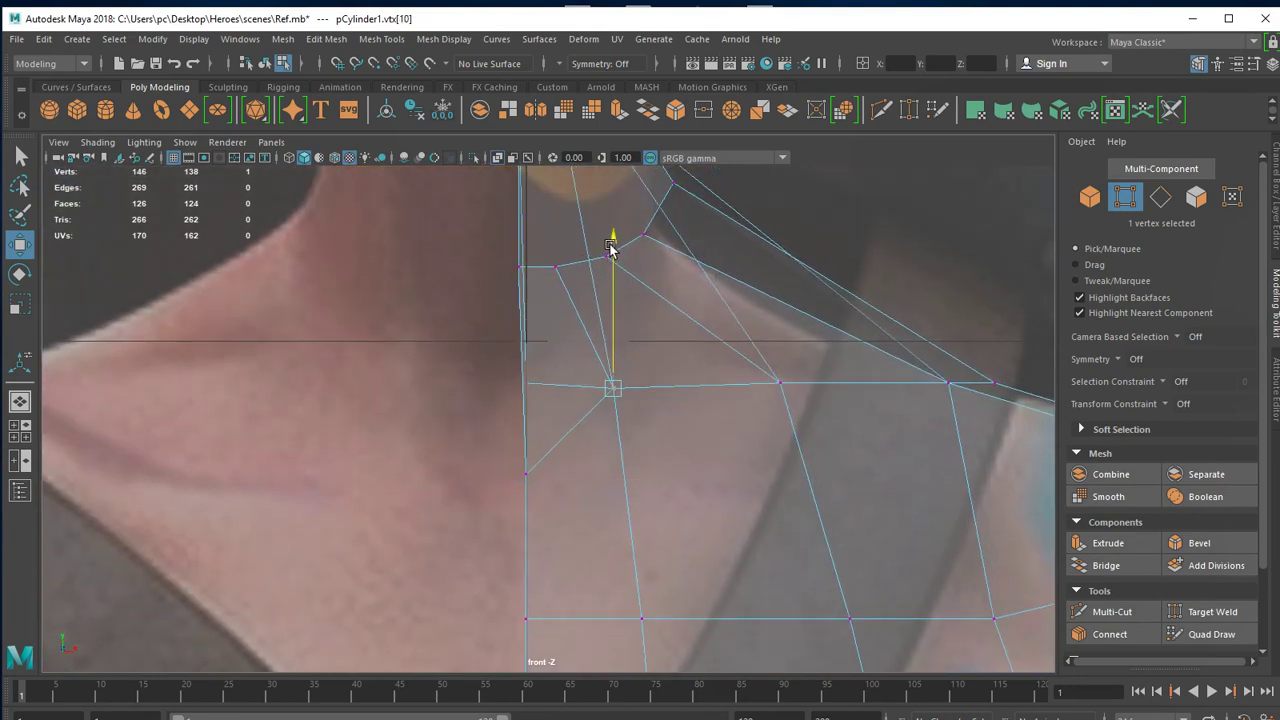
{"action": "left_click_drag", "start_coordinate": [610, 245], "coordinate": [617, 315]}
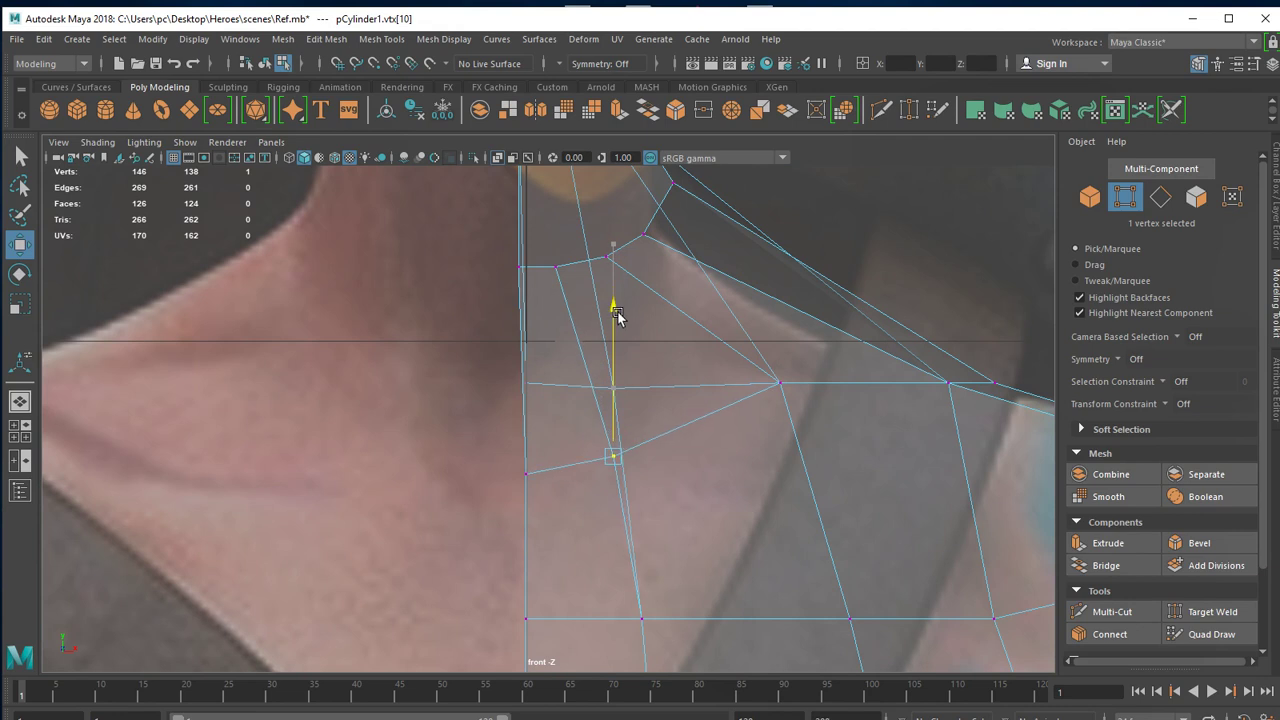
{"action": "left_click", "coordinate": [784, 382]}
{"action": "left_click_drag", "start_coordinate": [779, 345], "coordinate": [779, 362]}
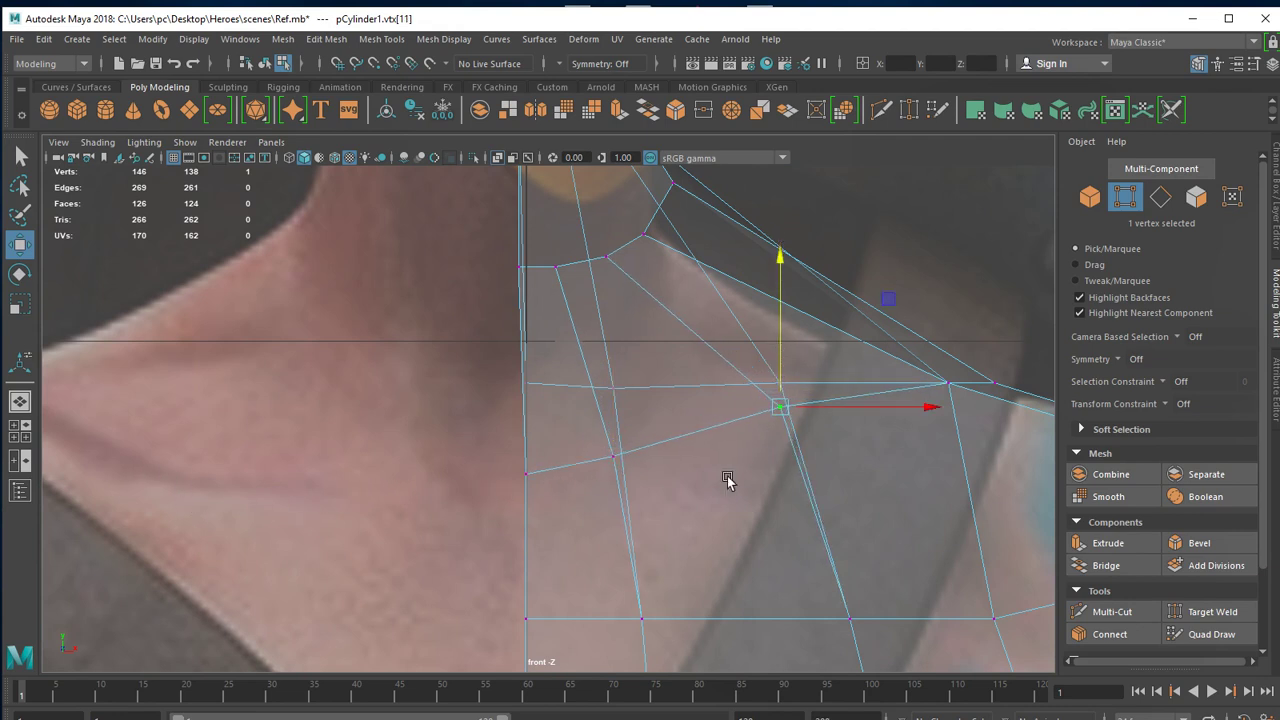
{"action": "key", "text": "space"}
{"action": "mouse_move", "coordinate": [595, 497]}
{"action": "left_mouse_down", "text": "alt"}
{"action": "mouse_move", "coordinate": [466, 527]}
{"action": "mouse_move", "coordinate": [440, 497]}
{"action": "mouse_move", "coordinate": [424, 530]}
{"action": "mouse_move", "coordinate": [499, 592]}
{"action": "mouse_move", "coordinate": [591, 608]}
{"action": "mouse_move", "coordinate": [350, 525]}
{"action": "mouse_move", "coordinate": [214, 500]}
{"action": "mouse_move", "coordinate": [379, 506]}
{"action": "mouse_move", "coordinate": [326, 523]}
{"action": "left_mouse_up", "text": "alt"}
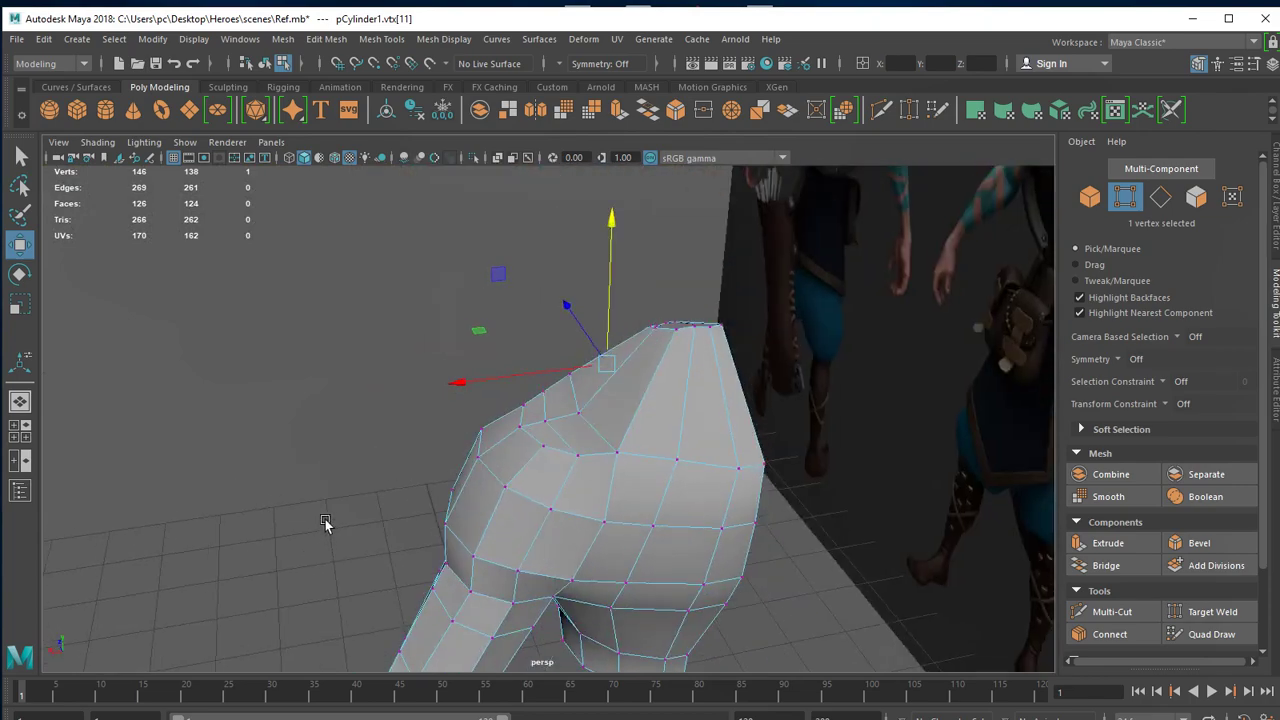
Pull several shoulder-top vertices up and outward, undoing one misplaced move.
{"action": "left_click", "coordinate": [729, 464]}
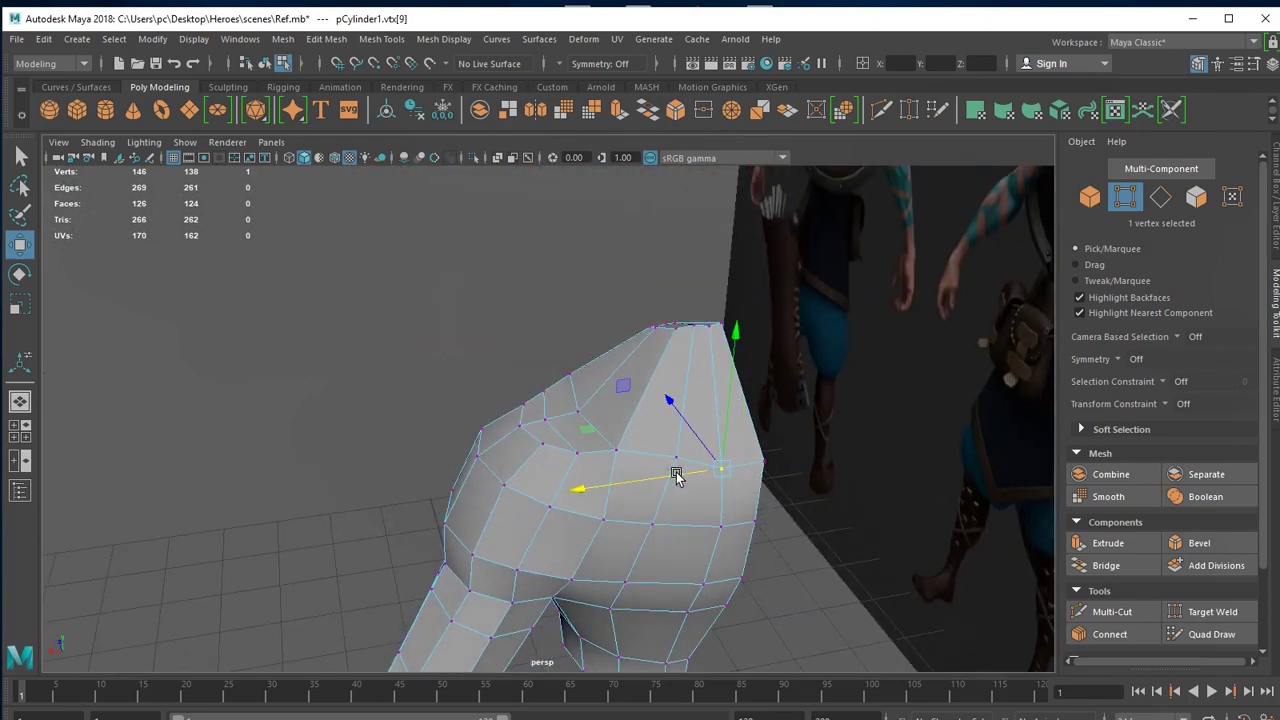
{"action": "mouse_move", "coordinate": [677, 477]}
{"action": "left_mouse_down", "text": "alt"}
{"action": "mouse_move", "coordinate": [666, 320]}
{"action": "mouse_move", "coordinate": [666, 334]}
{"action": "mouse_move", "coordinate": [640, 310]}
{"action": "mouse_move", "coordinate": [795, 481]}
{"action": "mouse_move", "coordinate": [624, 375]}
{"action": "left_mouse_up", "text": "alt"}
{"action": "left_click", "coordinate": [541, 289]}
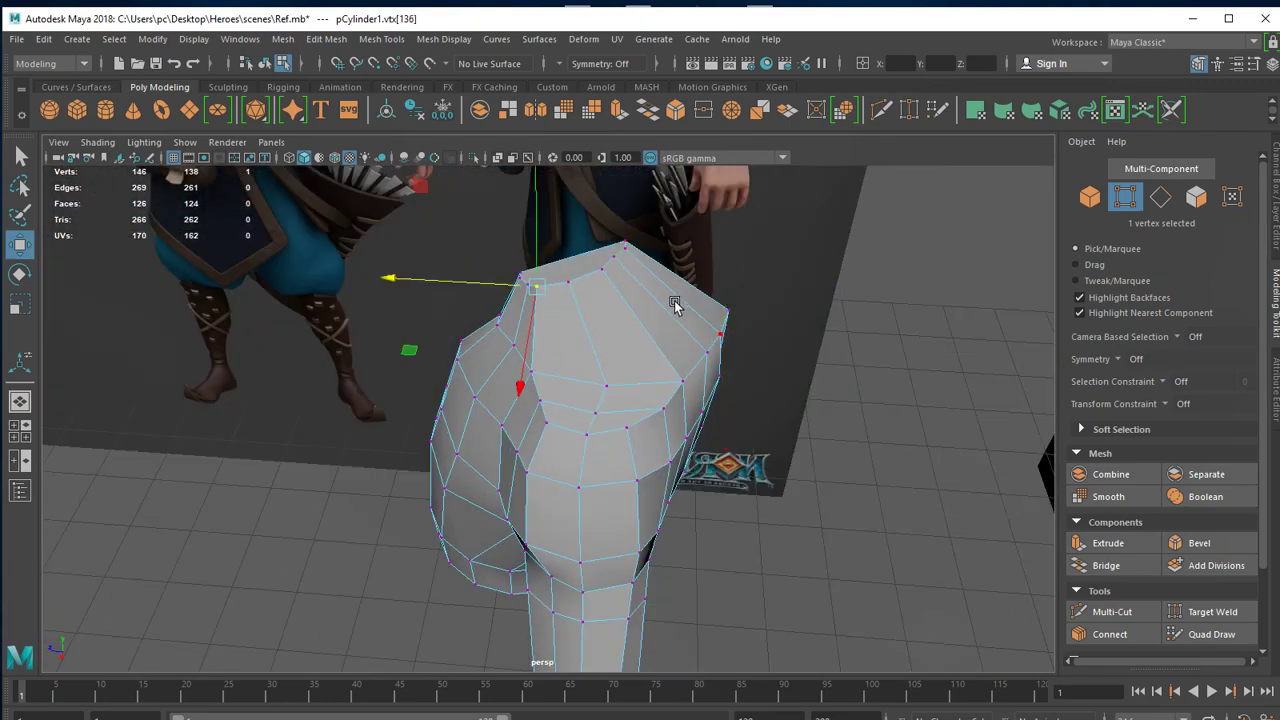
{"action": "mouse_move", "coordinate": [675, 305]}
{"action": "left_mouse_down", "text": "alt"}
{"action": "mouse_move", "coordinate": [871, 409]}
{"action": "mouse_move", "coordinate": [743, 437]}
{"action": "mouse_move", "coordinate": [923, 549]}
{"action": "mouse_move", "coordinate": [810, 535]}
{"action": "left_mouse_up", "text": "alt"}
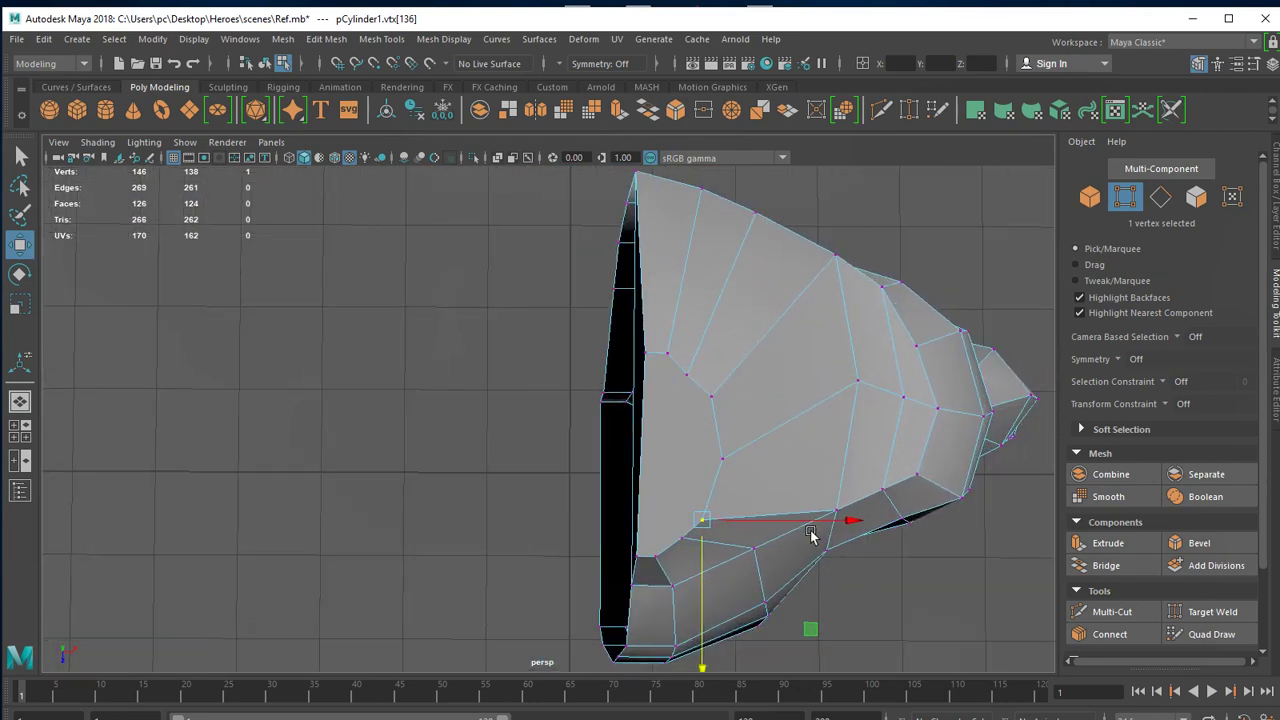
{"action": "left_click_drag", "start_coordinate": [703, 585], "coordinate": [703, 567]}
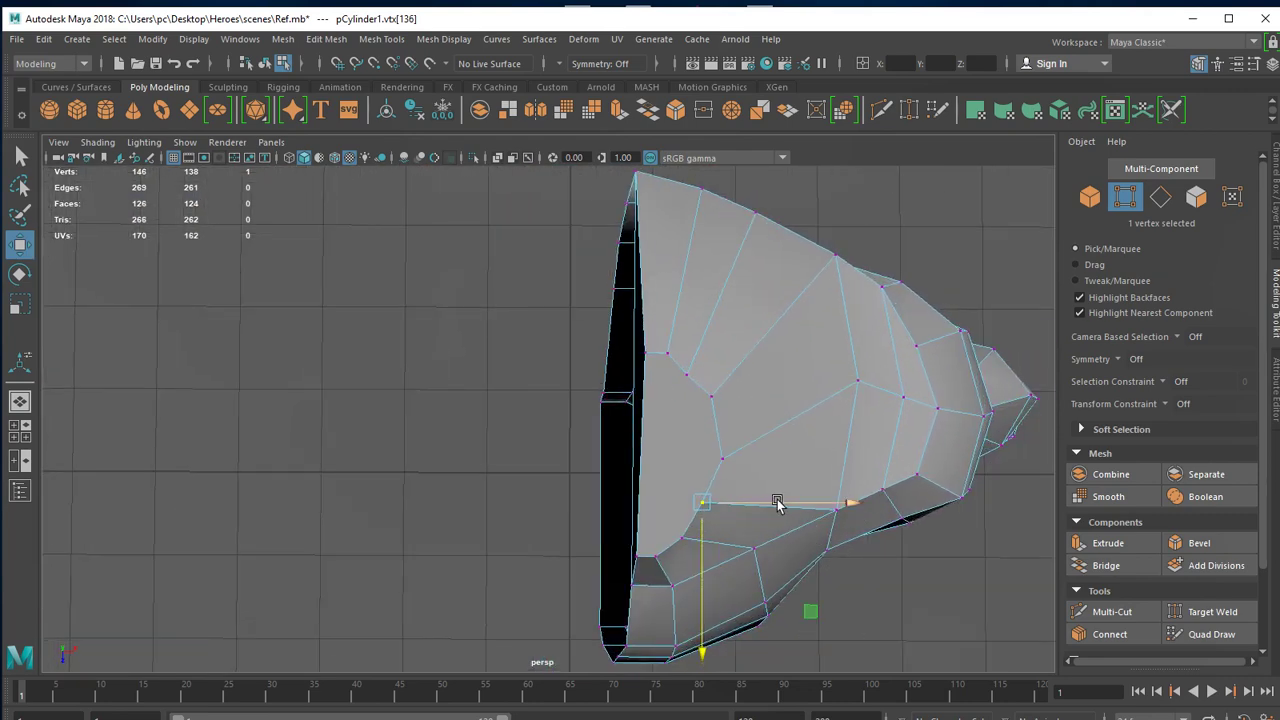
{"action": "left_click_drag", "start_coordinate": [777, 503], "coordinate": [789, 503]}
{"action": "left_click", "coordinate": [682, 538]}
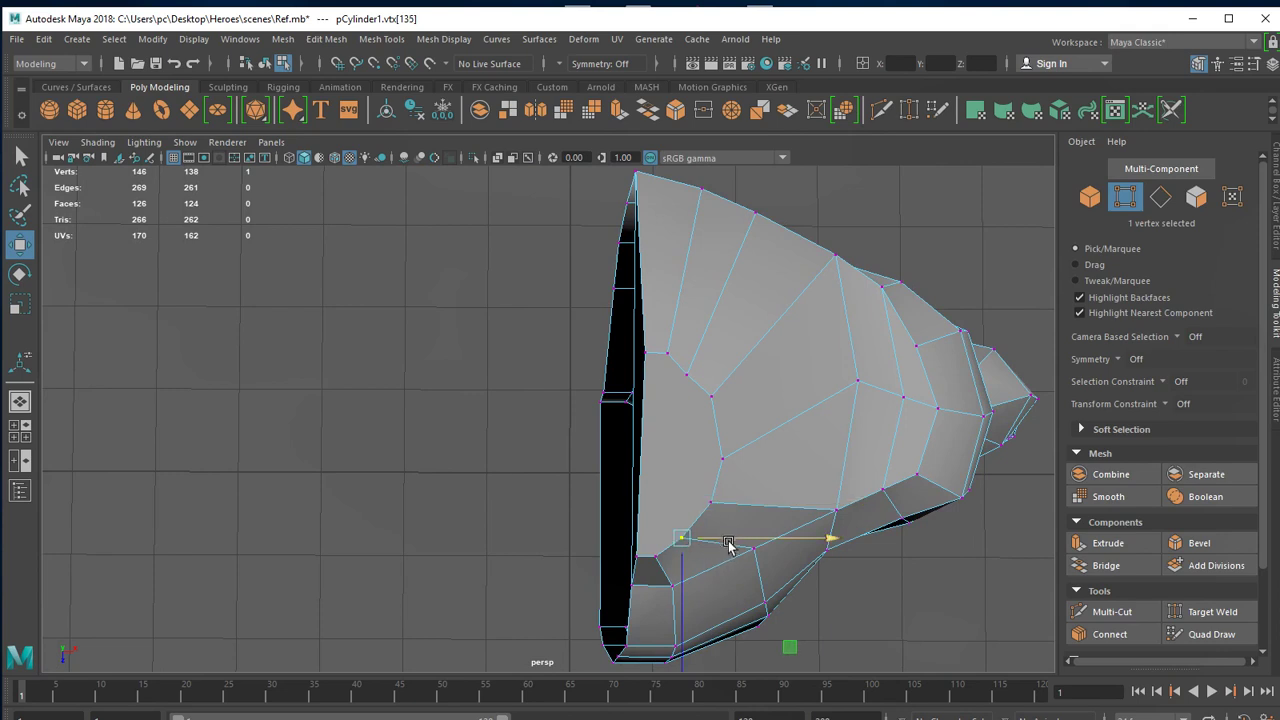
{"action": "middle_click_drag", "start_coordinate": [711, 392], "coordinate": [709, 413]}
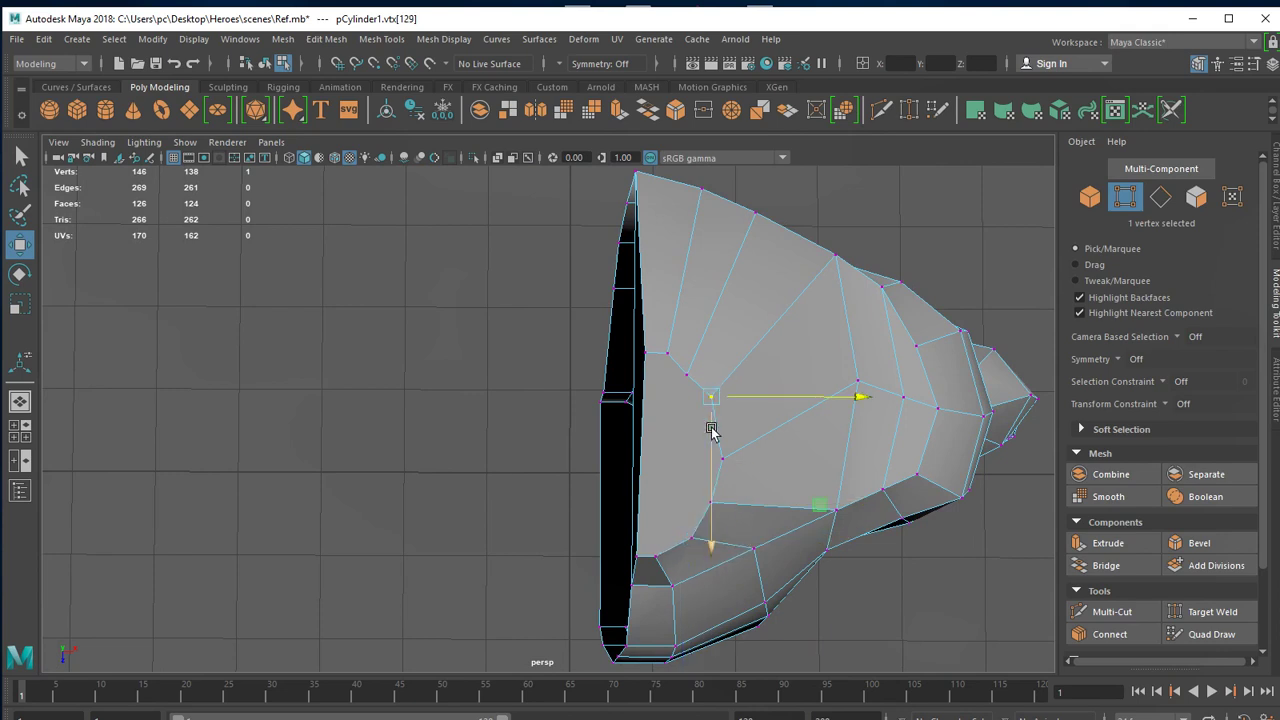
{"action": "left_click", "coordinate": [690, 375]}
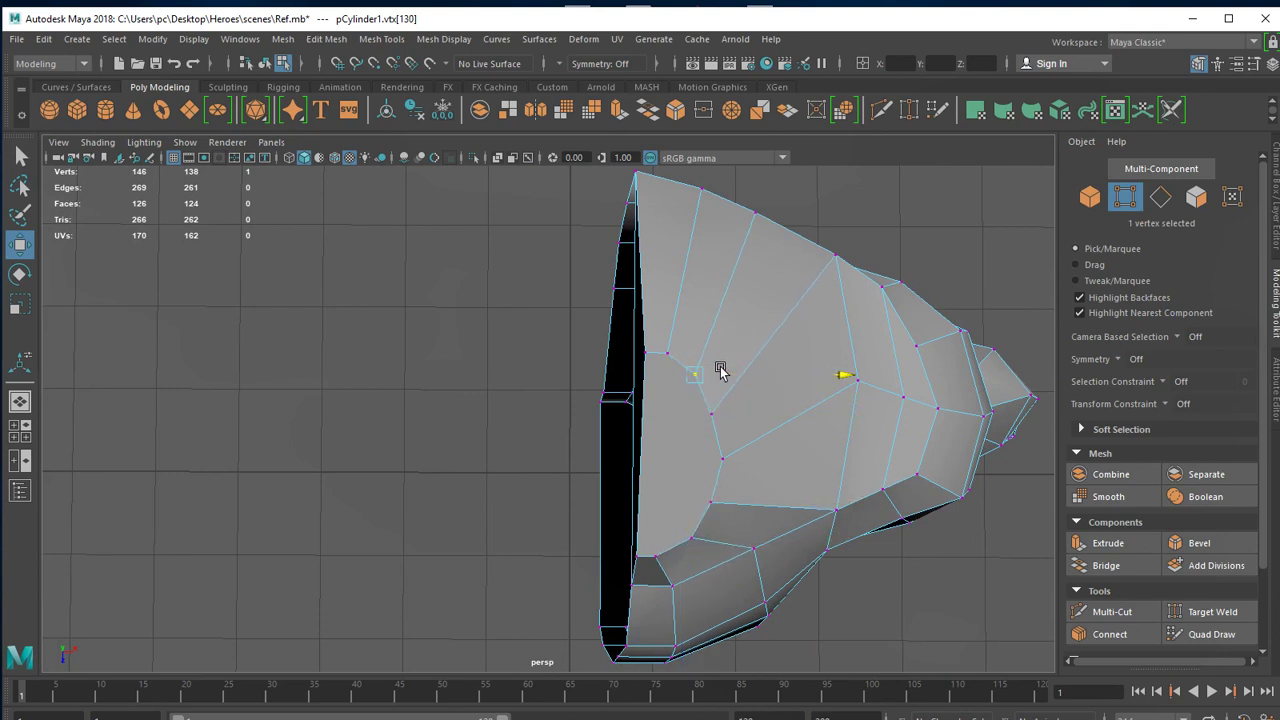
{"action": "middle_click_drag", "start_coordinate": [720, 370], "coordinate": [668, 348]}
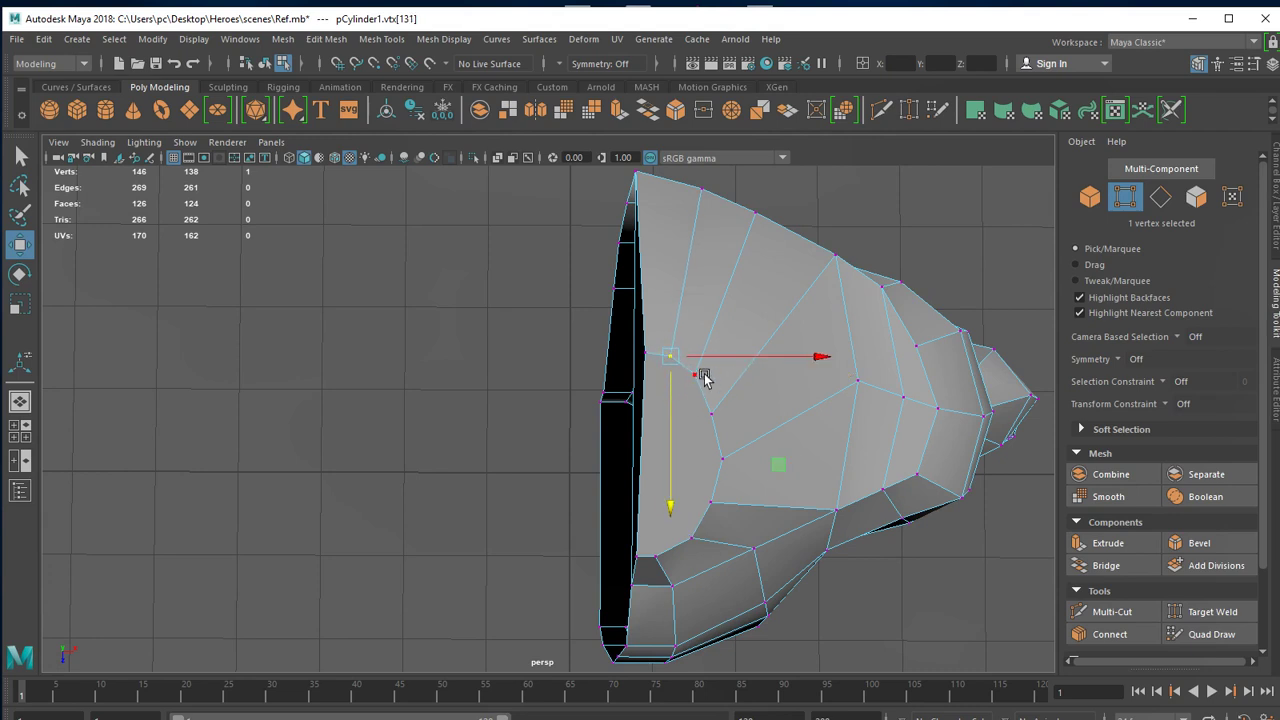
{"action": "key", "text": "ctrl+z"}
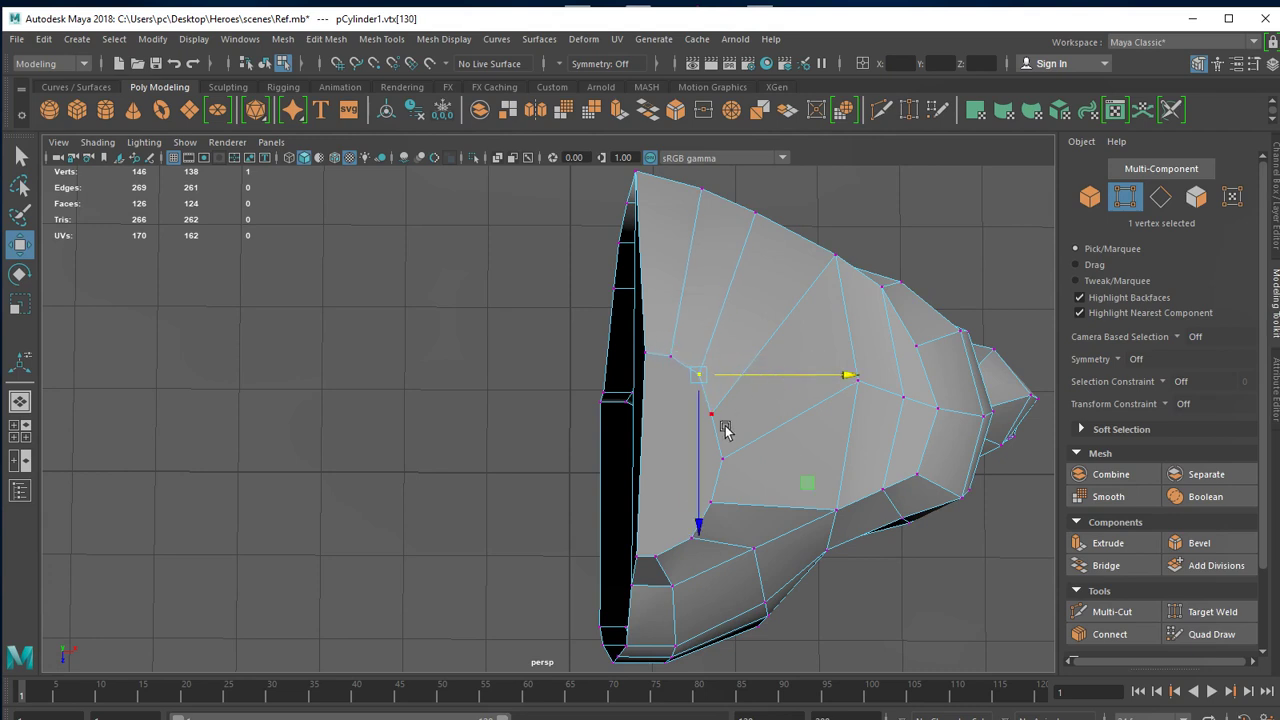
{"action": "left_click", "coordinate": [713, 416]}
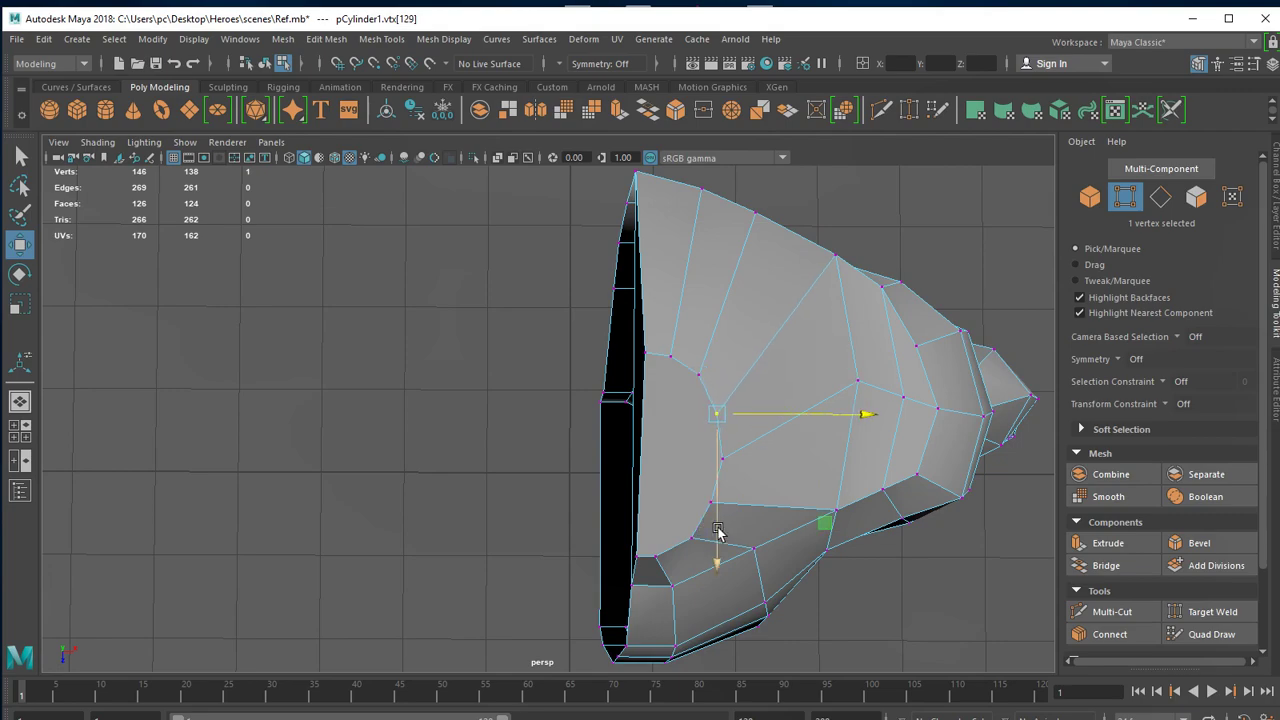
Review the torso mesh against the reference from several angles and switch to Multi-Cut.
{"action": "mouse_move", "coordinate": [843, 523]}
{"action": "left_mouse_down", "text": "alt"}
{"action": "mouse_move", "coordinate": [800, 423]}
{"action": "mouse_move", "coordinate": [777, 463]}
{"action": "mouse_move", "coordinate": [594, 509]}
{"action": "mouse_move", "coordinate": [708, 508]}
{"action": "left_mouse_up", "text": "alt"}
{"action": "mouse_move", "coordinate": [708, 508]}
{"action": "right_mouse_down", "text": "alt"}
{"action": "mouse_move", "coordinate": [794, 457]}
{"action": "mouse_move", "coordinate": [891, 480]}
{"action": "right_mouse_up", "text": "alt"}
{"action": "mouse_move", "coordinate": [891, 480]}
{"action": "left_mouse_down", "text": "alt"}
{"action": "mouse_move", "coordinate": [731, 509]}
{"action": "mouse_move", "coordinate": [782, 580]}
{"action": "left_mouse_up", "text": "alt"}
{"action": "key", "text": "space"}
{"action": "left_click_drag", "start_coordinate": [878, 592], "coordinate": [858, 567]}
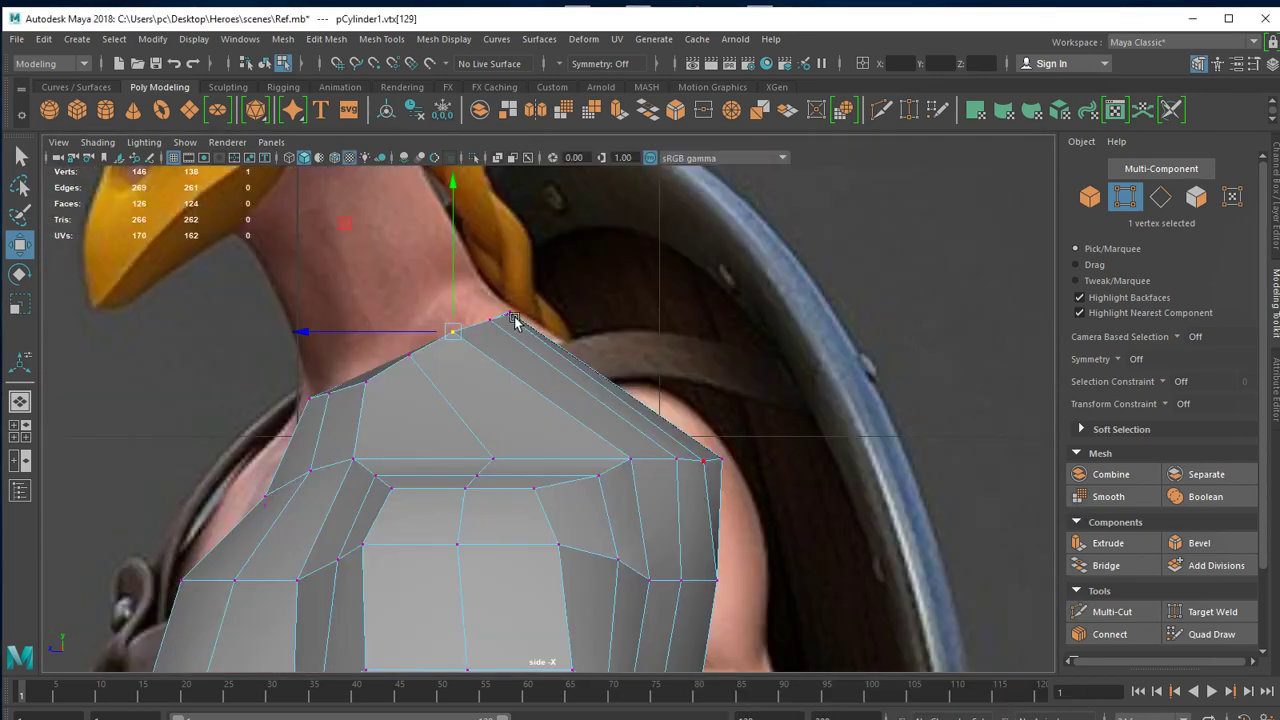
{"action": "key", "text": "space"}
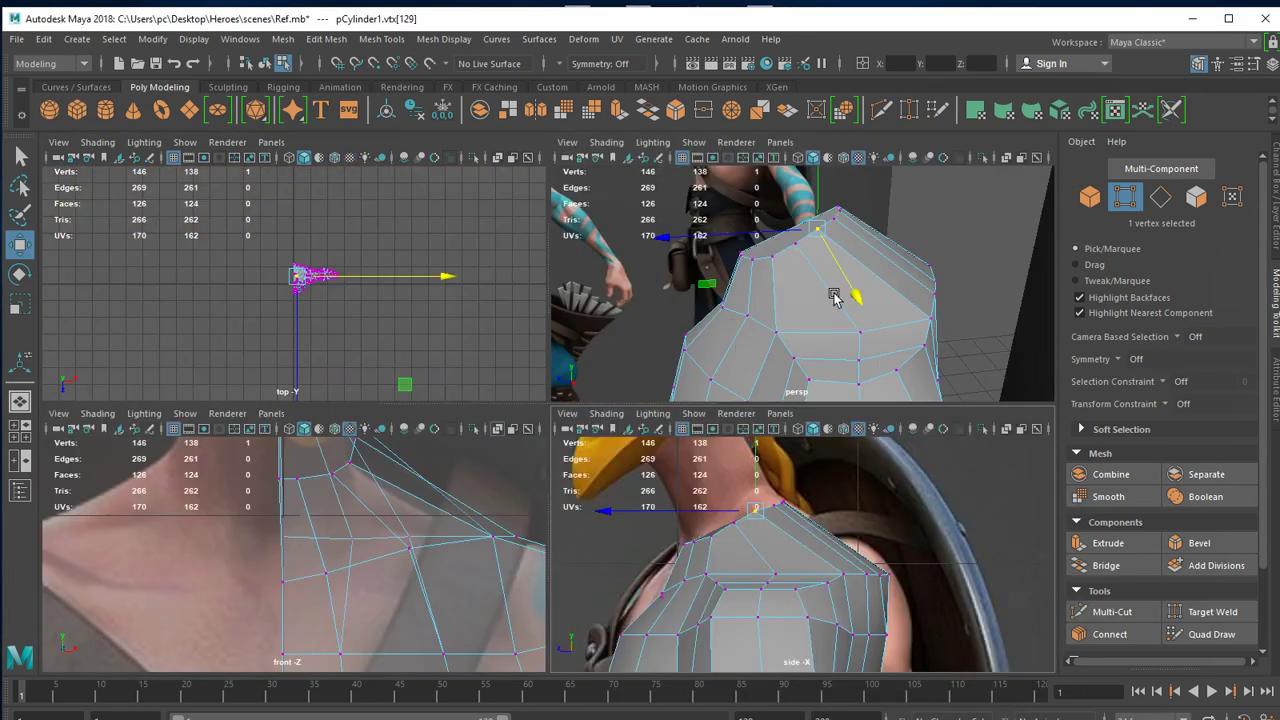
{"action": "key", "text": "space"}
{"action": "mouse_move", "coordinate": [871, 328]}
{"action": "left_mouse_down", "text": "alt"}
{"action": "mouse_move", "coordinate": [600, 420]}
{"action": "mouse_move", "coordinate": [651, 400]}
{"action": "mouse_move", "coordinate": [620, 372]}
{"action": "mouse_move", "coordinate": [886, 450]}
{"action": "left_mouse_up", "text": "alt"}
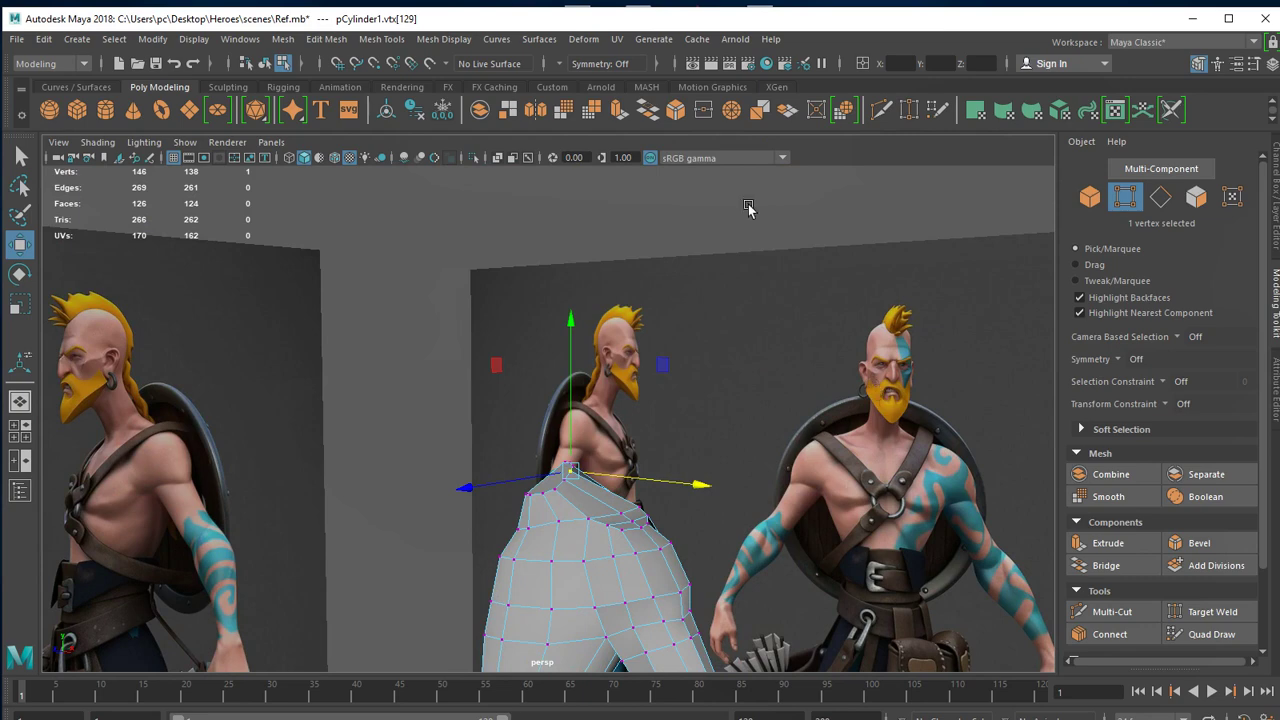
{"action": "mouse_move", "coordinate": [760, 434]}
{"action": "left_mouse_down", "text": "alt"}
{"action": "mouse_move", "coordinate": [571, 480]}
{"action": "mouse_move", "coordinate": [675, 541]}
{"action": "mouse_move", "coordinate": [640, 500]}
{"action": "left_mouse_up", "text": "alt"}
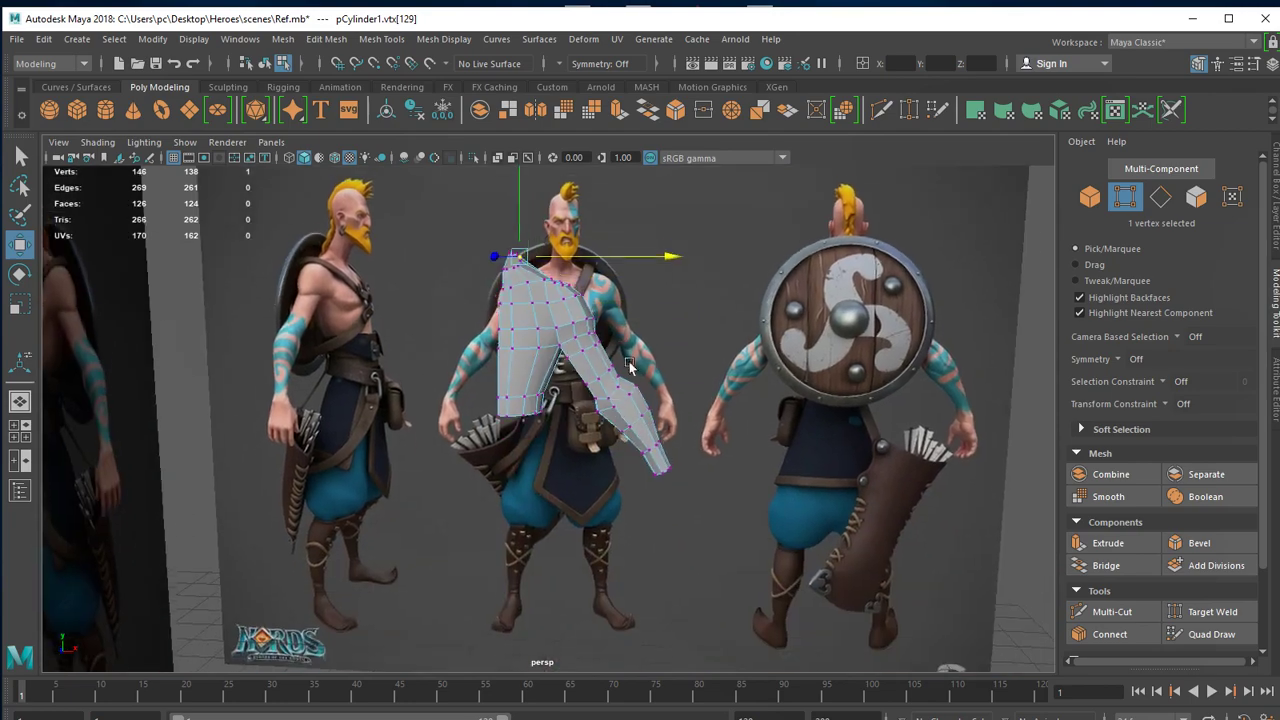
{"action": "right_click_drag", "start_coordinate": [640, 500], "coordinate": [689, 461], "text": "alt"}
{"action": "mouse_move", "coordinate": [689, 461]}
{"action": "left_mouse_down", "text": "alt"}
{"action": "mouse_move", "coordinate": [734, 457]}
{"action": "mouse_move", "coordinate": [634, 400]}
{"action": "mouse_move", "coordinate": [637, 344]}
{"action": "left_mouse_up", "text": "alt"}
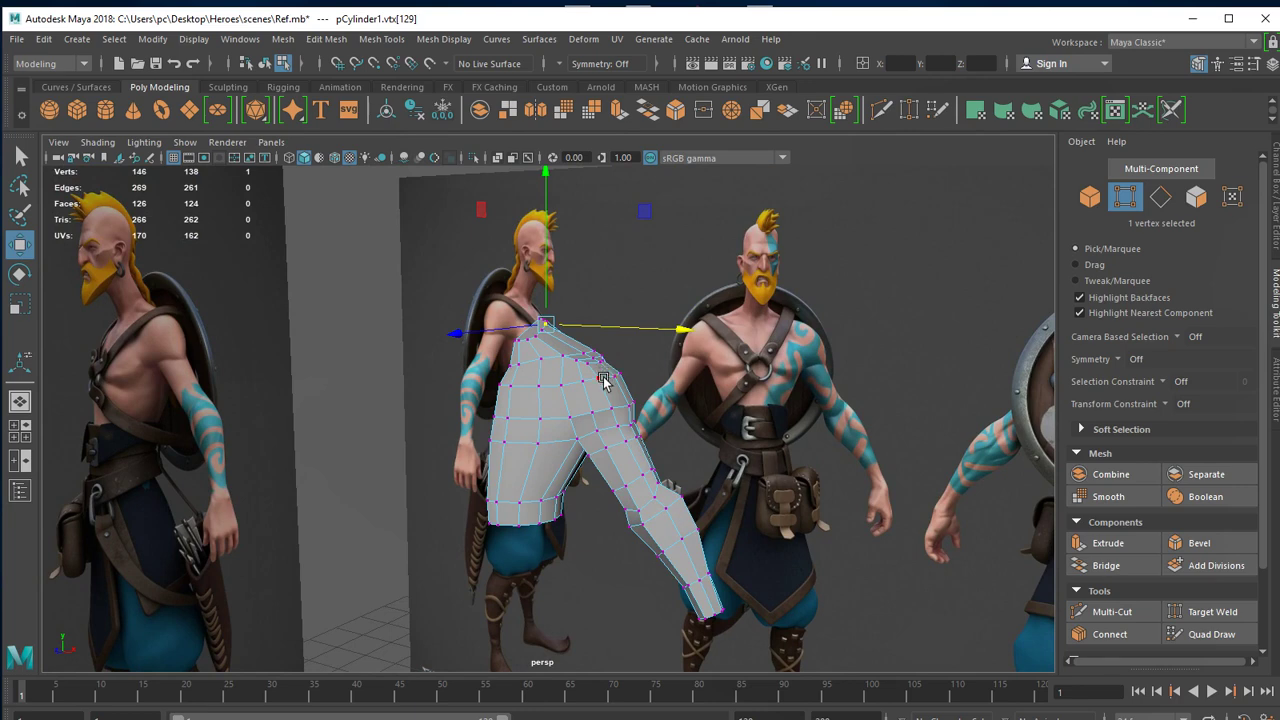
{"action": "mouse_move", "coordinate": [503, 360]}
{"action": "left_mouse_down", "text": "alt"}
{"action": "mouse_move", "coordinate": [591, 363]}
{"action": "mouse_move", "coordinate": [600, 400]}
{"action": "left_mouse_up", "text": "alt"}
{"action": "mouse_move", "coordinate": [600, 400]}
{"action": "right_mouse_down", "text": "alt"}
{"action": "mouse_move", "coordinate": [654, 457]}
{"action": "mouse_move", "coordinate": [610, 468]}
{"action": "right_mouse_up", "text": "alt"}
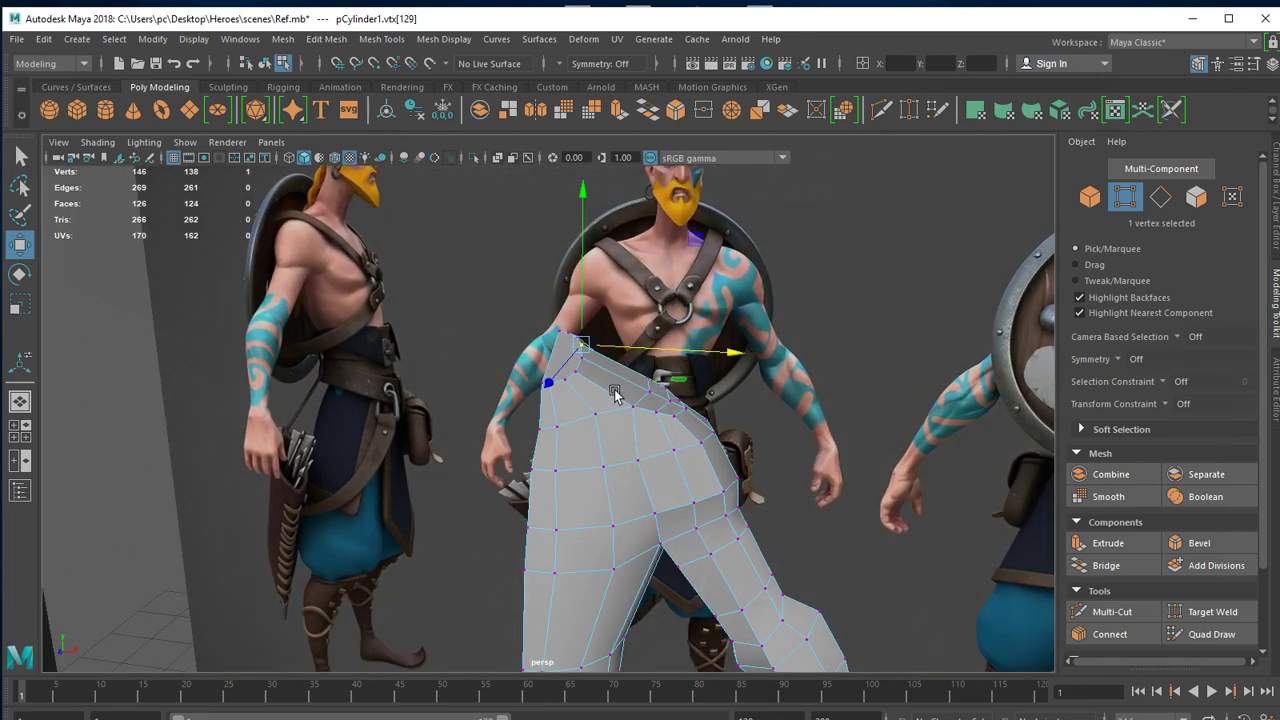
{"action": "mouse_move", "coordinate": [614, 405]}
{"action": "left_mouse_down", "text": "alt"}
{"action": "mouse_move", "coordinate": [629, 420]}
{"action": "mouse_move", "coordinate": [631, 543]}
{"action": "mouse_move", "coordinate": [598, 540]}
{"action": "mouse_move", "coordinate": [820, 345]}
{"action": "left_mouse_up", "text": "alt"}
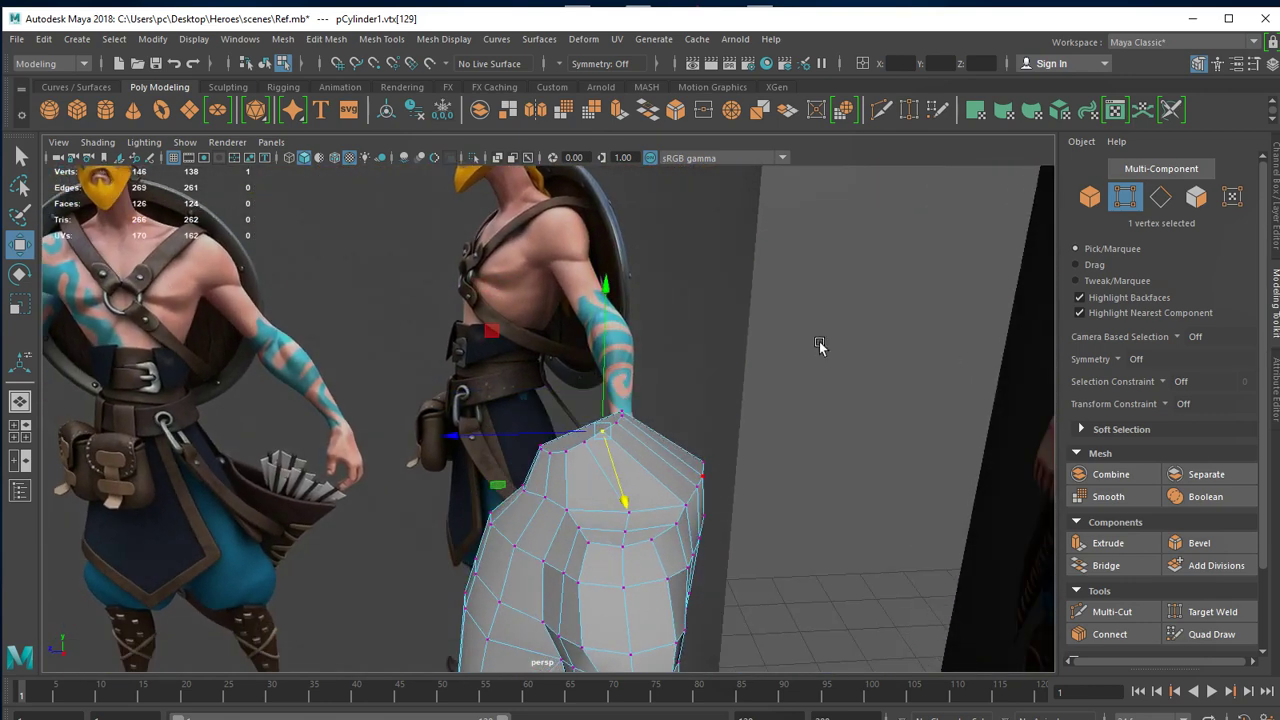
{"action": "right_click_drag", "start_coordinate": [698, 465], "coordinate": [660, 500], "text": "shift"}
Insert the shoulder edge loop and apply Edit Mesh > Edit Edge Flow to it.
{"action": "left_click", "coordinate": [650, 458], "text": "ctrl"}
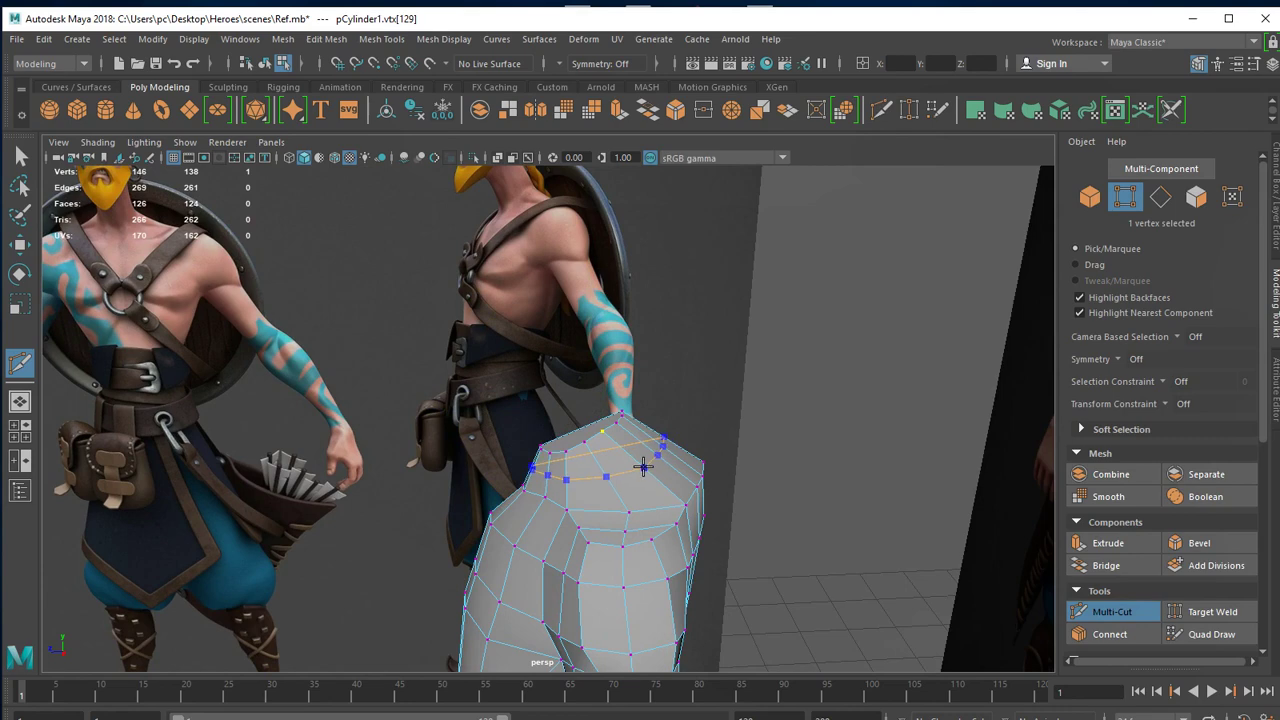
{"action": "left_click_drag", "start_coordinate": [724, 528], "coordinate": [620, 558], "text": "alt"}
{"action": "key", "text": "w"}
{"action": "right_click_drag", "start_coordinate": [615, 558], "coordinate": [615, 365]}
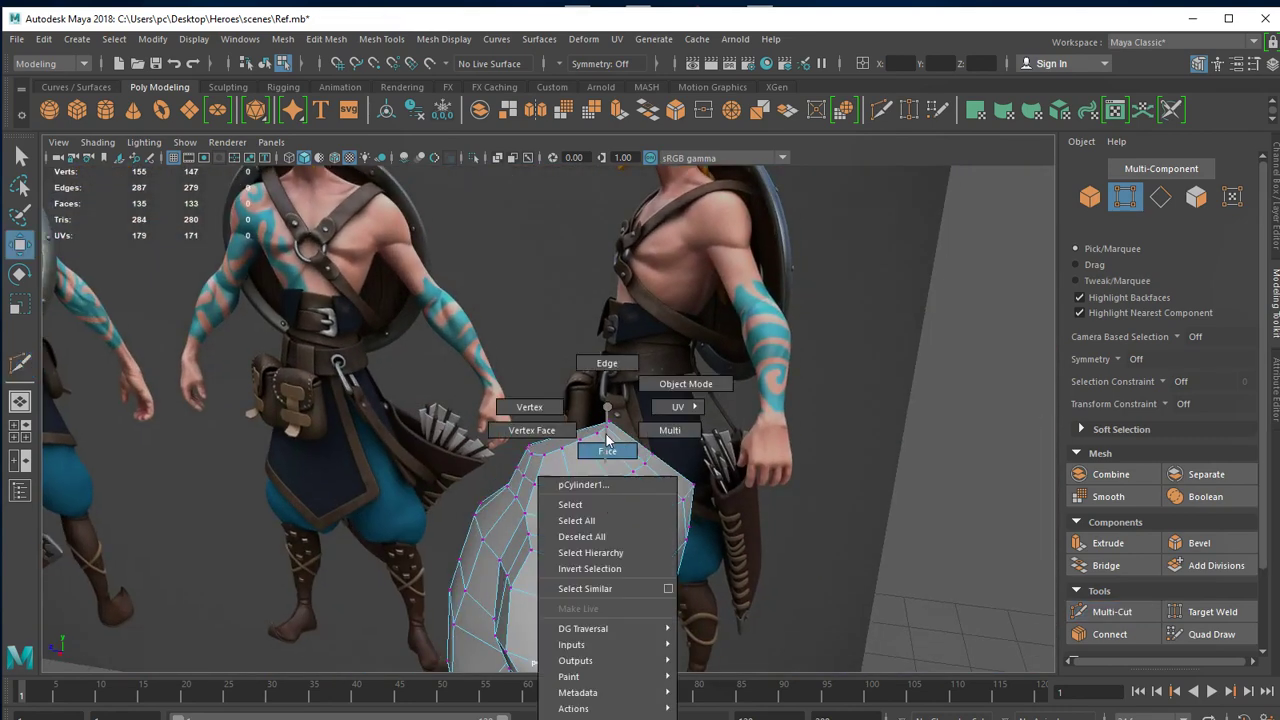
{"action": "double_click", "coordinate": [627, 482]}
{"action": "left_click_drag", "start_coordinate": [631, 480], "coordinate": [690, 570], "text": "alt"}
{"action": "left_click", "coordinate": [322, 40]}
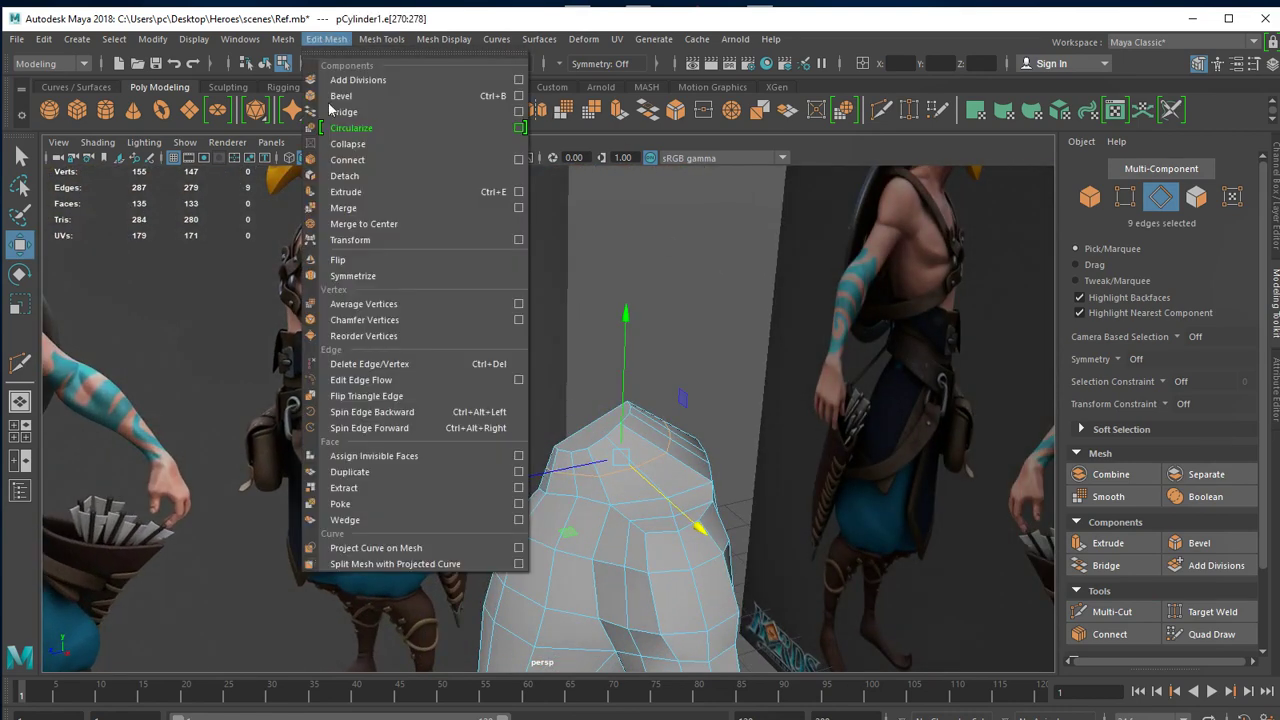
{"action": "left_click", "coordinate": [410, 379]}
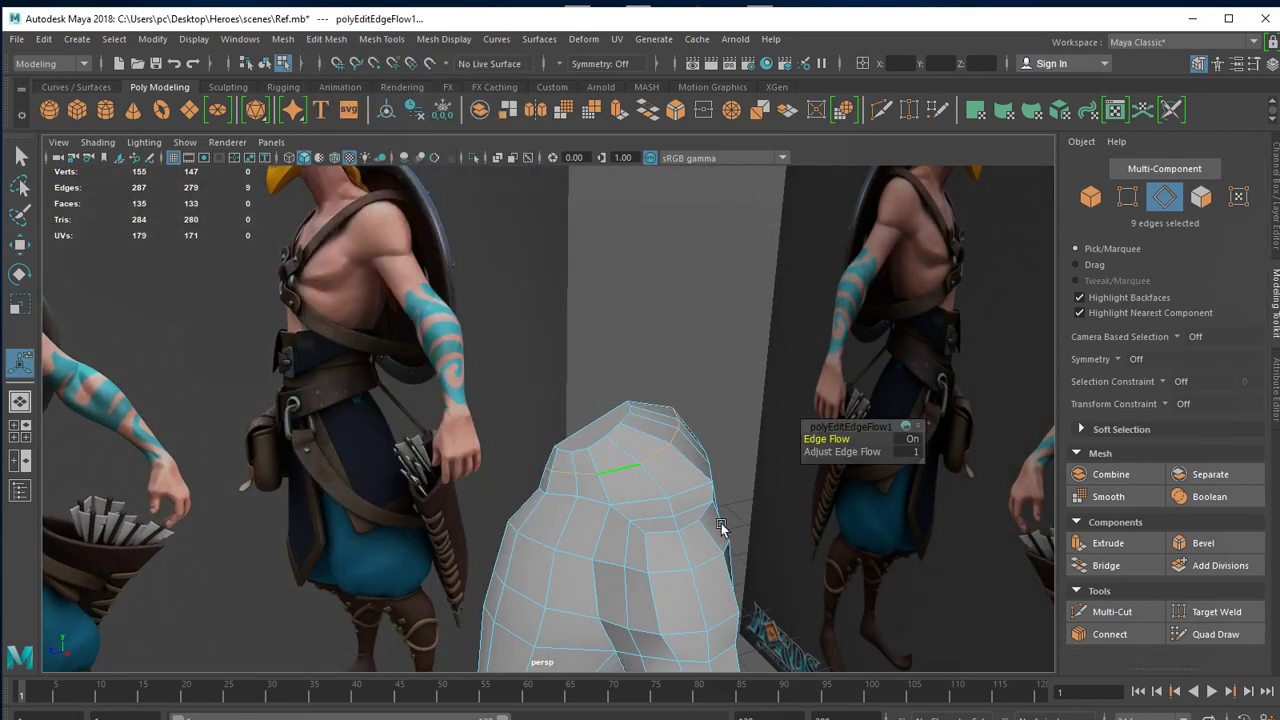
{"action": "mouse_move", "coordinate": [720, 525]}
{"action": "left_mouse_down", "text": "alt"}
{"action": "mouse_move", "coordinate": [623, 520]}
{"action": "mouse_move", "coordinate": [762, 509]}
{"action": "mouse_move", "coordinate": [729, 509]}
{"action": "mouse_move", "coordinate": [689, 534]}
{"action": "mouse_move", "coordinate": [505, 521]}
{"action": "left_mouse_up", "text": "alt"}
Apply Edit Edge Flow to a neighbouring shoulder edge as well.
{"action": "left_click", "coordinate": [602, 526]}
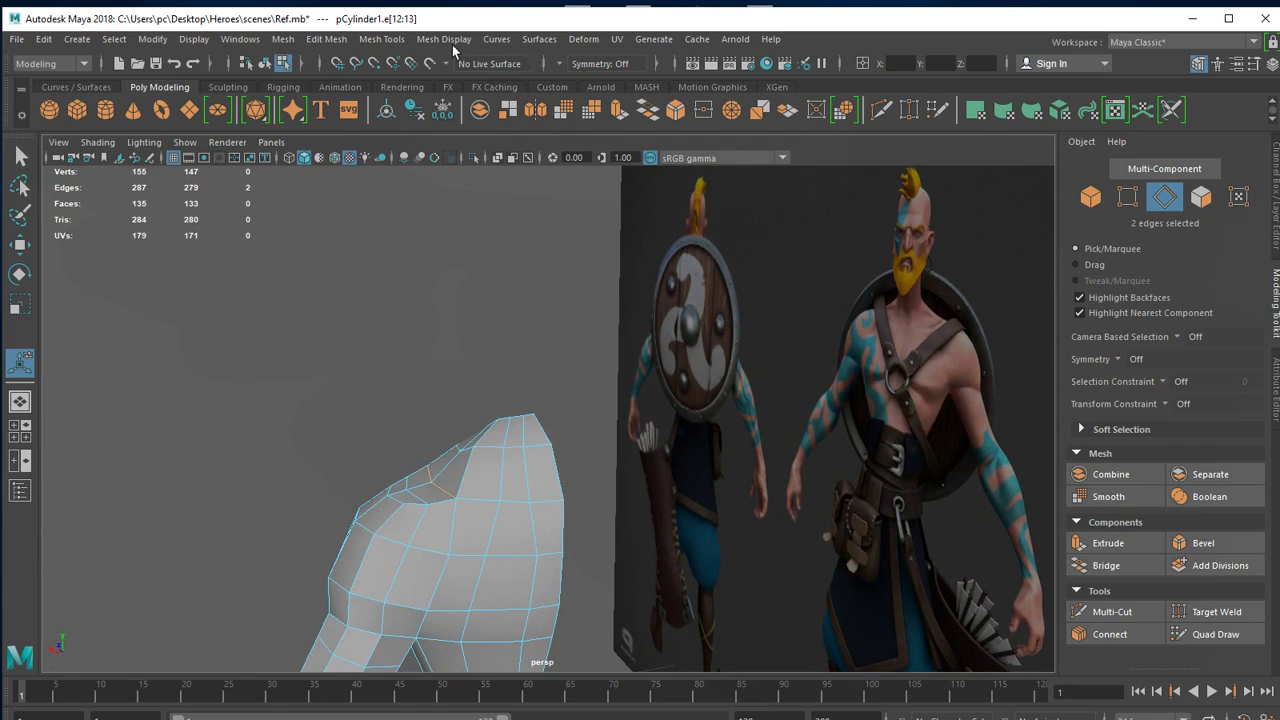
{"action": "left_click", "coordinate": [330, 42]}
{"action": "left_click", "coordinate": [371, 378]}
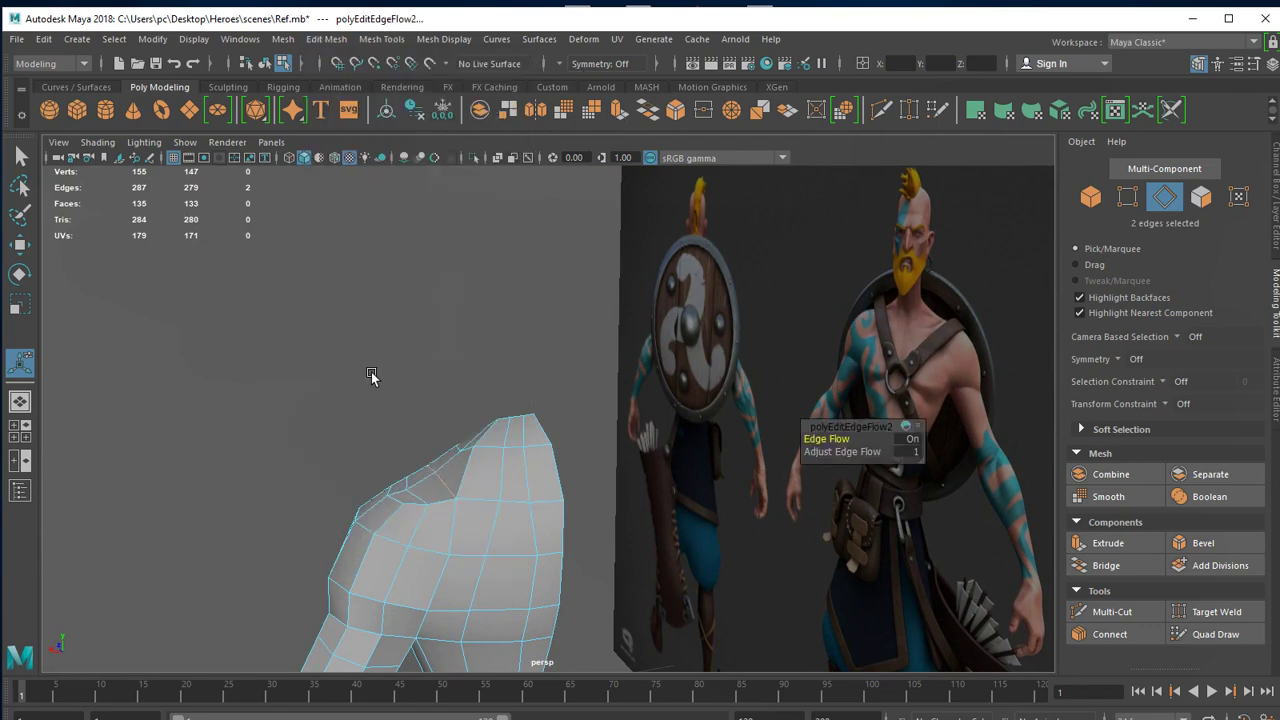
{"action": "mouse_move", "coordinate": [493, 505]}
{"action": "left_mouse_down", "text": "alt"}
{"action": "mouse_move", "coordinate": [638, 551]}
{"action": "mouse_move", "coordinate": [487, 500]}
{"action": "mouse_move", "coordinate": [628, 509]}
{"action": "mouse_move", "coordinate": [603, 528]}
{"action": "left_mouse_up", "text": "alt"}
{"action": "scroll", "coordinate": [700, 490], "scroll_direction": "up", "scroll_amount": 3}
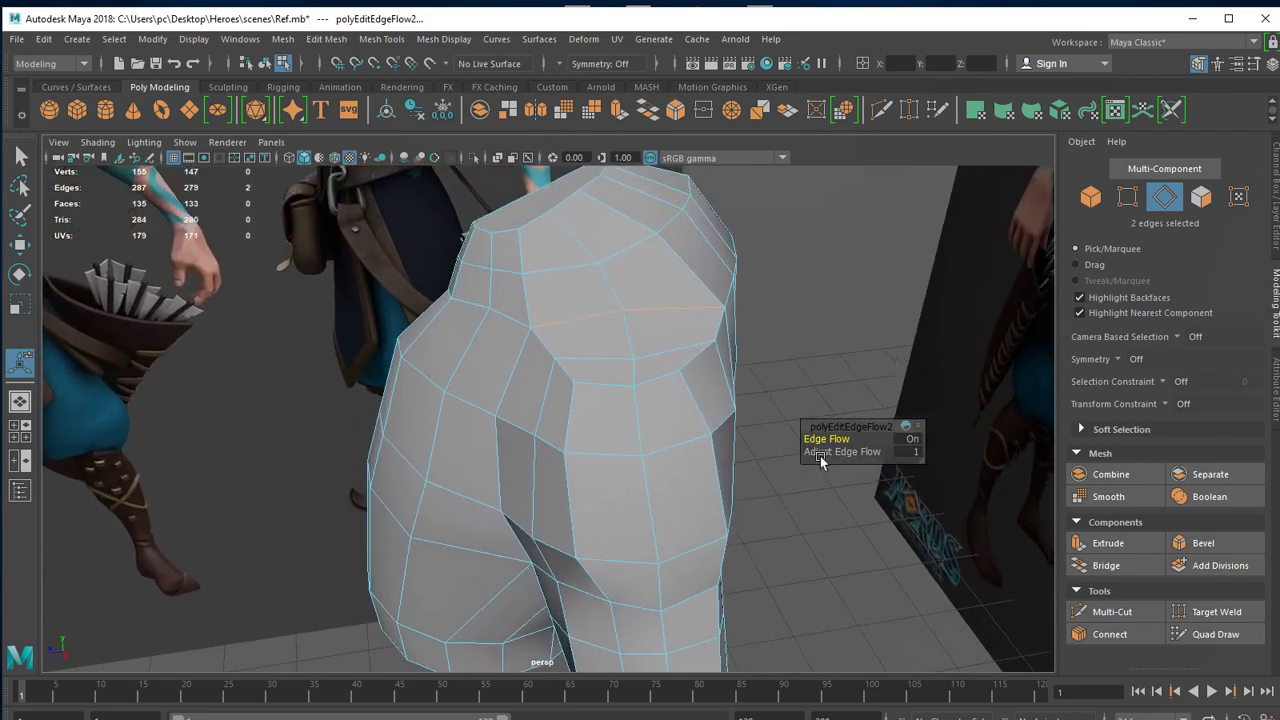
{"action": "key", "text": "space"}
{"action": "key", "text": "space"}
In the side view, switch to vertices and lower the first new-loop shoulder vertex to the outline.
{"action": "left_click_drag", "start_coordinate": [520, 506], "coordinate": [657, 449], "text": "alt"}
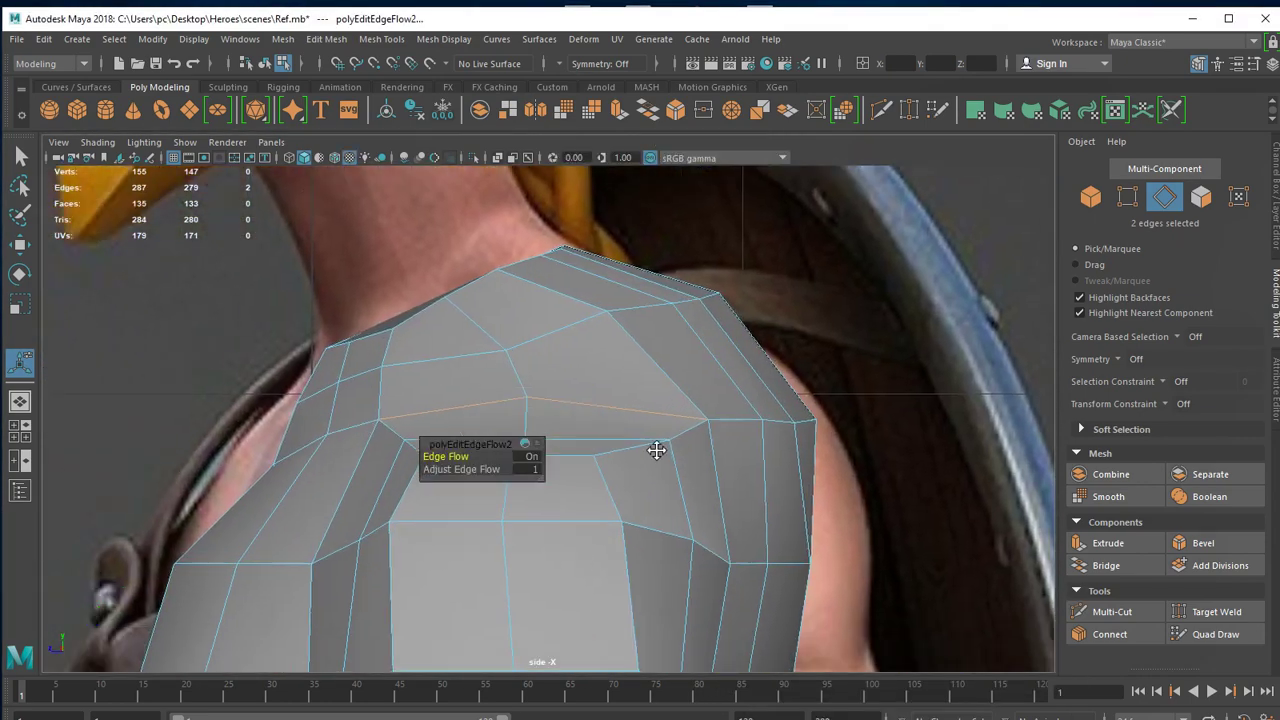
{"action": "right_click_drag", "start_coordinate": [626, 398], "coordinate": [610, 323]}
{"action": "right_click_drag", "start_coordinate": [525, 398], "coordinate": [527, 400]}
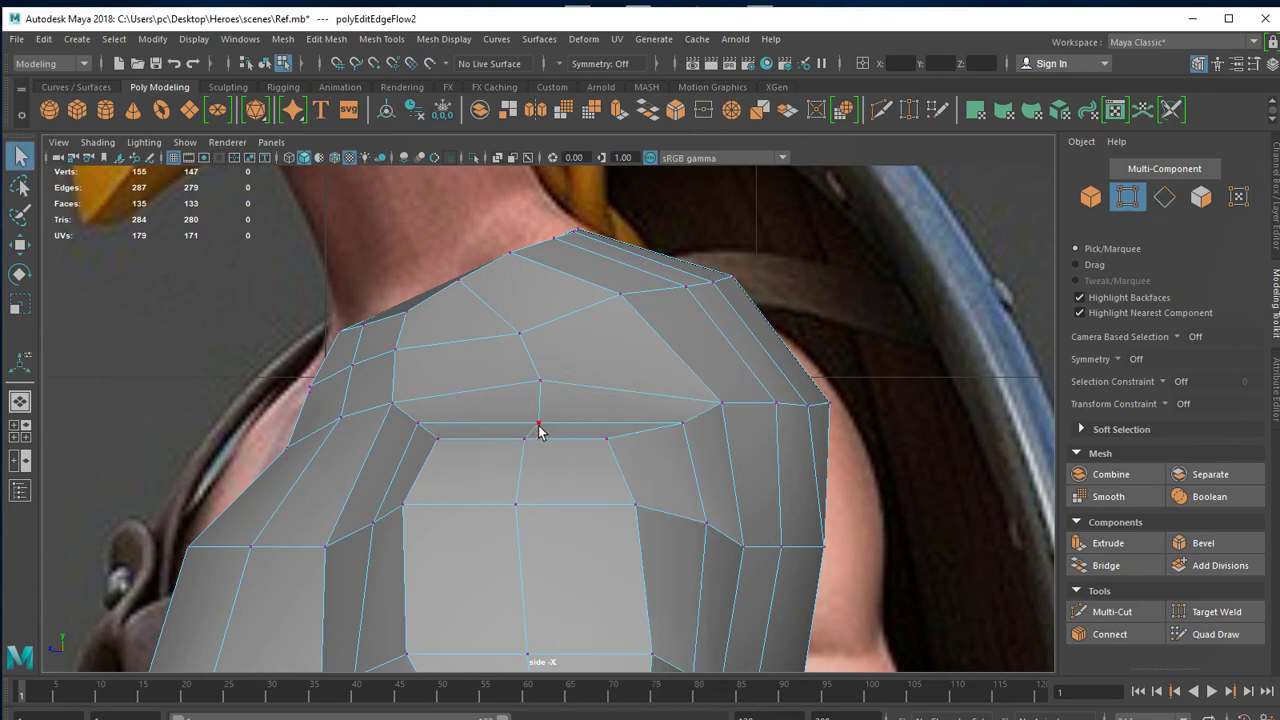
{"action": "left_click", "coordinate": [538, 410]}
{"action": "key", "text": "w"}
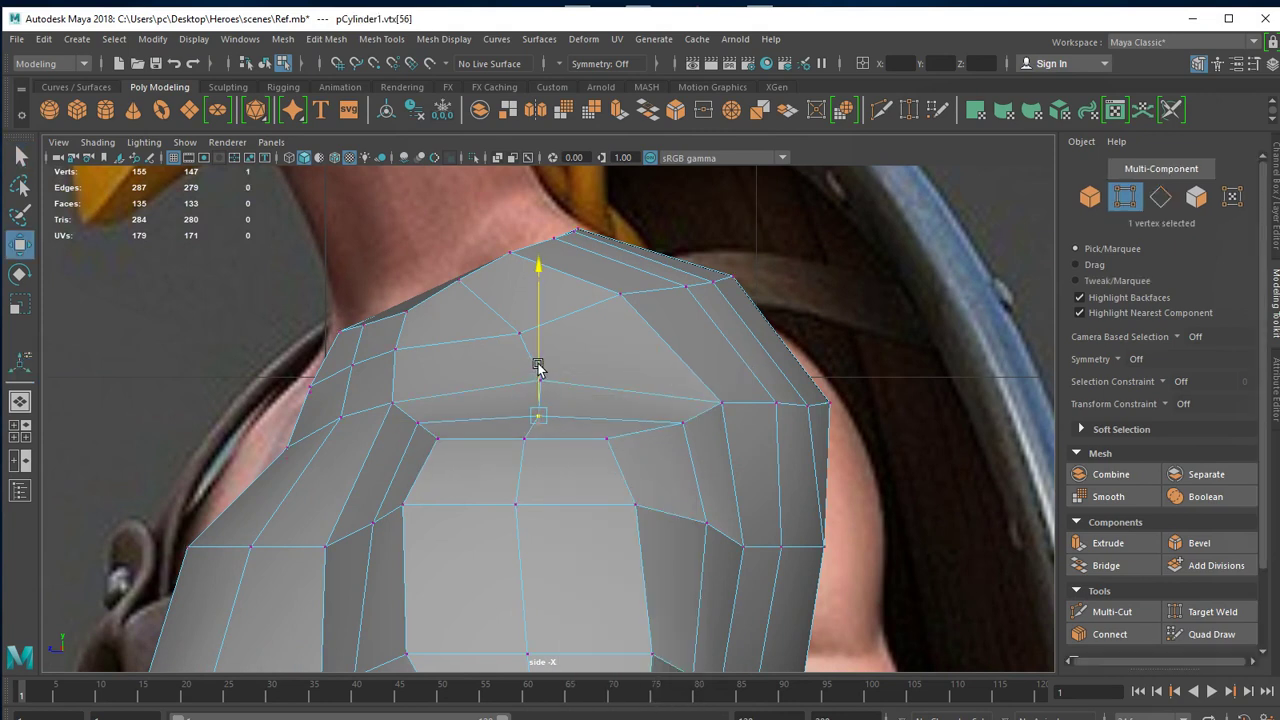
{"action": "left_click", "coordinate": [437, 440]}
{"action": "left_click_drag", "start_coordinate": [437, 440], "coordinate": [437, 457]}
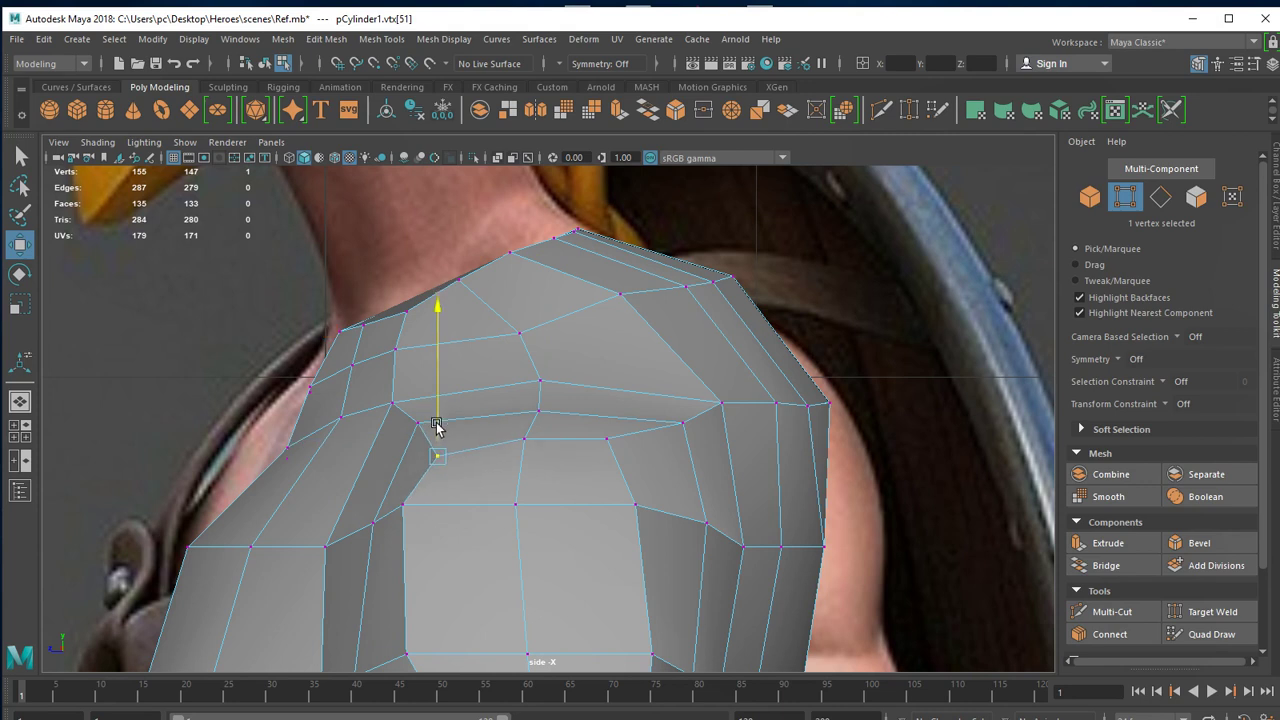
Lower the remaining shoulder-loop vertices to fit the side reference outline.
{"action": "left_click", "coordinate": [607, 441]}
{"action": "left_click_drag", "start_coordinate": [607, 441], "coordinate": [606, 452]}
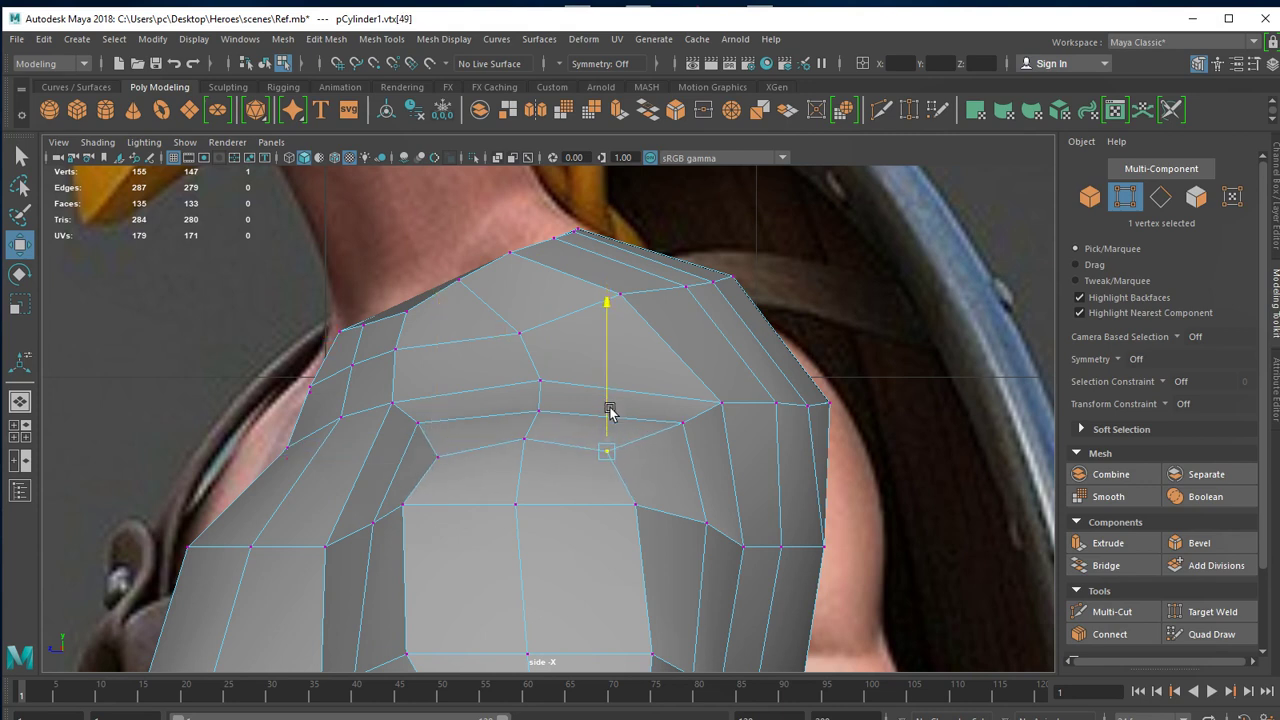
{"action": "left_click", "coordinate": [405, 508]}
{"action": "left_click_drag", "start_coordinate": [405, 508], "coordinate": [401, 541]}
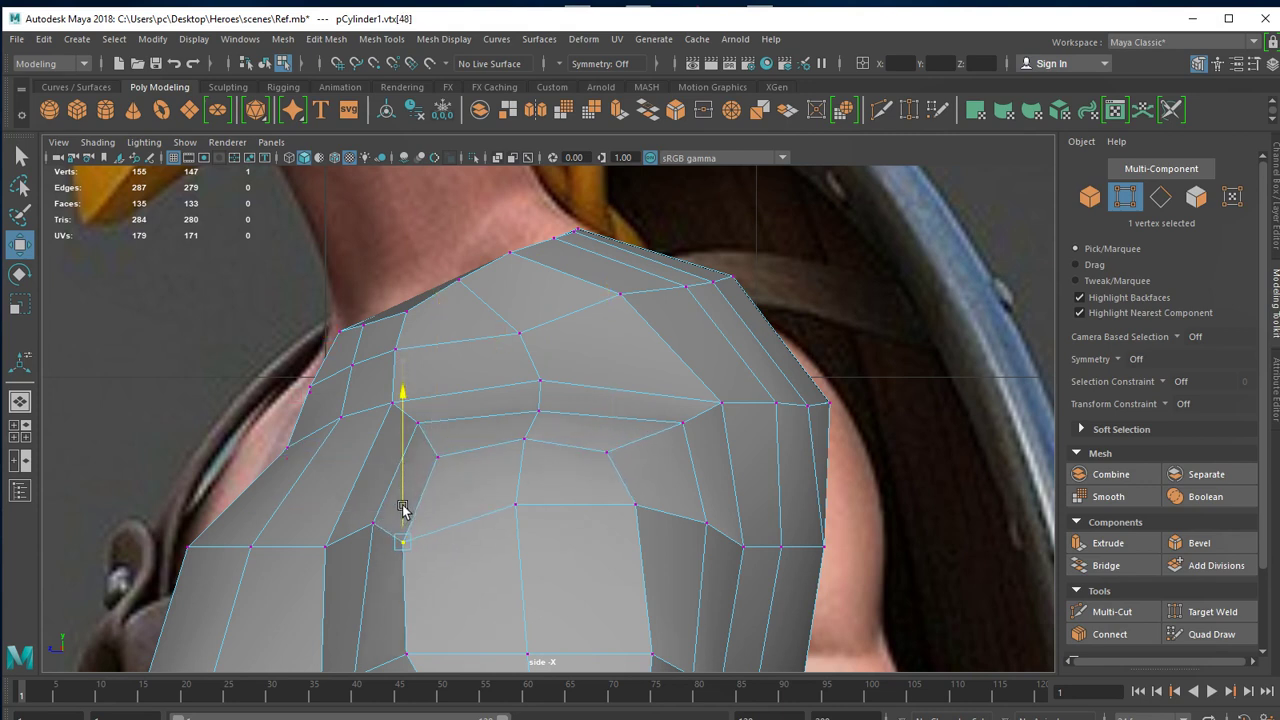
{"action": "left_click", "coordinate": [633, 508]}
{"action": "left_click_drag", "start_coordinate": [631, 465], "coordinate": [636, 492]}
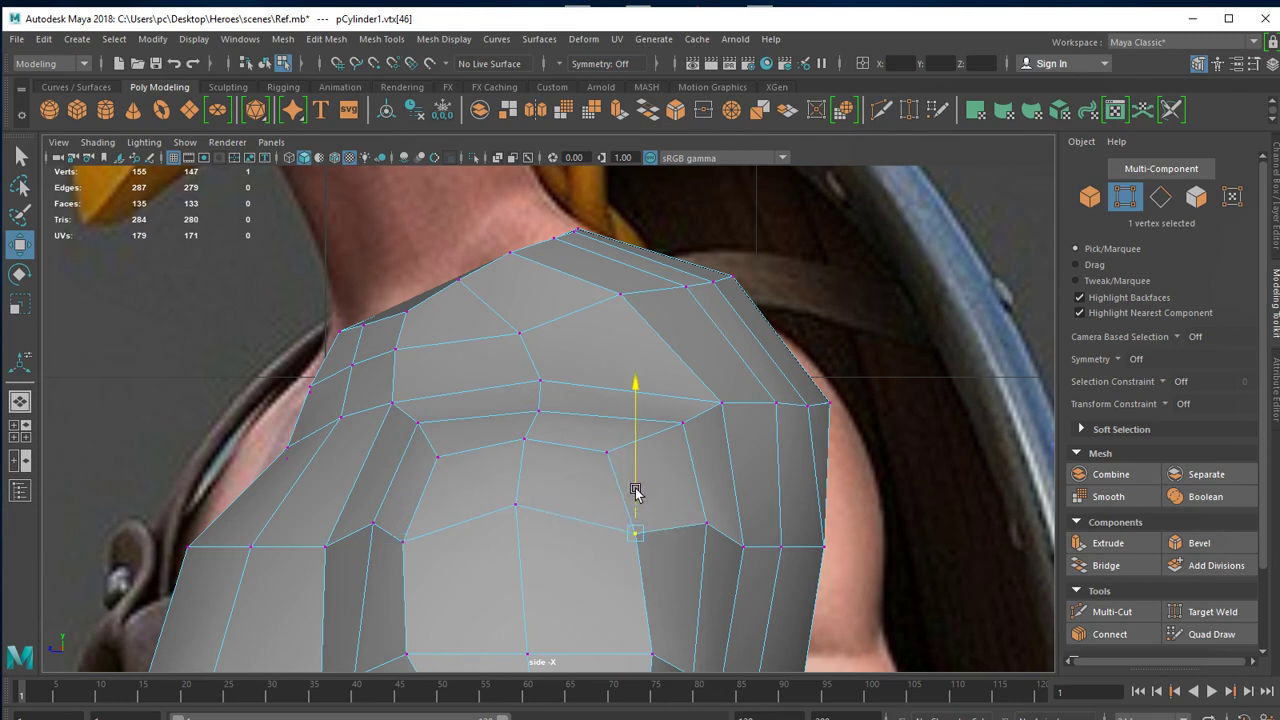
{"action": "left_click", "coordinate": [509, 508]}
{"action": "left_click_drag", "start_coordinate": [514, 500], "coordinate": [515, 522]}
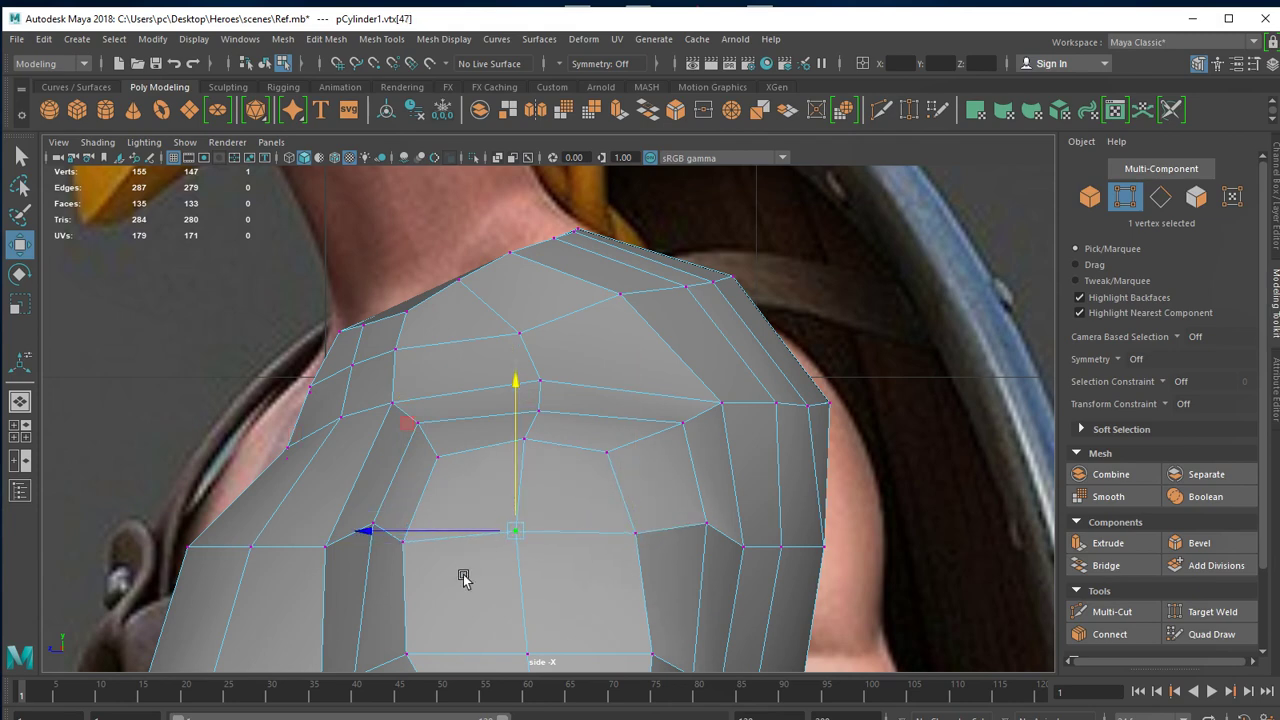
Lower and slide the left and right upper-shoulder vertices toward the reference outline.
{"action": "middle_click_drag", "start_coordinate": [463, 578], "coordinate": [620, 462], "text": "alt"}
{"action": "left_click", "coordinate": [503, 428]}
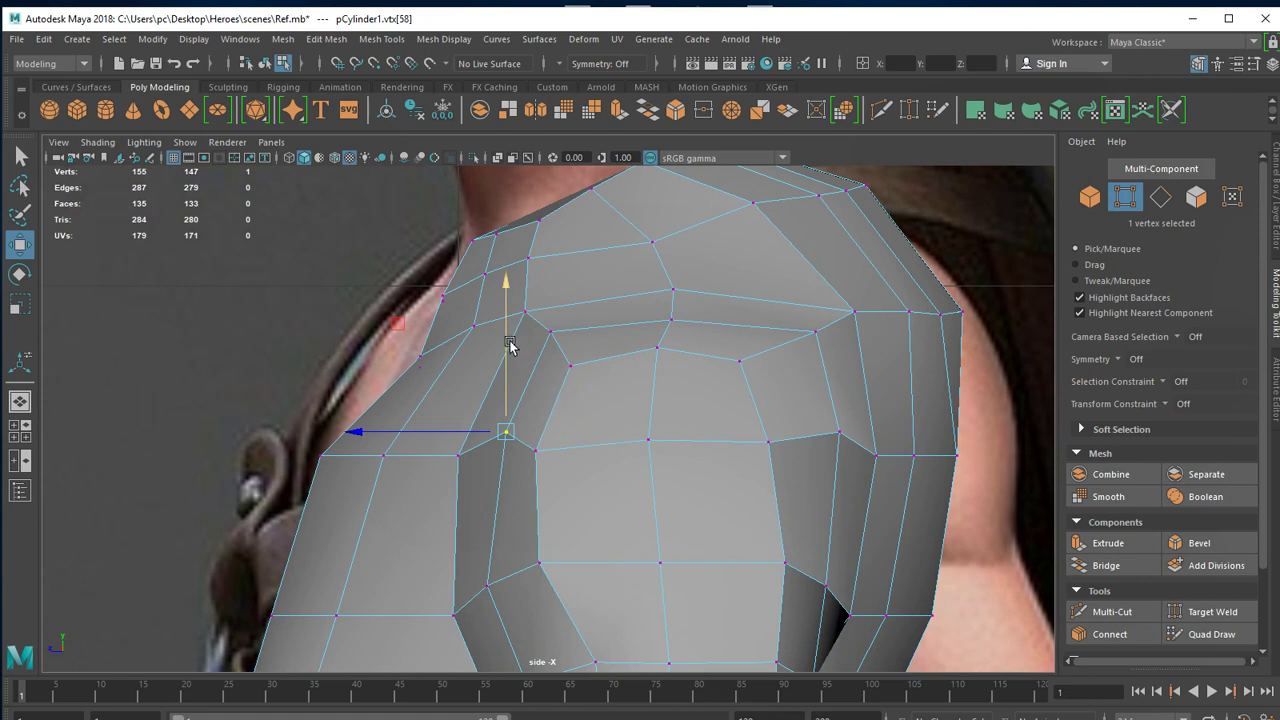
{"action": "left_click_drag", "start_coordinate": [510, 345], "coordinate": [506, 410]}
{"action": "left_click_drag", "start_coordinate": [471, 452], "coordinate": [459, 453]}
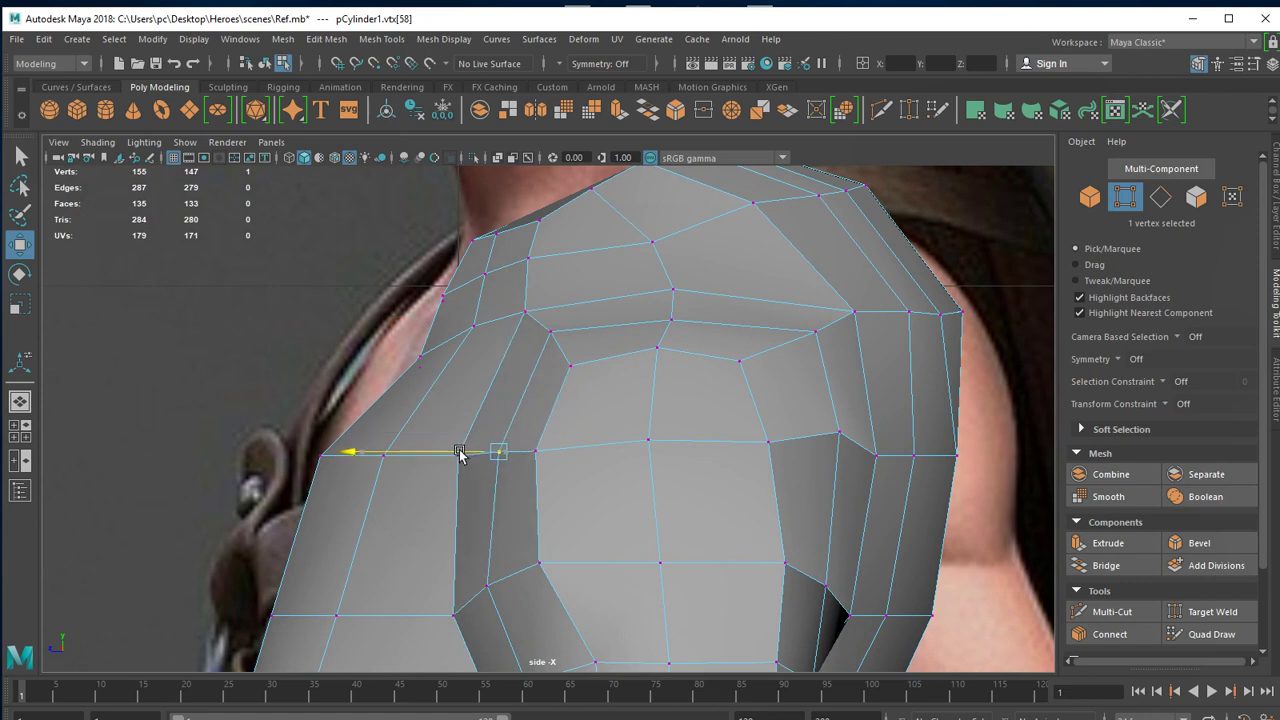
{"action": "left_click", "coordinate": [843, 432]}
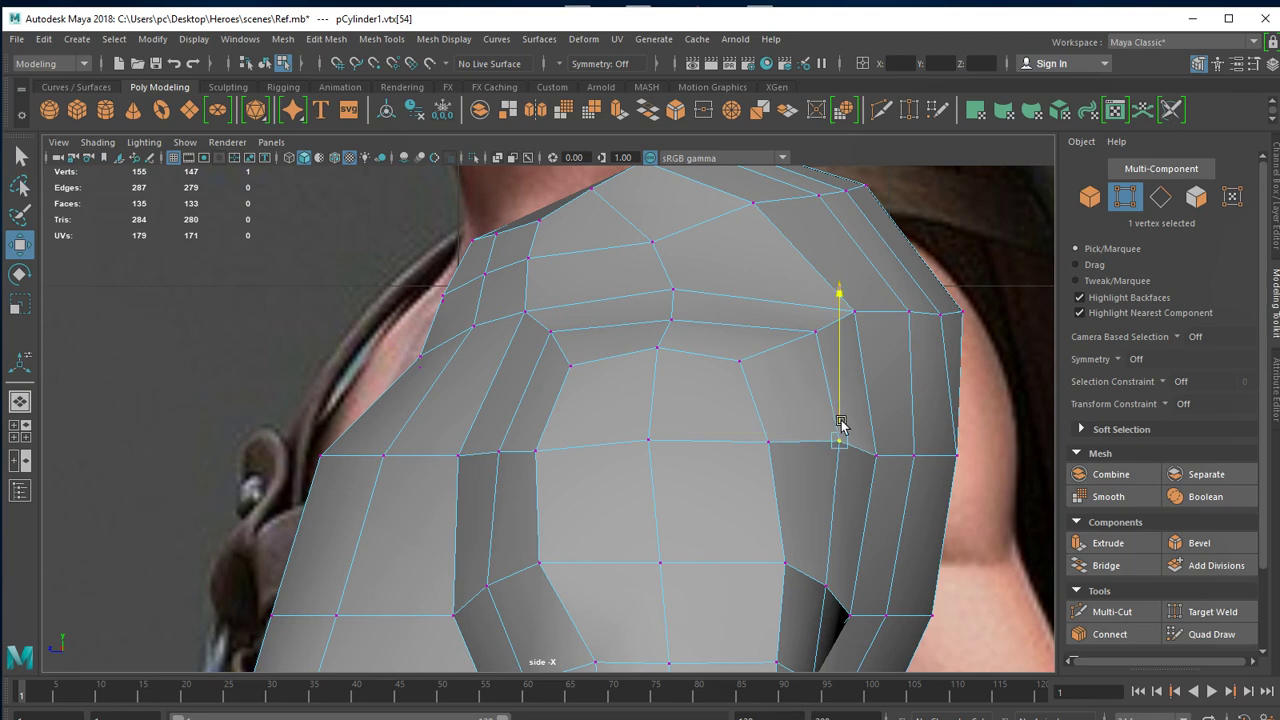
{"action": "left_click_drag", "start_coordinate": [843, 423], "coordinate": [843, 440]}
{"action": "left_click", "coordinate": [815, 333]}
{"action": "left_click_drag", "start_coordinate": [785, 331], "coordinate": [763, 331]}
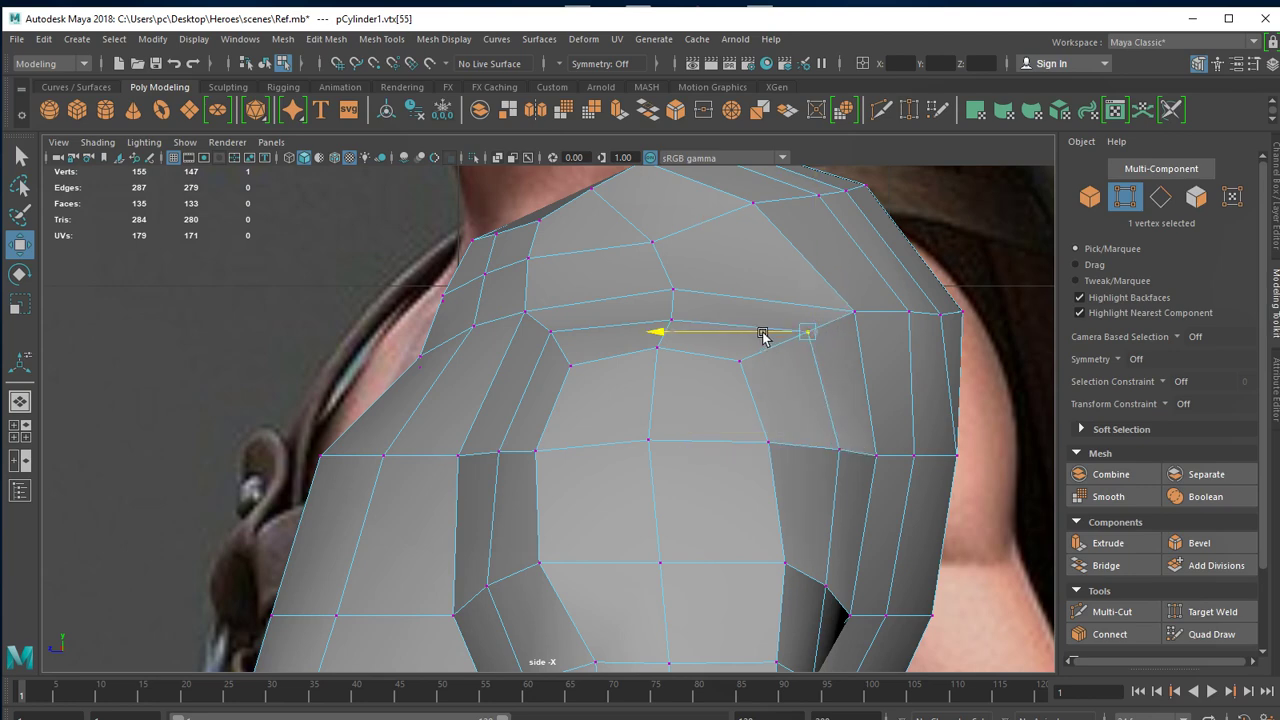
{"action": "left_click", "coordinate": [838, 450]}
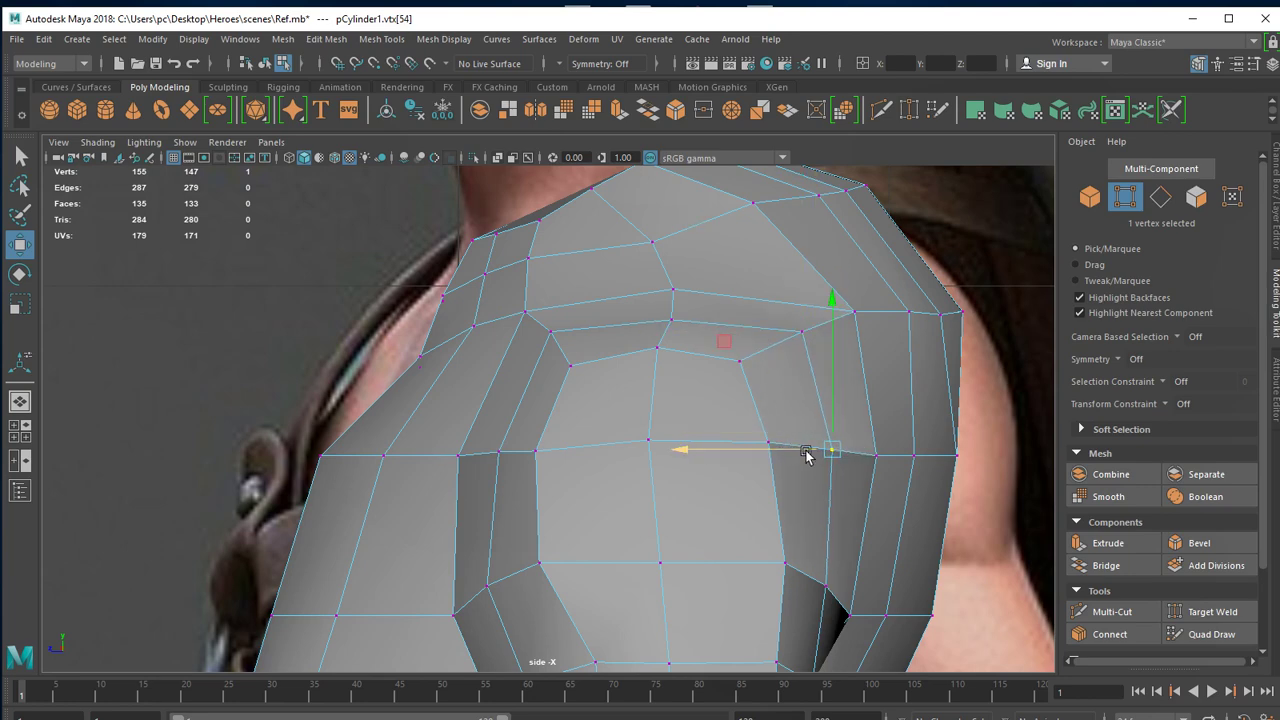
Raise the shoulder-top and crest vertices to match the reference shoulder top.
{"action": "scroll", "coordinate": [800, 447], "scroll_direction": "down", "scroll_amount": 5}
{"action": "scroll", "coordinate": [1015, 520], "scroll_direction": "up", "scroll_amount": 2}
{"action": "scroll", "coordinate": [664, 350], "scroll_direction": "up", "scroll_amount": 5}
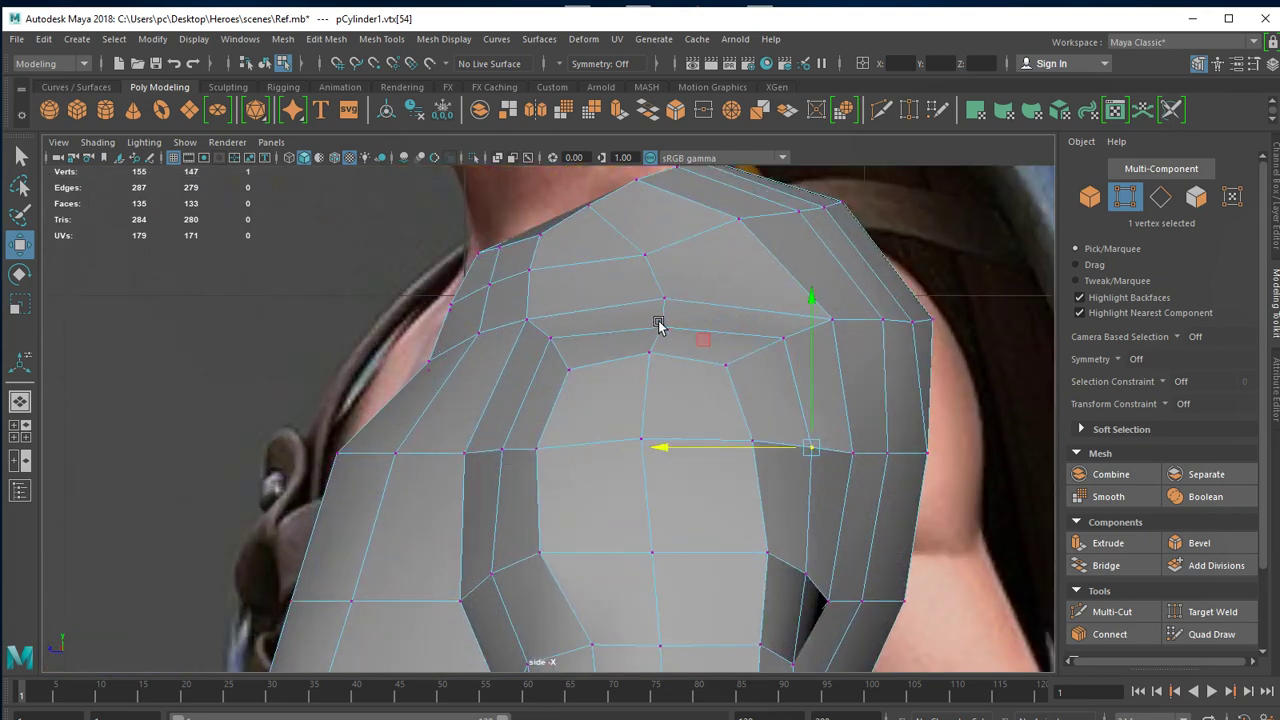
{"action": "left_click", "coordinate": [658, 323]}
{"action": "mouse_move", "coordinate": [663, 288]}
{"action": "left_mouse_down"}
{"action": "mouse_move", "coordinate": [645, 222]}
{"action": "mouse_move", "coordinate": [593, 238]}
{"action": "left_mouse_up"}
{"action": "left_click", "coordinate": [663, 296]}
{"action": "left_click", "coordinate": [645, 255]}
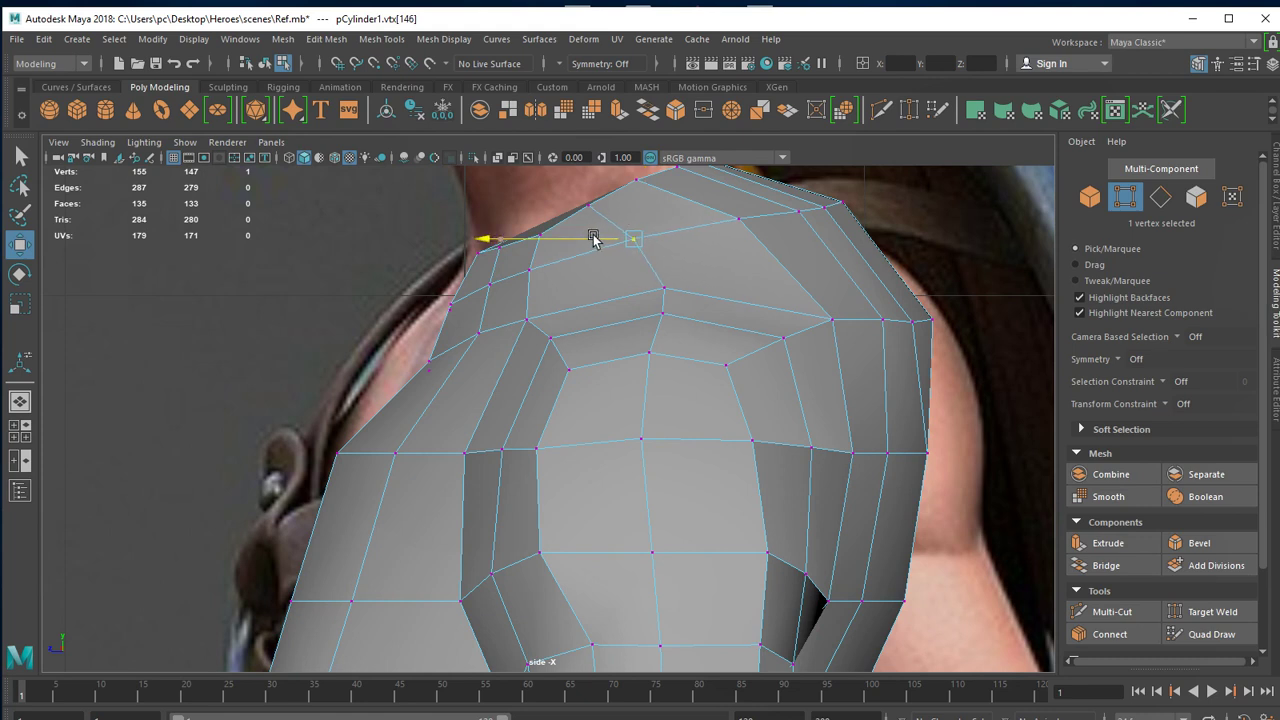
{"action": "left_click", "coordinate": [659, 287]}
{"action": "left_click", "coordinate": [541, 237]}
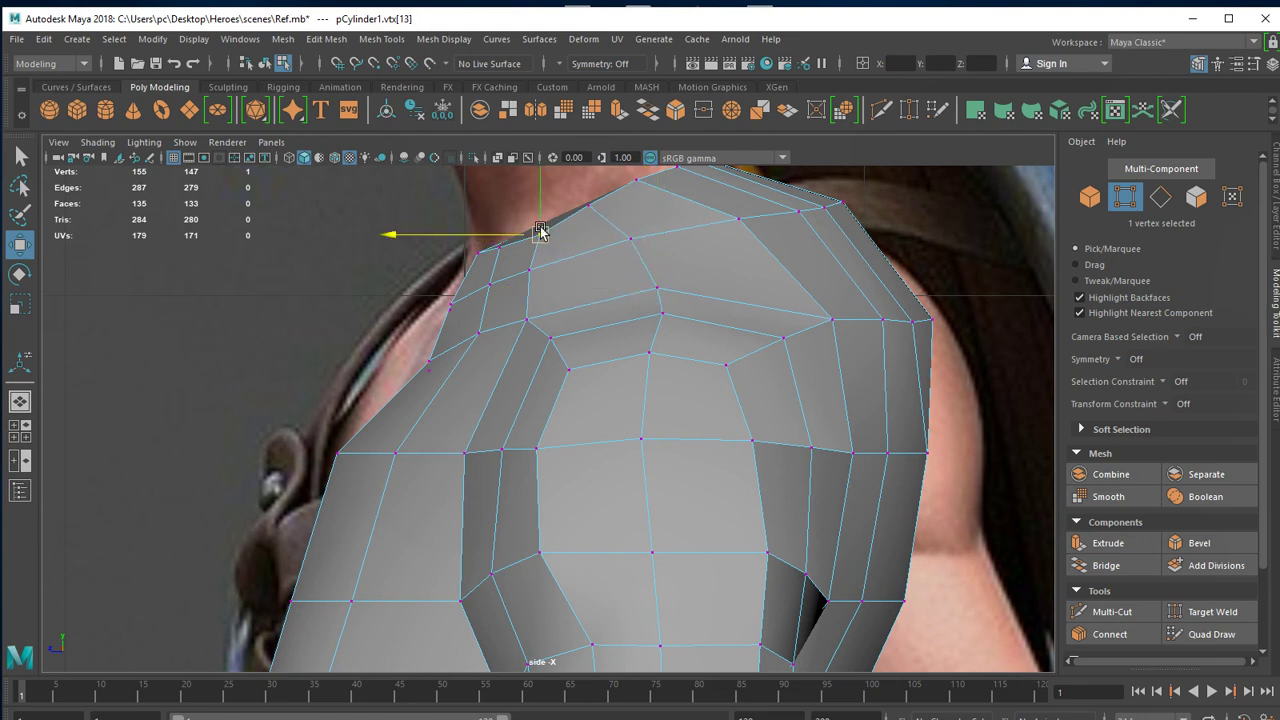
{"action": "left_click_drag", "start_coordinate": [540, 226], "coordinate": [540, 214]}
{"action": "left_click", "coordinate": [499, 245]}
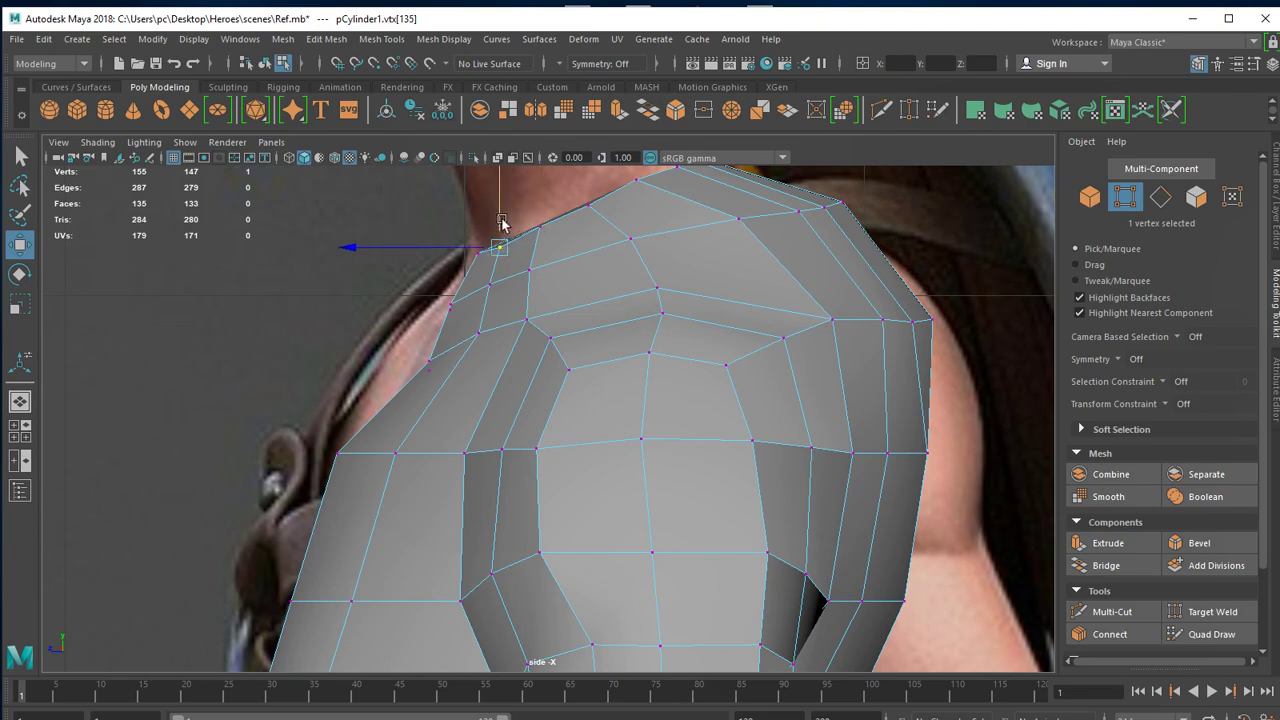
{"action": "scroll", "coordinate": [796, 311], "scroll_direction": "down", "scroll_amount": 3}
{"action": "scroll", "coordinate": [796, 311], "scroll_direction": "down", "scroll_amount": 2}
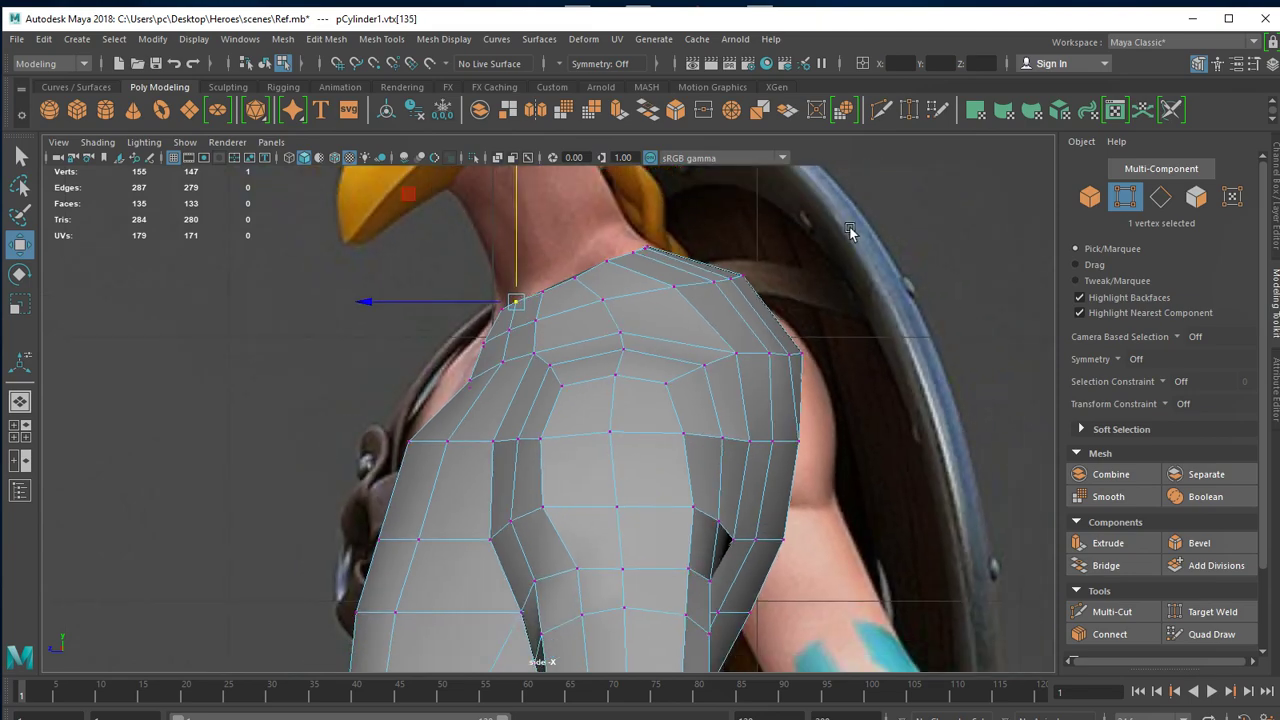
{"action": "key", "text": "space"}
{"action": "key", "text": "space"}
Check the shoulder from several angles, reposition one more vertex, and return pCylinder1 to object mode.
{"action": "mouse_move", "coordinate": [754, 446]}
{"action": "left_mouse_down", "text": "alt"}
{"action": "mouse_move", "coordinate": [900, 427]}
{"action": "mouse_move", "coordinate": [663, 532]}
{"action": "left_mouse_up", "text": "alt"}
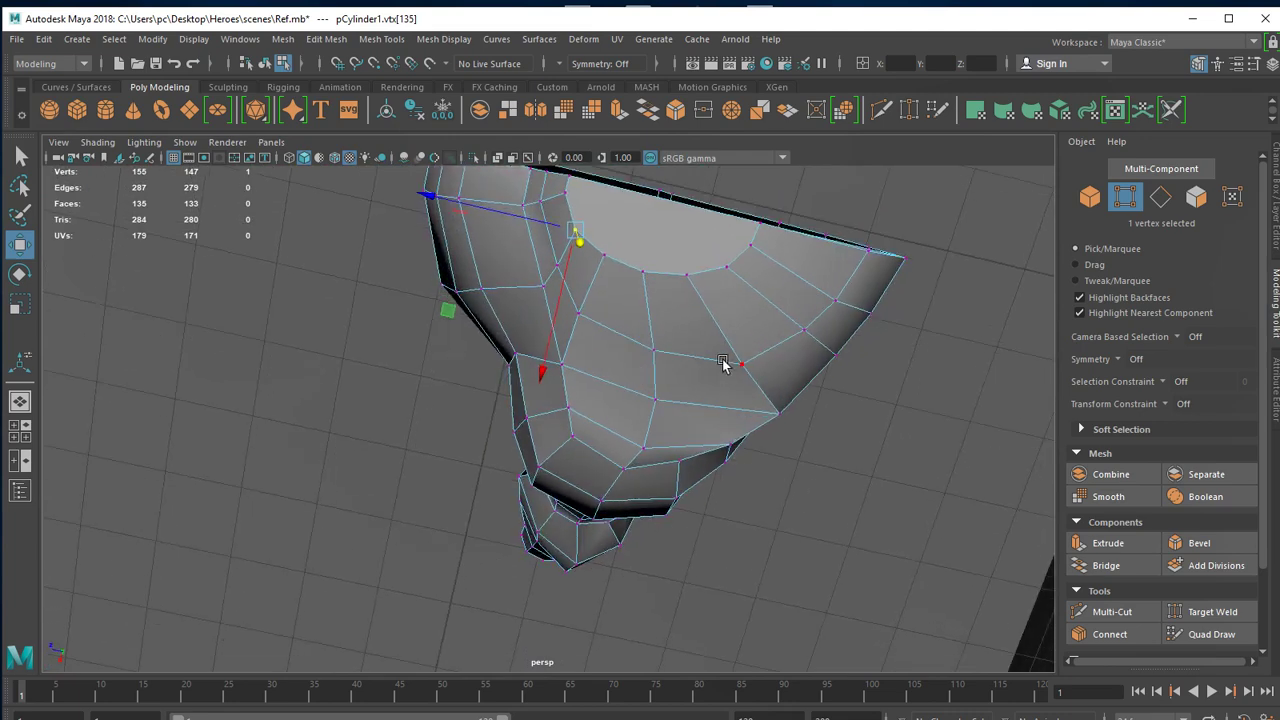
{"action": "left_click_drag", "start_coordinate": [728, 375], "coordinate": [700, 398], "text": "alt"}
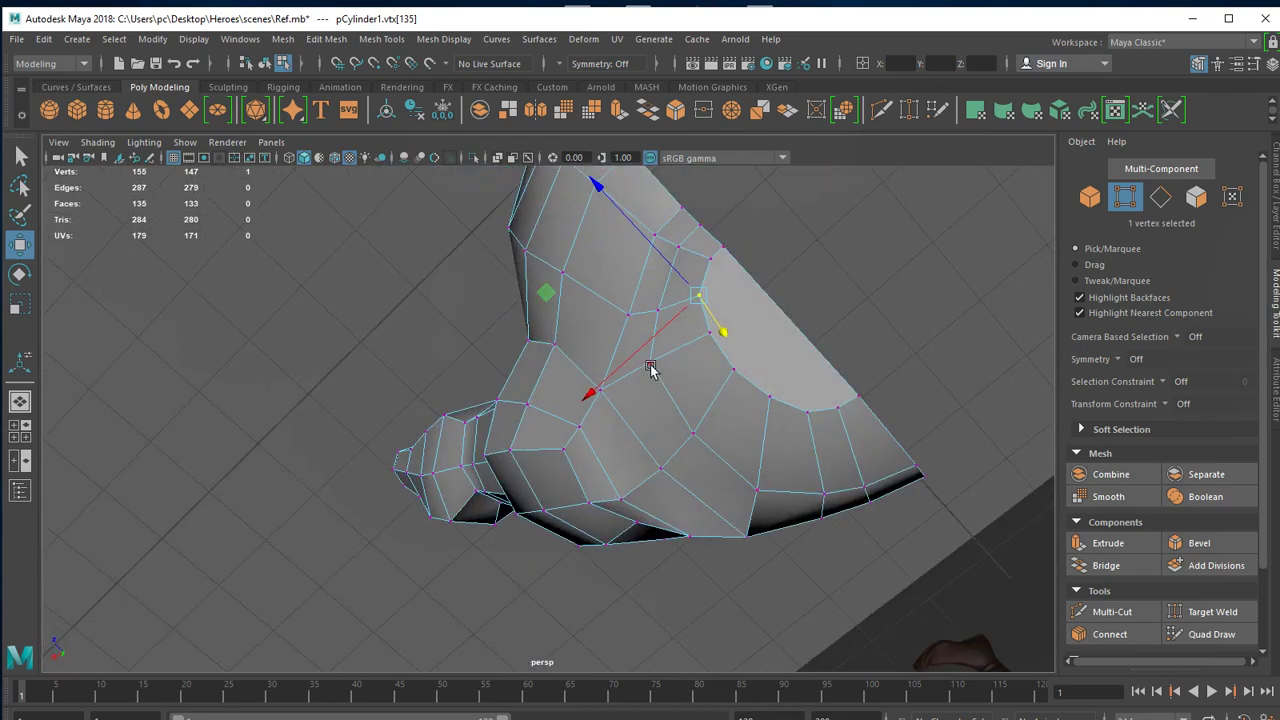
{"action": "left_click", "coordinate": [650, 370]}
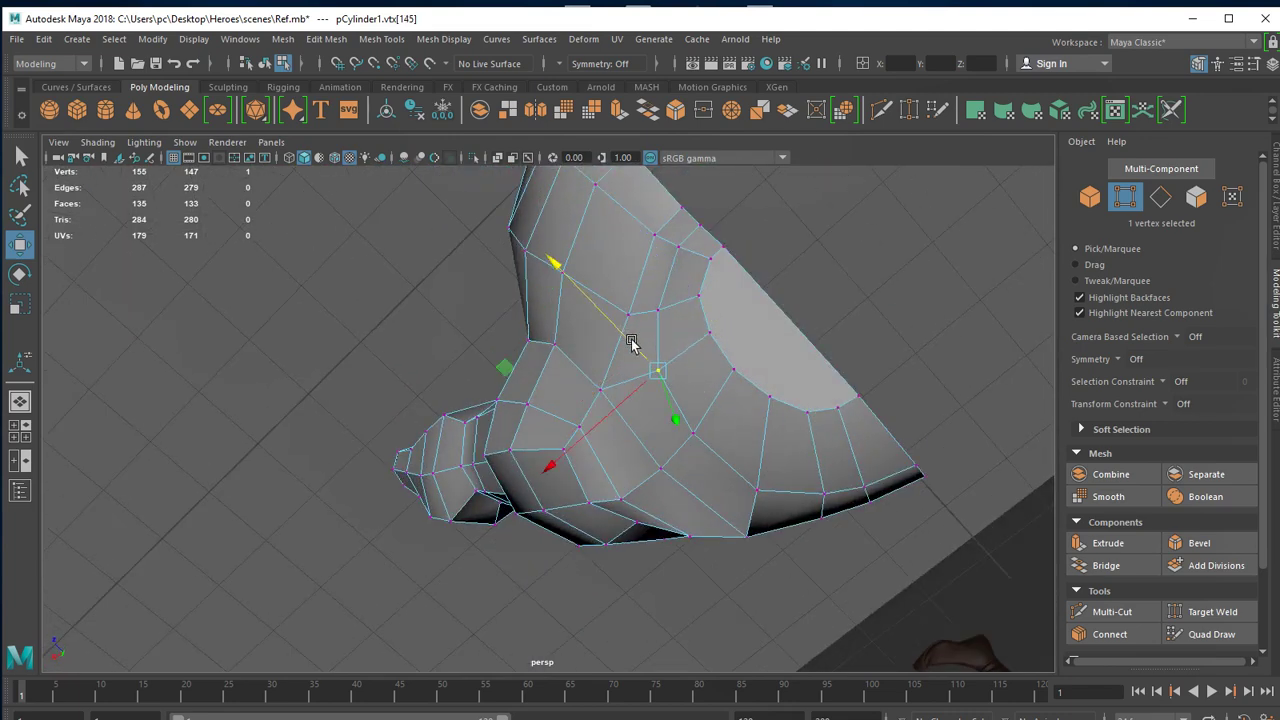
{"action": "mouse_move", "coordinate": [760, 502]}
{"action": "left_mouse_down", "text": "alt"}
{"action": "mouse_move", "coordinate": [763, 463]}
{"action": "mouse_move", "coordinate": [871, 400]}
{"action": "mouse_move", "coordinate": [670, 375]}
{"action": "mouse_move", "coordinate": [786, 471]}
{"action": "mouse_move", "coordinate": [535, 470]}
{"action": "left_mouse_up", "text": "alt"}
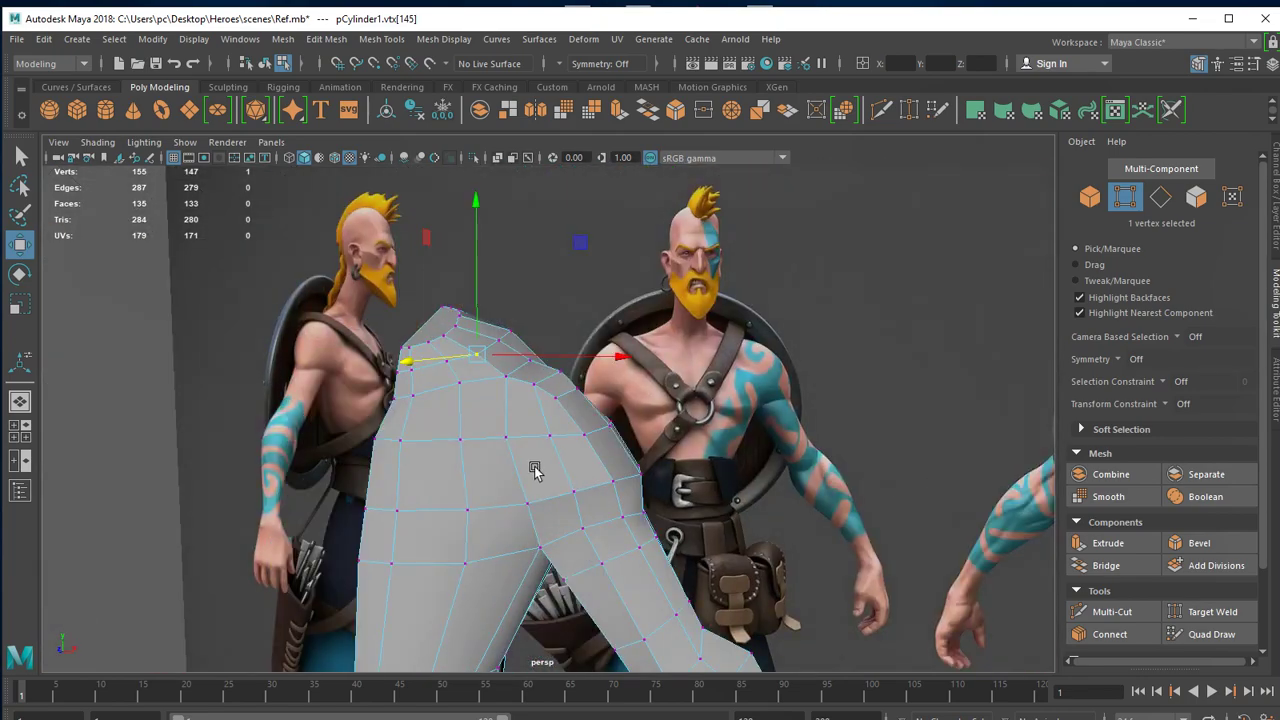
{"action": "right_click_drag", "start_coordinate": [540, 405], "coordinate": [653, 368]}
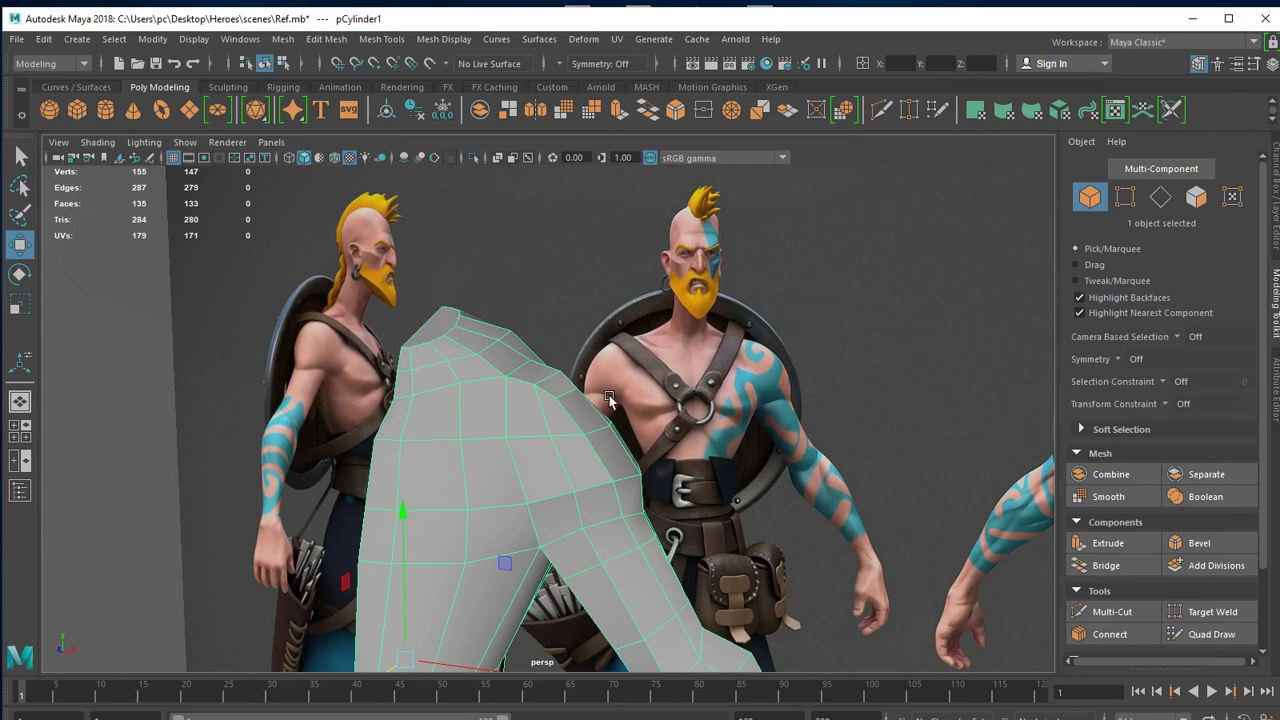
Compare a smooth preview of pCylinder1 against the characters, then isolate the selected mesh with Ctrl+1.
{"action": "key", "text": "3"}
{"action": "left_click", "coordinate": [886, 347]}
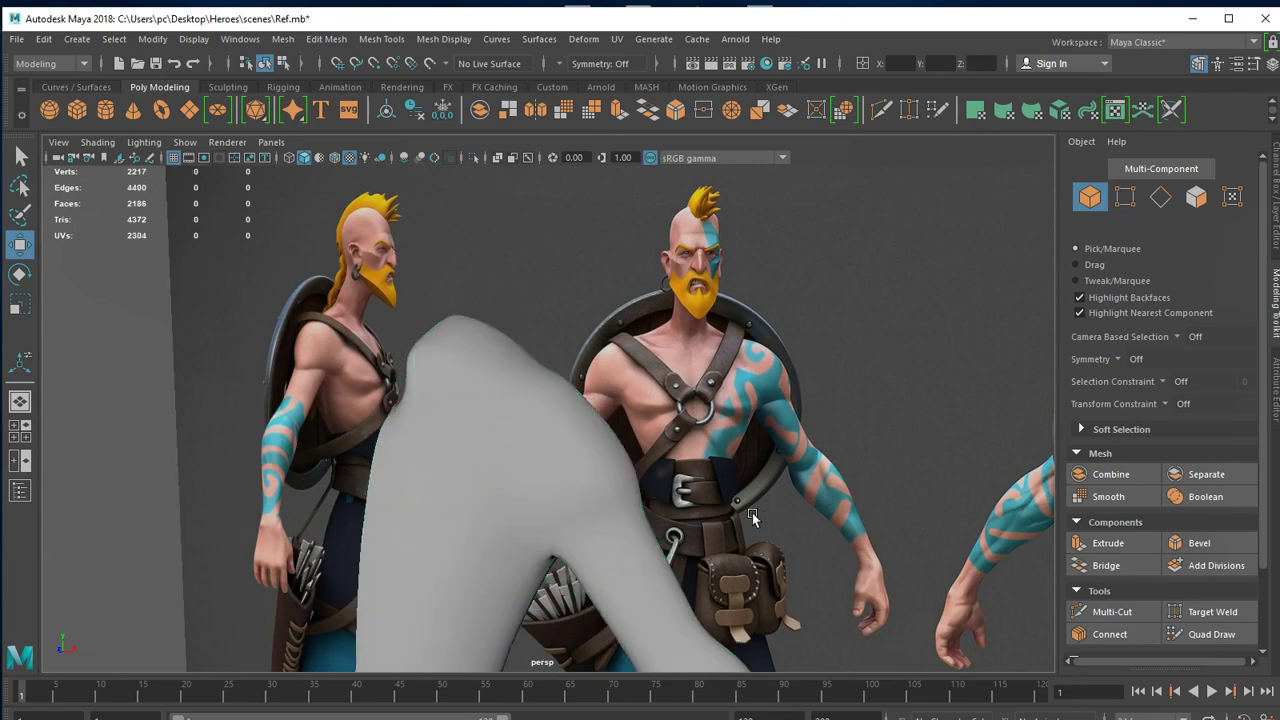
{"action": "mouse_move", "coordinate": [752, 513]}
{"action": "left_mouse_down", "text": "alt"}
{"action": "mouse_move", "coordinate": [682, 549]}
{"action": "mouse_move", "coordinate": [684, 566]}
{"action": "mouse_move", "coordinate": [371, 557]}
{"action": "mouse_move", "coordinate": [338, 587]}
{"action": "mouse_move", "coordinate": [477, 648]}
{"action": "mouse_move", "coordinate": [634, 609]}
{"action": "mouse_move", "coordinate": [673, 551]}
{"action": "left_mouse_up", "text": "alt"}
{"action": "mouse_move", "coordinate": [673, 551]}
{"action": "right_mouse_down", "text": "alt"}
{"action": "mouse_move", "coordinate": [749, 587]}
{"action": "mouse_move", "coordinate": [742, 372]}
{"action": "right_mouse_up", "text": "alt"}
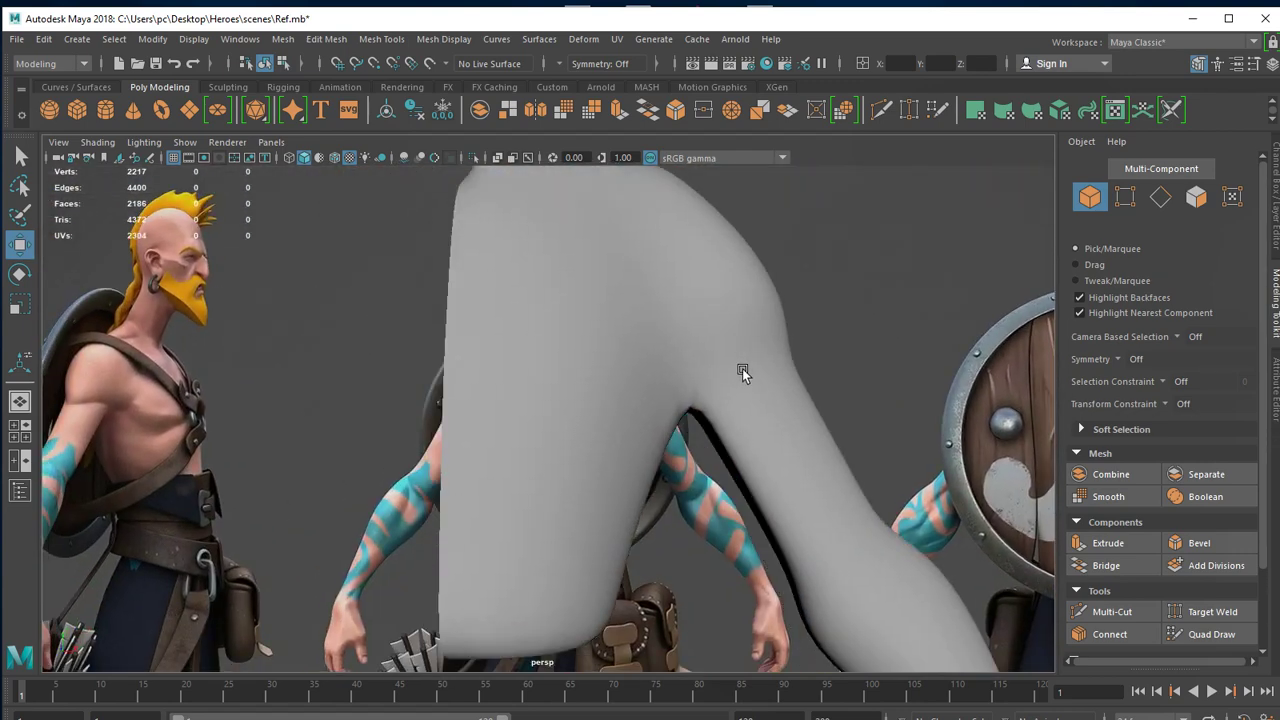
{"action": "left_click", "coordinate": [760, 350]}
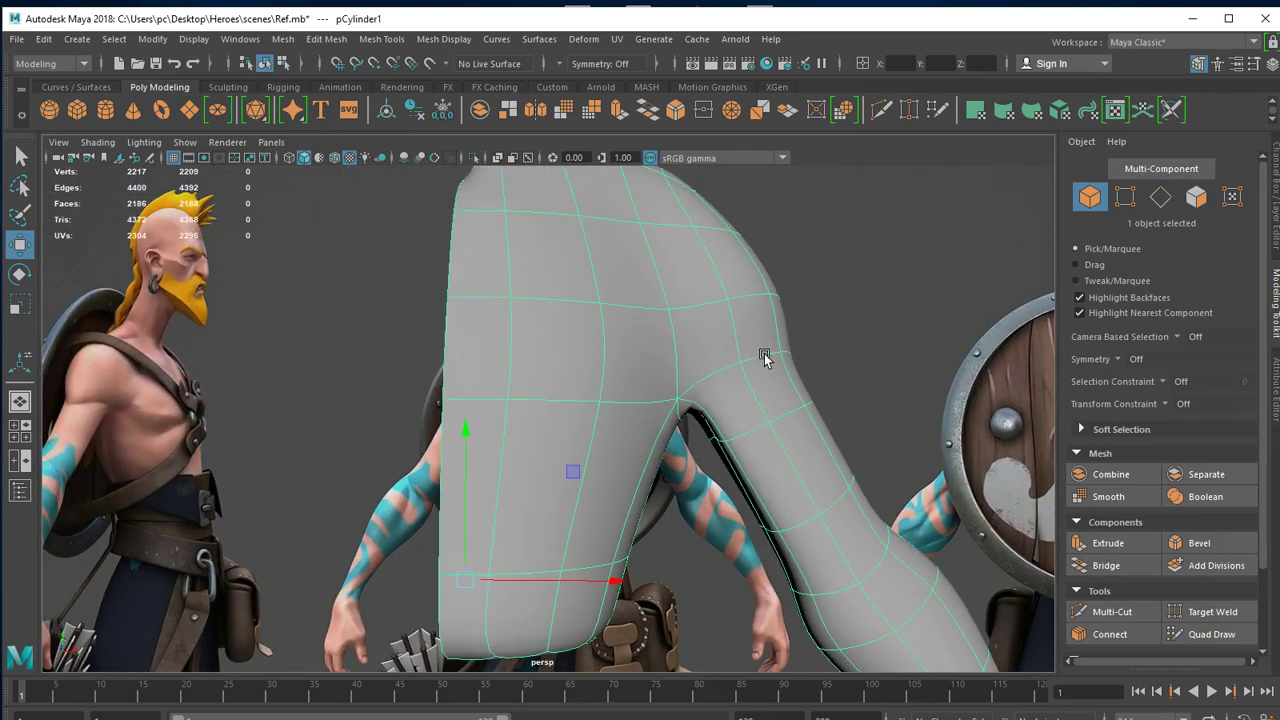
{"action": "mouse_move", "coordinate": [775, 370]}
{"action": "left_mouse_down", "text": "alt"}
{"action": "mouse_move", "coordinate": [749, 449]}
{"action": "mouse_move", "coordinate": [620, 463]}
{"action": "mouse_move", "coordinate": [600, 372]}
{"action": "mouse_move", "coordinate": [617, 360]}
{"action": "left_mouse_up", "text": "alt"}
{"action": "key", "text": "ctrl+1"}
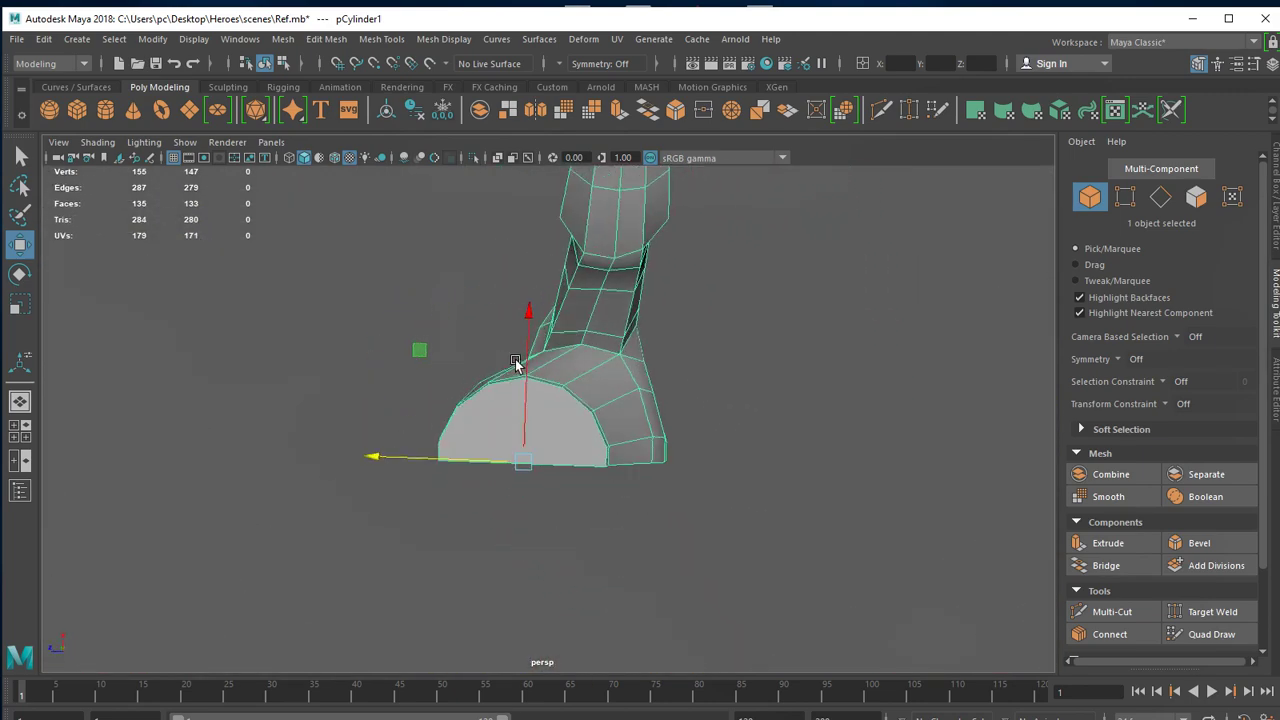
Move the armpit vertices vtx[123] and vtx[124] upward into a cleaner shape.
{"action": "right_click_drag", "start_coordinate": [617, 360], "coordinate": [762, 485], "text": "alt"}
{"action": "scroll", "coordinate": [737, 425], "scroll_direction": "up", "scroll_amount": 3}
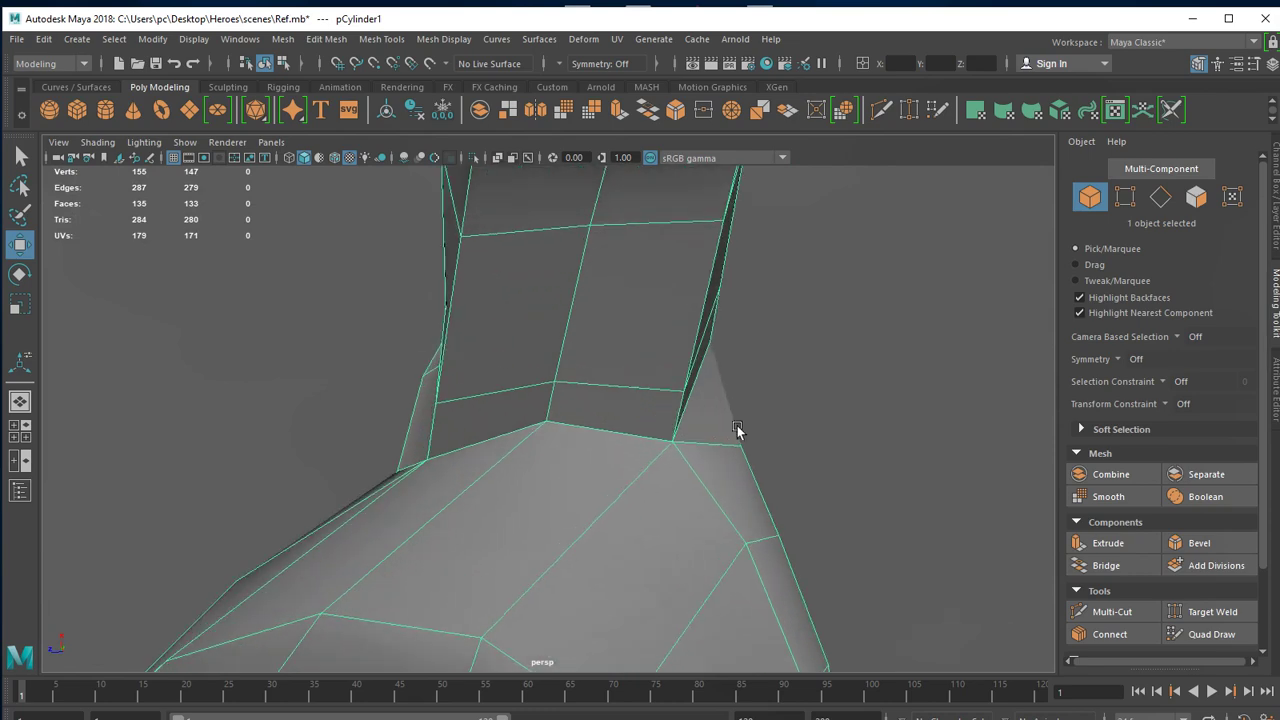
{"action": "scroll", "coordinate": [575, 436], "scroll_direction": "up", "scroll_amount": 2}
{"action": "right_click_drag", "start_coordinate": [577, 406], "coordinate": [505, 402]}
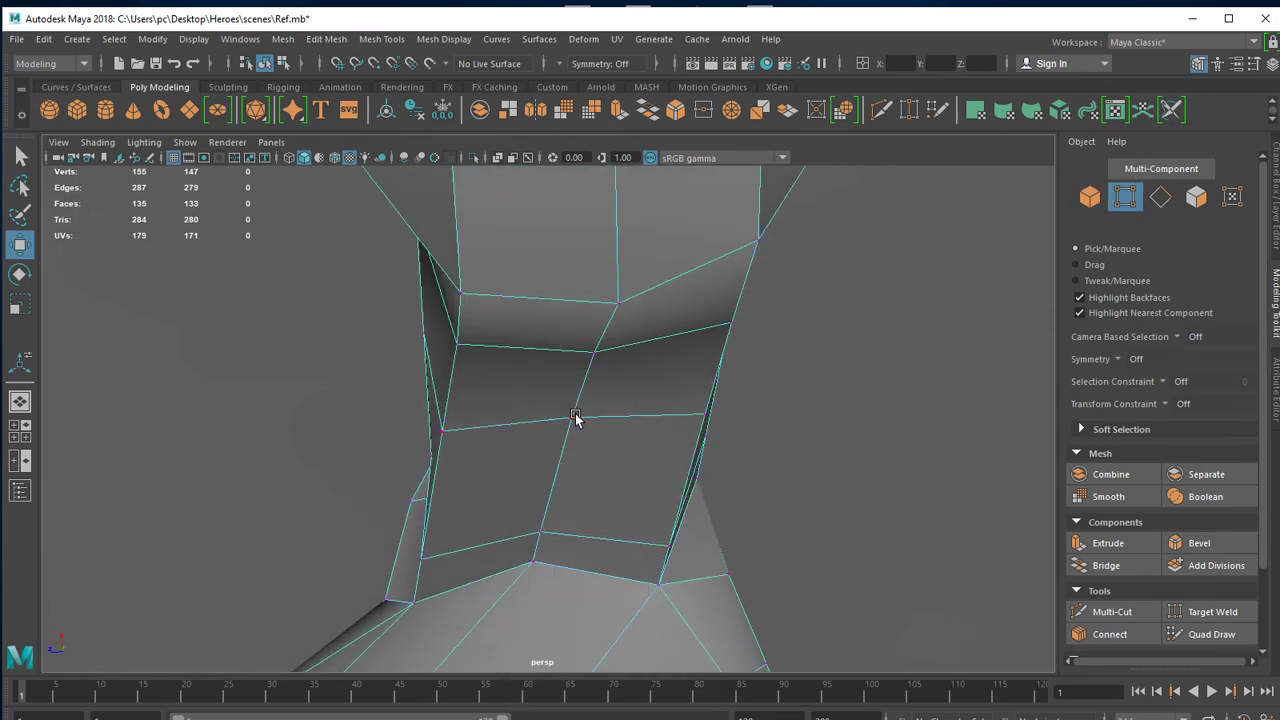
{"action": "left_click", "coordinate": [571, 423]}
{"action": "mouse_move", "coordinate": [570, 402]}
{"action": "left_mouse_down"}
{"action": "mouse_move", "coordinate": [567, 388]}
{"action": "mouse_move", "coordinate": [477, 371]}
{"action": "mouse_move", "coordinate": [657, 451]}
{"action": "mouse_move", "coordinate": [634, 449]}
{"action": "mouse_move", "coordinate": [700, 390]}
{"action": "mouse_move", "coordinate": [694, 360]}
{"action": "mouse_move", "coordinate": [671, 400]}
{"action": "mouse_move", "coordinate": [463, 403]}
{"action": "left_mouse_up"}
{"action": "left_click", "coordinate": [452, 402]}
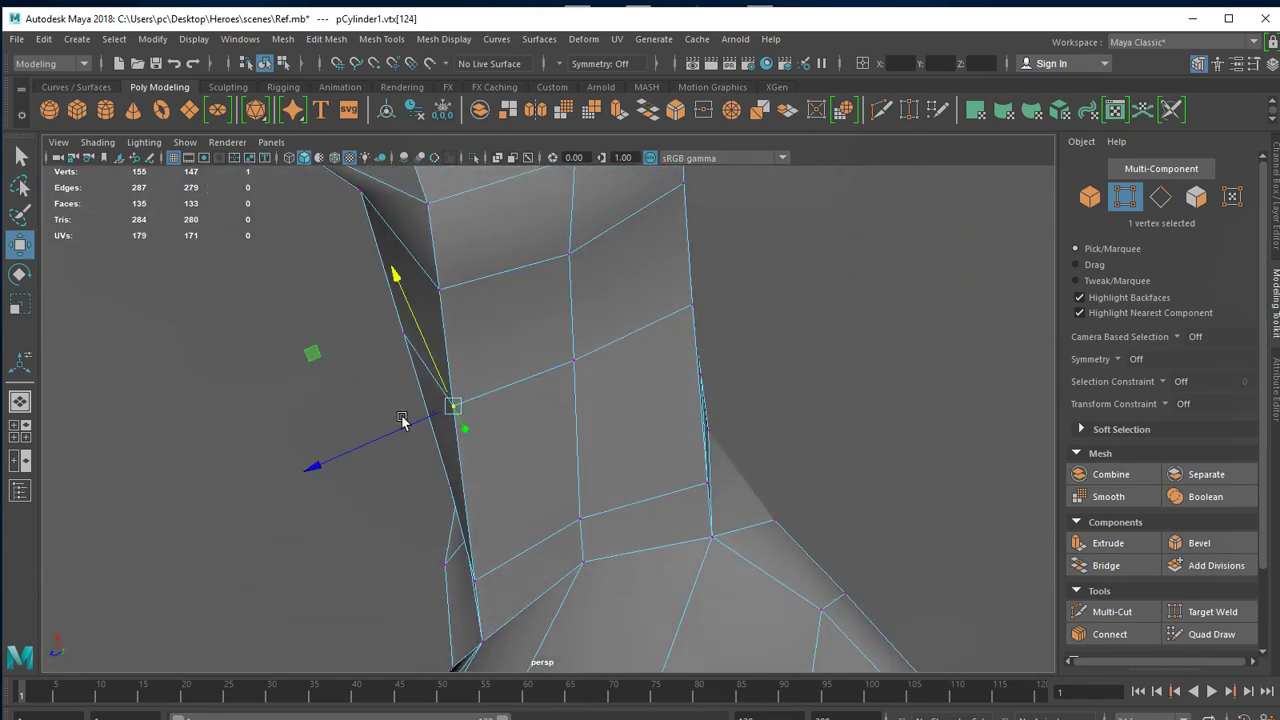
Check the whole arm mesh shape and bring the reference characters back into view.
{"action": "mouse_move", "coordinate": [540, 375]}
{"action": "left_mouse_down", "text": "alt"}
{"action": "mouse_move", "coordinate": [709, 471]}
{"action": "mouse_move", "coordinate": [560, 520]}
{"action": "mouse_move", "coordinate": [516, 551]}
{"action": "left_mouse_up", "text": "alt"}
{"action": "scroll", "coordinate": [709, 471], "scroll_direction": "down", "scroll_amount": 5}
{"action": "mouse_move", "coordinate": [493, 470]}
{"action": "left_mouse_down", "text": "alt"}
{"action": "mouse_move", "coordinate": [523, 531]}
{"action": "mouse_move", "coordinate": [480, 423]}
{"action": "mouse_move", "coordinate": [606, 494]}
{"action": "mouse_move", "coordinate": [545, 415]}
{"action": "mouse_move", "coordinate": [534, 451]}
{"action": "mouse_move", "coordinate": [520, 391]}
{"action": "mouse_move", "coordinate": [553, 433]}
{"action": "left_mouse_up", "text": "alt"}
{"action": "left_click", "coordinate": [548, 428]}
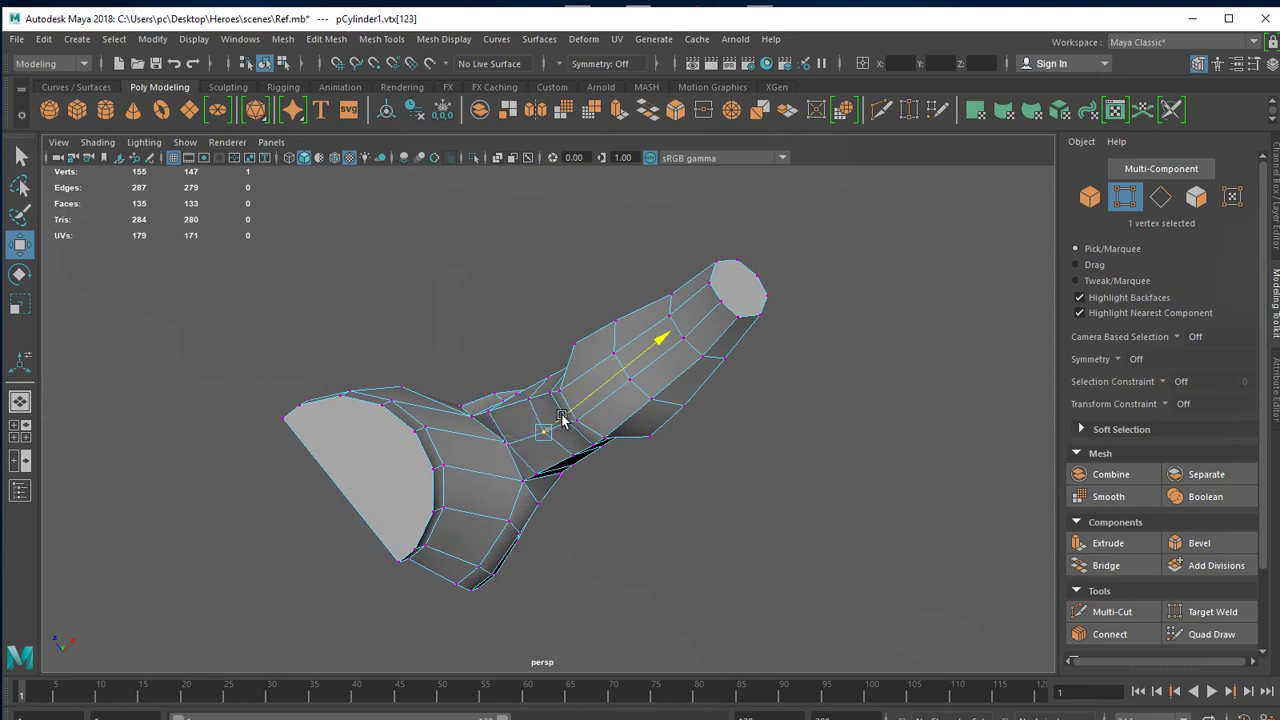
{"action": "mouse_move", "coordinate": [565, 415]}
{"action": "left_mouse_down", "text": "alt"}
{"action": "mouse_move", "coordinate": [651, 449]}
{"action": "mouse_move", "coordinate": [686, 509]}
{"action": "mouse_move", "coordinate": [710, 522]}
{"action": "mouse_move", "coordinate": [729, 491]}
{"action": "mouse_move", "coordinate": [694, 457]}
{"action": "mouse_move", "coordinate": [713, 403]}
{"action": "mouse_move", "coordinate": [700, 540]}
{"action": "mouse_move", "coordinate": [640, 430]}
{"action": "mouse_move", "coordinate": [610, 406]}
{"action": "left_mouse_up", "text": "alt"}
Return pCylinder1 to object mode, show the four-view layout, and make the reference image fully opaque.
{"action": "right_click_drag", "start_coordinate": [610, 406], "coordinate": [762, 318]}
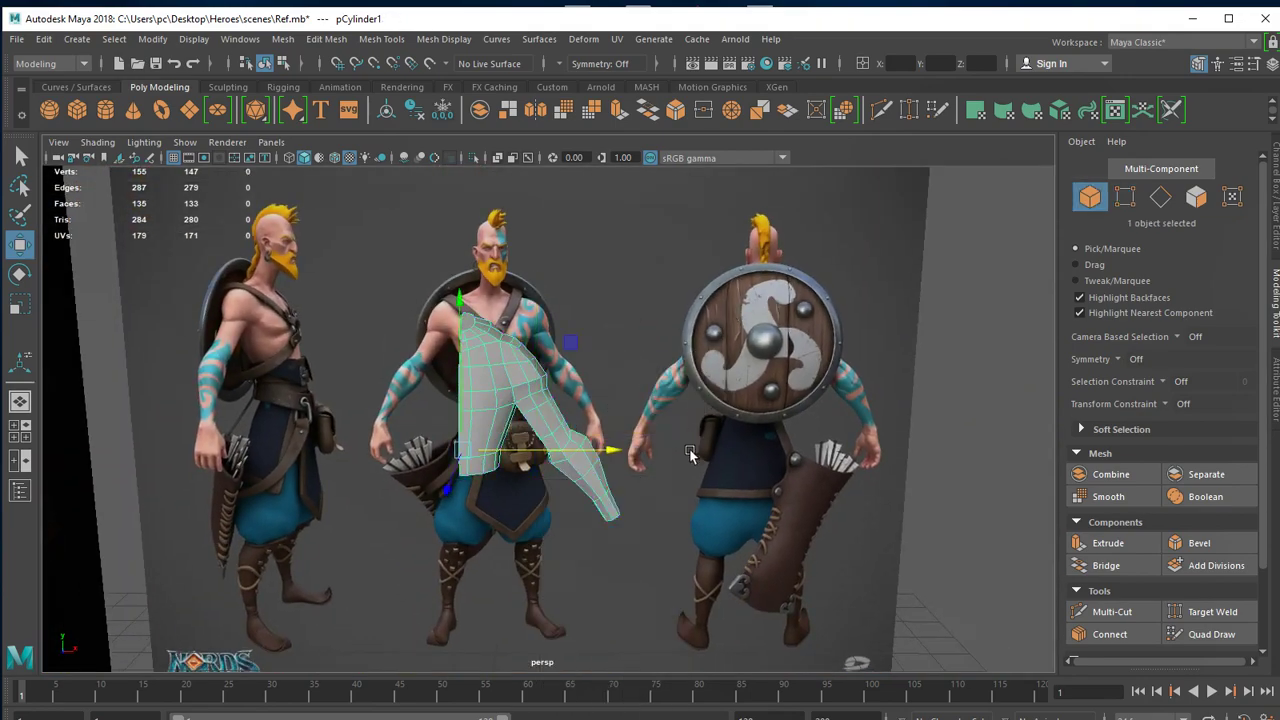
{"action": "mouse_move", "coordinate": [690, 452]}
{"action": "left_mouse_down", "text": "alt"}
{"action": "mouse_move", "coordinate": [569, 482]}
{"action": "mouse_move", "coordinate": [758, 440]}
{"action": "mouse_move", "coordinate": [669, 492]}
{"action": "left_mouse_up", "text": "alt"}
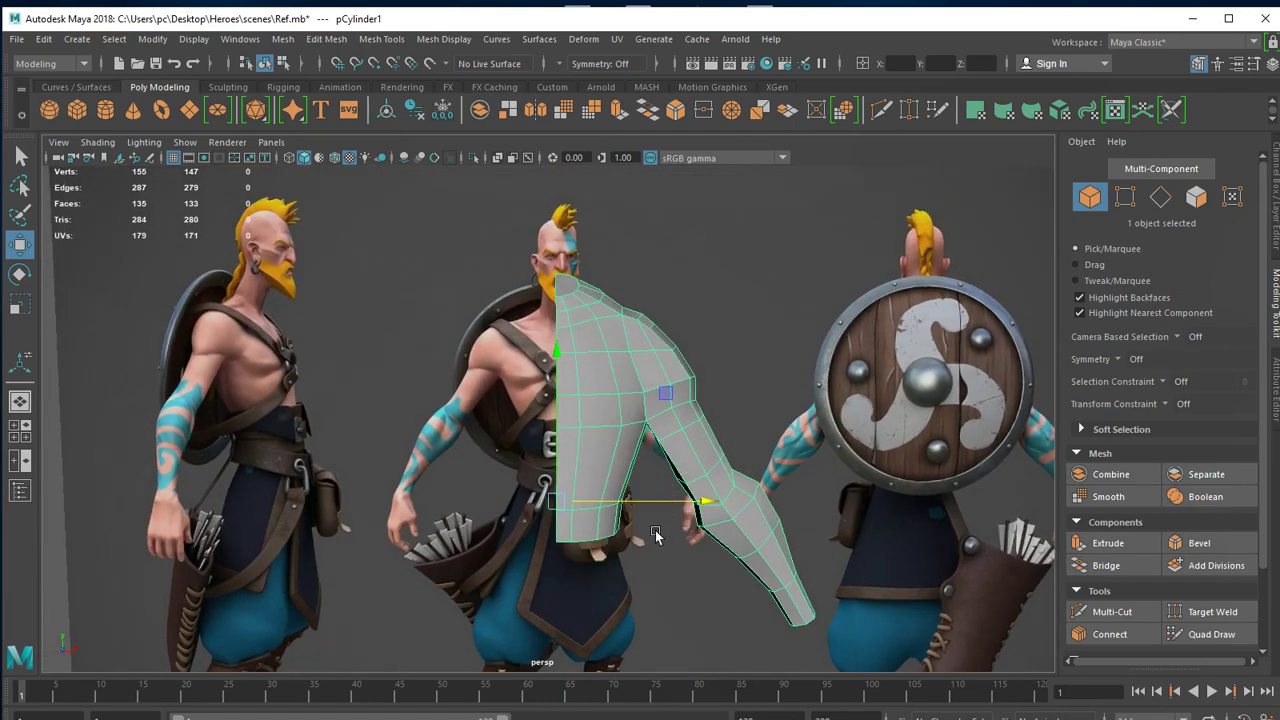
{"action": "key", "text": "space"}
{"action": "key", "text": "space"}
{"action": "scroll", "coordinate": [503, 458], "scroll_direction": "down", "scroll_amount": 5}
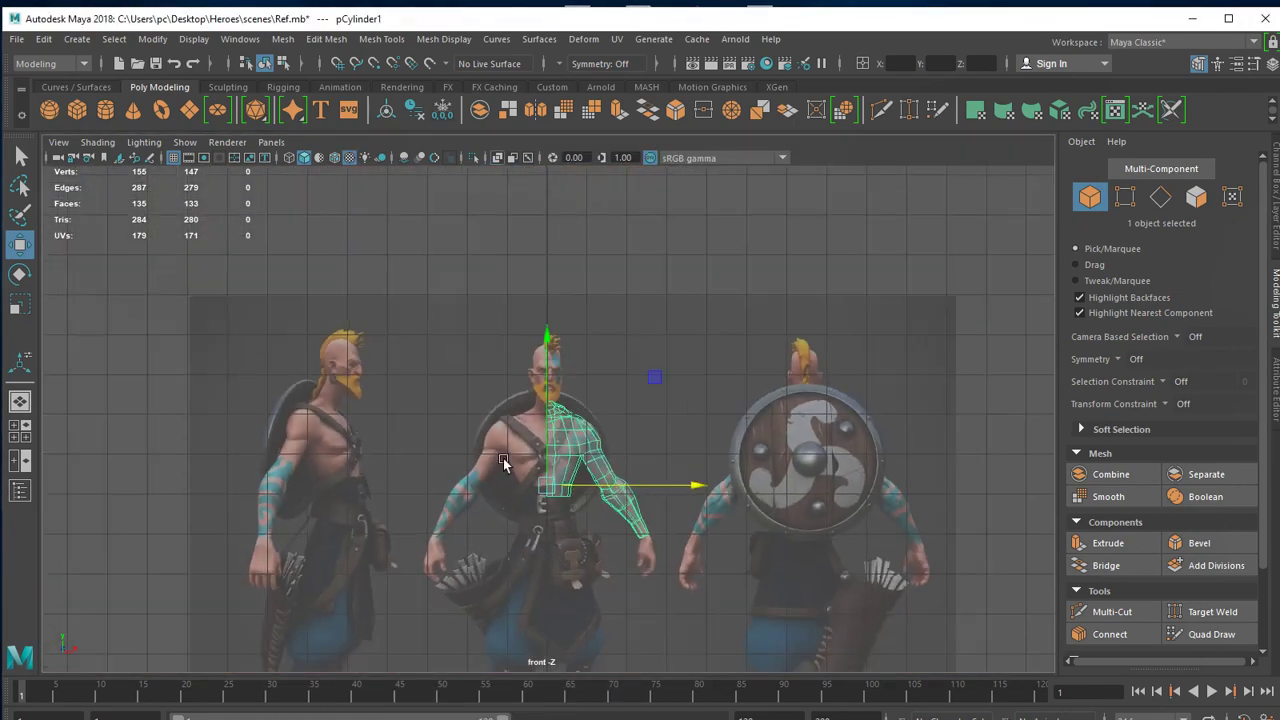
{"action": "scroll", "coordinate": [664, 584], "scroll_direction": "up", "scroll_amount": 3}
{"action": "scroll", "coordinate": [539, 415], "scroll_direction": "up", "scroll_amount": 2}
{"action": "scroll", "coordinate": [539, 415], "scroll_direction": "up", "scroll_amount": 2}
{"action": "scroll", "coordinate": [592, 360], "scroll_direction": "up", "scroll_amount": 1}
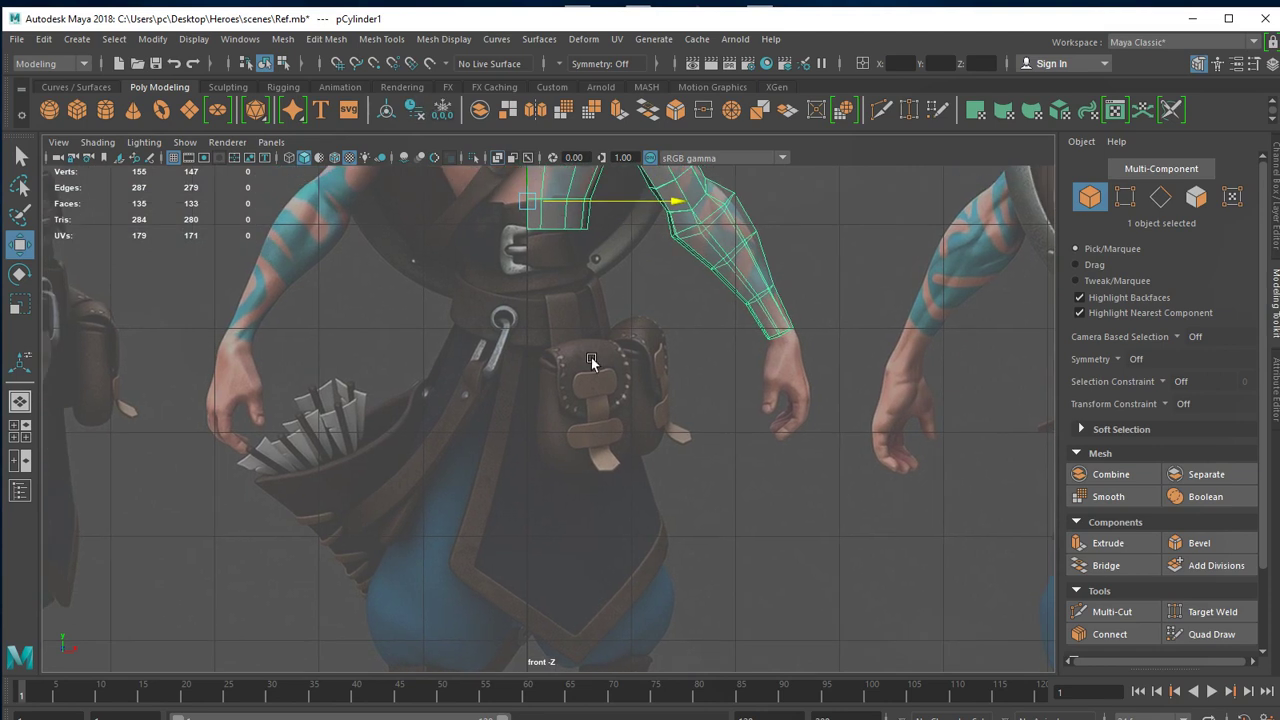
{"action": "scroll", "coordinate": [602, 491], "scroll_direction": "down", "scroll_amount": 1}
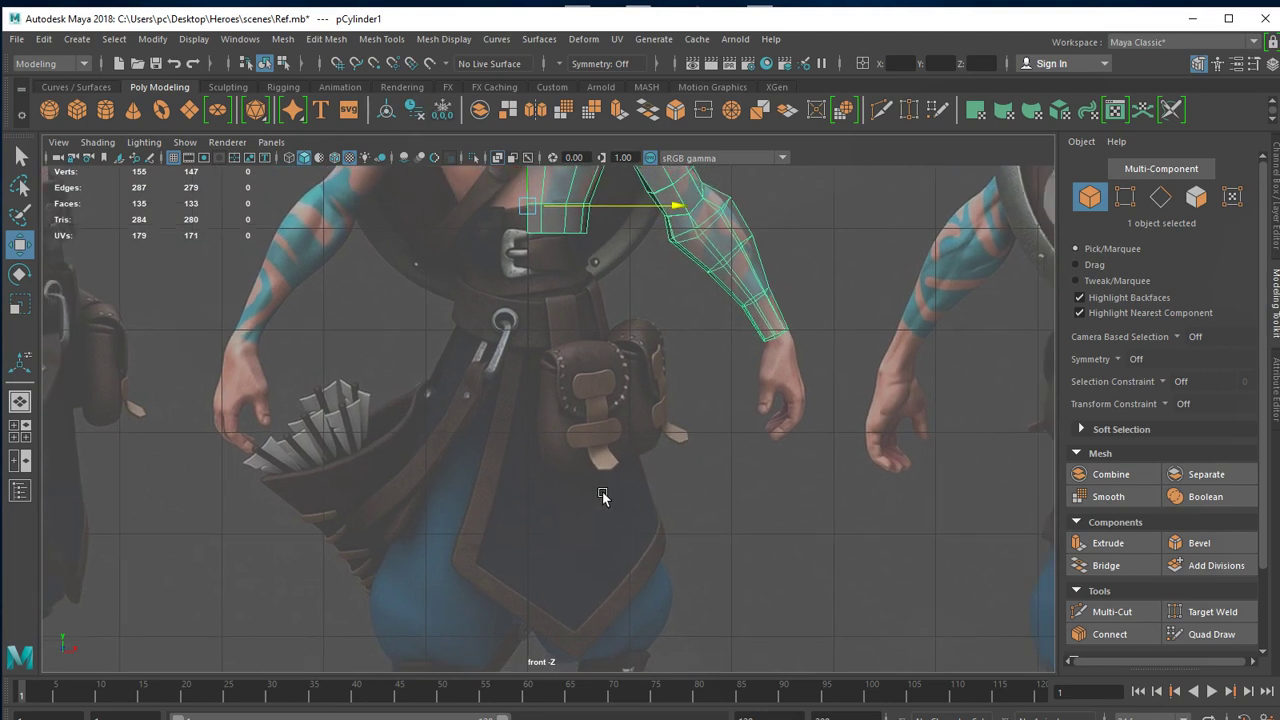
{"action": "scroll", "coordinate": [575, 478], "scroll_direction": "down", "scroll_amount": 1}
{"action": "scroll", "coordinate": [714, 488], "scroll_direction": "down", "scroll_amount": 1}
{"action": "scroll", "coordinate": [942, 580], "scroll_direction": "up", "scroll_amount": 1}
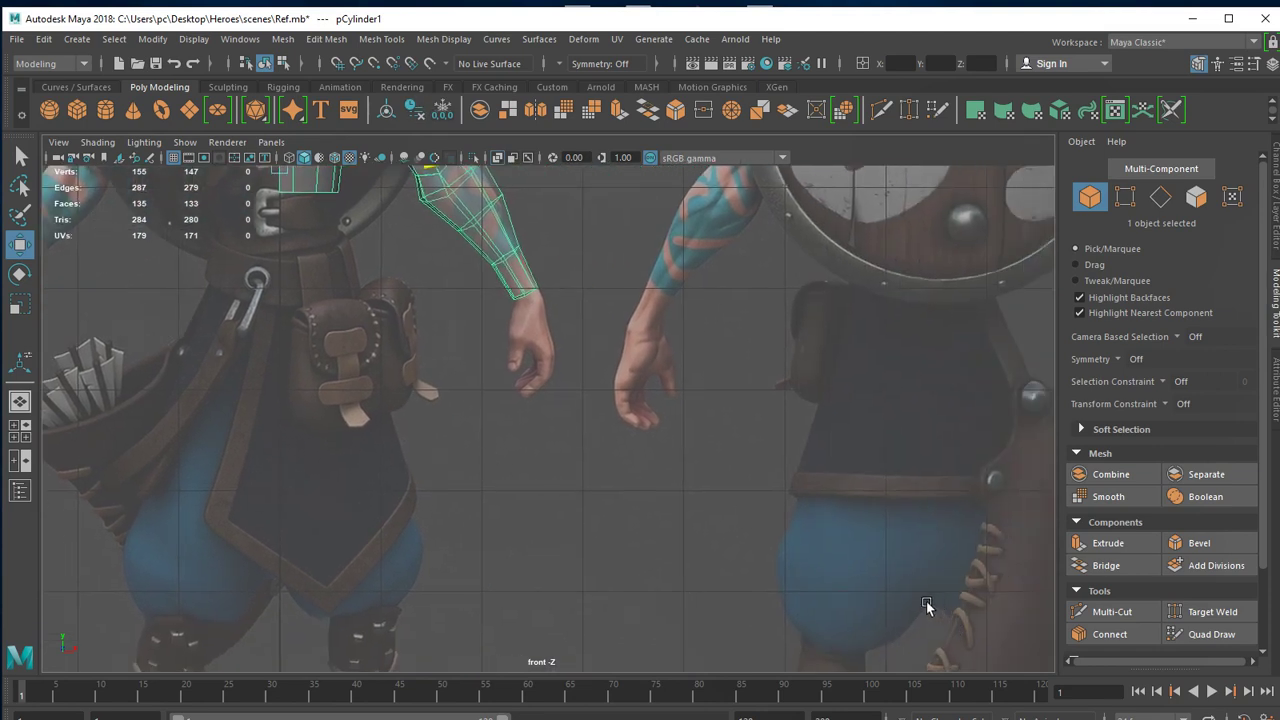
{"action": "scroll", "coordinate": [681, 529], "scroll_direction": "down", "scroll_amount": 3}
{"action": "scroll", "coordinate": [663, 431], "scroll_direction": "up", "scroll_amount": 1}
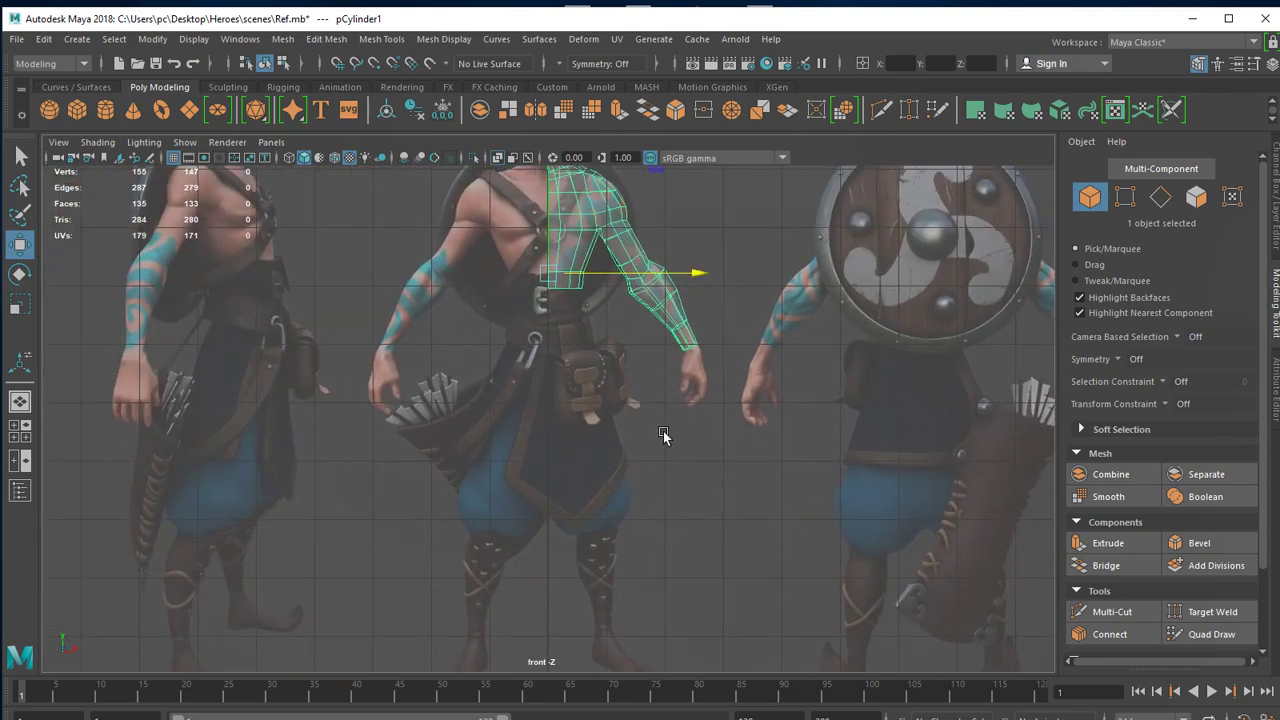
{"action": "left_click", "coordinate": [498, 158]}
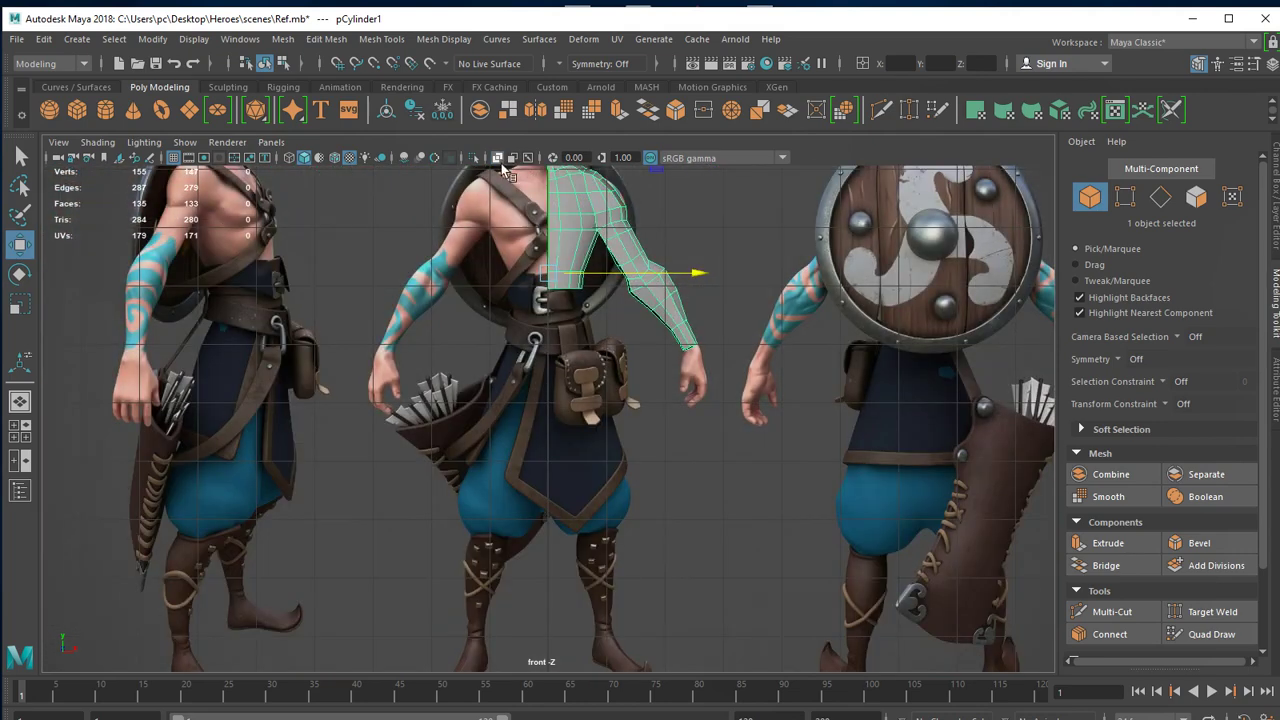
Frame the front view on the middle reference character's shoulder.
{"action": "right_click", "coordinate": [688, 323]}
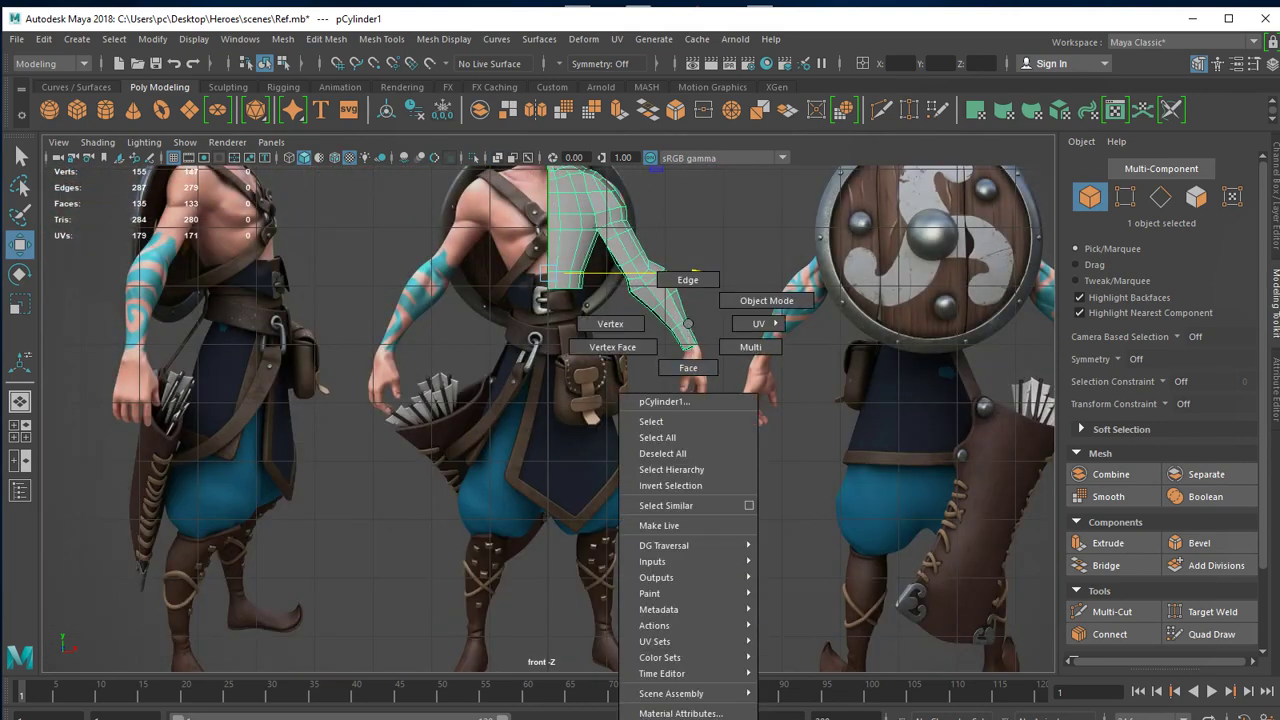
{"action": "scroll", "coordinate": [569, 552], "scroll_direction": "down", "scroll_amount": 1}
{"action": "scroll", "coordinate": [680, 519], "scroll_direction": "up", "scroll_amount": 3}
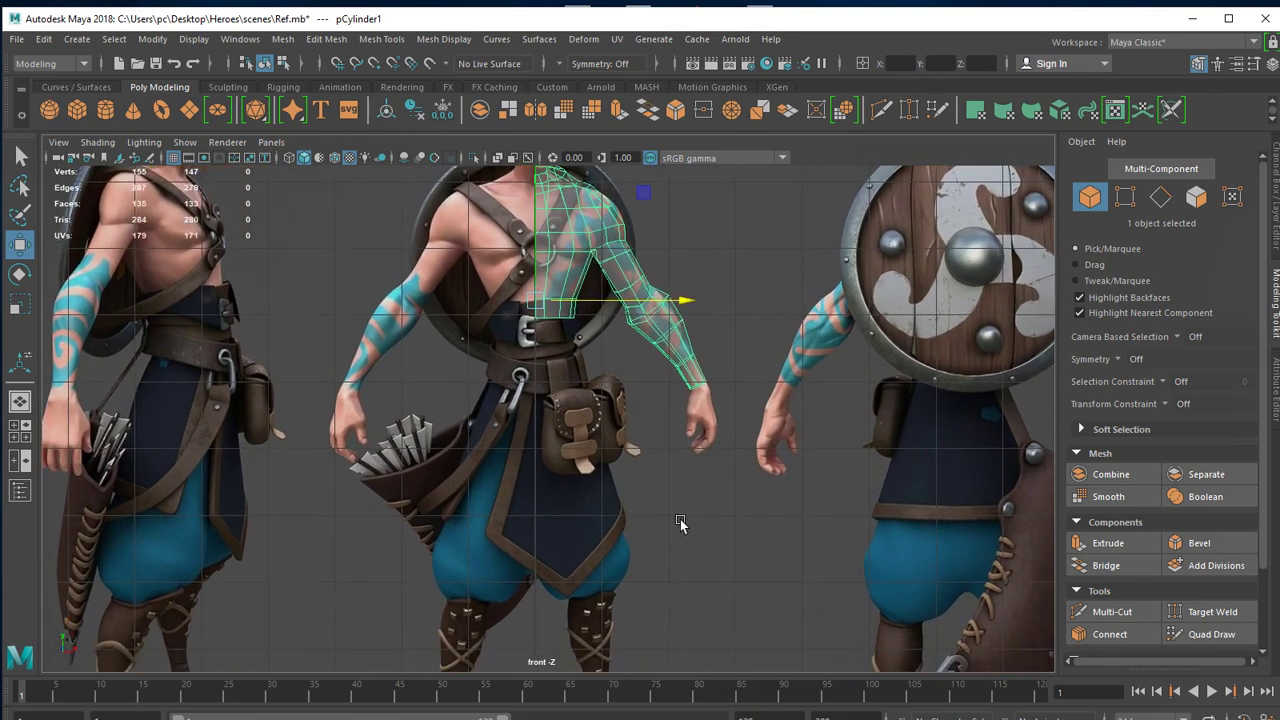
{"action": "scroll", "coordinate": [575, 477], "scroll_direction": "up", "scroll_amount": 1}
{"action": "scroll", "coordinate": [575, 477], "scroll_direction": "up", "scroll_amount": 1}
{"action": "scroll", "coordinate": [605, 482], "scroll_direction": "up", "scroll_amount": 2}
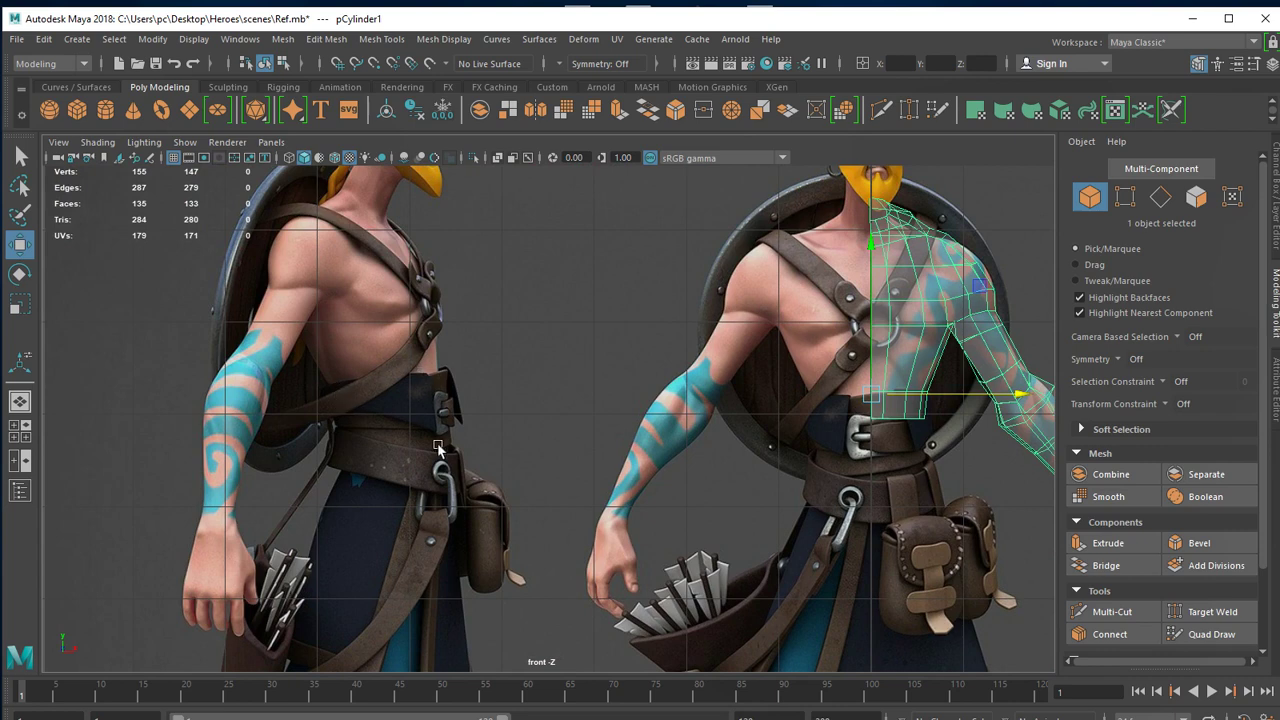
{"action": "middle_click_drag", "start_coordinate": [437, 447], "coordinate": [540, 447], "text": "alt"}
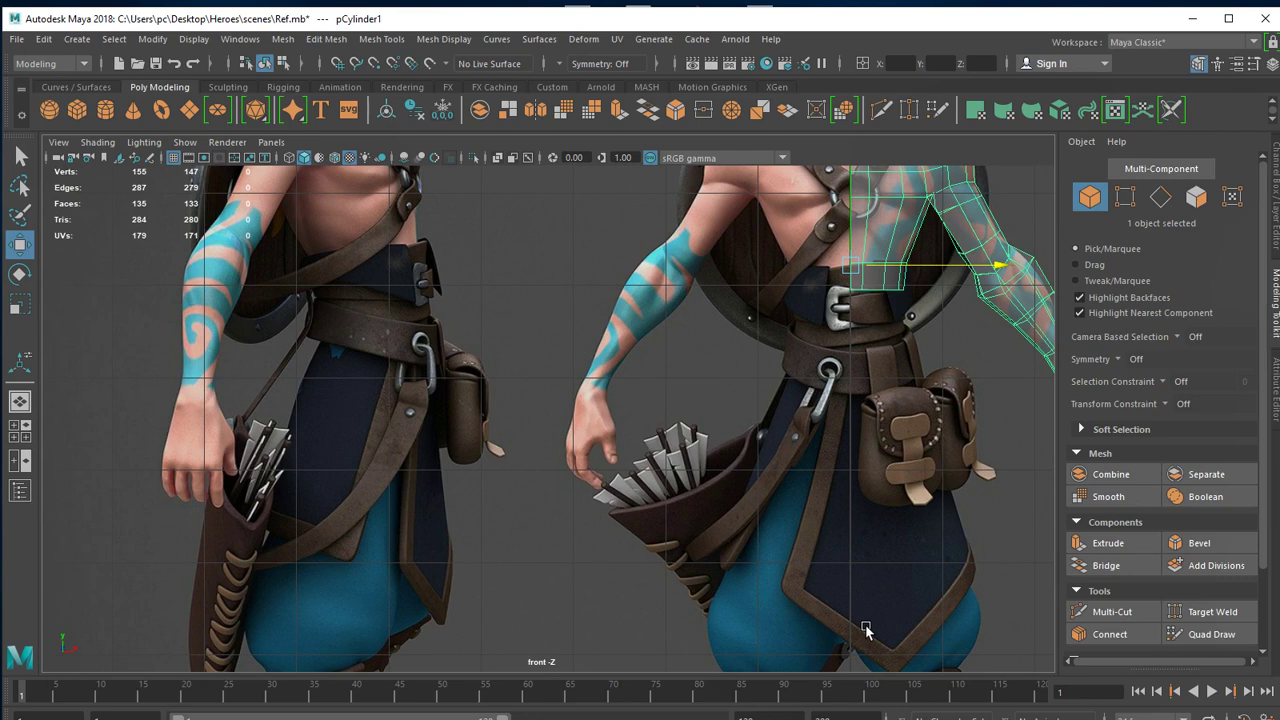
{"action": "mouse_move", "coordinate": [832, 469]}
{"action": "middle_mouse_down", "text": "alt"}
{"action": "mouse_move", "coordinate": [717, 249]}
{"action": "mouse_move", "coordinate": [605, 272]}
{"action": "mouse_move", "coordinate": [549, 400]}
{"action": "middle_mouse_up", "text": "alt"}
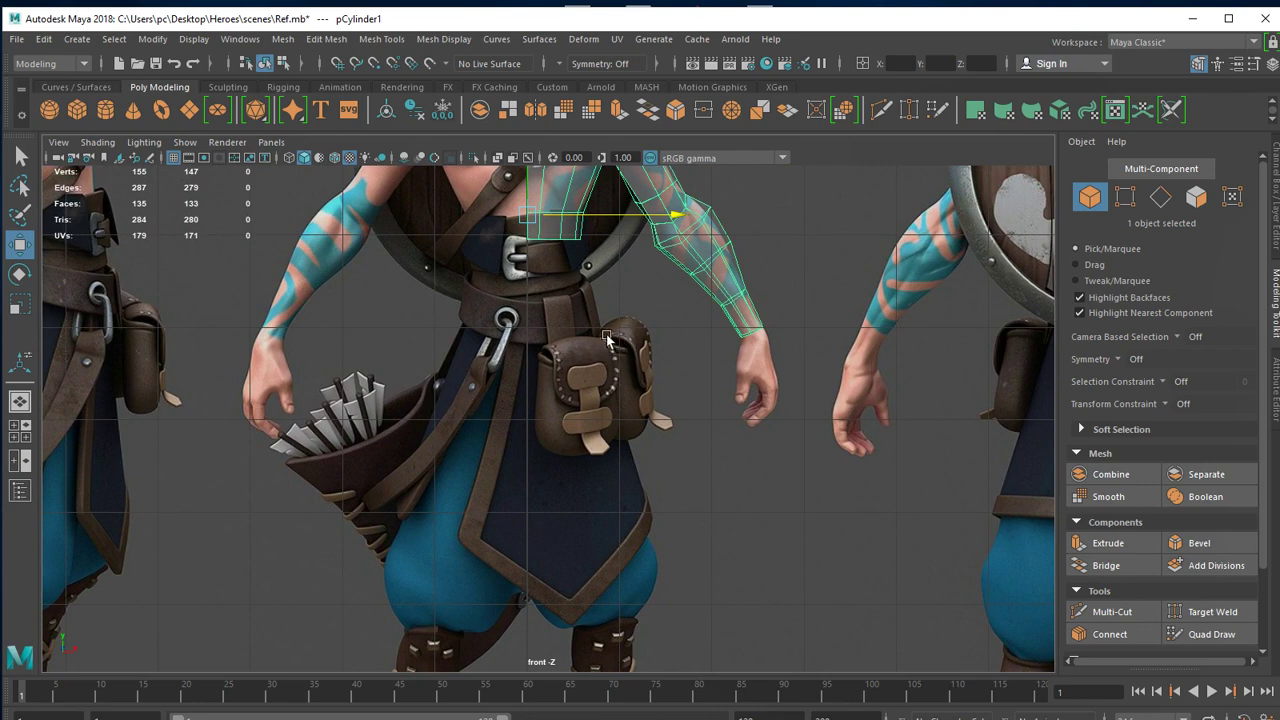
{"action": "middle_click_drag", "start_coordinate": [642, 313], "coordinate": [561, 366], "text": "alt"}
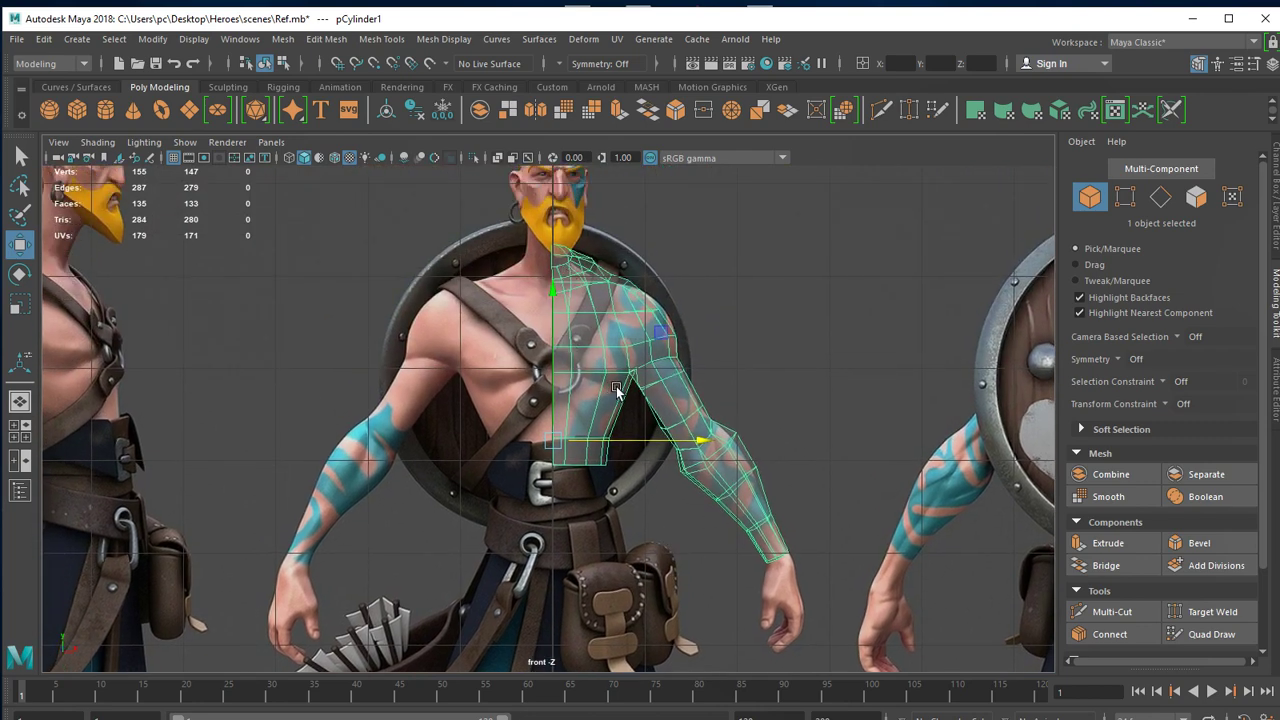
{"action": "scroll", "coordinate": [814, 498], "scroll_direction": "up", "scroll_amount": 2}
{"action": "scroll", "coordinate": [730, 396], "scroll_direction": "up", "scroll_amount": 2}
In vertex mode, shift the outer shoulder vertices out and in to match the front reference.
{"action": "scroll", "coordinate": [730, 396], "scroll_direction": "up", "scroll_amount": 2}
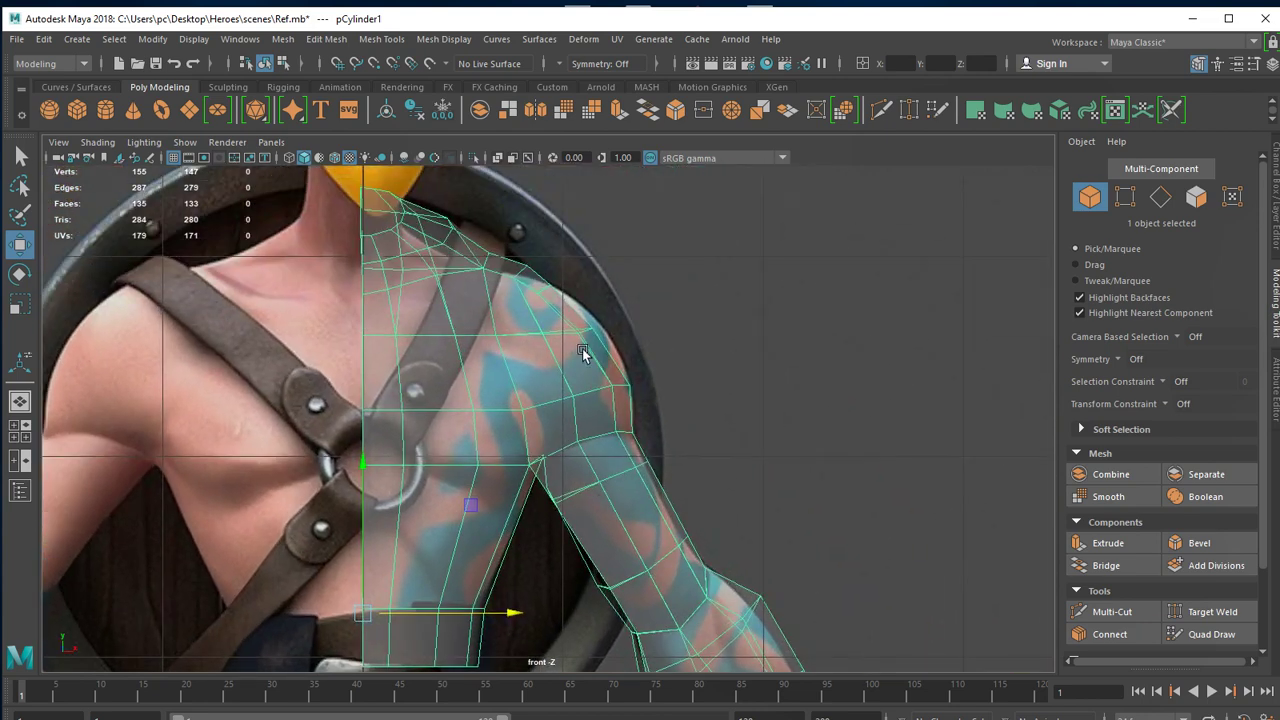
{"action": "right_click", "coordinate": [577, 348]}
{"action": "left_click", "coordinate": [505, 350]}
{"action": "left_click", "coordinate": [612, 585]}
{"action": "left_click", "coordinate": [597, 330]}
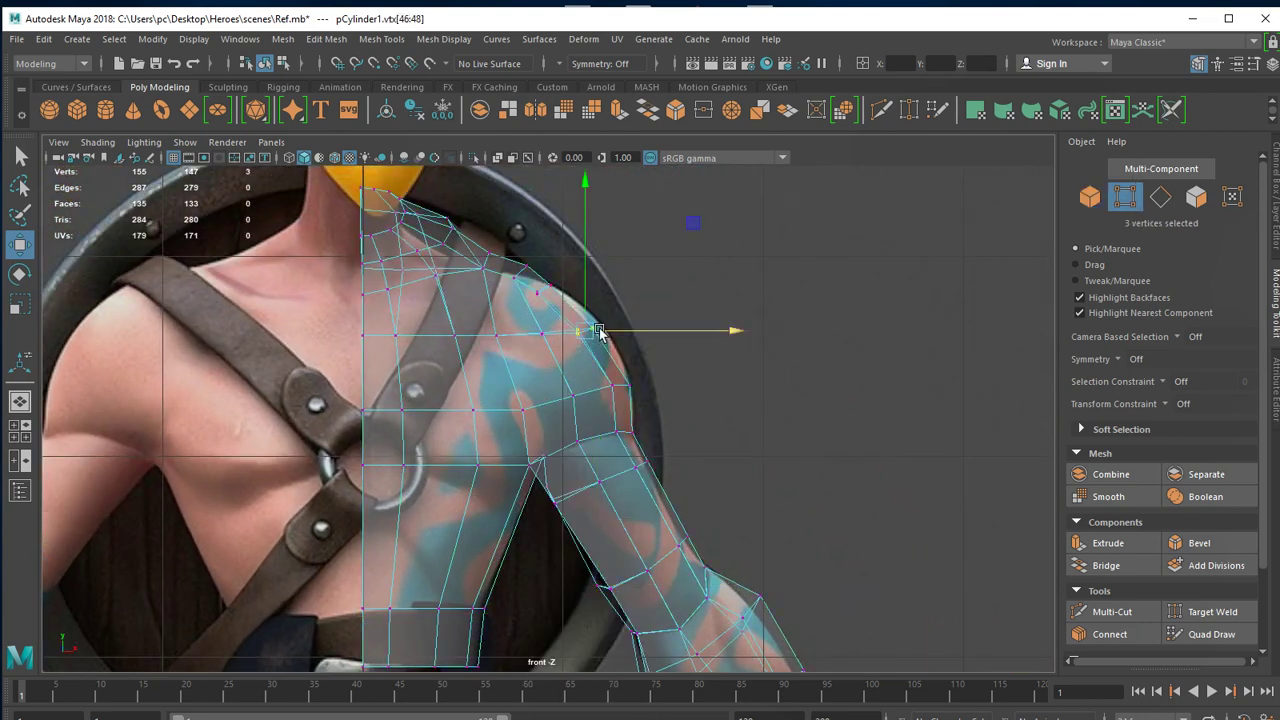
{"action": "left_click_drag", "start_coordinate": [617, 331], "coordinate": [634, 332]}
{"action": "left_click_drag", "start_coordinate": [535, 330], "coordinate": [546, 340]}
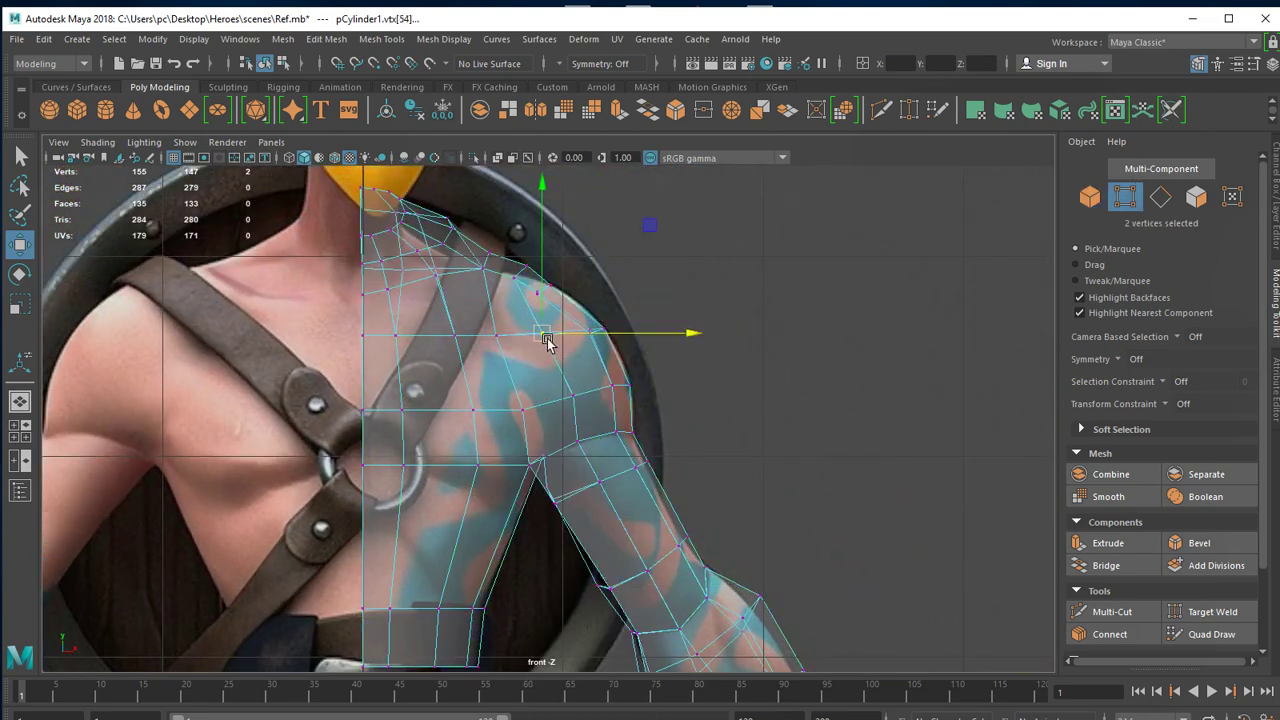
{"action": "left_click", "coordinate": [507, 332]}
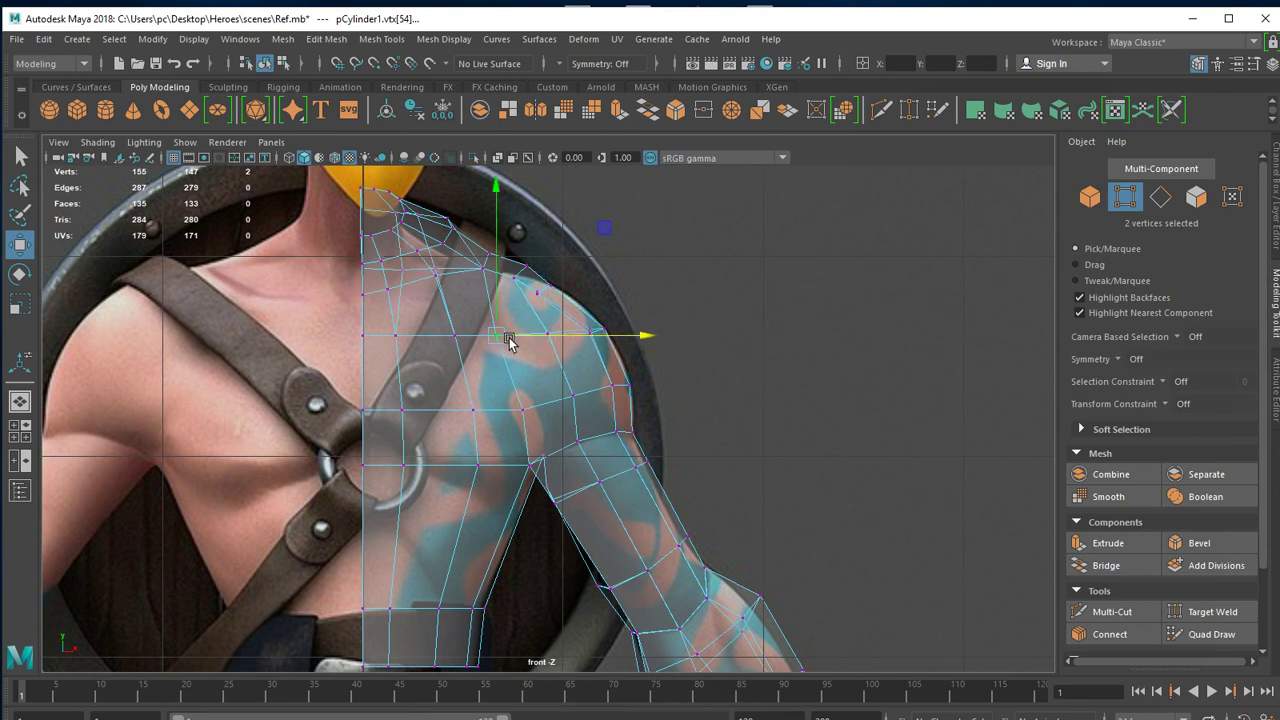
{"action": "middle_click_drag", "start_coordinate": [453, 330], "coordinate": [454, 338]}
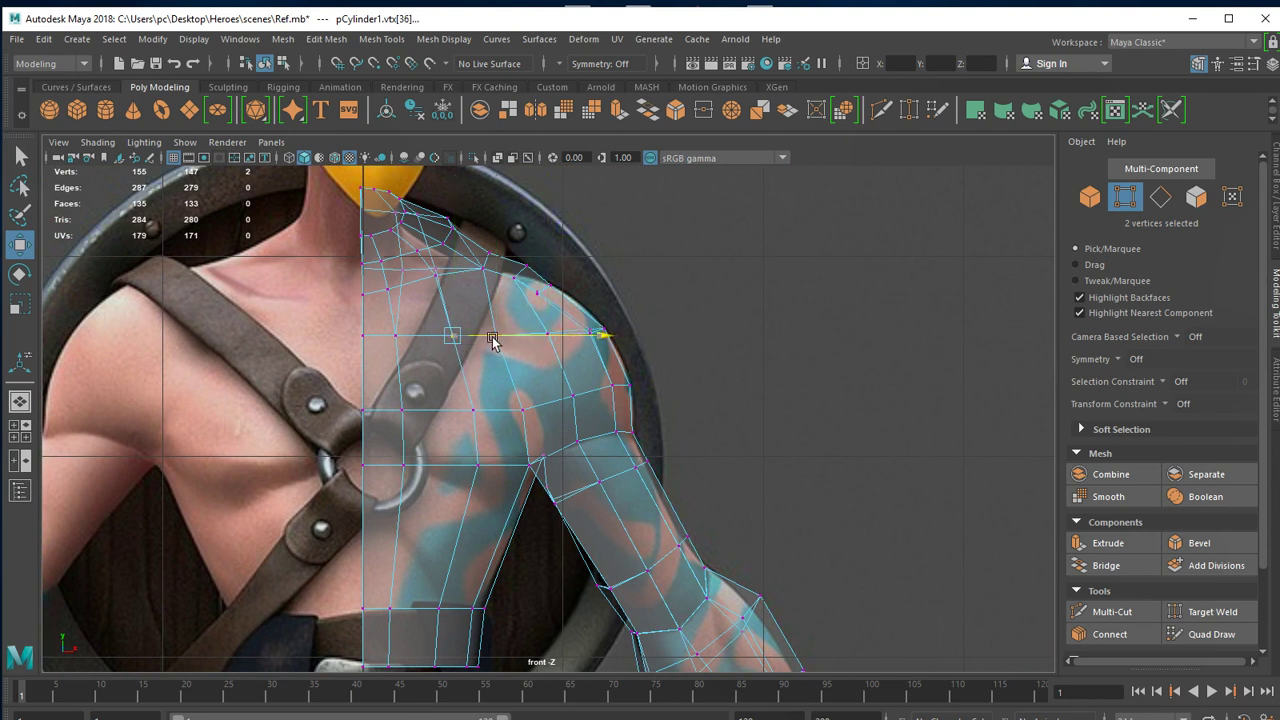
Lower the shoulder-top vertices and align the neck-to-collar vertices with the reference neckline.
{"action": "left_click", "coordinate": [445, 290]}
{"action": "left_click_drag", "start_coordinate": [434, 278], "coordinate": [395, 302]}
{"action": "left_click", "coordinate": [388, 286]}
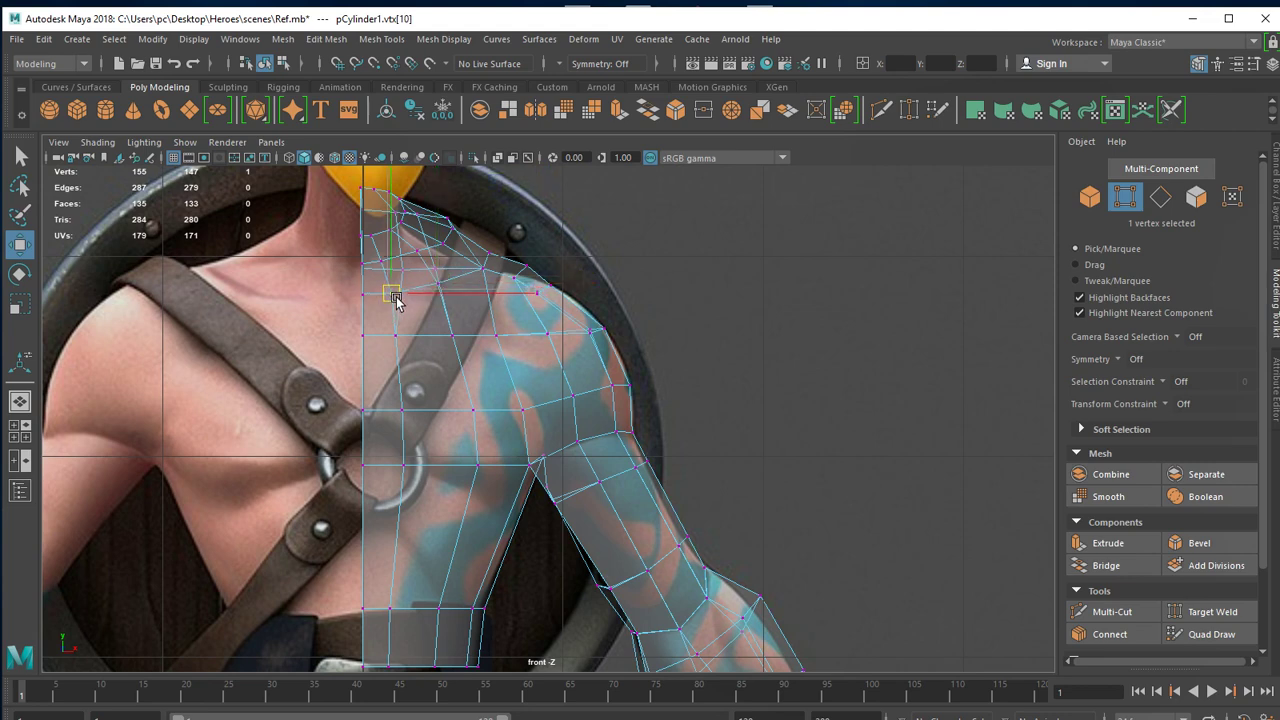
{"action": "middle_click_drag", "start_coordinate": [395, 300], "coordinate": [397, 236], "text": "alt"}
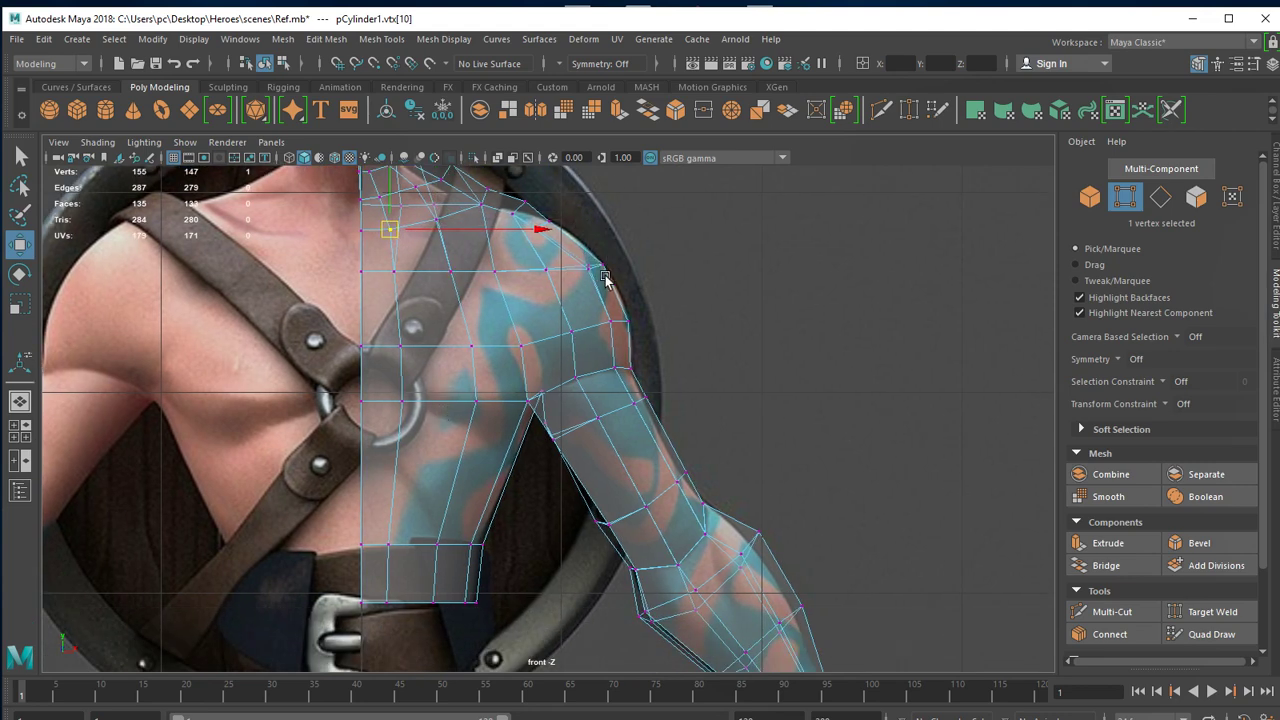
{"action": "mouse_move", "coordinate": [551, 235]}
{"action": "middle_mouse_down", "text": "alt"}
{"action": "mouse_move", "coordinate": [523, 457]}
{"action": "mouse_move", "coordinate": [601, 339]}
{"action": "middle_mouse_up", "text": "alt"}
{"action": "scroll", "coordinate": [491, 449], "scroll_direction": "up", "scroll_amount": 3}
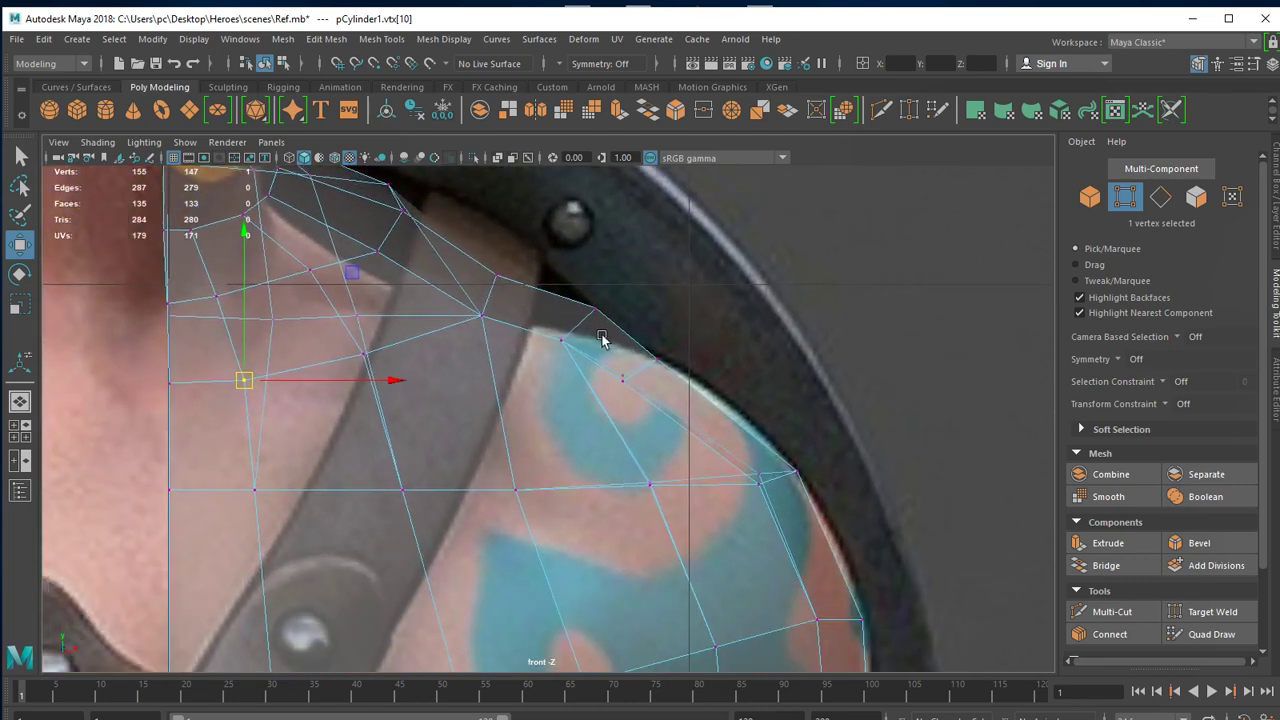
{"action": "left_click_drag", "start_coordinate": [624, 333], "coordinate": [500, 286]}
{"action": "scroll", "coordinate": [500, 286], "scroll_direction": "down", "scroll_amount": 3}
{"action": "middle_click_drag", "start_coordinate": [608, 336], "coordinate": [636, 362], "text": "alt"}
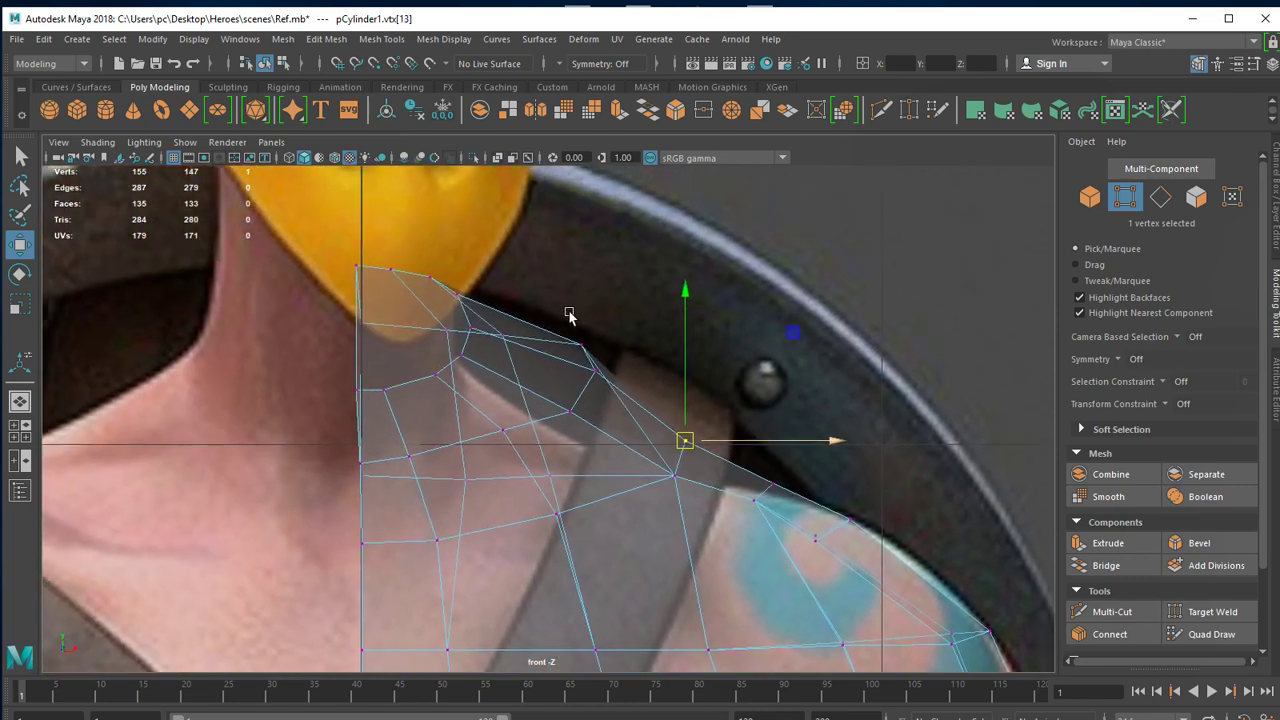
{"action": "mouse_move", "coordinate": [571, 318]}
{"action": "left_mouse_down"}
{"action": "mouse_move", "coordinate": [592, 352]}
{"action": "mouse_move", "coordinate": [562, 345]}
{"action": "left_mouse_up"}
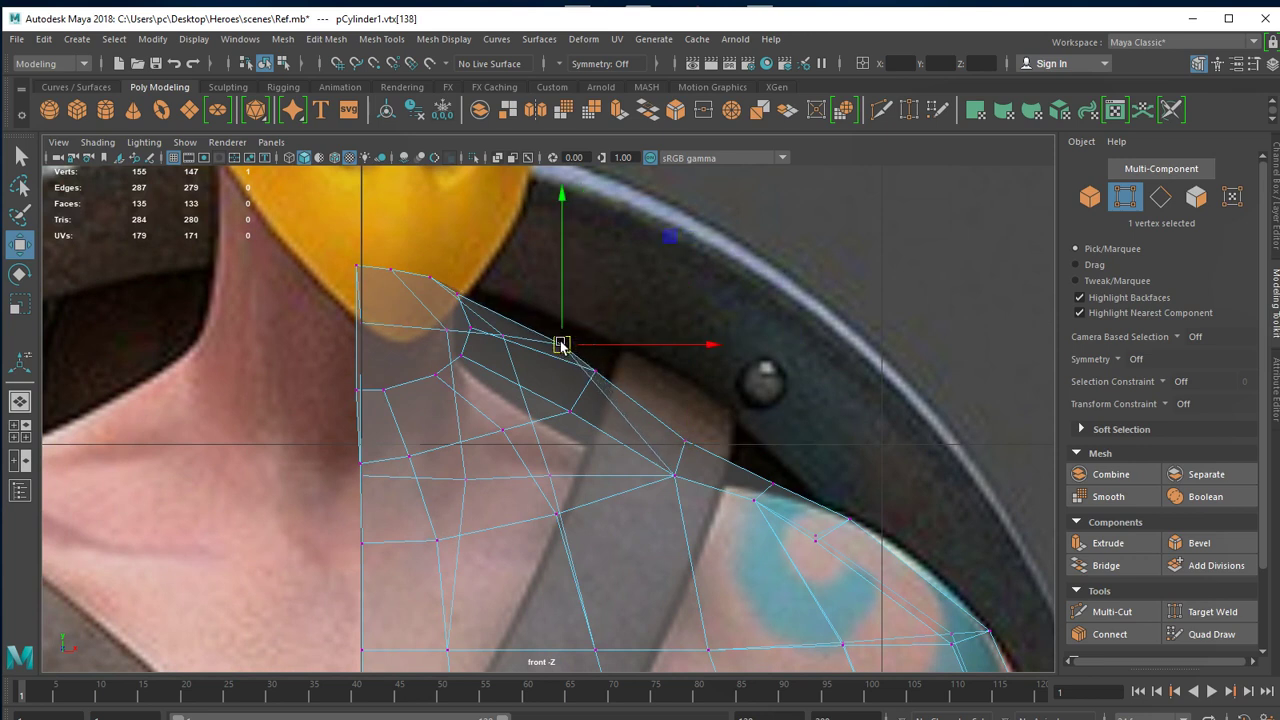
{"action": "left_click", "coordinate": [564, 406]}
{"action": "left_click_drag", "start_coordinate": [571, 409], "coordinate": [563, 406]}
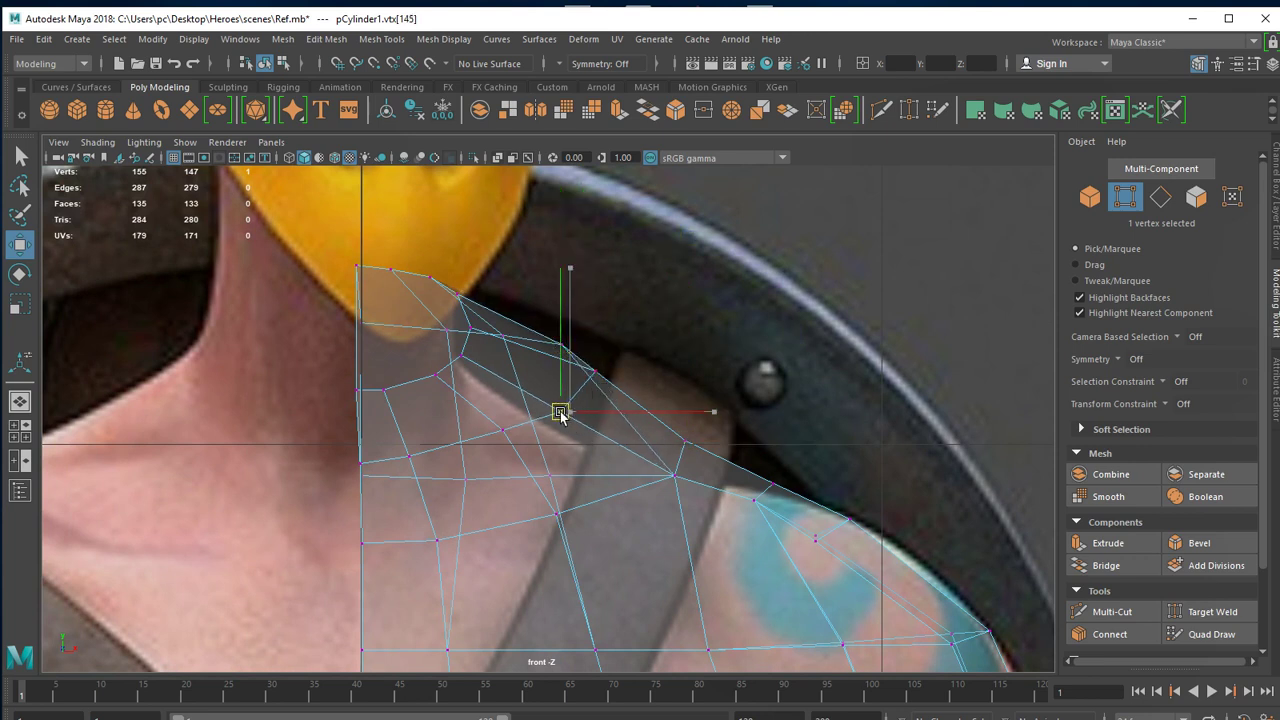
{"action": "left_click", "coordinate": [588, 360]}
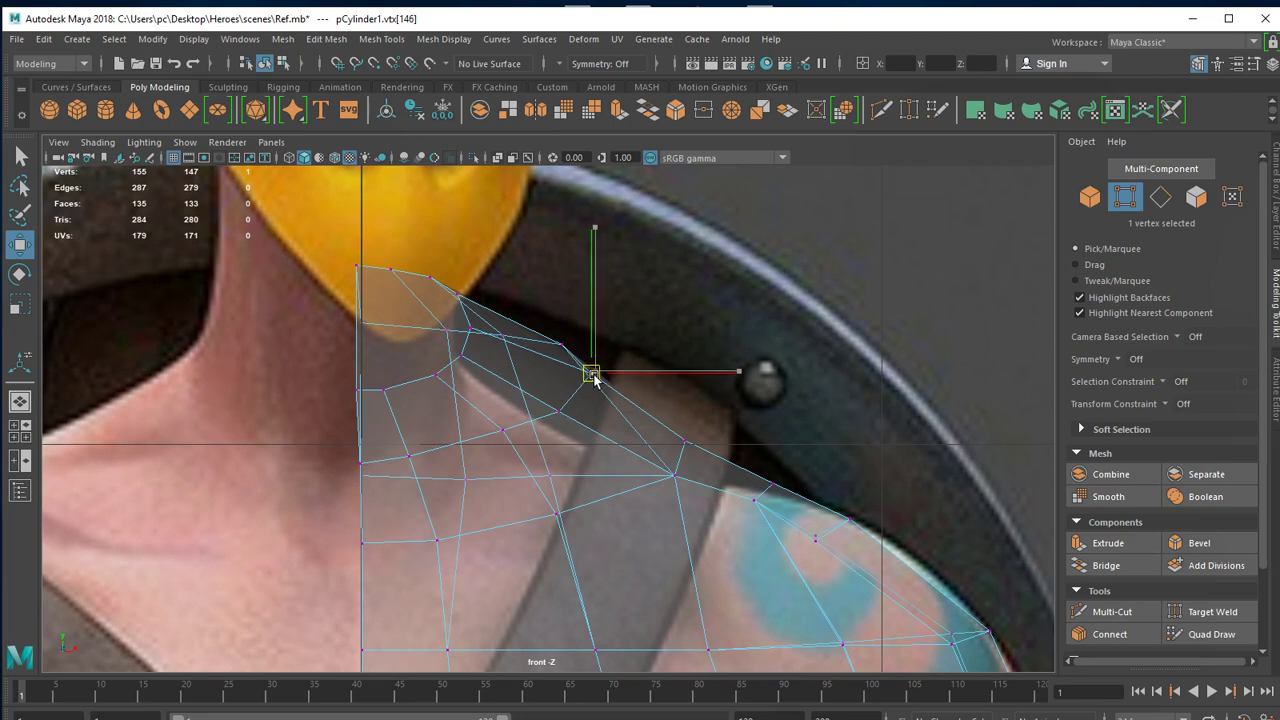
Shift three neck vertices slightly left and down toward the shoulder.
{"action": "scroll", "coordinate": [843, 471], "scroll_direction": "down", "scroll_amount": 5}
{"action": "scroll", "coordinate": [563, 453], "scroll_direction": "up", "scroll_amount": 5}
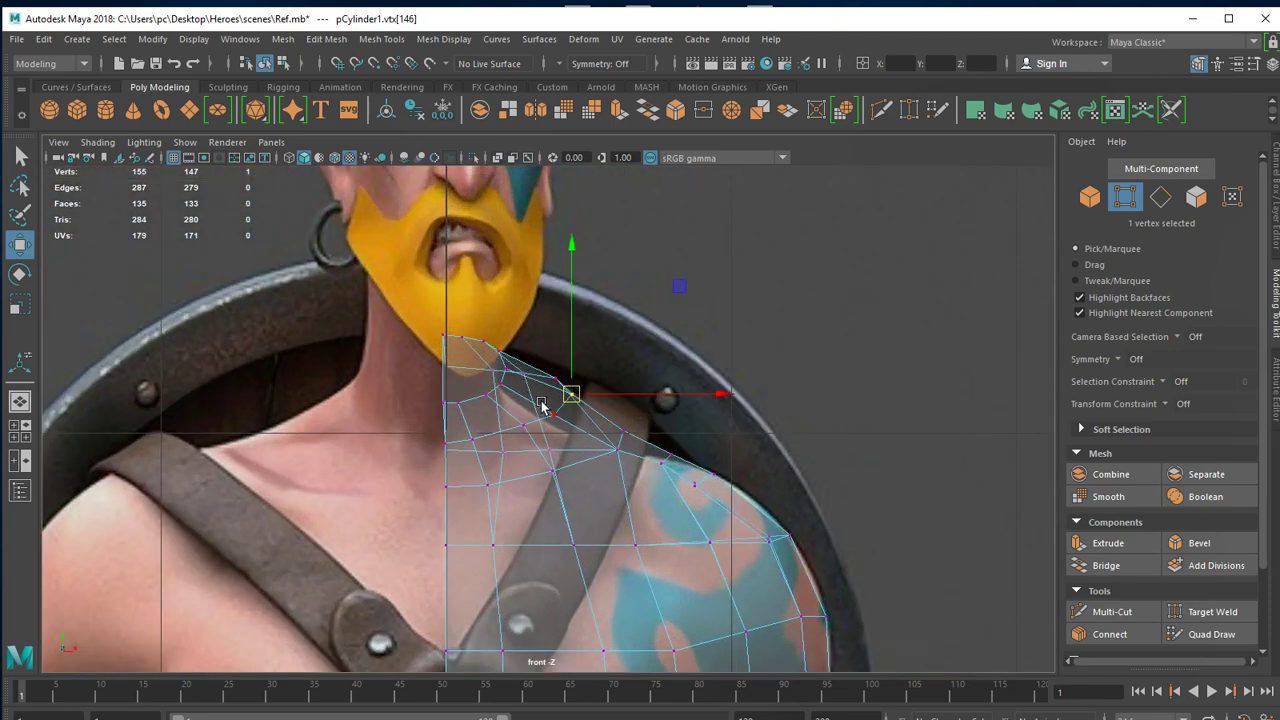
{"action": "left_click_drag", "start_coordinate": [590, 437], "coordinate": [585, 432]}
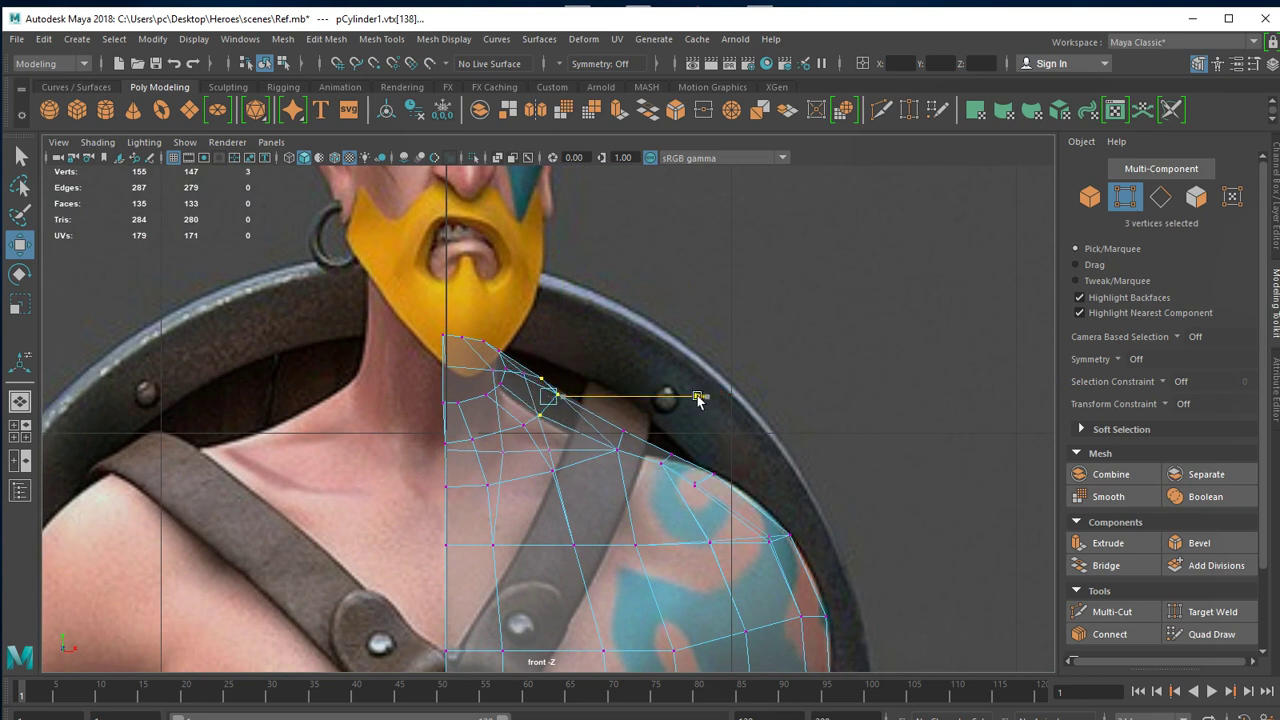
{"action": "left_click_drag", "start_coordinate": [687, 399], "coordinate": [685, 399]}
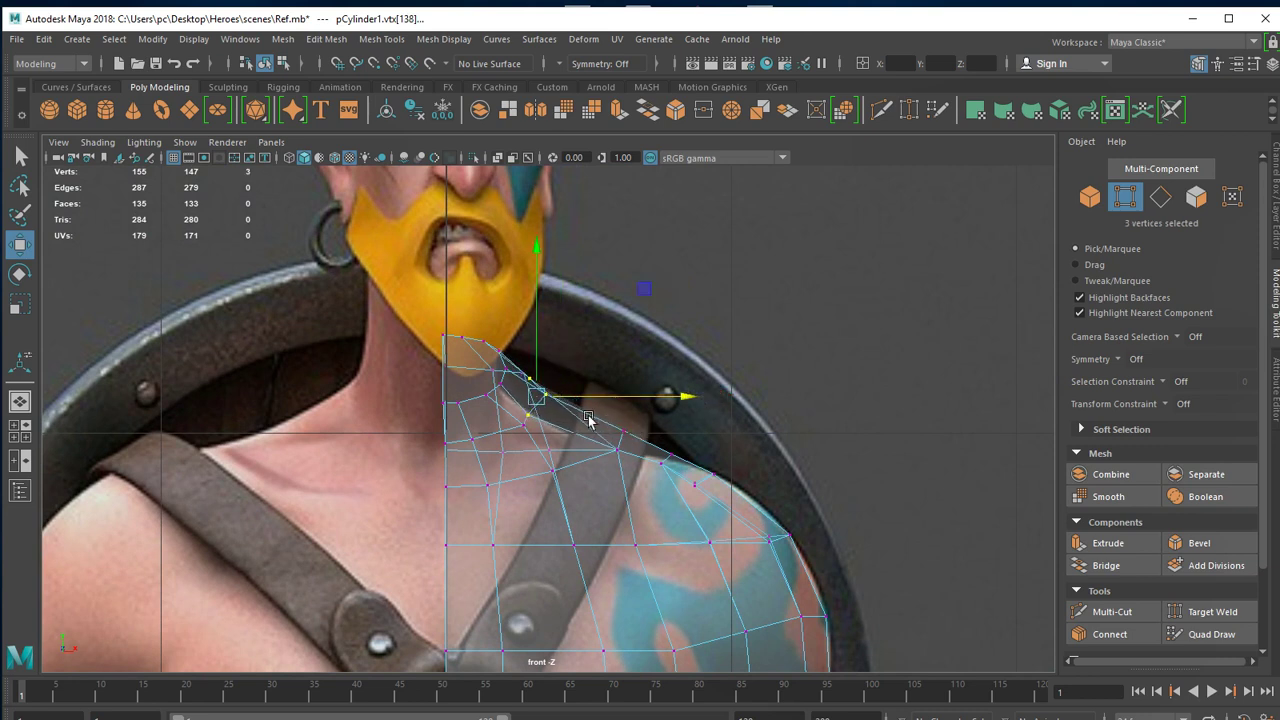
{"action": "middle_click_drag", "start_coordinate": [513, 425], "coordinate": [533, 440]}
{"action": "left_click_drag", "start_coordinate": [591, 430], "coordinate": [576, 432]}
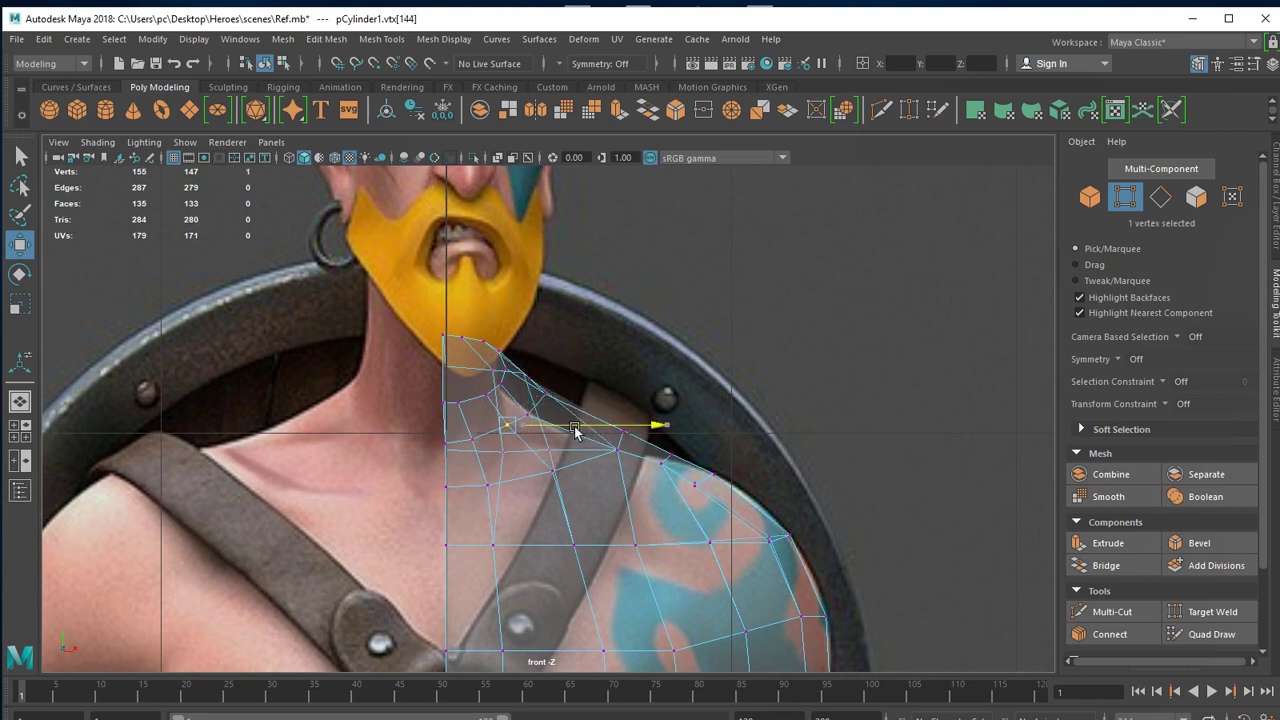
Zoom in and nudge the neck, beard-line and collar vertices onto the neckline.
{"action": "scroll", "coordinate": [464, 440], "scroll_direction": "up", "scroll_amount": 5}
{"action": "middle_click_drag", "start_coordinate": [644, 534], "coordinate": [842, 445], "text": "alt"}
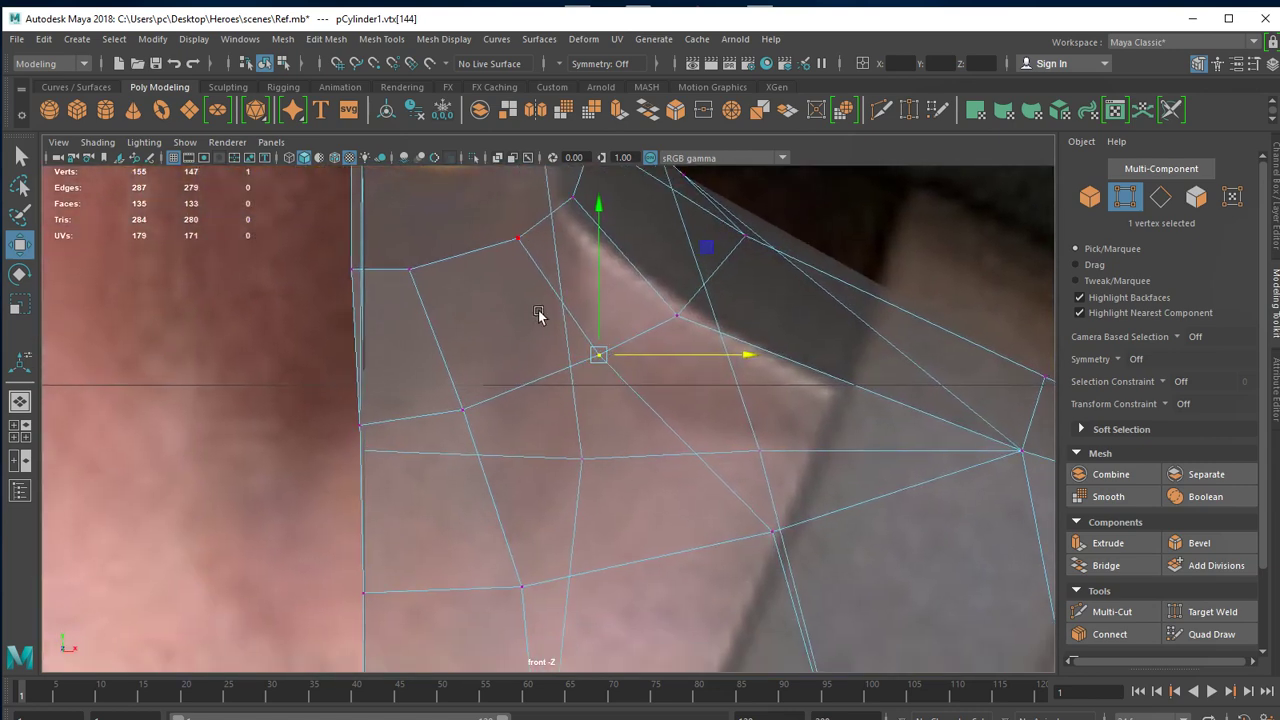
{"action": "left_click_drag", "start_coordinate": [596, 352], "coordinate": [577, 371]}
{"action": "left_click", "coordinate": [677, 316]}
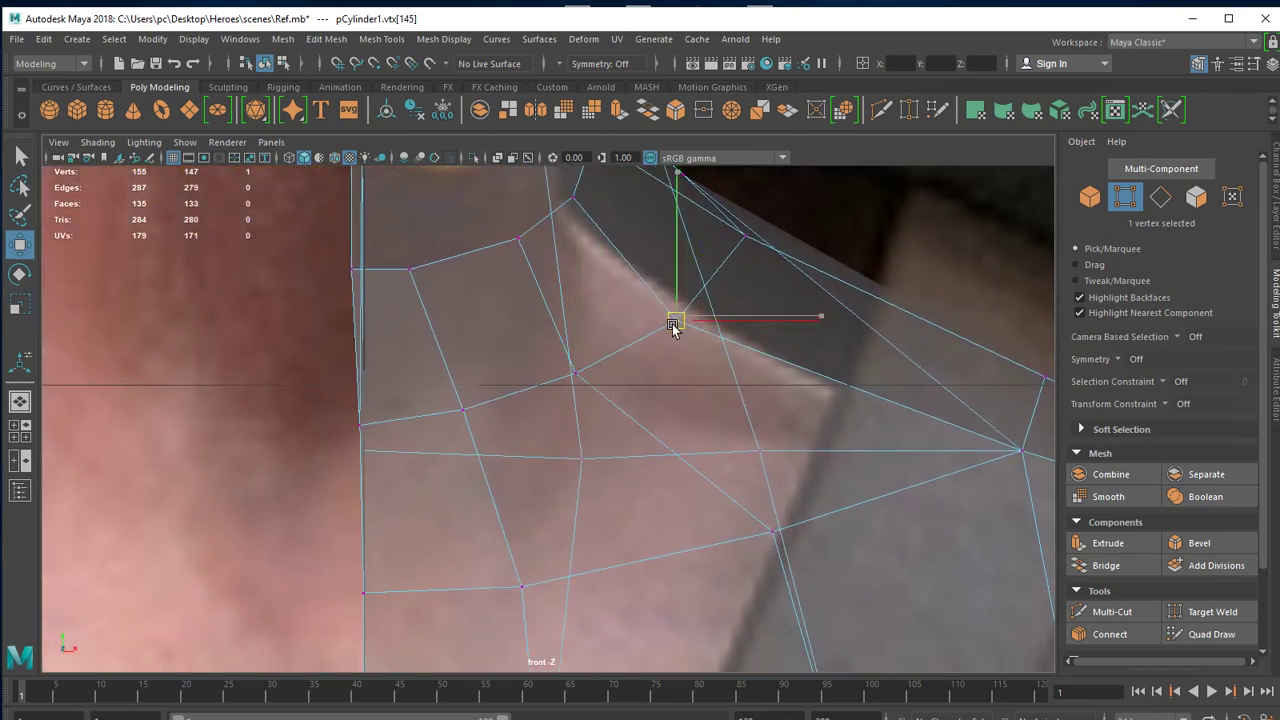
{"action": "mouse_move", "coordinate": [674, 323]}
{"action": "middle_mouse_down", "text": "alt"}
{"action": "mouse_move", "coordinate": [775, 404]}
{"action": "mouse_move", "coordinate": [669, 509]}
{"action": "middle_mouse_up", "text": "alt"}
{"action": "left_click", "coordinate": [553, 358]}
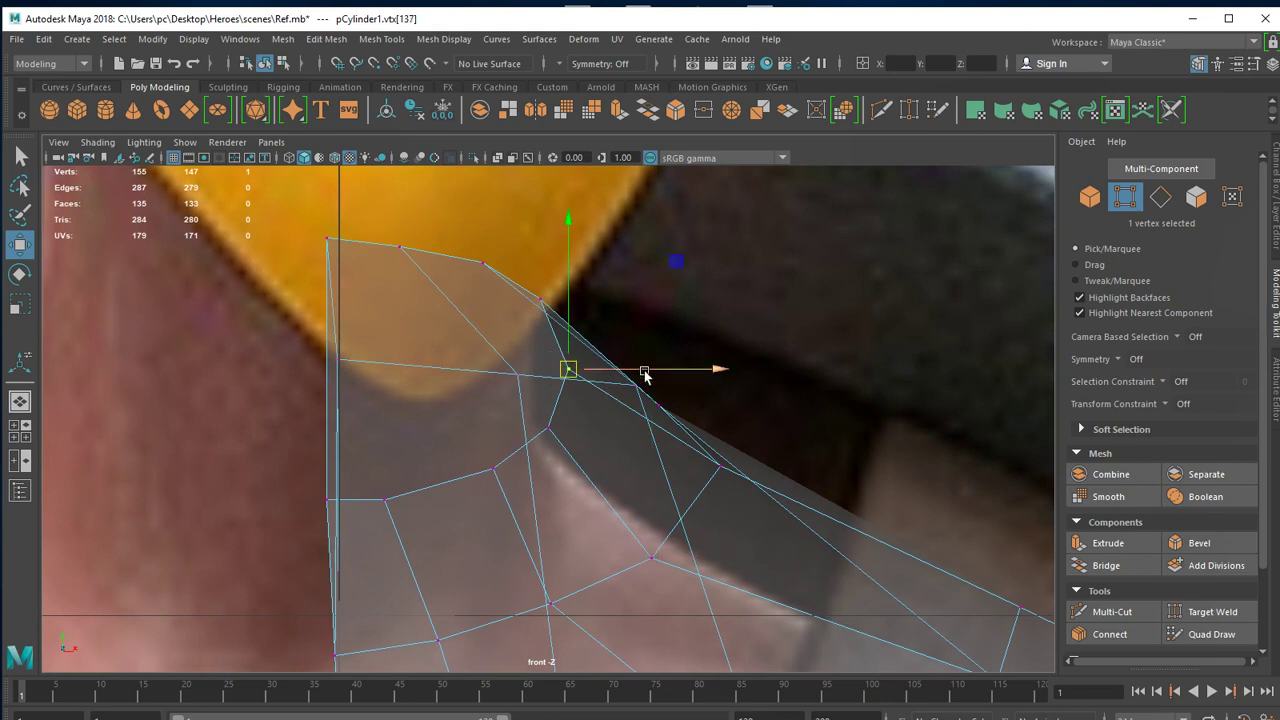
{"action": "left_click_drag", "start_coordinate": [652, 366], "coordinate": [641, 369]}
{"action": "left_click", "coordinate": [542, 297]}
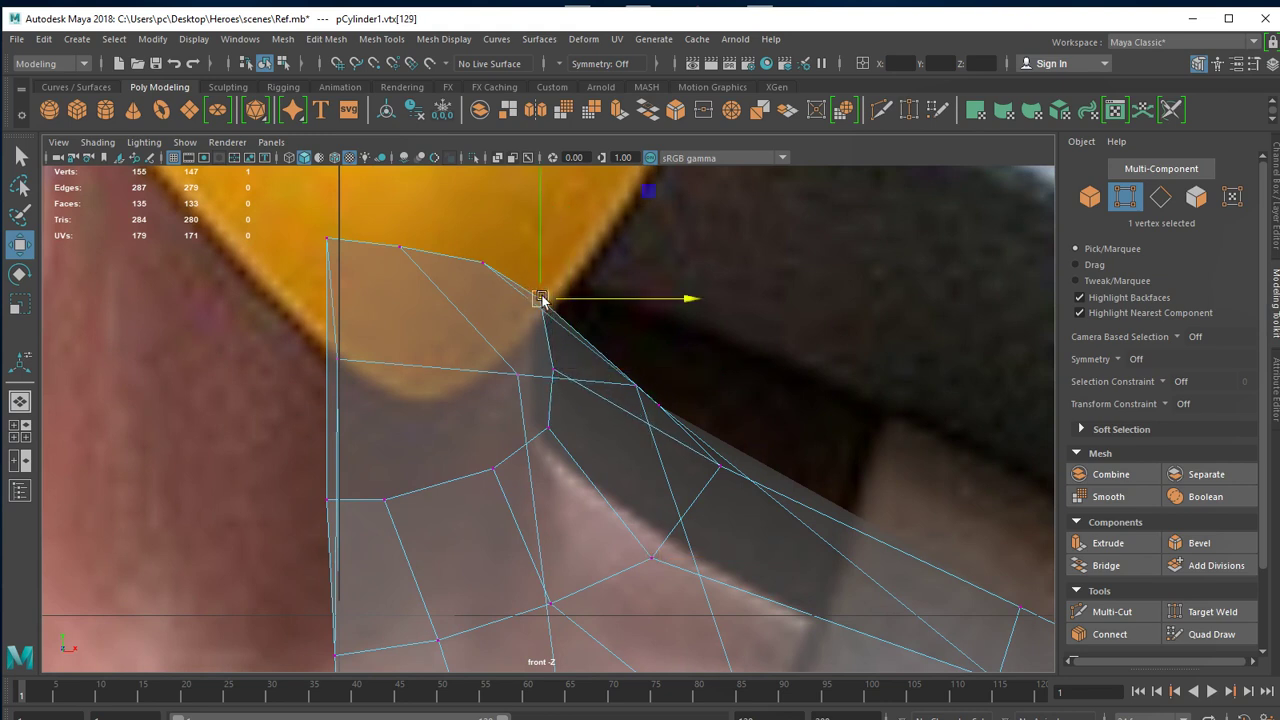
{"action": "left_click_drag", "start_coordinate": [543, 295], "coordinate": [526, 308]}
{"action": "left_click_drag", "start_coordinate": [483, 263], "coordinate": [470, 263]}
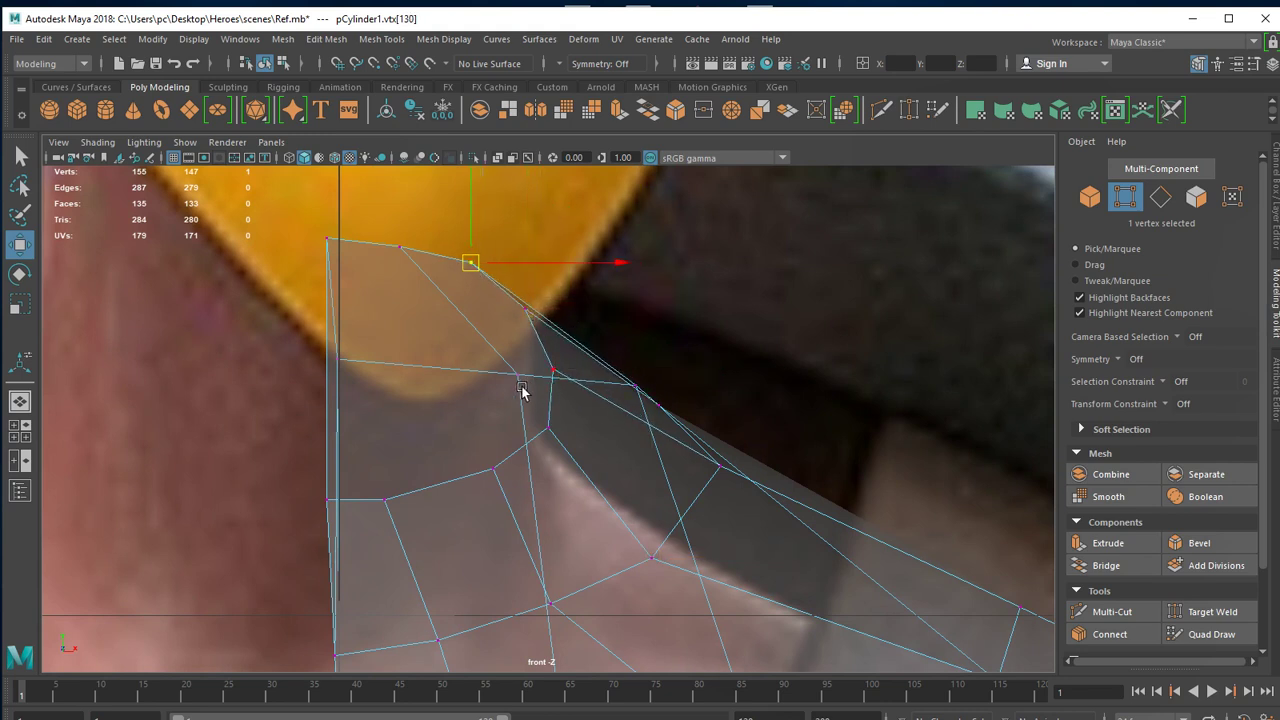
{"action": "mouse_move", "coordinate": [584, 450]}
{"action": "left_mouse_down"}
{"action": "mouse_move", "coordinate": [647, 395]}
{"action": "mouse_move", "coordinate": [571, 425]}
{"action": "left_mouse_up"}
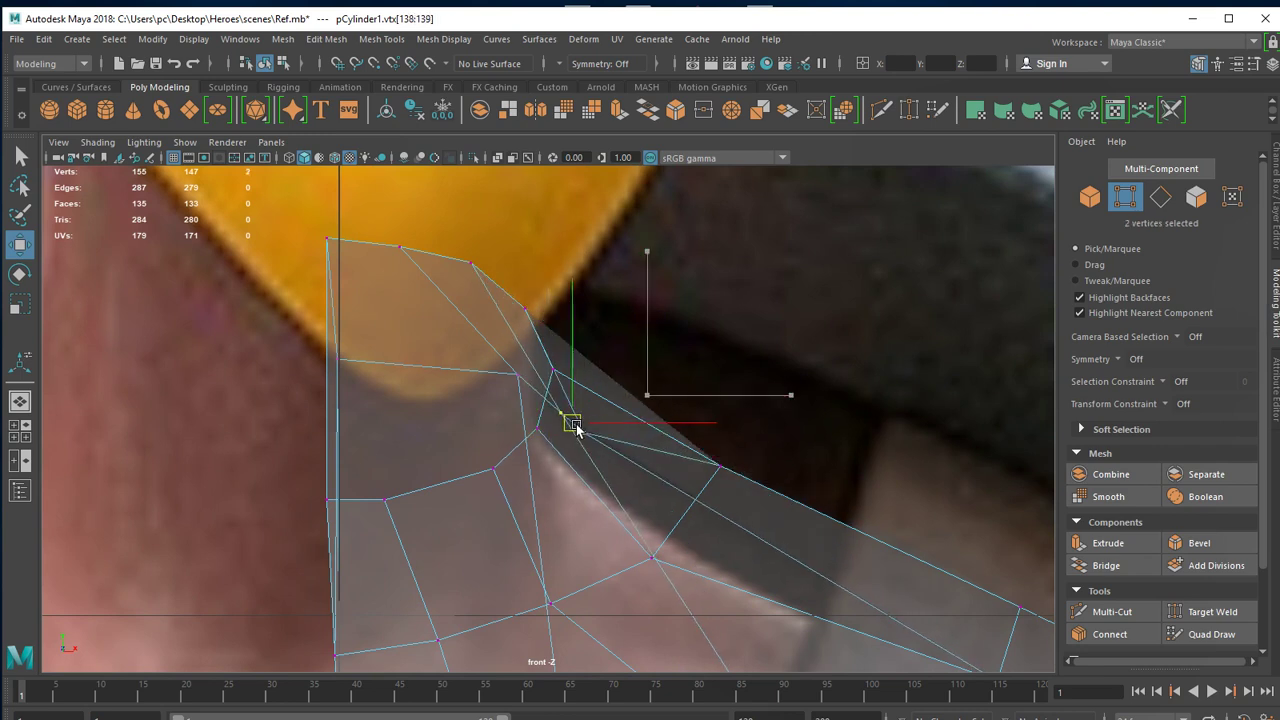
Even the spacing of vertices along the shoulder slope and collar corner.
{"action": "left_click", "coordinate": [722, 468]}
{"action": "left_click_drag", "start_coordinate": [716, 479], "coordinate": [615, 505]}
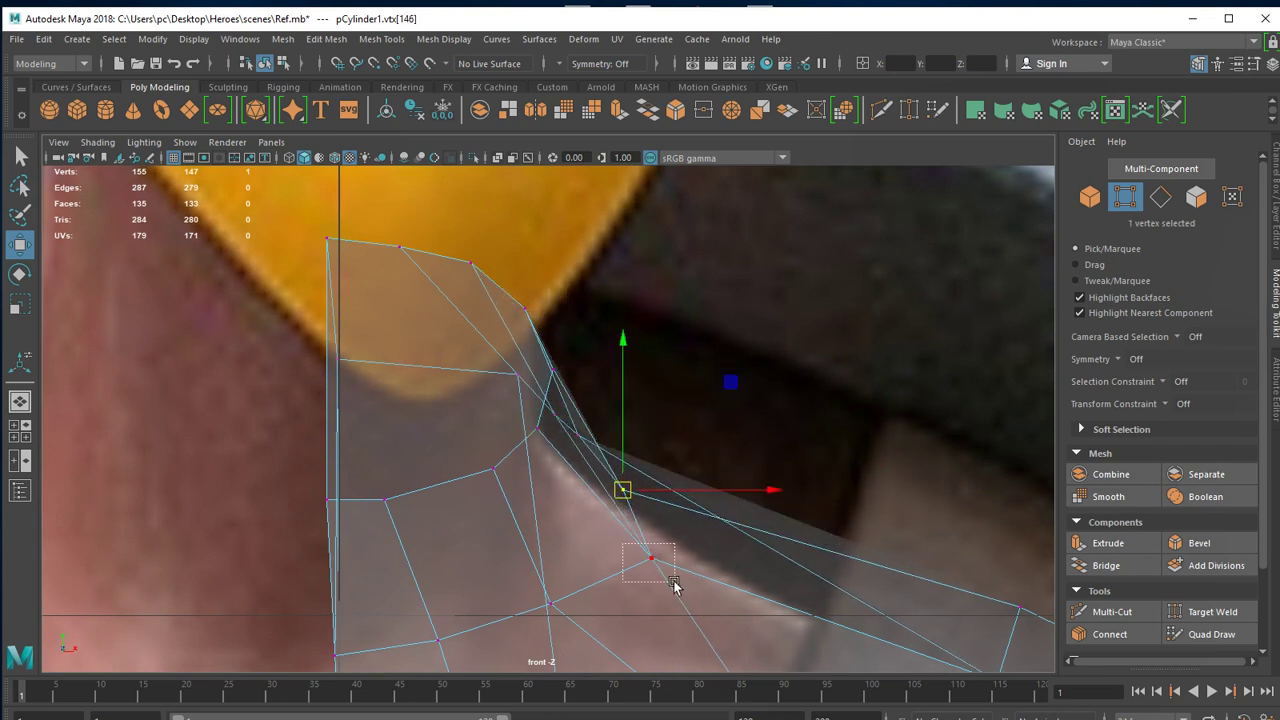
{"action": "left_click", "coordinate": [653, 560]}
{"action": "left_click_drag", "start_coordinate": [653, 560], "coordinate": [586, 566]}
{"action": "left_click", "coordinate": [621, 491]}
{"action": "left_click_drag", "start_coordinate": [621, 491], "coordinate": [606, 501]}
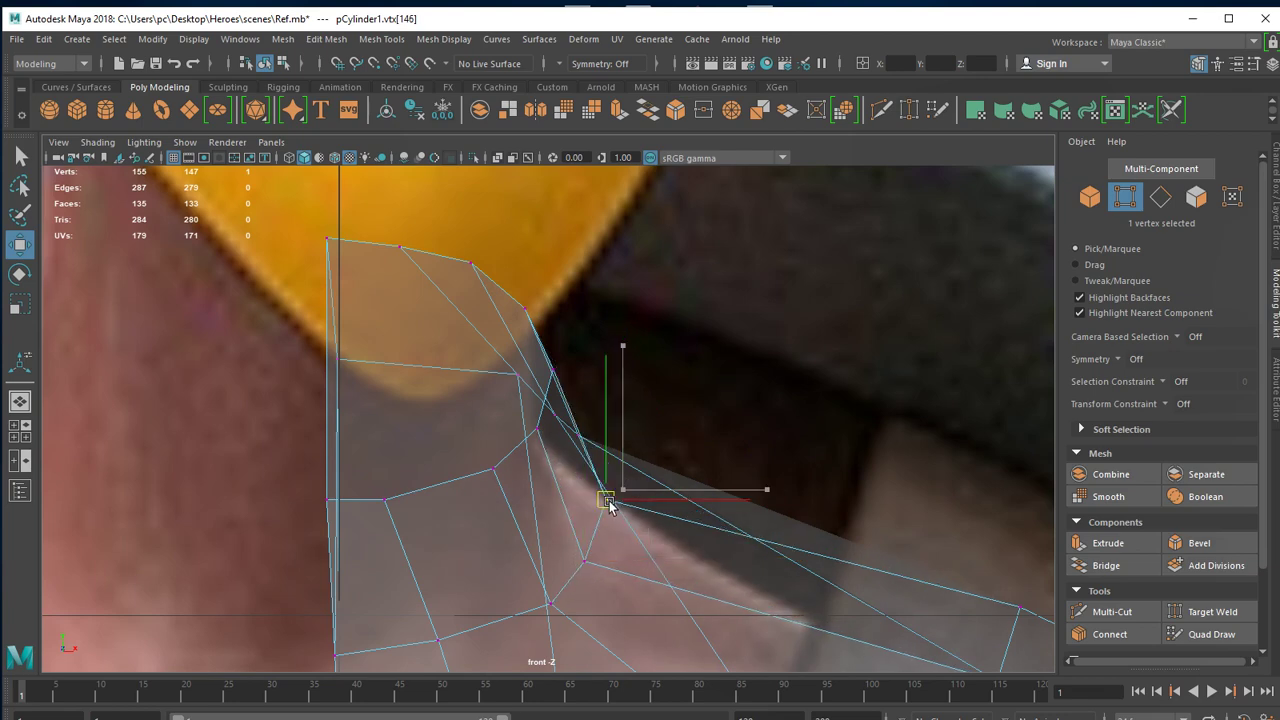
{"action": "left_click", "coordinate": [579, 435]}
{"action": "left_click_drag", "start_coordinate": [591, 443], "coordinate": [603, 444]}
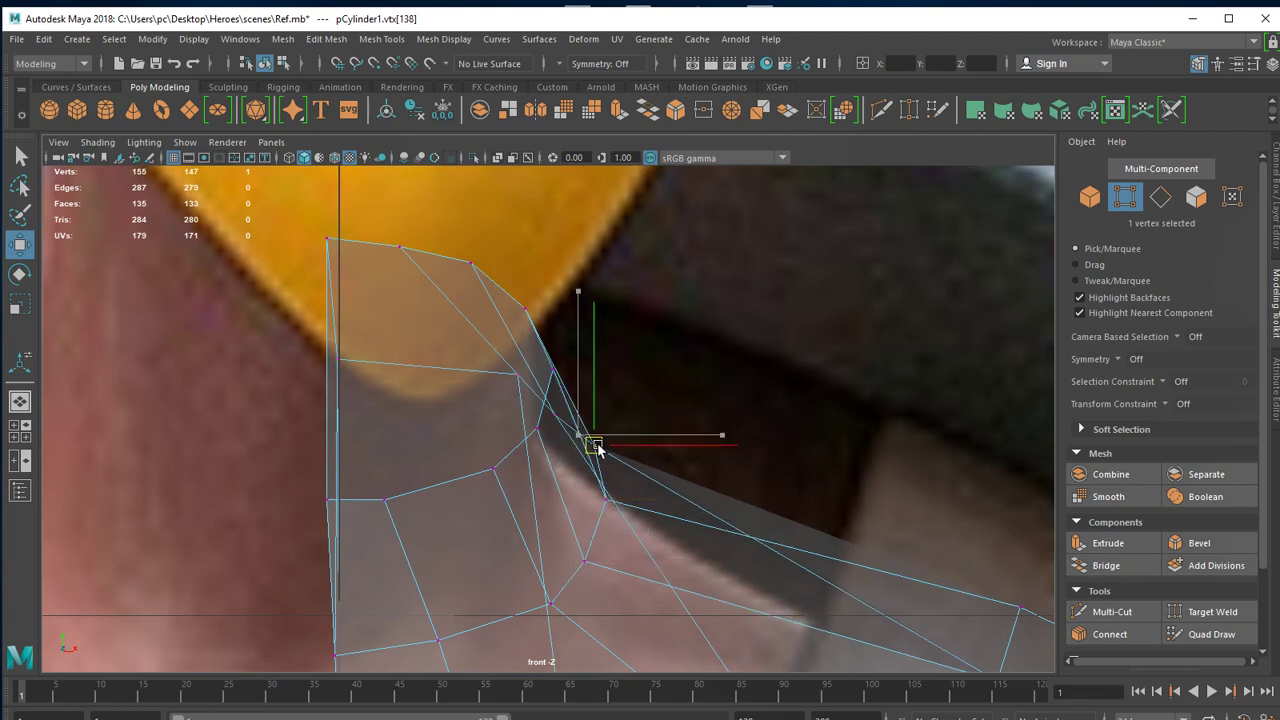
Move the shoulder-top vertices left and down-left to even the edge flow.
{"action": "scroll", "coordinate": [521, 371], "scroll_direction": "up", "scroll_amount": 2}
{"action": "left_click", "coordinate": [702, 492]}
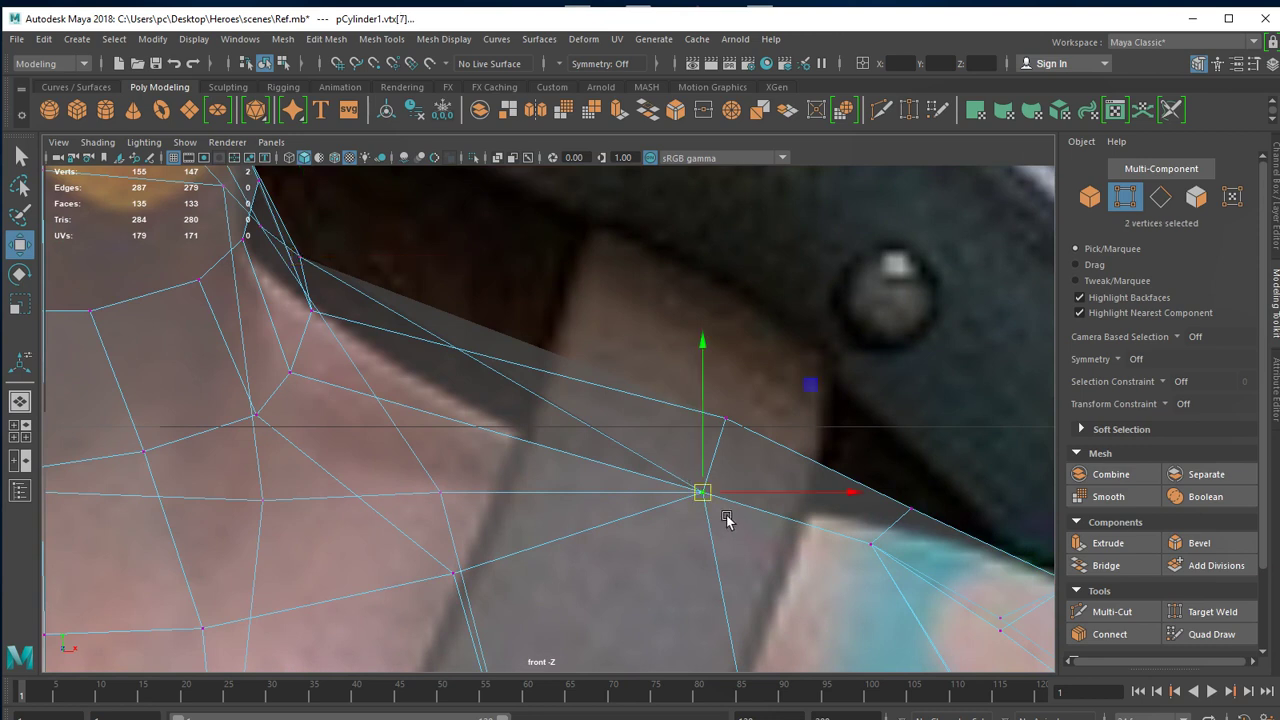
{"action": "left_click", "coordinate": [714, 491]}
{"action": "left_click", "coordinate": [700, 500]}
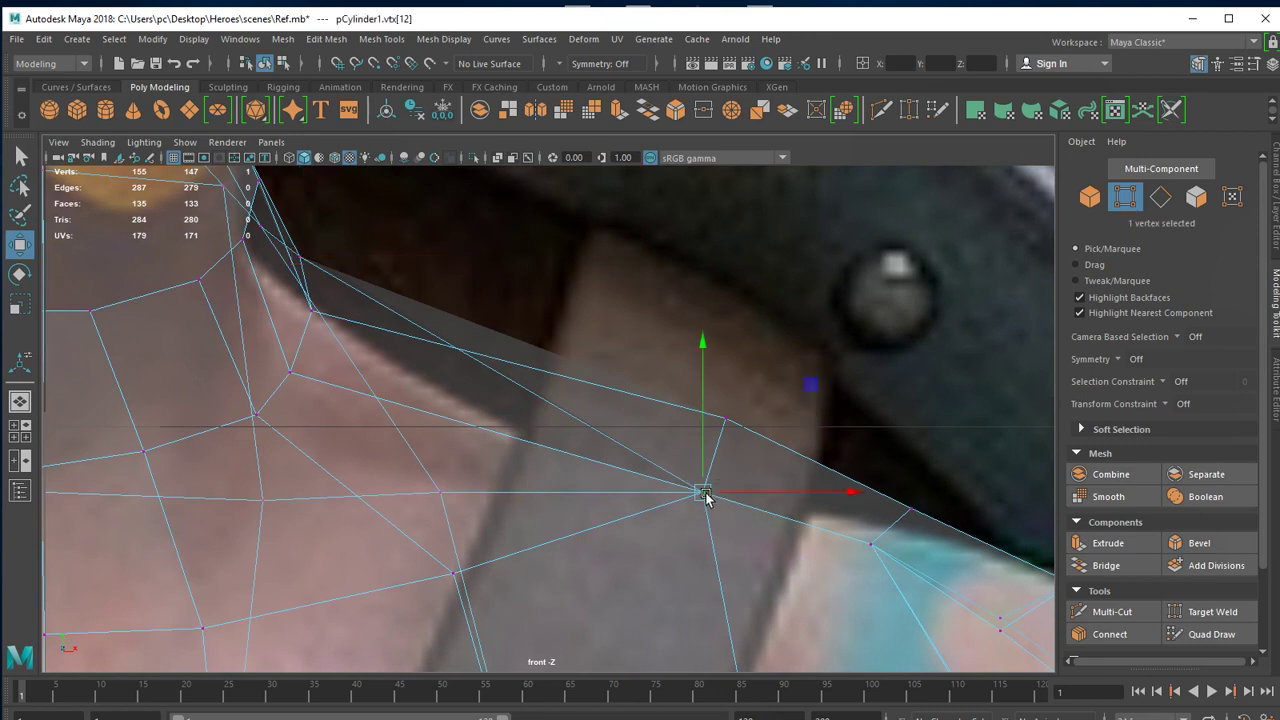
{"action": "key", "text": "ctrl+shift+a"}
{"action": "left_click", "coordinate": [704, 498]}
{"action": "left_click_drag", "start_coordinate": [704, 498], "coordinate": [671, 500]}
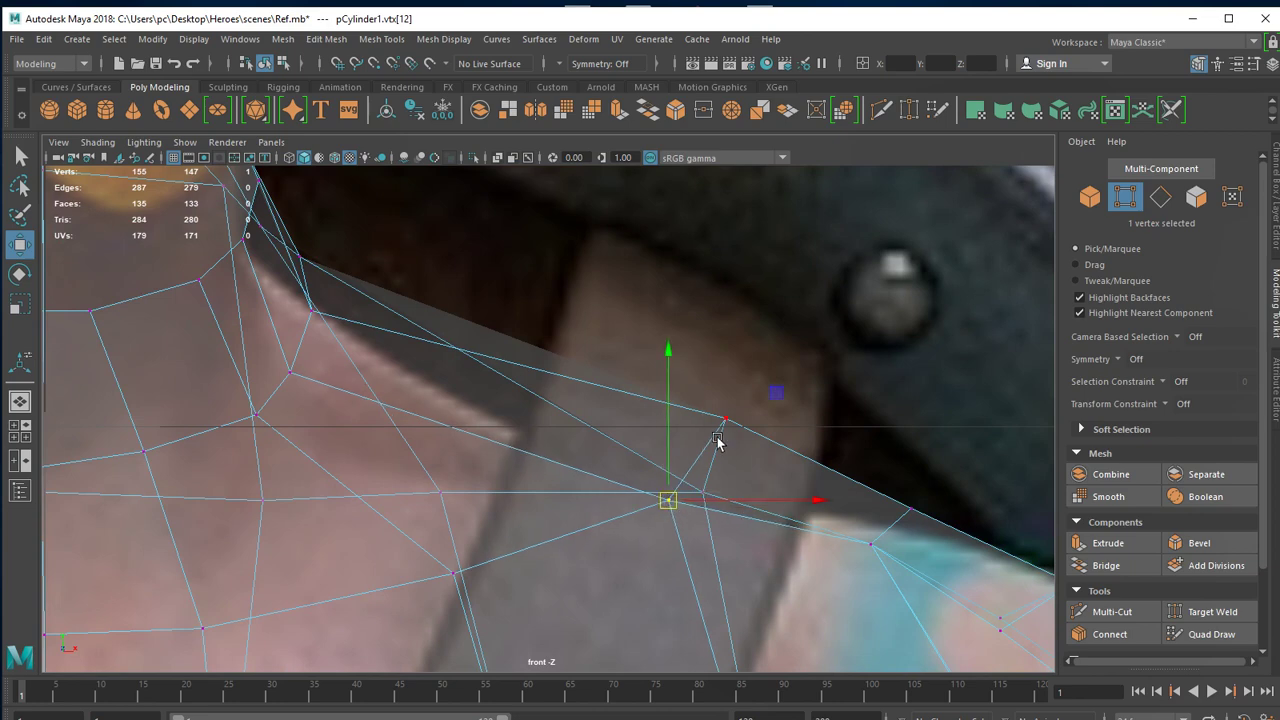
{"action": "left_click", "coordinate": [723, 421]}
{"action": "left_click_drag", "start_coordinate": [724, 421], "coordinate": [682, 453]}
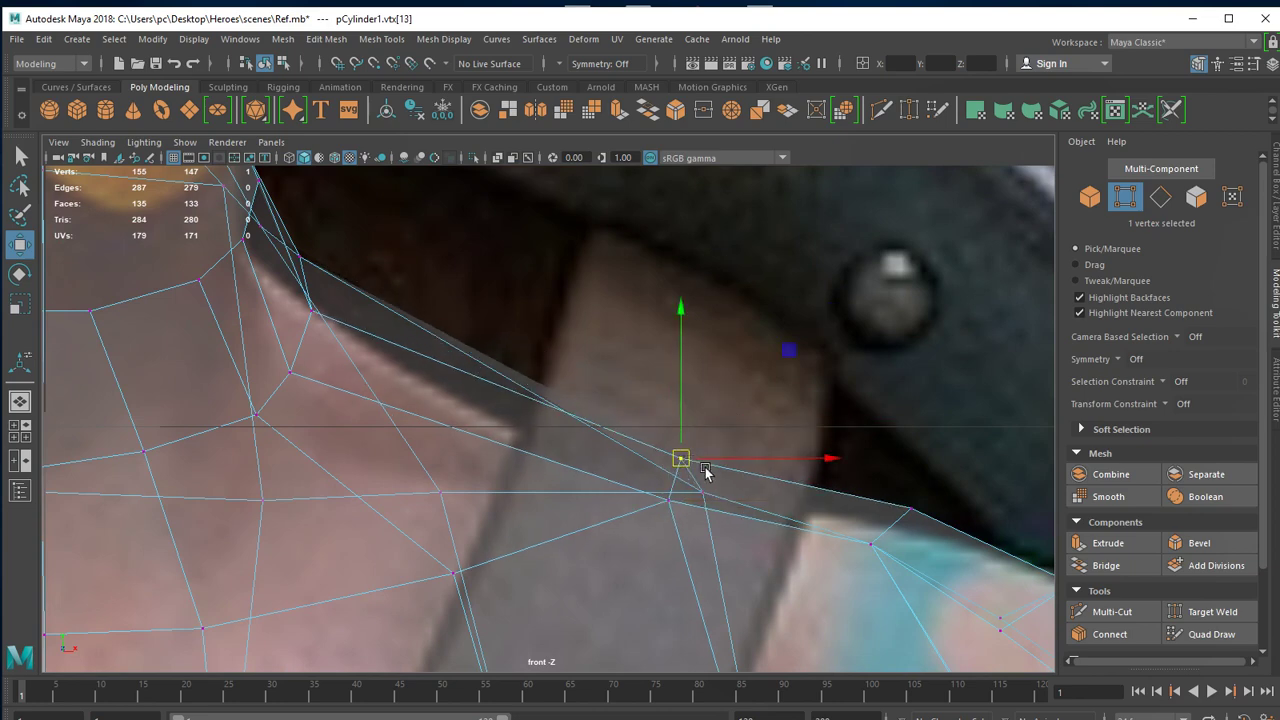
{"action": "scroll", "coordinate": [904, 543], "scroll_direction": "down", "scroll_amount": 4}
{"action": "scroll", "coordinate": [904, 543], "scroll_direction": "down", "scroll_amount": 3}
{"action": "middle_click_drag", "start_coordinate": [708, 500], "coordinate": [678, 408], "text": "alt"}
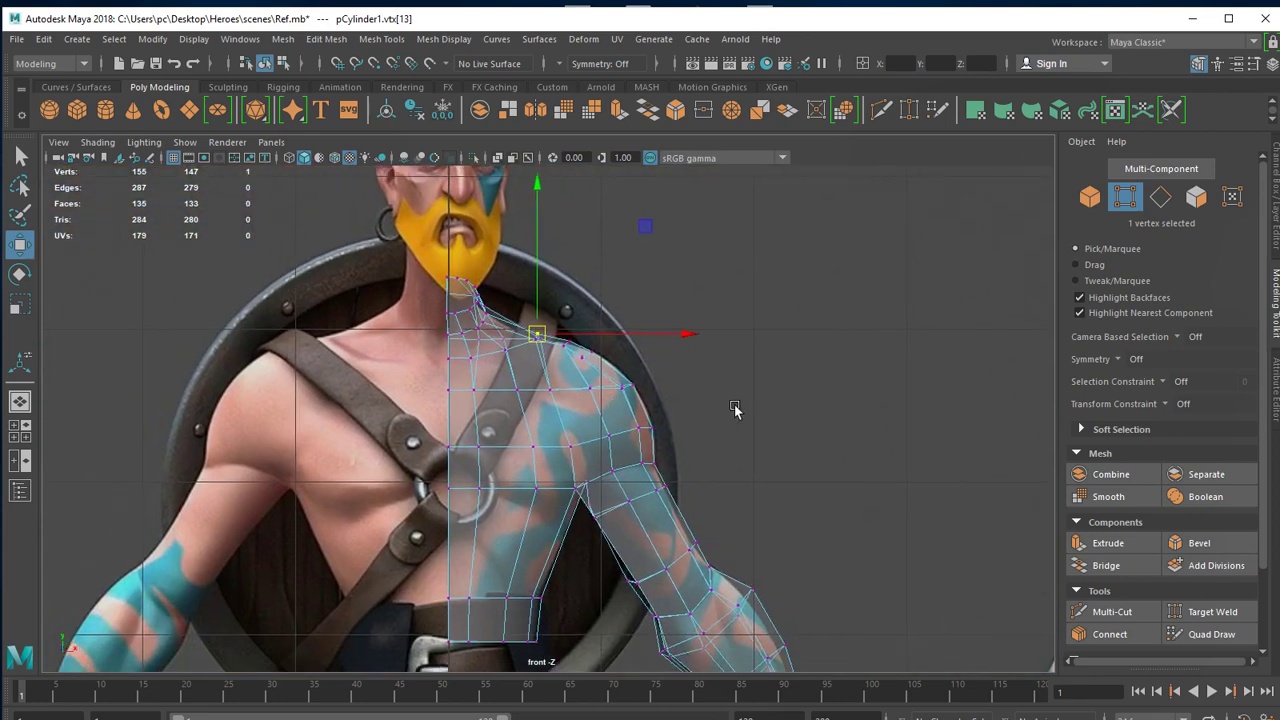
In smooth preview (3), push shoulder and top-edge vertices outward to round the shoulder.
{"action": "key", "text": "3"}
{"action": "scroll", "coordinate": [675, 458], "scroll_direction": "up", "scroll_amount": 5}
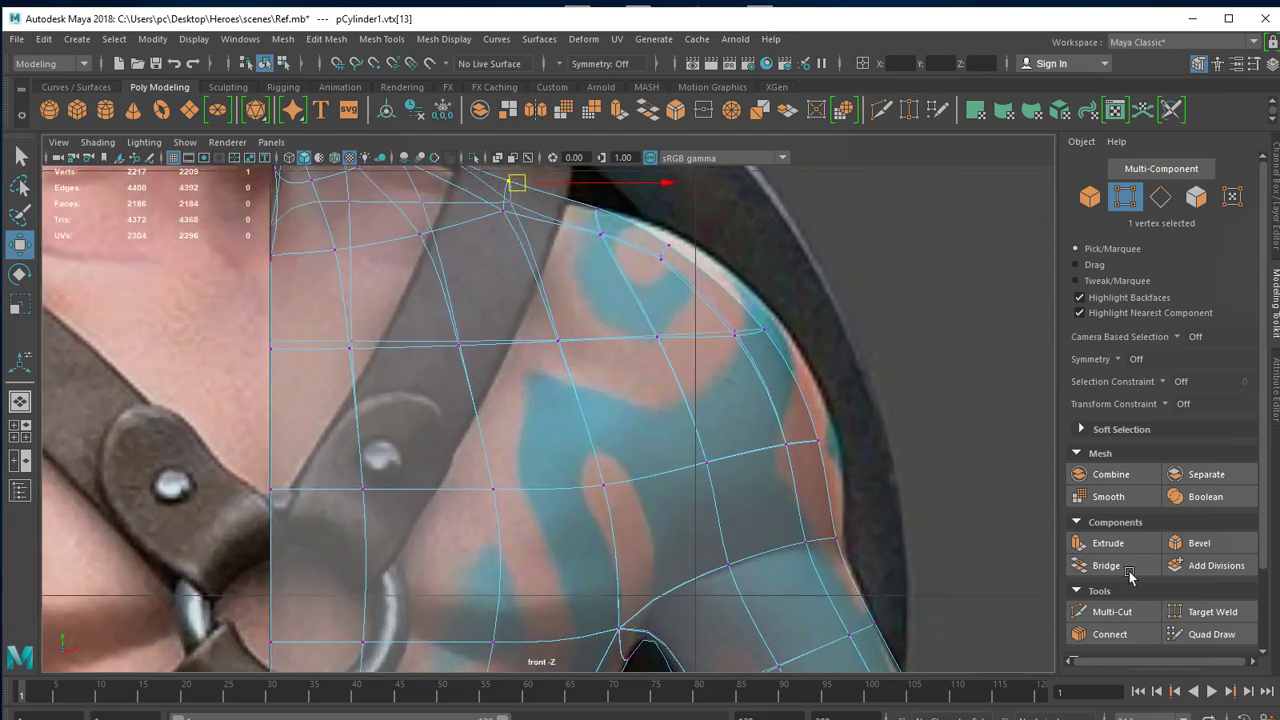
{"action": "mouse_move", "coordinate": [551, 413]}
{"action": "left_mouse_down"}
{"action": "mouse_move", "coordinate": [640, 460]}
{"action": "mouse_move", "coordinate": [608, 437]}
{"action": "left_mouse_up"}
{"action": "left_click_drag", "start_coordinate": [517, 323], "coordinate": [560, 327]}
{"action": "mouse_move", "coordinate": [417, 214]}
{"action": "left_mouse_down"}
{"action": "mouse_move", "coordinate": [449, 246]}
{"action": "mouse_move", "coordinate": [472, 237]}
{"action": "left_mouse_up"}
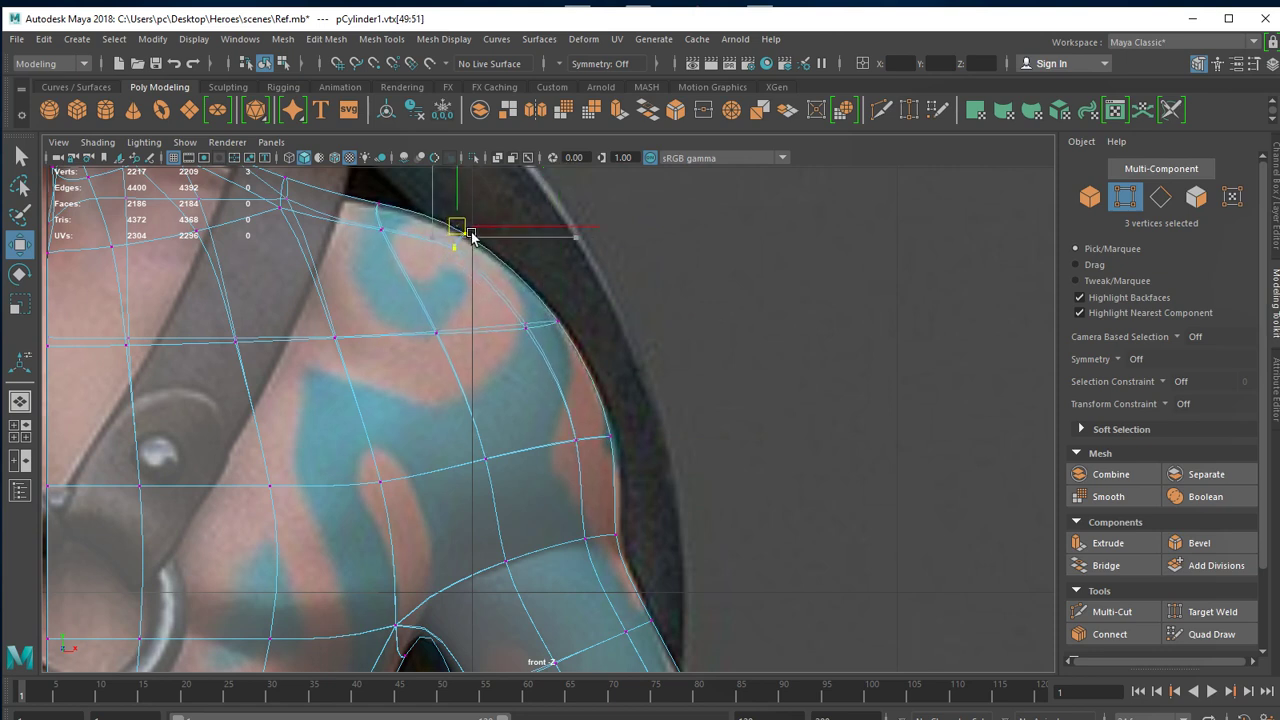
{"action": "left_click_drag", "start_coordinate": [567, 510], "coordinate": [619, 549]}
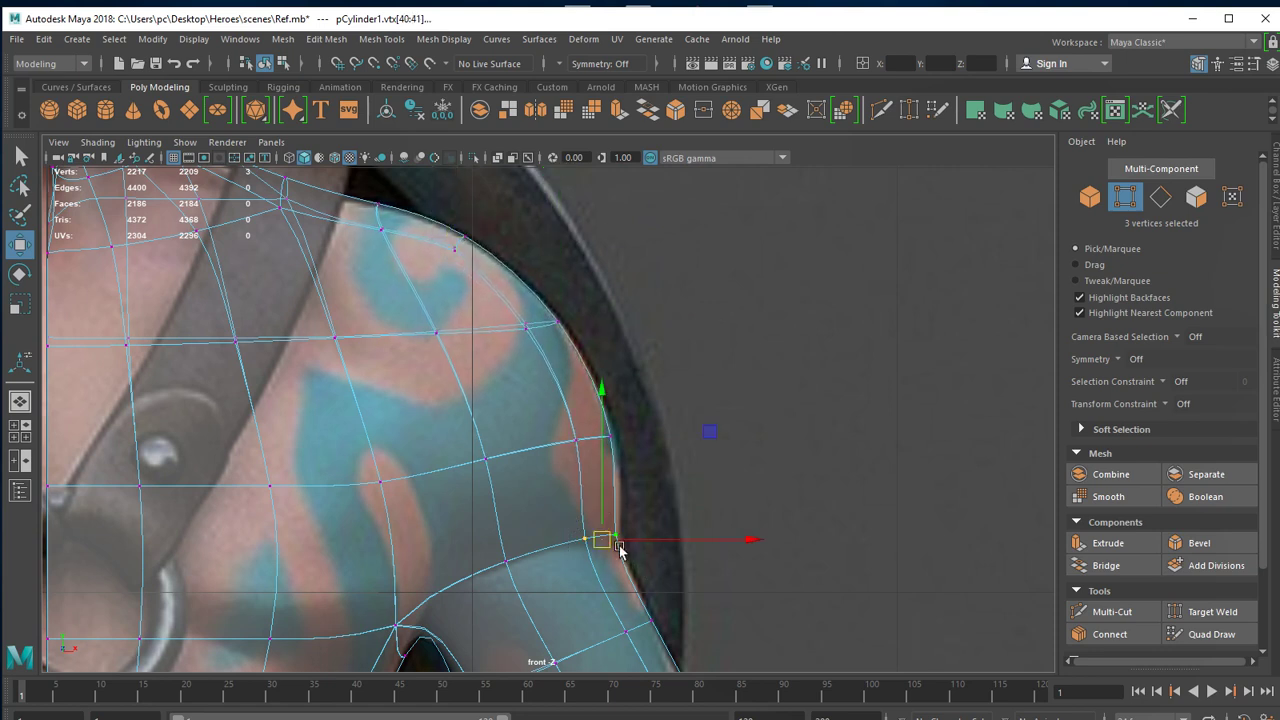
{"action": "left_click", "coordinate": [614, 532]}
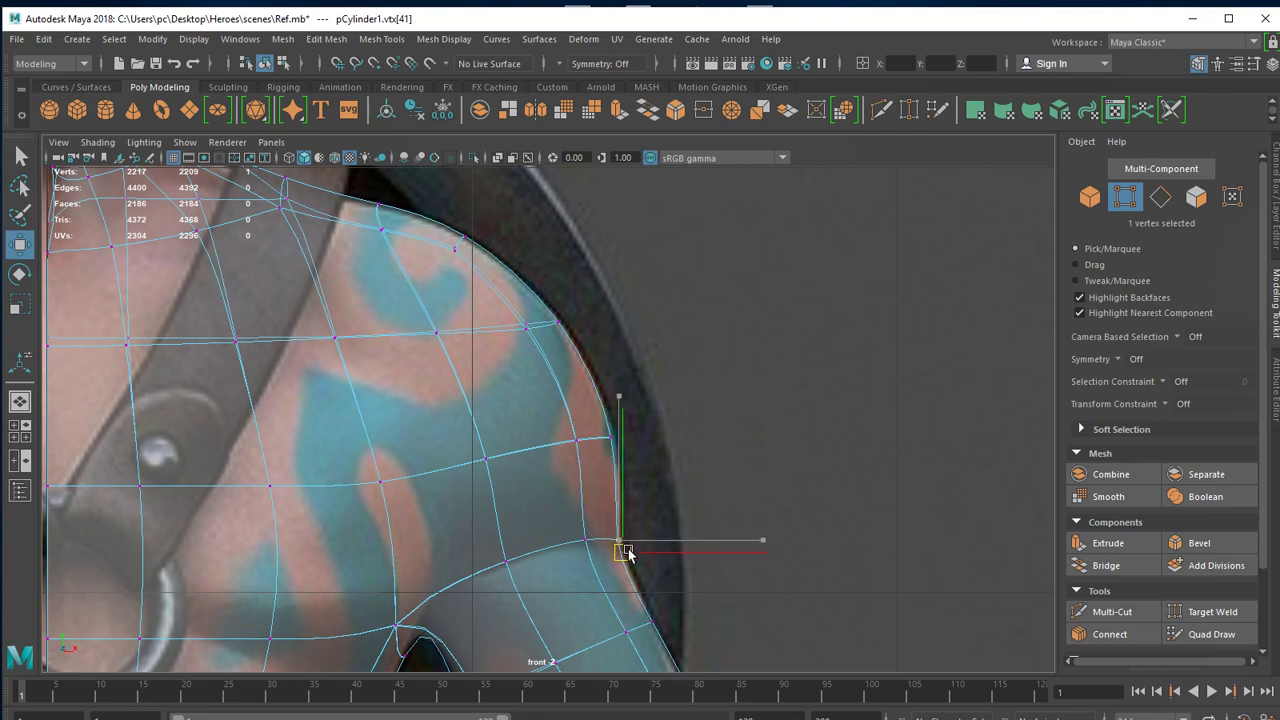
Return the mesh to object mode and change the viewport layout with Space.
{"action": "scroll", "coordinate": [623, 551], "scroll_direction": "down", "scroll_amount": 3}
{"action": "scroll", "coordinate": [688, 433], "scroll_direction": "down", "scroll_amount": 3}
{"action": "scroll", "coordinate": [688, 433], "scroll_direction": "up", "scroll_amount": 3}
{"action": "scroll", "coordinate": [660, 450], "scroll_direction": "up", "scroll_amount": 2}
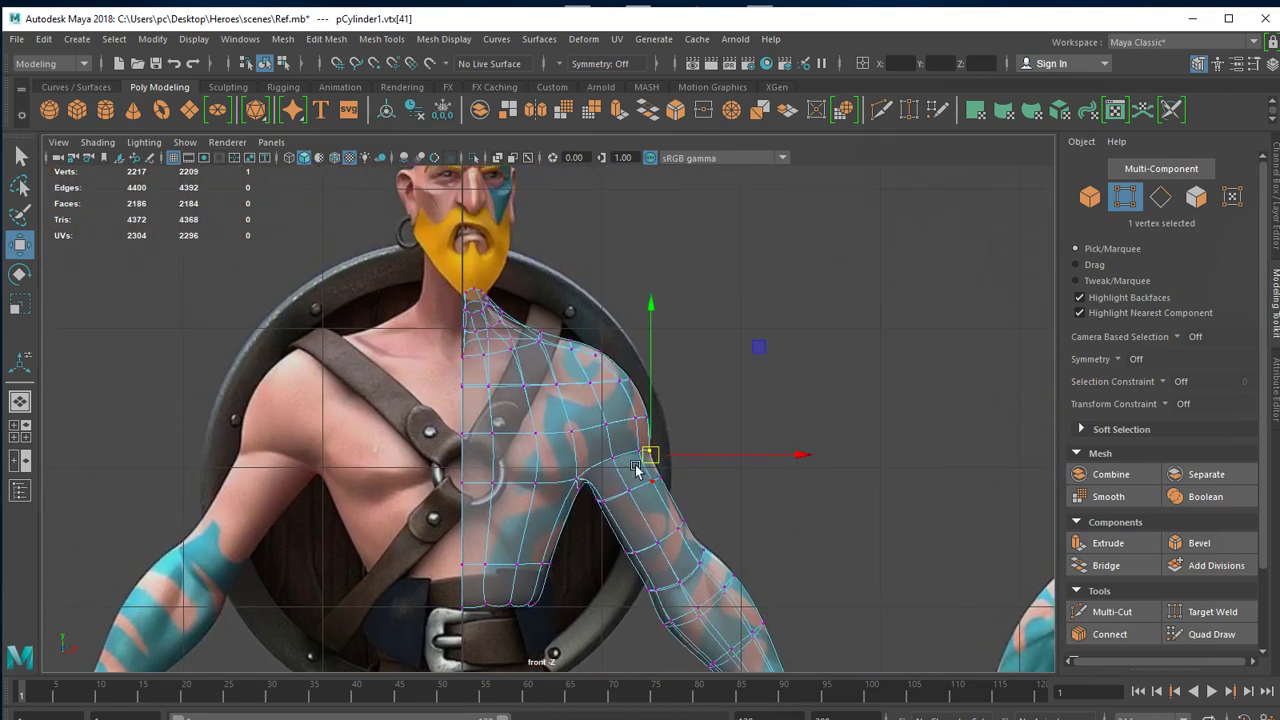
{"action": "right_click_drag", "start_coordinate": [616, 448], "coordinate": [763, 338]}
{"action": "scroll", "coordinate": [585, 400], "scroll_direction": "up", "scroll_amount": 1}
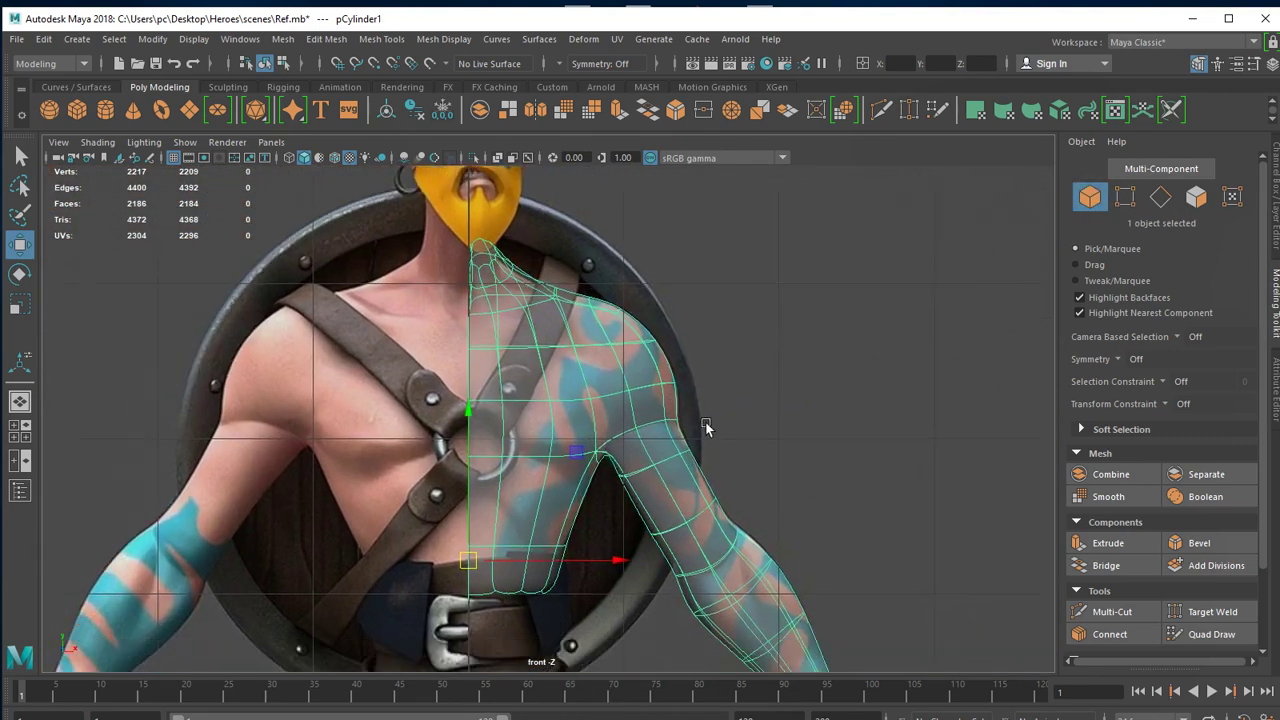
{"action": "scroll", "coordinate": [700, 430], "scroll_direction": "up", "scroll_amount": 2}
{"action": "scroll", "coordinate": [820, 466], "scroll_direction": "up", "scroll_amount": 1}
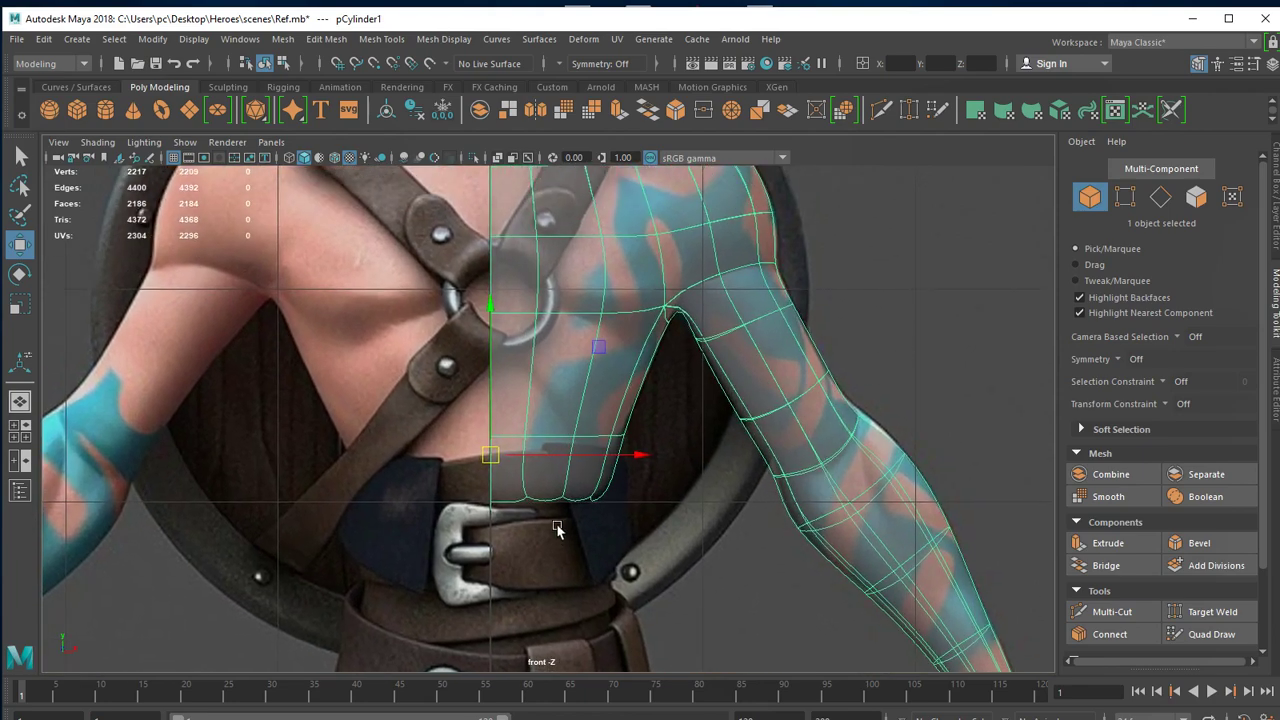
{"action": "key", "text": "space"}
{"action": "key", "text": "space"}
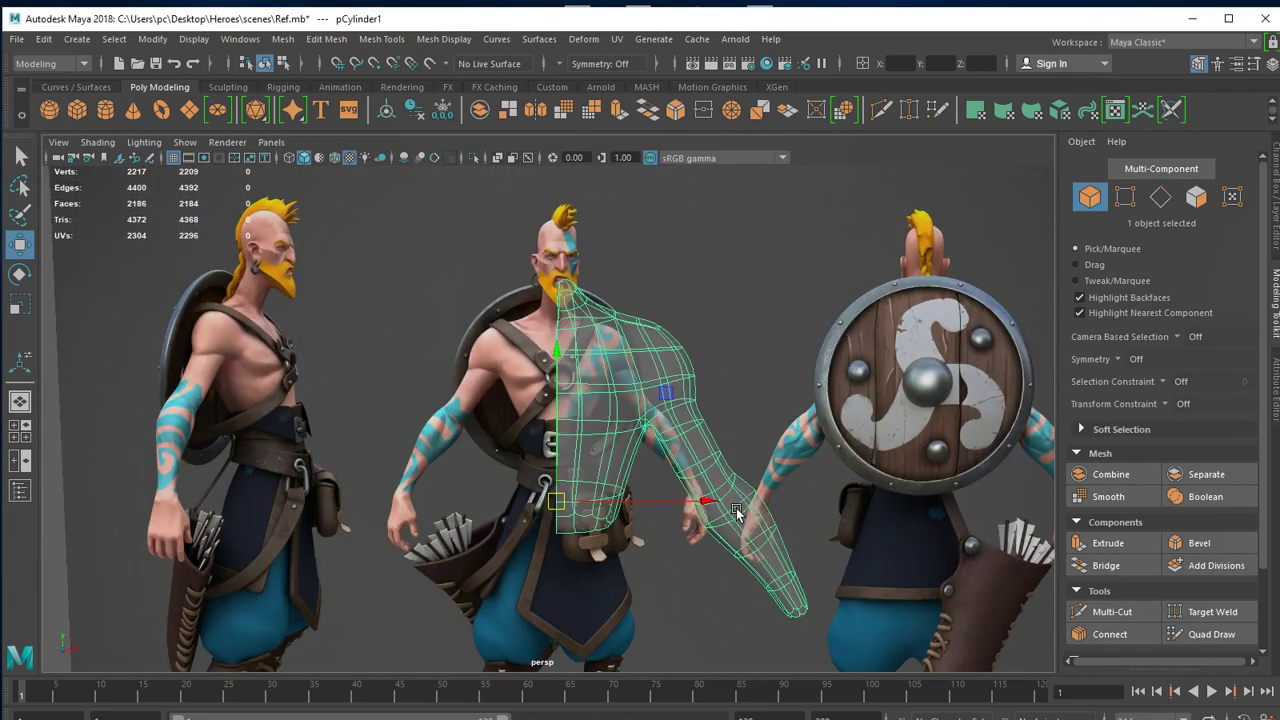
Maximize the perspective view, switch to face mode, and delete the inner centre faces.
{"action": "key", "text": "ctrl+1"}
{"action": "key", "text": "f"}
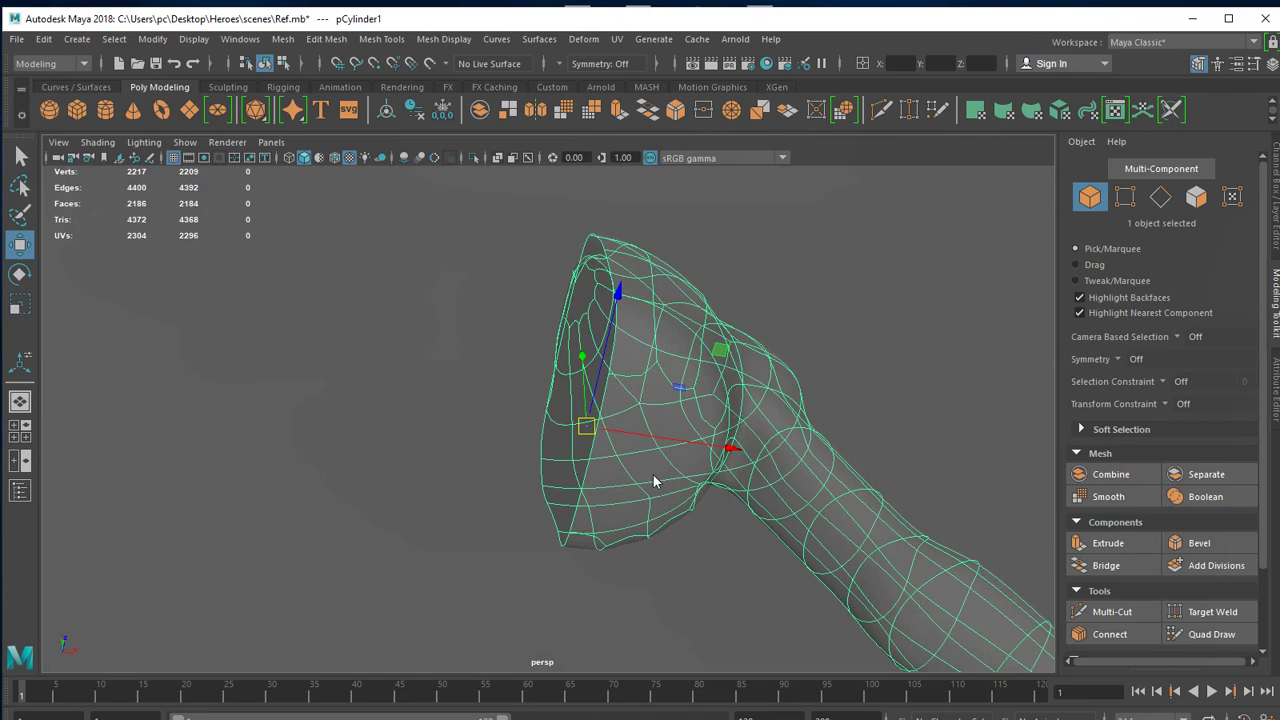
{"action": "right_click_drag", "start_coordinate": [653, 475], "coordinate": [653, 452]}
{"action": "left_click", "coordinate": [653, 452]}
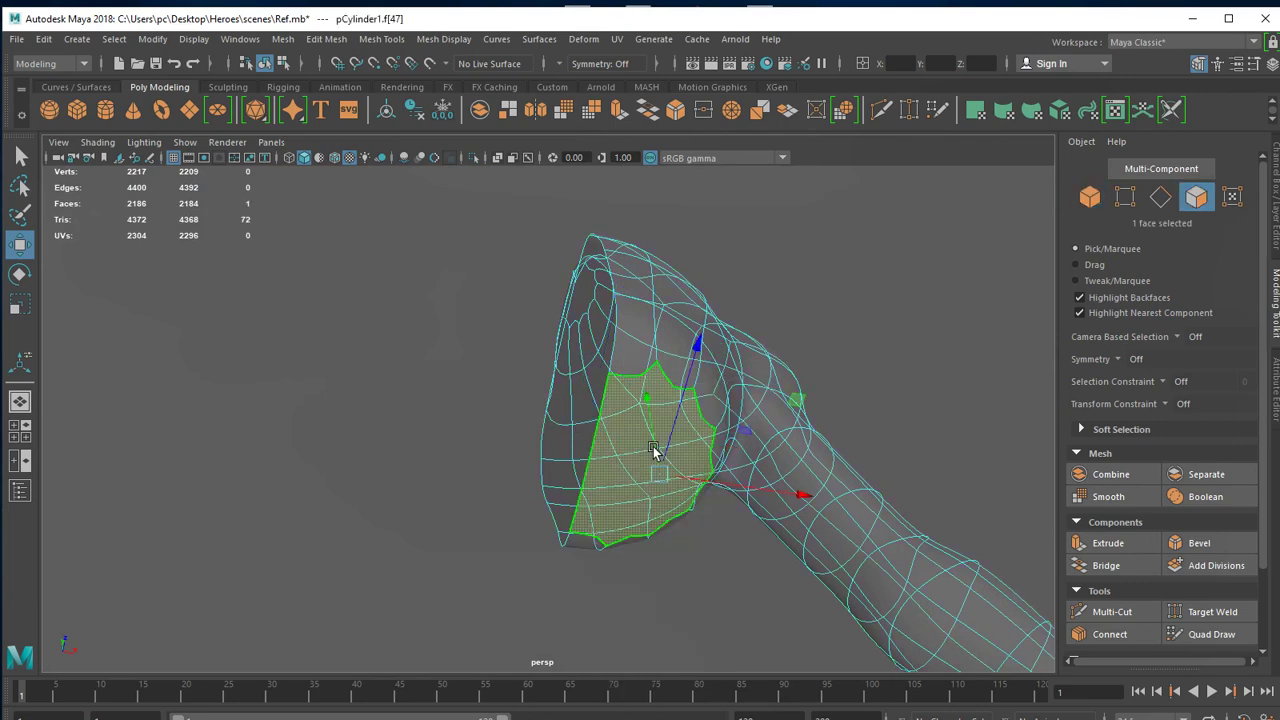
{"action": "key", "text": "Delete"}
Delete the two upper-left centre faces and a stray face on the mesh edge.
{"action": "mouse_move", "coordinate": [653, 447]}
{"action": "left_mouse_down", "text": "alt"}
{"action": "mouse_move", "coordinate": [586, 520]}
{"action": "mouse_move", "coordinate": [600, 430]}
{"action": "mouse_move", "coordinate": [806, 491]}
{"action": "mouse_move", "coordinate": [648, 336]}
{"action": "mouse_move", "coordinate": [586, 318]}
{"action": "left_mouse_up", "text": "alt"}
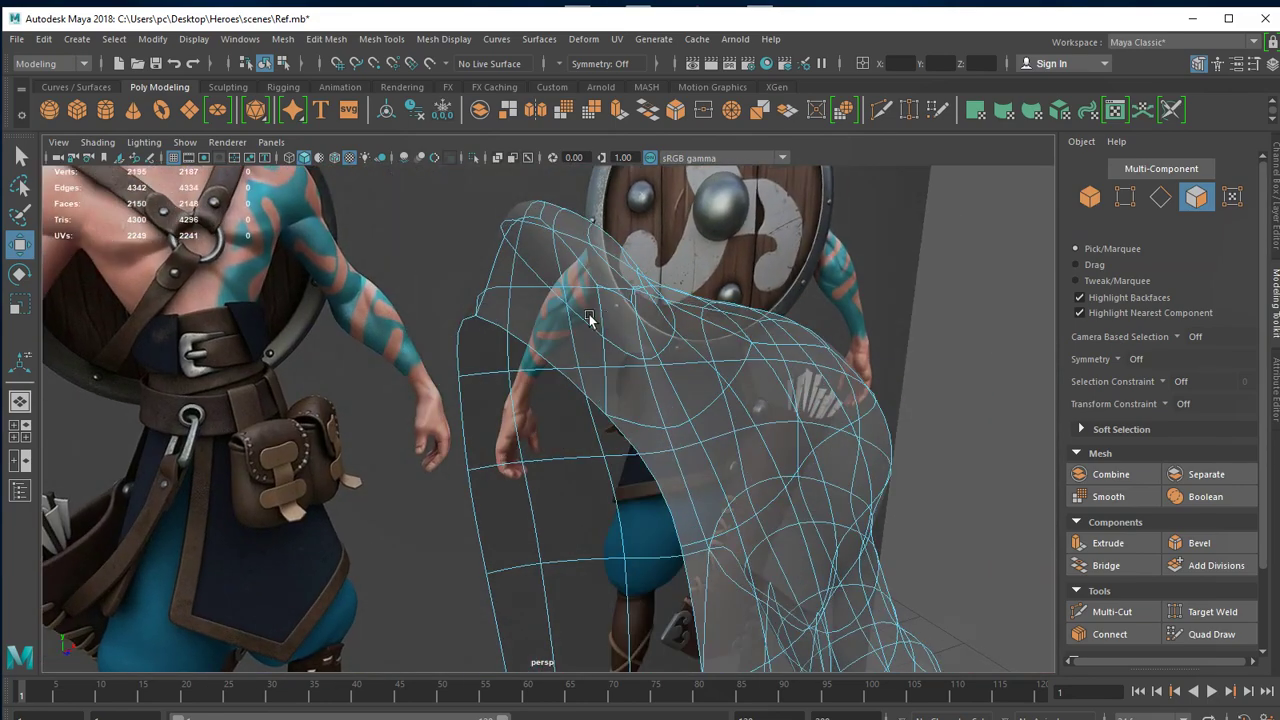
{"action": "left_click", "coordinate": [578, 315]}
{"action": "left_click", "coordinate": [578, 347], "text": "shift"}
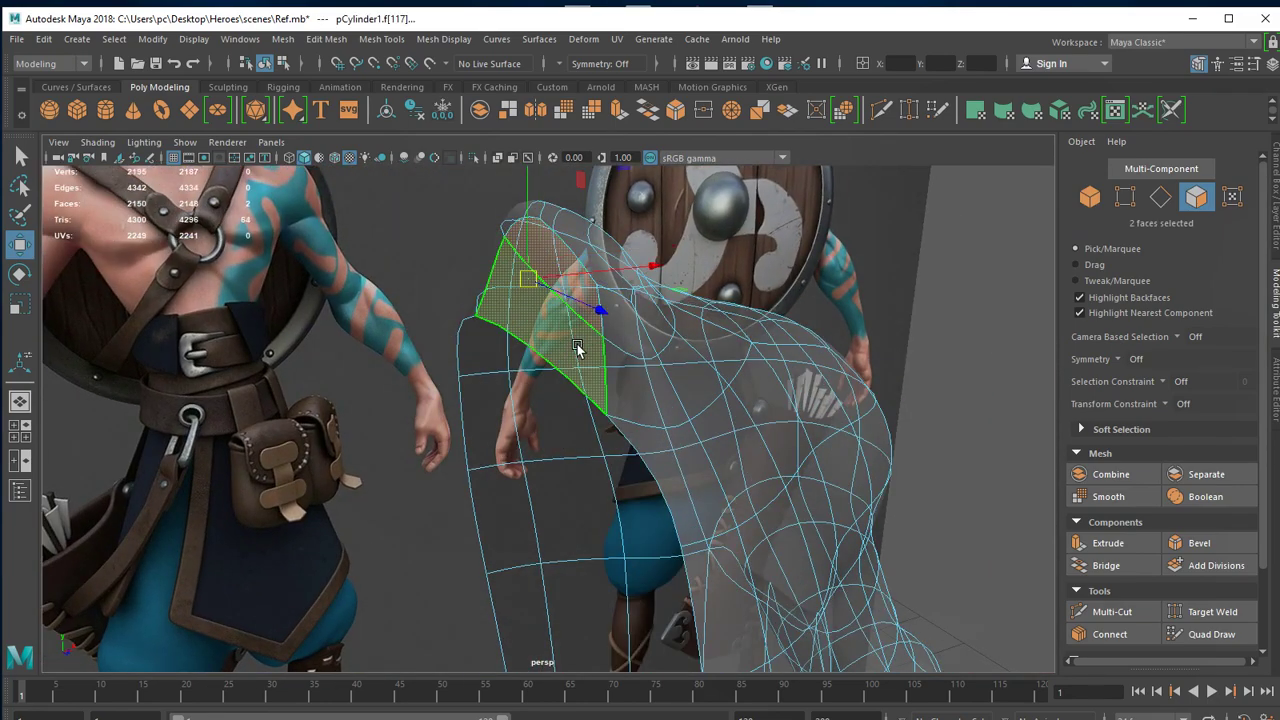
{"action": "key", "text": "Delete"}
{"action": "mouse_move", "coordinate": [650, 375]}
{"action": "left_mouse_down", "text": "alt"}
{"action": "mouse_move", "coordinate": [568, 407]}
{"action": "mouse_move", "coordinate": [511, 341]}
{"action": "mouse_move", "coordinate": [496, 364]}
{"action": "mouse_move", "coordinate": [569, 450]}
{"action": "mouse_move", "coordinate": [553, 493]}
{"action": "mouse_move", "coordinate": [703, 505]}
{"action": "mouse_move", "coordinate": [651, 531]}
{"action": "mouse_move", "coordinate": [553, 525]}
{"action": "mouse_move", "coordinate": [625, 335]}
{"action": "mouse_move", "coordinate": [590, 348]}
{"action": "mouse_move", "coordinate": [600, 303]}
{"action": "mouse_move", "coordinate": [557, 372]}
{"action": "mouse_move", "coordinate": [583, 488]}
{"action": "mouse_move", "coordinate": [669, 463]}
{"action": "mouse_move", "coordinate": [709, 470]}
{"action": "mouse_move", "coordinate": [590, 472]}
{"action": "mouse_move", "coordinate": [647, 492]}
{"action": "mouse_move", "coordinate": [494, 403]}
{"action": "mouse_move", "coordinate": [565, 476]}
{"action": "mouse_move", "coordinate": [624, 464]}
{"action": "left_mouse_up", "text": "alt"}
{"action": "left_click", "coordinate": [511, 335]}
{"action": "key", "text": "Delete"}
Delete the arm-tip face and switch the mesh back to object mode.
{"action": "left_click", "coordinate": [583, 488]}
{"action": "key", "text": "Delete"}
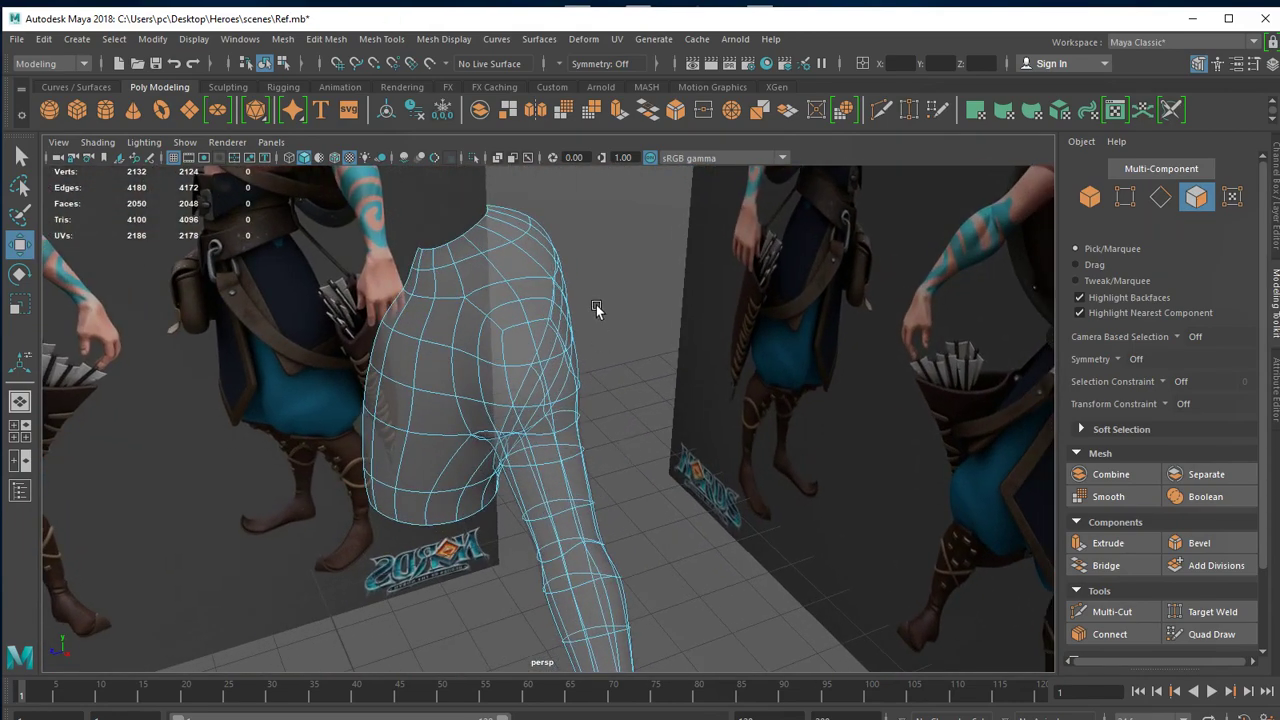
{"action": "mouse_move", "coordinate": [535, 369]}
{"action": "left_mouse_down", "text": "alt"}
{"action": "mouse_move", "coordinate": [488, 332]}
{"action": "mouse_move", "coordinate": [378, 388]}
{"action": "mouse_move", "coordinate": [491, 356]}
{"action": "mouse_move", "coordinate": [477, 366]}
{"action": "mouse_move", "coordinate": [506, 345]}
{"action": "mouse_move", "coordinate": [740, 361]}
{"action": "mouse_move", "coordinate": [664, 335]}
{"action": "left_mouse_up", "text": "alt"}
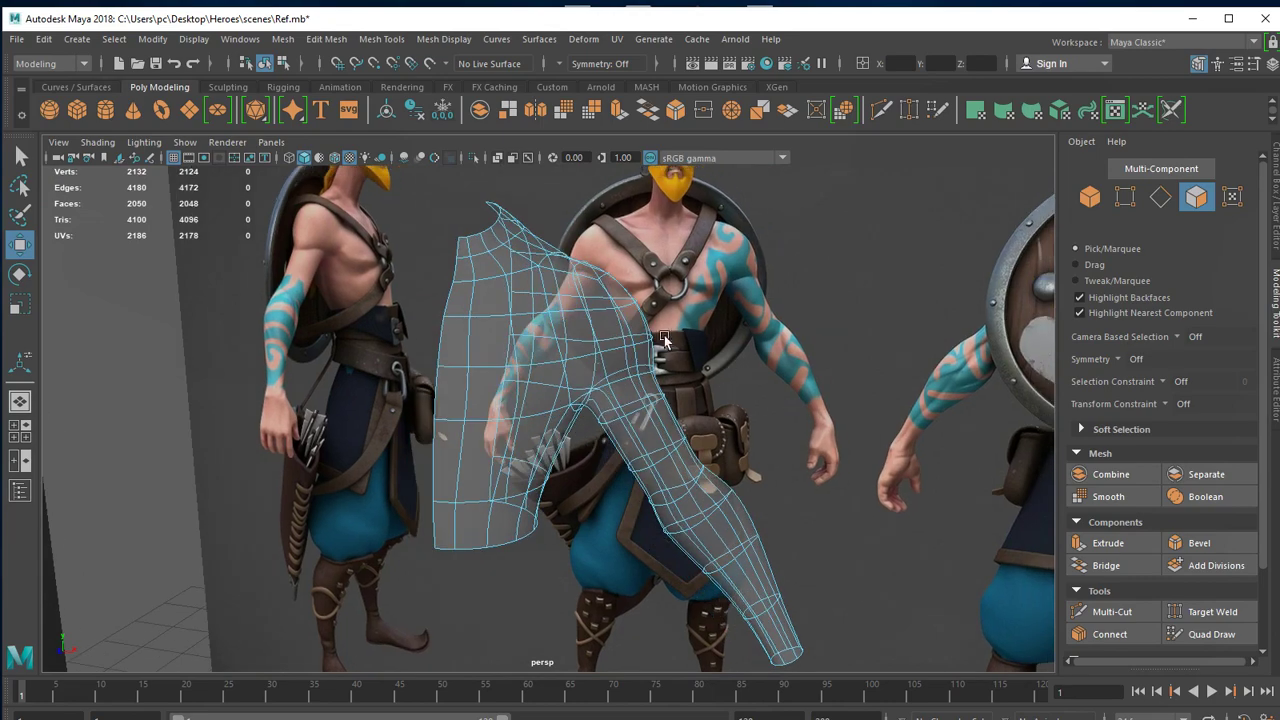
{"action": "right_click_drag", "start_coordinate": [664, 335], "coordinate": [715, 335]}
{"action": "mouse_move", "coordinate": [640, 360]}
{"action": "left_mouse_down", "text": "alt"}
{"action": "mouse_move", "coordinate": [555, 417]}
{"action": "mouse_move", "coordinate": [500, 428]}
{"action": "mouse_move", "coordinate": [451, 363]}
{"action": "mouse_move", "coordinate": [429, 466]}
{"action": "left_mouse_up", "text": "alt"}
Maximize the front view and frame the half torso, arm and belt over the reference.
{"action": "key", "text": "space"}
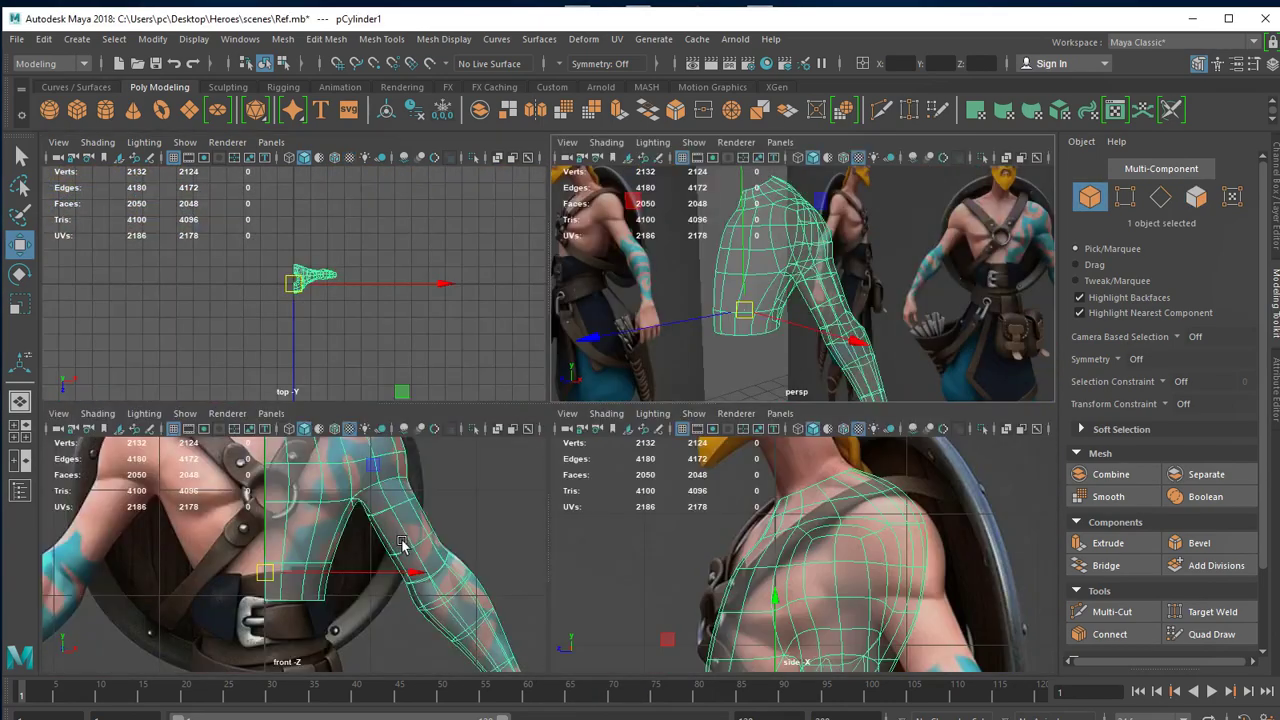
{"action": "key", "text": "space"}
{"action": "scroll", "coordinate": [643, 513], "scroll_direction": "down", "scroll_amount": 2}
{"action": "scroll", "coordinate": [643, 513], "scroll_direction": "down", "scroll_amount": 2}
{"action": "scroll", "coordinate": [643, 513], "scroll_direction": "down", "scroll_amount": 2}
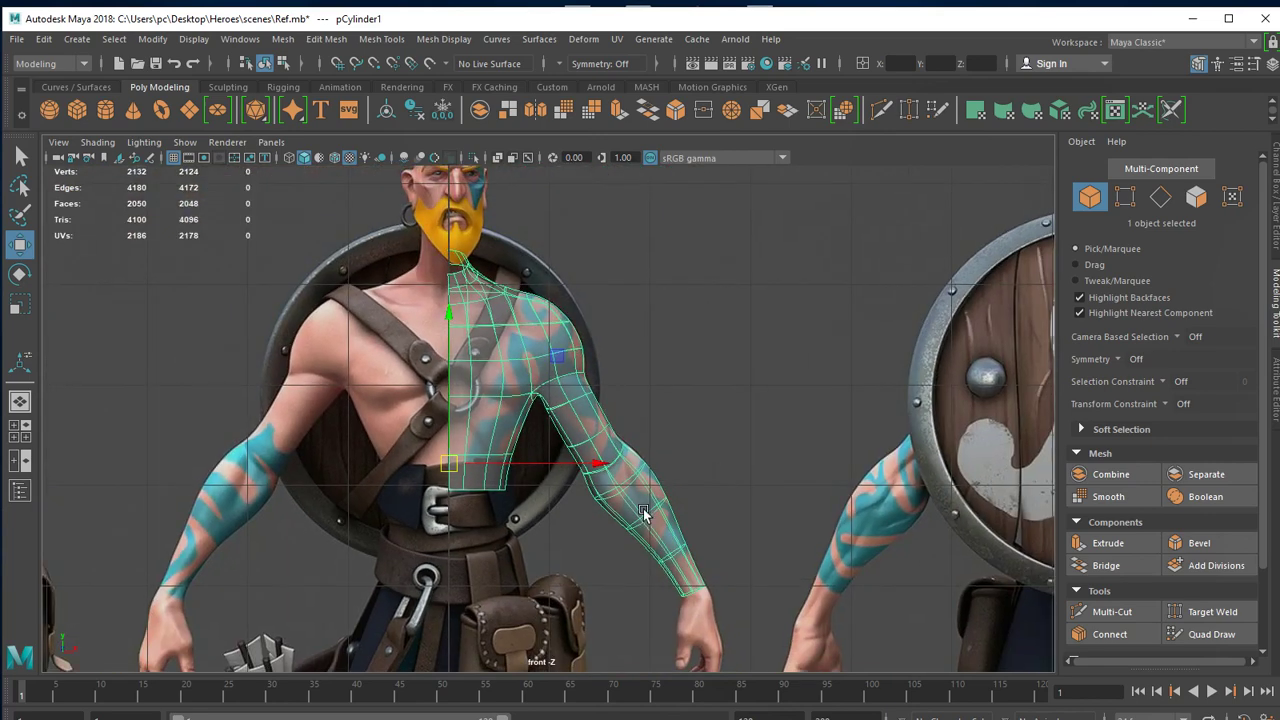
{"action": "middle_click_drag", "start_coordinate": [643, 513], "coordinate": [647, 475], "text": "alt"}
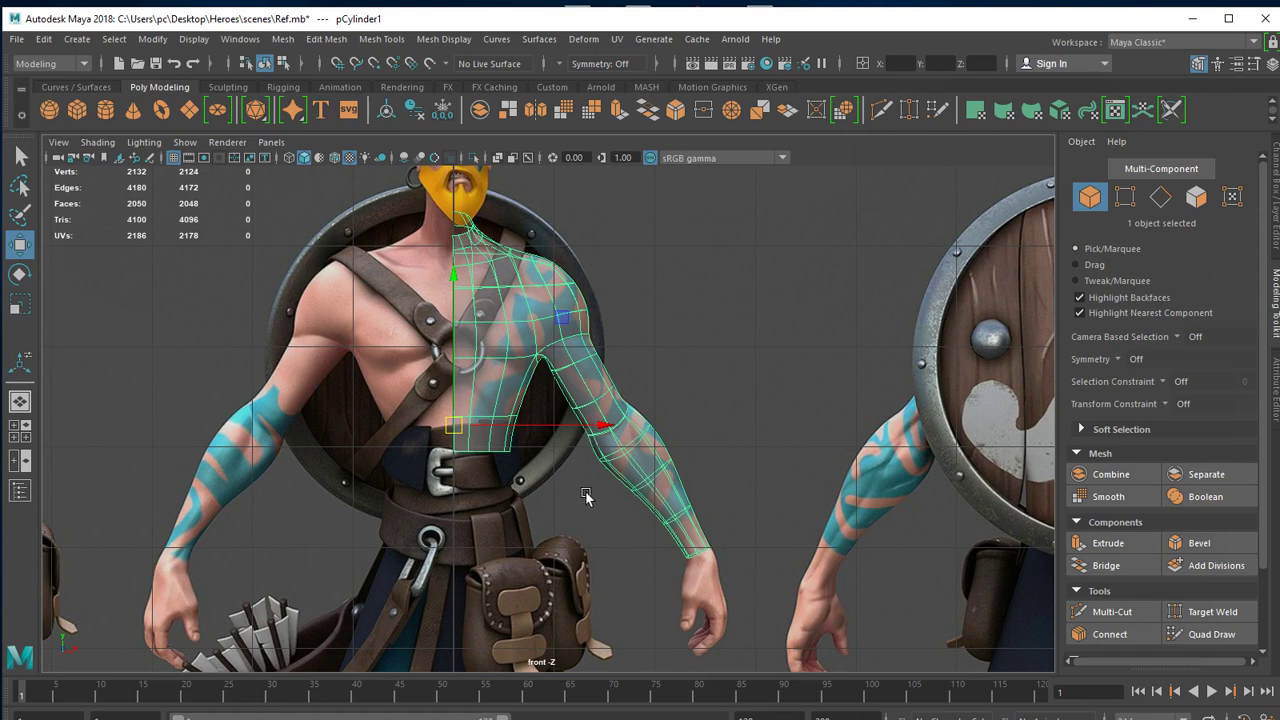
{"action": "scroll", "coordinate": [822, 555], "scroll_direction": "up", "scroll_amount": 2}
{"action": "scroll", "coordinate": [822, 555], "scroll_direction": "up", "scroll_amount": 2}
{"action": "middle_click_drag", "start_coordinate": [822, 555], "coordinate": [834, 429], "text": "alt"}
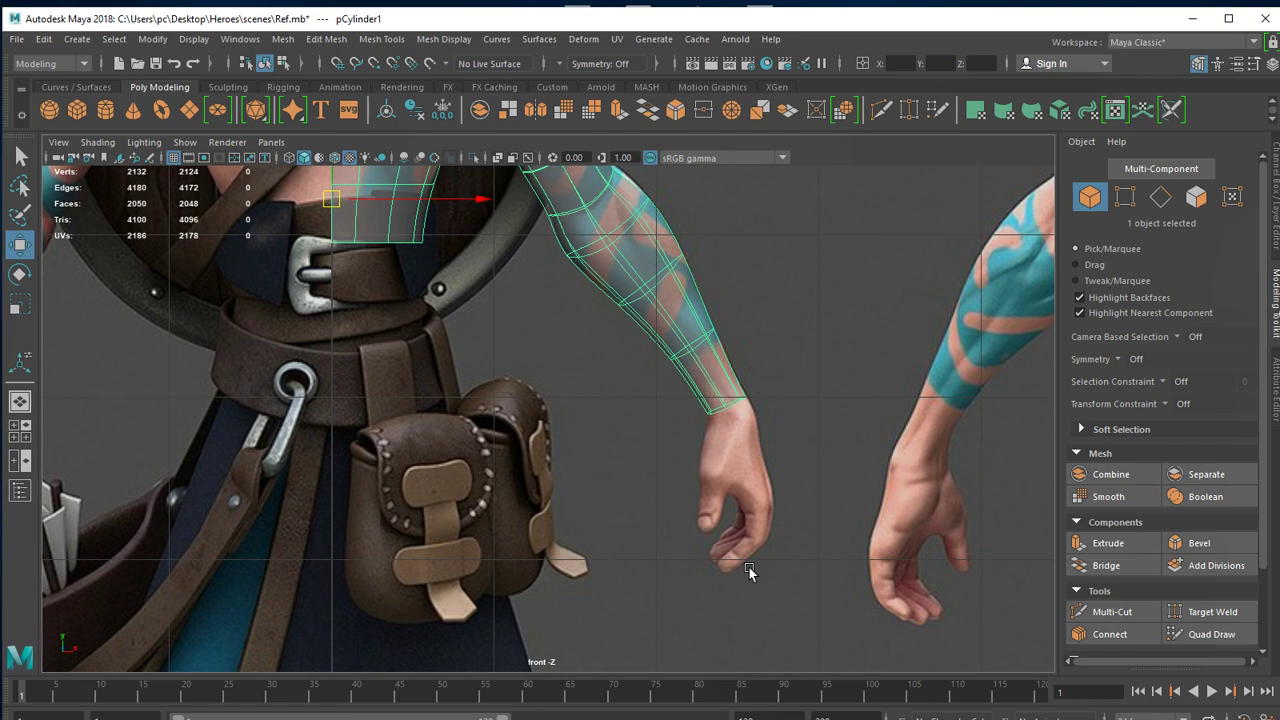
{"action": "middle_click_drag", "start_coordinate": [658, 283], "coordinate": [603, 437], "text": "alt"}
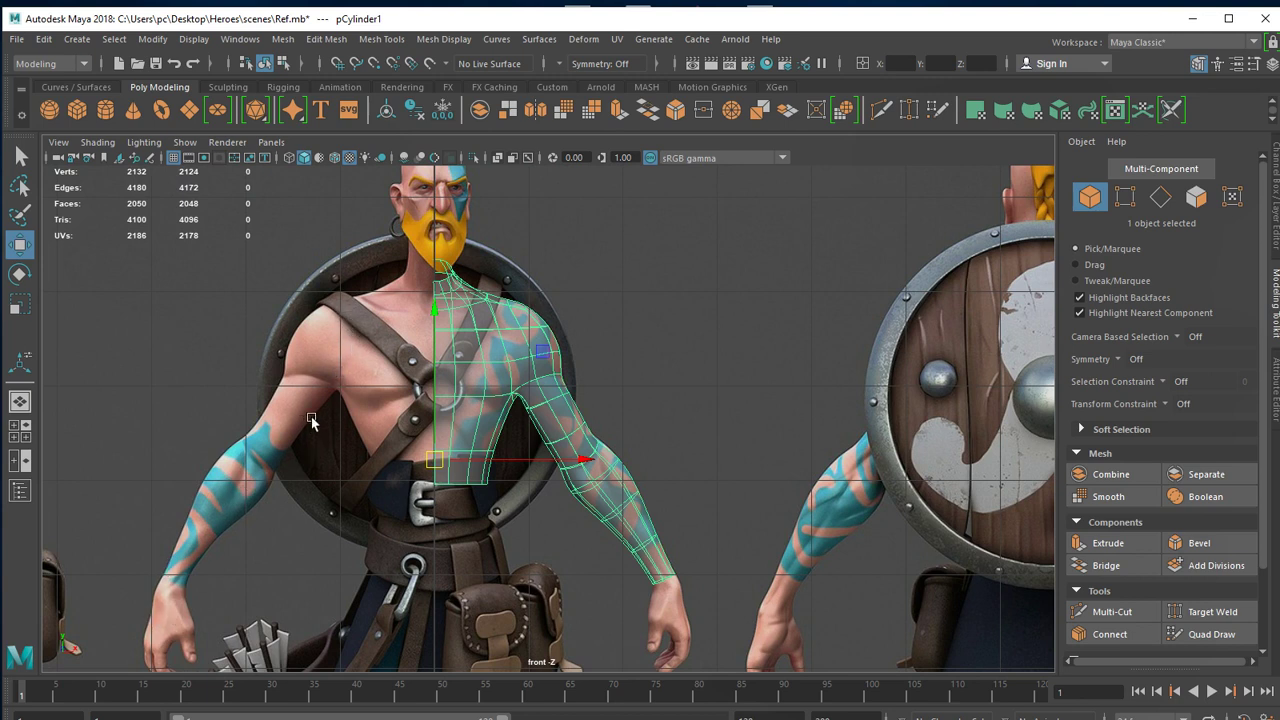
{"action": "left_click", "coordinate": [542, 354]}
{"action": "scroll", "coordinate": [553, 442], "scroll_direction": "up", "scroll_amount": 5}
{"action": "middle_click_drag", "start_coordinate": [649, 391], "coordinate": [685, 522], "text": "alt"}
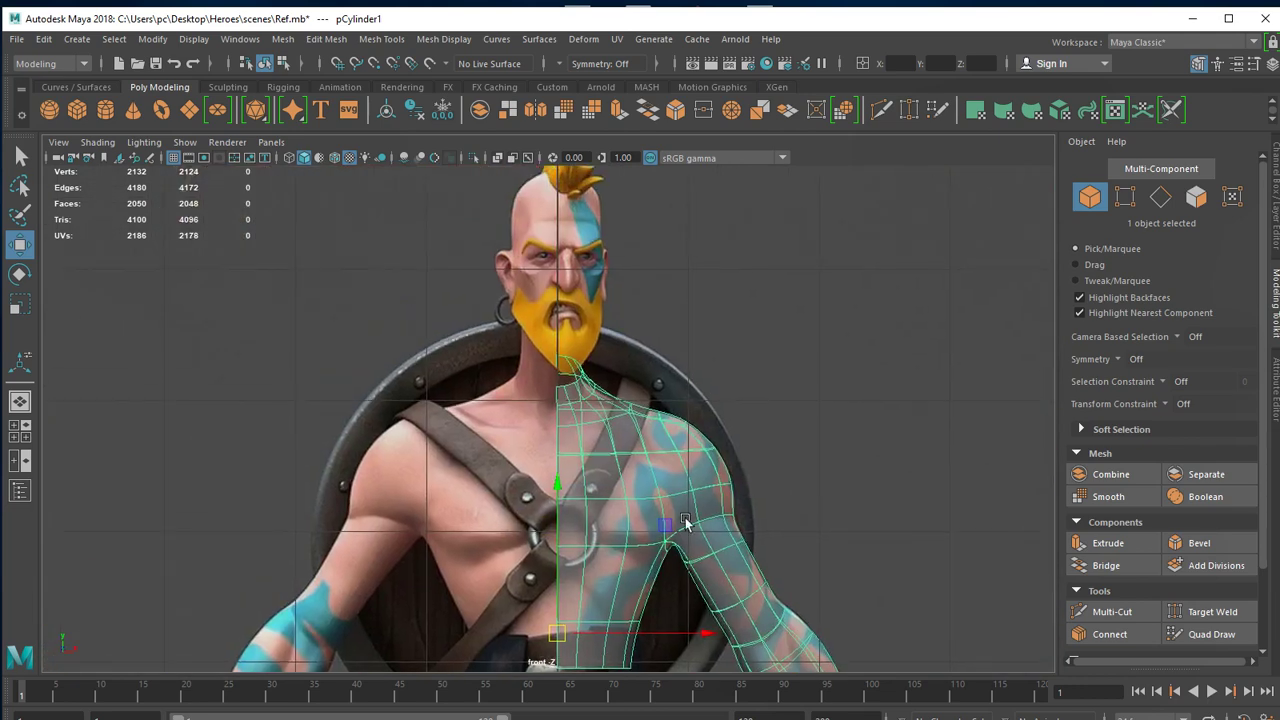
Mirror the half mesh with Duplicate Special as an instance, Scale X -1.
{"action": "left_click", "coordinate": [44, 39]}
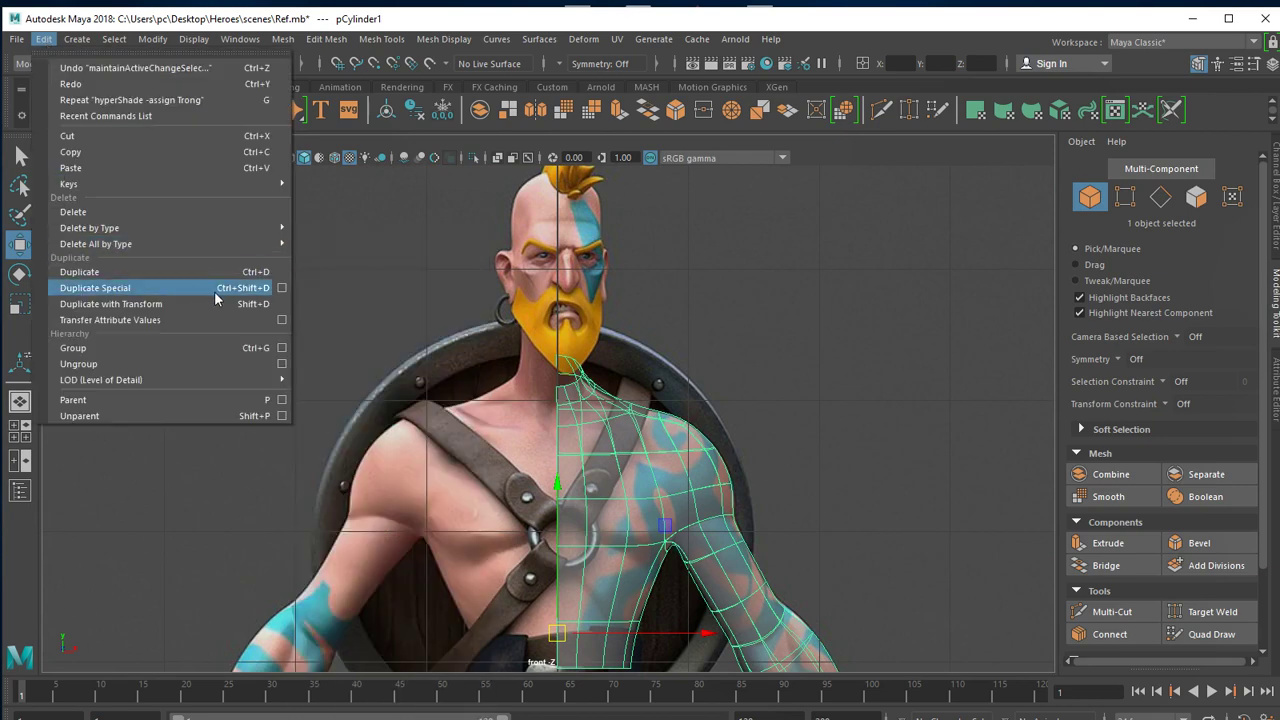
{"action": "left_click", "coordinate": [282, 288]}
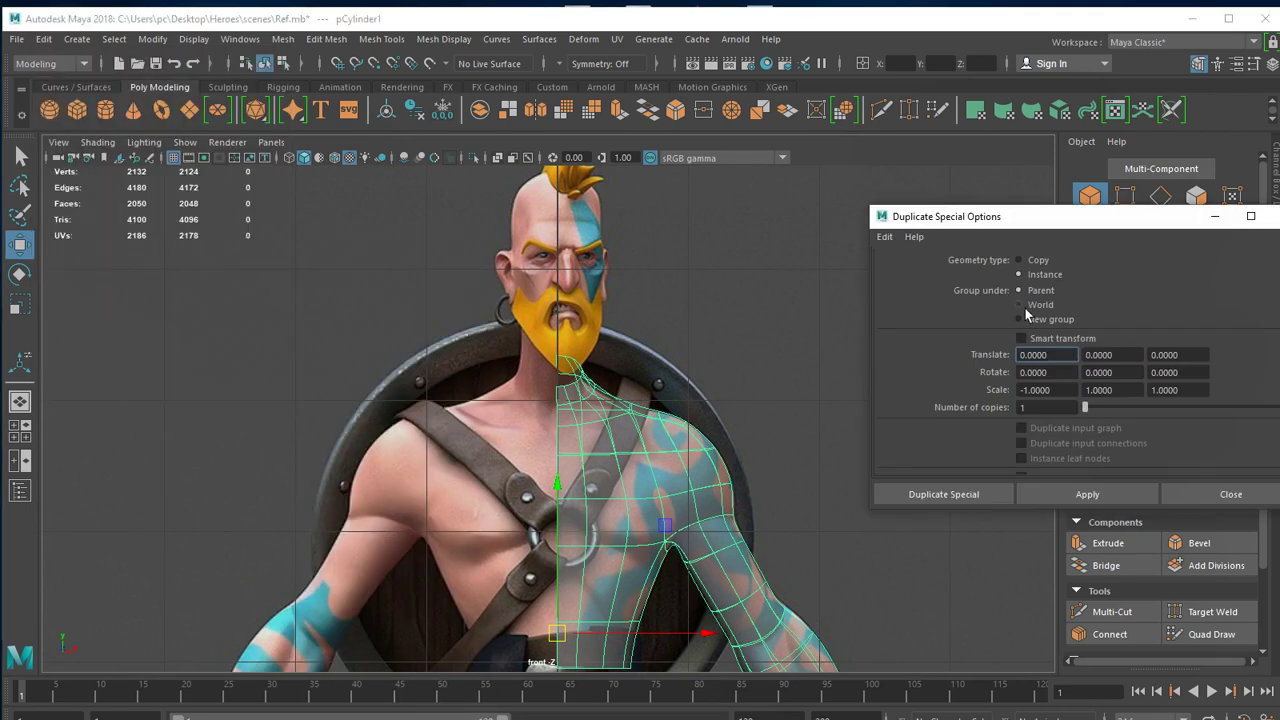
{"action": "left_click", "coordinate": [968, 493]}
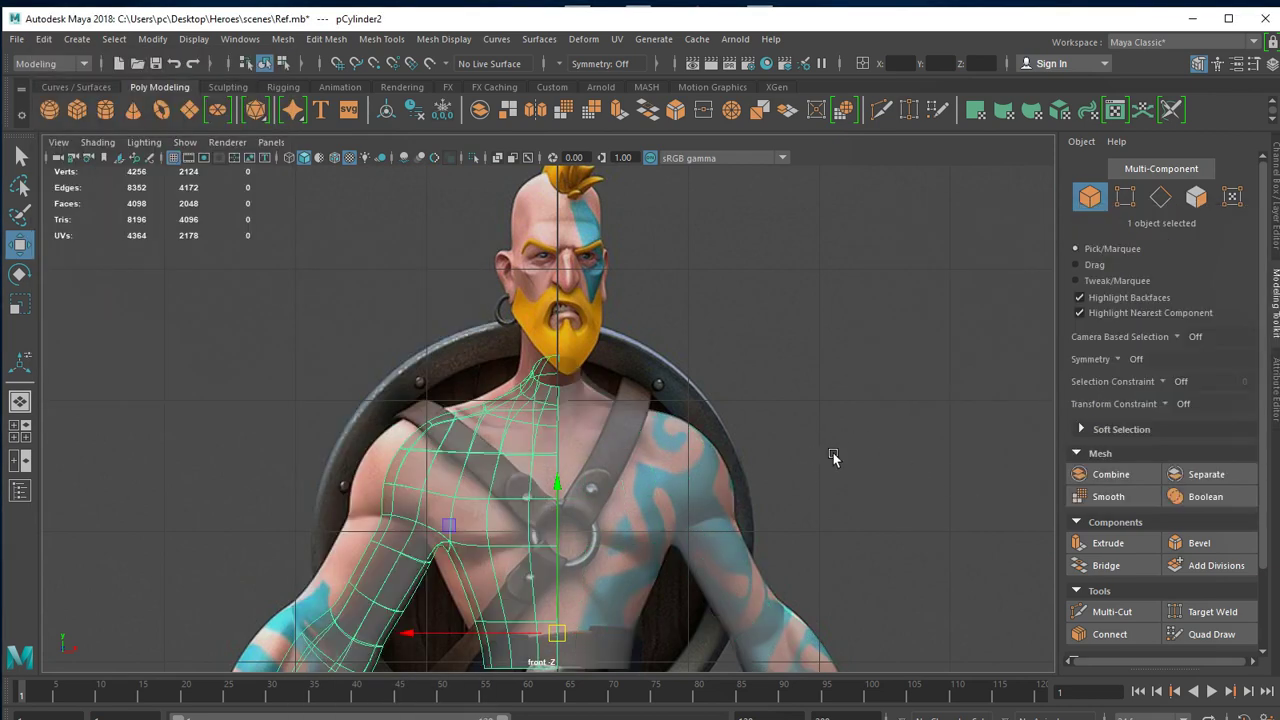
{"action": "left_click", "coordinate": [834, 457]}
Turn on Wireframe on Shaded and inspect the full torso from head to belt.
{"action": "left_click", "coordinate": [334, 161]}
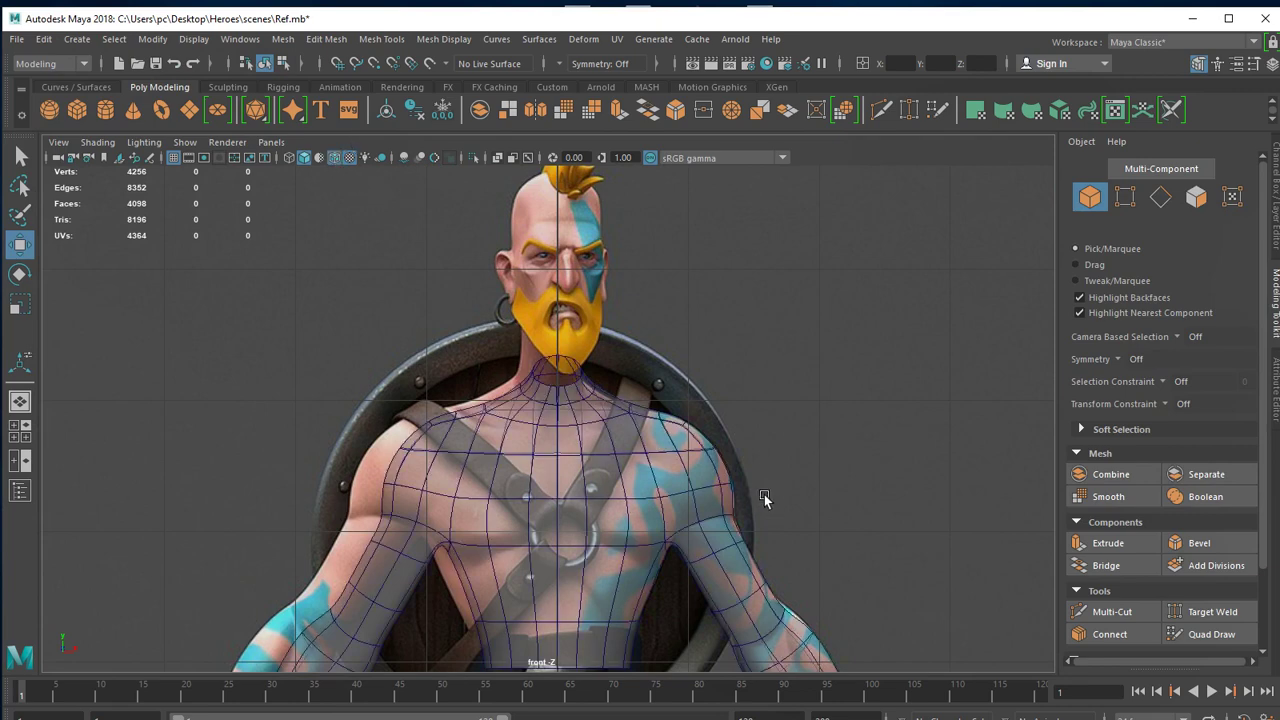
{"action": "mouse_move", "coordinate": [765, 500]}
{"action": "middle_mouse_down", "text": "alt"}
{"action": "mouse_move", "coordinate": [665, 356]}
{"action": "mouse_move", "coordinate": [668, 383]}
{"action": "middle_mouse_up", "text": "alt"}
{"action": "scroll", "coordinate": [474, 343], "scroll_direction": "down", "scroll_amount": 2}
{"action": "scroll", "coordinate": [474, 343], "scroll_direction": "up", "scroll_amount": 2}
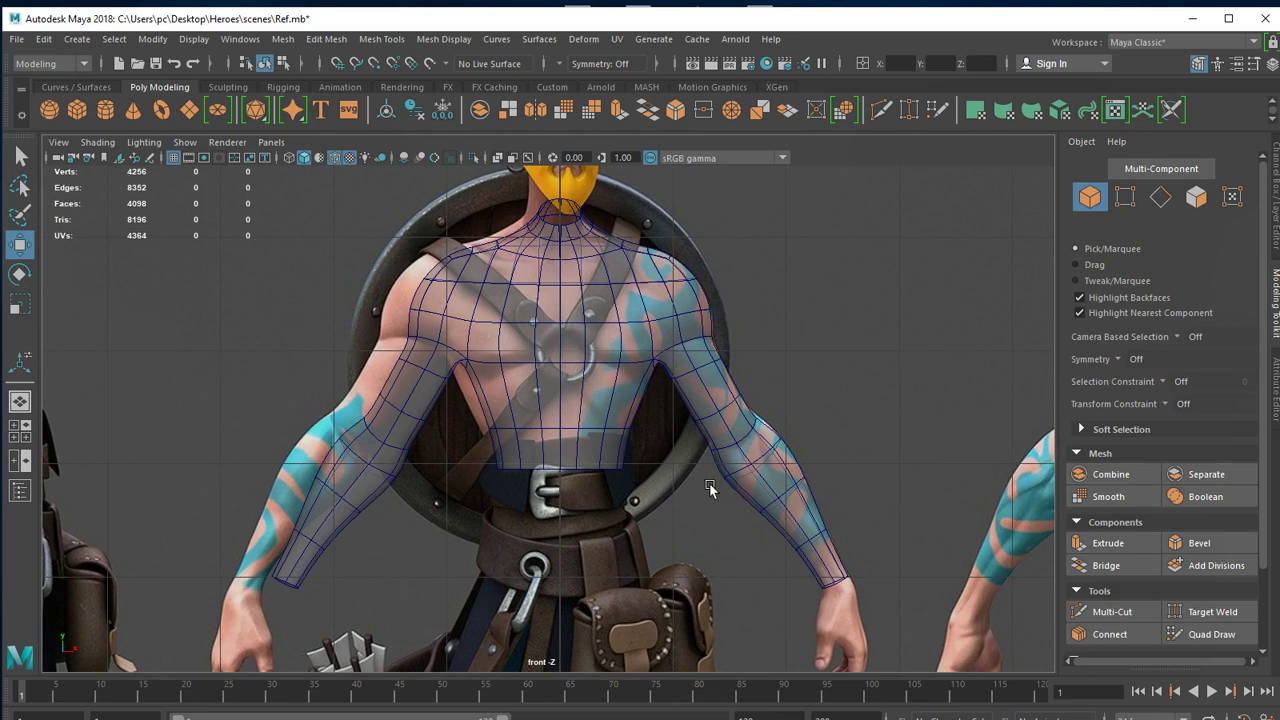
{"action": "middle_click_drag", "start_coordinate": [709, 482], "coordinate": [612, 512], "text": "alt"}
{"action": "scroll", "coordinate": [612, 512], "scroll_direction": "down", "scroll_amount": 1}
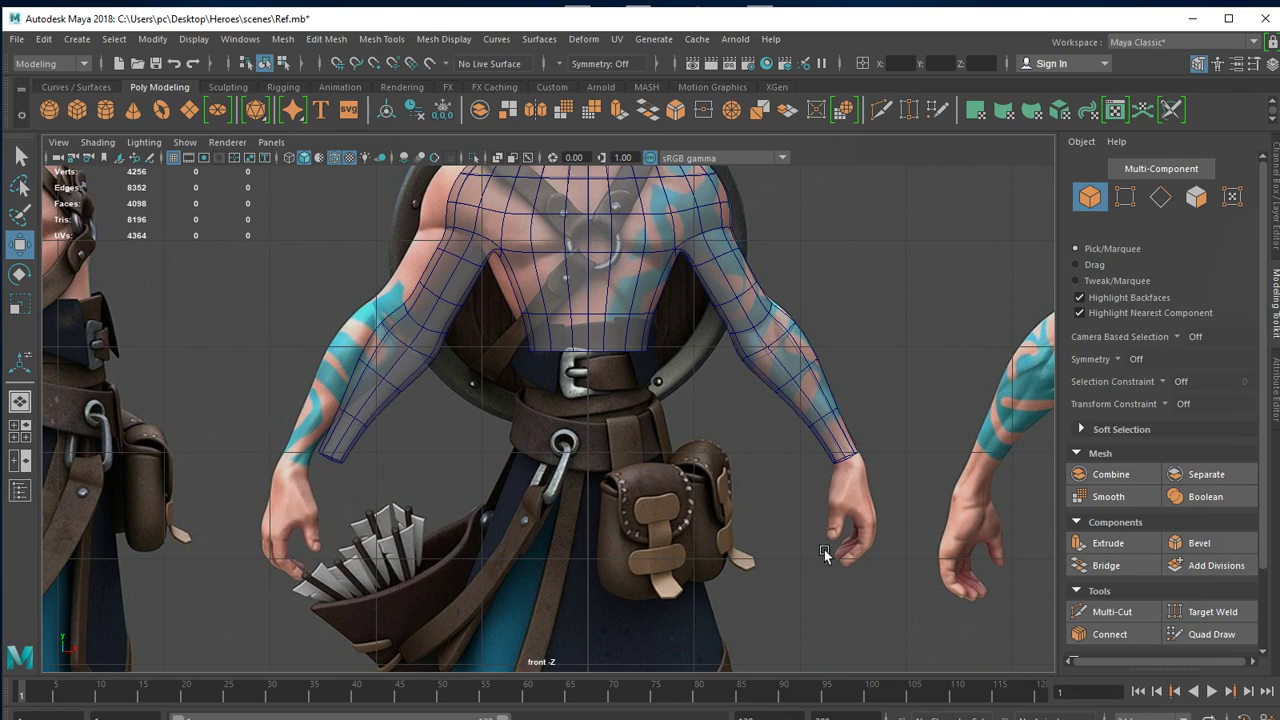
{"action": "scroll", "coordinate": [585, 387], "scroll_direction": "up", "scroll_amount": 2}
{"action": "middle_click_drag", "start_coordinate": [669, 492], "coordinate": [671, 521], "text": "alt"}
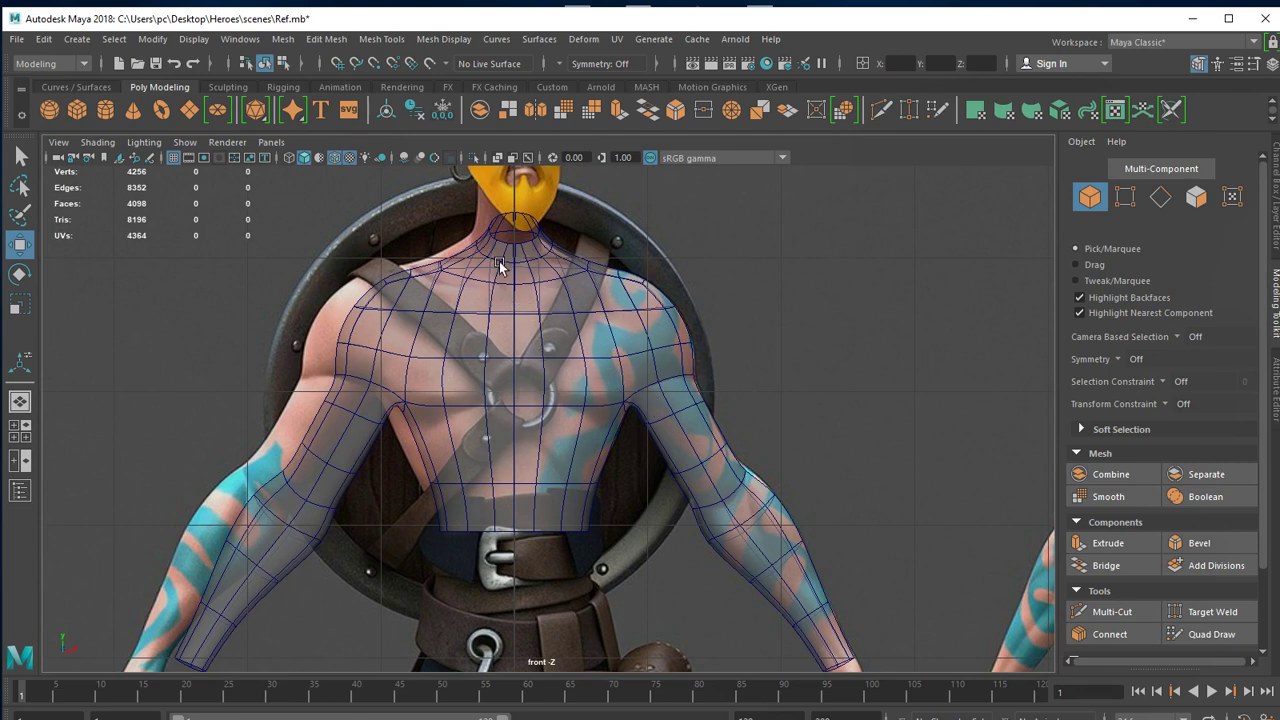
Test the instance by moving the mirrored half, undo, and orbit into perspective.
{"action": "left_click", "coordinate": [487, 328]}
{"action": "left_click_drag", "start_coordinate": [453, 490], "coordinate": [401, 494]}
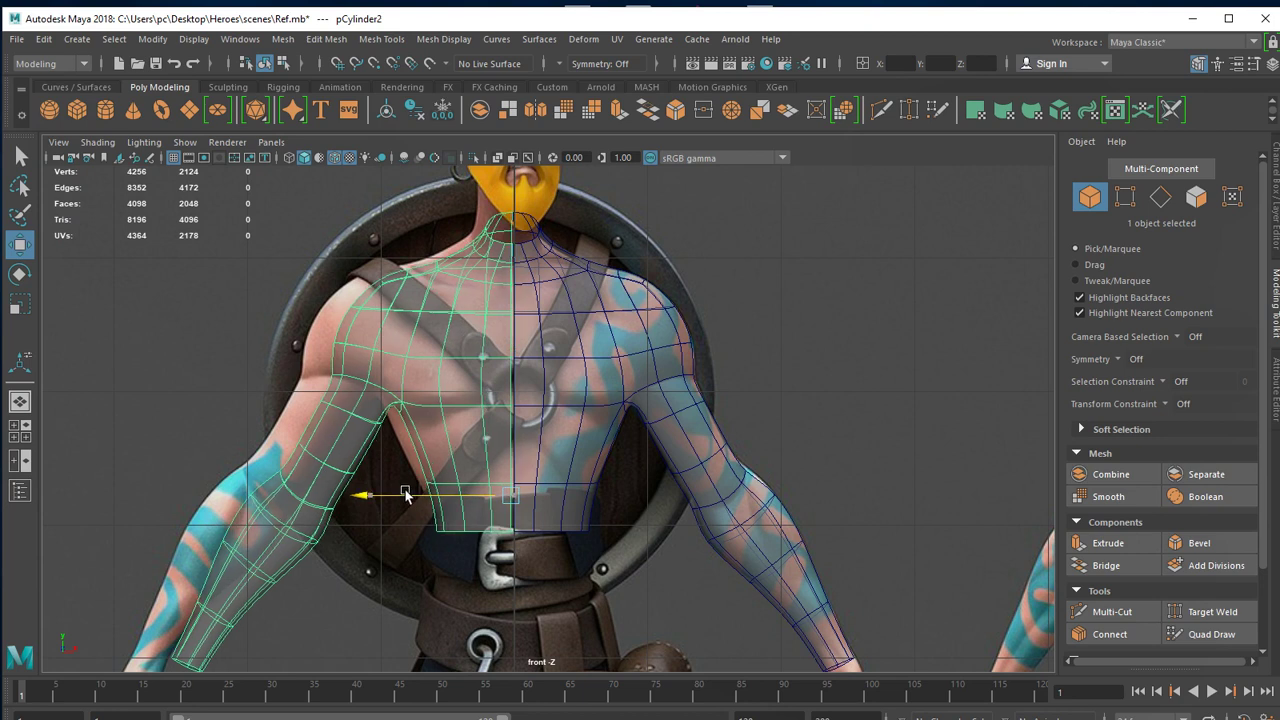
{"action": "key", "text": "ctrl+z"}
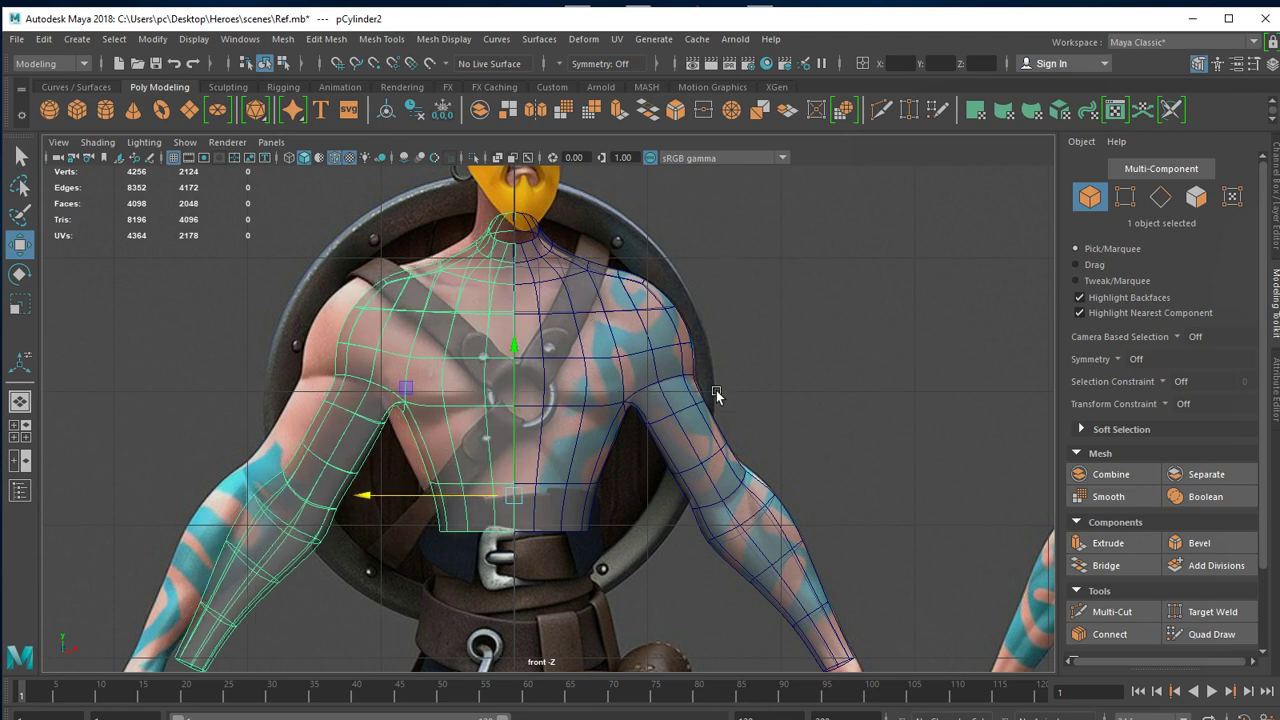
{"action": "scroll", "coordinate": [664, 384], "scroll_direction": "down", "scroll_amount": 1}
{"action": "scroll", "coordinate": [620, 370], "scroll_direction": "down", "scroll_amount": 2}
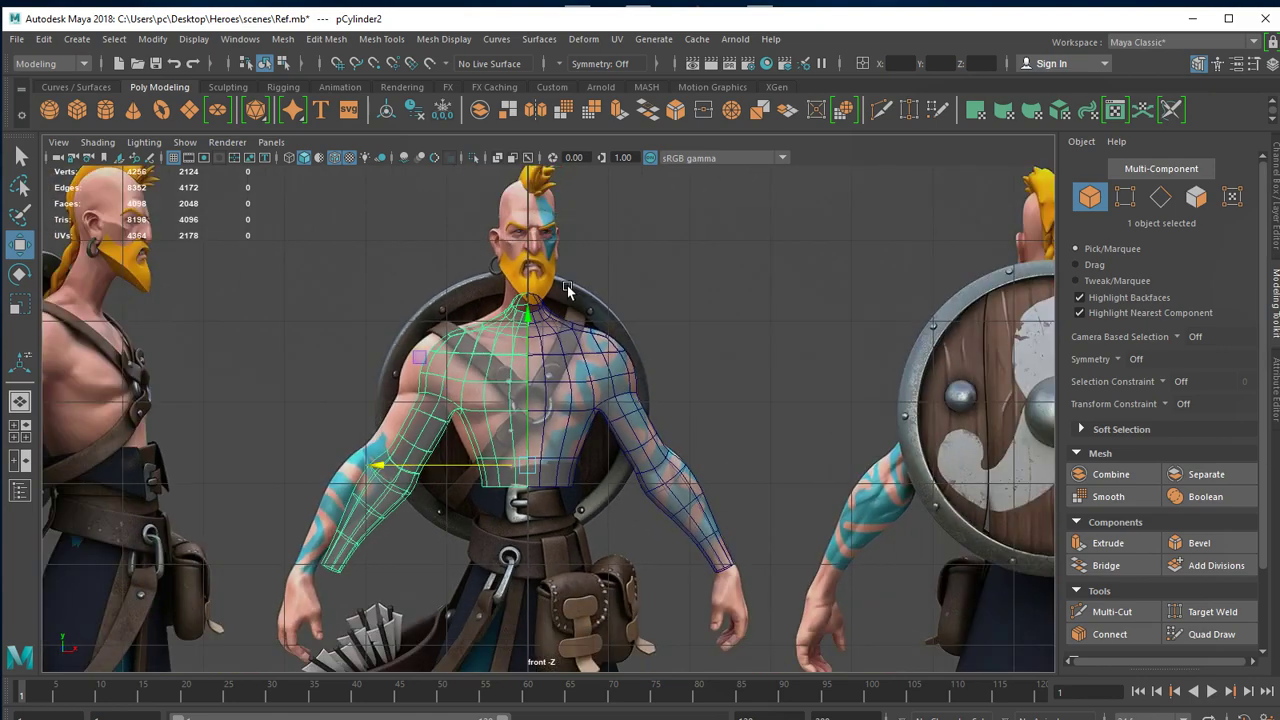
{"action": "mouse_move", "coordinate": [563, 282]}
{"action": "left_mouse_down", "text": "alt"}
{"action": "mouse_move", "coordinate": [866, 245]}
{"action": "mouse_move", "coordinate": [792, 482]}
{"action": "mouse_move", "coordinate": [670, 490]}
{"action": "mouse_move", "coordinate": [447, 198]}
{"action": "left_mouse_up", "text": "alt"}
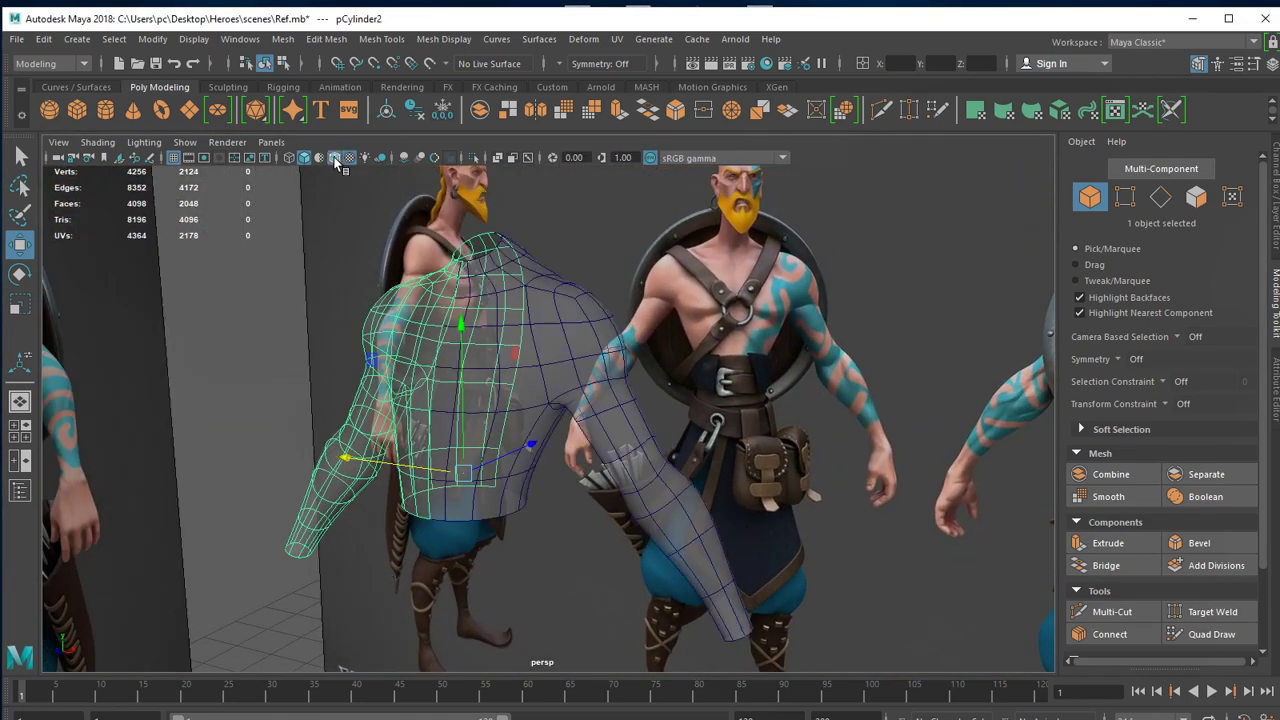
{"action": "left_click_drag", "start_coordinate": [780, 460], "coordinate": [489, 472], "text": "alt"}
{"action": "left_click", "coordinate": [265, 500]}
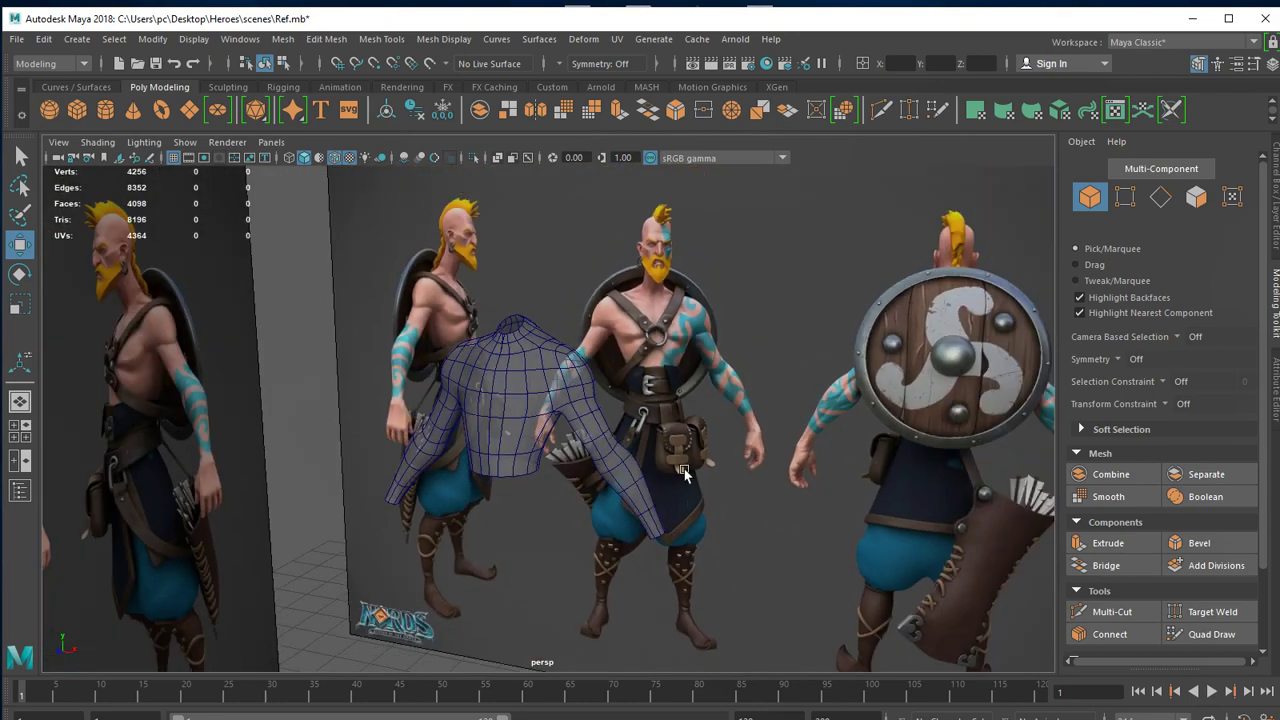